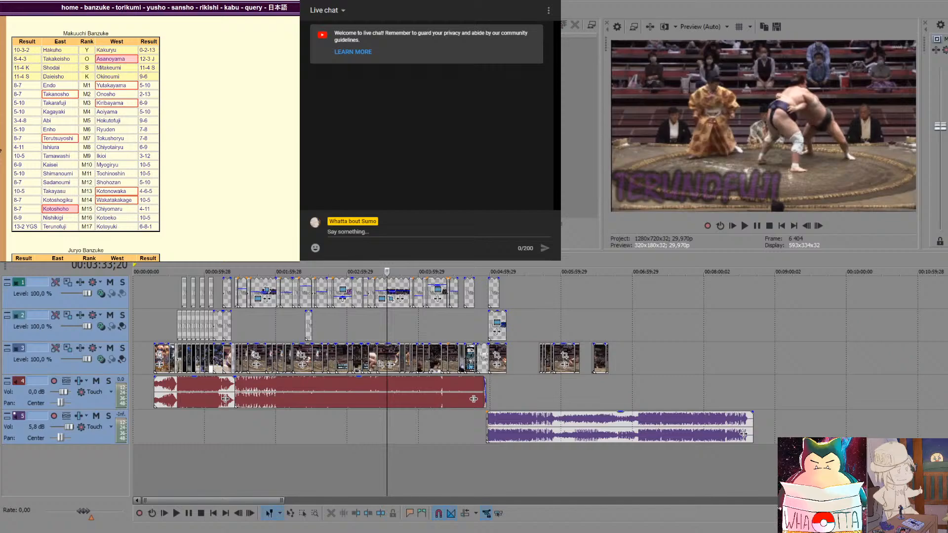
Review frames along the sumo edit's timeline, from the early bouts through the KOTOSHOHO section to the loose clips near the end
left_click(238, 424)
left_click(337, 422)
left_click(382, 418)
left_click(304, 426)
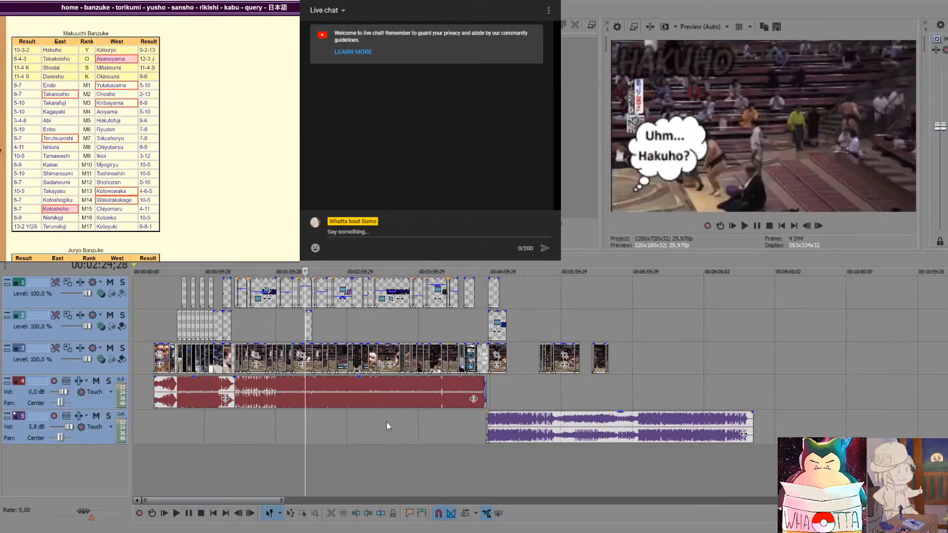
left_click(386, 423)
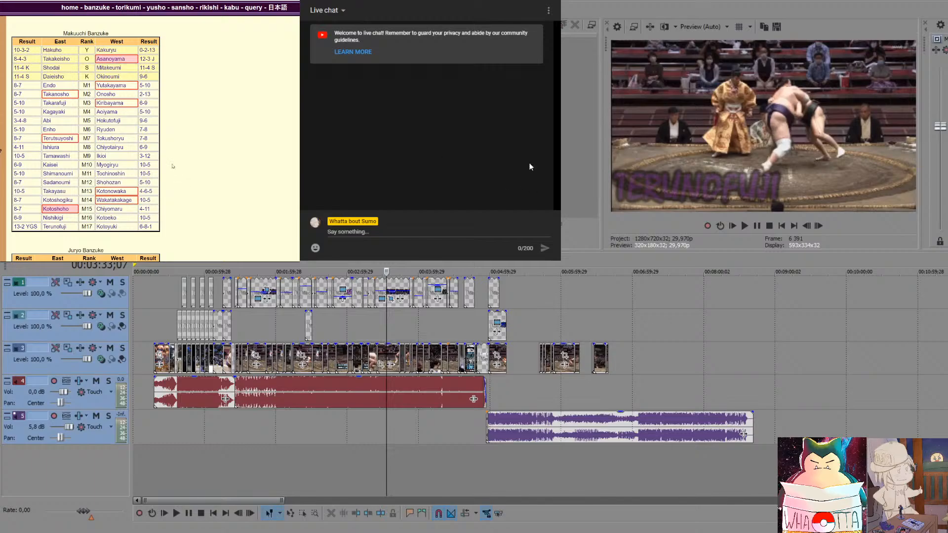
left_click(291, 425)
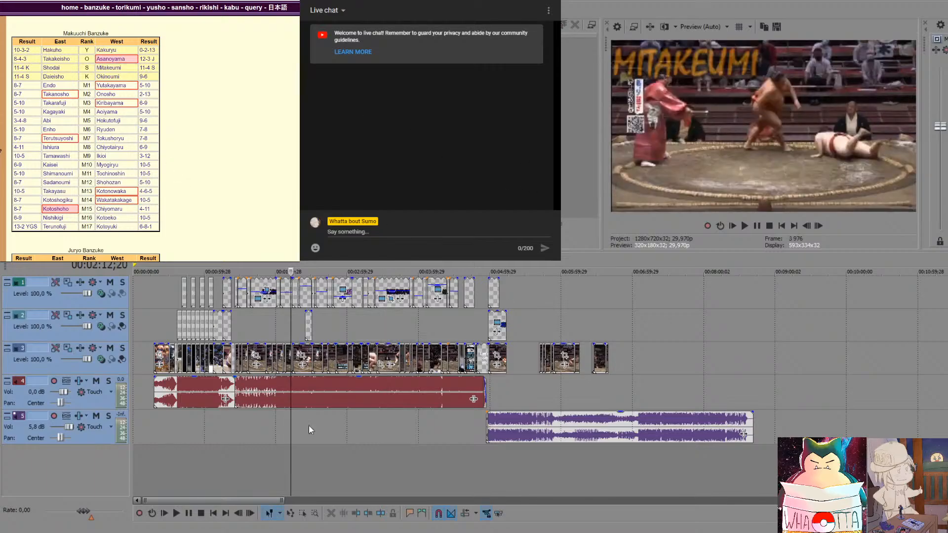
left_click(409, 422)
left_click(499, 415)
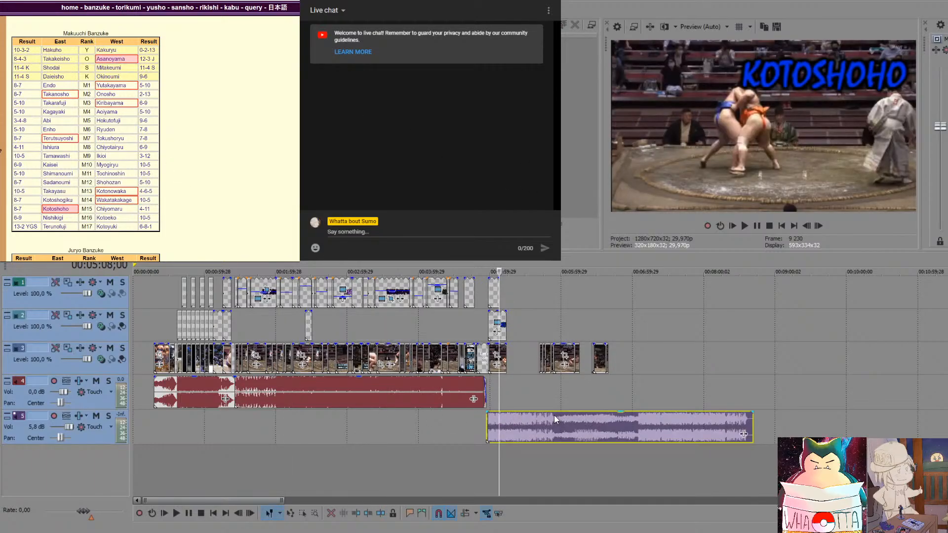
left_click(645, 376)
left_click(669, 372)
left_click(535, 386)
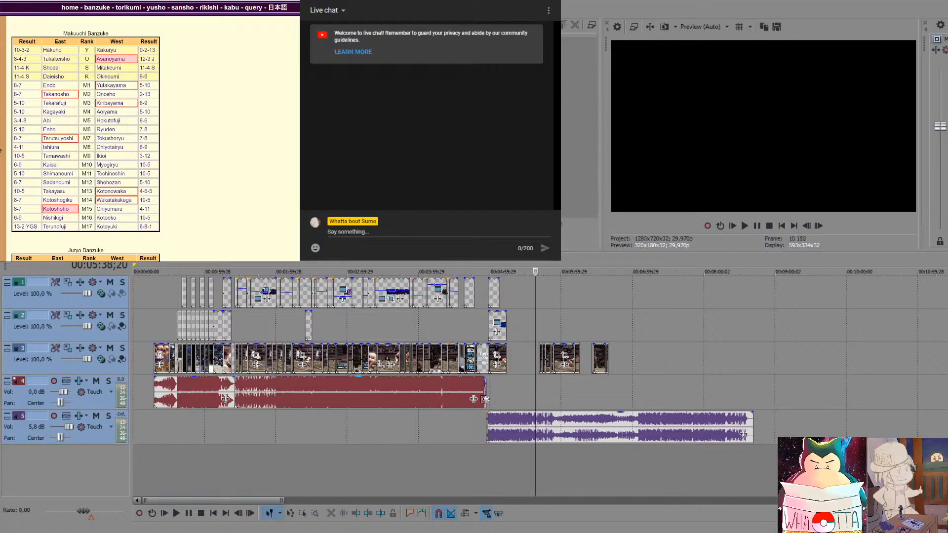
left_click(477, 399)
left_click(361, 413)
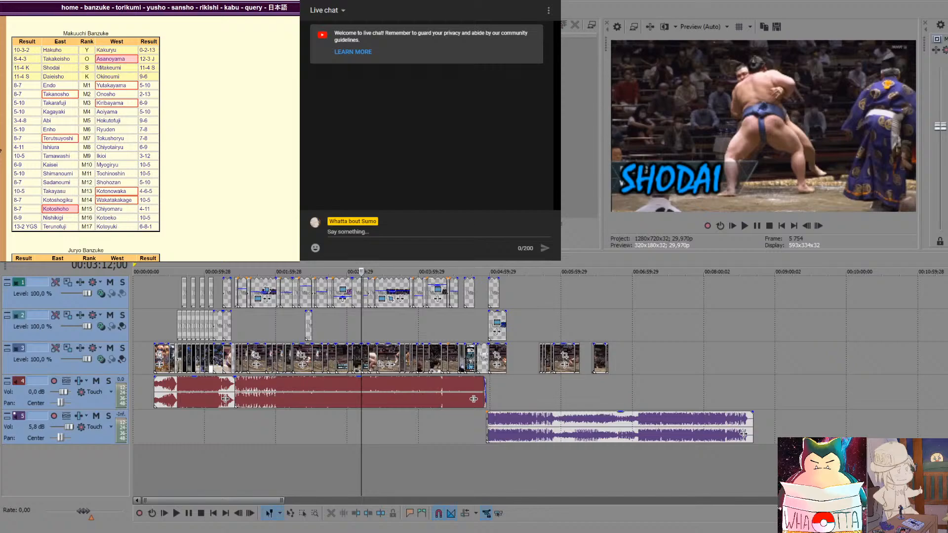
left_click(292, 419)
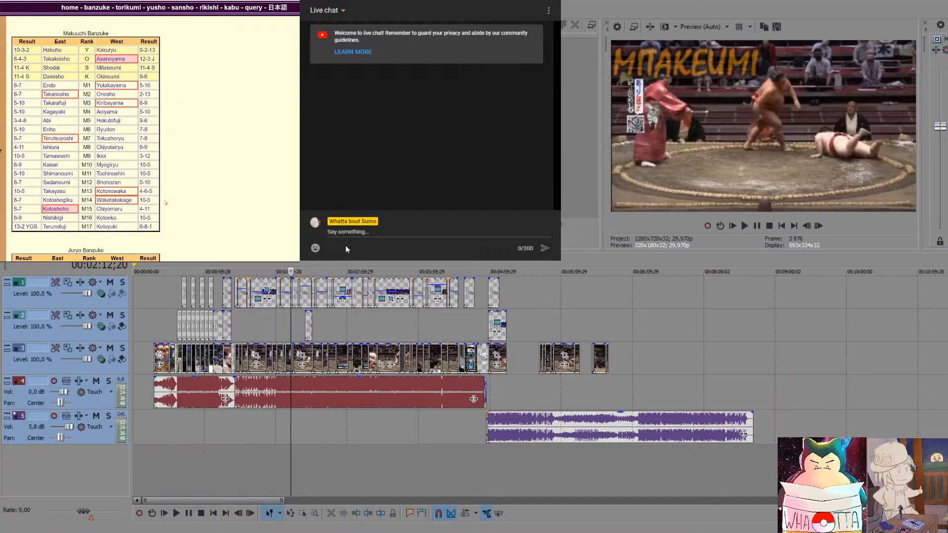
Post "Yo, if you are here, let me know, I'll stop being boring" in the live chat
left_click(356, 229)
type("Yo, i")
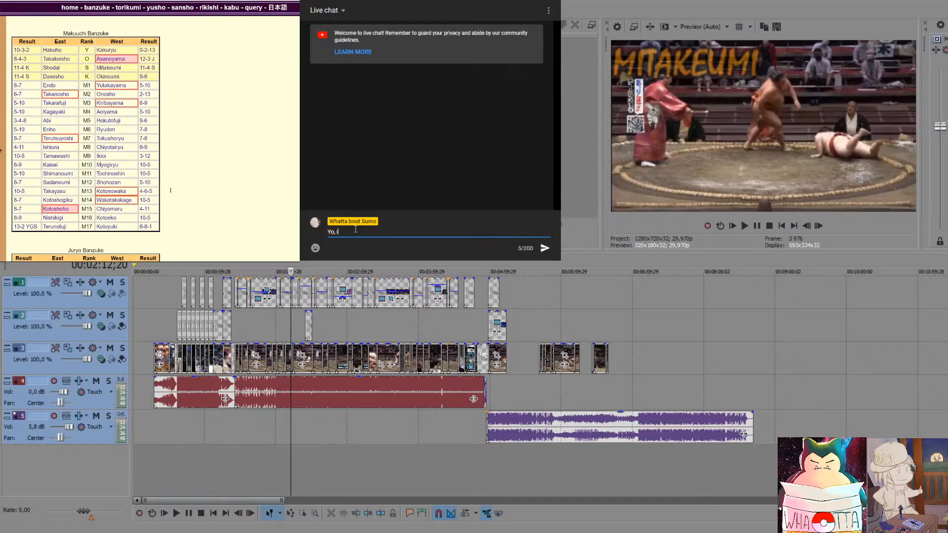
type("f you are here, let me know, I'll stop being boring")
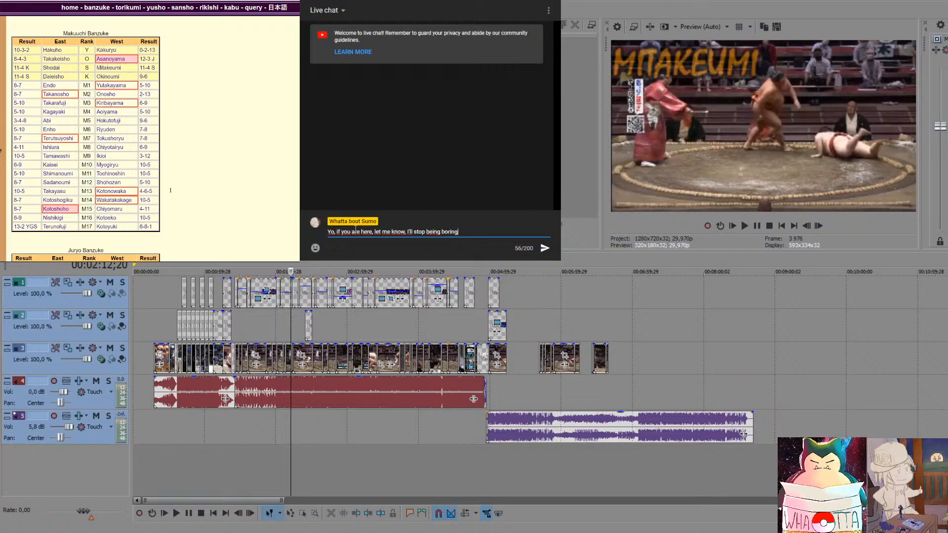
key("Return")
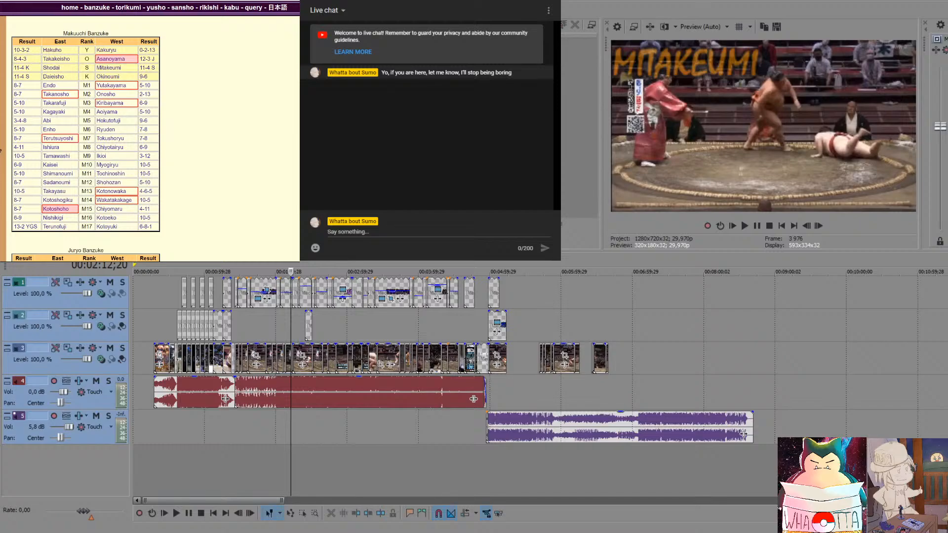
left_click(439, 231)
left_click(62, 22)
left_click(439, 232)
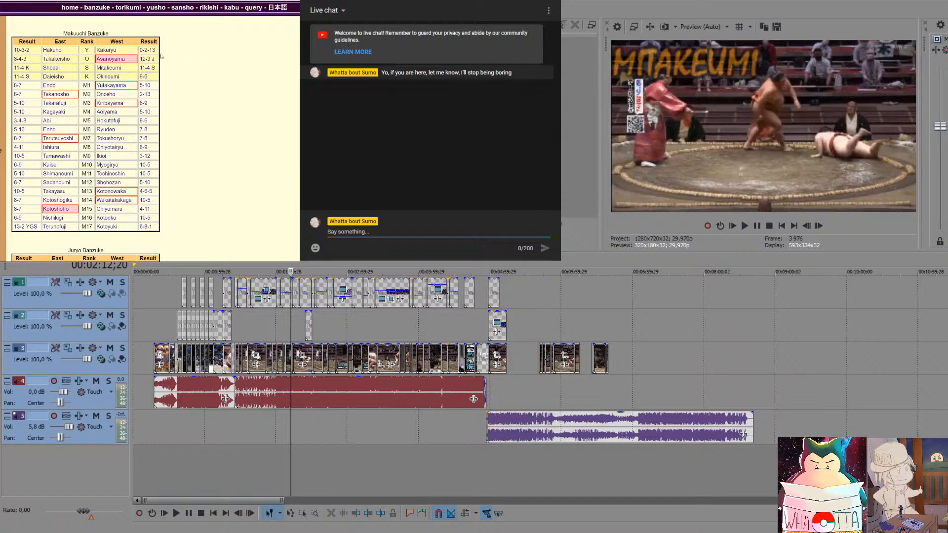
left_click(115, 59)
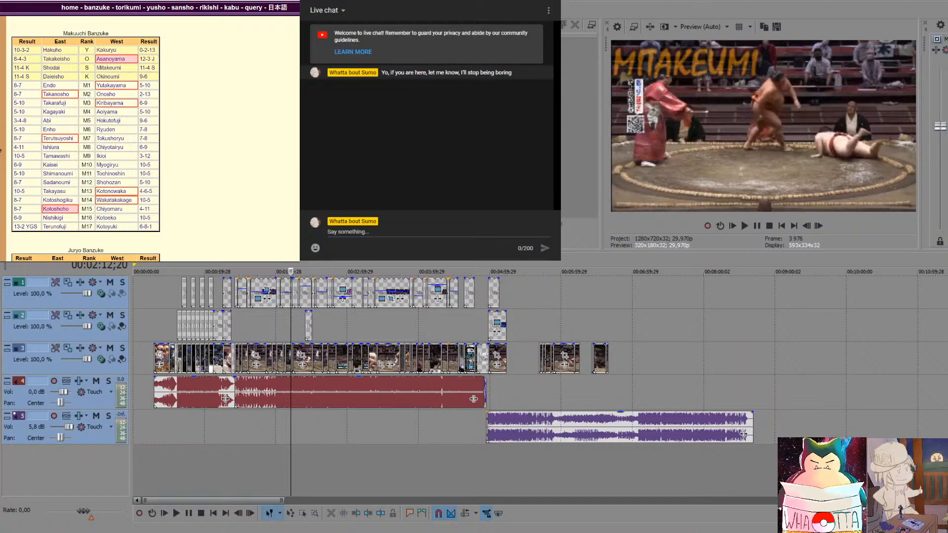
Examine the MITAKEUMI, HAKUHO and SHODAI title sections in the second half of the edited footage
left_click(415, 431)
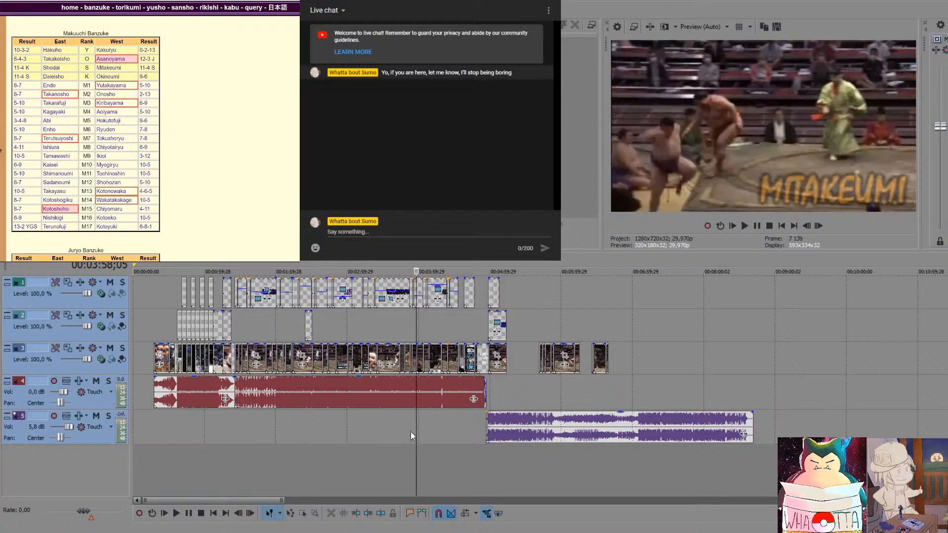
left_click(385, 431)
left_click(447, 431)
left_click(429, 422)
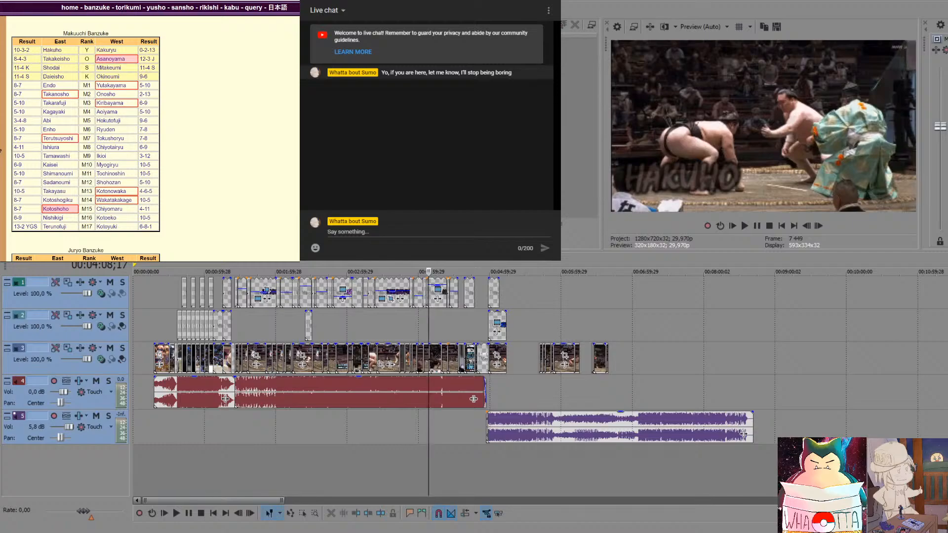
left_click(439, 233)
left_click(363, 429)
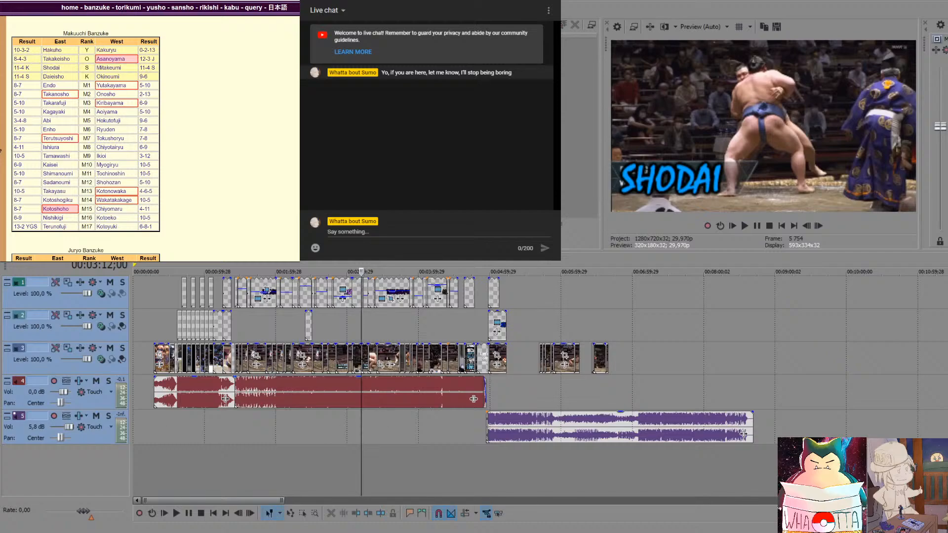
Play the edit back from the start of the first clip
left_click(153, 427)
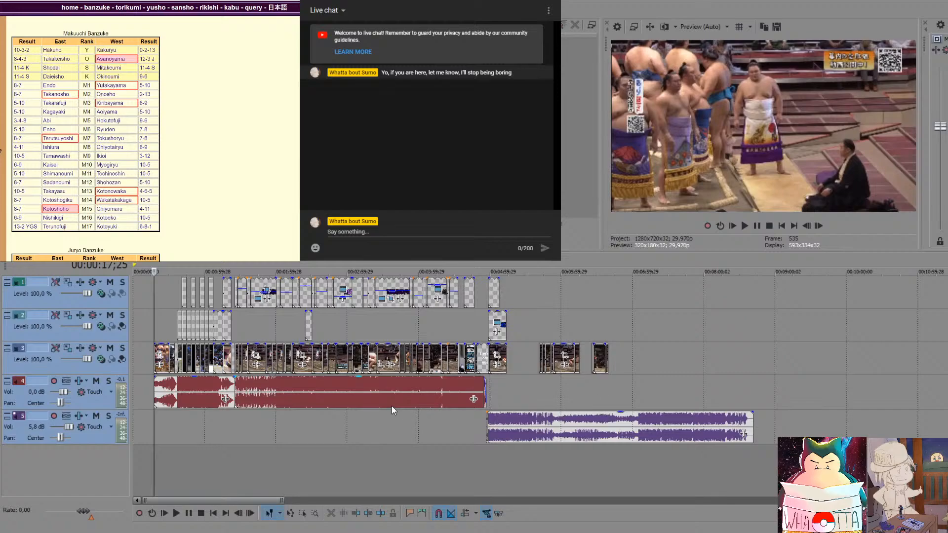
key("space")
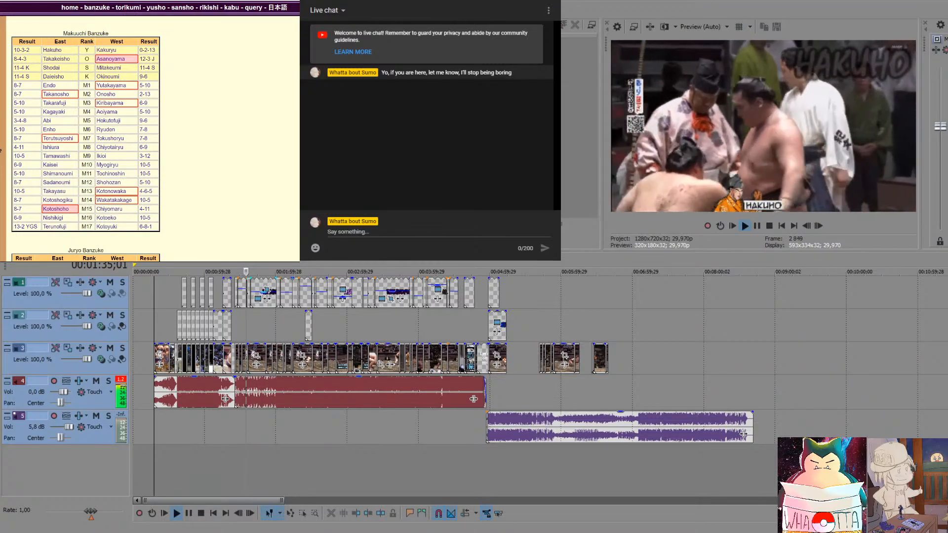
left_click(365, 232)
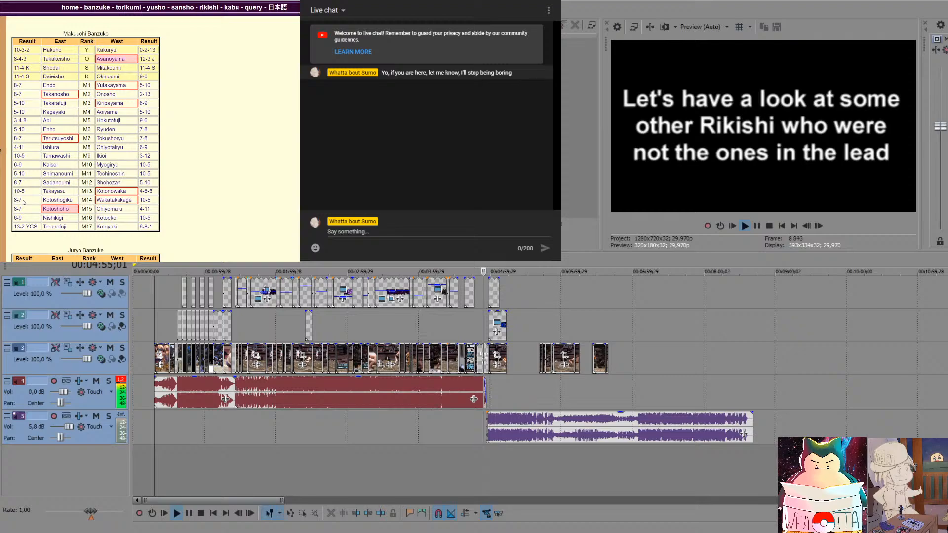
Check the frames at the TERUNOFUJI bout around 3:37 and in the unfinished clips around 6:11
left_click(393, 435)
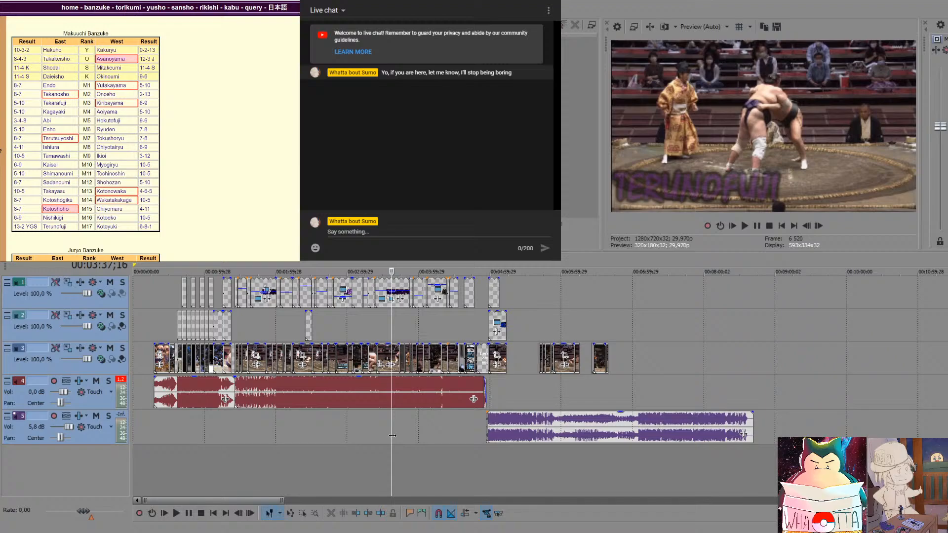
left_click(349, 231)
left_click(575, 309)
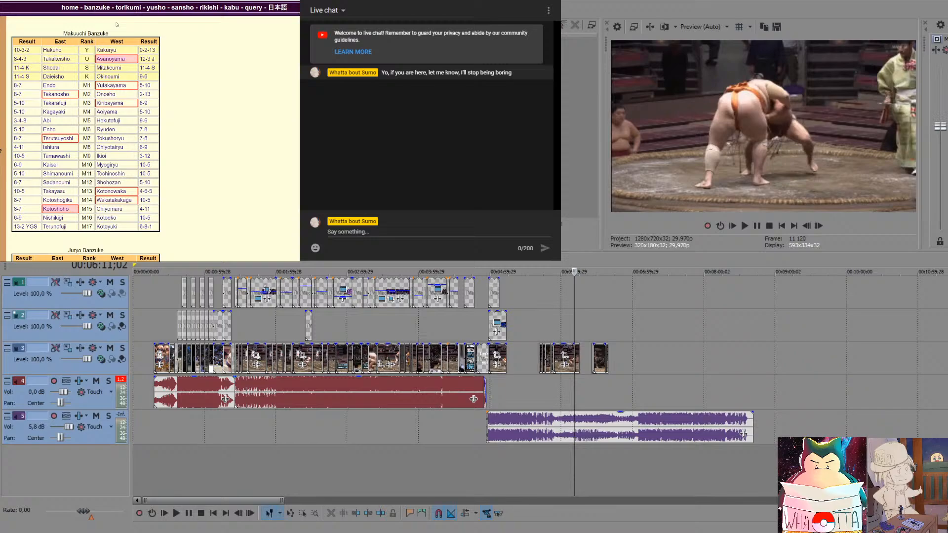
left_click(348, 232)
key("alt+Tab")
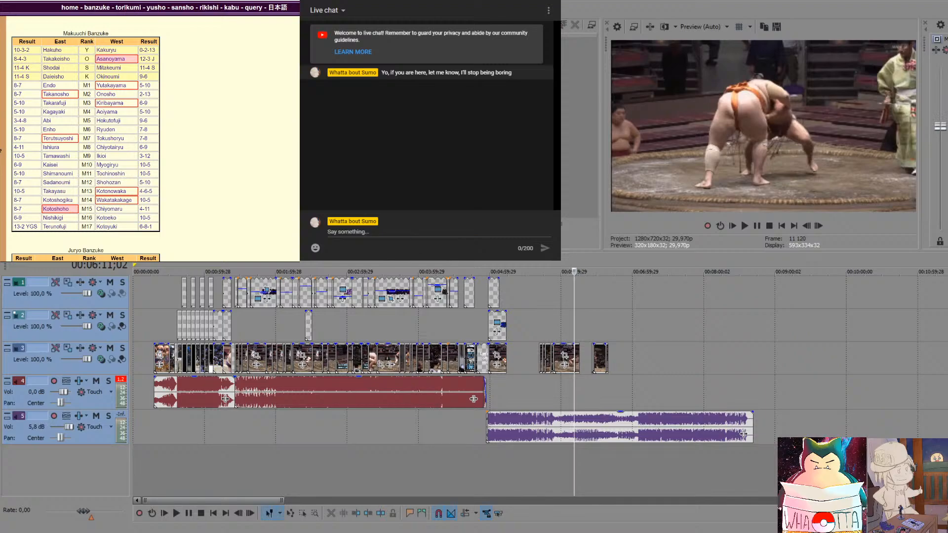
Play the edit from about 1:37 and check the July 2020 tournament heading on the banzuke page
left_click(247, 426)
key("space")
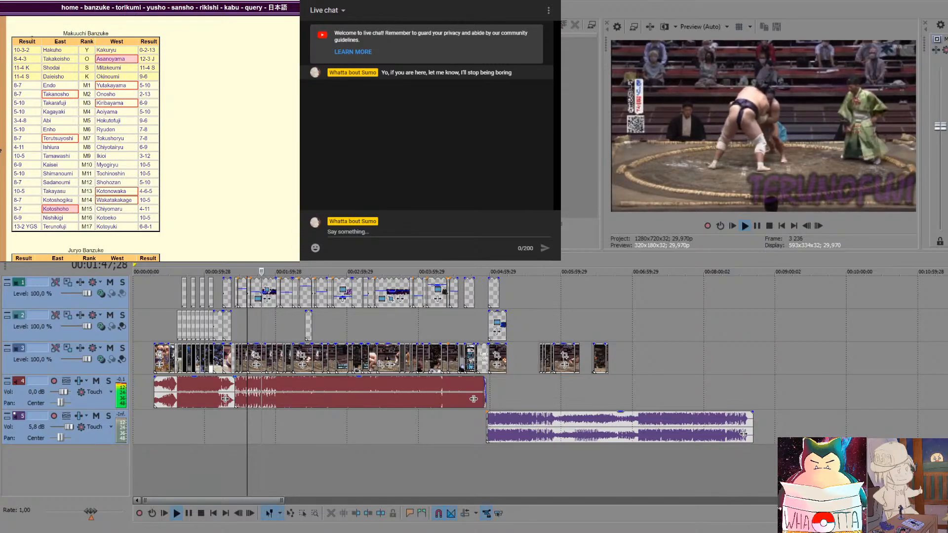
scroll(39, 39, "up", 2)
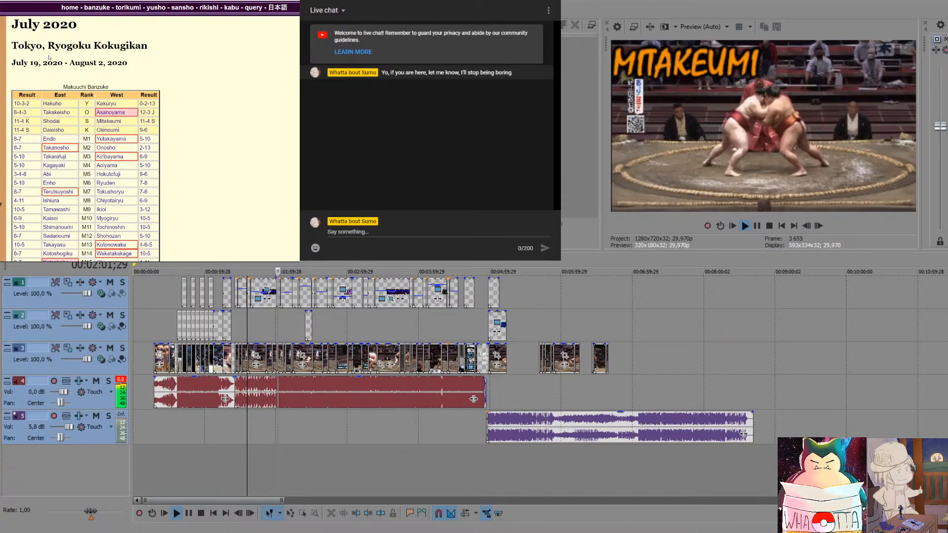
left_click(349, 232)
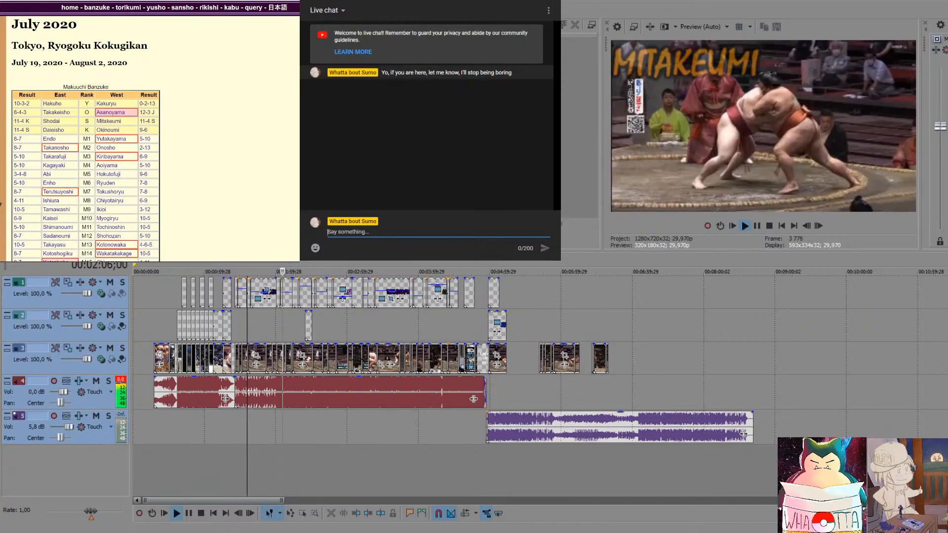
Play back the "Let's have a look at some other Rikishi" card where the first music clip hands over to the second
left_click(251, 423)
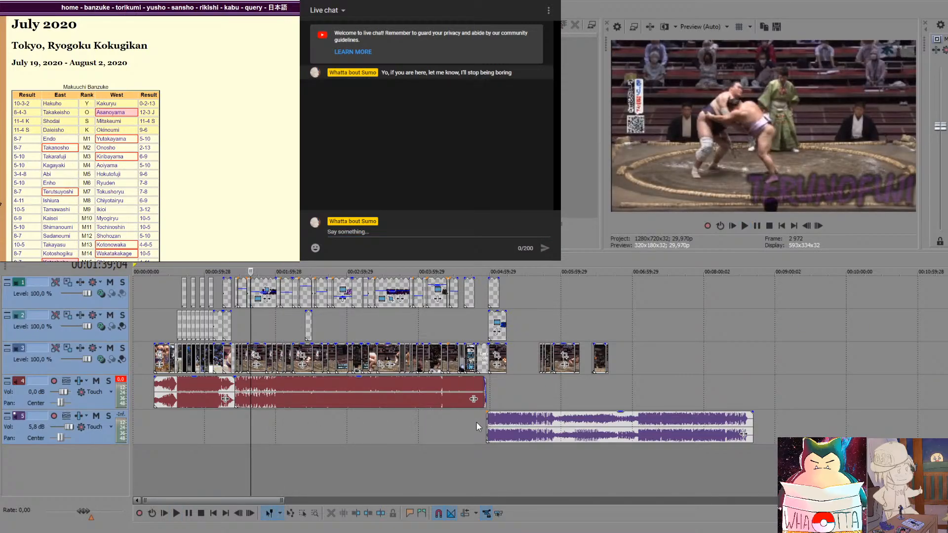
left_click(485, 449)
left_click(474, 451)
key("space")
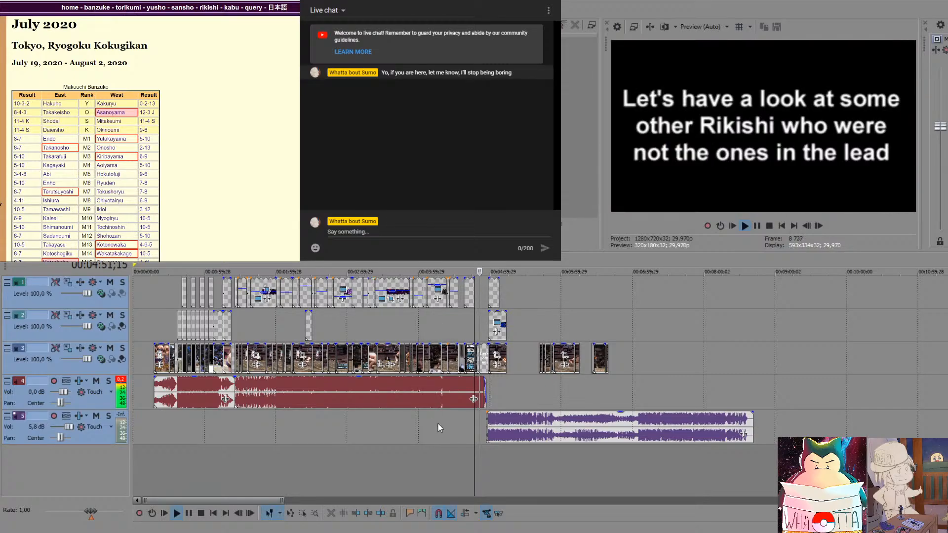
scroll(457, 420, "up", 4)
left_click(480, 433)
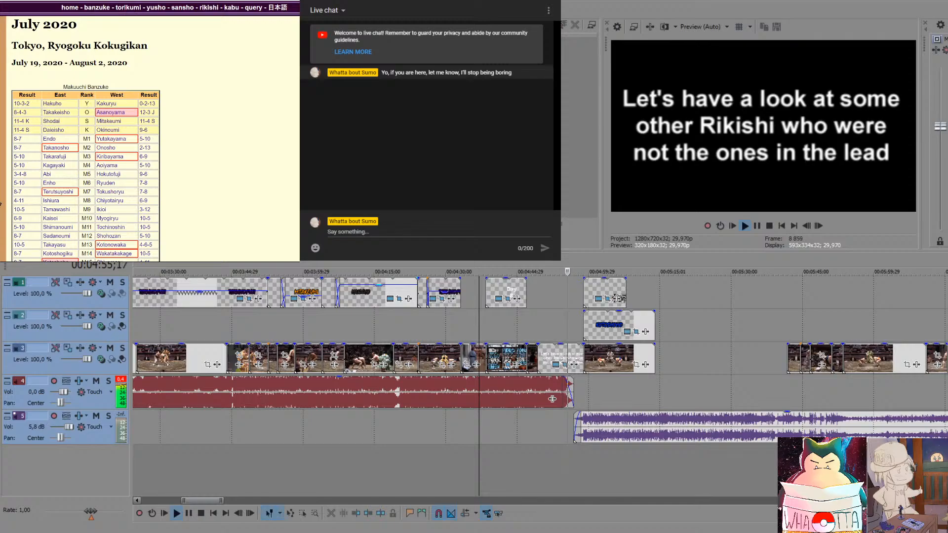
key("space")
Swap the KOTOSHOHO name title onto track 1 and the rookie caption onto track 2, aligning the title with the bout clip's start
left_click_drag(593, 330, 655, 297)
left_click_drag(597, 293, 597, 328)
left_click_drag(668, 296, 604, 298)
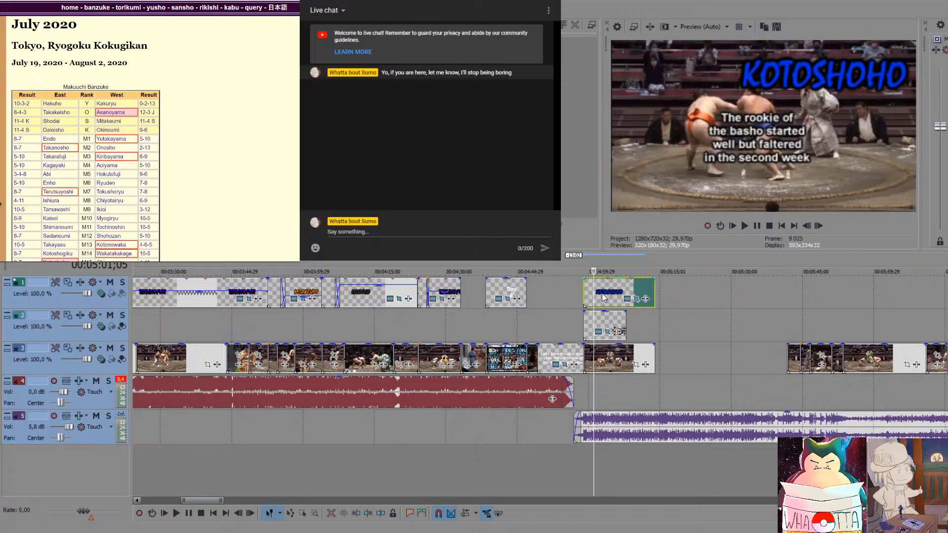
Split the KOTOSHOHO title at 00:05:02;14 and lower the opacity of its second part
key("space")
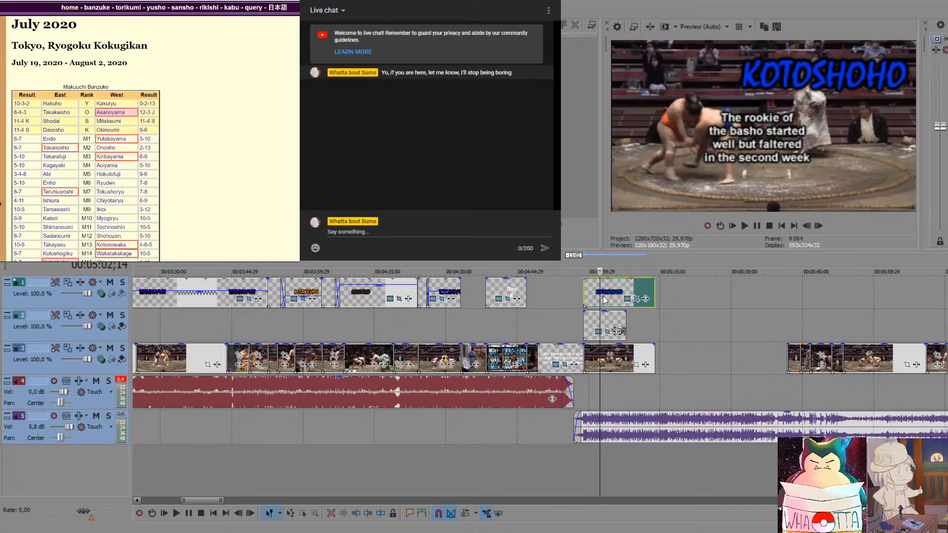
key("s")
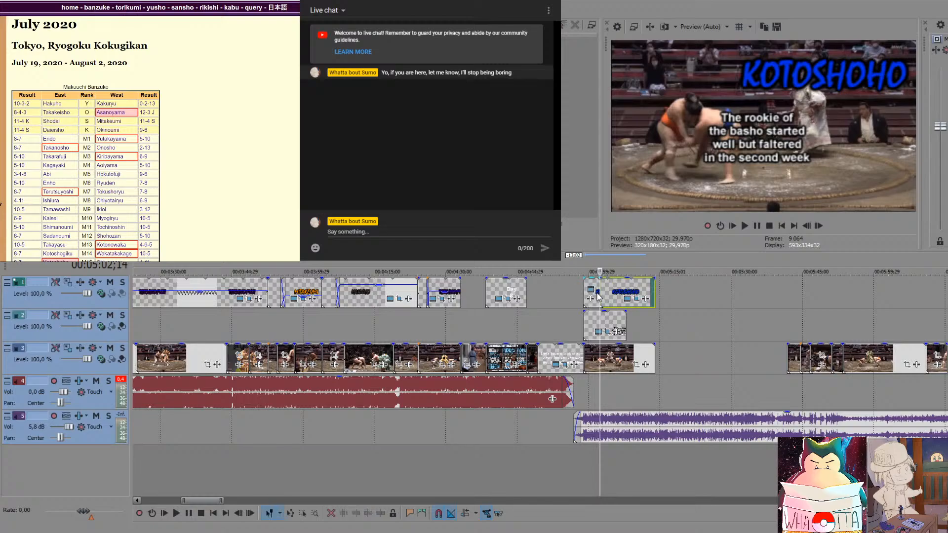
scroll(596, 288, "up", 5)
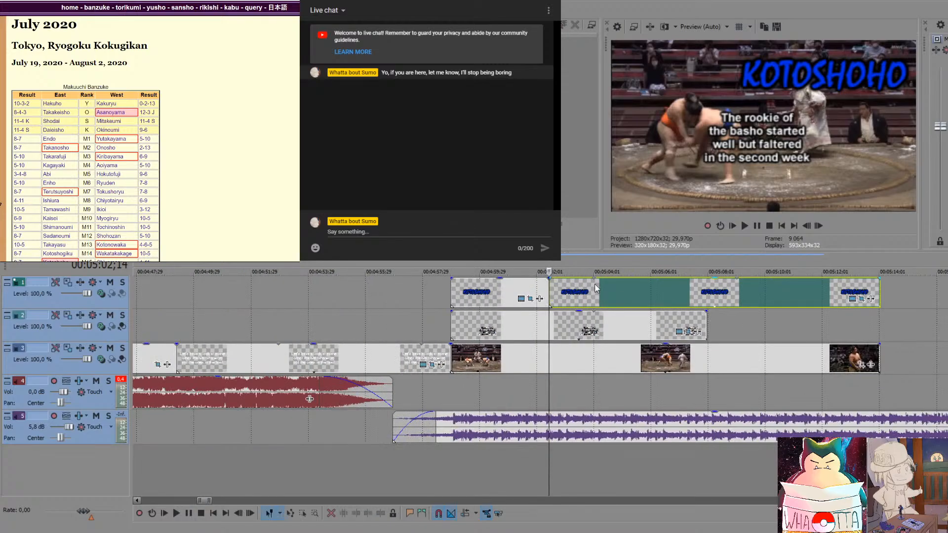
scroll(635, 293, "down", 2)
left_click_drag(654, 280, 662, 297)
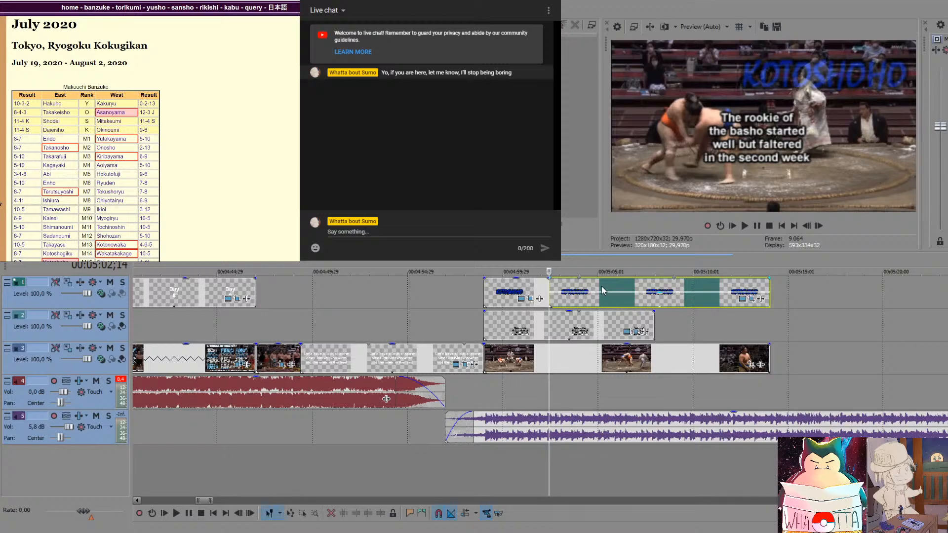
Overlap the second KOTOSHOHO title part with the first to create a crossfade, and play back the transition
left_click_drag(605, 293, 594, 293)
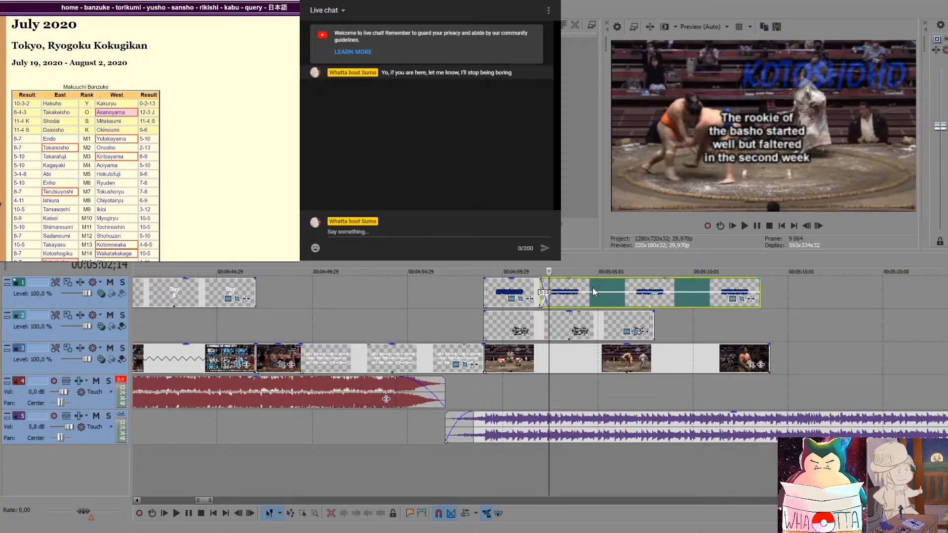
left_click(465, 469)
key("space")
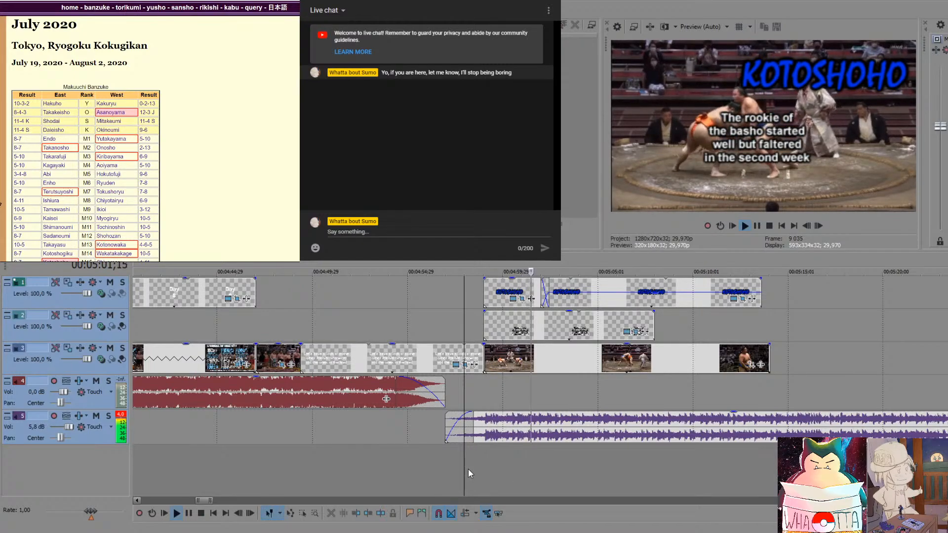
key("space")
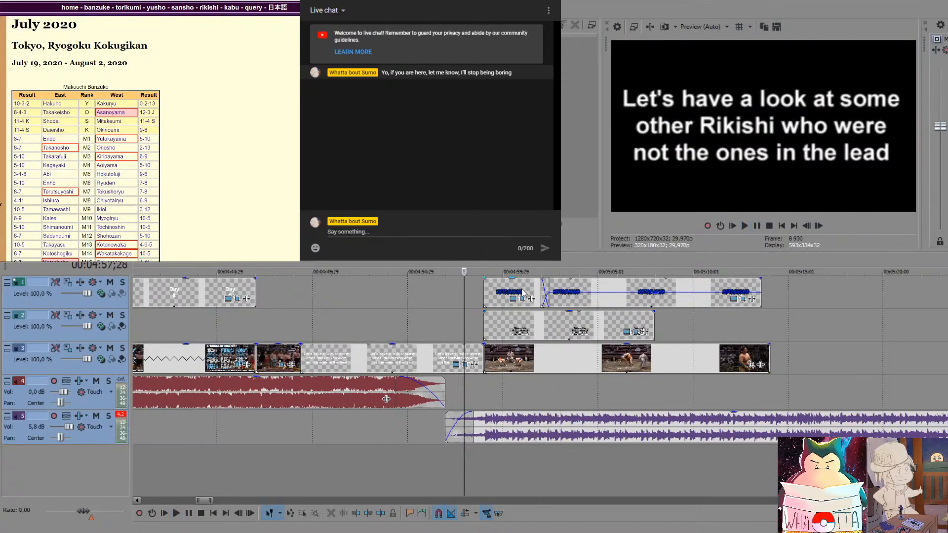
Shorten the first KOTOSHOHO title part, overlap its end with the dimmed second part, and play back the crossfade
left_click(524, 292)
mouse_move(545, 290)
left_mouse_down()
mouse_move(535, 284)
mouse_move(554, 298)
mouse_move(545, 288)
left_mouse_up()
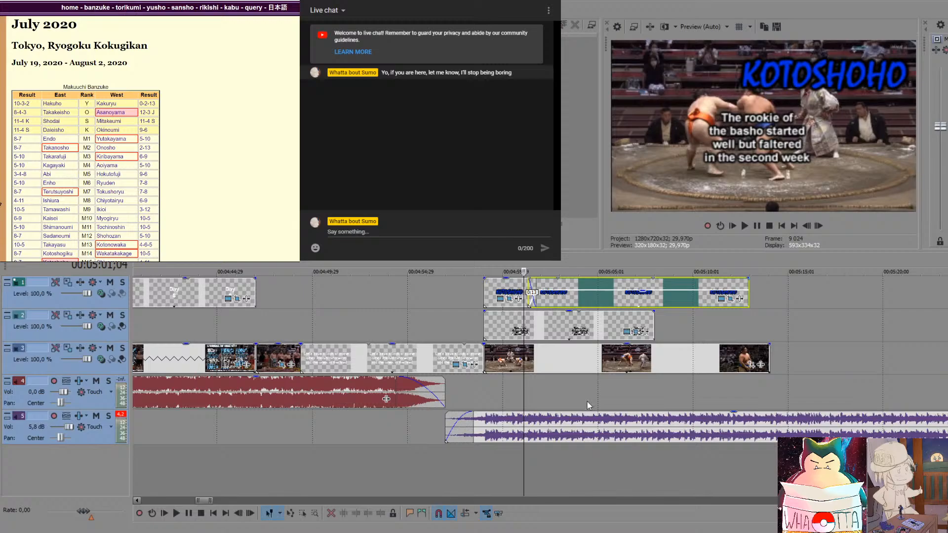
left_click(589, 406)
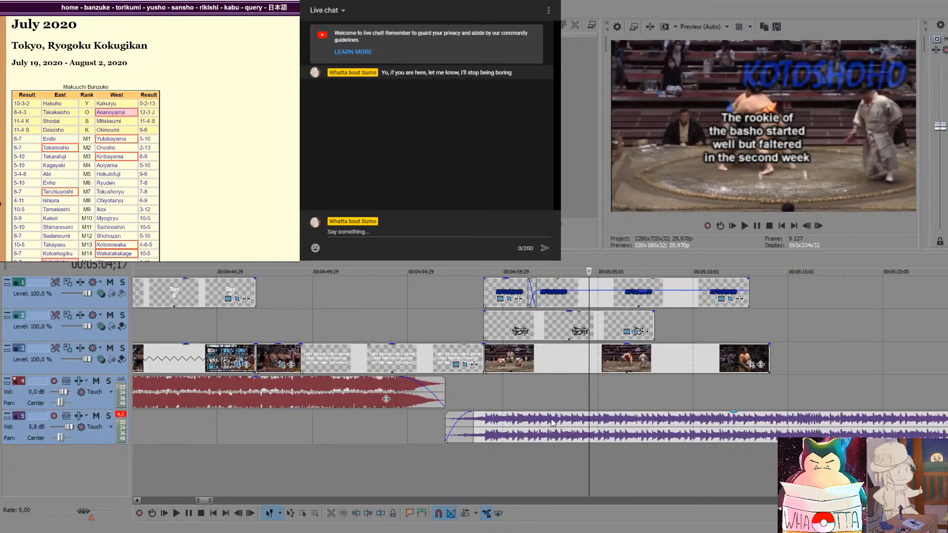
left_click(473, 470)
key("space")
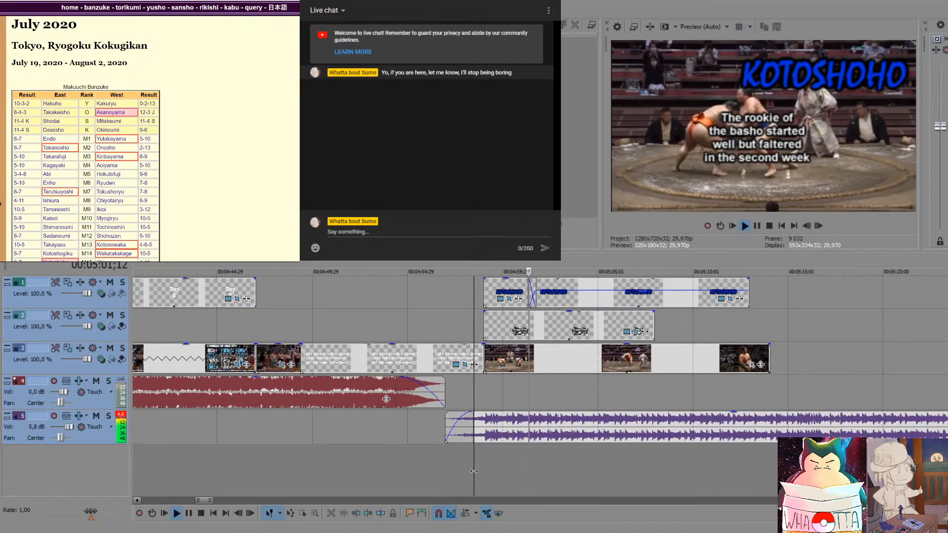
key("space")
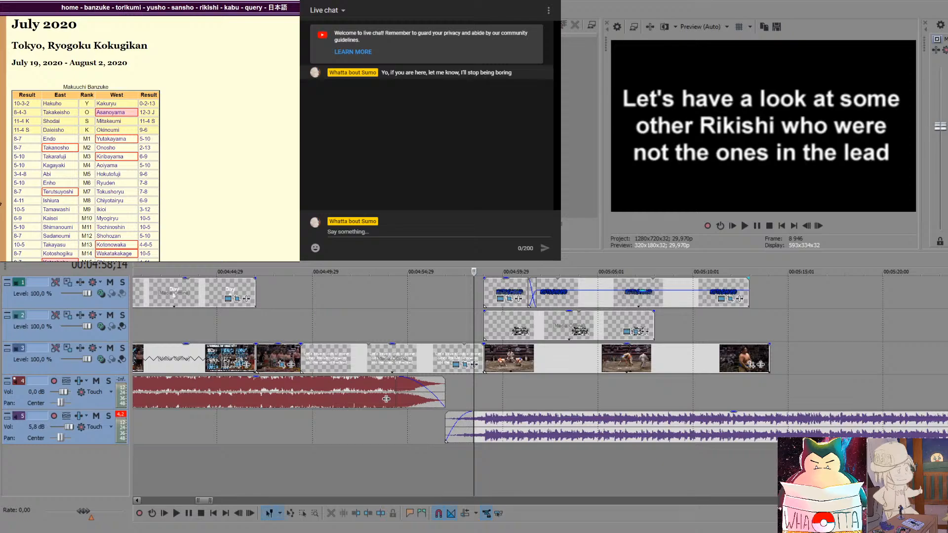
Move the rookie caption to the lower-right corner of the video frame and play back the start of the Kotoshoho bout
left_click(713, 333)
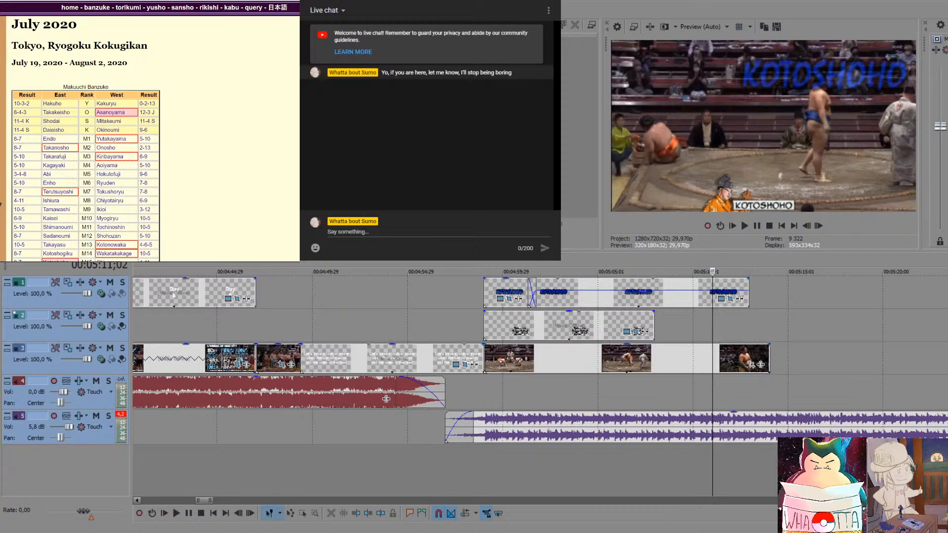
left_click(769, 312)
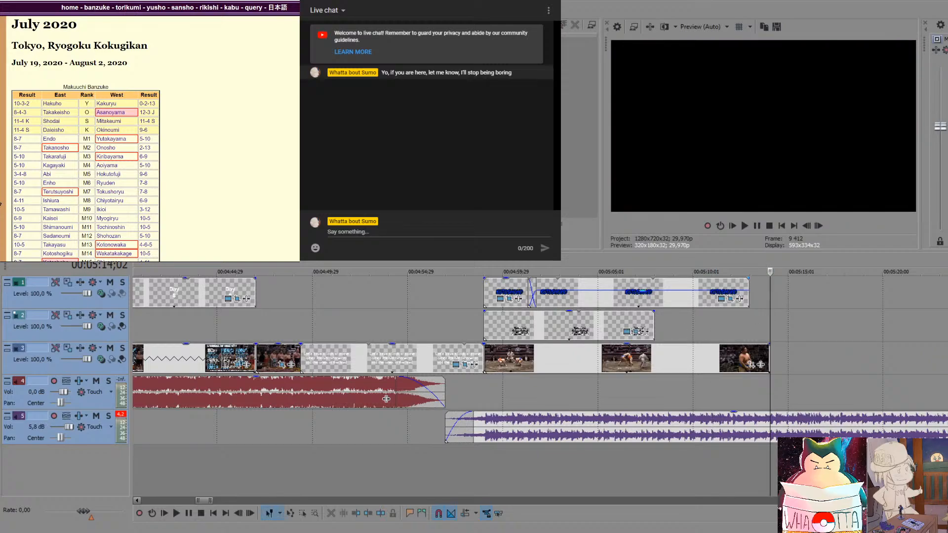
left_click(623, 386)
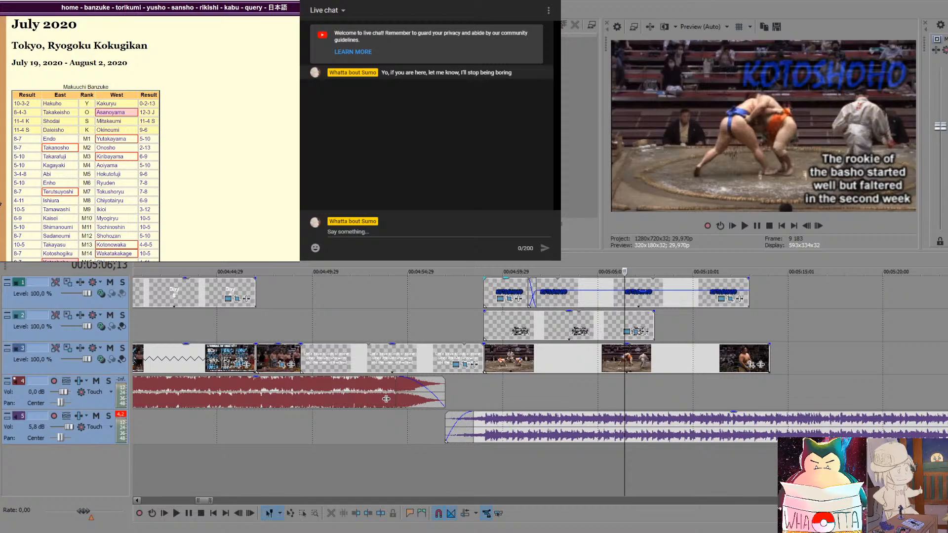
left_click(473, 393)
key("space")
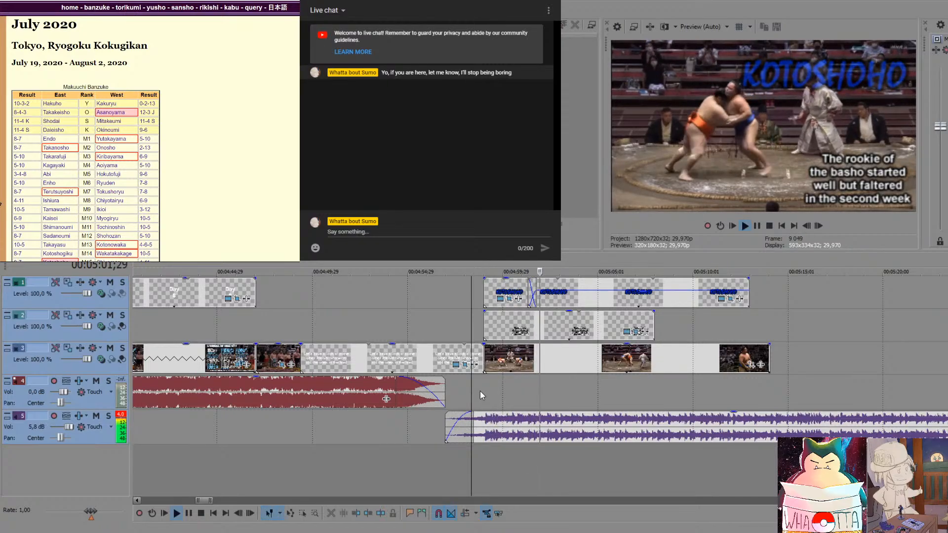
key("space")
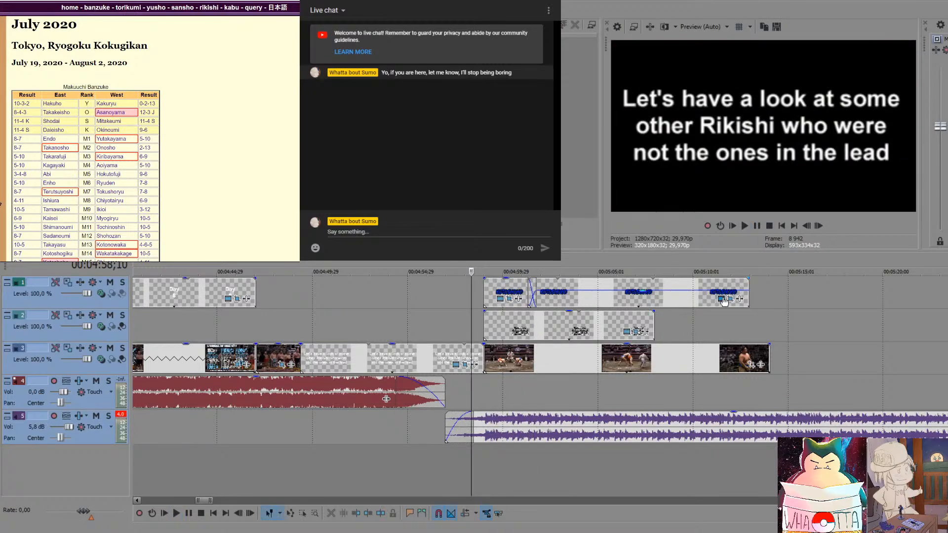
Delete the dimmed second KOTOSHOHO title part and extend the remaining title and the rookie caption to the bout clip's end
left_click(515, 289)
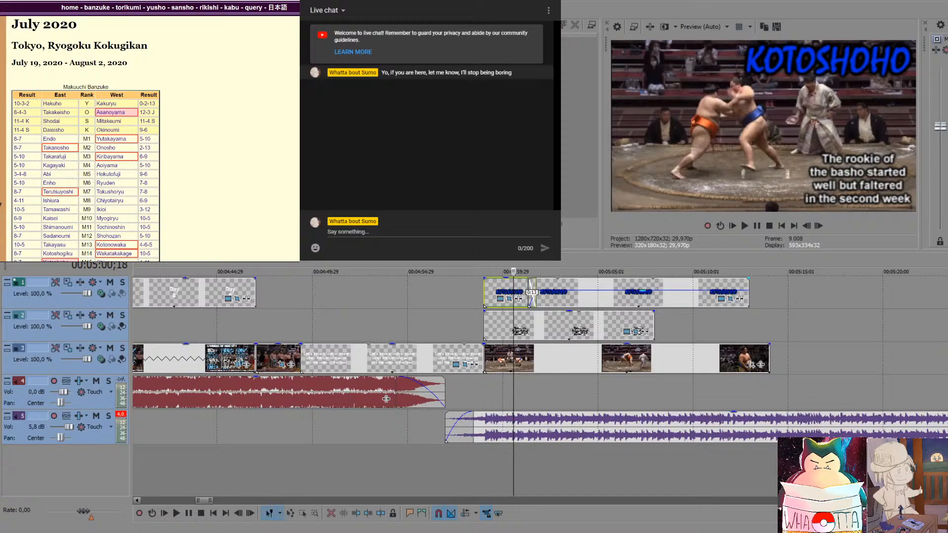
left_click(697, 336)
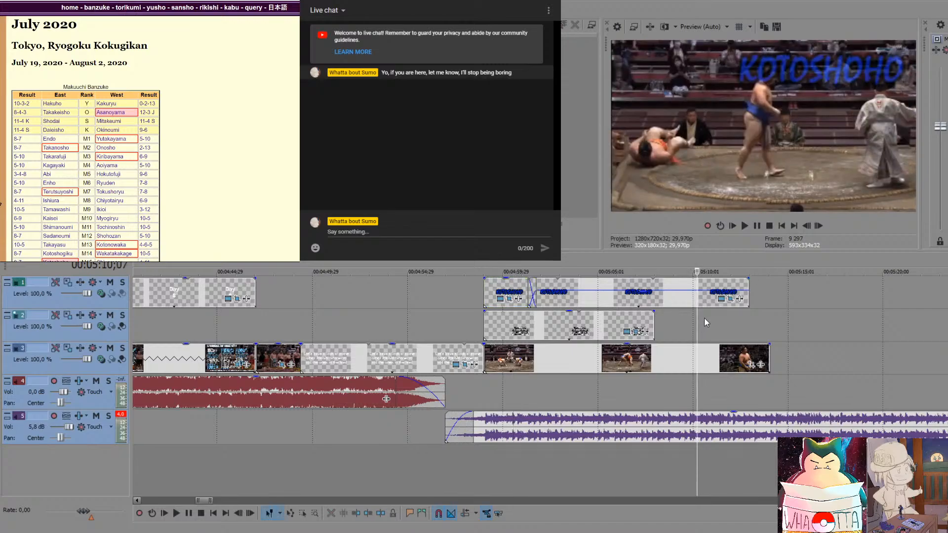
left_click(628, 287)
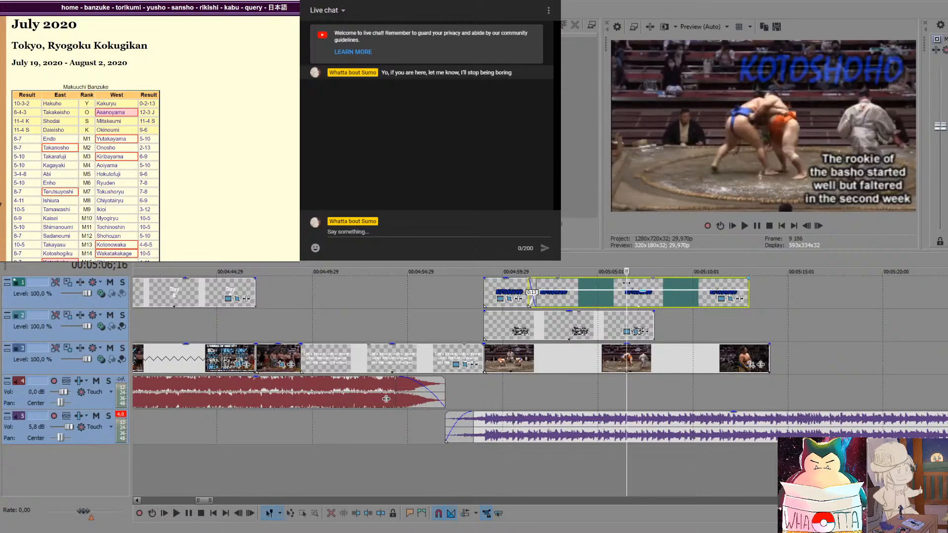
key("Delete")
left_click_drag(536, 294, 770, 294)
left_click_drag(661, 334, 770, 334)
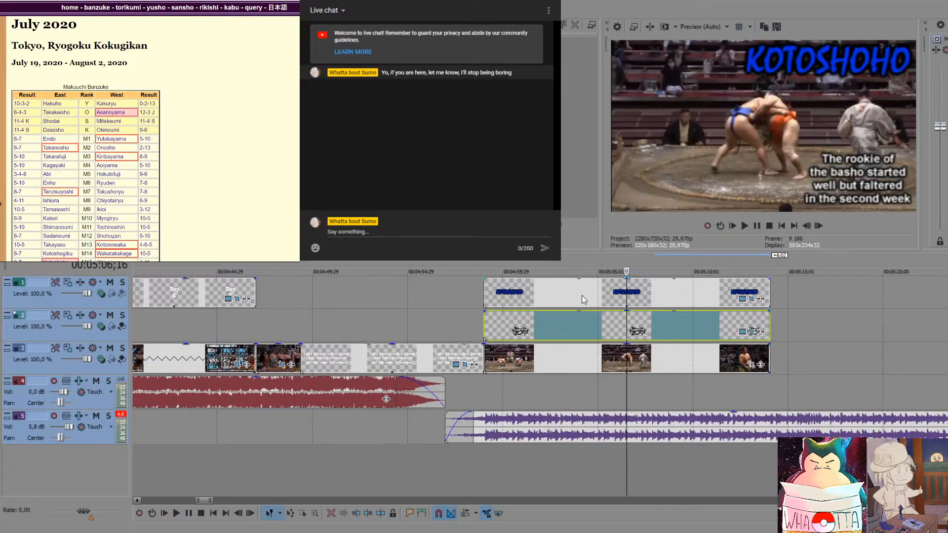
Split the KOTOSHOHO title at 00:05:02;03 and crossfade it into a dimmed second part that ends with the bout clip
left_click(541, 291)
key("s")
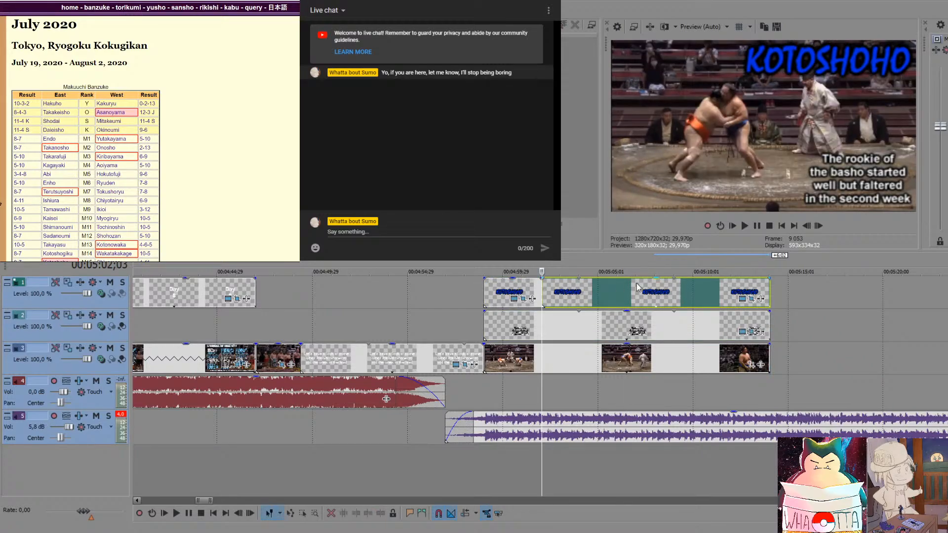
left_click_drag(714, 303, 702, 304)
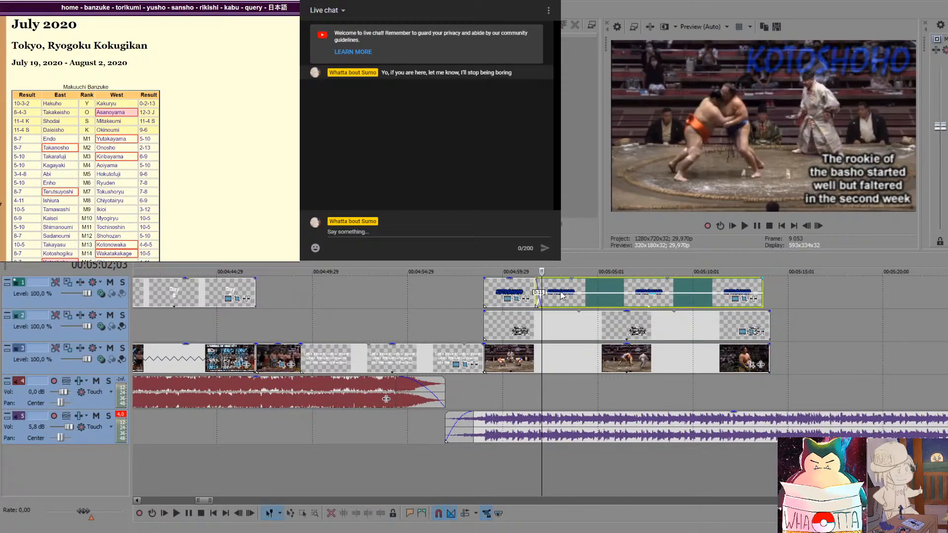
left_click_drag(756, 290, 769, 290)
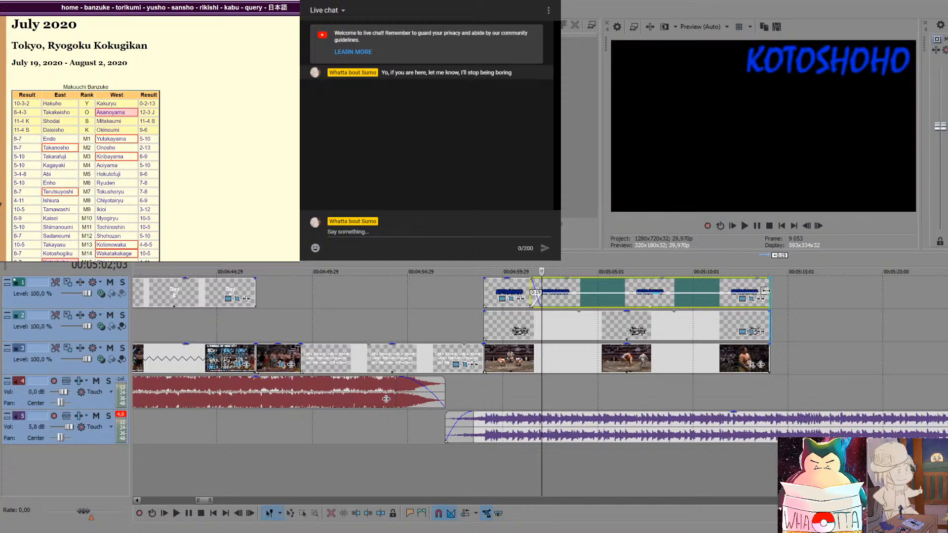
Play back the Kotoshoho bout from its start to check the title fade and the caption
left_click(482, 387)
key("space")
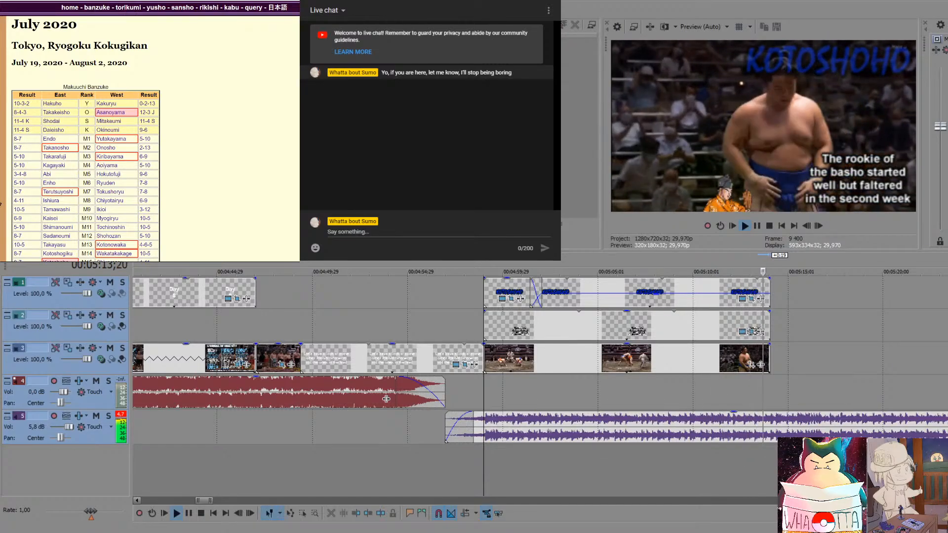
key("space")
Check the footage at the far end of the timeline, around 01:08:23;14, and return to the edited section
scroll(734, 342, "down", 3)
scroll(734, 341, "down", 7)
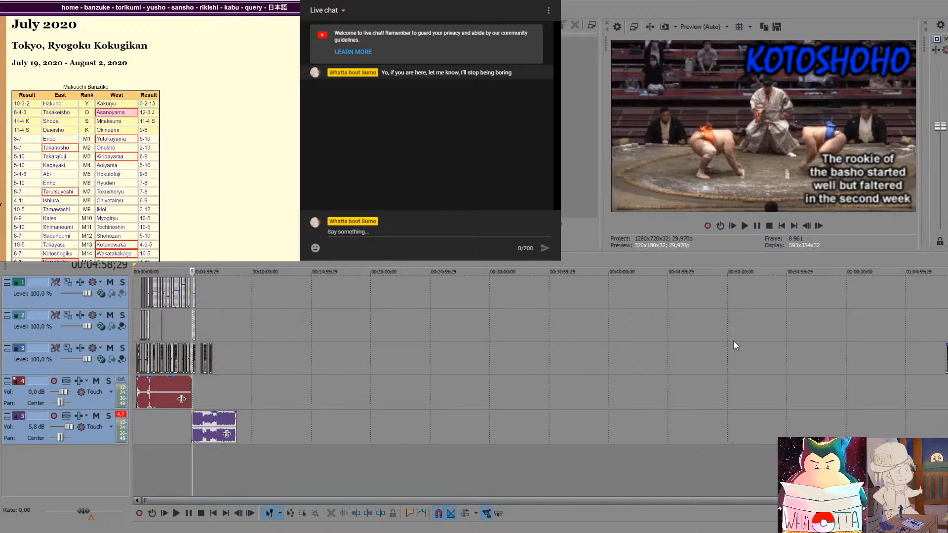
left_click(946, 378)
key("space")
key("space")
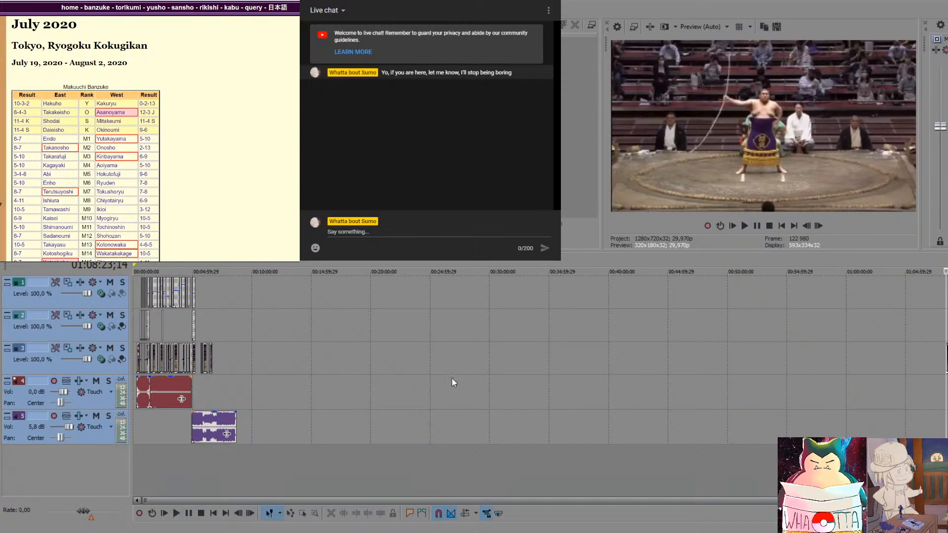
left_click(179, 370)
scroll(182, 331, "up", 4)
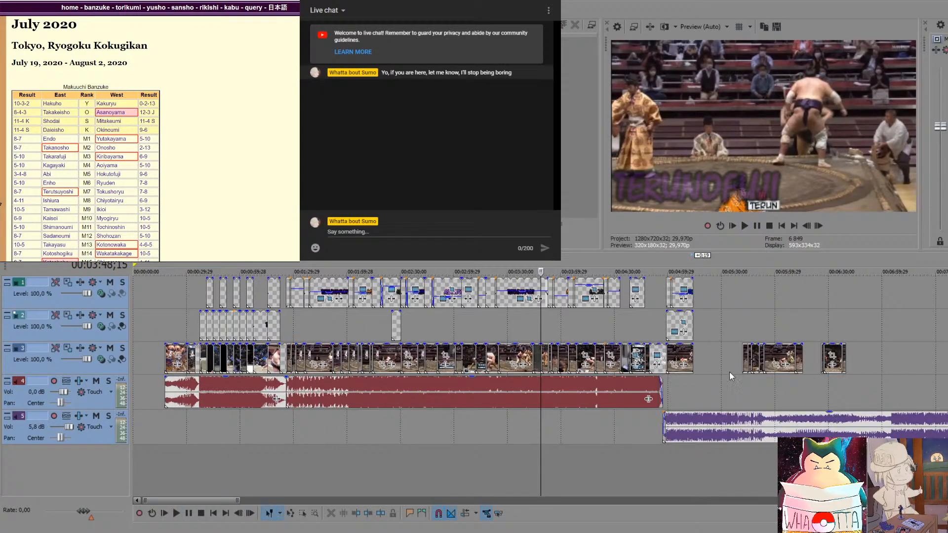
Play back the change from the "Let's have a look at some other Rikishi" card into the Kotoshoho bout, from 00:04:56;28
left_click(662, 333)
scroll(662, 333, "up", 2)
key("space")
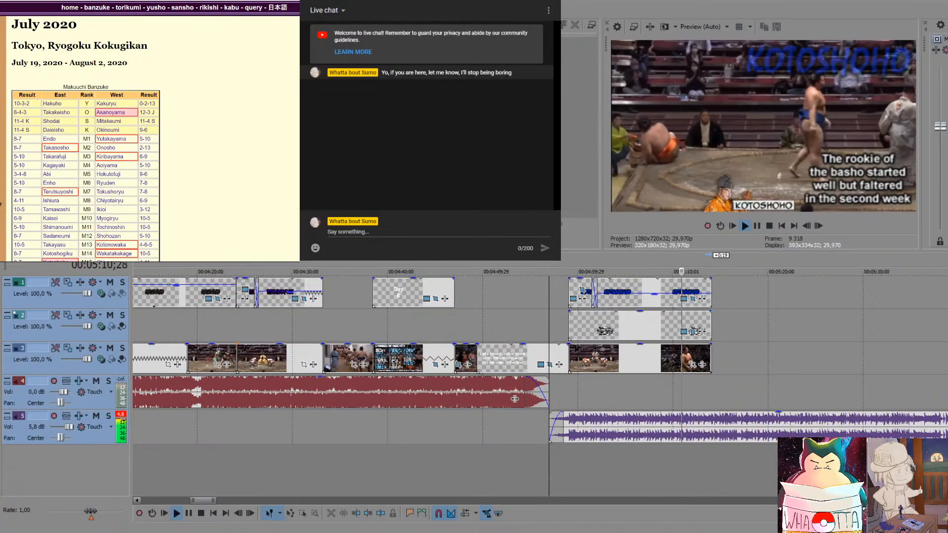
key("space")
Open Kotoshoho's July 2020 day-by-day bout record from the Makuuchi Banzuke table
scroll(151, 116, "down", 1)
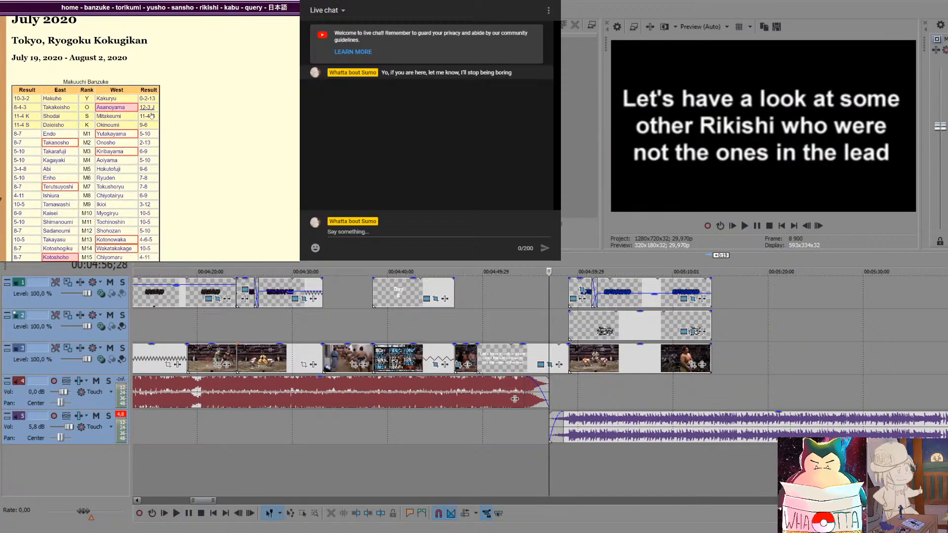
scroll(151, 116, "down", 2)
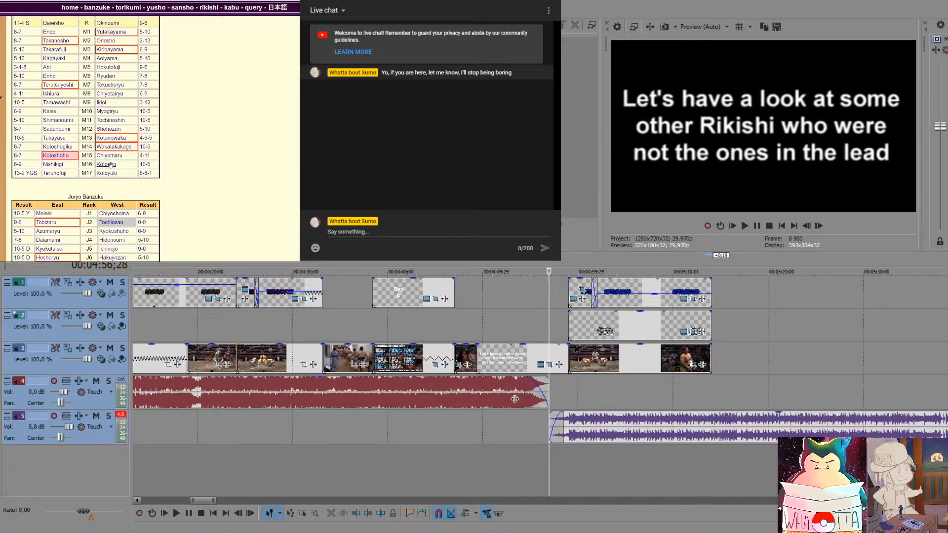
scroll(111, 164, "up", 1)
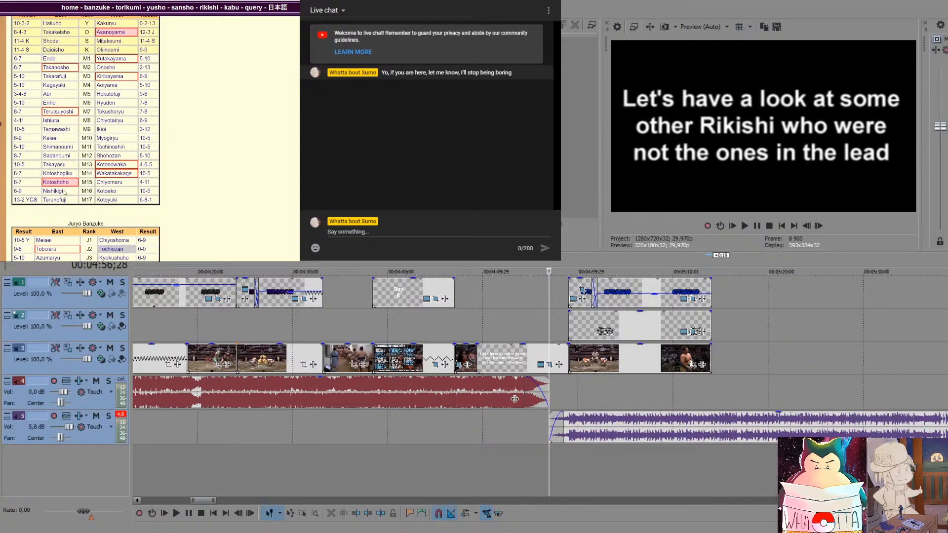
left_click(16, 182)
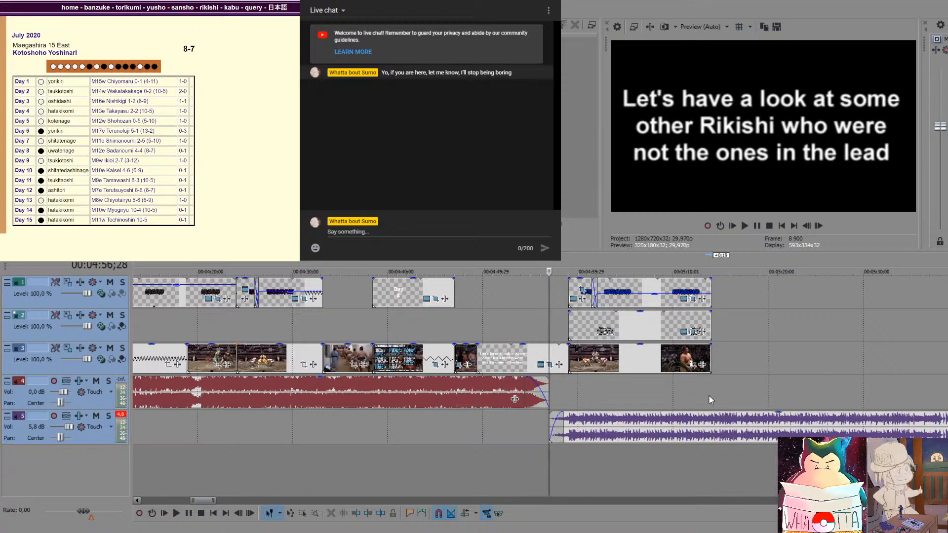
Play back the Kotoshoho bout from 00:05:07;03
left_click(645, 391)
key("space")
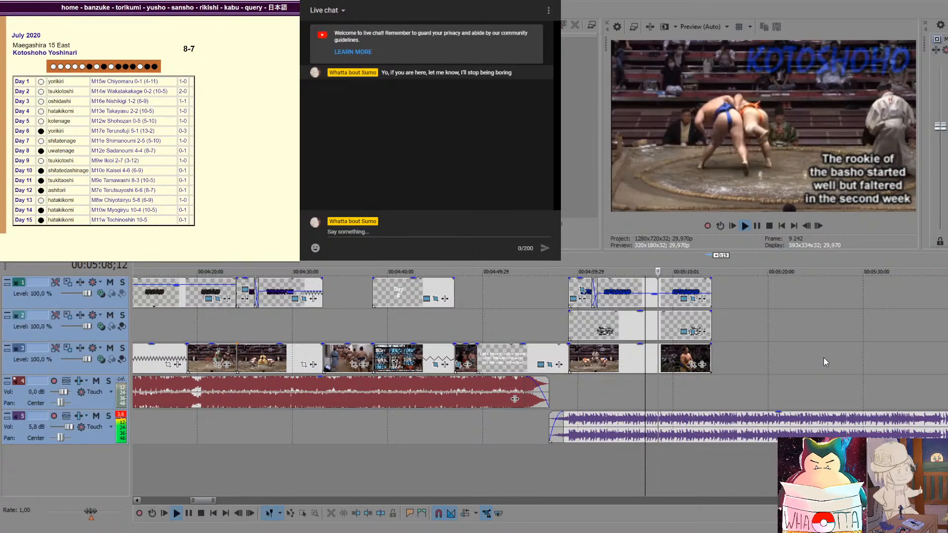
key("space")
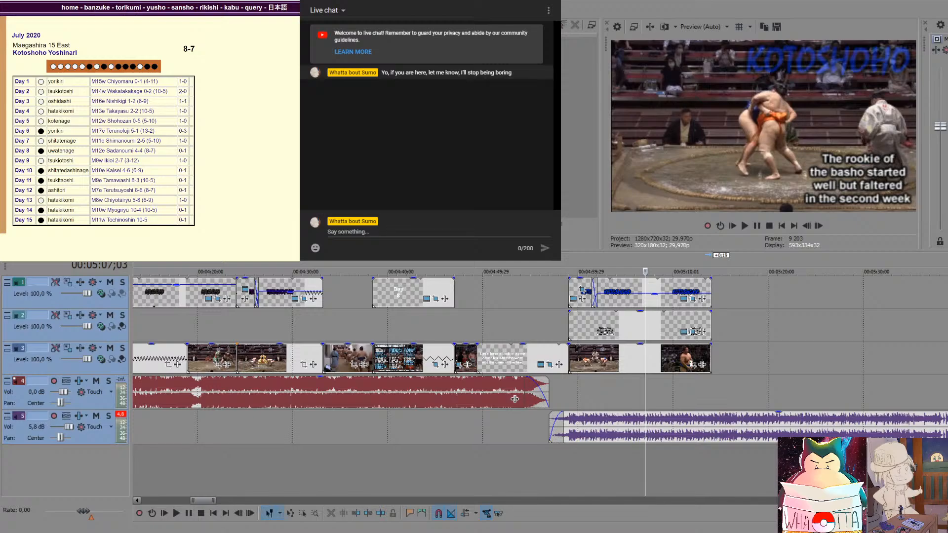
Add the tournament footage with its audio after Kotoshoho's bout clip, and locate the Kotoshoho–Shohozan introduction in it
left_click_drag(720, 280, 838, 363)
scroll(828, 363, "down", 8)
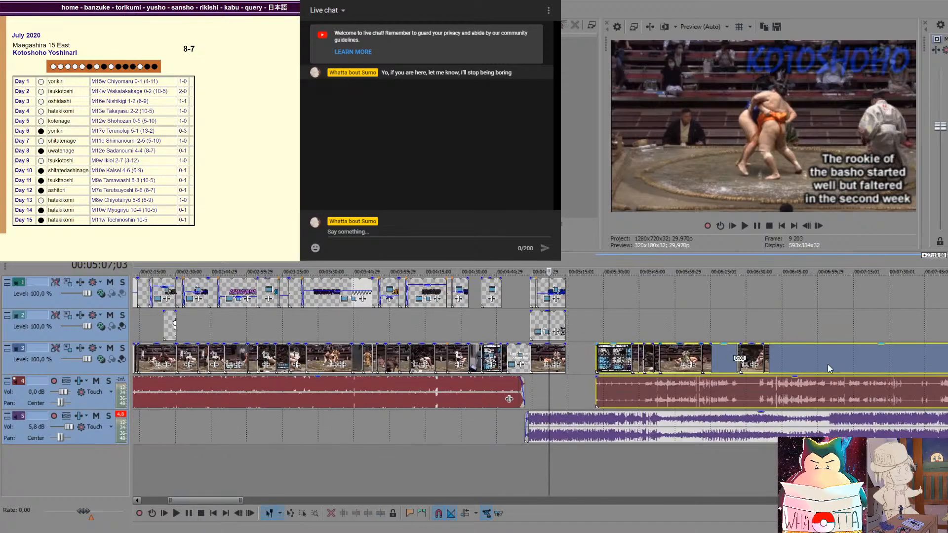
left_click(507, 364)
left_click(576, 363)
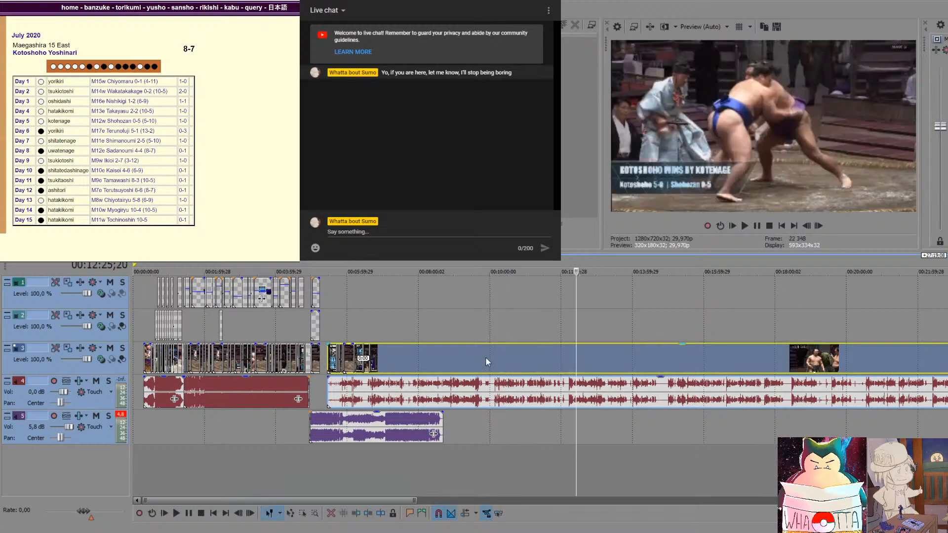
left_click(479, 365)
left_click(554, 362)
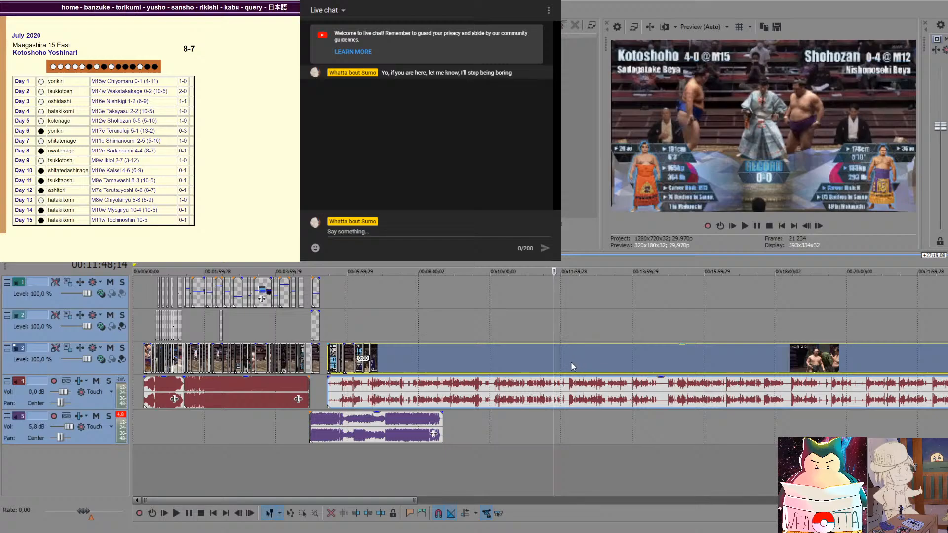
Split the added footage during the Kotoshoho–Shohozan introduction and delete the part before the split
key("space")
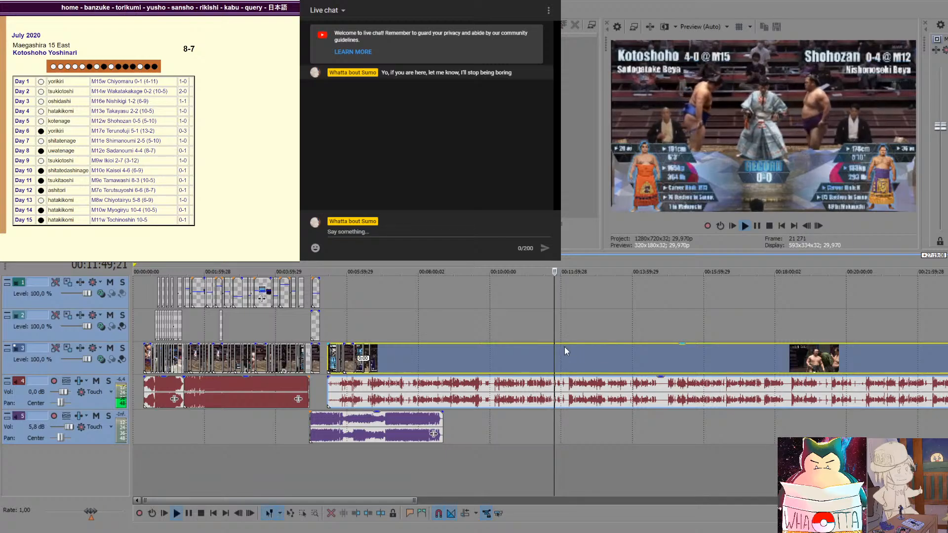
key("s")
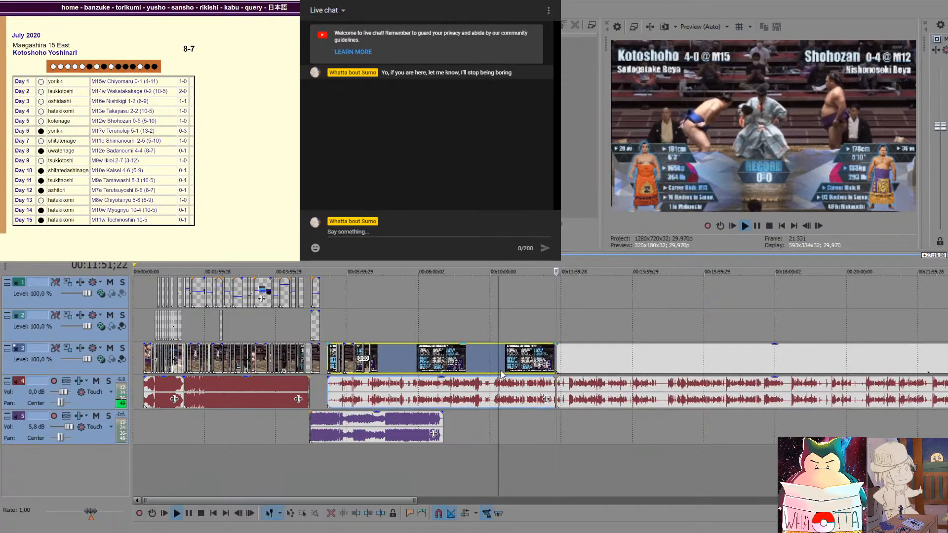
key("Delete")
Play back the Kotoshoho–Shohozan footage and repeatedly review the bout from its opening charge at about 00:12:13
scroll(558, 423, "up", 5)
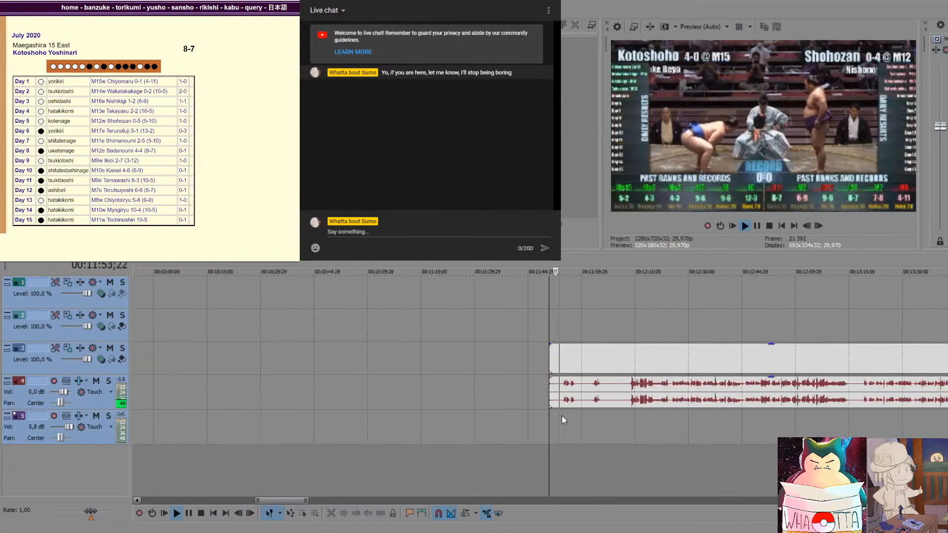
scroll(576, 405, "down", 3)
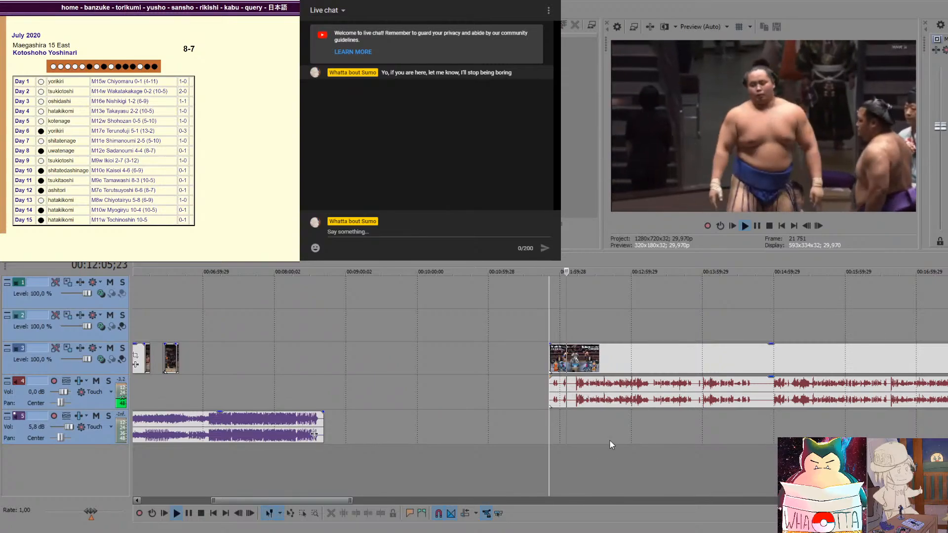
left_click(576, 420)
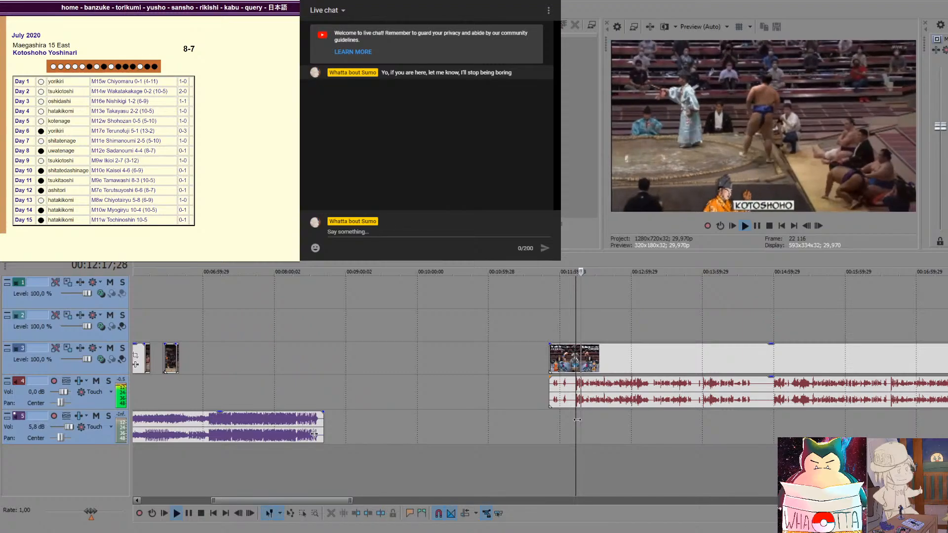
key("space")
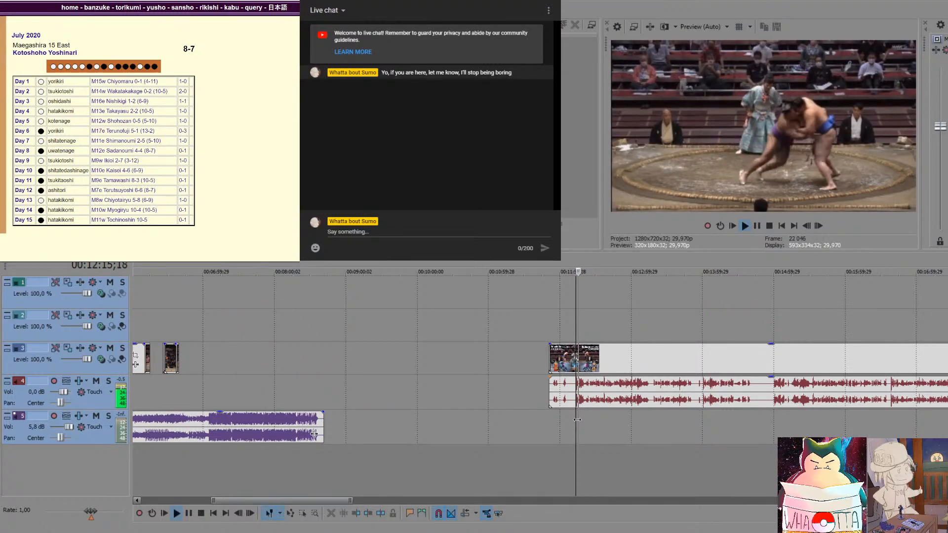
key("space")
key("space")
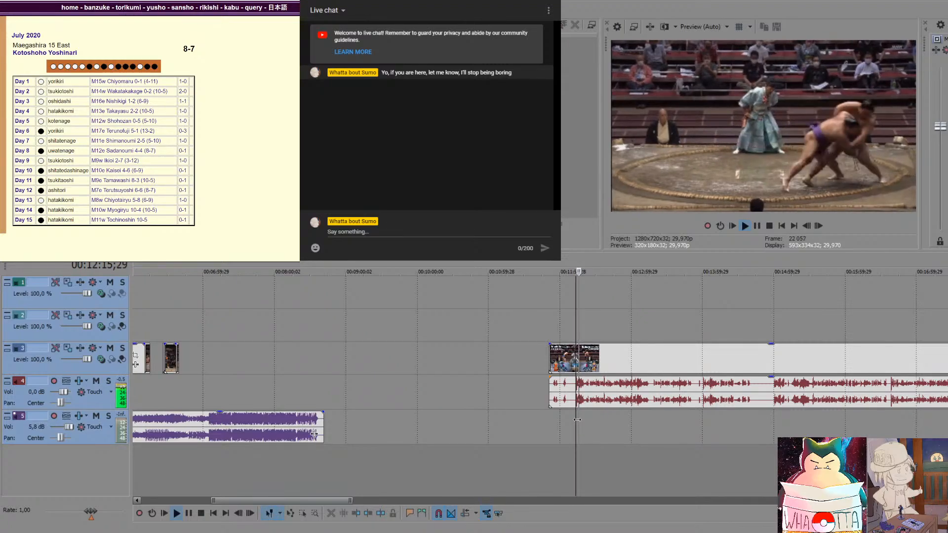
key("space")
key("space")
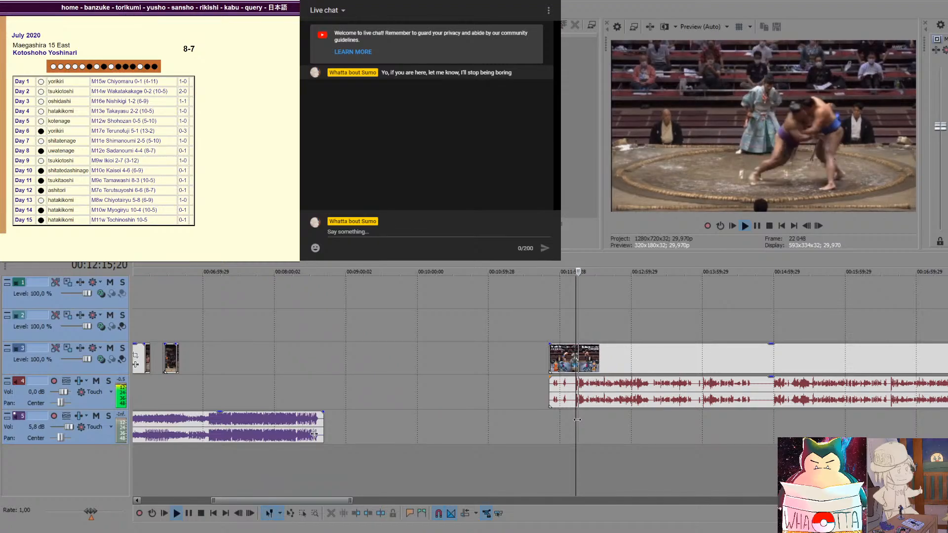
key("space")
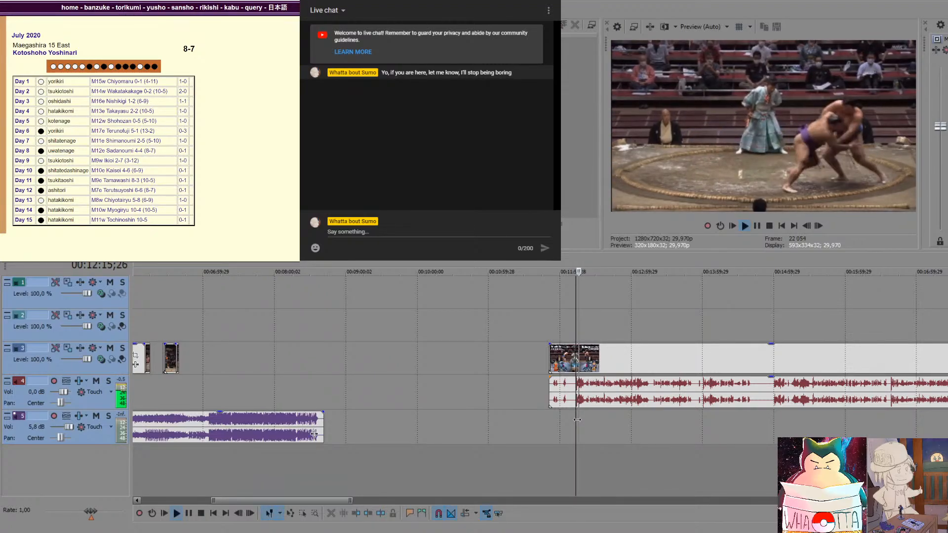
key("space")
key("space")
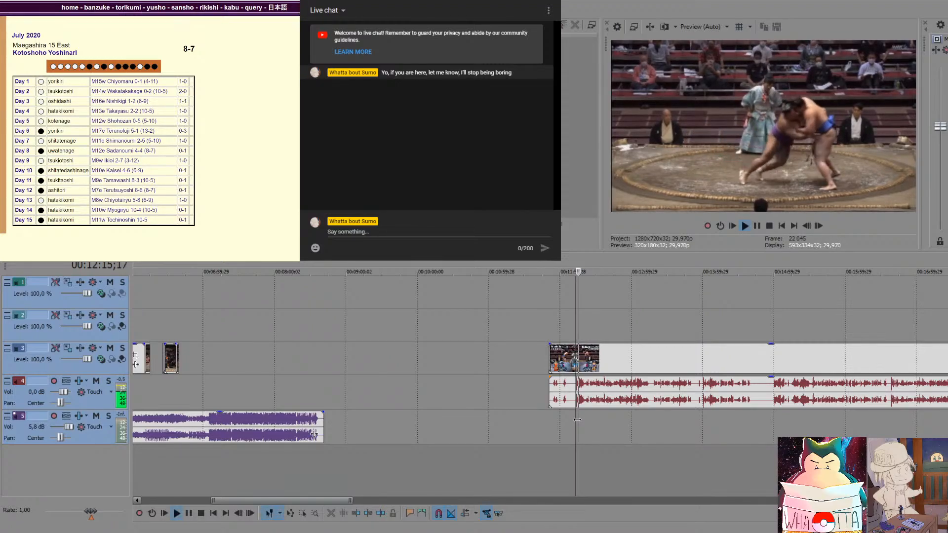
key("space")
key("space")
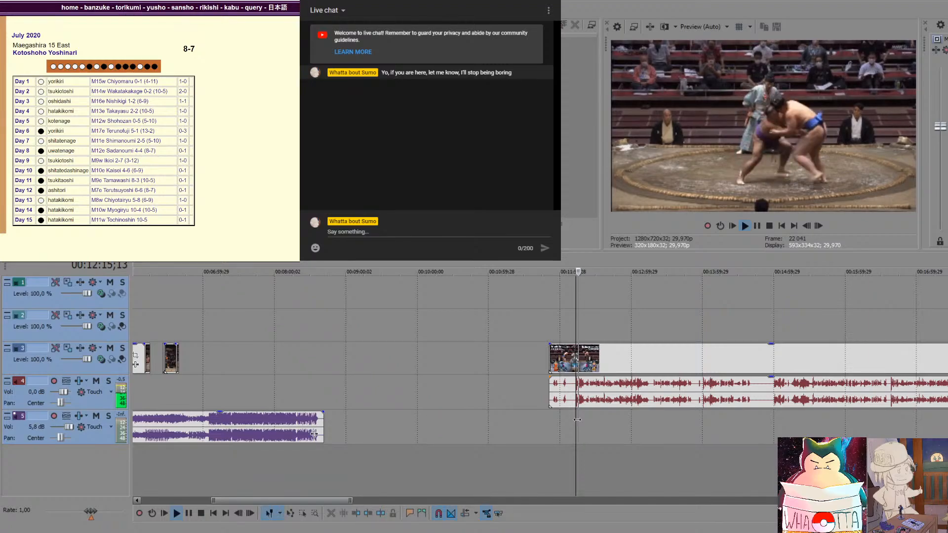
key("space")
Delete the remaining Kotoshoho–Shohozan tournament footage together with its audio
left_click(590, 356)
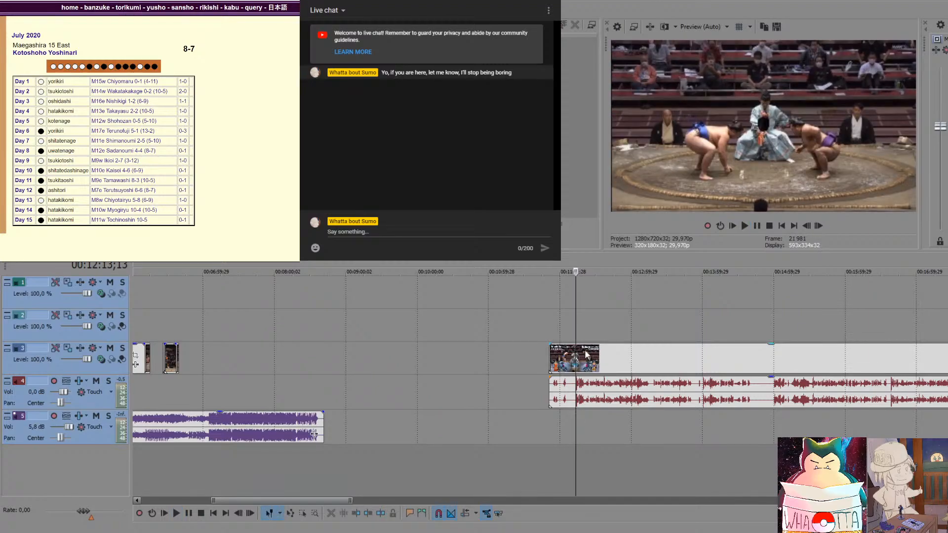
key("Delete")
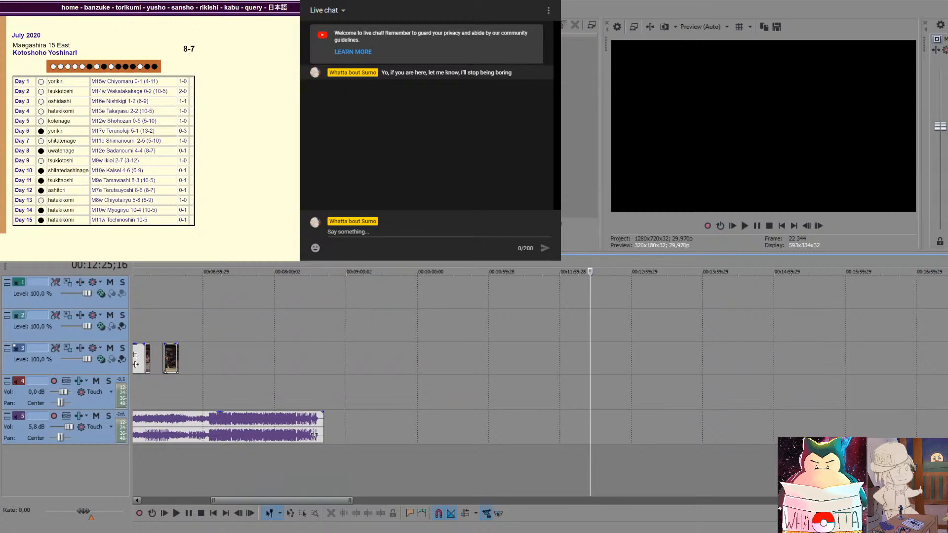
Add another tournament recording with its audio after the existing clips and locate the bout between the blue and green mawashi wrestlers
left_click_drag(381, 264, 354, 359)
left_click(329, 357)
left_click(343, 359)
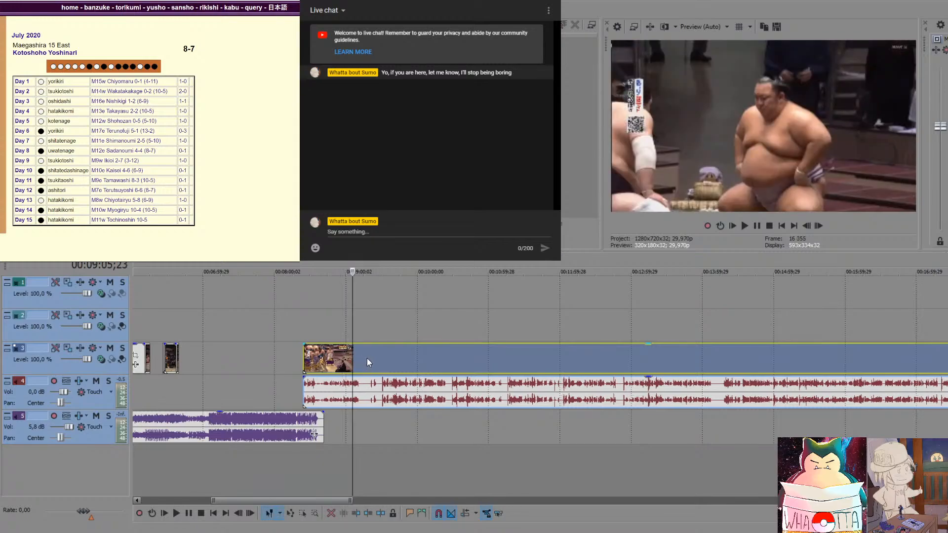
left_click(384, 358)
left_click(411, 359)
left_click(426, 360)
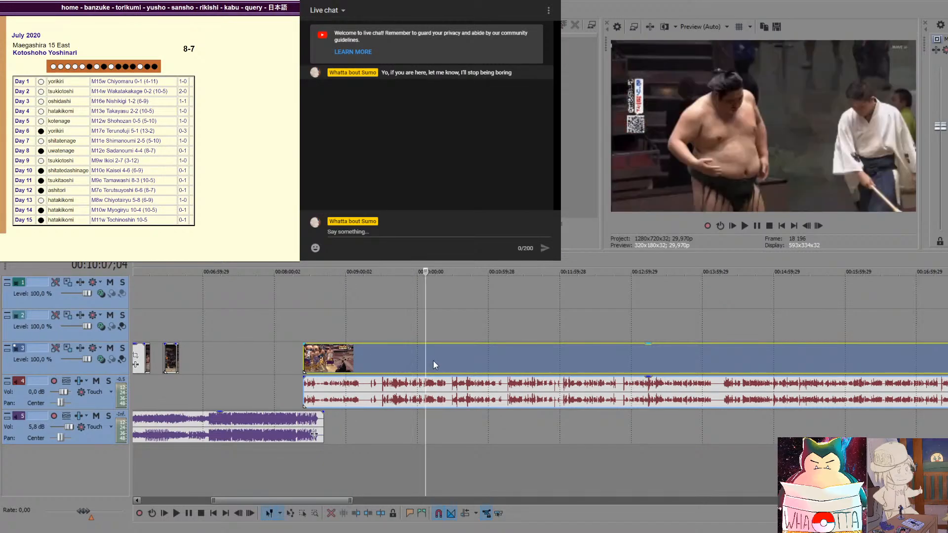
left_click(434, 360)
left_click(452, 361)
left_click(464, 359)
left_click(488, 356)
left_click(497, 357)
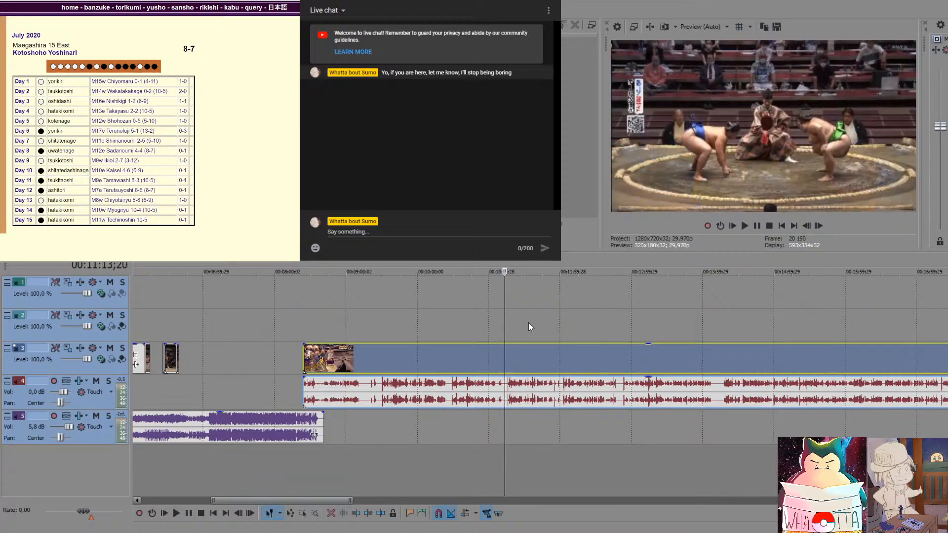
Play back the bout around 00:11:15 and delete the added tournament recording
key("space")
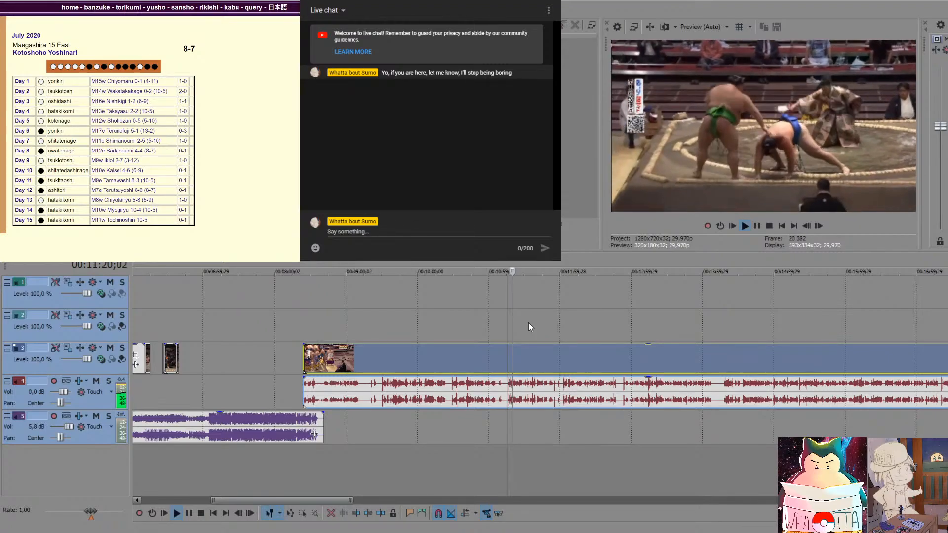
key("space")
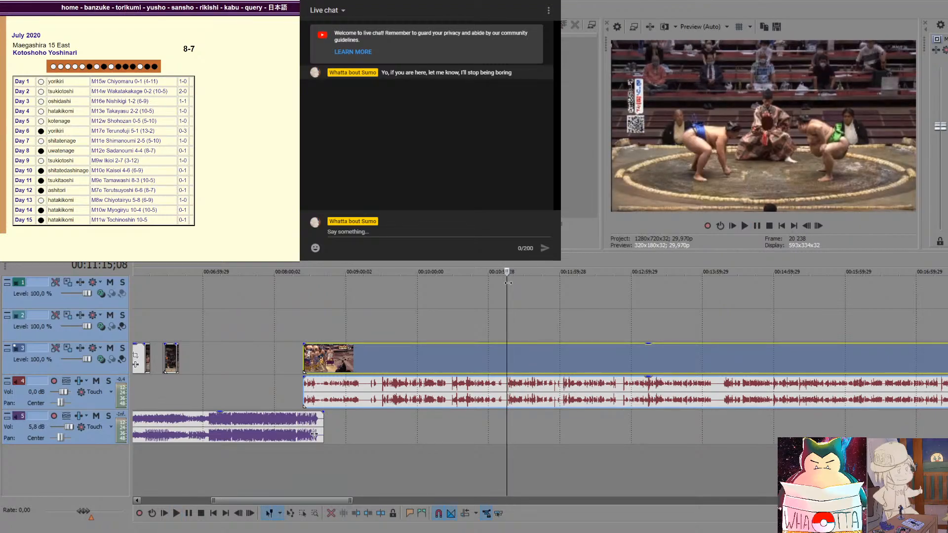
key("Delete")
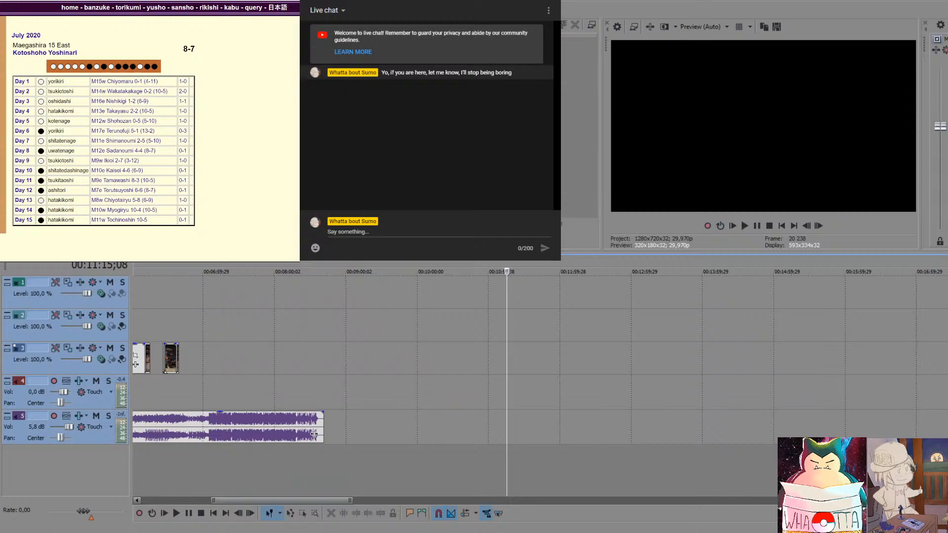
Open a gap between the first three loose bout clips and the following clips by moving the two clip groups apart
scroll(507, 386, "down", 3)
left_click(268, 391)
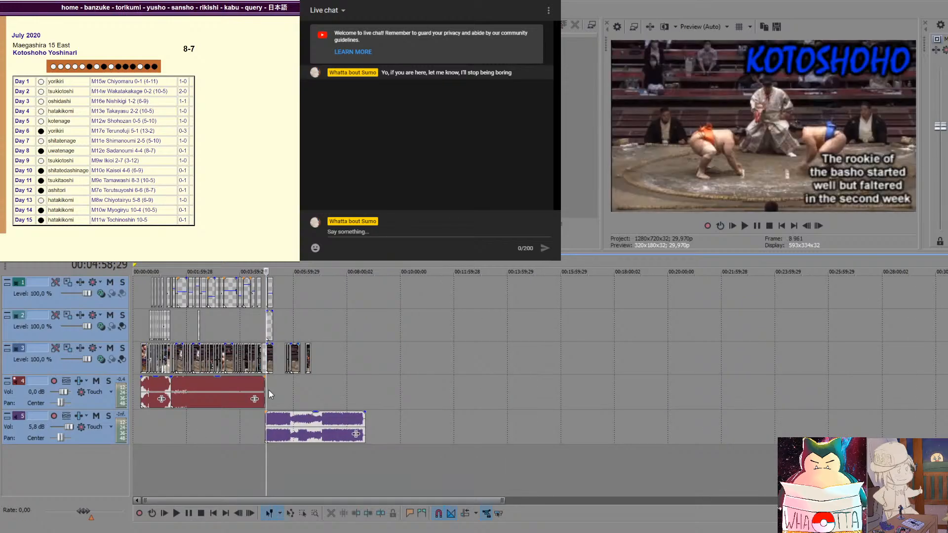
scroll(300, 380, "up", 3)
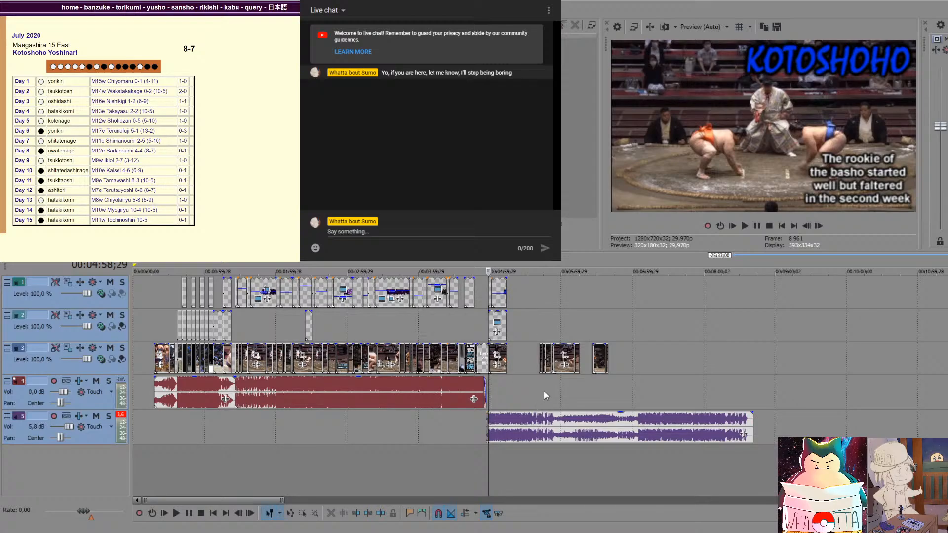
scroll(560, 372, "up", 3)
left_click(739, 382)
scroll(740, 383, "up", 3)
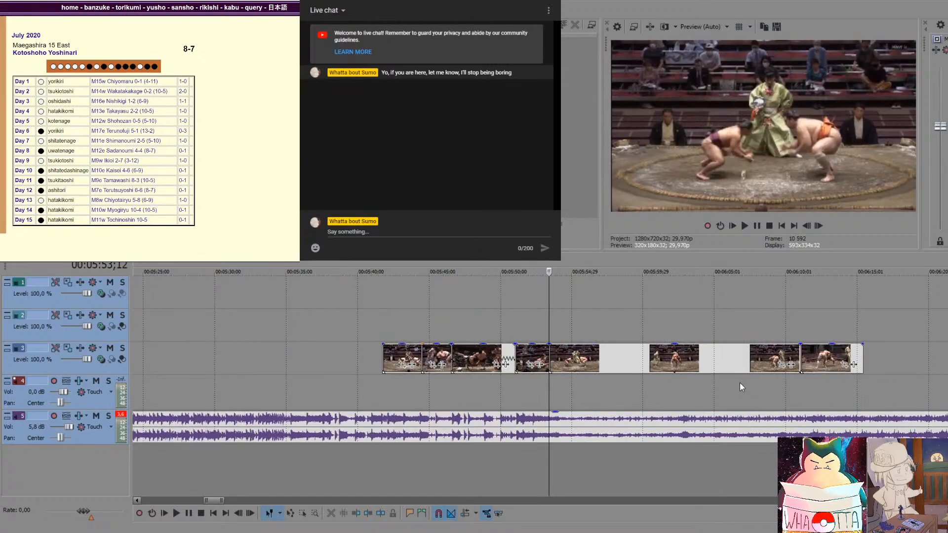
left_click_drag(607, 356, 624, 363)
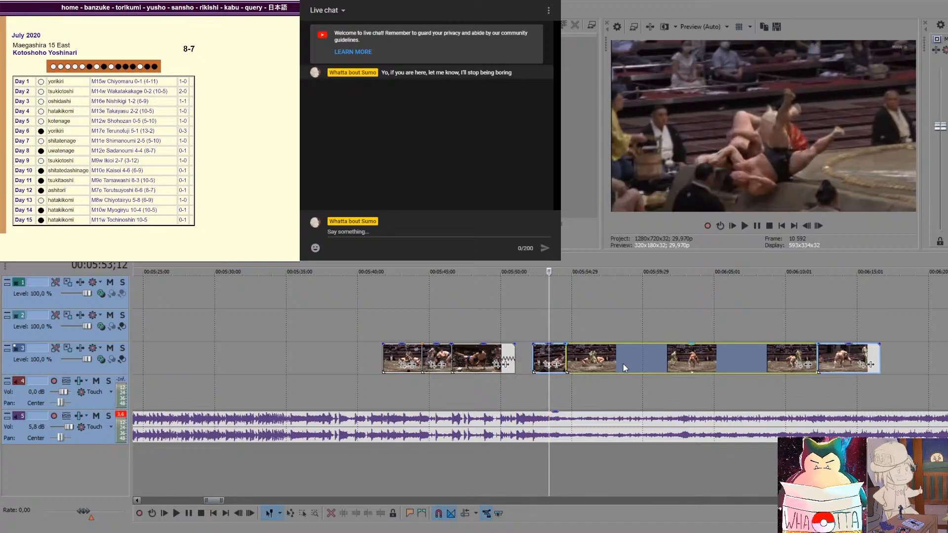
left_click_drag(471, 358, 459, 356)
scroll(558, 398, "down", 3)
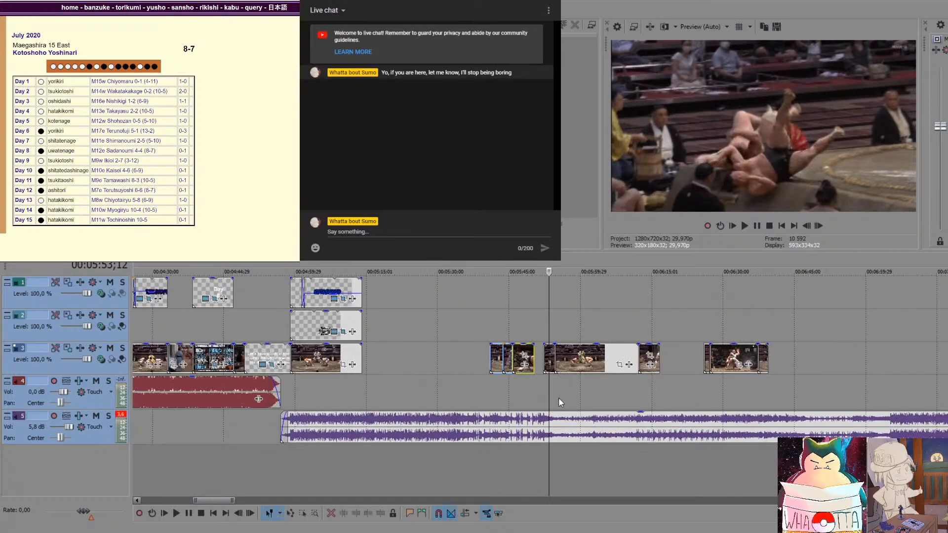
Play back the first three-clip bout and the opening throw clip of the second clip group
left_click(490, 398)
key("space")
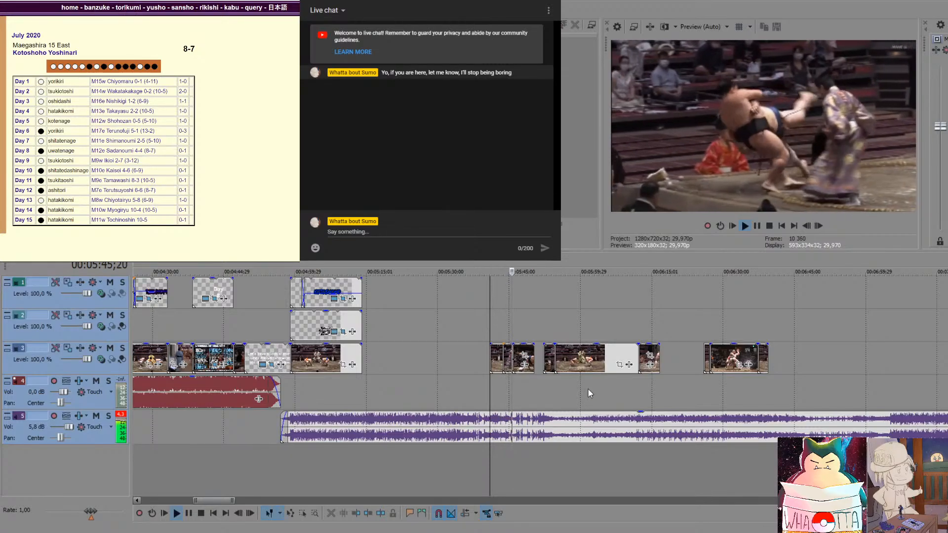
left_click(541, 382)
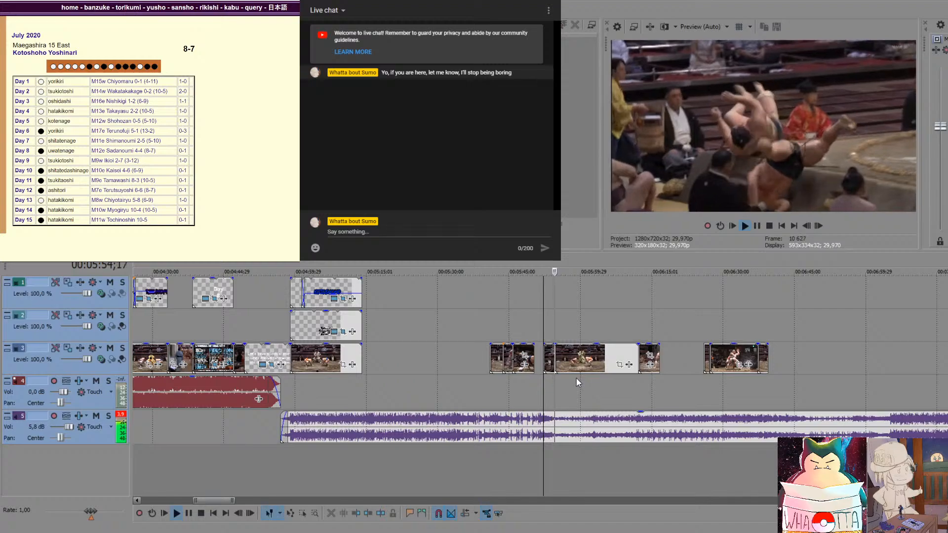
key("space")
Move the second clip group about four seconds later, and attach its ungrouped opening throw clip to the end of the first bout
mouse_move(579, 356)
left_mouse_down()
mouse_move(569, 354)
mouse_move(595, 355)
left_mouse_up()
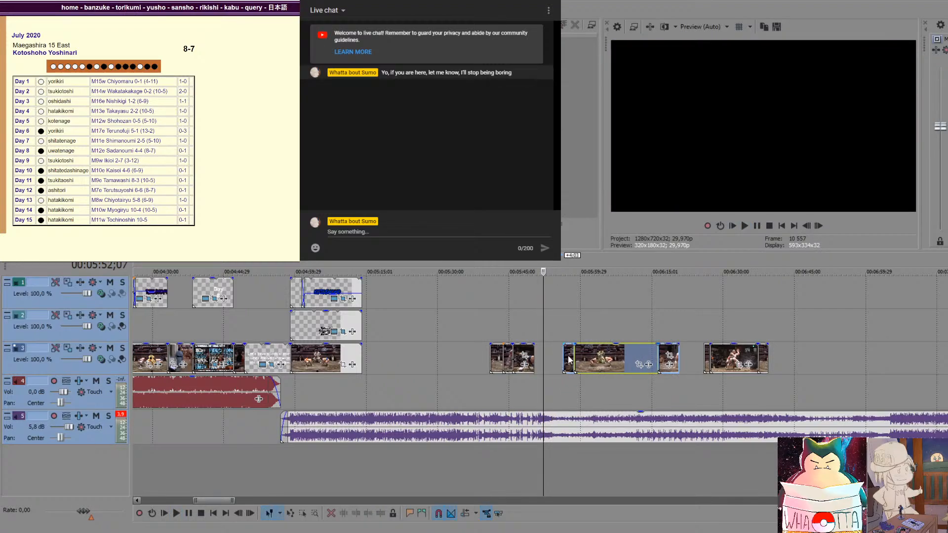
left_click(569, 358)
key("u")
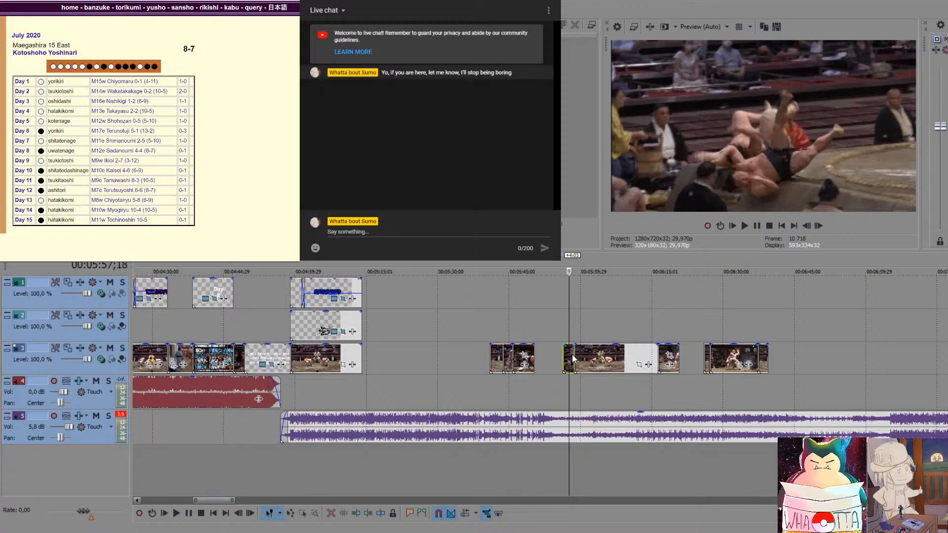
left_click_drag(591, 353, 487, 362)
Group the first bout's four clips and move them about three seconds earlier on the timeline
scroll(569, 354, "up", 2)
left_click(464, 360)
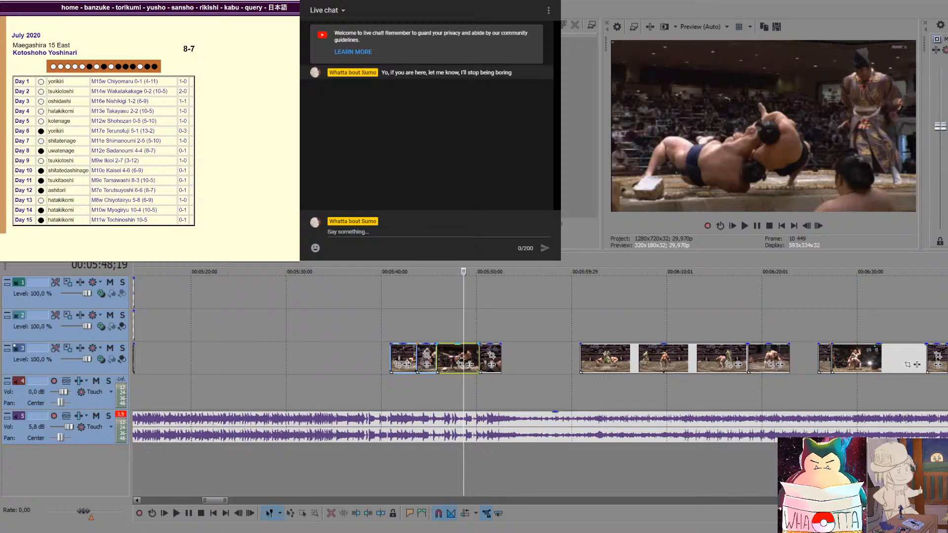
left_click(429, 358)
left_click(402, 358)
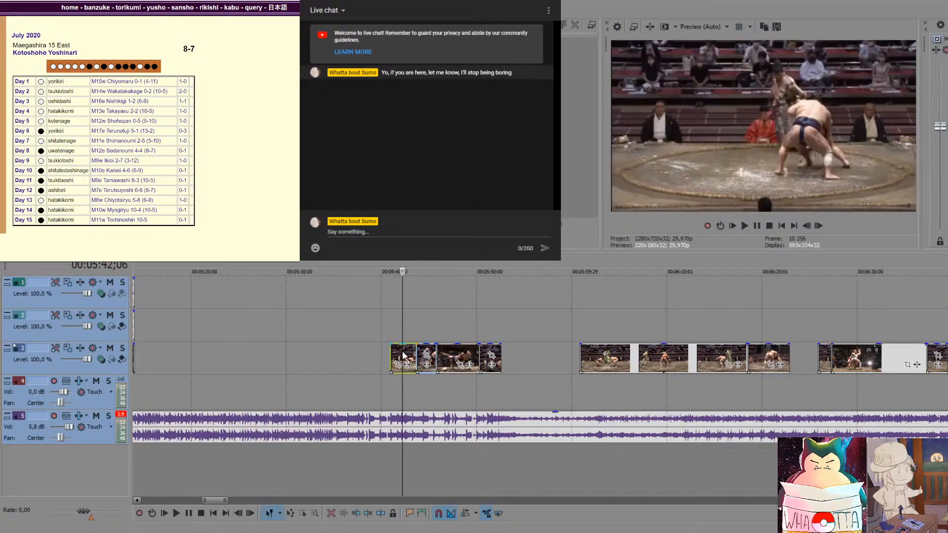
left_click(489, 358)
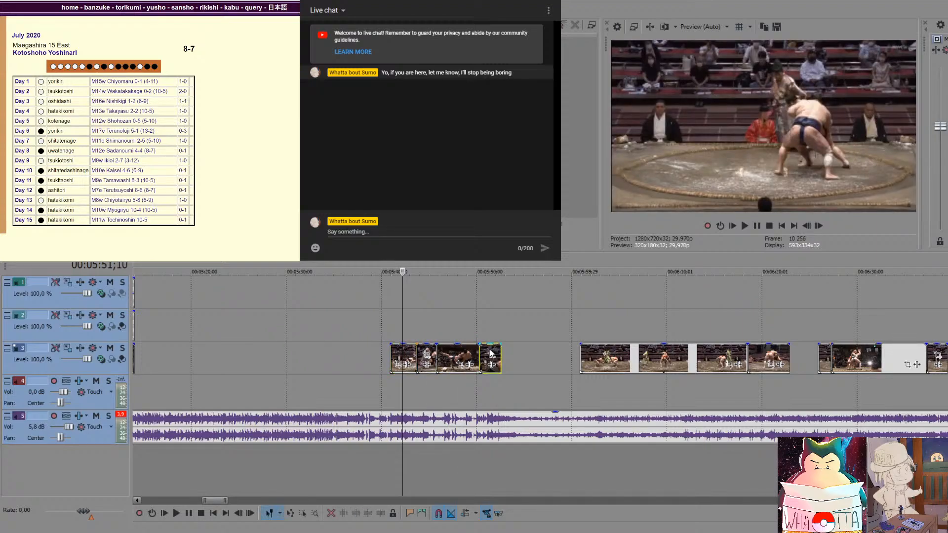
left_click(449, 358, "ctrl")
left_click(428, 358, "ctrl")
left_click(403, 358, "ctrl")
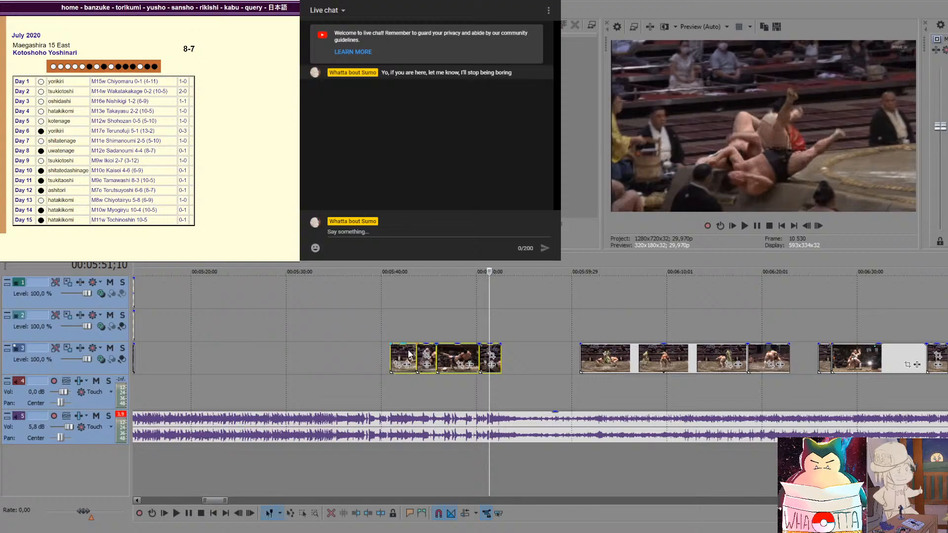
left_click_drag(442, 366, 411, 366)
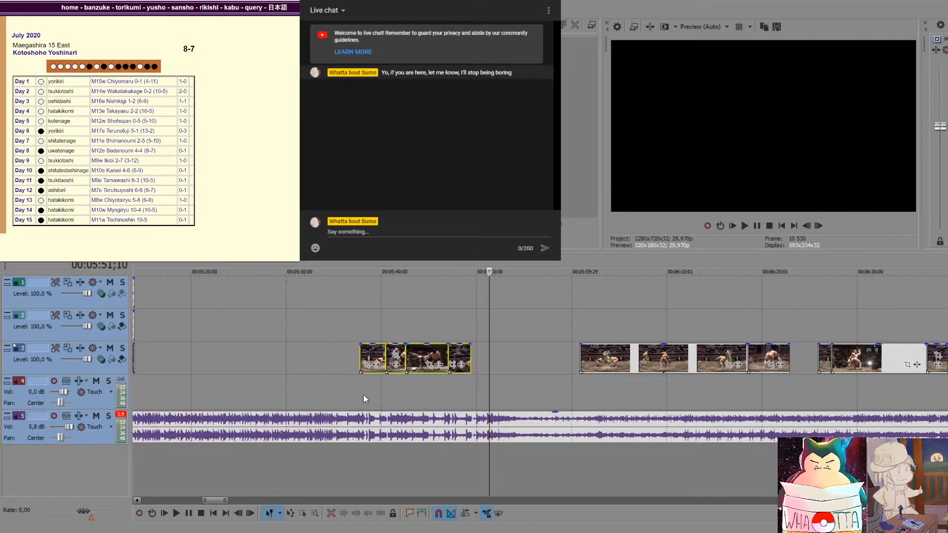
Play back the four-clip bout from 00:05:37;21 and place it directly after Kotoshoho's captioned bout clip
left_click(353, 393)
left_click(360, 390)
key("space")
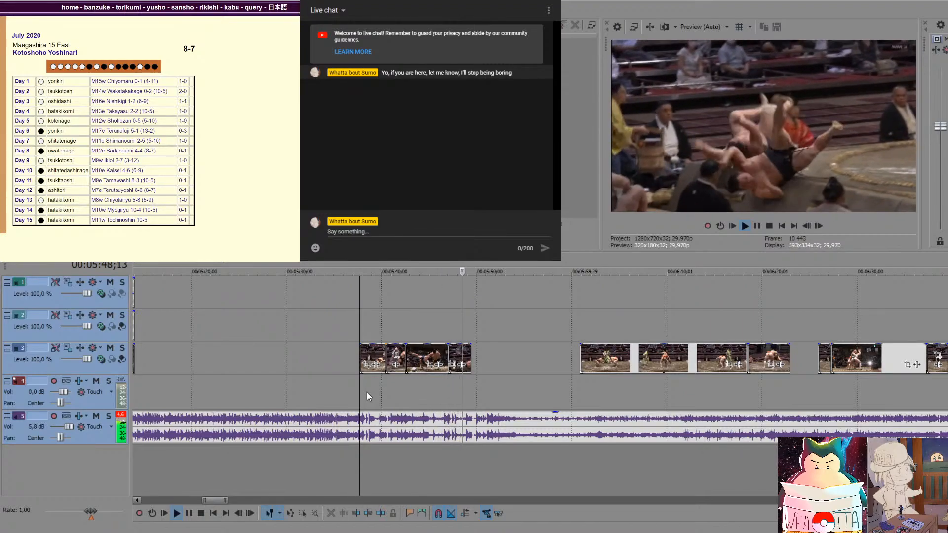
scroll(428, 385, "down", 3)
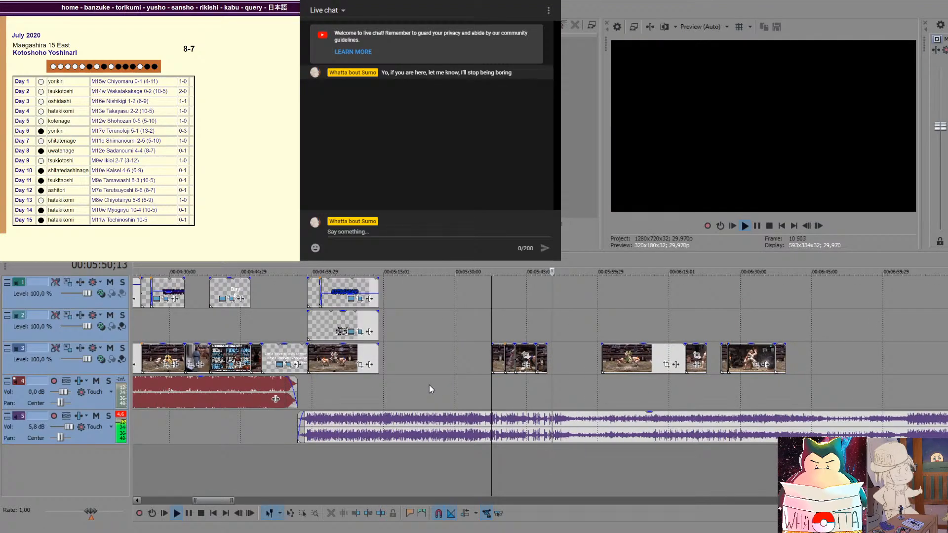
key("space")
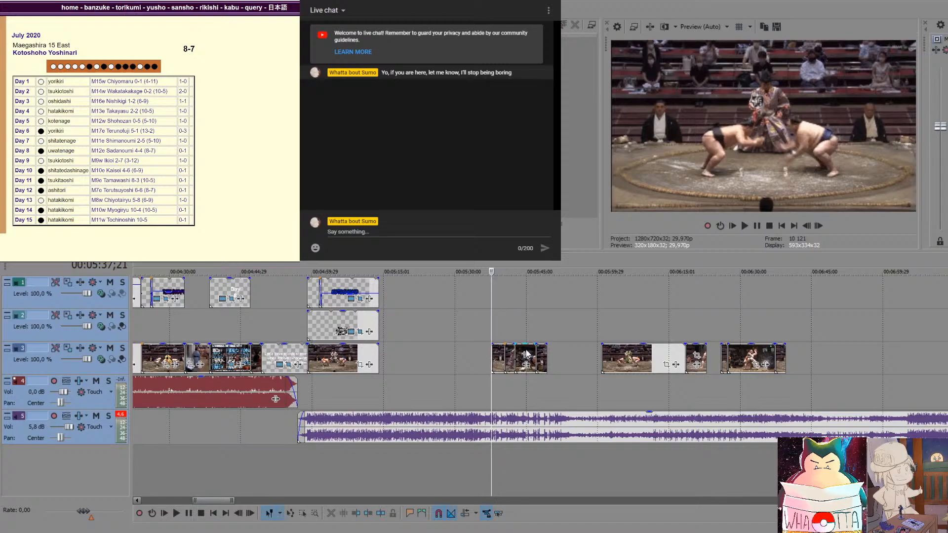
left_click_drag(526, 355, 413, 355)
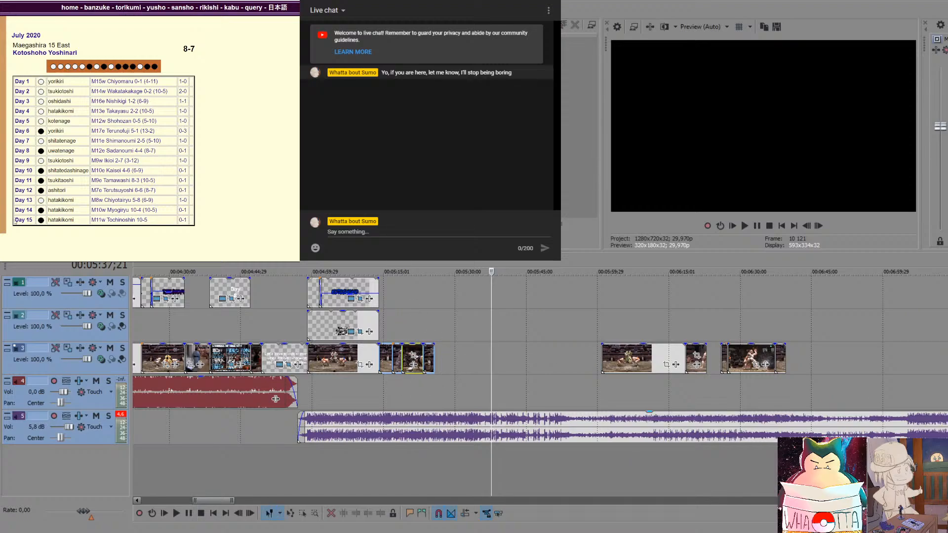
Open Terutsuyoshi's July 2020 results from the Makuuchi banzuke on the sumo database page
key("ctrl+Tab")
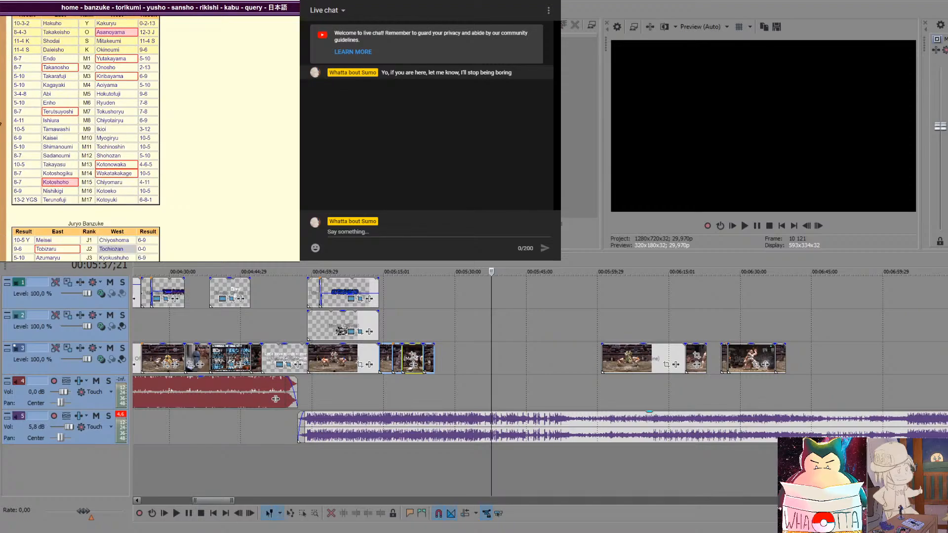
scroll(111, 249, "up", 1)
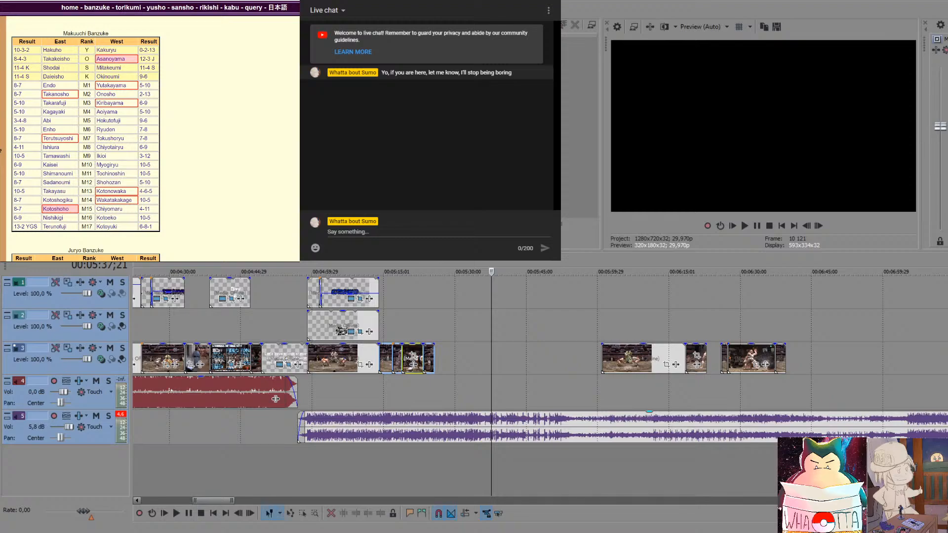
left_click(56, 139)
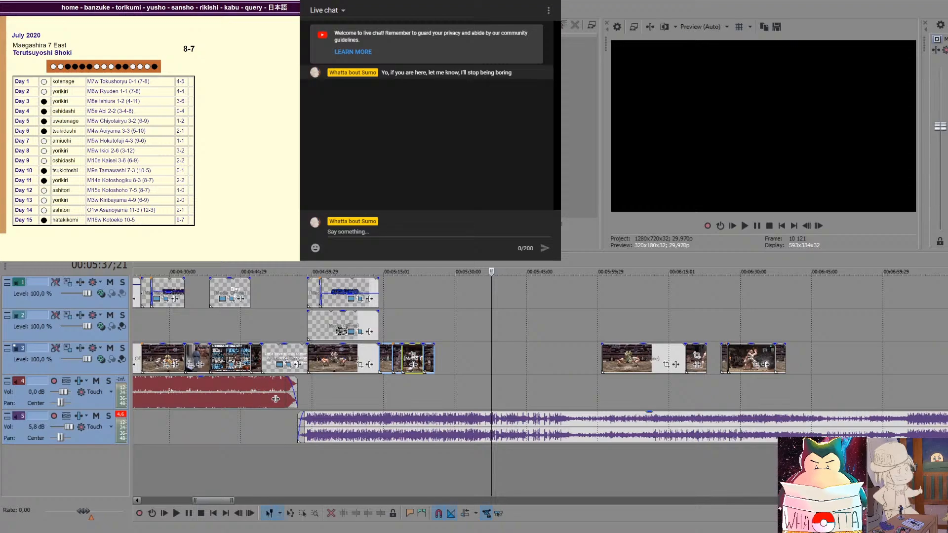
Play back the four-clip bout placed after Kotoshoho's captioned clip, starting from 00:05:14;02
left_click(380, 391)
key("space")
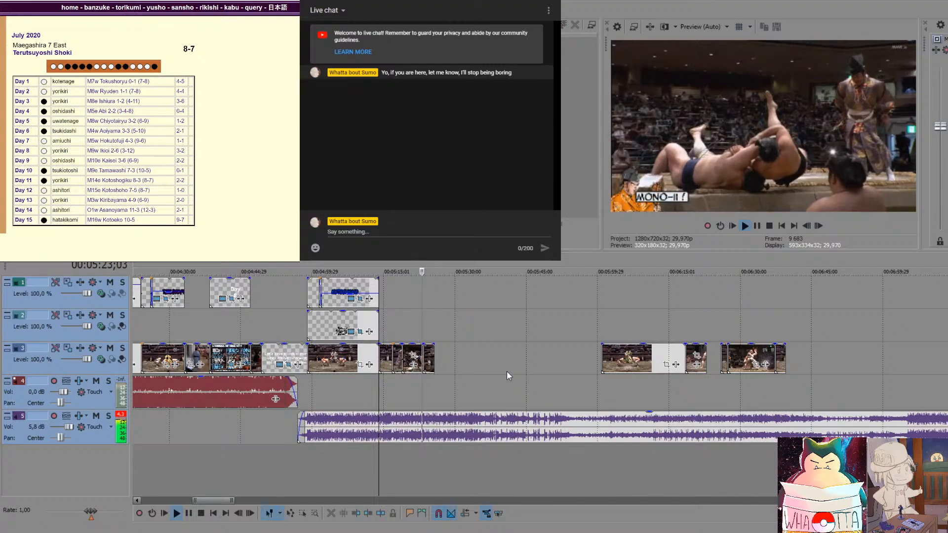
key("space")
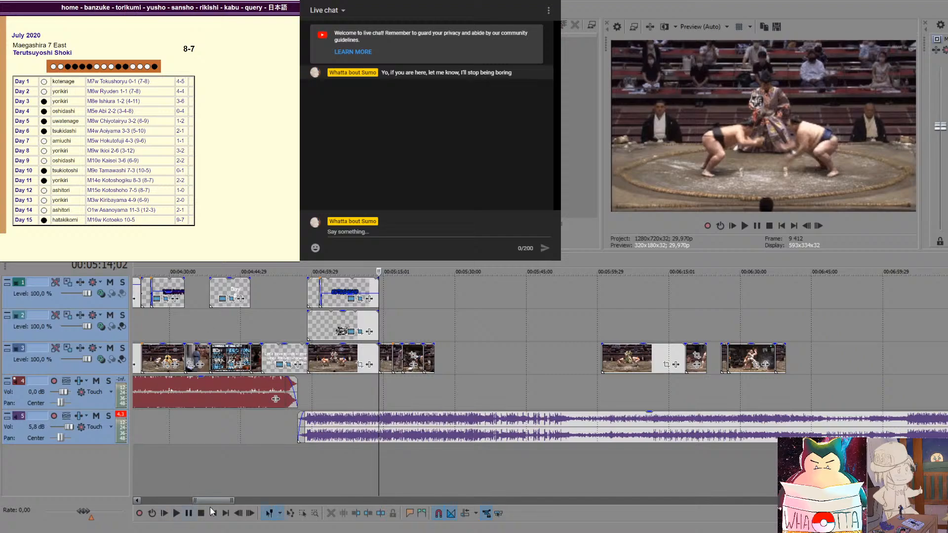
Add the SUMO Nagoya Basho 2020 Day 12 July 30th Makuuchi ALL BOUTS video to the timeline after the existing bout clips
left_click(169, 528)
left_click_drag(296, 148, 837, 371)
scroll(838, 371, "down", 5)
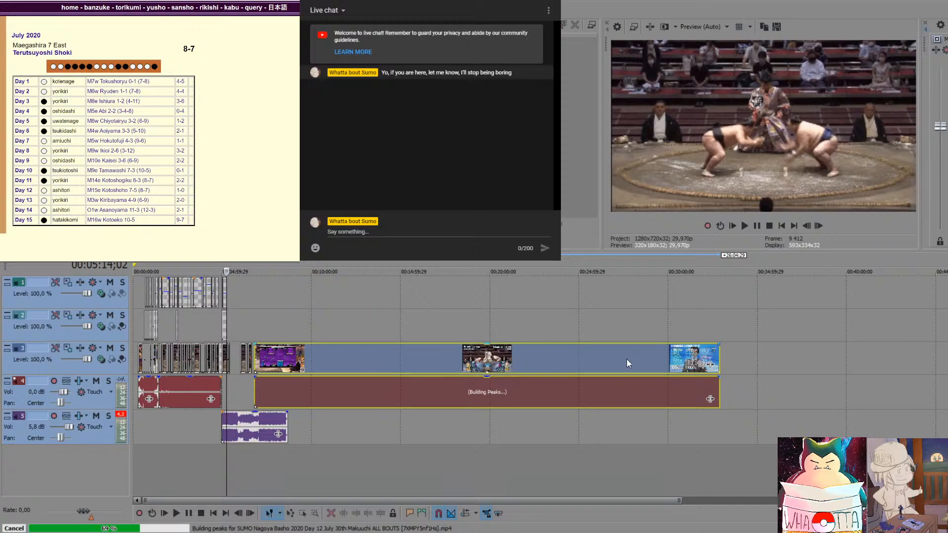
Move the Day 12 video with its audio later on the timeline so it starts at about 13 minutes
left_click(324, 360)
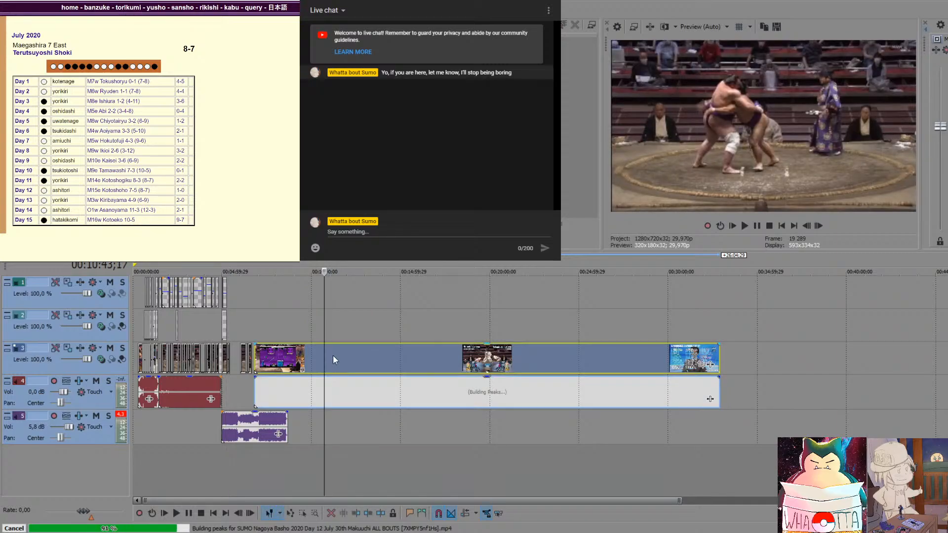
left_click_drag(319, 359, 496, 359)
left_click(432, 359)
left_click(444, 358)
left_click(384, 359)
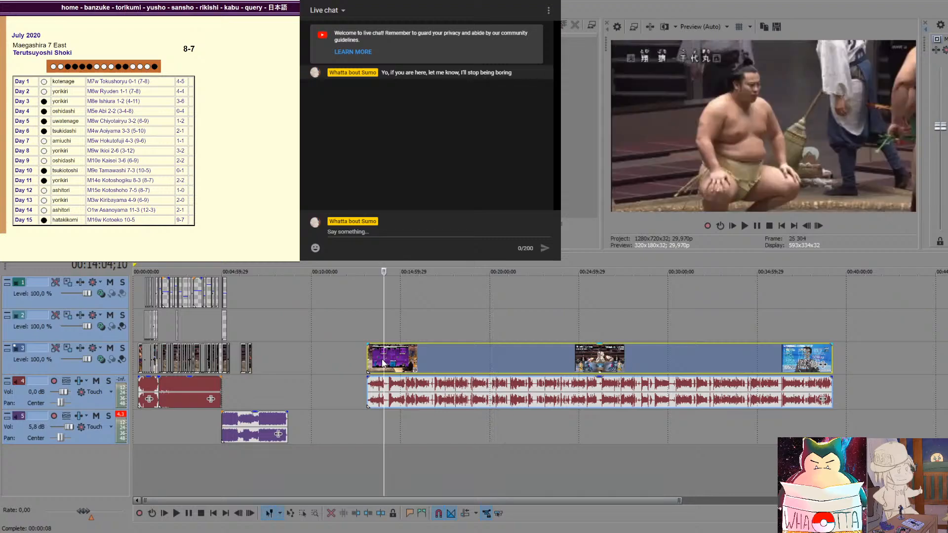
left_click(382, 363)
left_click(375, 359)
left_click(369, 359)
left_click_drag(389, 359, 391, 360)
Scan the Day 12 all-bouts video on the timeline from about 00:15:30 to 00:23:47 for Terutsuyoshi's bout against Kotoshoho
left_click(411, 360)
key("Right")
key("Right")
key("Right")
key("Right")
key("Right")
key("Right")
key("Right")
key("Right")
key("Right")
key("Right")
key("Right")
key("Right")
key("Right")
key("Right")
key("Right")
key("Right")
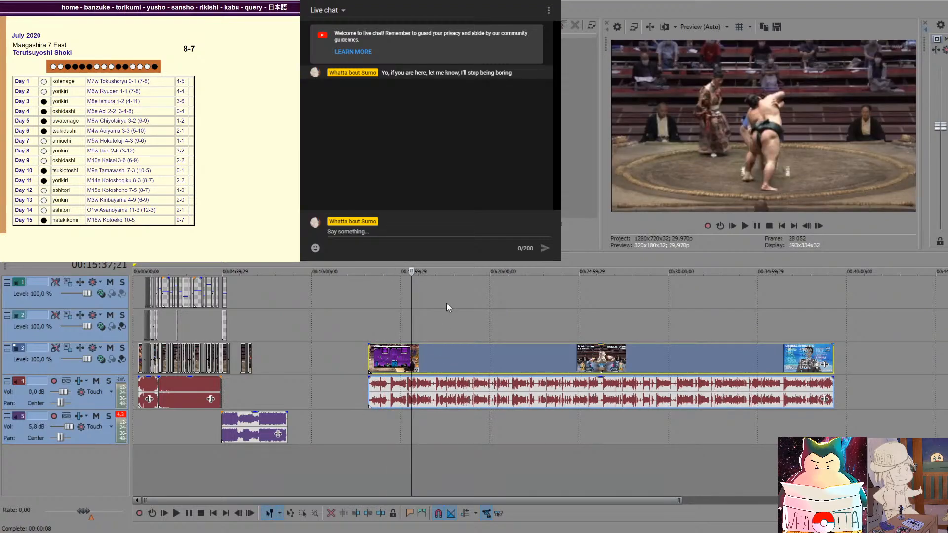
key("Right")
key("Right")
key("Right")
key("Right")
key("Right")
key("Right")
key("Right")
key("Right")
key("Right")
key("Right")
key("Right")
key("Right")
key("Right")
key("Right")
key("Right")
key("Right")
key("Right")
key("Right")
key("Right")
key("Right")
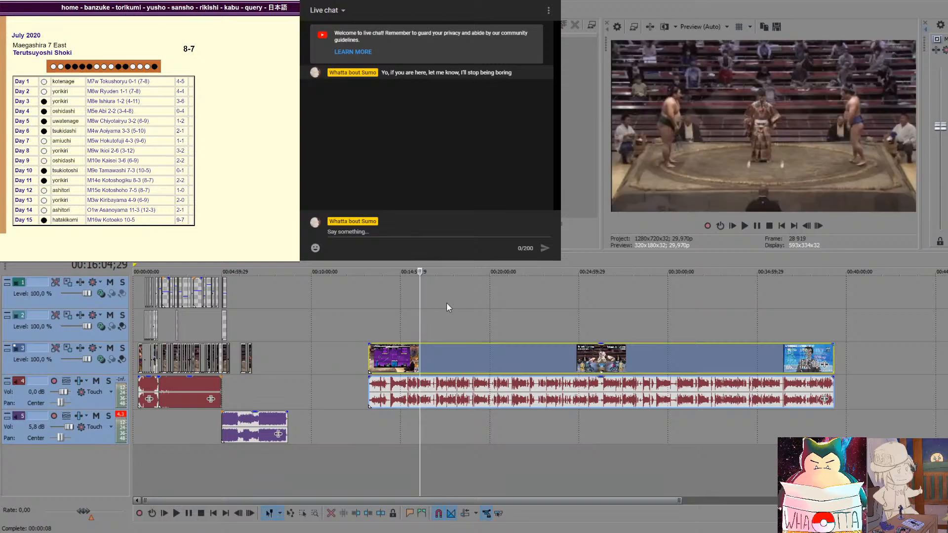
key("Right")
key("Right")
key("Right")
key("Right")
key("Right")
key("Right")
key("Right")
key("Right")
key("Right")
key("Right")
key("Right")
key("Right")
key("Right")
key("Right")
key("Right")
key("Right")
key("Right")
key("Right")
key("Right")
key("Right")
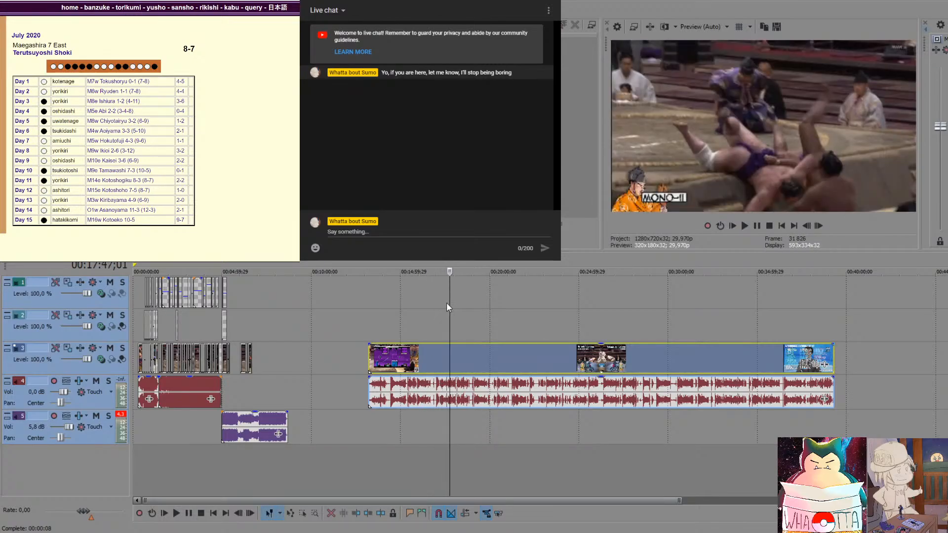
key("Right")
key("Right")
key("Right")
key("Right")
key("Right")
key("Right")
key("Right")
key("Right")
key("Right")
key("Right")
key("Right")
key("Right")
key("Right")
key("Right")
key("Right")
key("Right")
key("Right")
key("Right")
key("Right")
key("Right")
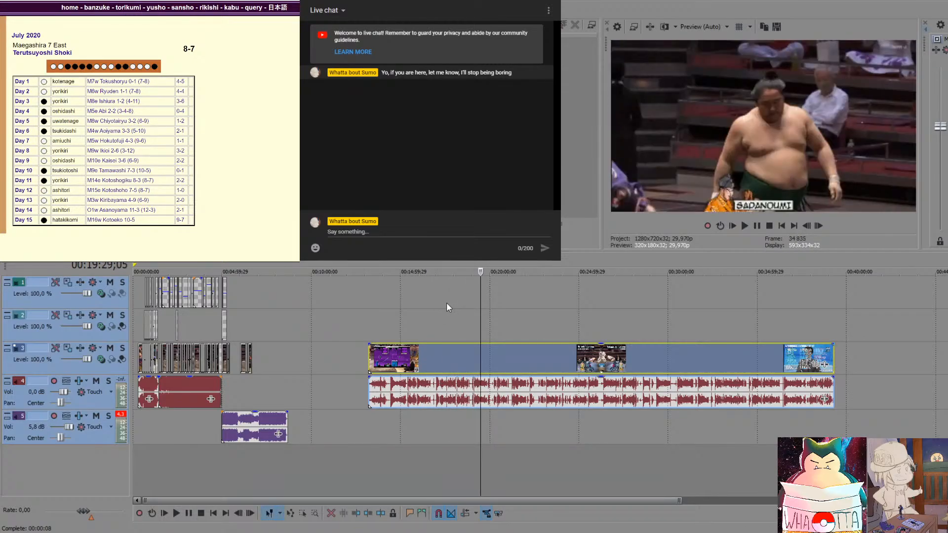
key("Right")
key("Right")
key("Right")
key("Right")
key("Right")
key("Right")
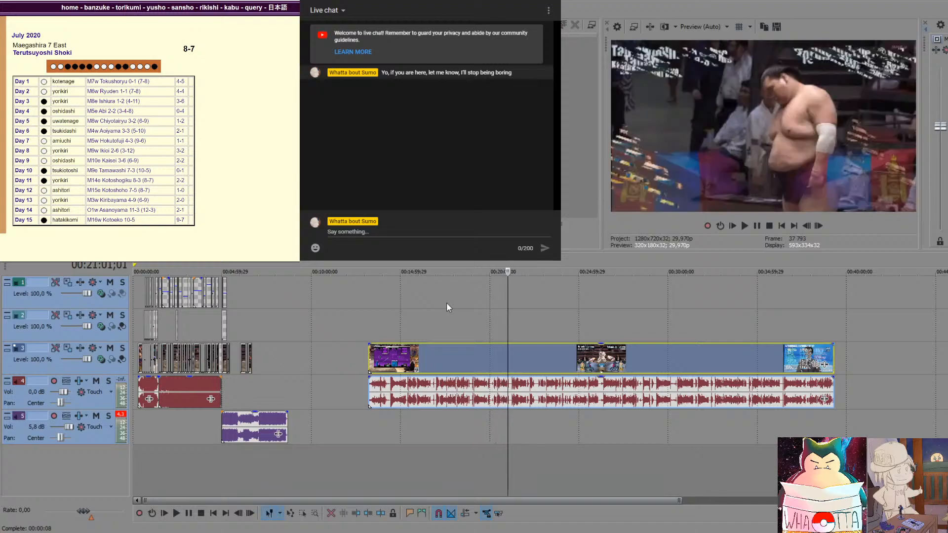
key("Left")
key("Left")
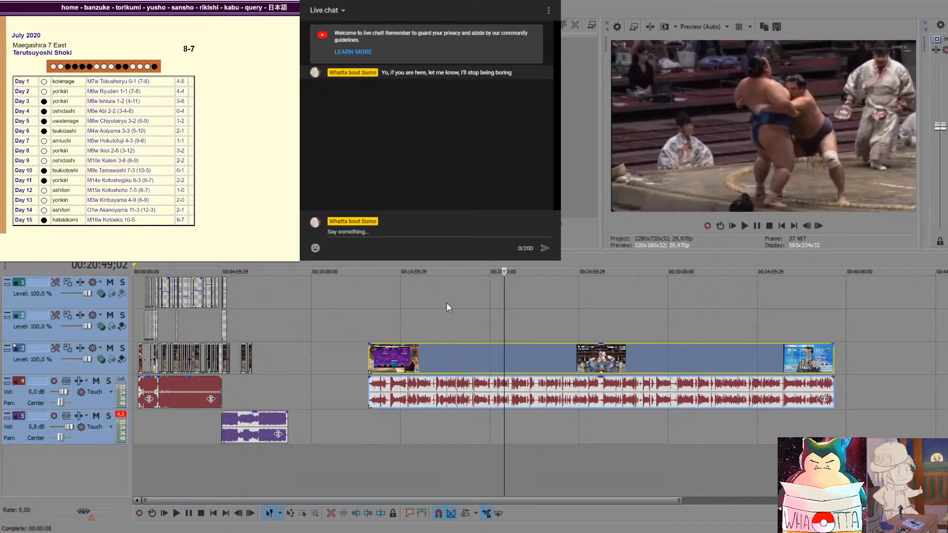
key("Right")
key("Right")
key("Right")
key("Right")
key("Right")
key("Right")
key("Right")
key("Right")
key("Right")
key("Right")
key("Right")
key("Right")
key("Right")
key("Right")
key("Right")
key("Right")
key("Right")
key("Right")
key("Right")
key("Right")
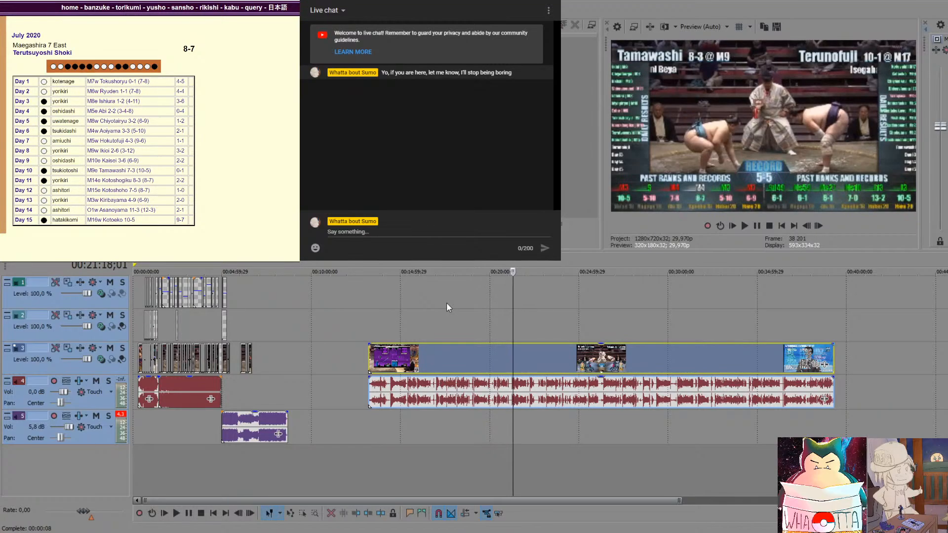
key("Right")
key("Right")
key("Right")
key("Right")
key("Right")
key("Right")
key("Right")
key("Right")
key("Right")
key("Right")
key("Right")
key("Right")
key("Right")
key("Right")
key("Right")
key("Right")
key("Right")
key("Right")
key("Right")
key("Right")
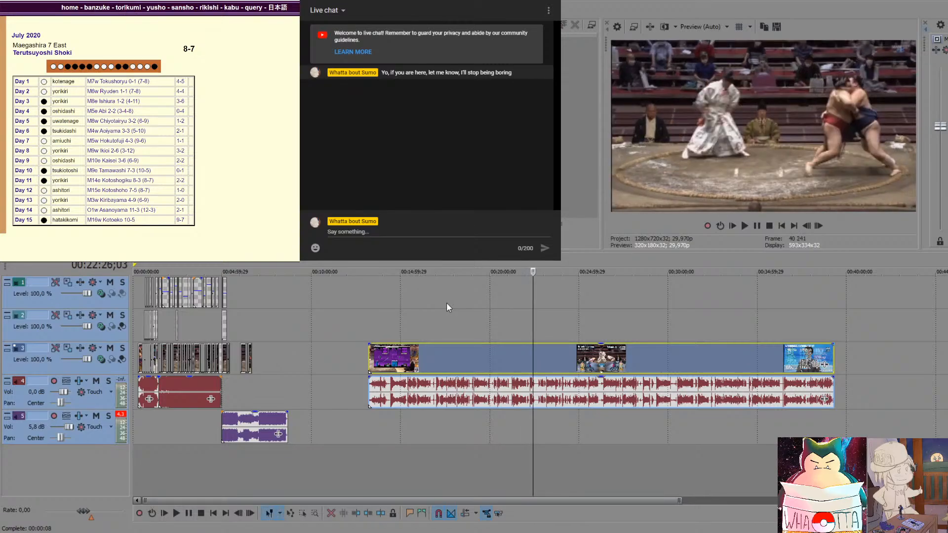
key("Right")
key("Right")
key("Right")
key("Right")
key("Right")
key("Right")
key("Right")
key("Right")
key("Right")
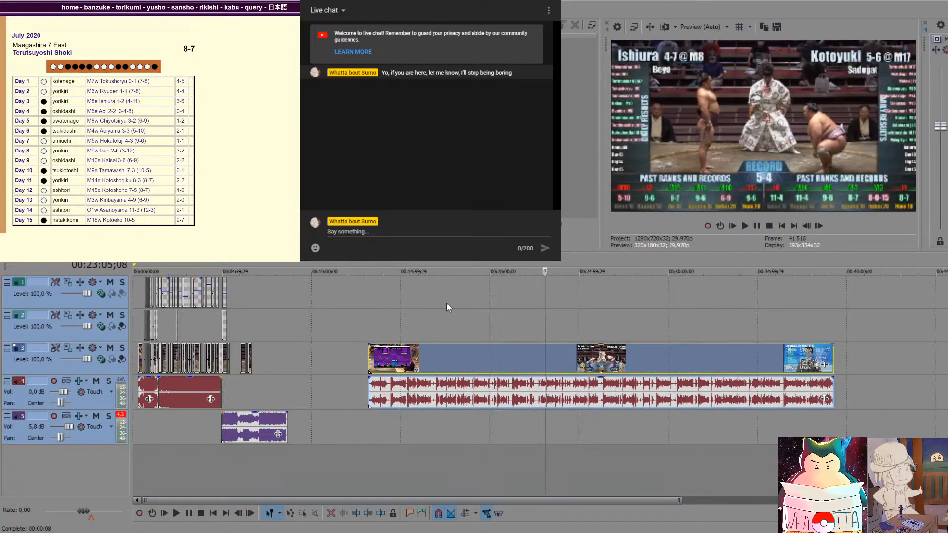
key("Right")
key("Right")
key("Right")
key("Right")
key("Right")
key("Right")
key("Right")
key("Right")
key("Right")
key("Right")
key("Right")
key("Right")
key("Right")
key("Right")
key("Right")
key("Right")
key("Right")
key("Right")
key("Right")
key("Right")
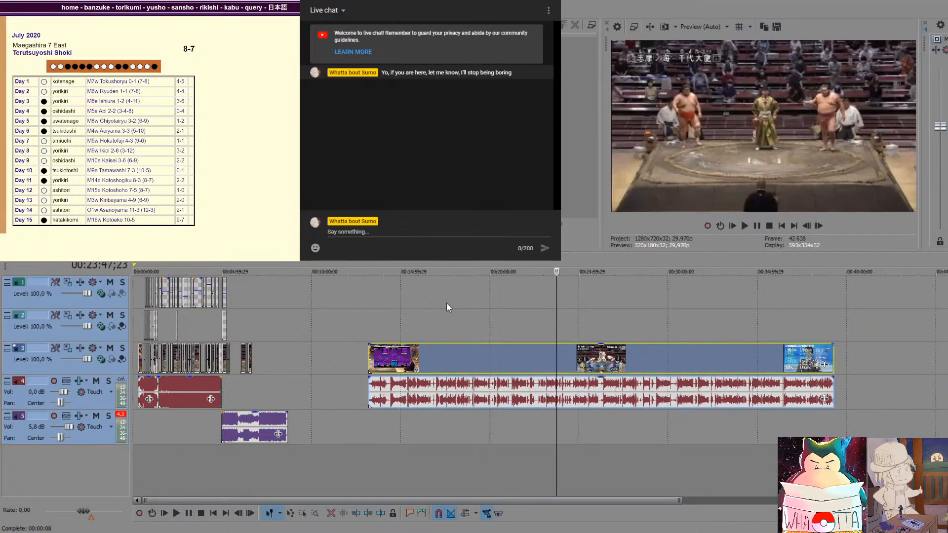
Scan the Day 12 all-bouts video from 00:23:47 to 00:25:35 for Terutsuyoshi's bout against Kotoshoho
key("Right")
key("Right")
key("Right")
key("Right")
key("Right")
key("Right")
key("Right")
key("Right")
key("Right")
key("Right")
key("Right")
key("Right")
key("Right")
key("Right")
key("Right")
key("Right")
key("Right")
key("Right")
key("Right")
key("Right")
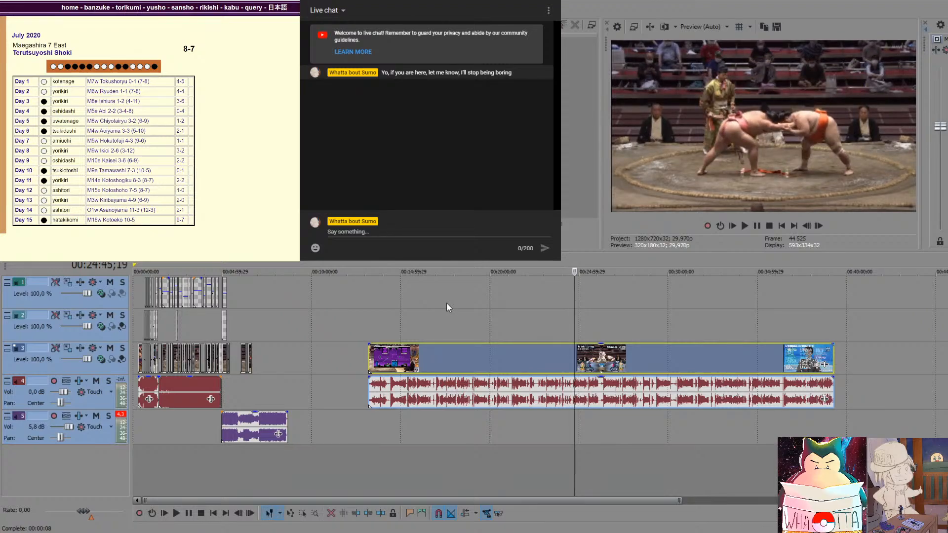
key("Right")
key("Right")
key("Right")
key("Right")
key("Right")
key("Right")
key("Right")
key("Right")
key("Right")
key("Right")
key("Right")
key("Right")
key("Right")
key("Right")
key("Right")
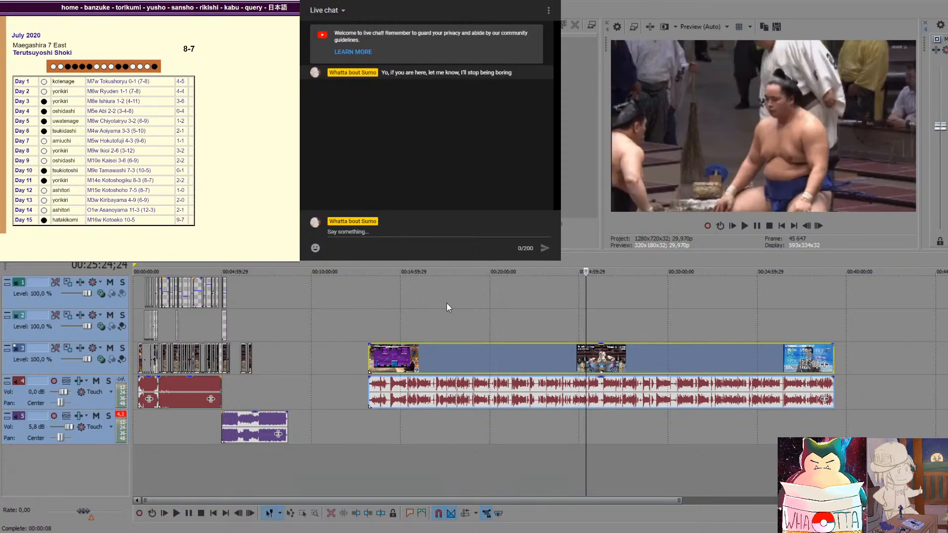
key("Right")
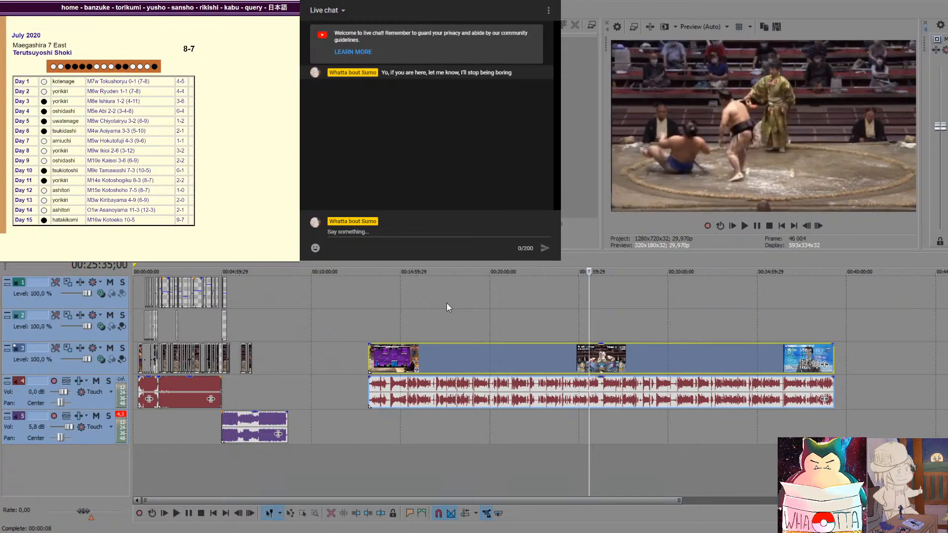
Play back Terutsuyoshi's bout against Kotoshoho in the Day 12 video from 00:25:32;19
scroll(624, 333, "up", 6)
scroll(540, 332, "up", 2)
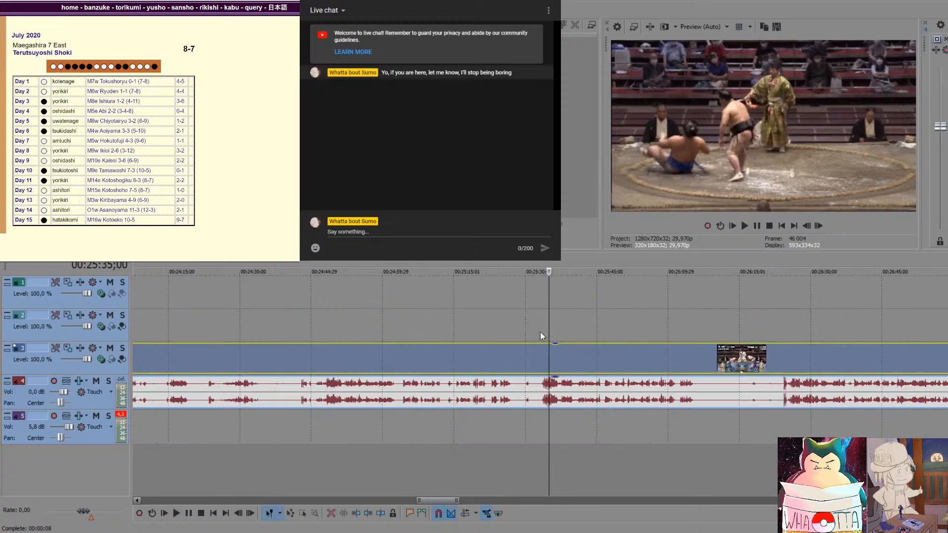
left_click(543, 326)
left_click(538, 326)
key("space")
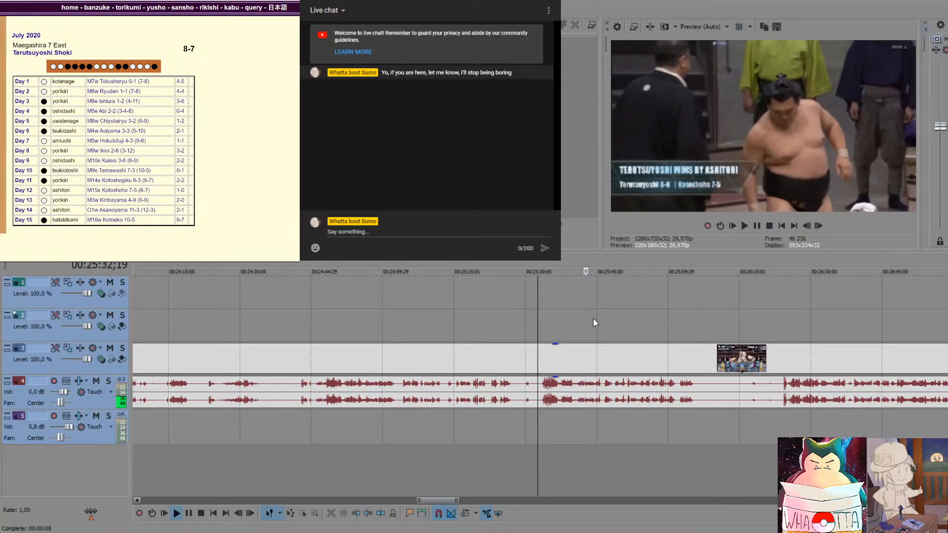
key("space")
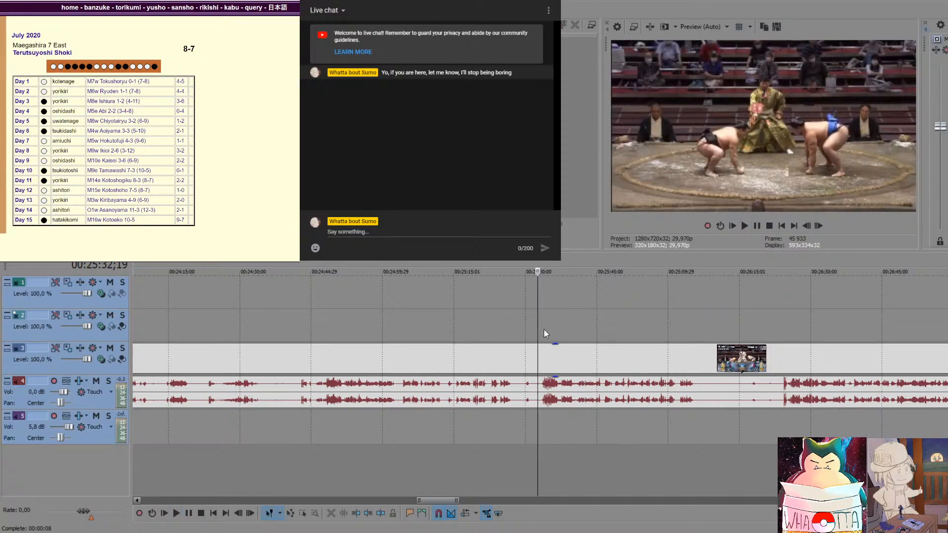
Split the Day 12 video and its audio at 00:25:33;09 and about 00:25:36 to isolate Terutsuyoshi's live bout
left_click(543, 332)
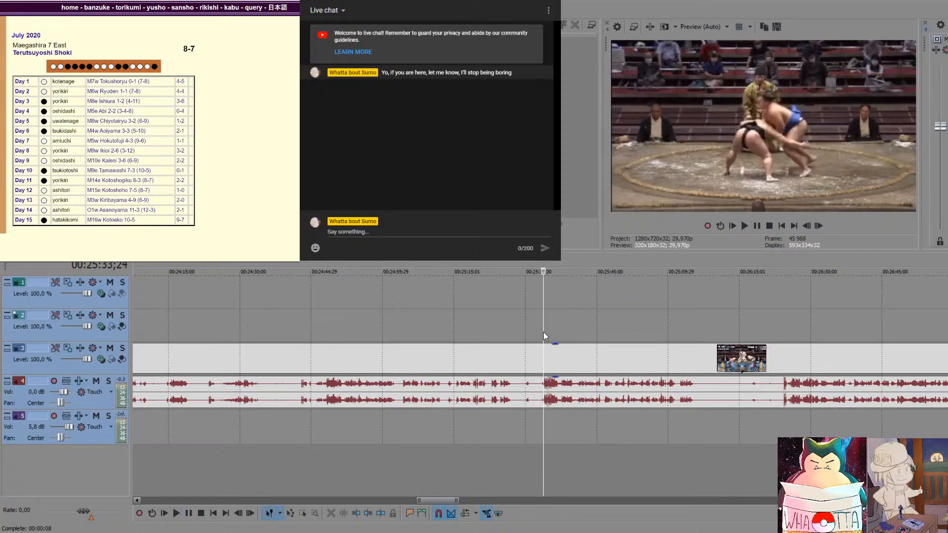
key("Left")
key("Left")
key("Left")
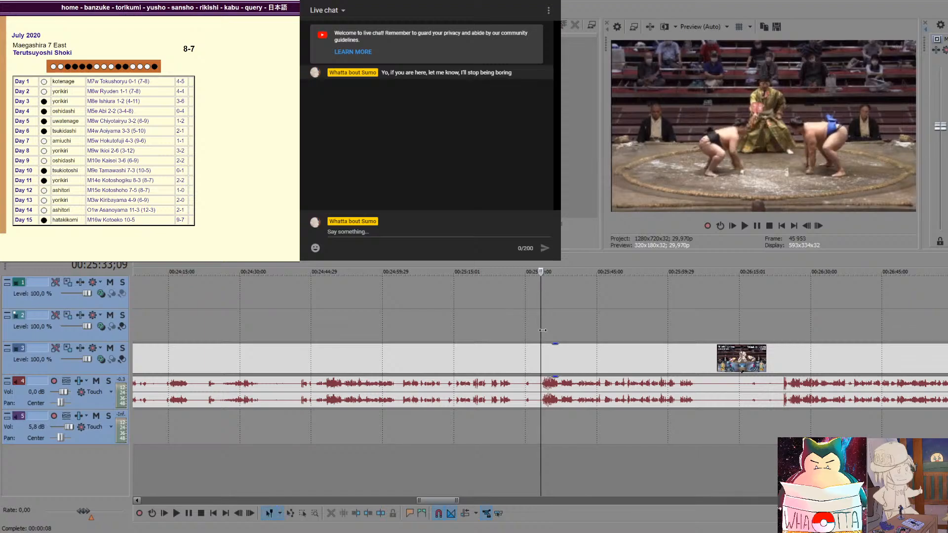
key("s")
key("space")
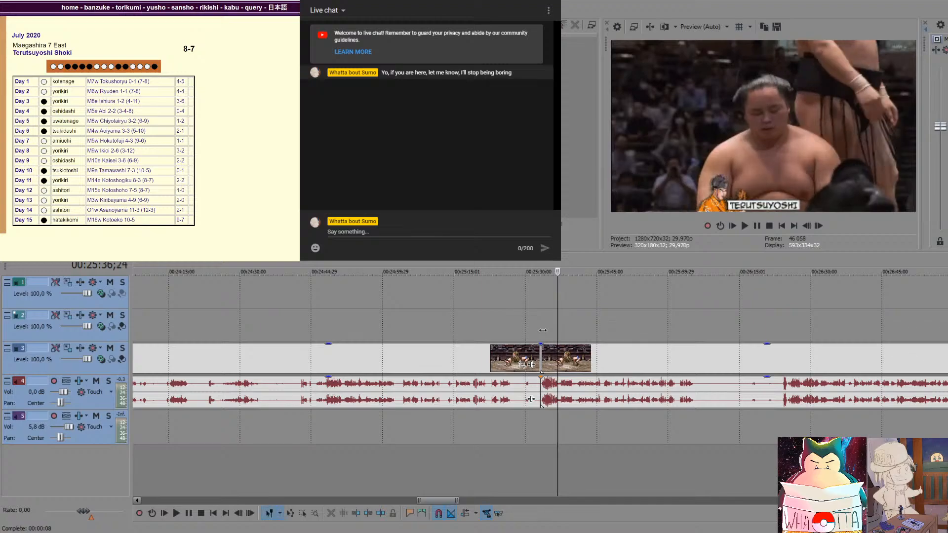
key("s")
Split the Day 12 video and its audio at 00:25:49;03, where the close-up replay of Terutsuyoshi's bout begins
key("Right")
key("Right")
key("Right")
key("Right")
key("Right")
key("Right")
key("Right")
key("Right")
key("Right")
key("Right")
key("Right")
key("Right")
key("Right")
key("Right")
key("Right")
key("Right")
key("Right")
key("Right")
key("Right")
key("Right")
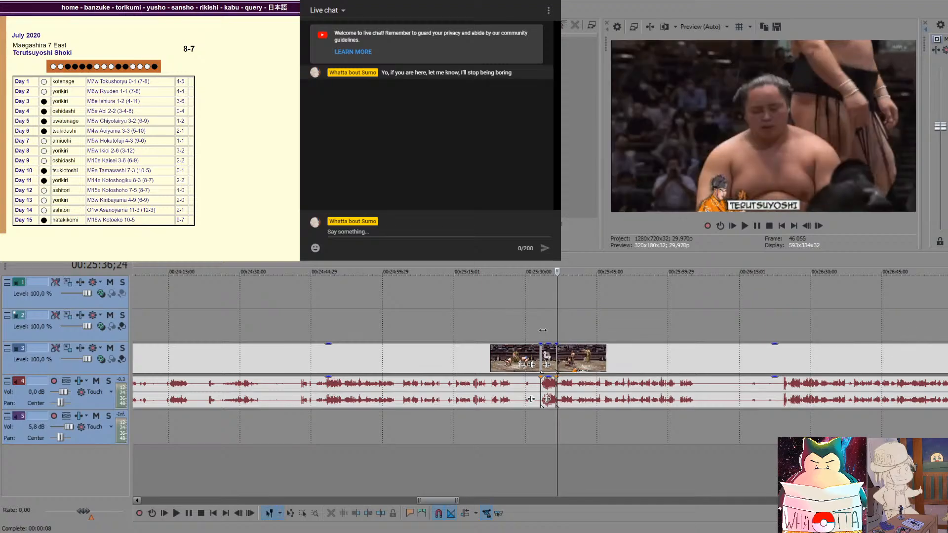
key("Right")
key("Right")
key("Right")
key("Right")
key("Right")
key("Right")
key("Right")
key("Right")
key("Right")
key("Right")
key("Right")
key("Right")
key("Right")
key("Right")
key("Right")
key("Right")
key("Right")
key("Right")
key("Right")
key("Right")
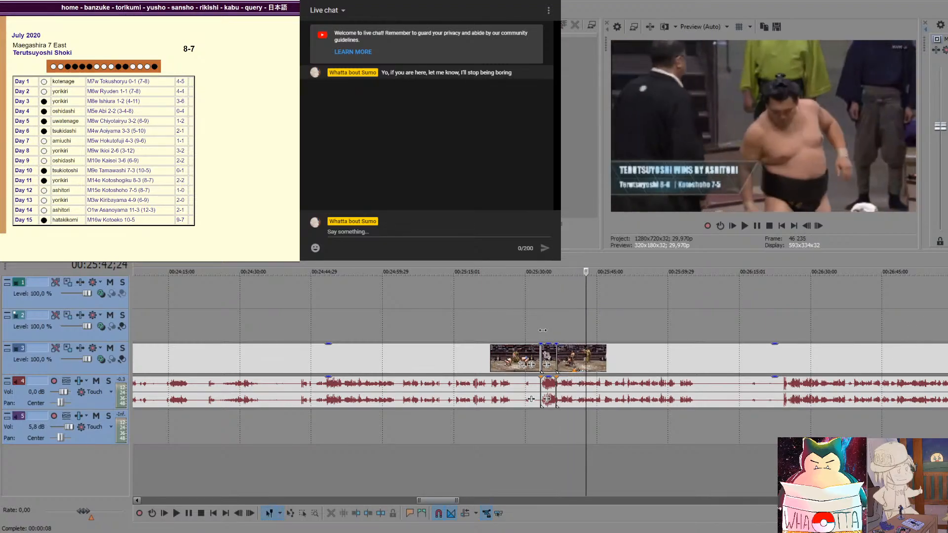
key("Right")
key("Right")
key("Right")
key("Right")
key("Right")
key("Right")
key("Right")
key("Right")
key("Right")
key("Right")
key("Right")
key("Right")
key("Right")
key("Right")
key("Right")
key("Right")
key("Right")
key("Right")
key("Right")
key("Right")
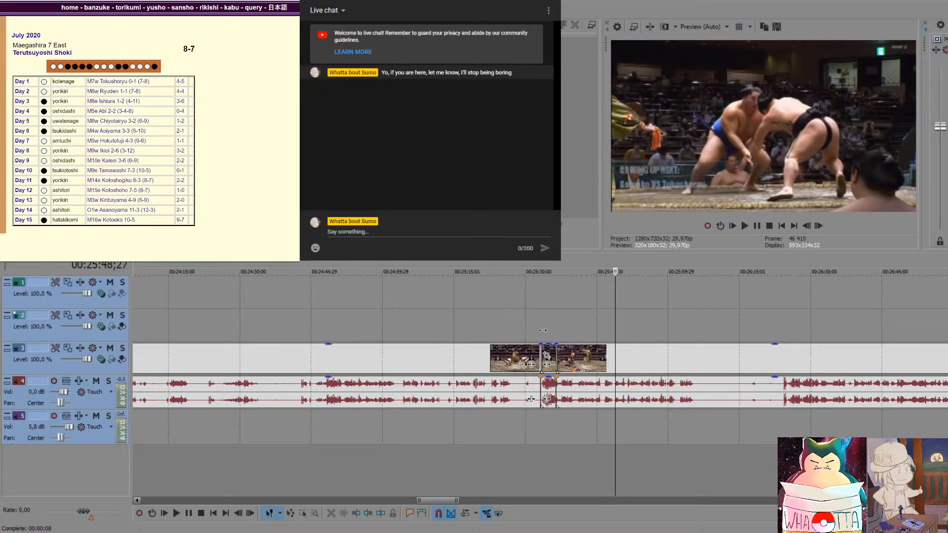
key("Left")
key("Left")
key("Left")
key("Left")
key("Left")
key("Left")
key("Left")
key("Left")
key("Left")
key("Left")
key("Left")
key("Left")
key("Left")
key("Left")
key("Left")
key("Left")
key("Left")
key("Left")
key("Left")
key("Left")
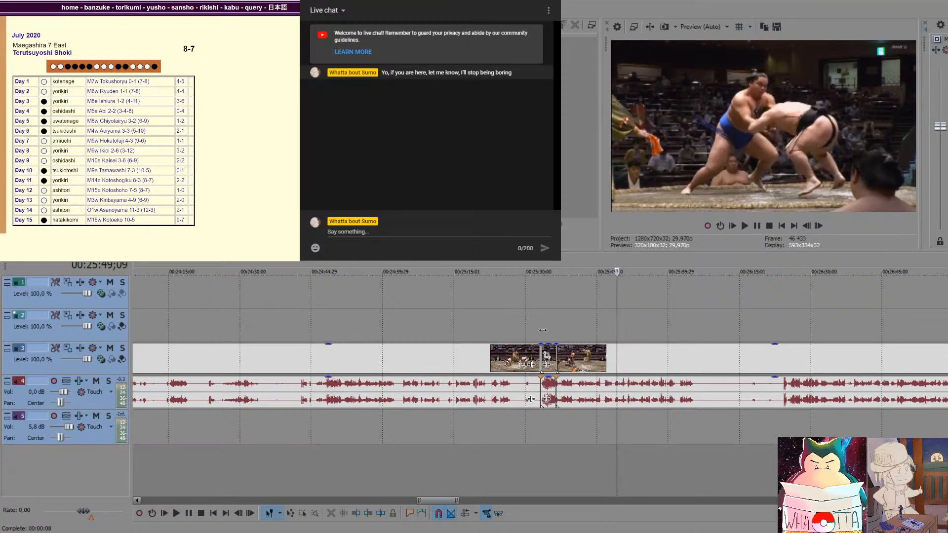
key("Right")
key("Right")
key("Right")
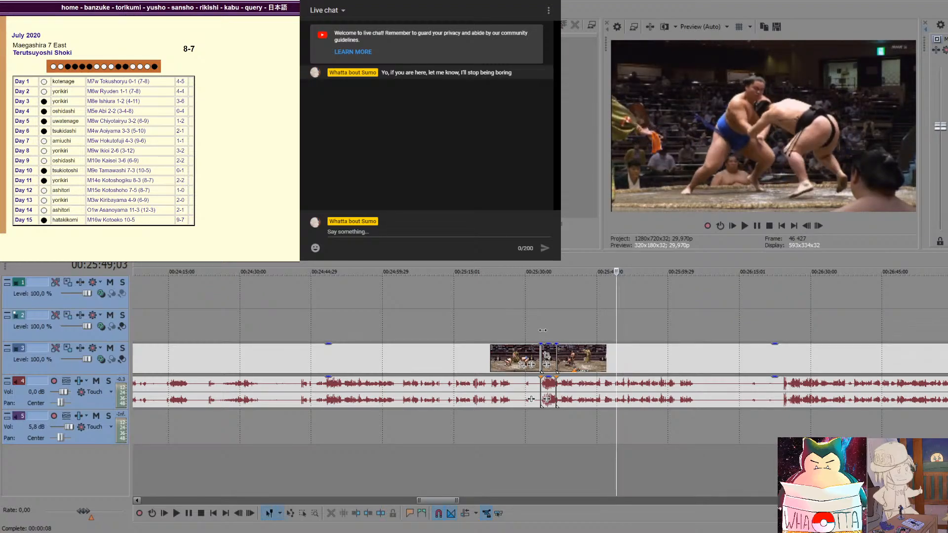
key("ctrl+v")
Play the replay and split the Day 12 video and its audio at its end, 00:25:56;12
key("space")
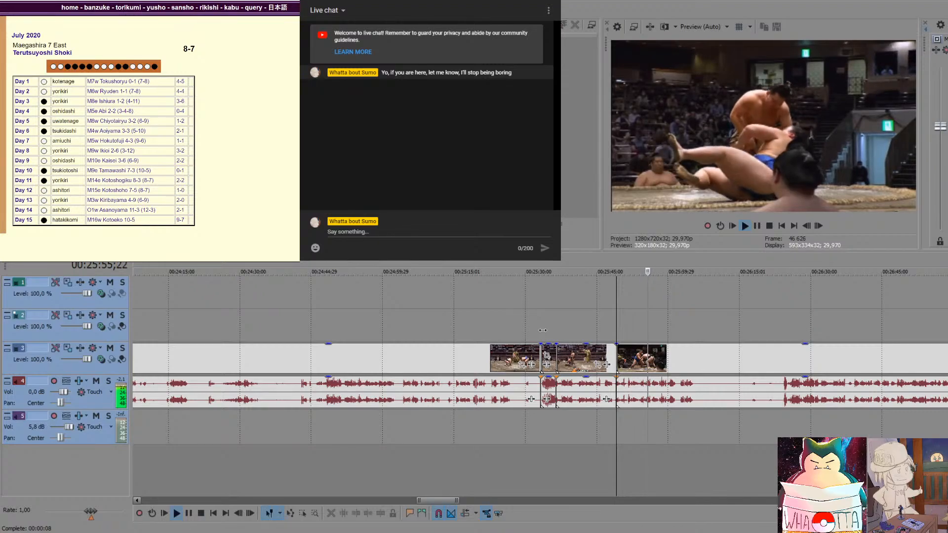
key("Return")
key("ctrl+v")
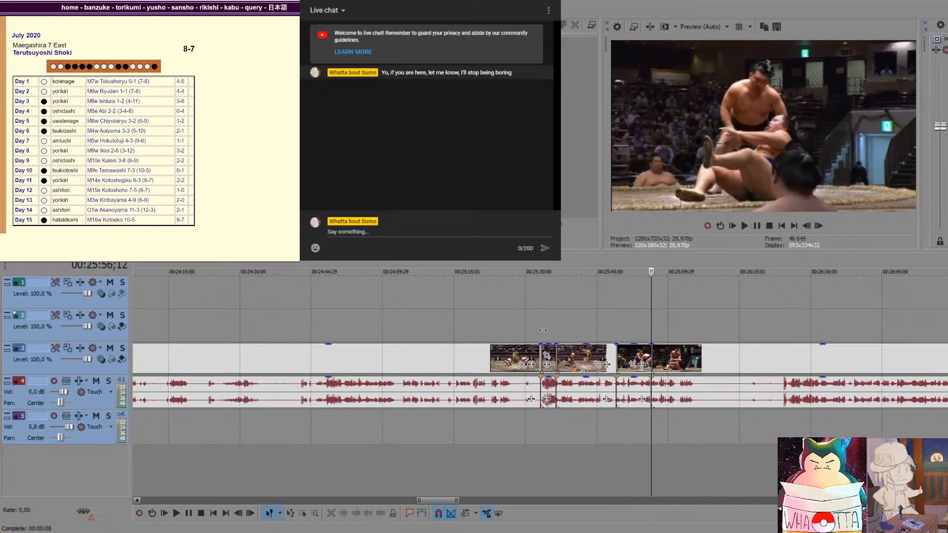
Step and play through Terutsuyoshi's Day 12 replay frame by frame around 00:25:52 to examine the leg grab
key("Left")
key("Left")
key("Left")
key("Left")
key("Left")
key("Left")
key("Left")
key("Left")
key("Left")
key("Left")
key("Left")
key("Left")
key("Left")
key("Left")
key("Left")
key("Left")
key("Left")
key("Left")
key("Left")
key("Left")
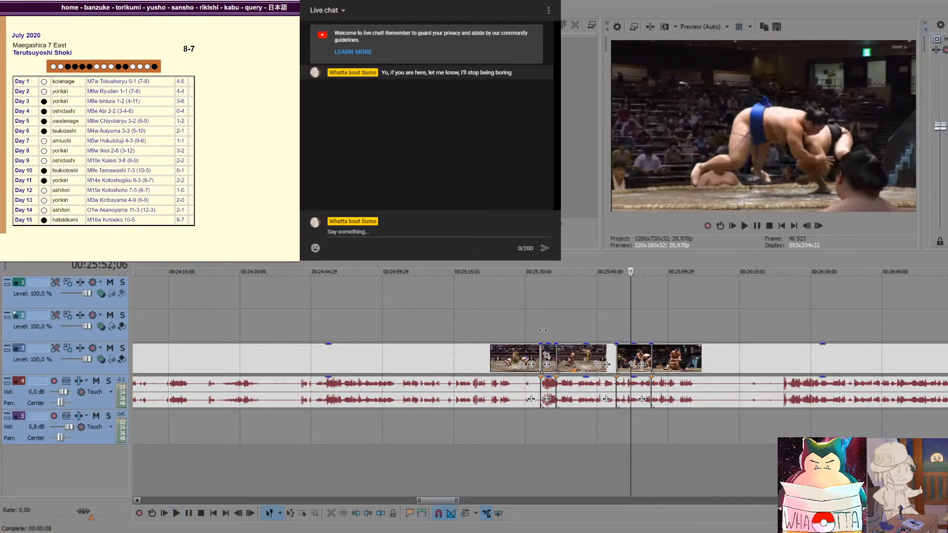
key("Left")
key("Left")
key("Left")
key("Left")
key("Left")
key("Left")
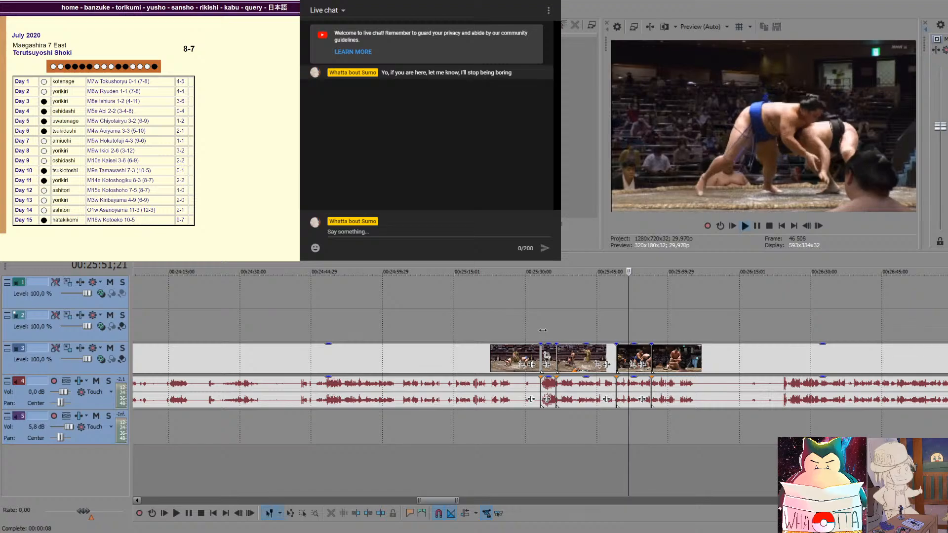
key("space")
key("space")
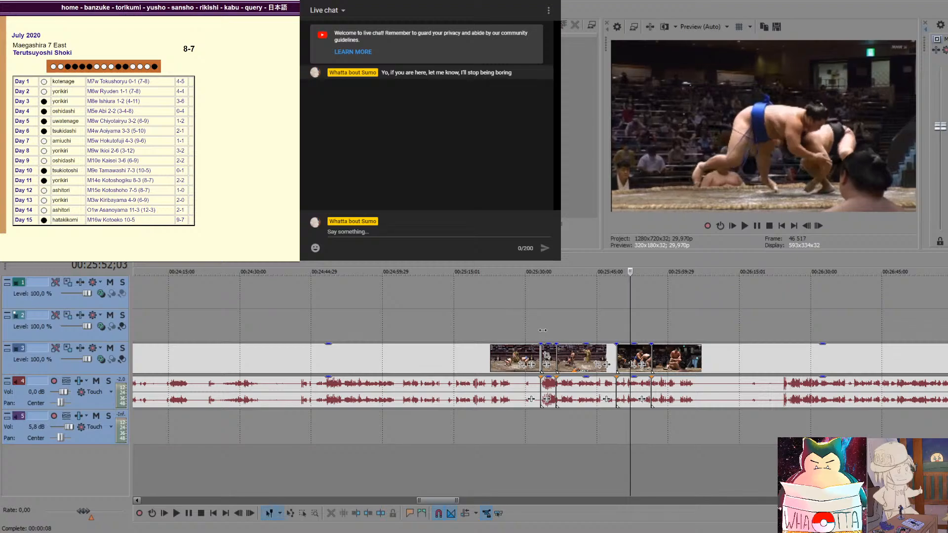
key("Left")
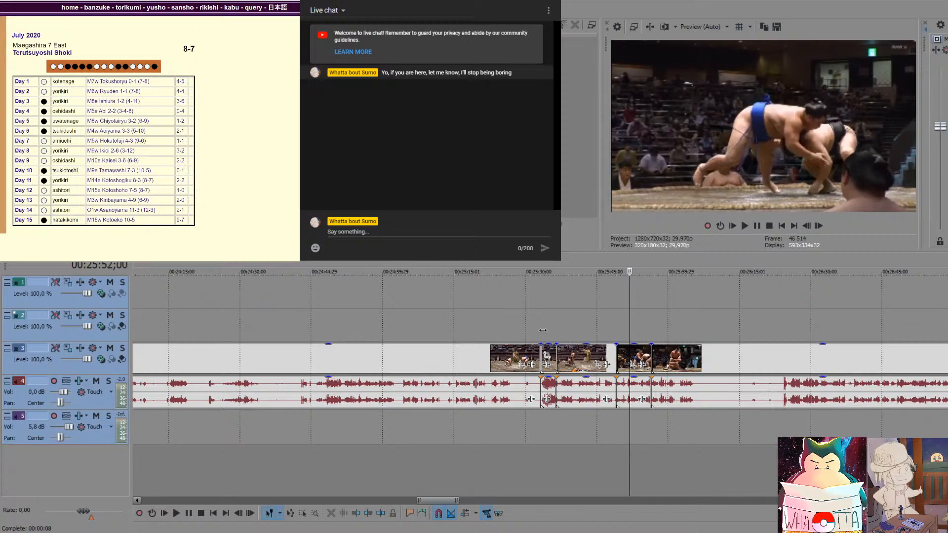
key("Left")
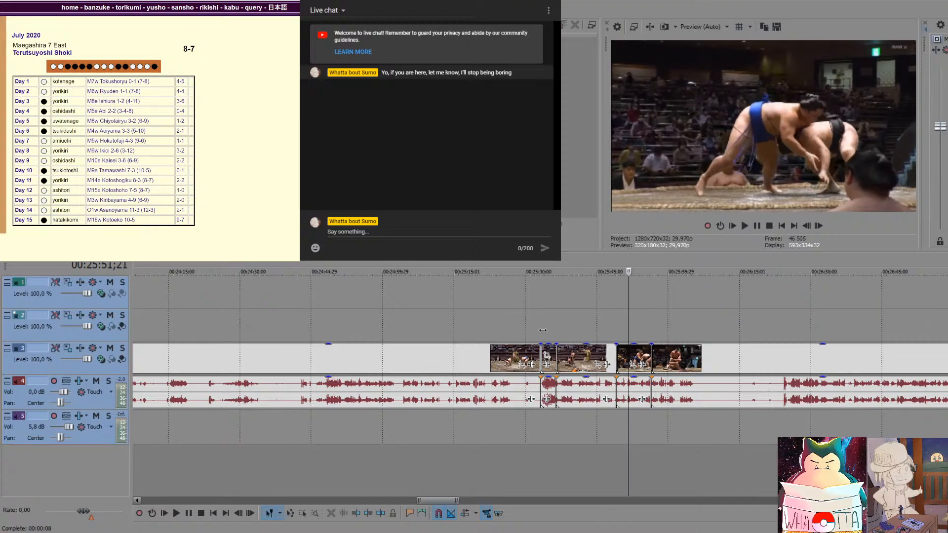
key("Right")
key("Right")
key("Right")
key("Right")
key("Right")
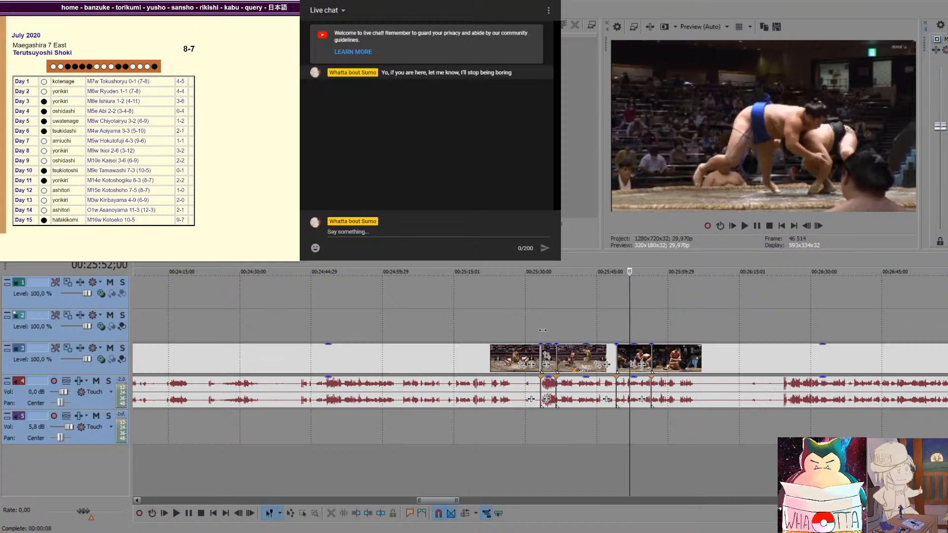
key("Left")
key("Left")
key("Left")
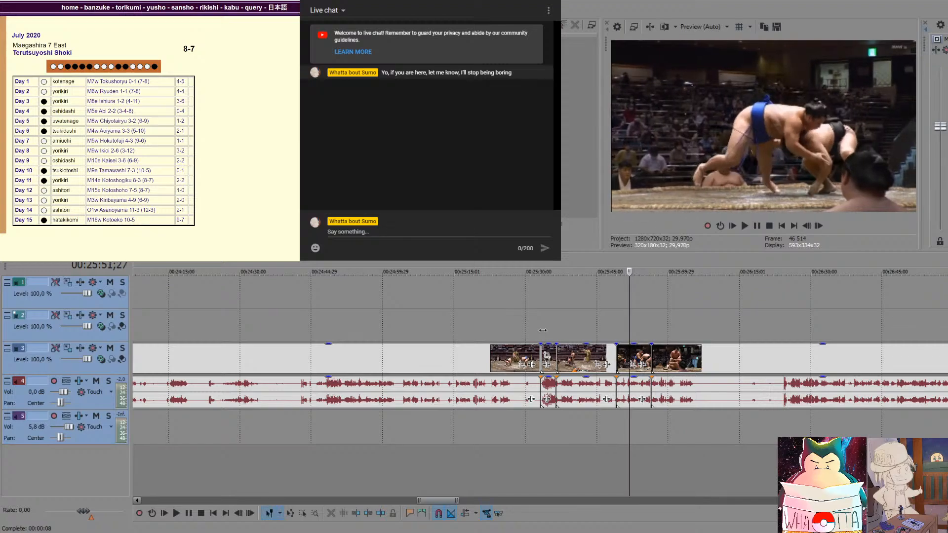
key("Right")
key("Right")
key("Right")
key("Right")
key("Right")
key("Right")
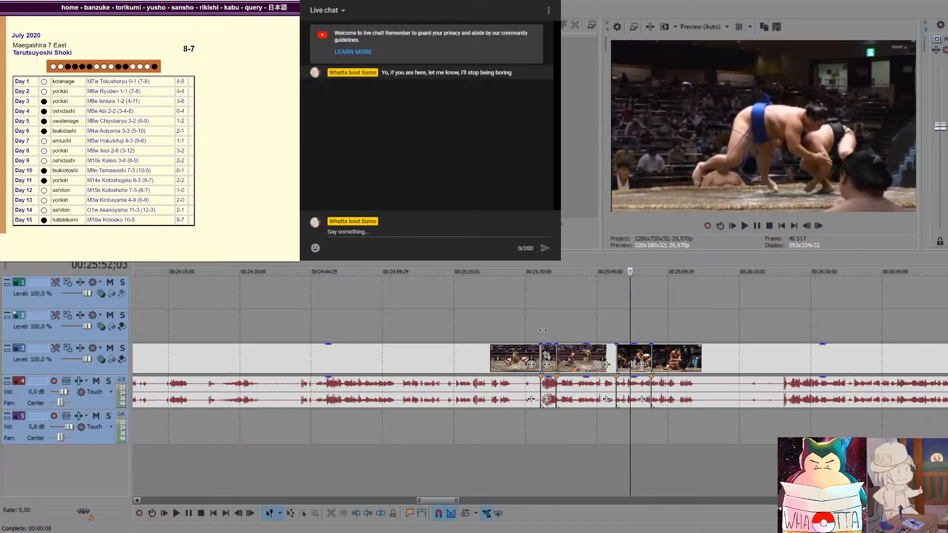
Undo the split at 00:25:56;12 and split the Day 12 video and its audio at 00:26:00;23 to lengthen the replay
key("Right")
key("Right")
key("Right")
key("Right")
key("Right")
key("Right")
key("Right")
key("Right")
key("Right")
key("Right")
key("Right")
key("Right")
key("Right")
key("Right")
key("Right")
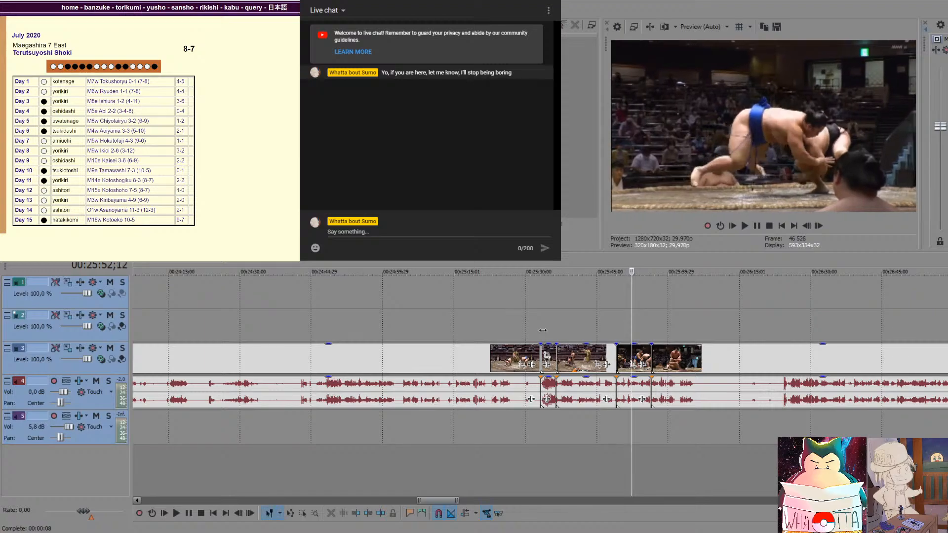
key("Right")
key("Right")
key("Right")
key("Right")
key("Right")
key("Right")
key("Right")
key("Right")
key("Right")
key("Right")
key("Right")
key("Right")
key("Right")
key("Right")
key("Right")
key("Right")
key("Right")
key("Right")
key("Right")
key("Right")
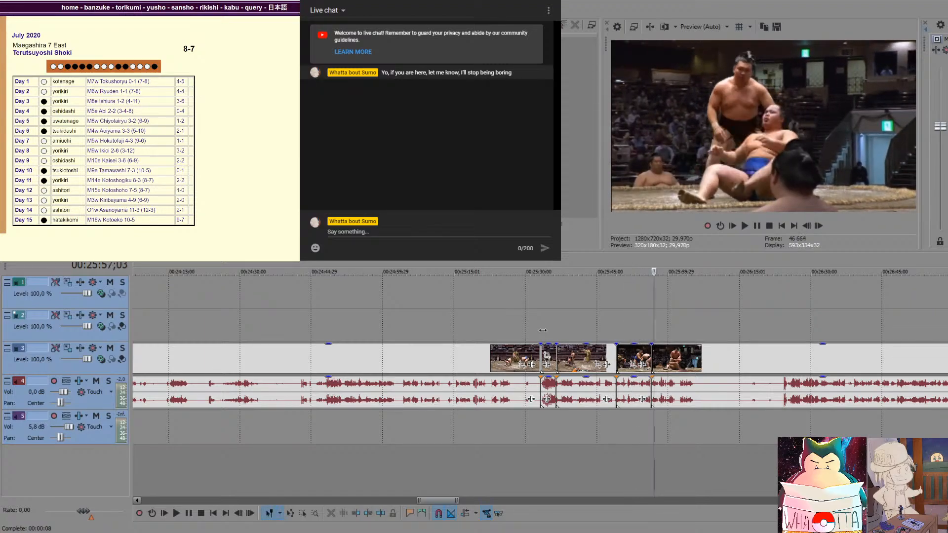
key("Right")
key("Right")
key("Right")
key("Right")
key("Right")
key("Right")
key("Right")
key("Right")
key("Right")
key("Right")
key("Right")
key("Right")
key("Right")
key("Right")
key("Right")
key("Right")
key("Right")
key("Right")
key("Right")
key("Right")
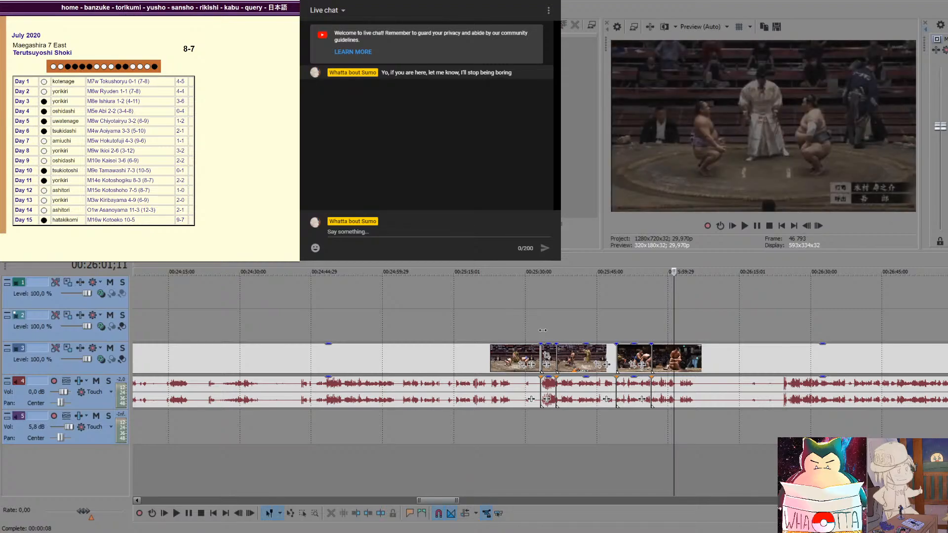
key("Left")
key("Left")
key("Left")
key("Left")
key("Left")
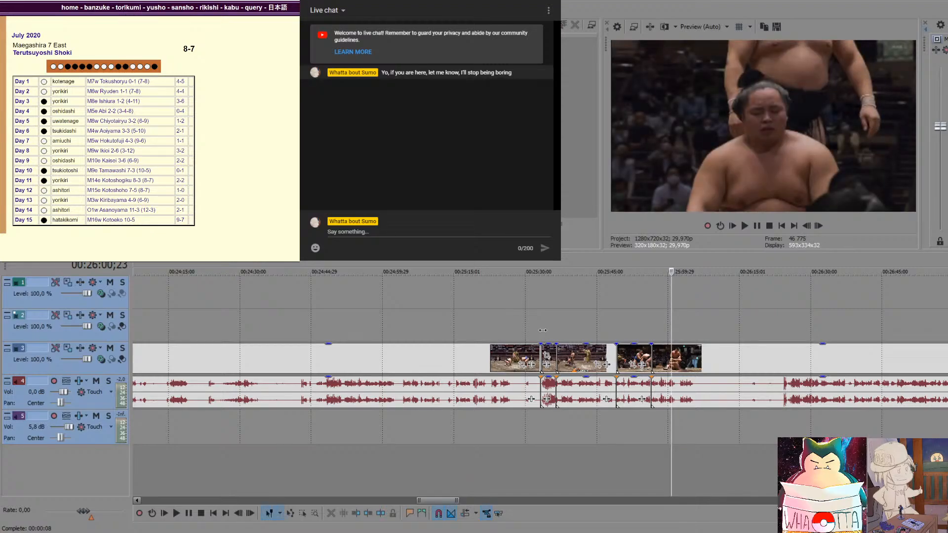
key("ctrl+z")
key("Left")
key("Left")
key("Left")
key("s")
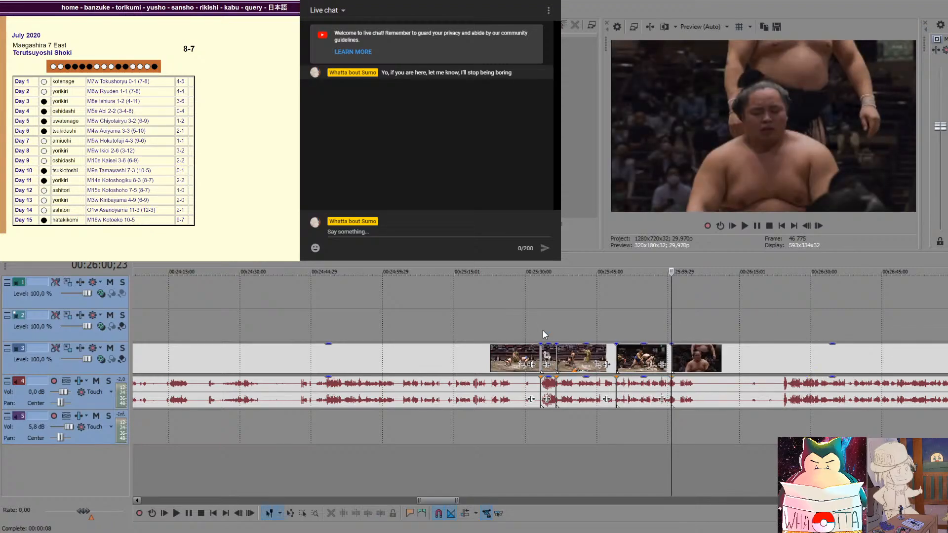
Step backward through the lengthened replay to check the footage from 00:26:00;23 to 00:25:56;06
key("Left")
key("Left")
key("Left")
key("Left")
key("Left")
key("Left")
key("Left")
key("Left")
key("Left")
key("Left")
key("Left")
key("Left")
key("Left")
key("Left")
key("Left")
key("Left")
key("Left")
key("Left")
key("Left")
key("Left")
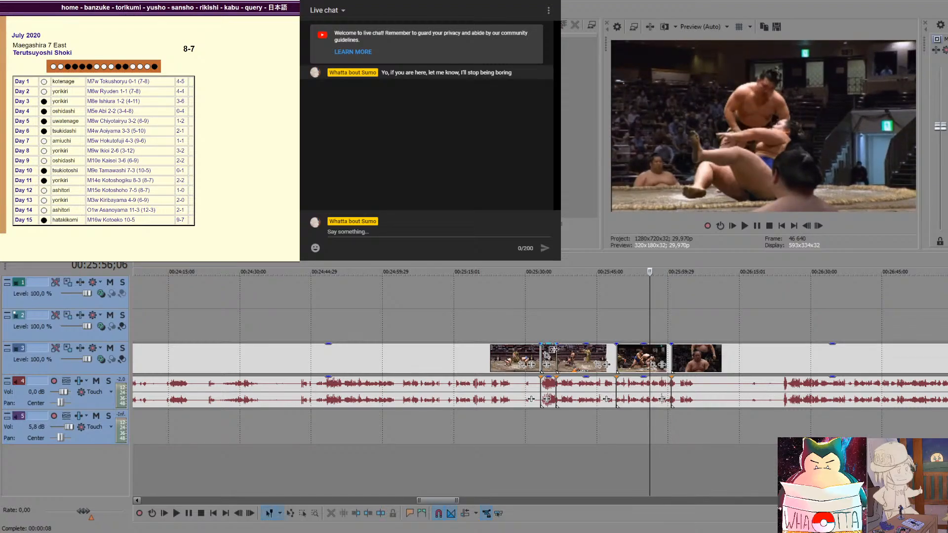
Cut Terutsuyoshi's live bout and his replay, with their audio, out of the Day 12 footage
left_click(552, 350)
scroll(525, 321, "down", 3)
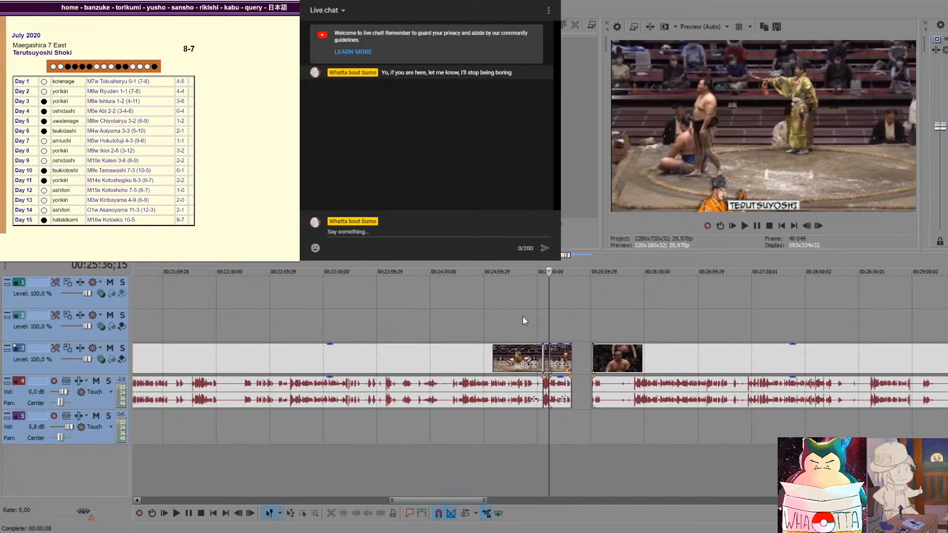
scroll(567, 328, "up", 3)
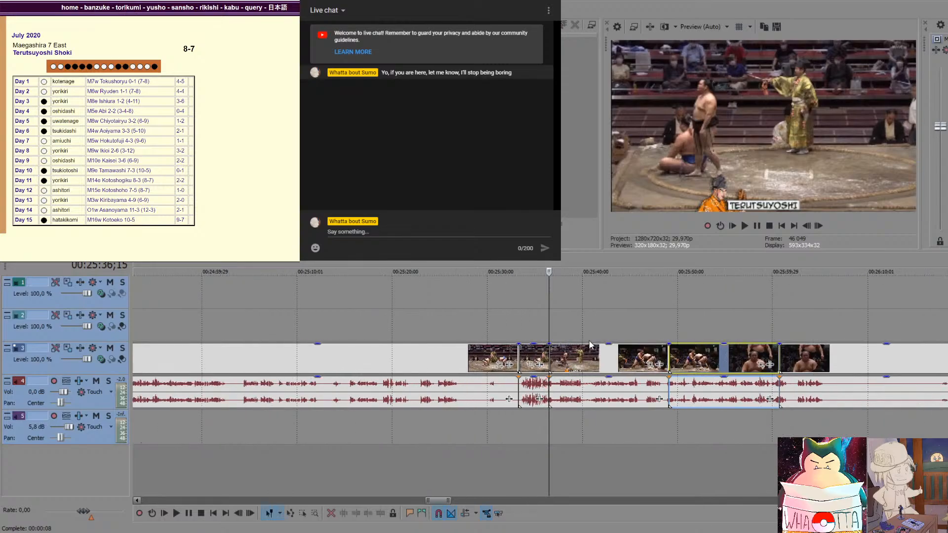
left_click(527, 350)
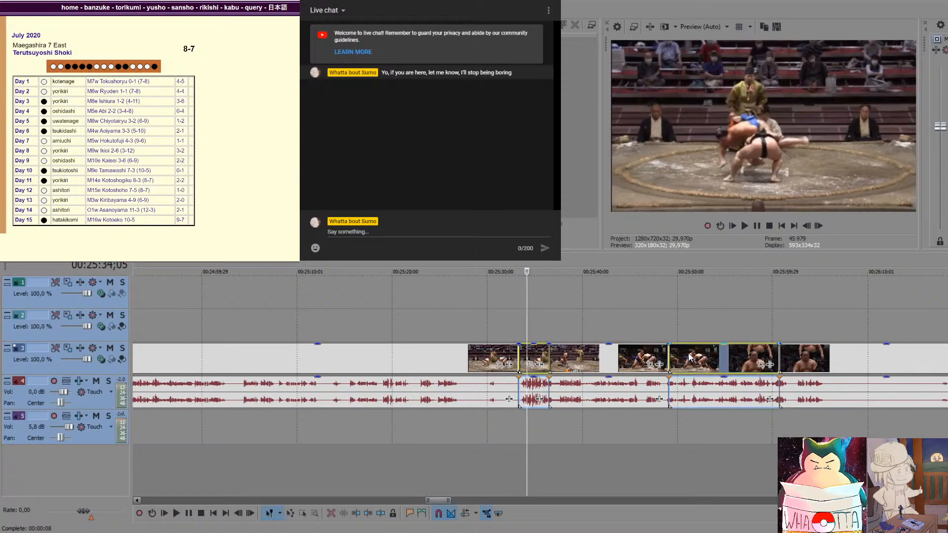
key("Delete")
scroll(507, 297, "down", 10)
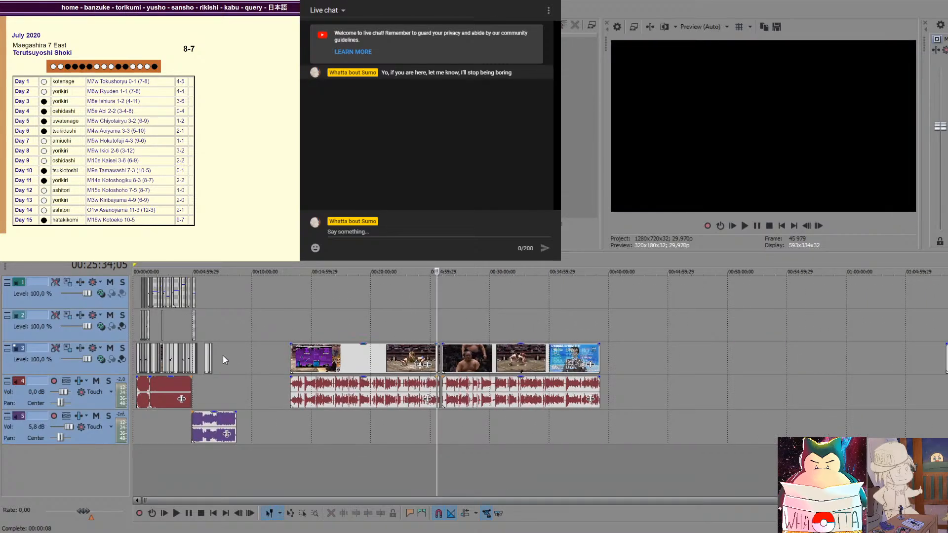
Paste the live bout and replay into the edit and butt both against the preceding bout clips, starting at about 00:05:26
left_click(223, 354)
scroll(223, 355, "up", 8)
key("ctrl+v")
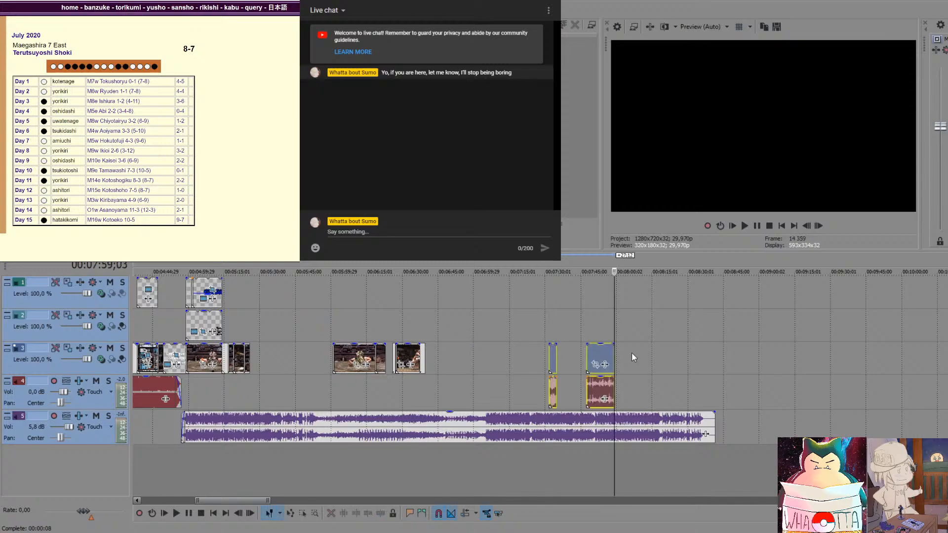
left_click_drag(600, 348, 280, 355)
left_click(318, 329)
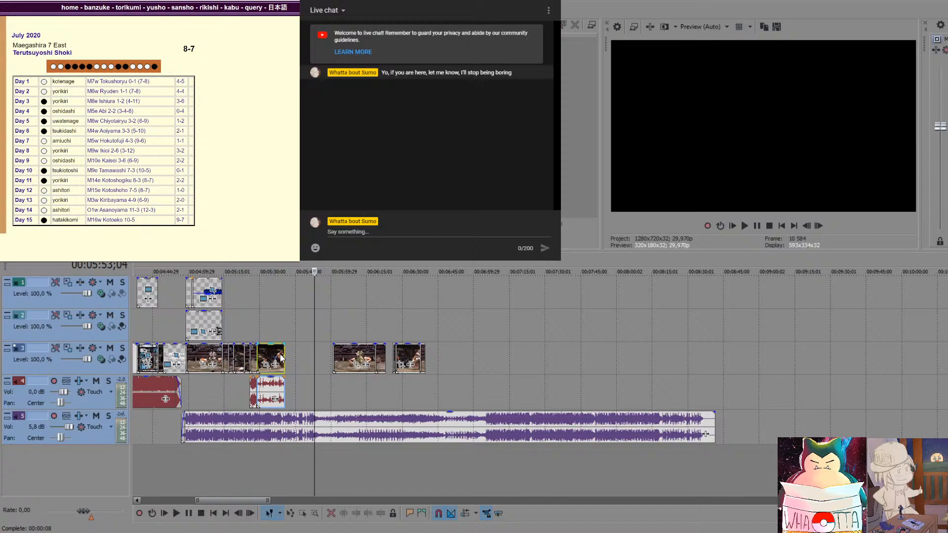
Delete the original audio of Terutsuyoshi's live bout and replay, keeping their video
left_click(274, 395)
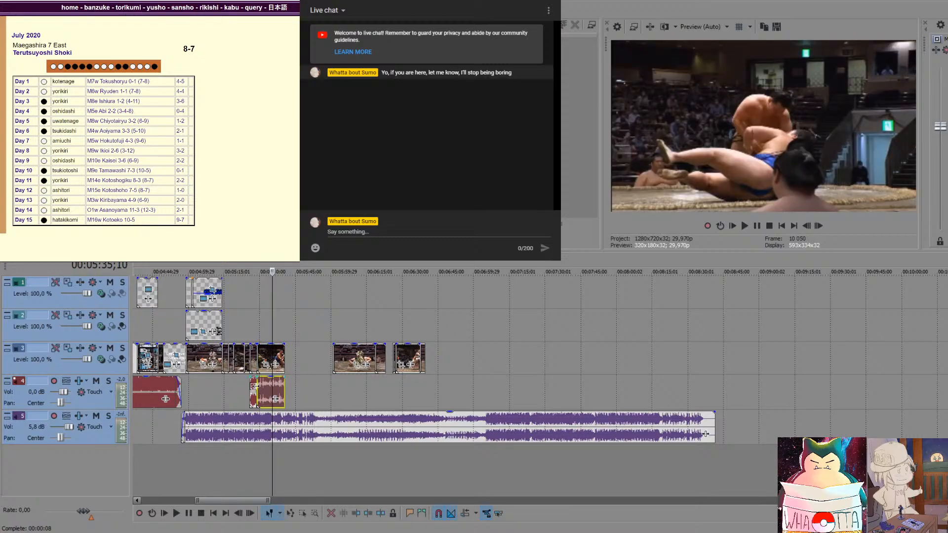
left_click(254, 386)
key("Delete")
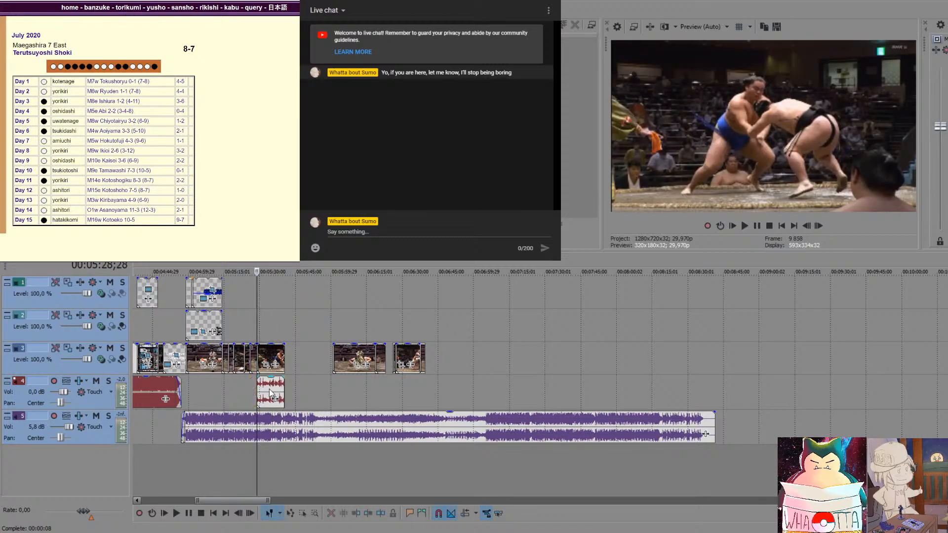
left_click(270, 390)
key("Delete")
Play the edit with its music to about 00:06:05 and review the unplaced bout clips and Terutsuyoshi's bout at 00:05:27
left_click(236, 386)
key("space")
scroll(235, 385, "up", 5)
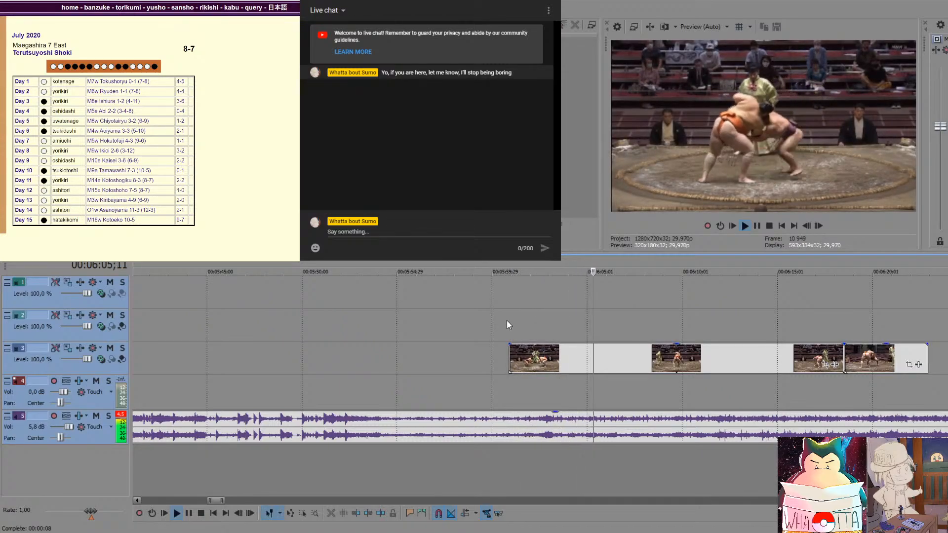
key("space")
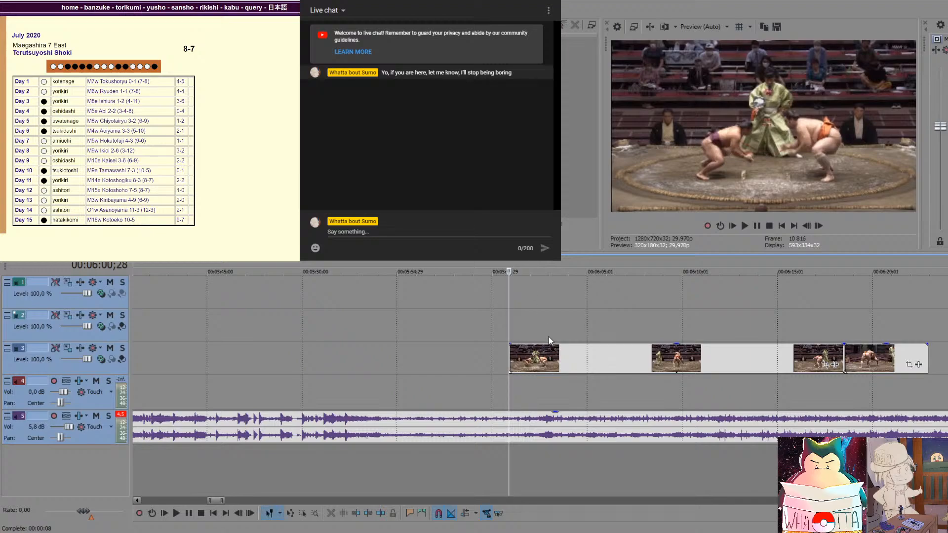
scroll(548, 335, "down", 3)
left_click(647, 327)
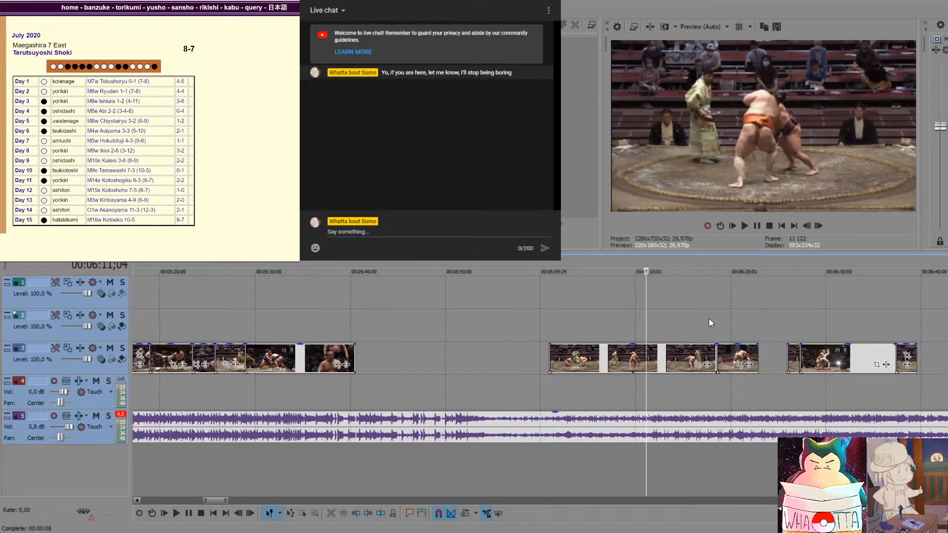
left_click(709, 318)
left_click(730, 322)
left_click(227, 321)
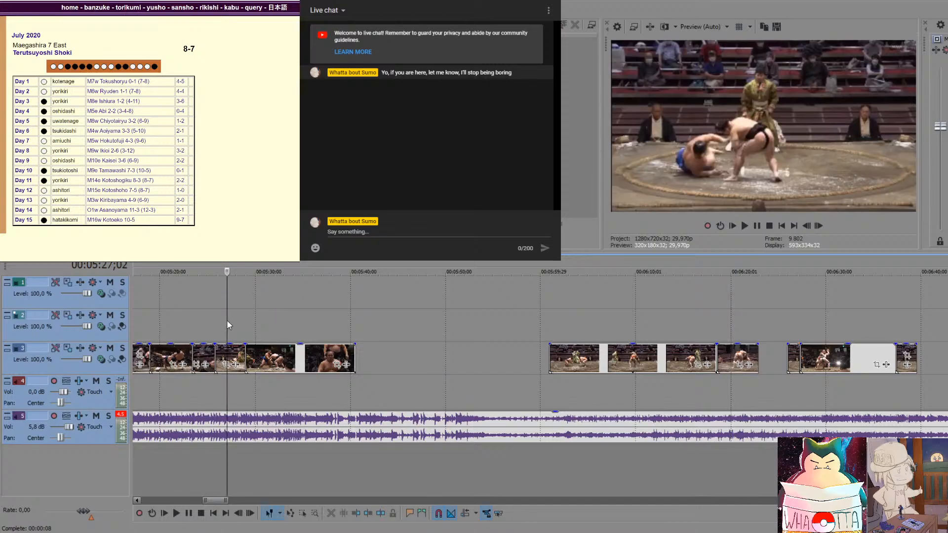
scroll(226, 320, "down", 3)
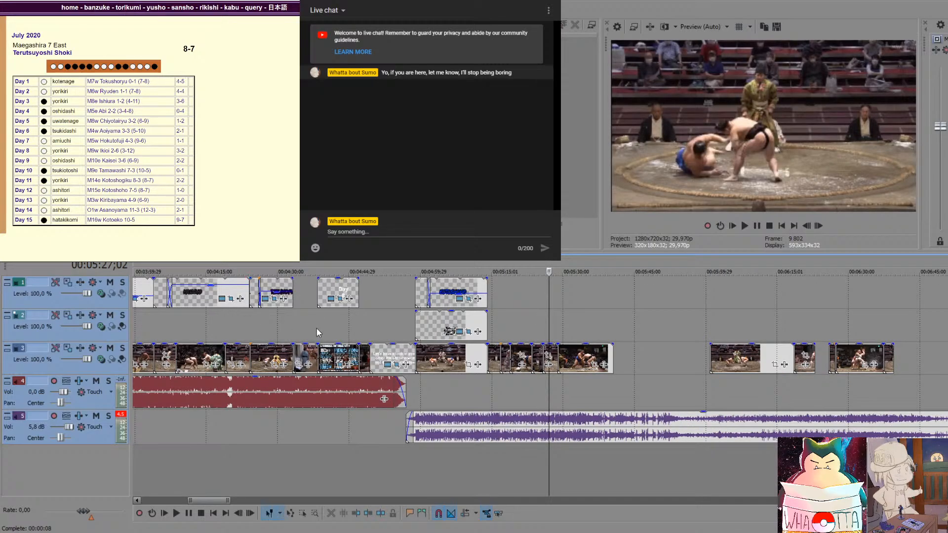
Copy the TERUNOFUJI title, paste it above Terutsuyoshi's bout and stretch it across his clips from 00:05:14 to about 00:05:40
left_click(288, 295)
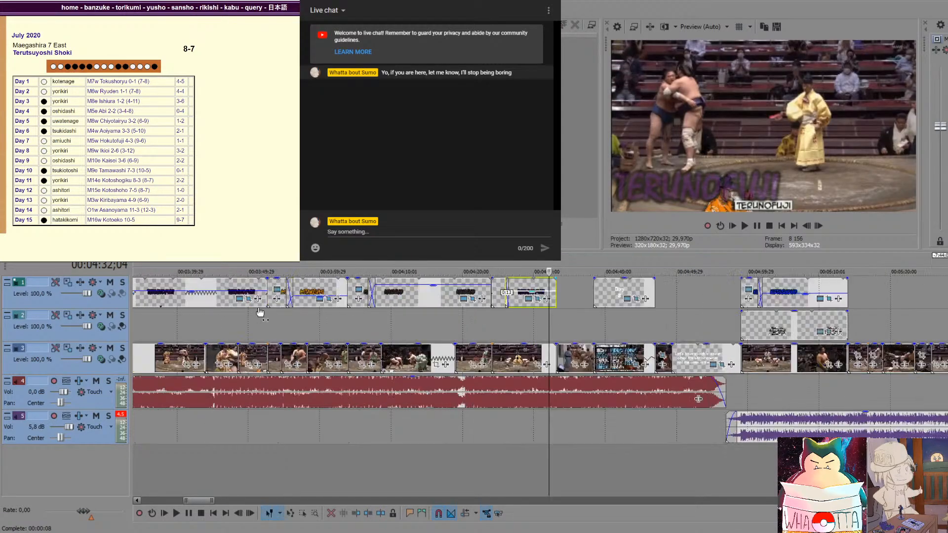
scroll(288, 296, "up", 4)
left_click(441, 288)
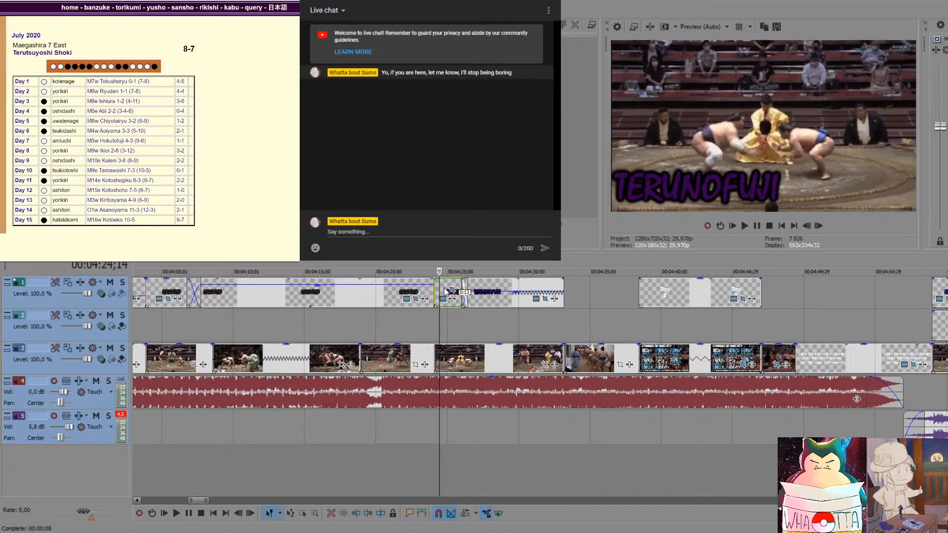
scroll(624, 342, "down", 4)
left_click(791, 292)
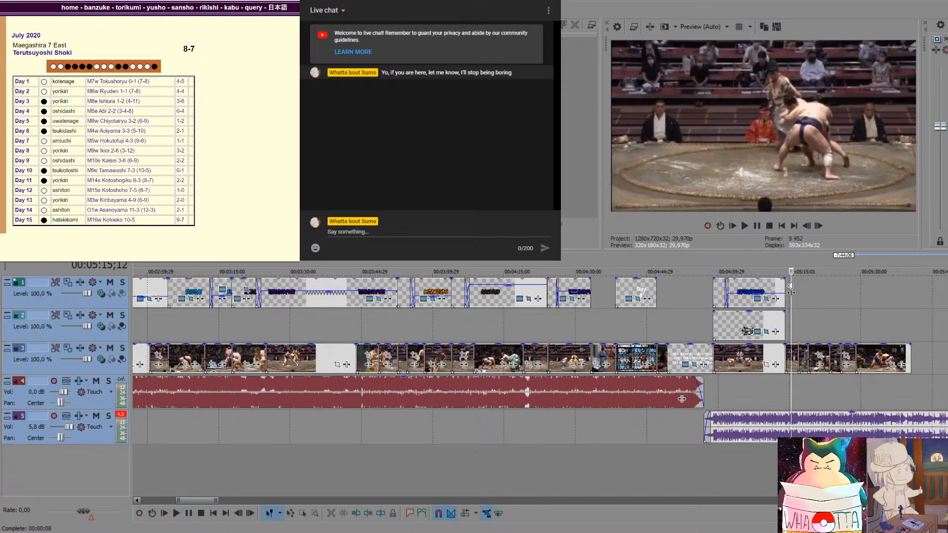
key("ctrl+v")
scroll(825, 307, "up", 4)
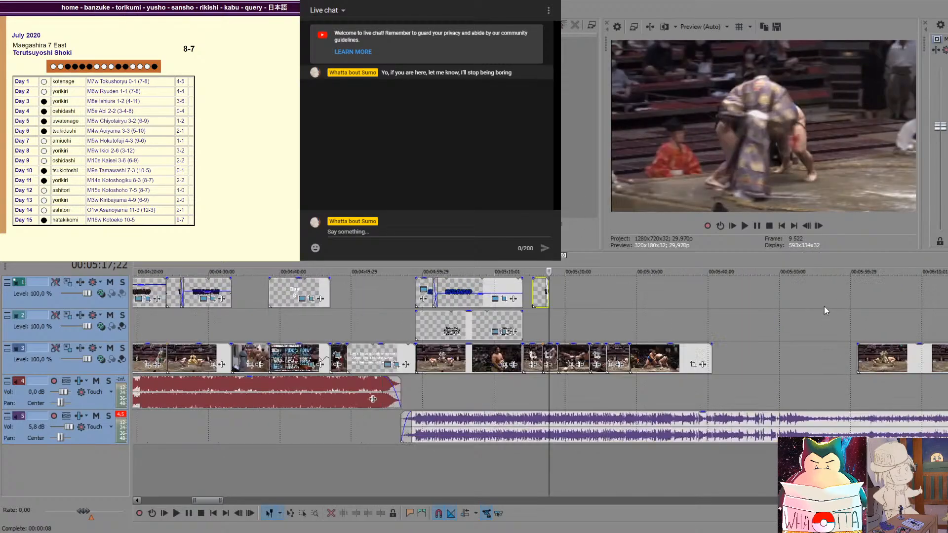
left_click(521, 290)
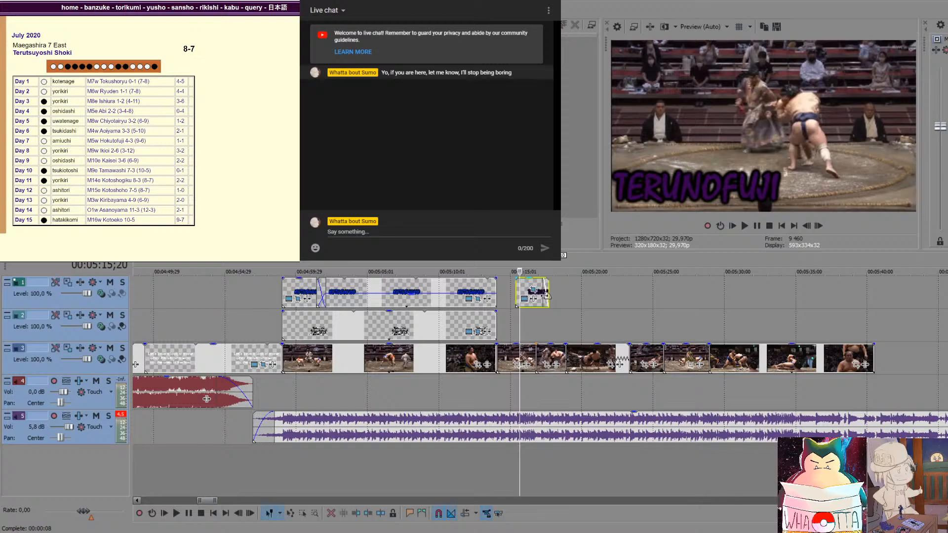
left_click_drag(536, 293, 874, 295)
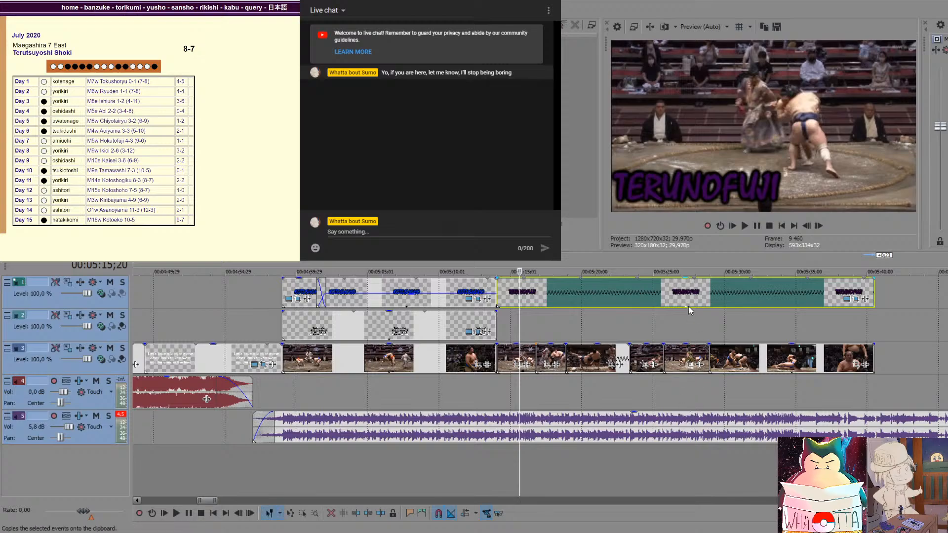
Change the pasted title's text to TERUTSUYOSHI
left_click(837, 322)
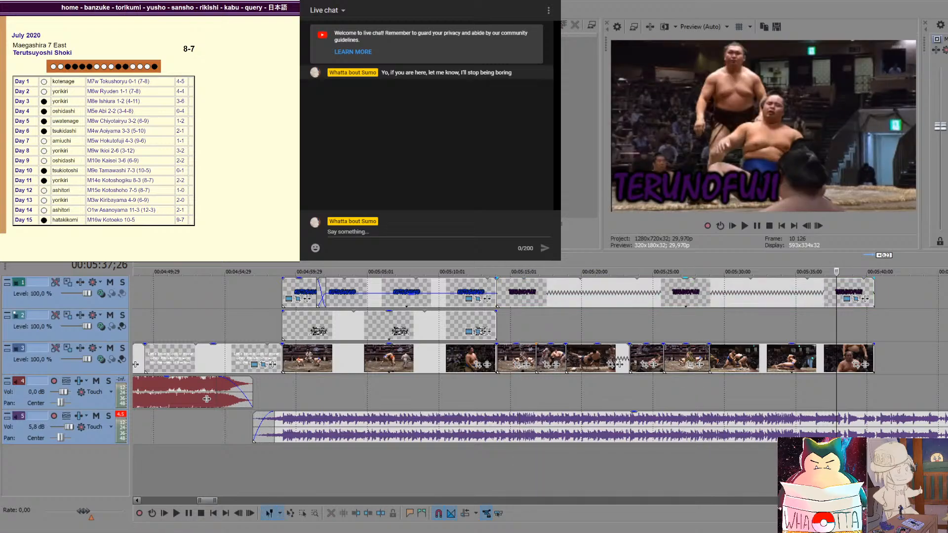
key("BackSpace")
key("BackSpace")
key("BackSpace")
key("BackSpace")
key("BackSpace")
key("BackSpace")
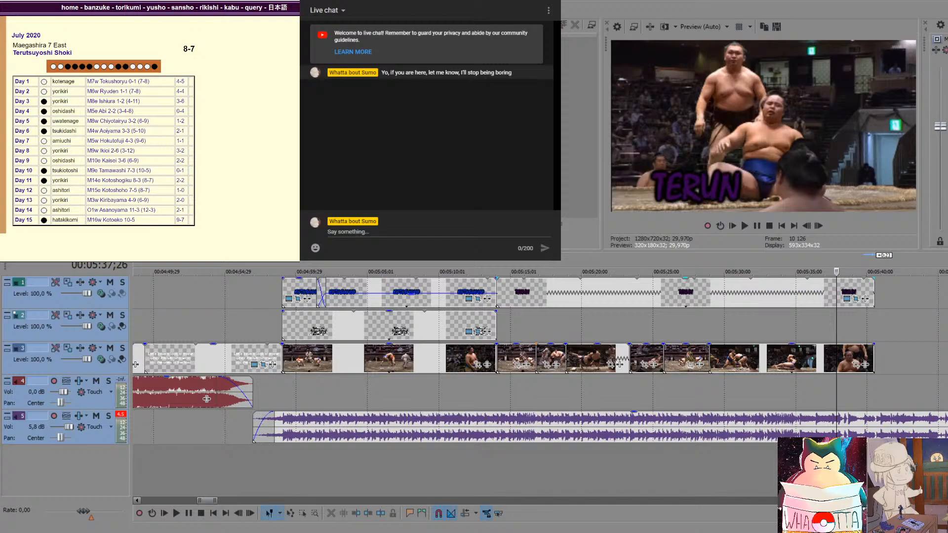
type("STU")
key("BackSpace")
key("BackSpace")
key("BackSpace")
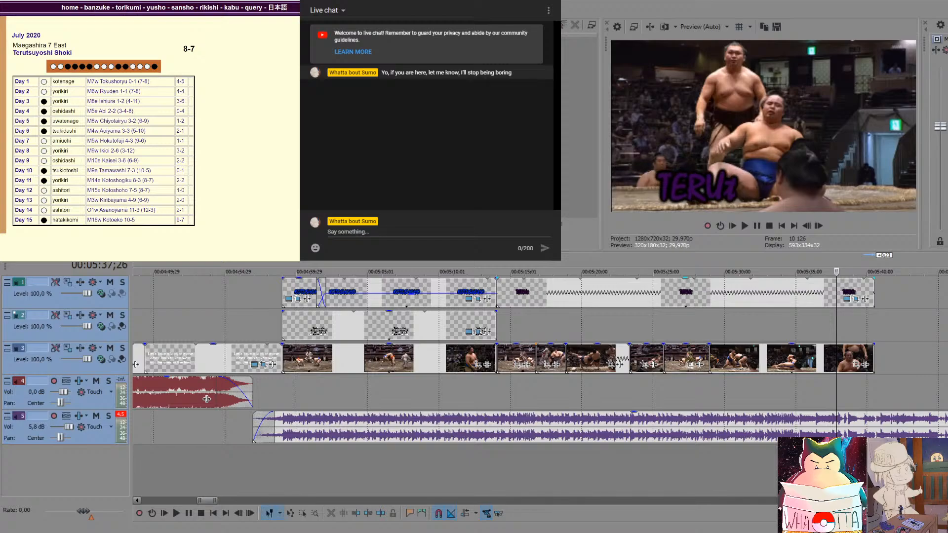
type("TSUYOSHI")
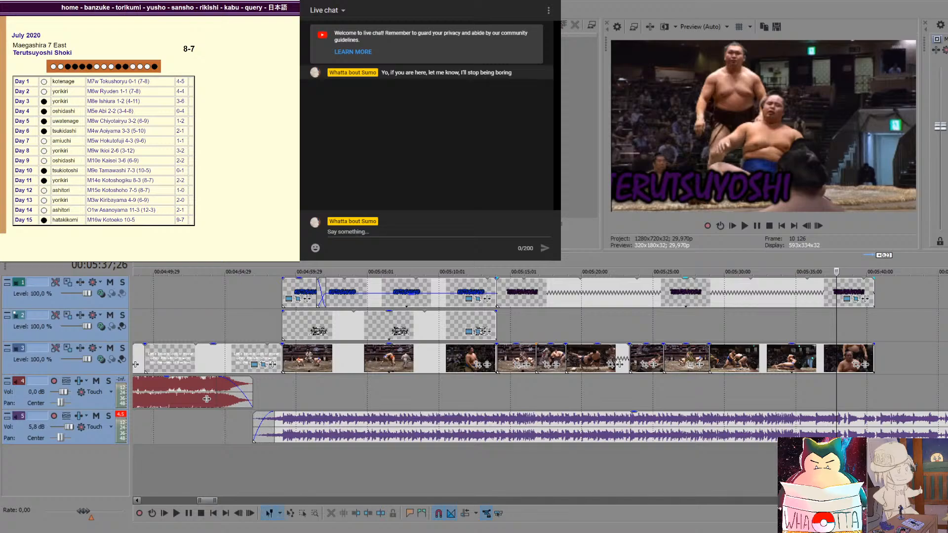
Restyle the TERUTSUYOSHI title as black lettering with a white outline and play it over the start of his bout
left_click_drag(434, 254, 463, 260)
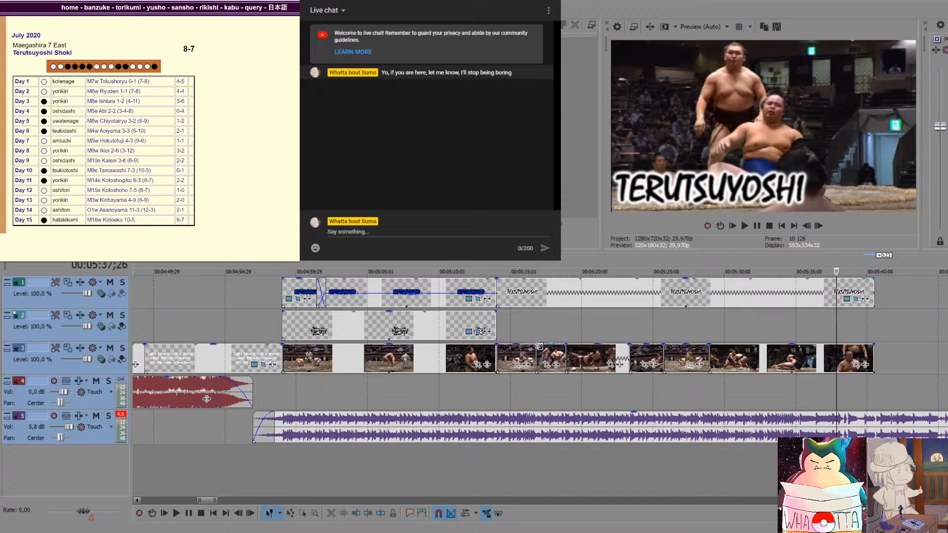
left_click(528, 359)
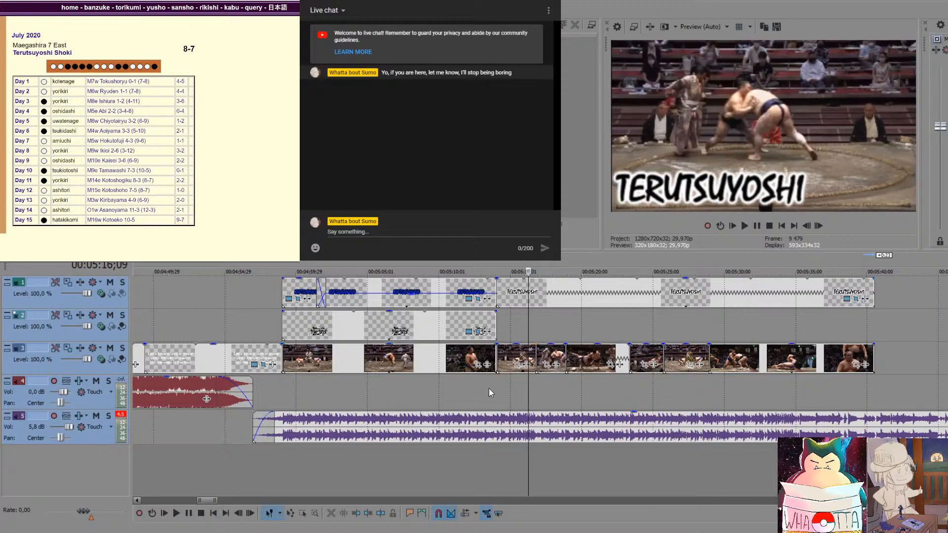
left_click(499, 387)
key("space")
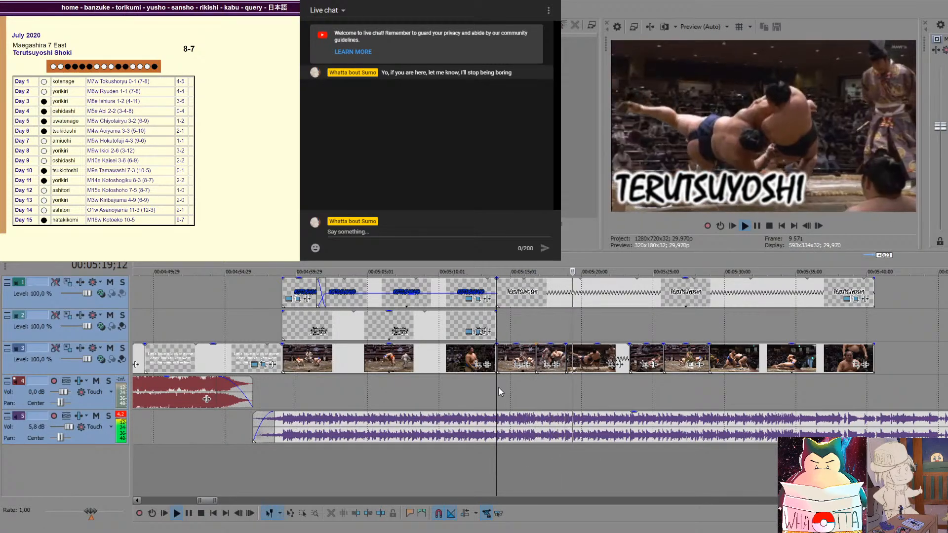
key("space")
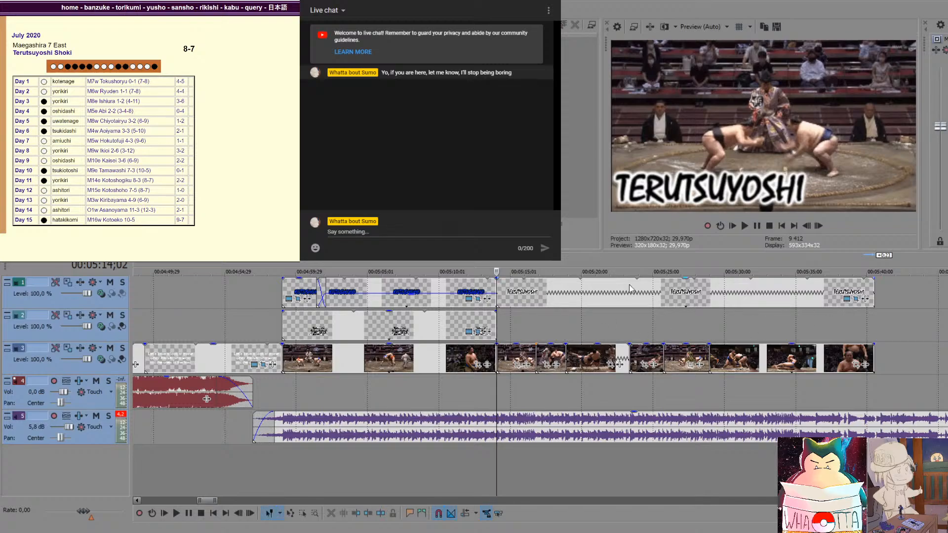
Move the TERUTSUYOSHI title to the upper-left corner of the video frame and play the section to check its placement
left_click_drag(403, 332, 432, 286)
left_click(491, 396)
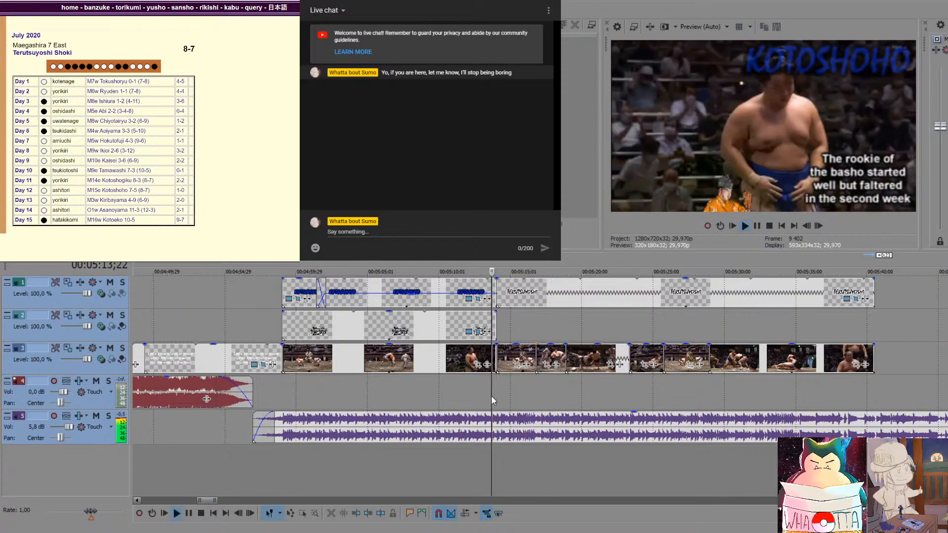
key("space")
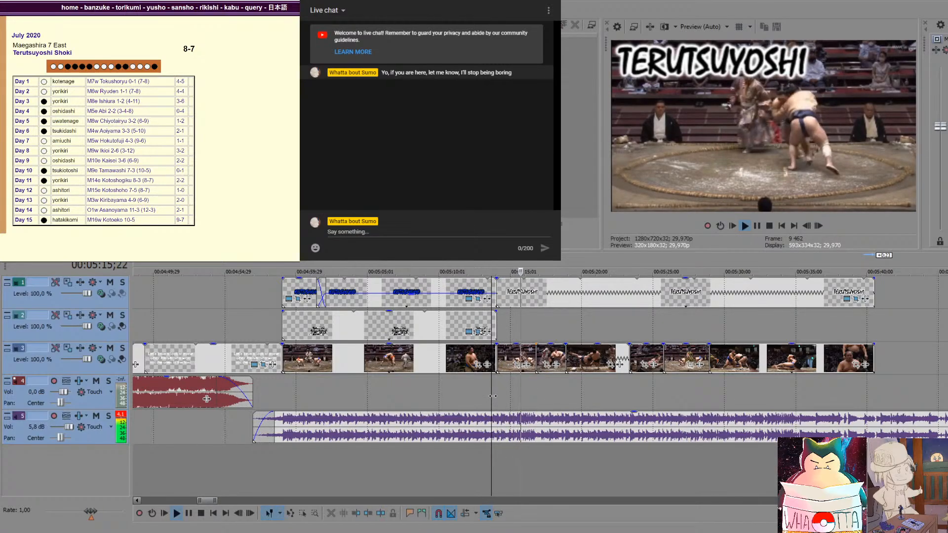
left_click(456, 388)
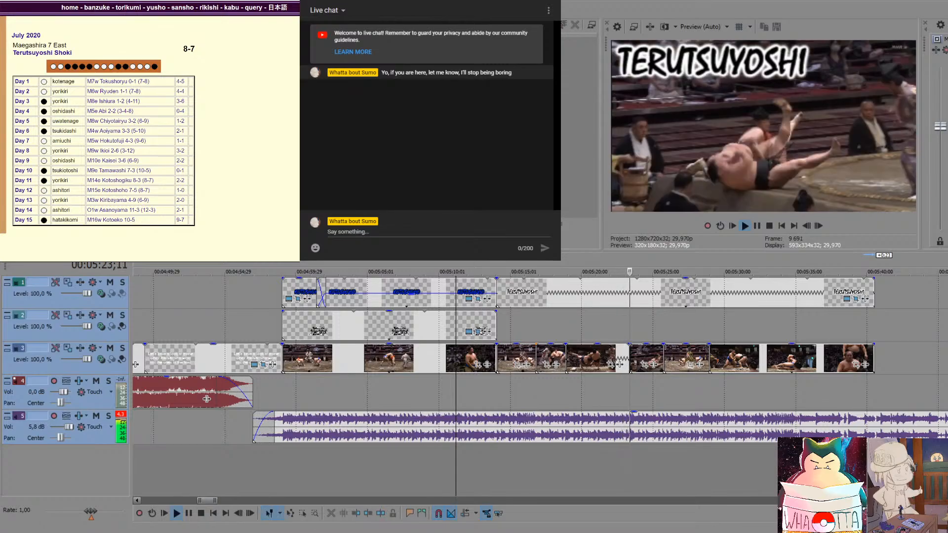
left_click(349, 232)
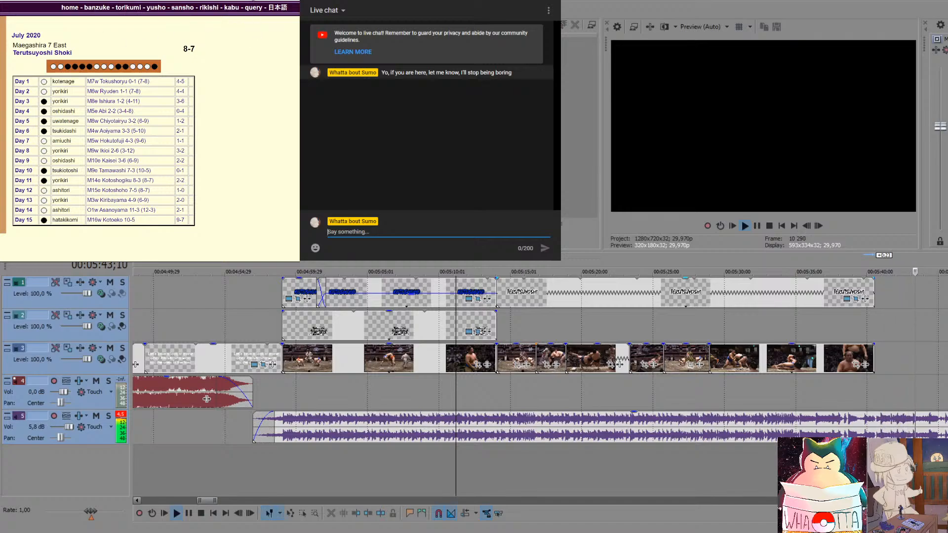
Split the TERUTSUYOSHI title at 00:05:16;24, shortly after the start of his bout
left_click(498, 387)
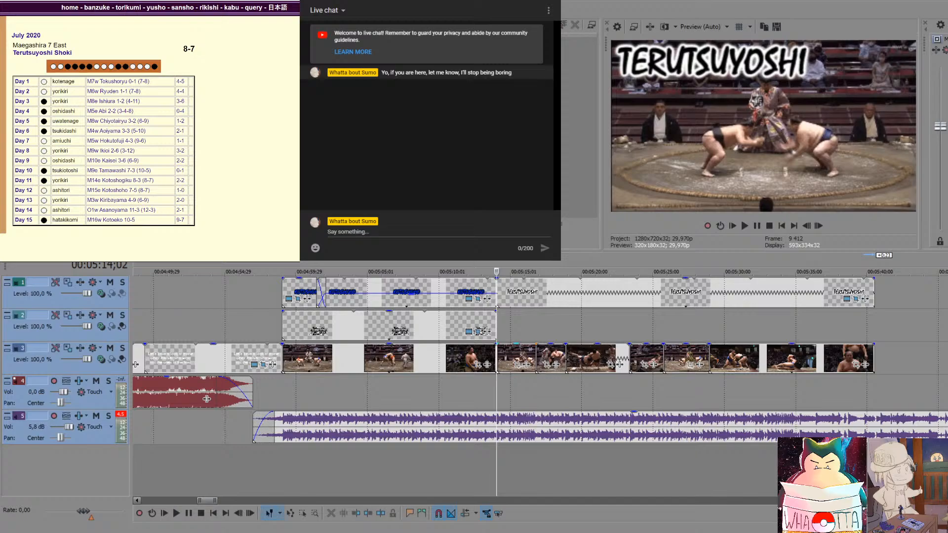
left_click(544, 292)
key("space")
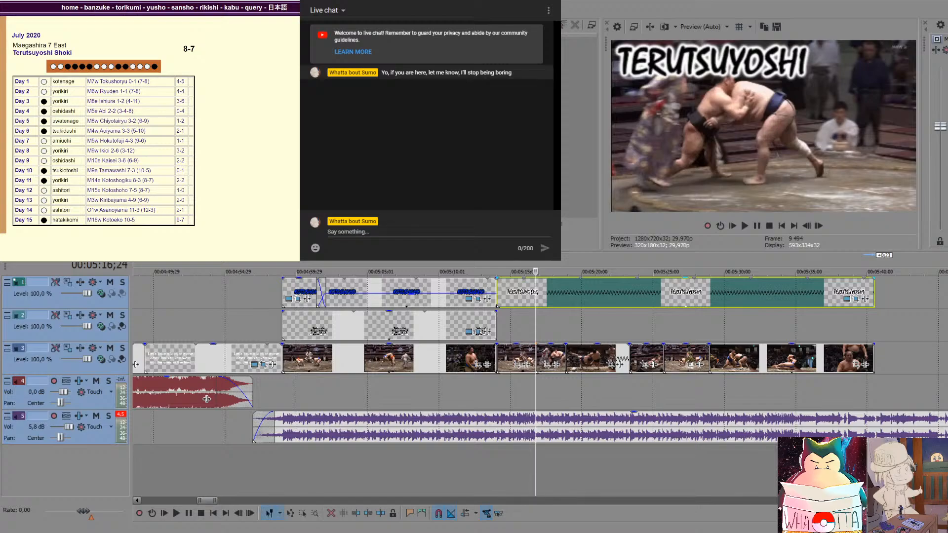
key("s")
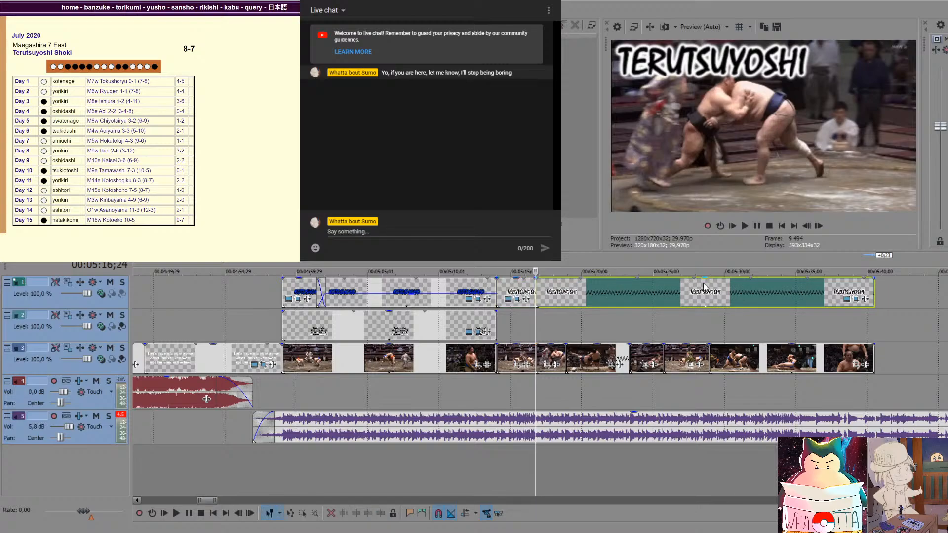
Crossfade the title's second part, at reduced opacity, with the first and extend its end to the end of the replay
left_click_drag(590, 279, 570, 291)
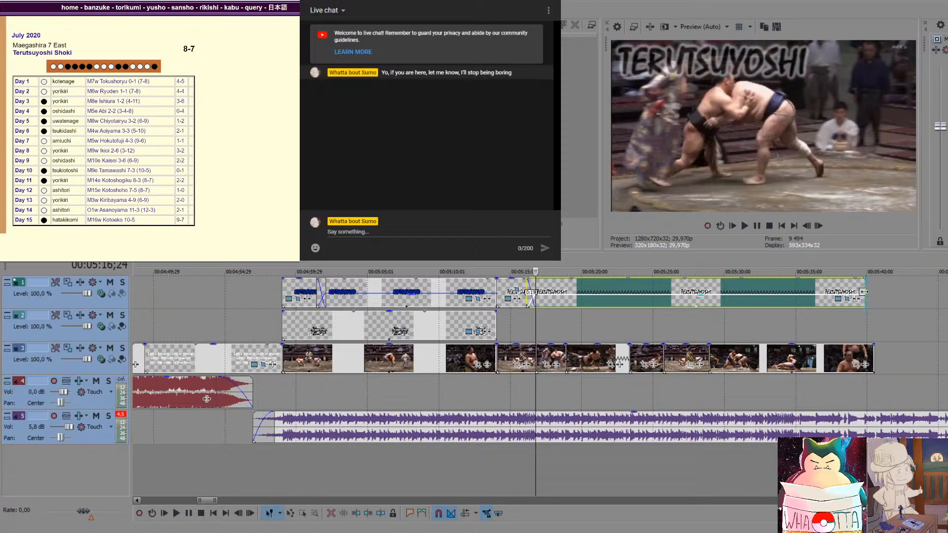
left_click_drag(866, 294, 874, 294)
left_click(727, 331)
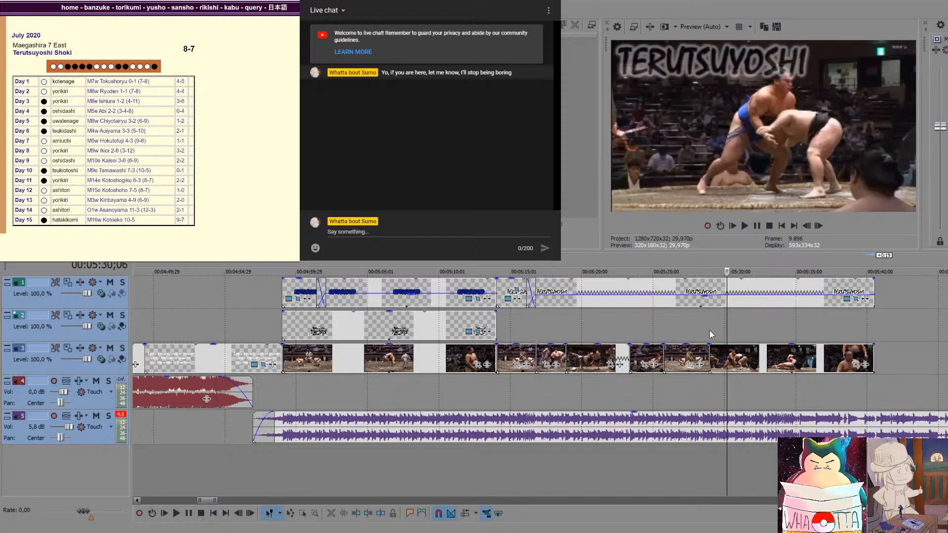
Play from 00:05:13;04 to the end of Terutsuyoshi's replay and review how the title fades over his bout
left_click(502, 322)
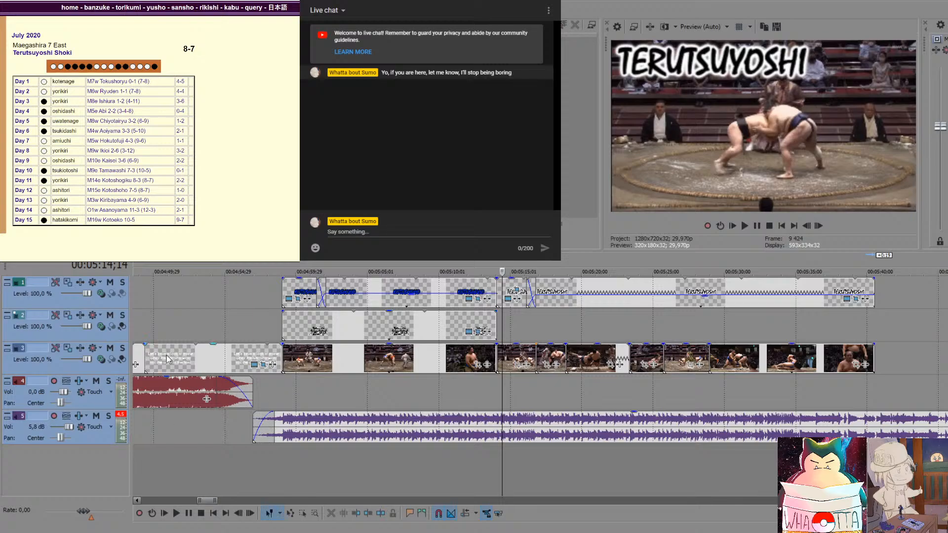
left_click(484, 405)
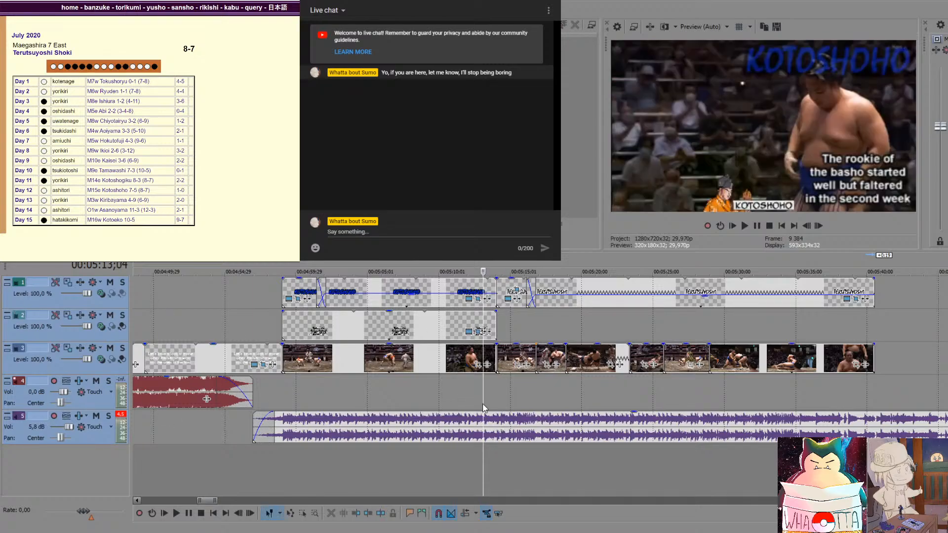
key("space")
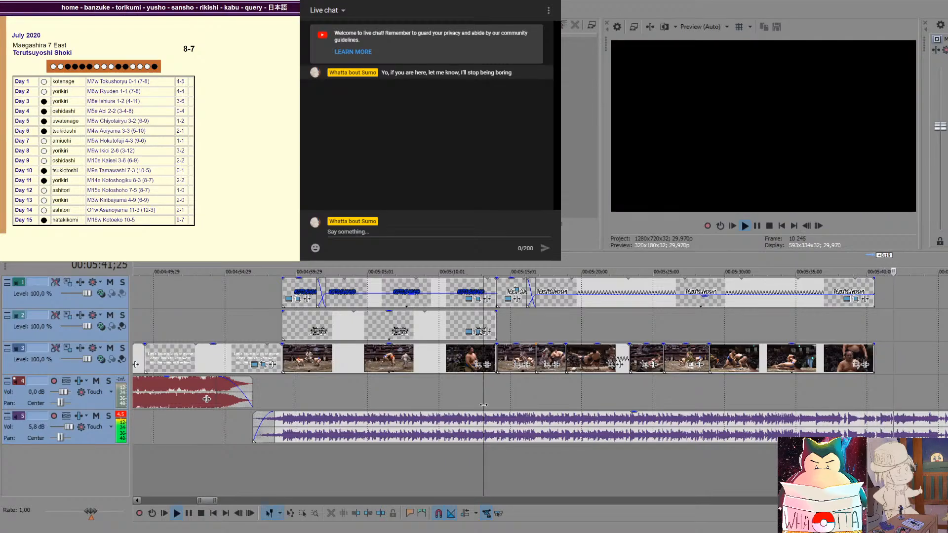
key("space")
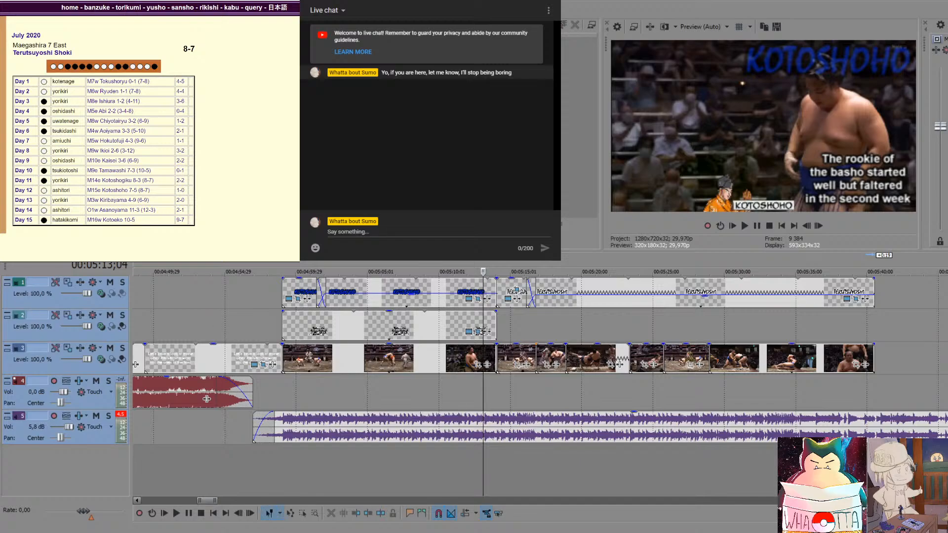
left_click(470, 390)
left_click(448, 393)
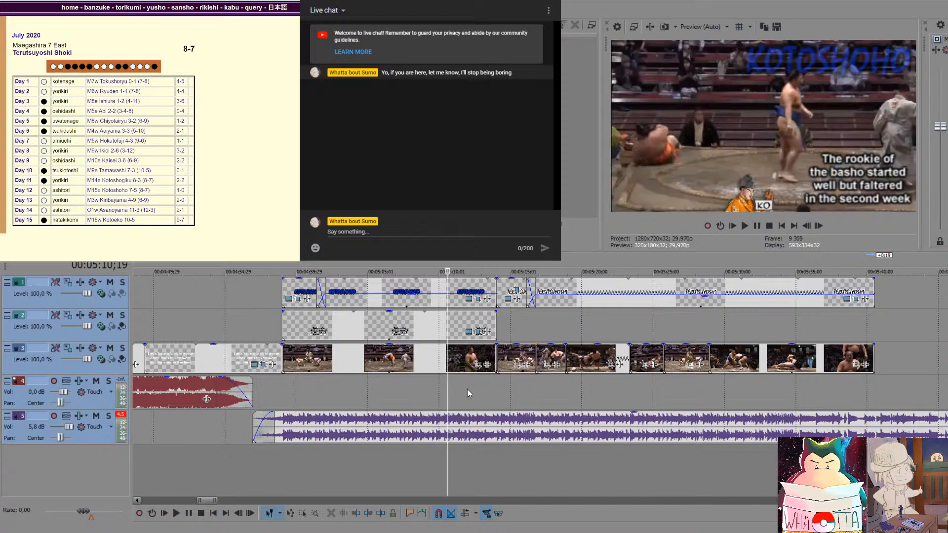
Play from the intro text at 00:04:53;22 and review the edit up to the end of Terutsuyoshi's clips at about 00:05:40
left_click(207, 426)
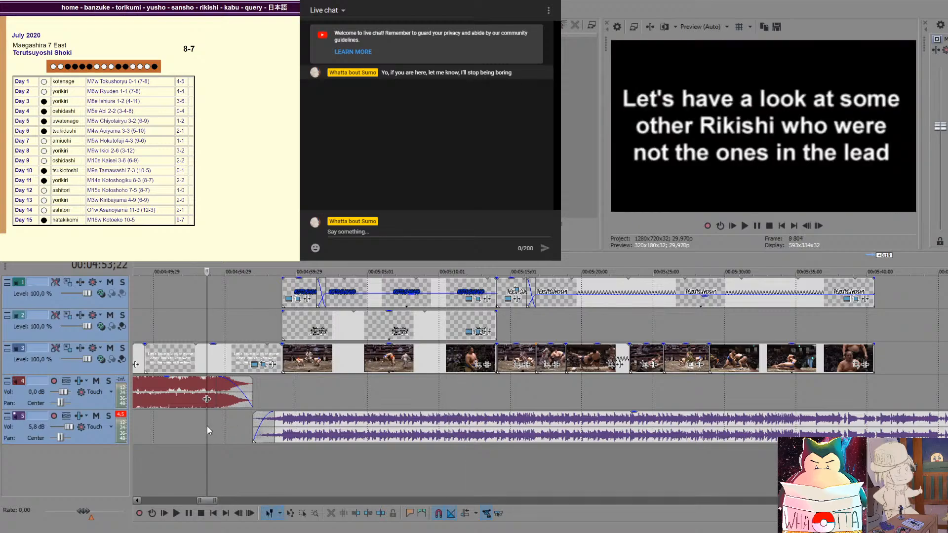
key("space")
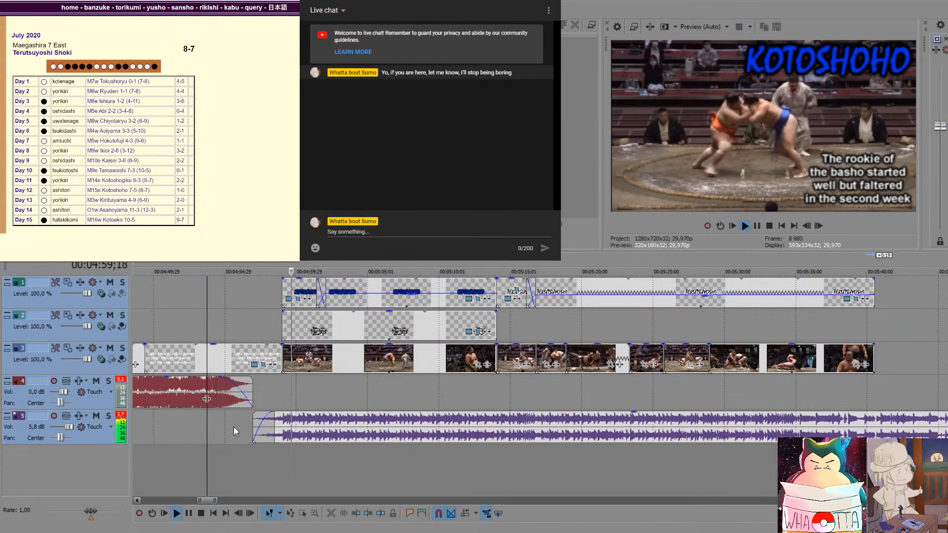
scroll(621, 378, "down", 5)
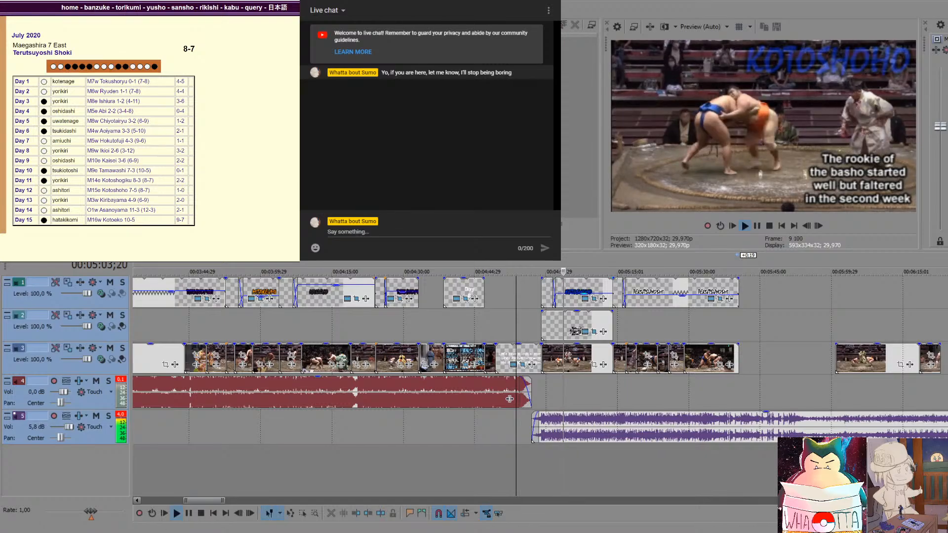
scroll(603, 333, "down", 5)
scroll(604, 334, "down", 2)
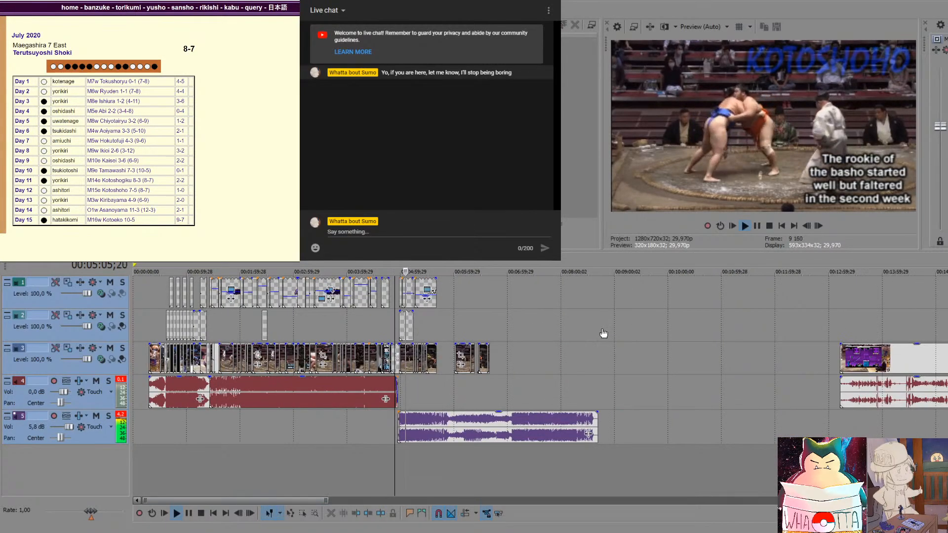
scroll(482, 353, "up", 2)
scroll(155, 322, "up", 10)
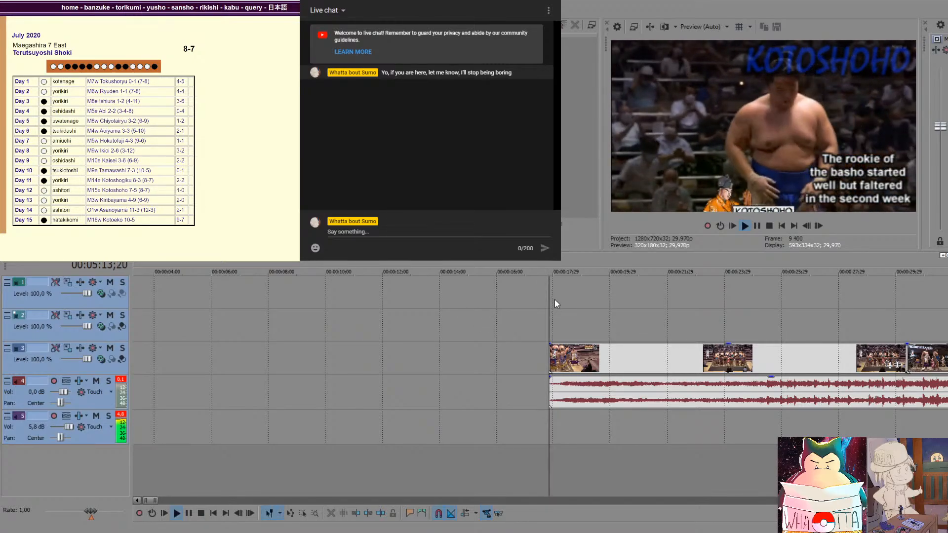
scroll(555, 299, "down", 10)
scroll(557, 303, "down", 3)
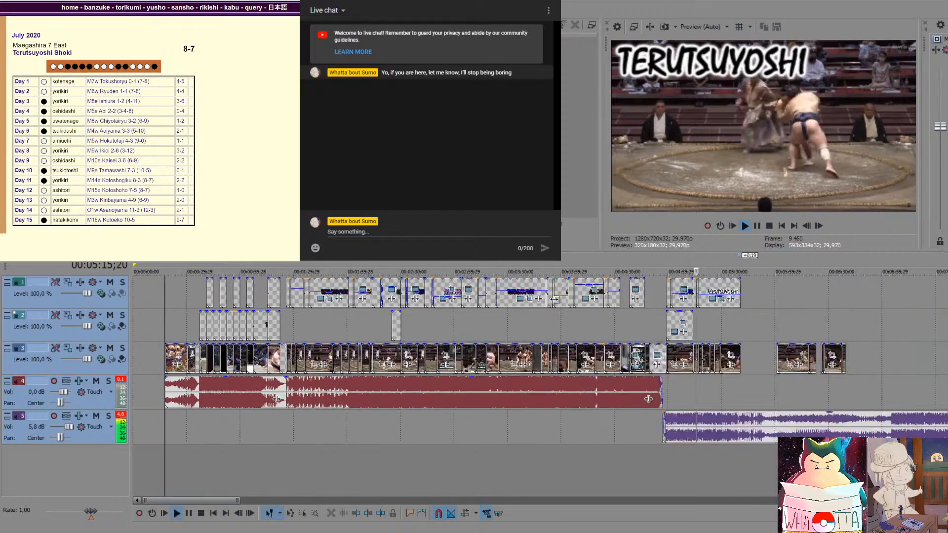
left_click(739, 322)
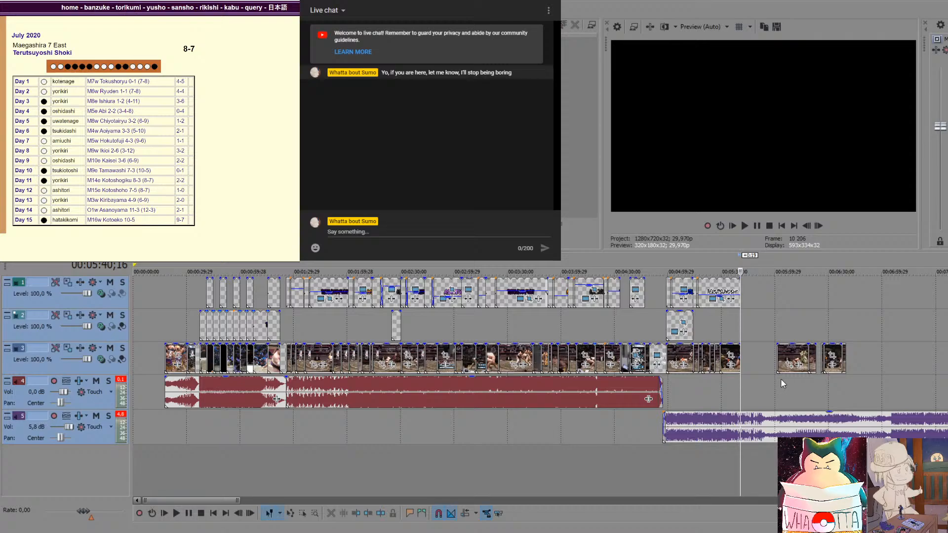
Delete the leftover long source clips from the timeline at about 13 minutes and about 25 minutes, well beyond the edited bouts
scroll(780, 378, "down", 3)
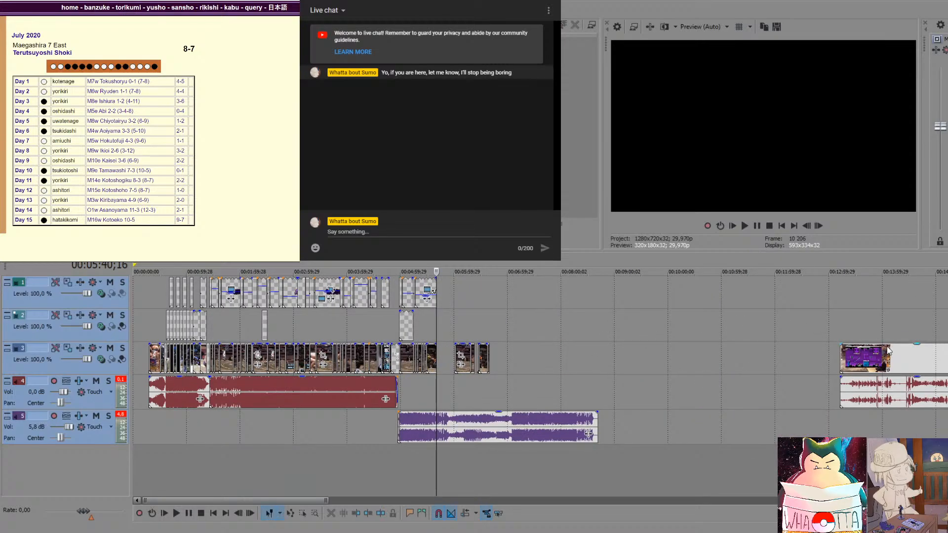
left_click_drag(889, 348, 748, 350)
key("Delete")
scroll(793, 357, "down", 4)
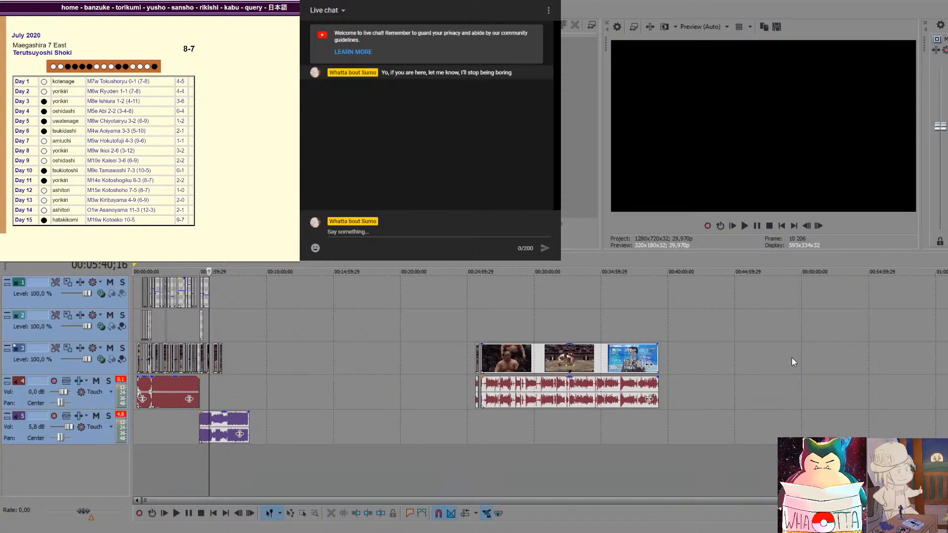
left_click(590, 360)
key("Delete")
left_click(476, 362)
key("Delete")
scroll(319, 351, "down", 1)
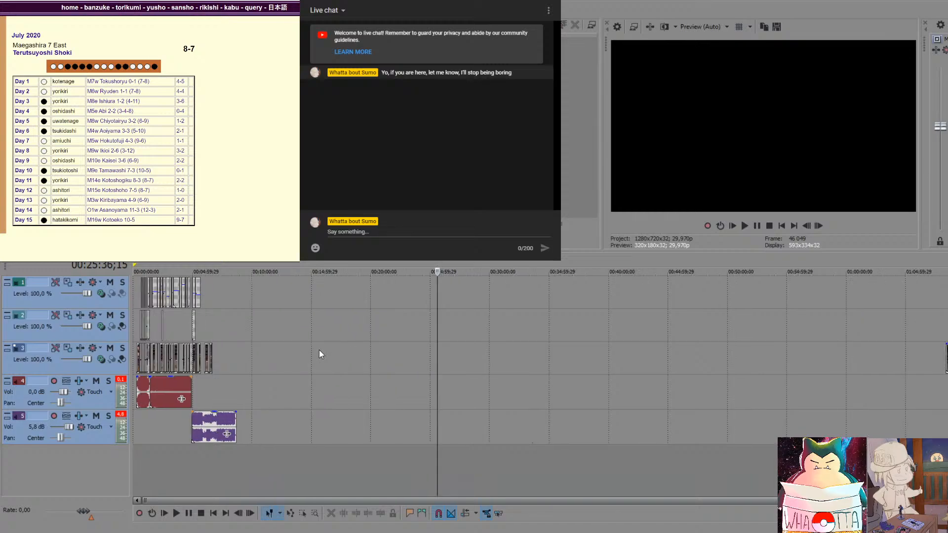
Inspect the end of the second music track, checking its final edge and the point at 00:08:37;11
scroll(232, 388, "up", 2)
left_click(186, 385)
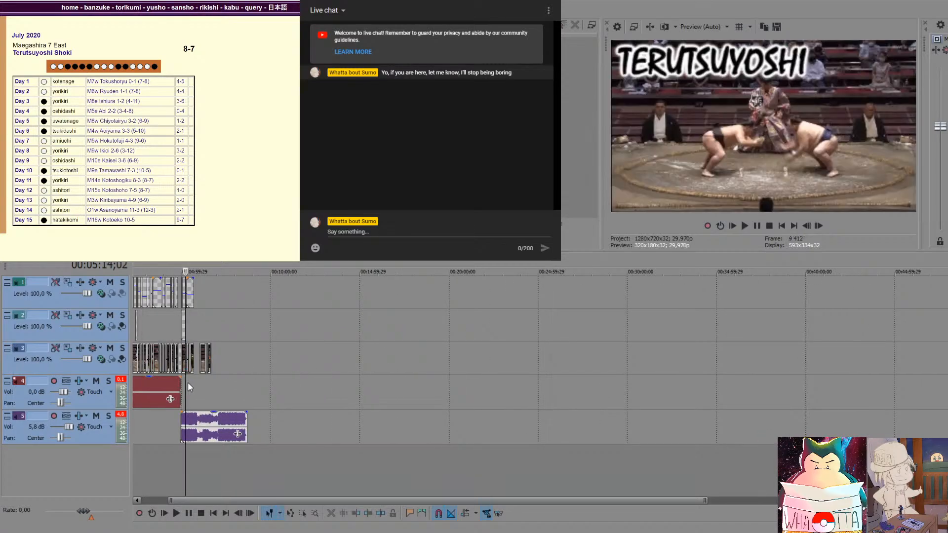
scroll(186, 385, "up", 5)
scroll(774, 328, "down", 3)
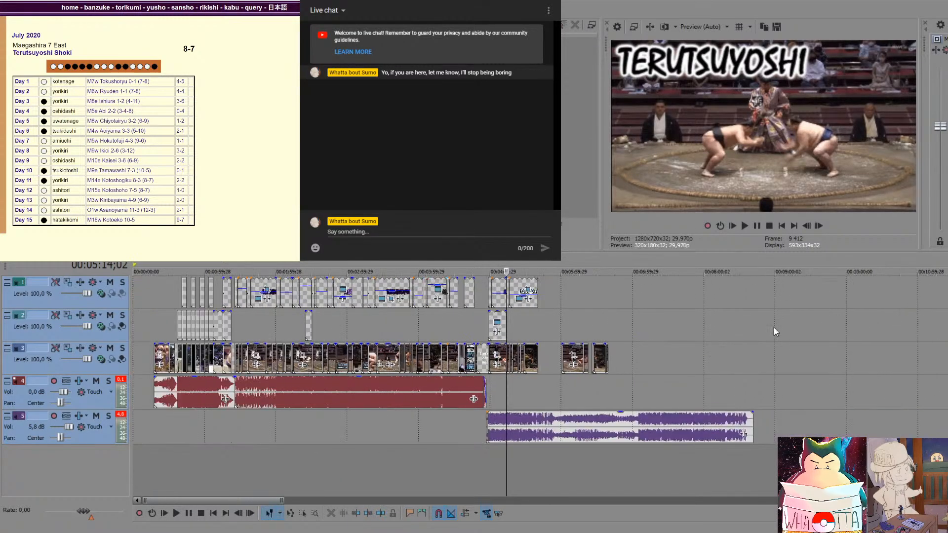
left_click(752, 403)
scroll(752, 400, "up", 5)
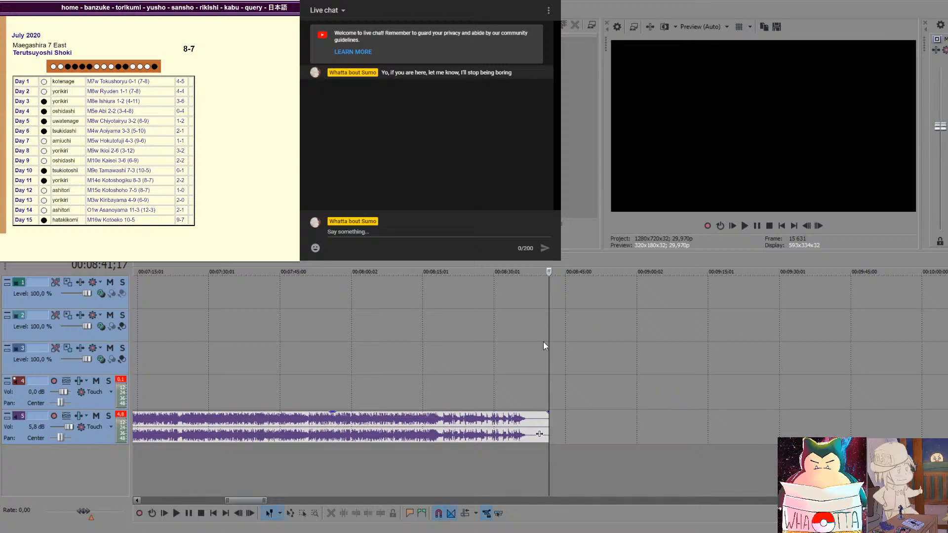
left_click(530, 366)
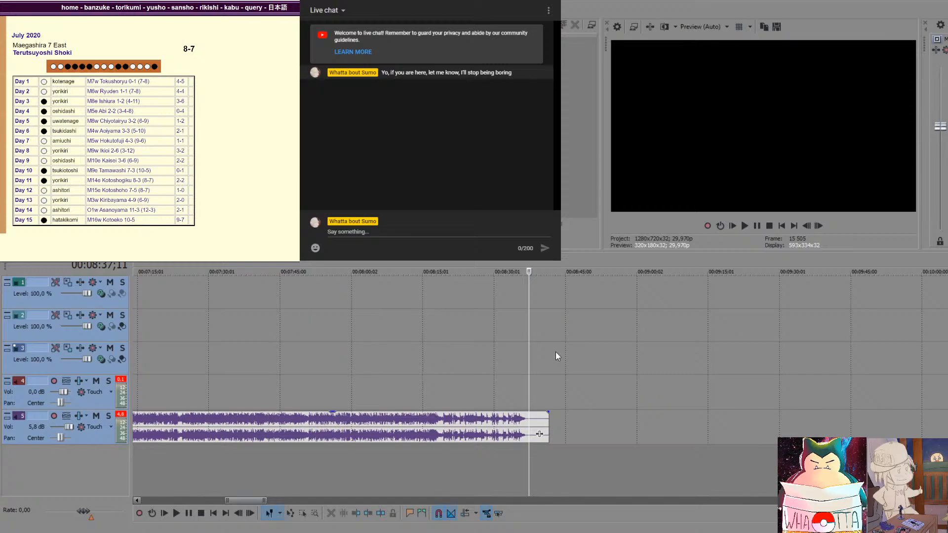
scroll(456, 399, "down", 5)
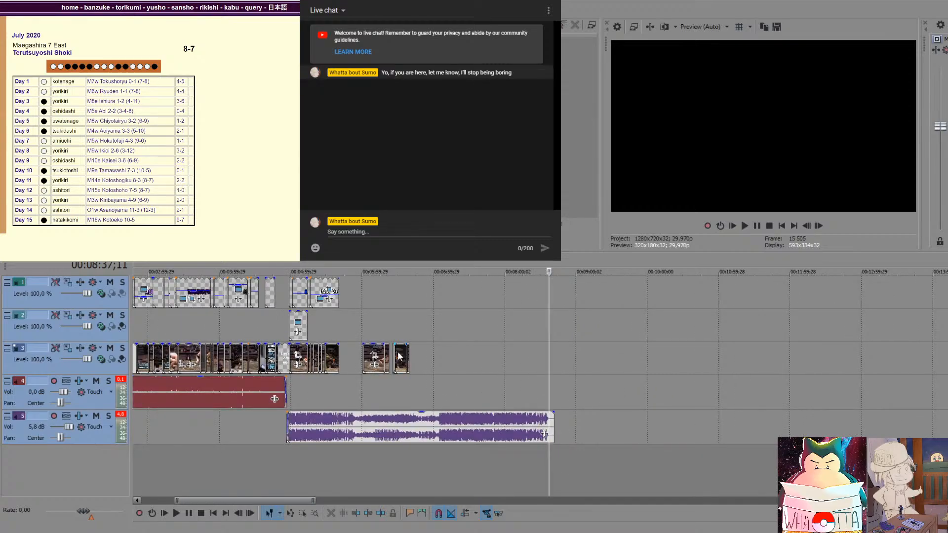
Play from 00:05:36;29 through the gap after Terutsuyoshi's replay and on into the last group of bout clips
left_click(334, 389)
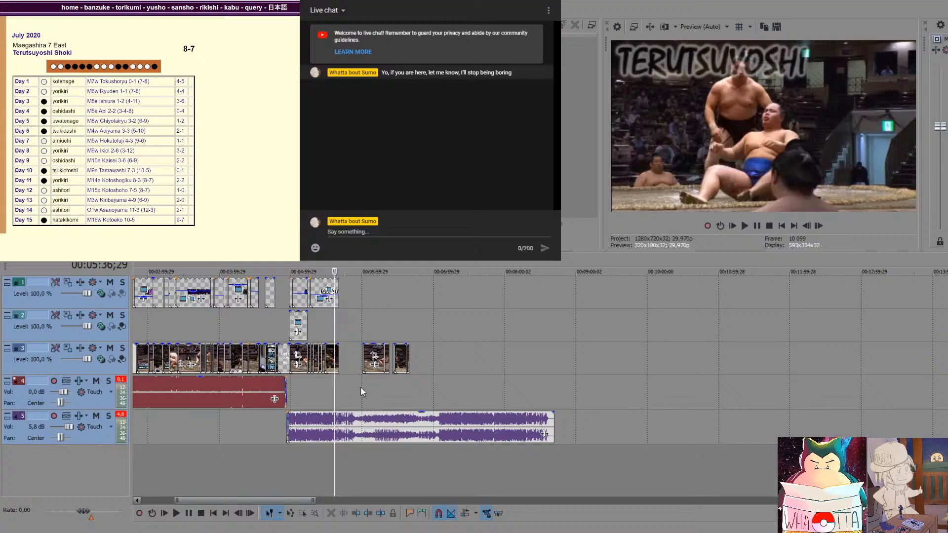
key("space")
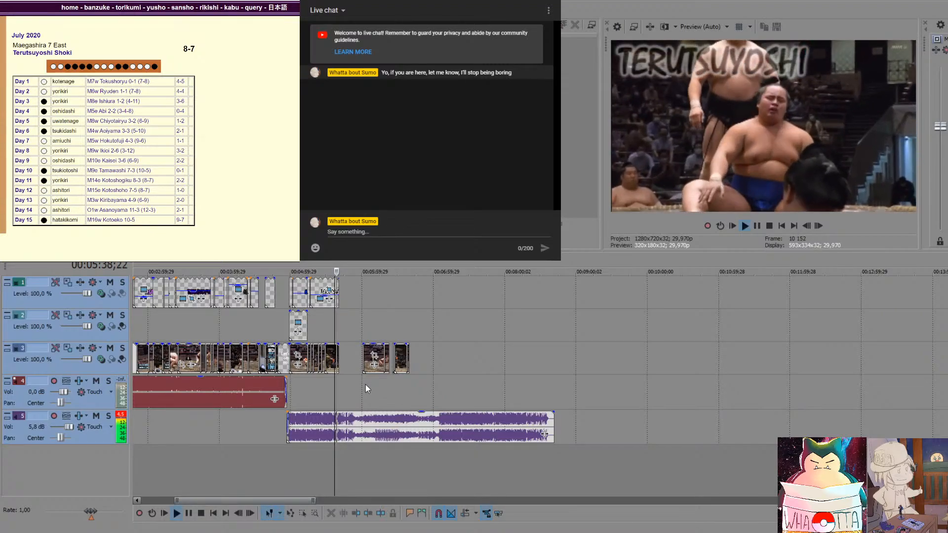
scroll(362, 384, "up", 5)
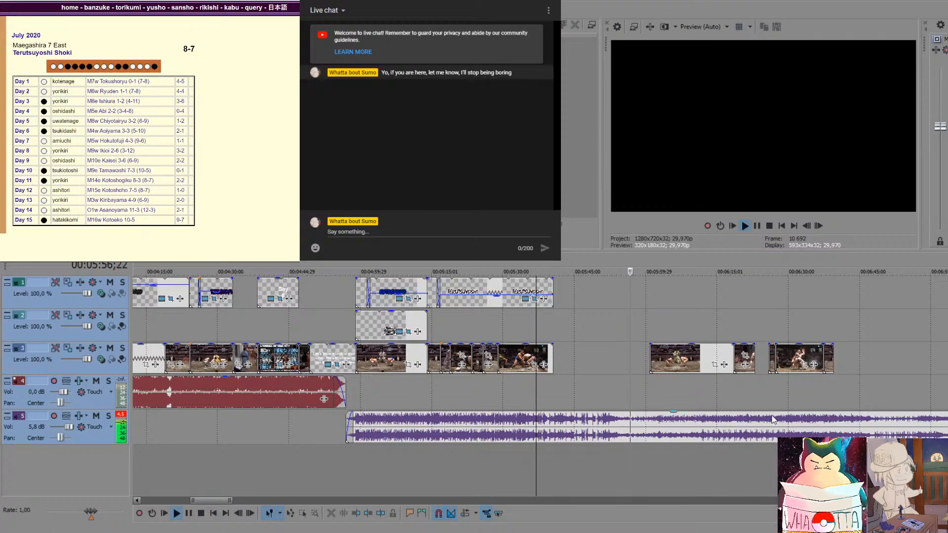
scroll(773, 420, "down", 5)
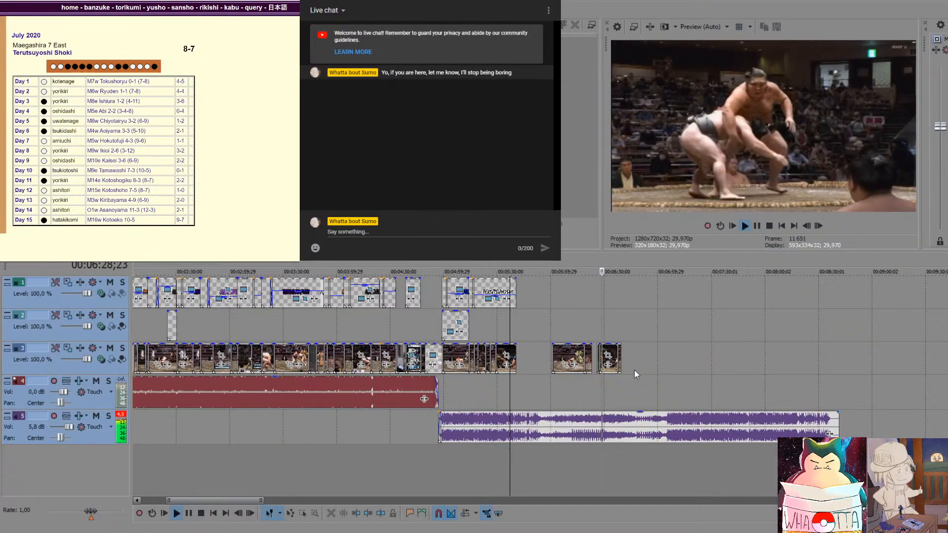
key("space")
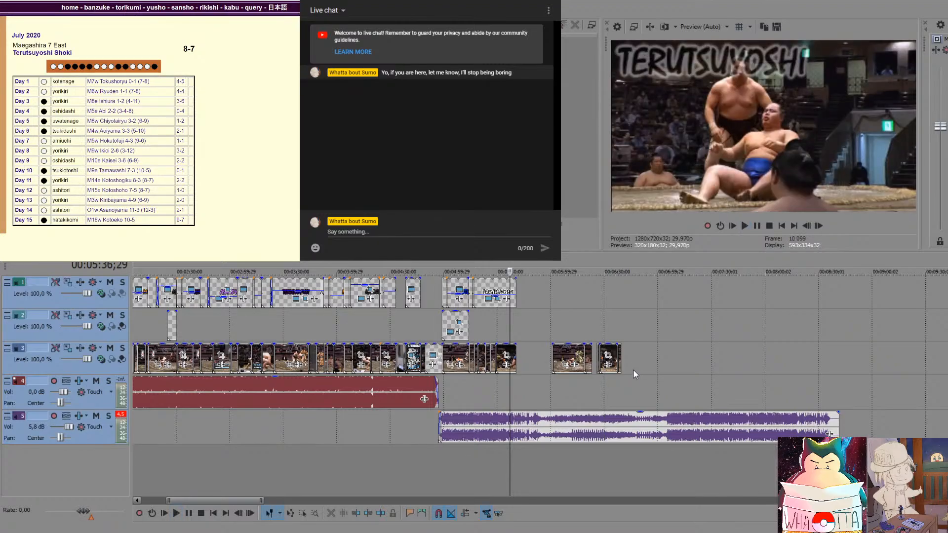
Play the opening of the last bout group repeatedly from 00:06:25;28 and pause at 00:06:27;22
left_click(599, 377)
key("space")
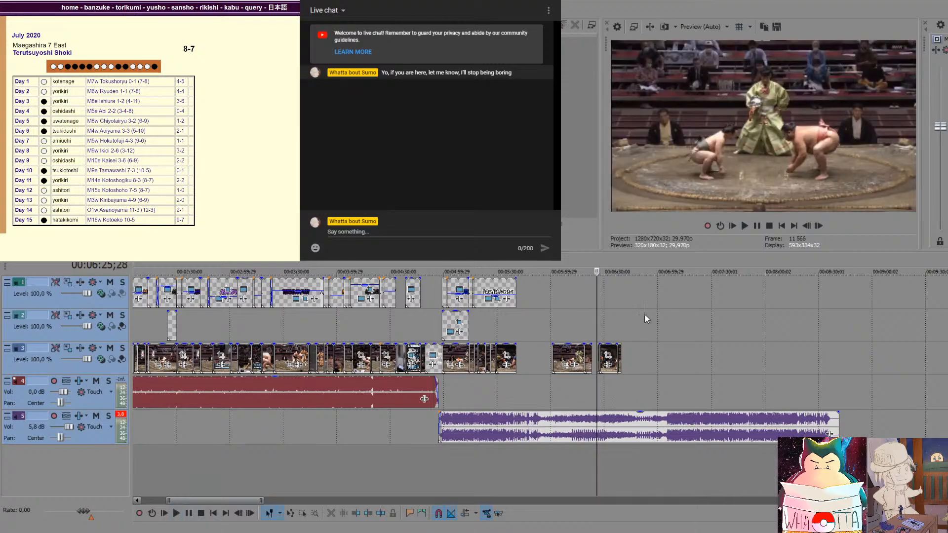
key("space")
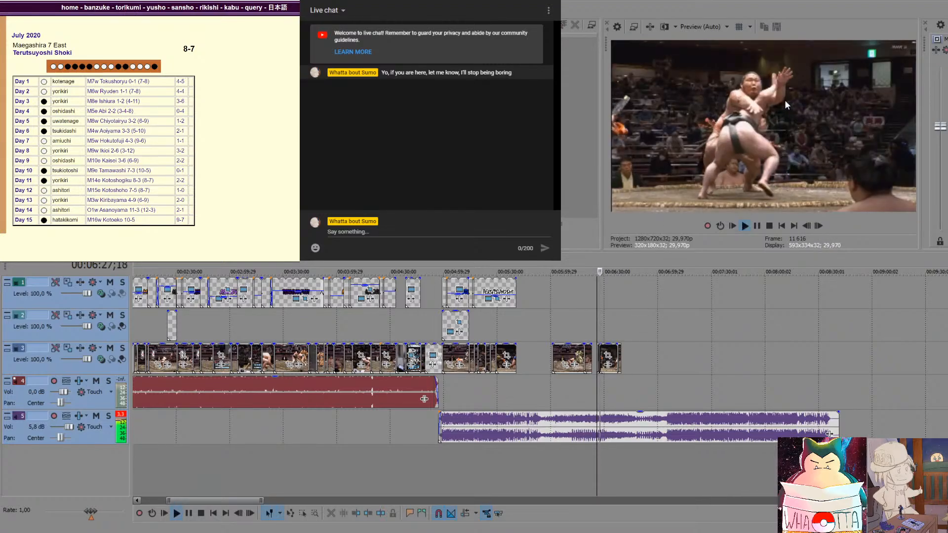
key("space")
key("space")
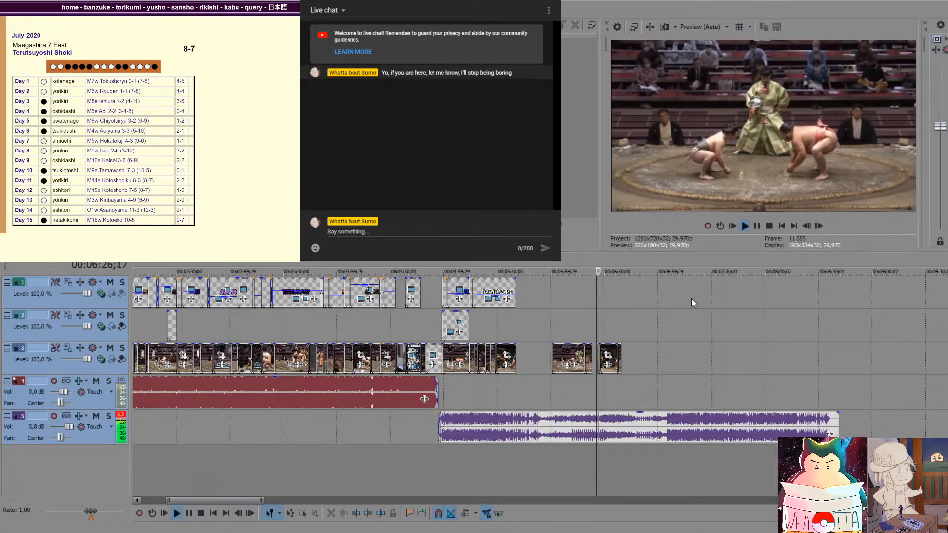
key("Return")
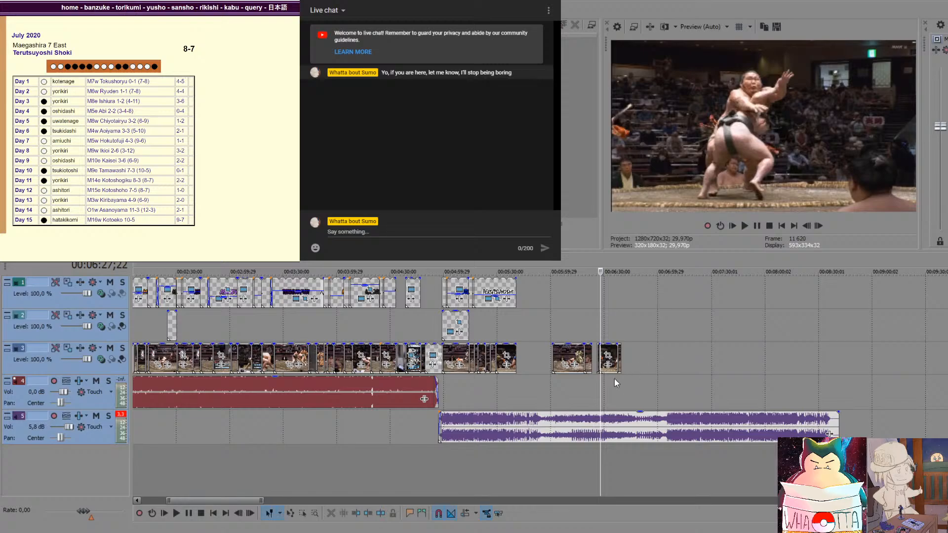
Review the last group of bout clips in playback from its start up to about 00:06:37
scroll(597, 383, "up", 5)
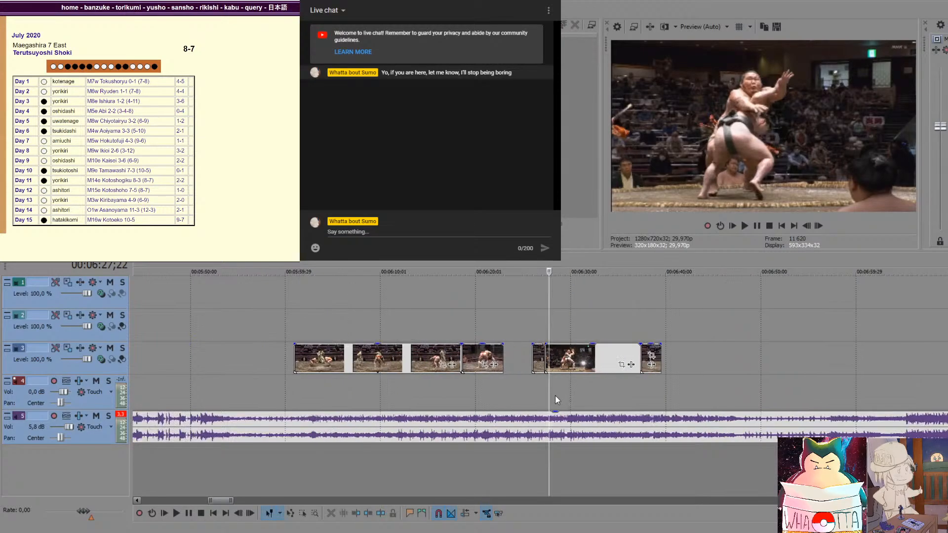
left_click(531, 397)
key("space")
scroll(536, 387, "down", 4)
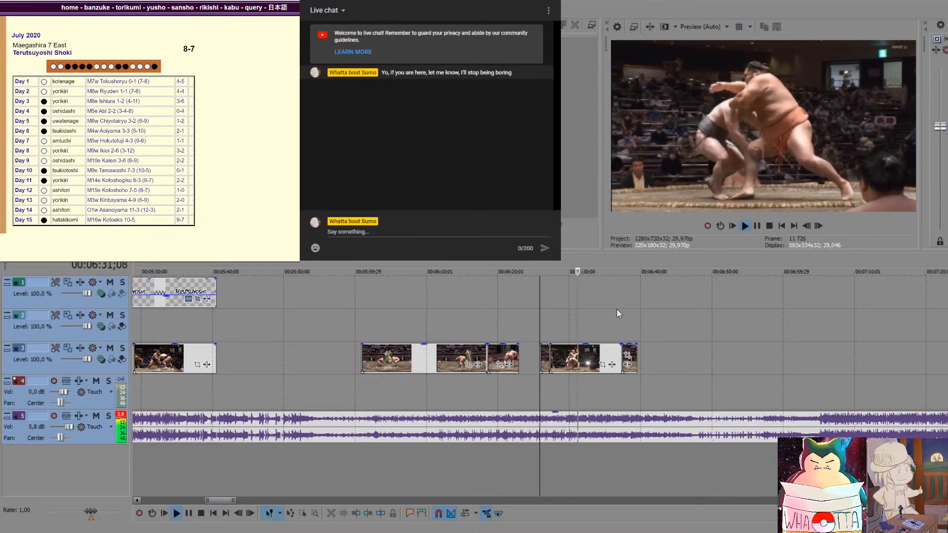
scroll(617, 309, "up", 2)
scroll(618, 309, "down", 3)
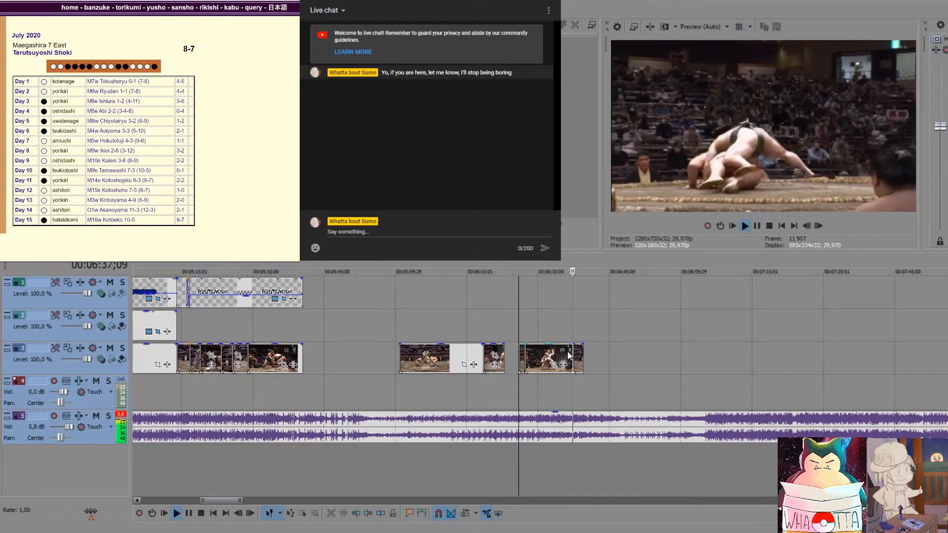
Replay the clinch and throw in the last bout group from 00:06:31;01
left_click(544, 333)
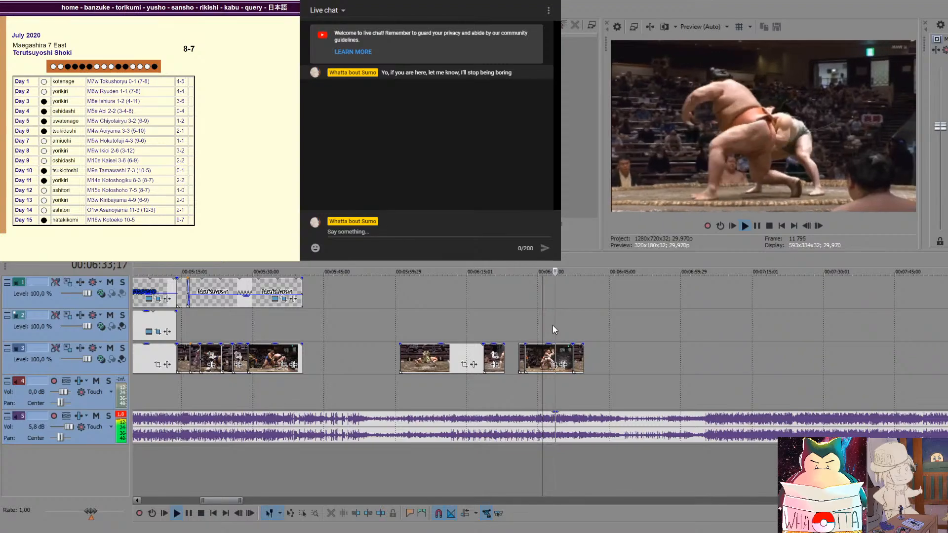
key("space")
key("space")
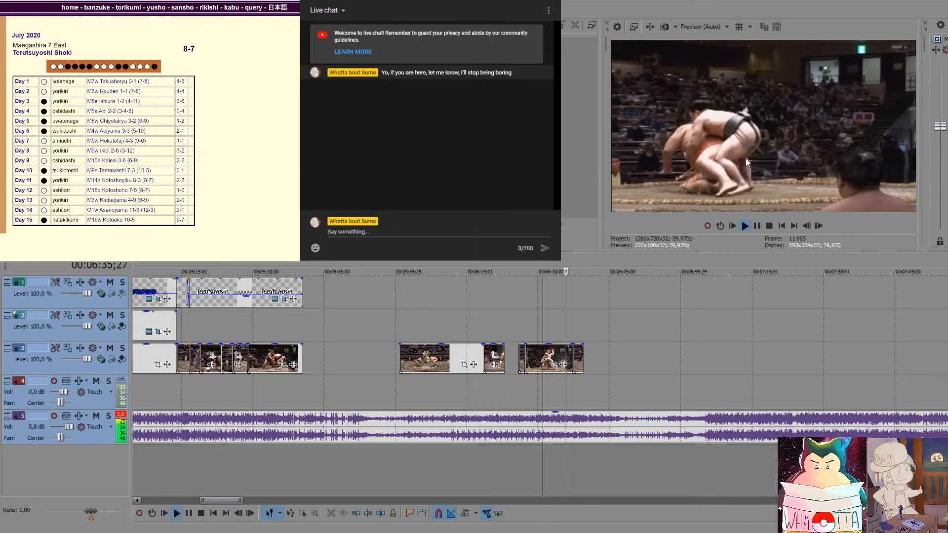
key("space")
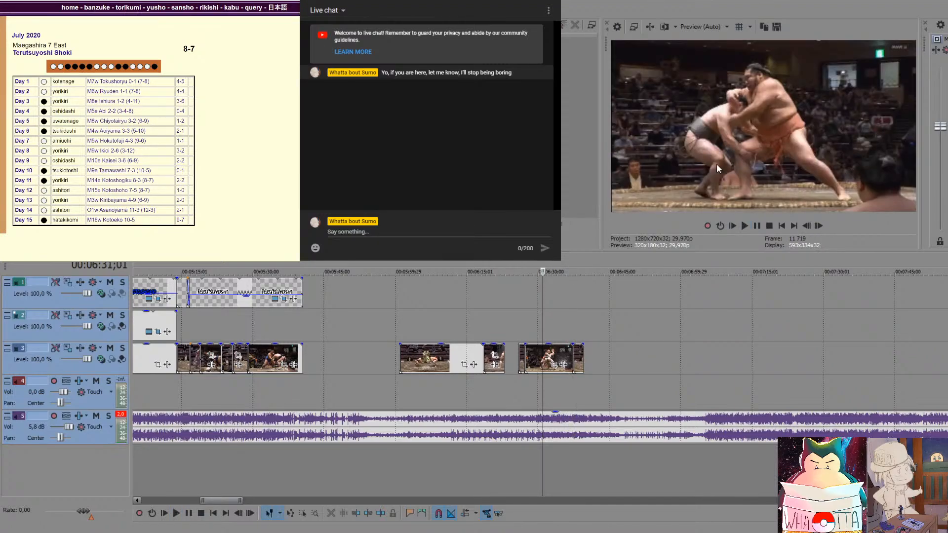
Play Terutsuyoshi's next bout and its replay from 00:05:25;22 to review the pacing against the music
scroll(501, 340, "down", 4)
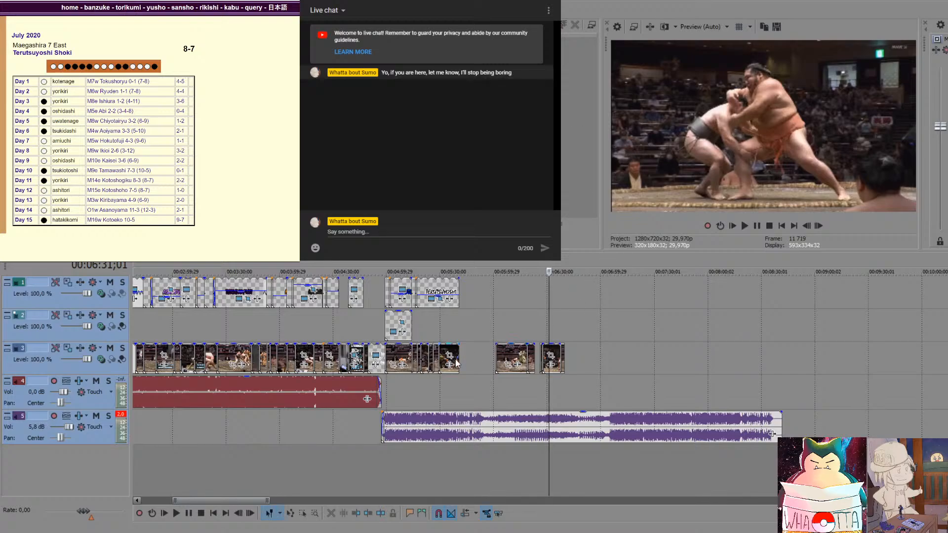
left_click(425, 323)
scroll(425, 323, "up", 3)
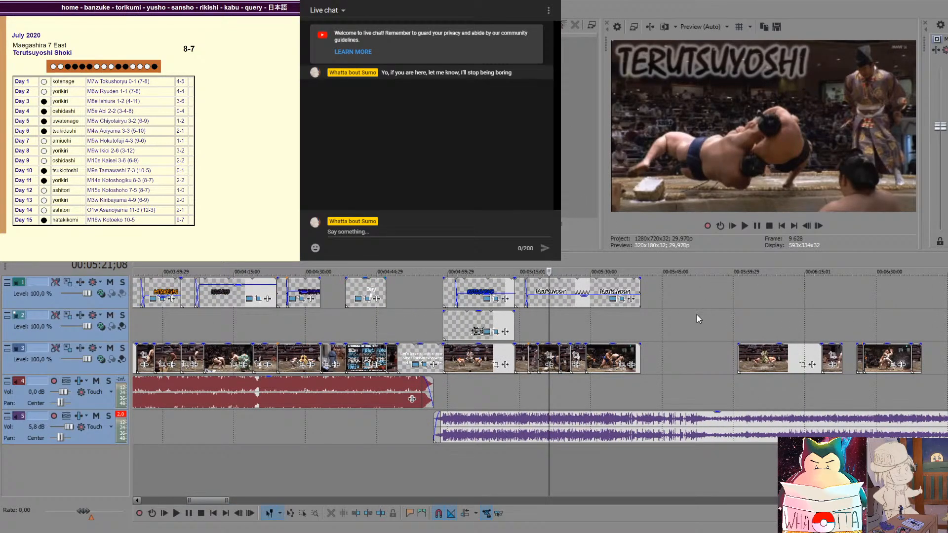
left_click(572, 325)
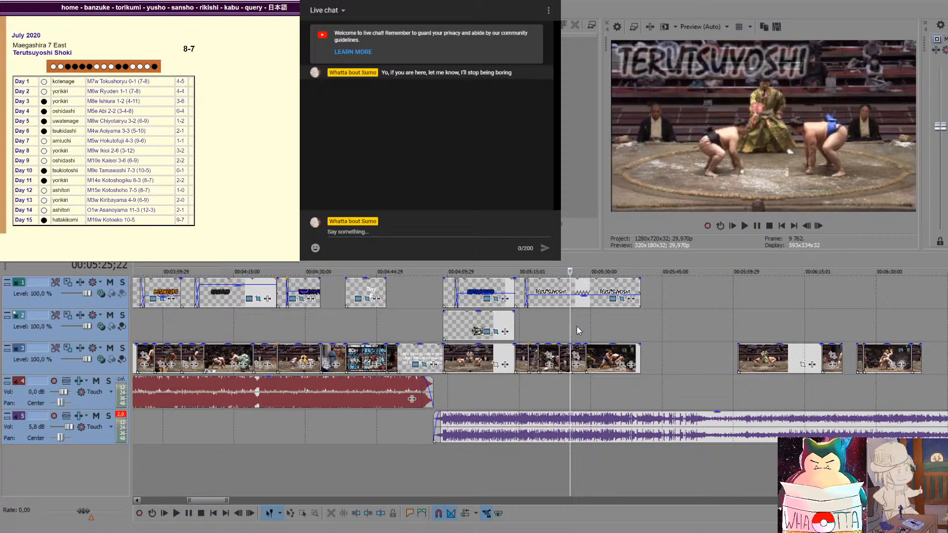
key("space")
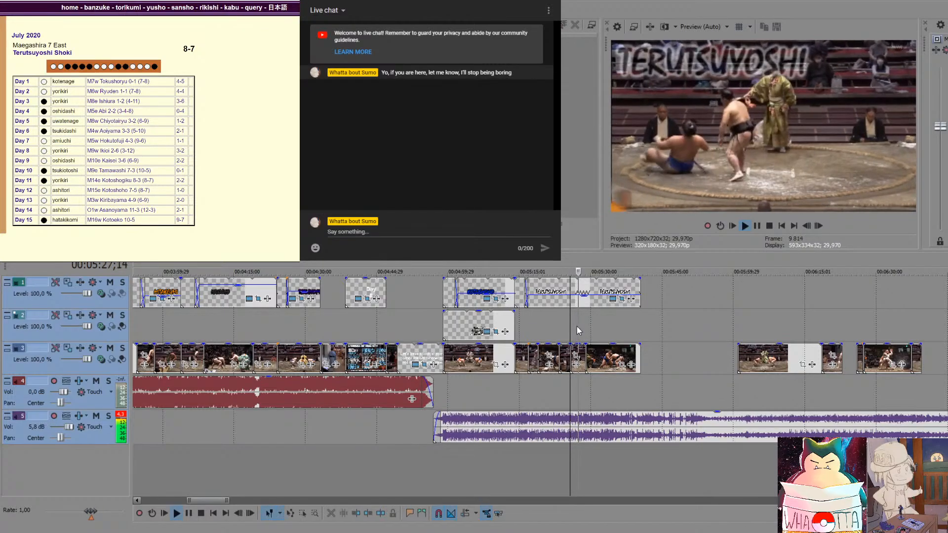
key("space")
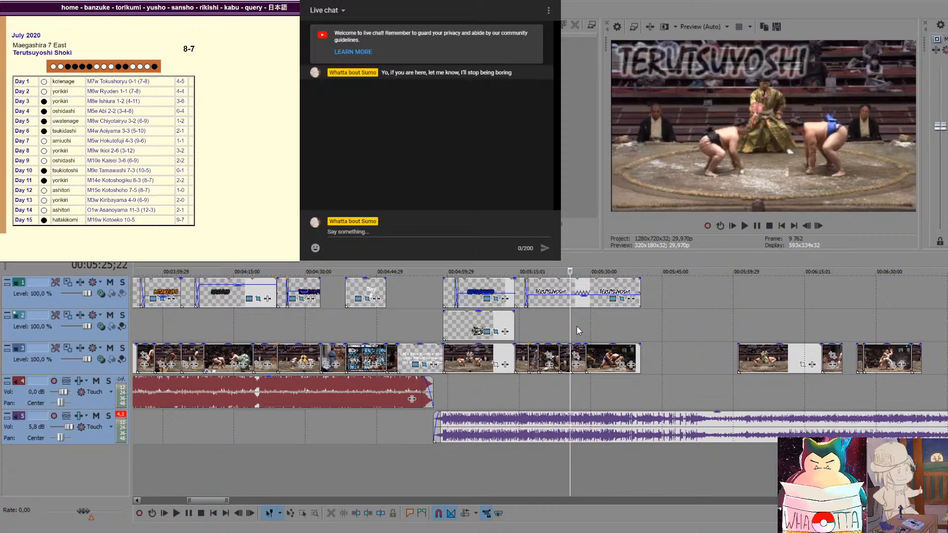
Play from Terunofuji's bout at 00:04:28;14 into the Day 8 standings, and check Terutsuyoshi's footage at 00:05:18;04 and 00:05:30;01
left_click(297, 318)
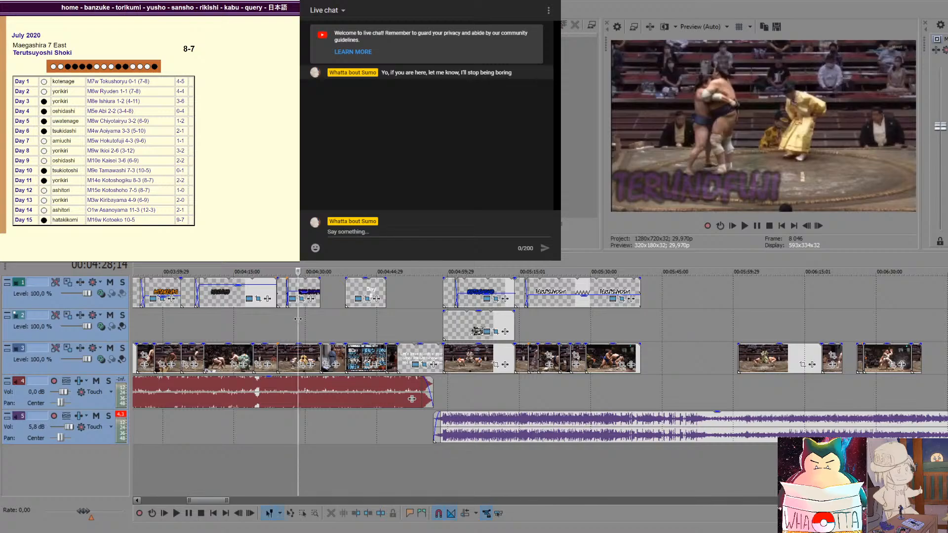
key("space")
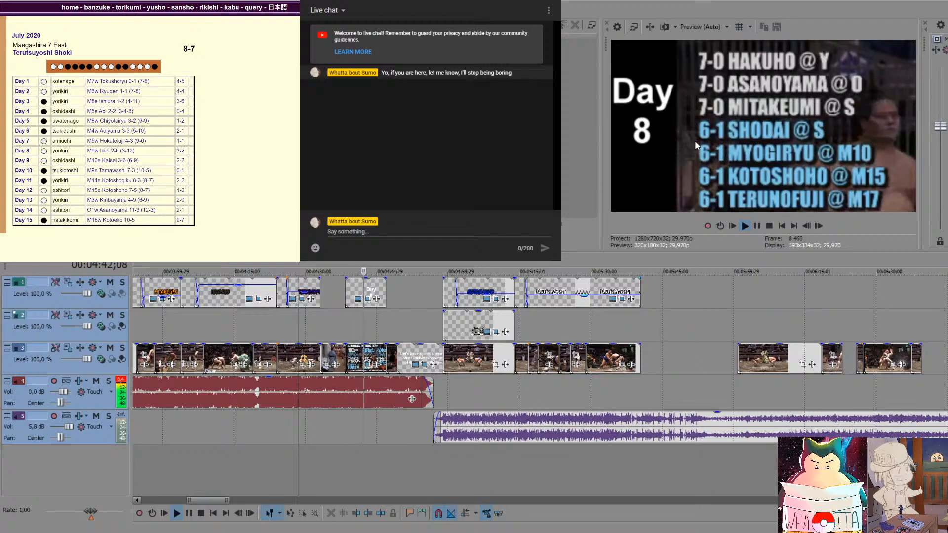
key("space")
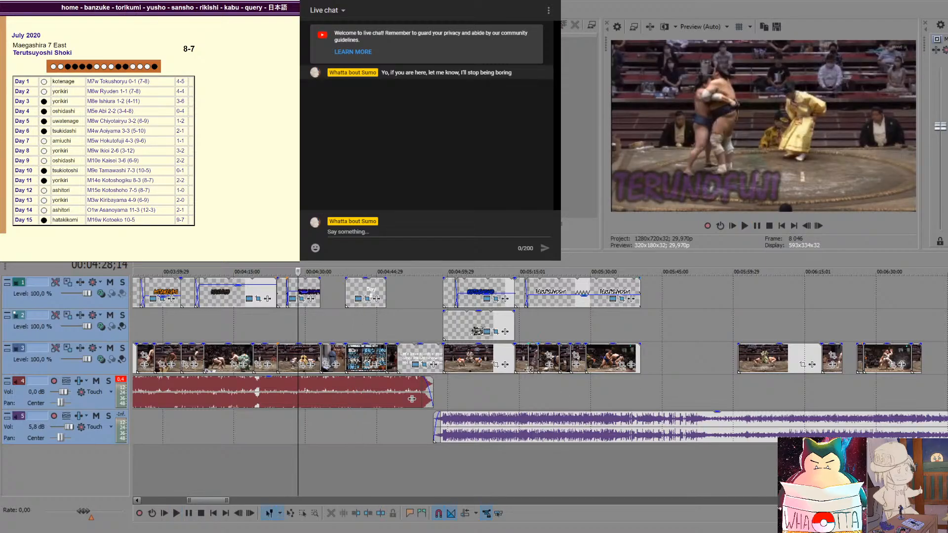
left_click(534, 391)
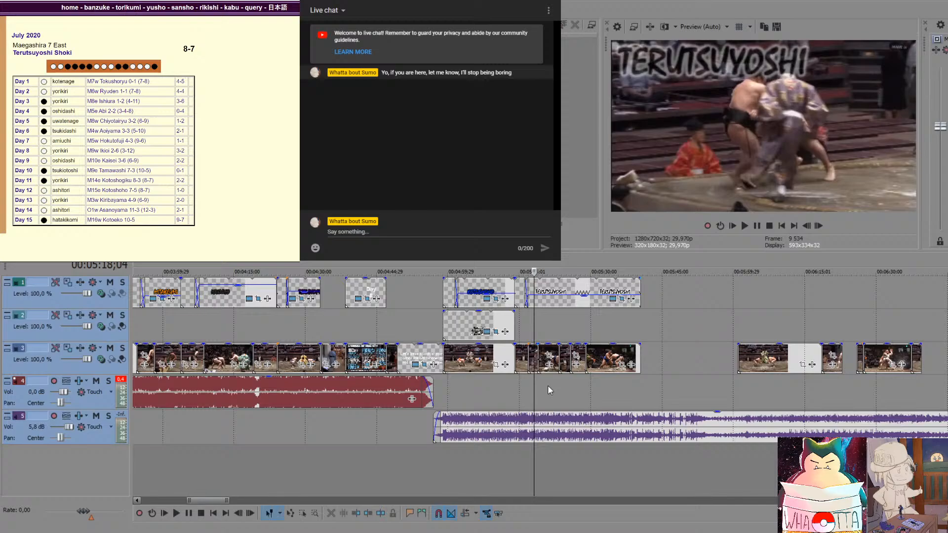
left_click(591, 380)
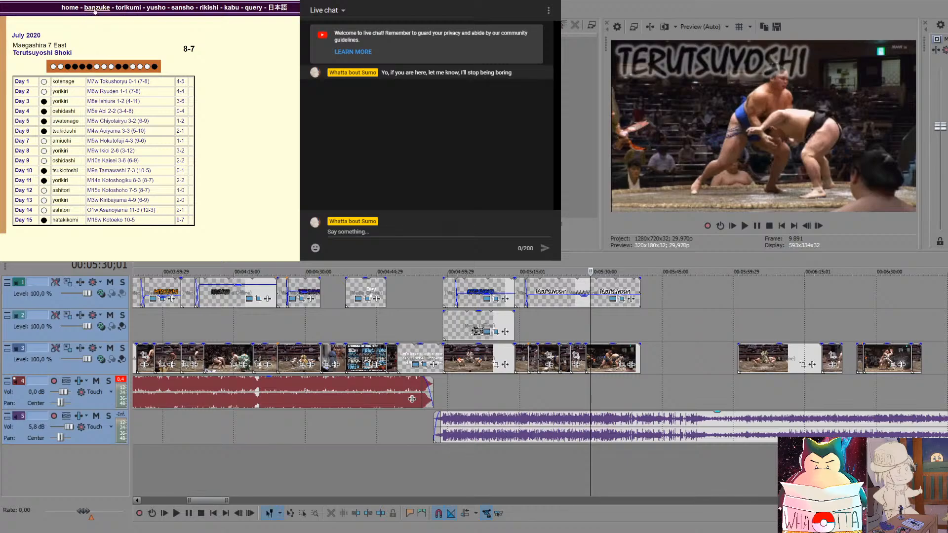
Look up the July 2020 Makuuchi banzuke and the Day 12 bout results on the sumo reference site
key("alt+Left")
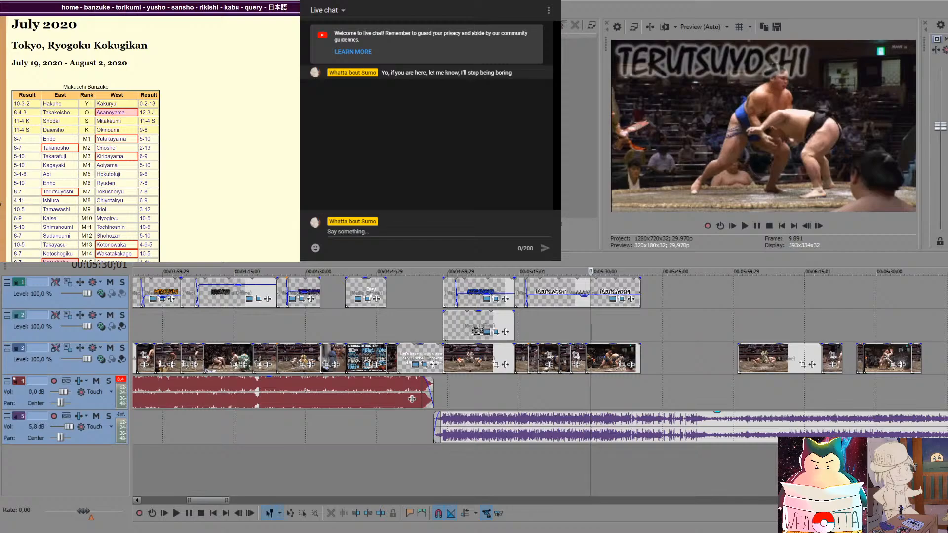
key("alt+Left")
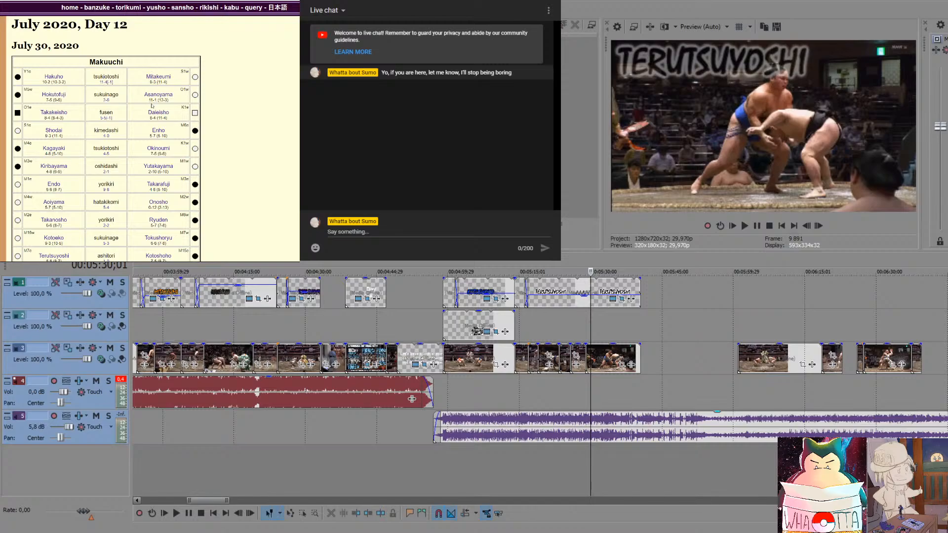
Read through the Day 12 and Day 14 Makuuchi results on the sumo reference site, checking Terutsuyoshi's bouts
scroll(153, 105, "down", 5)
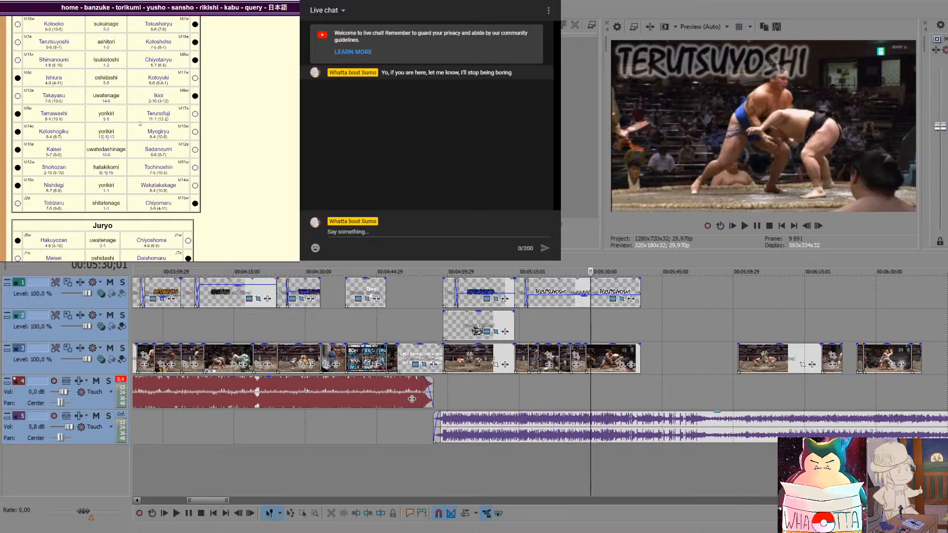
scroll(140, 123, "up", 2)
scroll(140, 124, "up", 3)
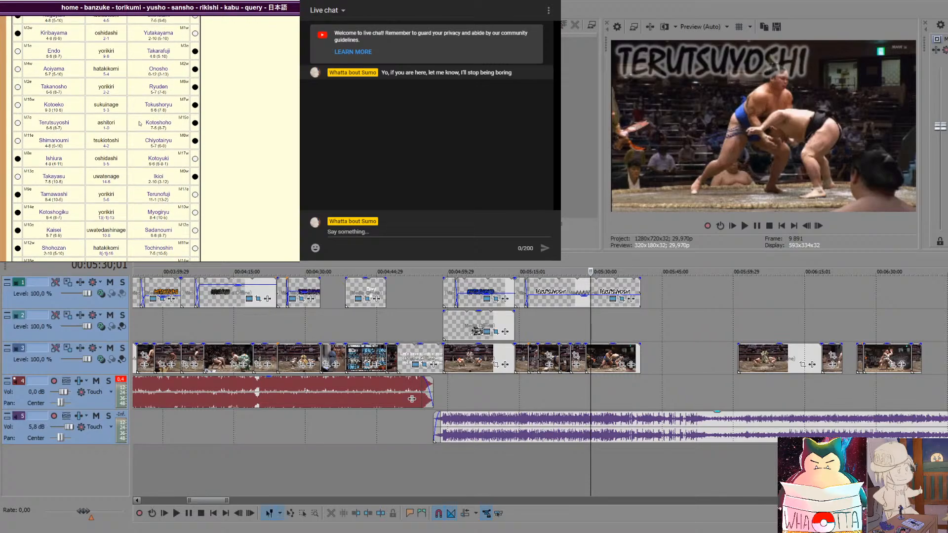
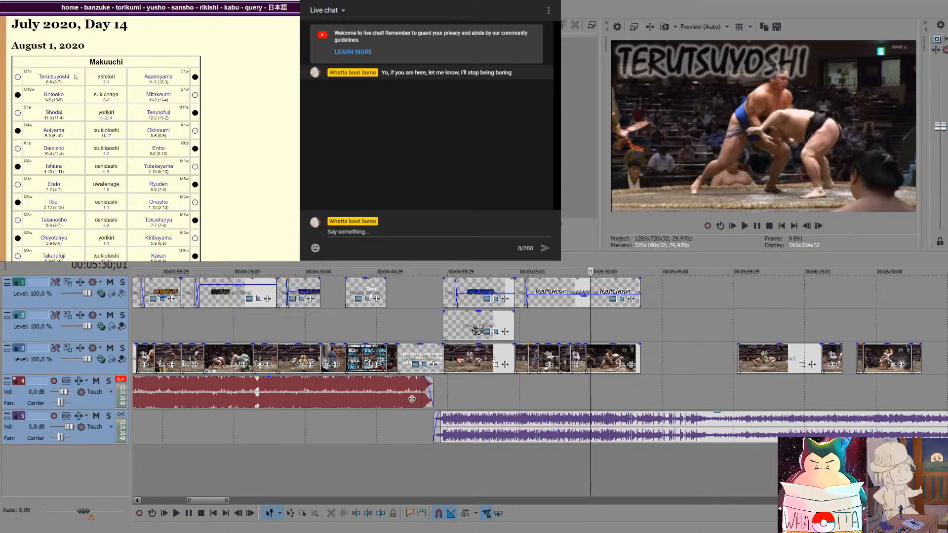
scroll(291, 222, "down", 4)
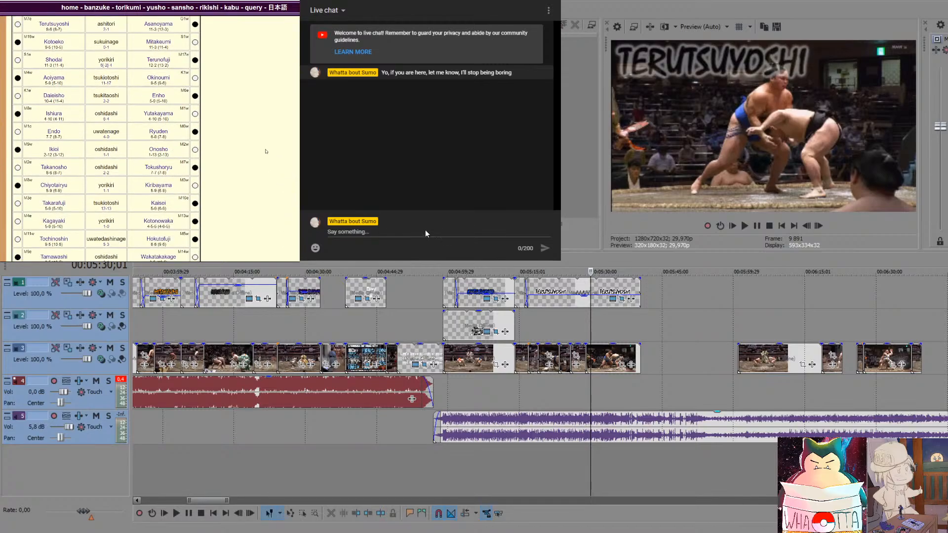
scroll(137, 26, "up", 1)
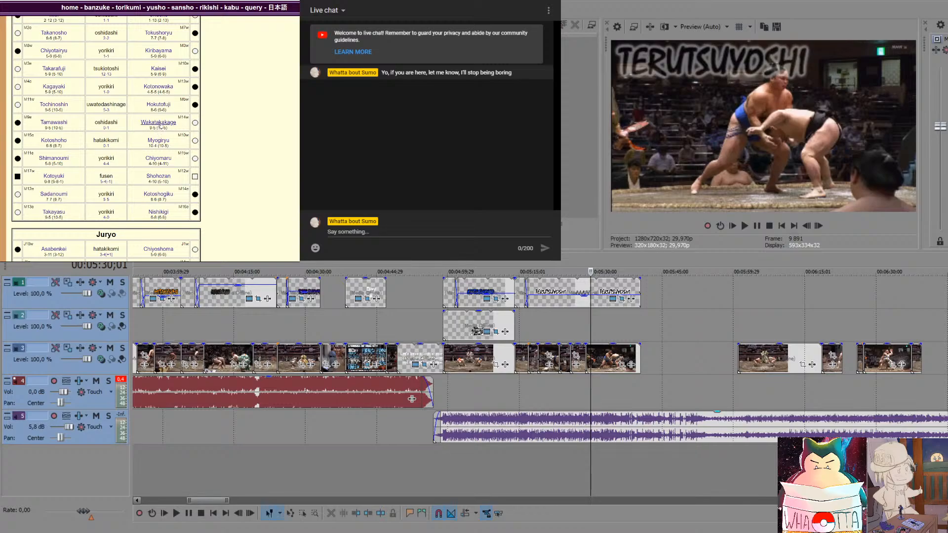
scroll(163, 108, "up", 3)
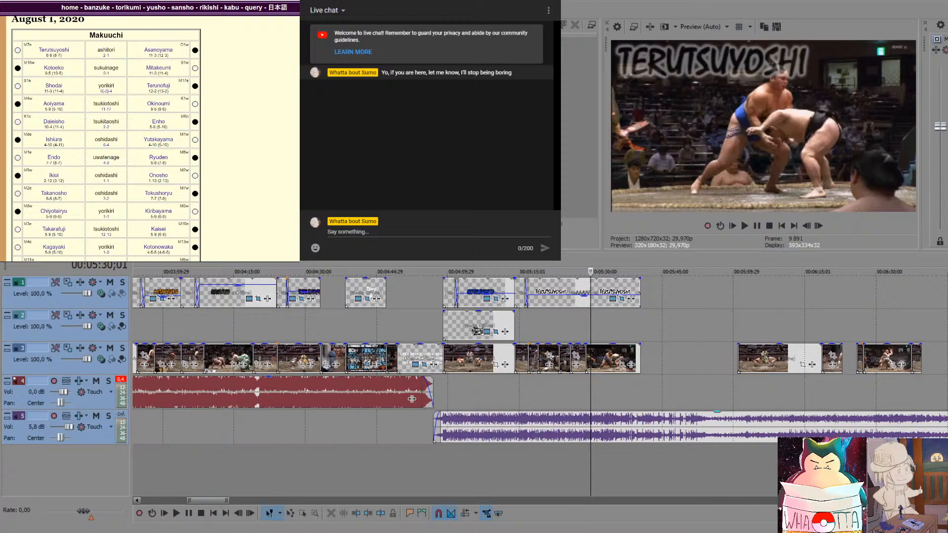
Place a copy of Kotoshoho's caption across the full length of Terutsuyoshi's footage and clear the copy's text
left_click(528, 326)
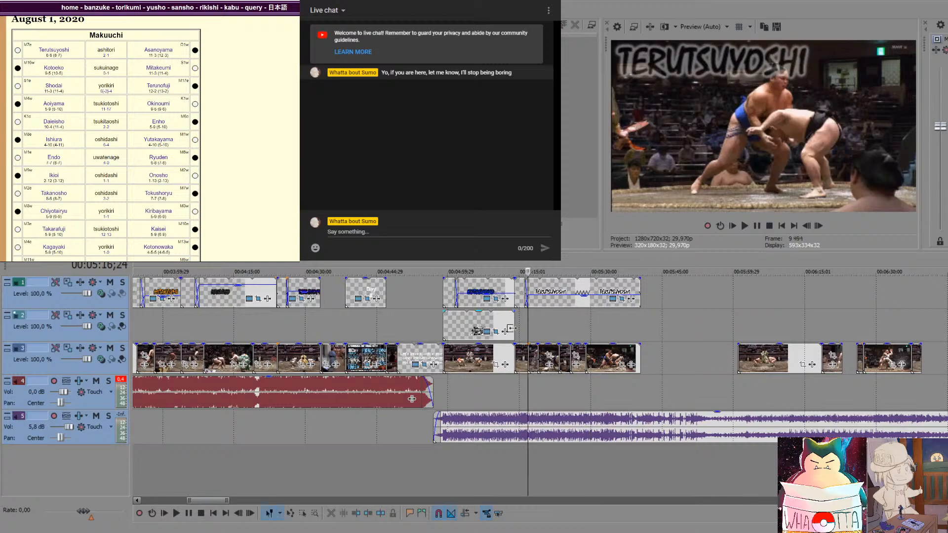
left_click(482, 322)
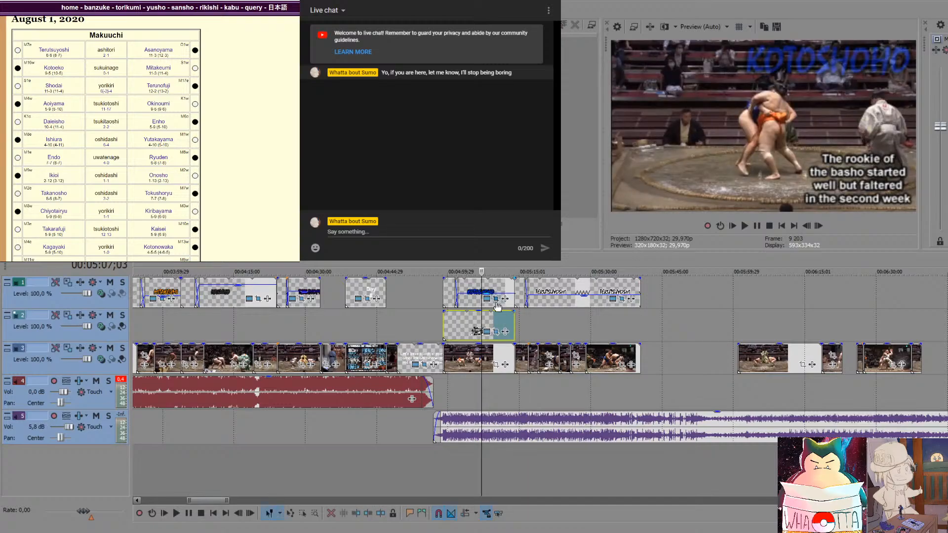
left_click(536, 321)
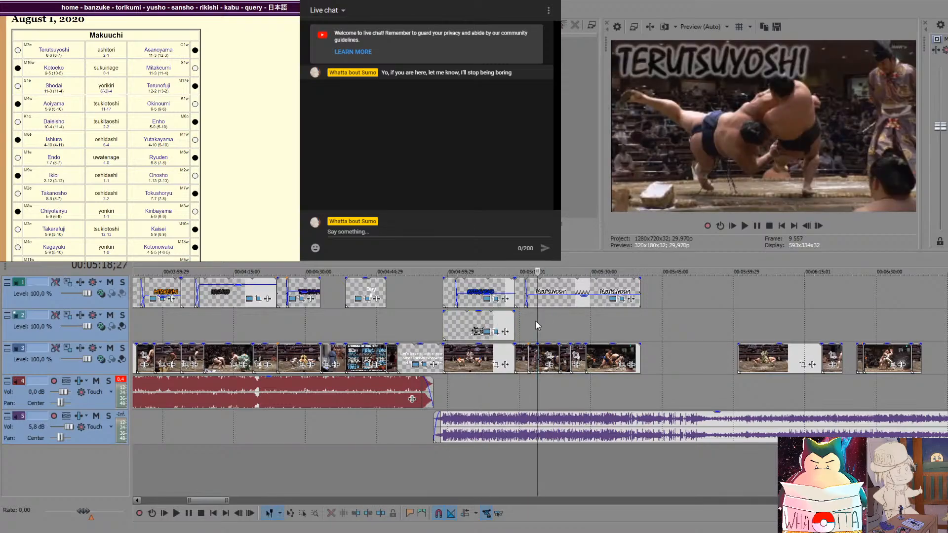
key("ctrl+v")
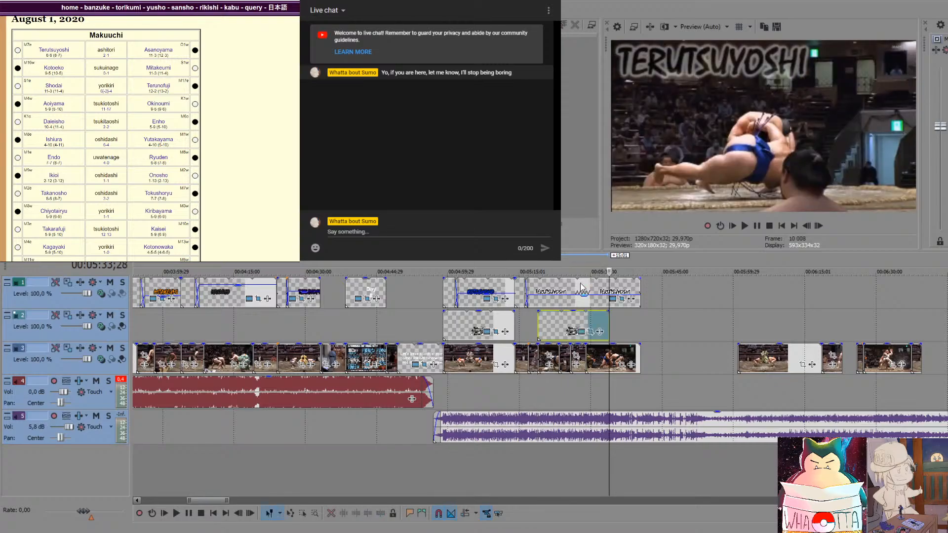
left_click_drag(567, 322, 641, 318)
left_click(669, 321)
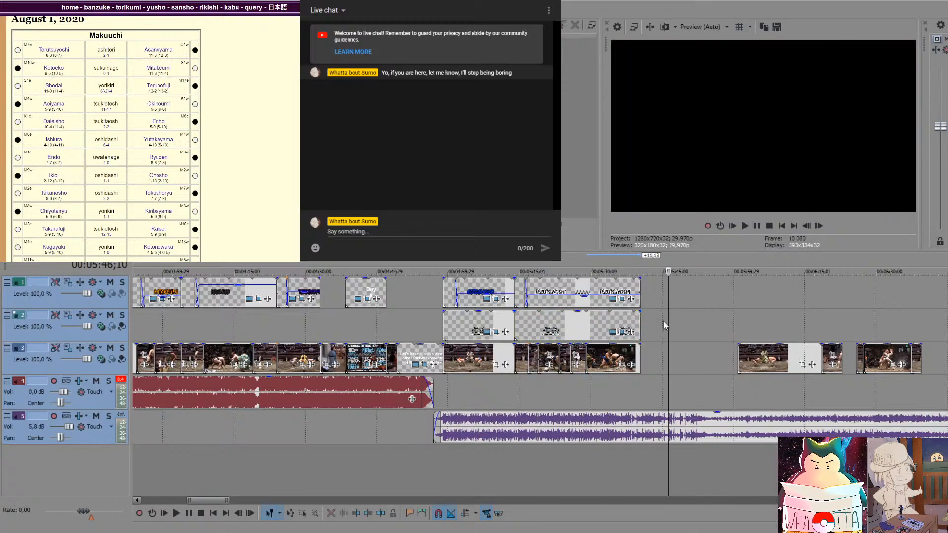
left_click(571, 324)
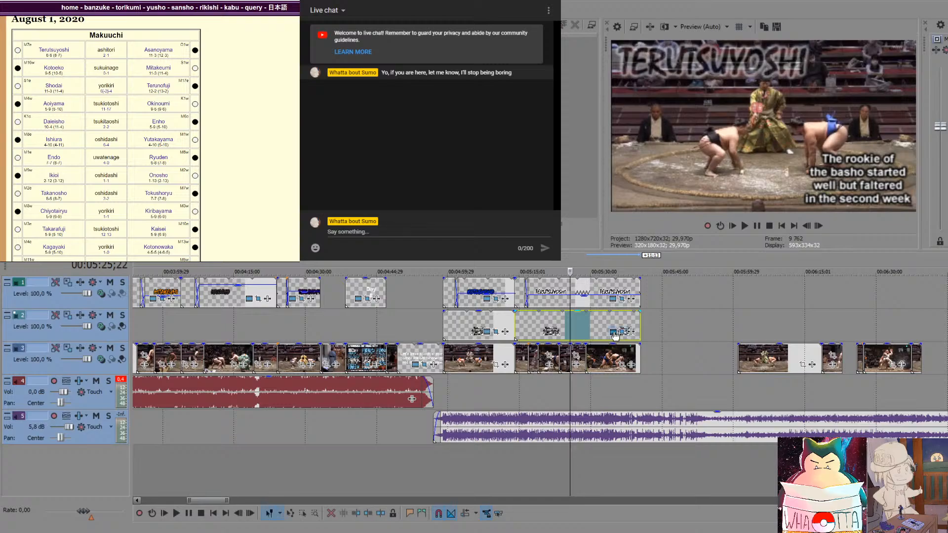
key("BackSpace")
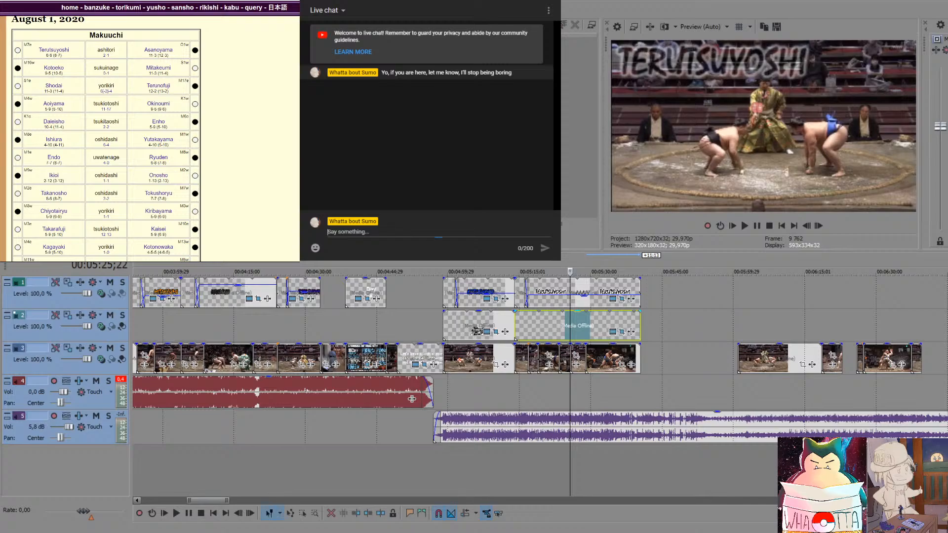
key("alt+Tab")
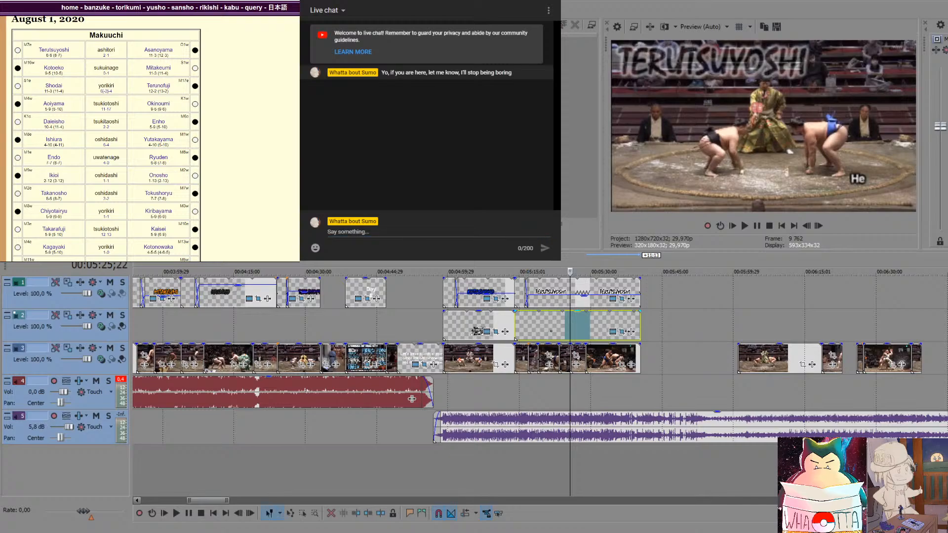
key("Return")
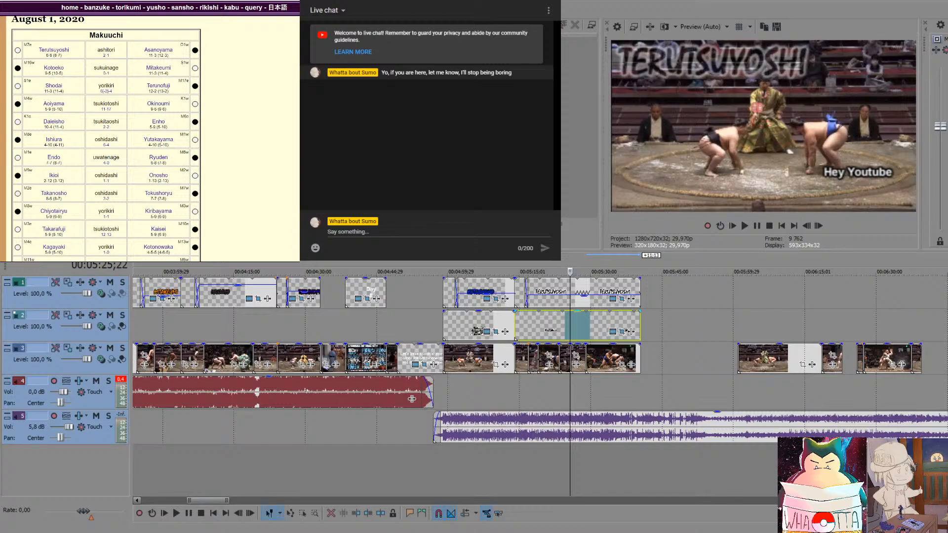
type("Please su")
type("bs")
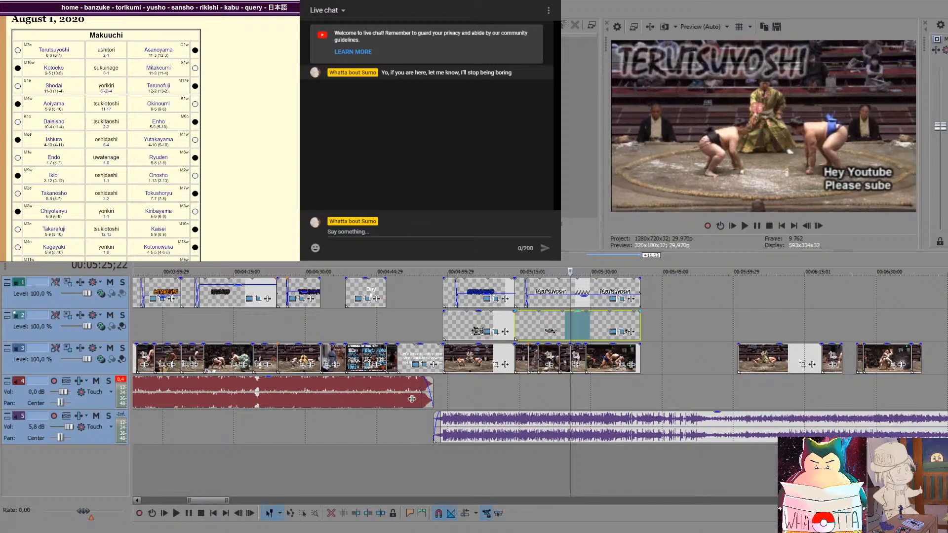
key("BackSpace")
key("BackSpace")
key("BackSpace")
key("BackSpace")
key("BackSpace")
key("BackSpace")
key("BackSpace")
key("BackSpace")
key("BackSpace")
key("BackSpace")
key("BackSpace")
key("BackSpace")
key("BackSpace")
key("BackSpace")
key("BackSpace")
key("BackSpace")
key("BackSpace")
key("BackSpace")
key("BackSpace")
key("BackSpace")
key("BackSpace")
key("BackSpace")
key("BackSpace")
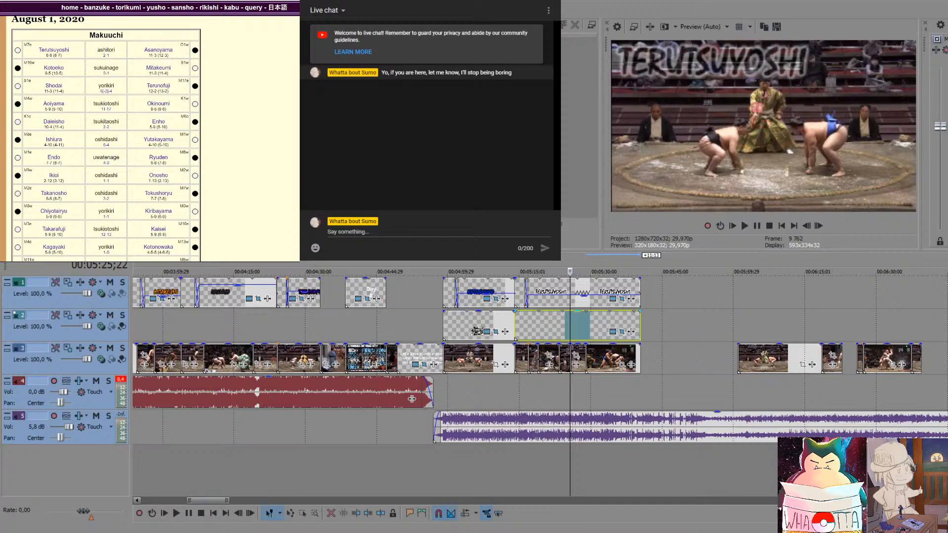
type("Terut")
type("suoyshi")
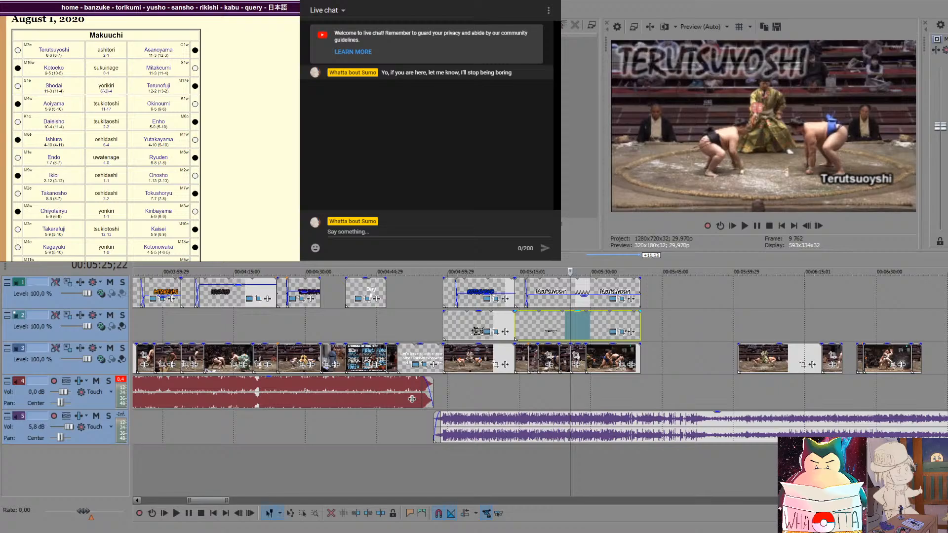
key("BackSpace")
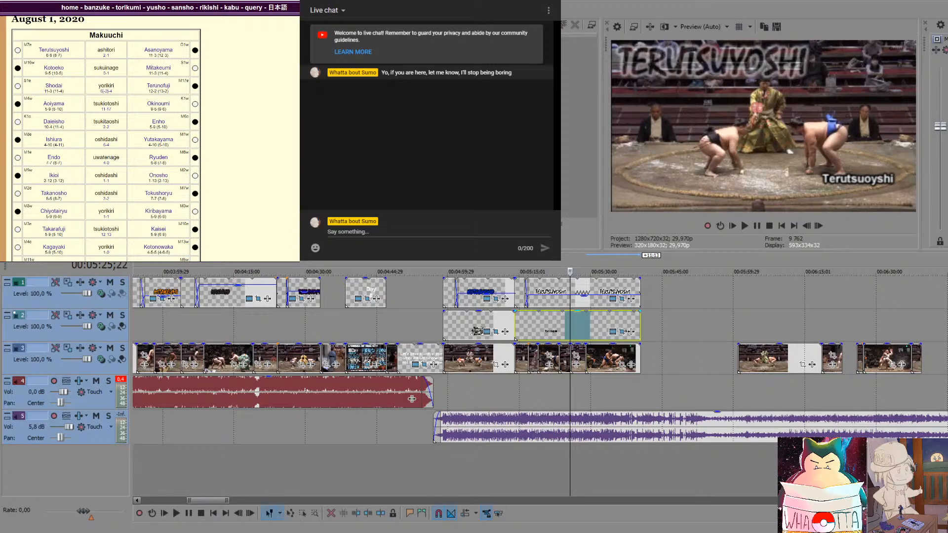
key("BackSpace")
key("BackSpace")
key("BackSpace")
key("BackSpace")
key("BackSpace")
key("BackSpace")
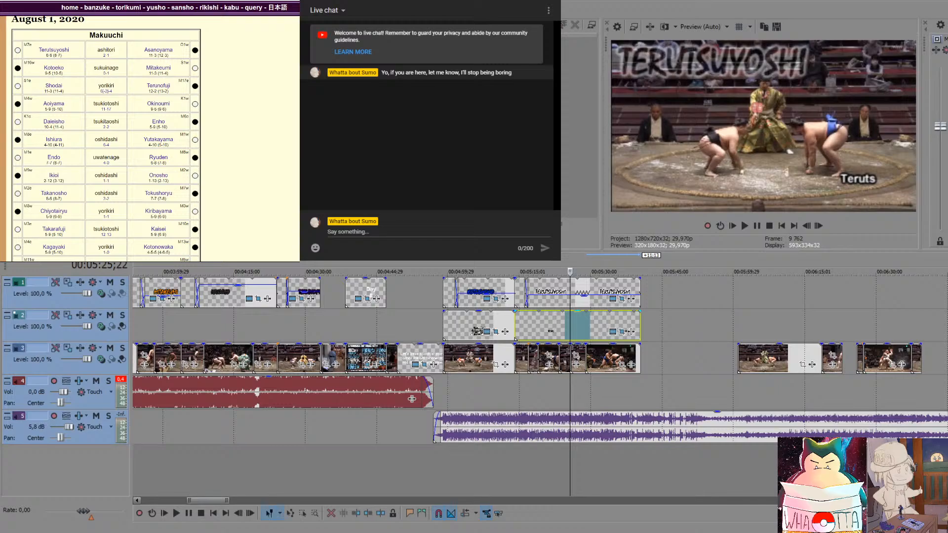
type("uyoshi")
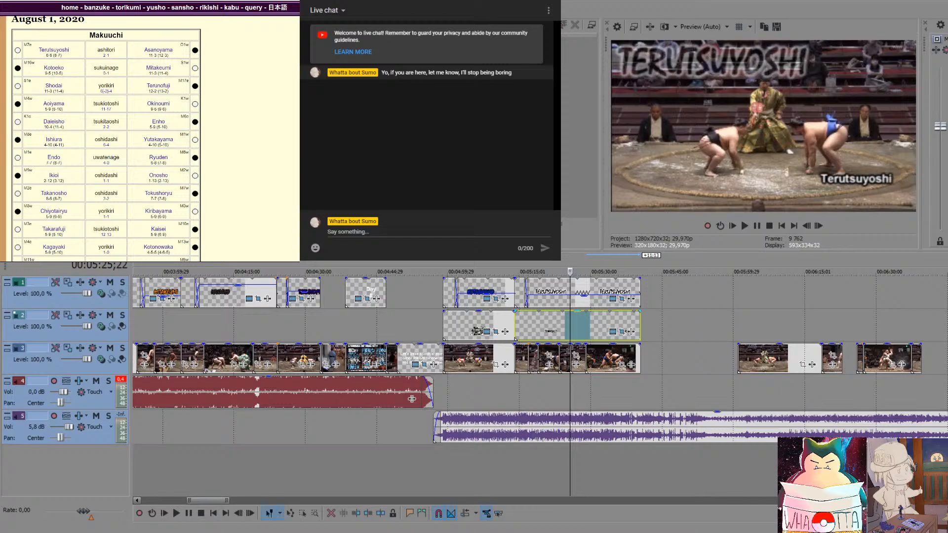
type(" goes")
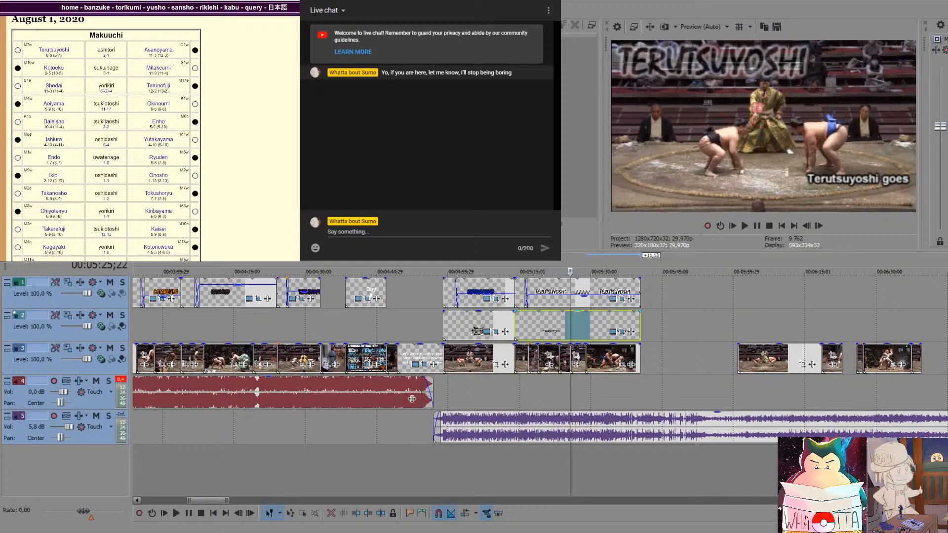
key("BackSpace")
key("BackSpace")
key("BackSpace")
key("BackSpace")
key("BackSpace")
key("BackSpace")
key("BackSpace")
key("BackSpace")
key("BackSpace")
key("BackSpace")
key("BackSpace")
key("BackSpace")
key("BackSpace")
key("BackSpace")
key("BackSpace")
key("BackSpace")
key("BackSpace")
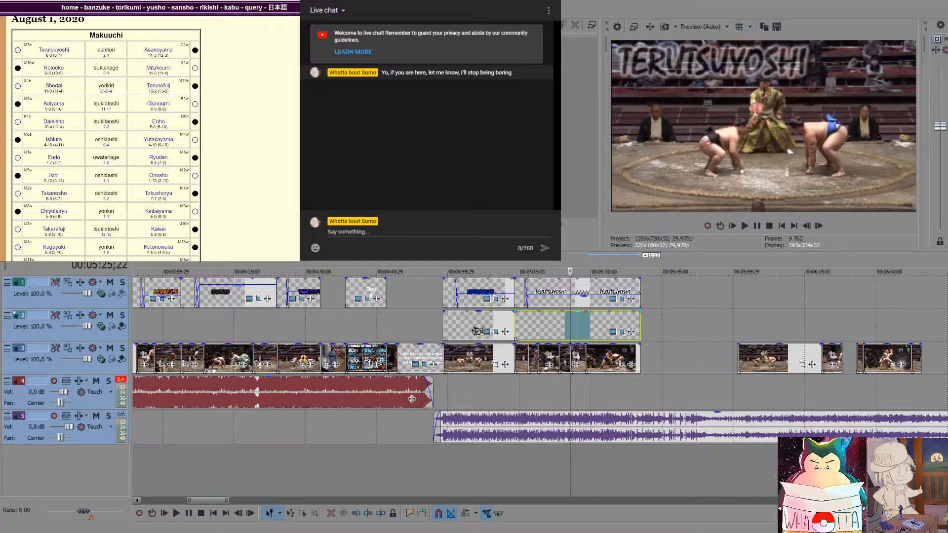
Start Terutsuyoshi's caption with "The young stablemate of Terunofuji", breaking the line before "of"
type("The young")
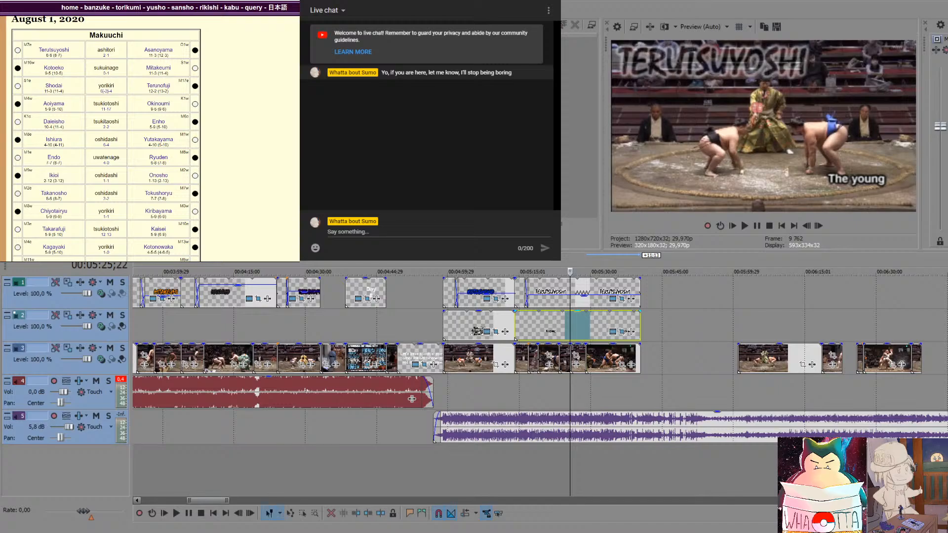
type(" stablemate")
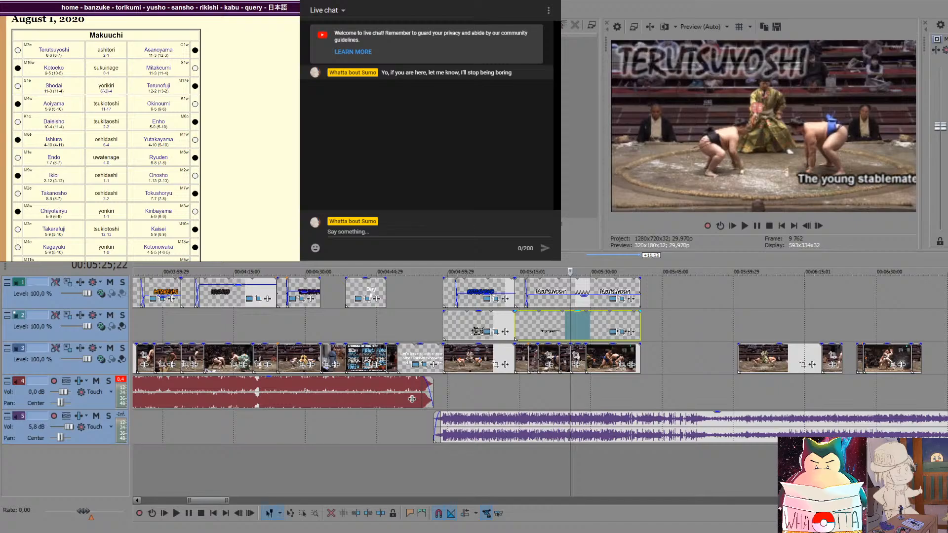
key("Return")
type("of")
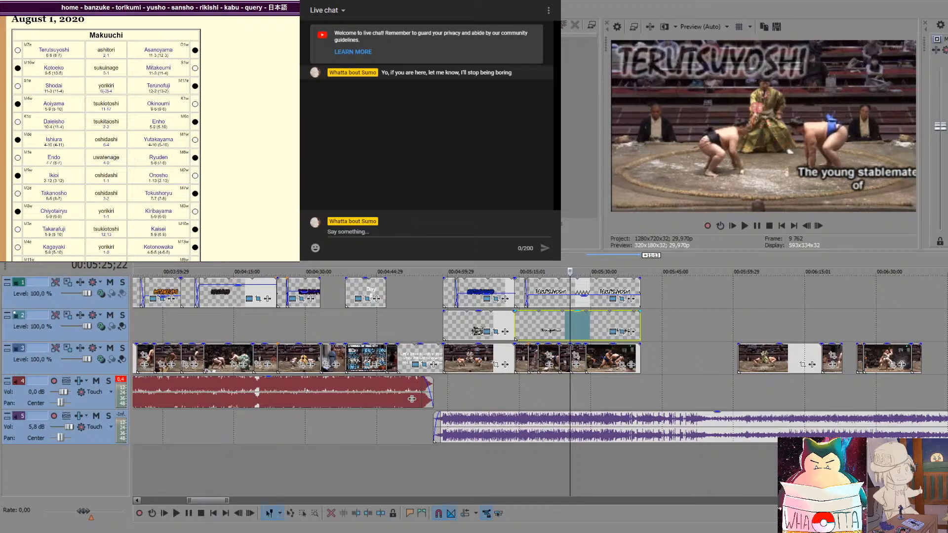
type(" Terunofui")
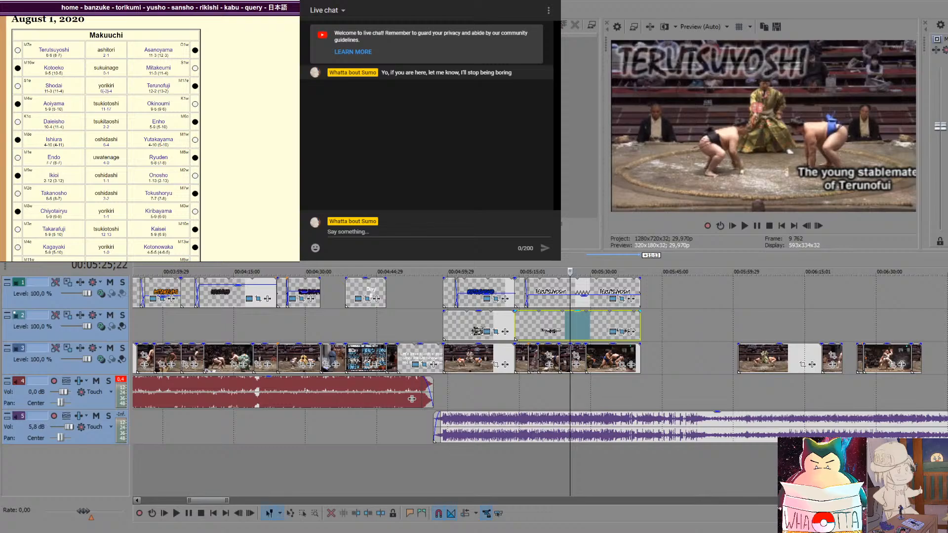
key("BackSpace")
type("ji")
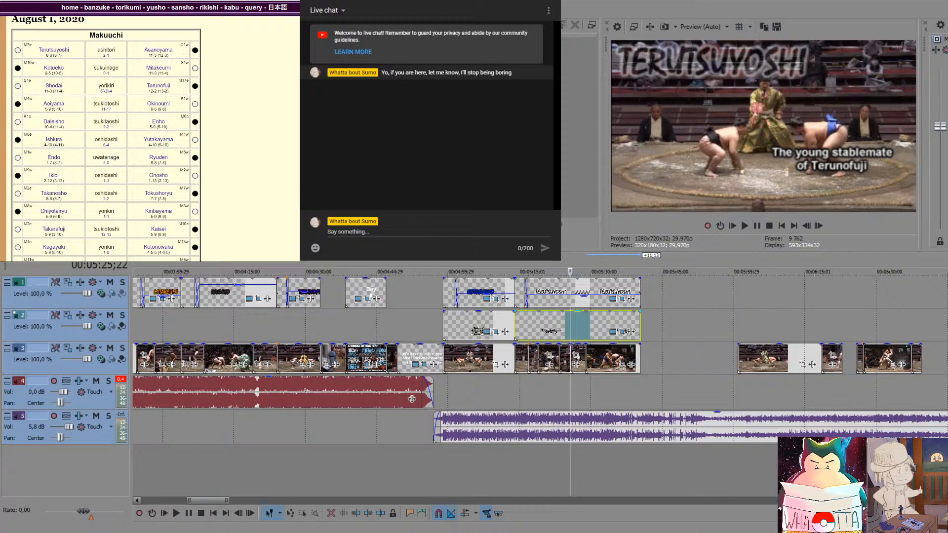
type("coinflip")
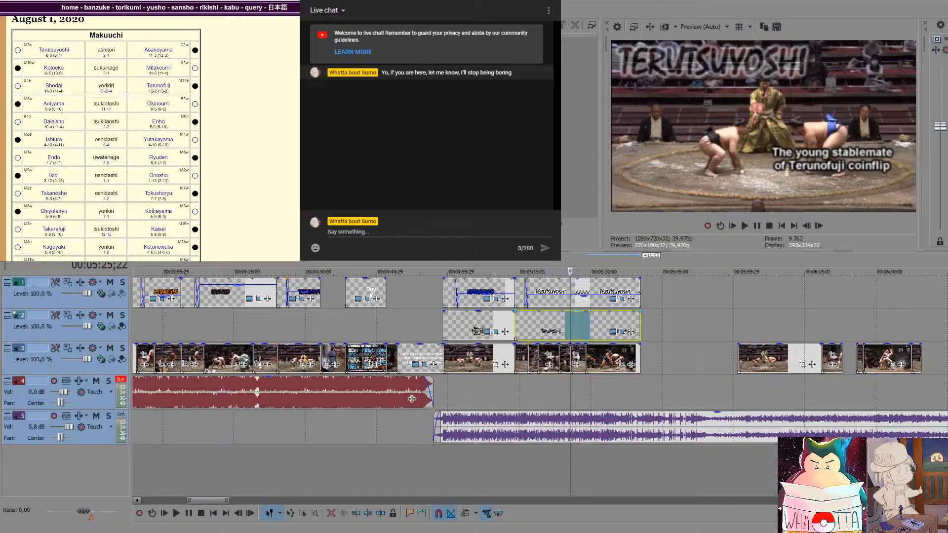
key("BackSpace")
key("BackSpace")
key("BackSpace")
key("BackSpace")
key("BackSpace")
key("BackSpace")
key("BackSpace")
key("BackSpace")
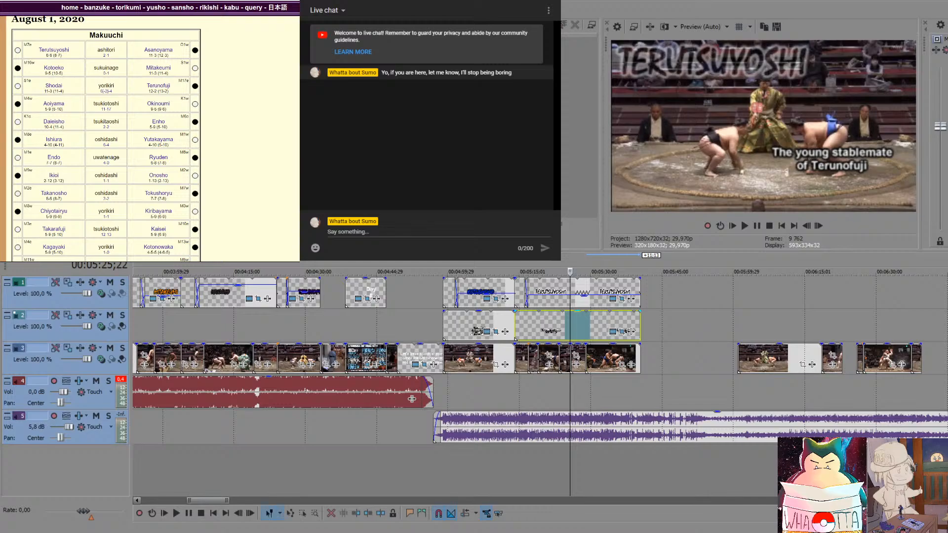
Complete Terutsuyoshi's caption with "goes about 50/50 but has some great highlight along the way" across three lines and play back his footage
type("goes")
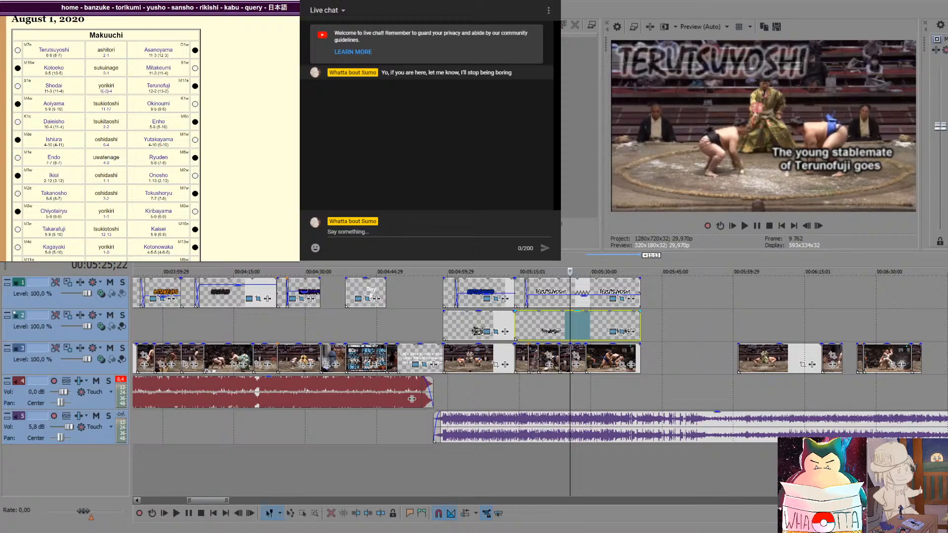
key("BackSpace")
key("Return")
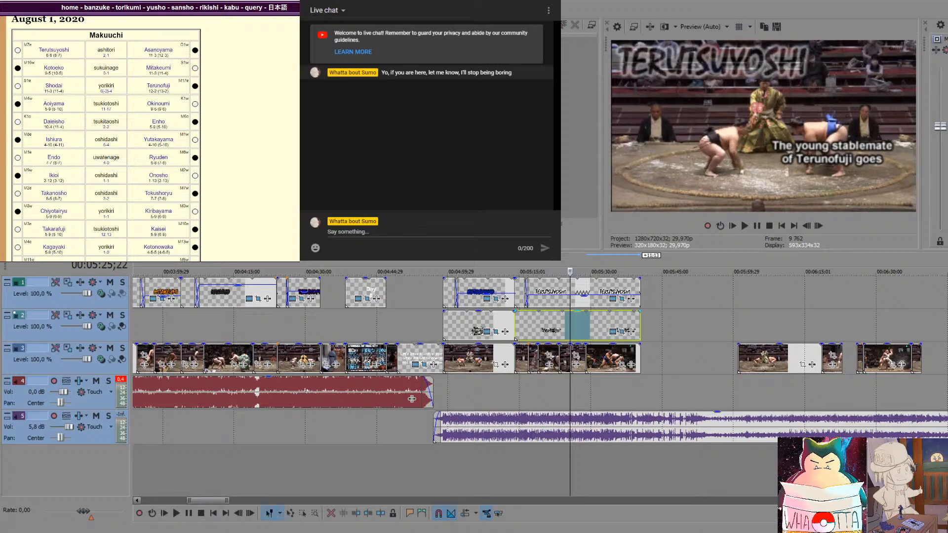
type("about 50/50")
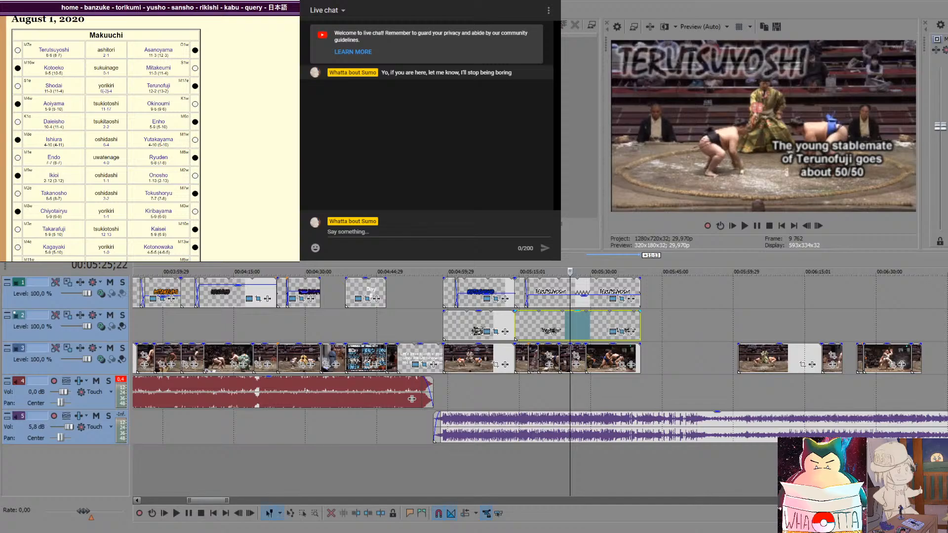
type(" but has some")
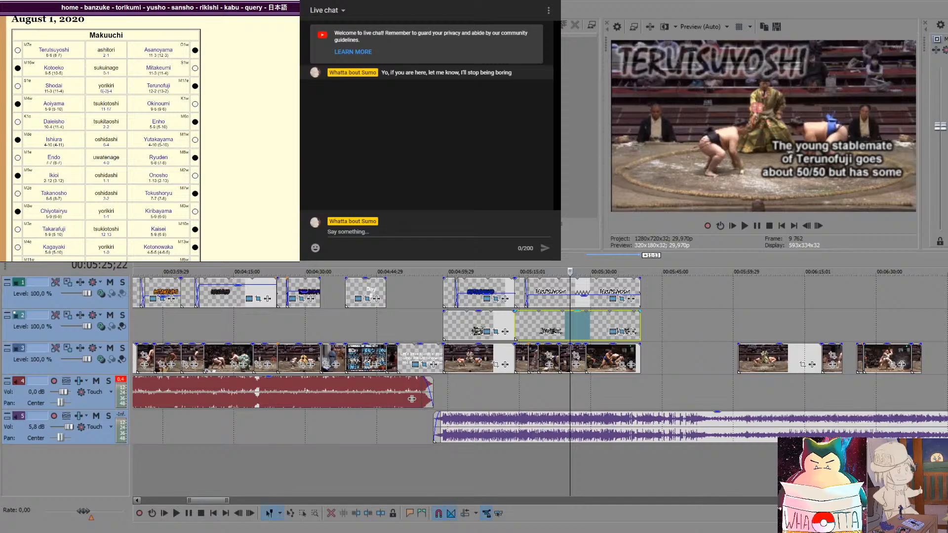
key("Return")
type("great")
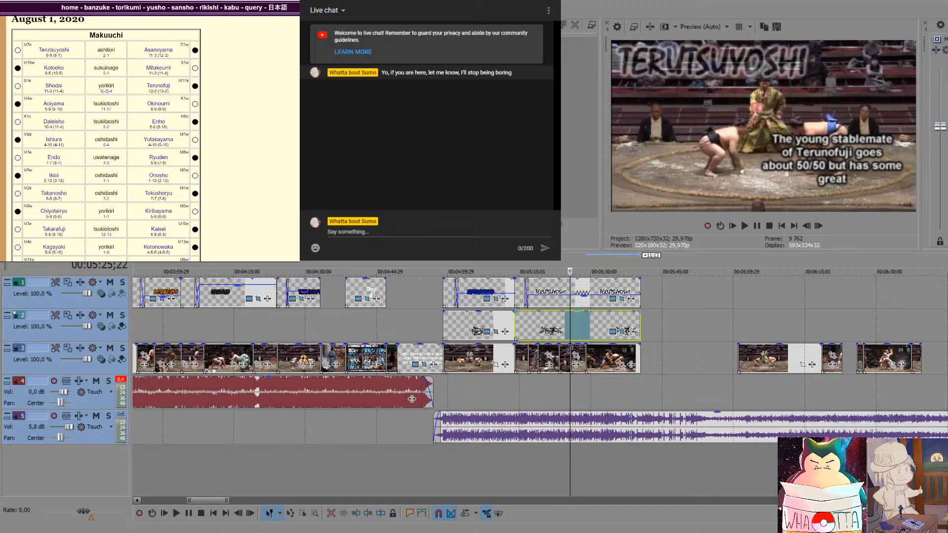
type(" highlight")
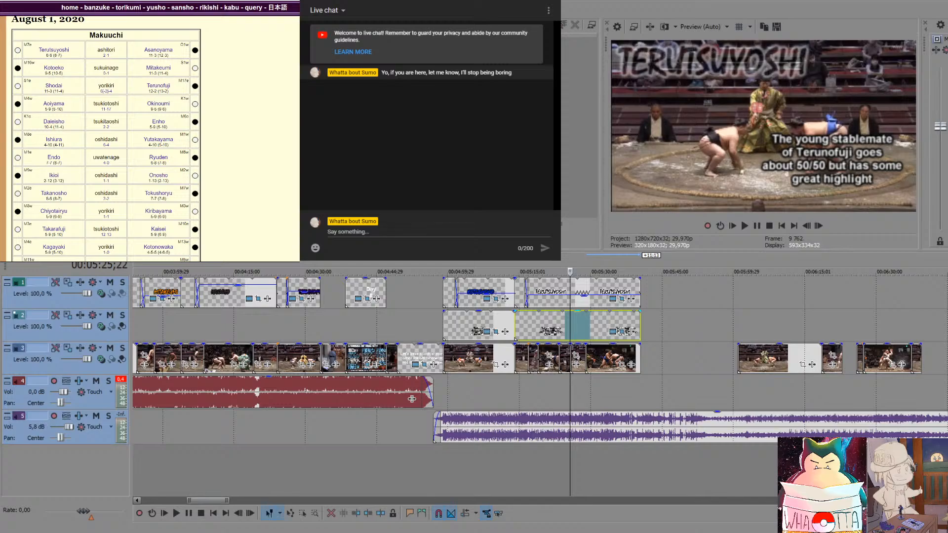
type(" along the way")
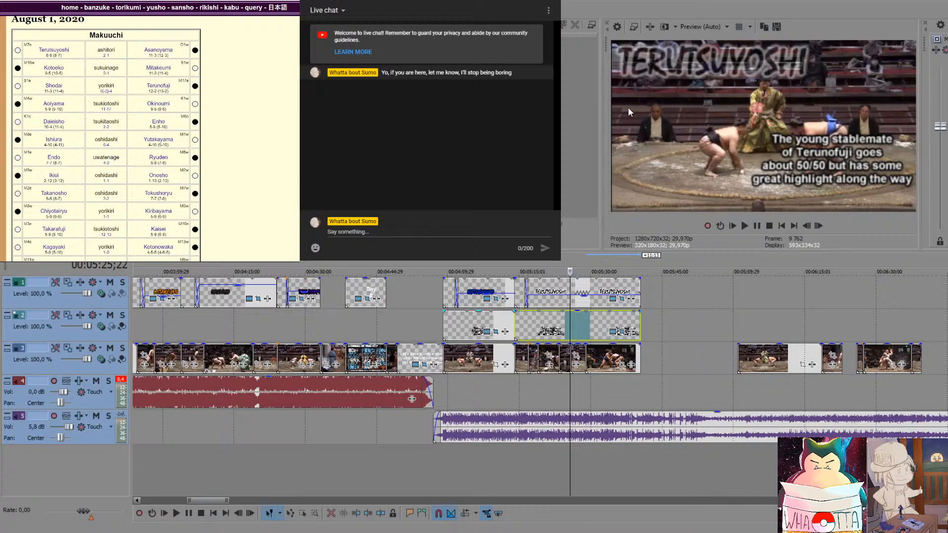
left_click(514, 392)
key("space")
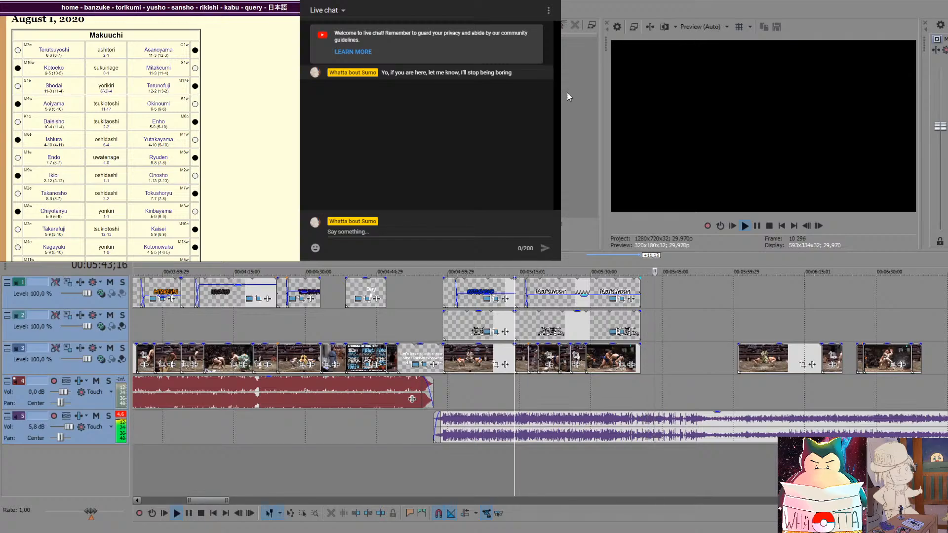
key("space")
Try ending the second song with Terutsuyoshi's footage by splitting it there, moving the remainder away and auditioning the ending
scroll(762, 313, "down", 5)
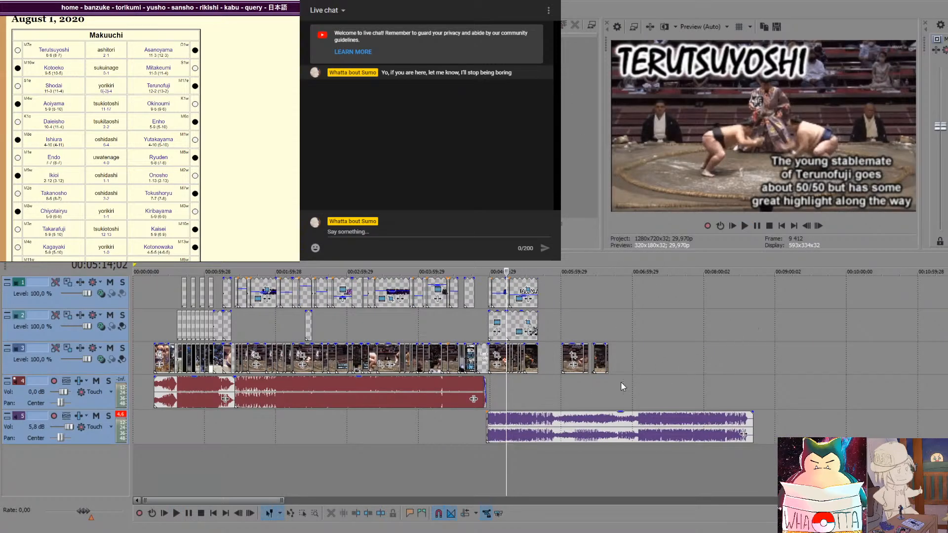
left_click(536, 393)
scroll(543, 389, "up", 3)
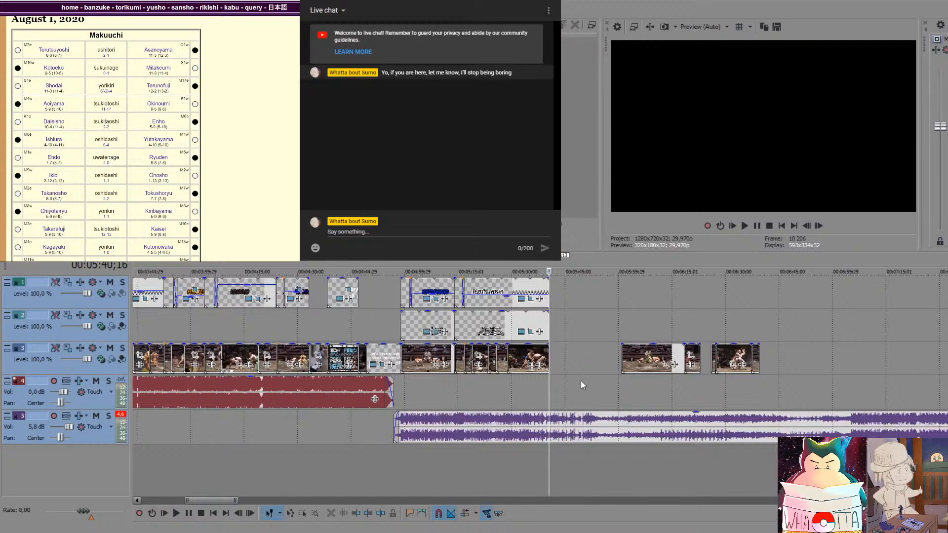
key("s")
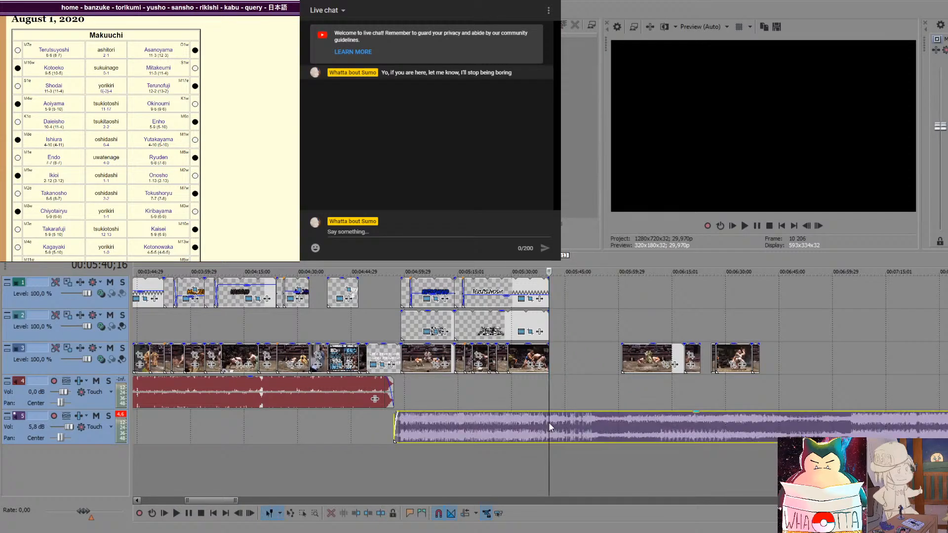
left_click_drag(622, 429, 775, 430)
left_click(513, 396)
key("space")
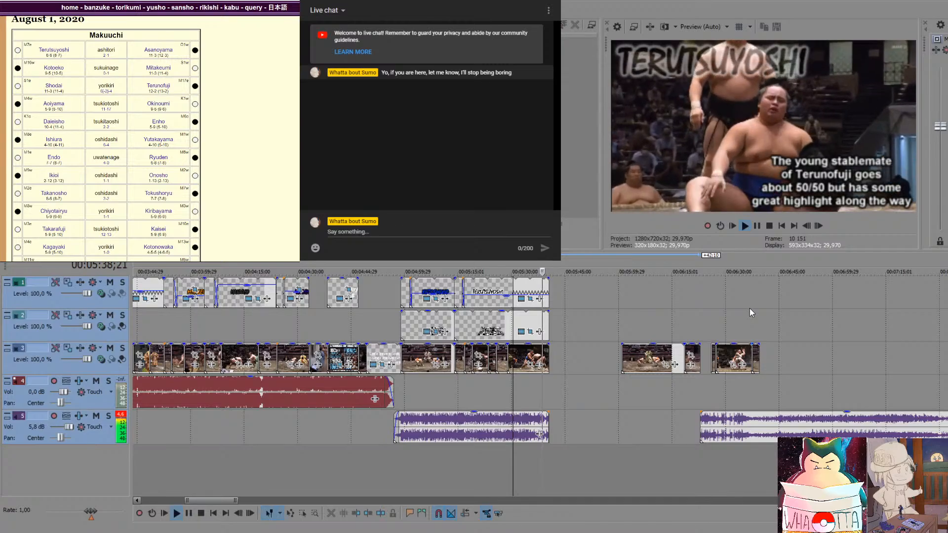
key("space")
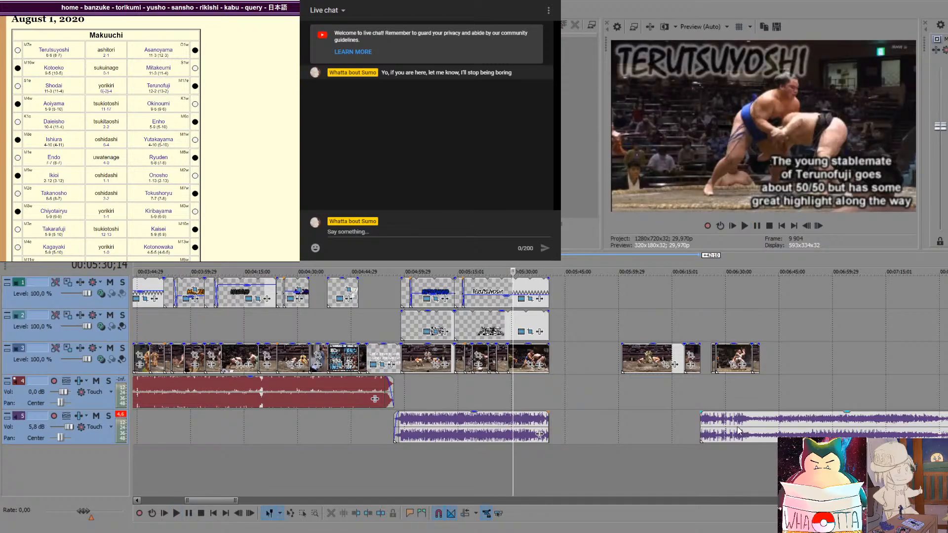
left_click_drag(737, 427, 585, 426)
Close the gap after Terutsuyoshi's footage by moving the next bout's clips directly behind it, and play them back
left_click(573, 365)
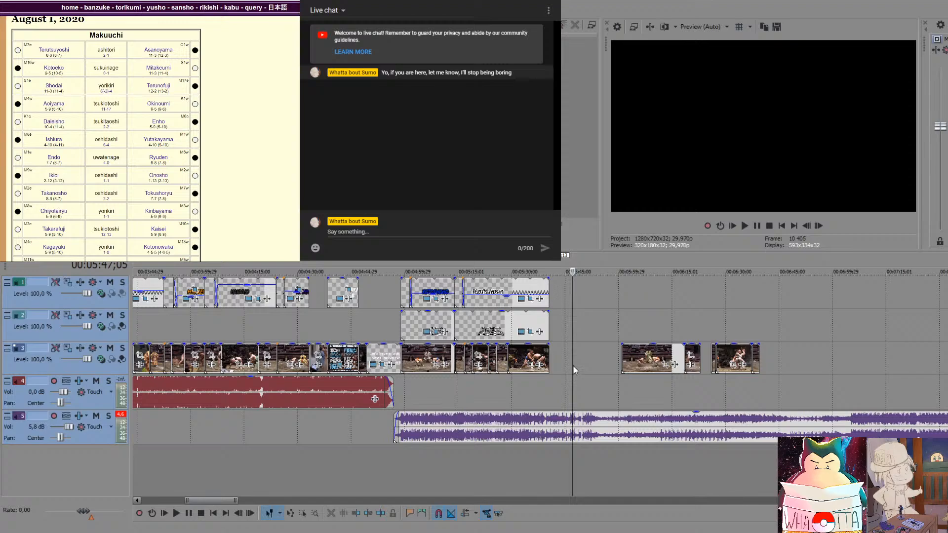
left_click(544, 382)
left_click_drag(649, 370, 573, 371)
left_click(550, 391)
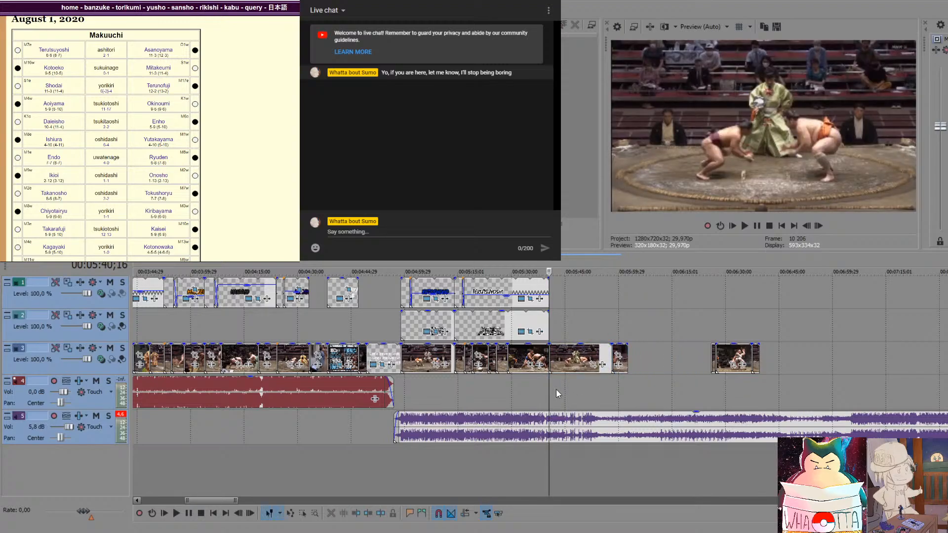
key("space")
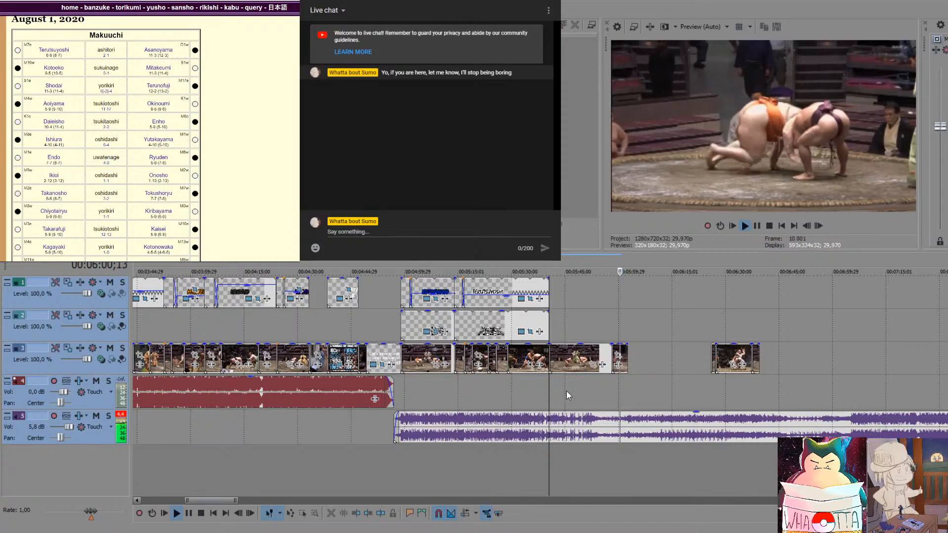
key("space")
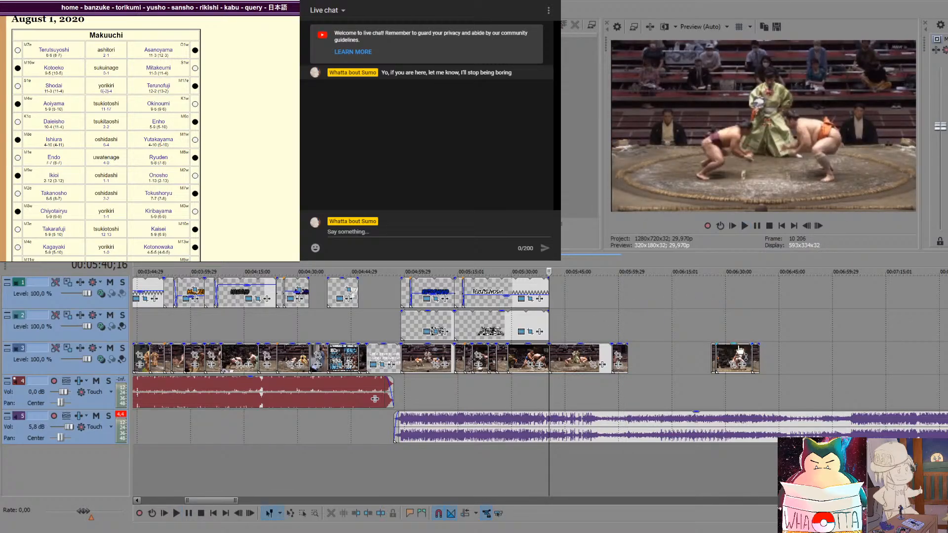
Move the last remaining bout's footage directly behind the preceding clips and play it back
left_click_drag(731, 357, 652, 356)
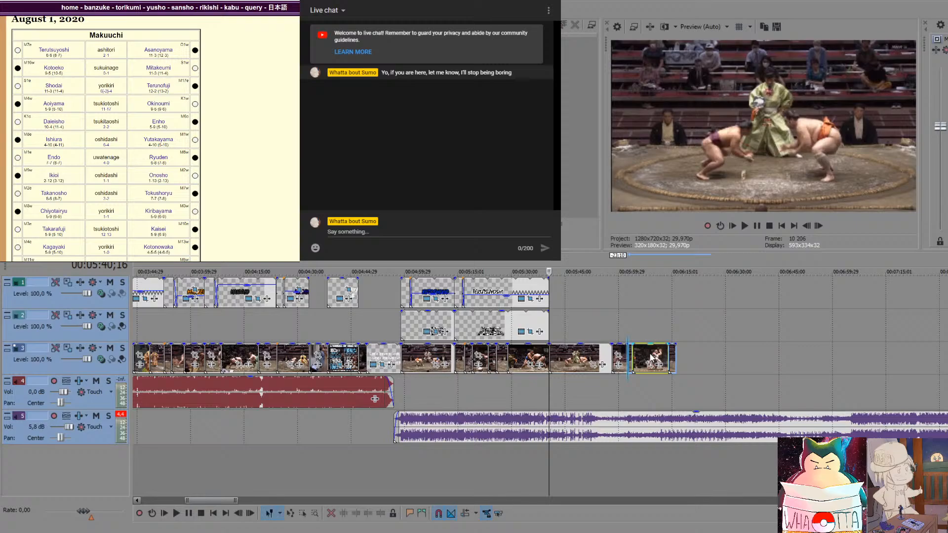
left_click(628, 390)
key("space")
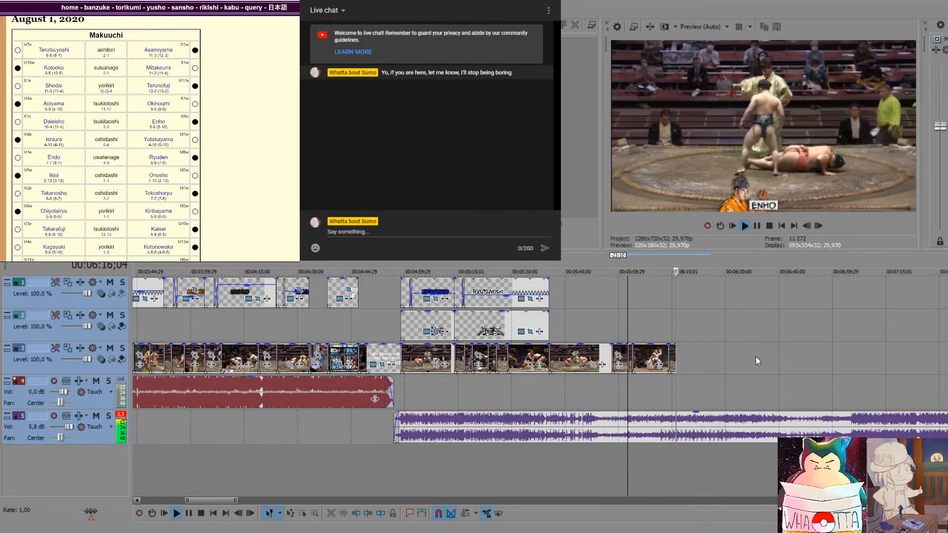
key("space")
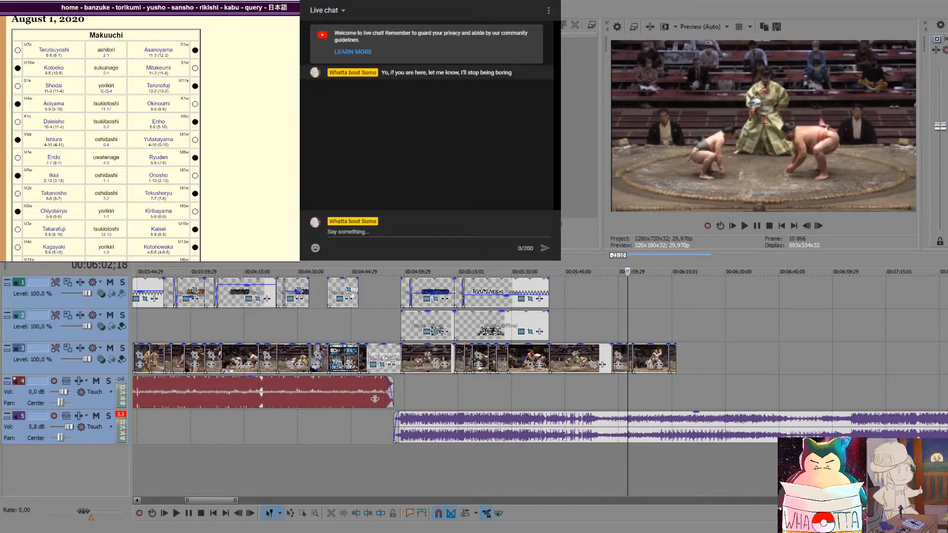
Review the whole highlight video by playing it back from the beginning of the timeline
left_click(349, 232)
left_click(482, 272)
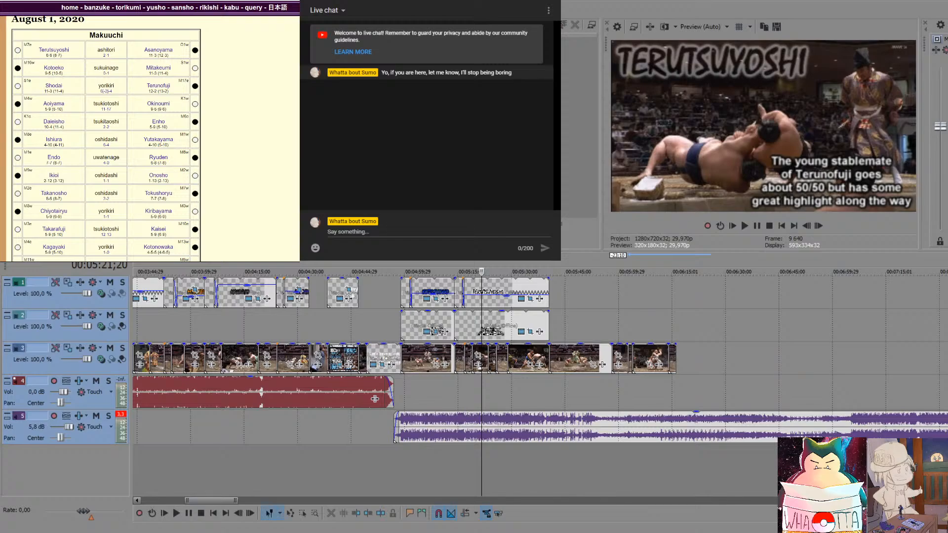
left_click(553, 392)
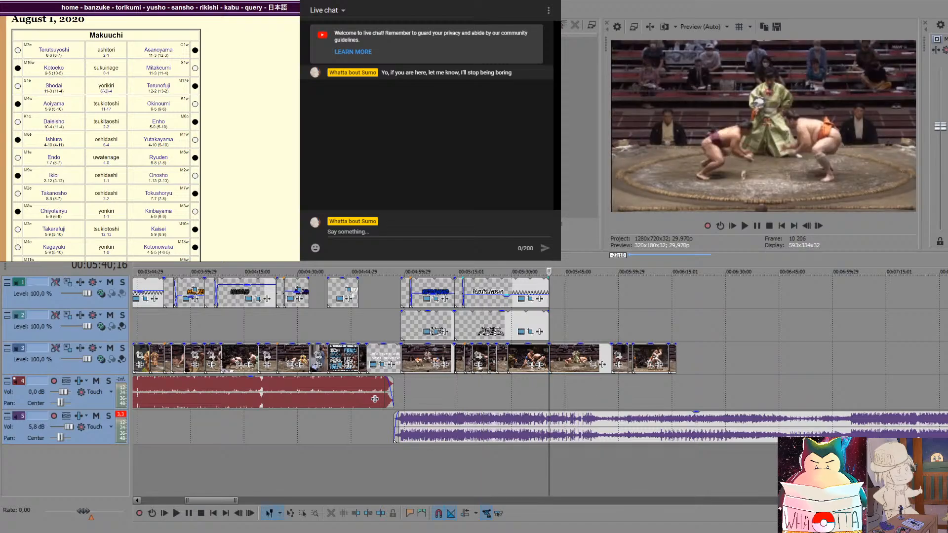
scroll(146, 324, "down", 5)
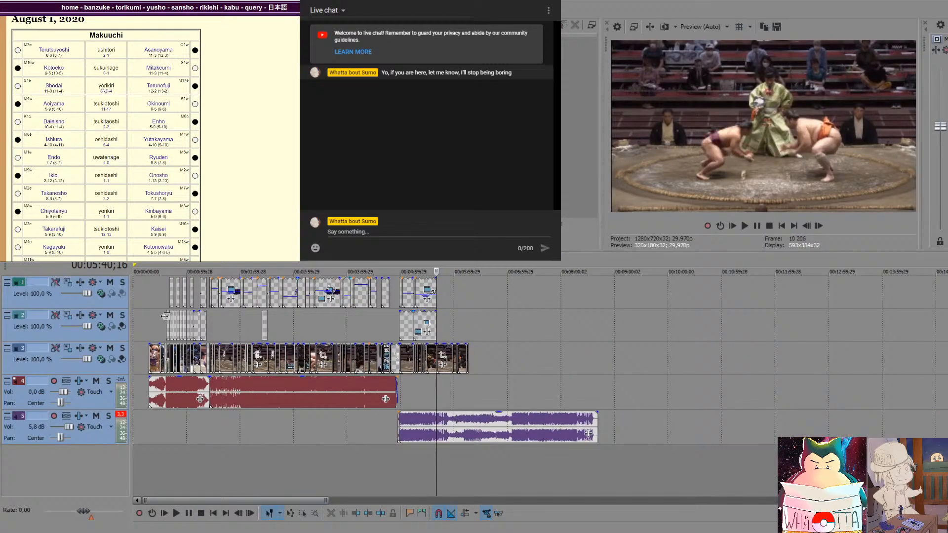
left_click(149, 324)
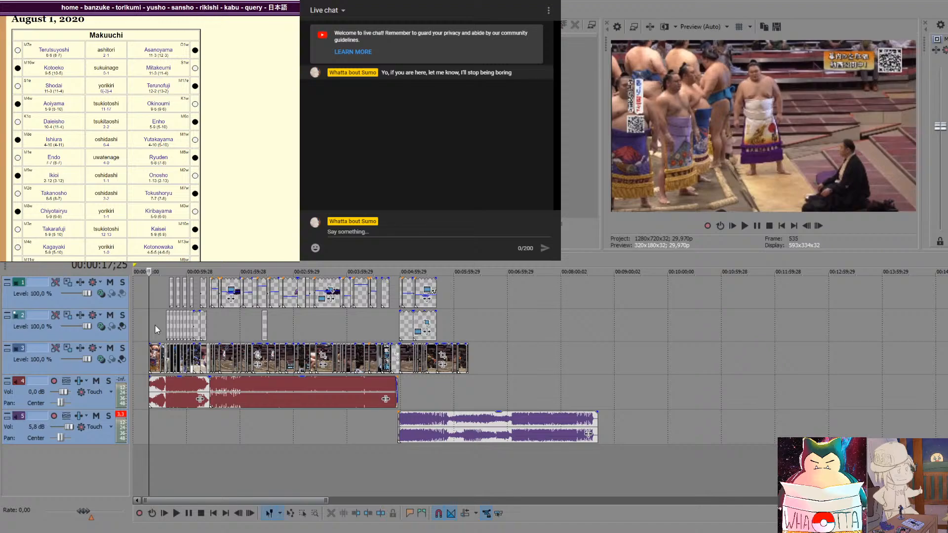
left_click(424, 231)
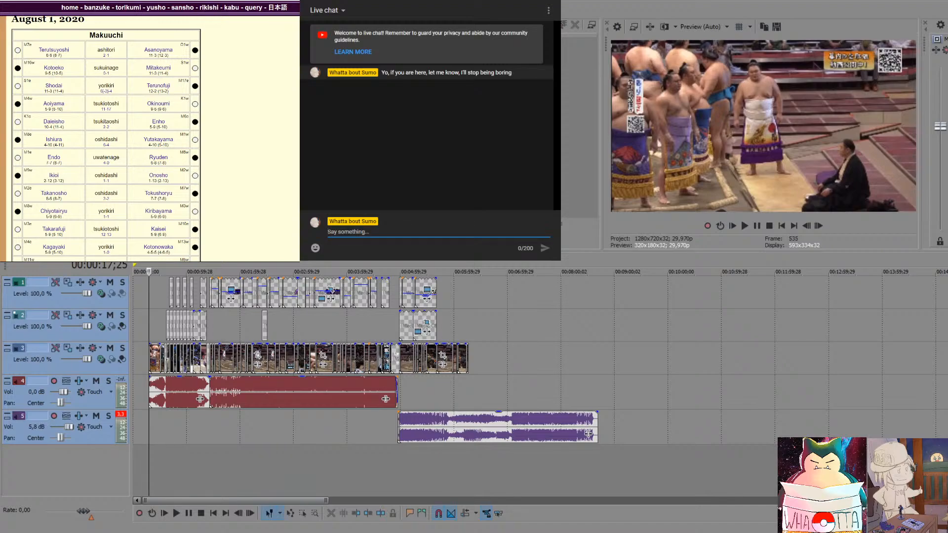
left_click(149, 327)
key("space")
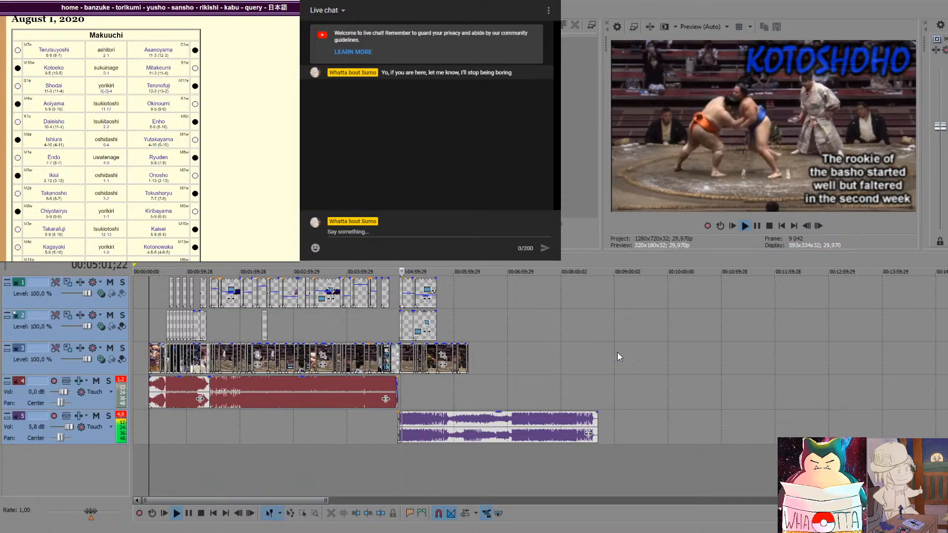
Audition the second song's closing part, split the song at 00:06:57;01 and delete everything after the cut
left_click(510, 405)
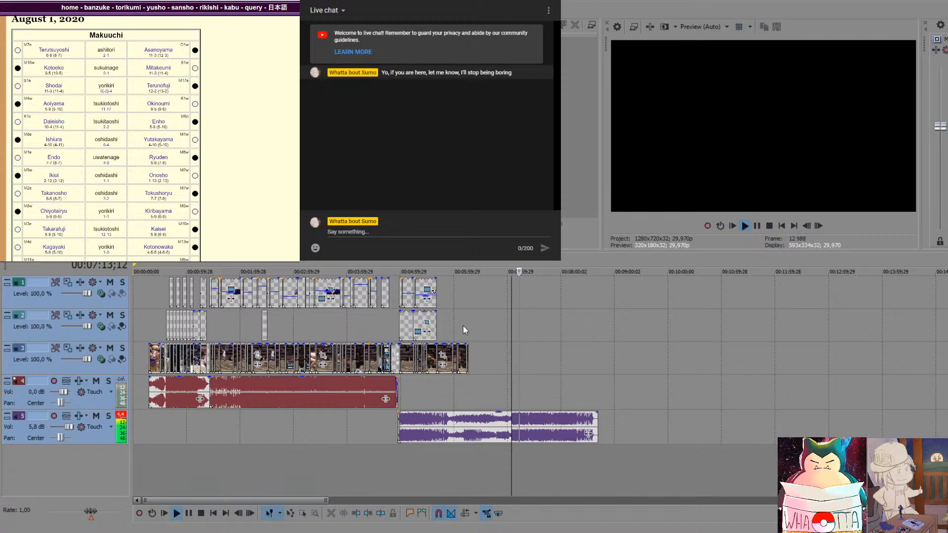
left_click(497, 368)
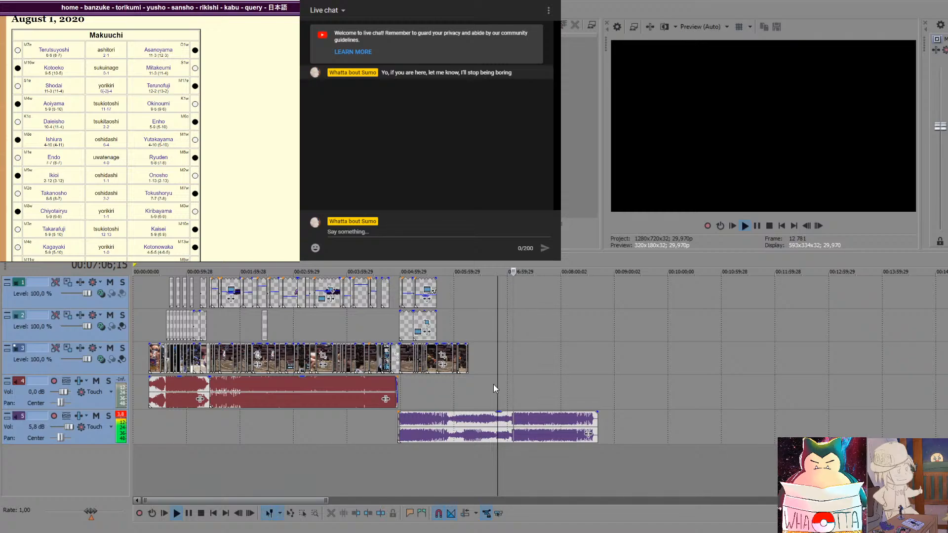
key("space")
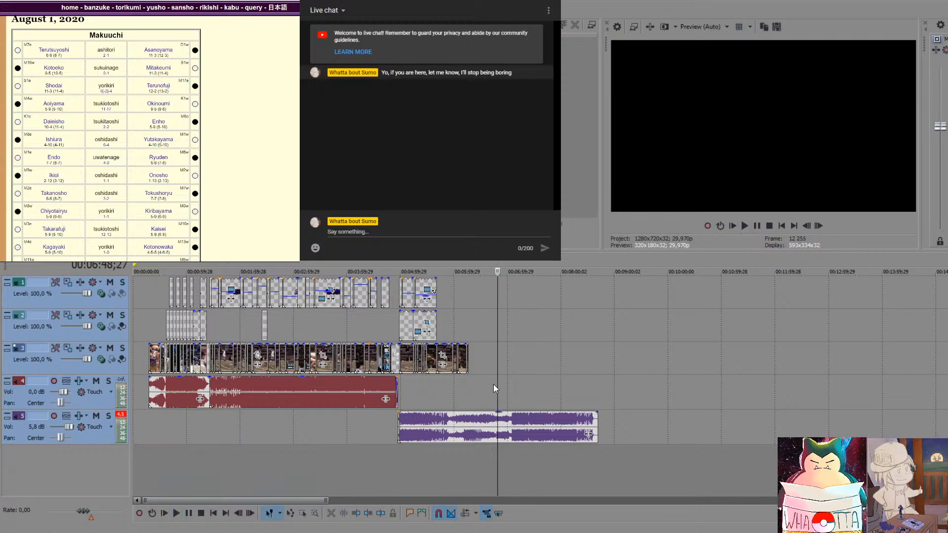
left_click(511, 382)
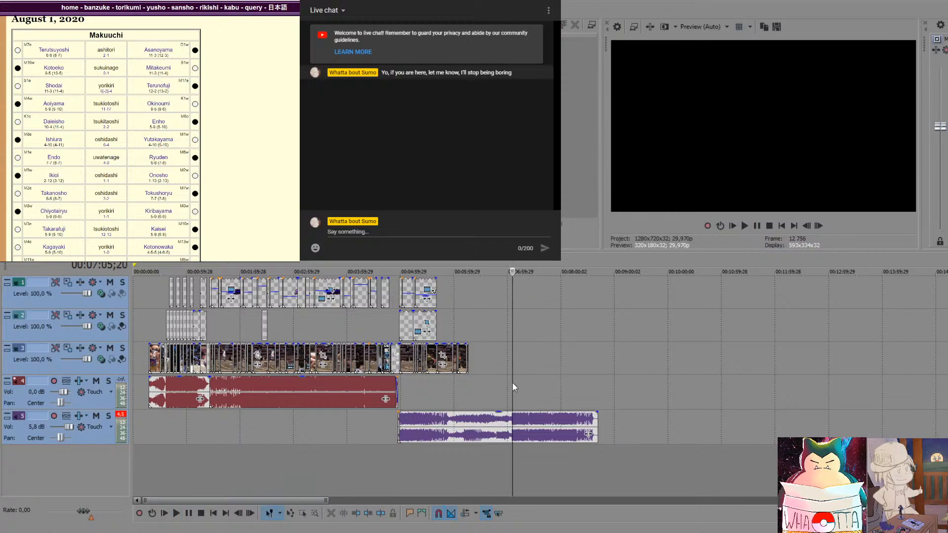
scroll(512, 383, "up", 5)
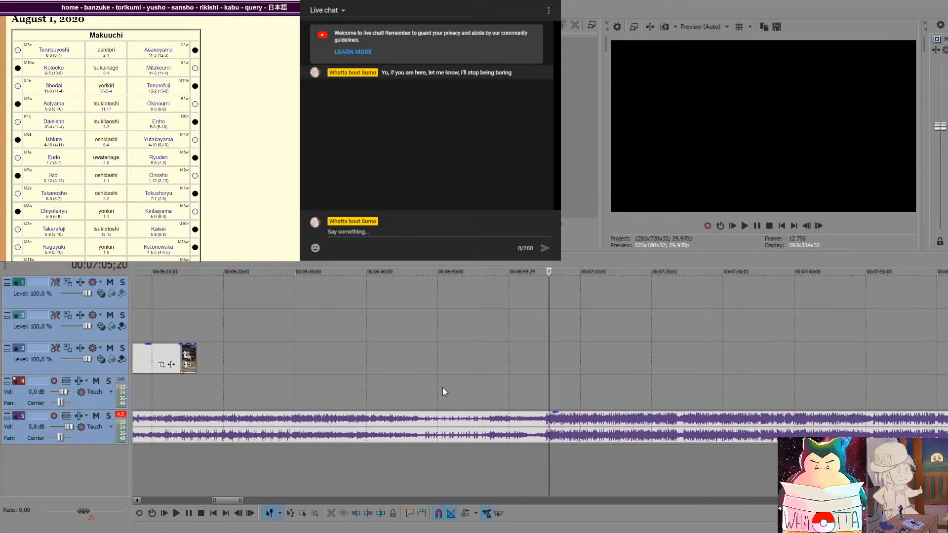
left_click(426, 391)
key("space")
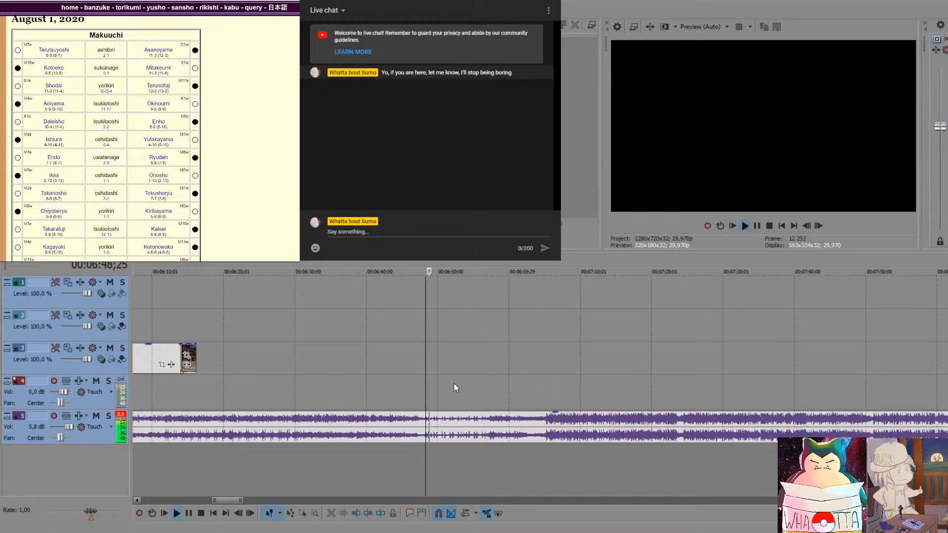
left_click(482, 395)
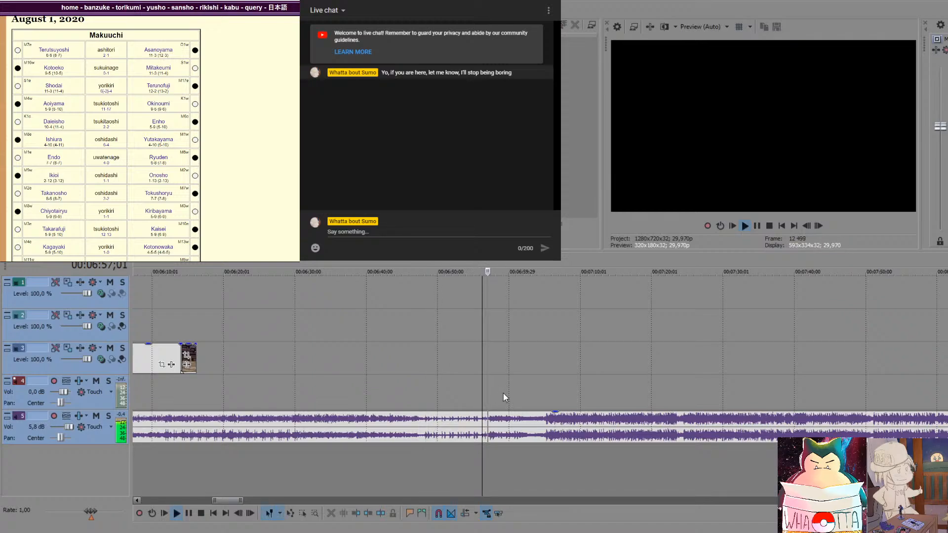
key("space")
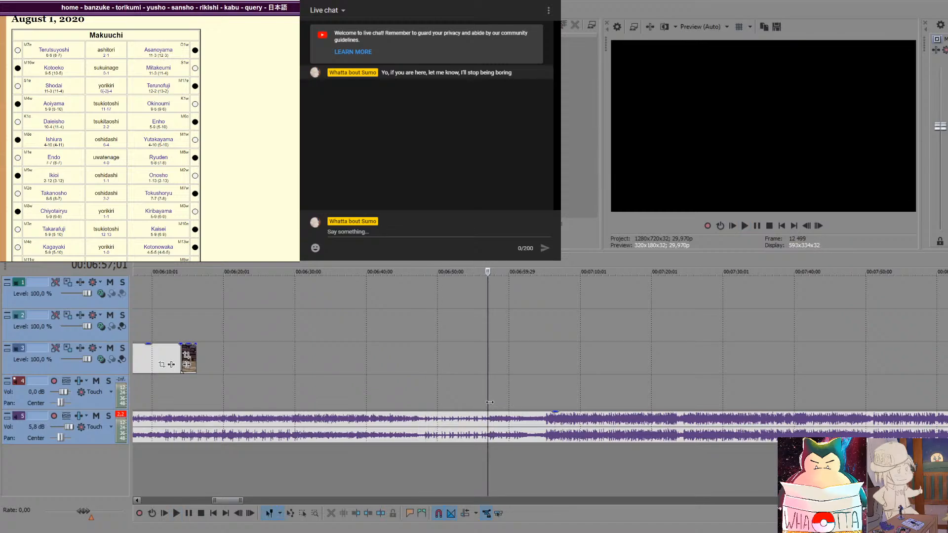
key("s")
left_click(579, 430)
key("Delete")
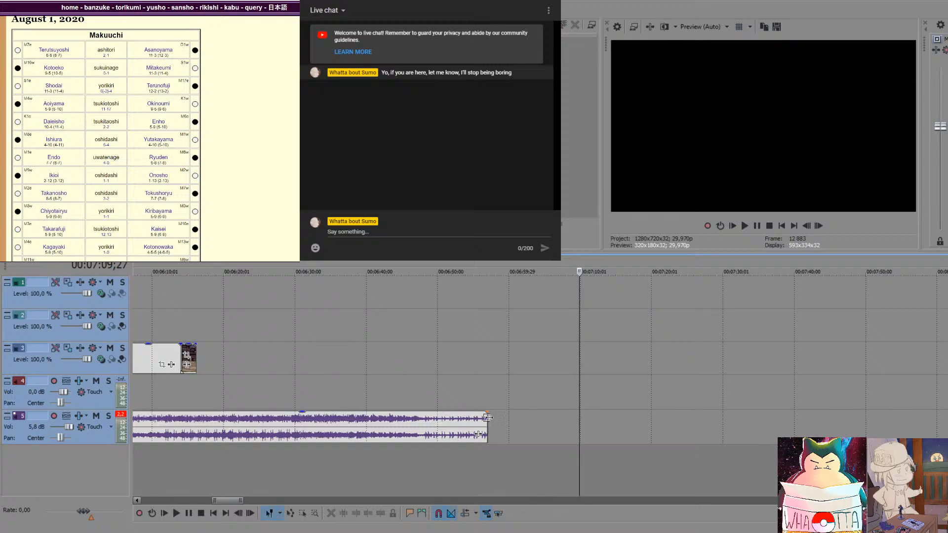
Add a fade-out to the end of the second song and audition the song's closing part
left_click_drag(488, 414, 446, 415)
left_click(348, 370)
key("space")
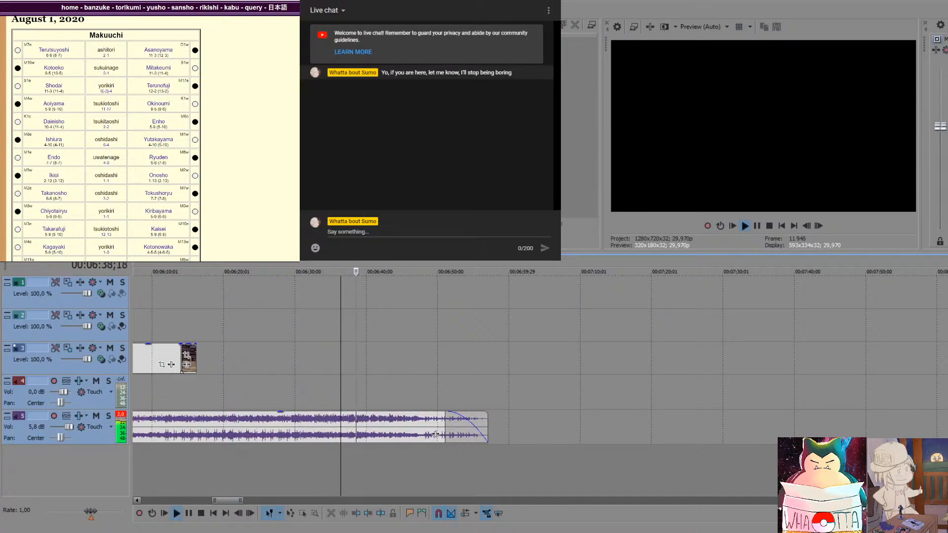
scroll(464, 335, "down", 3)
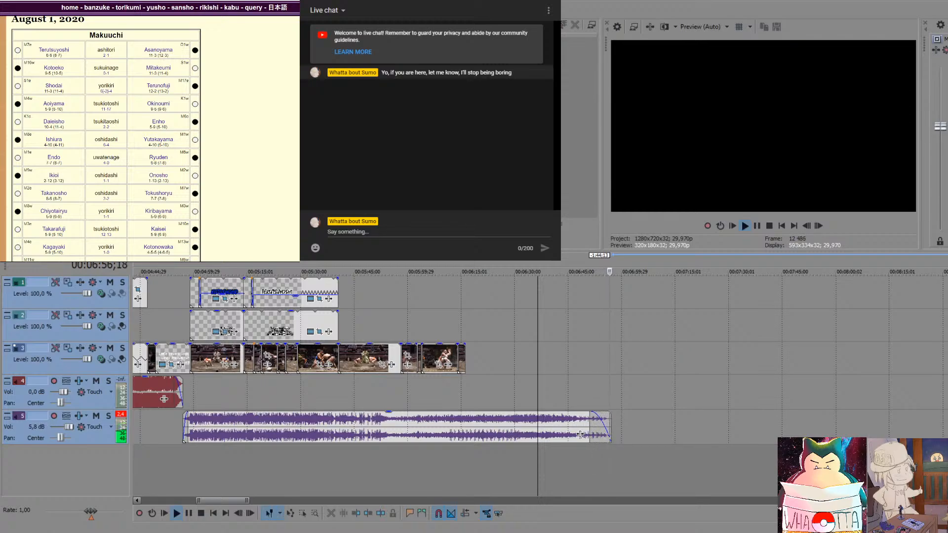
key("space")
scroll(538, 385, "down", 2)
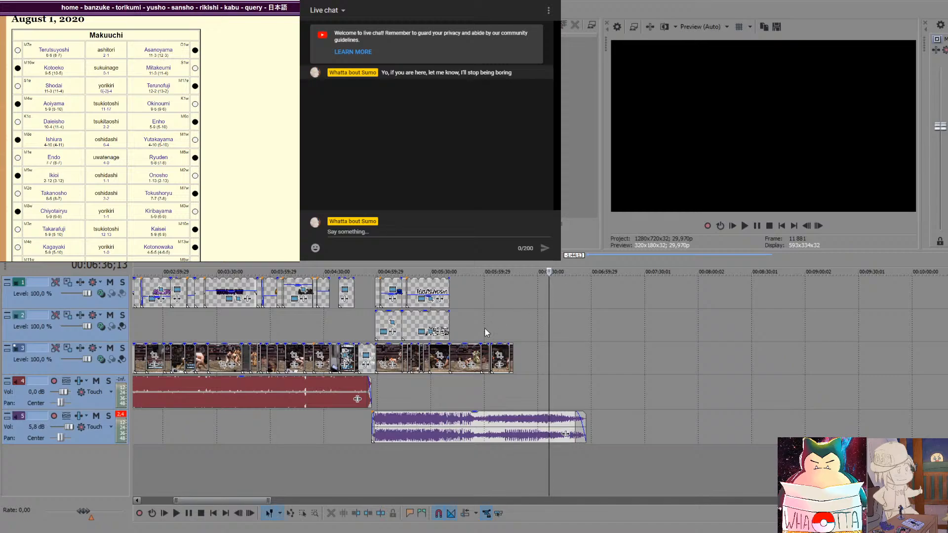
Copy Terutsuyoshi's name title onto the footage that follows his and extend the copy across the next rikishi's clips
left_click(467, 326)
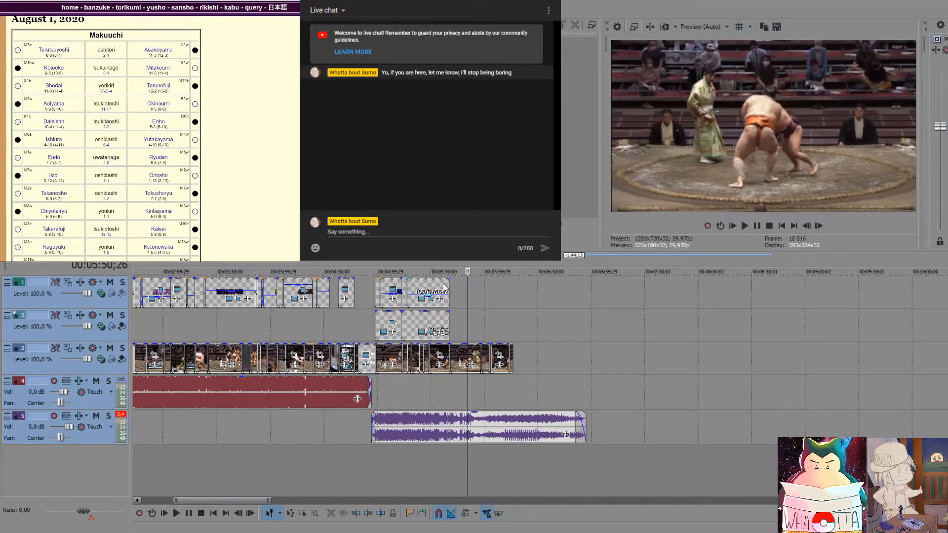
left_click(443, 289)
scroll(415, 291, "up", 3)
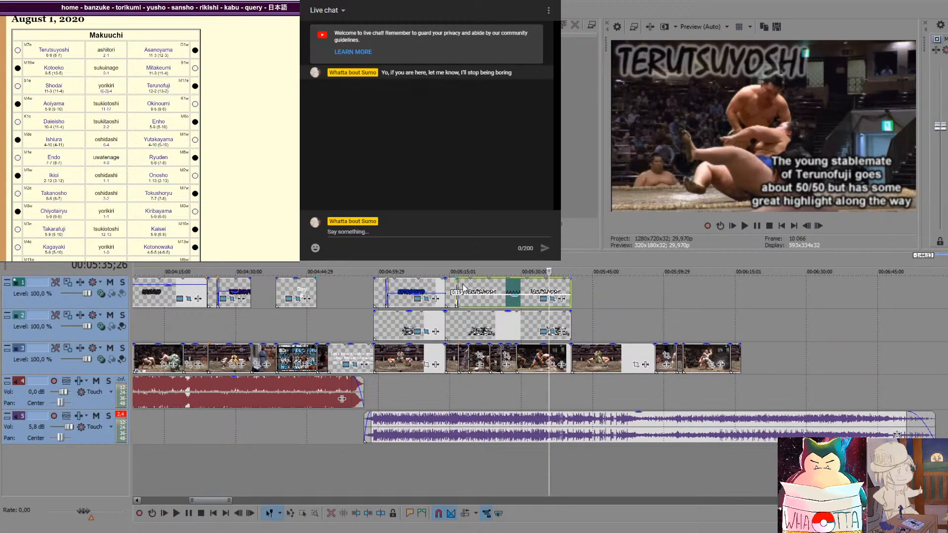
left_click(451, 291)
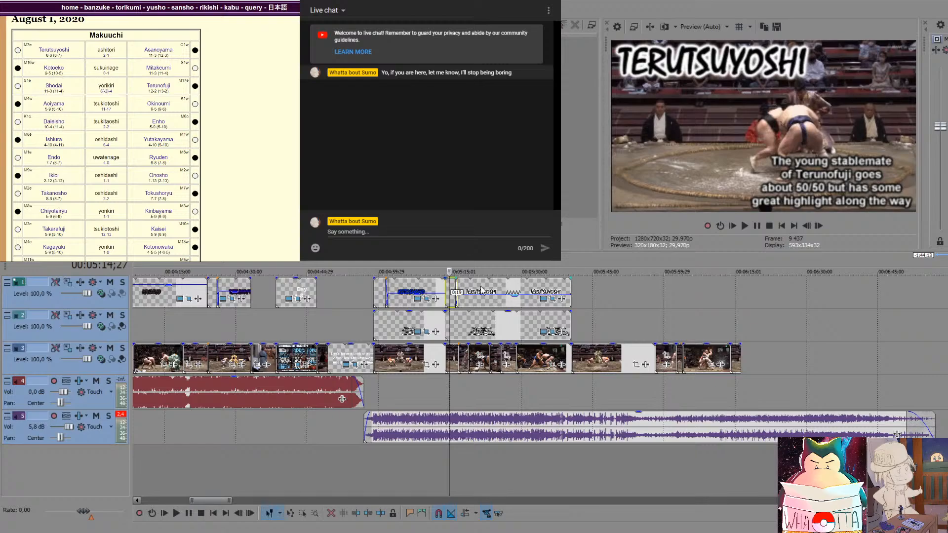
left_click(614, 296)
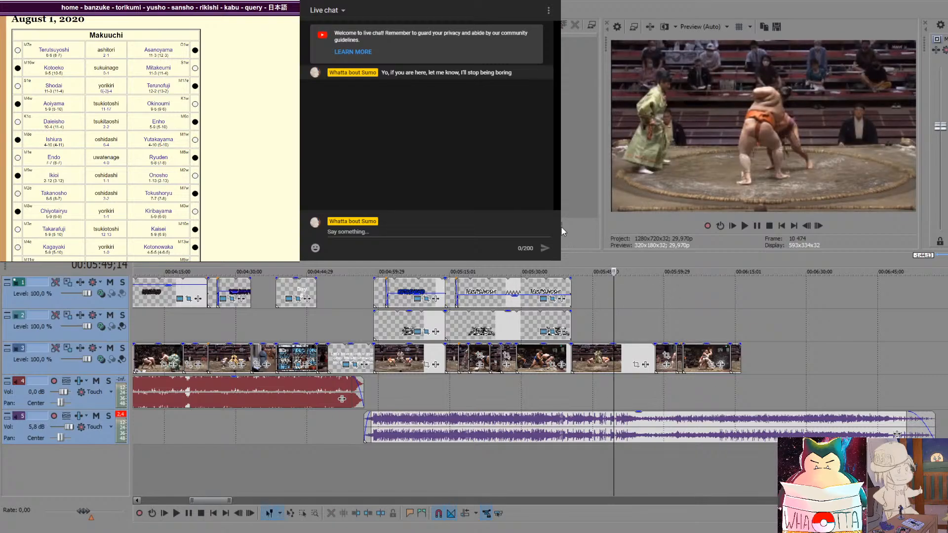
key("ctrl+v")
left_click_drag(622, 297, 676, 295)
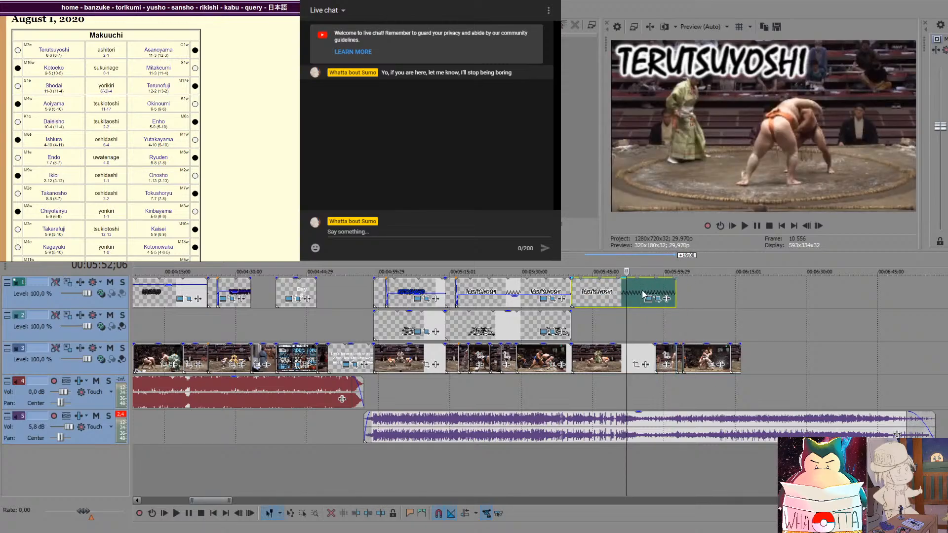
Change the copied title's text to ISHIURA, recolour it purple and place it in the picture's upper left corner
left_click(675, 326)
key("space")
key("space")
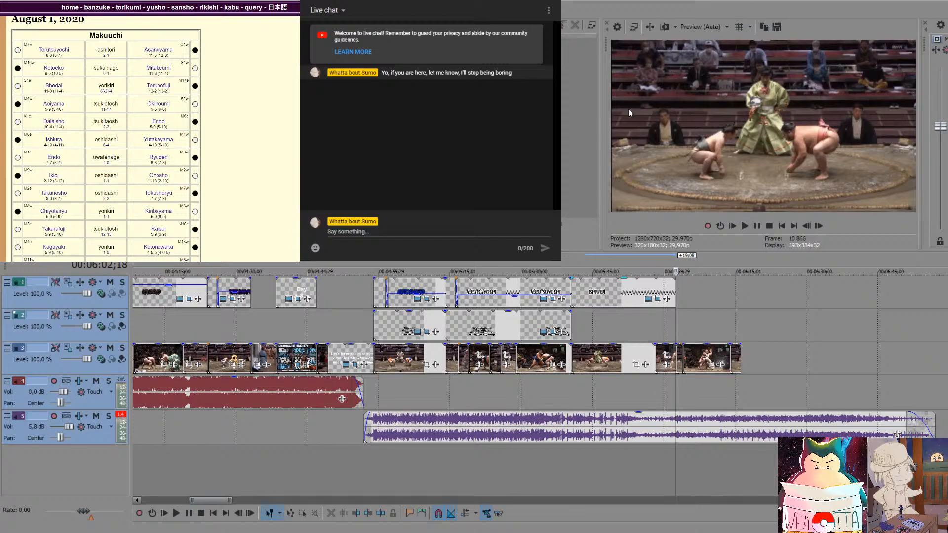
left_click(571, 405)
key("space")
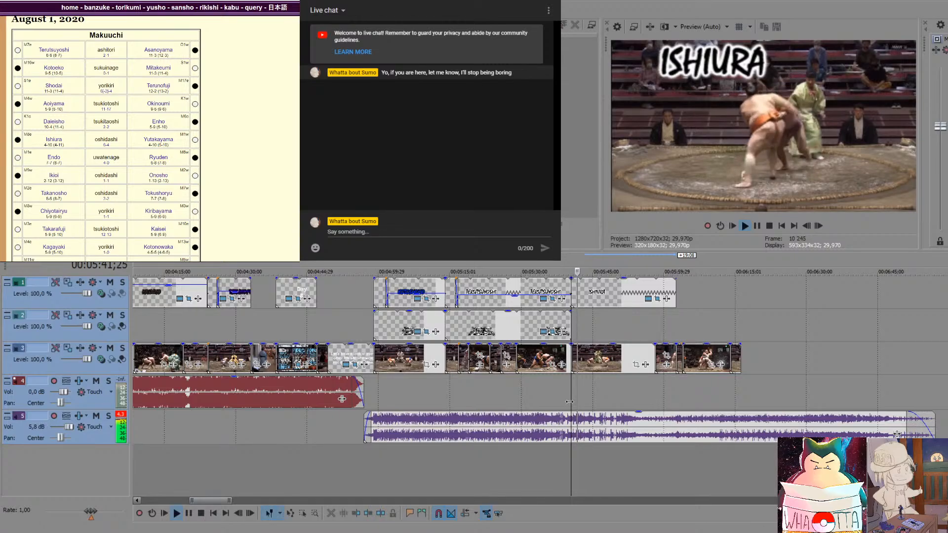
key("space")
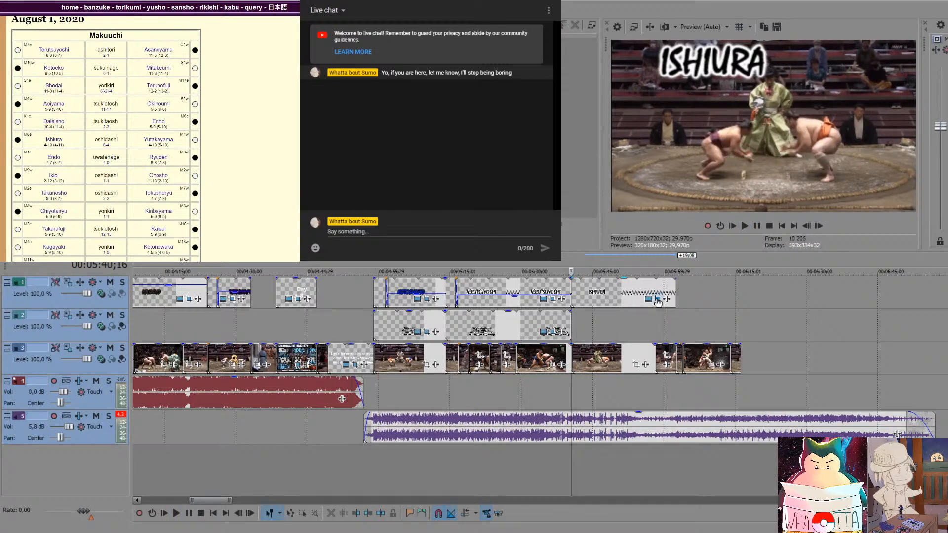
left_click_drag(713, 62, 671, 66)
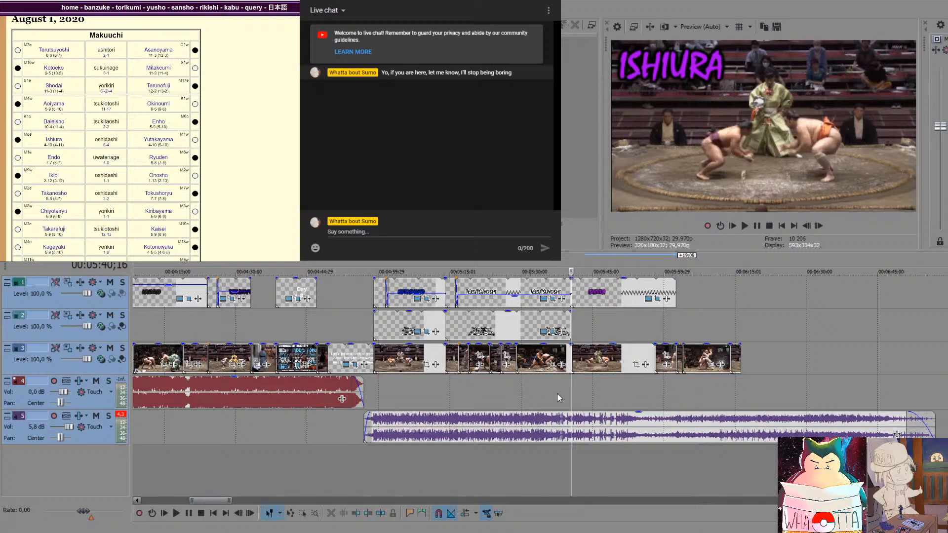
Check Asanoyama's purple name title earlier in the video, and play back the transition from Terutsuyoshi's footage into Ishiura's bout
scroll(557, 393, "down", 5)
left_click(253, 324)
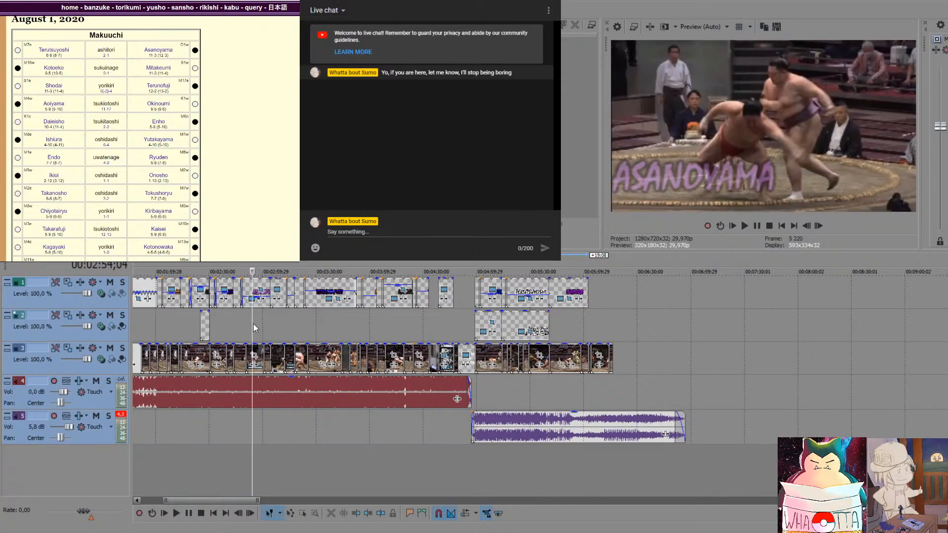
left_click(242, 325)
left_click_drag(226, 325, 234, 326)
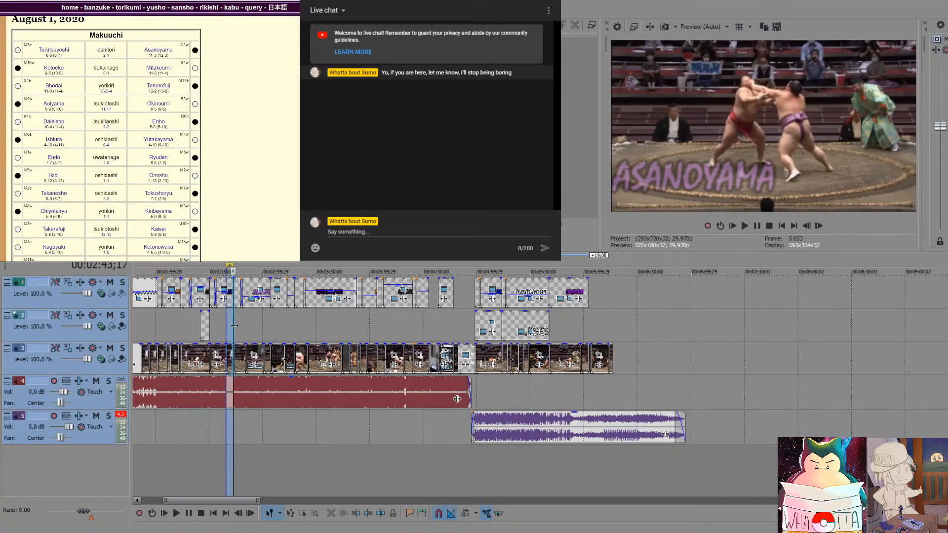
scroll(234, 325, "up", 3)
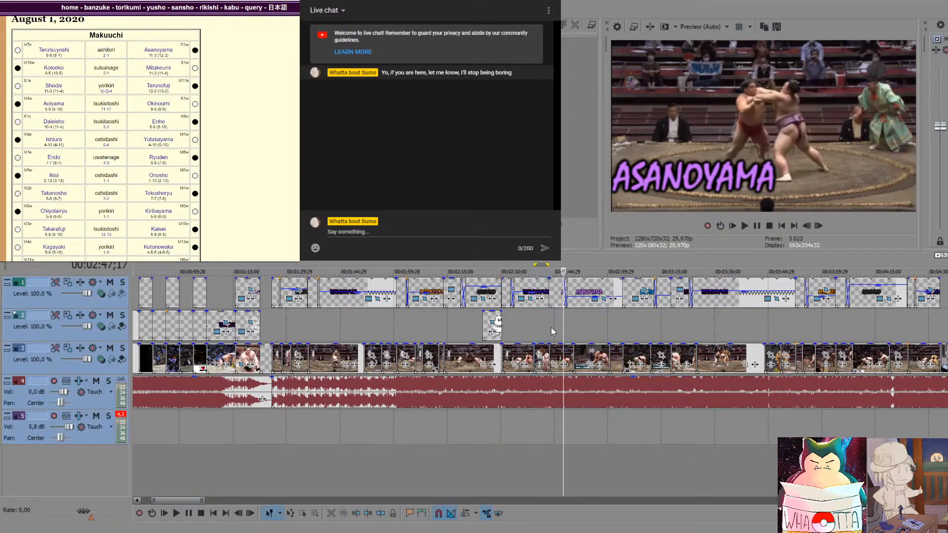
scroll(642, 326, "down", 3)
left_click(761, 317)
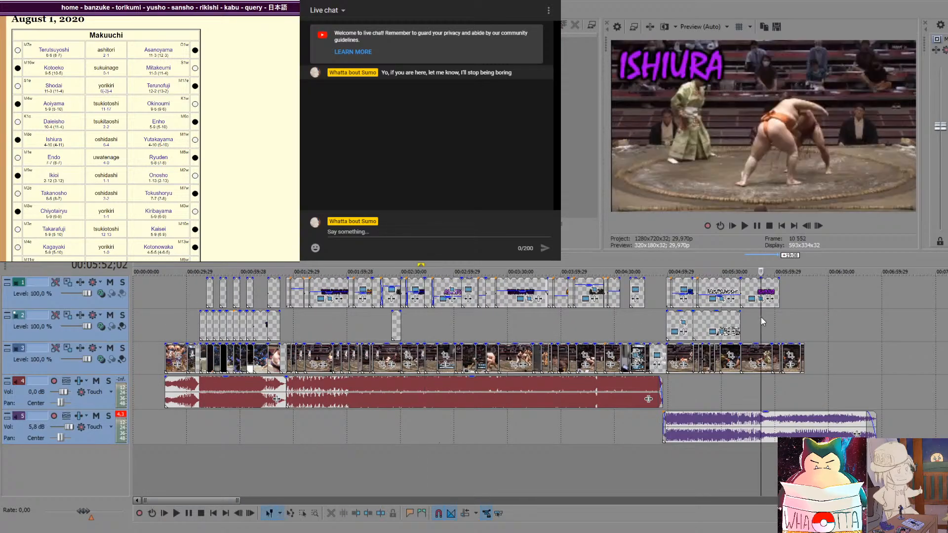
scroll(749, 351, "up", 3)
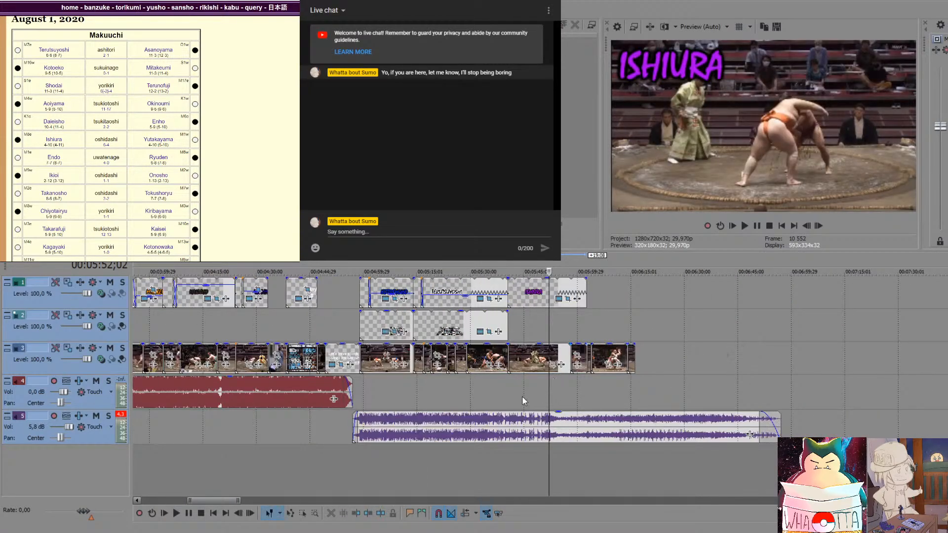
left_click(498, 400)
key("space")
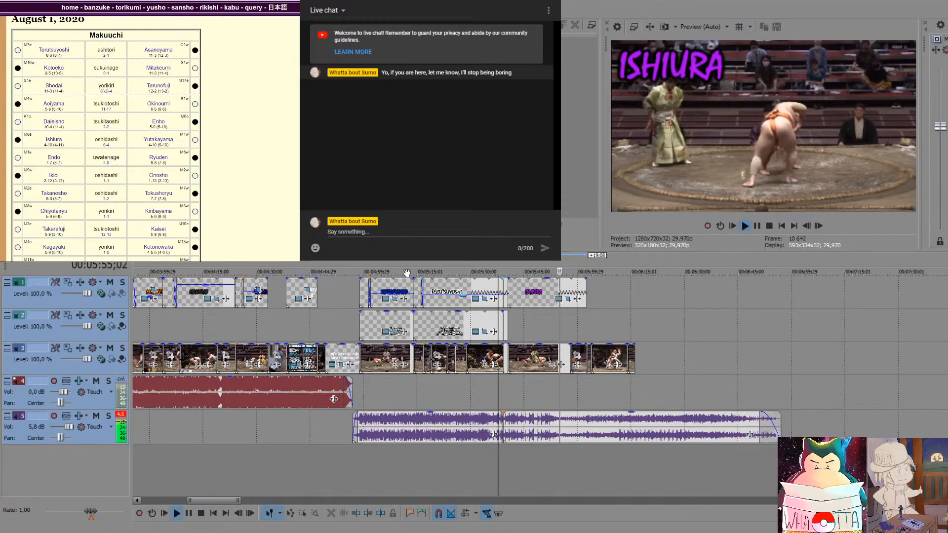
key("space")
Try shortening the description captions of Kotoshoho and Terutsuyoshi by trimming their ends while playing back from Kotoshoho's bout
left_click(444, 325)
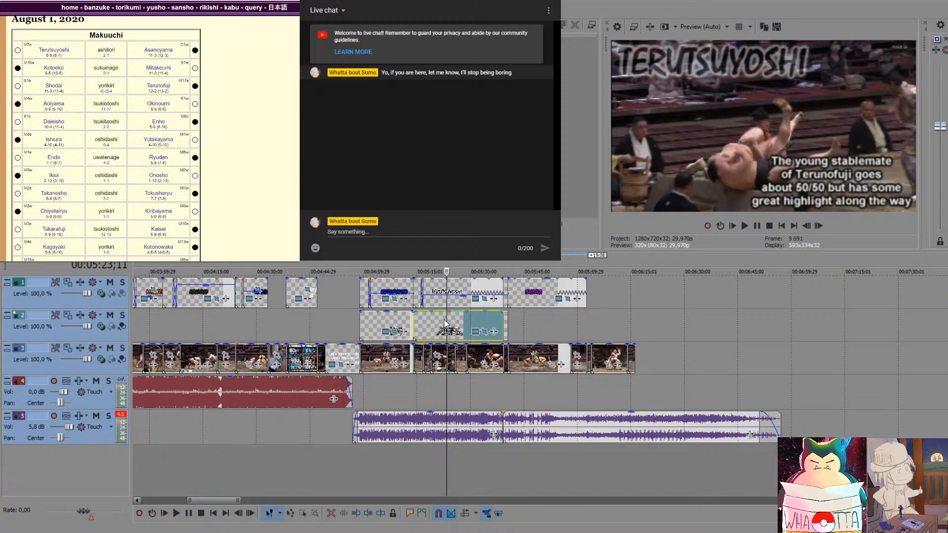
left_click(537, 317)
left_click(504, 393)
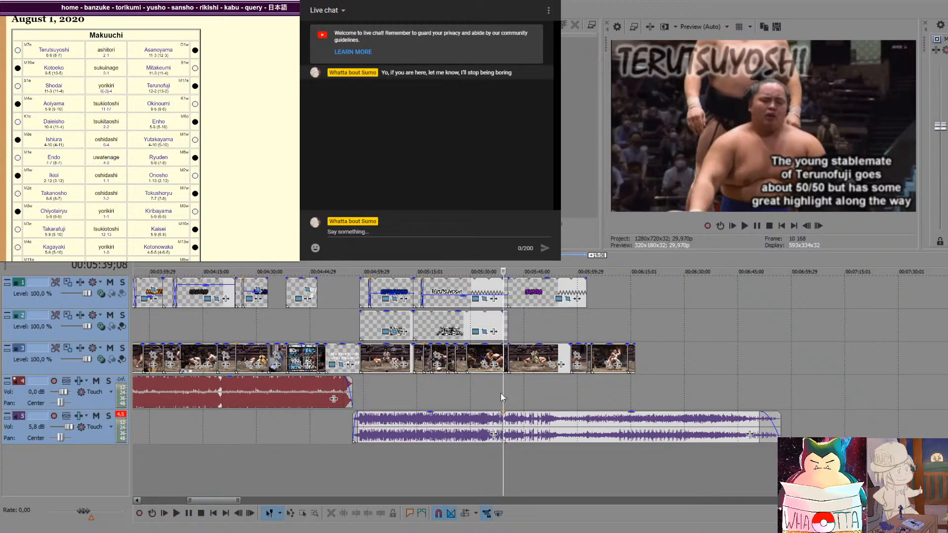
left_click(387, 401)
left_click(362, 403)
key("space")
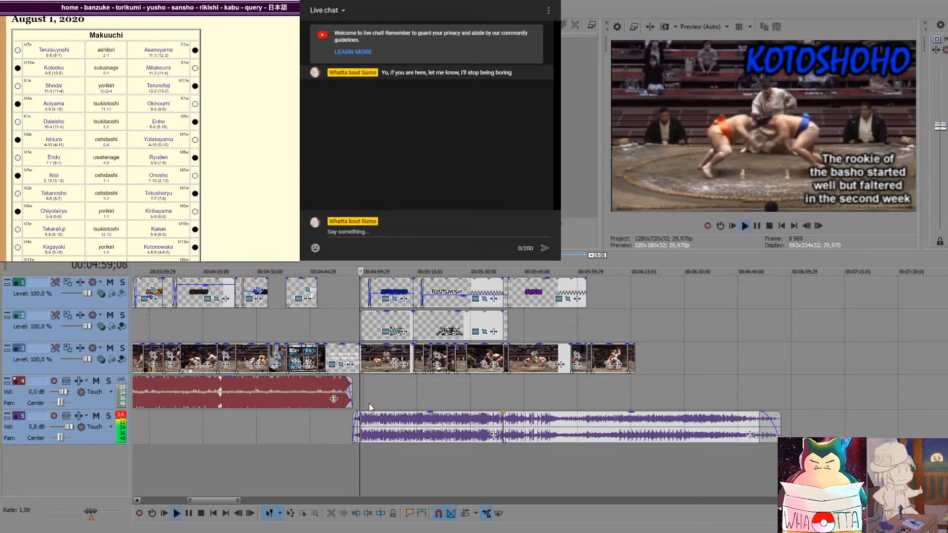
left_click(410, 326)
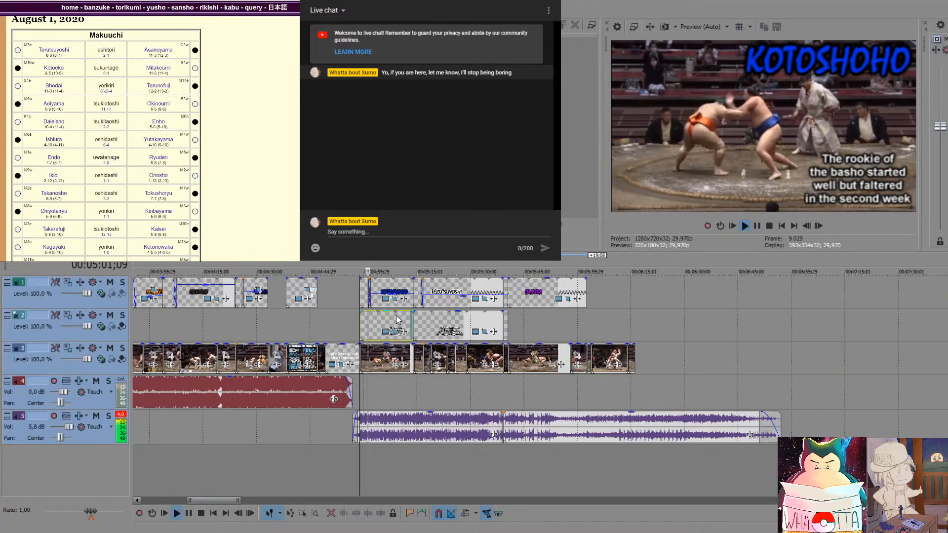
left_click_drag(410, 326, 386, 326)
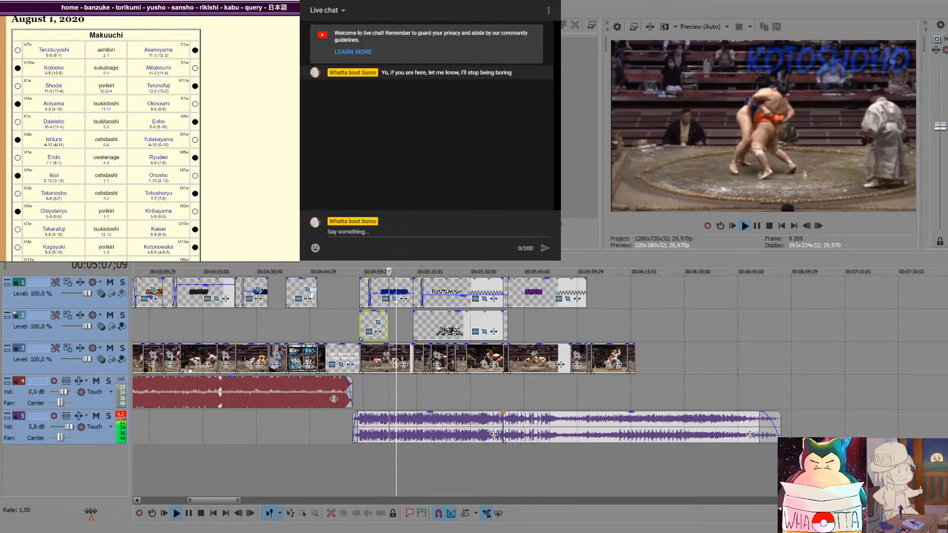
left_click(500, 321)
left_click_drag(502, 320, 455, 324)
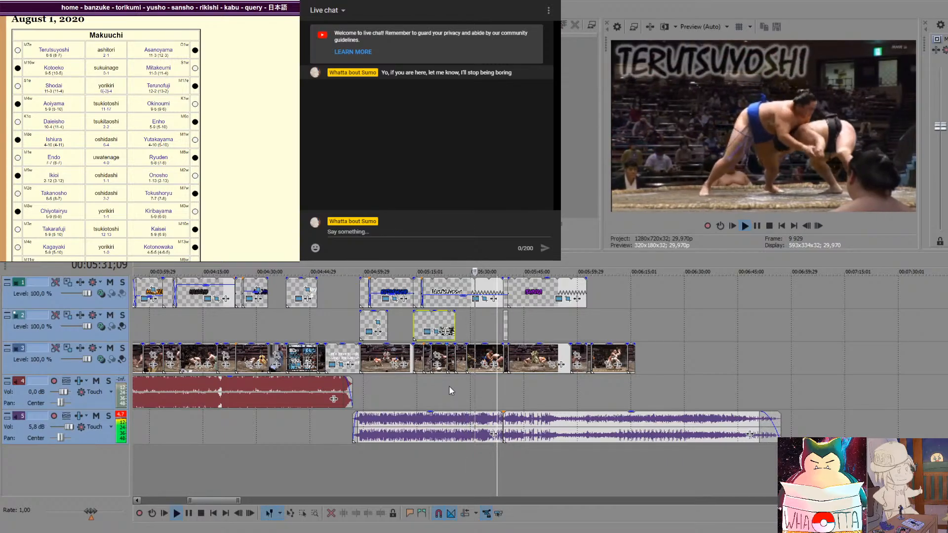
Undo the caption trims and the split at 00:05:39;08 near the end of Terutsuyoshi's footage
left_click(509, 395)
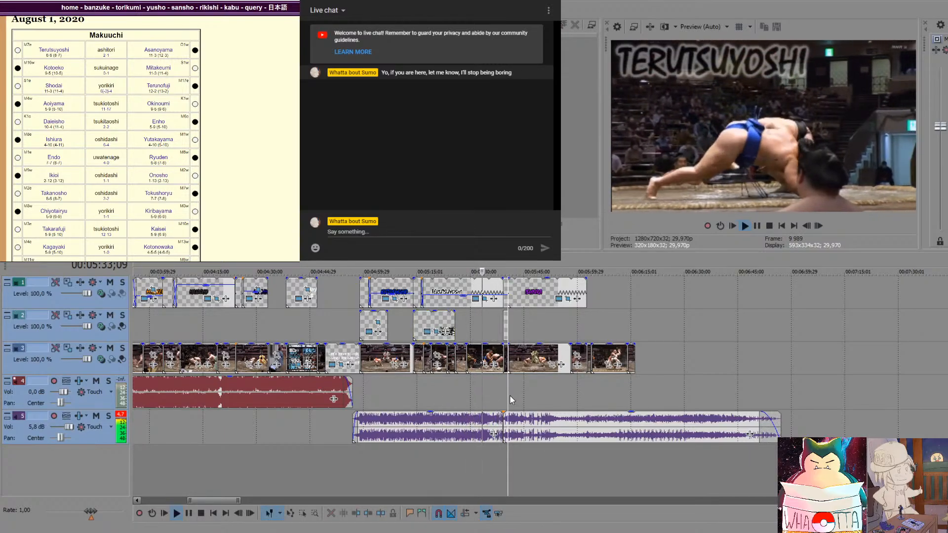
scroll(503, 402, "up", 5)
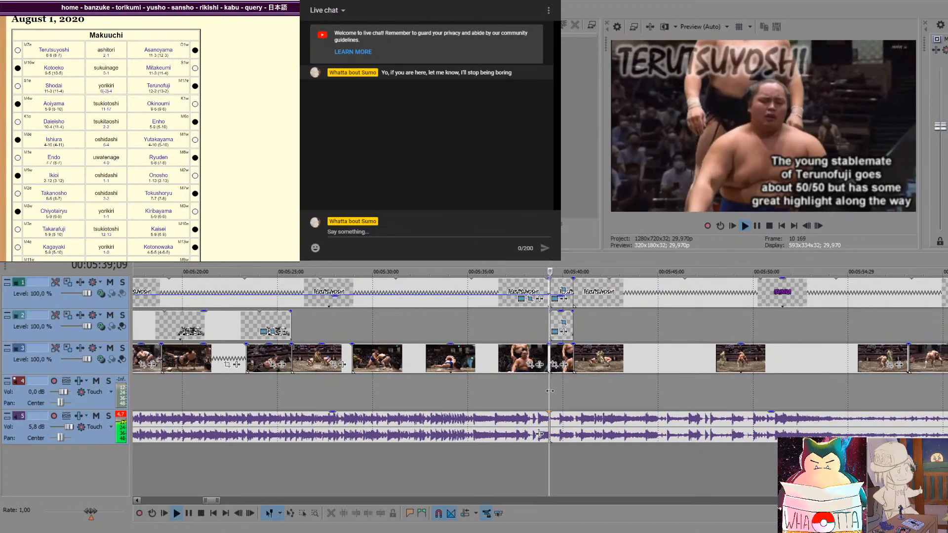
left_click(518, 394)
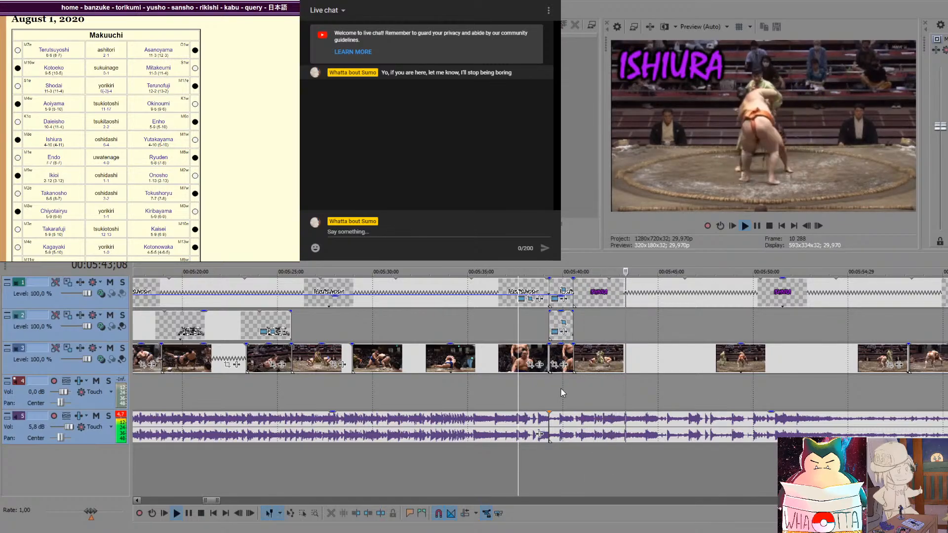
key("ctrl+z")
key("ctrl+z")
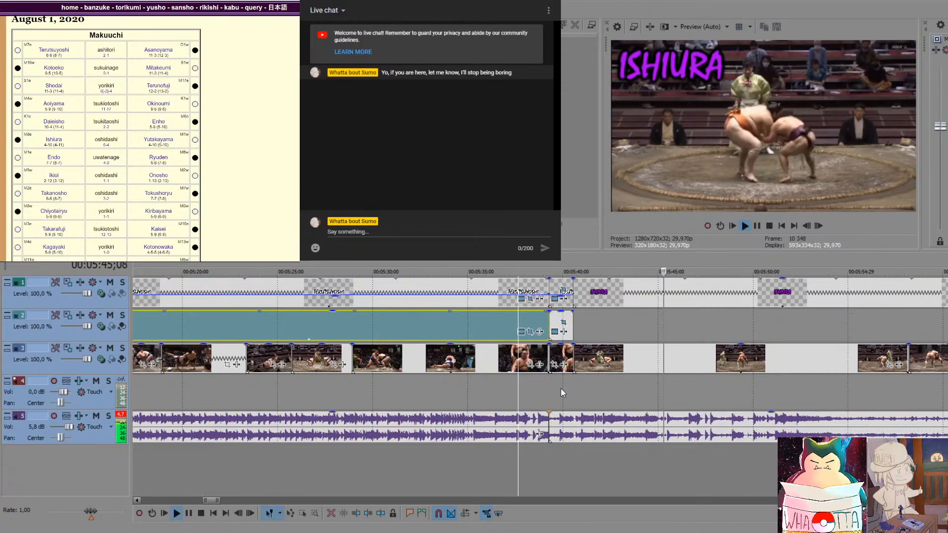
scroll(561, 389, "down", 4)
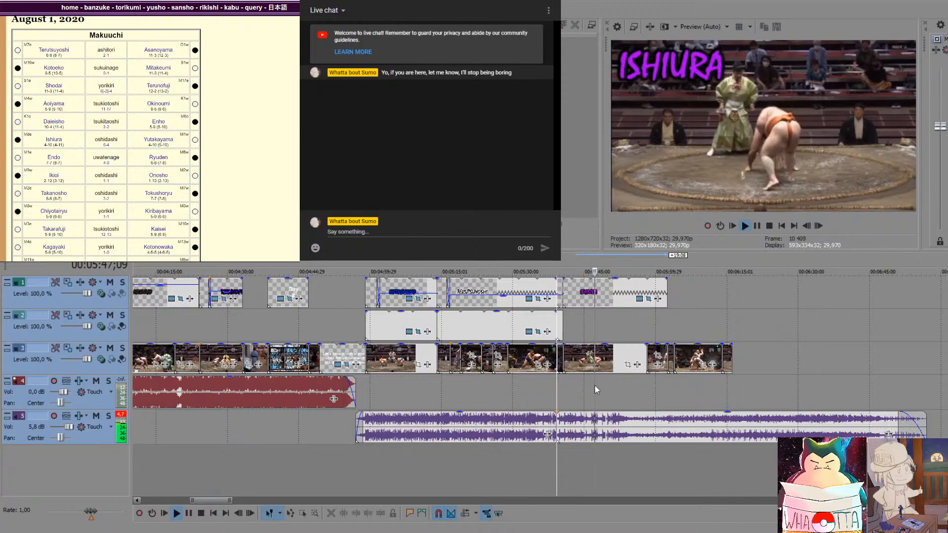
key("space")
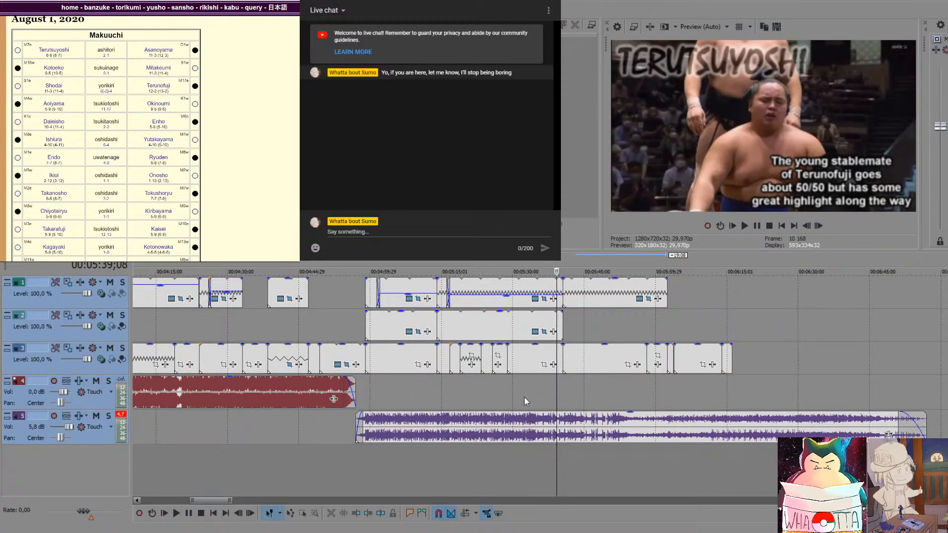
scroll(585, 393, "up", 4)
left_click(532, 395)
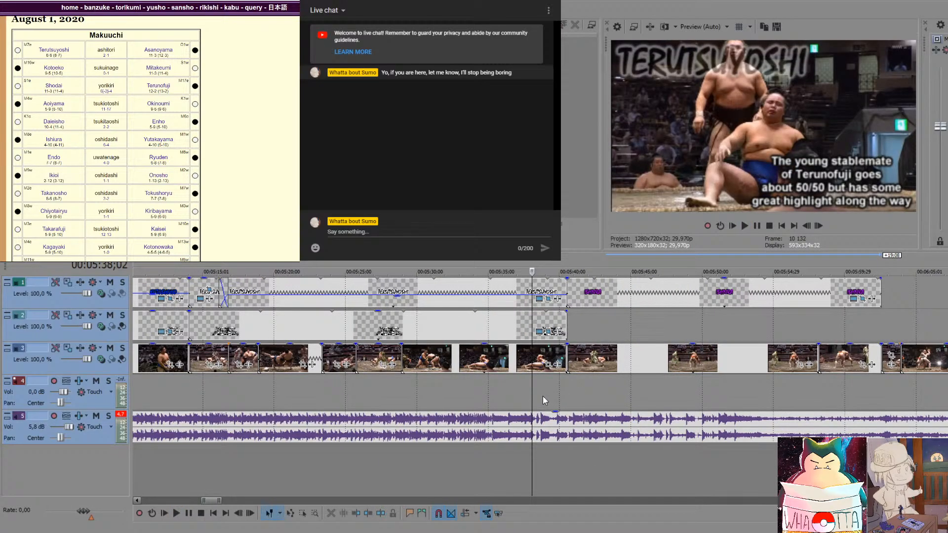
Split Kotoshoho's description caption at frame 9142 and delete the part after the cut
scroll(525, 402, "down", 3)
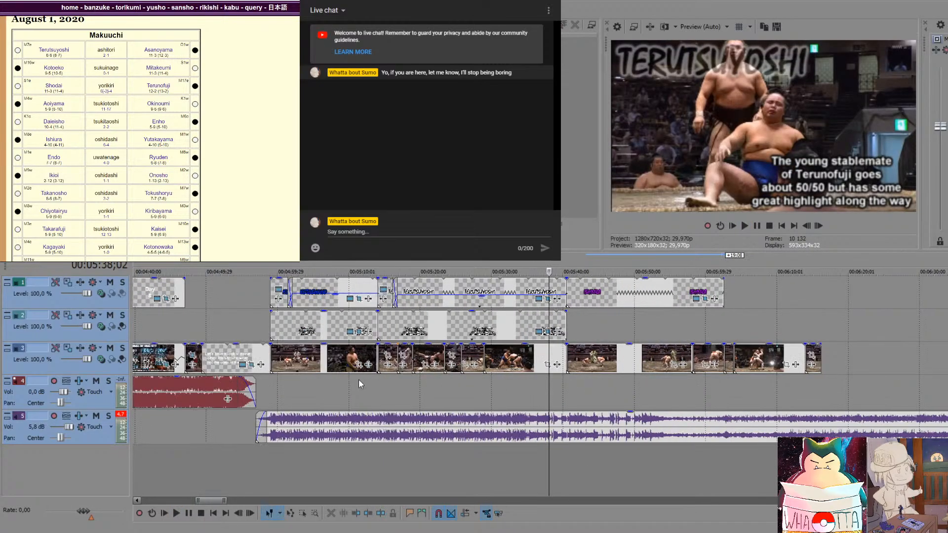
left_click(313, 323)
key("s")
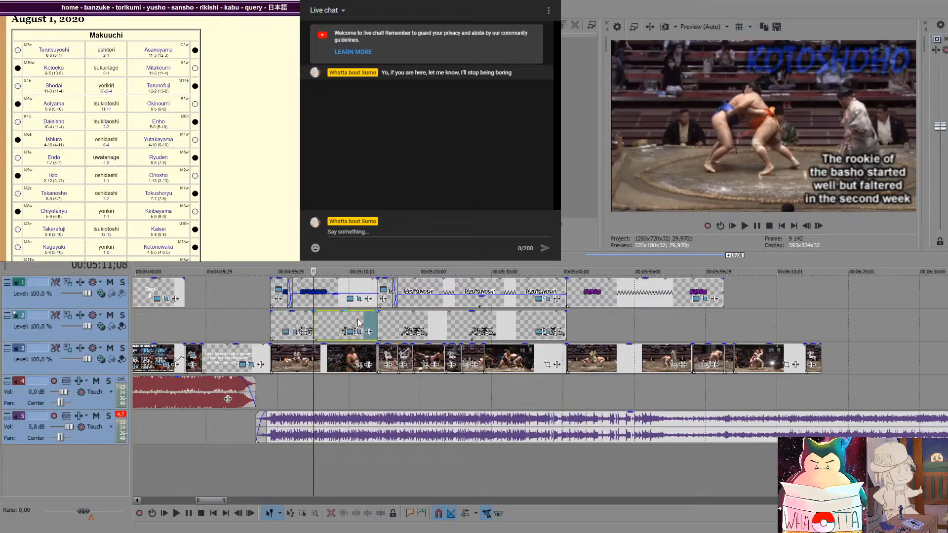
left_click(358, 321)
key("Delete")
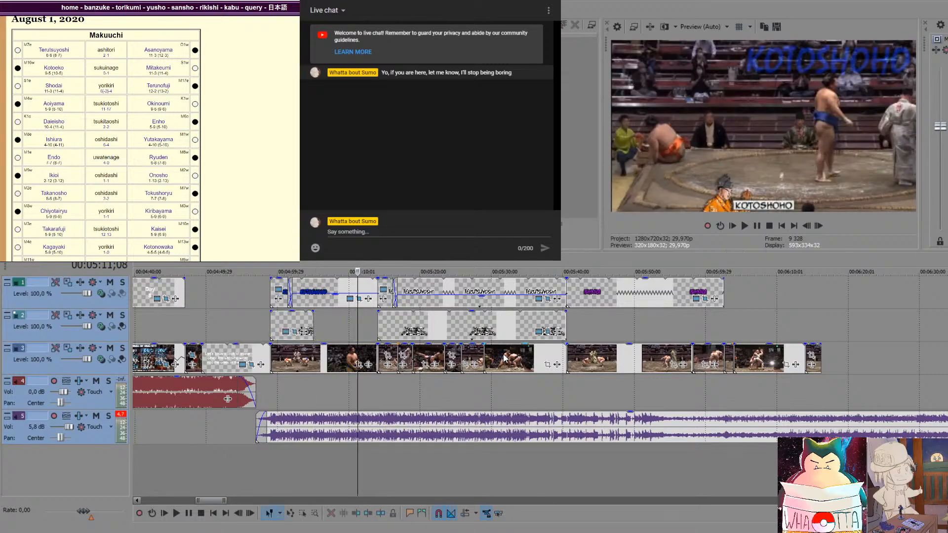
Split Terutsuyoshi's description caption at 00:05:18;27, delete the rest and play back his footage
left_click(462, 330)
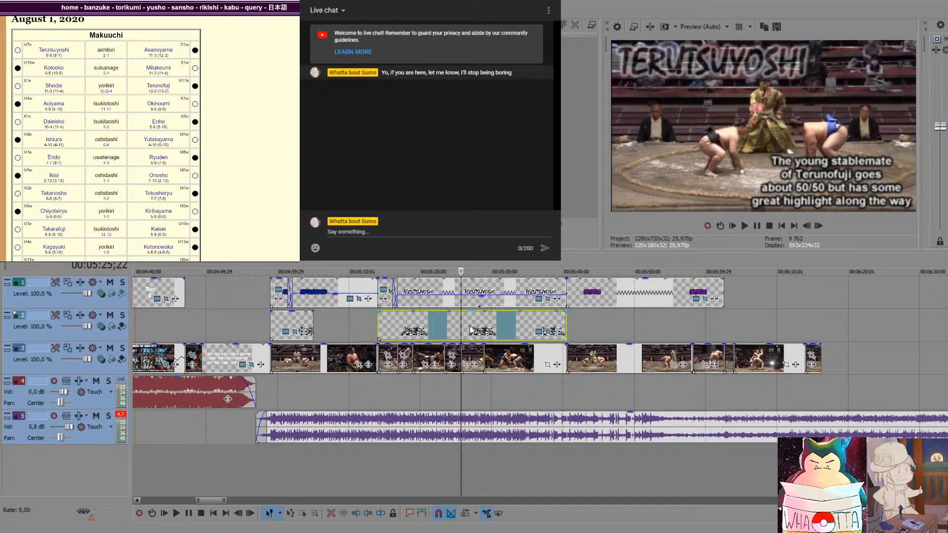
left_click(446, 332)
key("space")
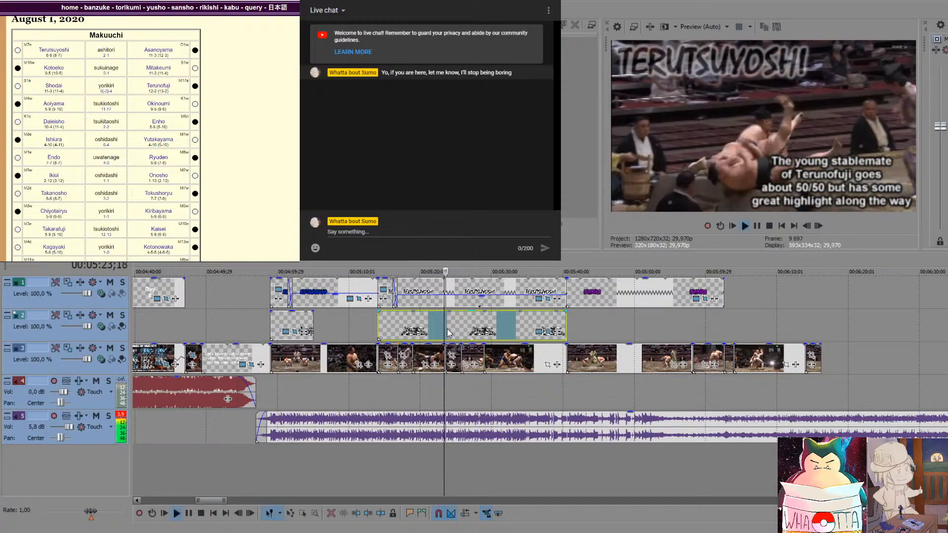
key("space")
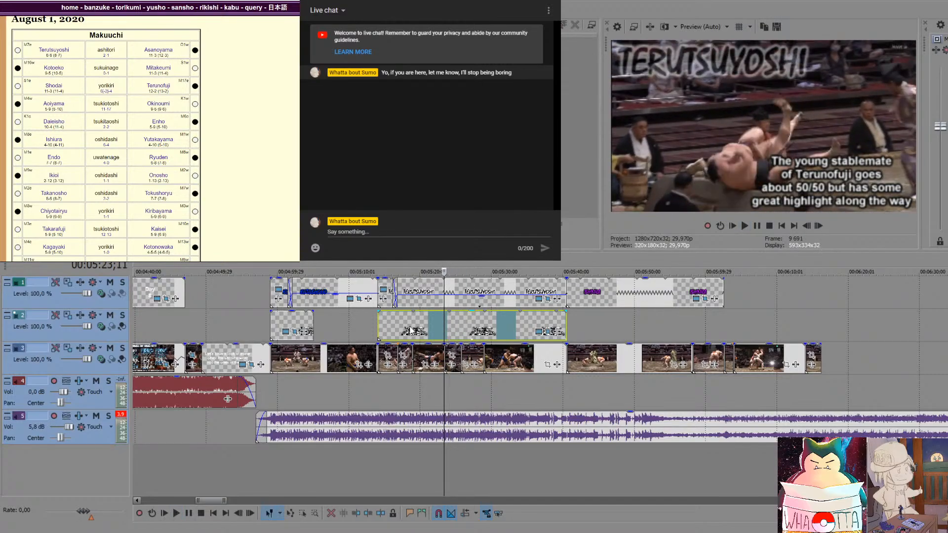
left_click(413, 331)
key("s")
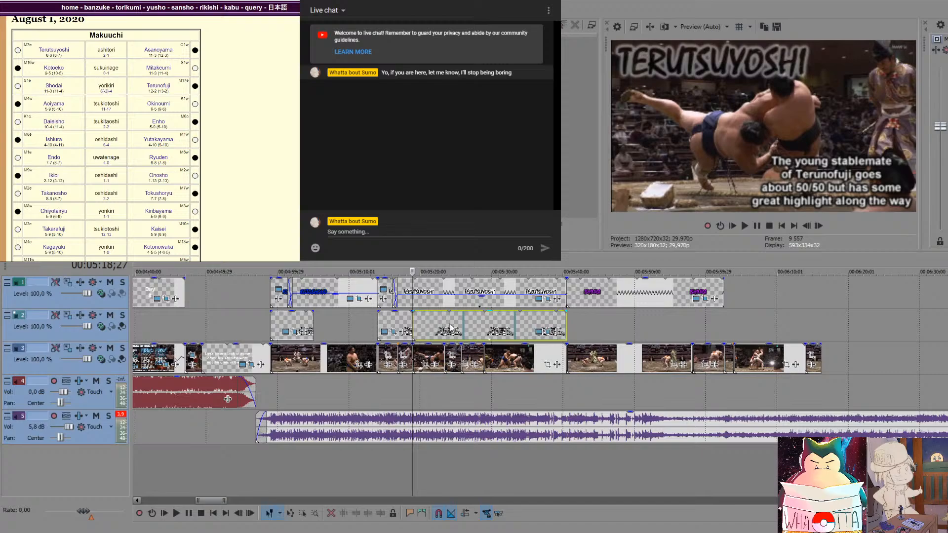
key("Delete")
left_click(367, 399)
key("space")
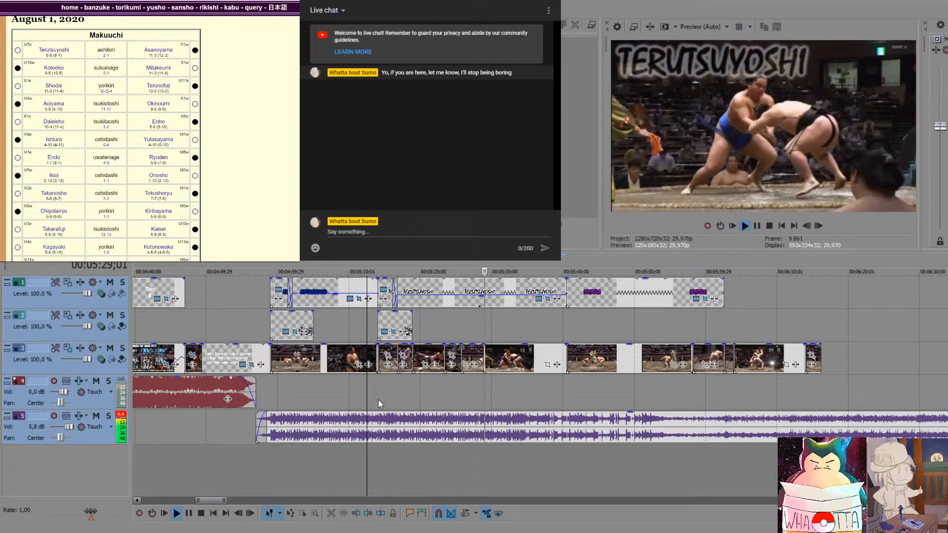
Play back the start of the Terutsuyoshi bout from 5:12;17 and replay the grapple from about 5:31;11
key("space")
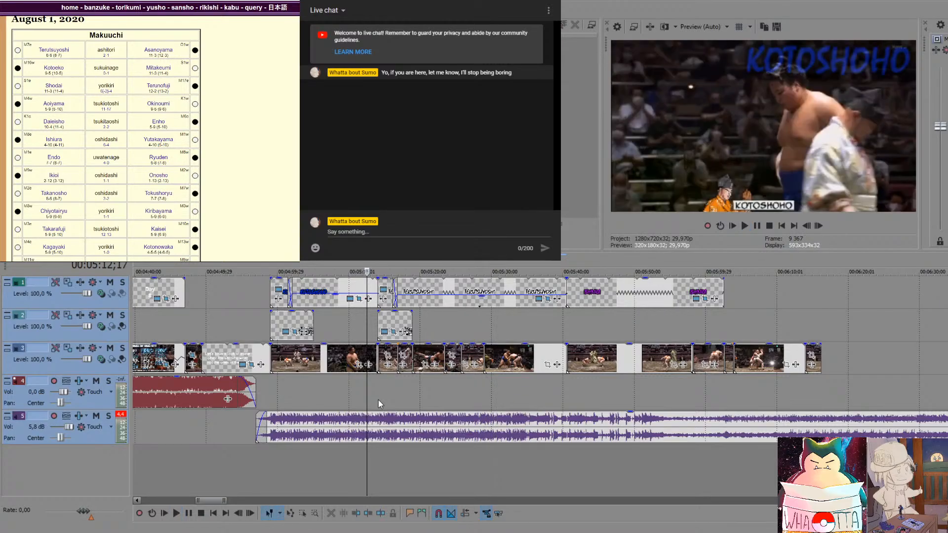
key("space")
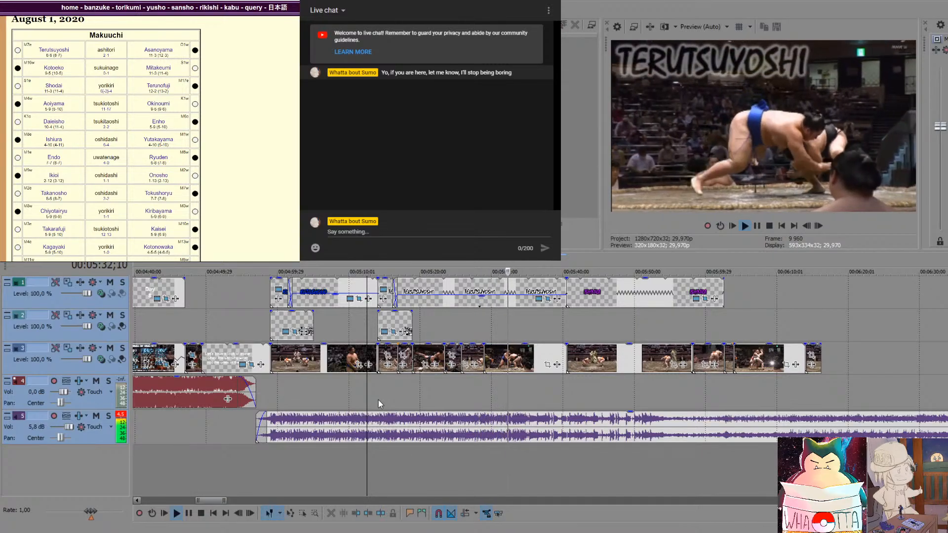
left_click(504, 378)
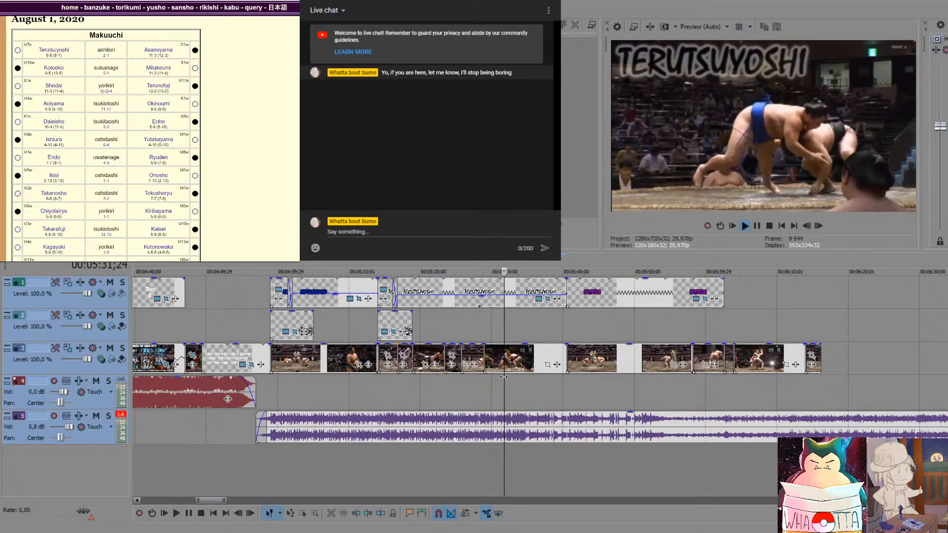
key("space")
left_click(502, 381)
key("space")
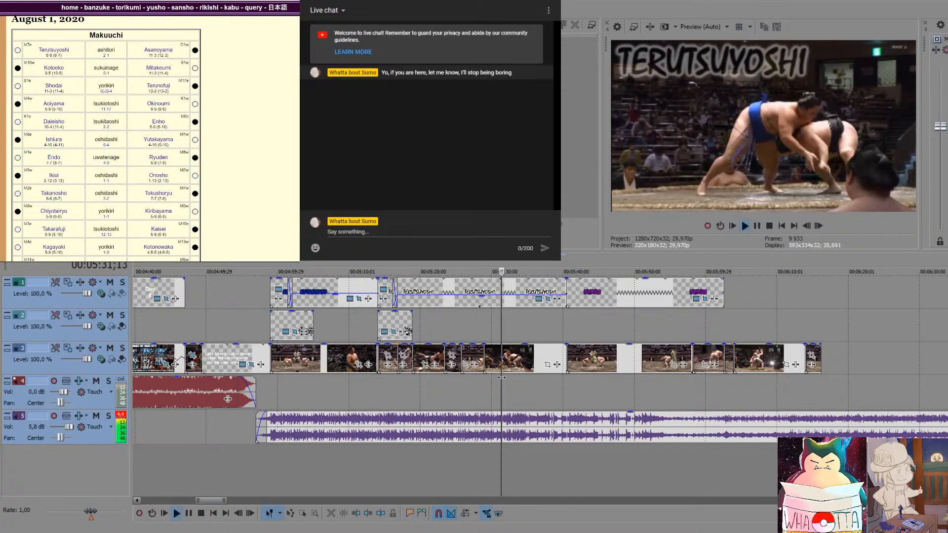
key("space")
key("space")
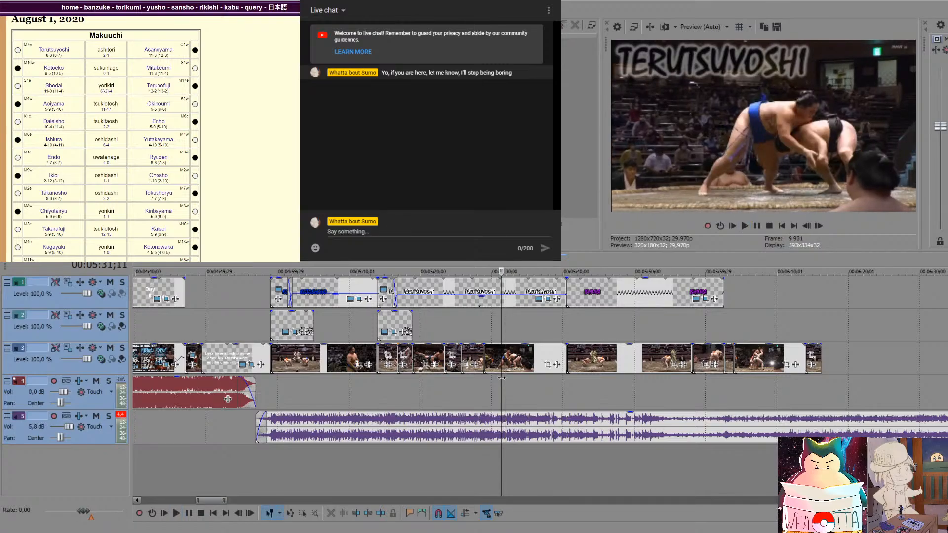
key("space")
key("space")
key("space")
key("space")
key("space")
key("space")
scroll(517, 374, "up", 3)
scroll(546, 377, "up", 3)
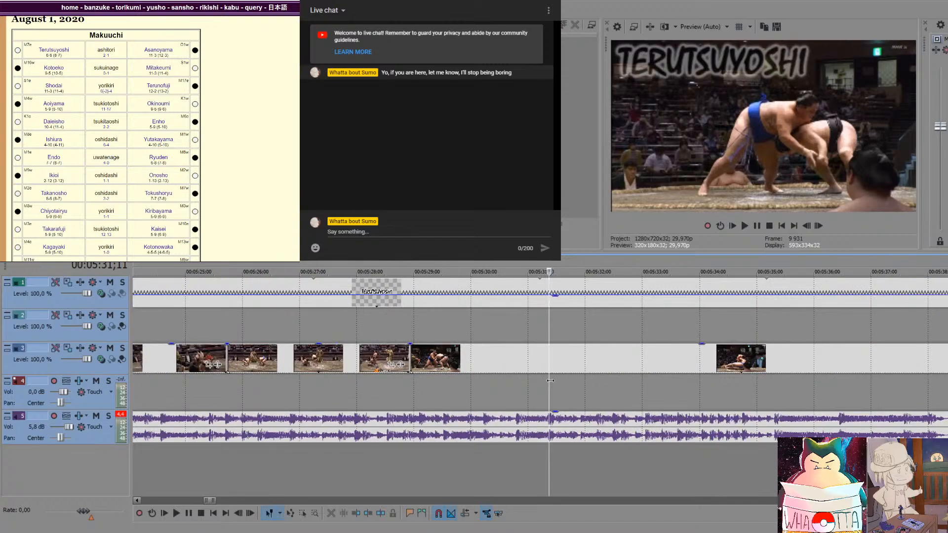
Replay the Terutsuyoshi grapple repeatedly from 5:31;13 to examine the wrestlers' hold and footwork
left_click(553, 379)
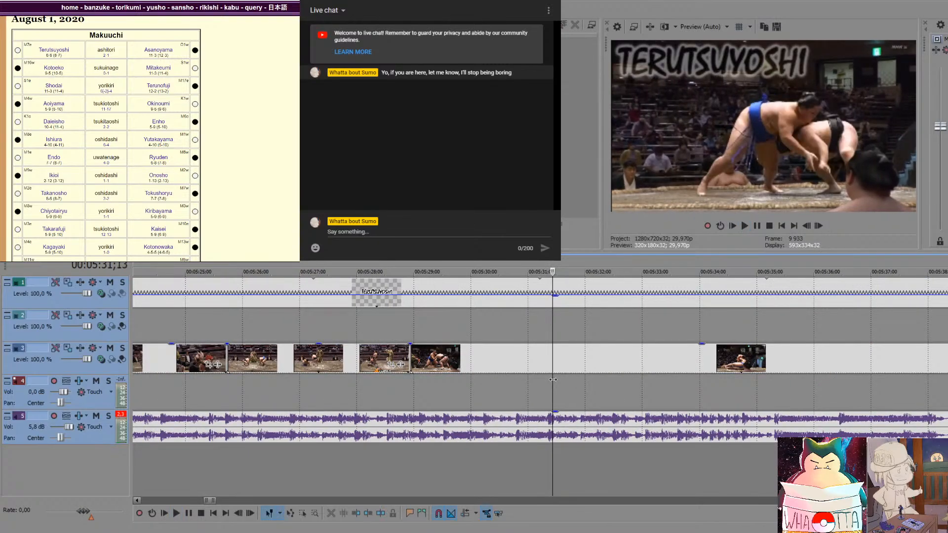
key("space")
key("space")
key("space")
key("space")
key("space")
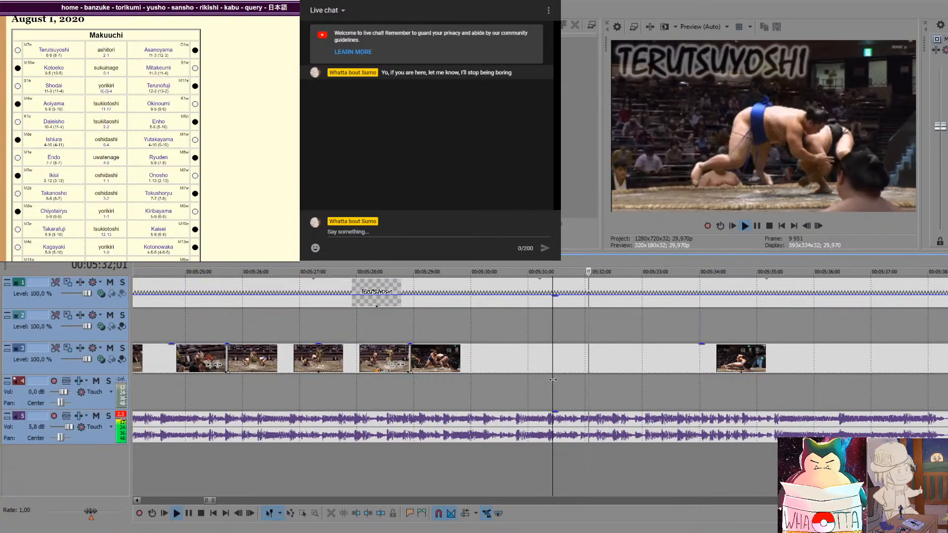
key("space")
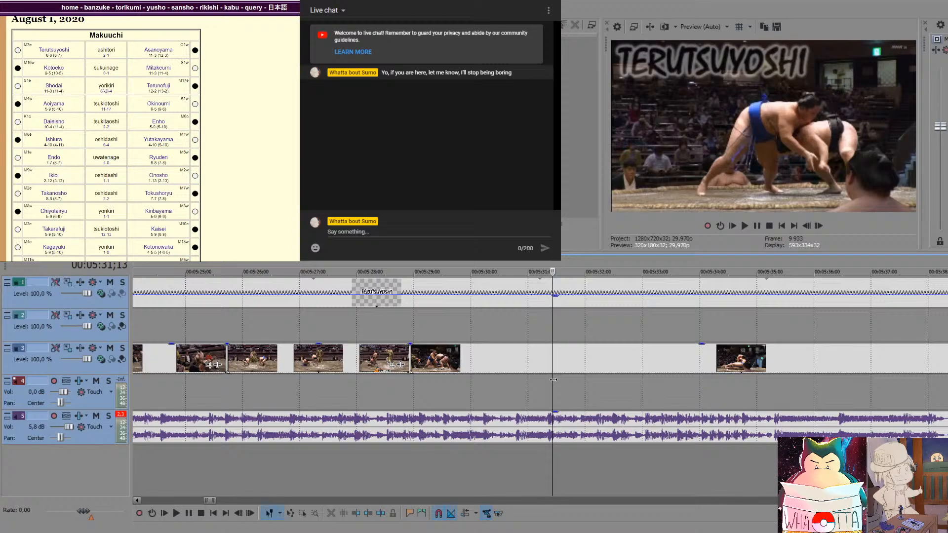
key("space")
key("space")
key("space")
key("space")
key("space")
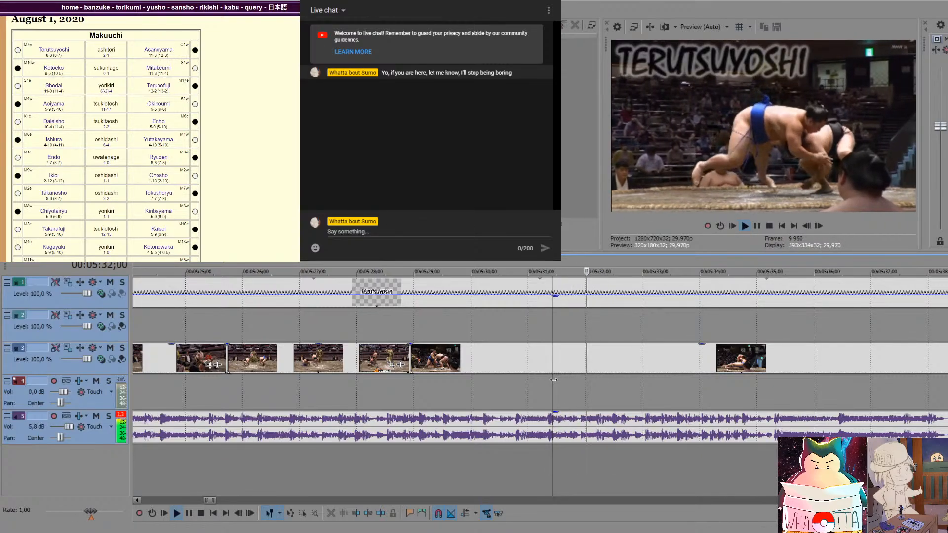
key("space")
key("space")
key("space")
key("space")
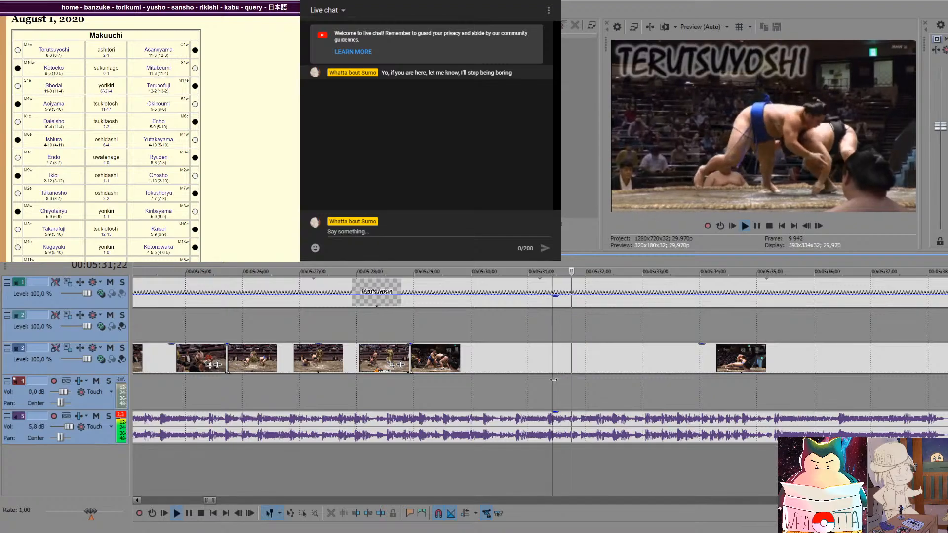
key("space")
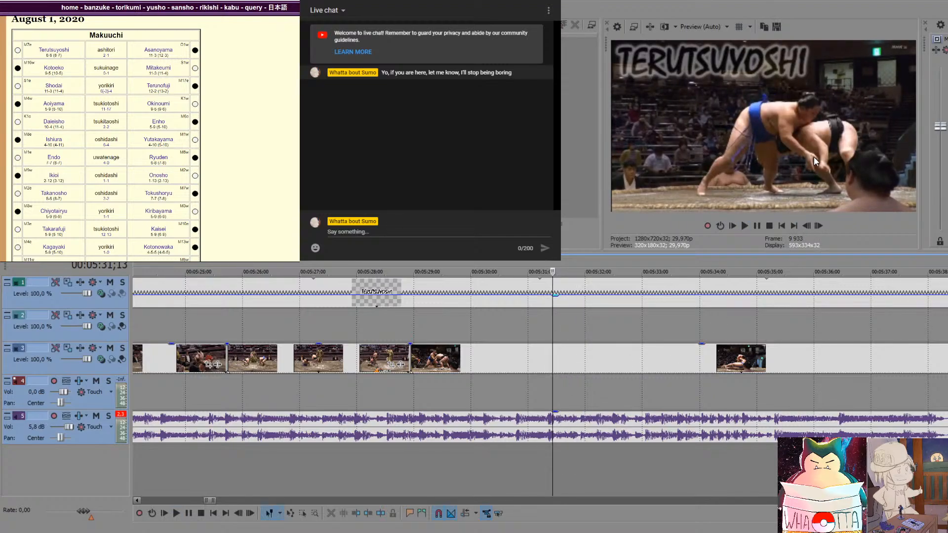
key("space")
key("space")
key("space")
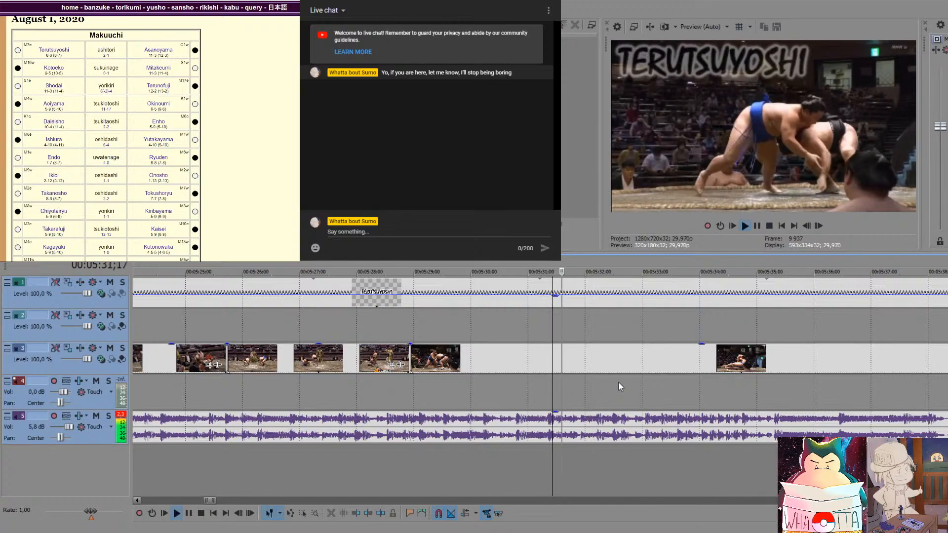
key("space")
key("space")
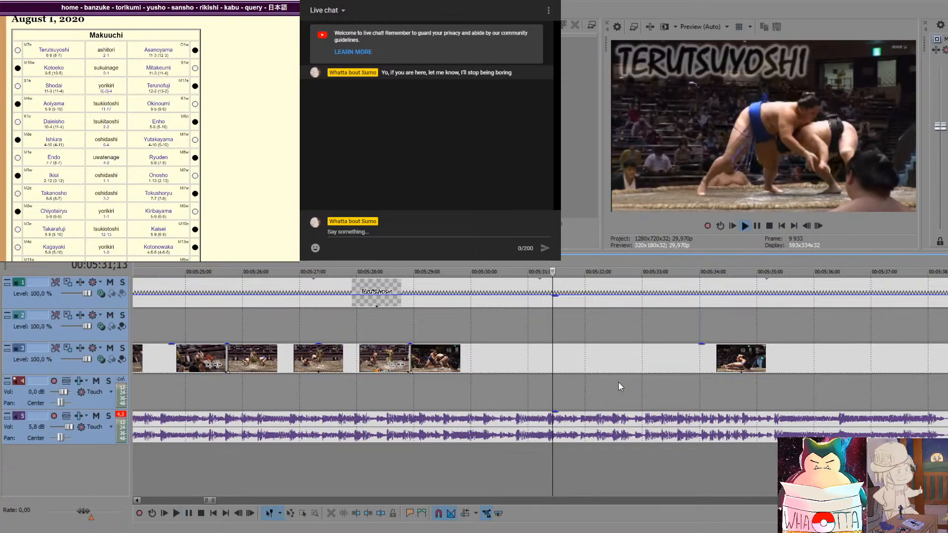
key("space")
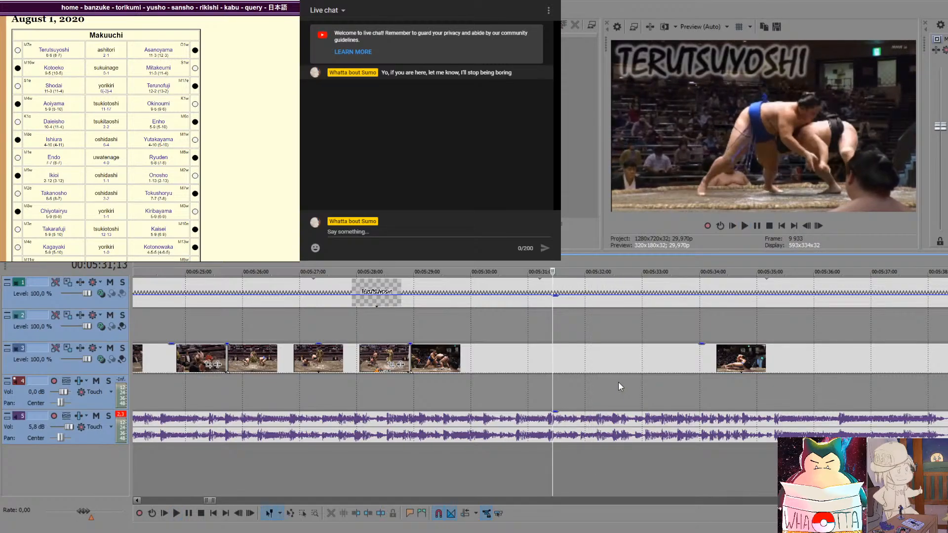
key("space")
key("space")
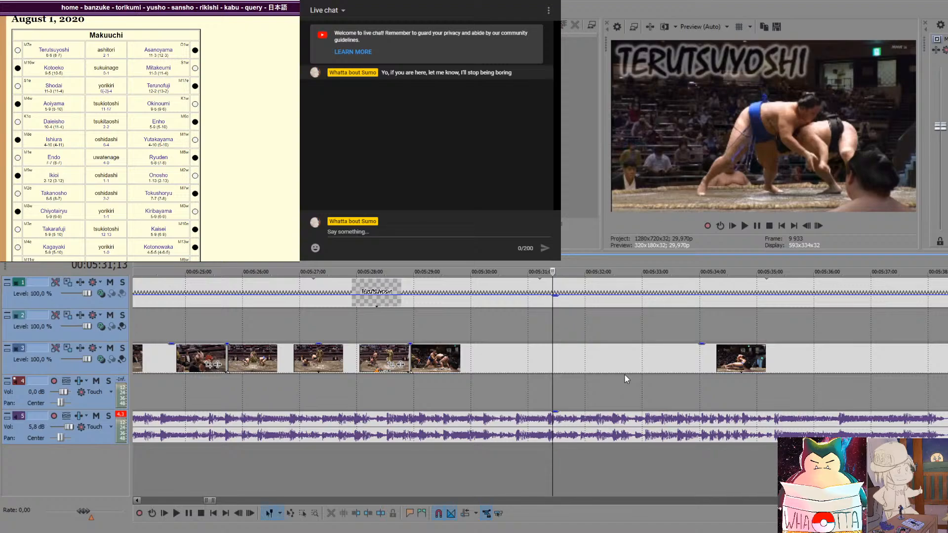
key("space")
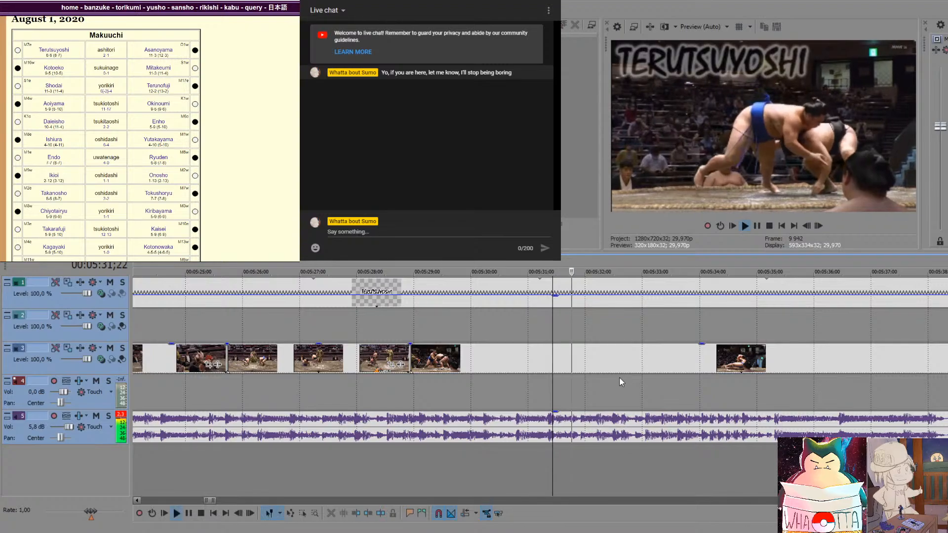
key("space")
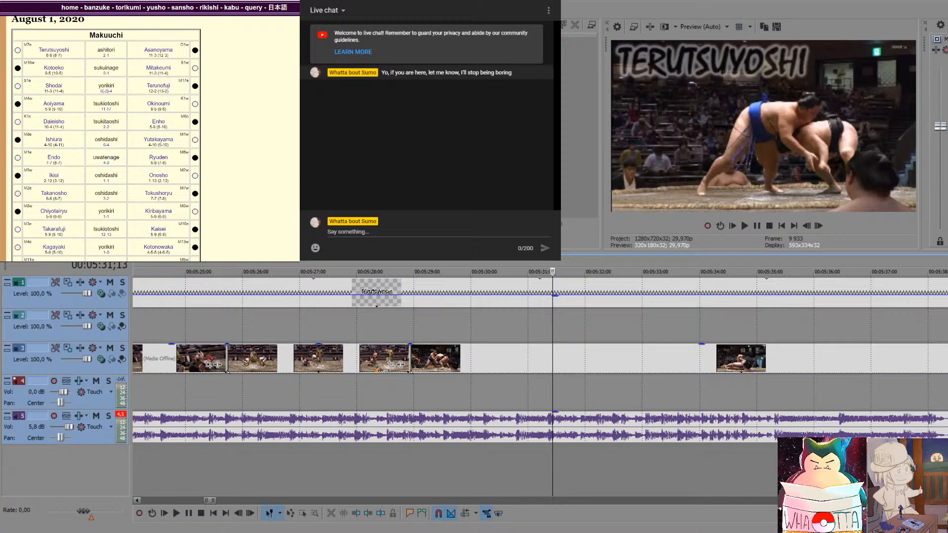
Review the Terutsuyoshi bout from 5:31;13 through the throw and fall
scroll(547, 388, "down", 3)
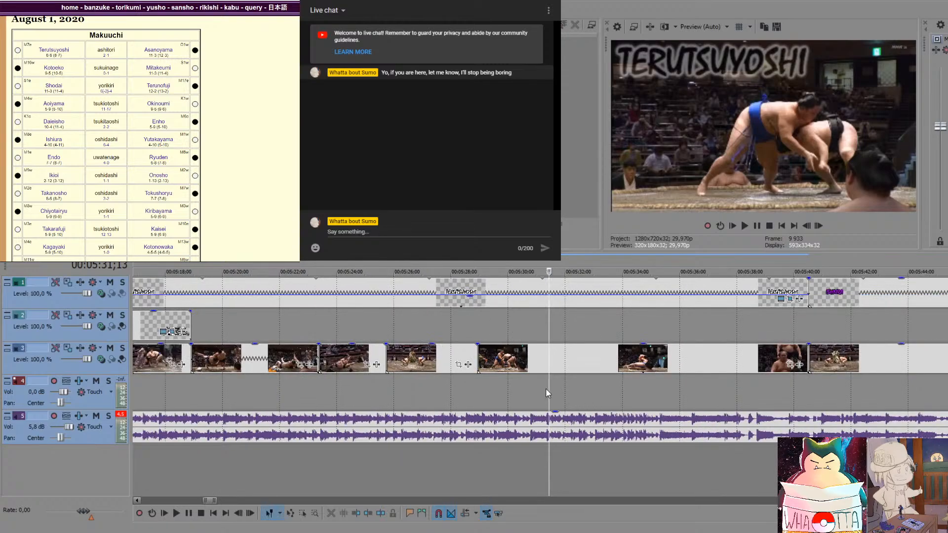
key("space")
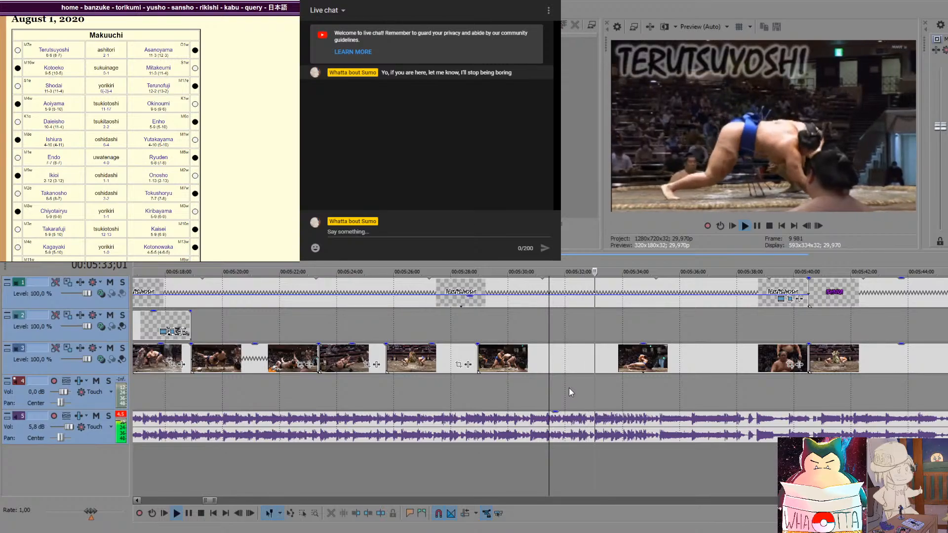
key("space")
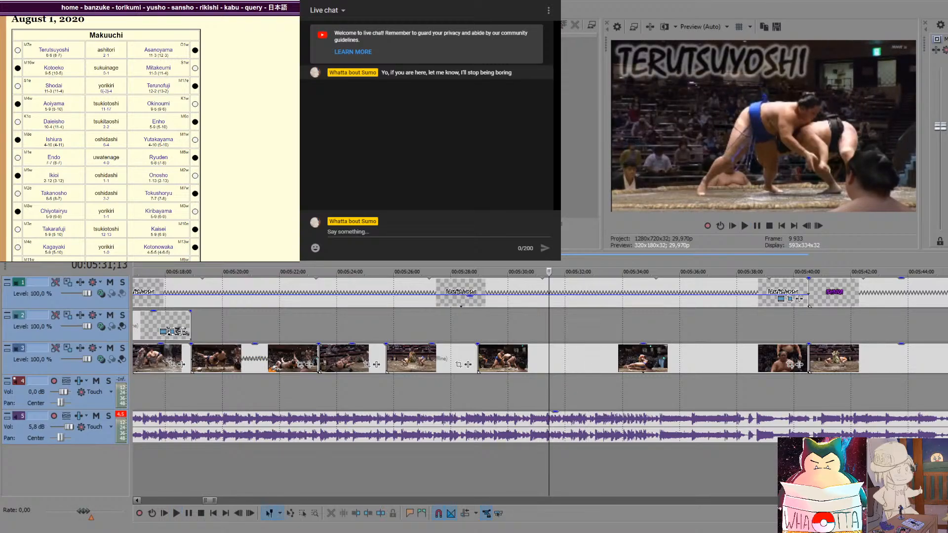
key("space")
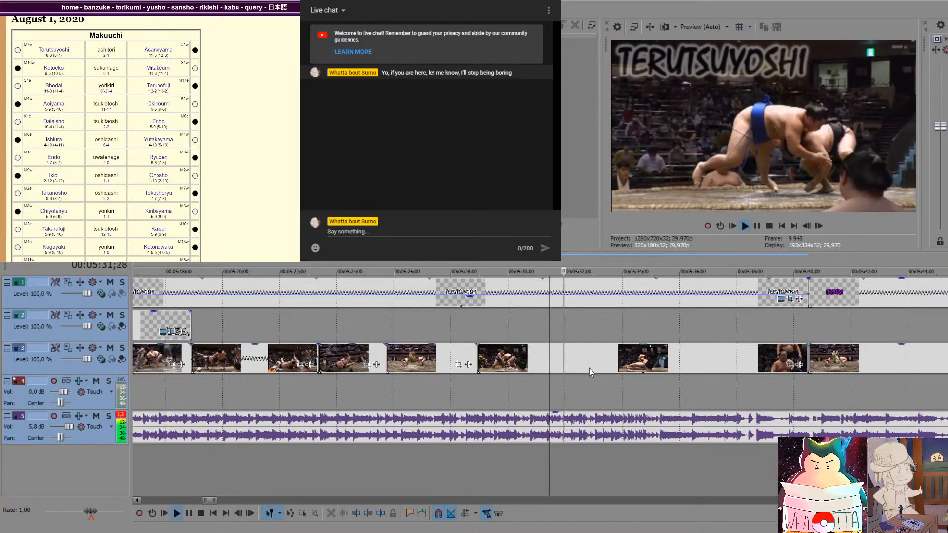
key("space")
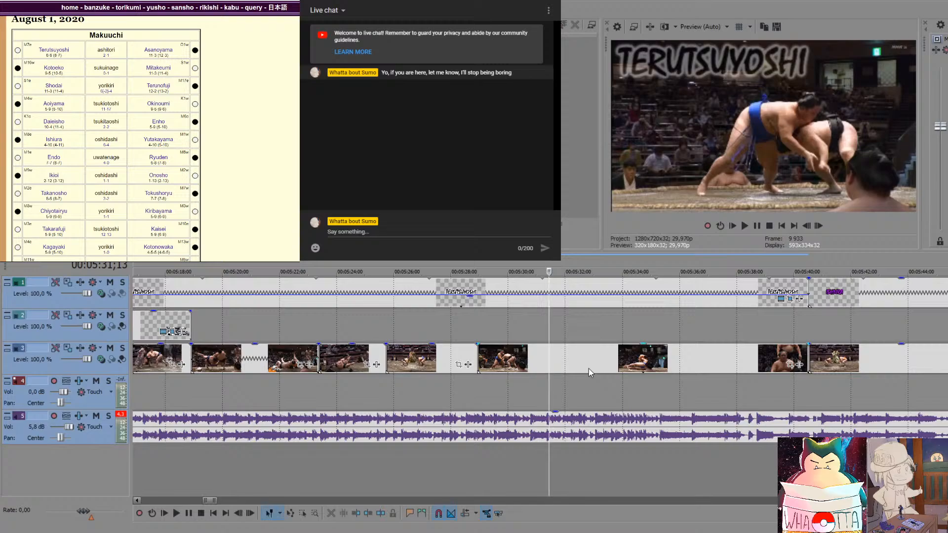
key("space")
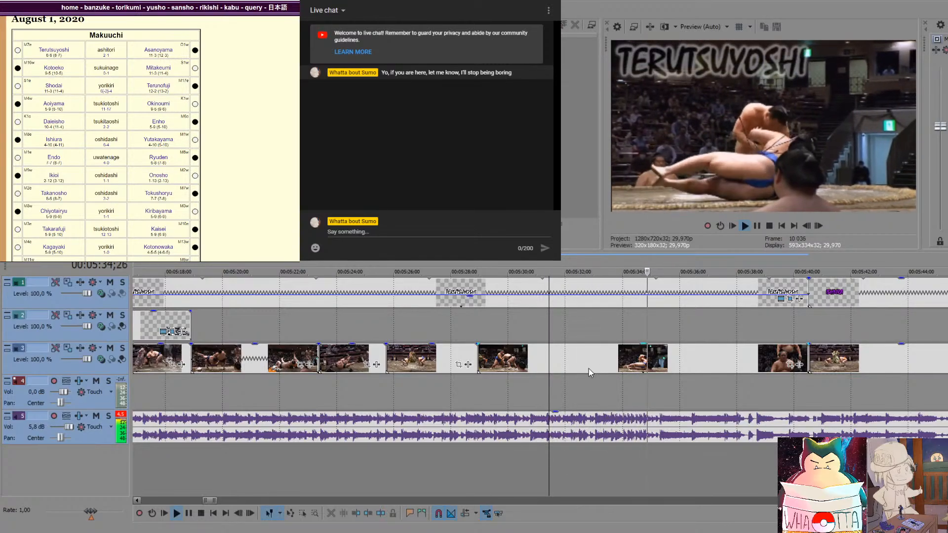
key("space")
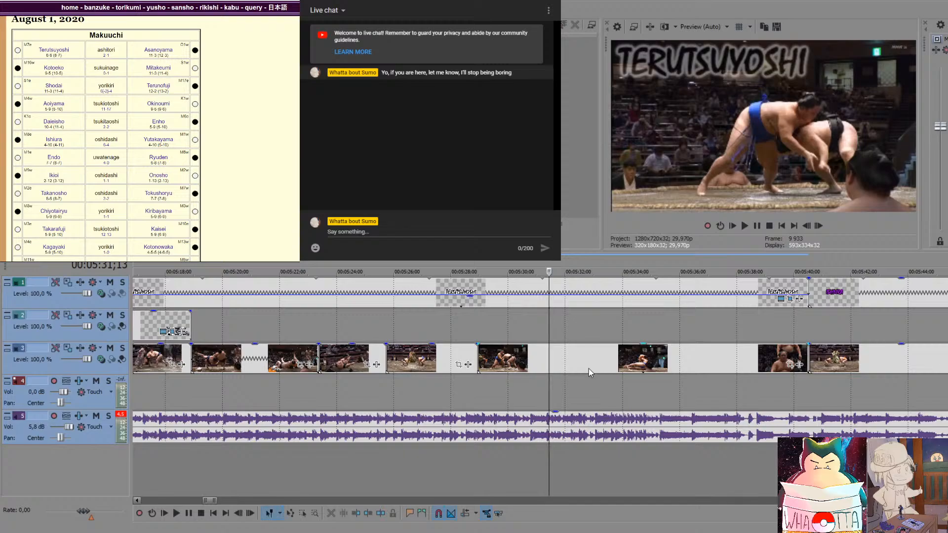
key("space")
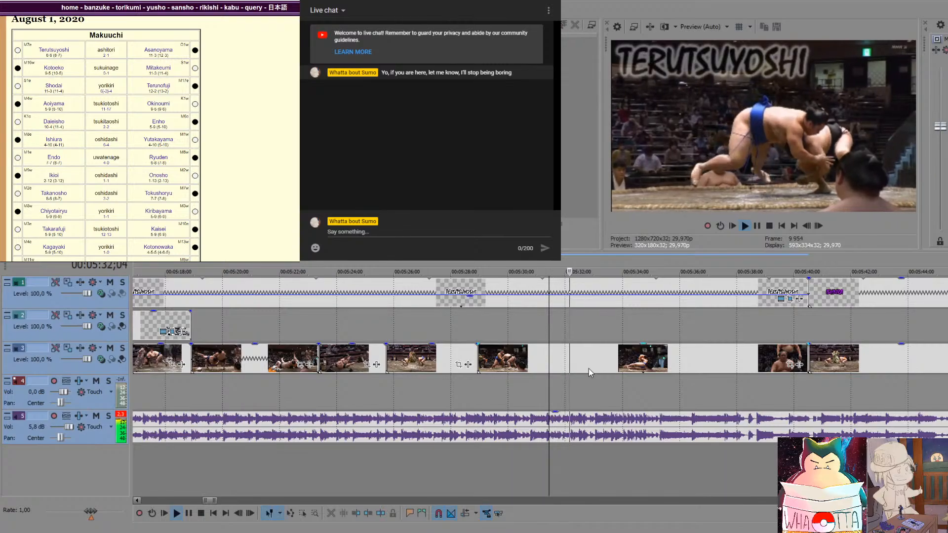
key("space")
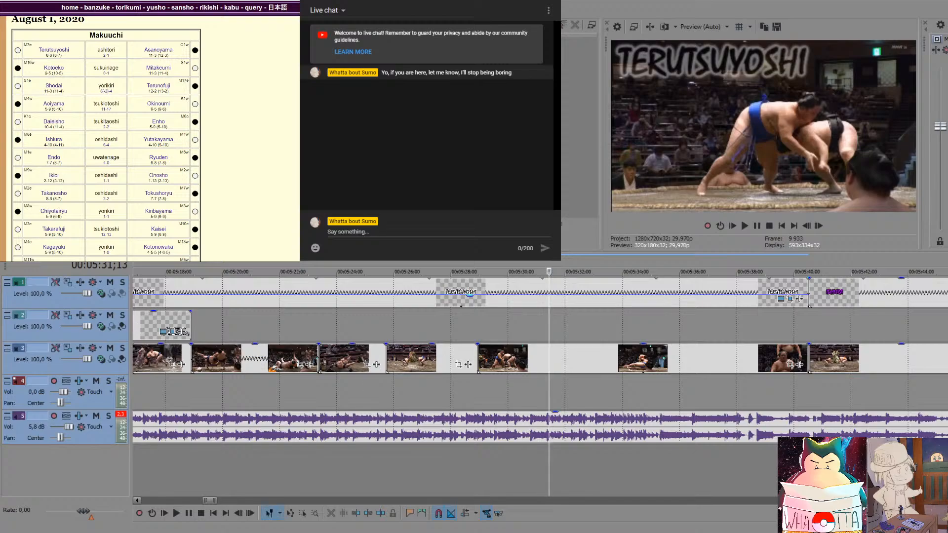
Play through the opening of the Ishiura bout and split the Ishiura title at 5:44;07
scroll(544, 400, "down", 4)
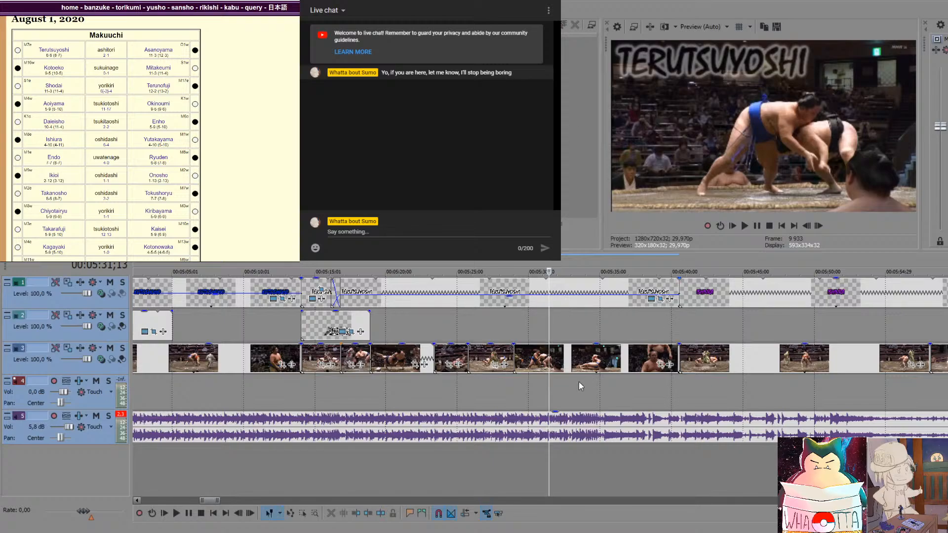
scroll(513, 393, "down", 2)
left_click(642, 328)
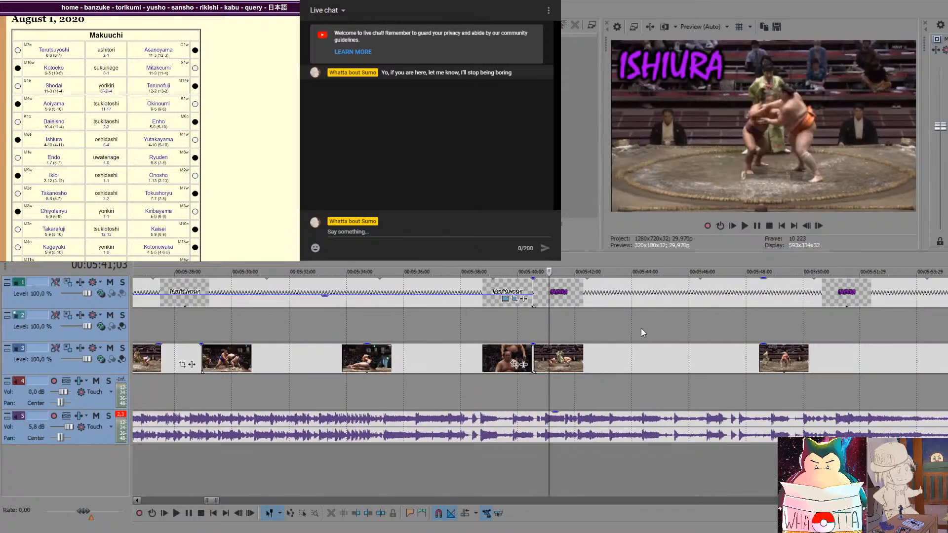
scroll(641, 328, "up", 2)
left_click(593, 297)
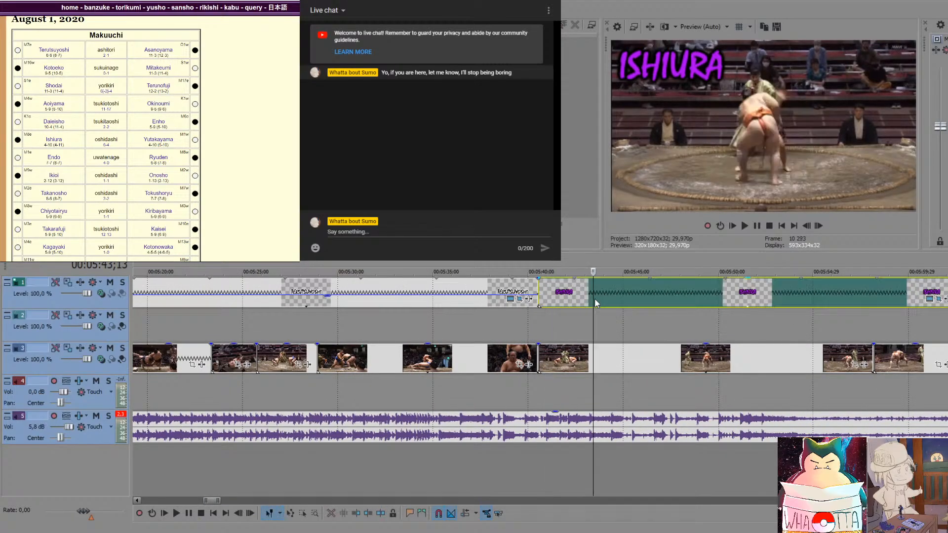
left_click(534, 330)
key("space")
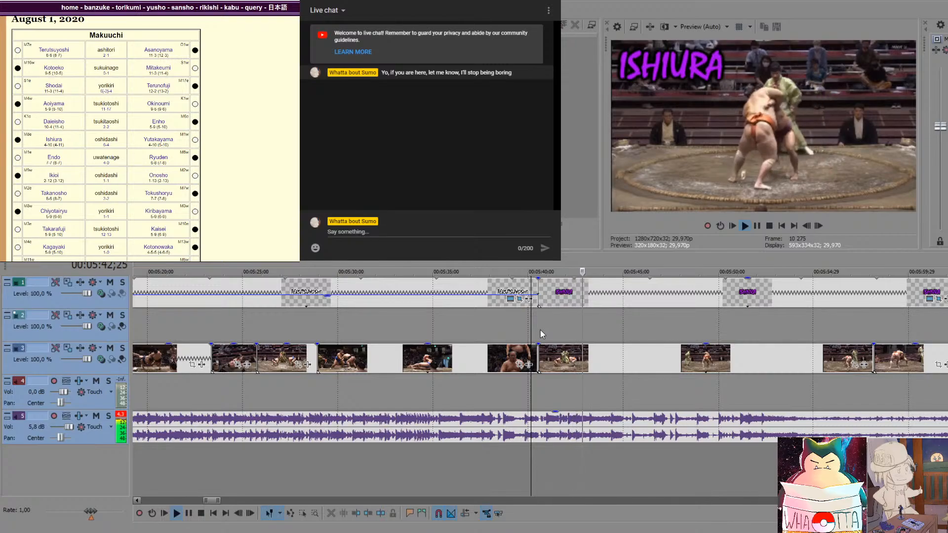
key("Return")
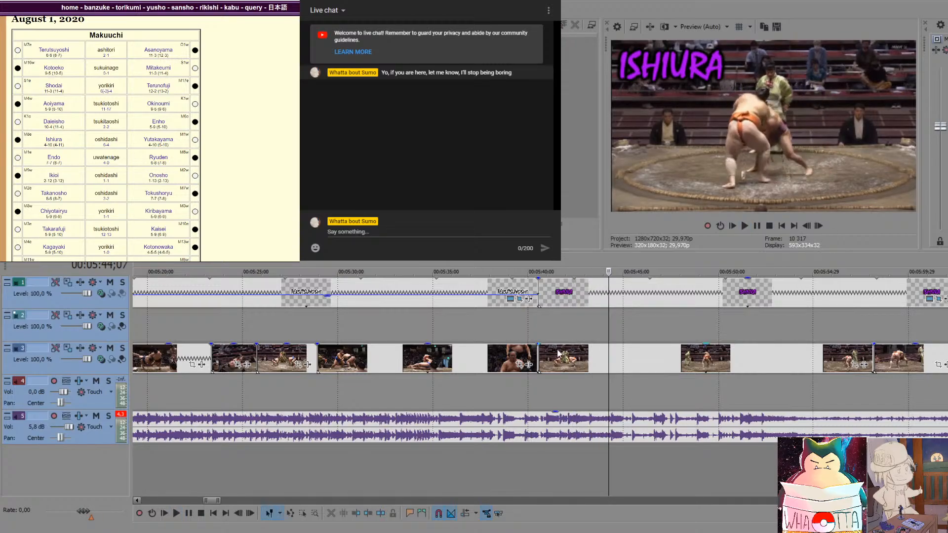
key("s")
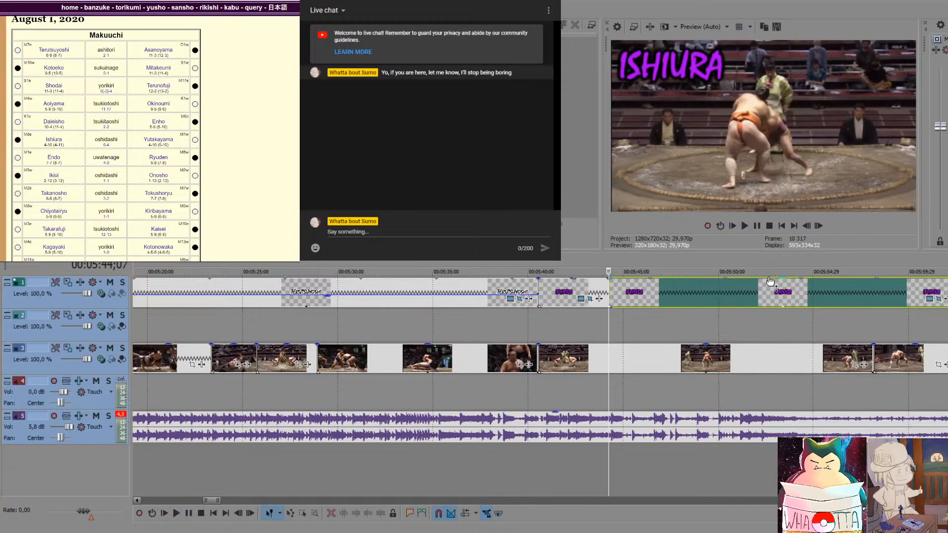
Lower the opacity of the second Ishiura title segment and overlap it 19 frames with the first segment as a crossfade
left_click_drag(783, 279, 749, 290)
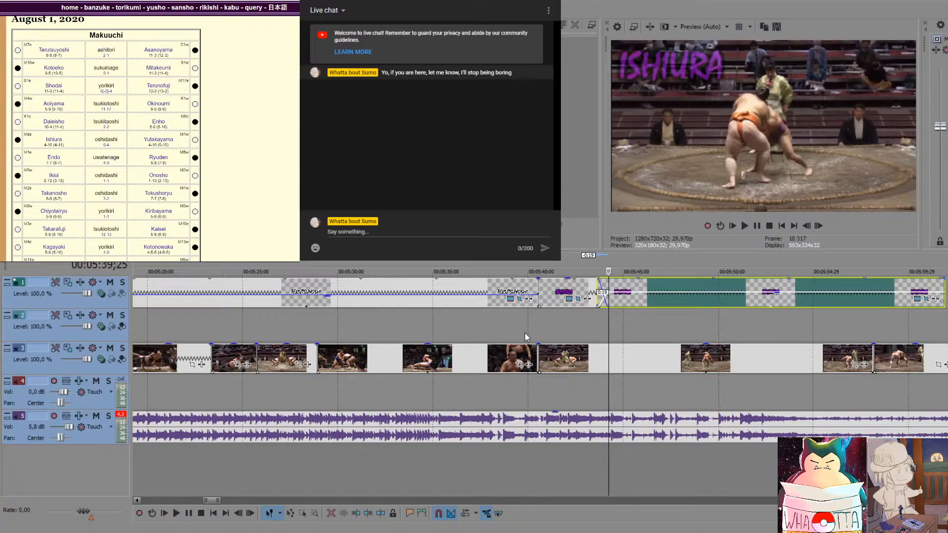
left_click(525, 335)
key("space")
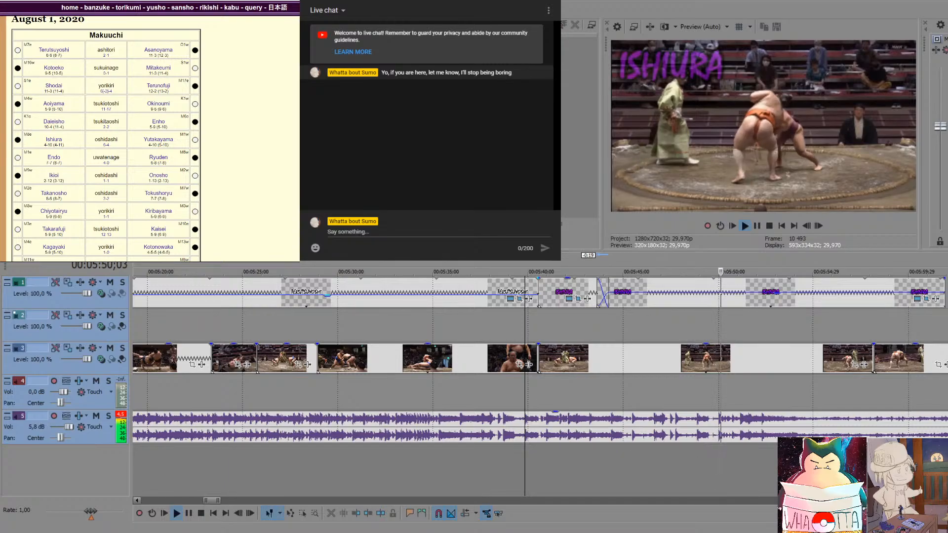
Extend the second Ishiura title segment to the end of the Ishiura footage and play on through the bout
scroll(672, 309, "down", 2)
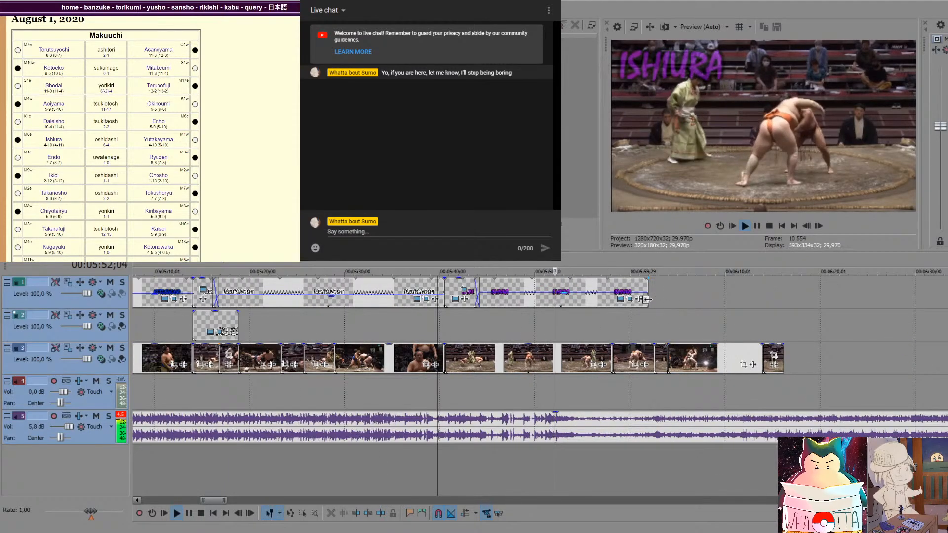
left_click_drag(648, 291, 655, 287)
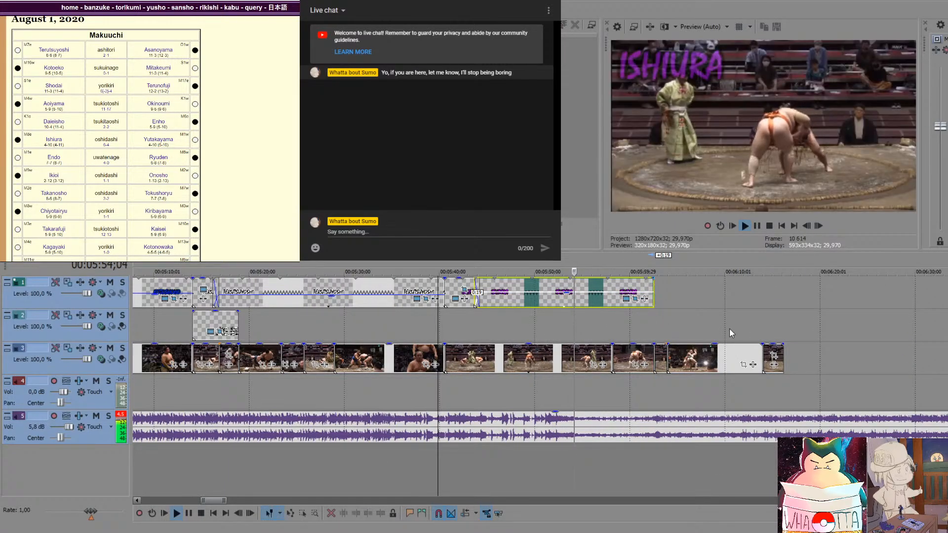
left_click(677, 317)
key("space")
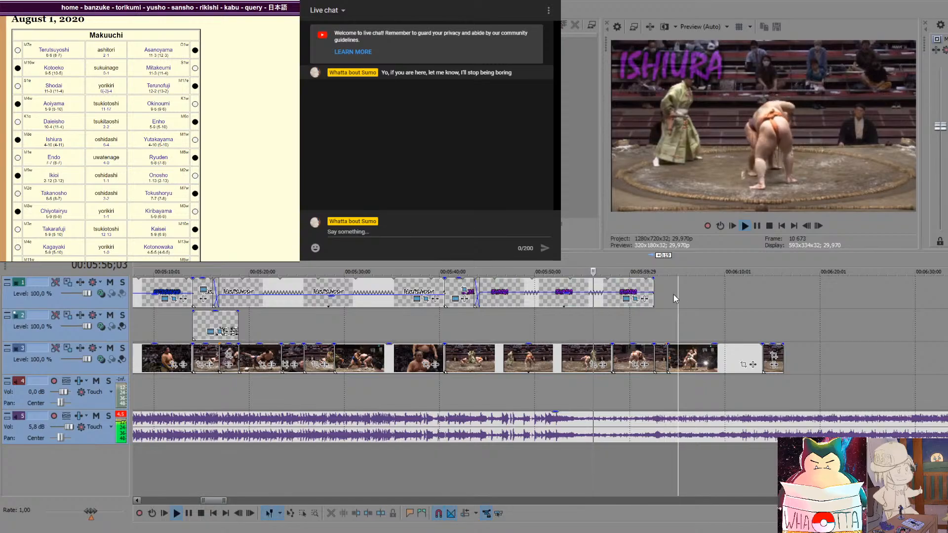
Paste a copy of the opaque Ishiura title after the existing one and stretch it from there to the end of the last clip
left_click(674, 295)
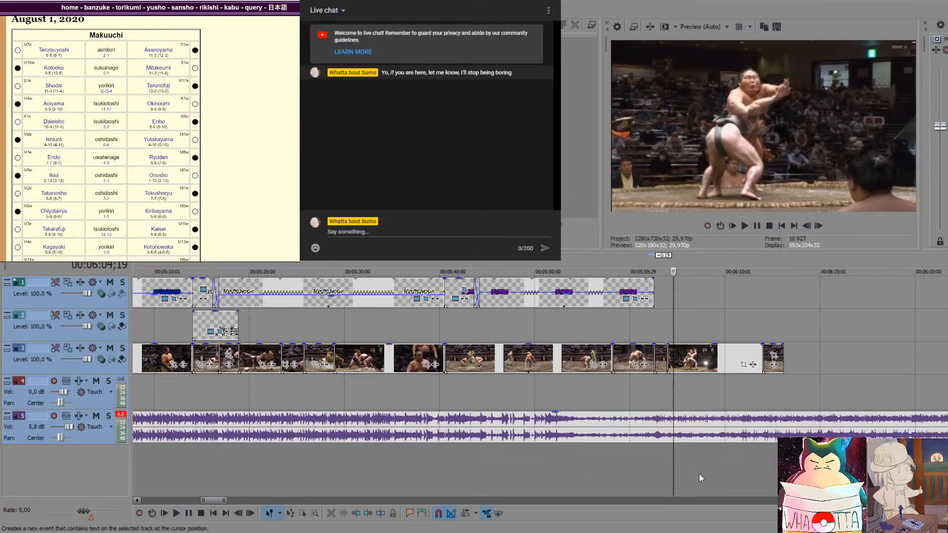
left_click(449, 295)
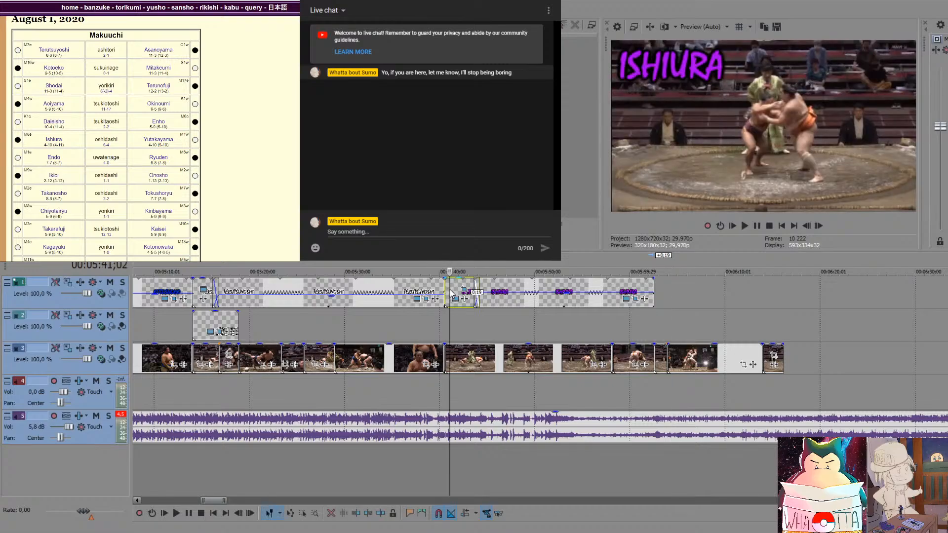
left_click(676, 289)
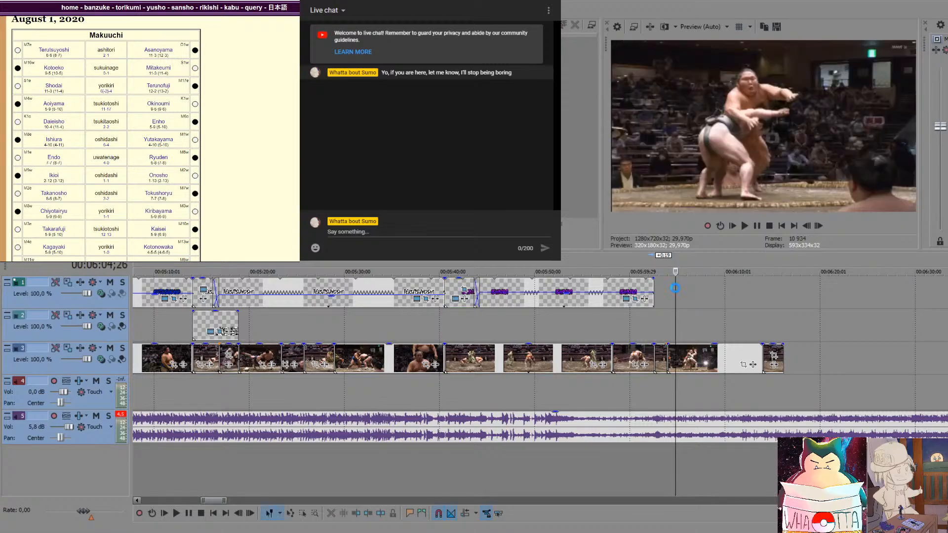
key("ctrl+v")
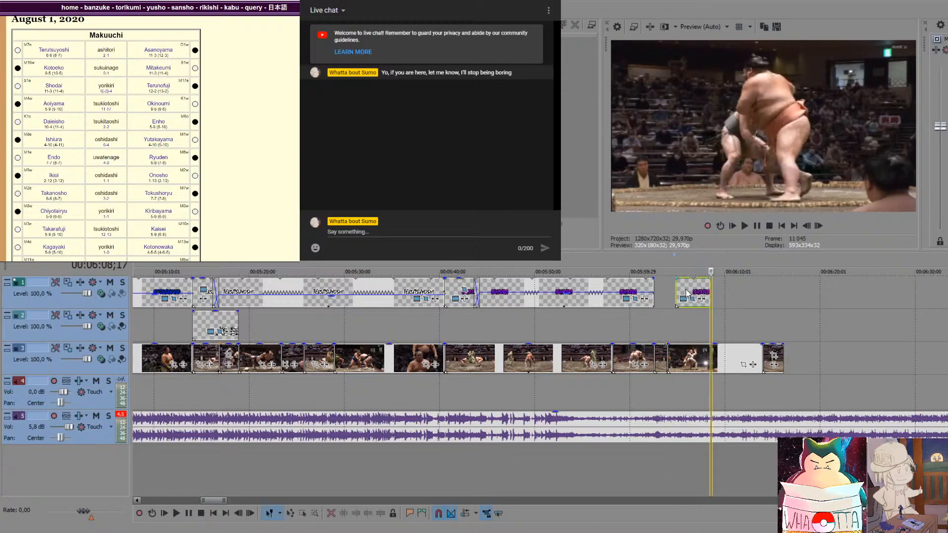
left_click_drag(710, 294, 785, 297)
left_click(694, 294)
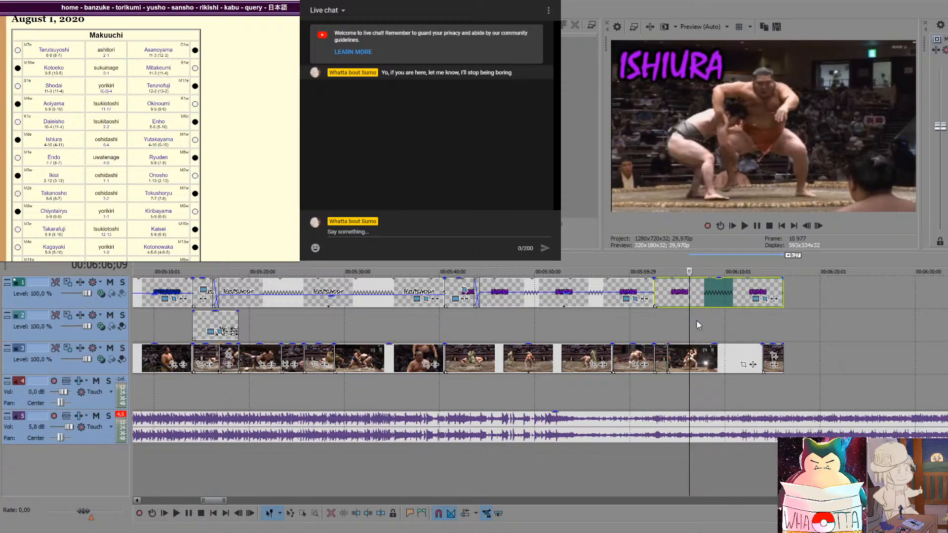
Change the pasted title's colour to white and its text to ENHO
left_click(672, 296)
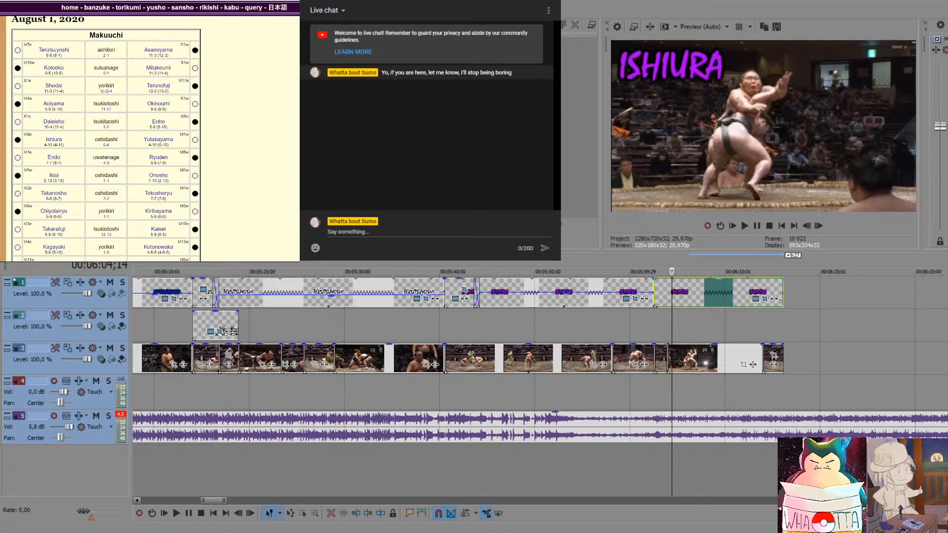
left_click(743, 120)
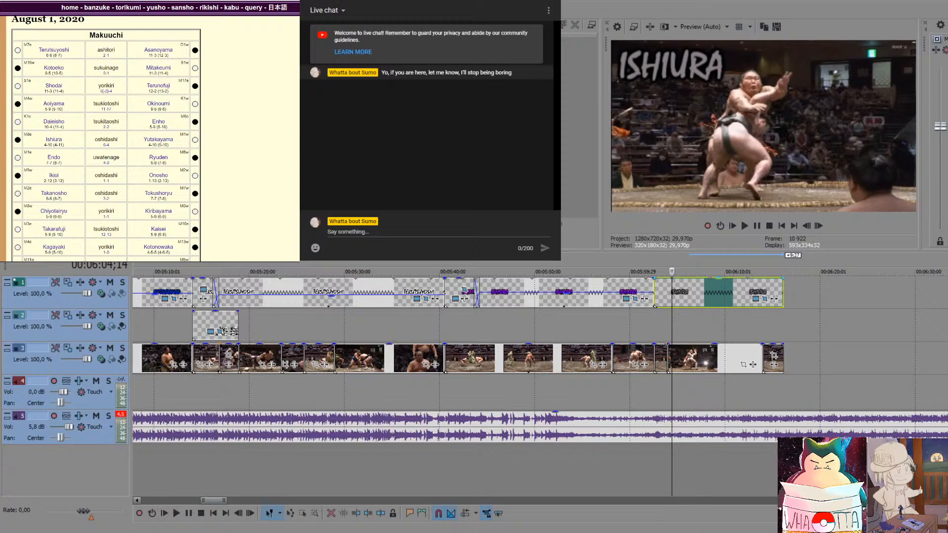
type("Enho")
key("BackSpace")
key("BackSpace")
key("BackSpace")
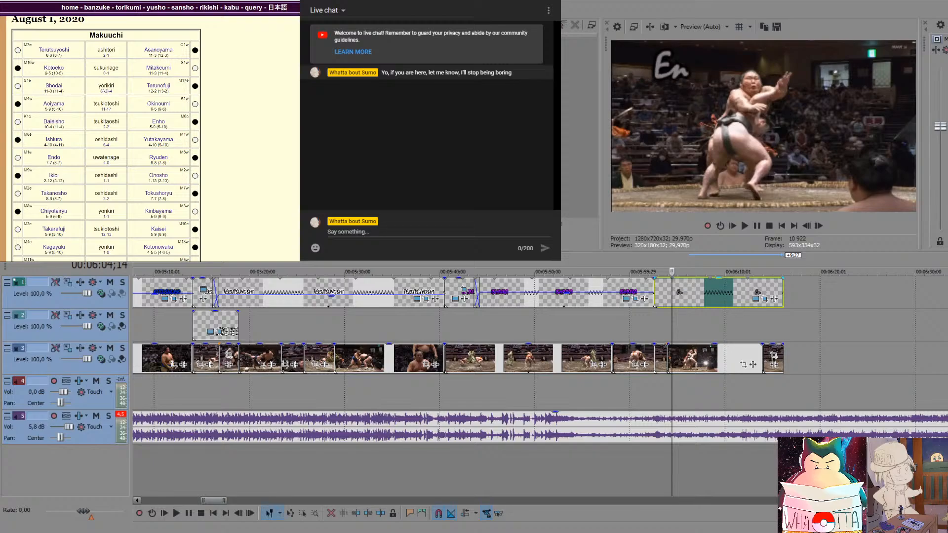
type("NHO")
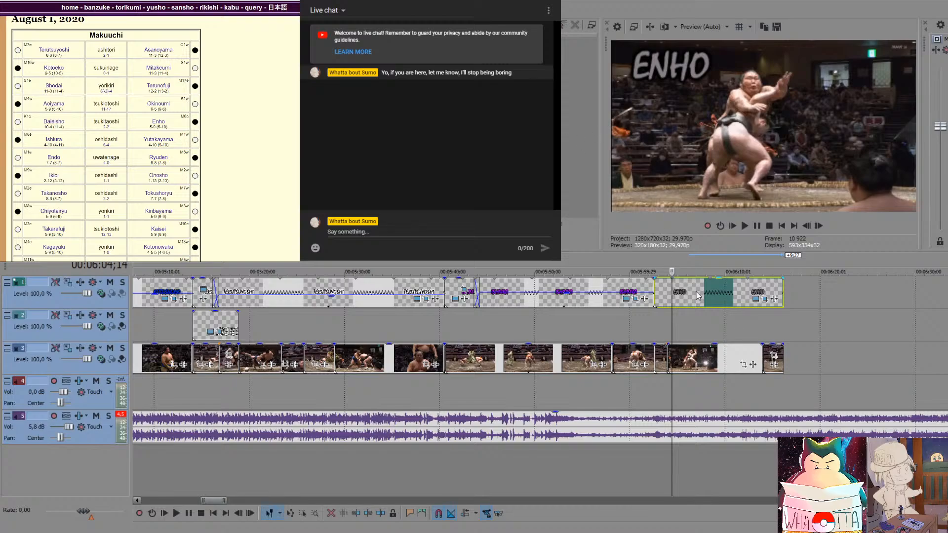
Play through the opening of the Enho bout and split the Enho title at 6:05;02
left_click(649, 319)
key("space")
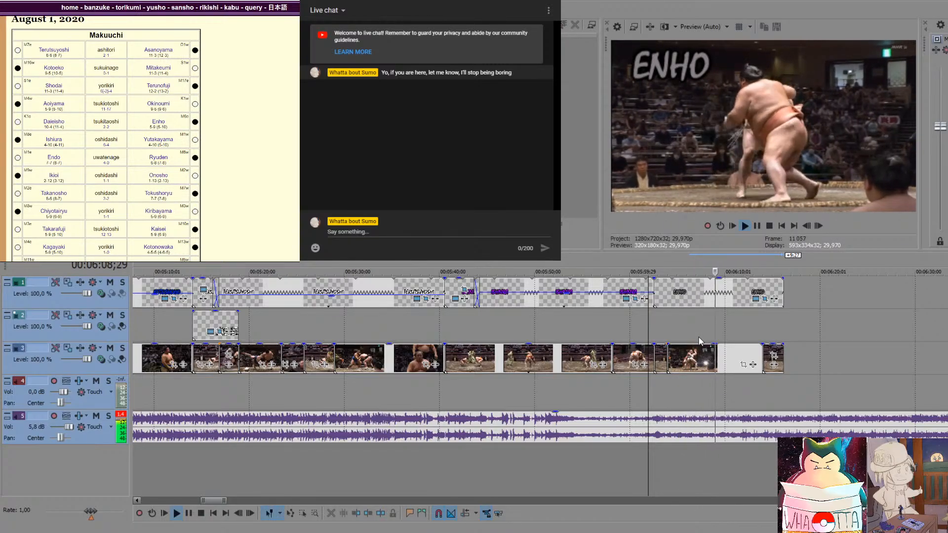
key("space")
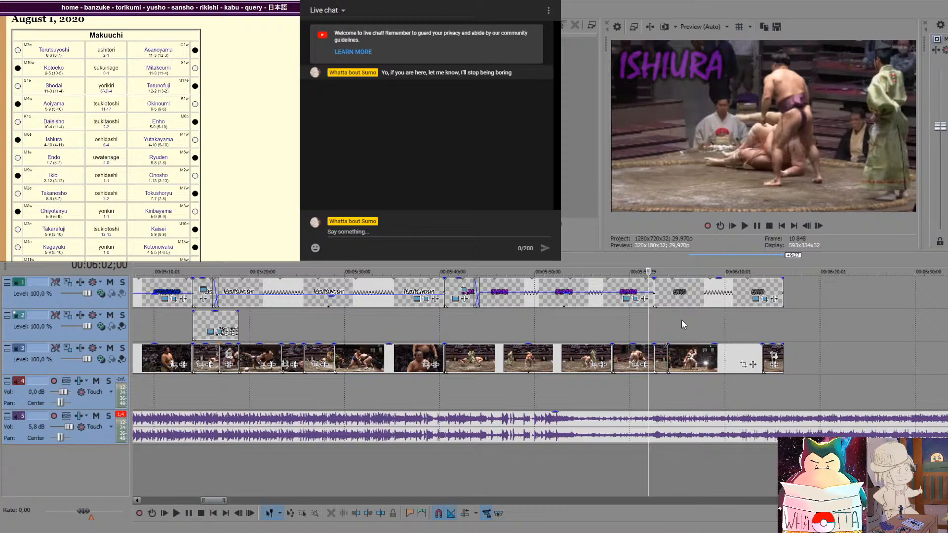
left_click(682, 321)
left_click(679, 295)
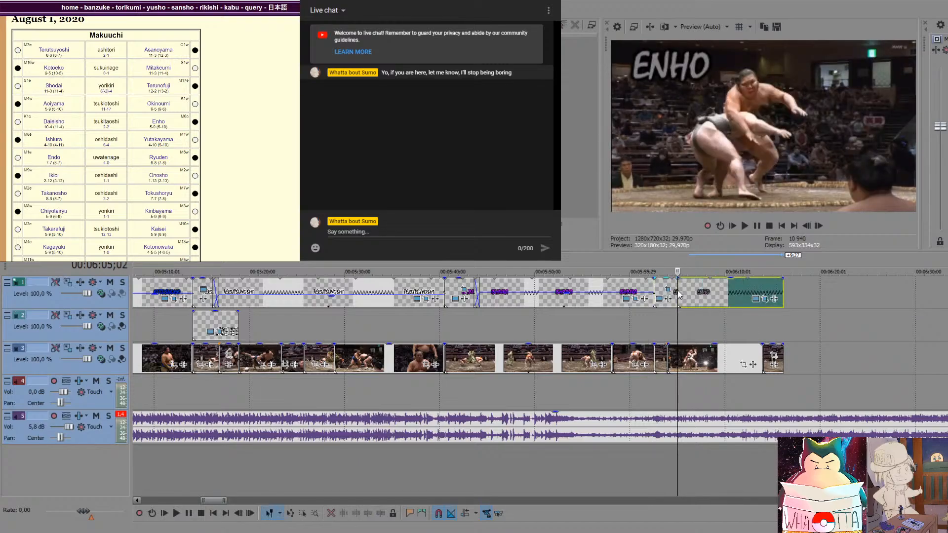
Fade the second Enho title segment to a lower opacity with a one-second crossfade, extend it to the last clip's end, and review the bout
left_click_drag(730, 279, 702, 300)
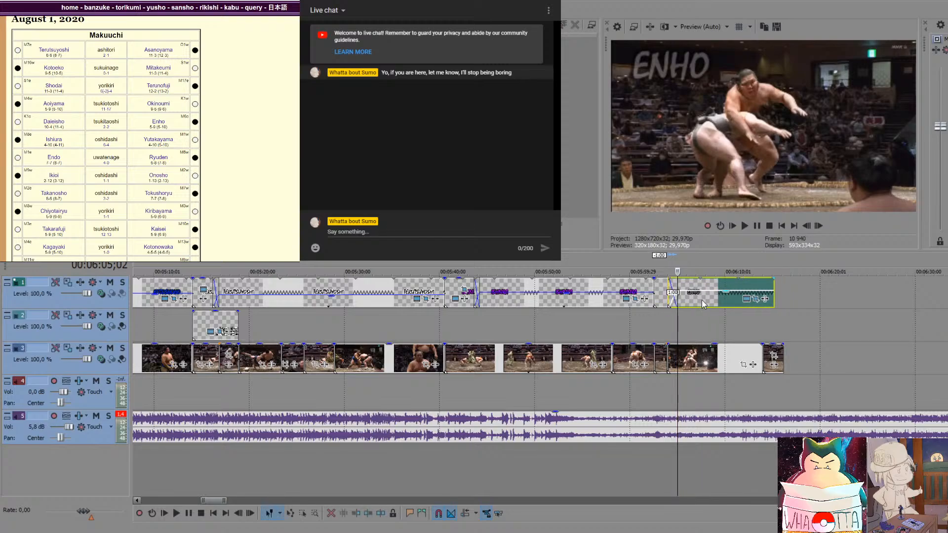
left_click_drag(772, 292, 782, 294)
left_click(656, 326)
key("space")
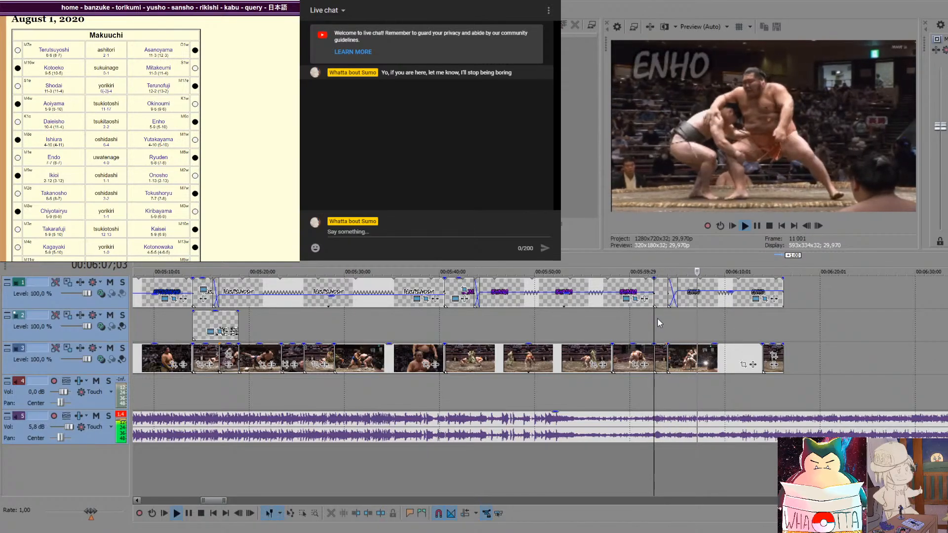
left_click(626, 329)
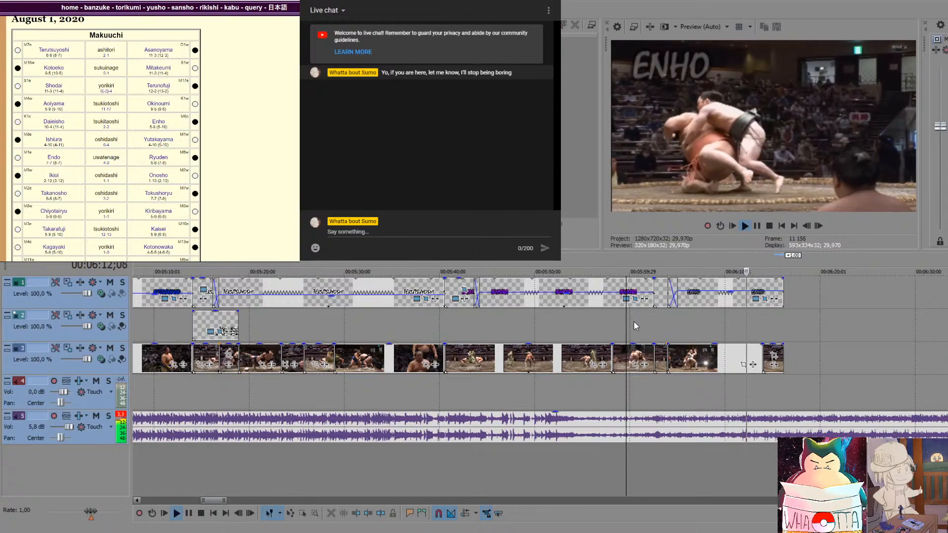
key("space")
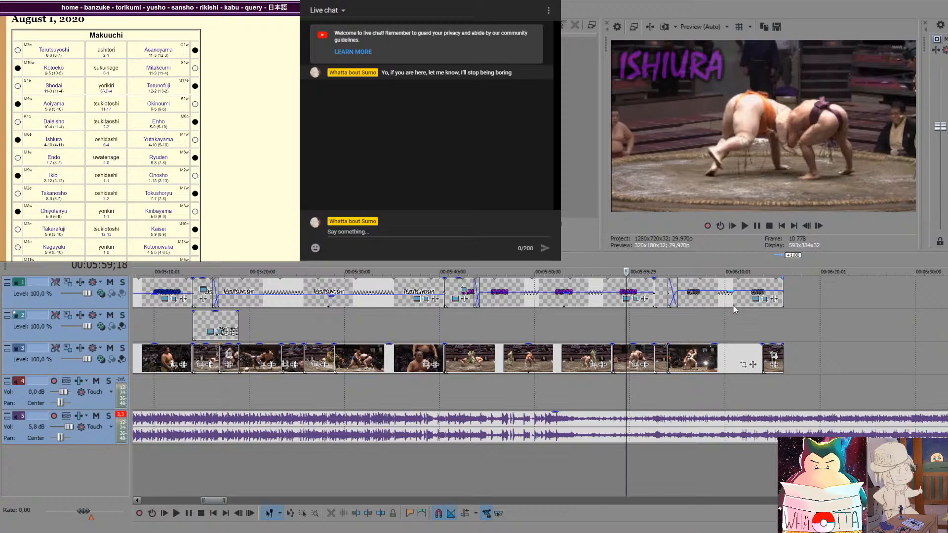
Open the July 2020 banzuke on the sumo reference site and bring up Tochinoshin's tournament record
scroll(710, 316, "down", 5)
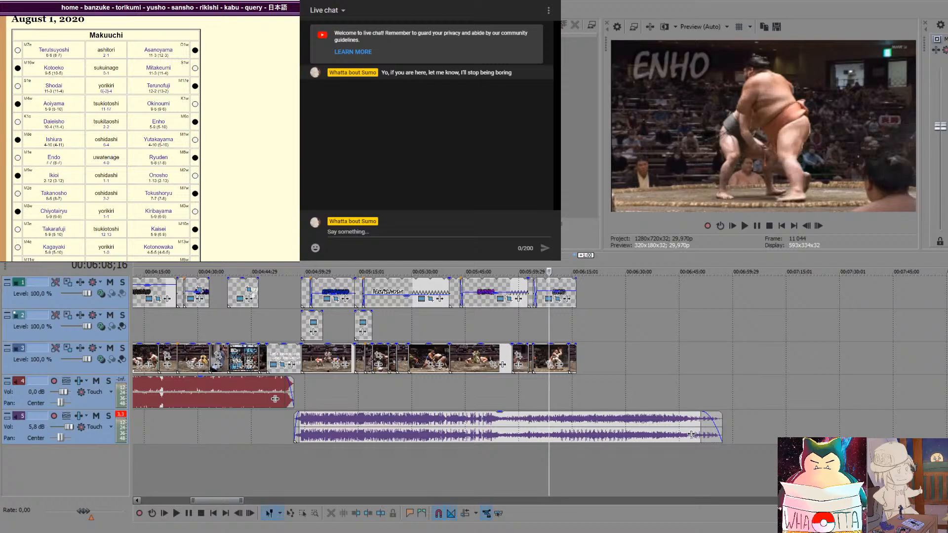
scroll(623, 333, "down", 4)
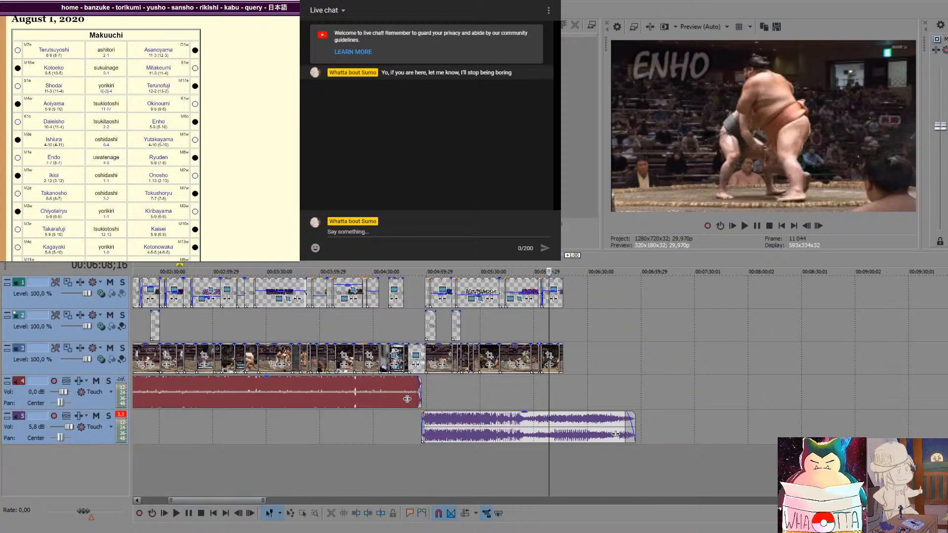
scroll(98, 48, "up", 1)
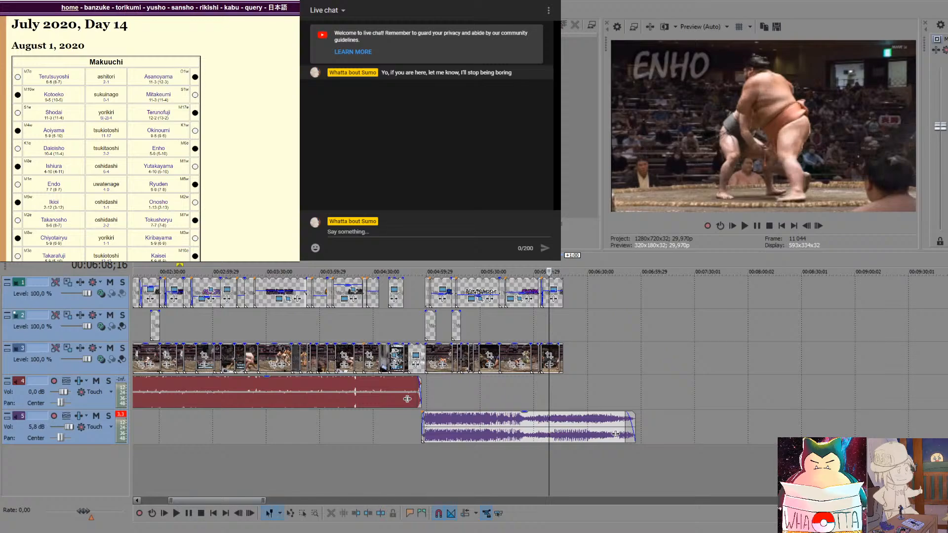
left_click(70, 7)
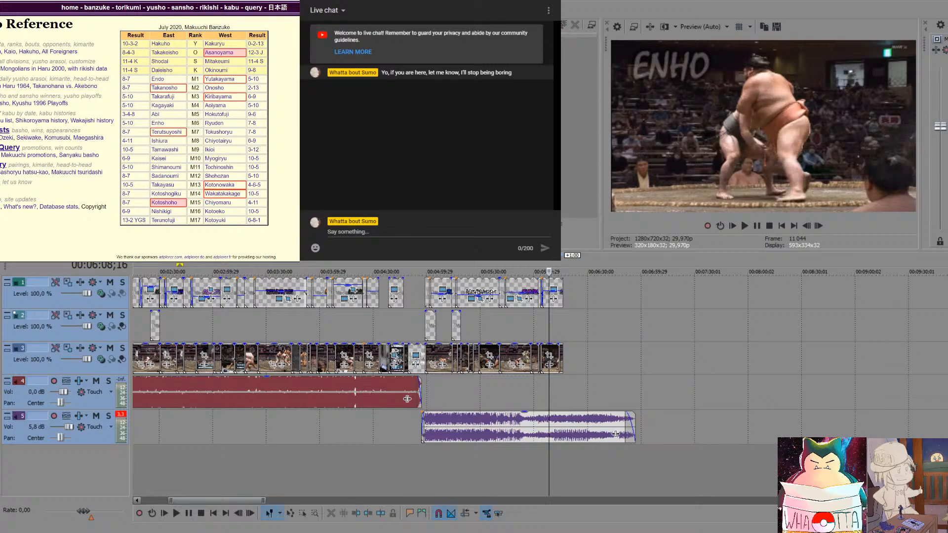
left_click(97, 8)
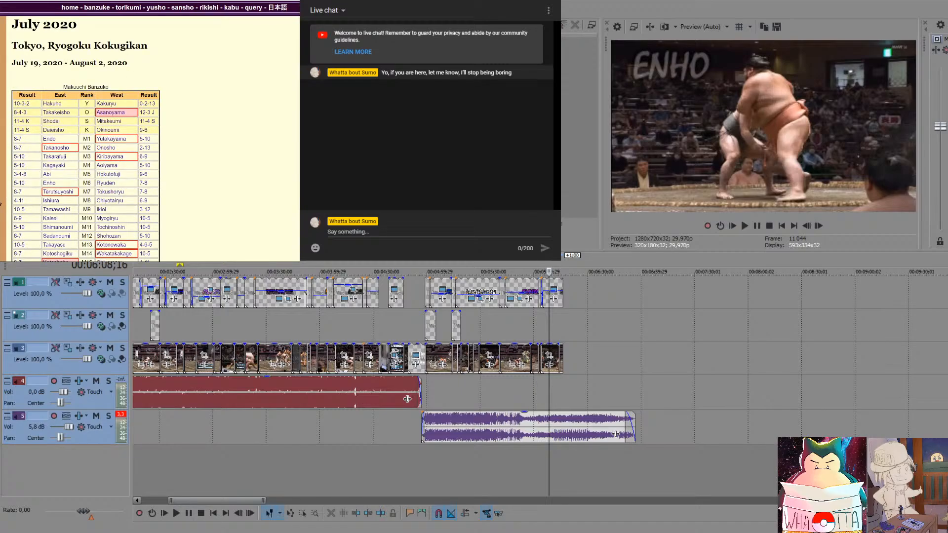
scroll(141, 47, "down", 1)
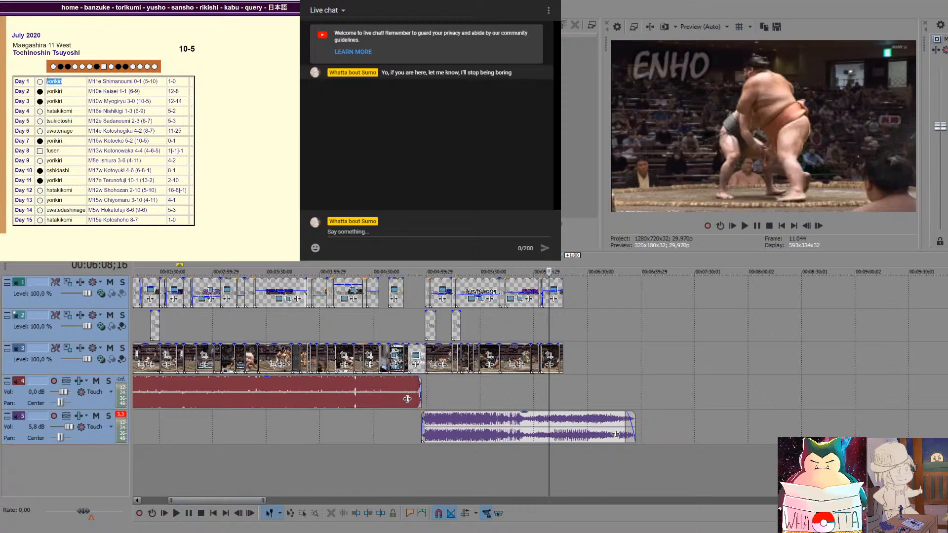
Examine the winning techniques in Tochinoshin's daily results, including the Day 7 and Day 13 bouts
left_click(65, 97)
left_click_drag(70, 141, 45, 142)
left_click(72, 148)
left_click_drag(61, 201, 46, 203)
left_click(80, 186)
Add the new source video with its audio to the timeline at about 7:07, leaving a gap after the edited clips
left_click_drag(675, 361, 675, 365)
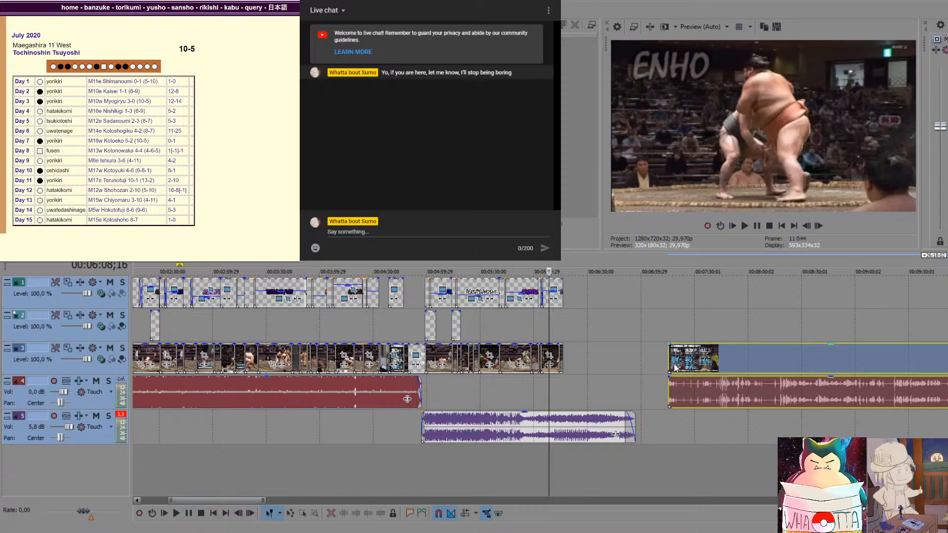
left_click(686, 332)
scroll(778, 326, "down", 1)
Skim the newly added footage up to 12:57;11 to look for the next bout
left_click(668, 329)
left_click(688, 328)
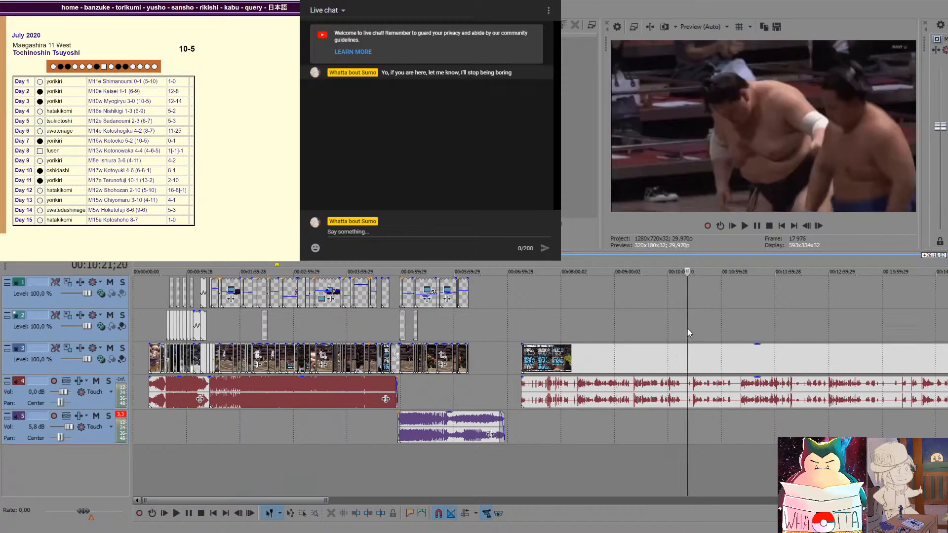
left_click(704, 329)
left_click(712, 328)
left_click(731, 329)
left_click(753, 331)
left_click(763, 331)
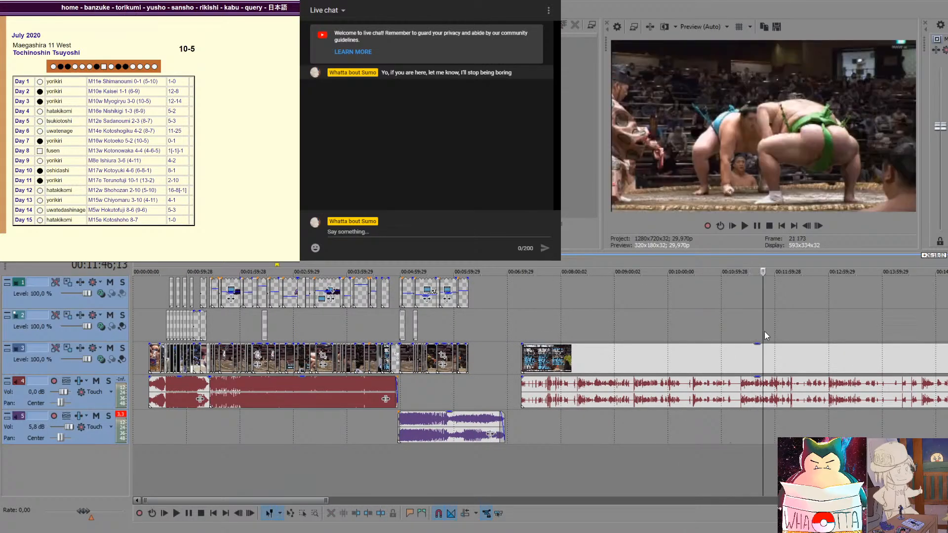
left_click(792, 332)
left_click(814, 334)
left_click(826, 334)
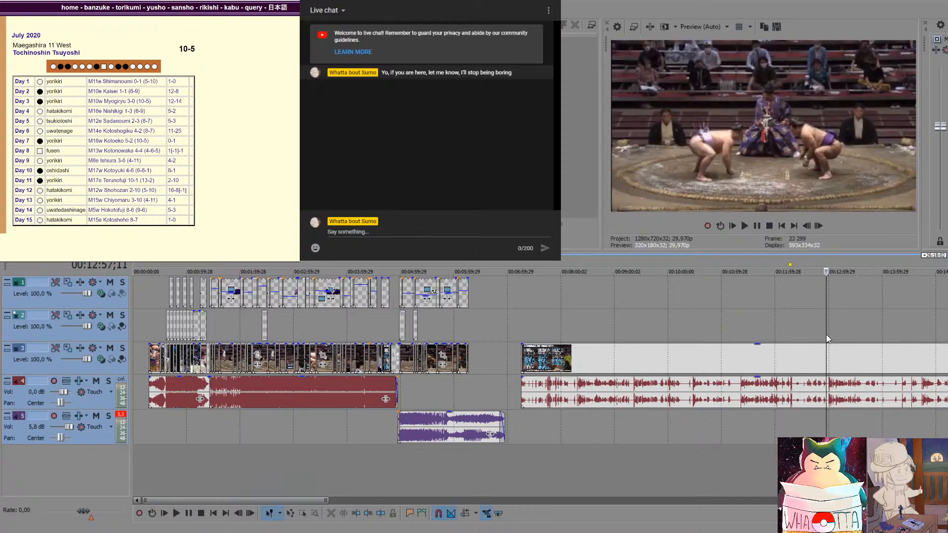
Continue skimming the added footage from about 12:30 to 14:45;07 to find the bout's starting charge
left_click(813, 334)
left_click(834, 333)
left_click(846, 336)
left_click(855, 338)
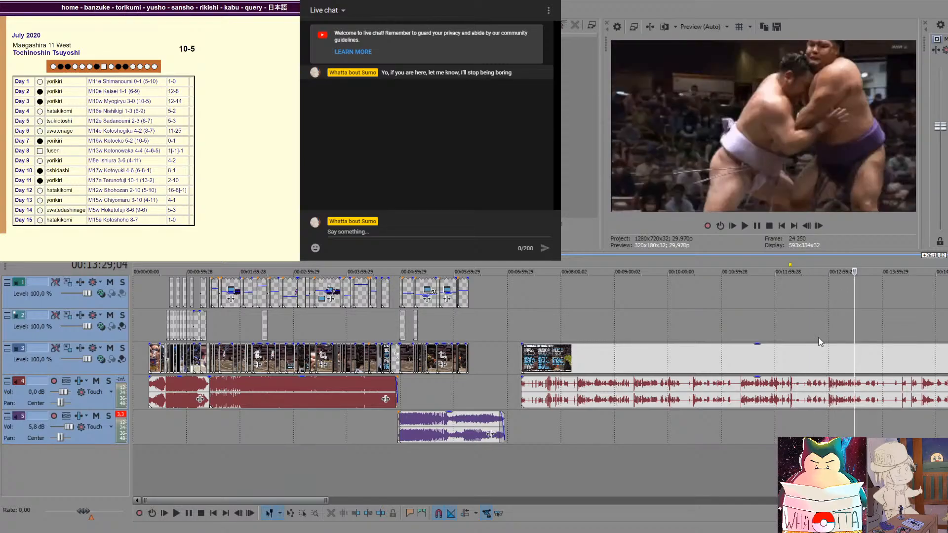
left_click(821, 339)
left_click(870, 339)
left_click(902, 338)
left_click(922, 338)
Pinpoint the start of the bout near 14:45 and play it through the fall
scroll(922, 337, "down", 1)
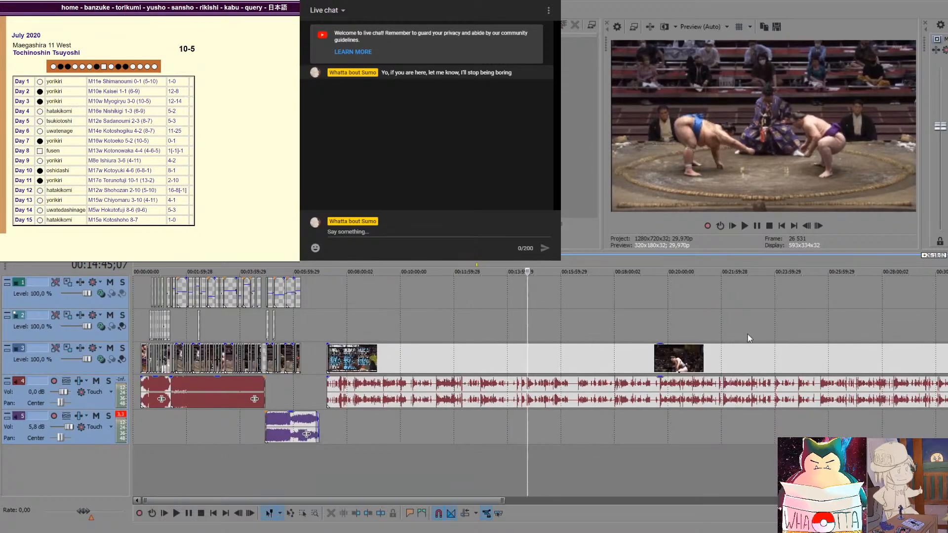
scroll(542, 342, "up", 3)
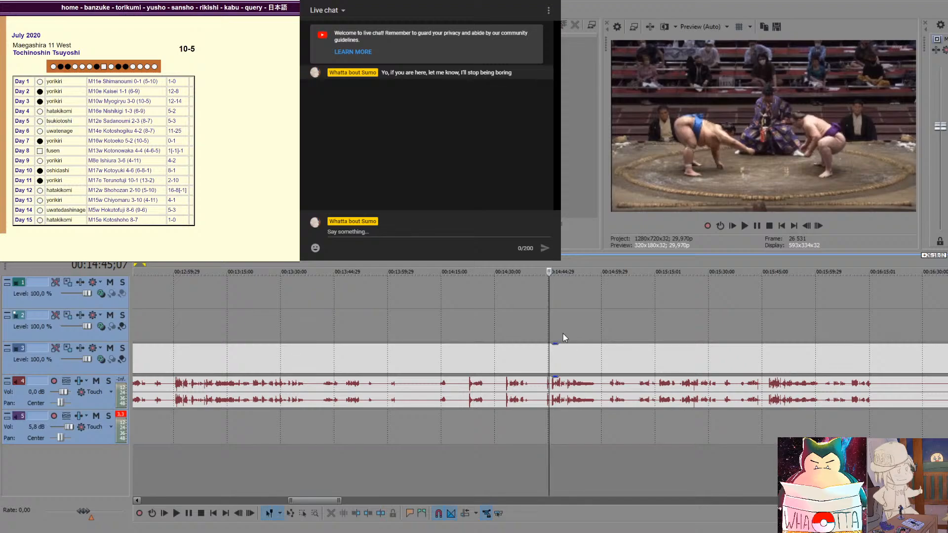
left_click(553, 326)
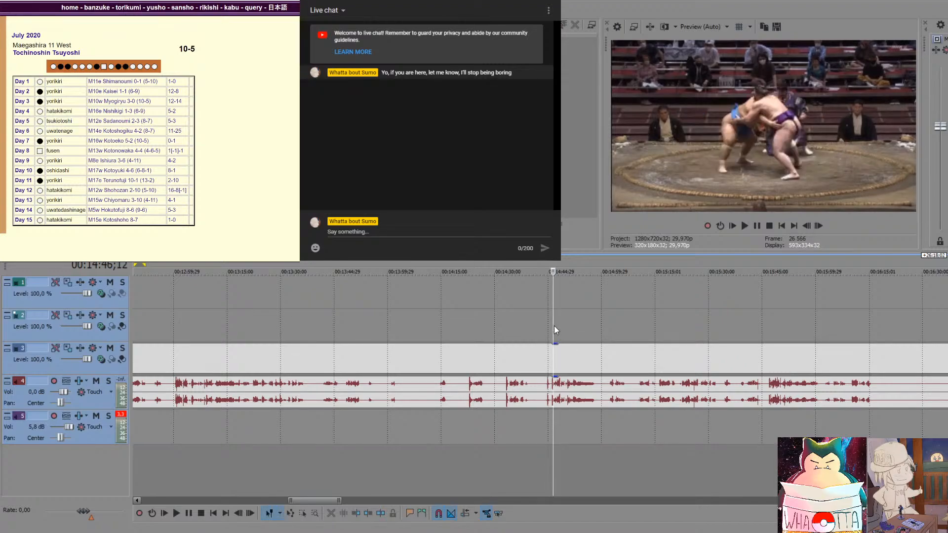
scroll(556, 325, "up", 2)
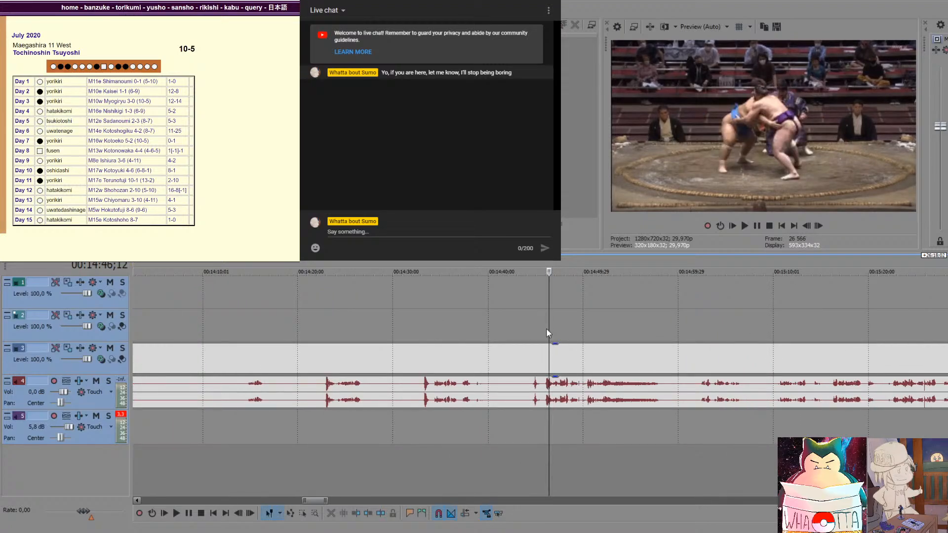
left_click(546, 389)
key("space")
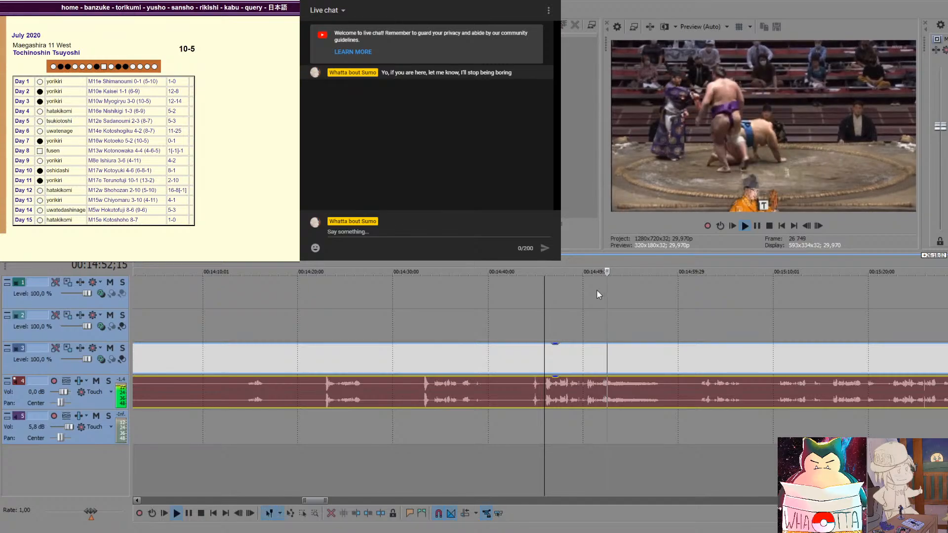
Replay the bout from 14:45;27 through the fall and the slow-motion replay, ending with the cursor back at the charge near 14:45;29
key("space")
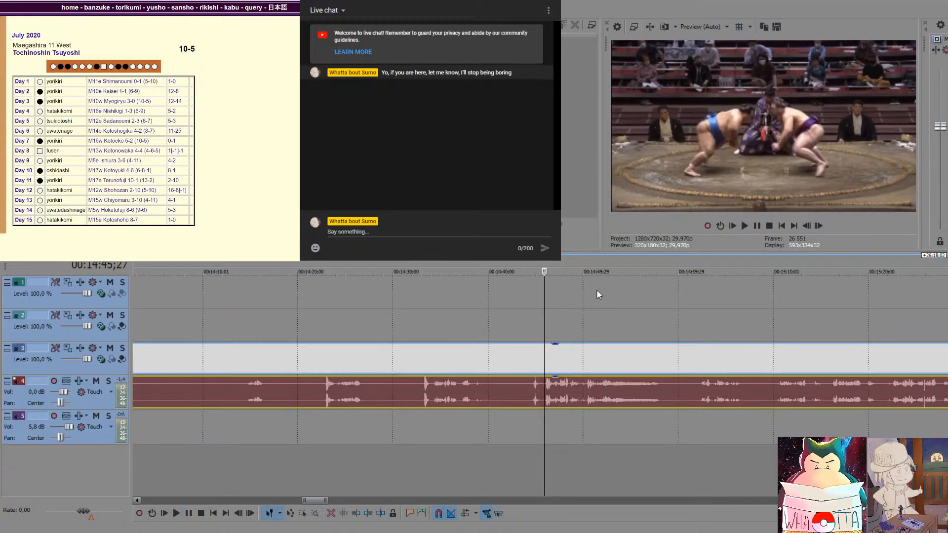
key("space")
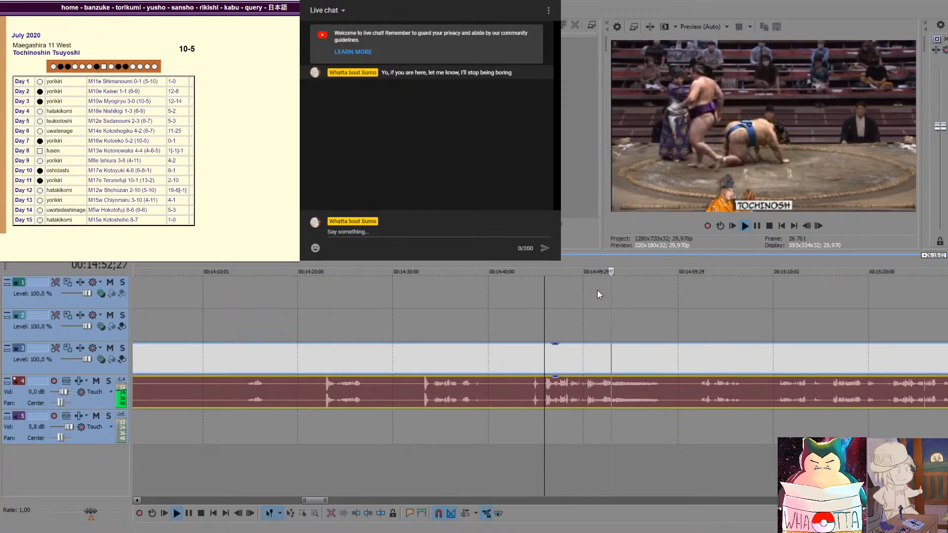
key("space")
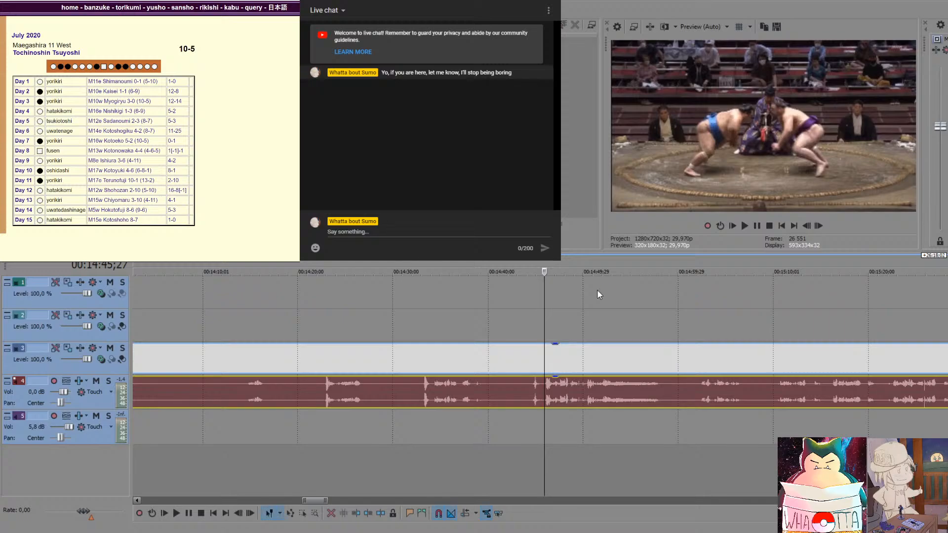
key("space")
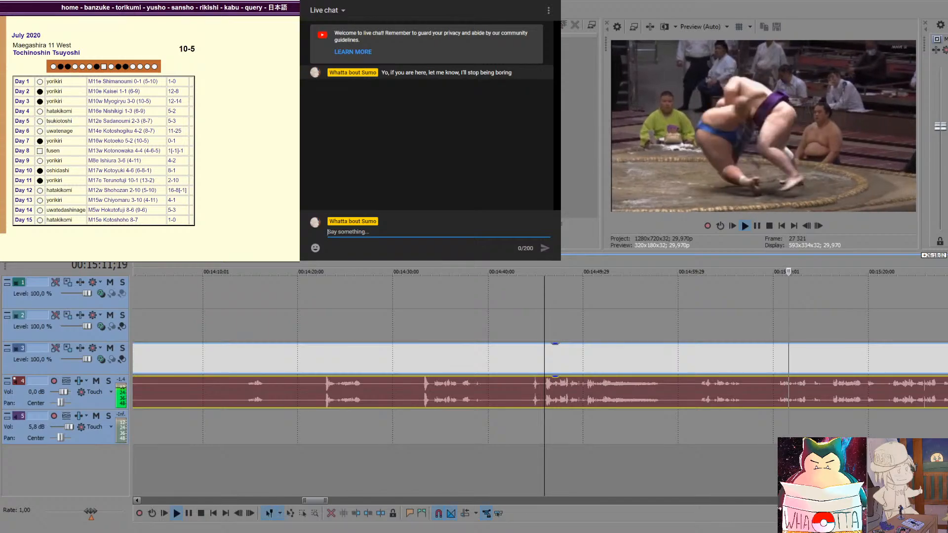
left_click(528, 321)
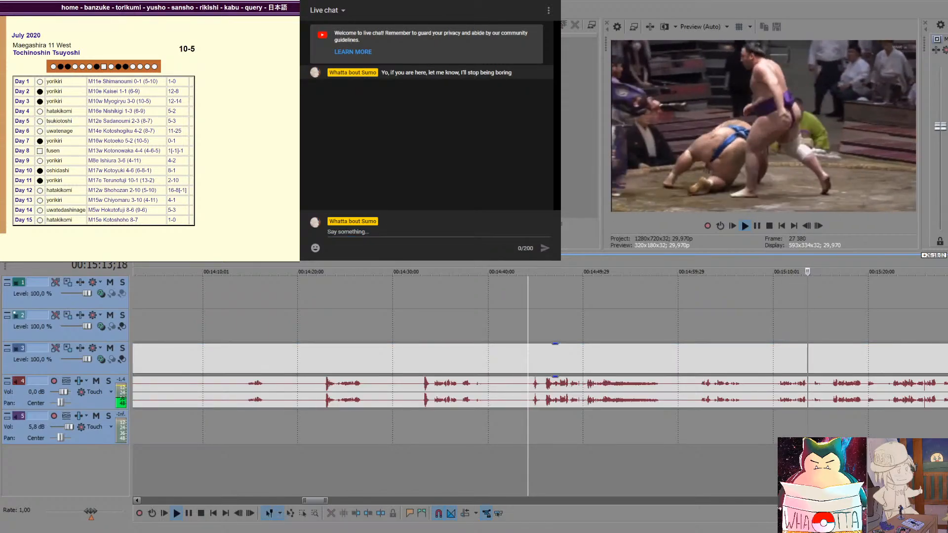
left_click(544, 318)
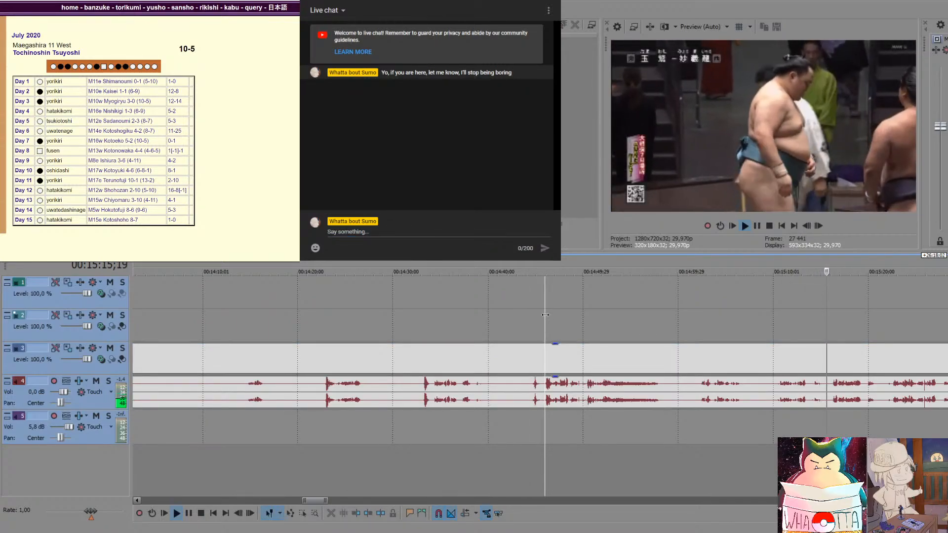
key("space")
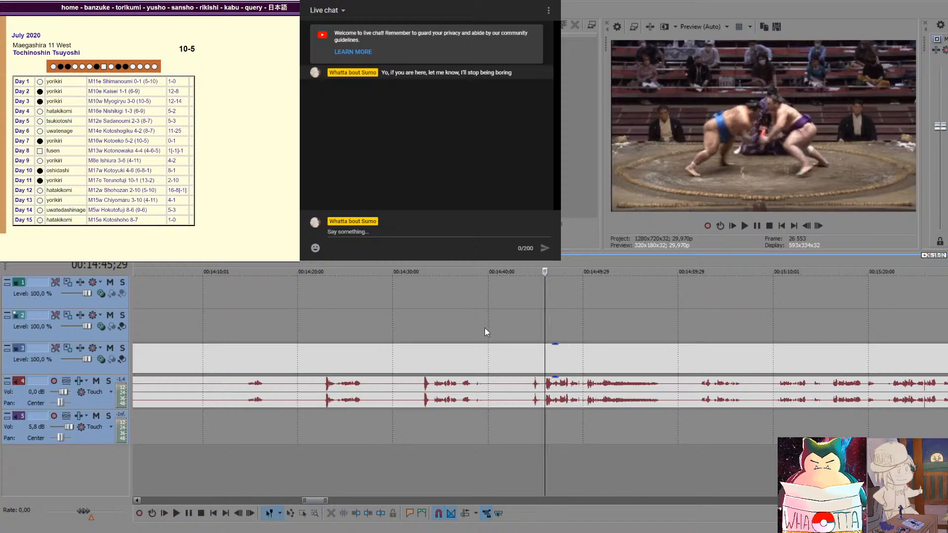
Replace the source footage on the timeline with the next source video and its audio, placed at about 14:22
left_click(532, 358)
key("Delete")
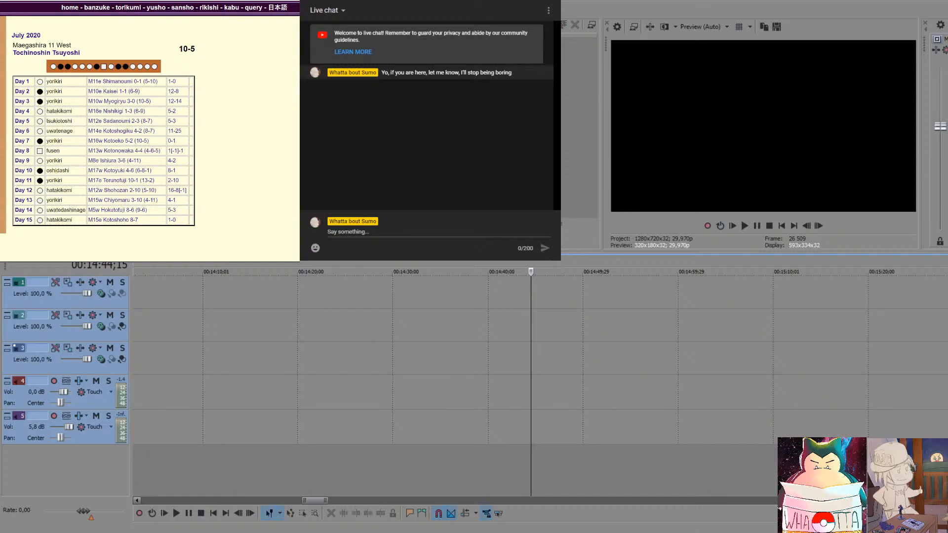
left_click_drag(316, 198, 328, 369)
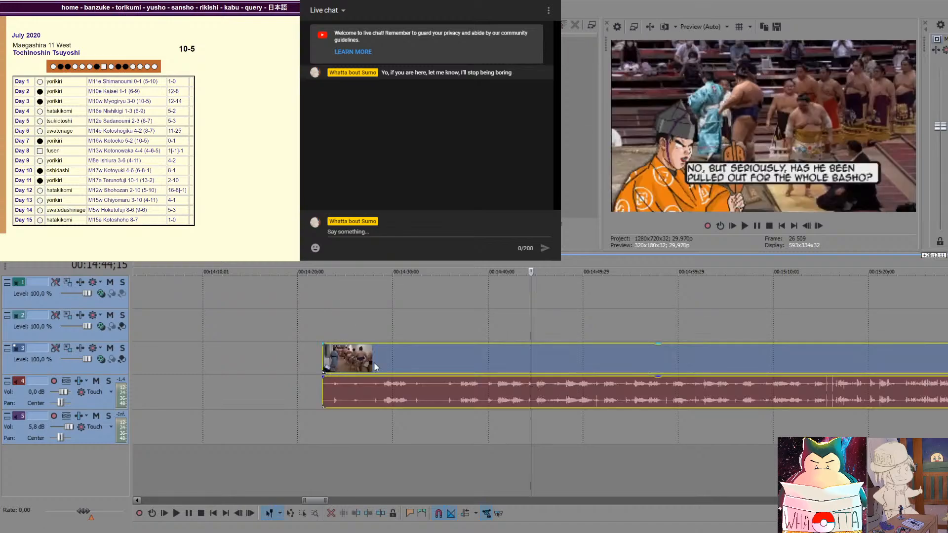
Skim the opening of the newly added footage up to 15:01;11
left_click(562, 369)
left_click(583, 369)
left_click(621, 371)
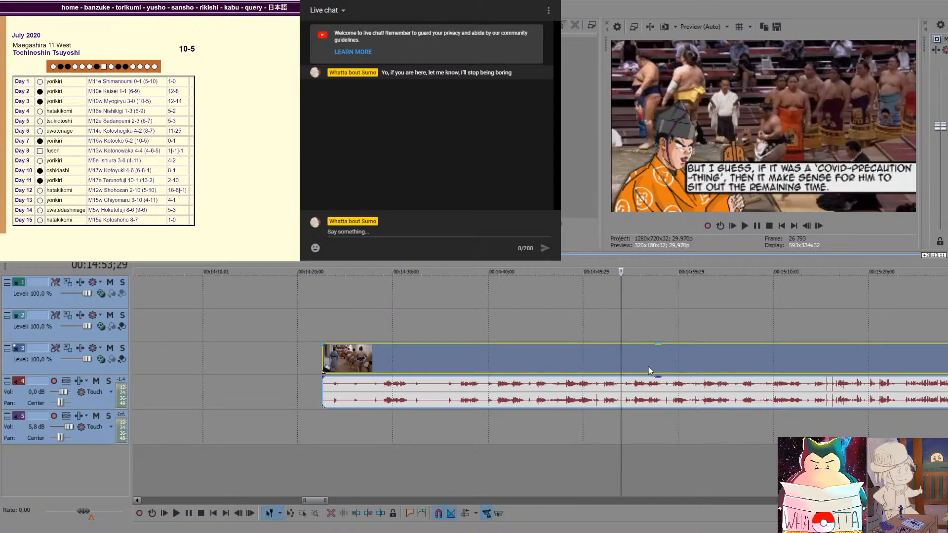
left_click(674, 365)
left_click(691, 362)
Move the new footage earlier to about 8:10 and check its bouts around 14:28 to 14:45;25
scroll(677, 365, "down", 10)
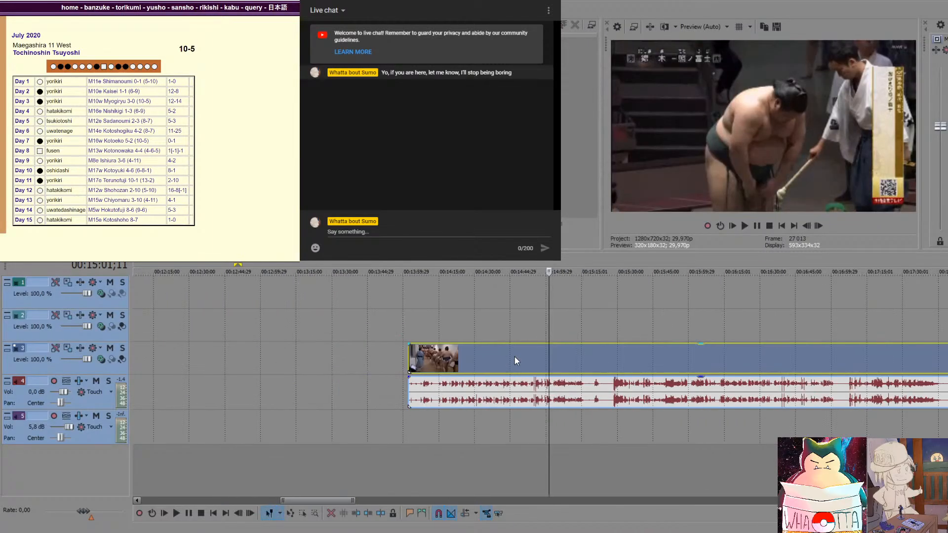
left_click_drag(496, 380, 445, 368)
left_click(446, 365)
left_click(491, 363)
left_click(520, 365)
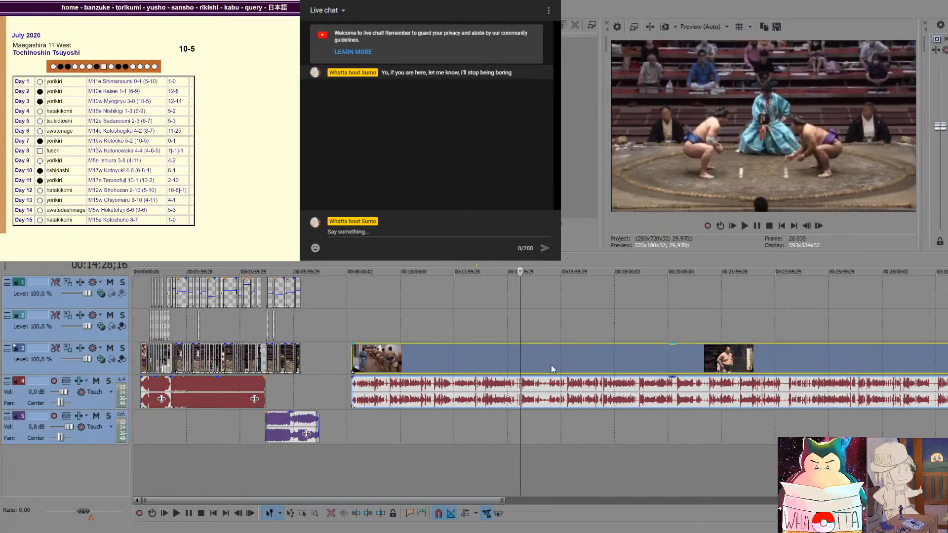
left_click(551, 366)
left_click(528, 367)
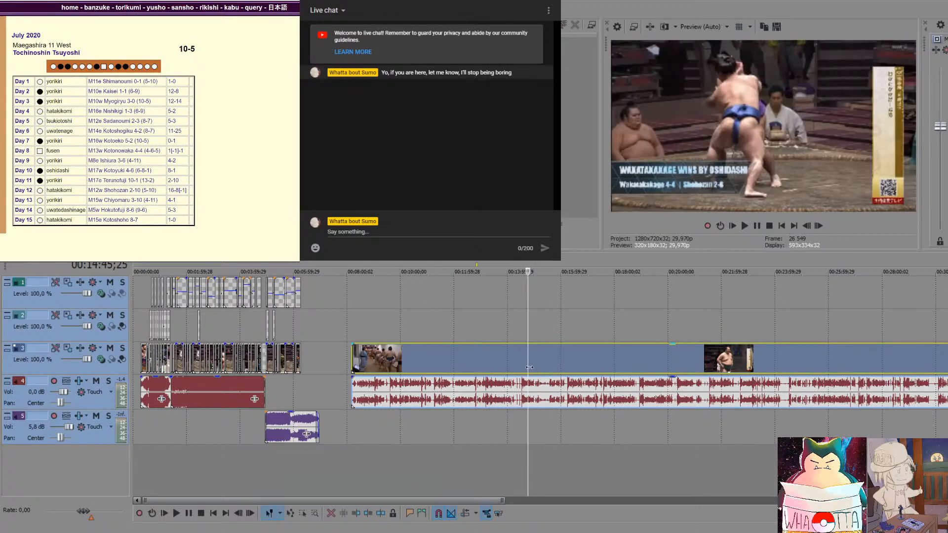
Skim the footage from 14:57;02 to 15:40;10 and examine the Day 7 segment near 15:33
scroll(539, 365, "up", 2)
scroll(538, 364, "up", 4)
left_click(569, 365)
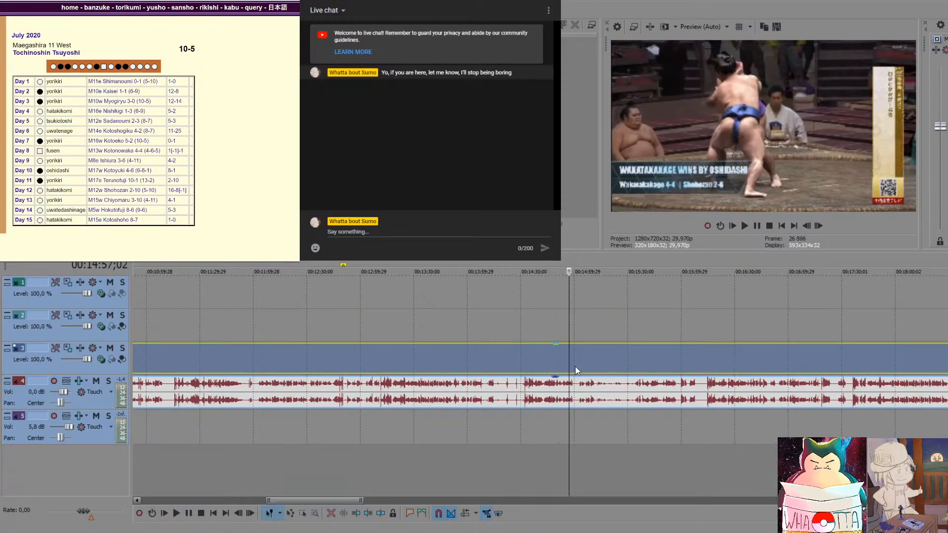
left_click(585, 364)
left_click(601, 365)
left_click(618, 365)
left_click(633, 364)
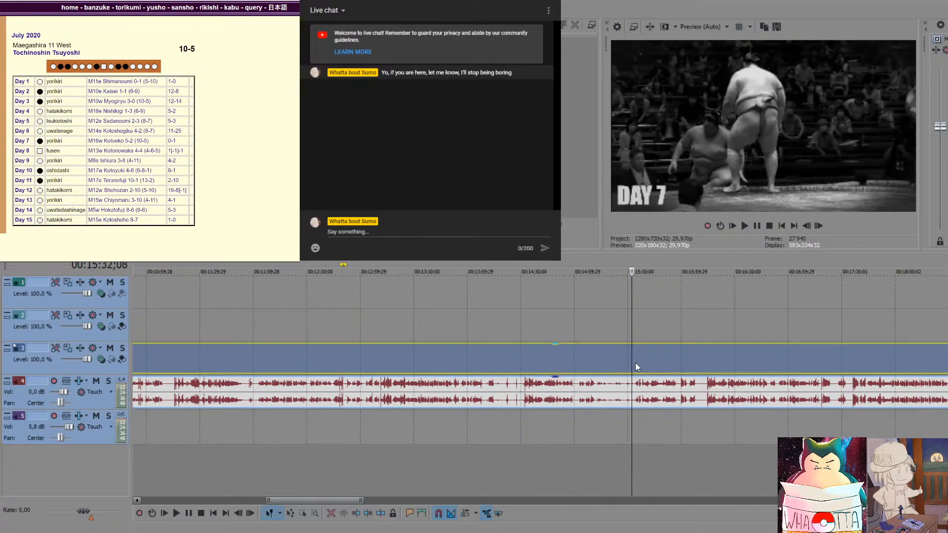
left_click(647, 362)
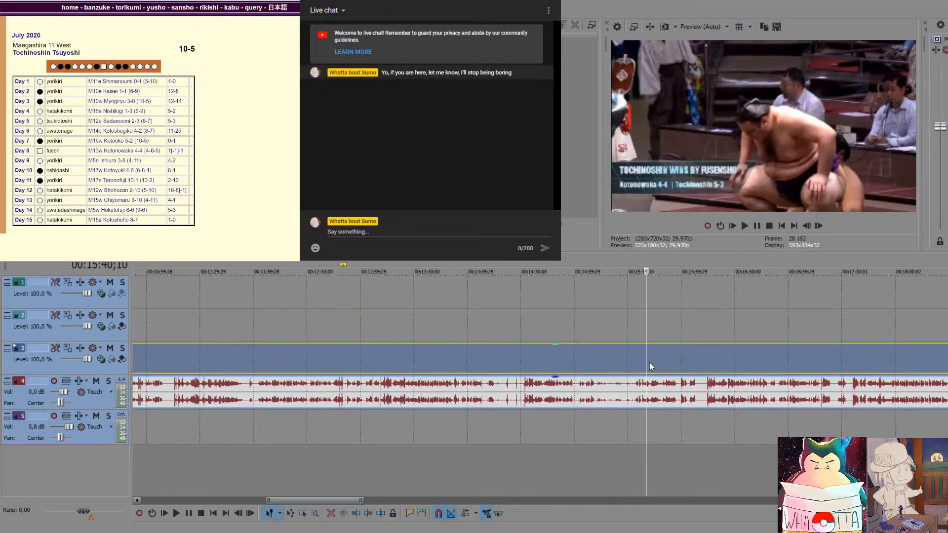
left_click(631, 364)
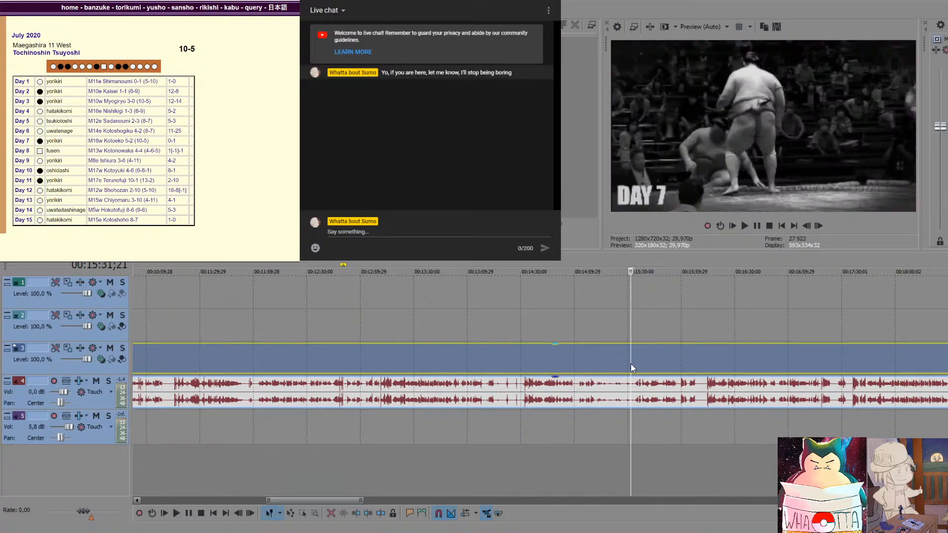
left_click(634, 365)
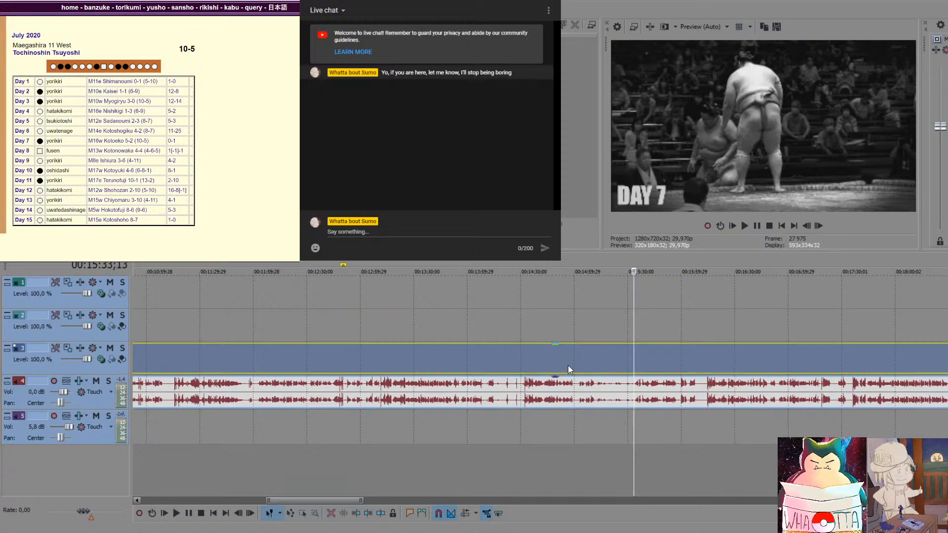
Replace the footage with the Nagoya Basho 2020 Day 9 Makuuchi video at about 11:25 and check it up to 13:16;14
key("Delete")
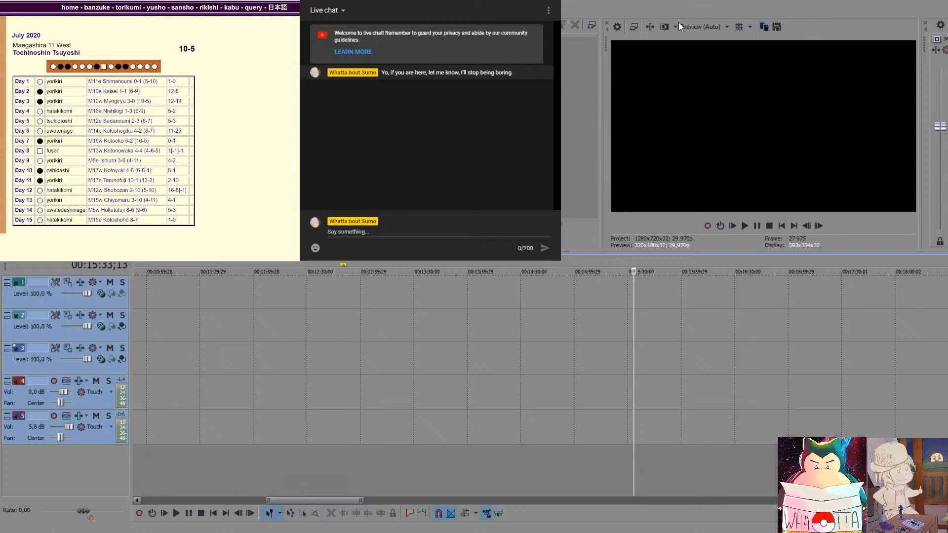
left_click_drag(503, 257, 192, 361)
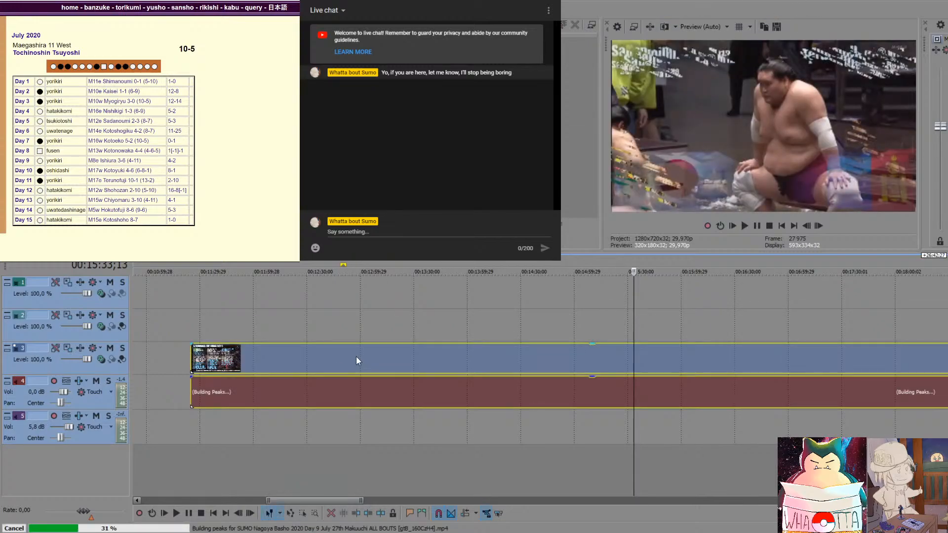
left_click(357, 356)
left_click(389, 359)
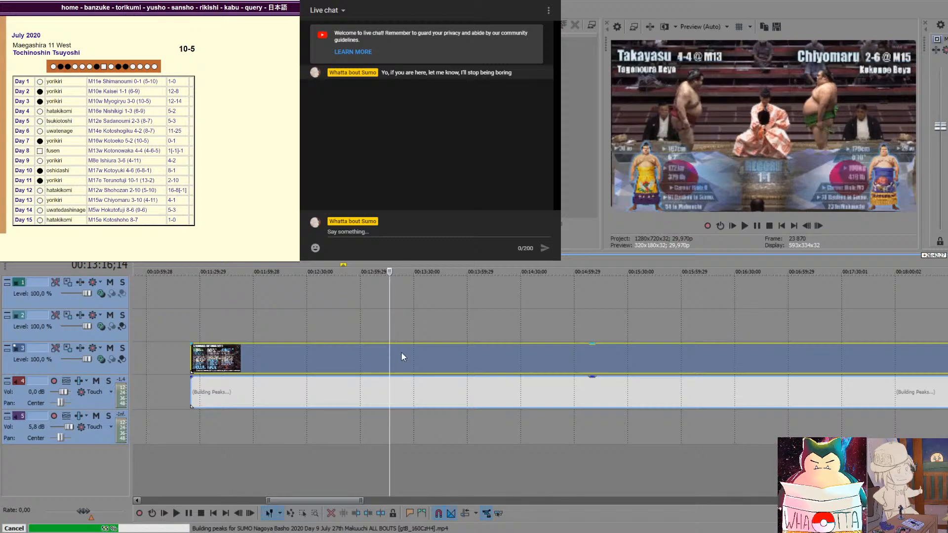
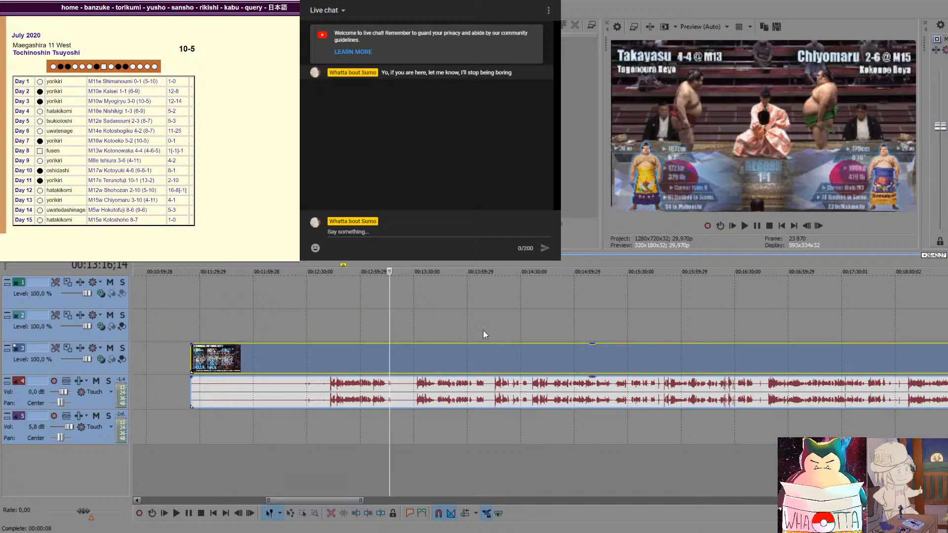
Sample the middle of the Day 9 footage and move the clip with its audio earlier to about 7:38
left_click(572, 332)
scroll(647, 319, "down", 3)
left_click(657, 332)
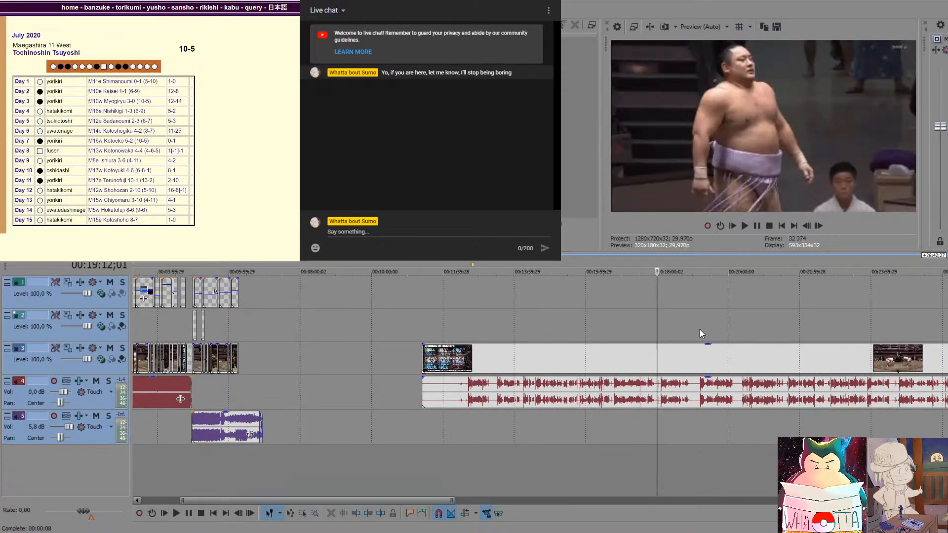
left_click(731, 325)
left_click(767, 322)
left_click_drag(797, 352, 663, 370)
Skim the Day 9 footage from 18:59;01 to 24:05;08 to look for the wanted bout
left_click(692, 310)
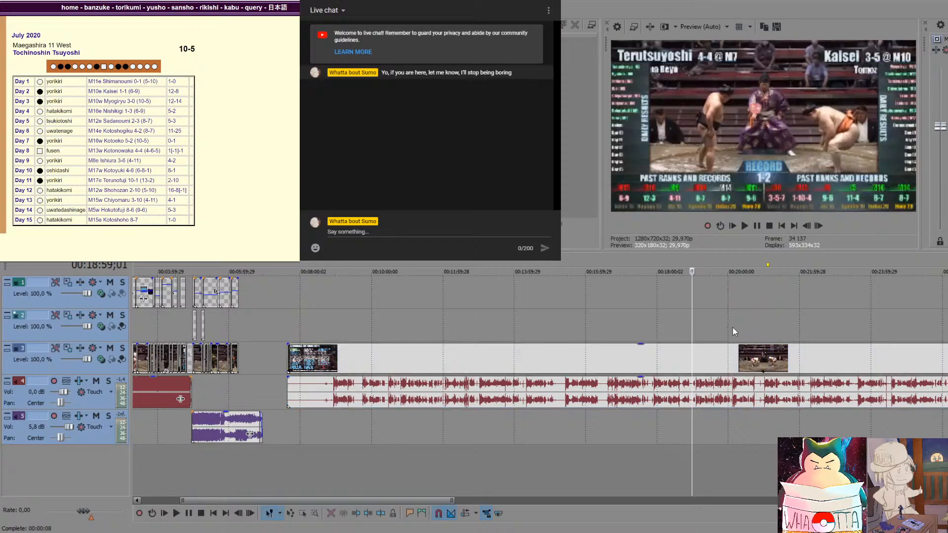
left_click(735, 326)
left_click(766, 322)
left_click(800, 320)
left_click(831, 316)
left_click(853, 317)
left_click(874, 316)
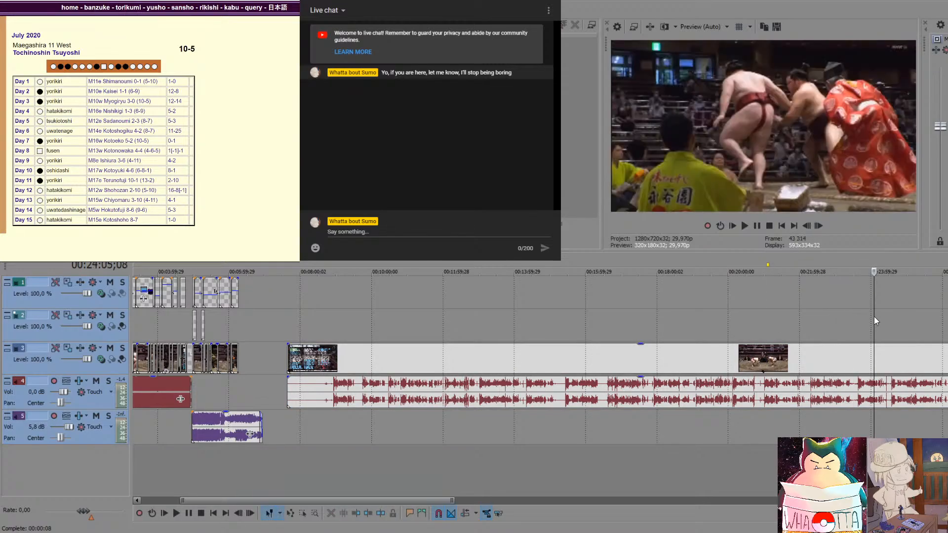
Skim the earlier part of the Day 9 footage from about 13:50 to 16:58;23
left_click(508, 324)
left_click(535, 327)
left_click(555, 326)
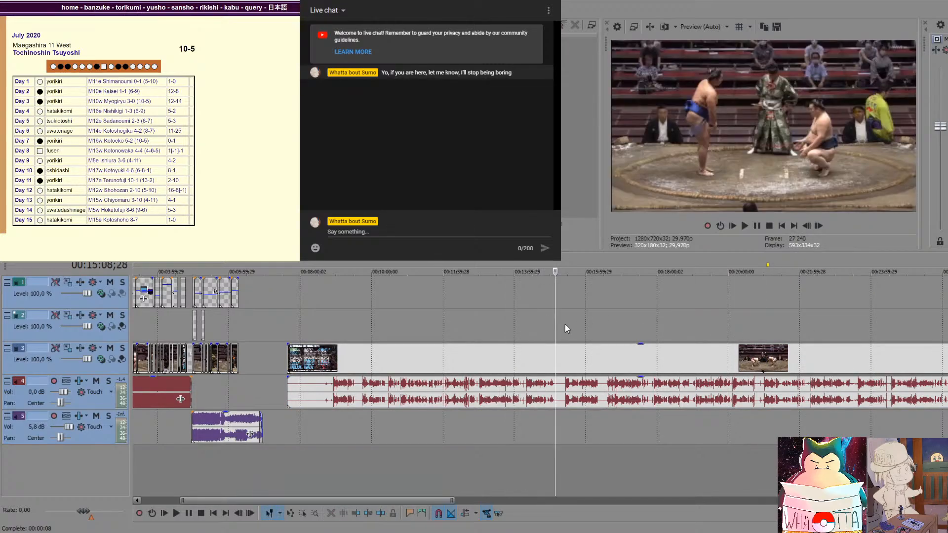
left_click(570, 325)
left_click(583, 325)
left_click(599, 324)
left_click(621, 325)
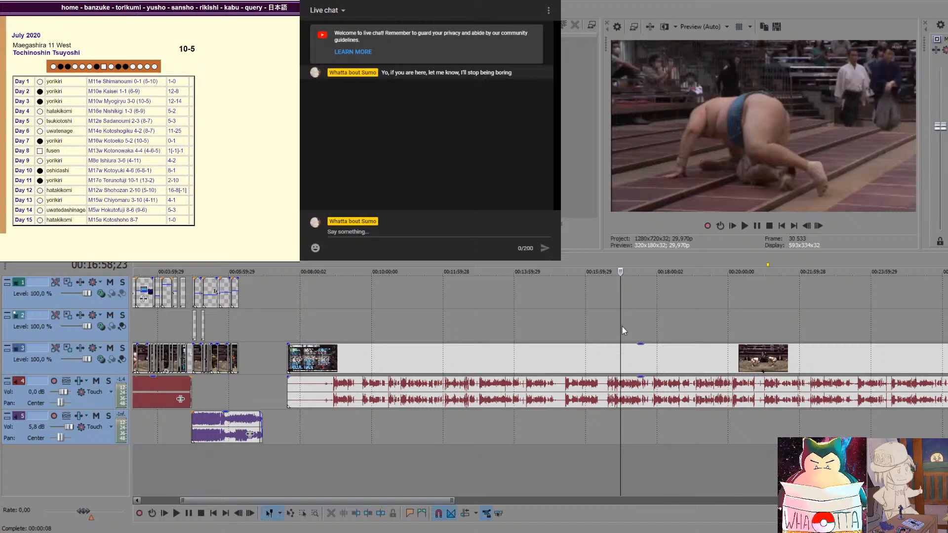
Locate the start of the bout at 17:55;00 in the Day 9 footage and play it
left_click(654, 327)
left_click(676, 327)
left_click(654, 330)
scroll(654, 330, "up", 2)
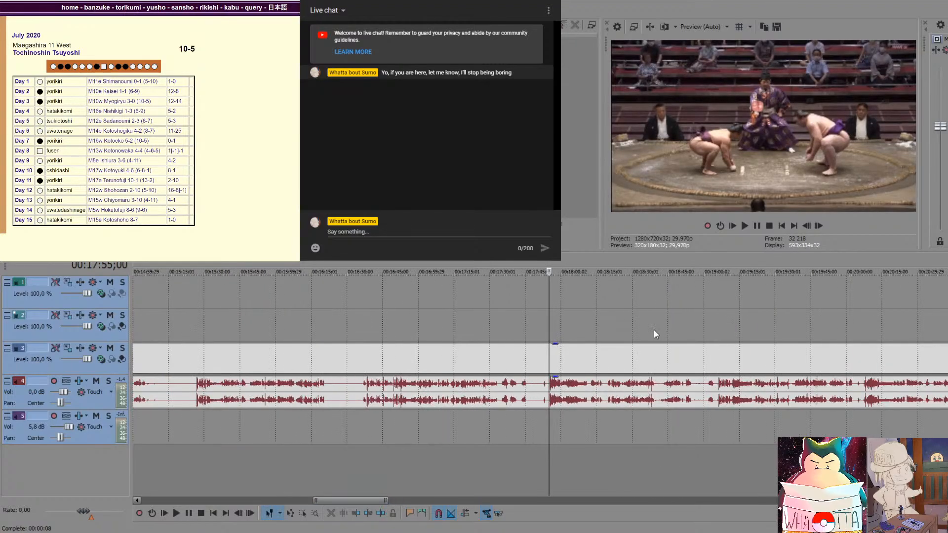
key("space")
key("space")
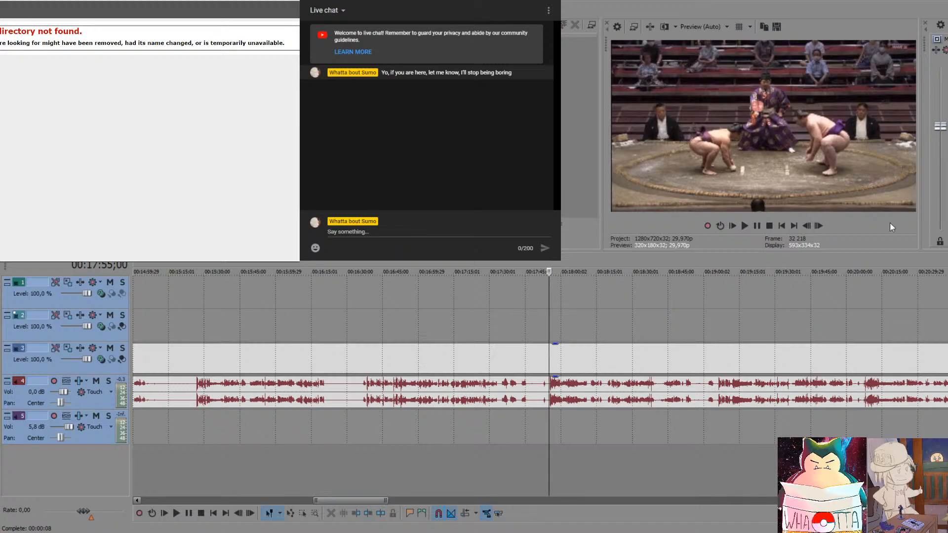
Delete the Day 9 footage and its audio from the timeline
scroll(621, 315, "down", 4)
left_click(434, 356)
key("Delete")
scroll(516, 317, "down", 5)
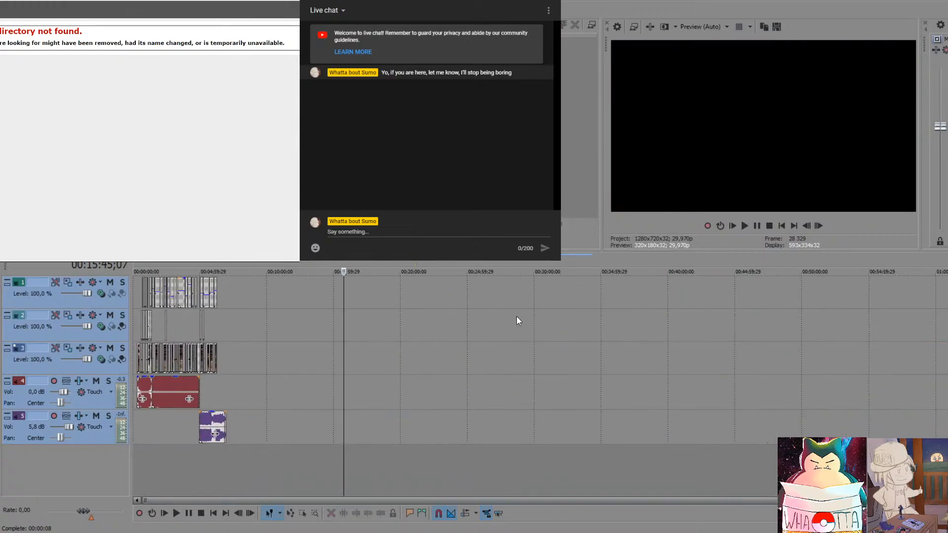
Place the cursor at the end of the last music clip, at 6:57;01
scroll(242, 333, "up", 6)
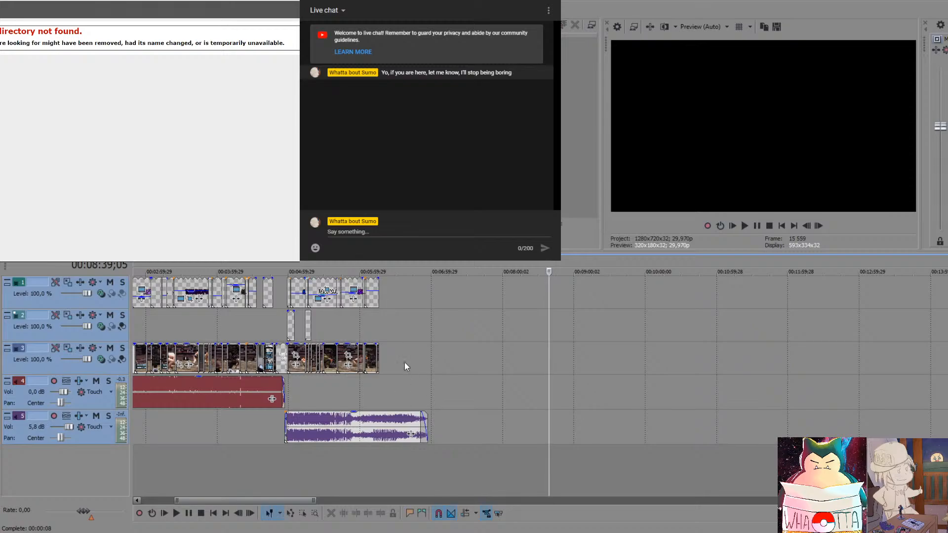
scroll(415, 333, "up", 2)
scroll(422, 331, "up", 1)
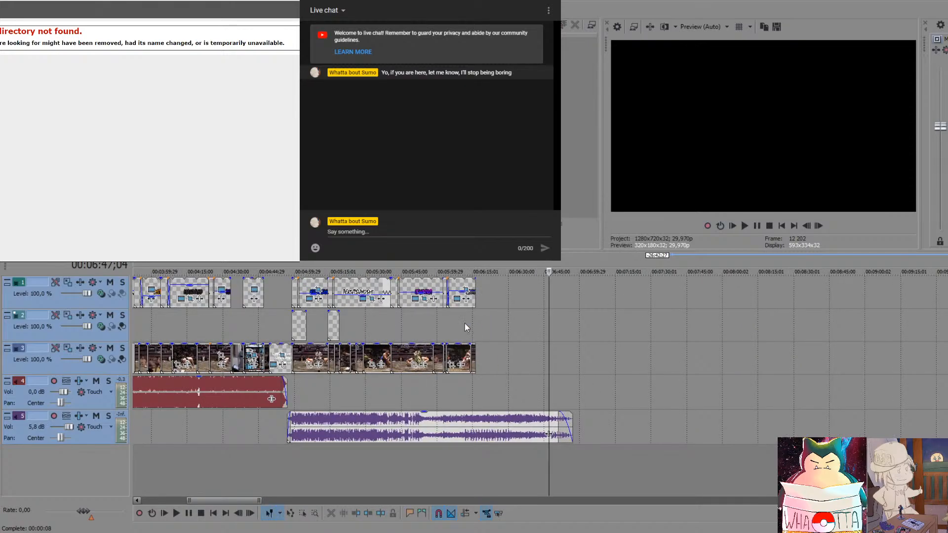
left_click(579, 357)
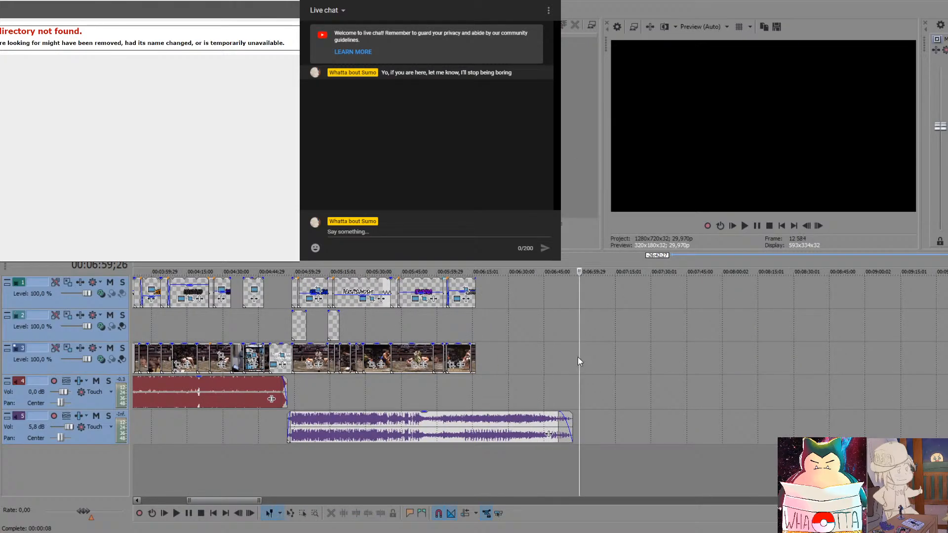
left_click(576, 359)
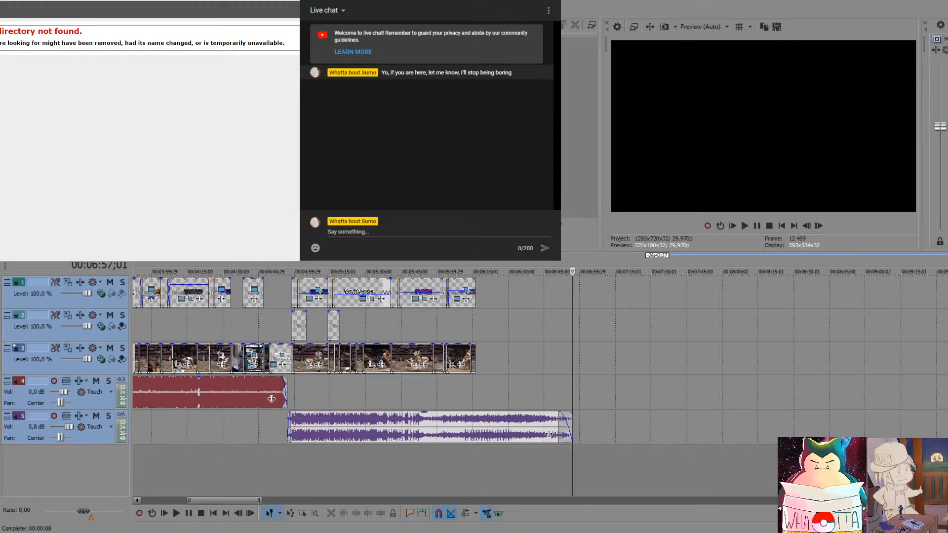
left_click(395, 232)
key("alt+Tab")
left_click(348, 231)
left_click(42, 43)
left_click(439, 232)
key("alt+Tab")
left_click(349, 232)
left_click(349, 231)
left_click(130, 50)
left_click(438, 232)
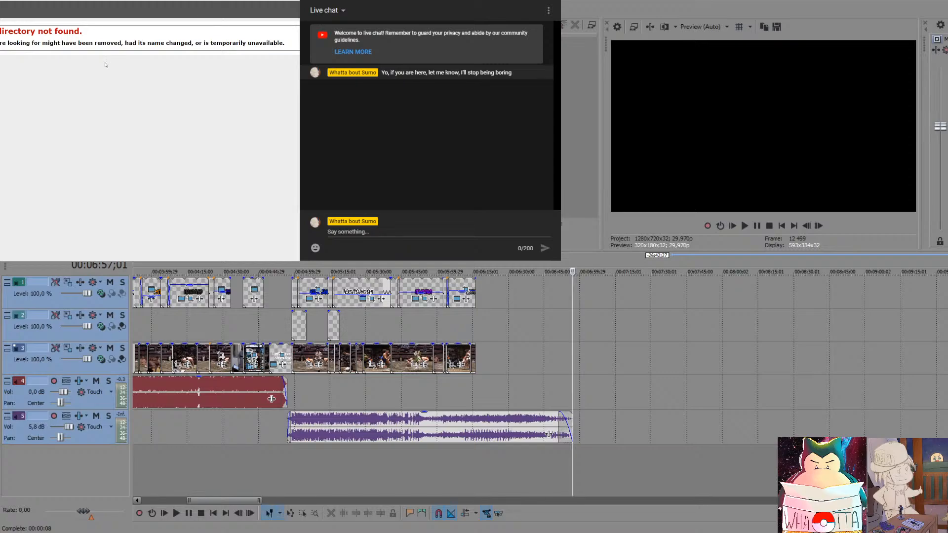
Show the start of the Ishiura bout at 5:40;16 on the timeline
left_click(399, 390)
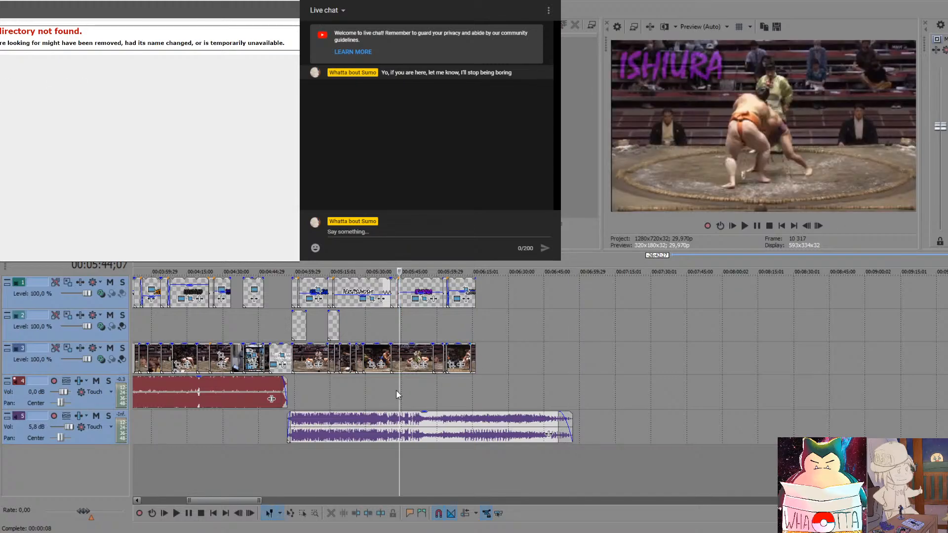
left_click(391, 392)
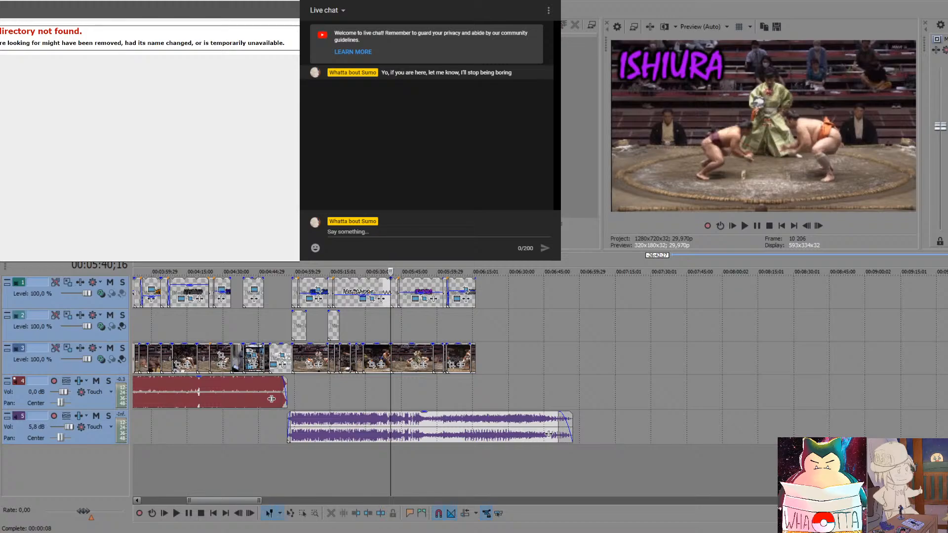
Add the new music video after the last music clip, delete its picture and move its audio to that clip's end
left_click(439, 232)
key("alt+Tab")
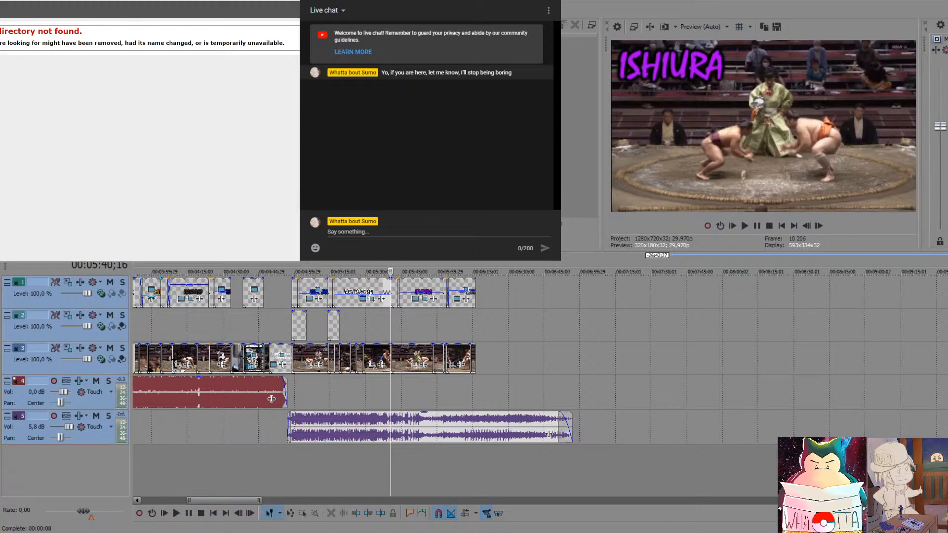
left_click_drag(520, 300, 641, 357)
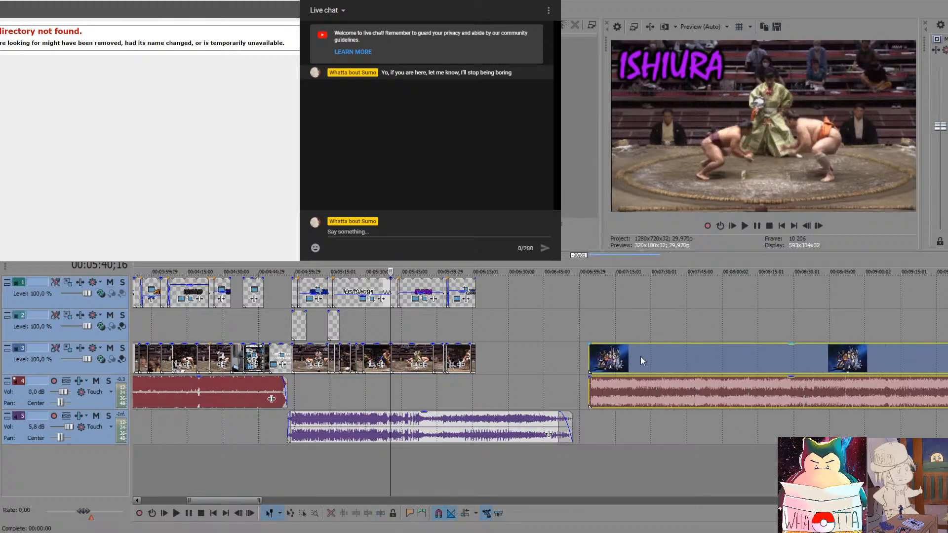
left_click(668, 361)
key("Delete")
left_click_drag(612, 381, 599, 383)
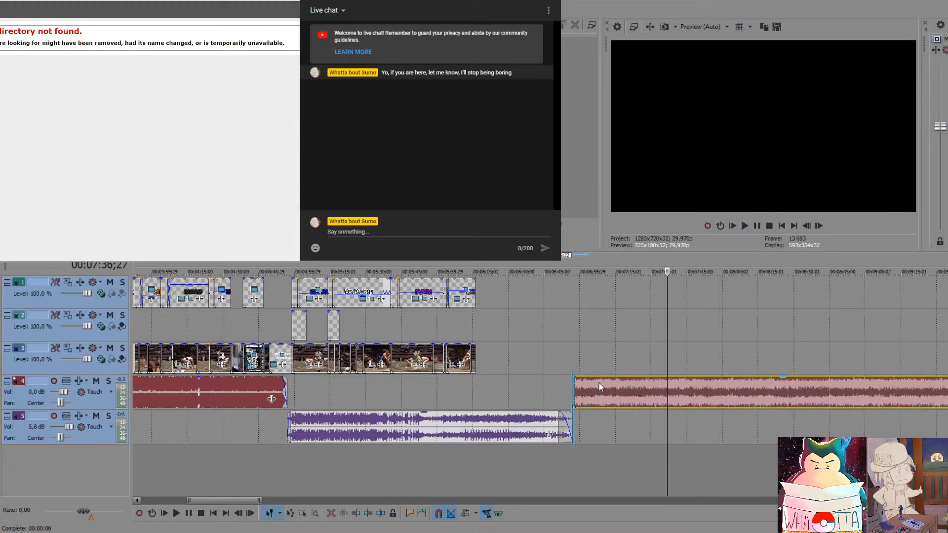
Play the music transition from 6:48;26 and compare it with the earlier music around 4:40;12
left_click(570, 361)
left_click(554, 367)
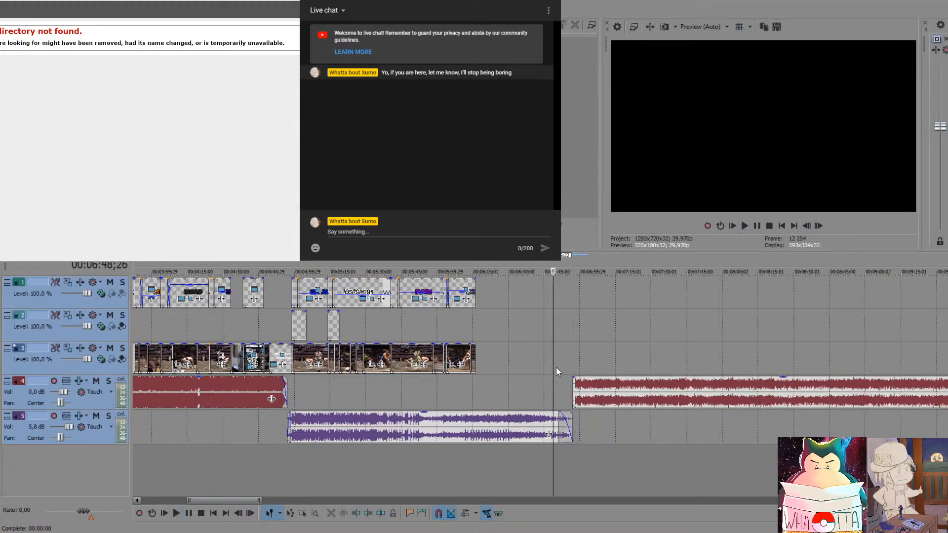
key("space")
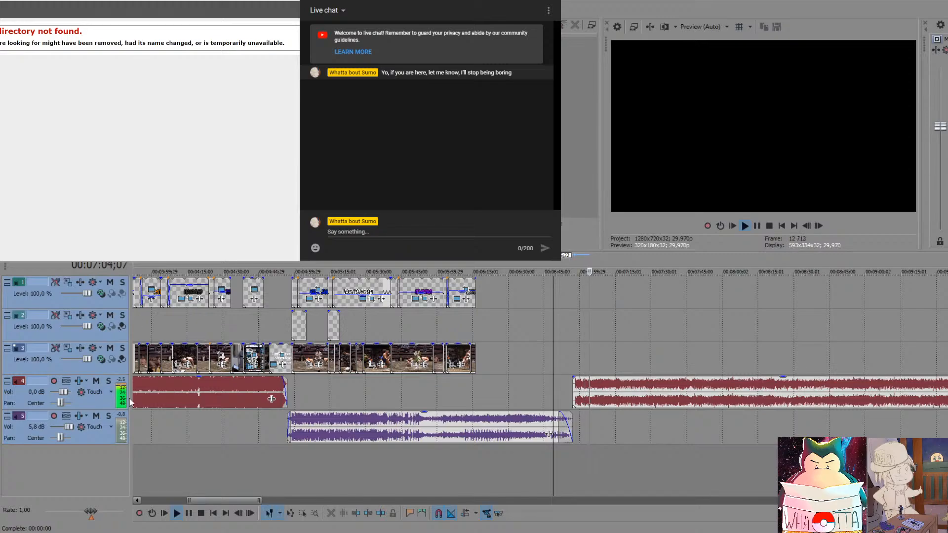
left_click(247, 428)
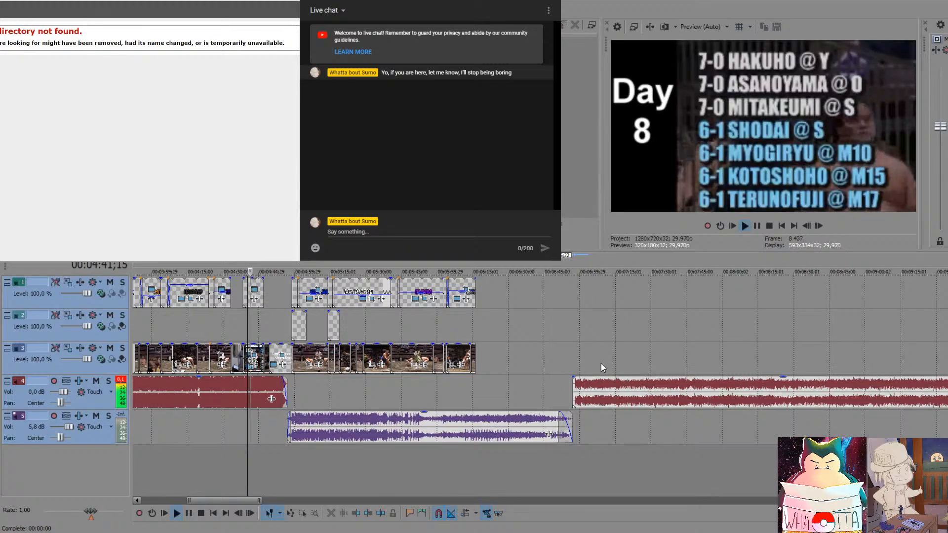
key("space")
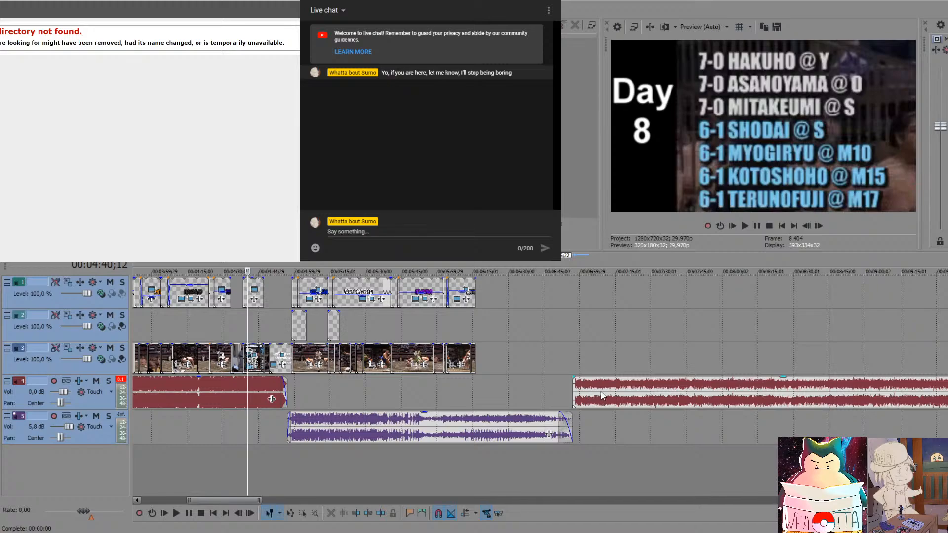
Move the new music clip down to the second audio track, behind the previous music clip, and play it from 7:04
left_click(601, 392)
left_click_drag(603, 422, 603, 423)
left_click(591, 389)
key("space")
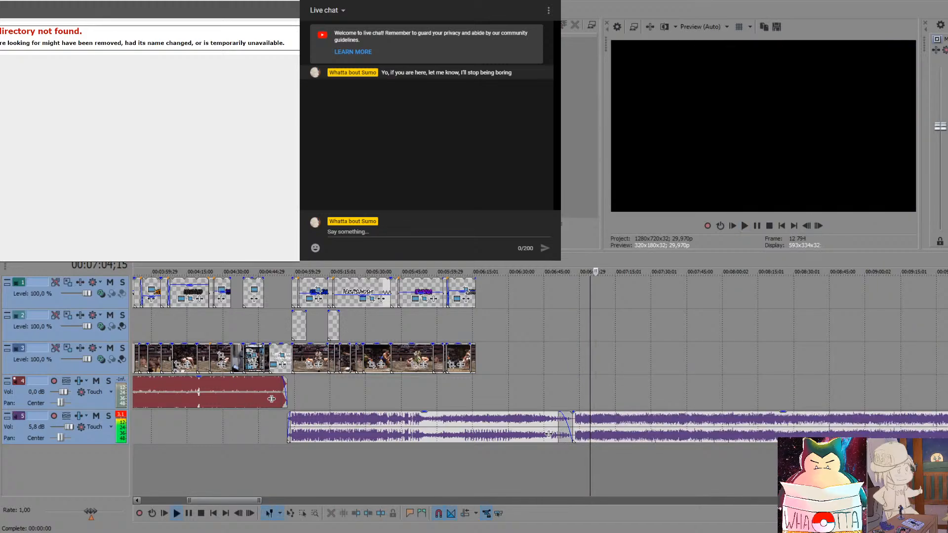
Play the start of the new music and compare its loudness with the earlier music around 4:26, finishing at 6:48;26
key("space")
left_click(577, 396)
key("space")
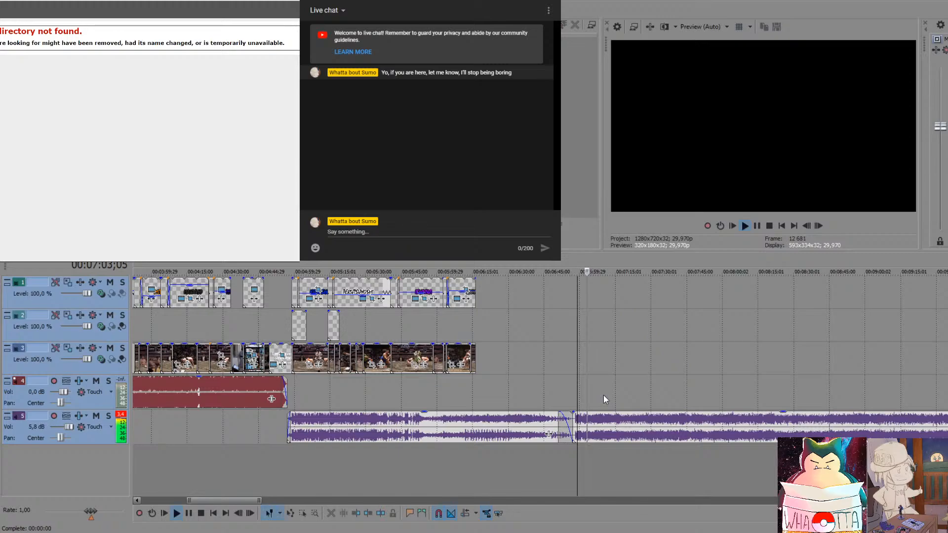
left_click(213, 419)
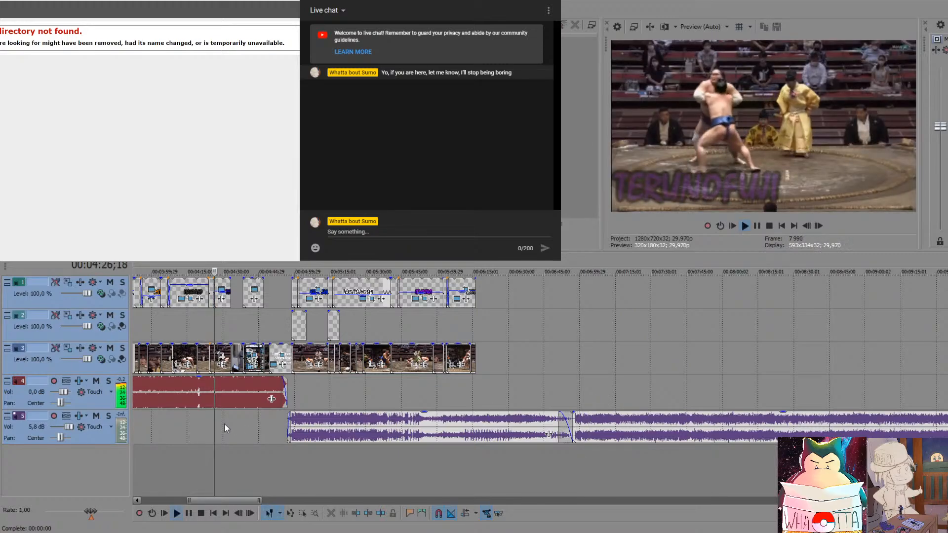
left_click(591, 395)
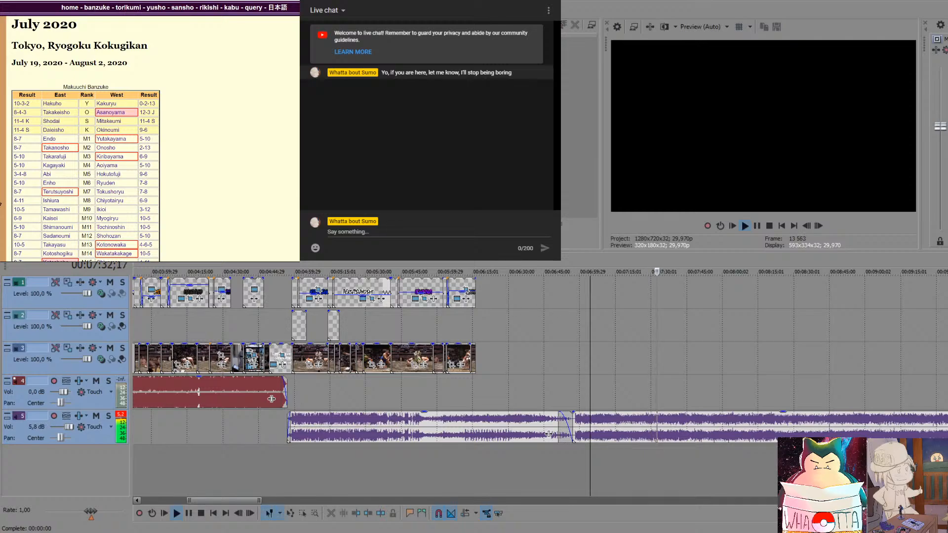
left_click(553, 330)
key("space")
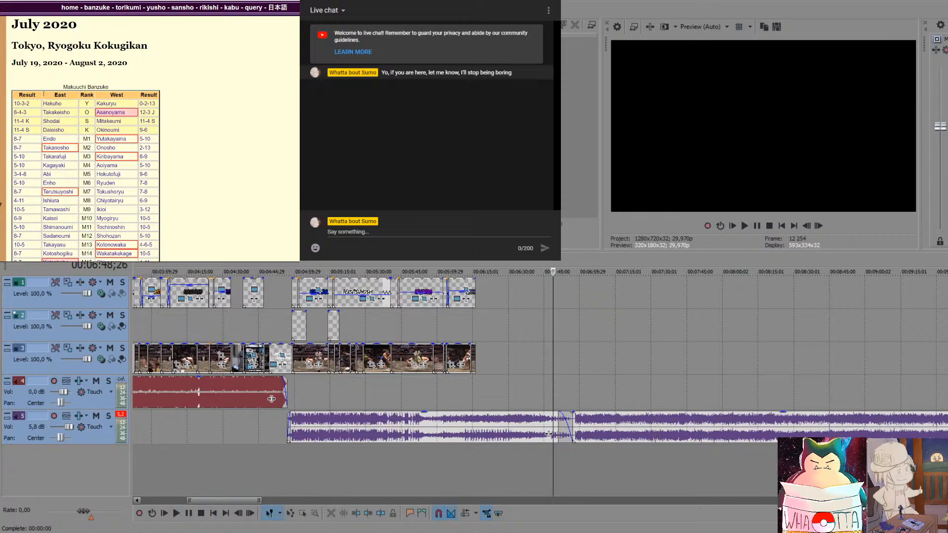
Examine the July 2020 Makuuchi banzuke and the Day 9 and Day 8 bout results on the sumo results site
scroll(43, 94, "down", 1)
scroll(43, 94, "down", 1)
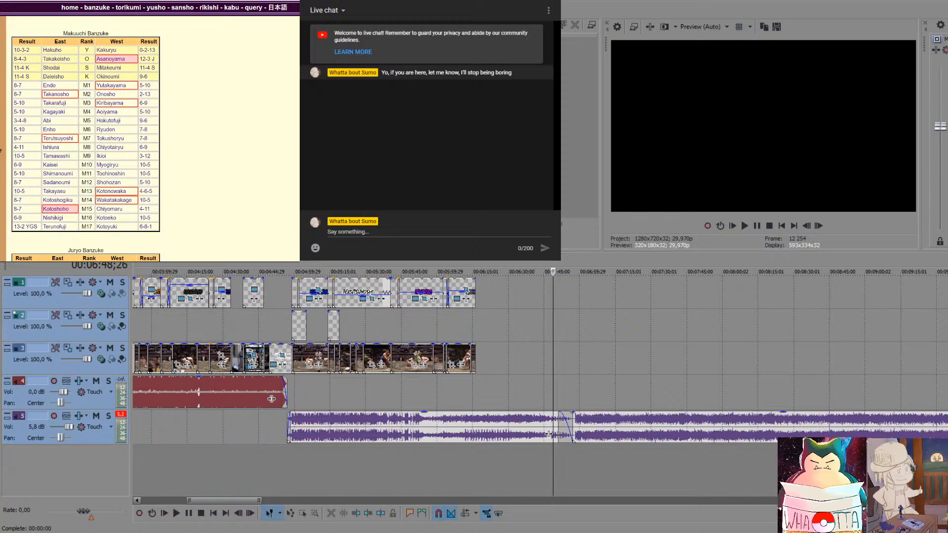
scroll(85, 138, "up", 2)
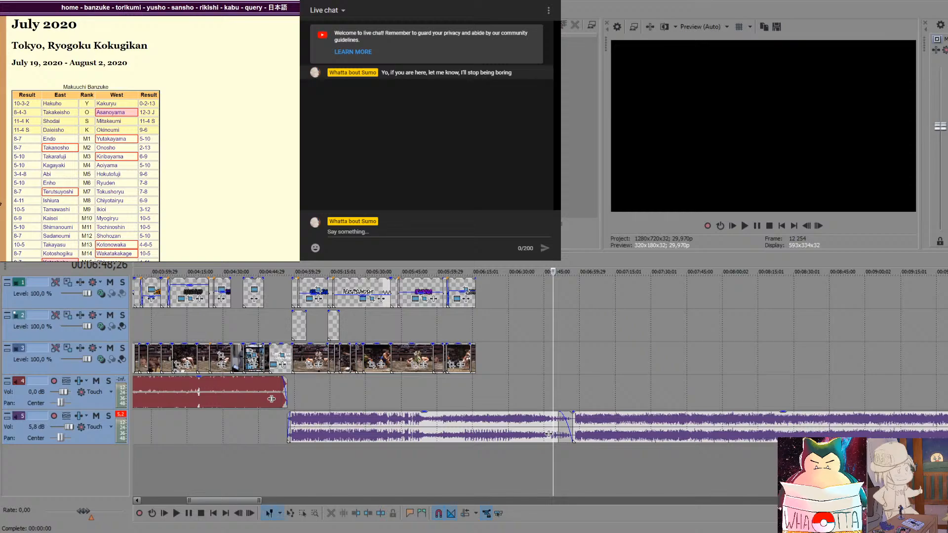
key("alt+Left")
scroll(103, 139, "down", 3)
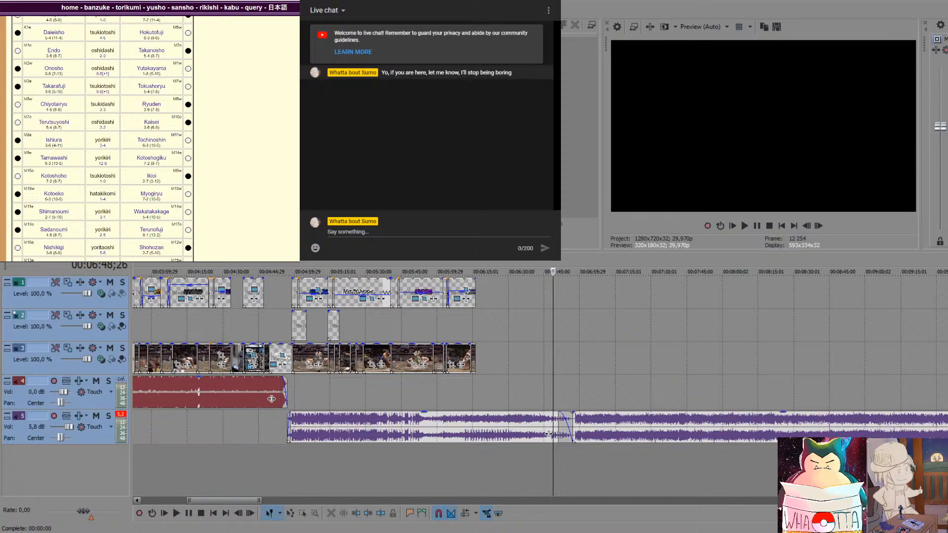
scroll(103, 138, "up", 3)
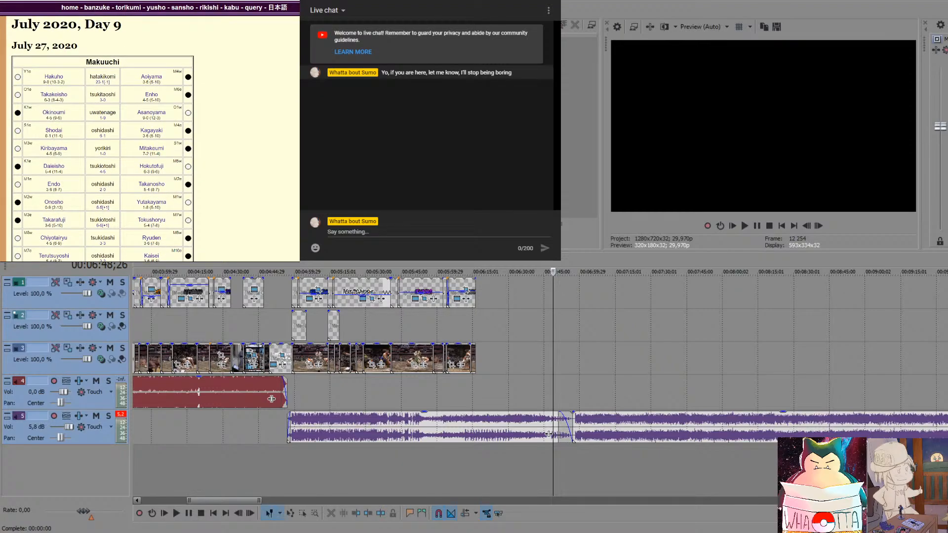
key("alt+Left")
scroll(103, 138, "down", 3)
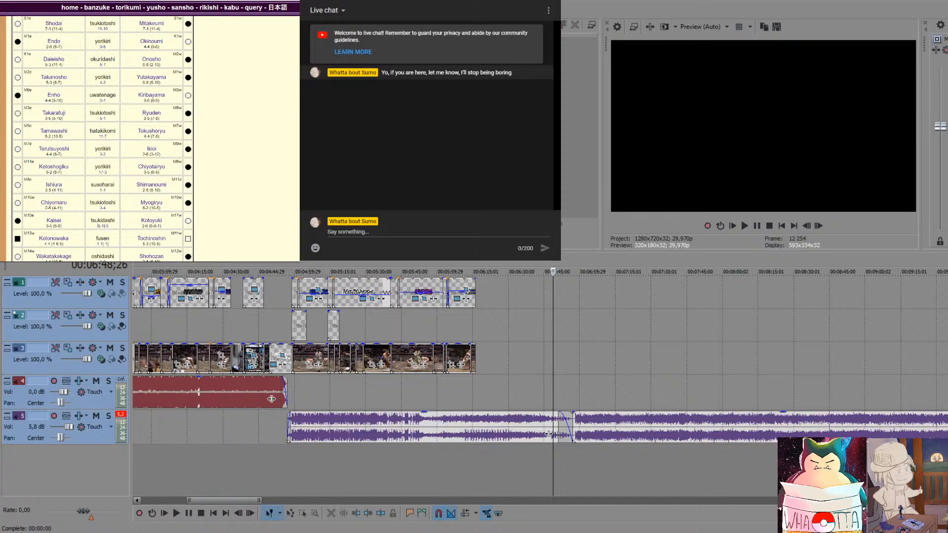
Select the empty stretch from the last bout to 6:54;21 and place the cursor at the end of the earlier music clip, 6:57;01
left_click_drag(481, 326, 568, 328)
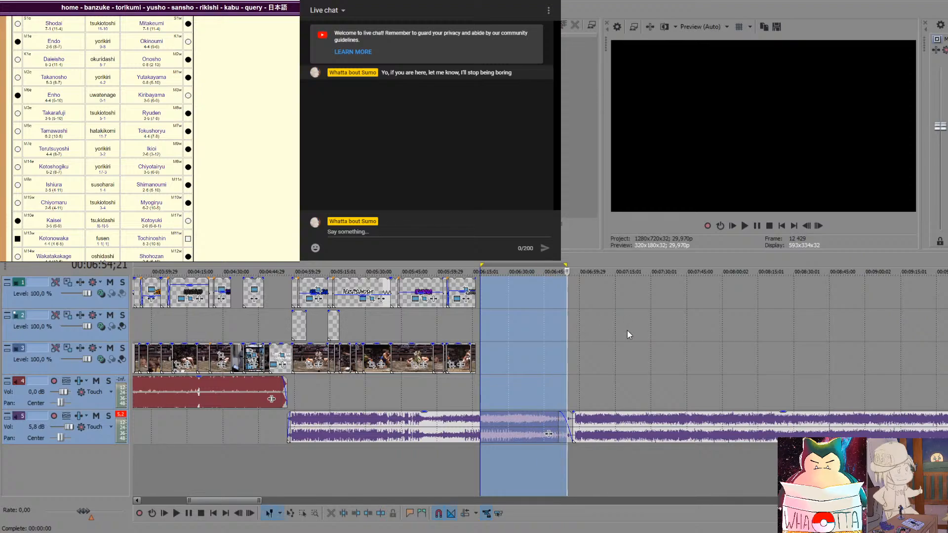
left_click(627, 330)
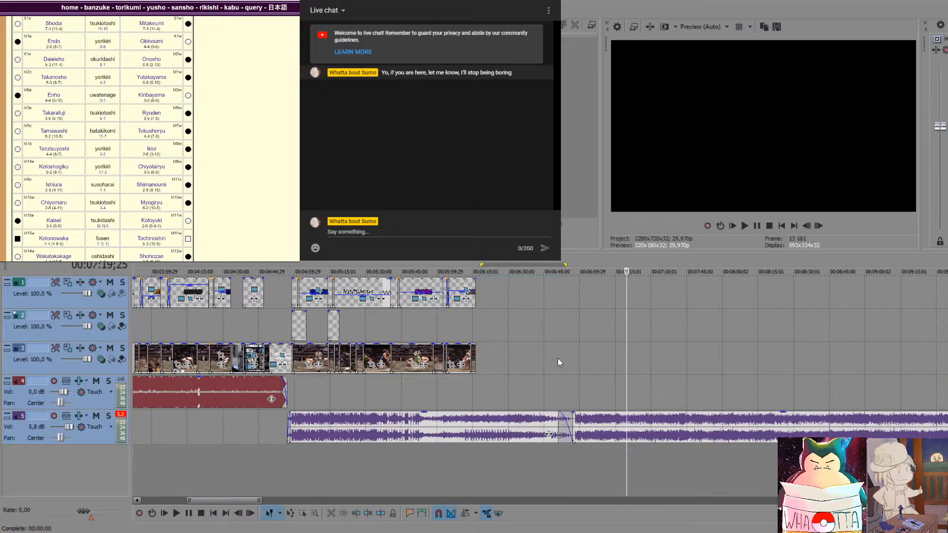
left_click(573, 352)
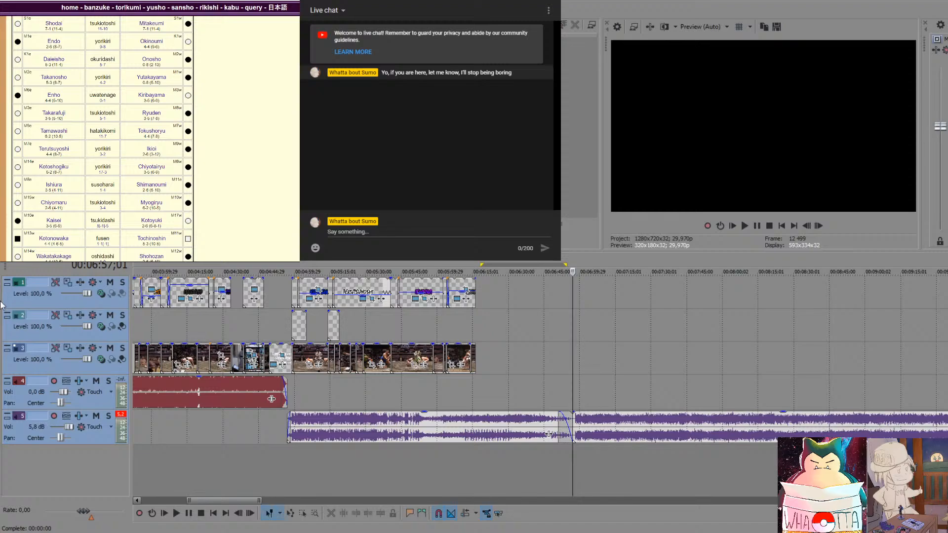
Review the Day 8 standings card around 4:41 to 4:44;23 on the timeline alongside the Day 8 results page
left_click(250, 330)
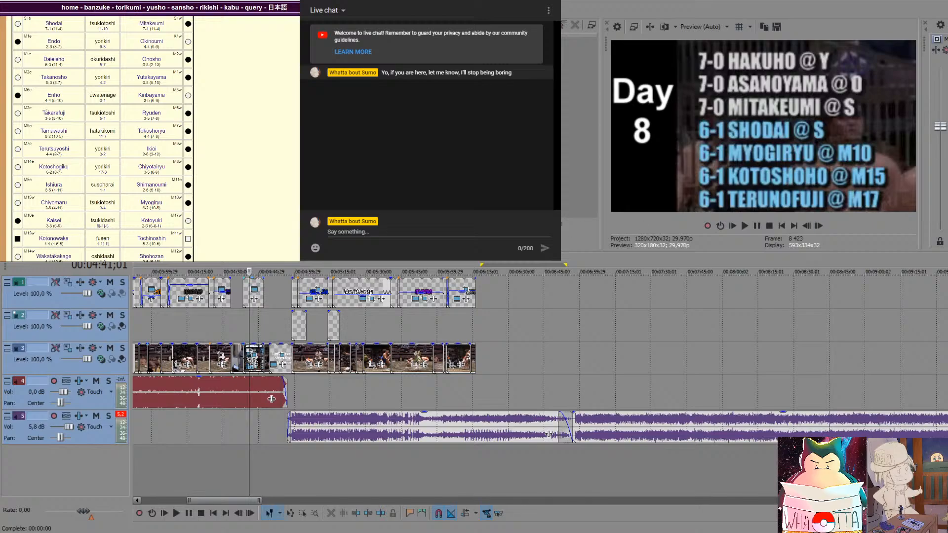
scroll(102, 138, "up", 3)
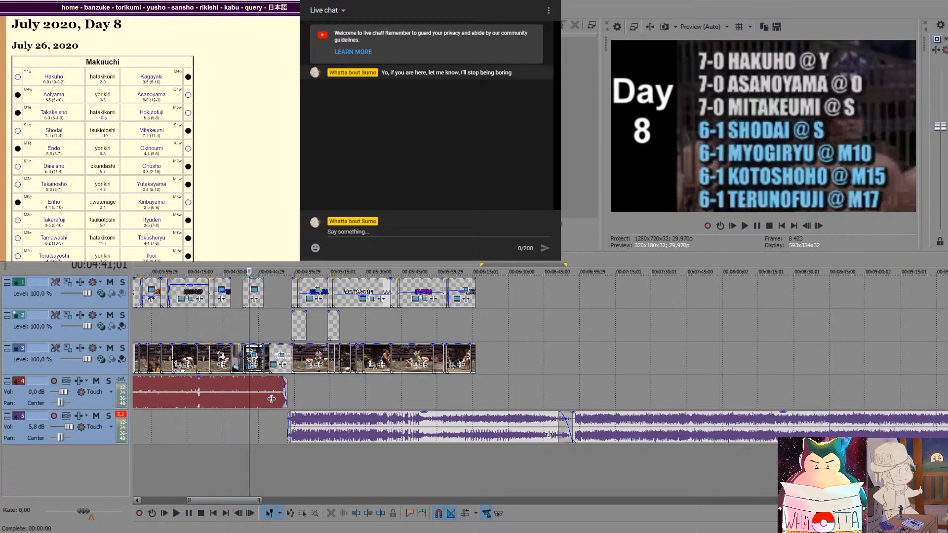
scroll(102, 138, "down", 5)
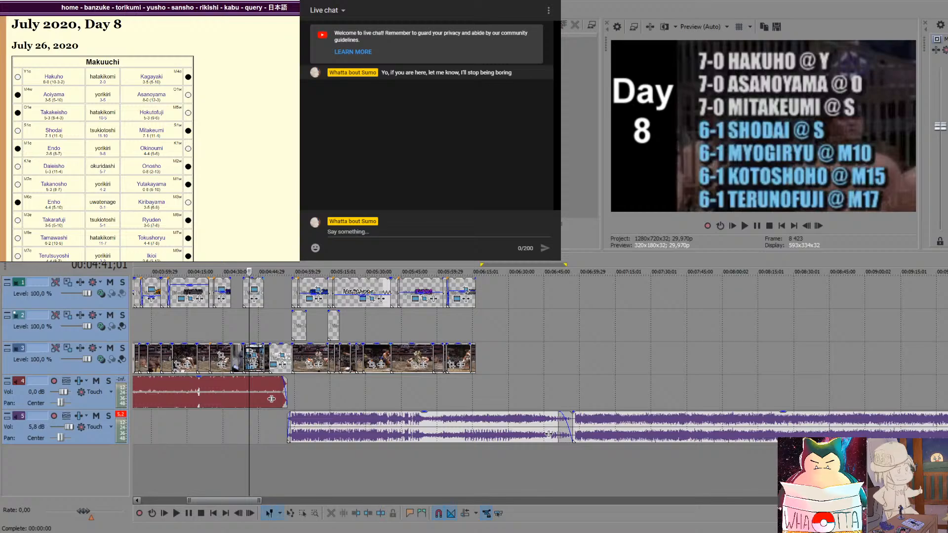
left_click_drag(224, 500, 207, 500)
left_click(469, 331)
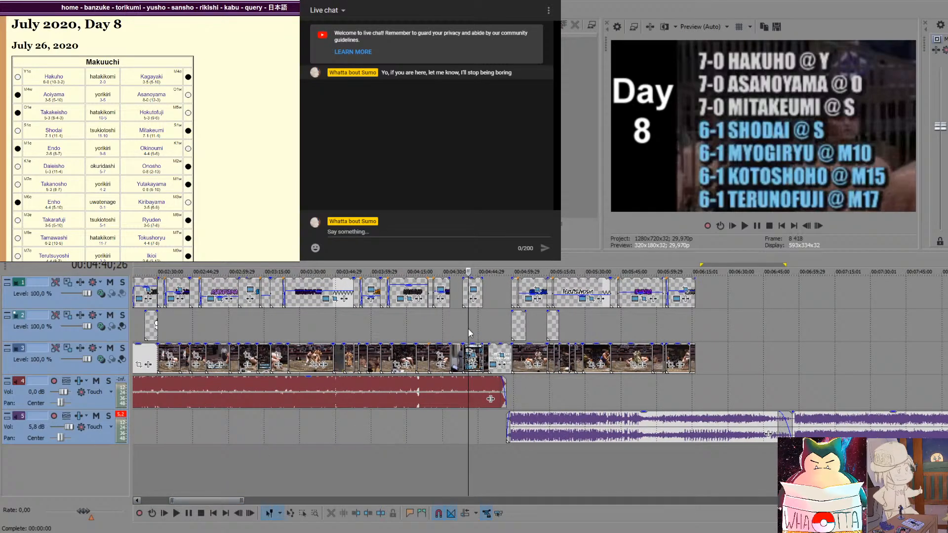
left_click(477, 327)
scroll(477, 327, "up", 4)
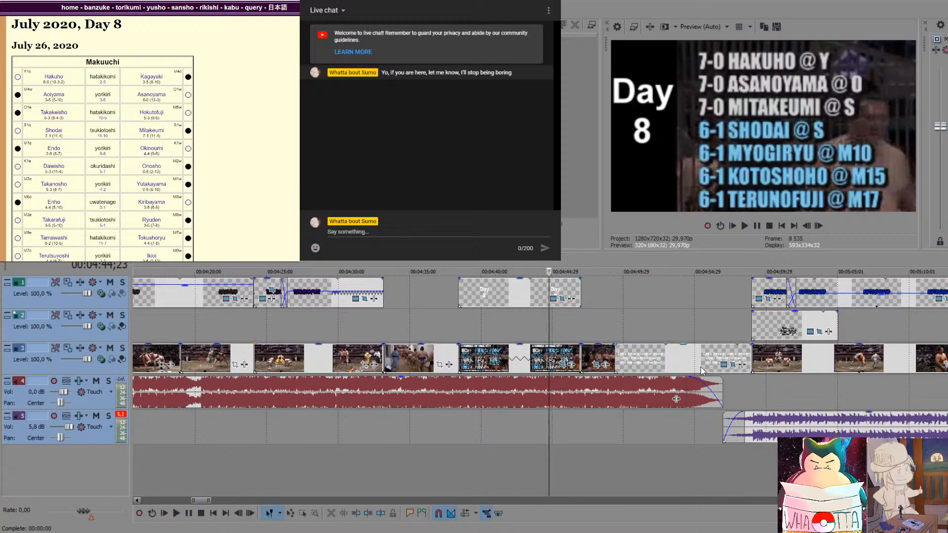
scroll(676, 399, "down", 6)
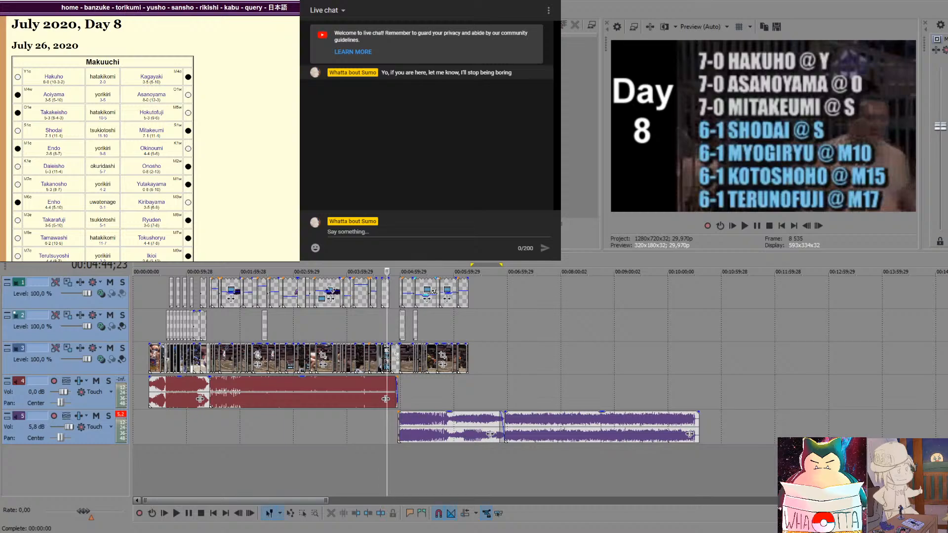
Add the Day 9 source footage with its audio to the timeline, beyond the end of the new music clip
left_click_drag(639, 322, 770, 380)
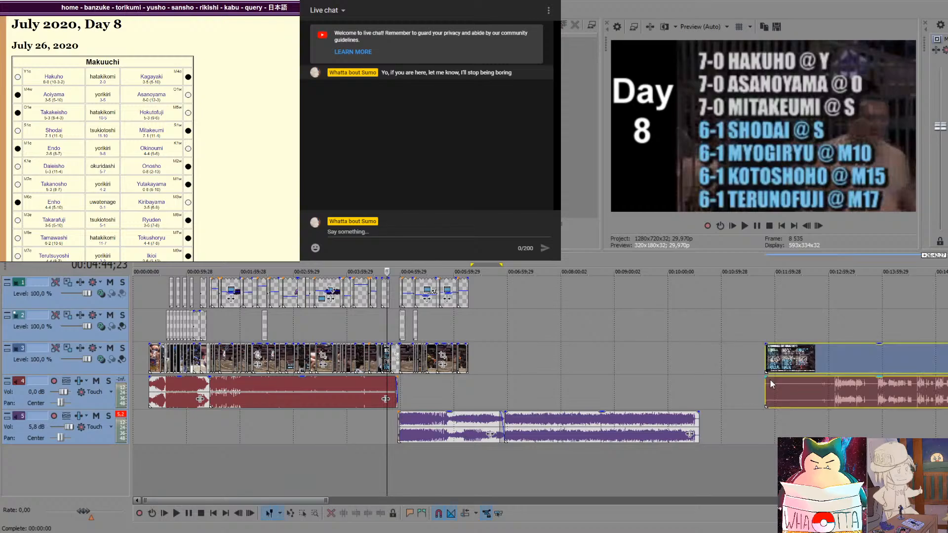
scroll(769, 380, "down", 3)
Locate the closing "Standings leaving Day 9" card near the end of the footage, at 38:24;11
left_click(623, 423)
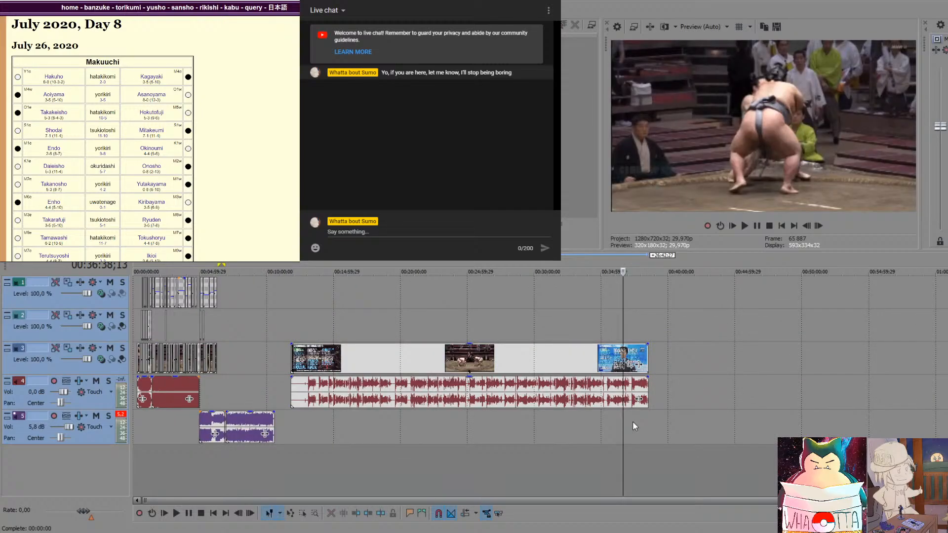
left_click(634, 422)
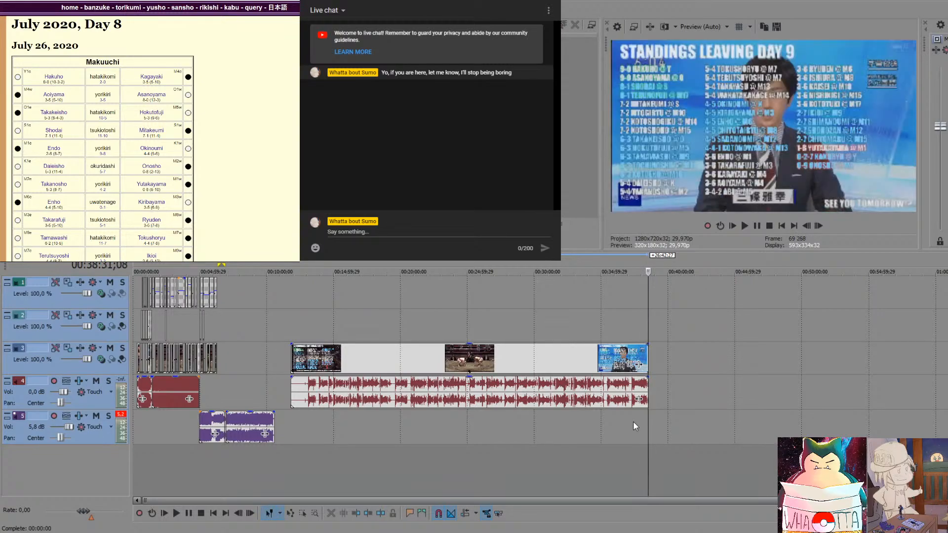
key("Left")
key("Left")
key("Left")
key("Left")
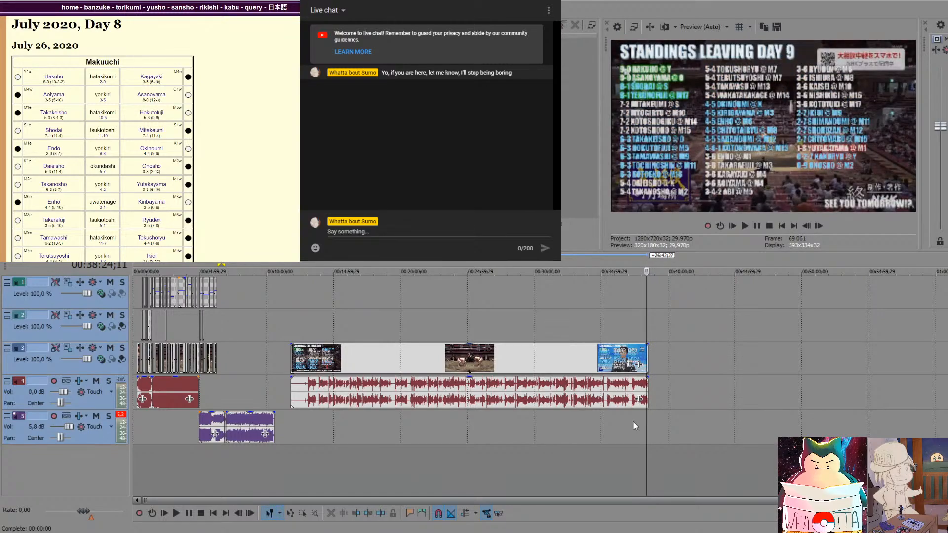
key("Right")
key("space")
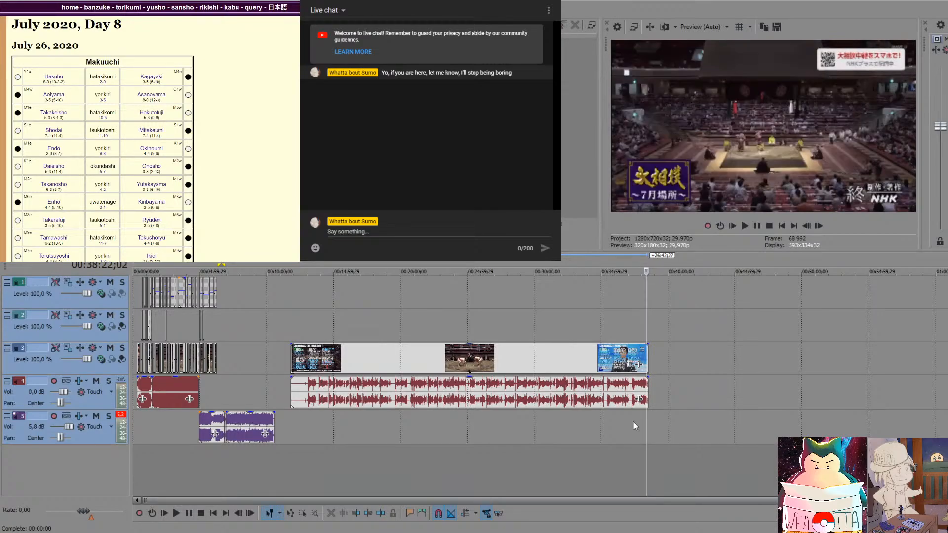
scroll(633, 422, "up", 15)
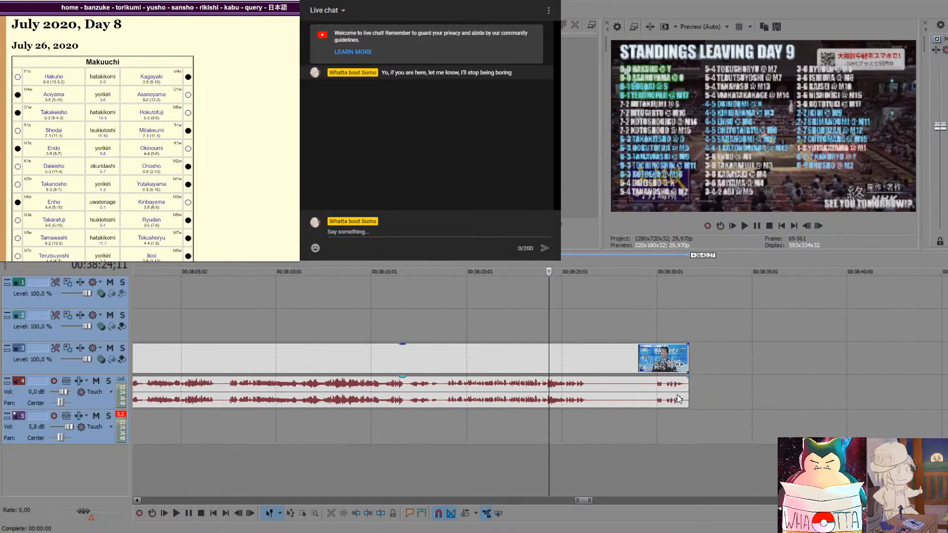
scroll(596, 407, "down", 3)
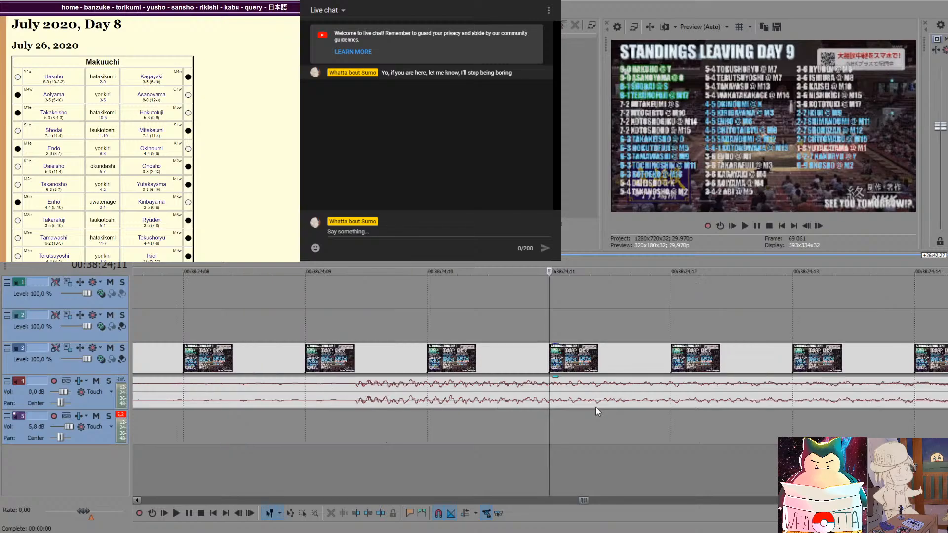
Split the Day 9 footage and its audio at 38:22;18, where the closing "Standings leaving Day 9" card begins to fade in
scroll(741, 406, "down", 2)
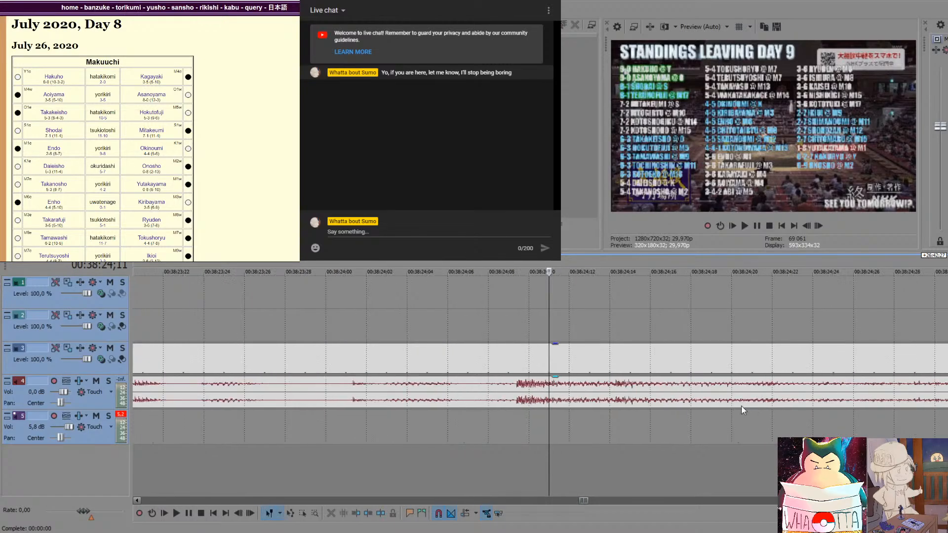
left_click(163, 434)
scroll(171, 430, "down", 2)
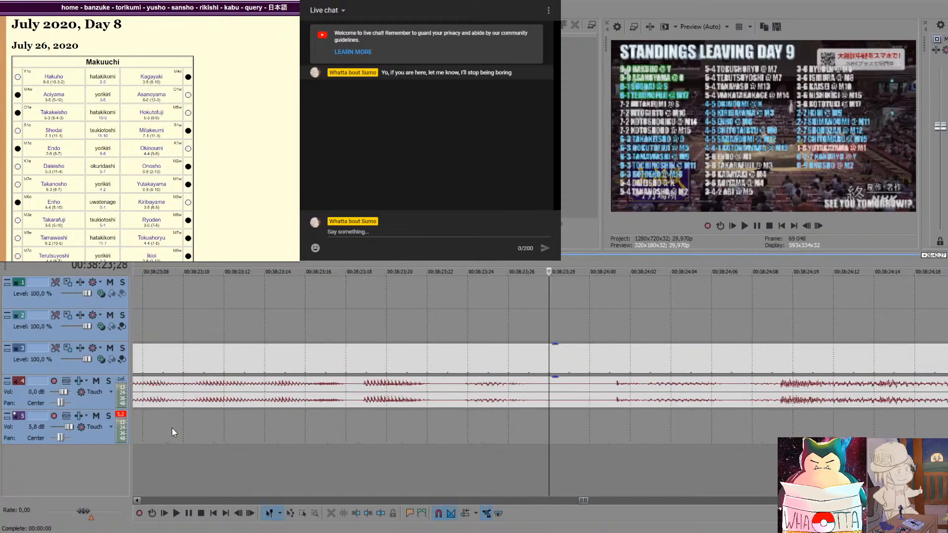
scroll(462, 417, "up", 2)
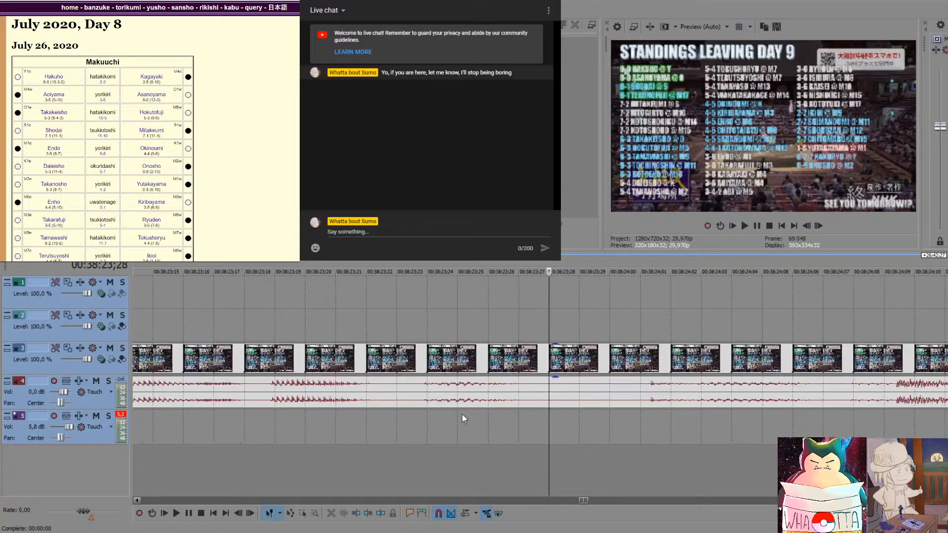
left_click_drag(283, 443, 732, 461)
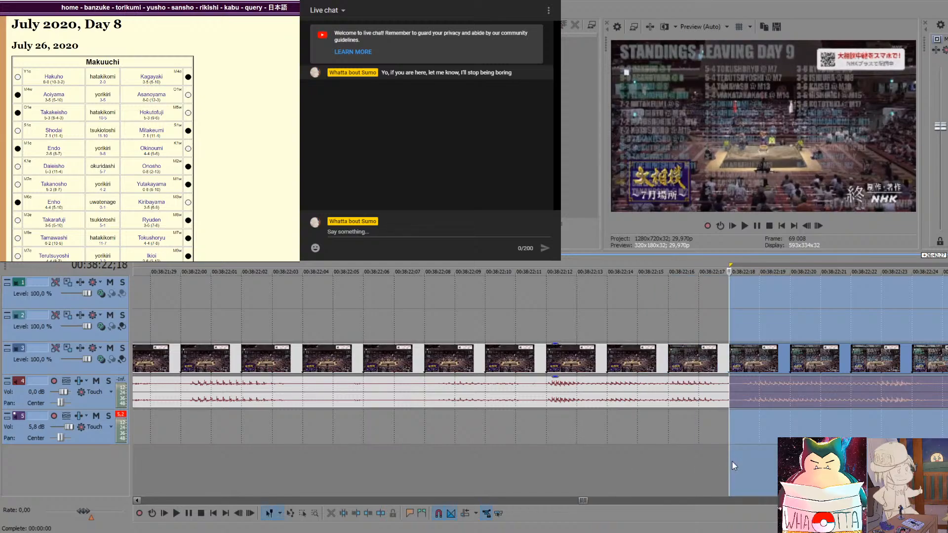
left_click(732, 461)
key("s")
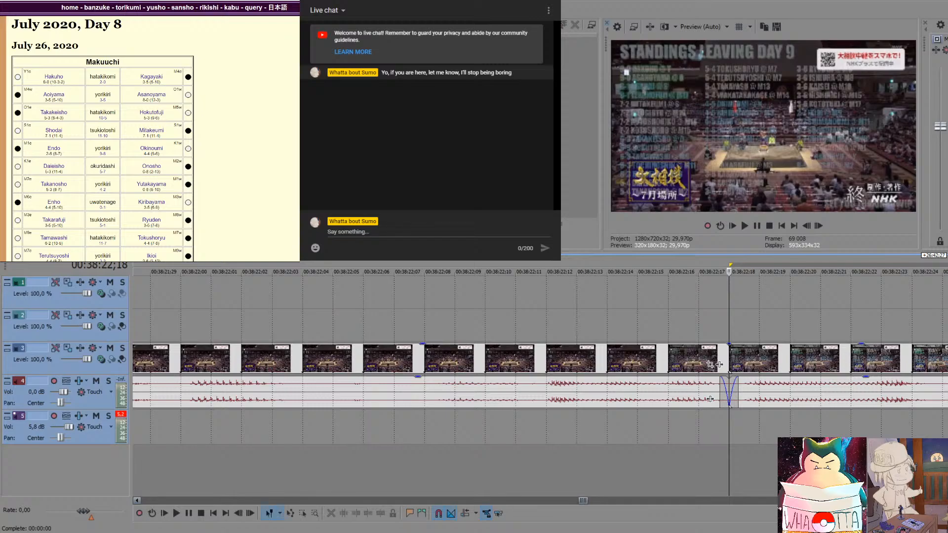
Split the footage at the end of the closing standings card, 38:28;06, and delete everything after it
scroll(541, 384, "right", 20)
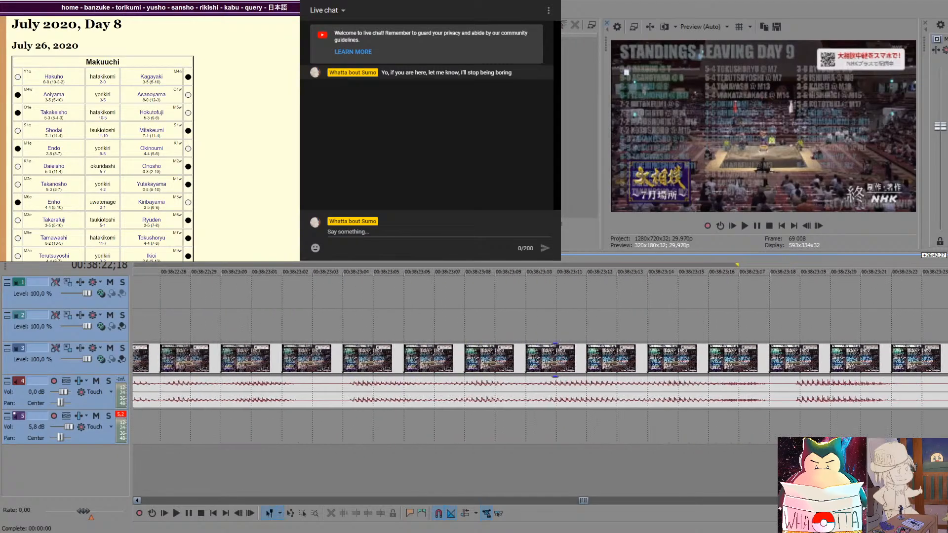
scroll(540, 383, "right", 14)
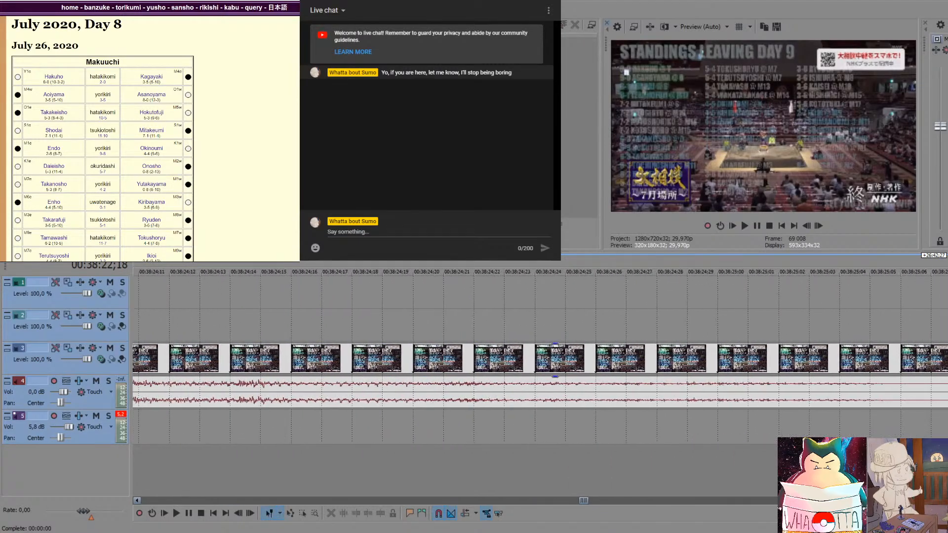
scroll(540, 383, "right", 14)
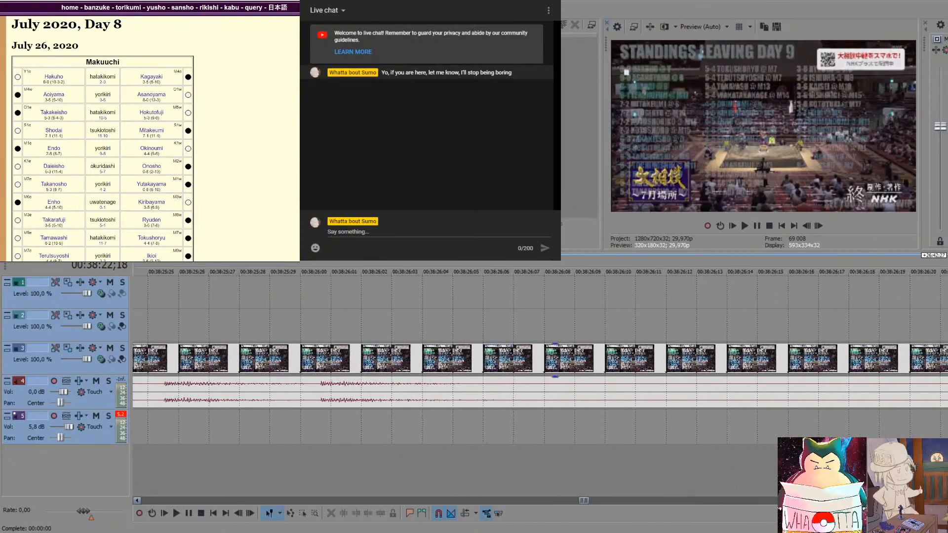
scroll(540, 383, "right", 14)
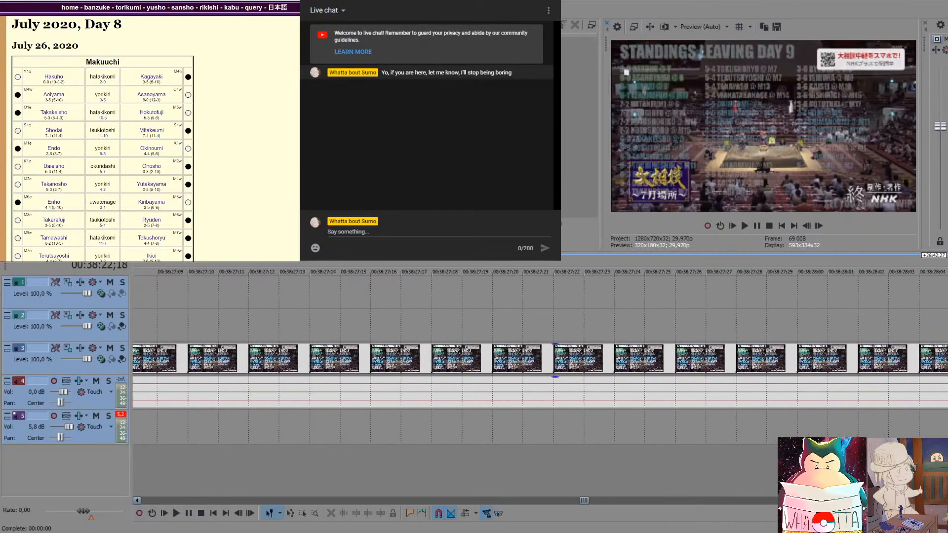
scroll(600, 451, "right", 5)
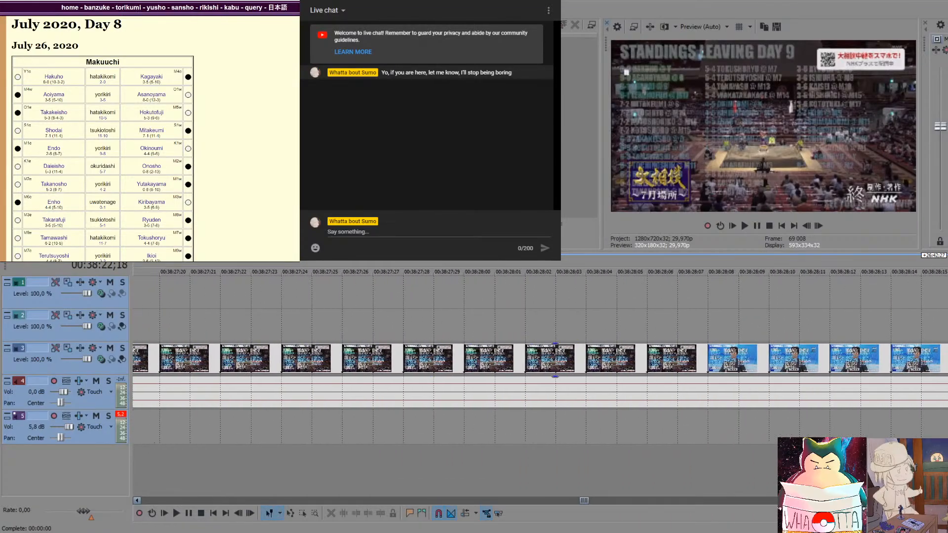
left_click(582, 424)
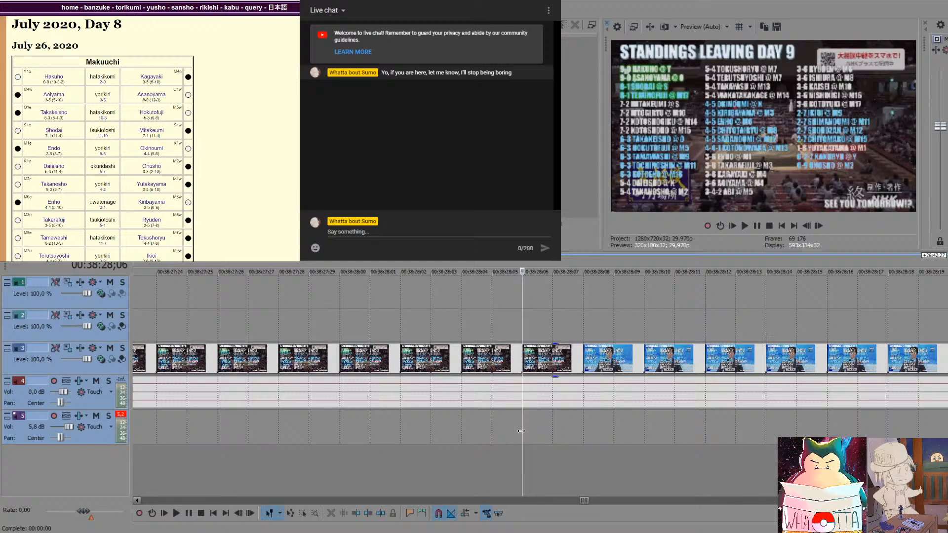
key("s")
left_click(612, 395)
key("Delete")
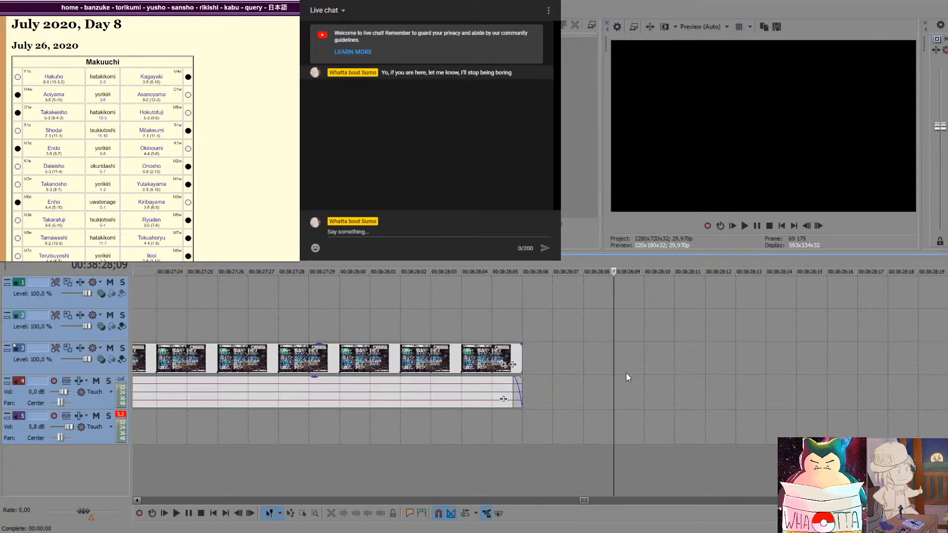
Remove the audio of the trimmed "Standings leaving Day 9" clip and cut its video from the far end of the timeline
scroll(603, 385, "down", 5)
left_click(289, 357)
scroll(414, 357, "down", 10)
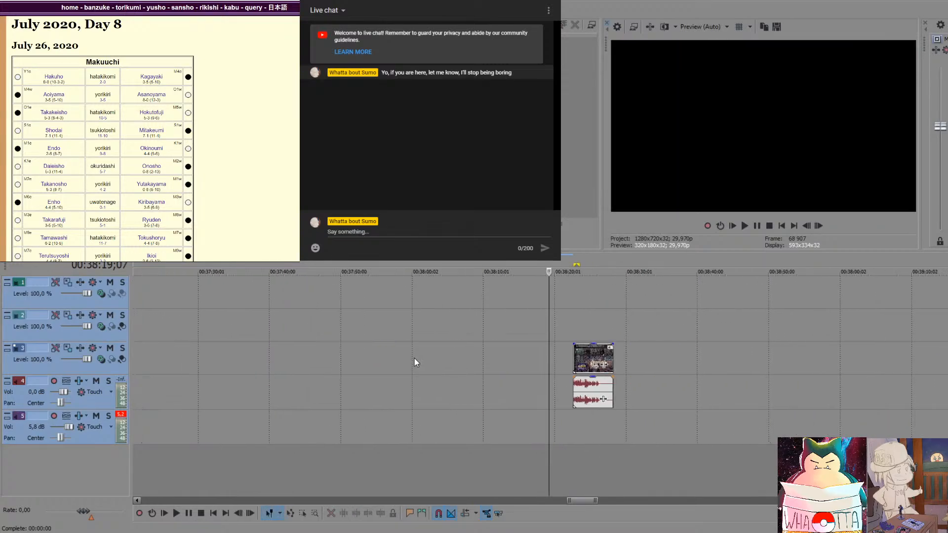
scroll(543, 375, "up", 10)
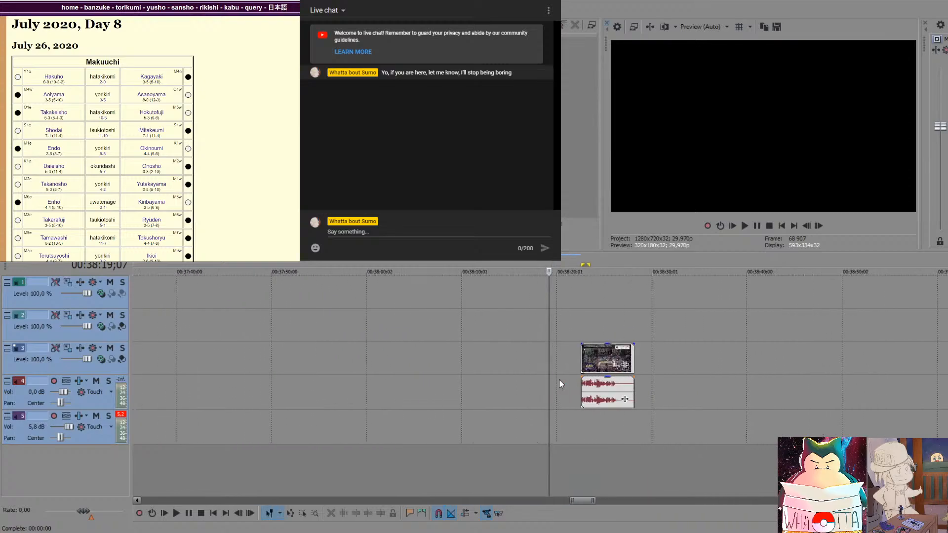
left_click(698, 355)
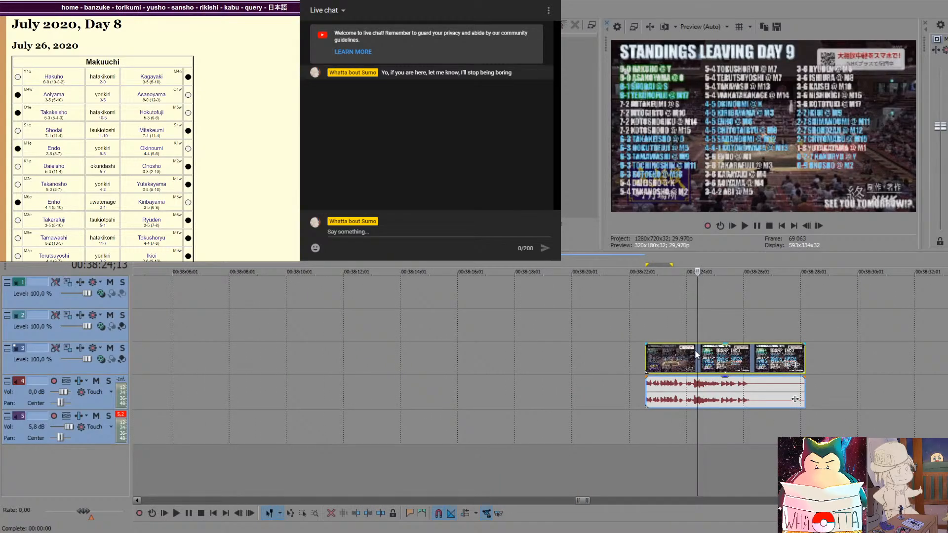
left_click(697, 393)
key("Delete")
left_click(668, 361)
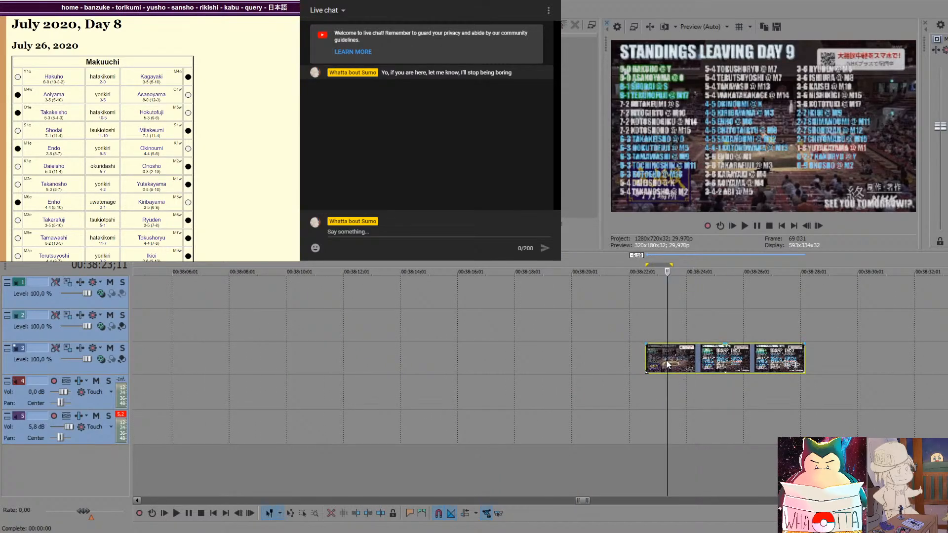
key("Delete")
Replace the Day 8 standings clip at 4:38;13 with the "Standings leaving Day 9" clip, time-stretched to fill the slot before the next clip
scroll(568, 378, "down", 8)
scroll(295, 392, "down", 4)
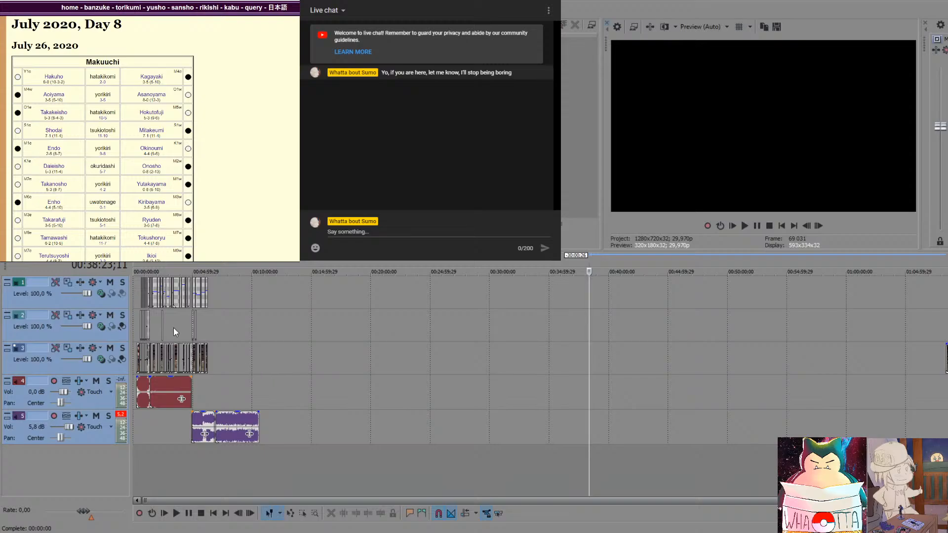
left_click(173, 327)
scroll(198, 329, "up", 10)
scroll(604, 341, "down", 8)
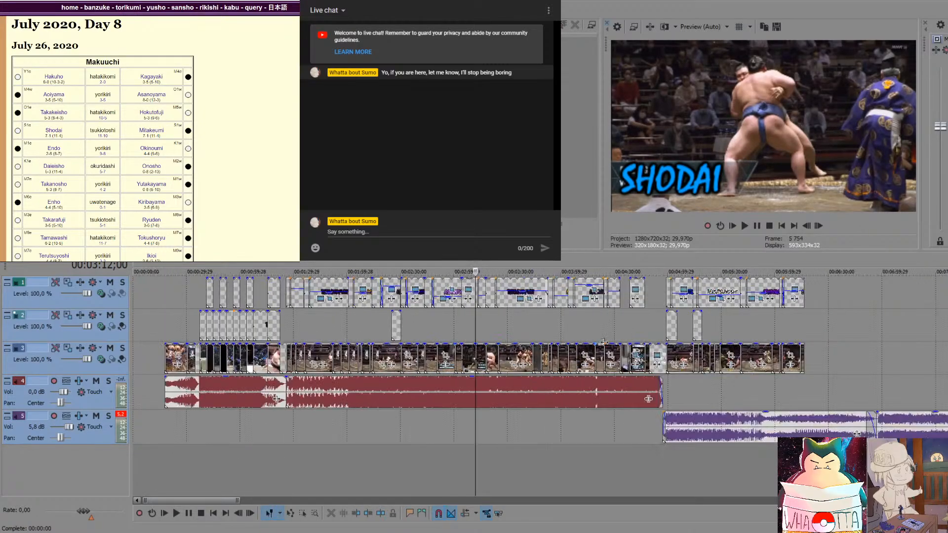
left_click(634, 327)
scroll(639, 325, "up", 6)
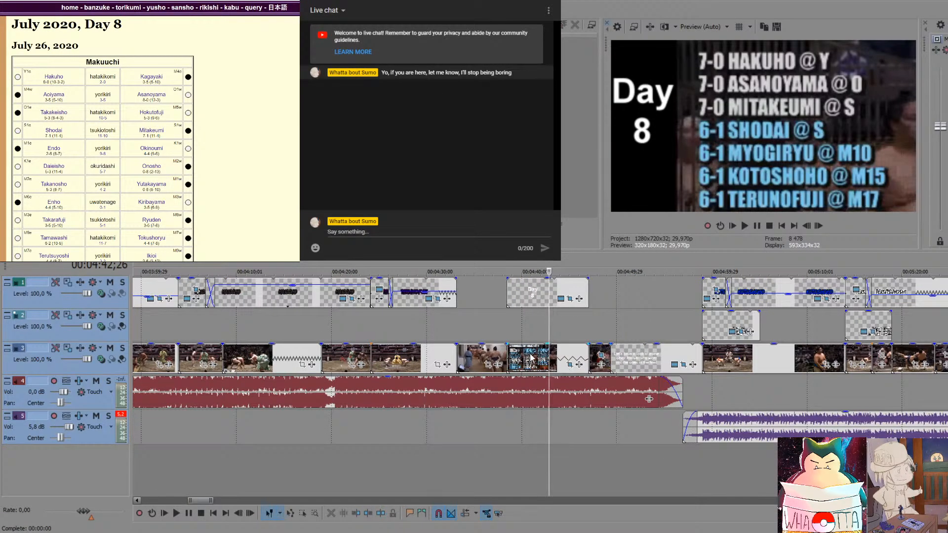
left_click(531, 357)
left_click_drag(530, 356, 589, 359)
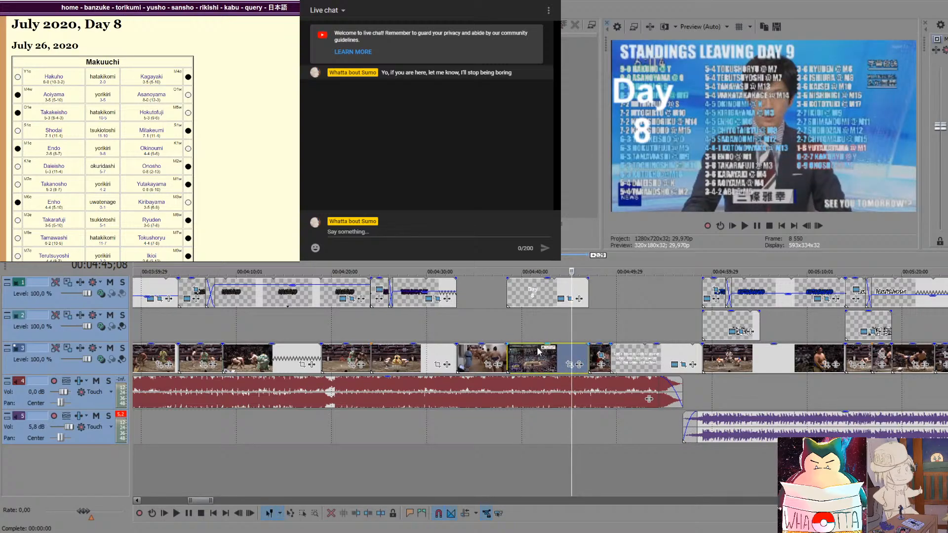
key("ctrl+z")
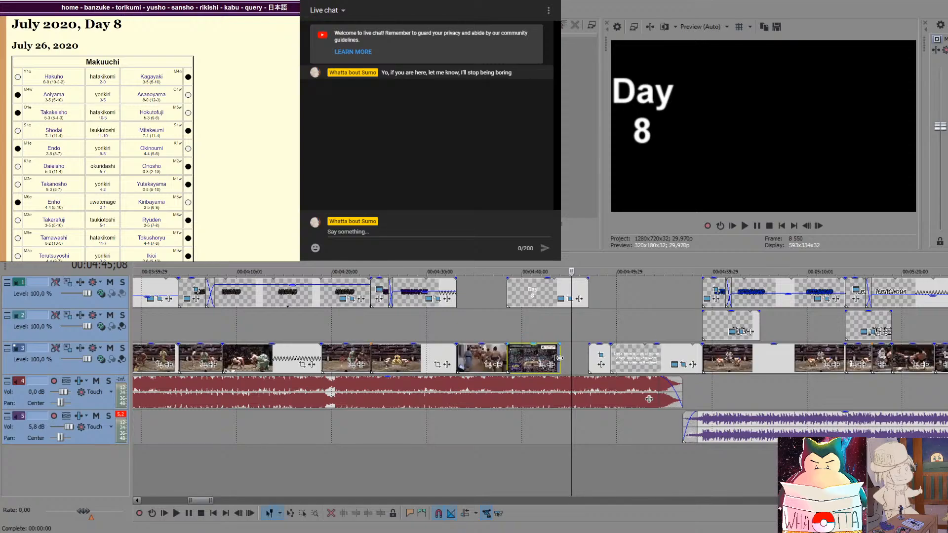
left_click_drag(562, 358, 589, 358)
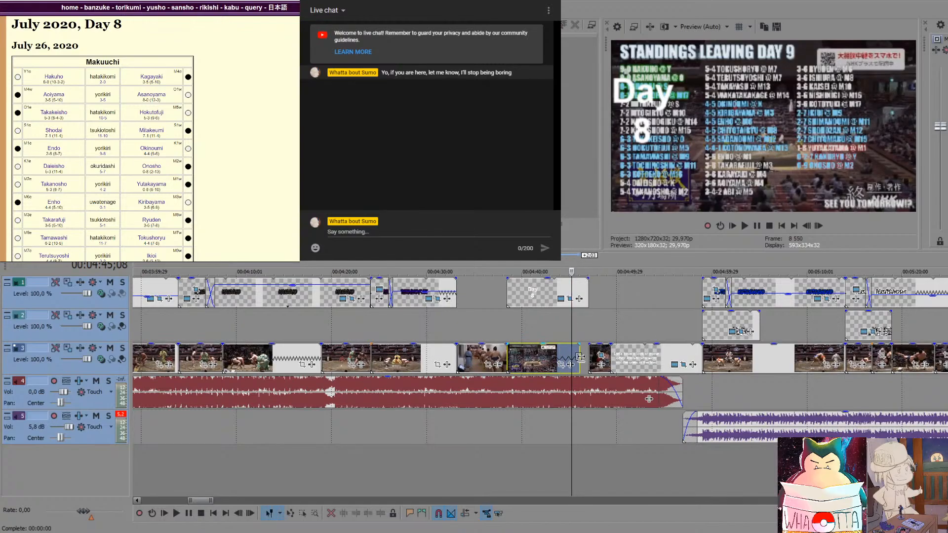
Delete the "Day 8" title overlaying the new standings clip and play that section back from 4:38;13
left_click(505, 331)
key("space")
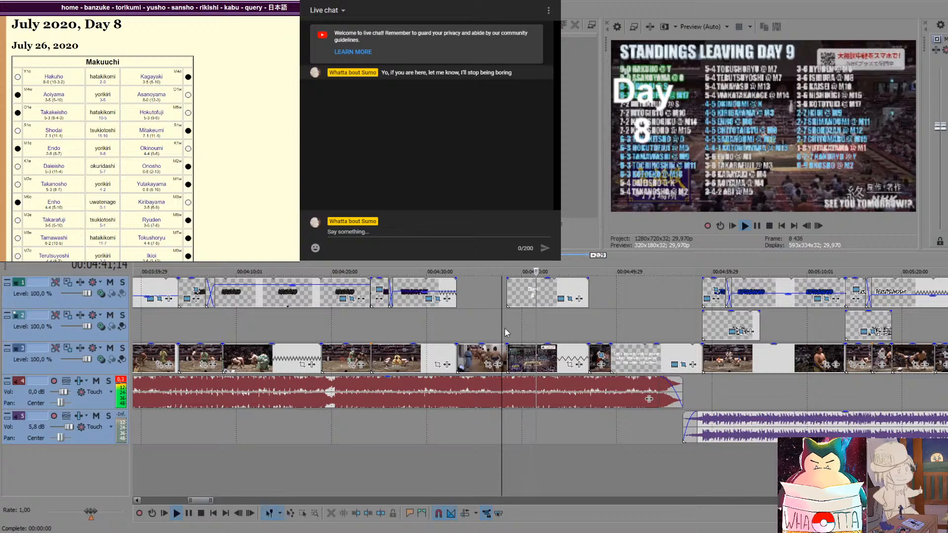
key("space")
left_click(533, 292)
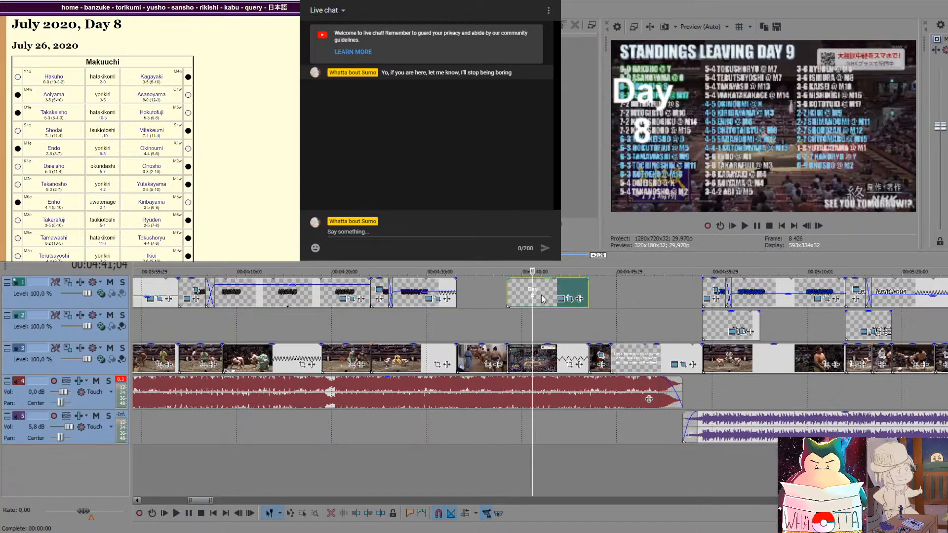
key("Delete")
left_click(506, 319)
key("space")
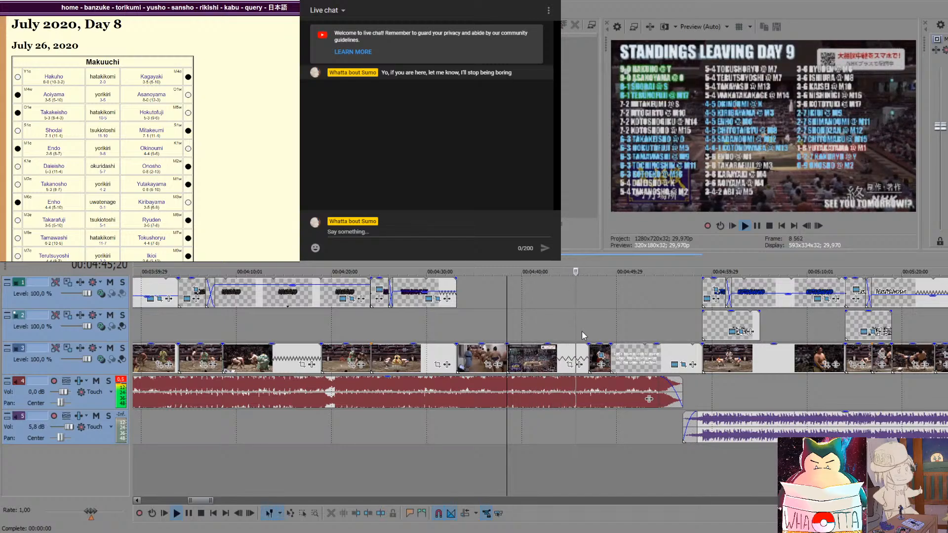
key("space")
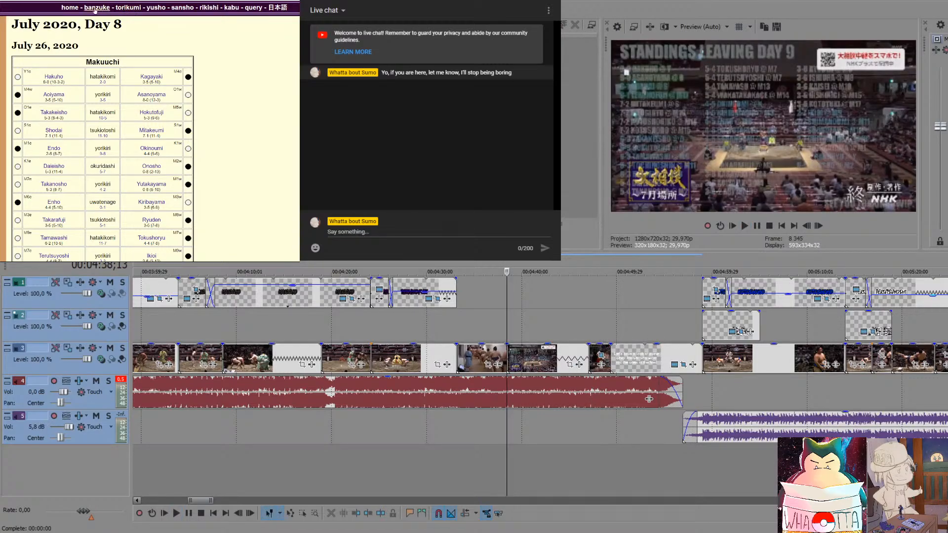
Consult further Day 8 results and delete the "Standings leaving Day 9" clip from the slot at 4:38;13
scroll(99, 139, "down", 2)
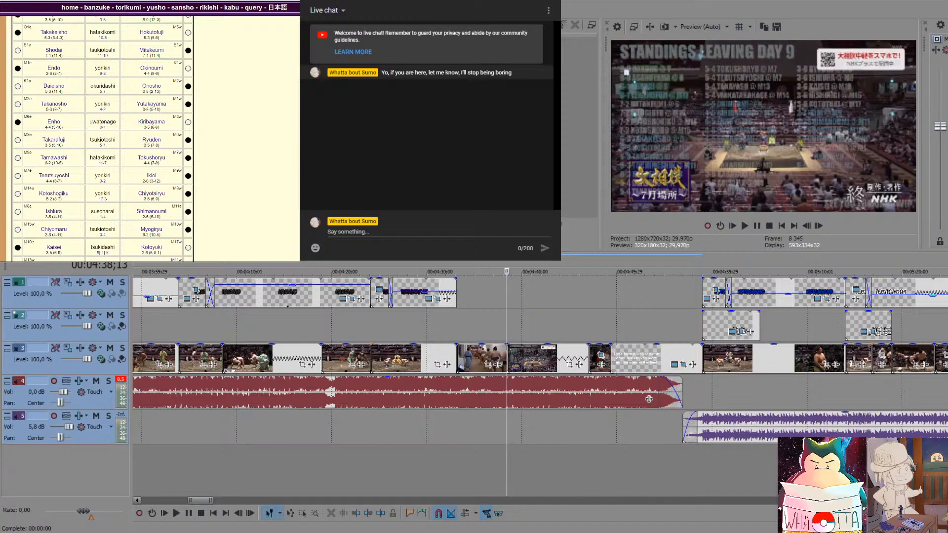
left_click(532, 357)
key("Delete")
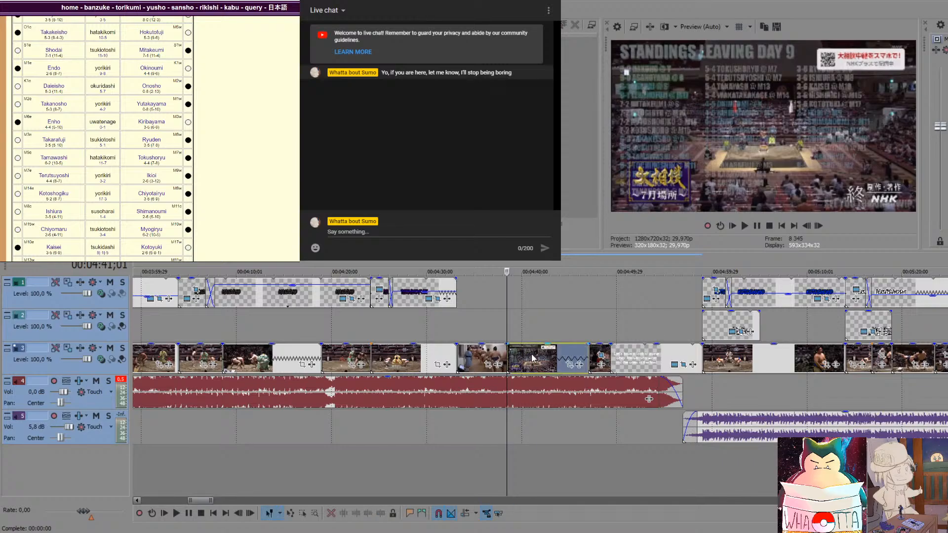
Add the Day 9 source footage with its audio to empty timeline space again and place the cursor at its start, 18:04;08
scroll(580, 311, "down", 10)
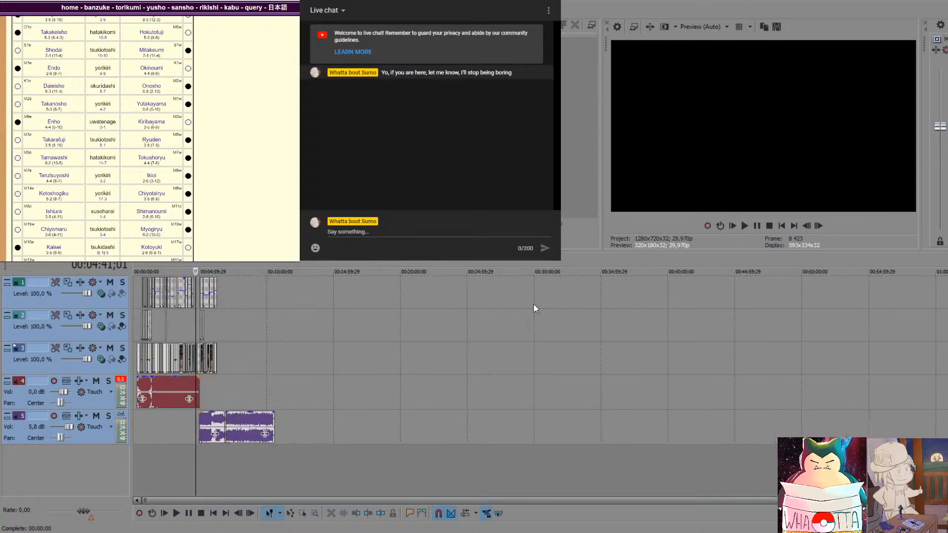
left_click_drag(369, 372, 374, 370)
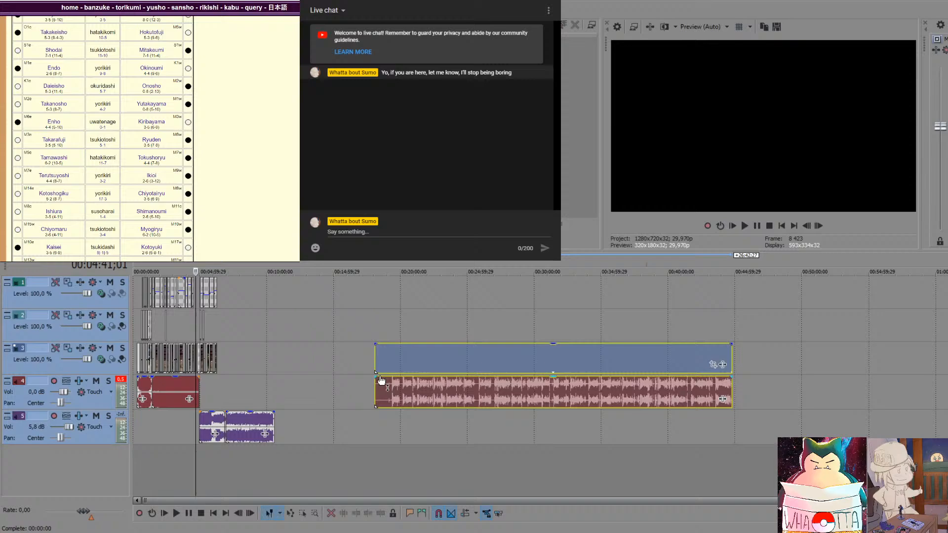
left_click(401, 339)
scroll(401, 338, "up", 8)
left_click(353, 339)
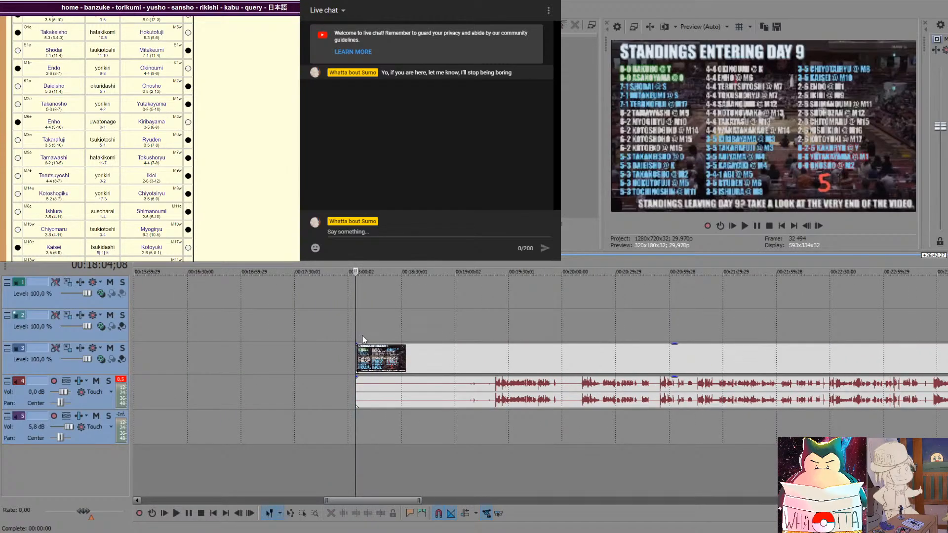
scroll(375, 331, "up", 3)
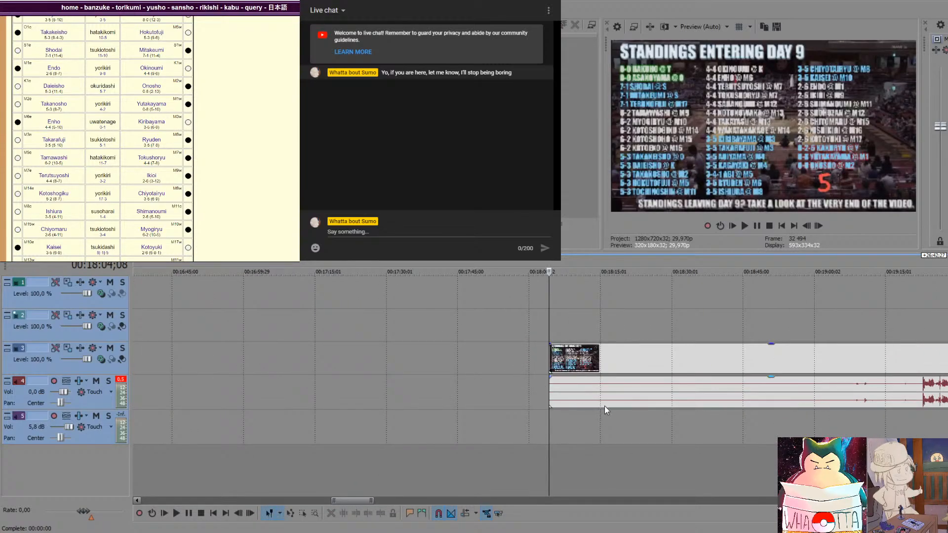
Split the Day 9 source footage where the "Standings entering Day 9" card ends, 18:08;08, and delete everything after it
left_click(616, 434)
left_click(628, 433)
left_click(616, 434)
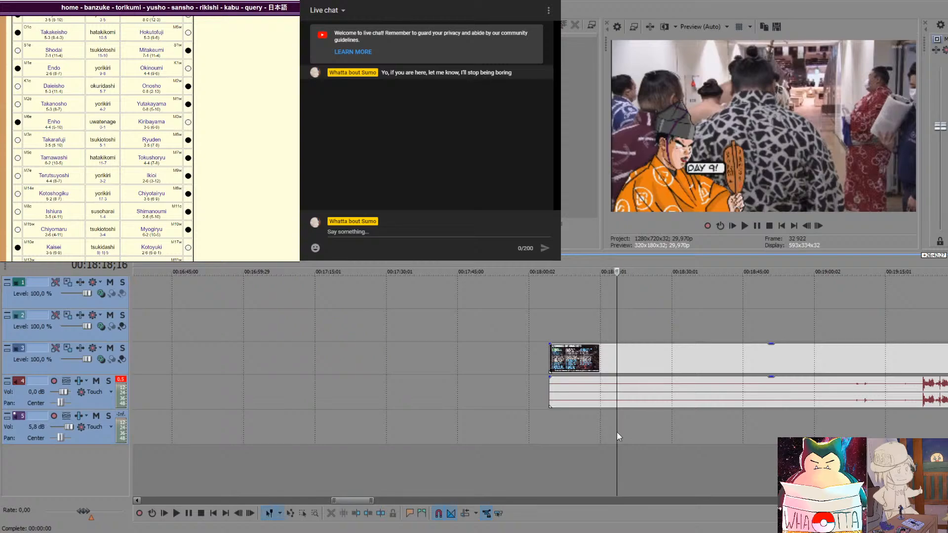
left_click(600, 434)
left_click(588, 433)
left_click(584, 433)
left_click(579, 434)
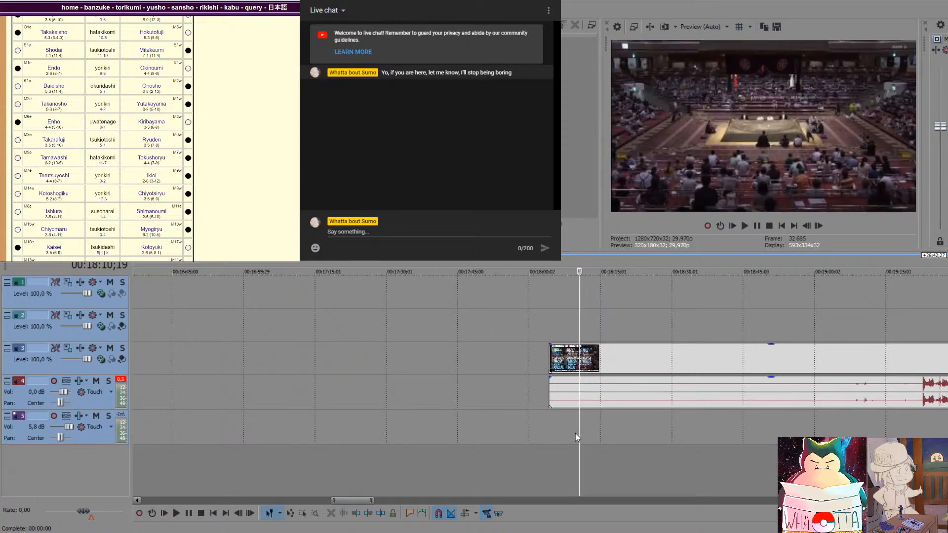
left_click(575, 434)
left_click(568, 435)
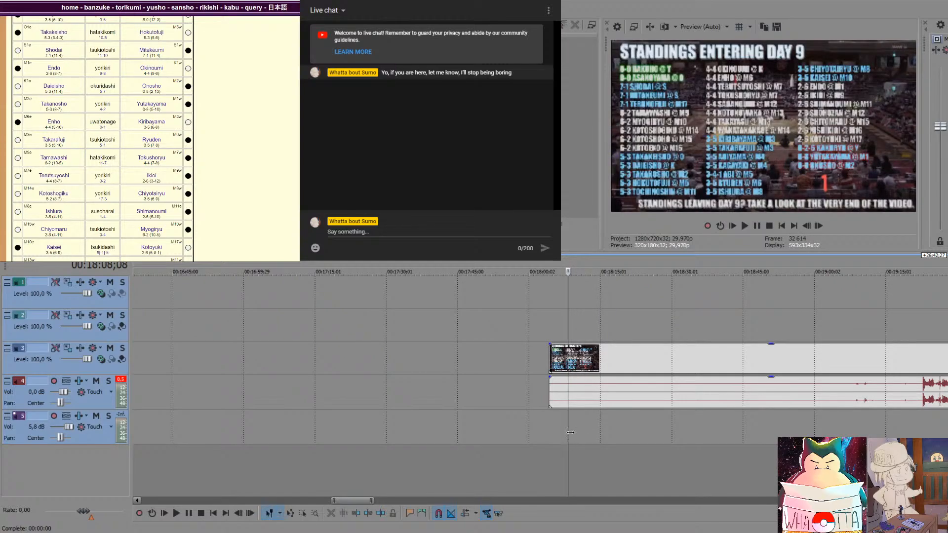
key("s")
left_click(596, 370)
key("Delete")
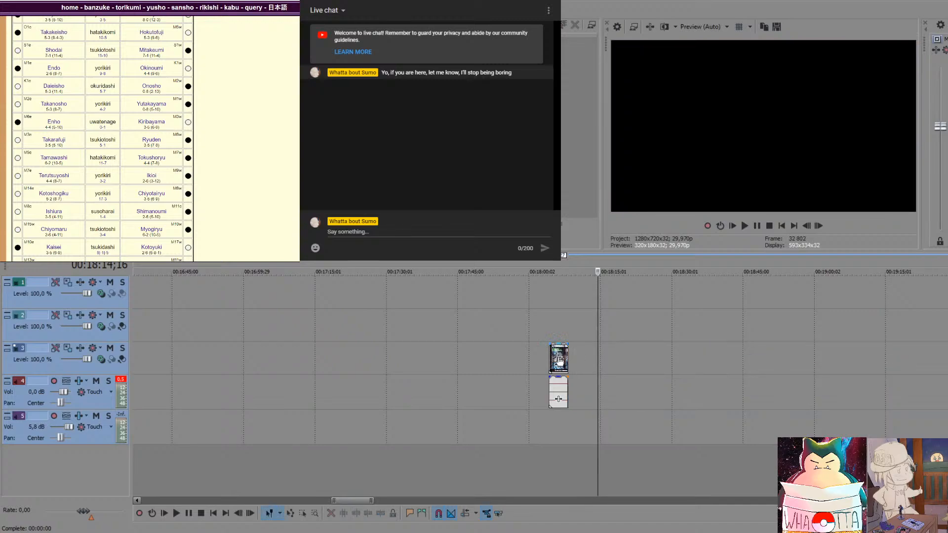
Delete the audio of the trimmed standings card and cut its video out of the empty timeline space
left_click(563, 354)
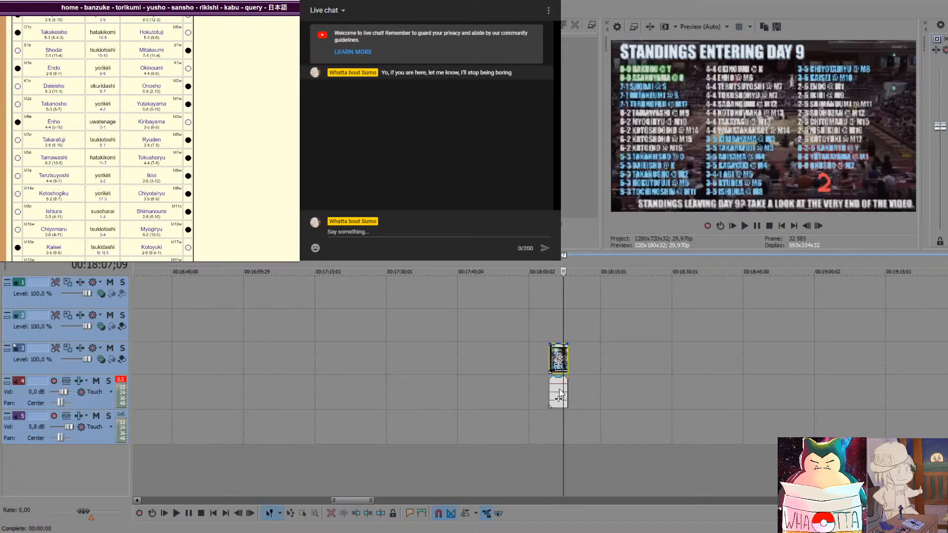
left_click(560, 398)
key("Delete")
left_click(555, 356)
key("Delete")
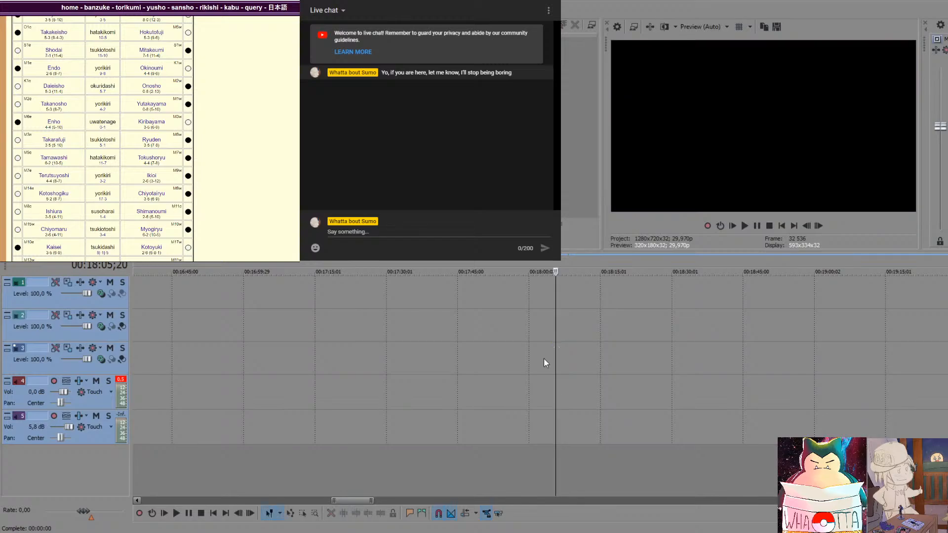
Paste the "Standings entering Day 9" card into the main video slot at 4:38;13, time-stretch it to the next clip, and play it back
scroll(544, 358, "down", 2)
scroll(314, 391, "down", 4)
left_click(179, 334)
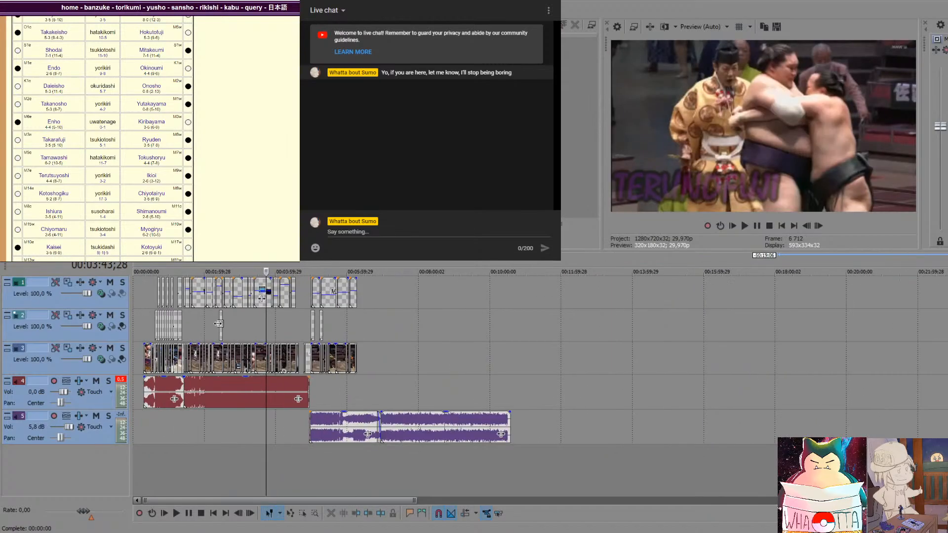
scroll(380, 331, "up", 6)
scroll(748, 336, "down", 1)
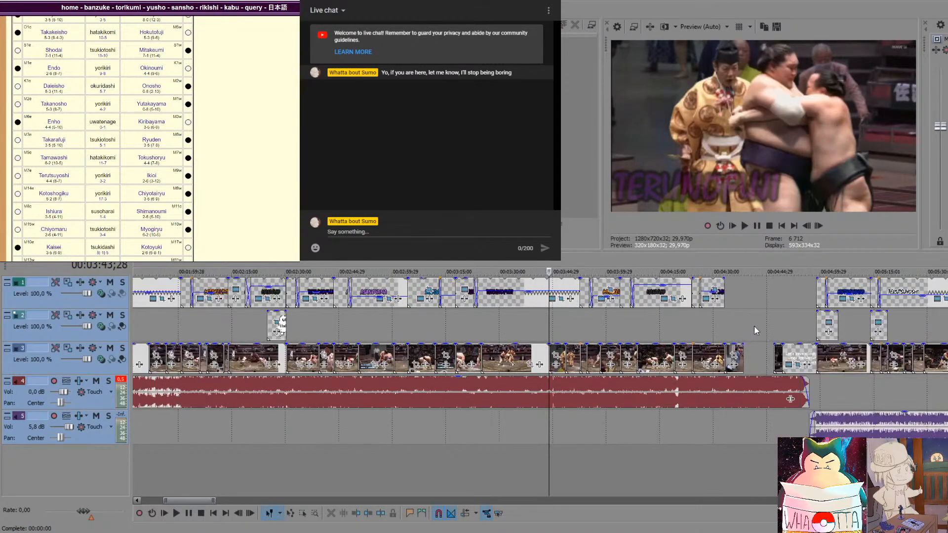
left_click(747, 327)
key("ctrl+v")
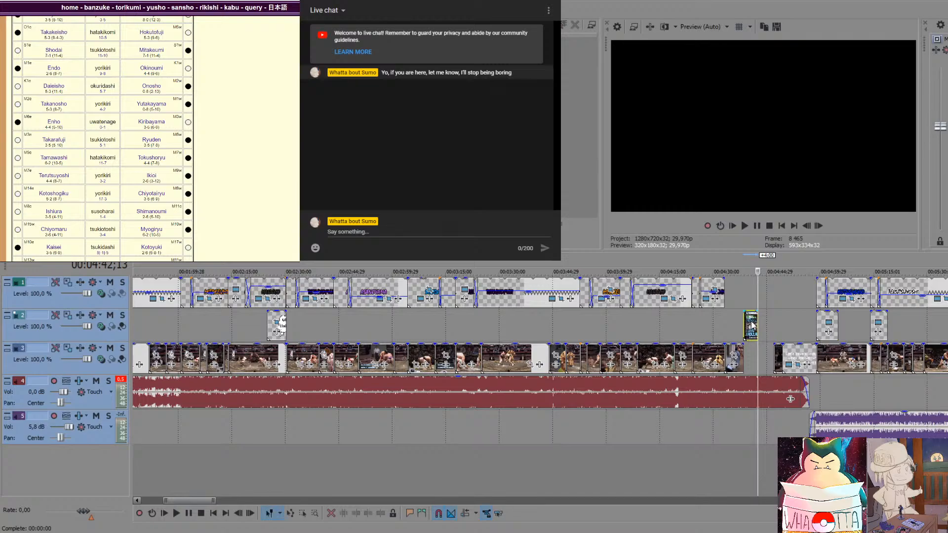
left_click_drag(748, 337, 771, 357)
key("space")
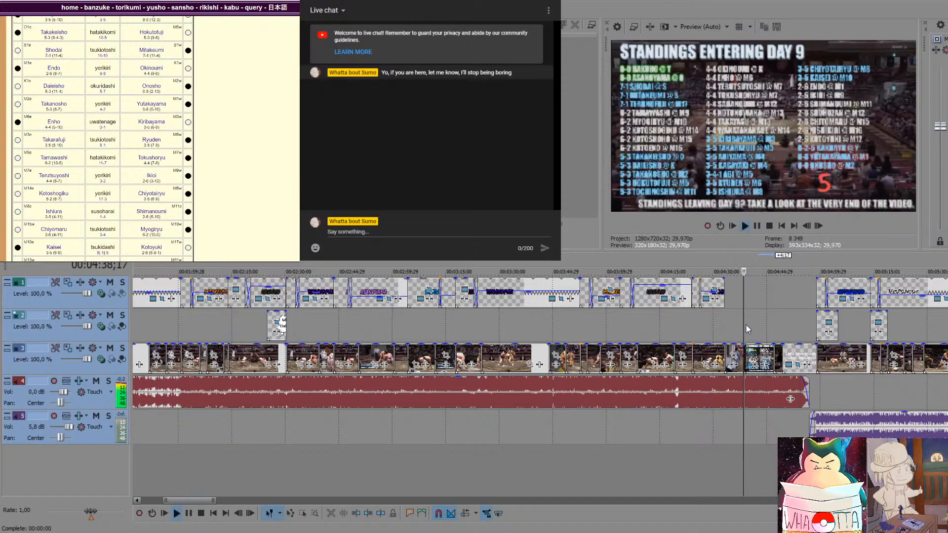
scroll(744, 324, "up", 4)
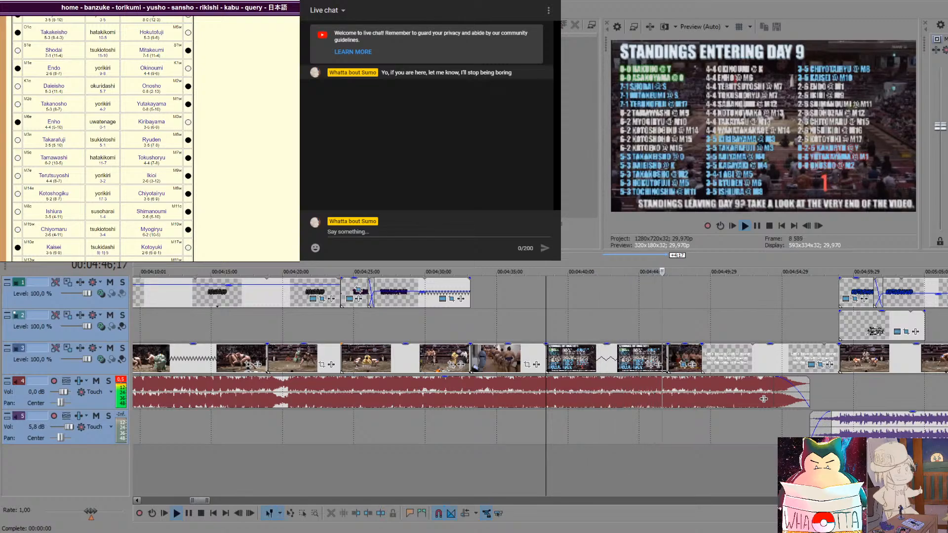
key("space")
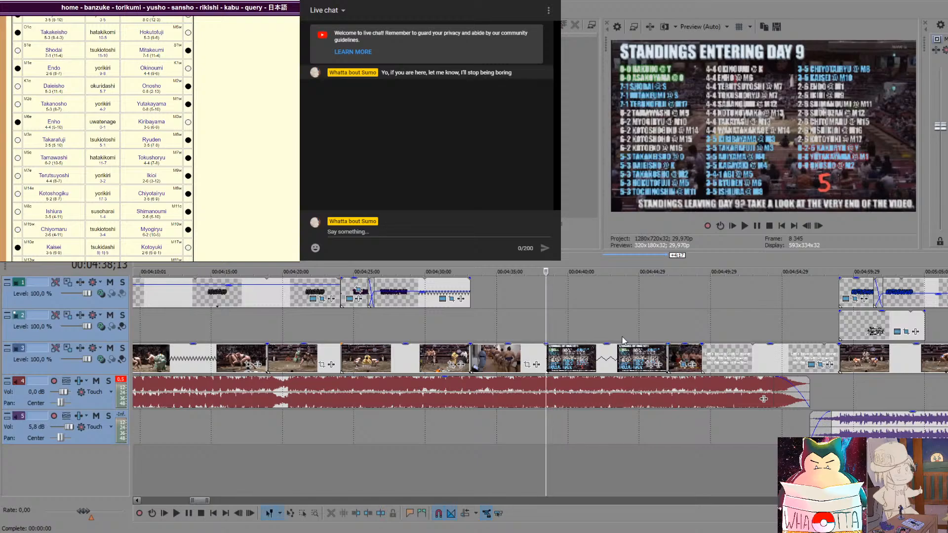
Duplicate the standings card onto the video track above, aligned with the original at 4:38;13
left_click(603, 356)
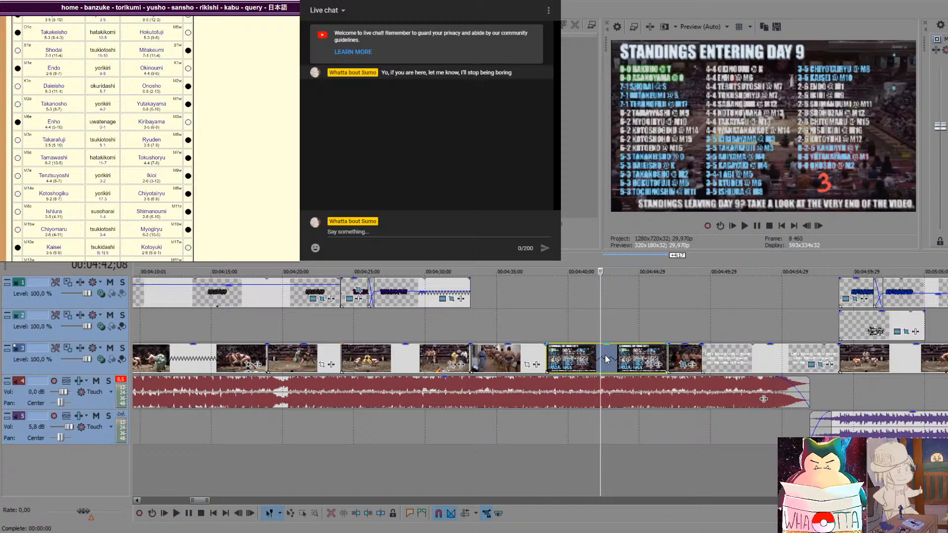
key("ctrl+c")
left_click(596, 329)
key("ctrl+v")
left_click_drag(634, 335, 584, 335)
left_click(549, 437)
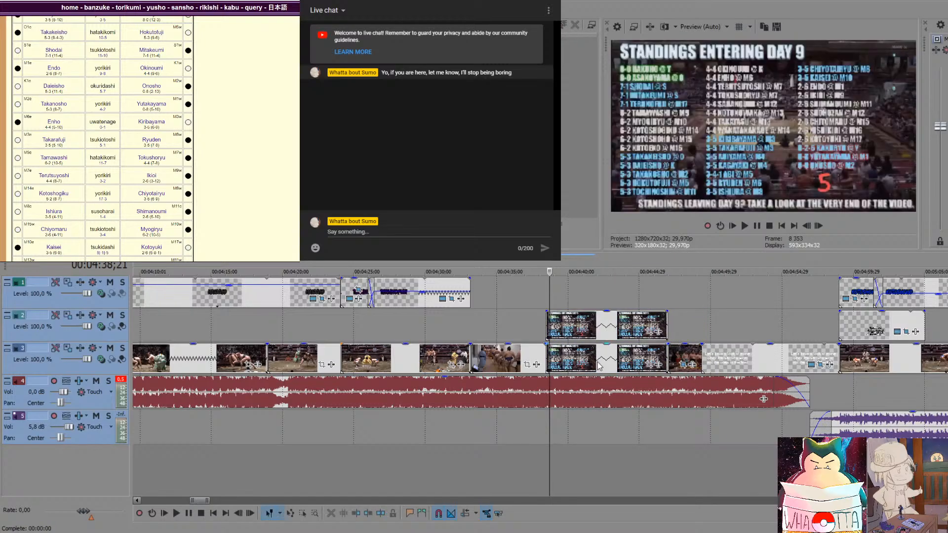
Crop the upper standings card copy so its top five rows, Hakuho to Terunofuji, fill the frame
left_click(606, 324)
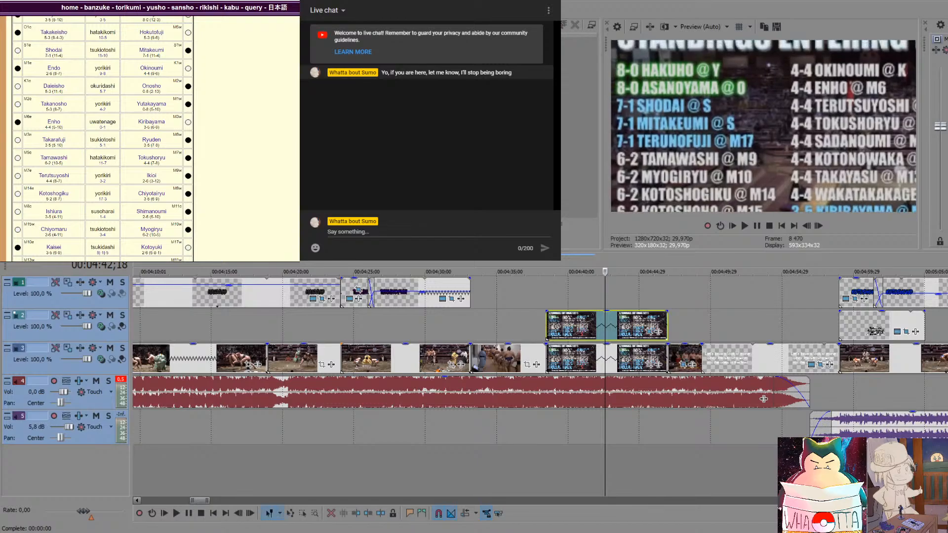
left_click(567, 356)
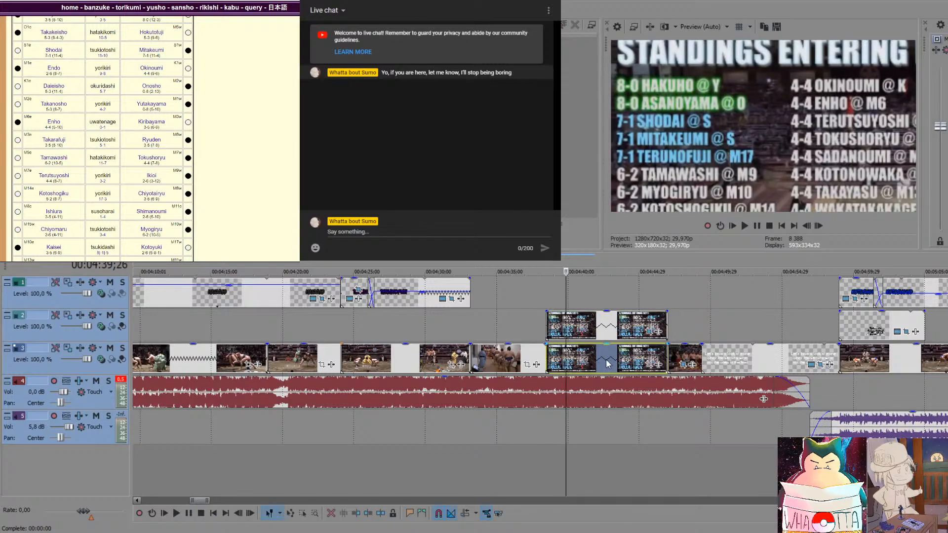
left_click(618, 327)
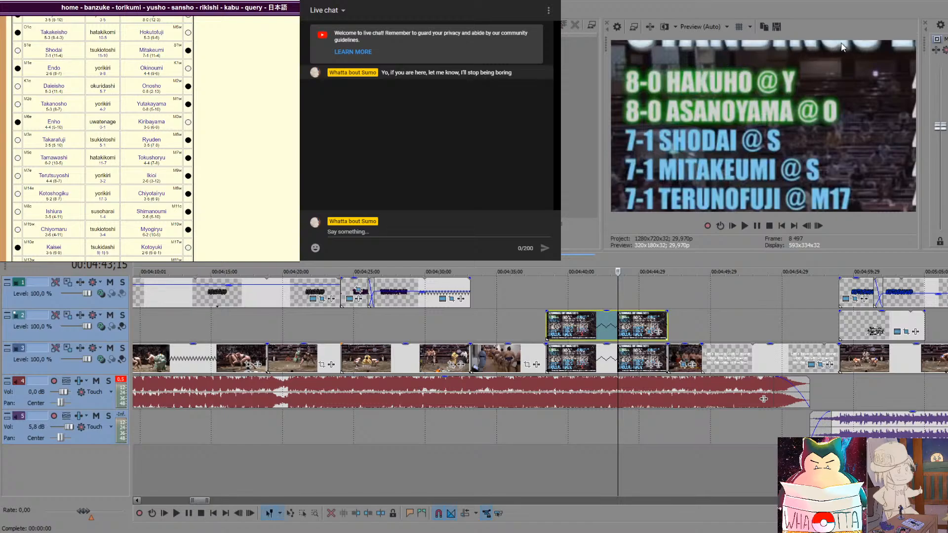
left_click_drag(577, 364, 577, 295)
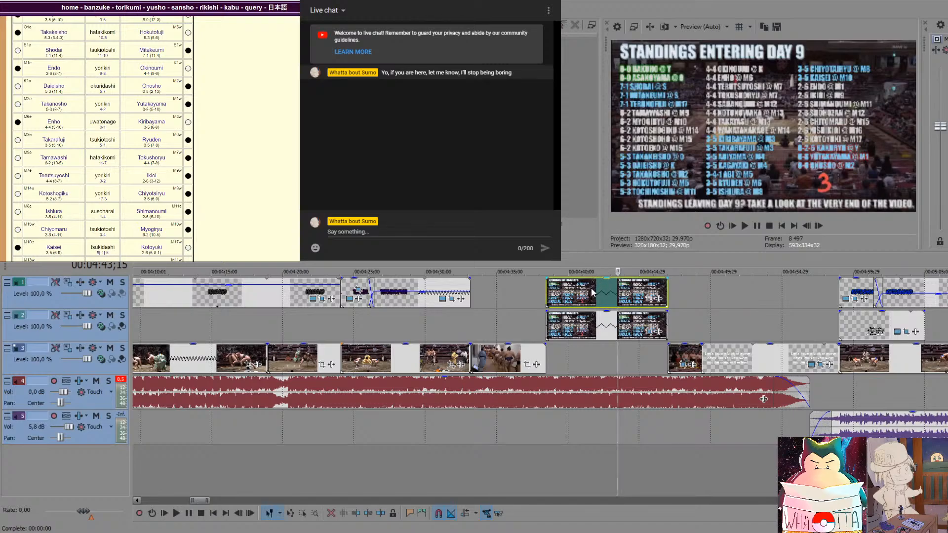
left_click_drag(597, 358, 593, 360)
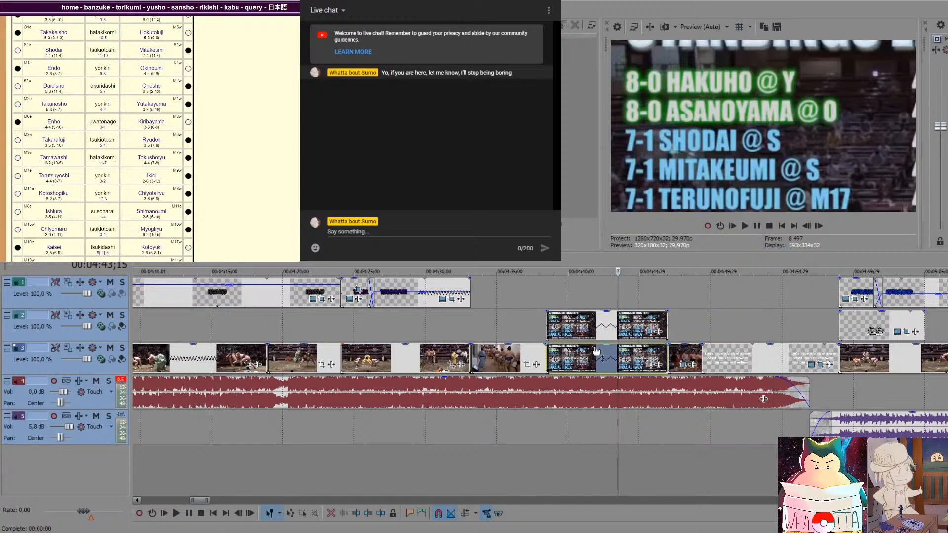
left_click(594, 335)
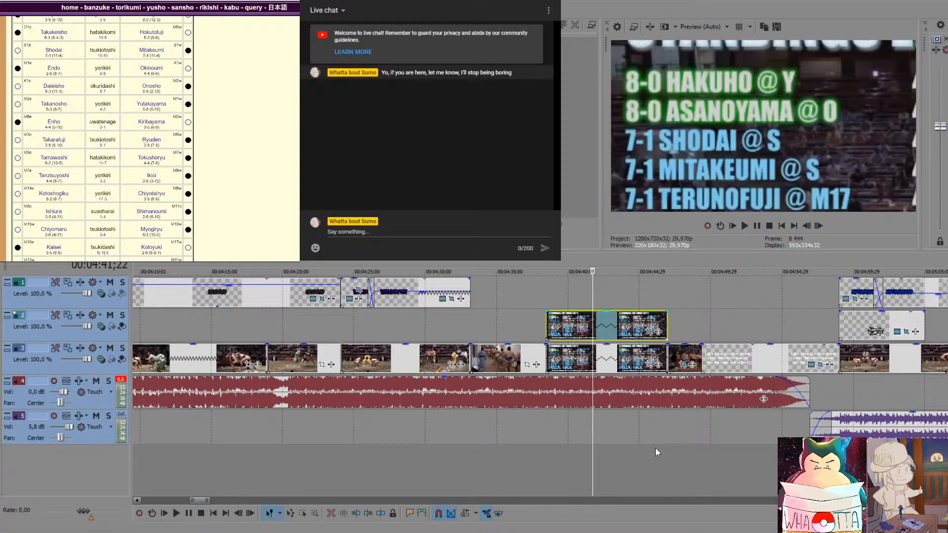
left_click(547, 433)
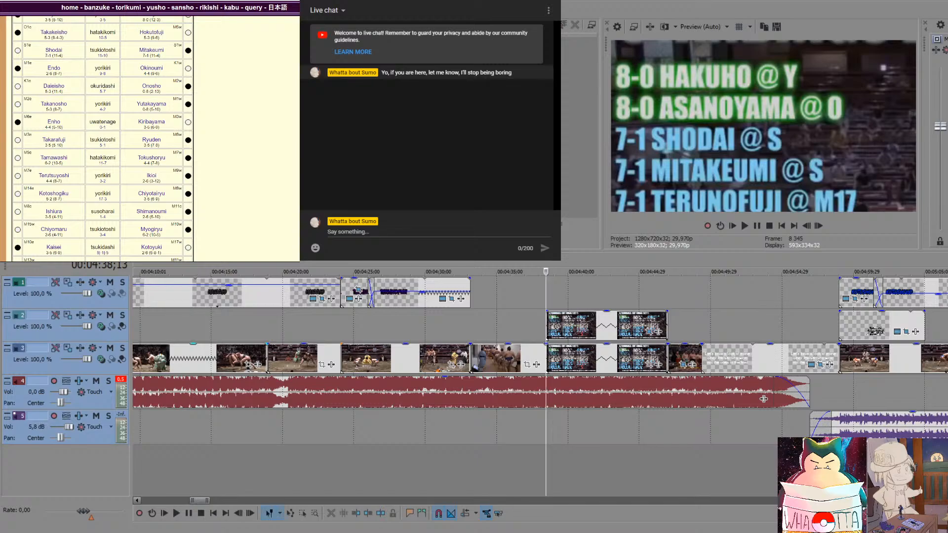
Delete the uncropped standings card and move the cropped copy down into its slot at 4:38;13
left_click(646, 323)
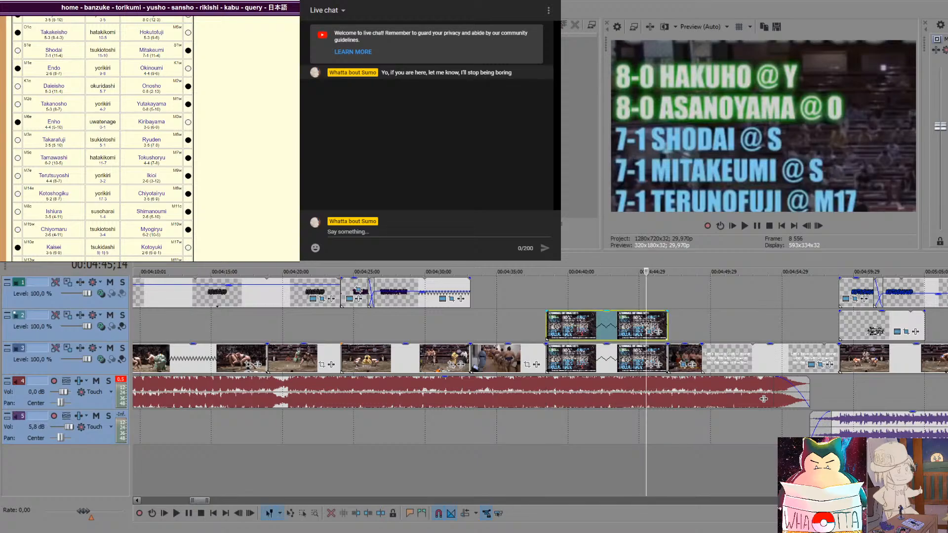
left_click(626, 354)
key("Delete")
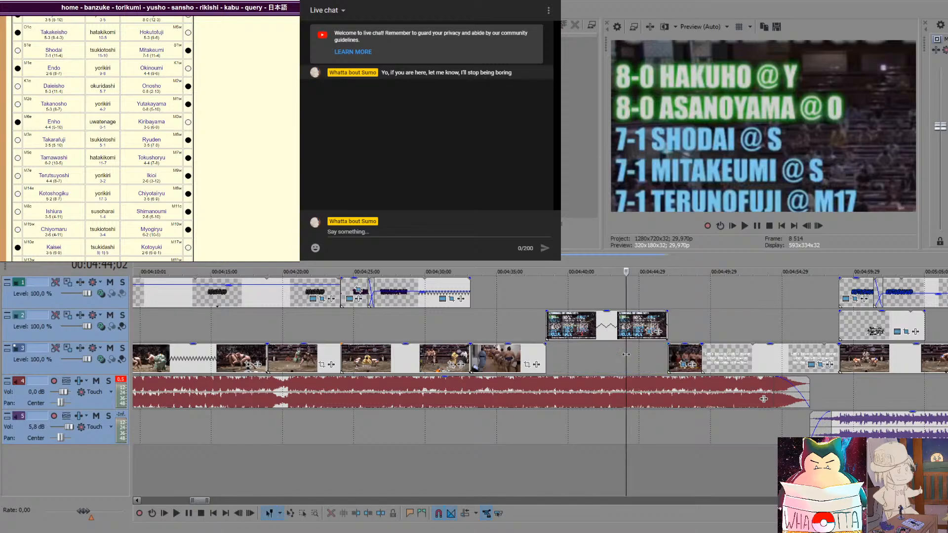
left_click_drag(585, 327, 568, 358)
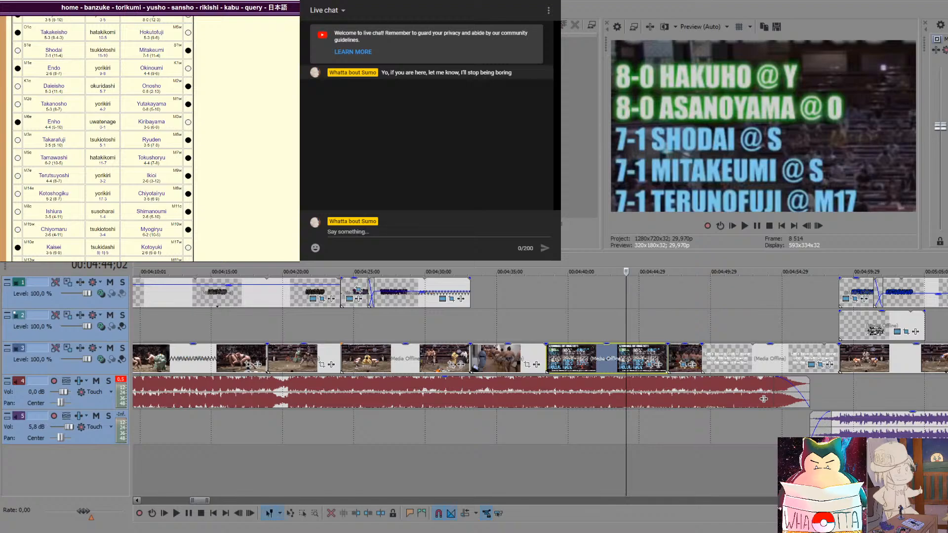
Overlay the "STANDINGS ENTERING DAY 9" heading on the track above the cropped card and play that section back
left_click_drag(196, 359, 668, 328)
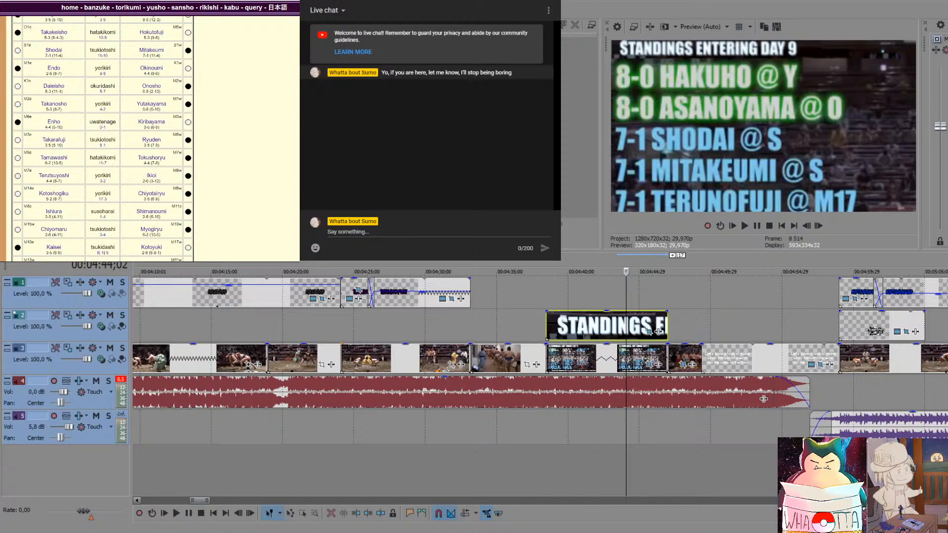
left_click(544, 292)
key("space")
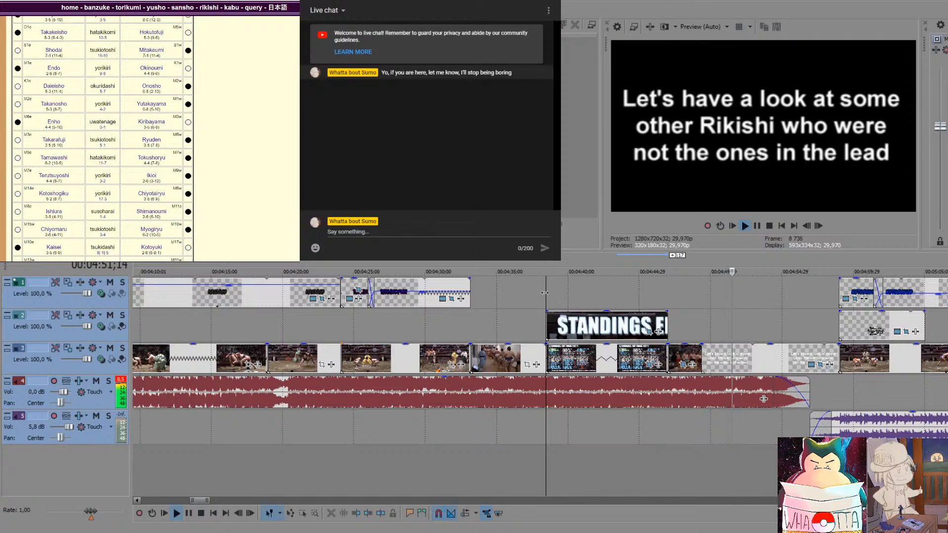
key("space")
left_click(684, 398)
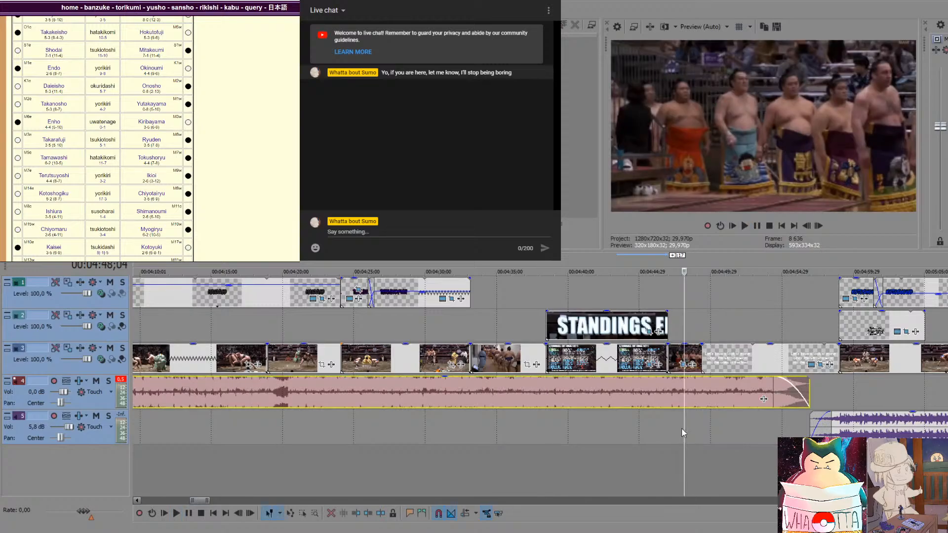
left_click(681, 442)
left_click(660, 455)
key("space")
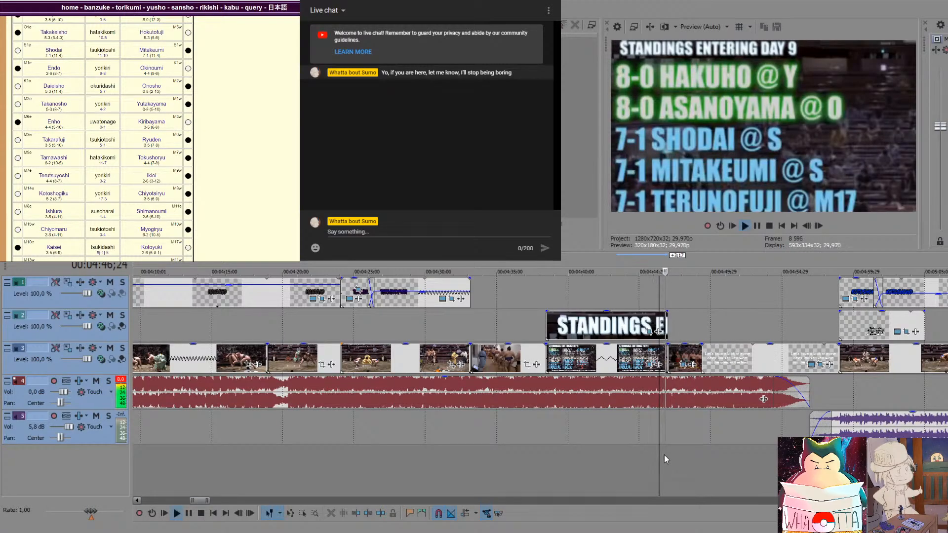
key("space")
Delete the short wrestler line-up clip after the standings and extend the card and its heading to the next text clip
left_click(696, 351)
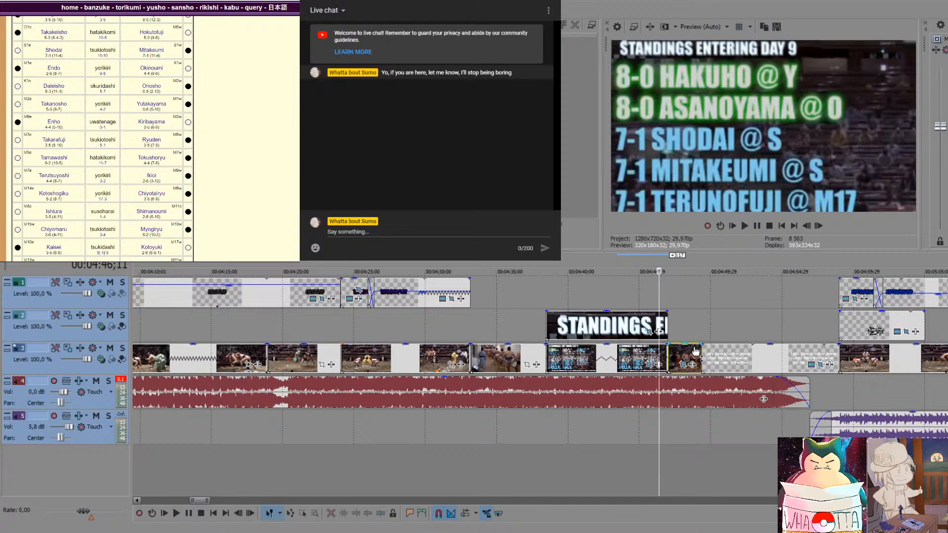
key("Delete")
left_click_drag(667, 358, 702, 358)
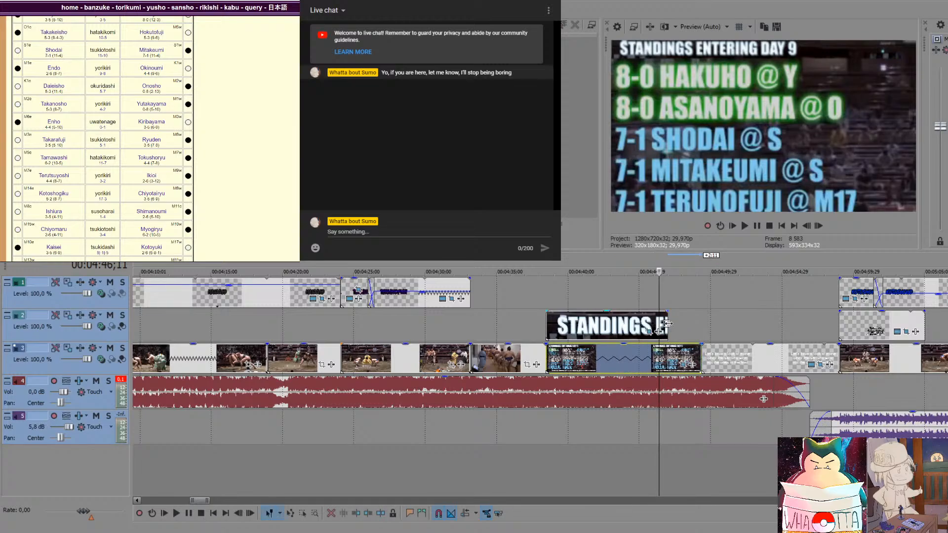
left_click_drag(667, 323, 702, 323)
left_click(547, 432)
key("space")
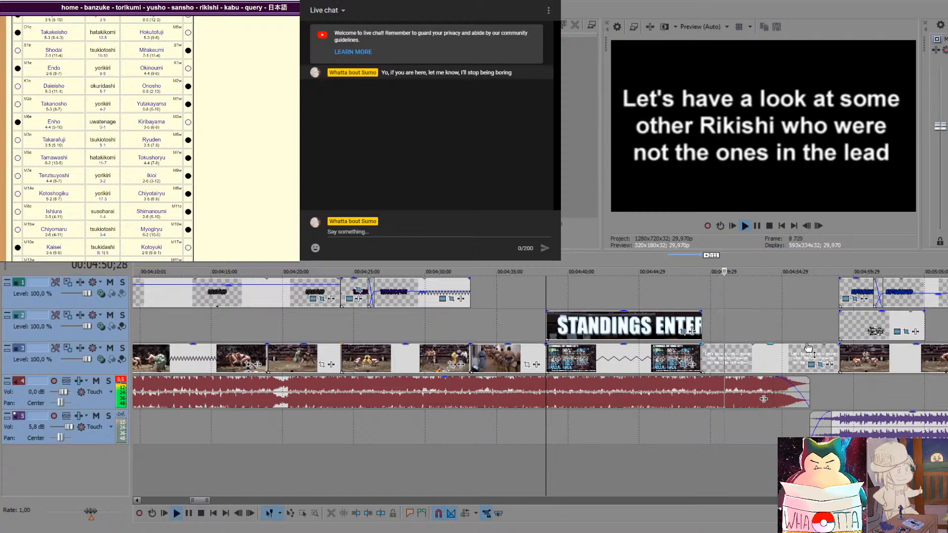
Stop playback and place the cursor at the end of the last video clip, 6:16;06
scroll(808, 348, "down", 3)
left_click(734, 326)
key("space")
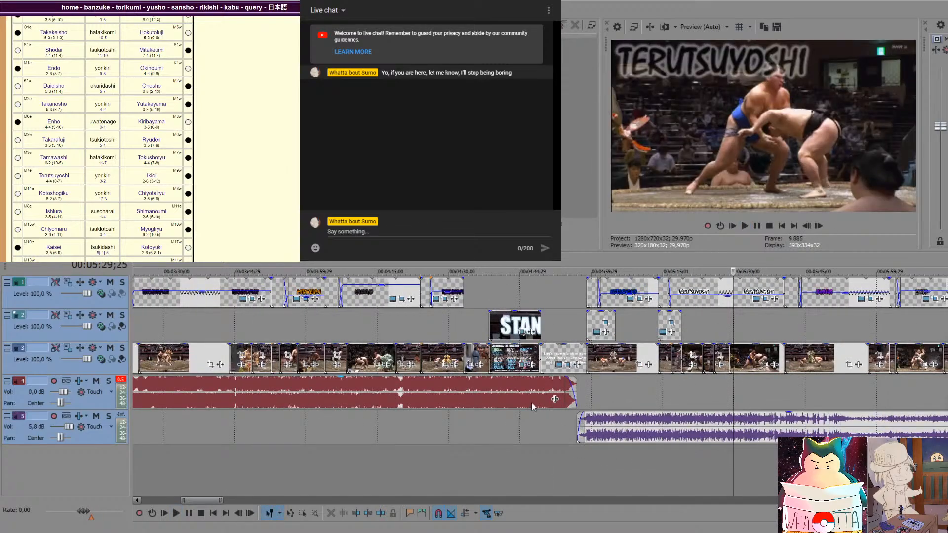
left_click(502, 436)
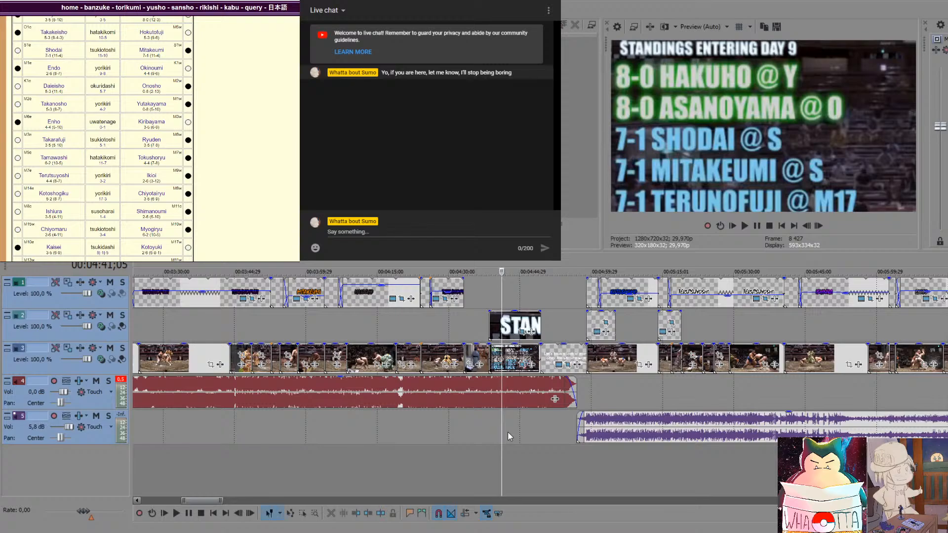
scroll(508, 431, "down", 8)
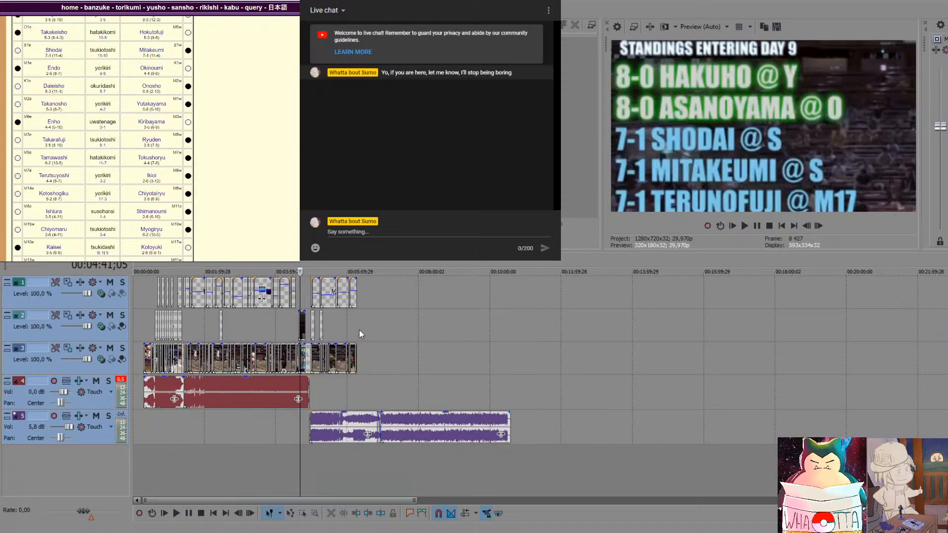
left_click(357, 330)
scroll(372, 327, "up", 5)
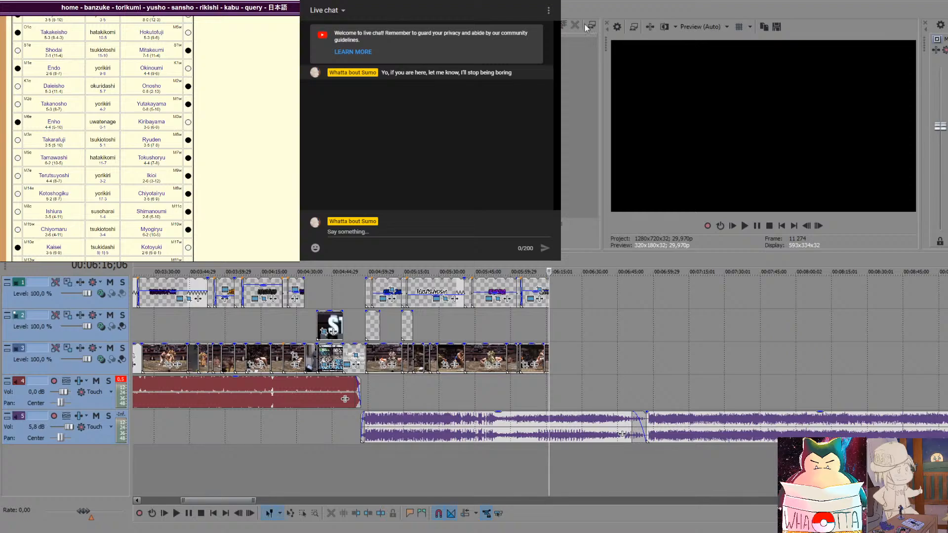
Place the cursor exactly at the start of the second music clip, 6:57;01
left_click(650, 332)
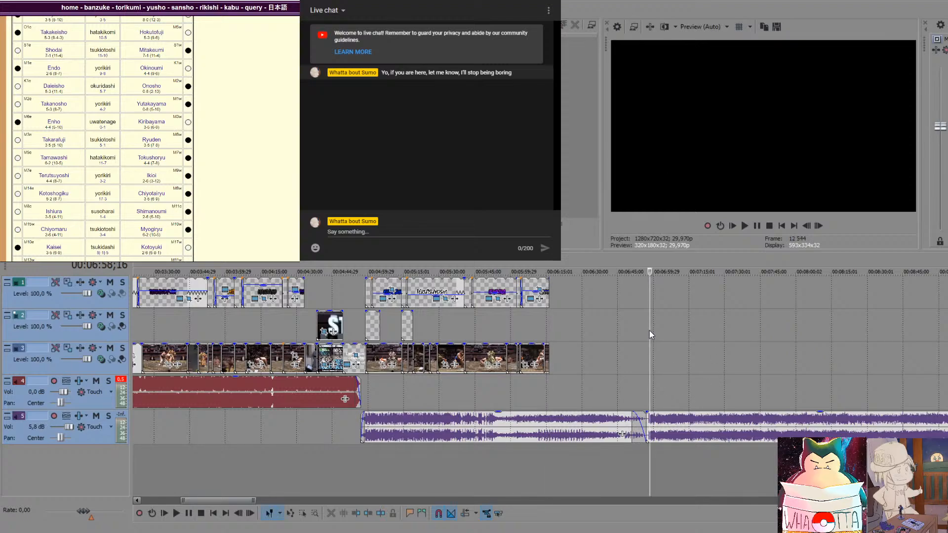
key("Left")
key("Left")
key("Left")
key("Left")
key("Left")
key("Left")
key("Left")
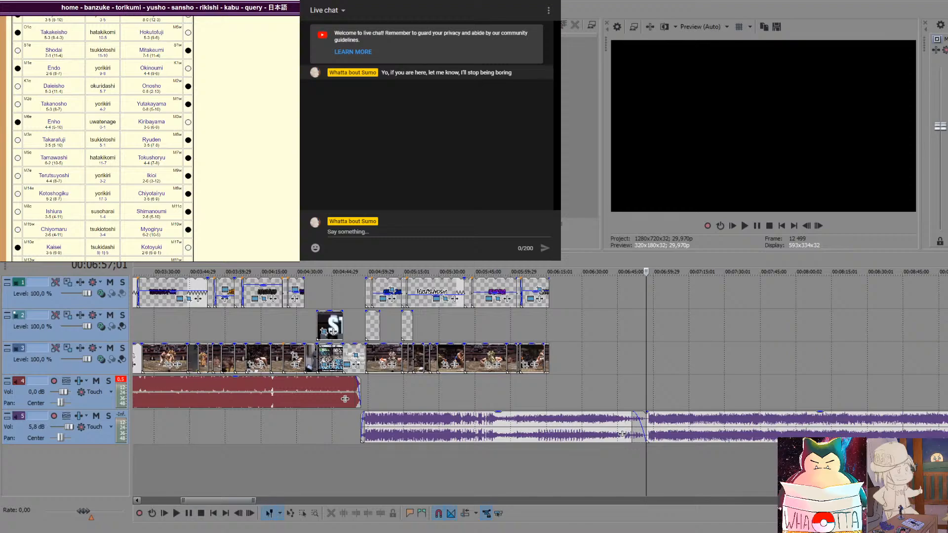
Copy the TERUTSUYOSHI title to the end of the last video clip and extend it to the second music clip's start at 6:57;01
left_click(421, 288)
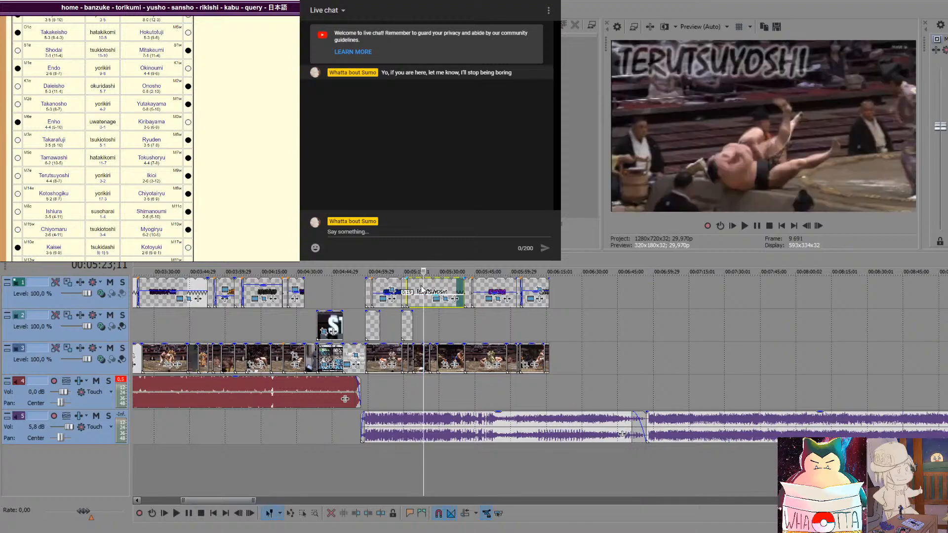
left_click(559, 288)
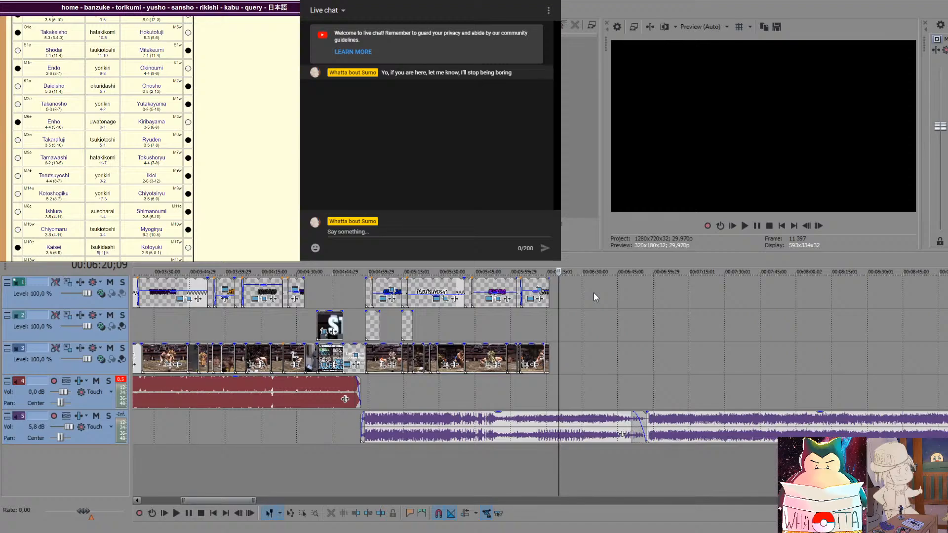
left_click(428, 291)
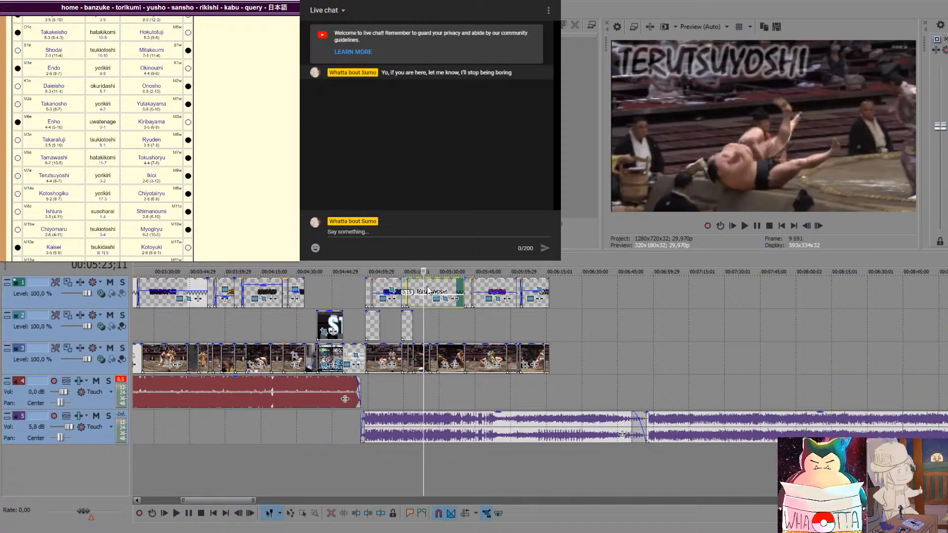
left_click(558, 289)
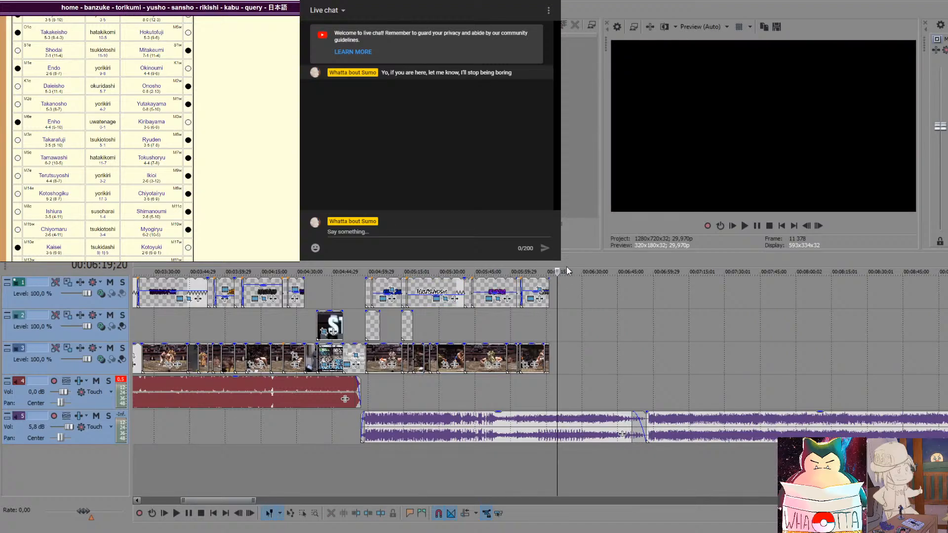
key("ctrl+v")
left_click_drag(614, 294, 639, 306)
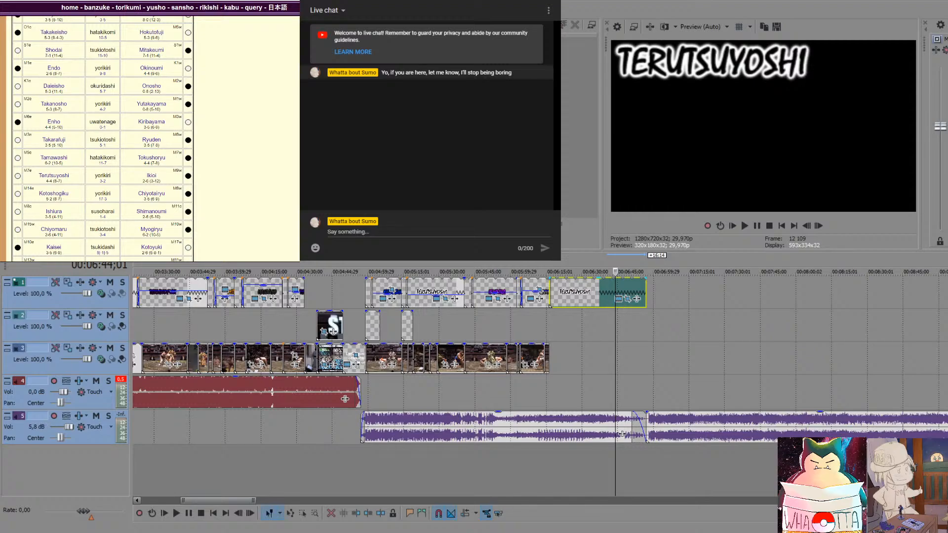
Change the pasted title's text to "TAKAKEISHO" and place the cursor at its end, 6:57;01
key("BackSpace")
type("TAKAKEISHO")
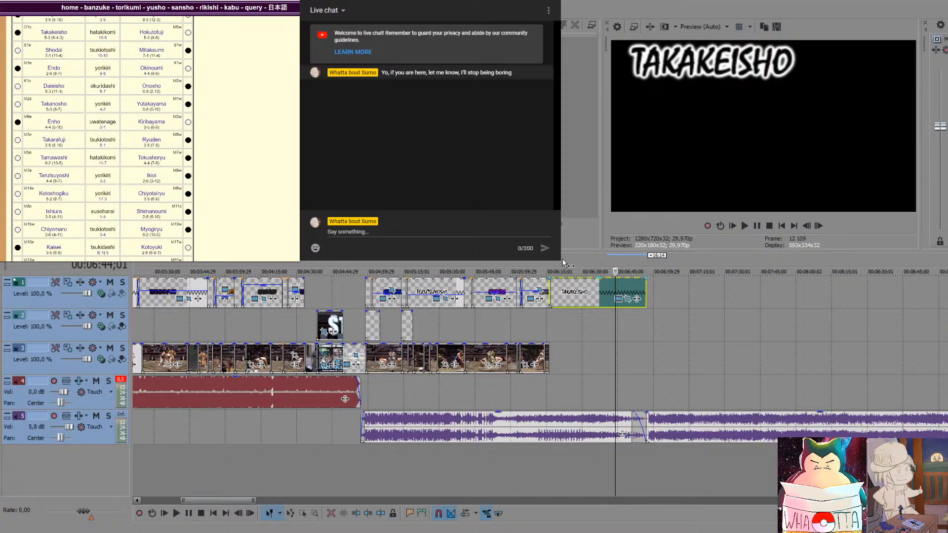
left_click(644, 321)
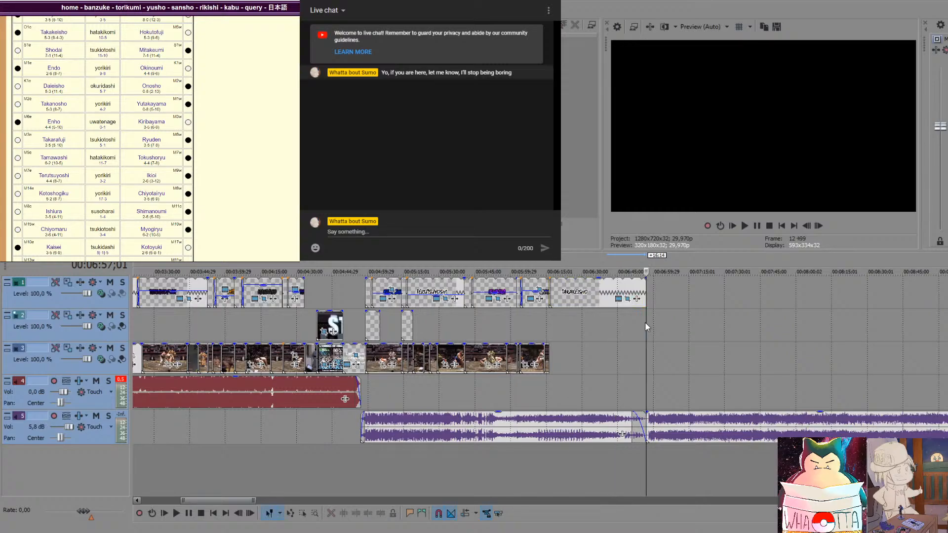
Copy the "The former Ozeki returns to Makuuchi after Injury" text clip and paste it on the second track at 6:57;01
left_click(378, 333)
scroll(378, 333, "down", 3)
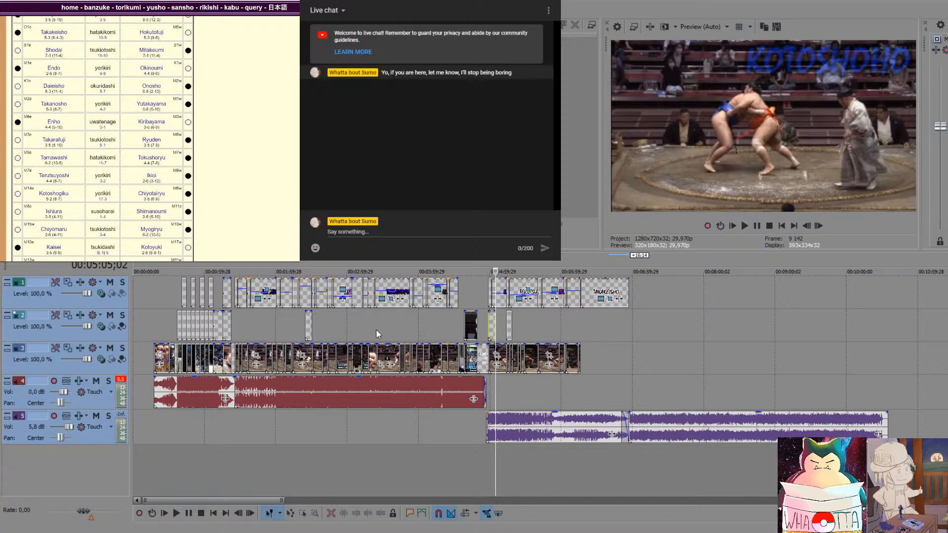
left_click(228, 334)
scroll(228, 334, "up", 3)
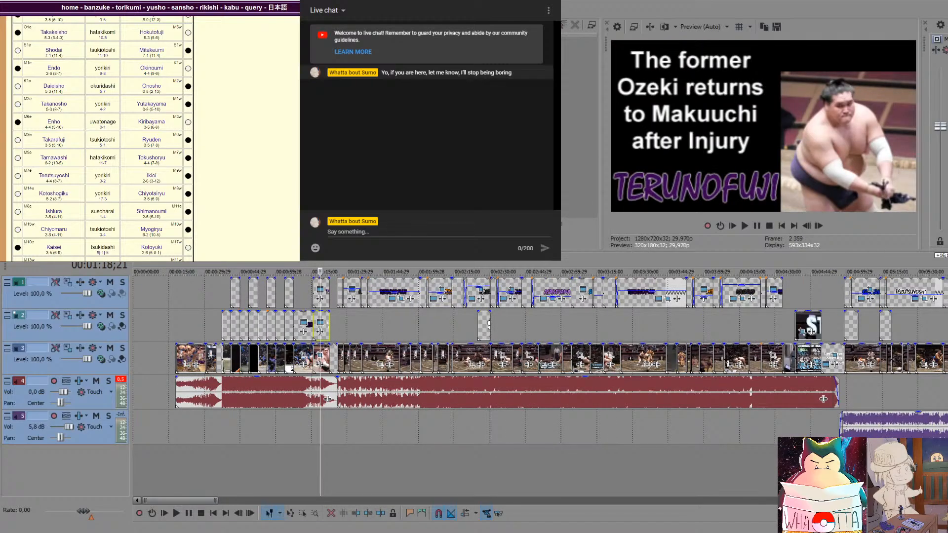
scroll(679, 389, "down", 3)
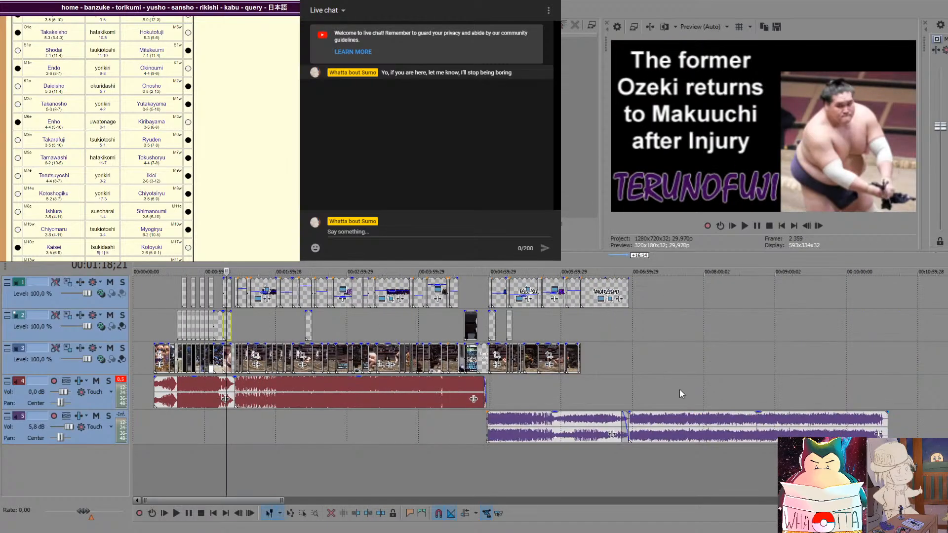
left_click(198, 326)
scroll(199, 326, "up", 10)
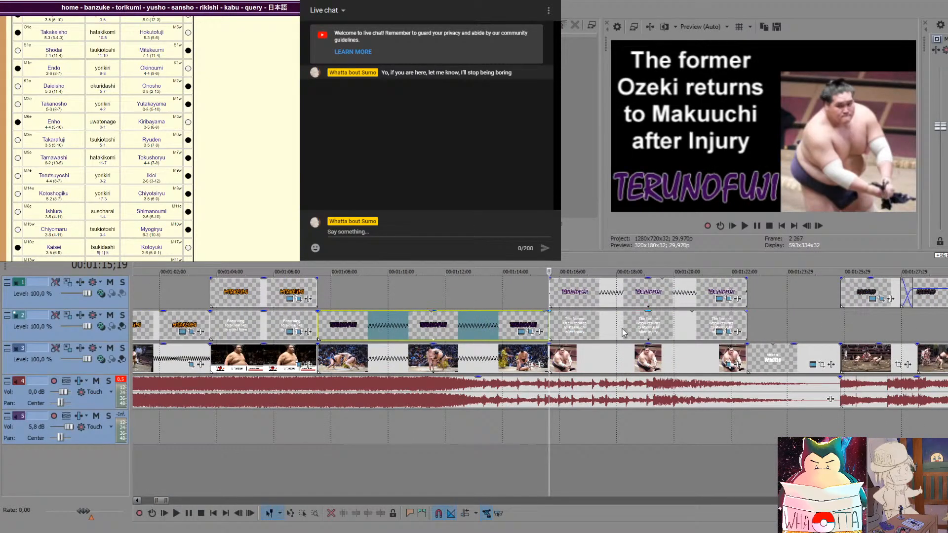
left_click(624, 332)
scroll(707, 390, "down", 10)
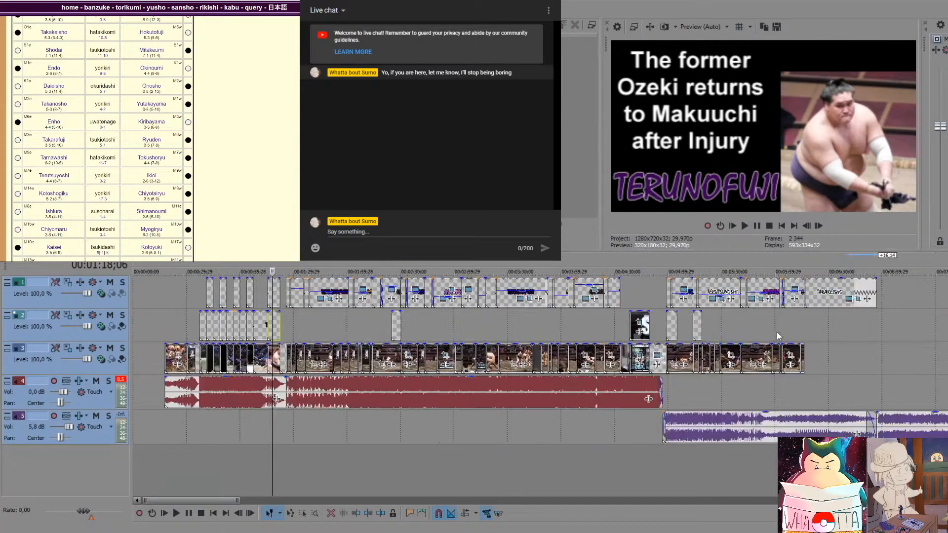
left_click(881, 322)
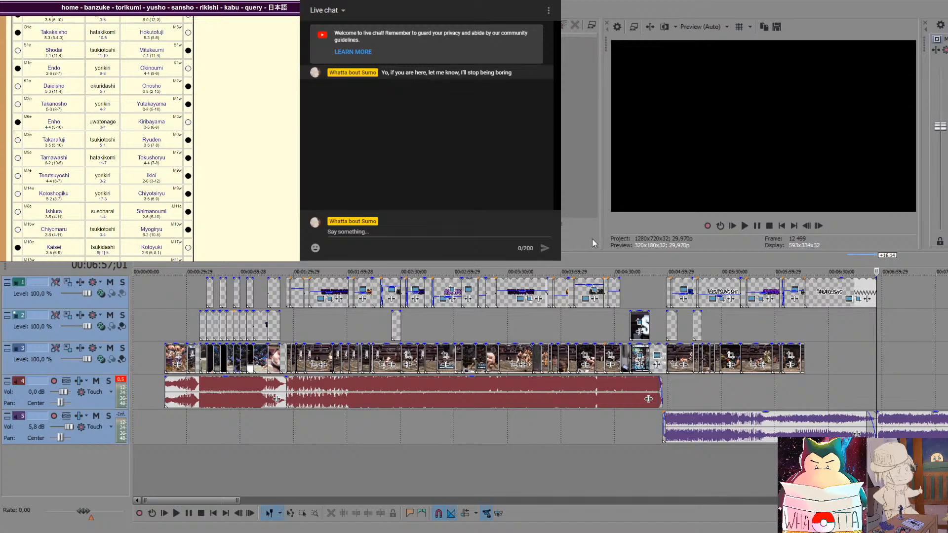
key("ctrl+v")
Replace the pasted text clip's wording with "BACK TO THE YUUSHO RACE"
scroll(832, 353, "up", 3)
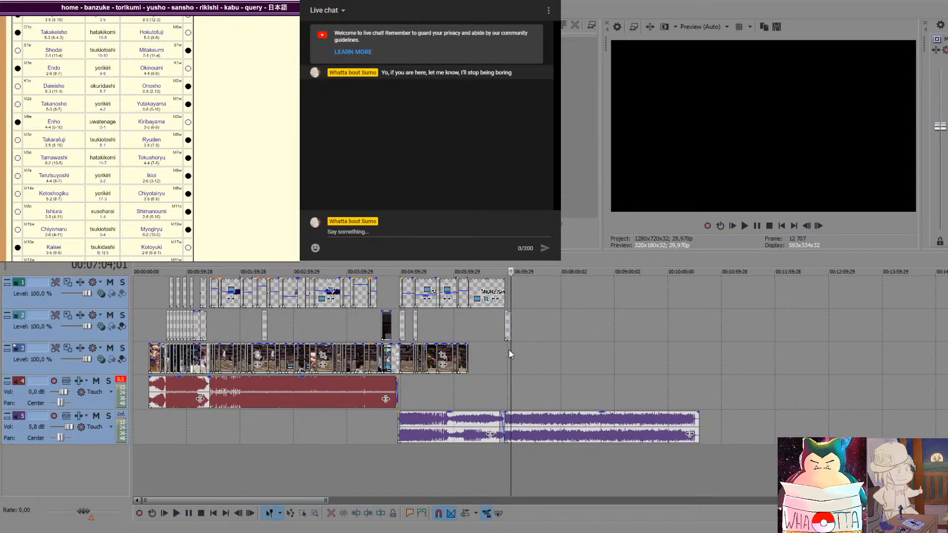
scroll(509, 349, "up", 4)
left_click(518, 363)
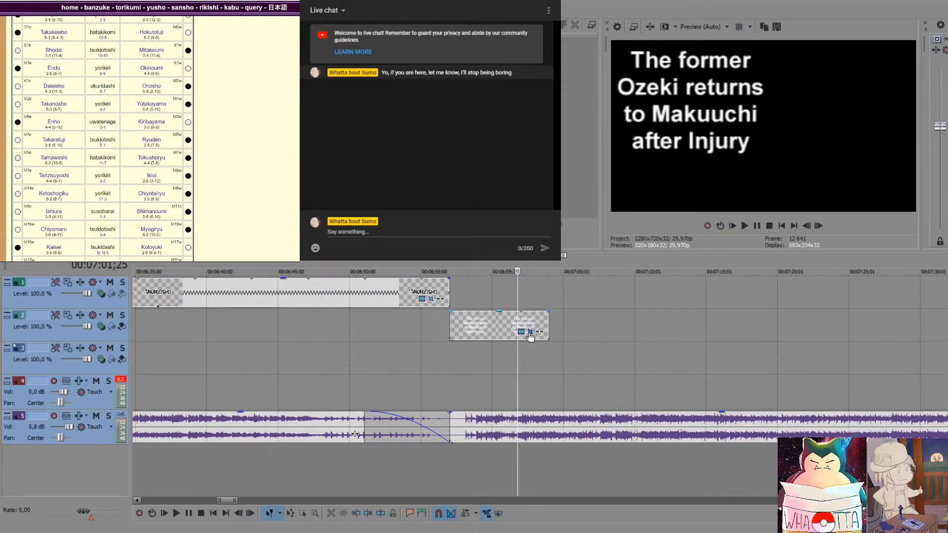
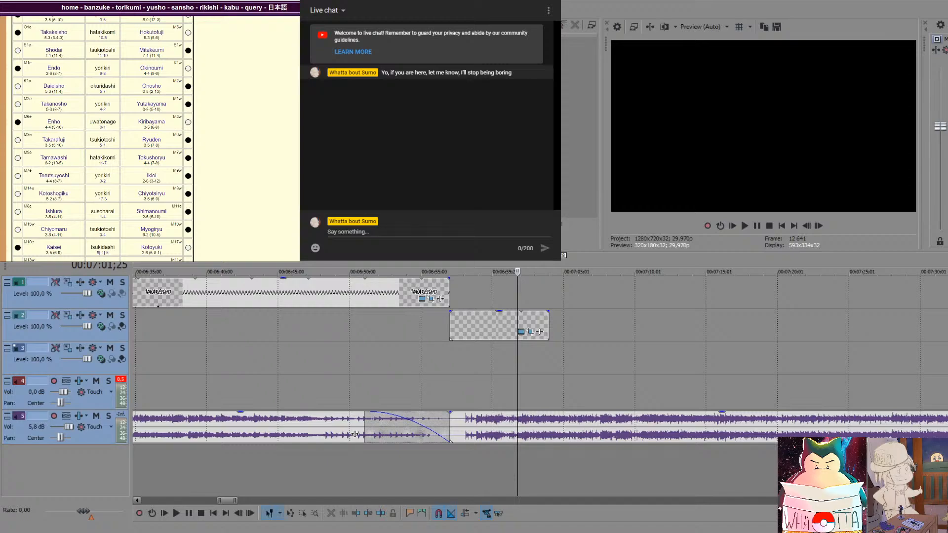
type("BASK")
key("BackSpace")
key("BackSpace")
type("CK")
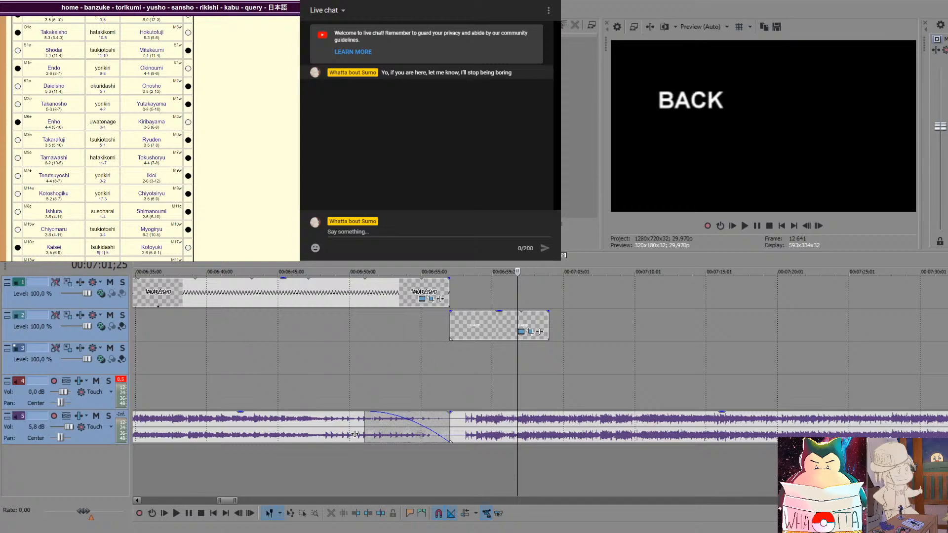
type(" TO THE YUU")
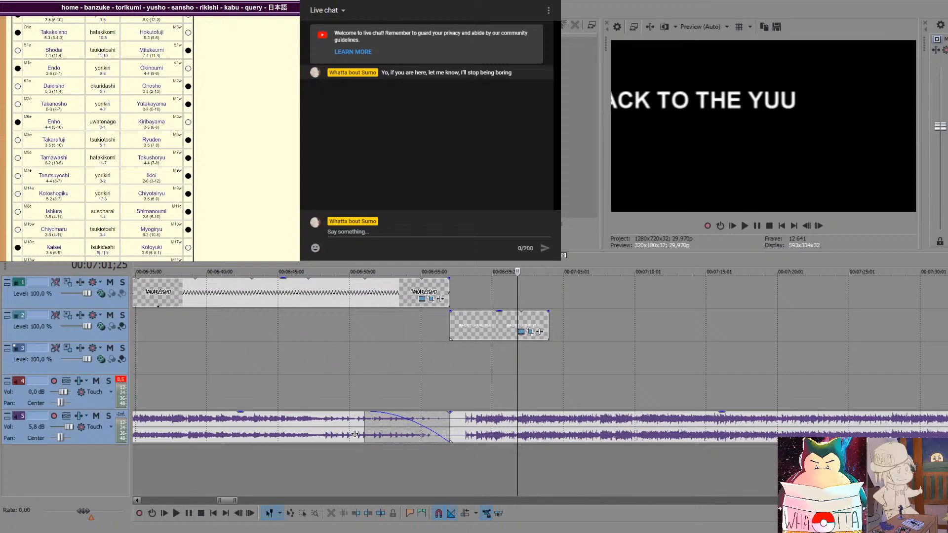
type("SHO RAC")
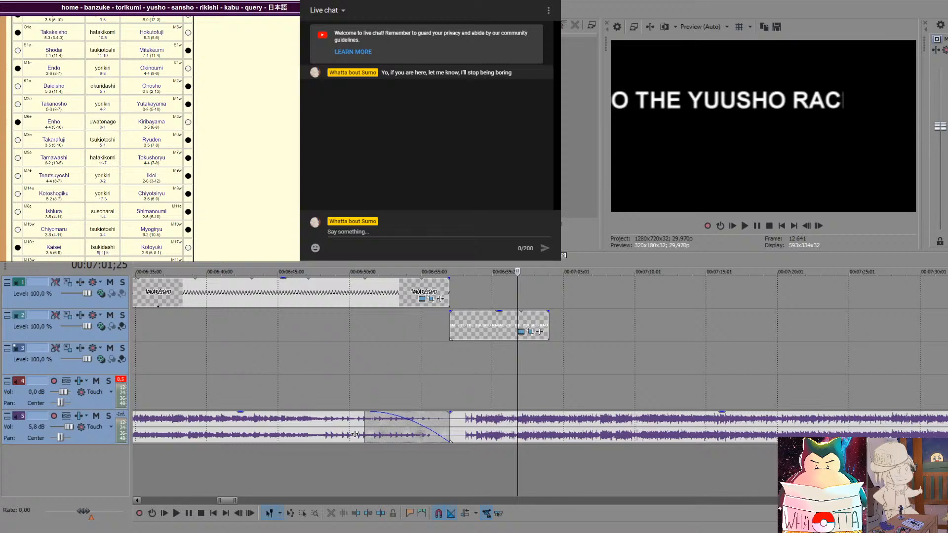
type("E")
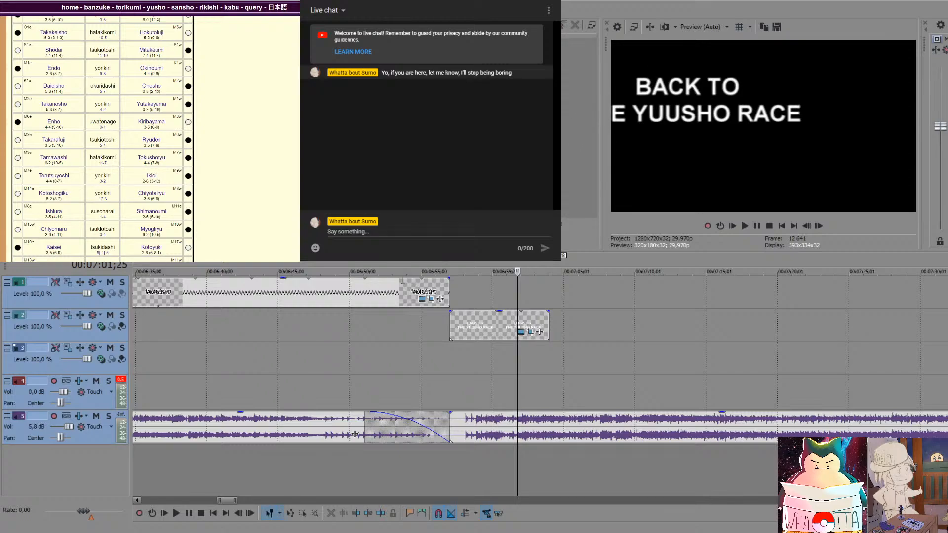
Split the text over two lines, "BACK TO THE" above "YUUSHO RACE"
key("BackSpace")
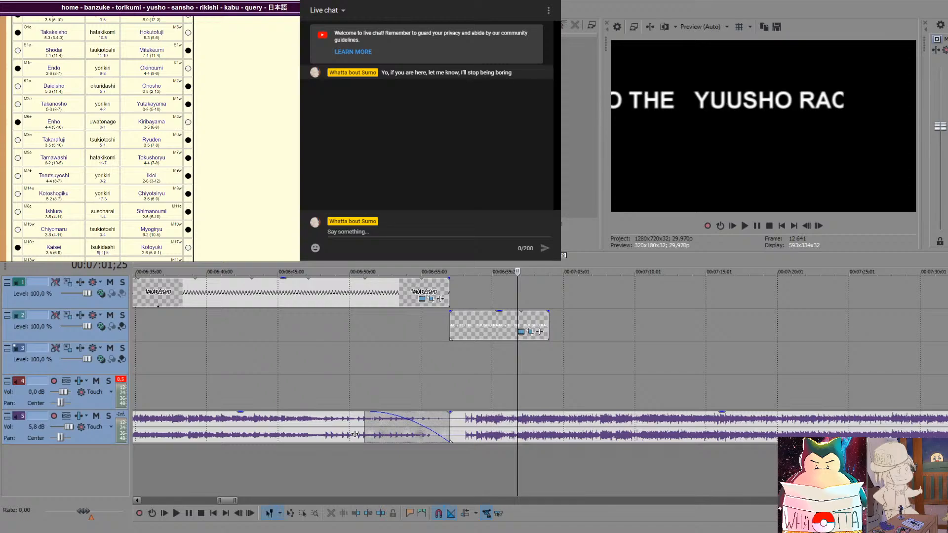
key("BackSpace")
key("BackSpace")
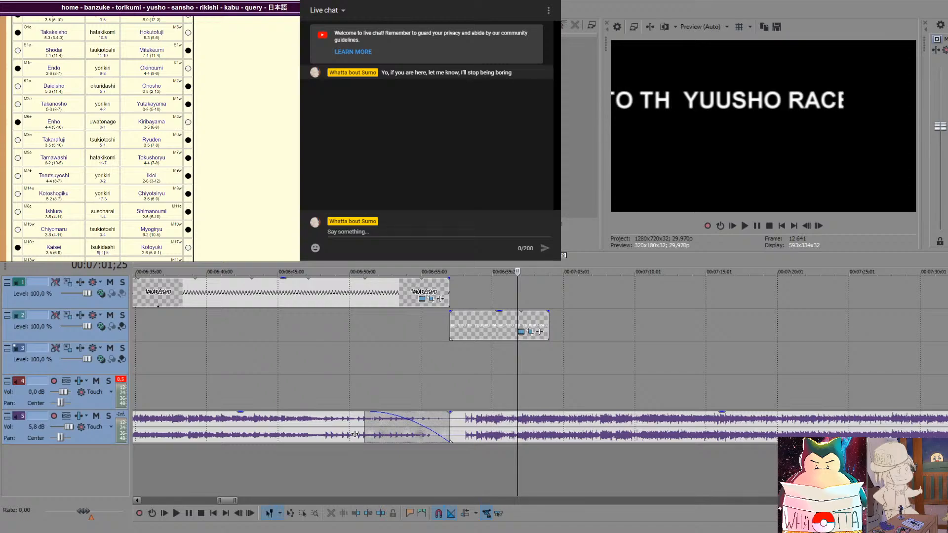
type("E")
key("BackSpace")
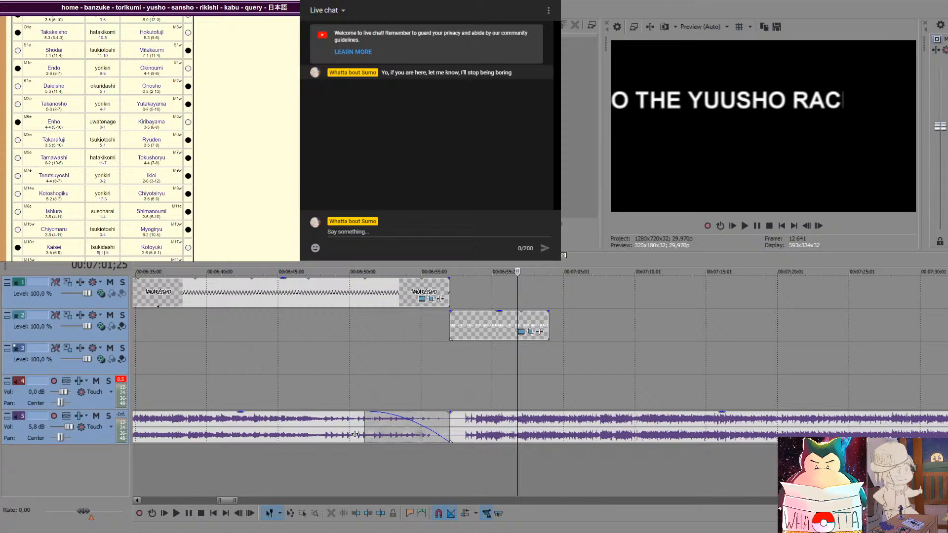
key("Return")
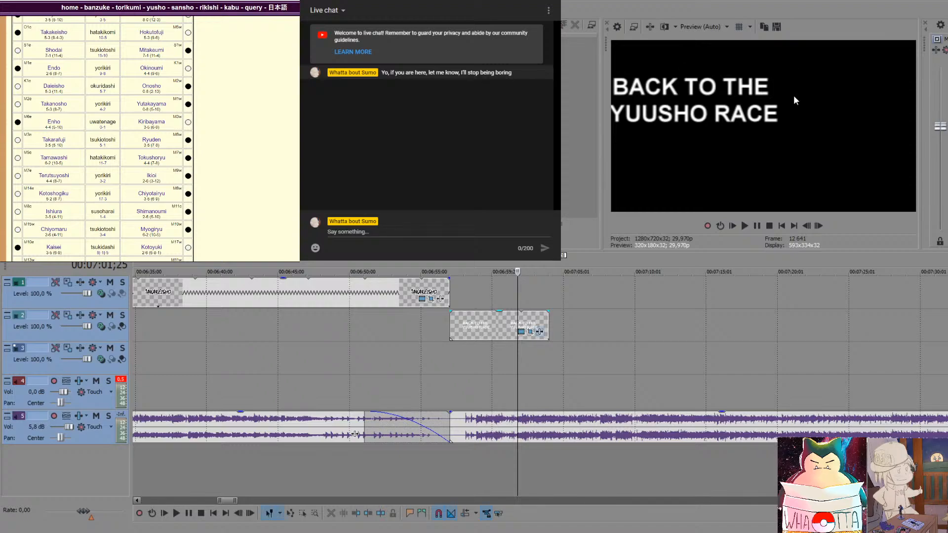
Move the "BACK TO THE YUUSHO RACE" text to the centre of the frame and enlarge it slightly
mouse_move(478, 299)
left_mouse_down()
mouse_move(489, 294)
mouse_move(483, 290)
left_mouse_up()
left_click_drag(459, 241, 489, 262)
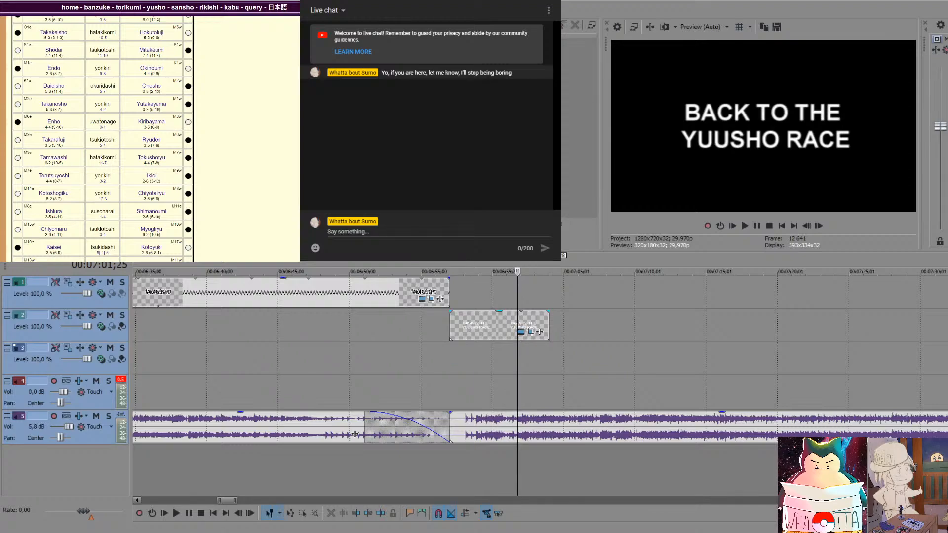
left_click(439, 327)
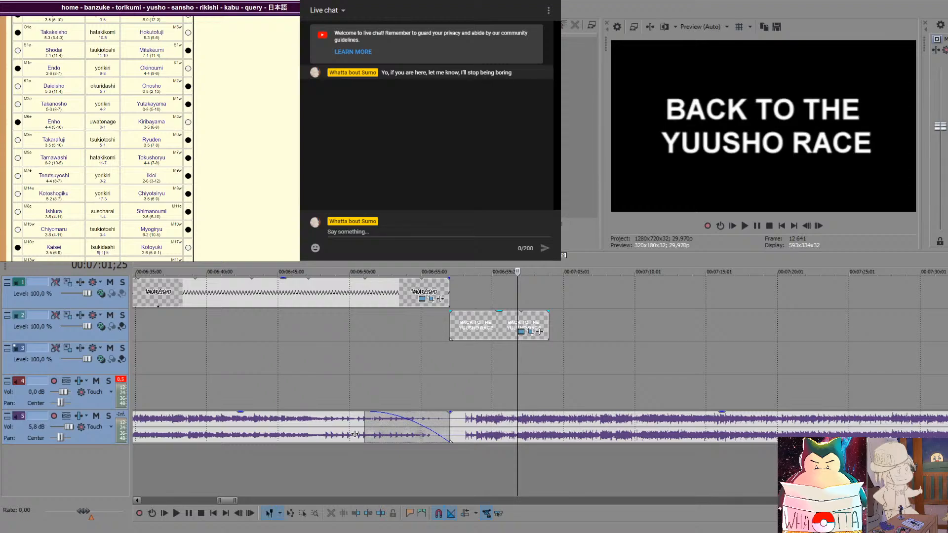
Try several fonts on the text, choose a bold serif one, and enlarge the text to nearly fill the frame's width
left_click(379, 340)
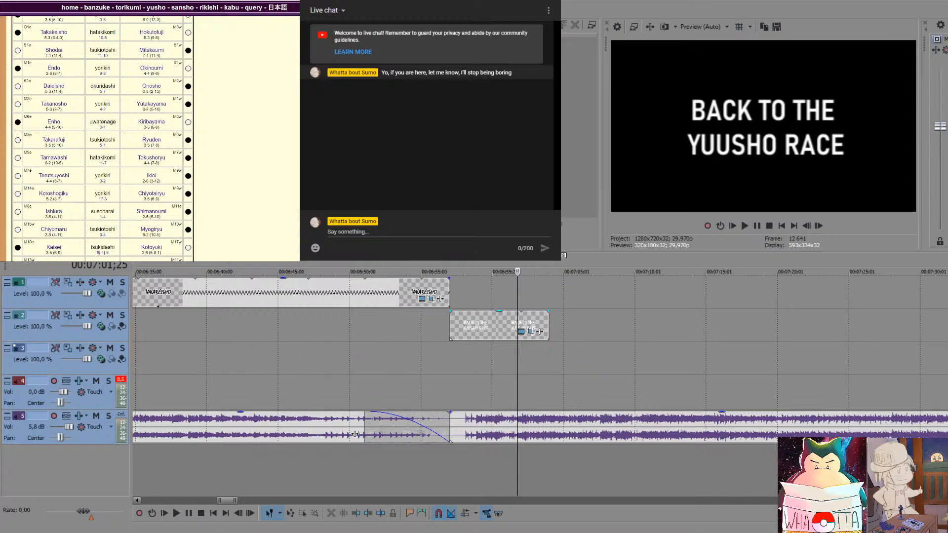
left_click(369, 357)
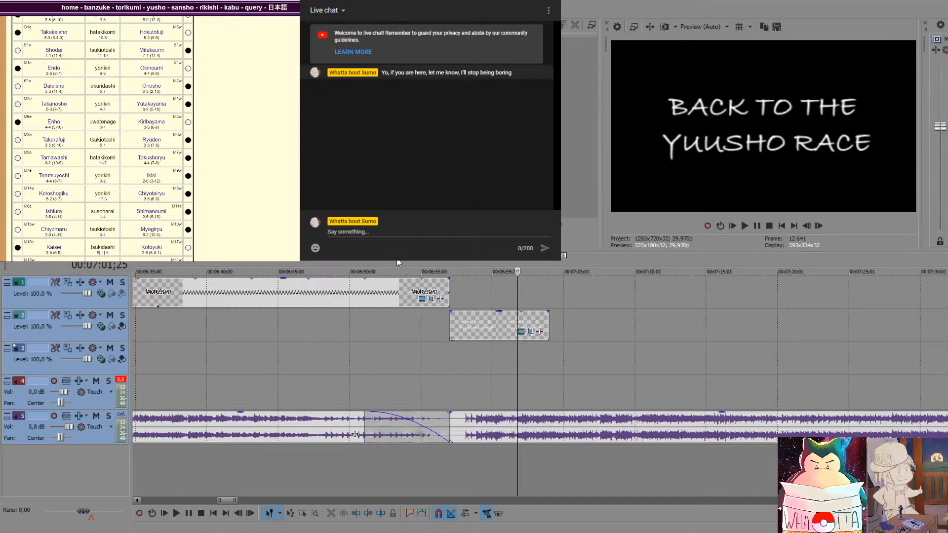
left_click(366, 359)
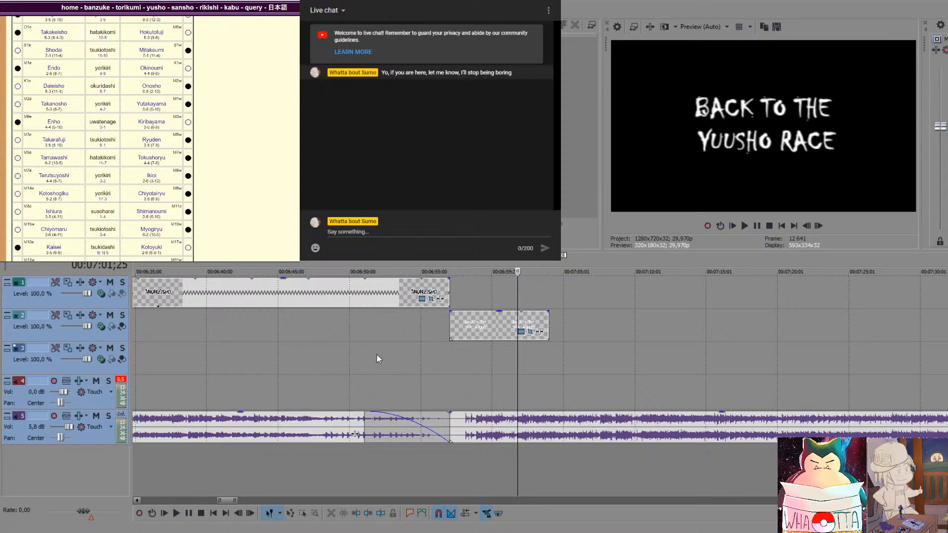
left_click(364, 319)
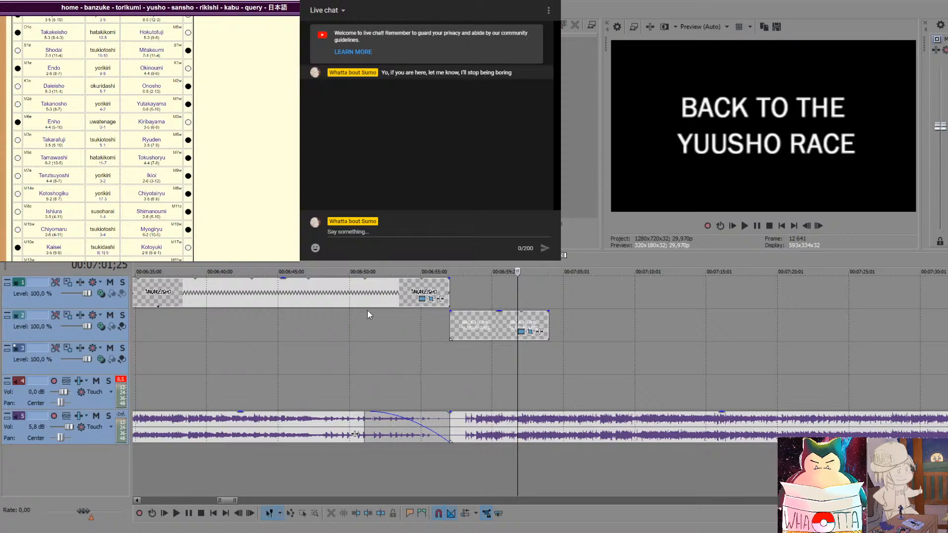
left_click(363, 265)
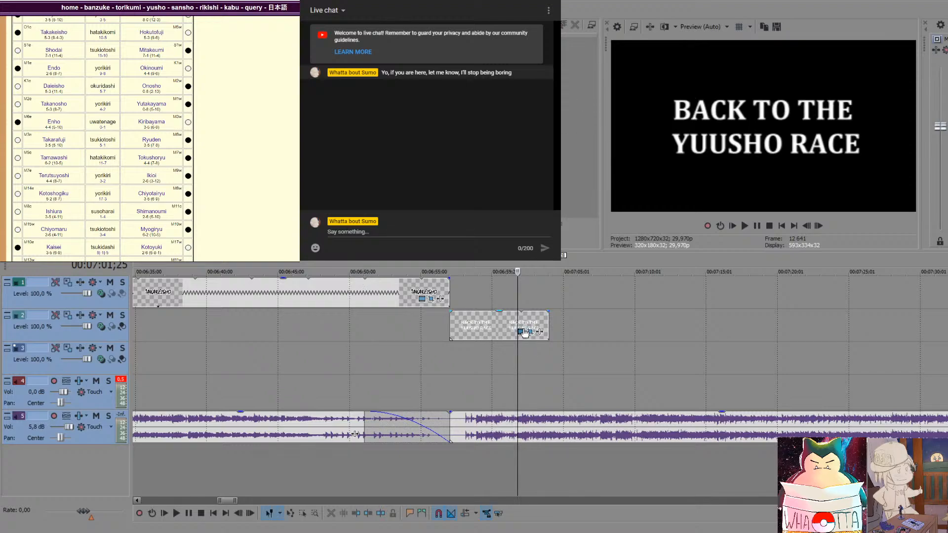
left_click(355, 434)
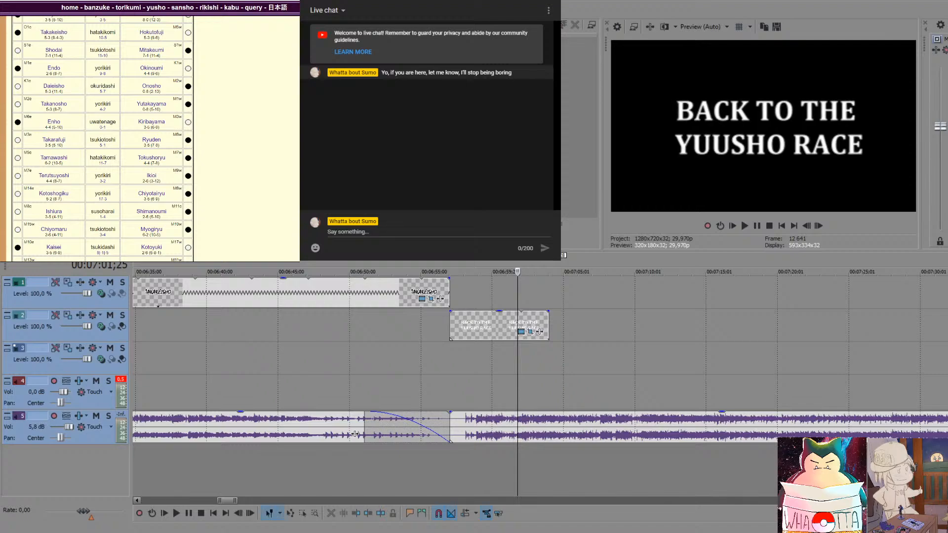
left_click_drag(355, 434, 355, 434)
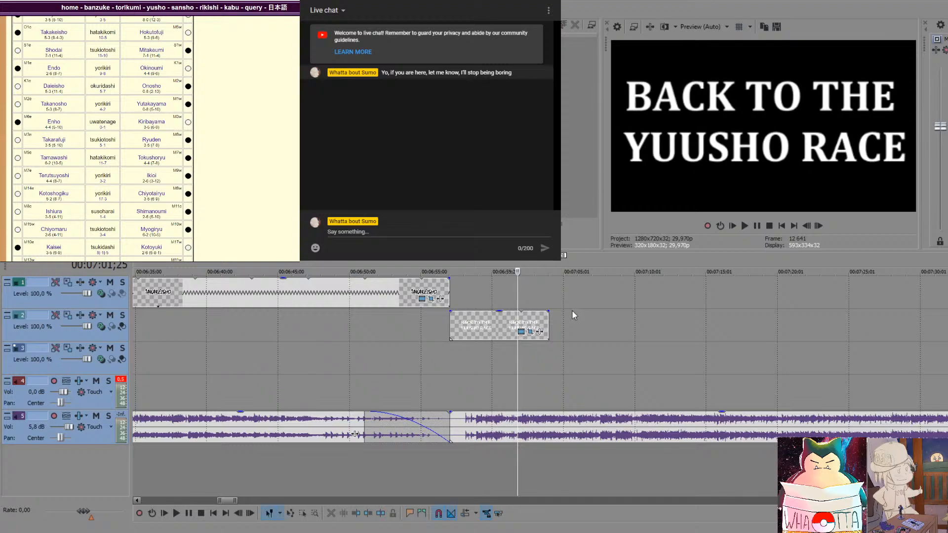
Shorten the "BACK TO THE YUUSHO RACE" card to end at about 6:58;22, checking the cut point against the music
left_click_drag(547, 321, 474, 321)
left_click(445, 363)
key("space")
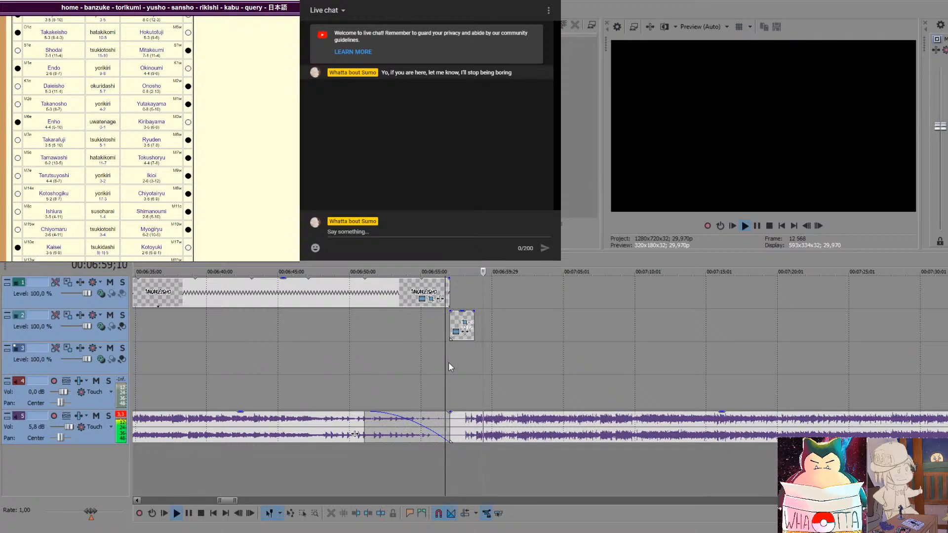
key("space")
key("space")
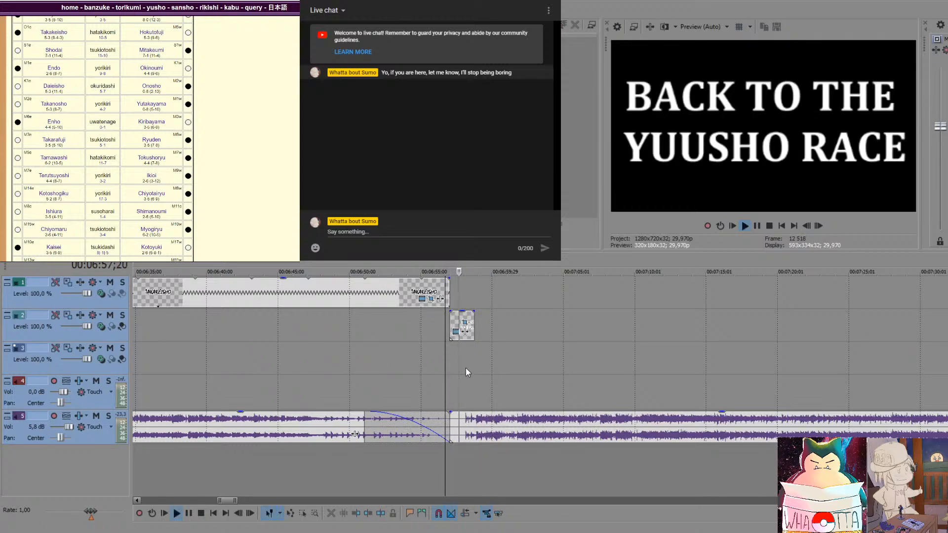
key("space")
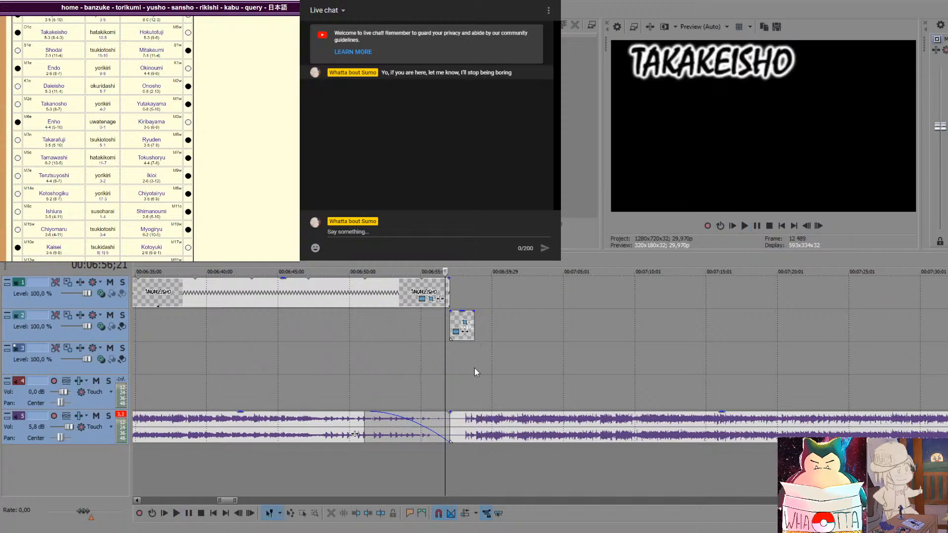
left_click(474, 368)
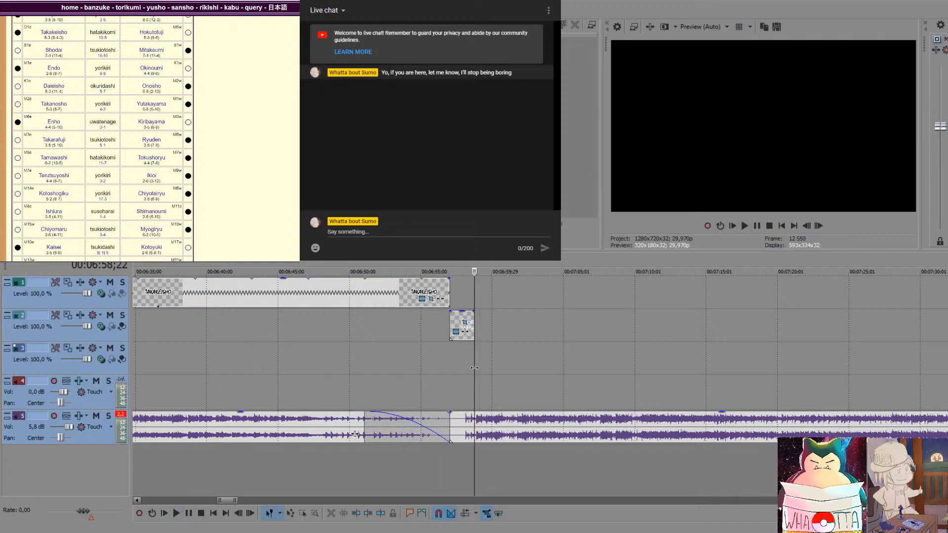
scroll(474, 368, "up", 5)
left_click_drag(547, 320, 554, 321)
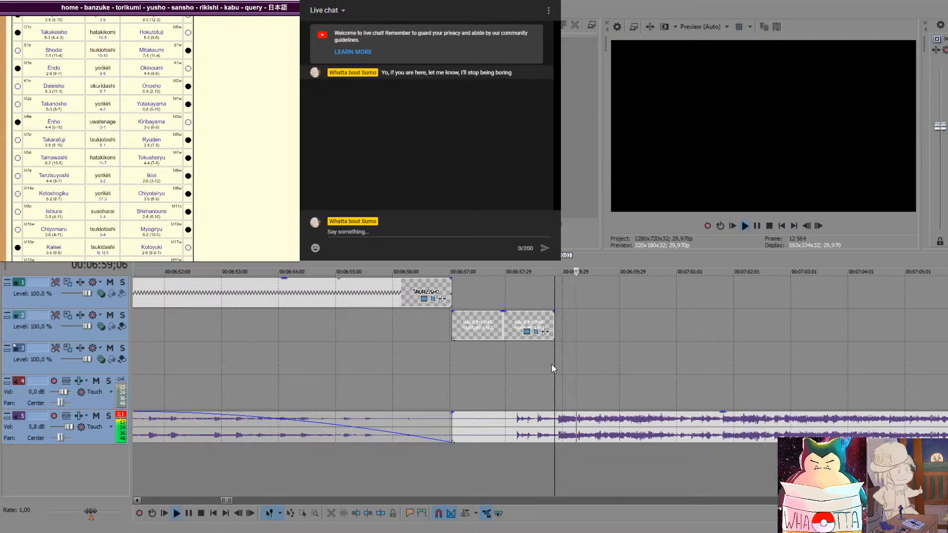
Play back the transition from the TAKAKEISHO title through the shortened card into the new music
key("space")
left_click(417, 380)
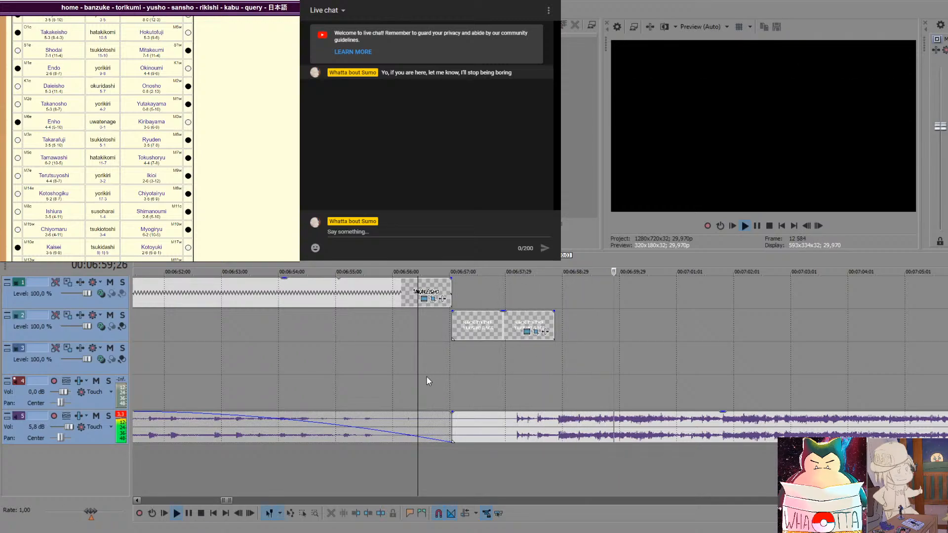
left_click(268, 390)
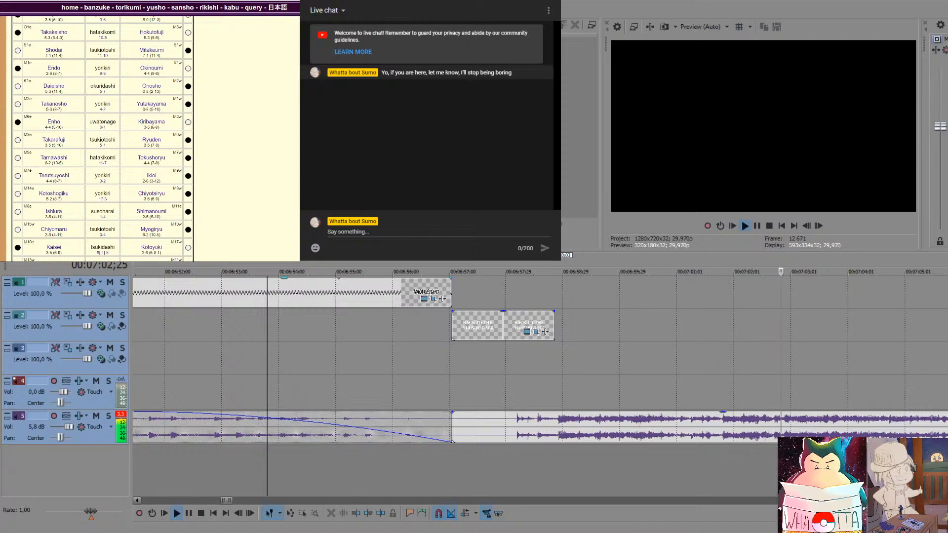
key("space")
Find the wrestler introductions around the one-minute mark and play back the section from the MITAKEUMI title at 0:59;28
scroll(392, 295, "down", 6)
scroll(392, 295, "down", 6)
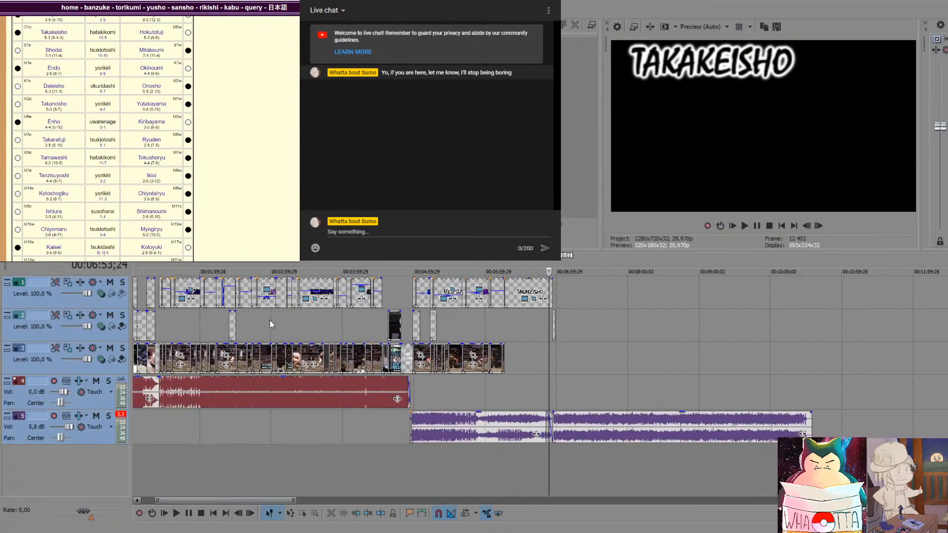
left_click(172, 324)
scroll(184, 314, "up", 12)
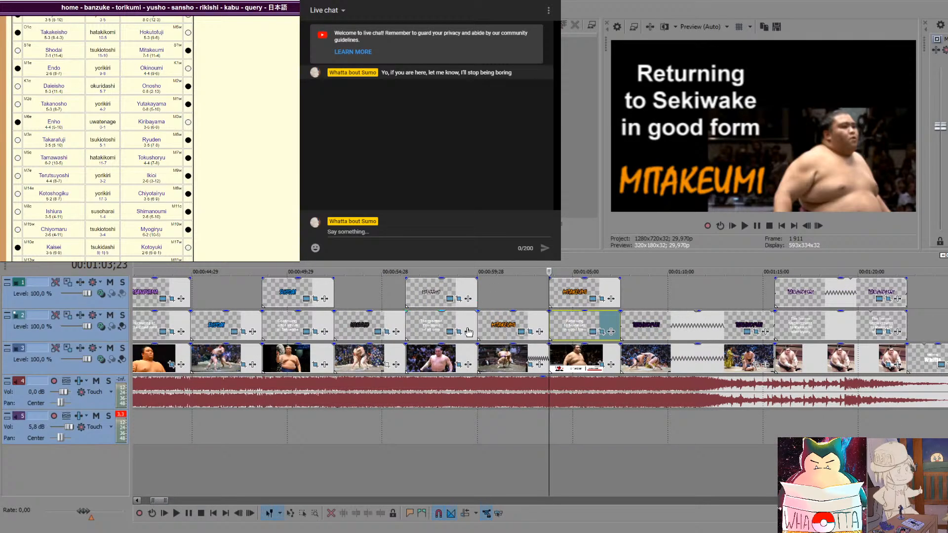
left_click(474, 432)
key("space")
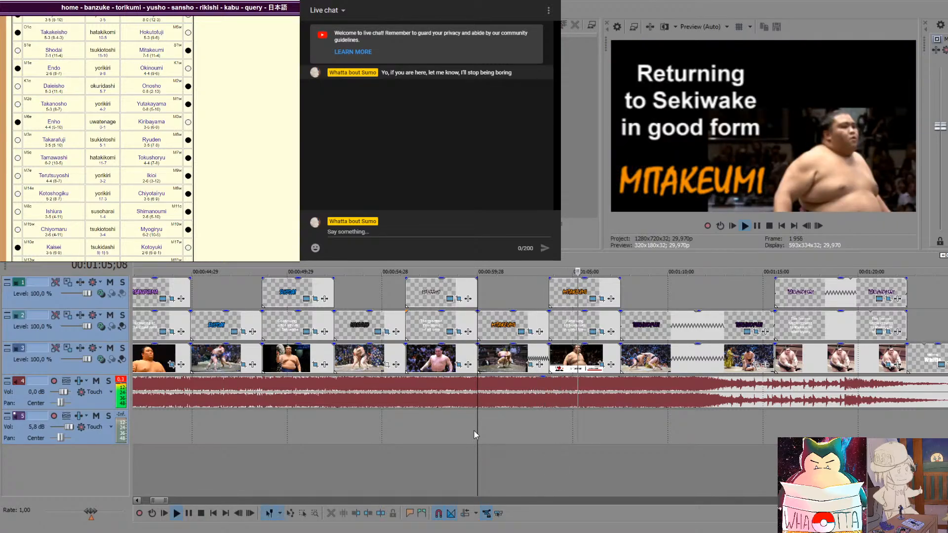
key("space")
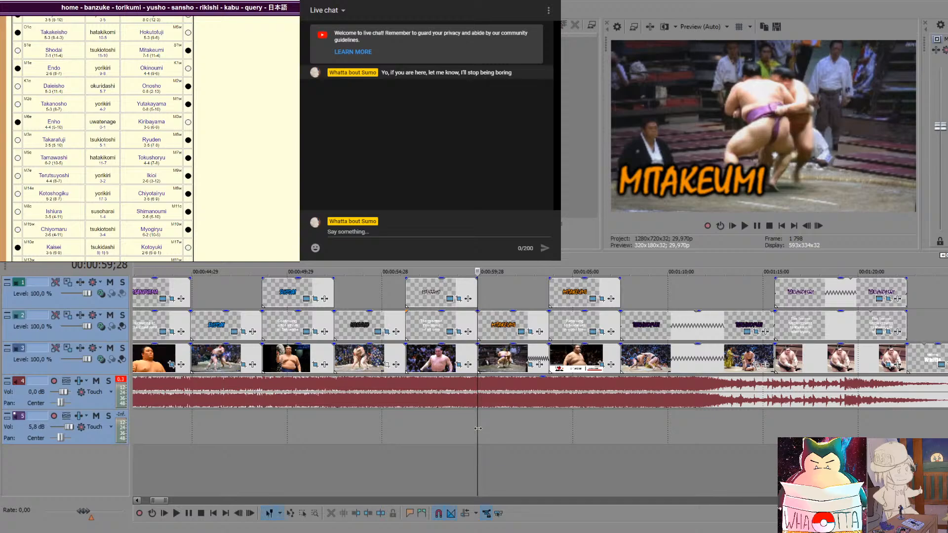
Select the ASANOYAMA, SHODAI, HAKUHO, MITAKEUMI and TERUNOFUJI titles on the uppermost track of the introductions for copying
scroll(499, 407, "down", 2)
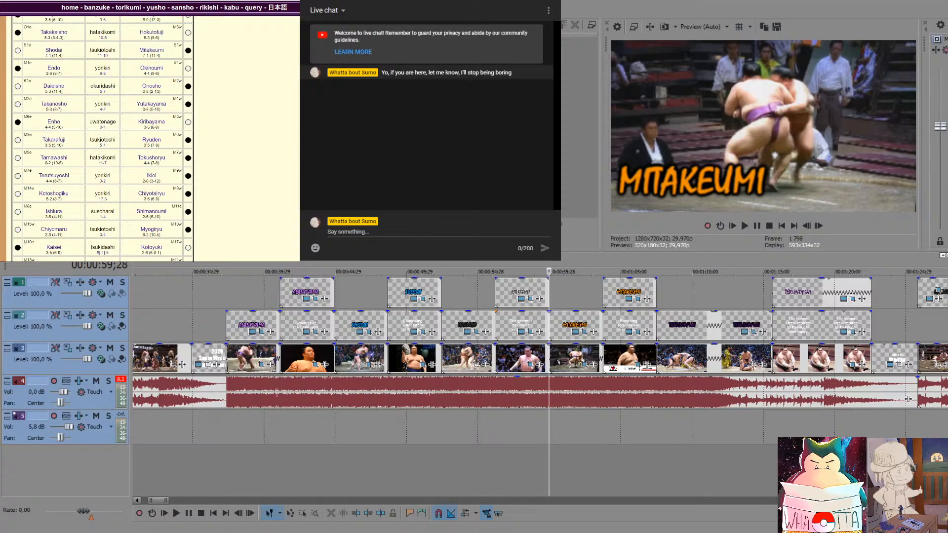
left_click(322, 290)
left_click(424, 292, "ctrl")
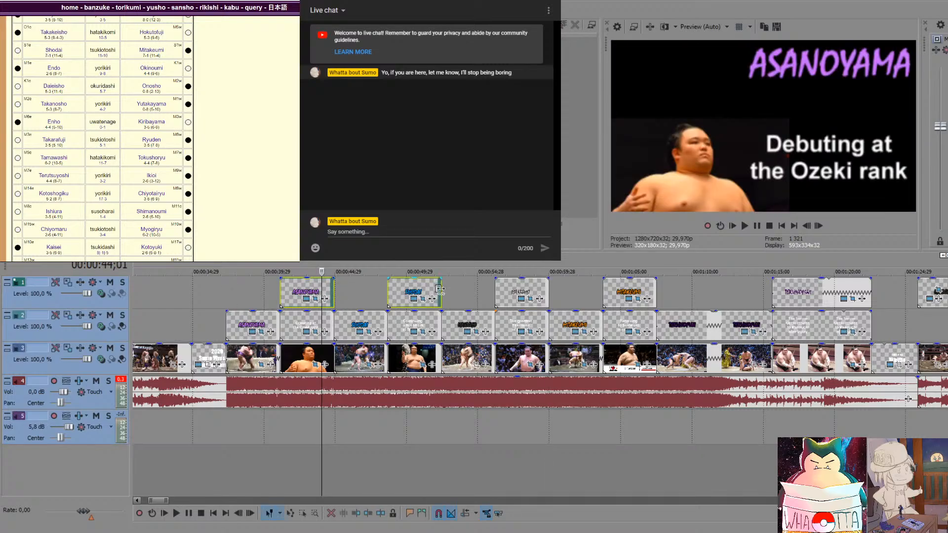
left_click(513, 289, "ctrl")
left_click(626, 287, "ctrl")
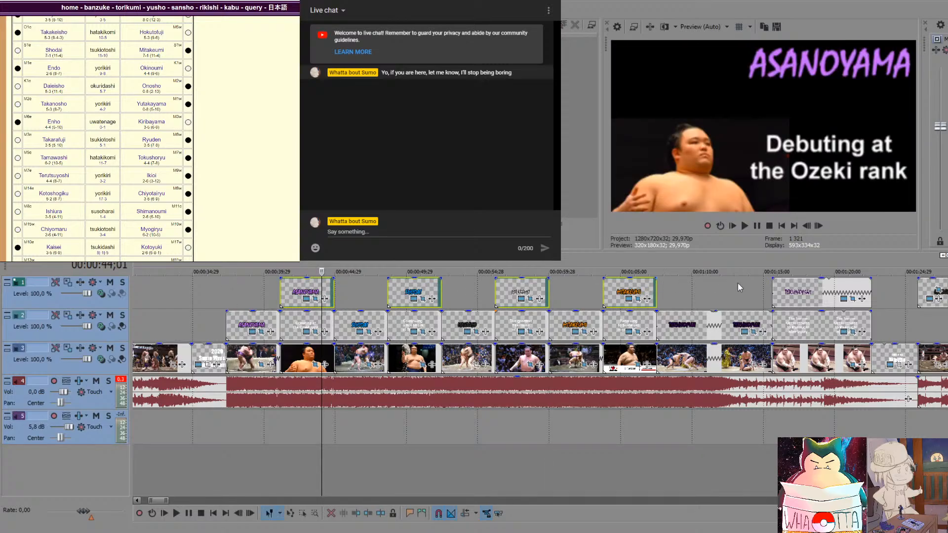
left_click(796, 297)
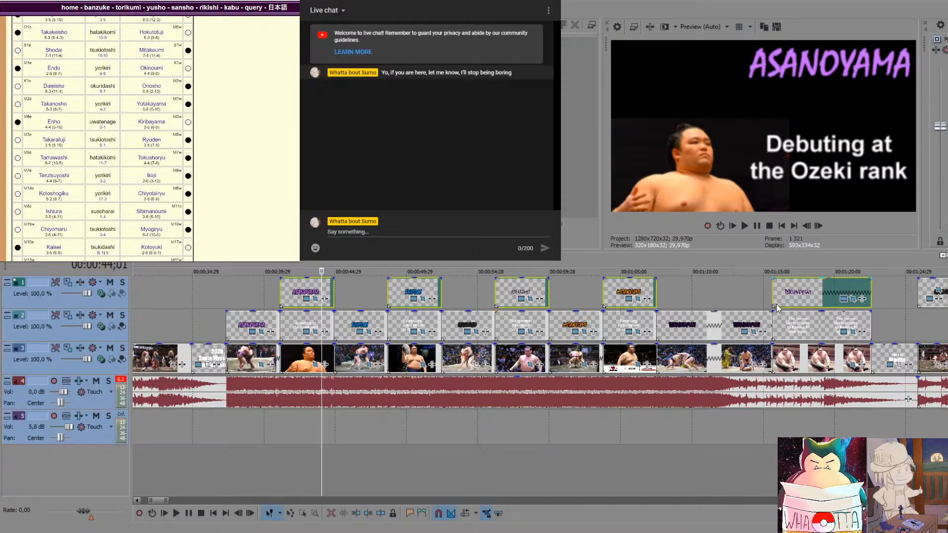
Paste the five copied wrestler titles onto the card's track at 7:00;07, after the "BACK TO THE YUUSHO RACE" card
scroll(792, 300, "down", 10)
left_click(319, 359)
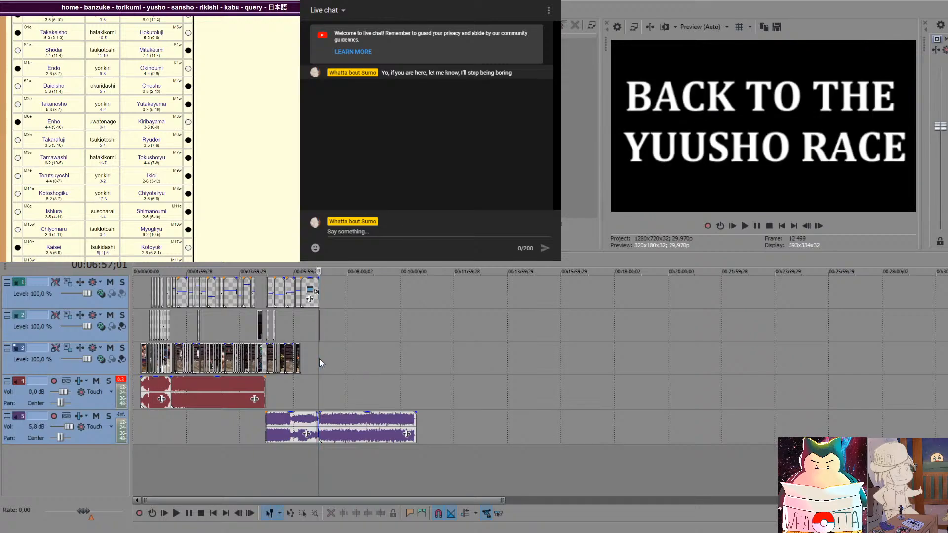
scroll(319, 358, "up", 7)
left_click(564, 327)
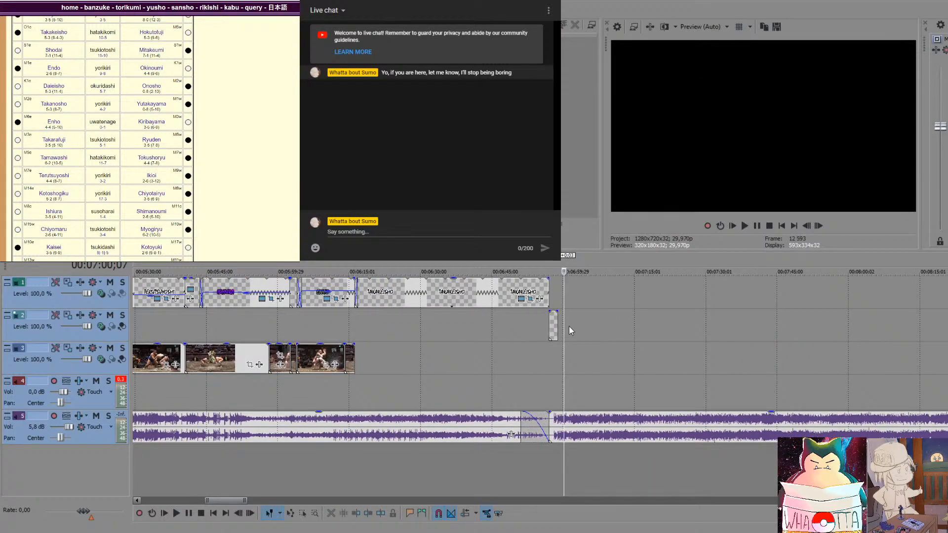
key("ctrl+v")
scroll(618, 311, "up", 3)
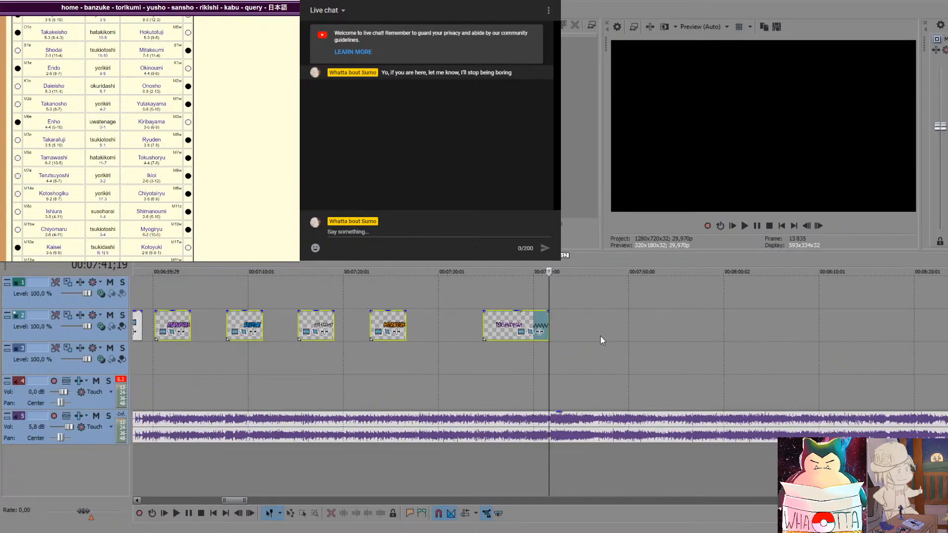
Align the ASANOYAMA title with the card's end and stack SHODAI on the track above it and HAKUHO on the track below
scroll(544, 341, "down", 3)
mouse_move(368, 316)
left_mouse_down()
mouse_move(393, 318)
mouse_move(373, 324)
left_mouse_up()
left_click(396, 357)
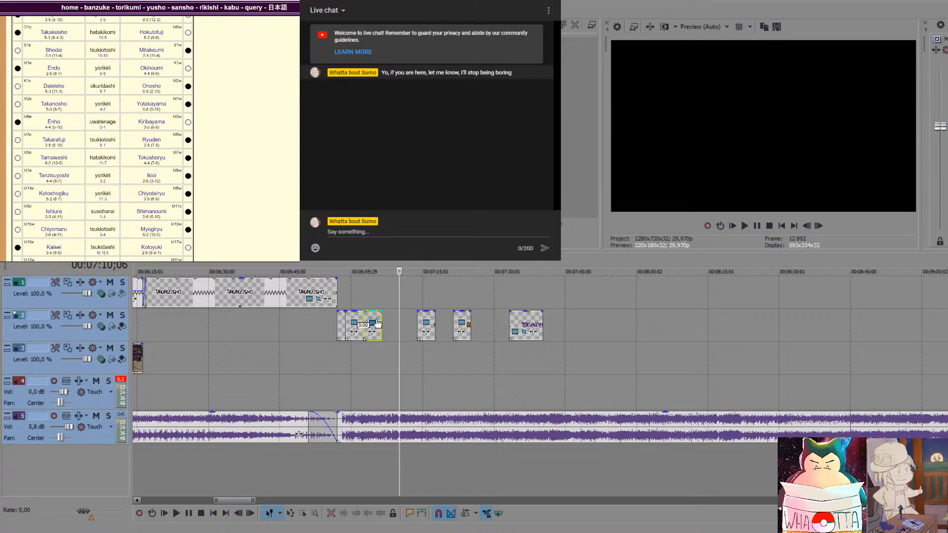
scroll(400, 328, "up", 3)
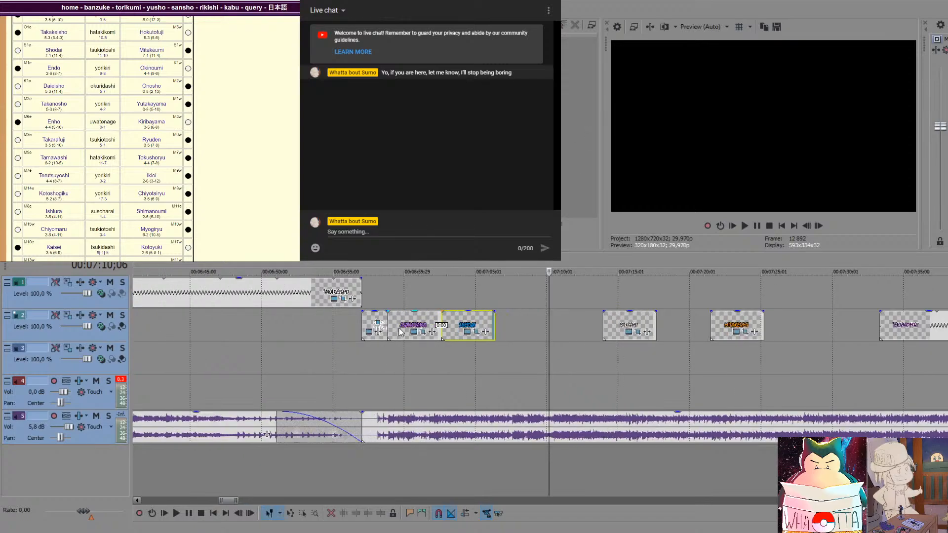
left_click_drag(483, 314, 431, 295)
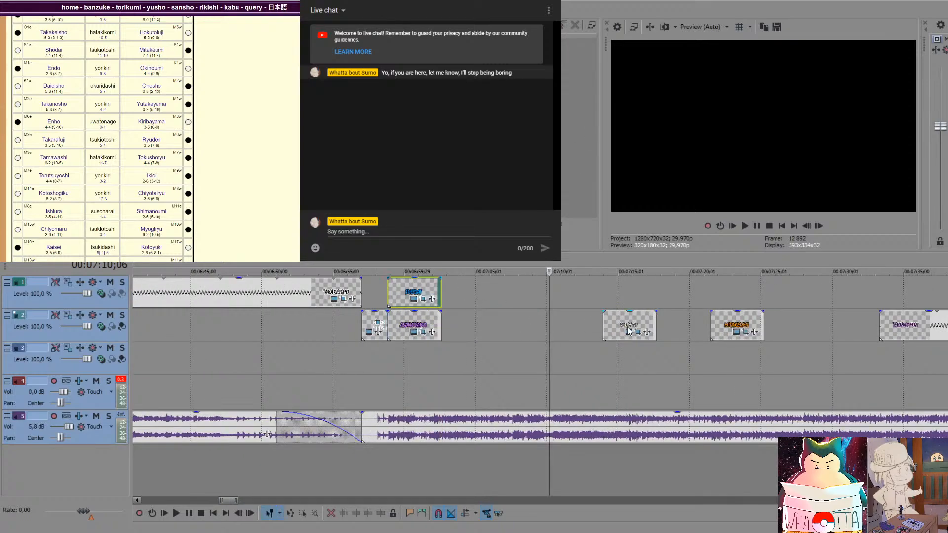
left_click_drag(630, 326, 411, 369)
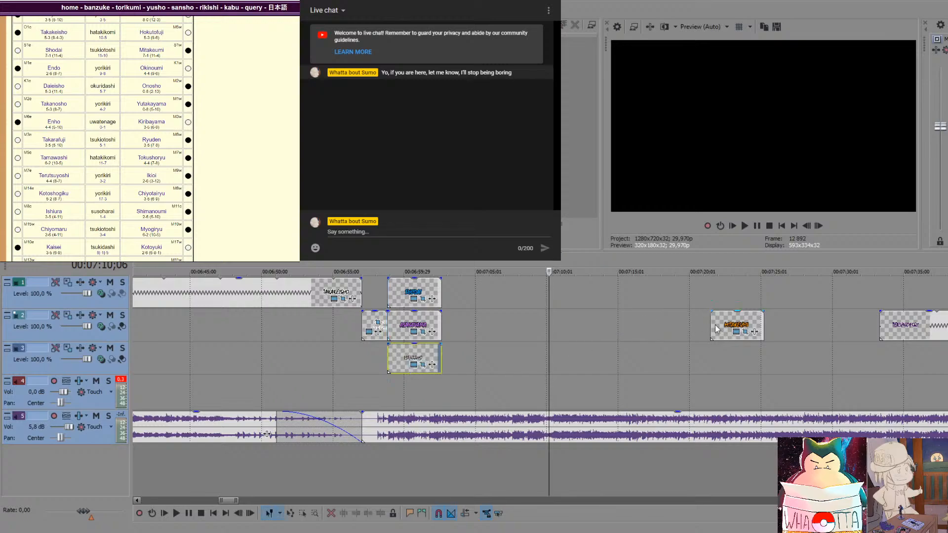
Move the MITAKEUMI title close to the stack, trim the TERUNOFUJI title to the same length, and place it directly above MITAKEUMI
left_click_drag(725, 328, 480, 344)
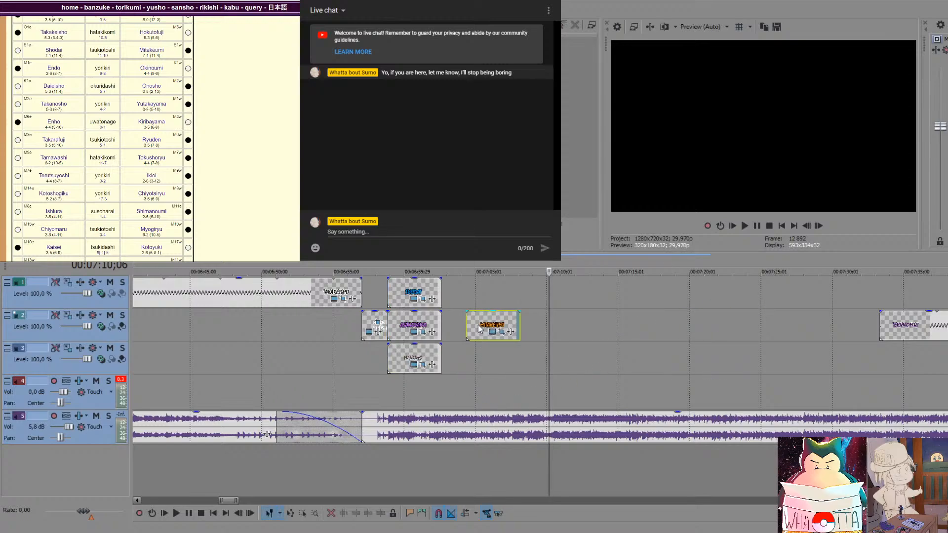
left_click_drag(922, 330, 590, 336)
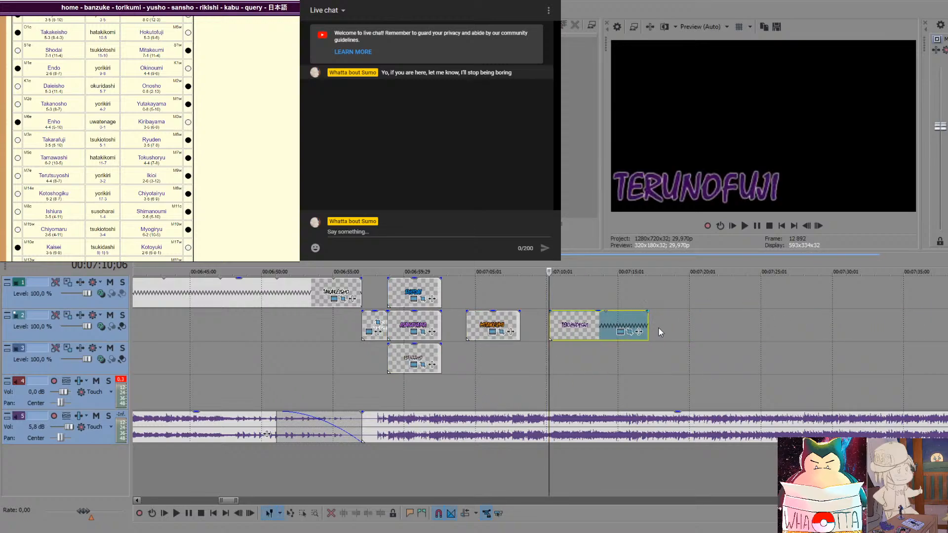
mouse_move(526, 296)
left_mouse_down()
mouse_move(542, 296)
mouse_move(523, 296)
left_mouse_up()
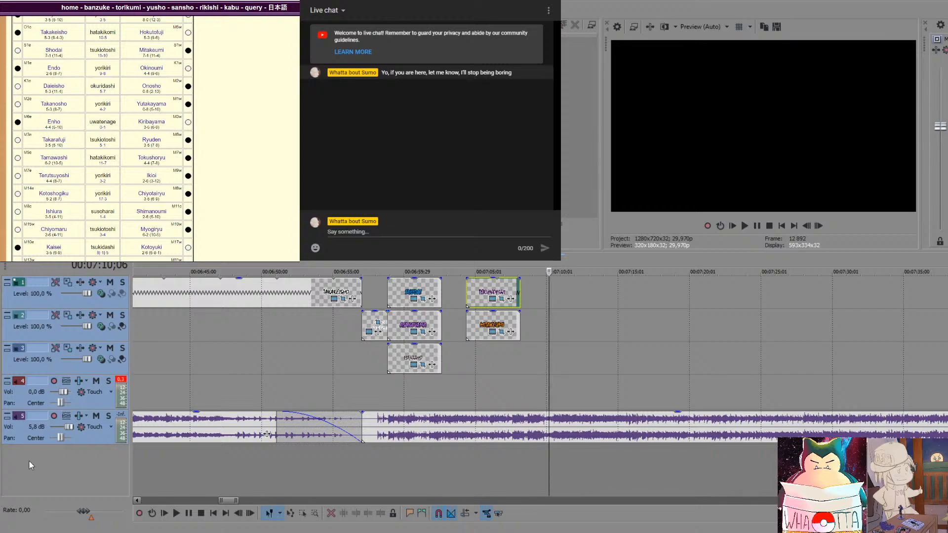
Add two video tracks on top and stack the TERUNOFUJI and MITAKEUMI titles there, aligned with the other three titles
key("ctrl+shift+q")
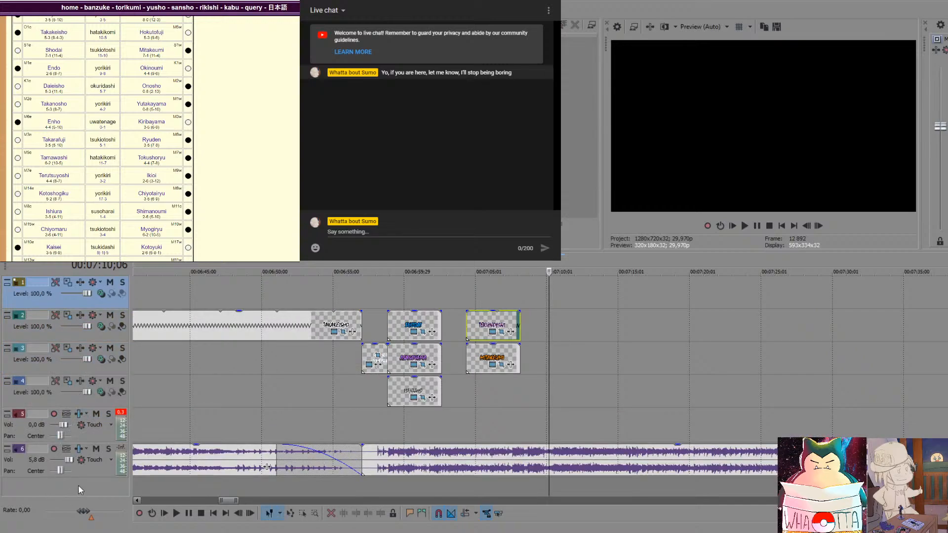
key("ctrl+shift+q")
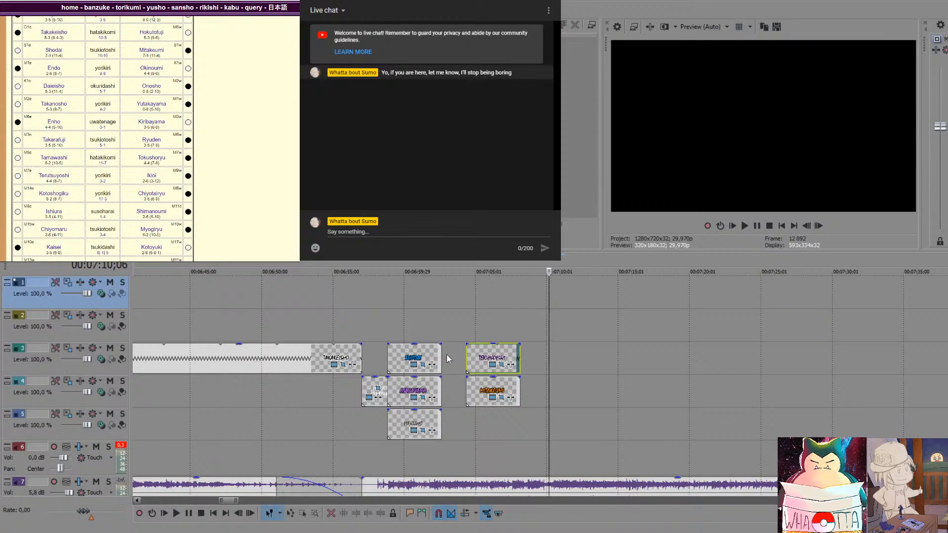
left_click_drag(490, 351, 414, 318)
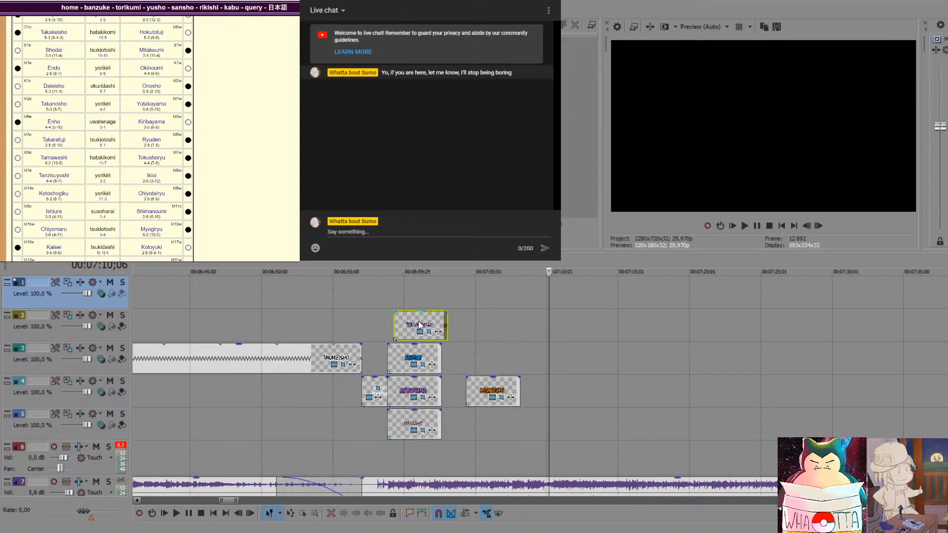
left_click_drag(484, 395, 409, 292)
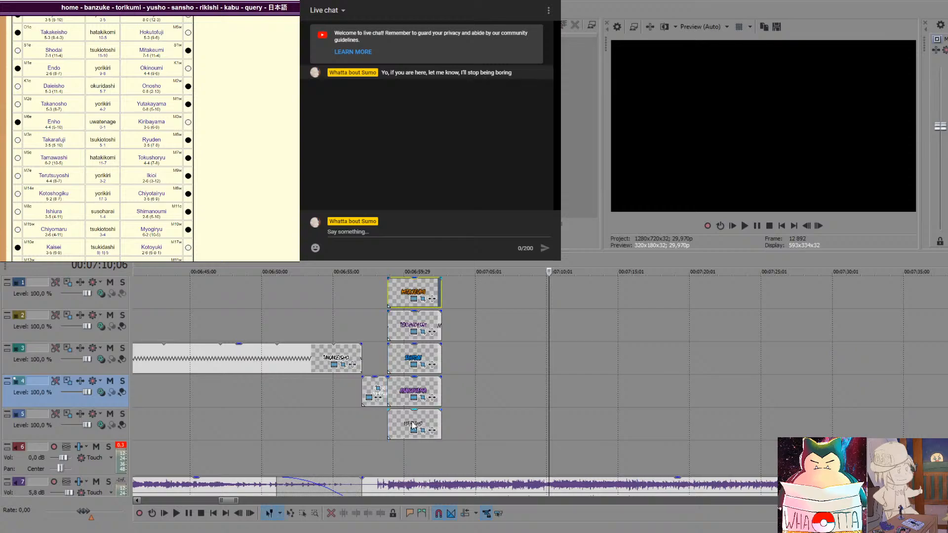
Check the five stacked titles together in the preview and play the section from 6:58;01
left_click(410, 457)
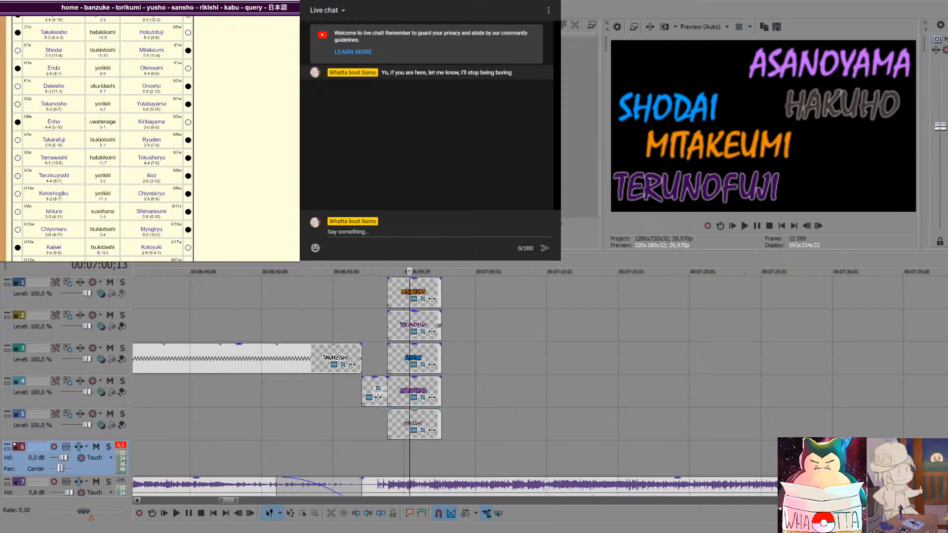
left_click(375, 455)
key("space")
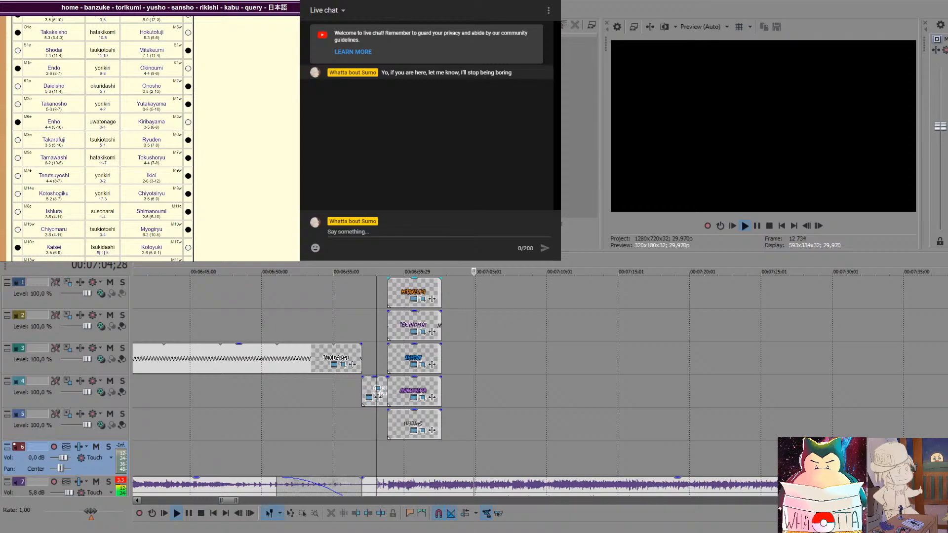
key("space")
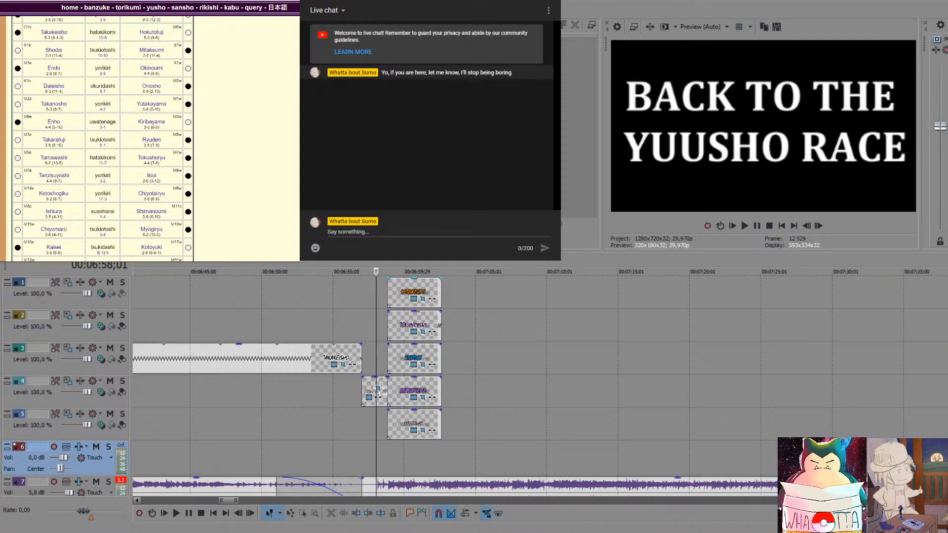
Add the Day 9 standings footage to the fifth track at 7:04;03 and move it to just past the 10-minute mark
scroll(14, 78, "up", 2)
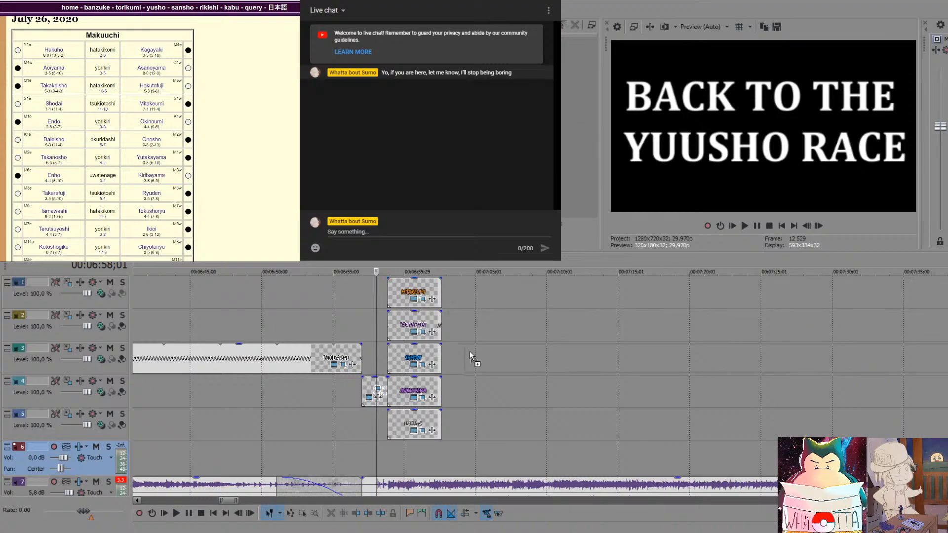
left_click_drag(450, 386, 451, 388)
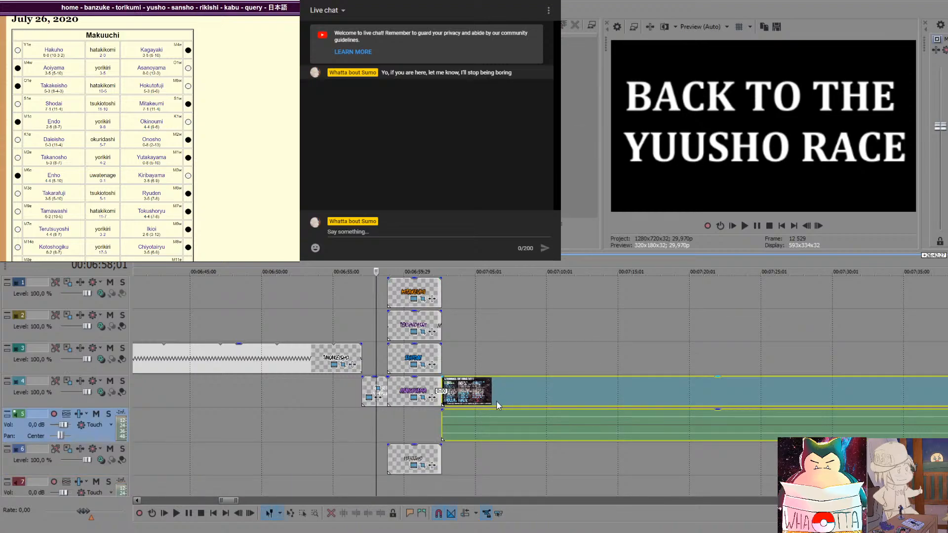
key("ctrl+z")
left_click(462, 416)
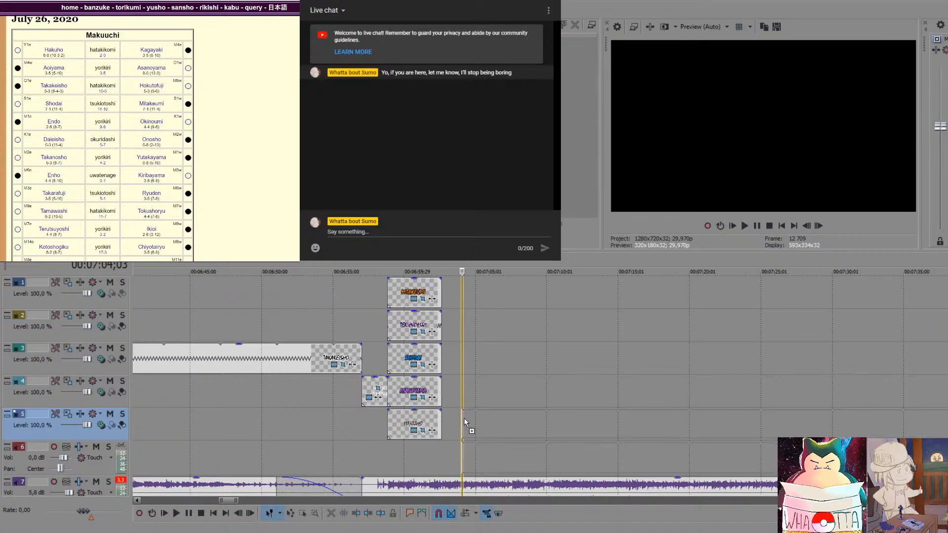
left_click_drag(464, 419, 465, 418)
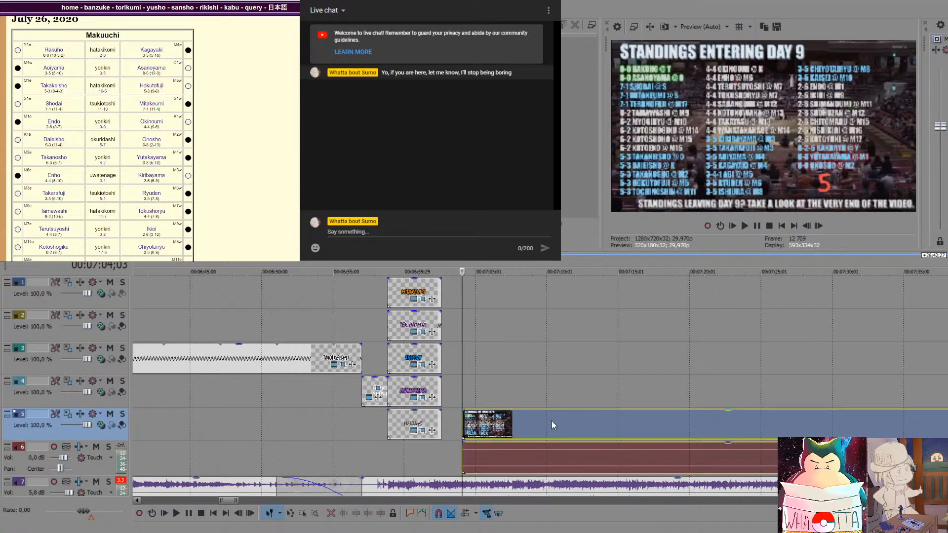
scroll(648, 372, "down", 10)
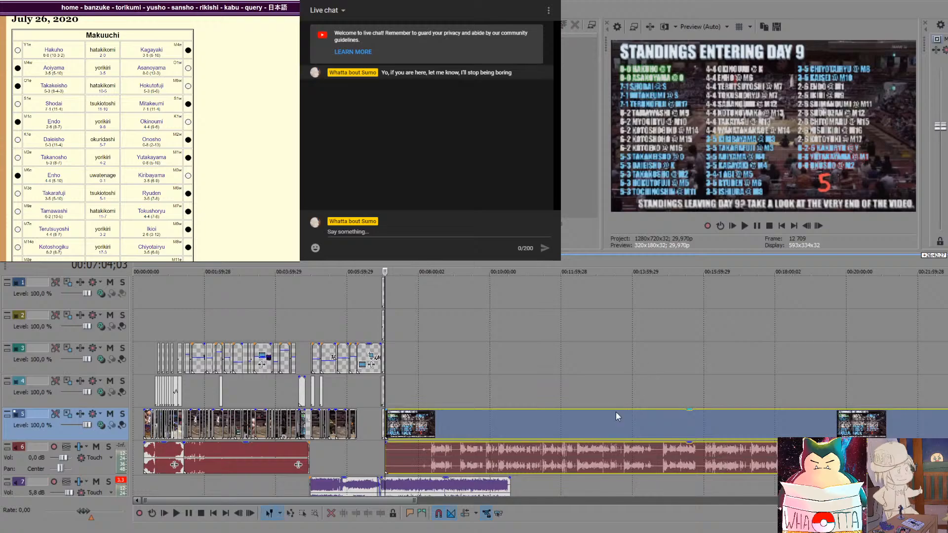
left_click_drag(615, 412, 680, 429)
Scrub through the Day 9 footage to find the Shodai versus Kagayaki bout around 30:12;01
left_click(792, 425)
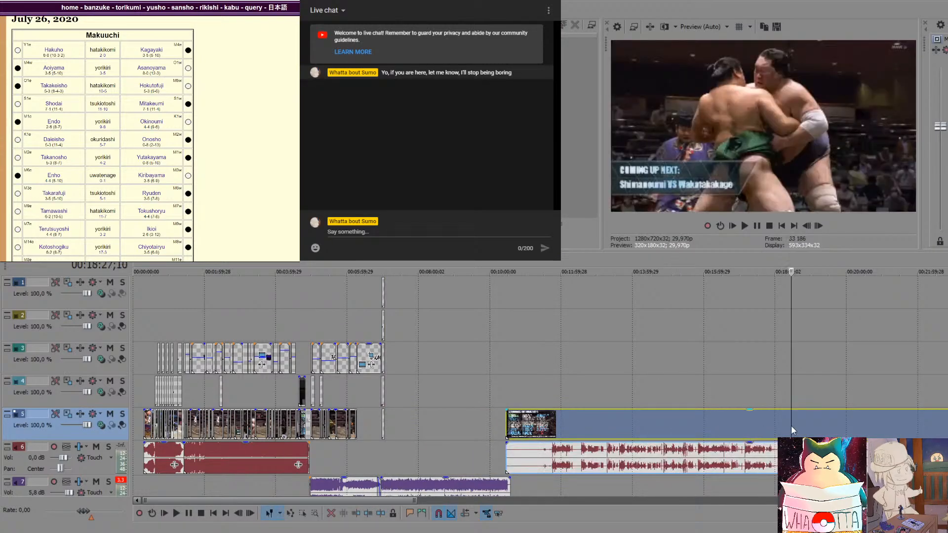
scroll(791, 425, "down", 4)
left_click(558, 428)
scroll(745, 413, "down", 1)
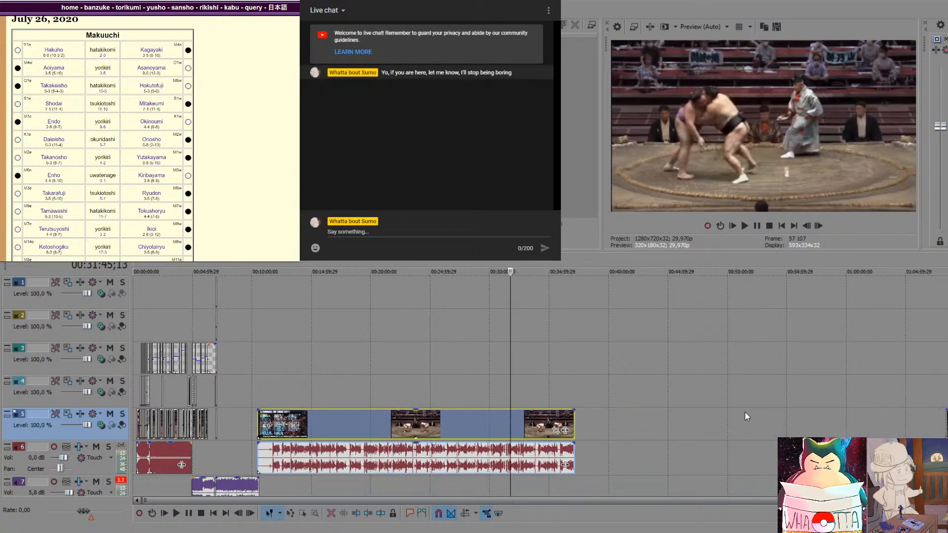
scroll(493, 387, "up", 3)
left_click(512, 437)
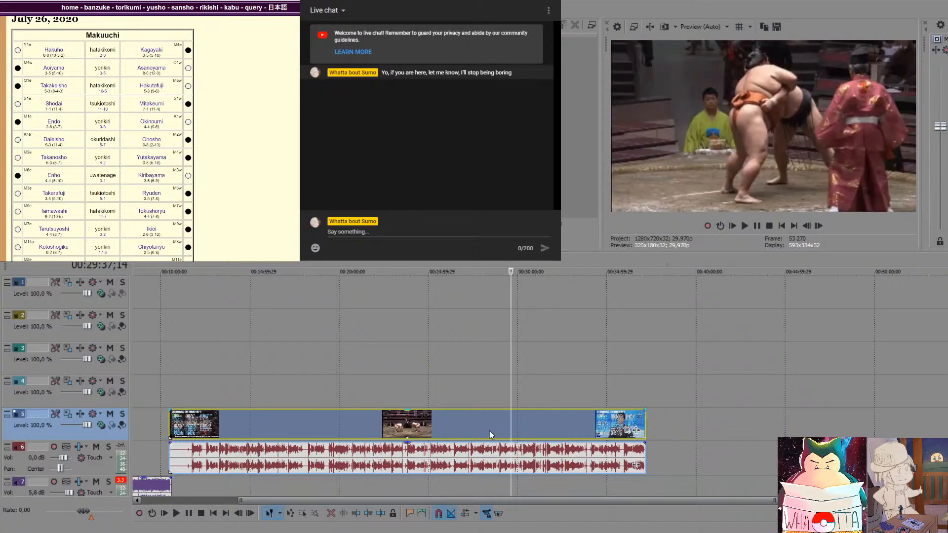
left_click(490, 431)
left_click(521, 423)
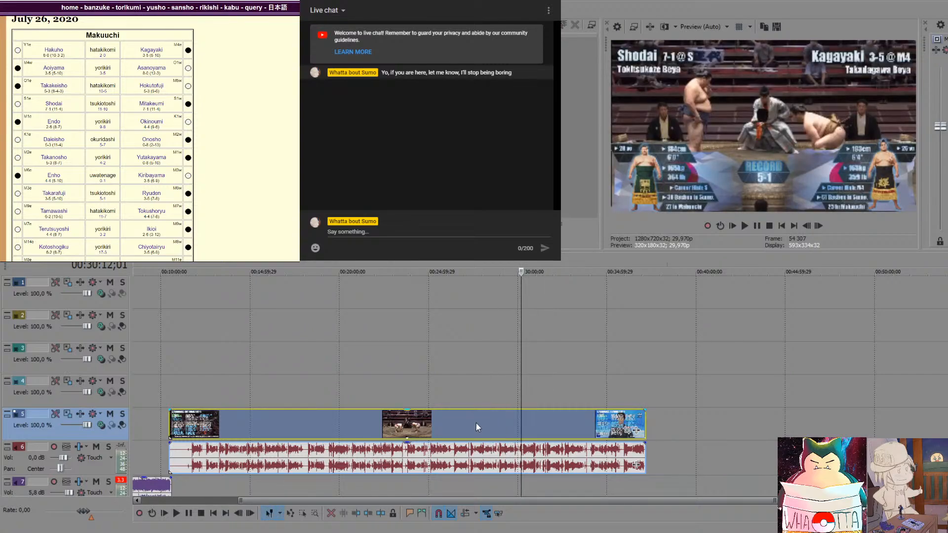
scroll(482, 371, "up", 5)
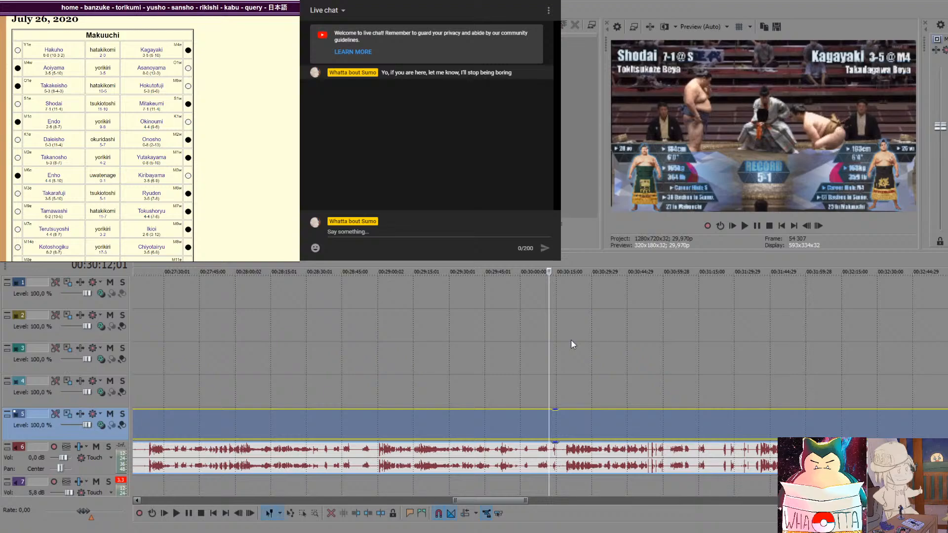
Look through the July 2020 Day 8 results on the web page and open the Day 9 results
scroll(73, 145, "up", 1)
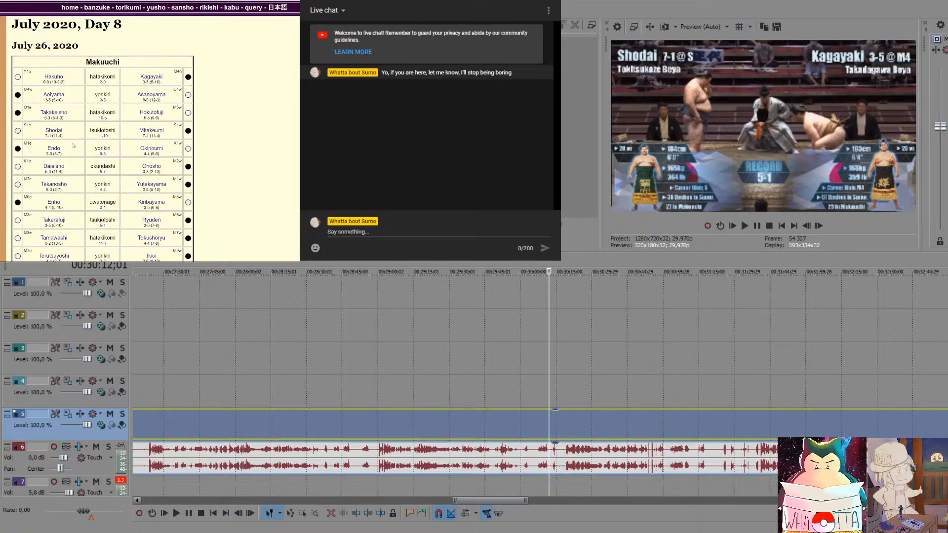
scroll(73, 145, "down", 2)
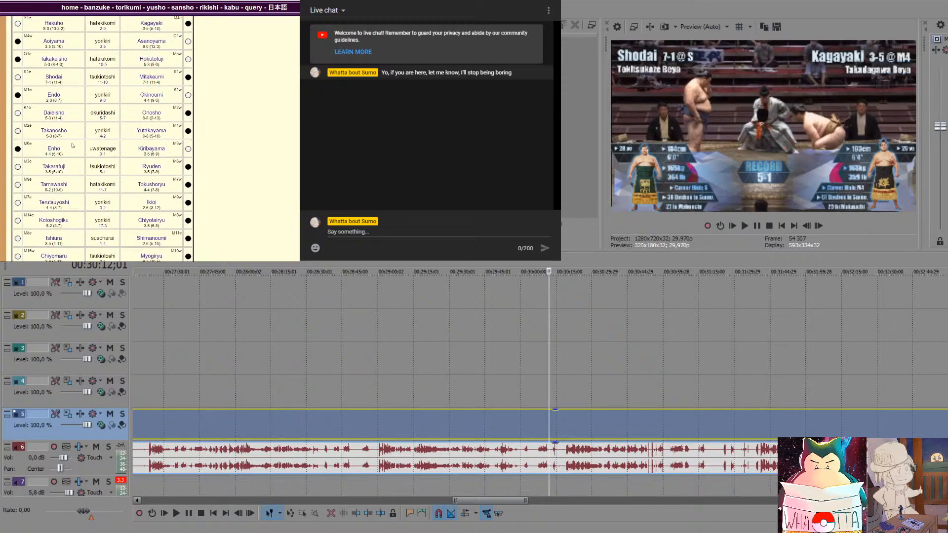
scroll(74, 145, "up", 2)
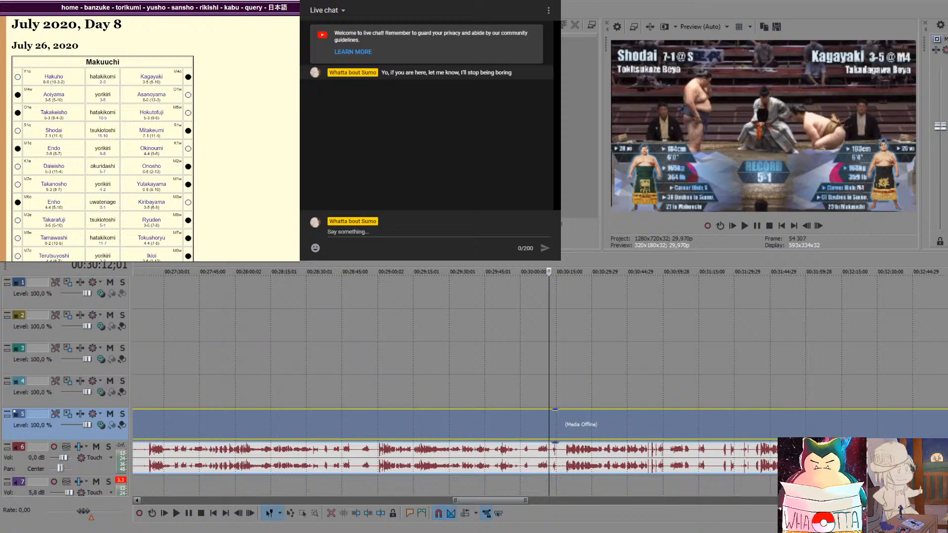
key("alt+Left")
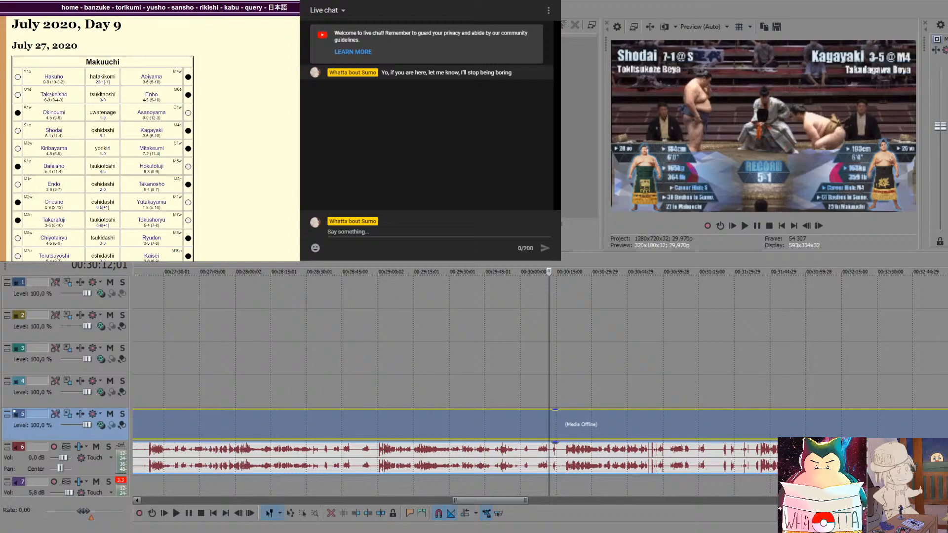
scroll(149, 139, "down", 5)
Play the Shodai versus Kagayaki bout from 30:13;23 and check the Makuuchi results for Day 9 alongside it
left_click(553, 362)
key("space")
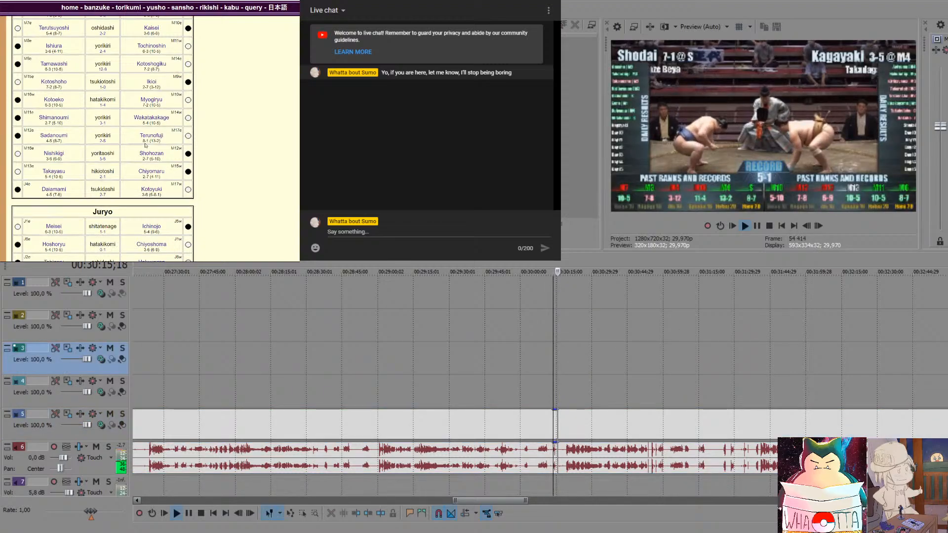
scroll(148, 138, "up", 5)
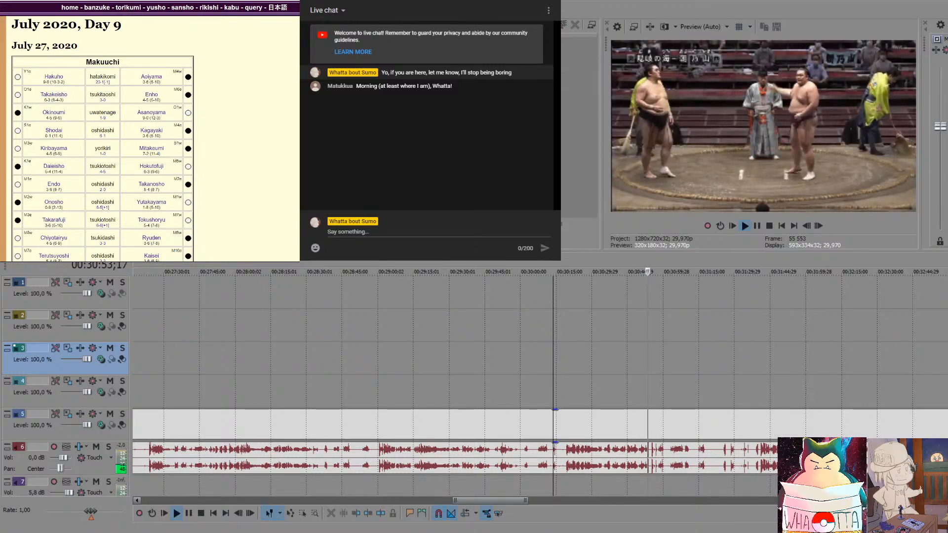
key("space")
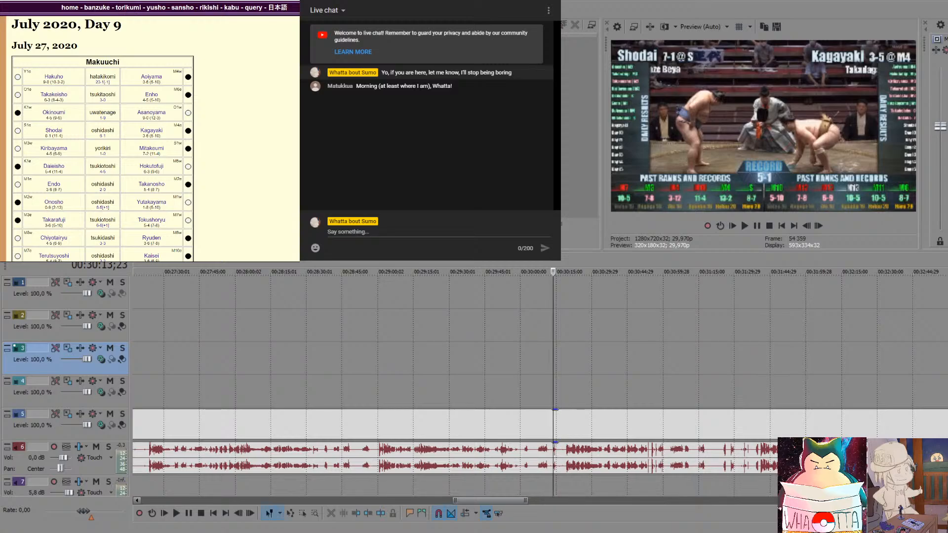
Delete the Day 9 footage and add the Day 8 footage to the fifth track, starting at about 28:00
left_click(405, 434)
key("Delete")
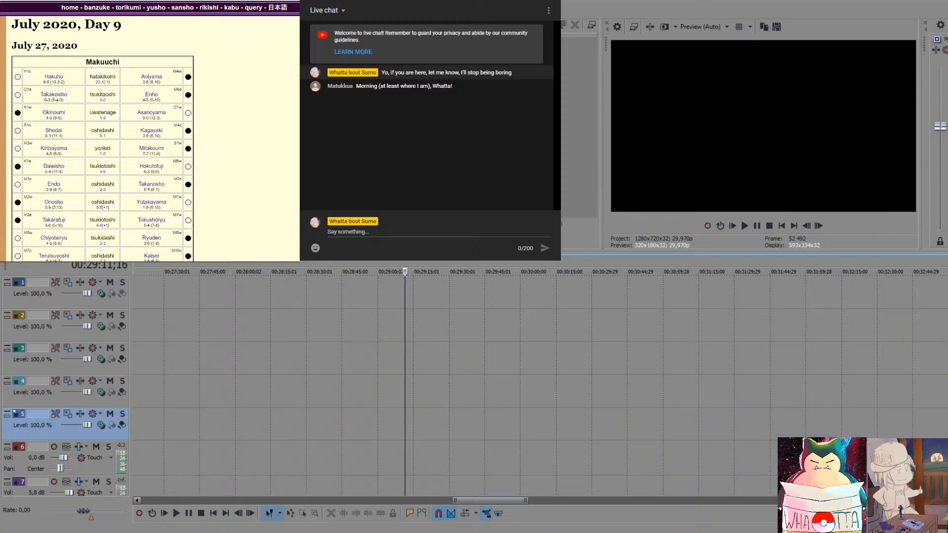
key("ctrl+z")
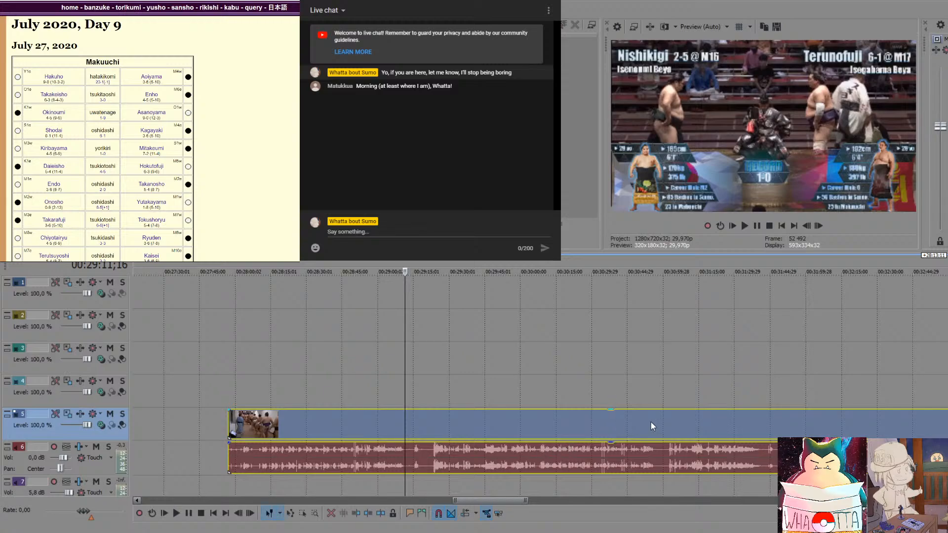
Scrub through the Day 8 footage bout by bout, up to its closing bouts and end
left_click(715, 426)
left_click(779, 429)
left_click(814, 428)
left_click(853, 433)
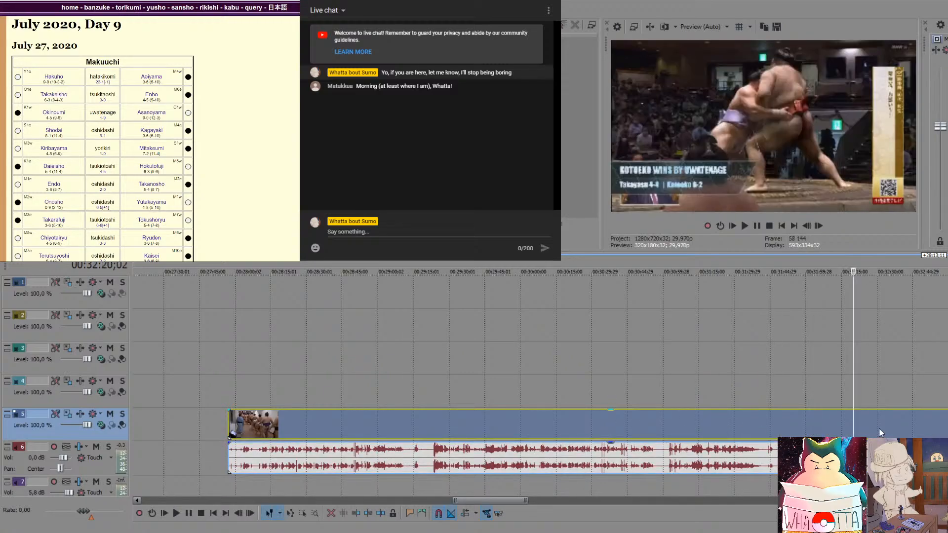
scroll(892, 426, "down", 3)
left_click(680, 437)
key("KP_6")
key("KP_6")
key("KP_6")
key("KP_6")
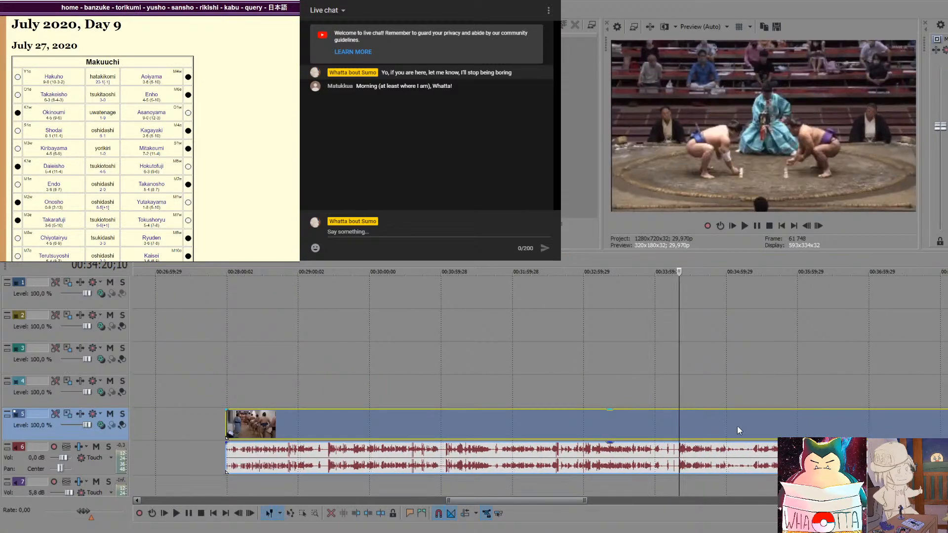
left_click(823, 434)
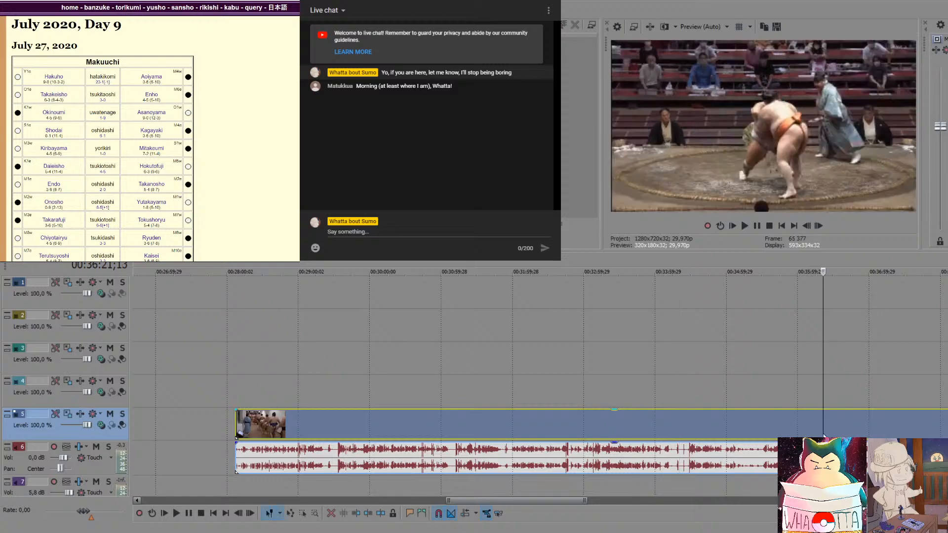
scroll(823, 434, "down", 3)
left_click(693, 436)
left_click(716, 433)
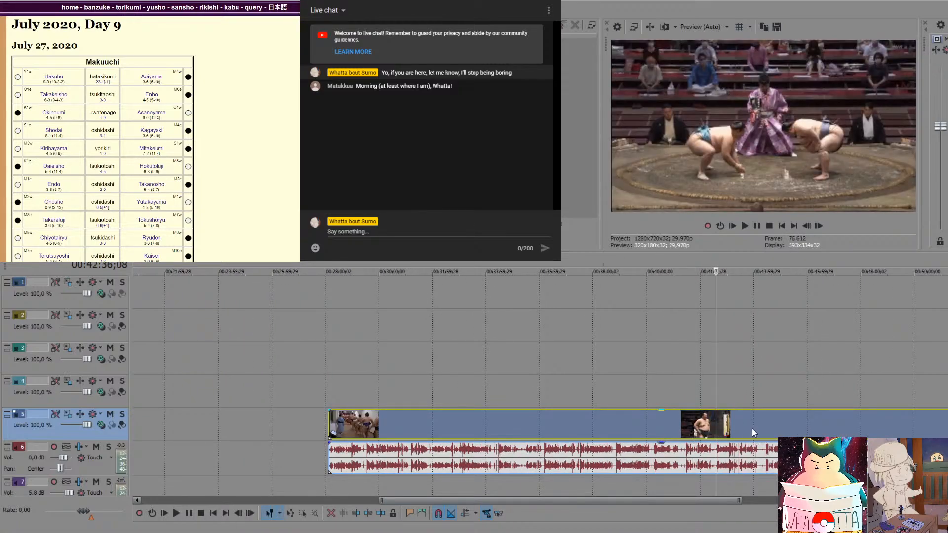
key("KP_6")
left_click(776, 434)
left_click(824, 435)
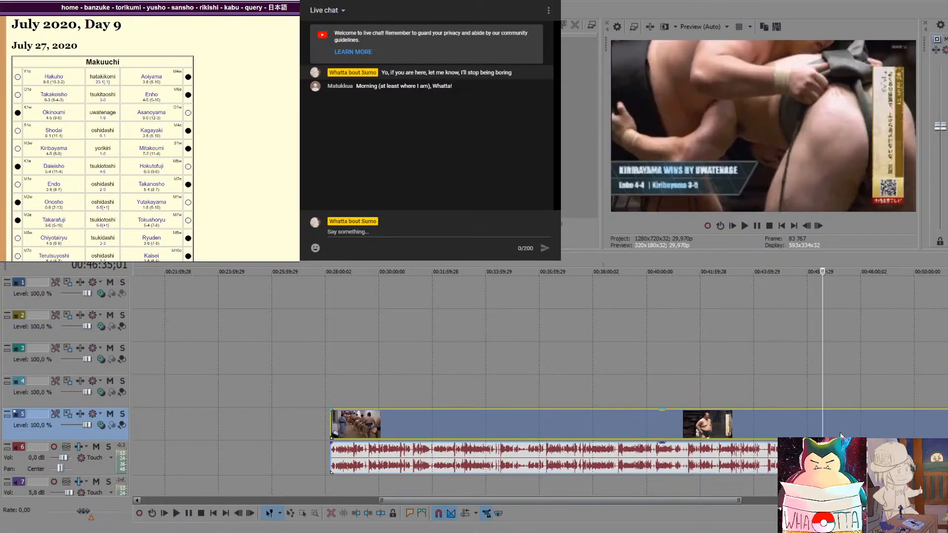
left_click(841, 435)
key("KP_6")
key("KP_6")
left_click_drag(897, 429, 857, 426)
scroll(901, 420, "up", 2)
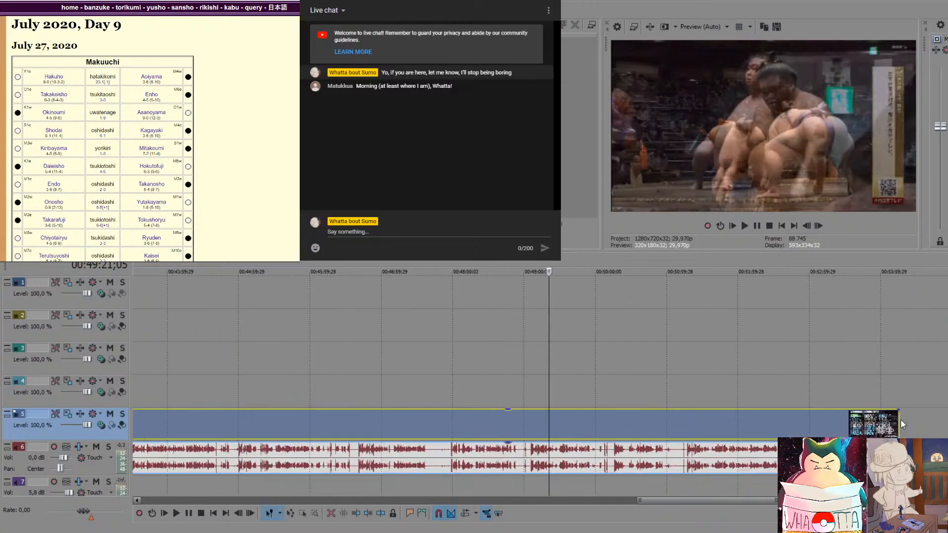
Play the bout starting at 49:05;18 and delete the Day 8 footage from the timeline
left_click(521, 429)
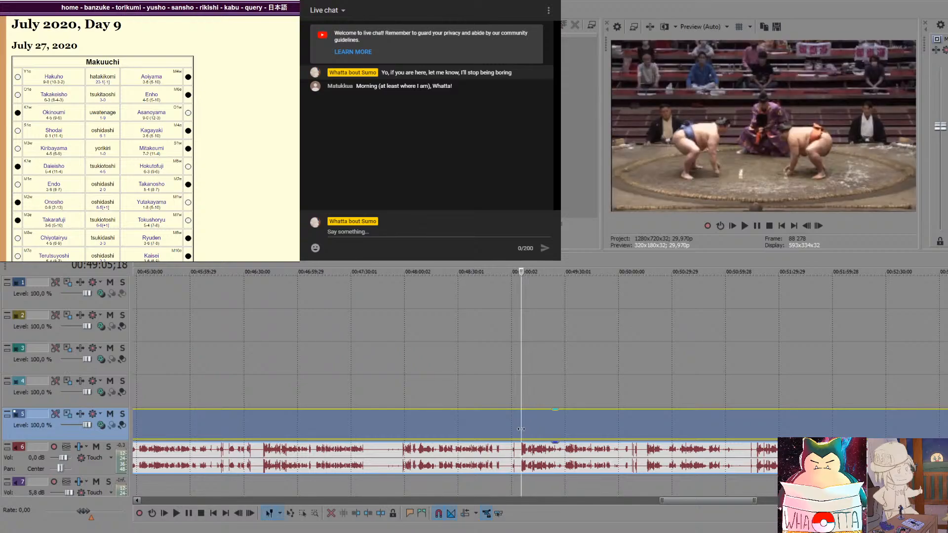
key("space")
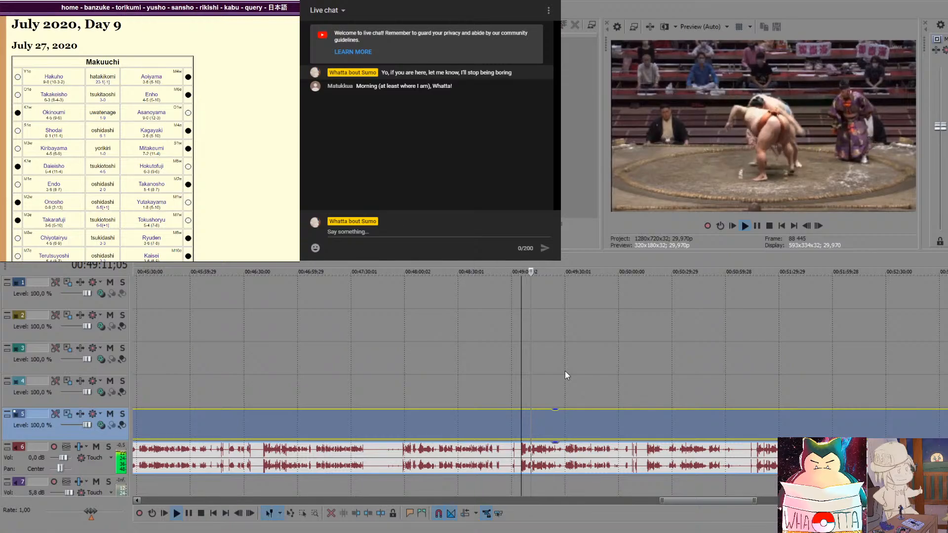
key("space")
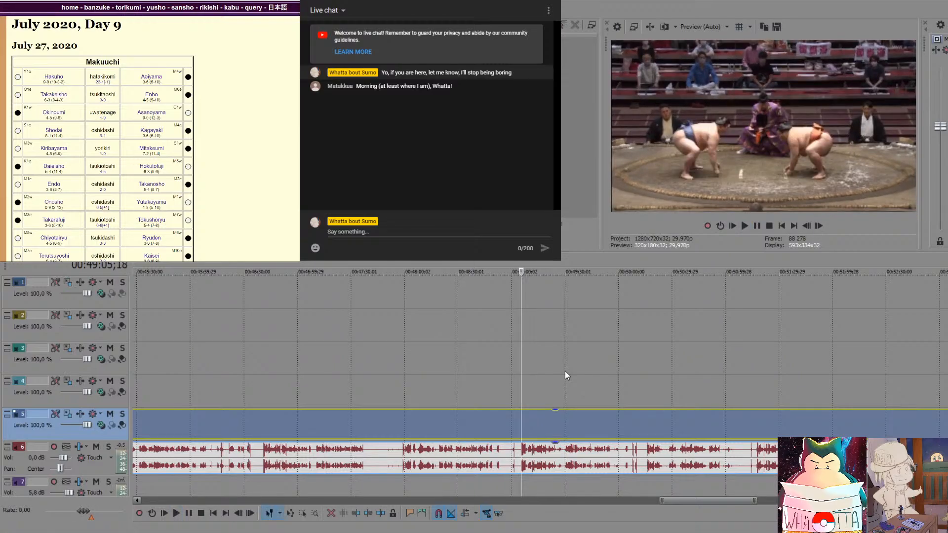
key("Delete")
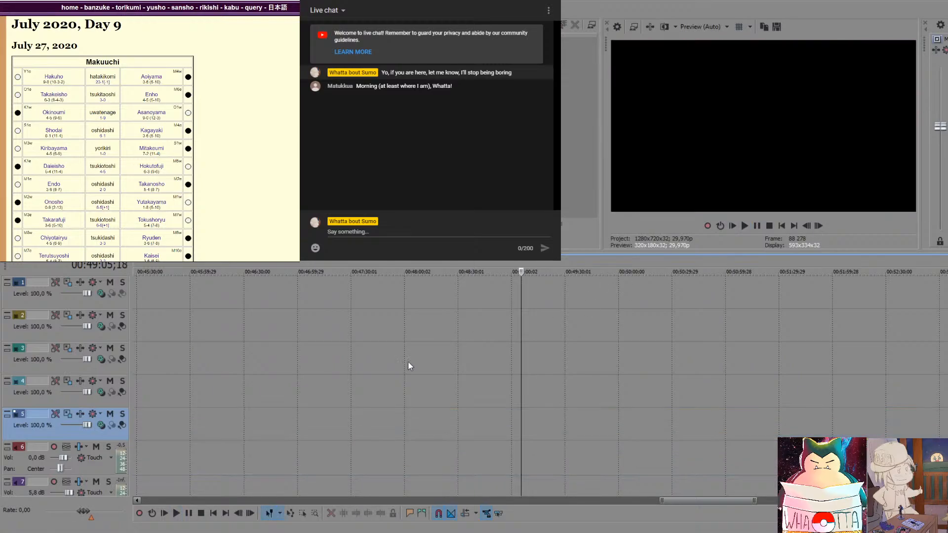
Return to the edited section and play it from the SHODAI title at 3:04;09
scroll(363, 372, "down", 6)
left_click(172, 386)
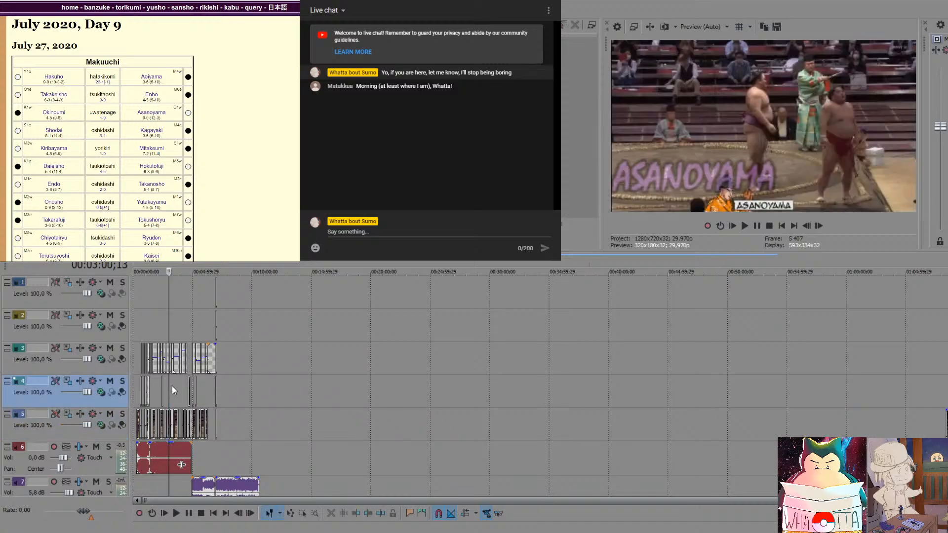
scroll(172, 386, "up", 5)
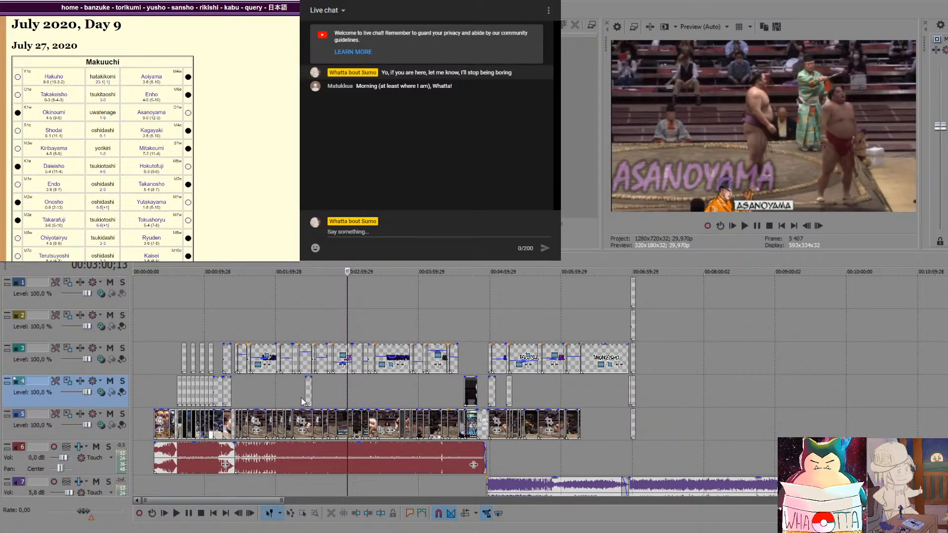
scroll(383, 404, "up", 4)
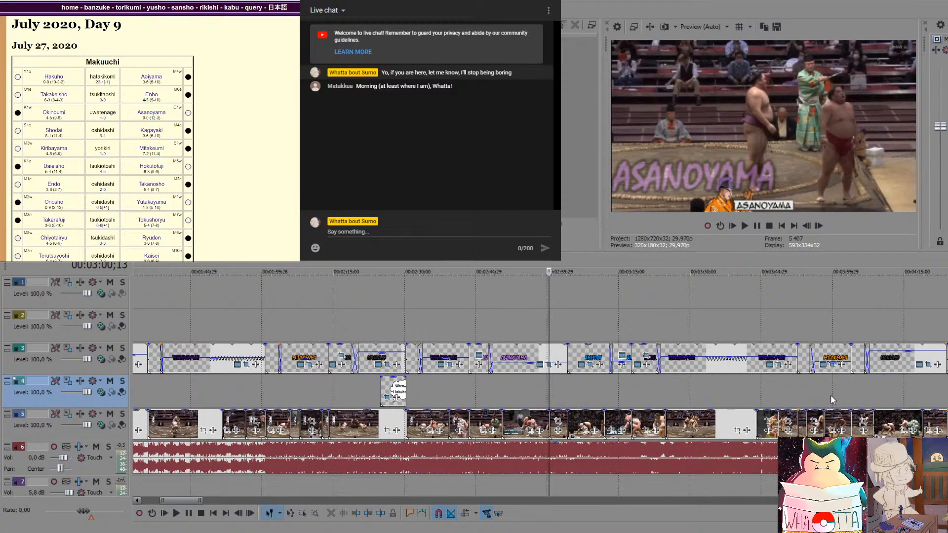
left_click(569, 394)
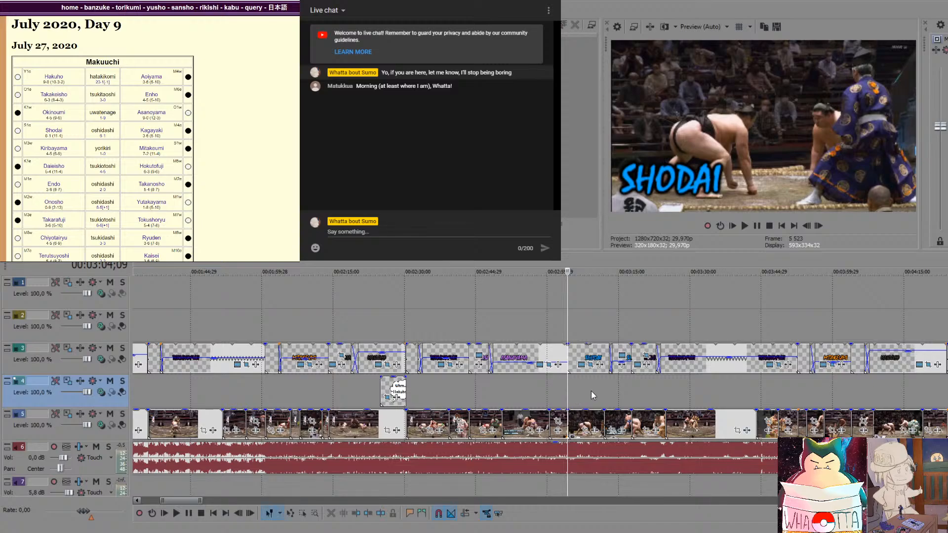
key("space")
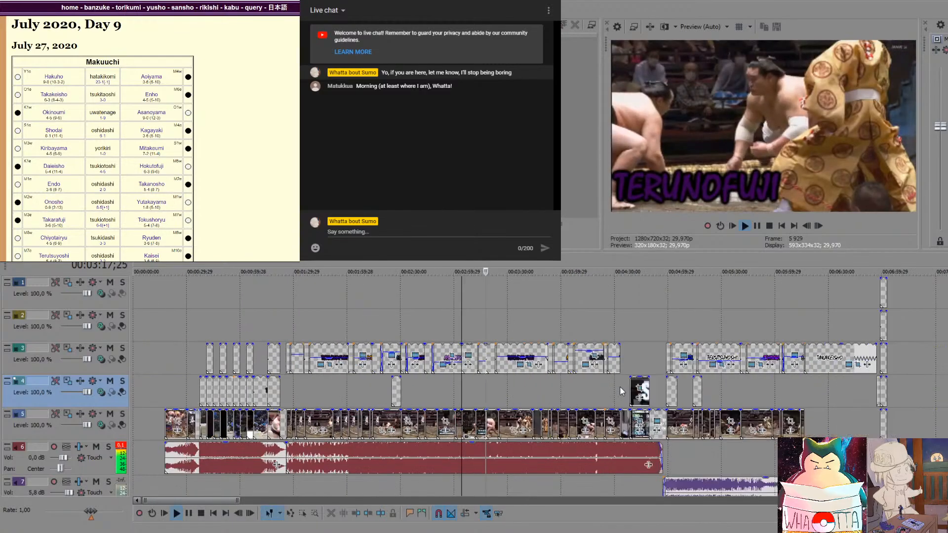
scroll(621, 386, "down", 4)
key("space")
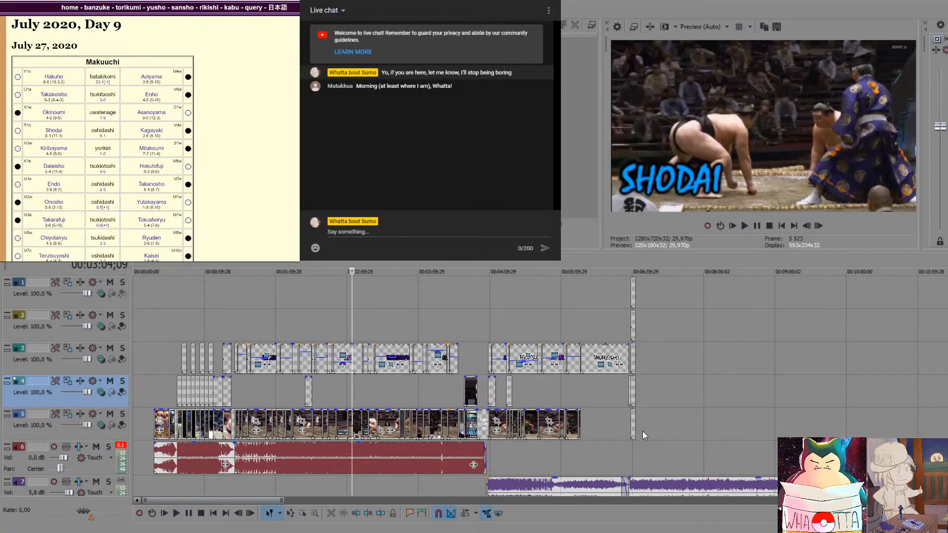
Play the timeline from the TAKAKEISHO title near 6:52 through the "BACK TO THE YUUSHO RACE" card and contender titles
scroll(687, 415, "down", 2)
left_click(500, 451)
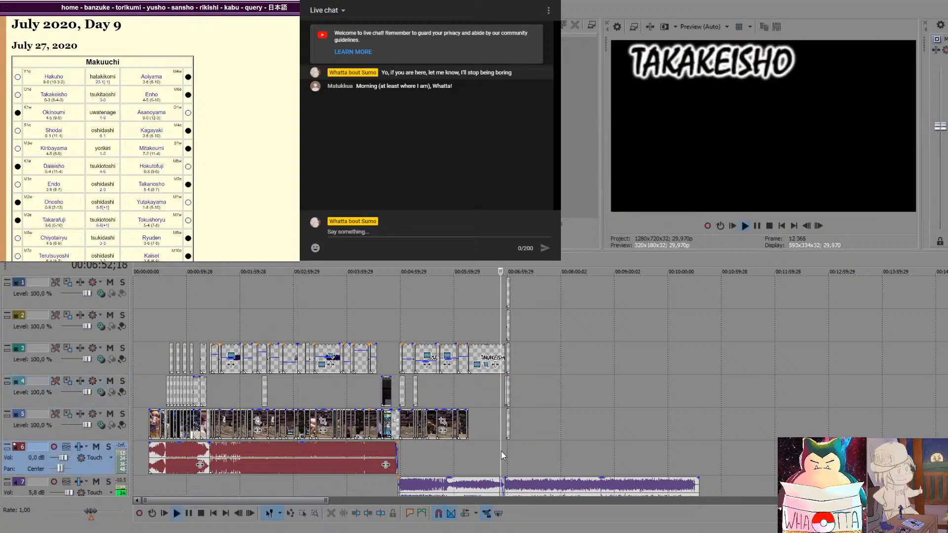
key("space")
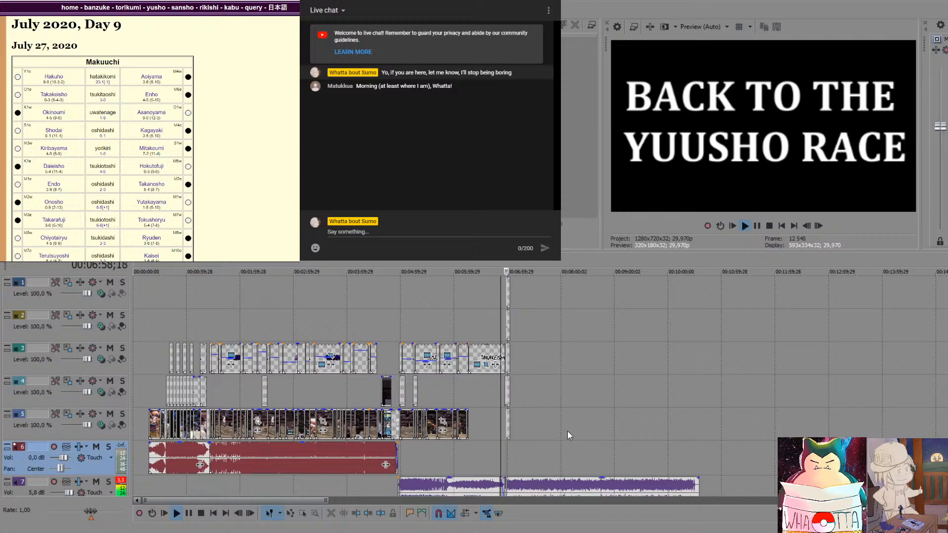
scroll(534, 437, "up", 5)
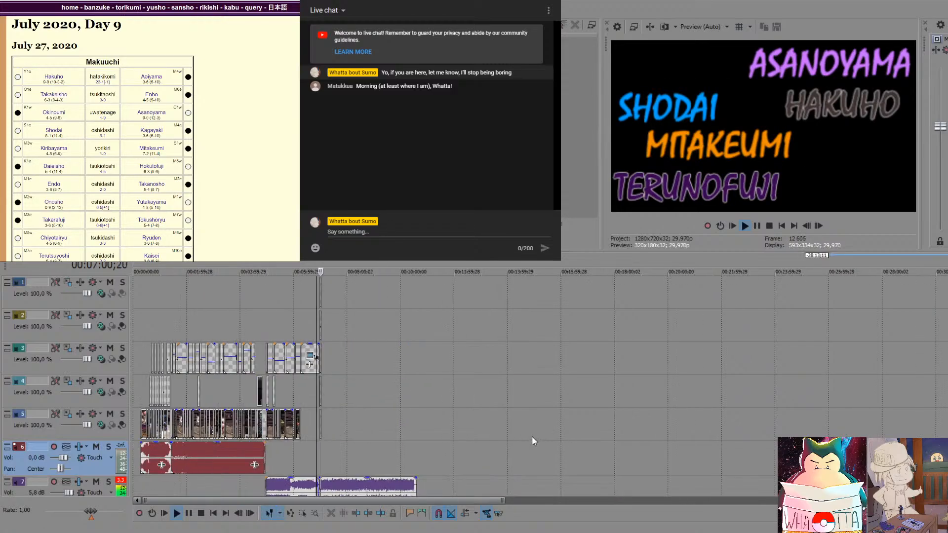
scroll(544, 437, "up", 1)
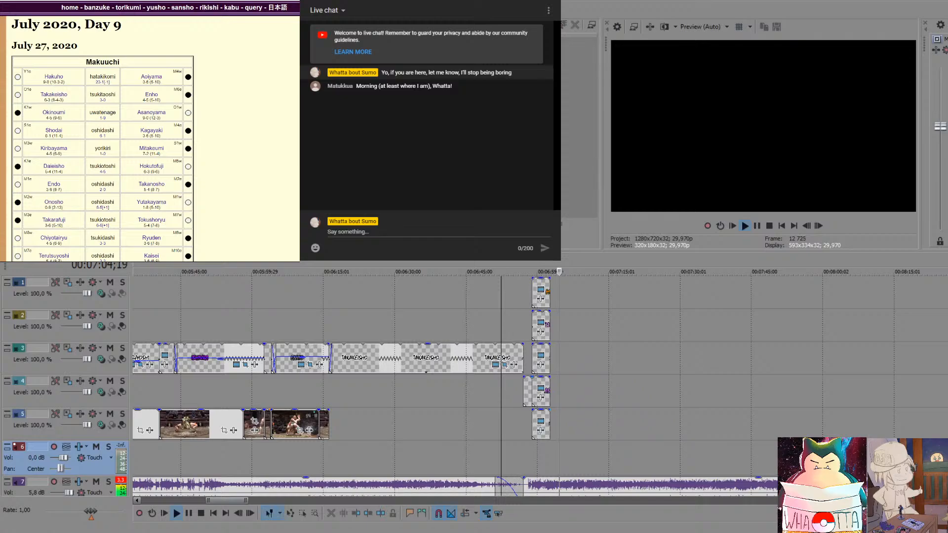
key("space")
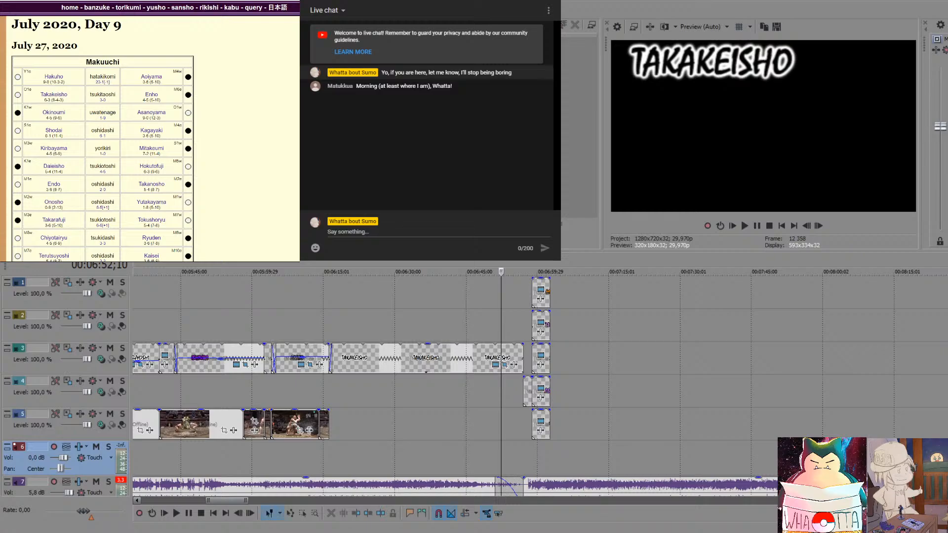
Play the stacked contender titles from 6:59;25 and stop playback
left_click(395, 231)
left_click(537, 454)
key("space")
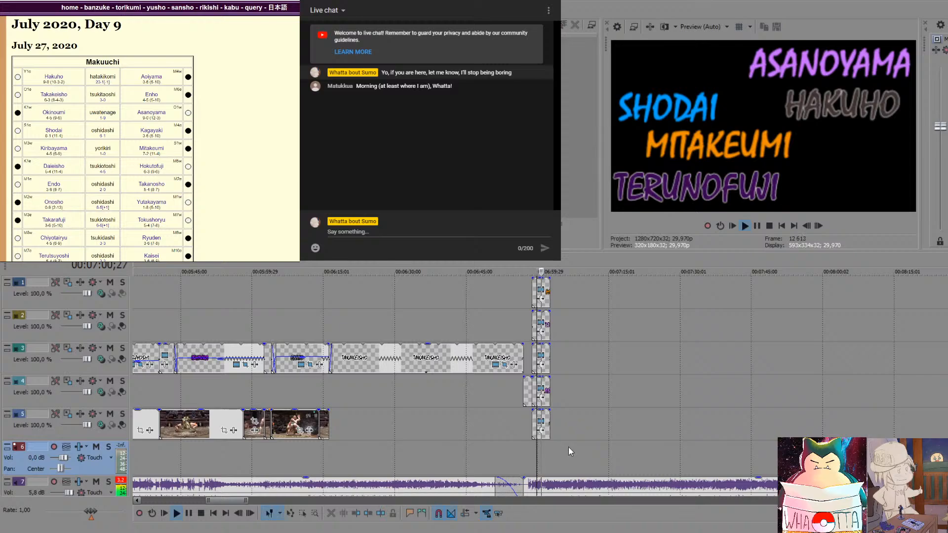
key("space")
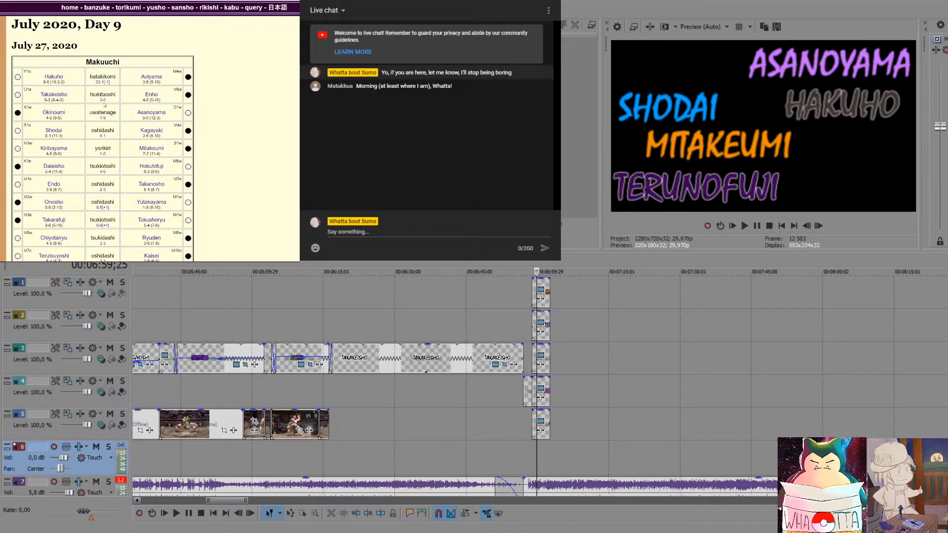
Read through the July 2020 Day 9 makuuchi results to check the contenders' bouts
scroll(104, 105, "down", 3)
scroll(139, 64, "up", 3)
scroll(77, 154, "down", 5)
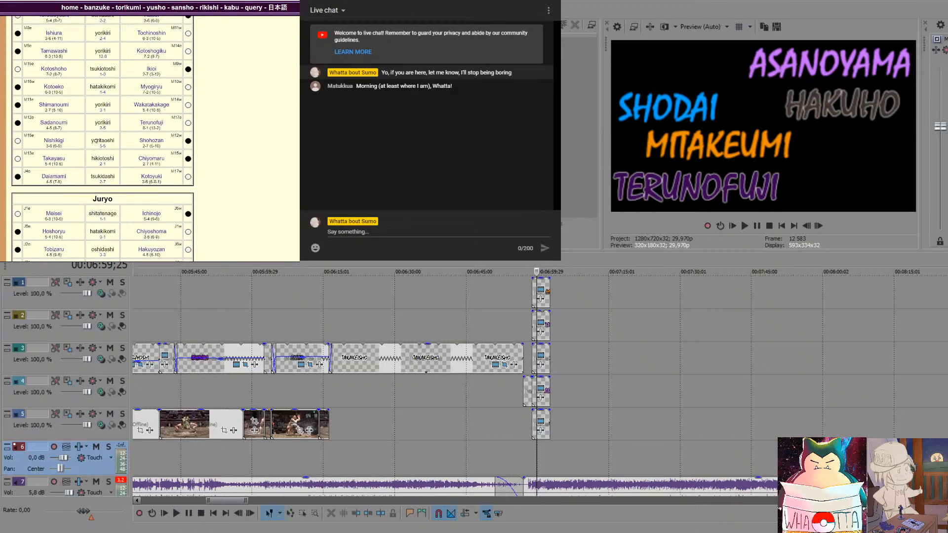
scroll(94, 97, "up", 1)
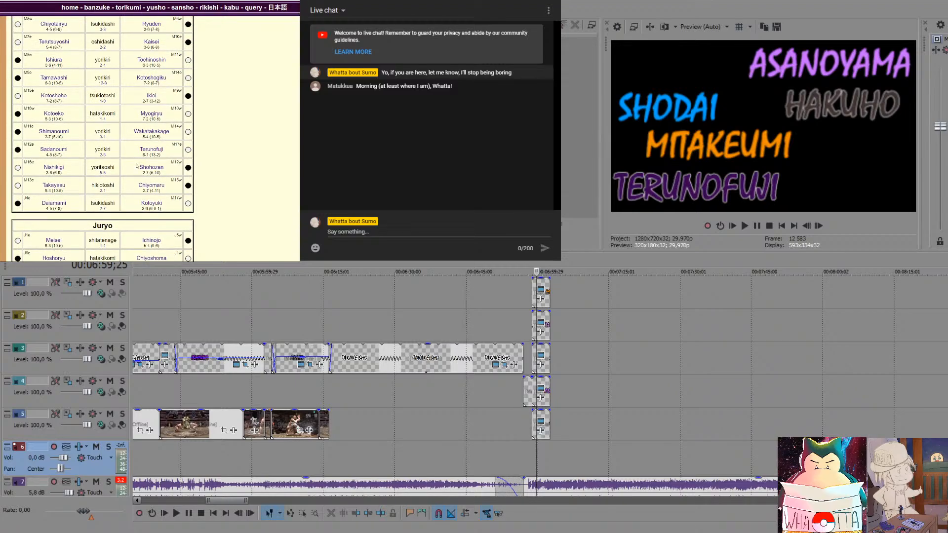
scroll(126, 150, "up", 8)
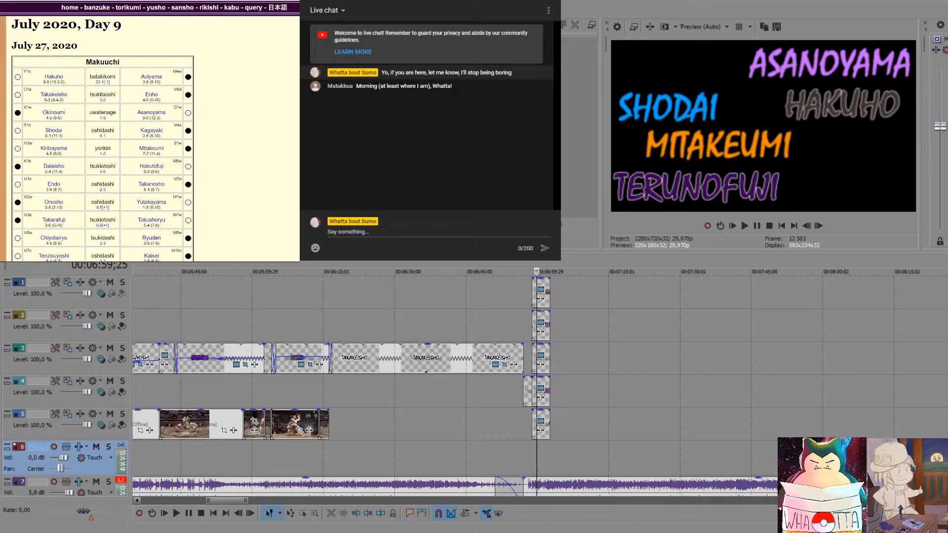
Add the Day 9 footage to the fifth track, starting at about 7:50, and preview it up to 28:58;24
scroll(541, 386, "down", 2)
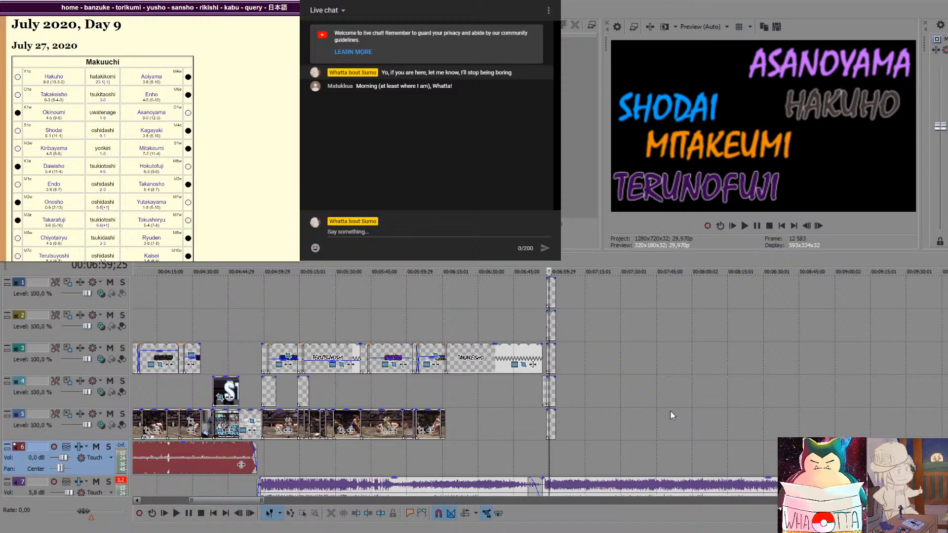
scroll(711, 411, "down", 5)
left_click(620, 426)
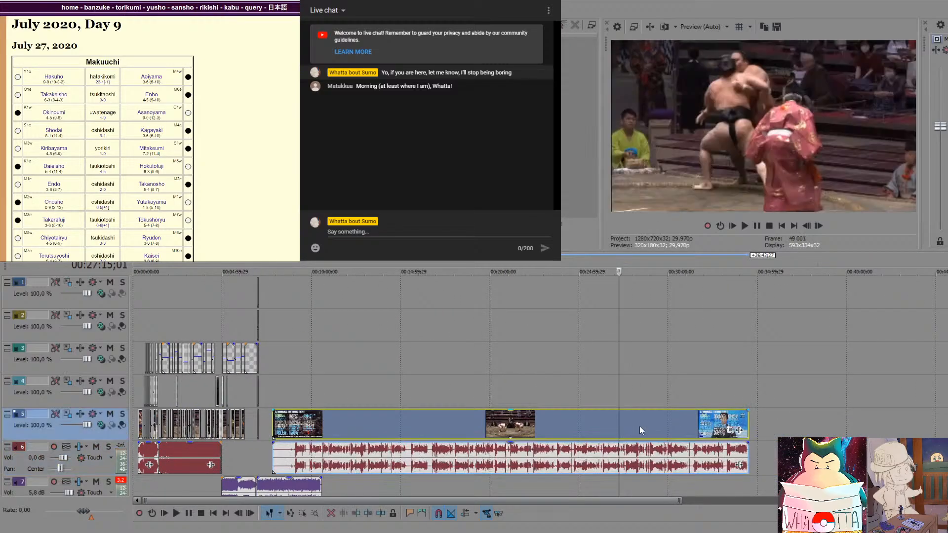
left_click(642, 425)
left_click(650, 425)
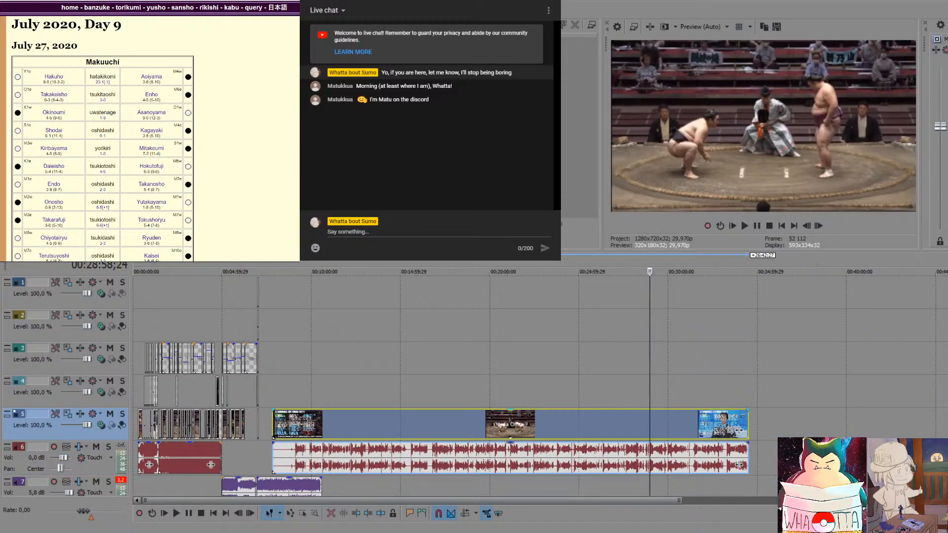
Show the live chat message that is held for review
left_click(439, 231)
key("alt+Tab")
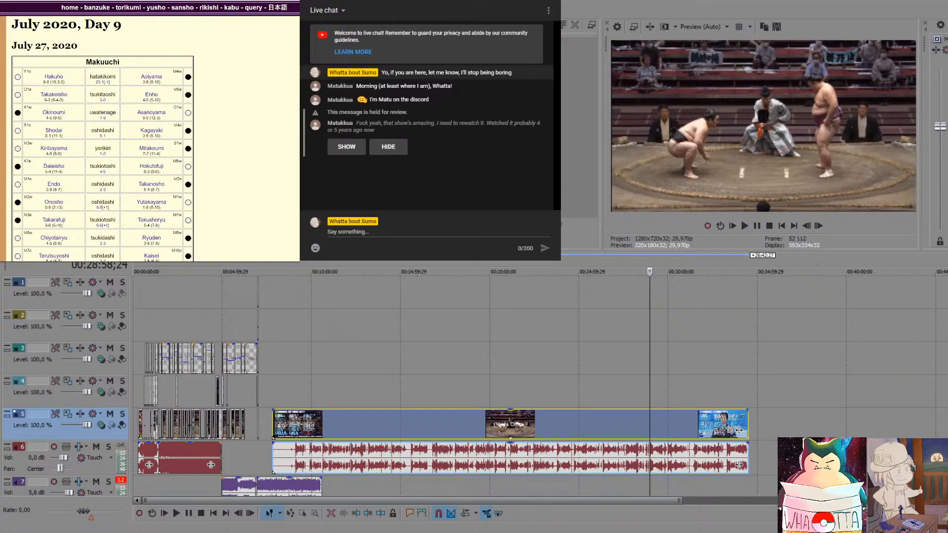
left_click(347, 146)
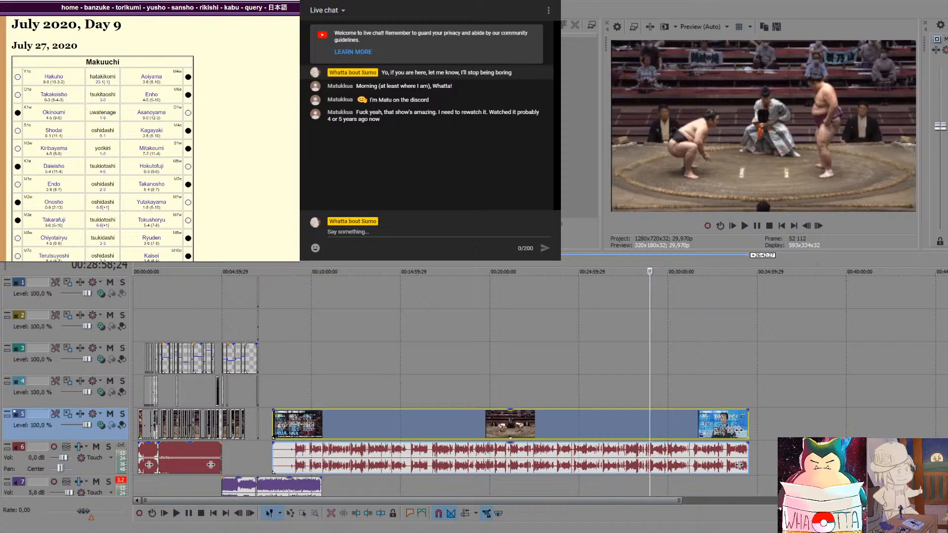
Move the Day 9 footage along the fifth track to start at about 11:50 and sample its bouts
left_click_drag(457, 425, 528, 424)
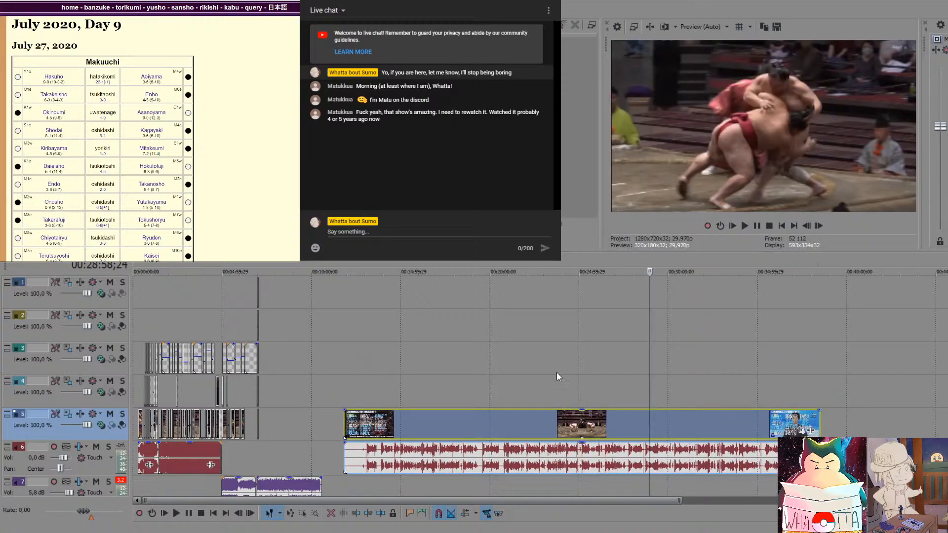
left_click(537, 386)
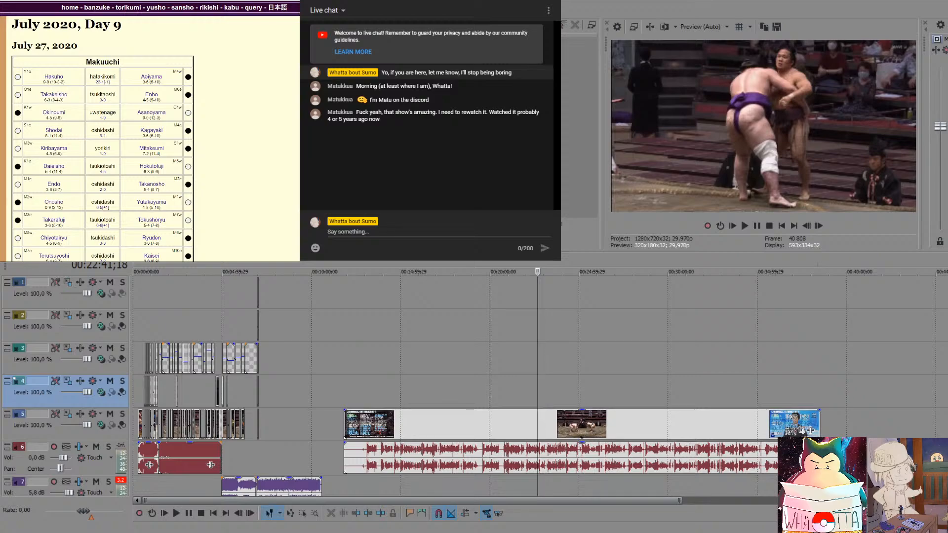
left_click(680, 387)
left_click(692, 398)
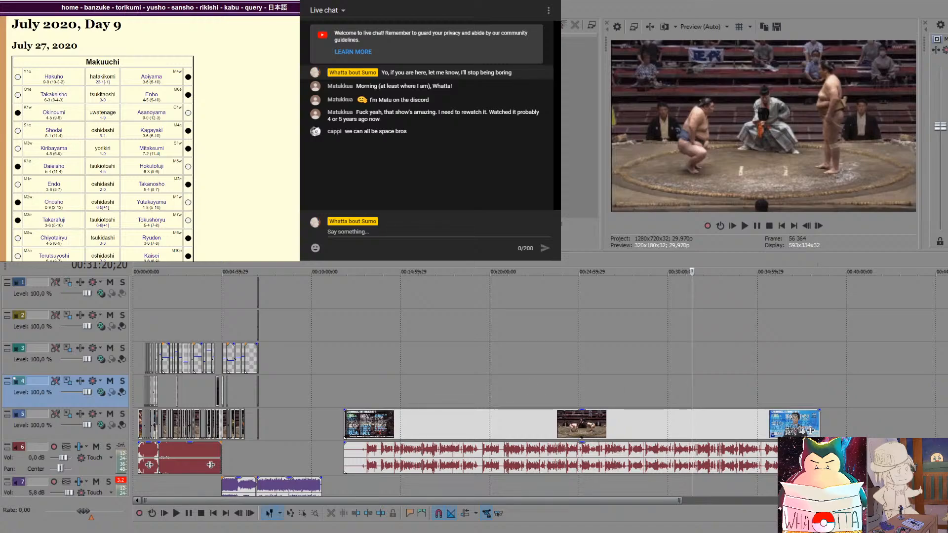
left_click(494, 378)
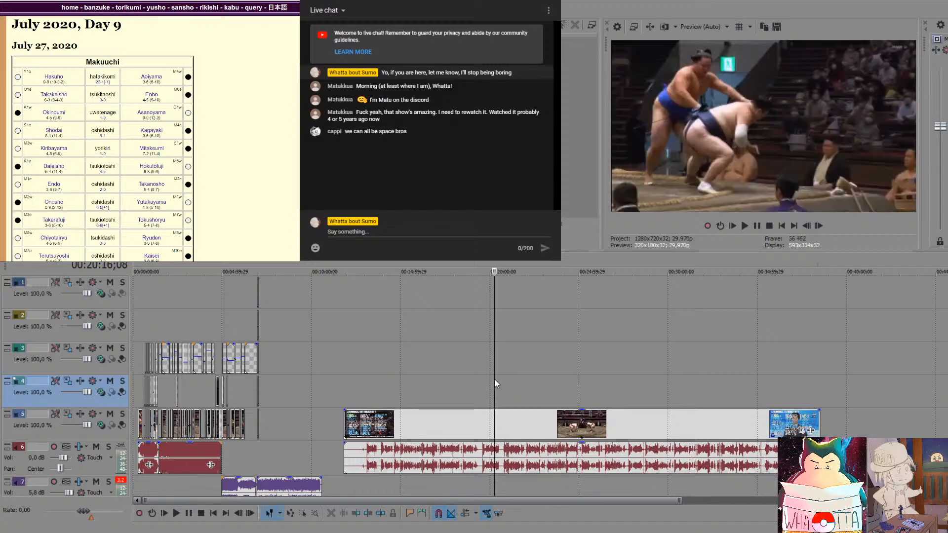
scroll(500, 387, "down", 2)
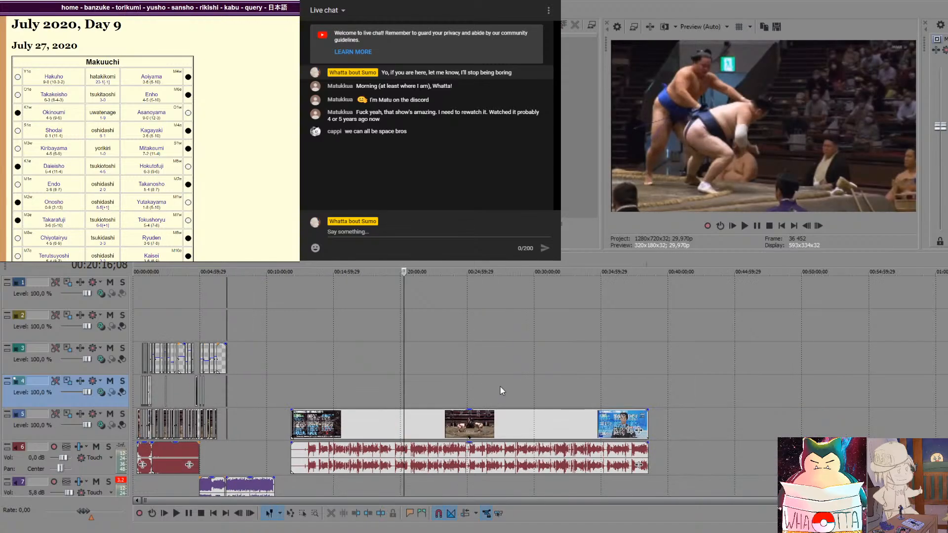
scroll(504, 379, "up", 2)
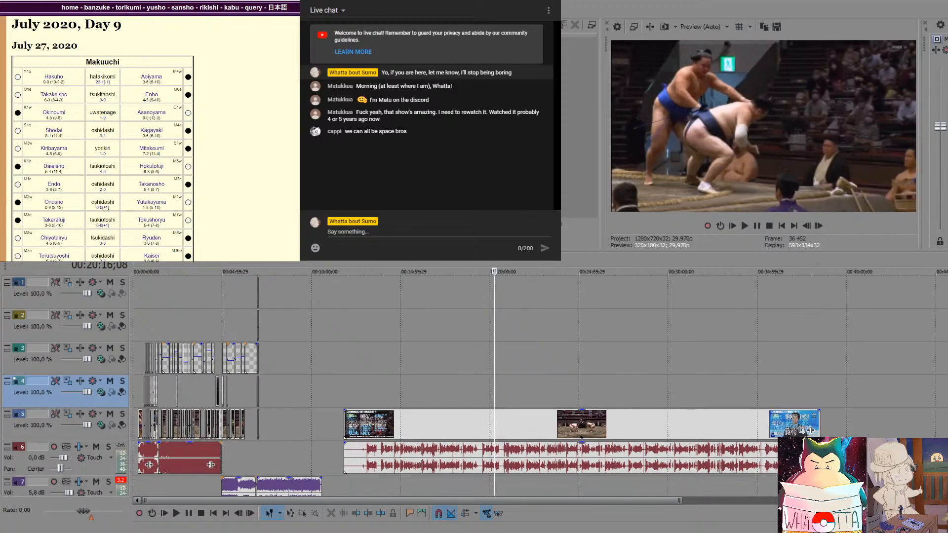
Scrub through the Day 9 footage bout by bout, narrowing in on the bouts around 31:05;03
scroll(580, 437, "down", 1)
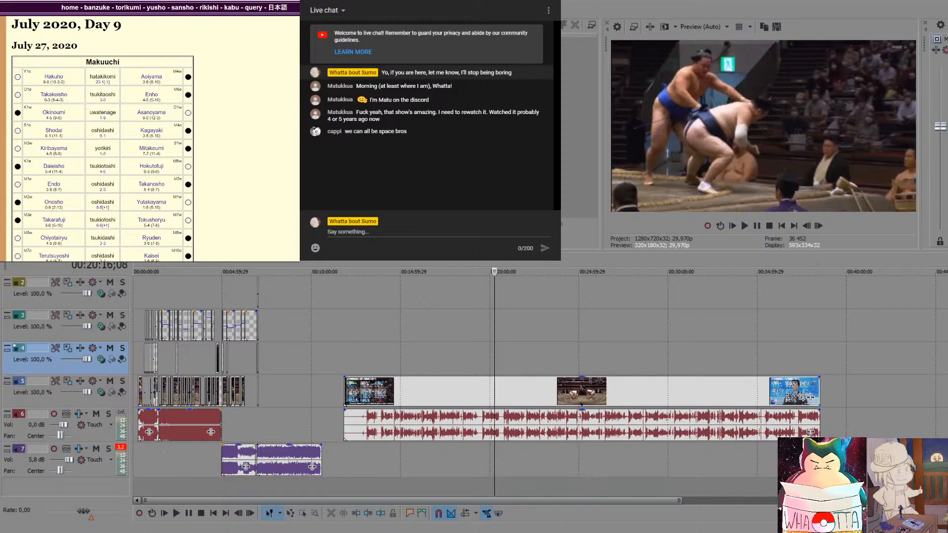
left_click(446, 362)
left_click(520, 362)
left_click(600, 356)
left_click(661, 355)
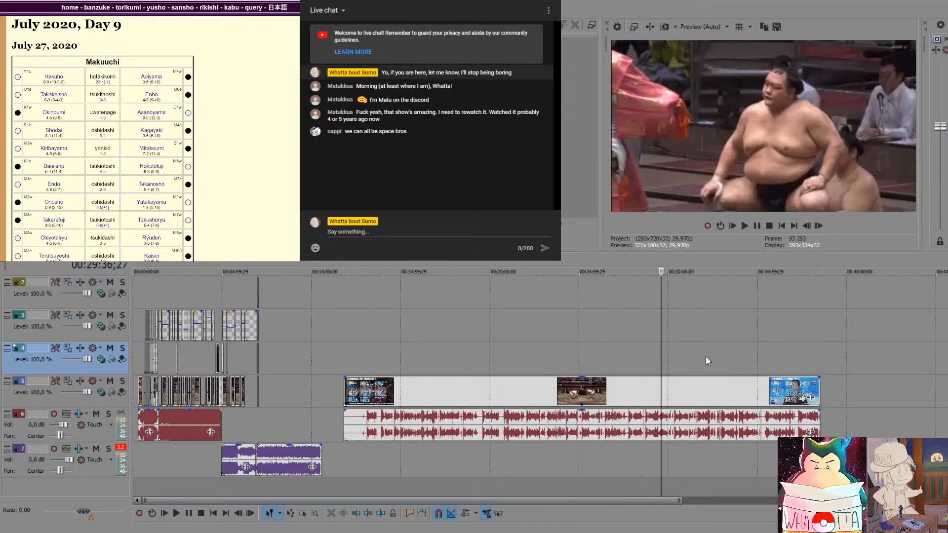
left_click(706, 357)
left_click(759, 365)
left_click(697, 362)
left_click(677, 366)
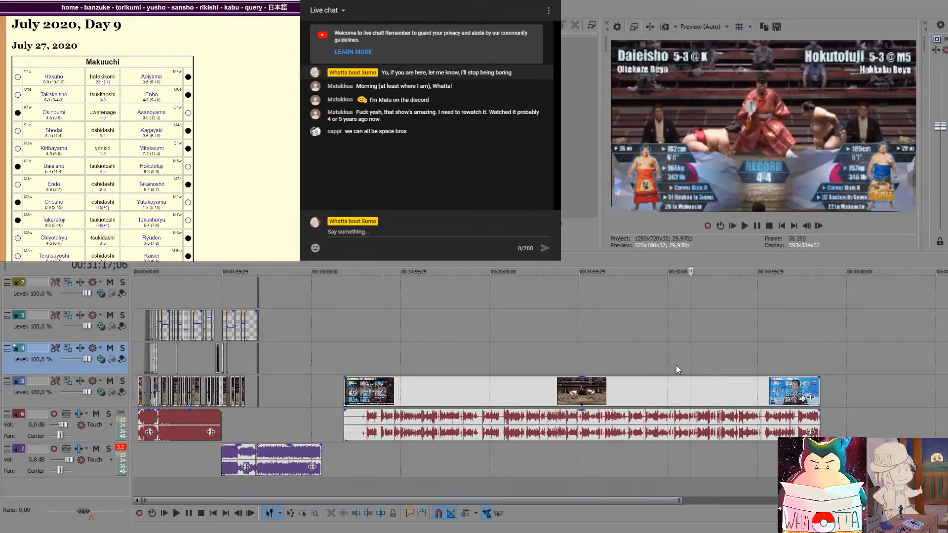
left_click(680, 358)
left_click(688, 359)
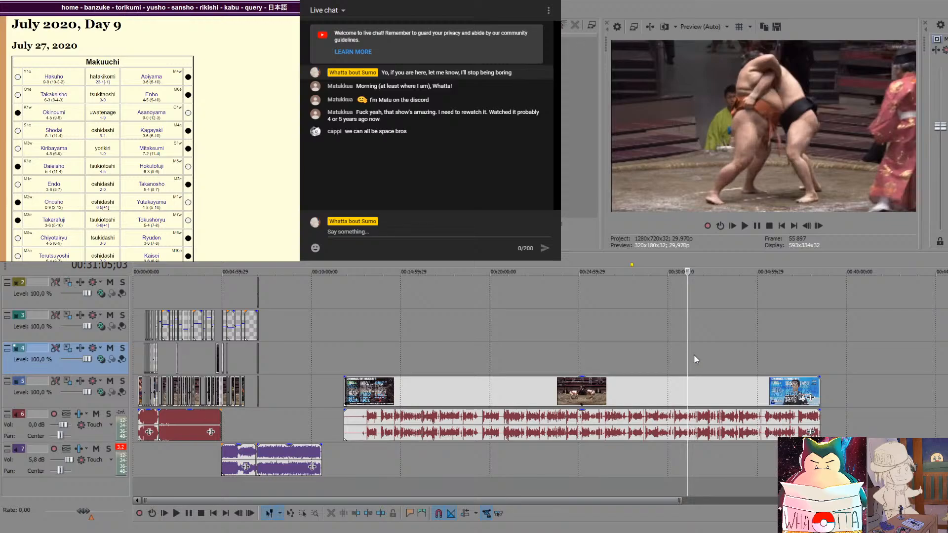
Step back to the Kiribayama versus Mitakeumi introduction at 30:12;10 and play the bout
key("Left")
key("Left")
key("Left")
key("Left")
key("Left")
key("Left")
key("Left")
key("Left")
key("Left")
key("Left")
key("Left")
key("Left")
key("Left")
key("Left")
key("Left")
key("Left")
key("Left")
key("Left")
key("Left")
key("Left")
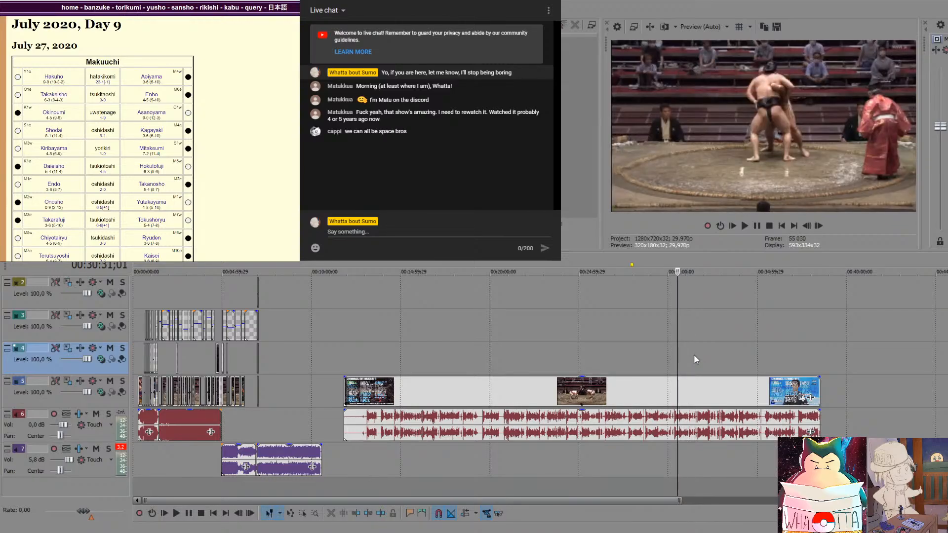
key("Left")
key("Left")
key("Left")
key("Left")
key("Left")
key("Left")
key("Left")
key("Left")
key("Left")
key("Left")
key("Left")
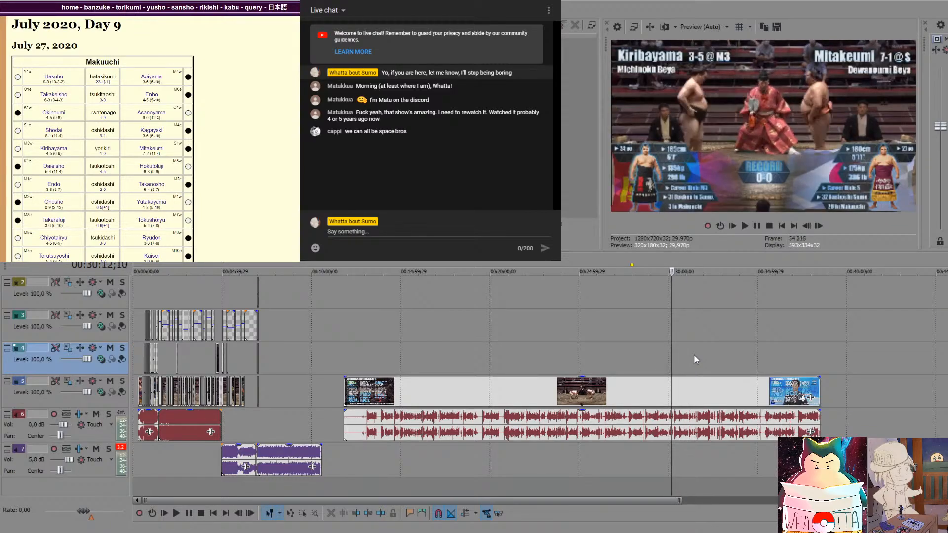
key("space")
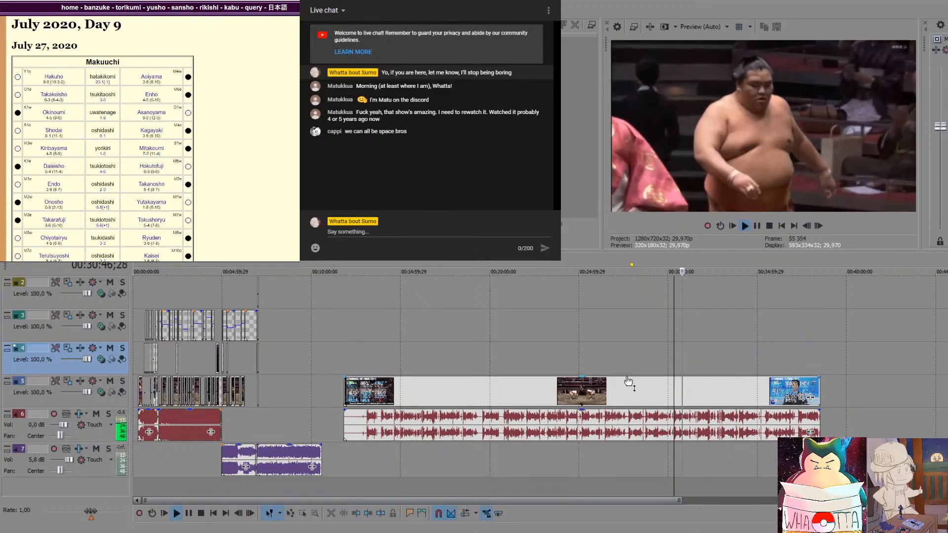
Split the long sumo footage at 00:30:22;09, at the start of the Kiribayama–Mitakeumi bout, and delete everything before the cut
key("space")
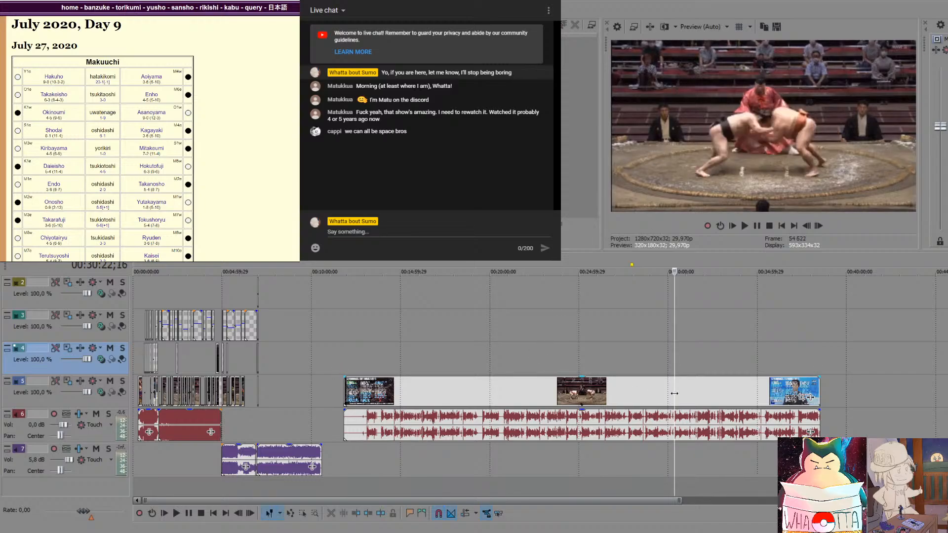
scroll(677, 393, "up", 10)
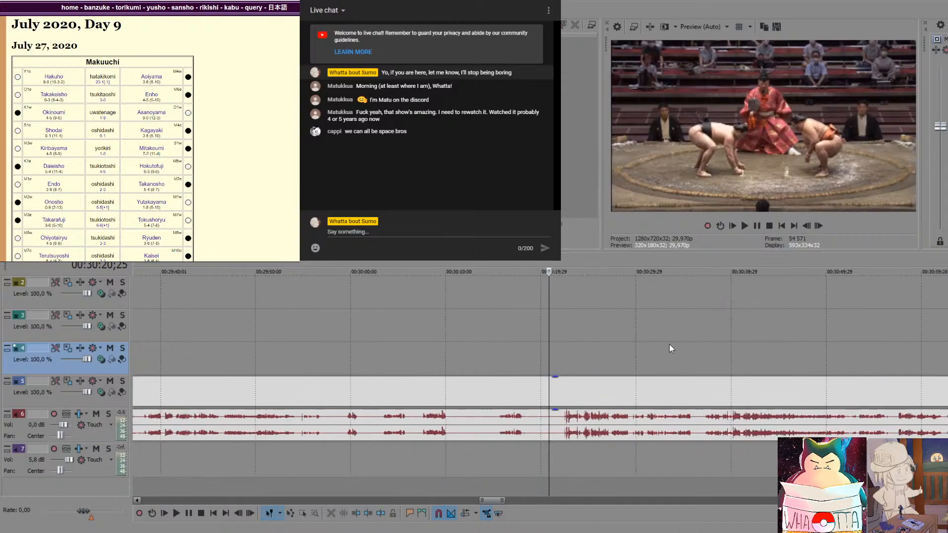
key("Right")
key("Right")
key("Right")
key("Right")
key("Right")
key("Right")
key("Right")
key("Right")
key("Right")
key("Right")
key("Right")
key("Right")
key("Right")
key("Right")
key("Right")
key("Right")
key("Right")
key("Right")
key("Right")
key("Right")
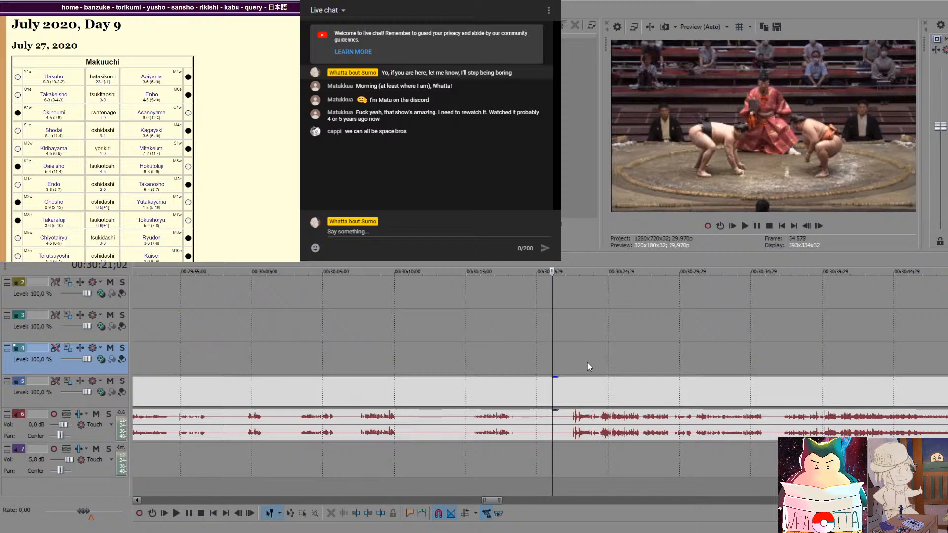
key("Right")
key("Right")
key("Right")
key("Right")
key("Right")
key("Right")
key("Right")
key("Right")
key("Right")
key("Right")
key("Right")
key("Right")
key("Right")
key("Right")
key("Right")
key("Right")
key("Right")
key("Right")
key("Right")
key("Right")
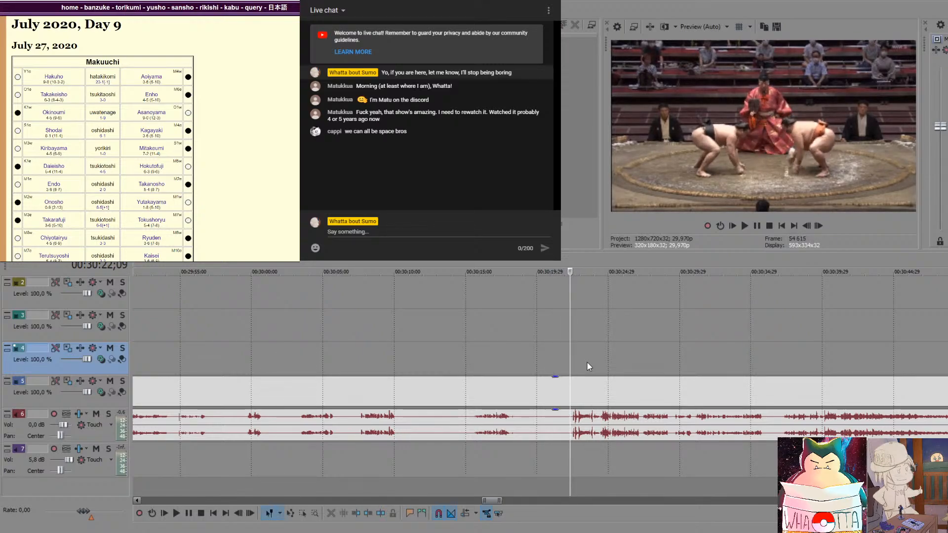
key("s")
left_click(423, 398)
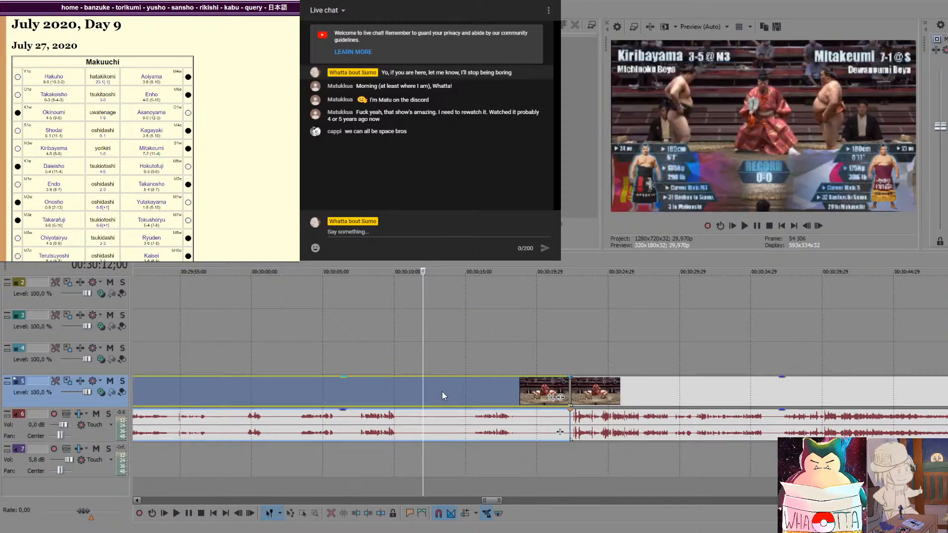
key("Delete")
Move the remaining footage with its audio earlier on the timeline, to start at about 00:29:01
scroll(553, 372, "down", 6)
left_click_drag(621, 392, 523, 399)
key("ctrl+z")
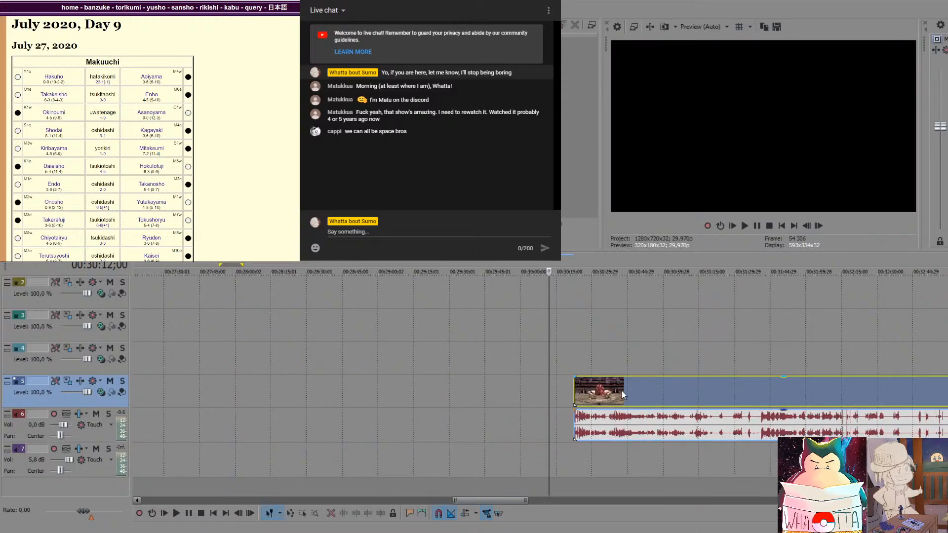
left_click_drag(621, 393, 428, 390)
Split the footage after the Kiribayama–Mitakeumi bout at about 00:29:58 and delete everything after the cut
left_click(418, 368)
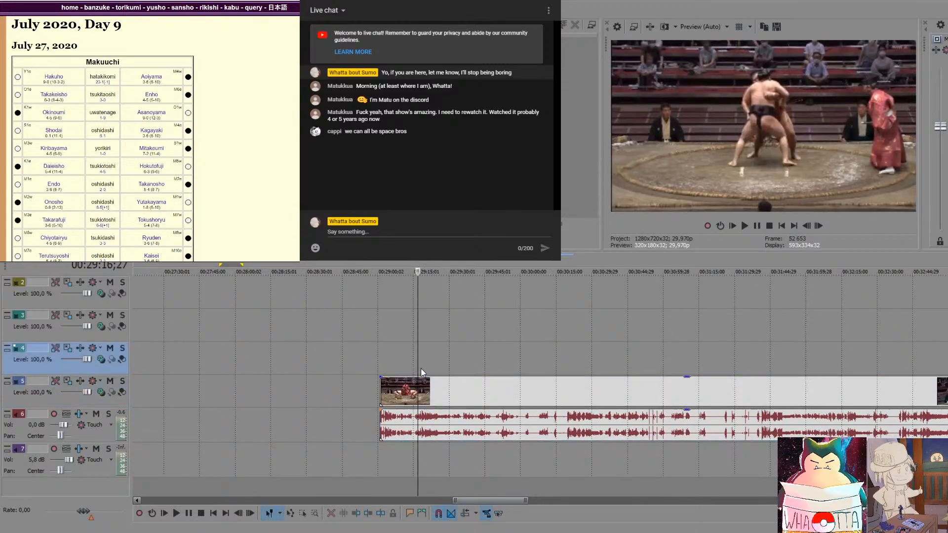
left_click(463, 365)
left_click(485, 364)
left_click(498, 363)
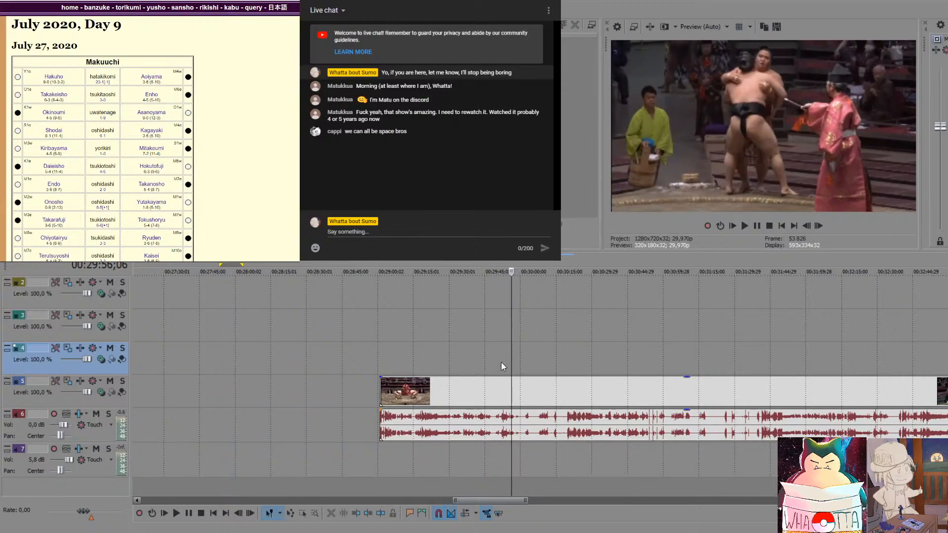
key("s")
left_click(581, 380)
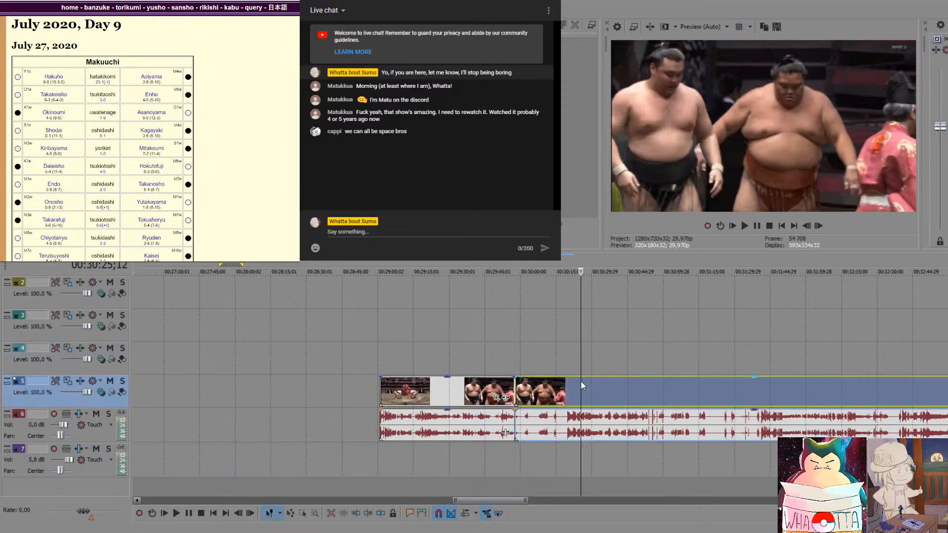
key("Delete")
Move the trimmed bout clip with its audio back near the edited section, to start at about 00:07:27
scroll(523, 386, "down", 3)
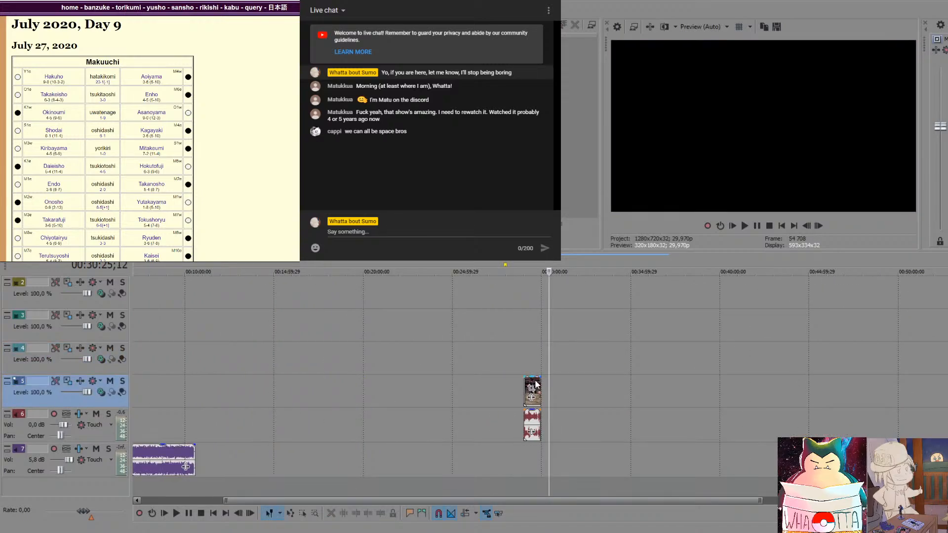
left_click_drag(532, 393, 173, 390)
scroll(213, 389, "down", 1)
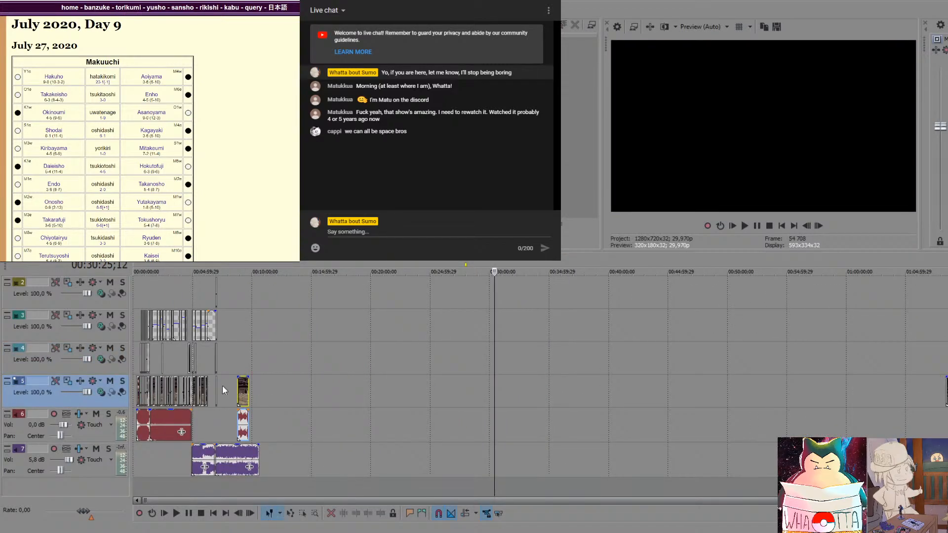
scroll(222, 385, "up", 5)
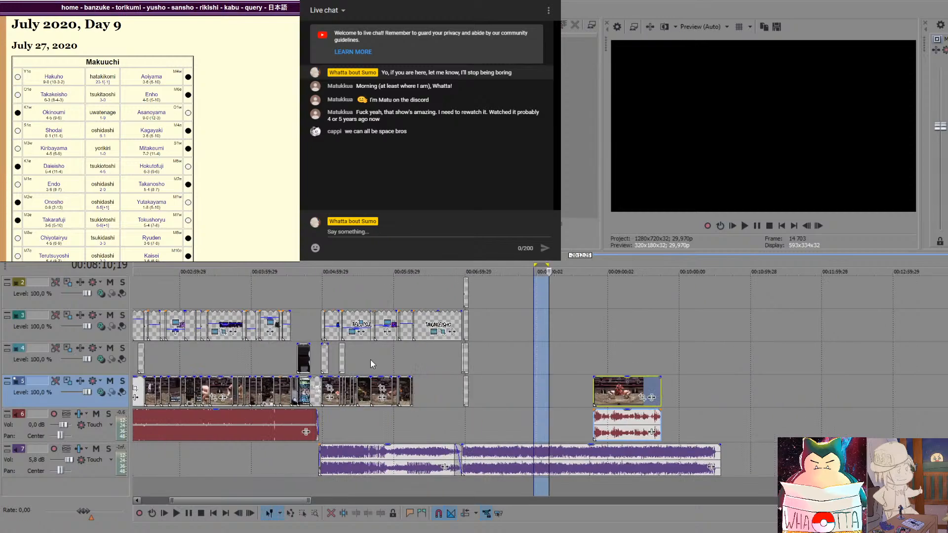
scroll(370, 360, "up", 1)
left_click(604, 366)
left_click_drag(640, 387, 514, 375)
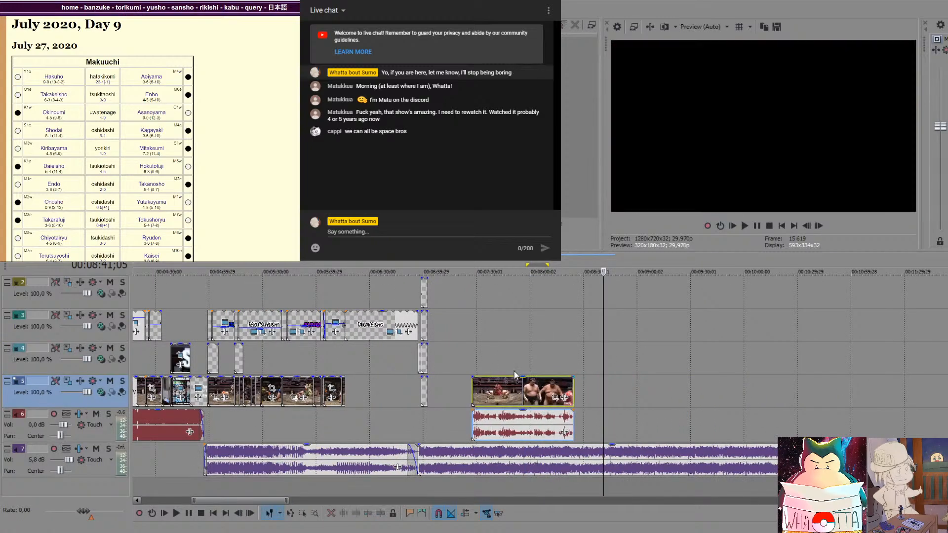
Examine several moments of the trimmed bout clip, from the fight to the replay and the result caption
scroll(524, 359, "up", 3)
scroll(493, 356, "down", 2)
left_click(451, 394)
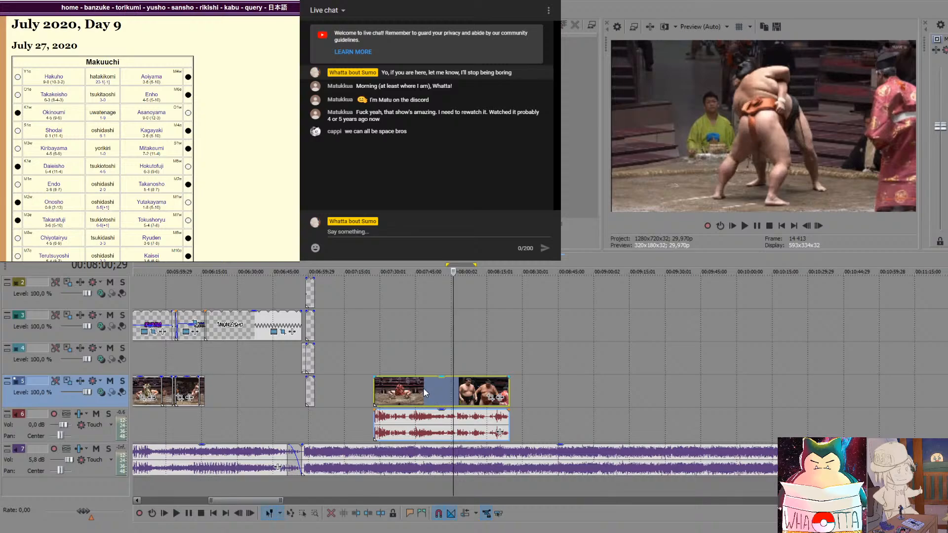
left_click(424, 389)
left_click(465, 390)
left_click(482, 391)
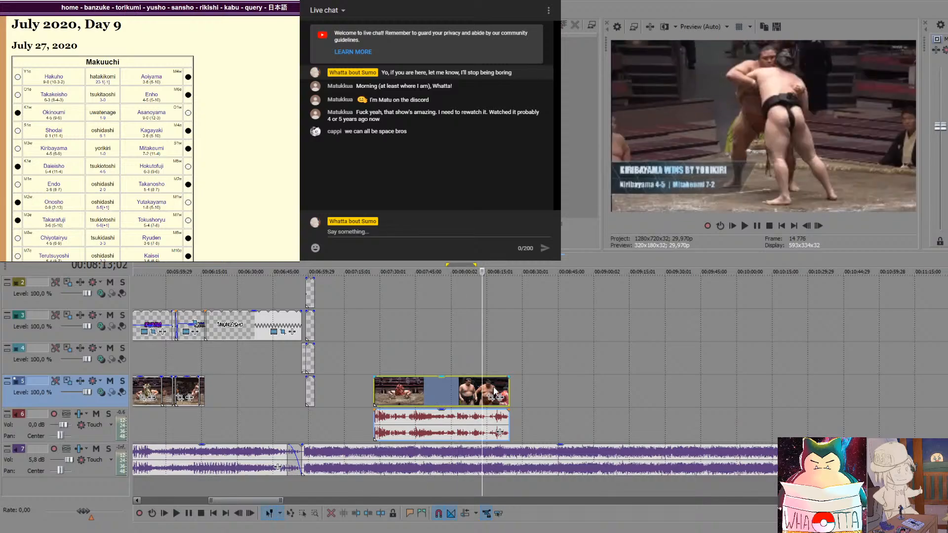
left_click(494, 391)
left_click(434, 393)
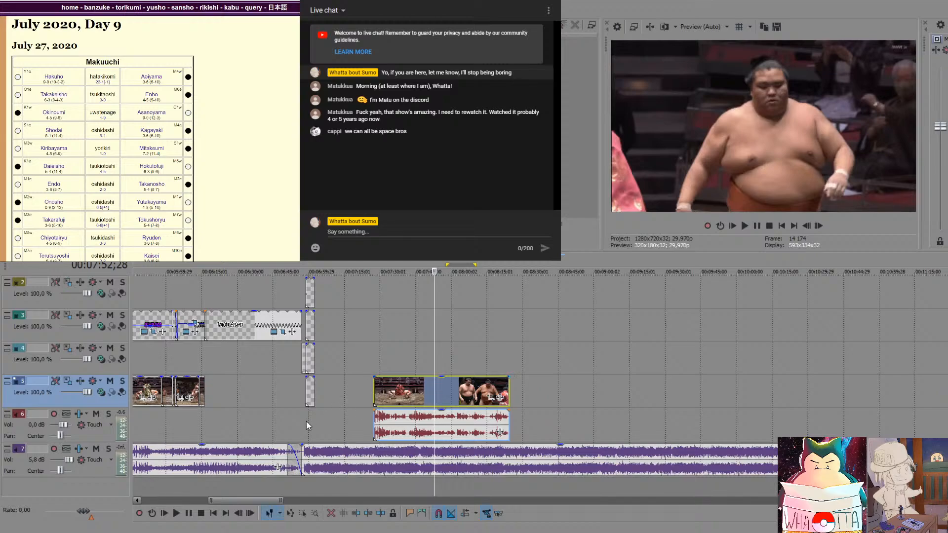
Play the timeline from 00:06:57;01 to review the title section and the start of its music
left_click(305, 425)
key("space")
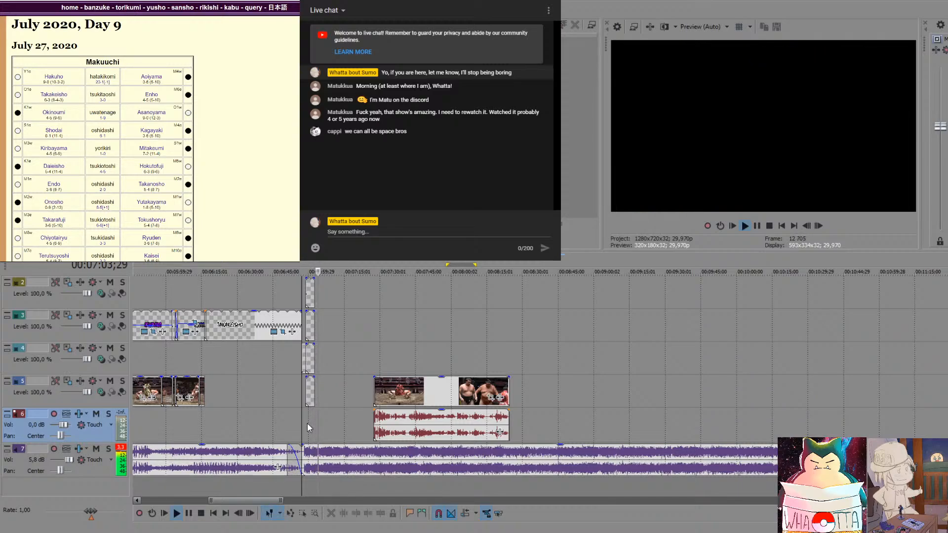
key("space")
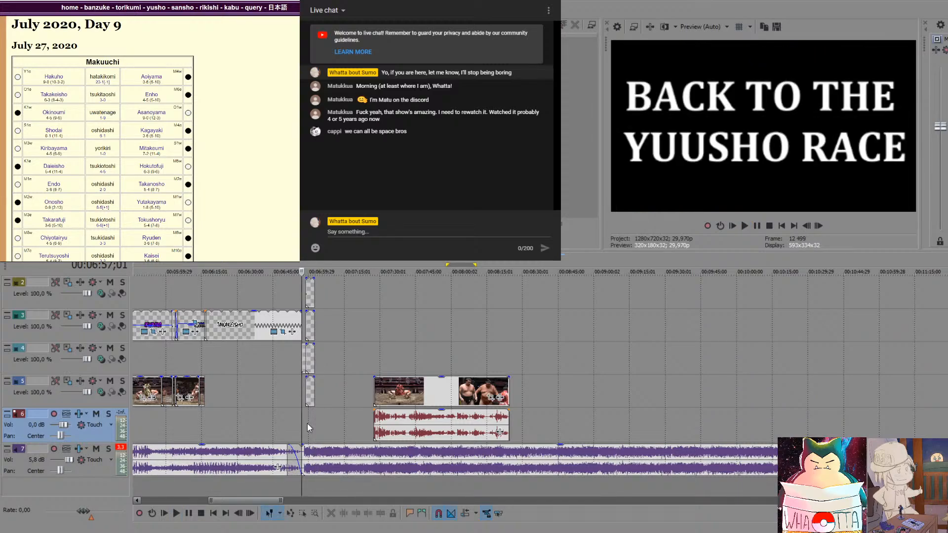
Delete the bout clip's audio from track 6 while keeping its video
left_click(428, 393)
left_click(421, 441)
key("Delete")
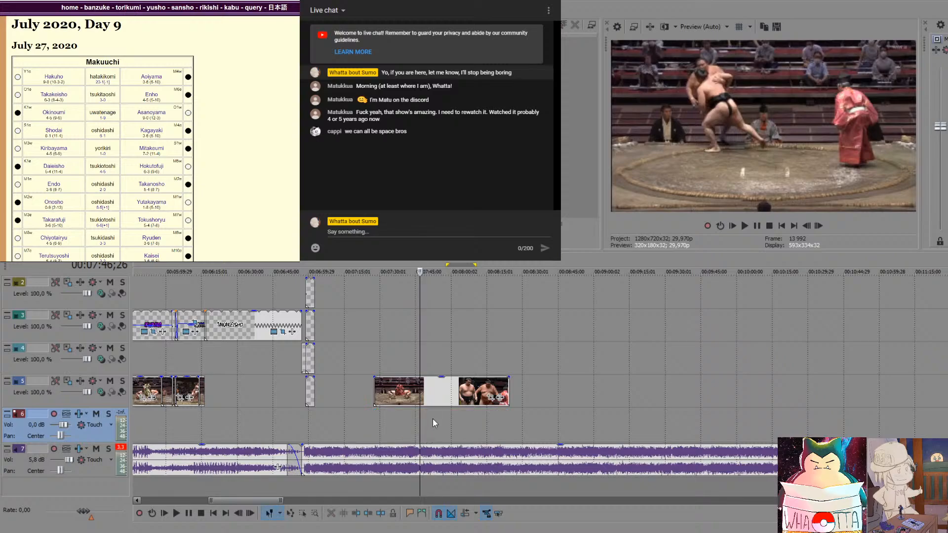
Shift the silent bout clip to start at about 00:07:16 and split it at 00:07:38;02, after the bout ends
left_click_drag(397, 389, 382, 393)
left_click(382, 390)
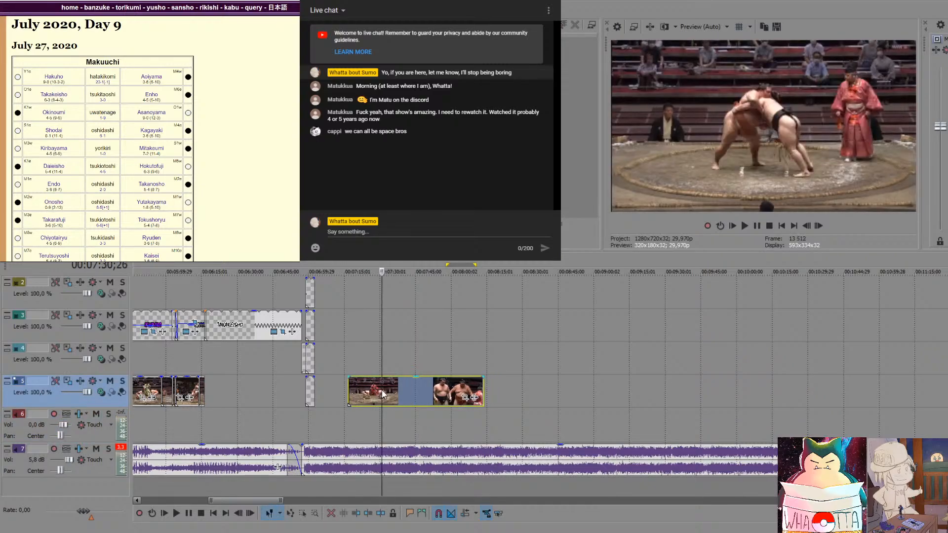
key("space")
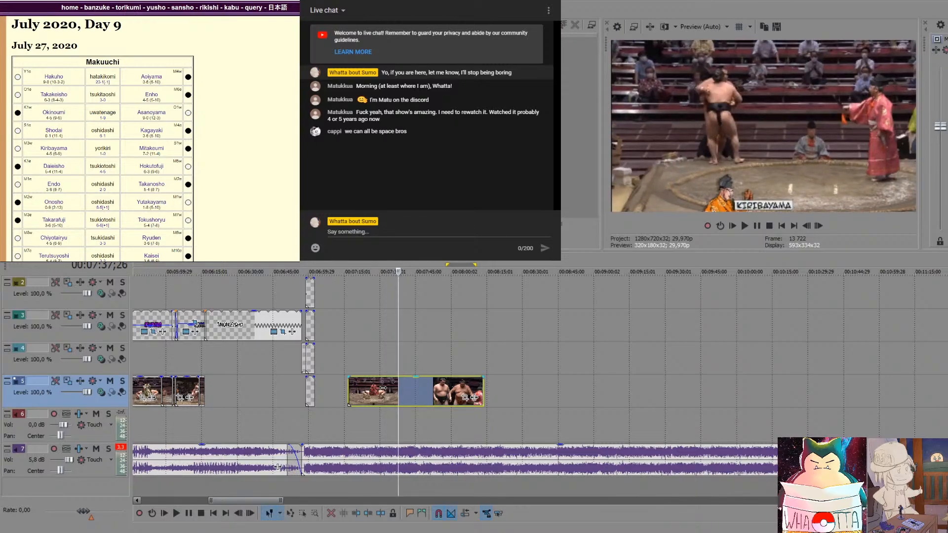
key("space")
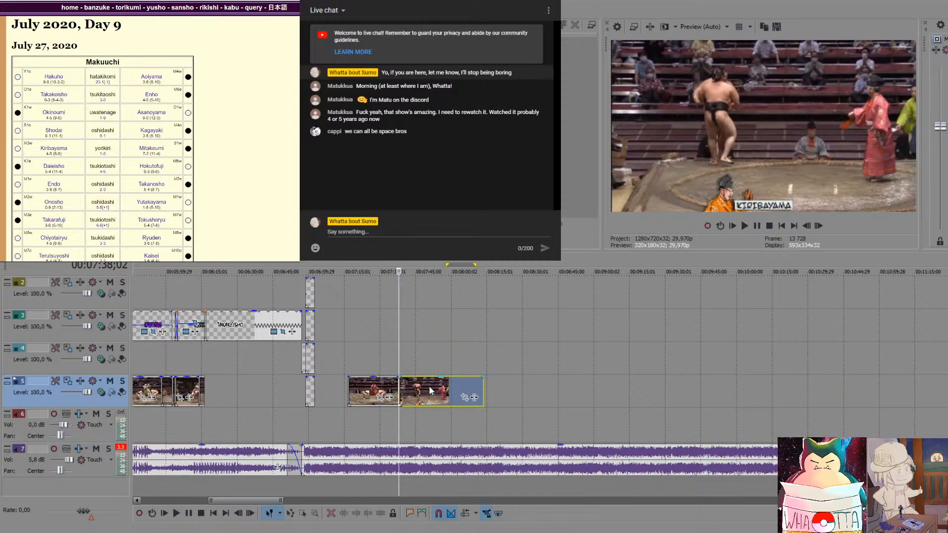
Move the post-bout part away to about 00:08:07 and place the bout part directly after the title event on track 5
left_click_drag(424, 395, 493, 395)
left_click_drag(362, 393, 329, 398)
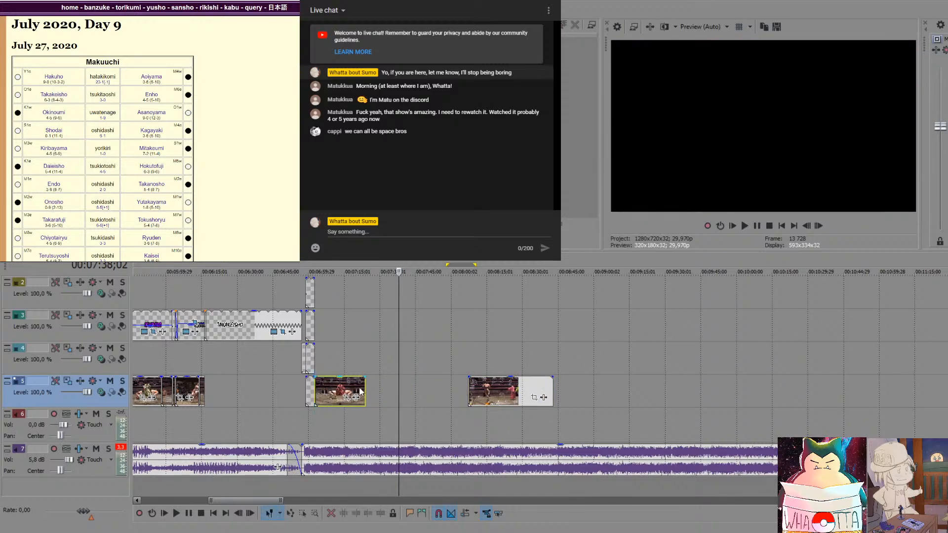
scroll(333, 337, "up", 2)
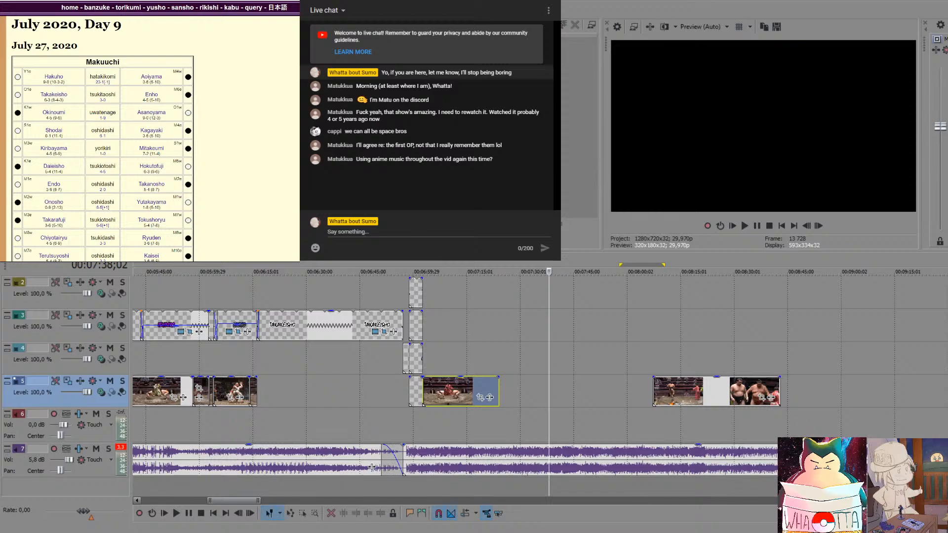
Examine the extent of the second music event on track 7 relative to the video clips above it
scroll(382, 402, "down", 10)
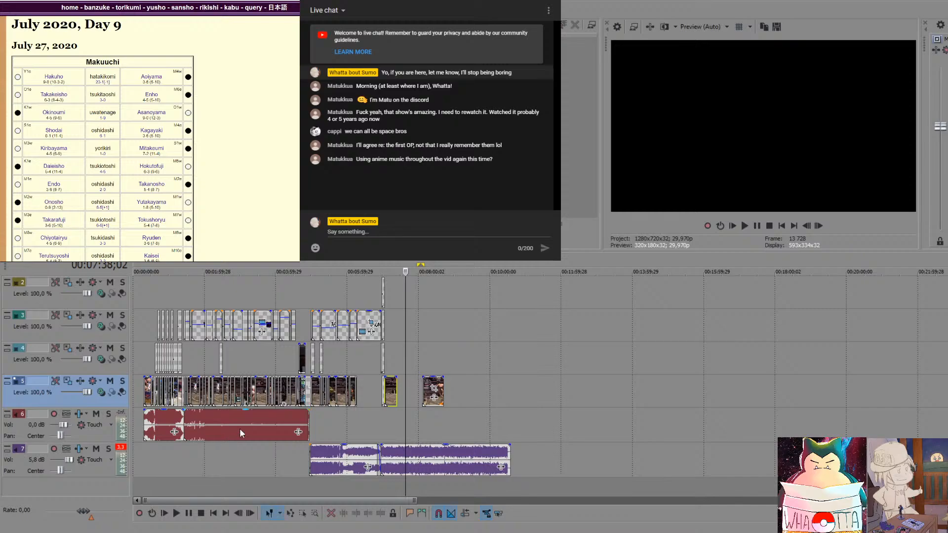
left_click(411, 431)
left_click(461, 457)
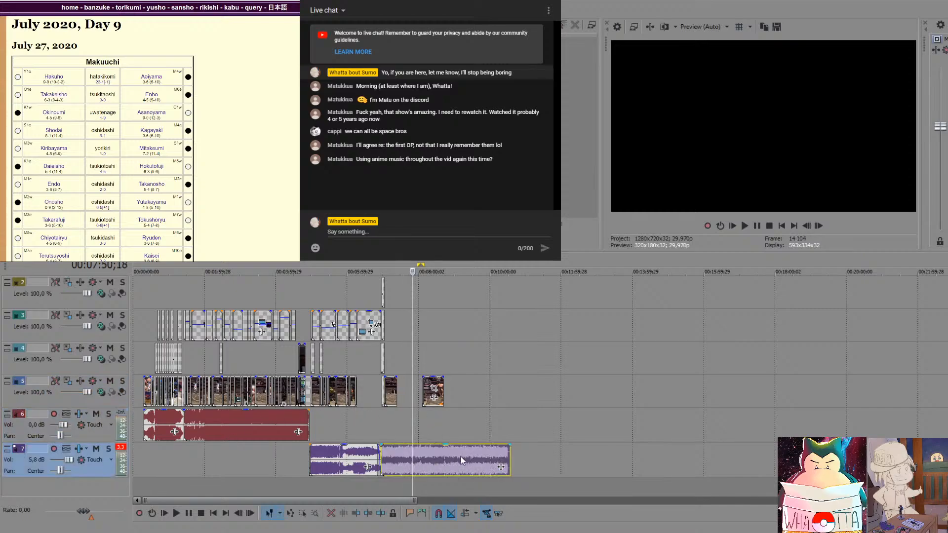
left_click_drag(422, 470, 429, 466)
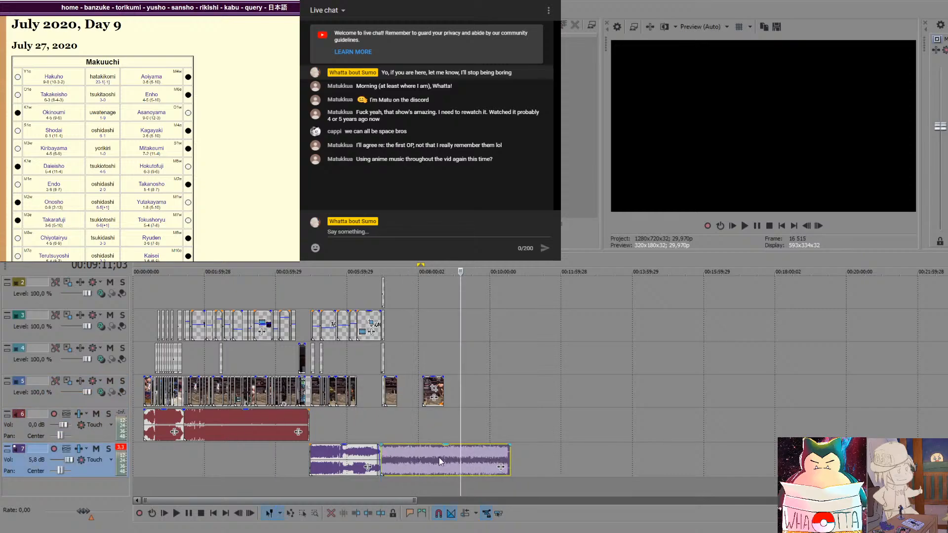
left_click(438, 461)
left_click(459, 461)
left_click(406, 462)
left_click(383, 464)
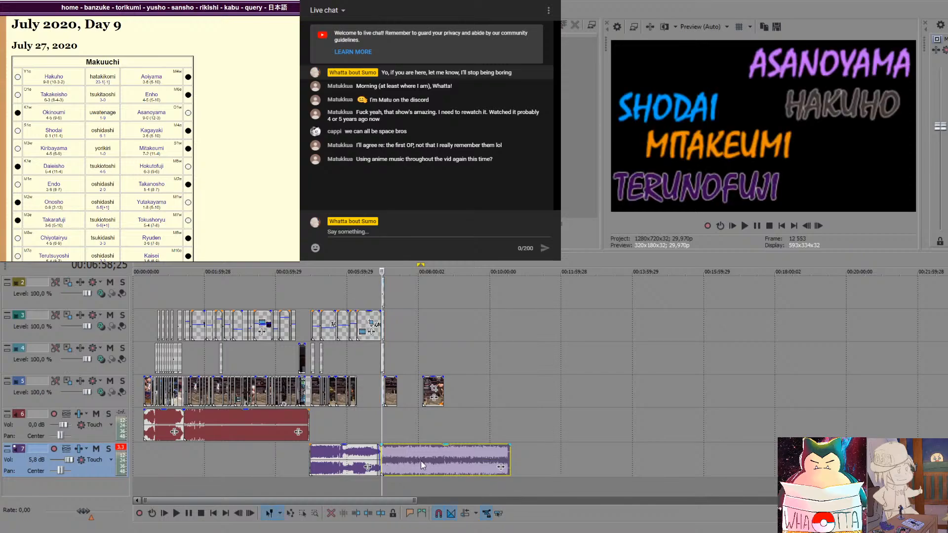
left_click(422, 463)
left_click(466, 461)
left_click(485, 461)
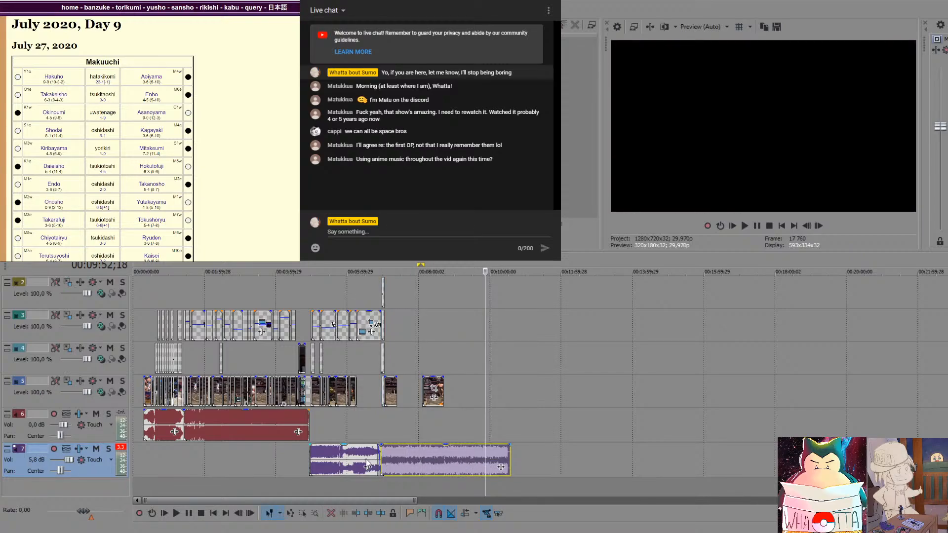
Check the earlier music events on tracks 6 and 7 against the sections of video they cover
left_click(144, 454)
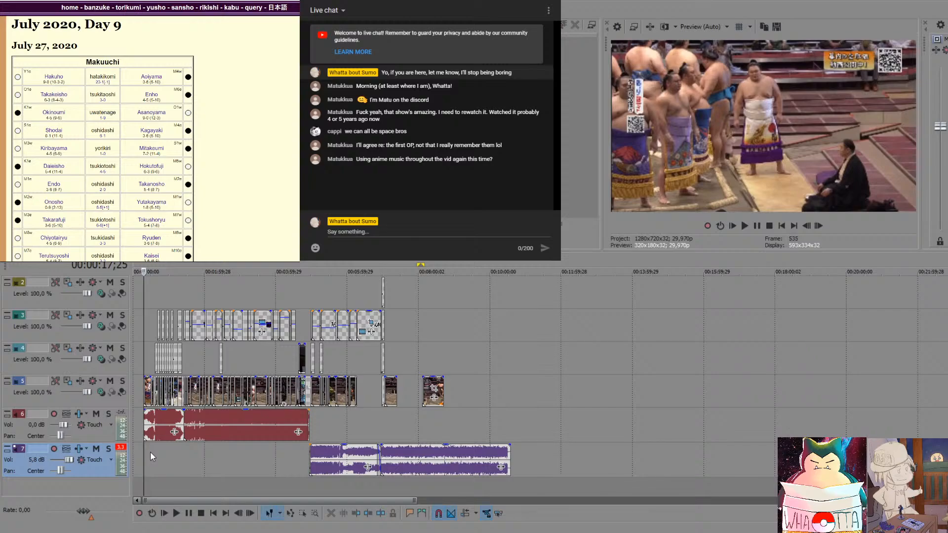
left_click(156, 435)
left_click(219, 426)
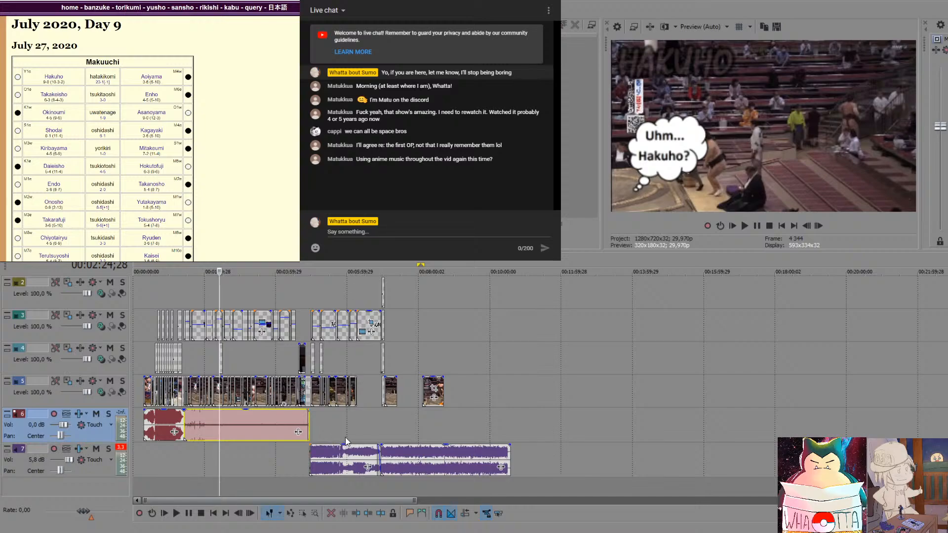
left_click(346, 461)
left_click(338, 462)
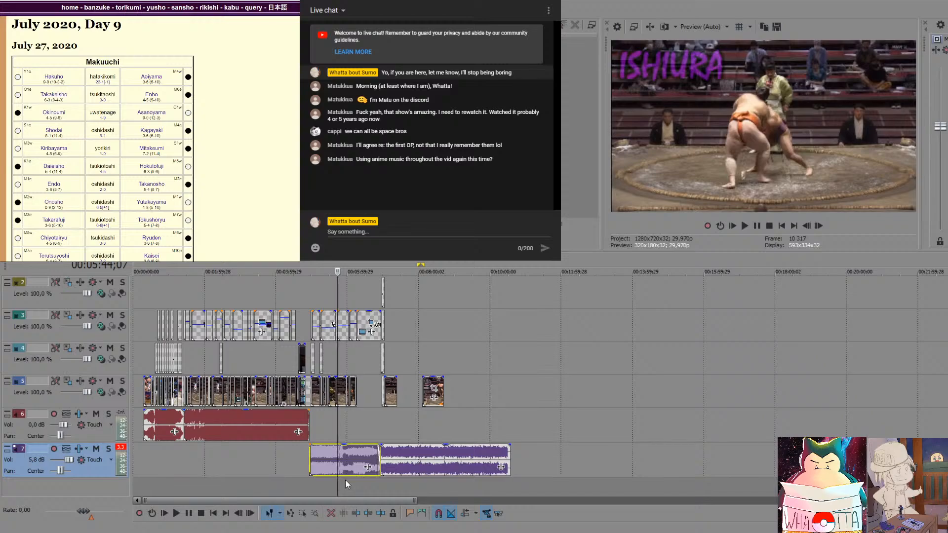
left_click(309, 484)
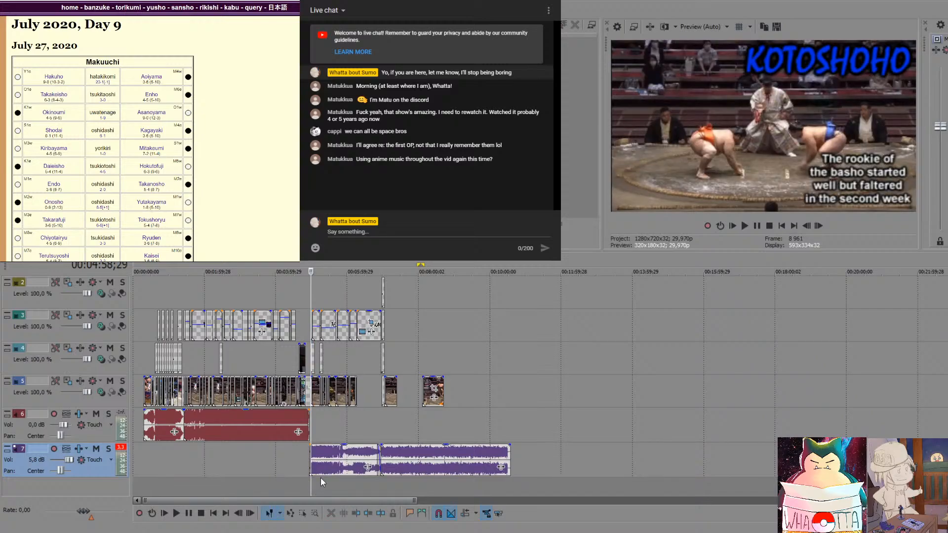
Play the edited video from 00:00:17;25 to review it with its music
left_click(147, 458)
left_click(140, 462)
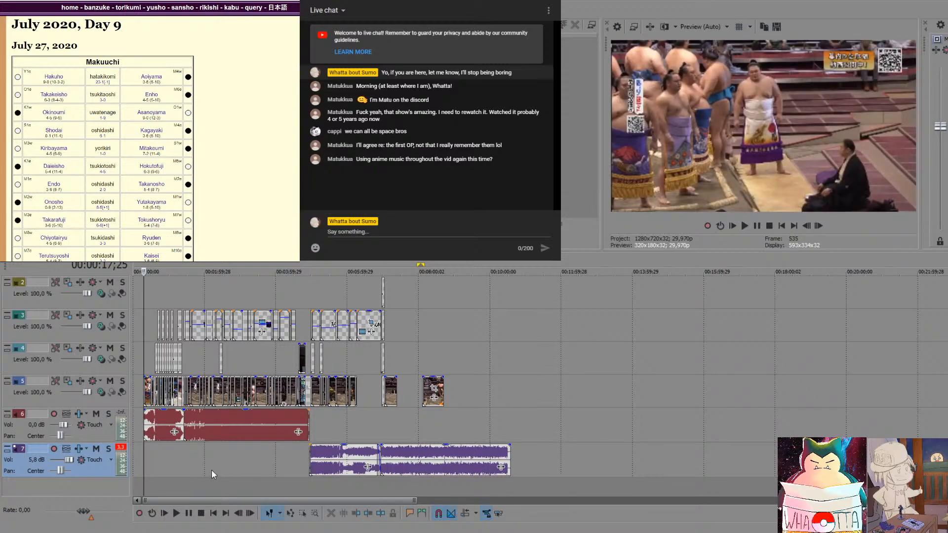
key("space")
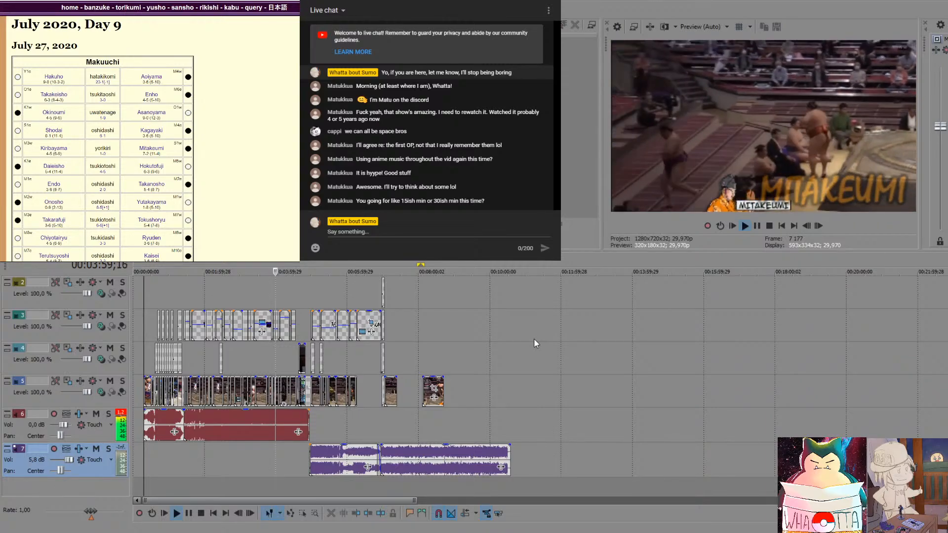
Check the Terutsuyoshi section at 00:05:14;02, and replay the edit from partway through the track 6 music
left_click(319, 421)
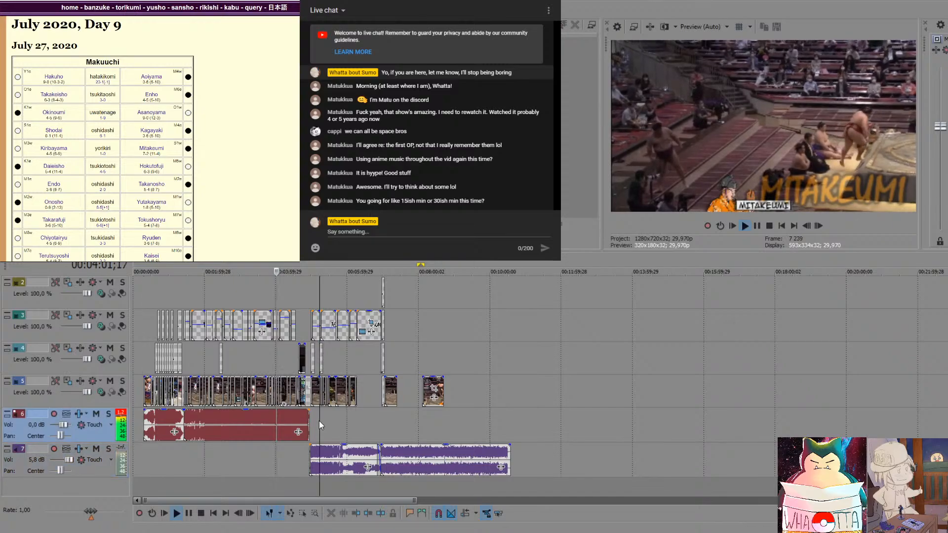
key("space")
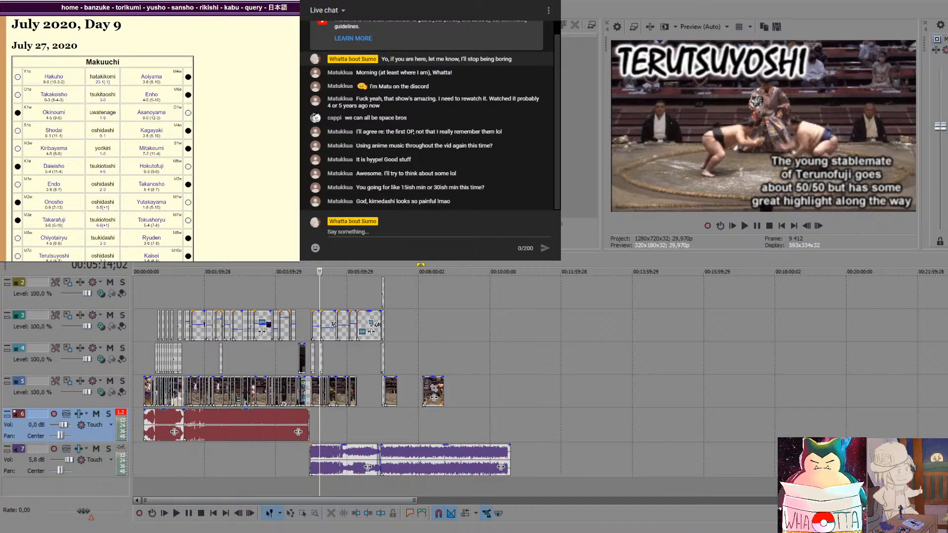
left_click(250, 459)
key("space")
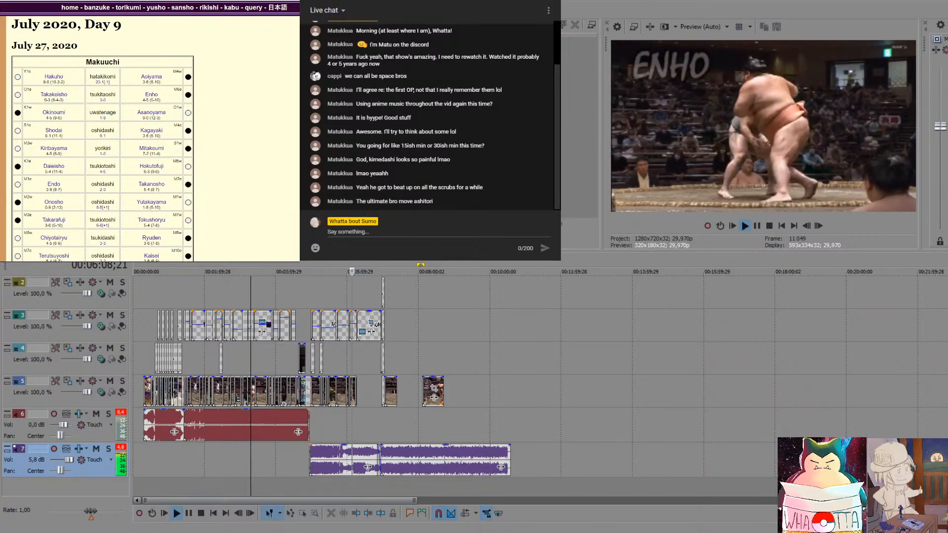
Review the Enho bout from 00:06:02;18 through to the empty video stretch under the Takakeisho title
left_click(346, 421)
scroll(345, 420, "up", 4)
key("space")
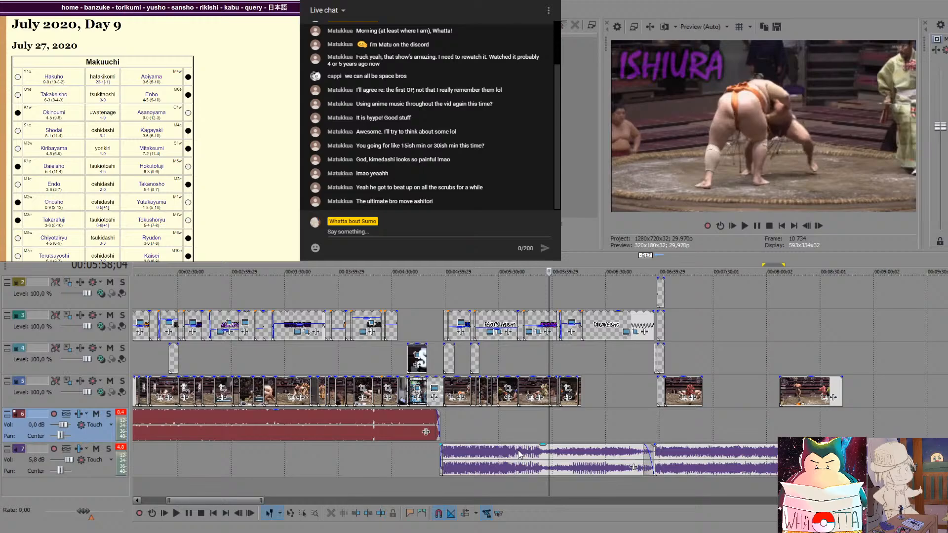
left_click(557, 420)
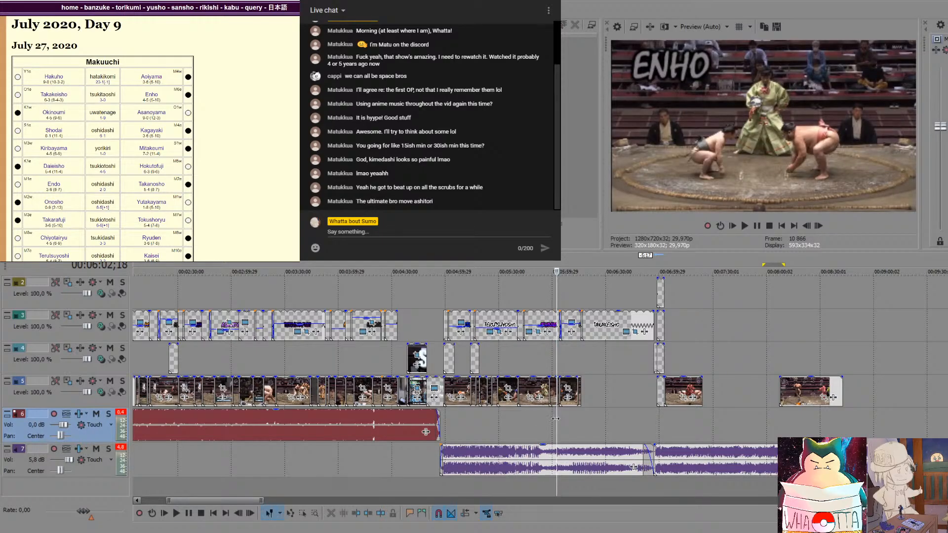
key("space")
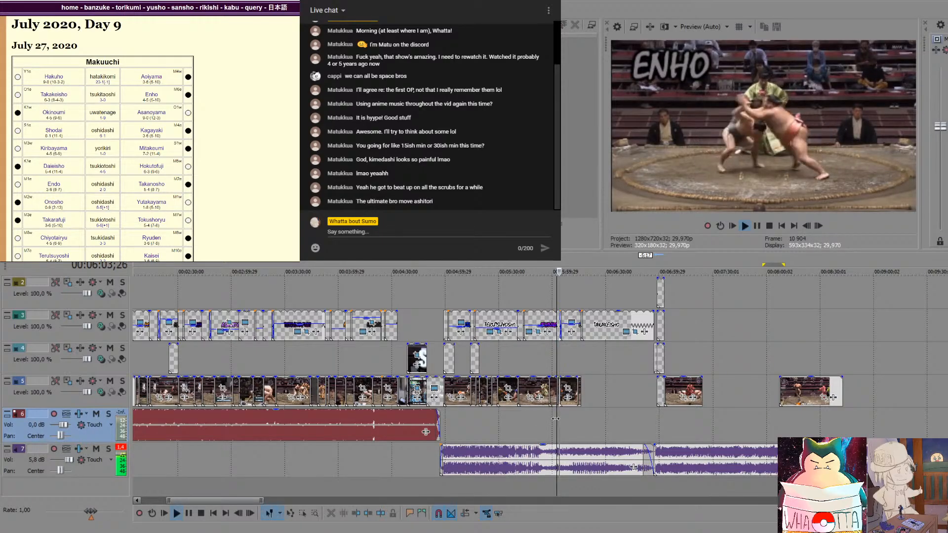
key("space")
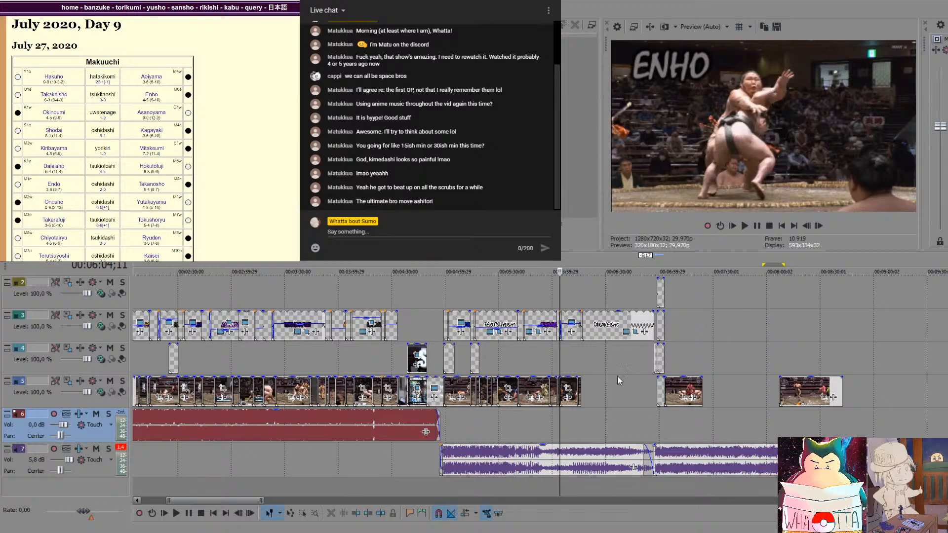
key("space")
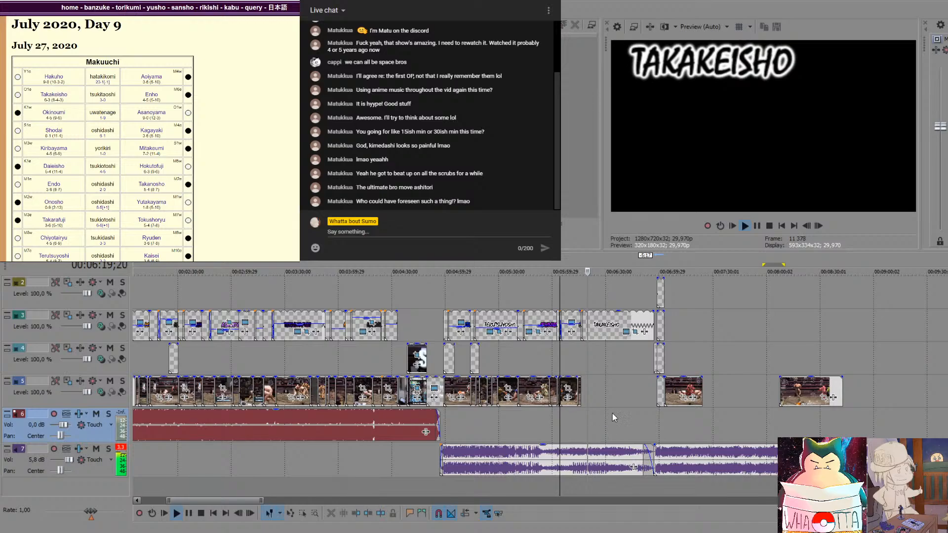
key("space")
Check the length of the empty stretch under the Takakeisho title and play the yuusho race titles from 00:06:57;01
left_click_drag(589, 364, 651, 364)
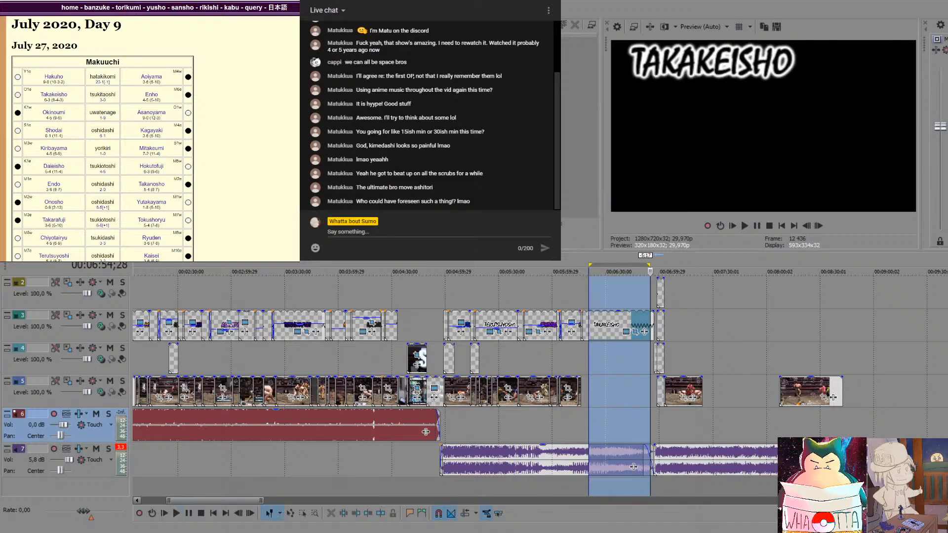
left_click(656, 429)
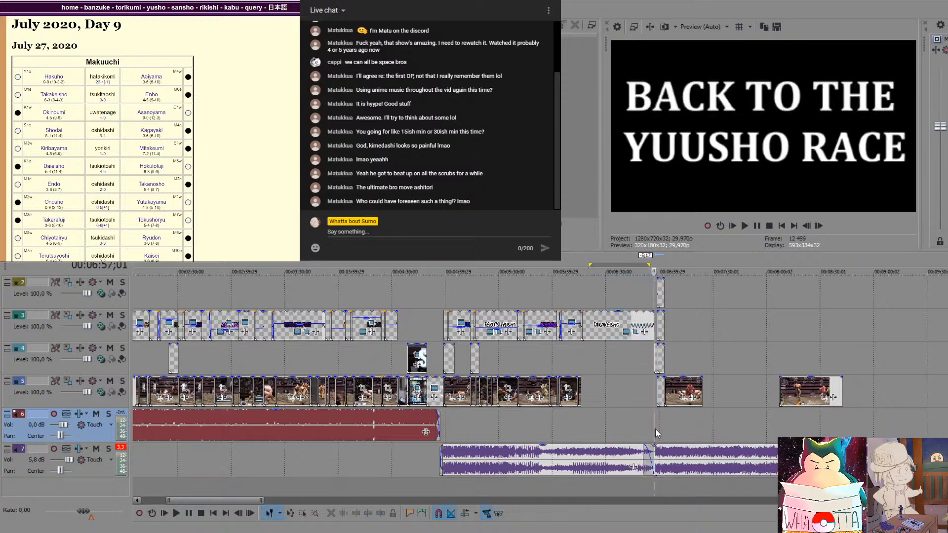
key("space")
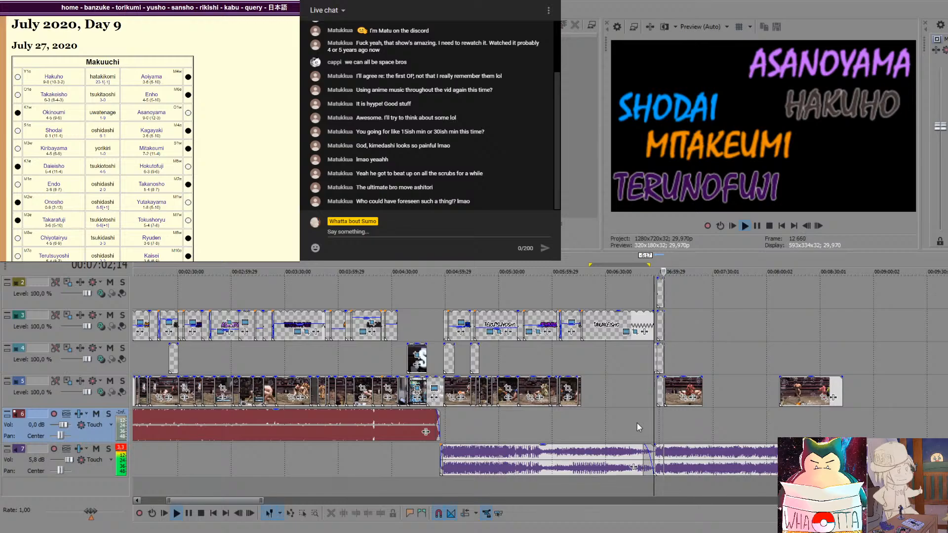
key("space")
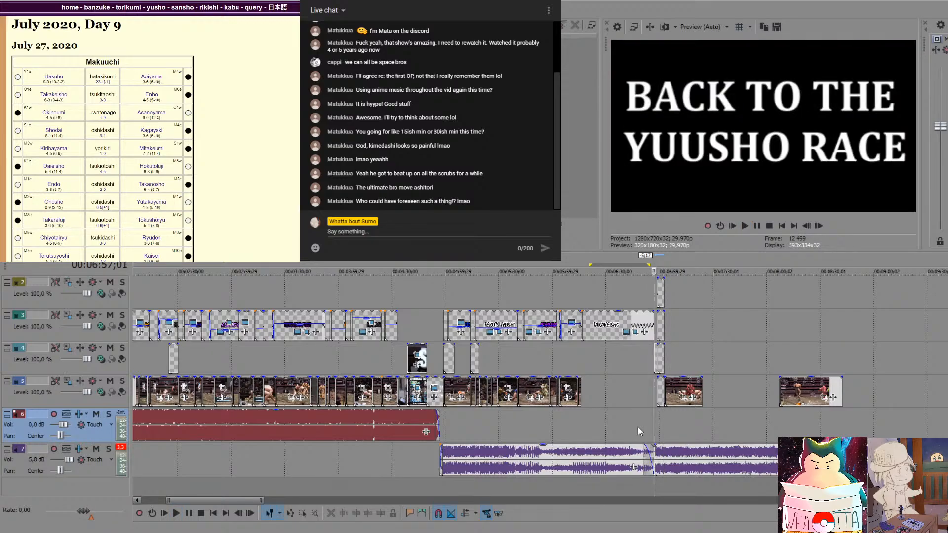
Play the bout footage that follows the yuusho race names from 00:07:02;20 to its end
left_click(670, 343)
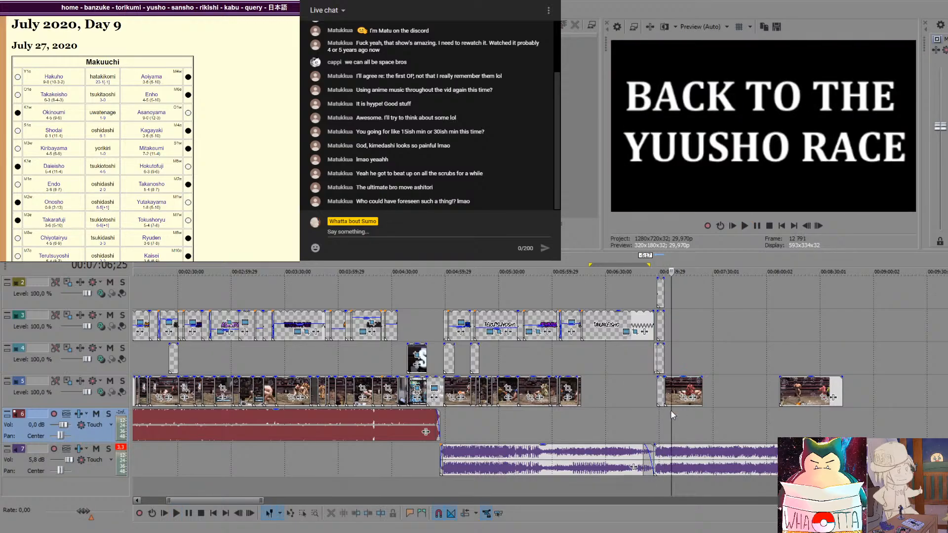
scroll(718, 350, "down", 2)
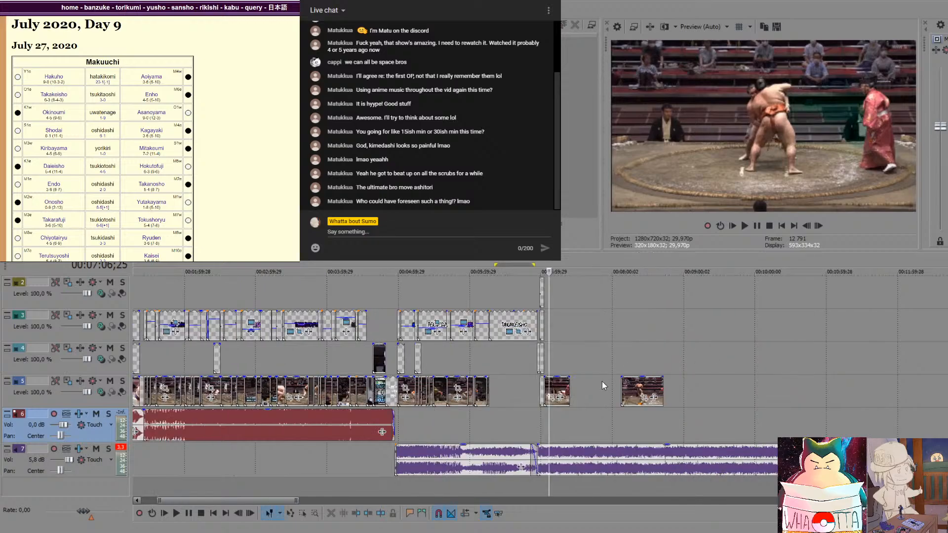
left_click(544, 420)
key("space")
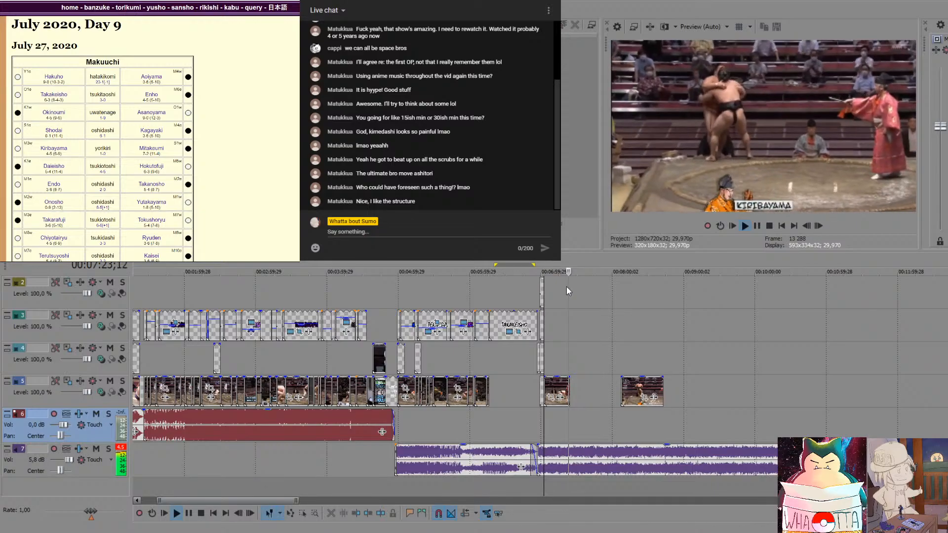
key("space")
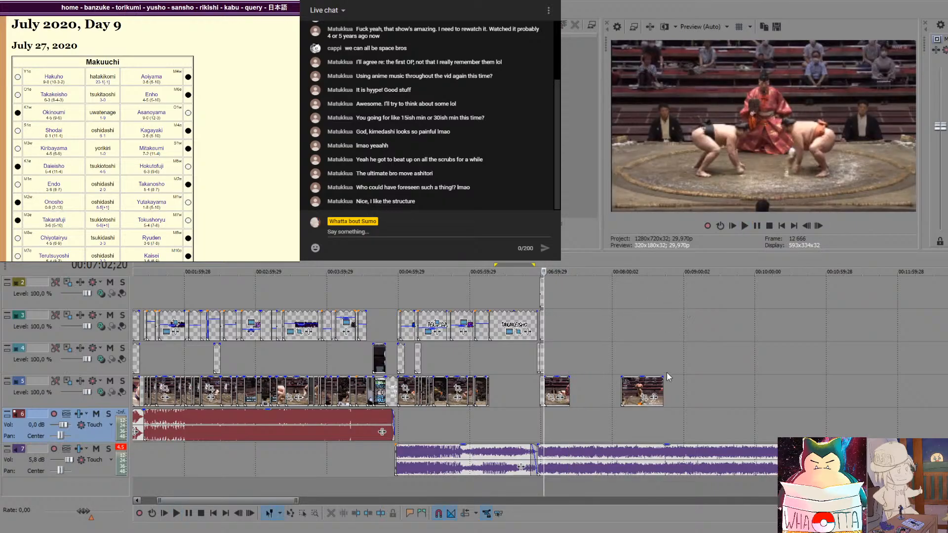
Step through the bout footage on track 5 to examine its frames from about 00:07:05 onward
left_click(547, 424)
scroll(558, 420, "up", 8)
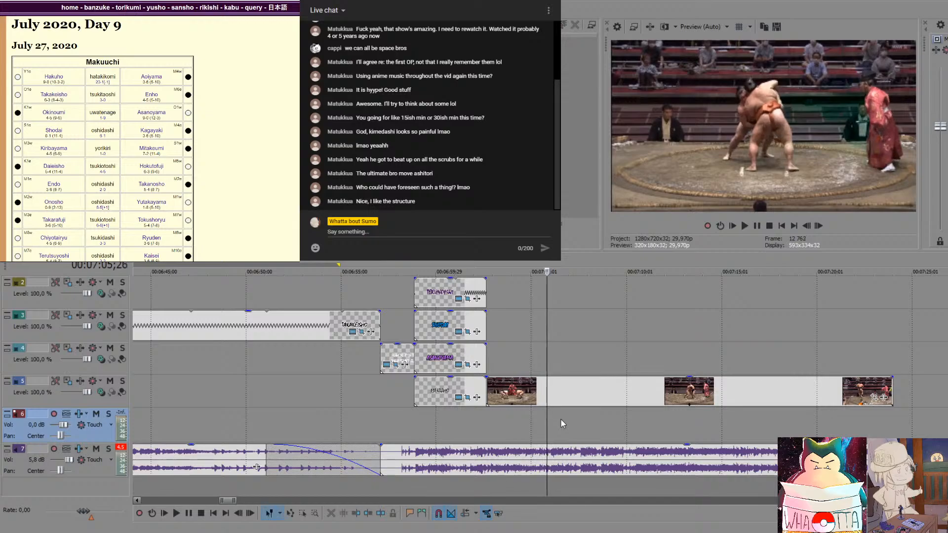
key("Left")
key("Left")
key("Left")
key("Left")
key("Left")
key("Left")
key("Left")
key("Left")
key("Left")
key("Left")
key("Left")
key("Left")
key("Left")
key("Left")
key("Left")
key("Left")
key("Left")
key("Left")
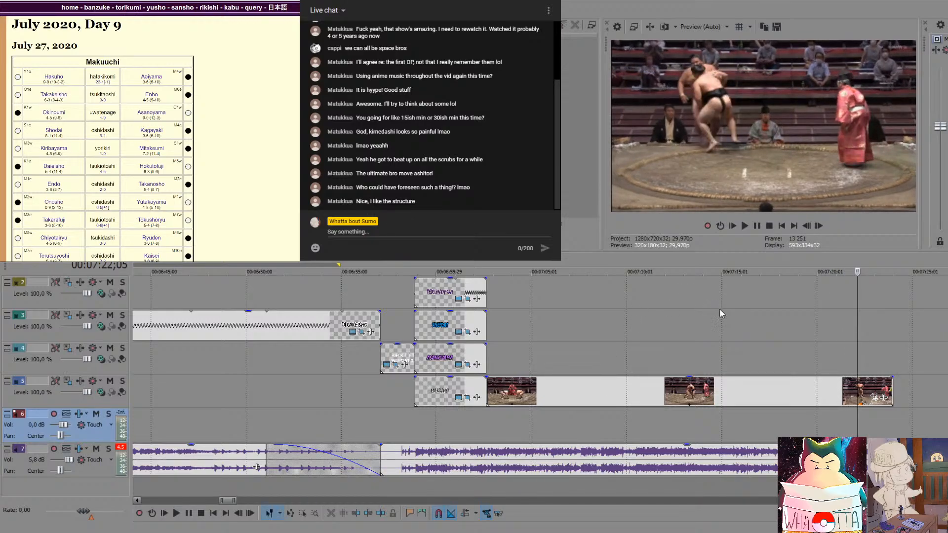
Move the post-bout part on track 5 back to about 00:07:25, shortly after the bout part
scroll(719, 309, "down", 2)
left_click_drag(800, 381, 610, 390)
left_click(615, 418)
Play the post-bout part from 00:07:42;08 to find where the "Kiribayama wins by yorikiri" replay should start
left_click(644, 416)
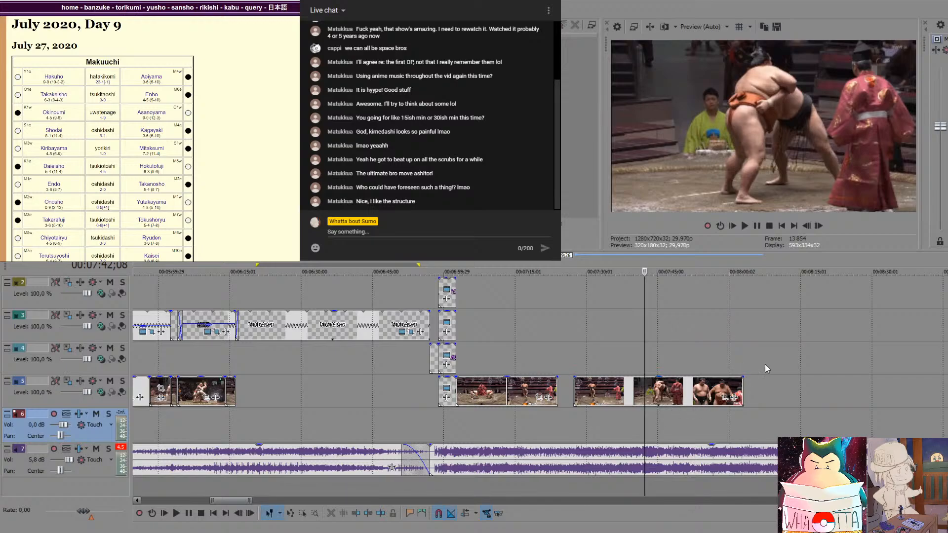
key("space")
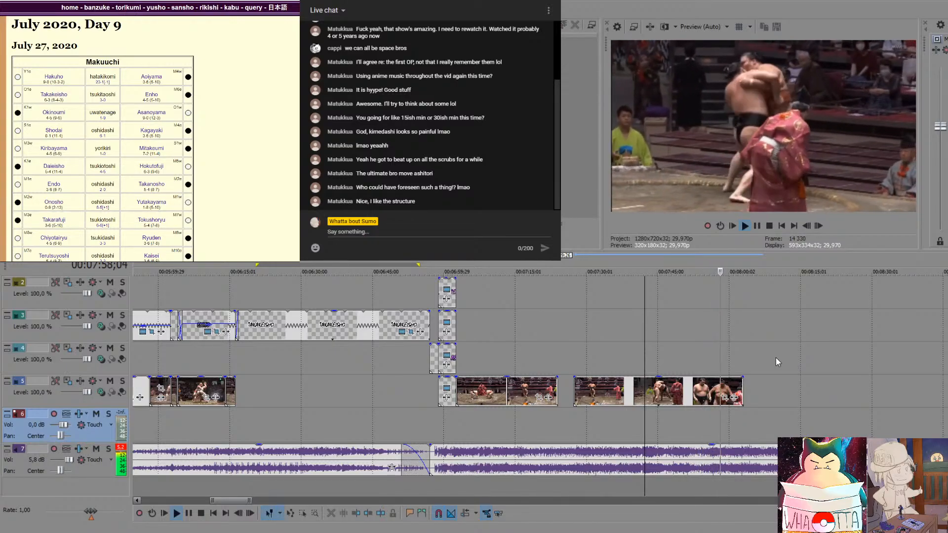
key("Return")
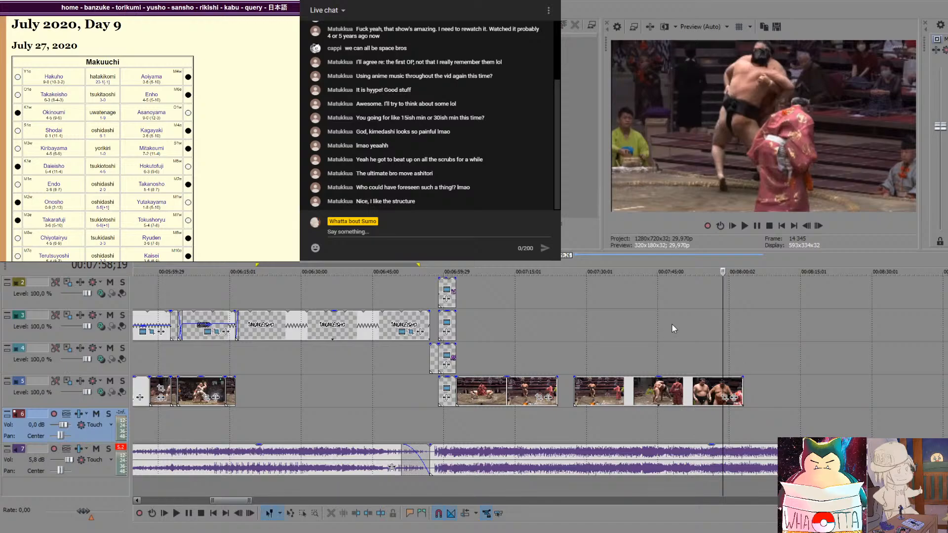
left_click(667, 359)
key("space")
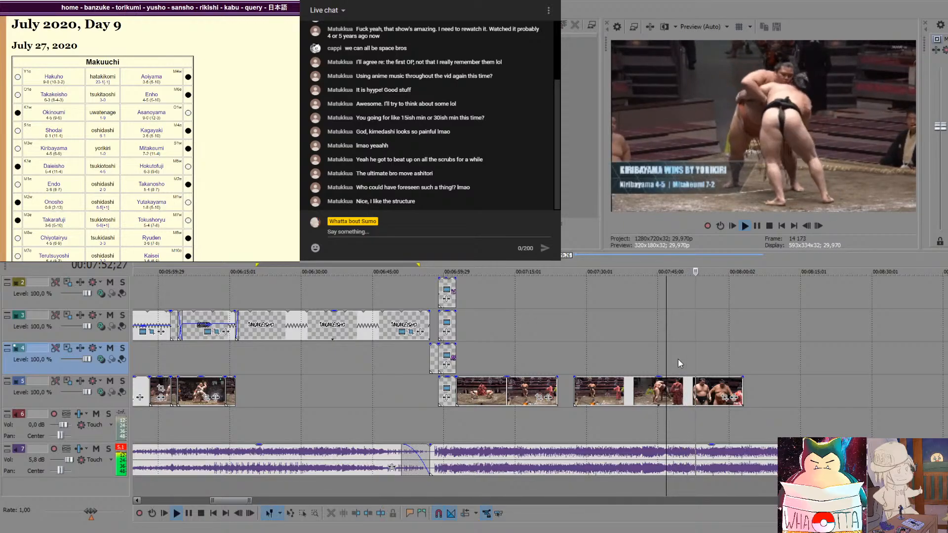
key("space")
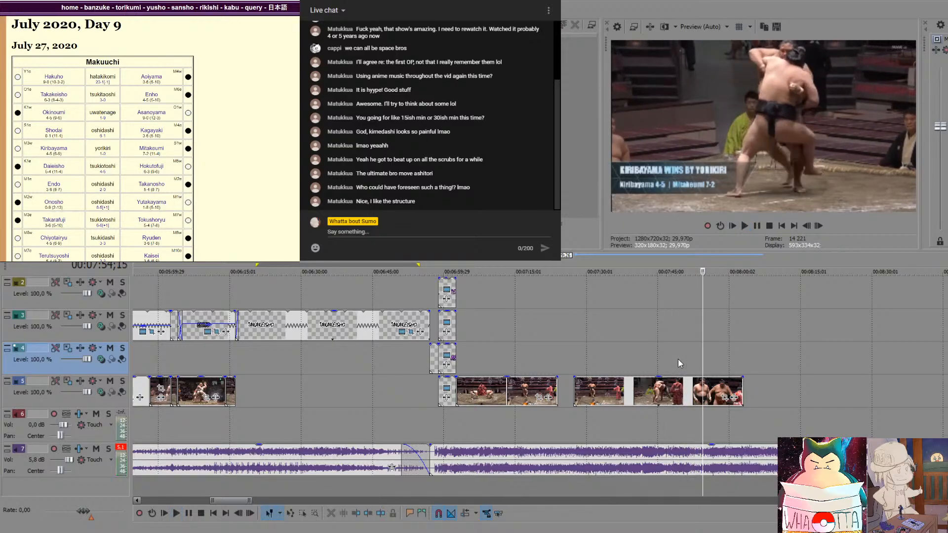
Split only the post-bout event on track 5 at 00:07:53;24, at the "Kiribayama wins by yorikiri" replay
key("Left")
key("Left")
key("Left")
key("Left")
key("Left")
key("Left")
key("Left")
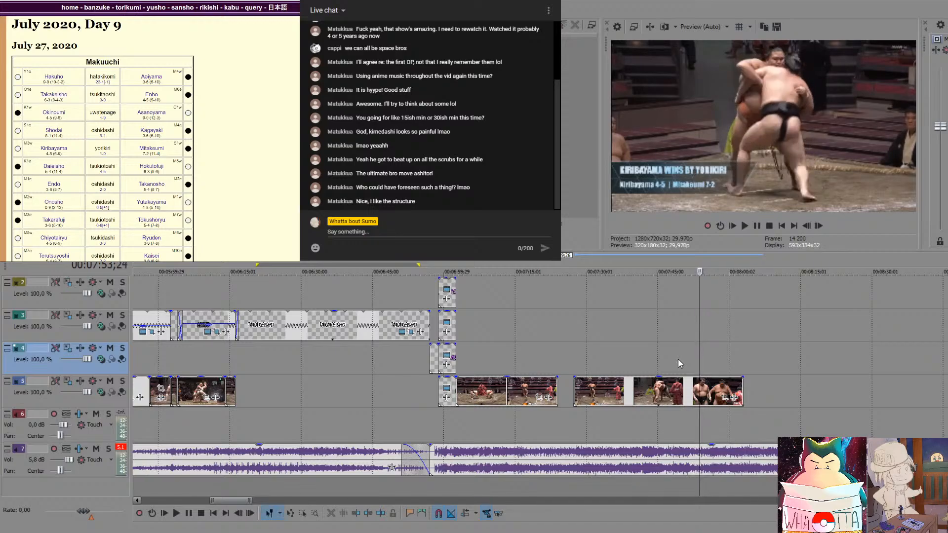
key("s")
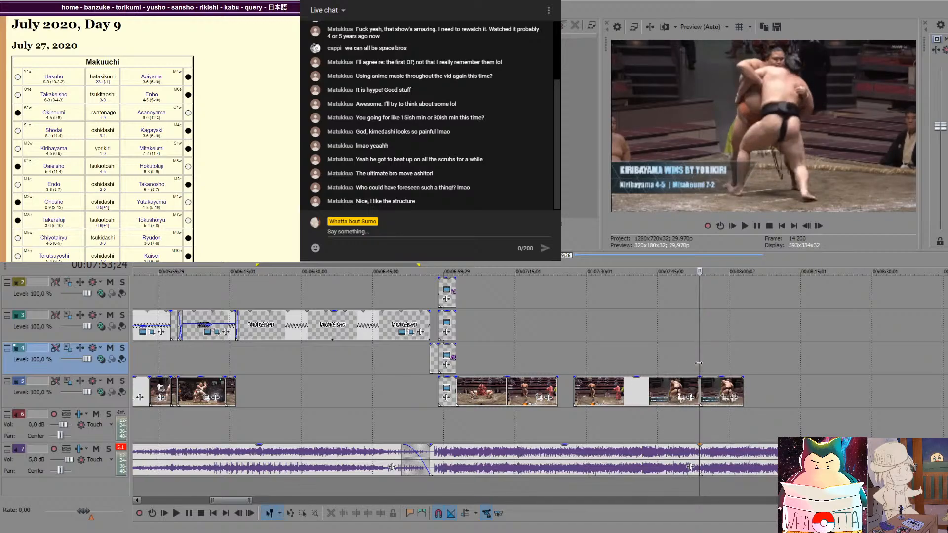
left_click(701, 392)
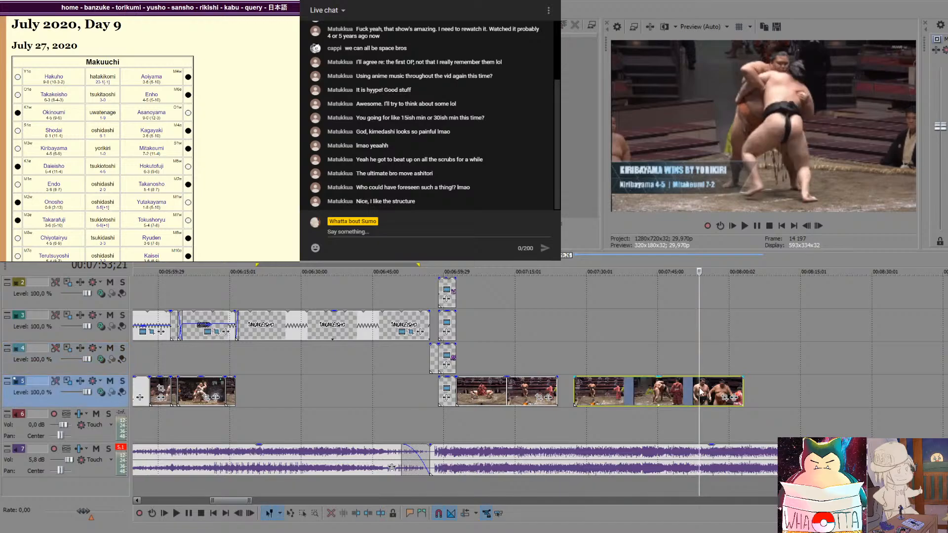
key("Right")
key("Right")
key("Left")
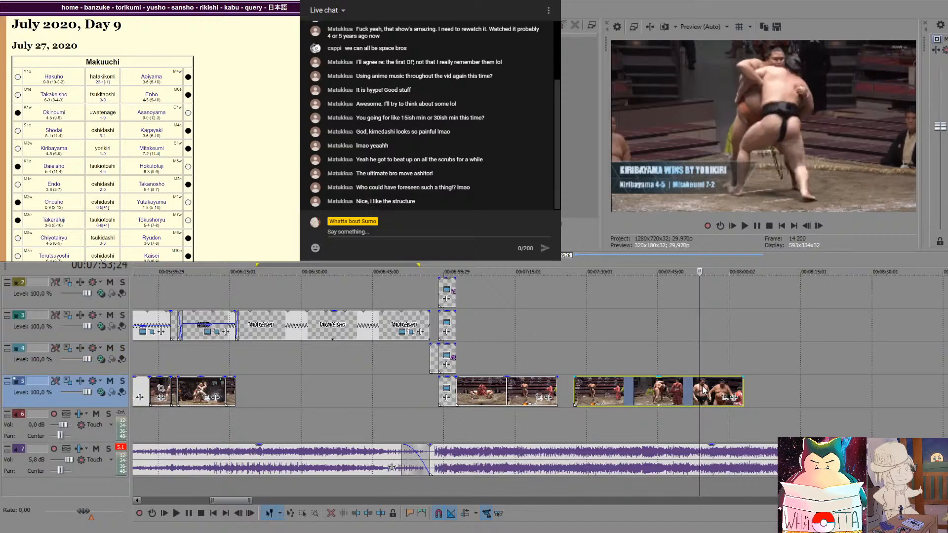
key("s")
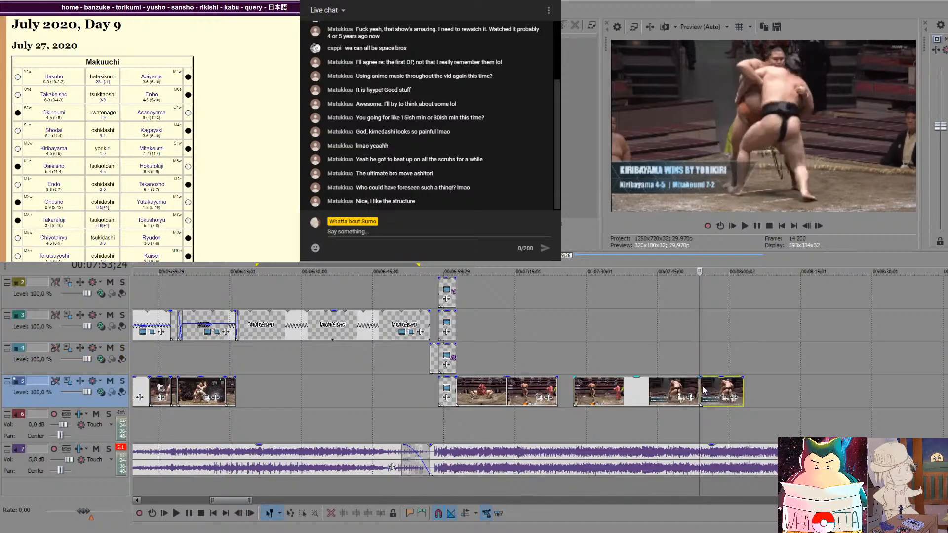
Delete the footage before the replay split and move the remaining replay part to about 00:07:25 on track 5
left_click(628, 388)
key("Delete")
left_click_drag(722, 390, 599, 390)
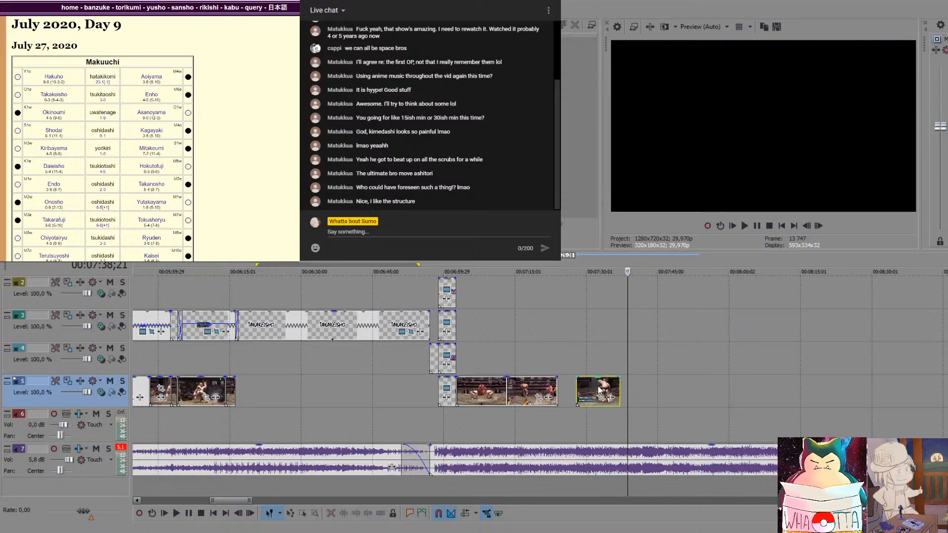
Split the bout event on track 5 at 00:07:17;07, while the wrestlers are locked together
left_click(526, 389)
scroll(527, 389, "up", 2)
left_click(388, 383)
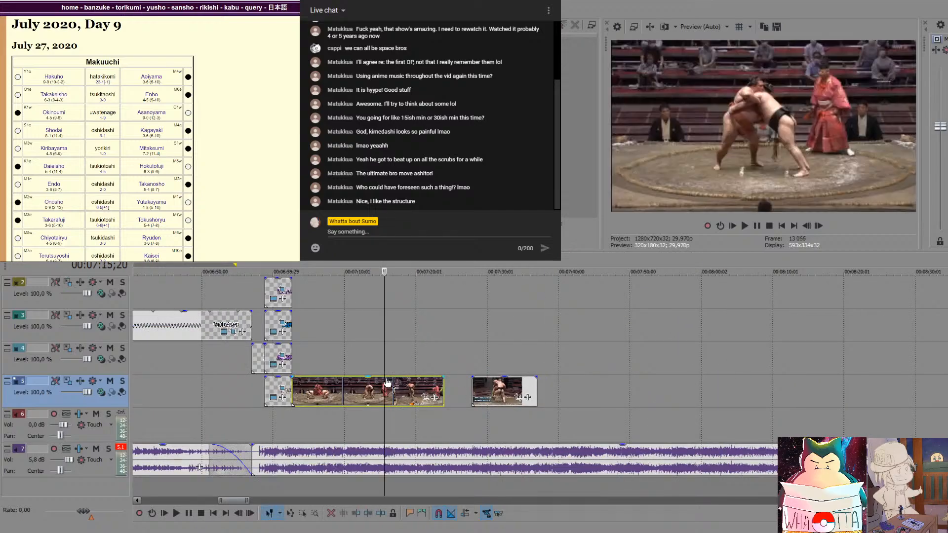
scroll(503, 340, "up", 3)
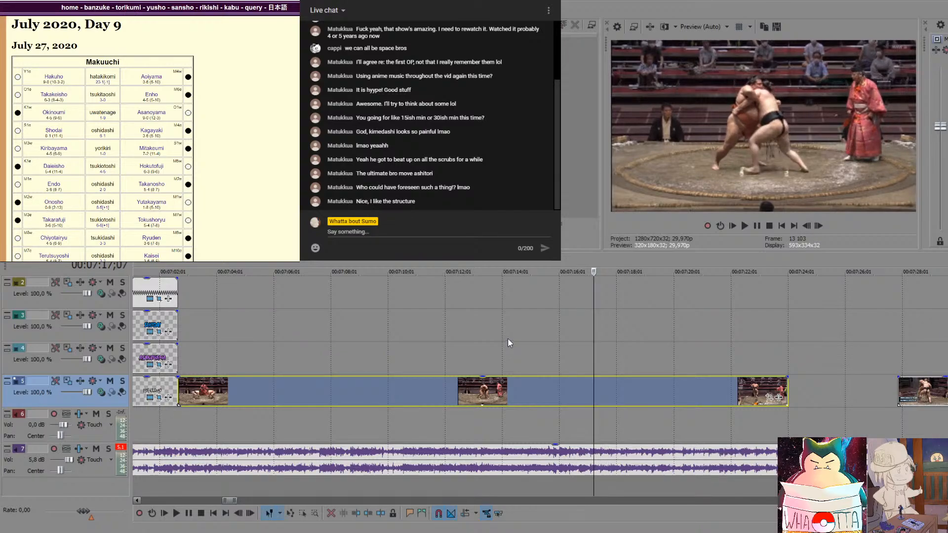
key("s")
Move the bout's cut-off ending behind the replay part and place the replay directly after the cut at 00:07:17;07
left_click_drag(662, 388, 829, 391)
scroll(834, 391, "down", 1)
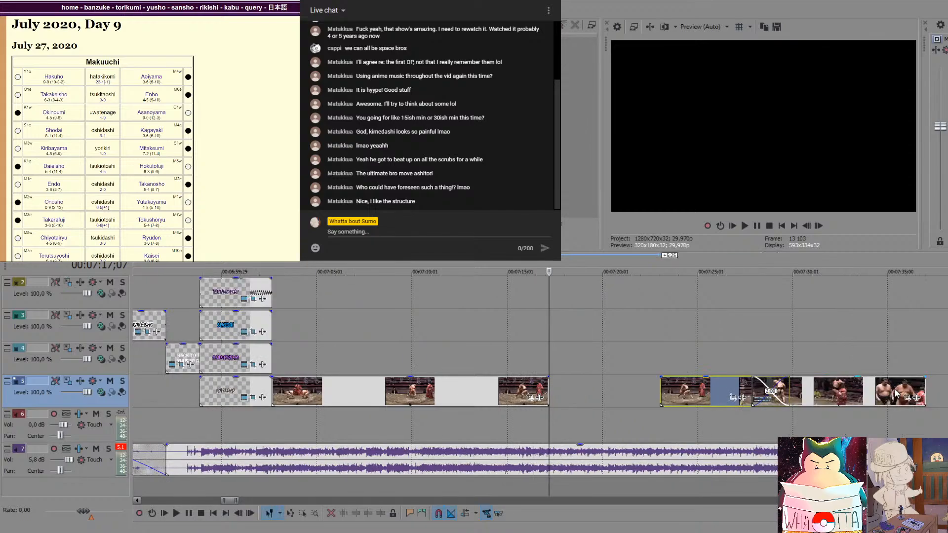
left_click_drag(889, 390, 686, 403)
key("ctrl+z")
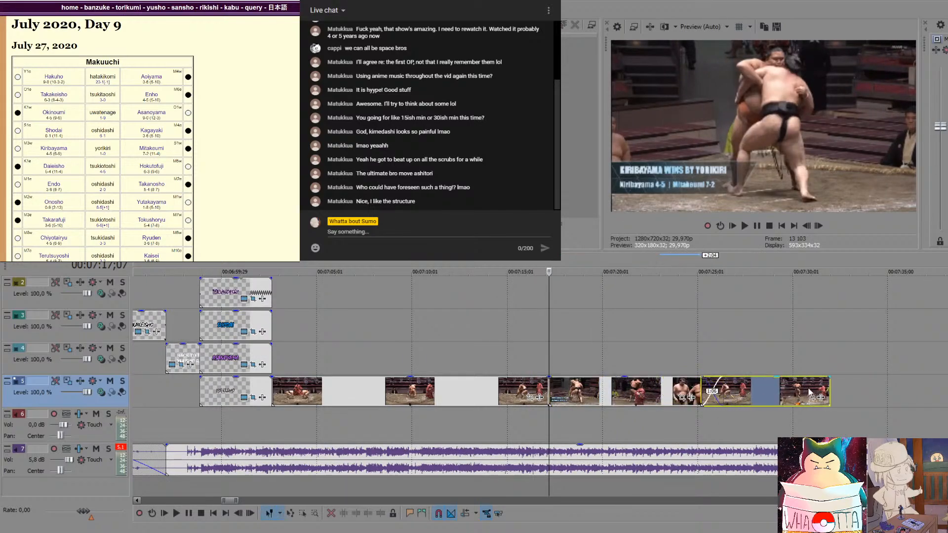
Play the cut from the bout into the replay, starting just before 00:07:17;07, and select the replay event
left_click(521, 419)
key("space")
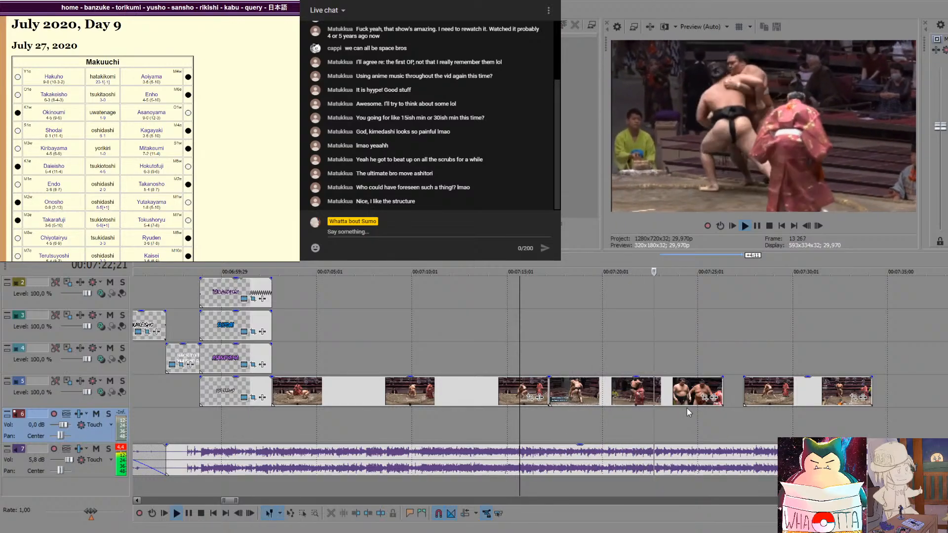
key("space")
left_click(670, 386)
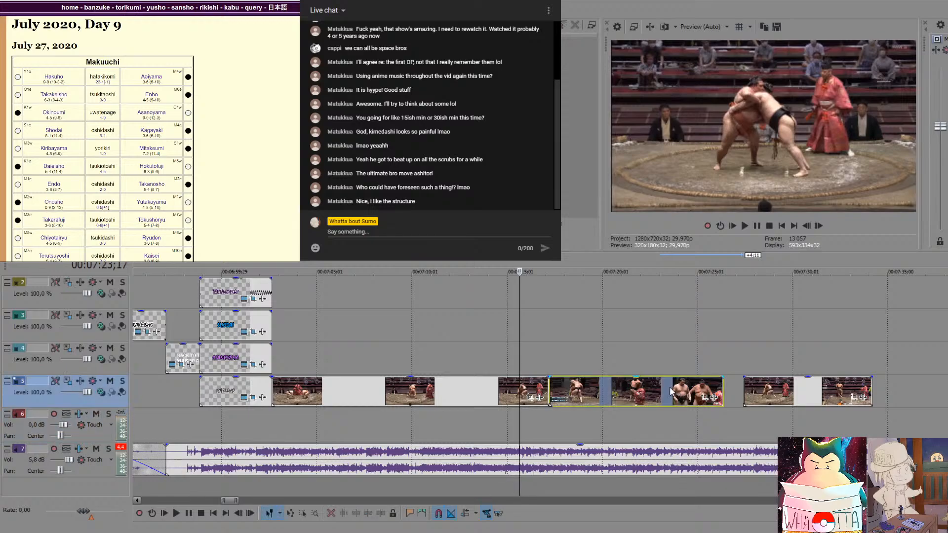
Split the replay event on track 5 at 00:07:22;26, stepping back frame by frame to find the cut, and delete the remainder
key("Left")
key("Left")
key("Left")
key("Left")
key("Left")
key("Left")
key("Left")
key("Left")
key("Left")
key("Left")
key("Left")
key("Left")
key("Left")
key("Left")
key("Left")
key("Left")
key("Left")
key("Left")
key("Left")
key("Left")
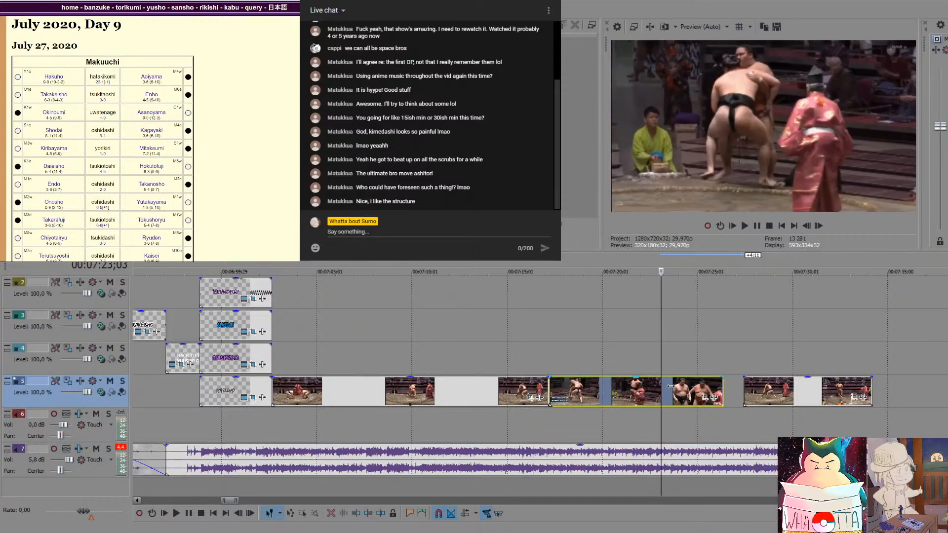
key("s")
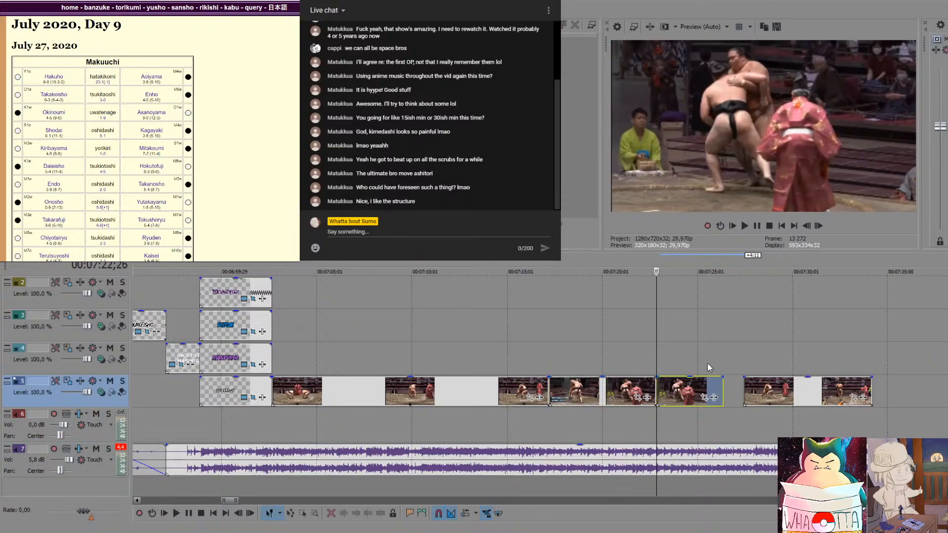
key("Delete")
Cut the bout ending at about 00:07:28;13, delete its earlier part and place the rest directly after the shortened replay on track 5
left_click_drag(803, 390, 733, 387)
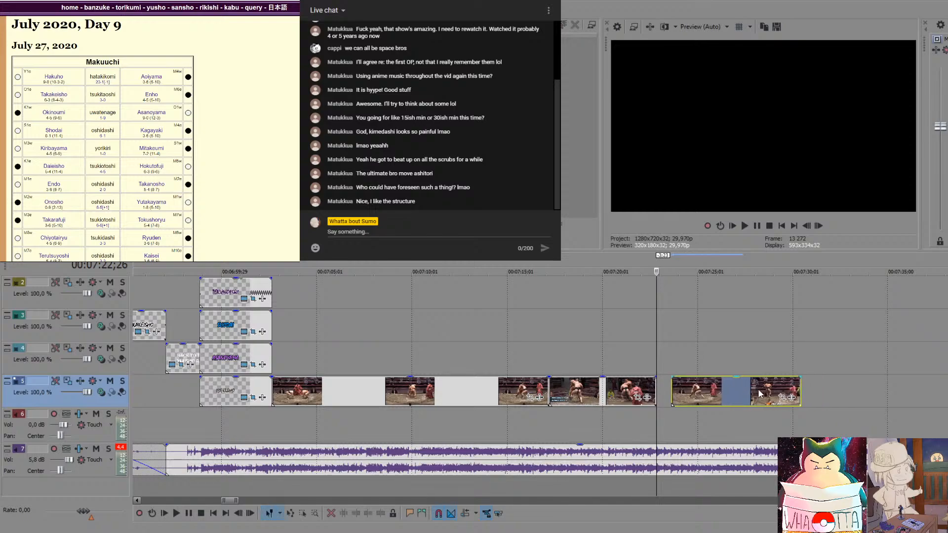
key("space")
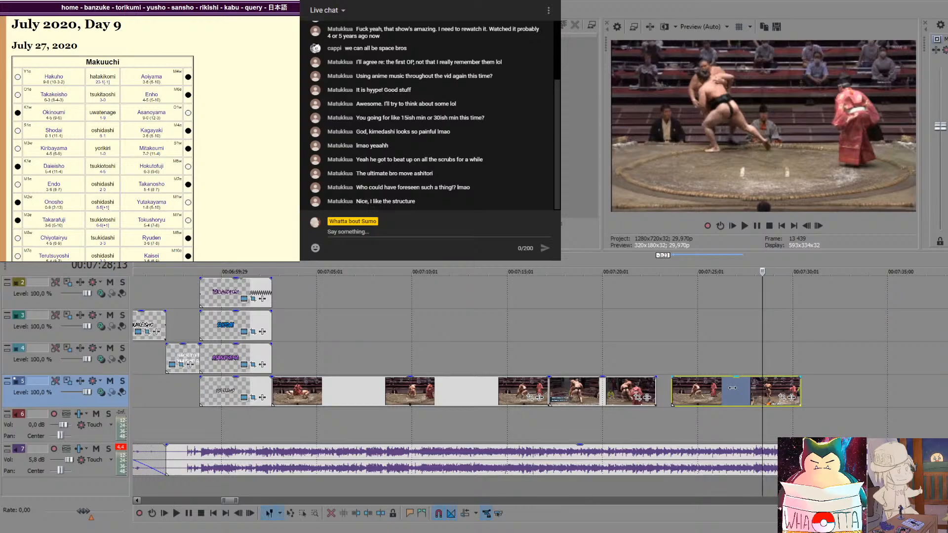
key("s")
left_click(713, 393)
key("Delete")
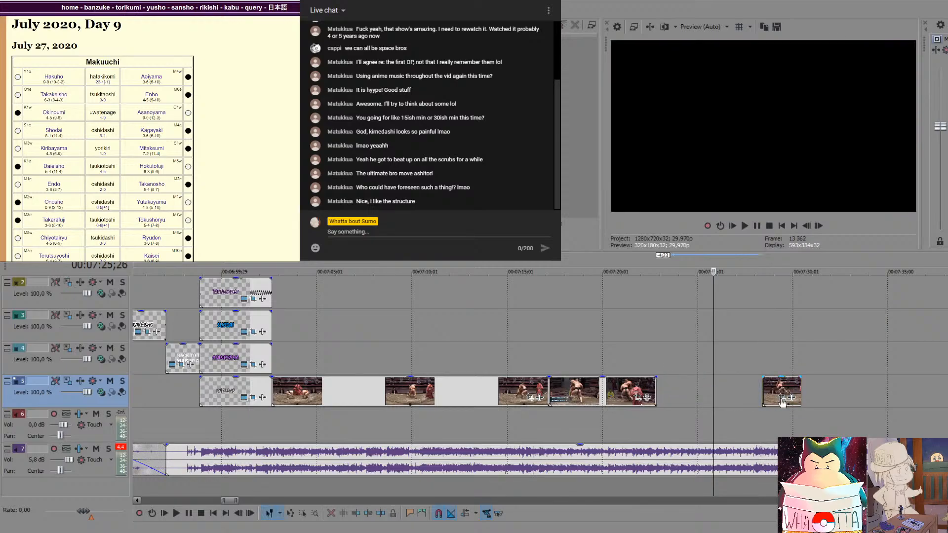
left_click_drag(788, 385, 686, 399)
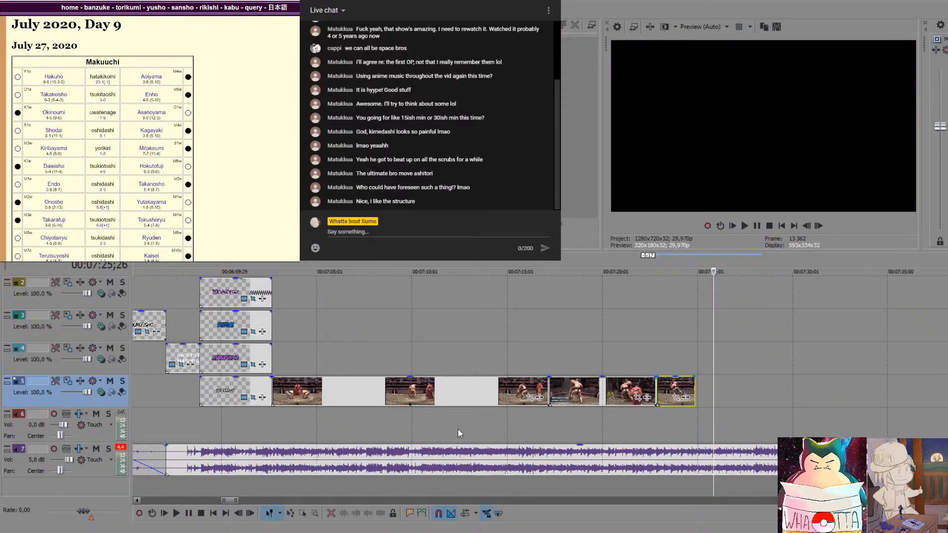
Play the sequence from just before the bout through the replay to the bout's ending, and return to the cut at 00:07:17;07
left_click(268, 423)
key("space")
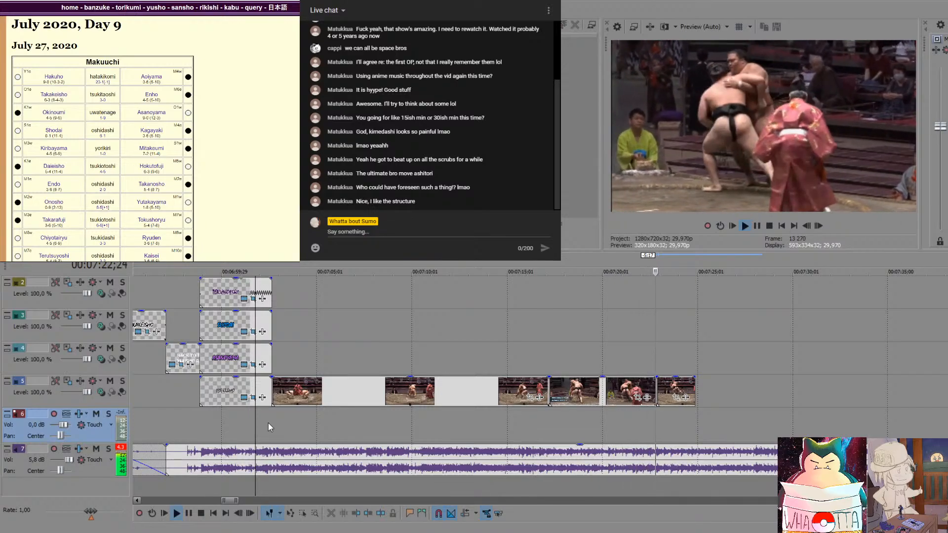
key("space")
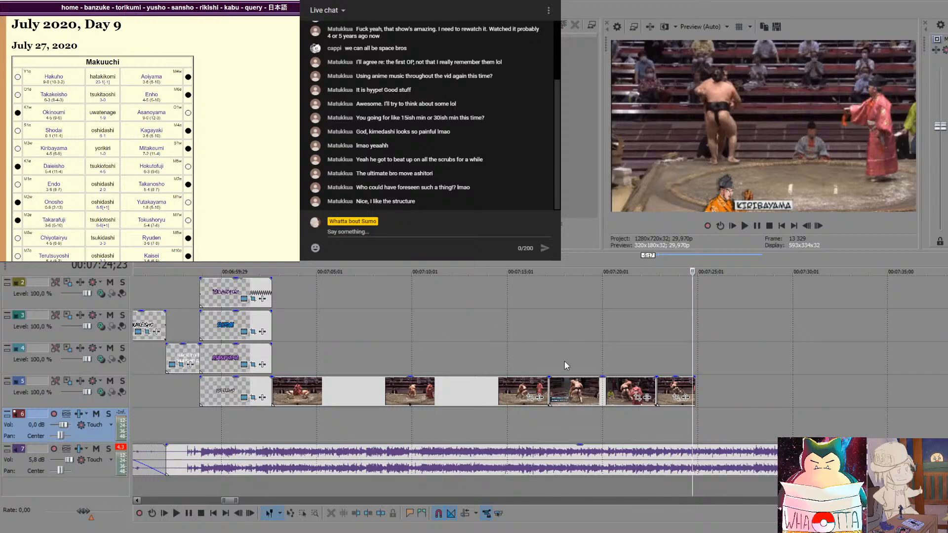
left_click(551, 363)
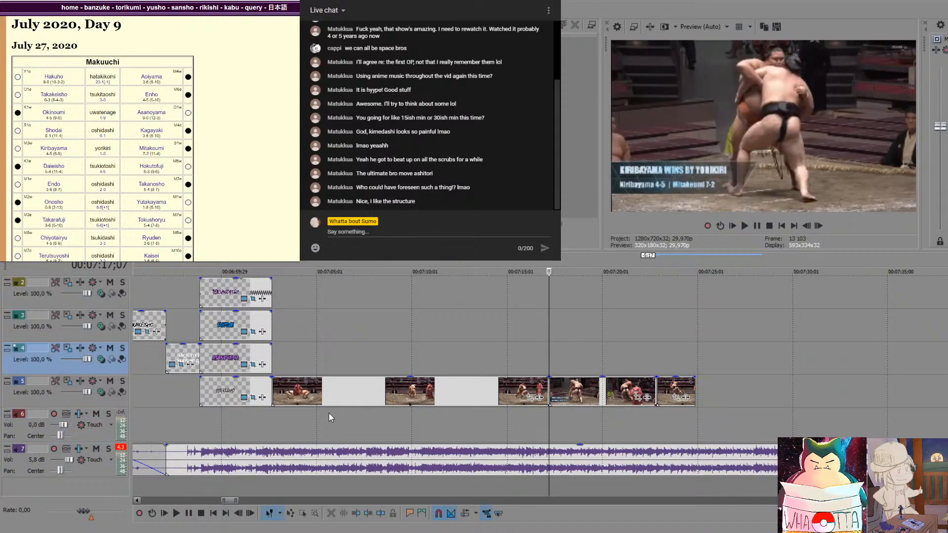
Paste a copy of the MITAKEUMI title on track 1, stretched over the whole bout and replay, with its text in the frame's lower-left corner
scroll(454, 385, "up", 1)
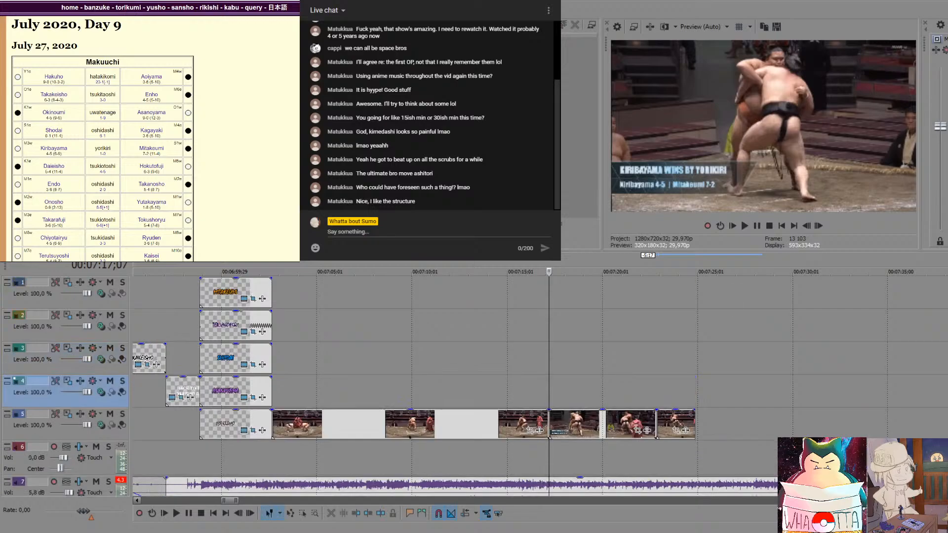
left_click(226, 296)
left_click(320, 297)
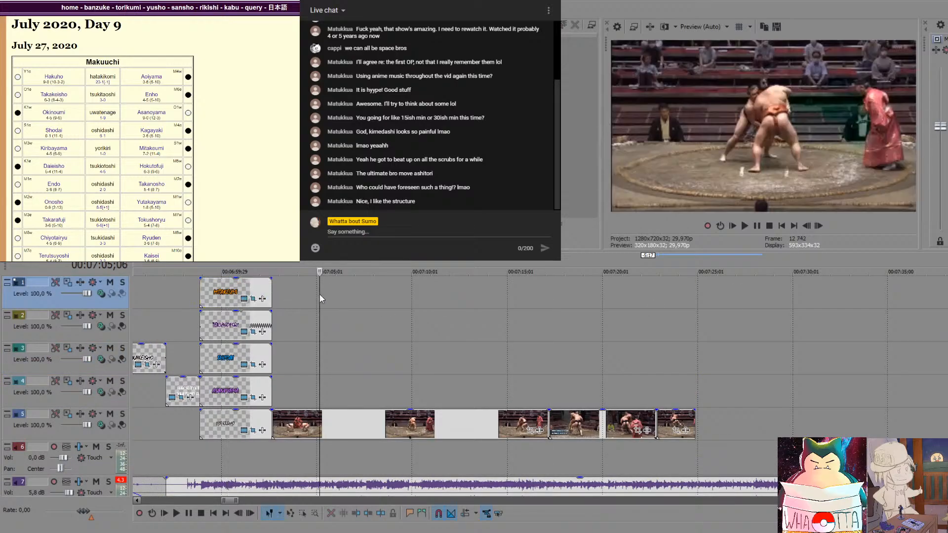
key("ctrl+v")
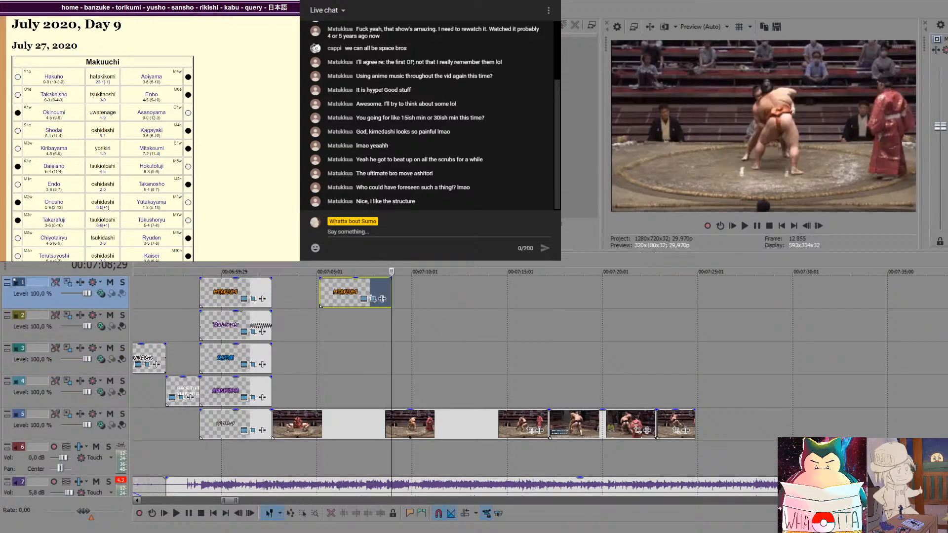
left_click_drag(353, 296, 695, 297)
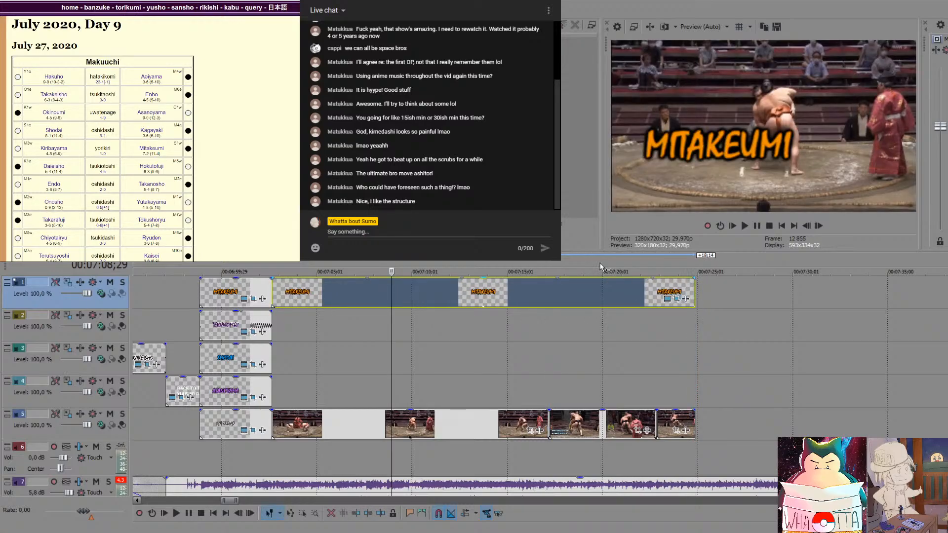
left_click(580, 391)
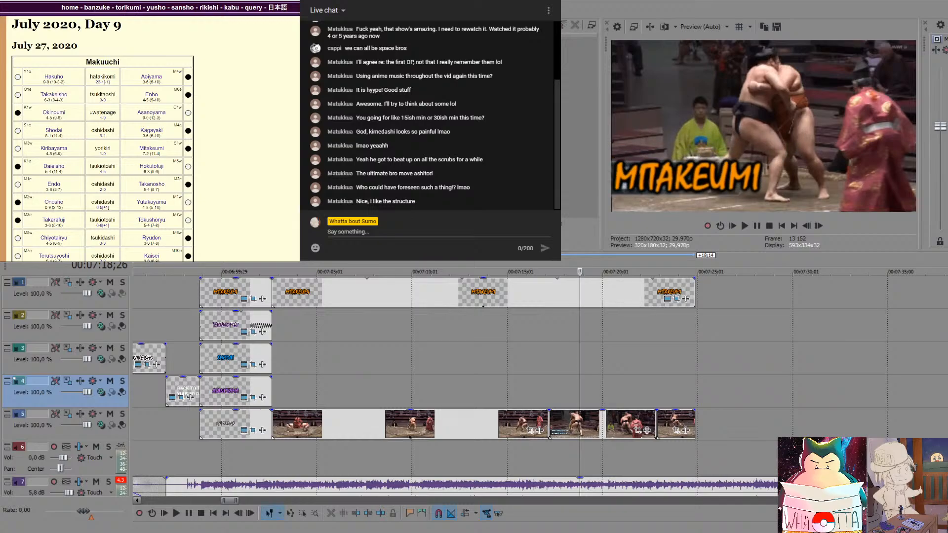
left_click(273, 453)
key("space")
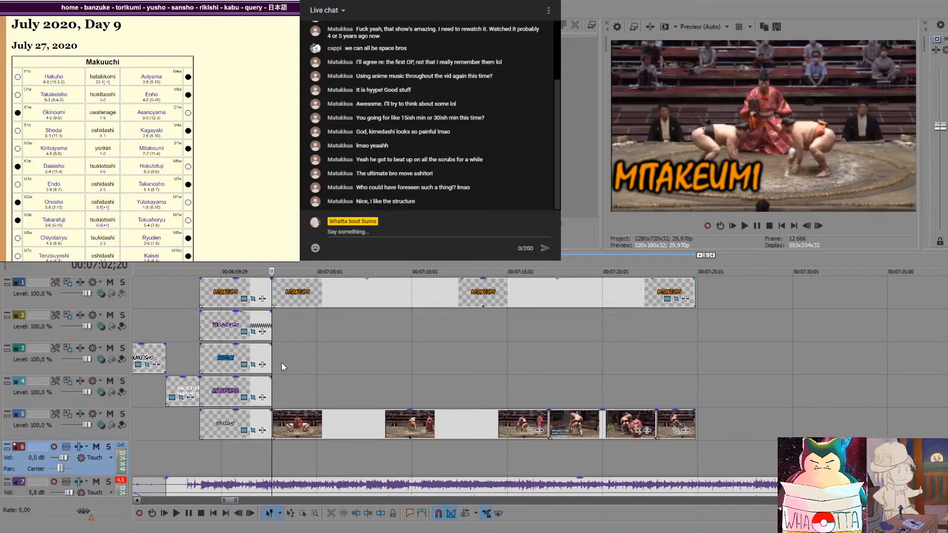
Insert a new text event on track 2 at 00:07:05;05 and check the wrestler name board and the Day 9 results
left_click(319, 339)
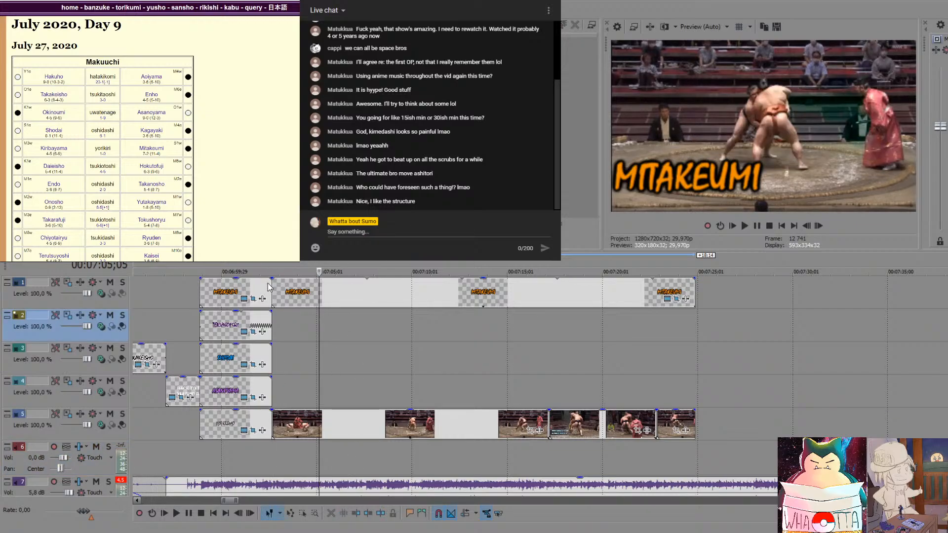
left_click(355, 373)
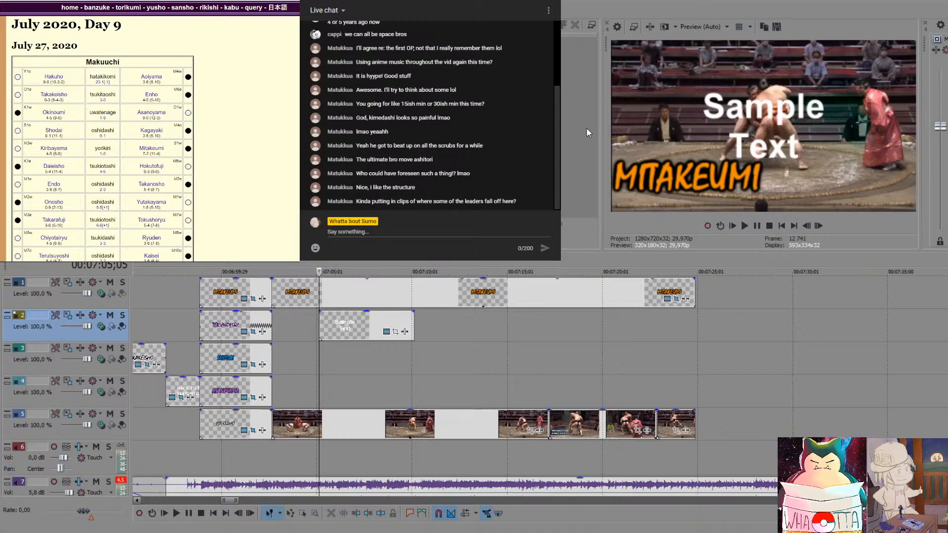
left_click(200, 448)
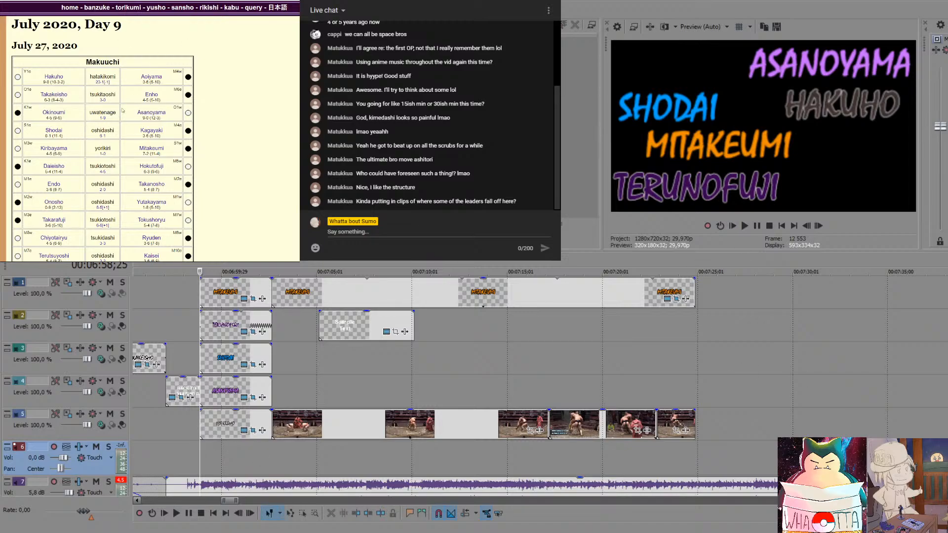
left_click_drag(113, 113, 107, 112)
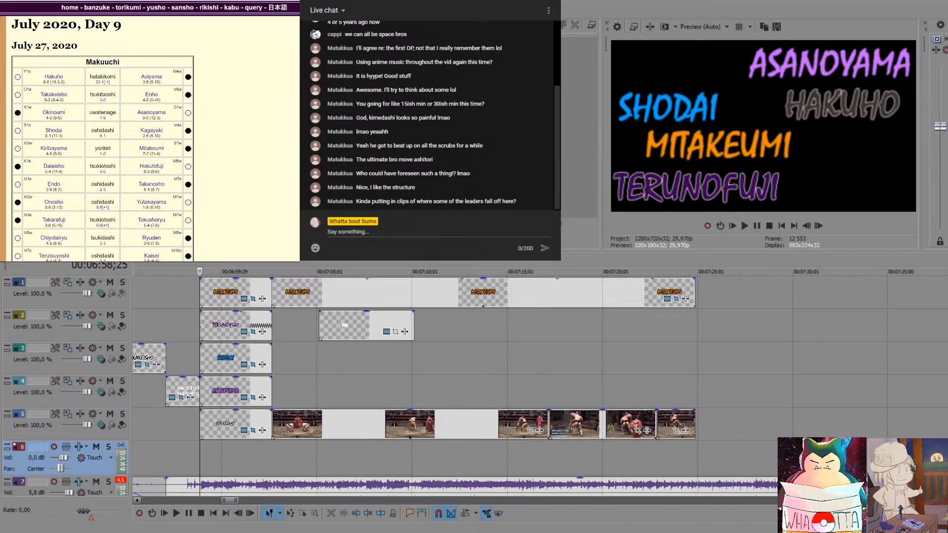
Enter the caption "Mitakeumi blips" with "against Kiribayama" on a second line in the new text event
left_click(352, 363)
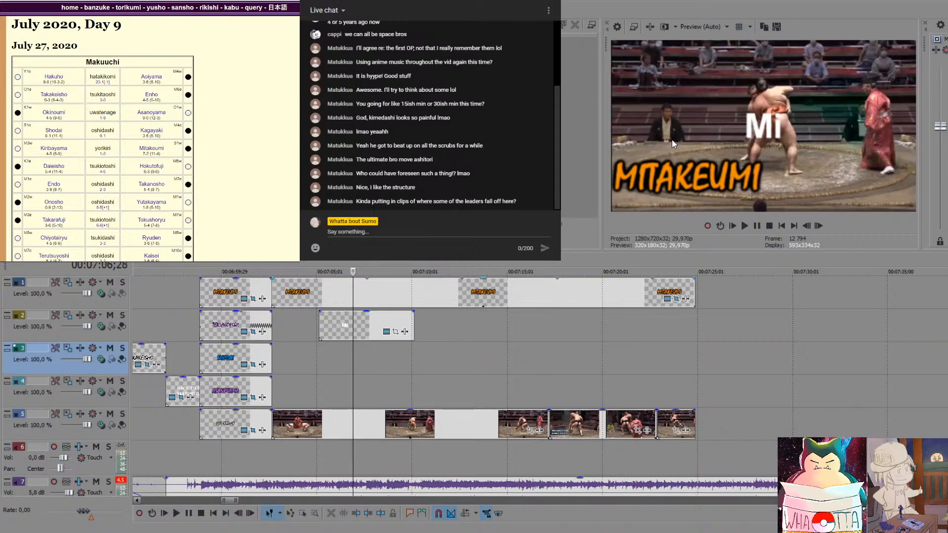
type("takeu")
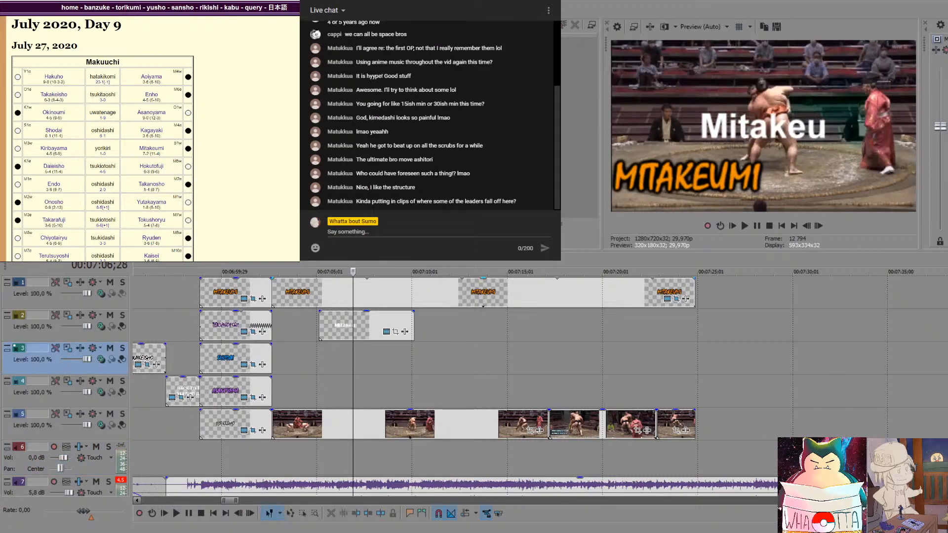
type("mi blips")
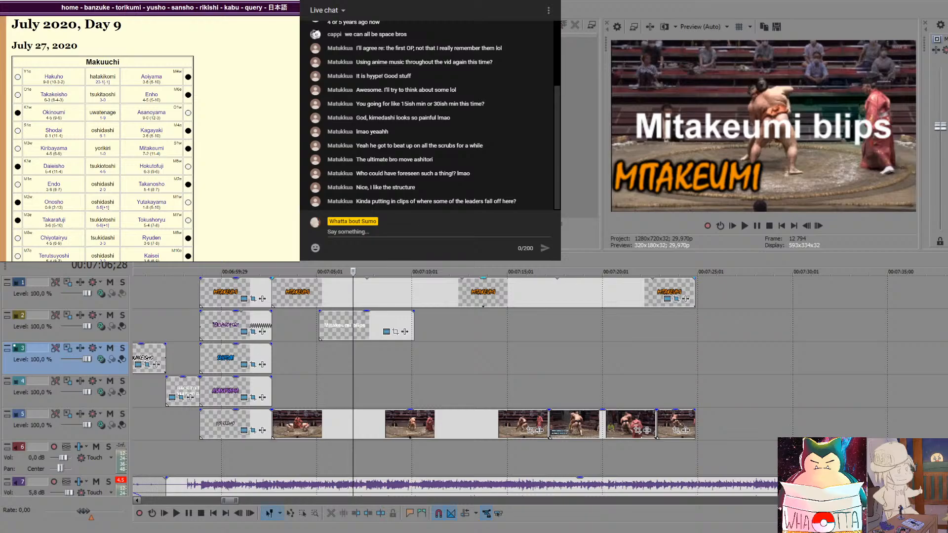
key("Return")
type("Agains")
key("BackSpace")
key("BackSpace")
key("BackSpace")
key("BackSpace")
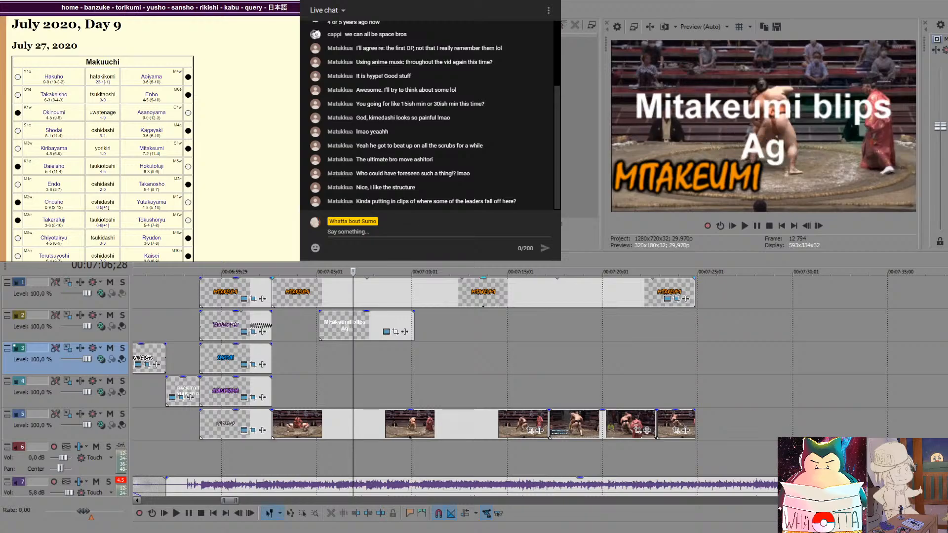
key("BackSpace")
key("BackSpace")
type("against")
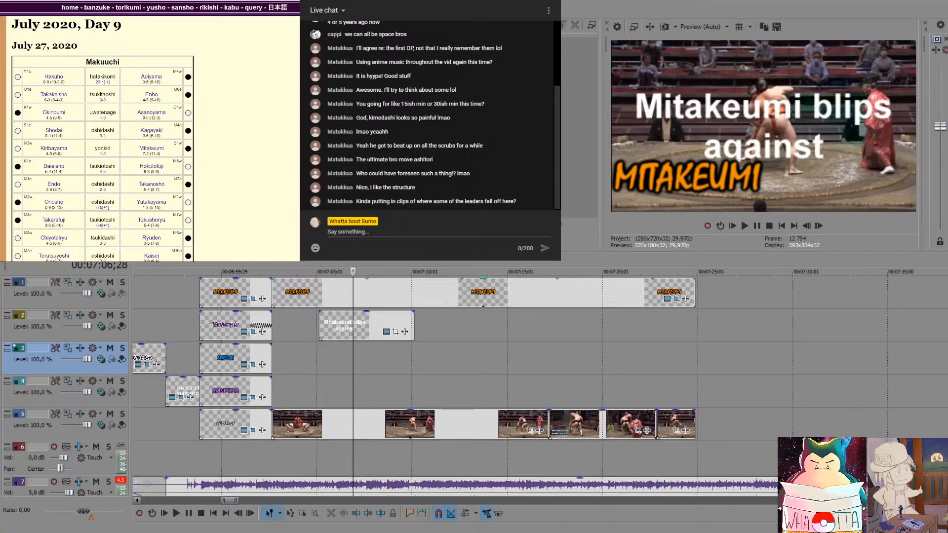
type(" Kirib")
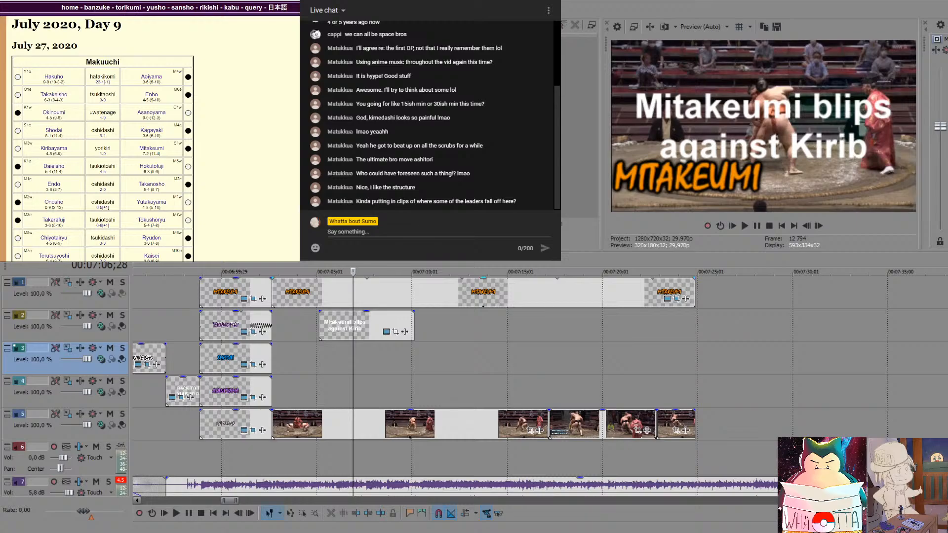
type("ayama")
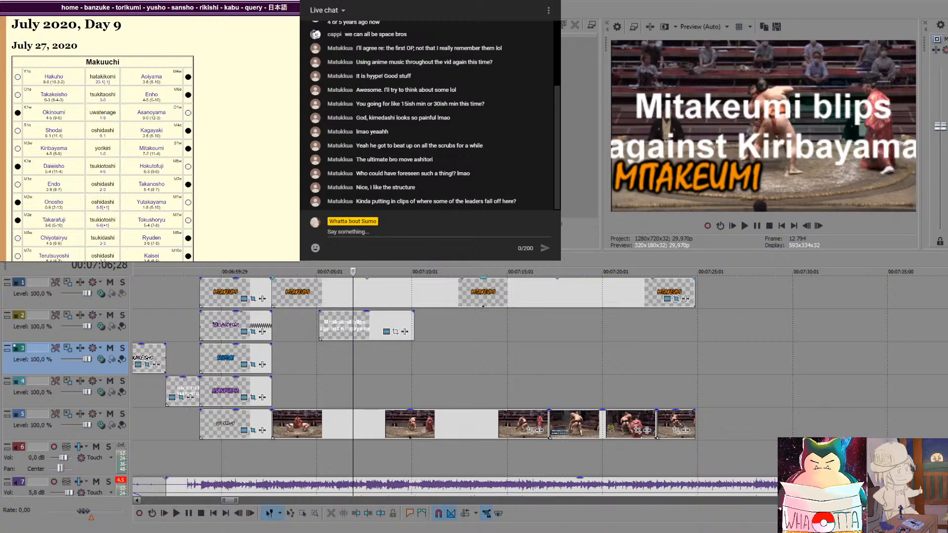
Reduce the caption's font size so both lines fit well inside the frame, and add an exclamation mark after "Kiribayama"
left_click(405, 266)
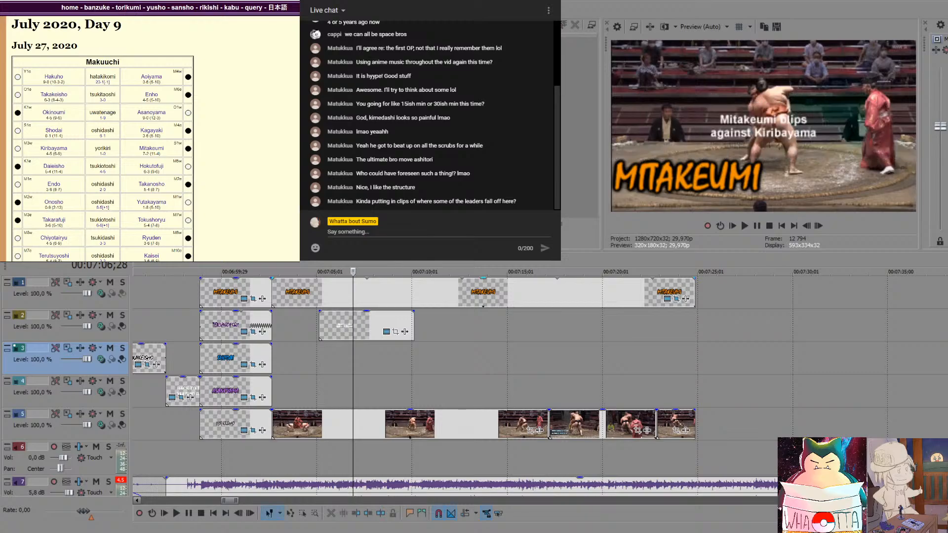
left_click(407, 293)
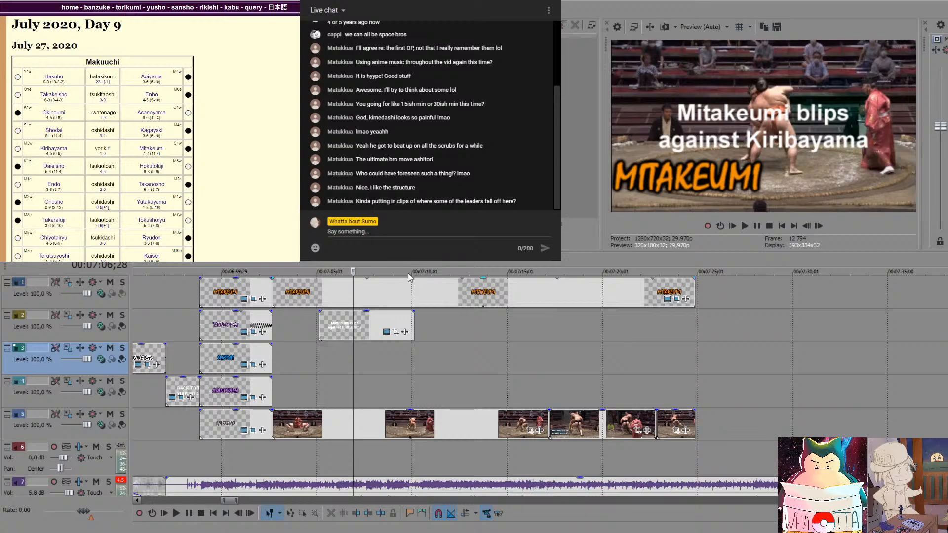
left_click(409, 290)
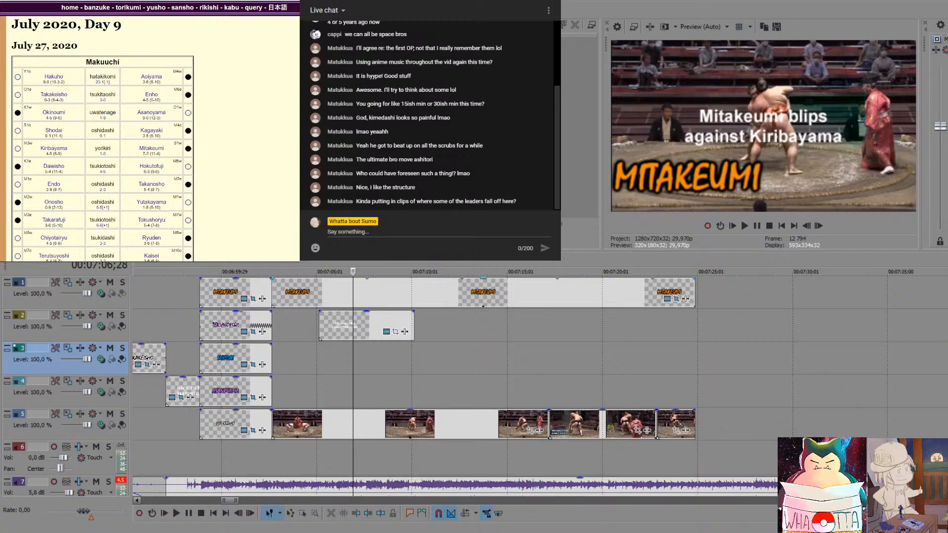
type("!")
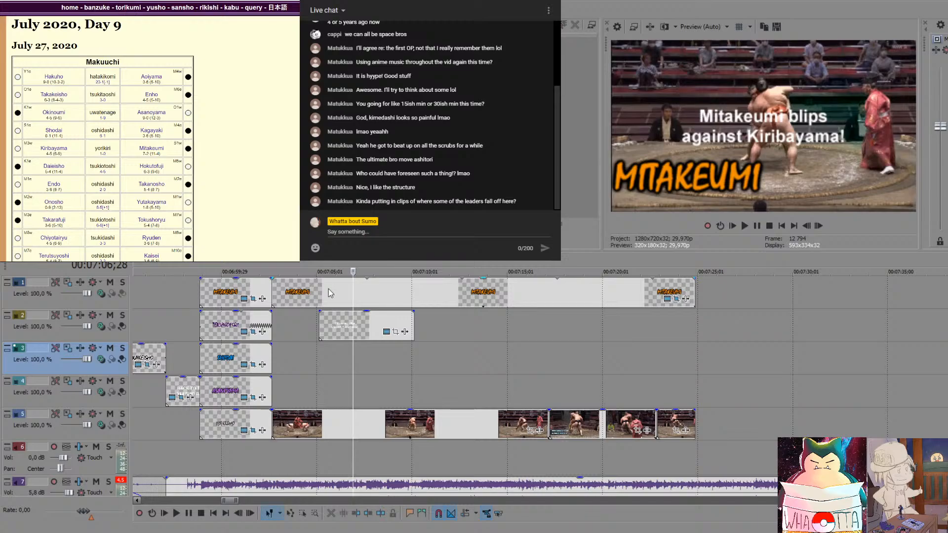
Move the caption event on track 2 so it ends with the bout footage, and position its text in the frame's lower-right corner
left_click_drag(366, 325, 643, 322)
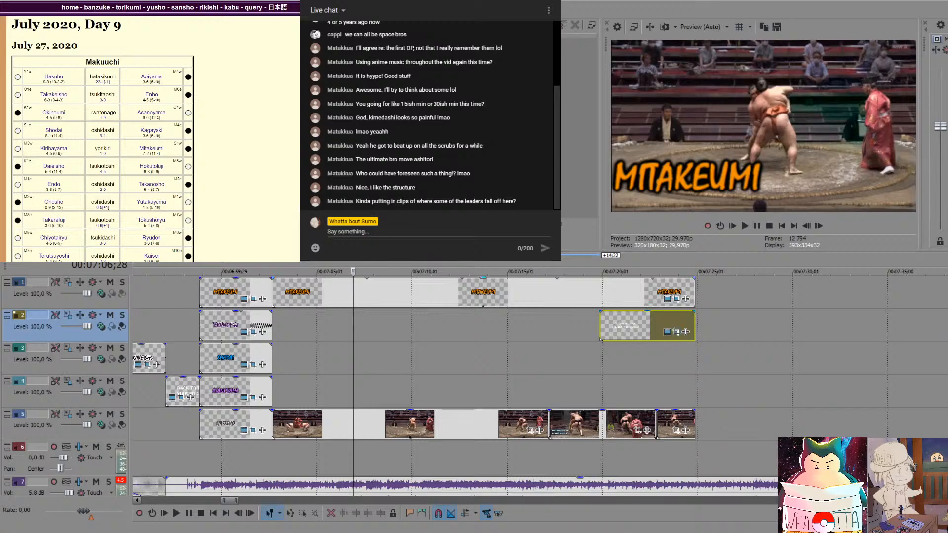
left_click(628, 354)
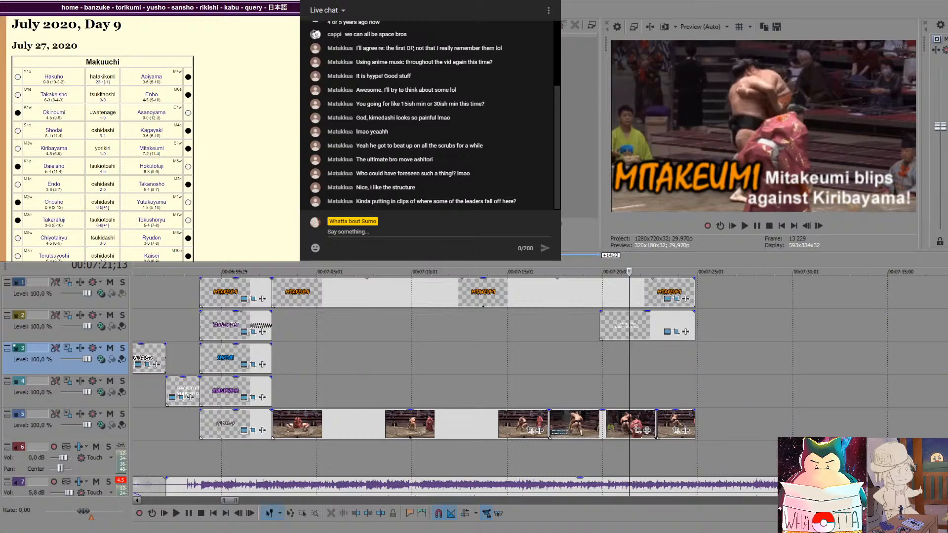
Play the section from 00:07:19;06 to review the caption over the replay and the bout's ending
left_click(586, 355)
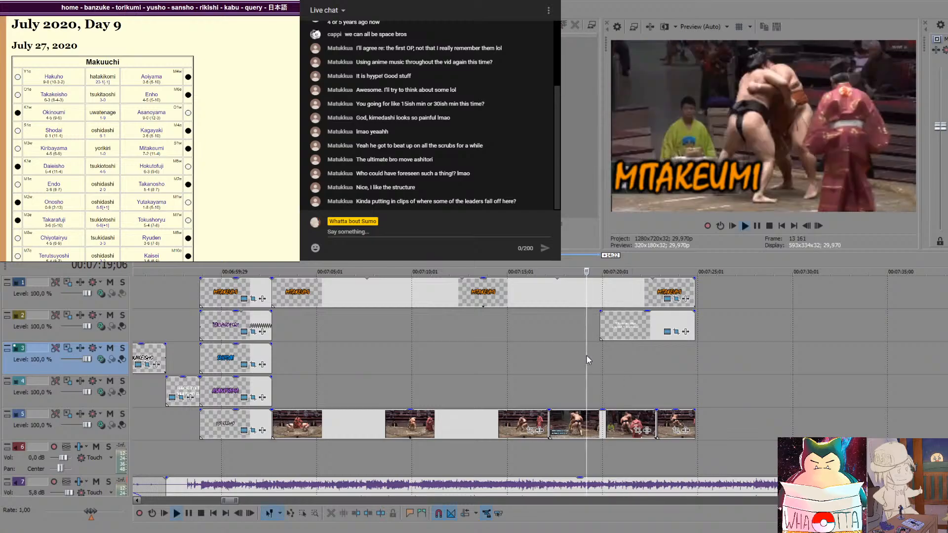
key("space")
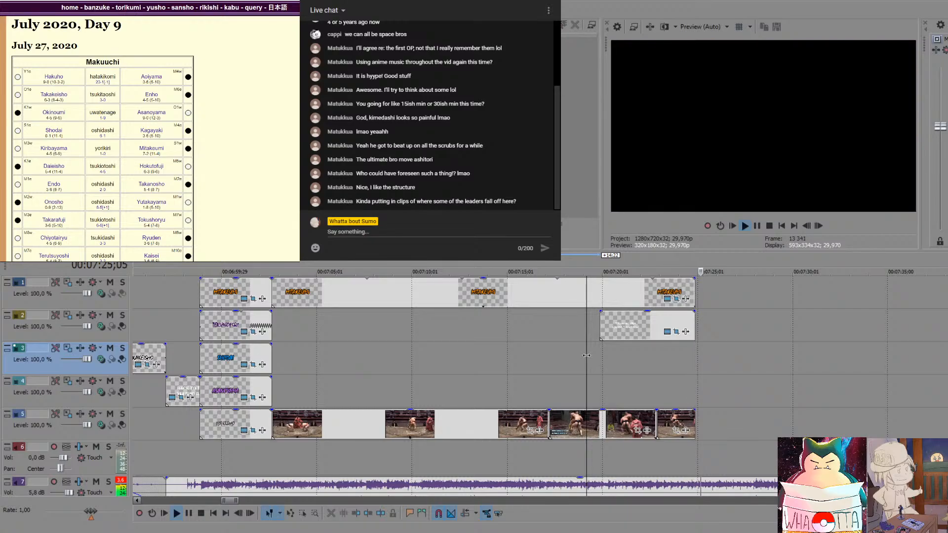
key("space")
key("space")
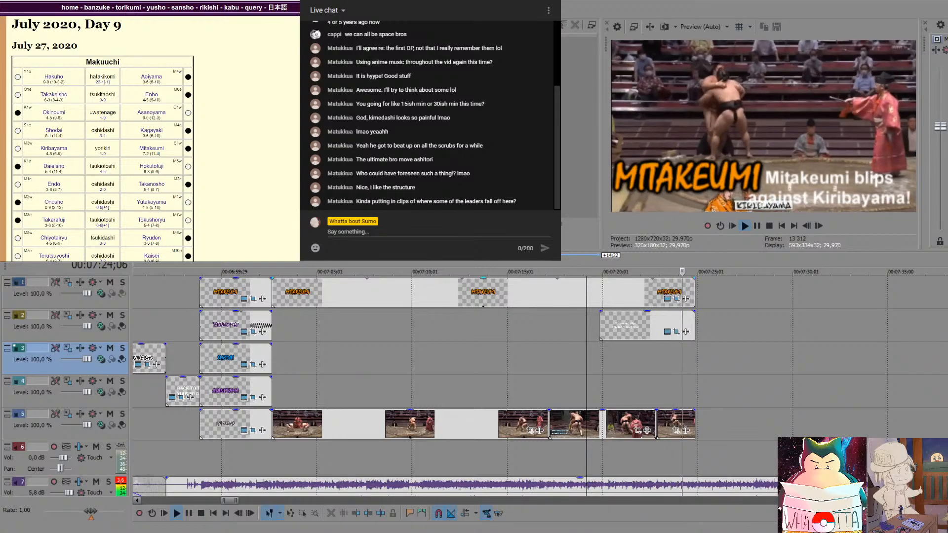
Check the caption against the bout's closing footage and reposition its text in the frame's upper-right corner
key("space")
key("space")
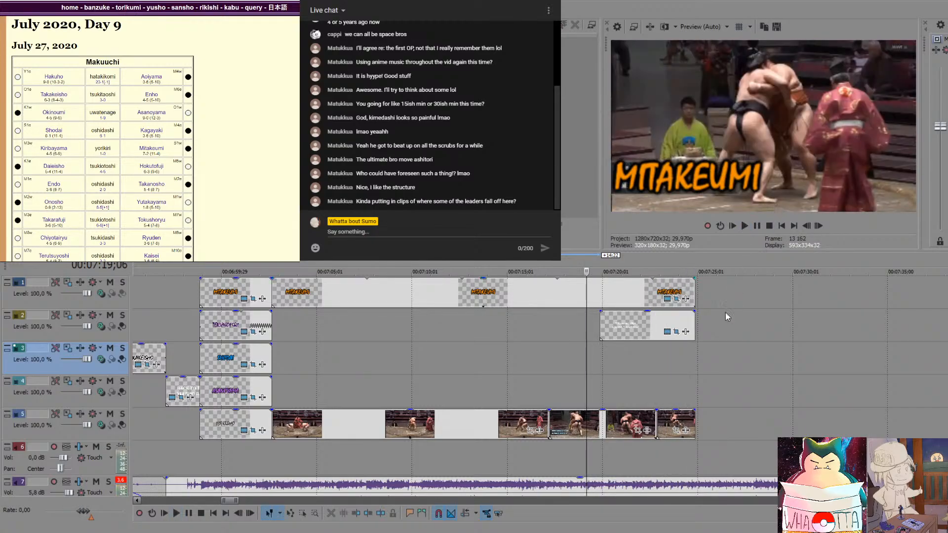
key("space")
left_click(636, 325)
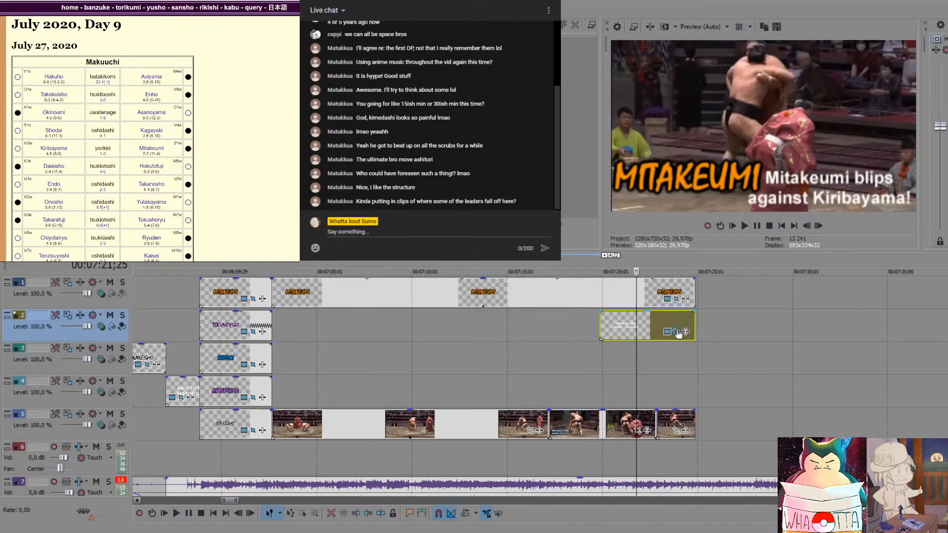
left_click(657, 378)
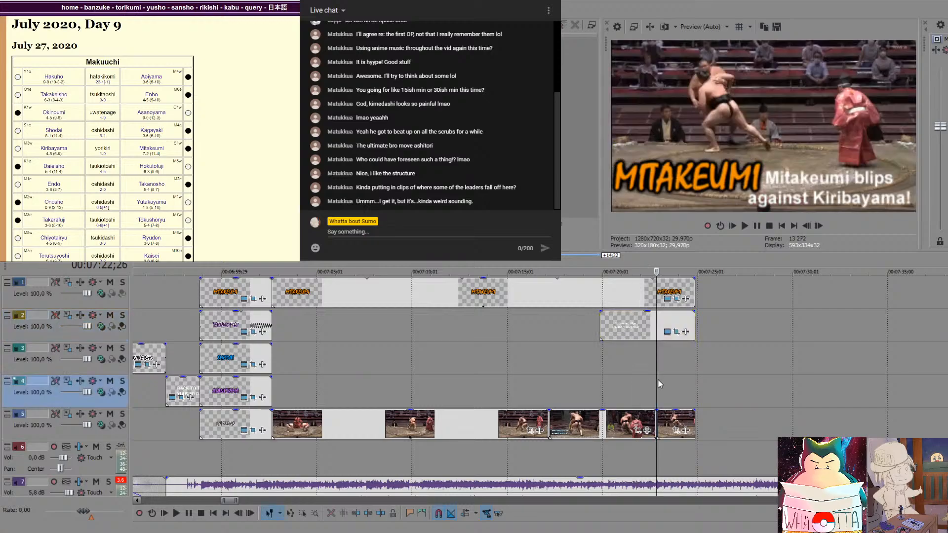
left_click(669, 378)
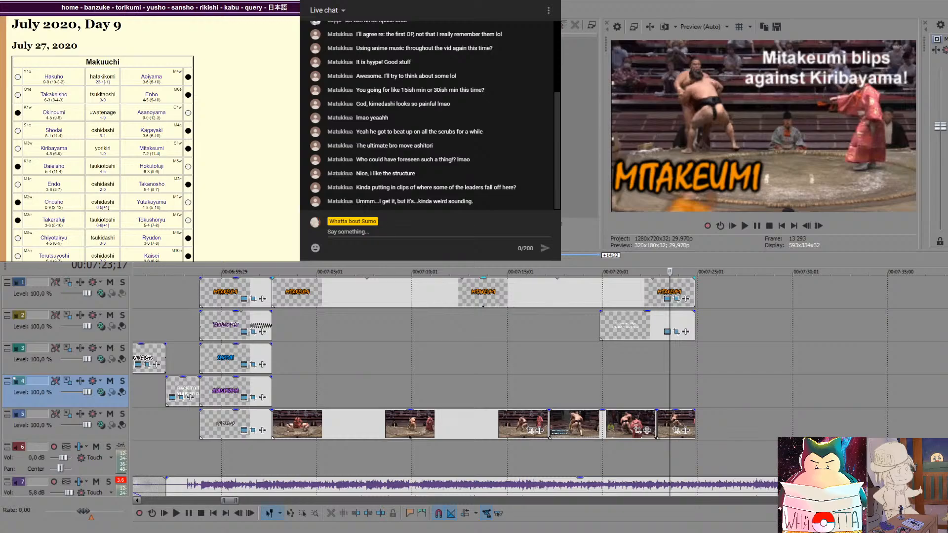
Move the caption event on track 2 to start with the replay clip and extend its end to the replay's end
left_click(602, 372)
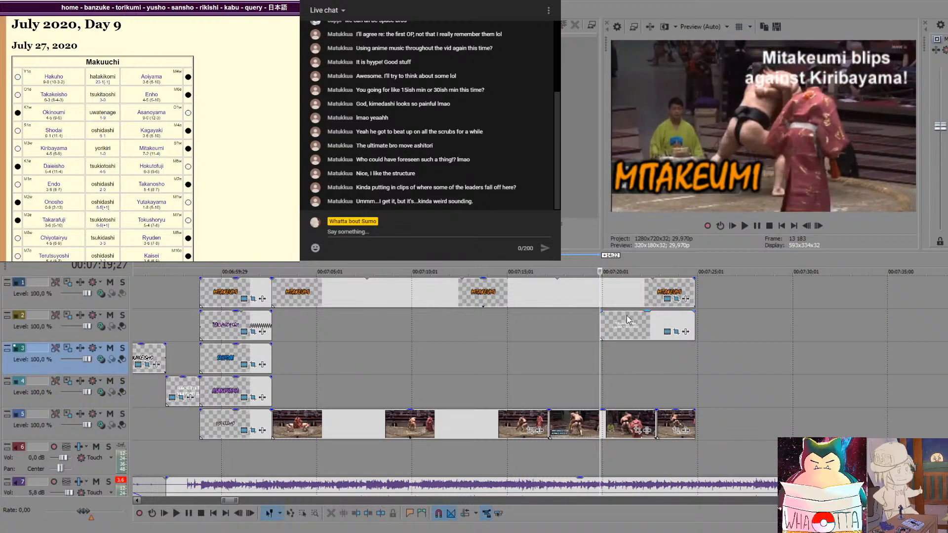
left_click_drag(627, 319, 575, 334)
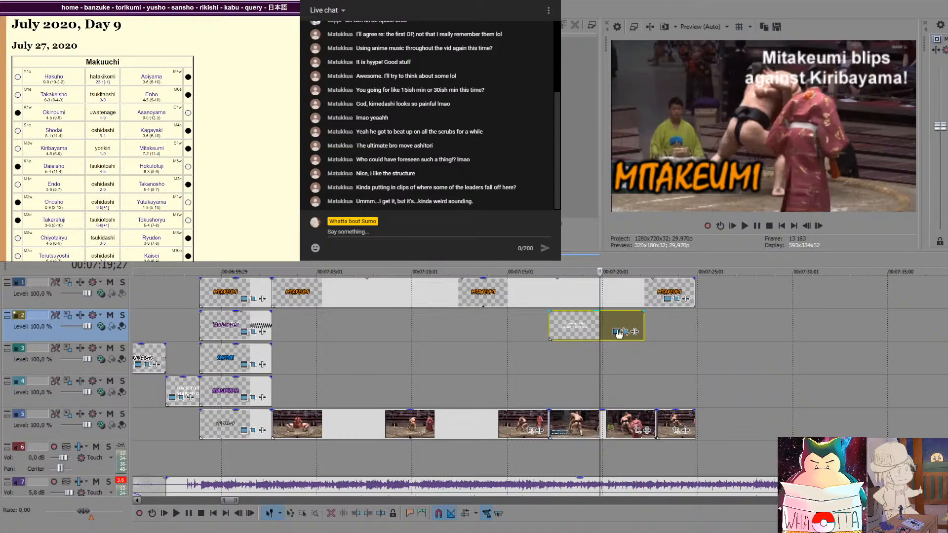
left_click_drag(644, 324, 652, 323)
left_click(483, 371)
key("space")
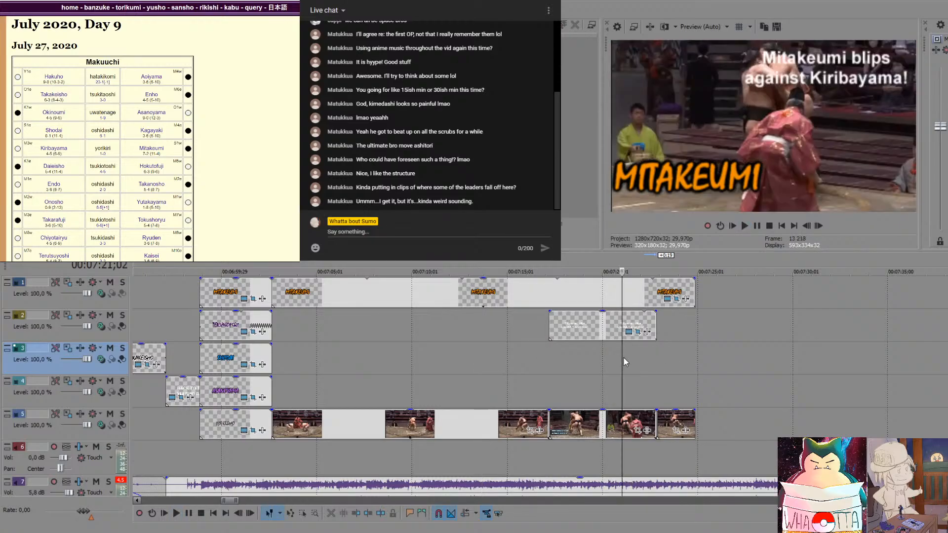
Change the caption's first line to "Mitakeumi falters" and play the captioned section
left_click(631, 340)
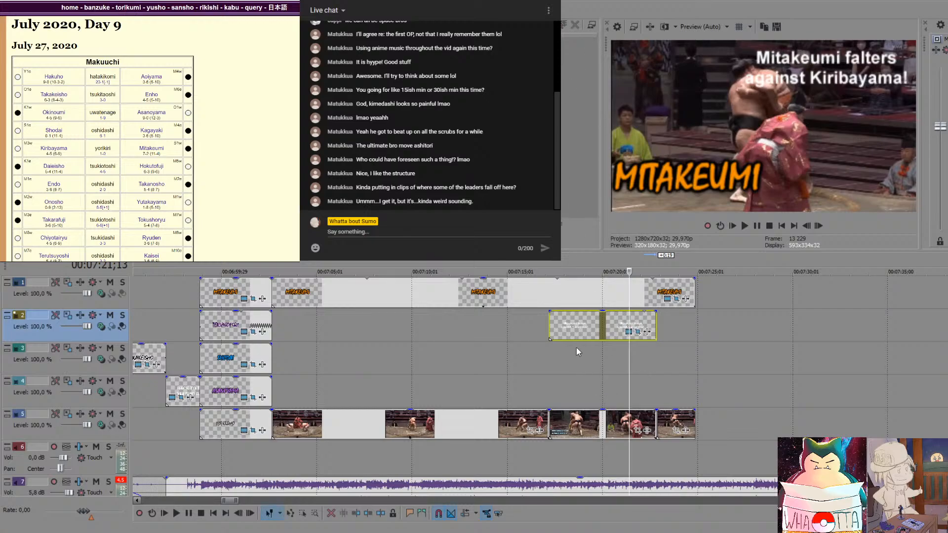
left_click(538, 366)
key("space")
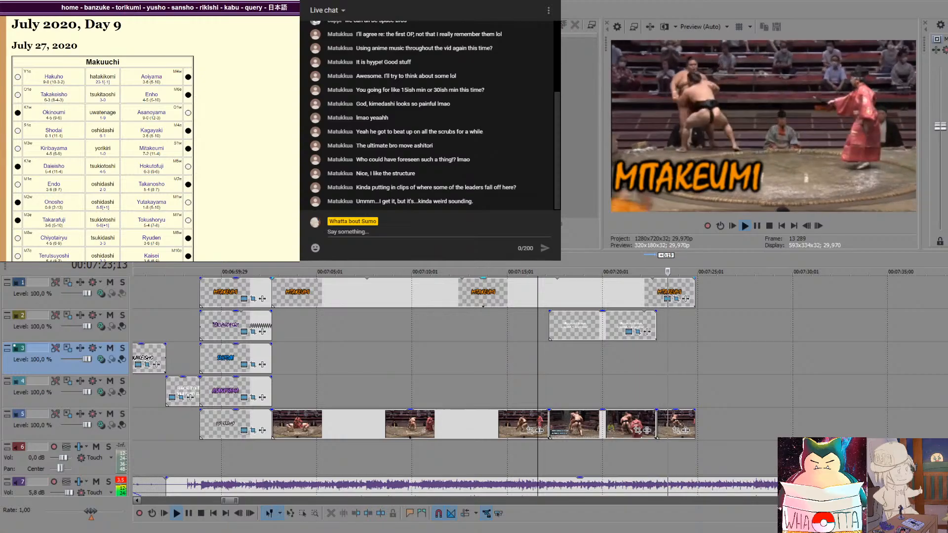
key("space")
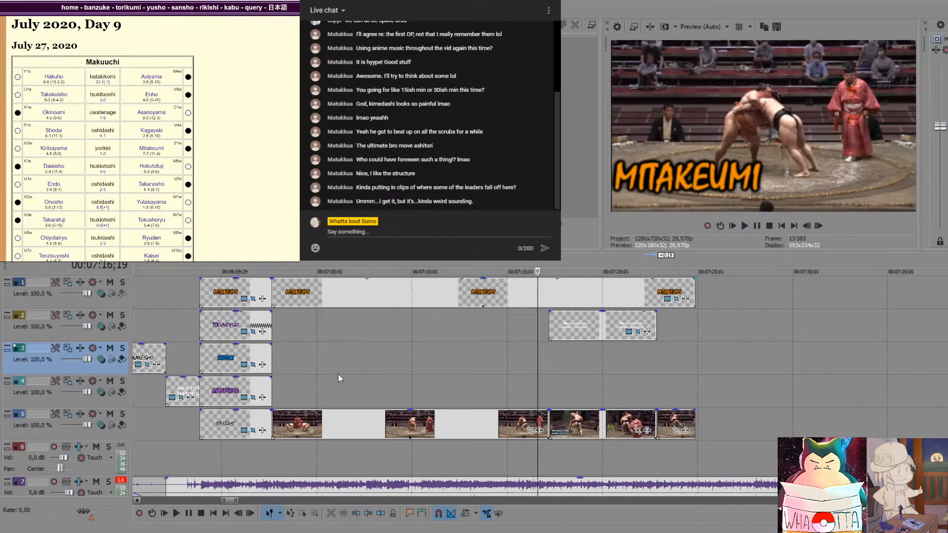
left_click(338, 373)
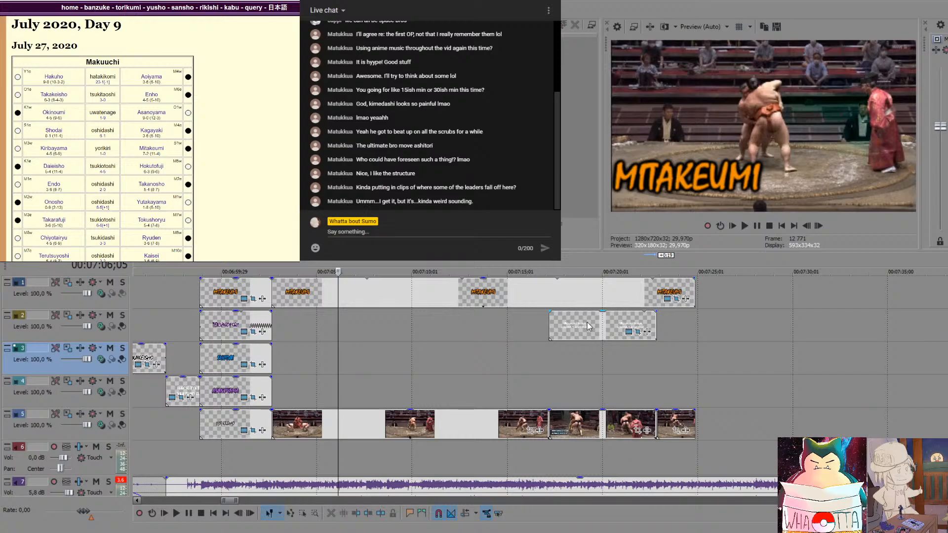
Add a thin dark outline to the white caption text over the Mitakeumi replay
left_click_drag(609, 333, 585, 336)
left_click(285, 363)
left_click(505, 348)
key("space")
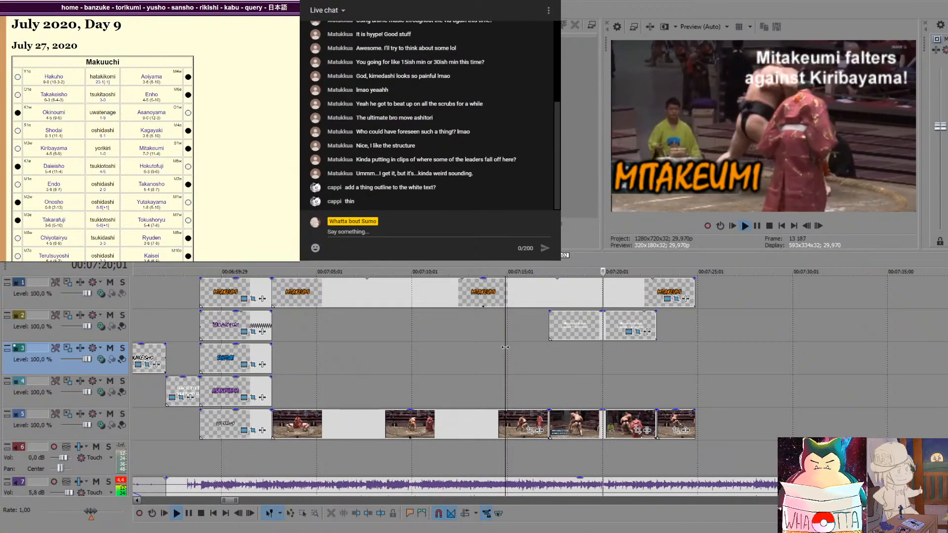
key("space")
left_click(579, 373)
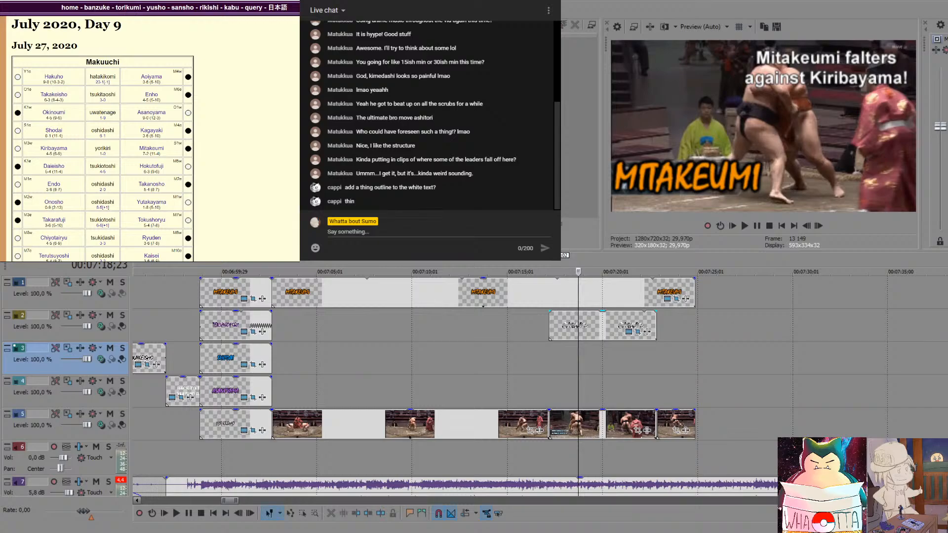
Play the captioned replay repeatedly from just before its start to check the outlined text and its timing
left_click(542, 366)
key("space")
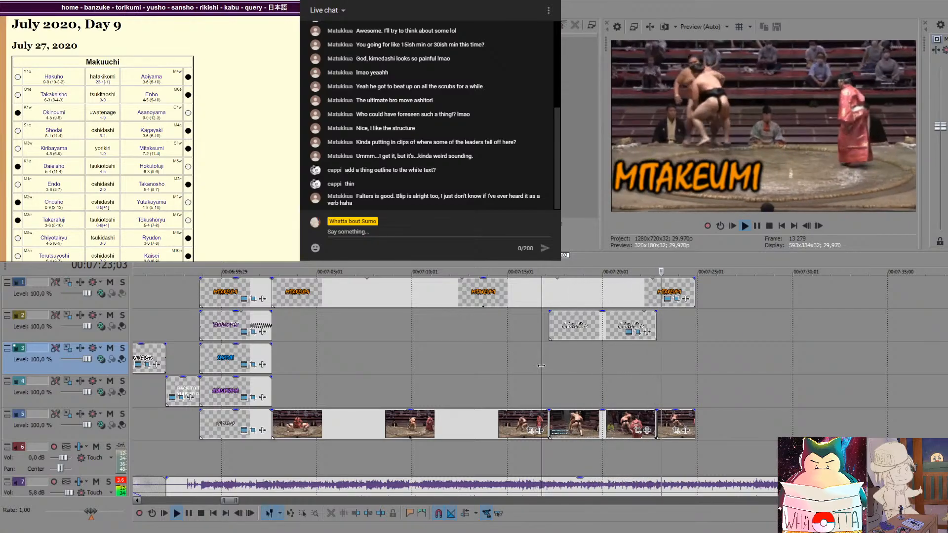
key("space")
key("space")
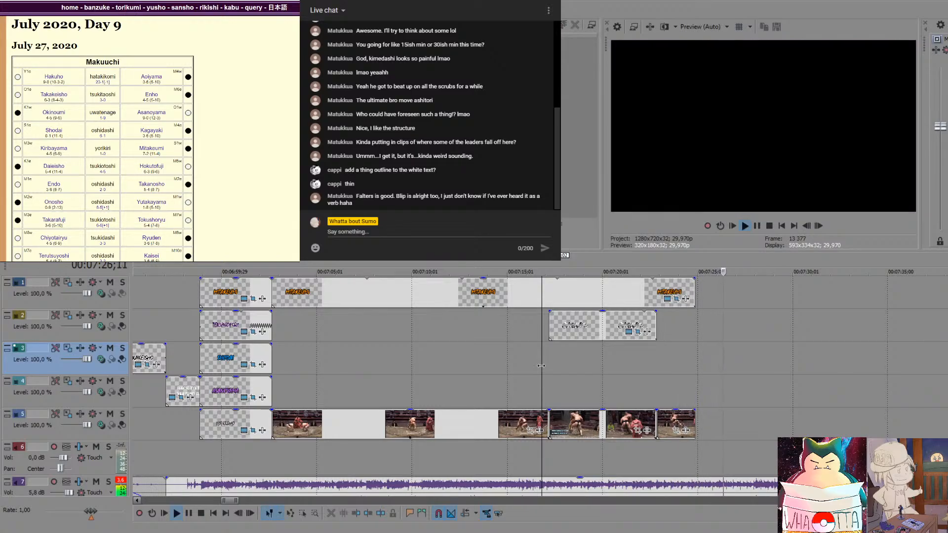
key("space")
key("space")
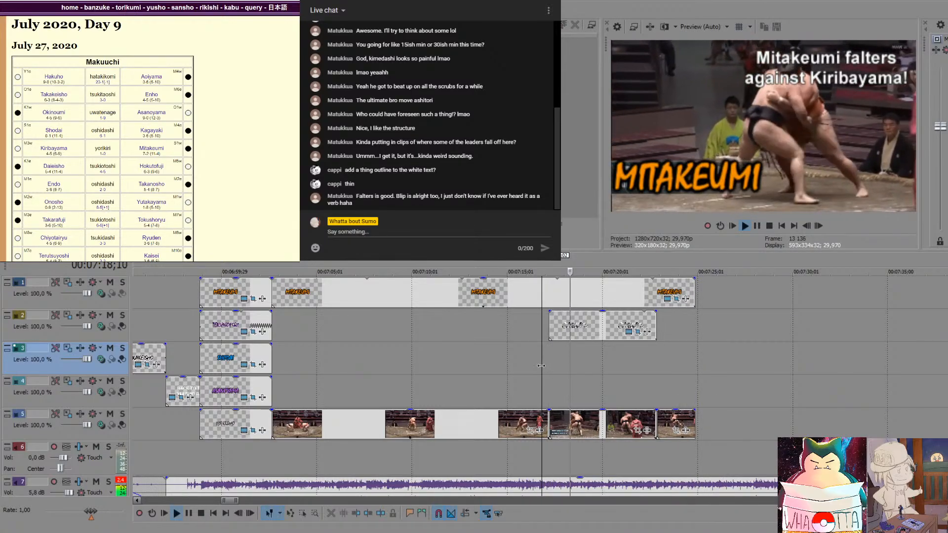
key("space")
key("space")
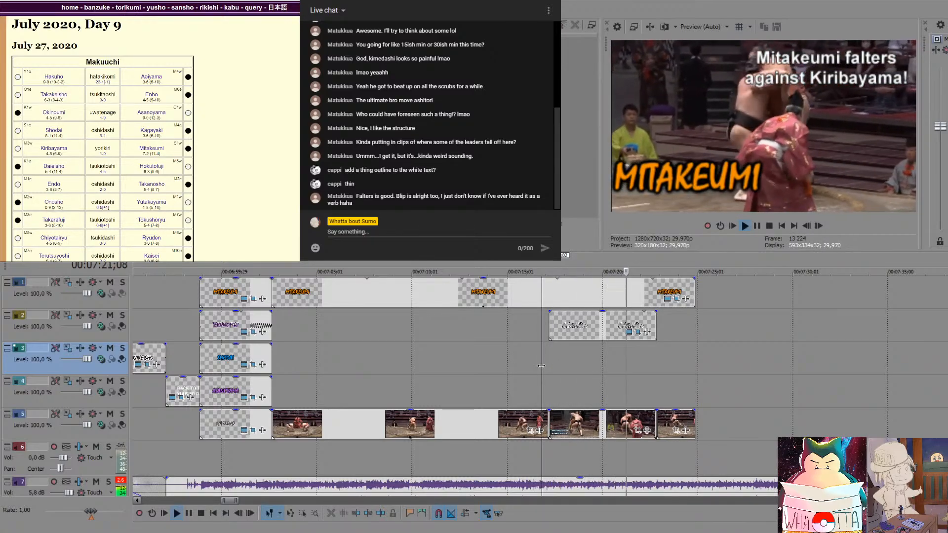
key("space")
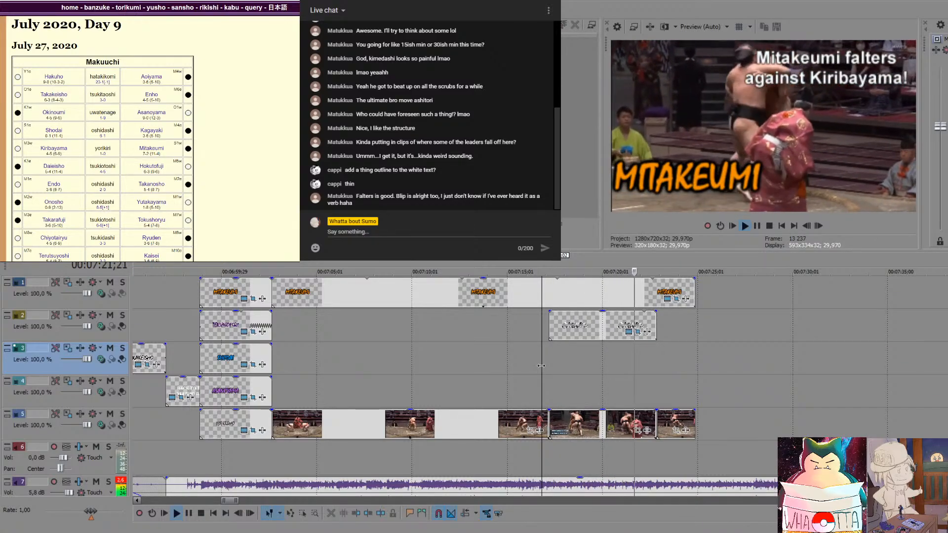
key("space")
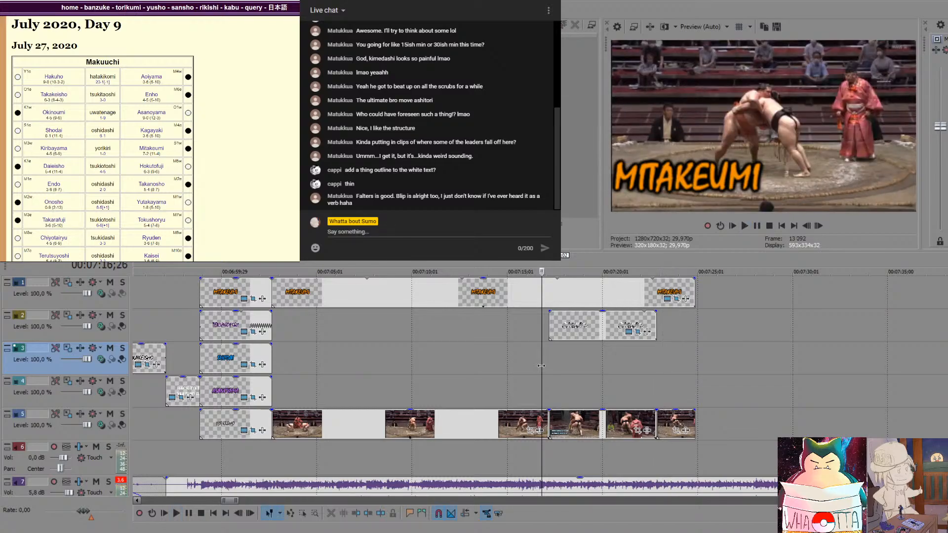
key("space")
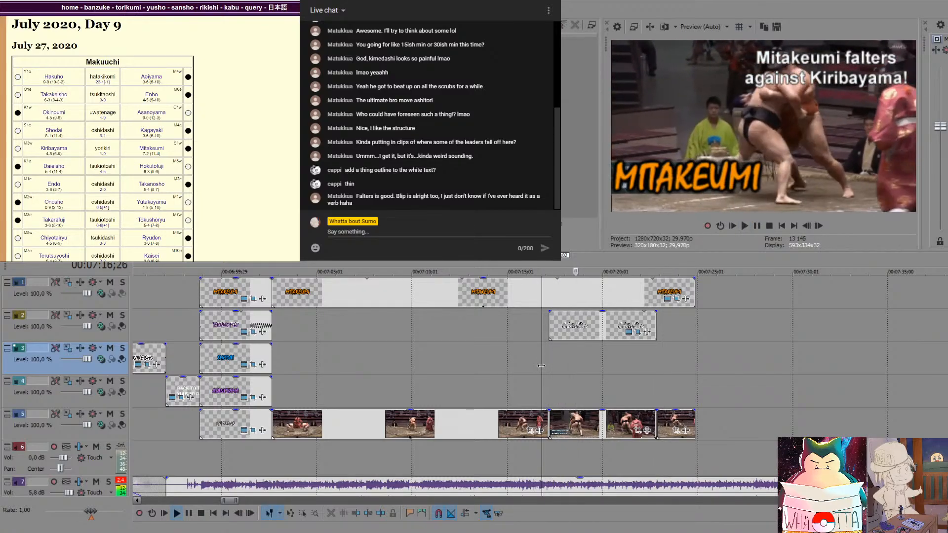
key("space")
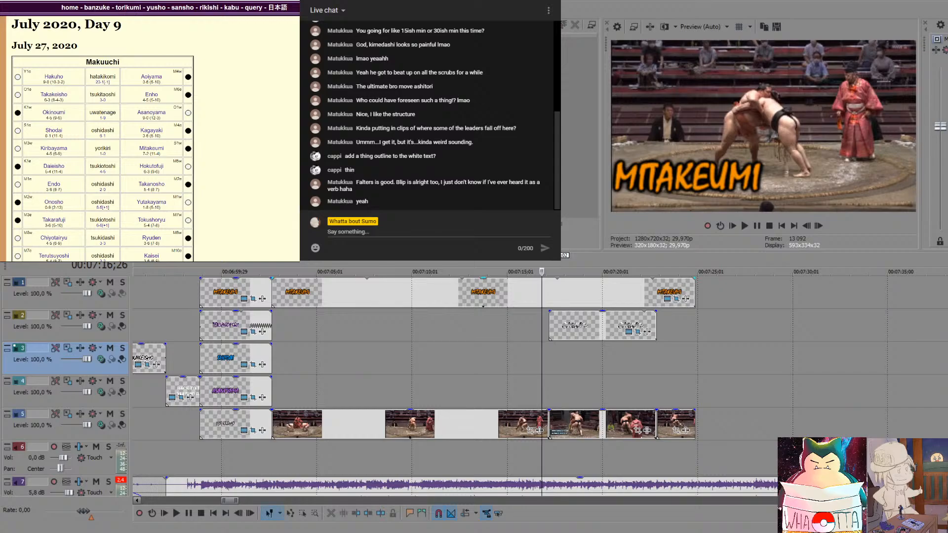
Examine frames across the captioned replay up to its end, and play the section from 00:07:14;26
left_click(596, 360)
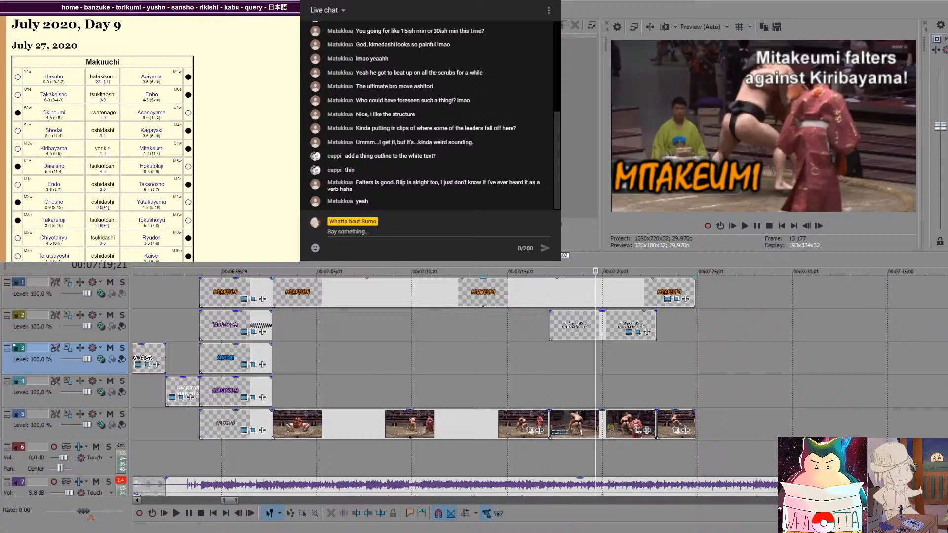
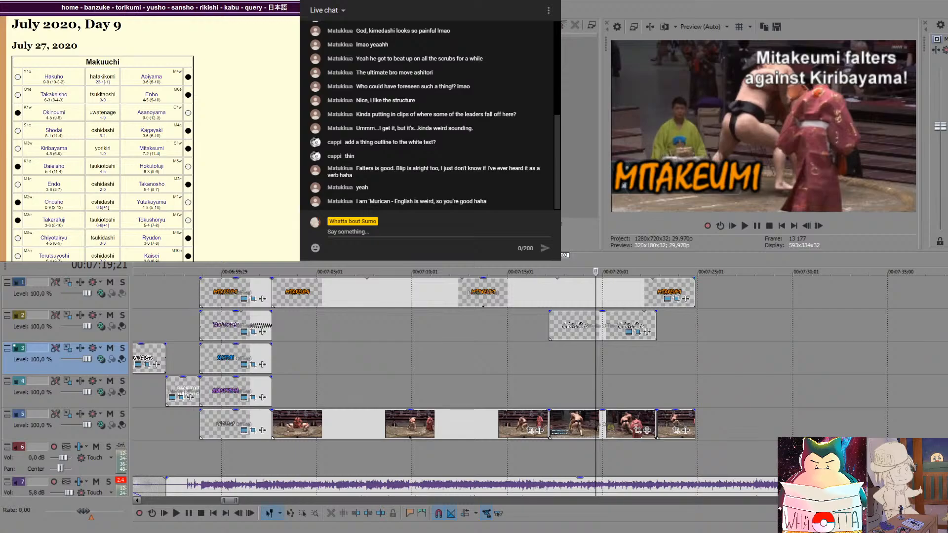
left_click(631, 355)
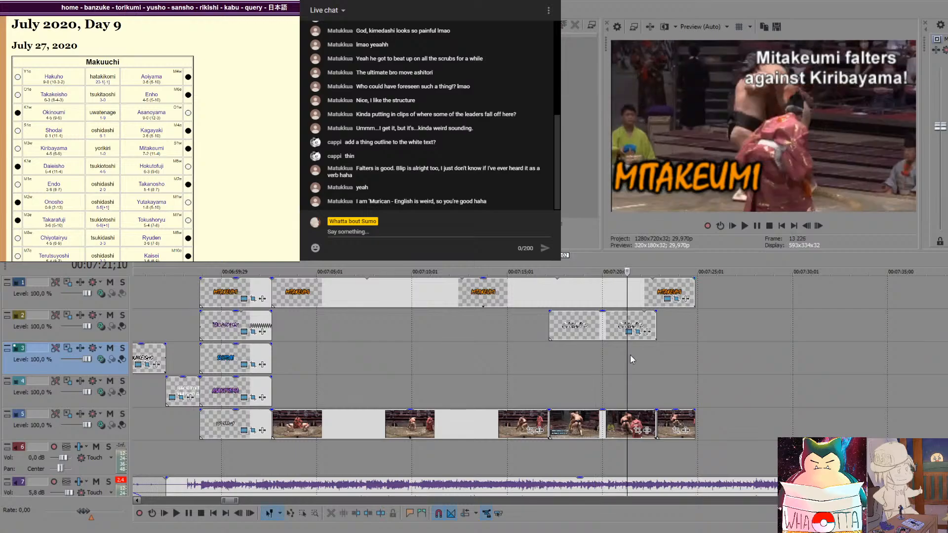
left_click(645, 355)
left_click(658, 358)
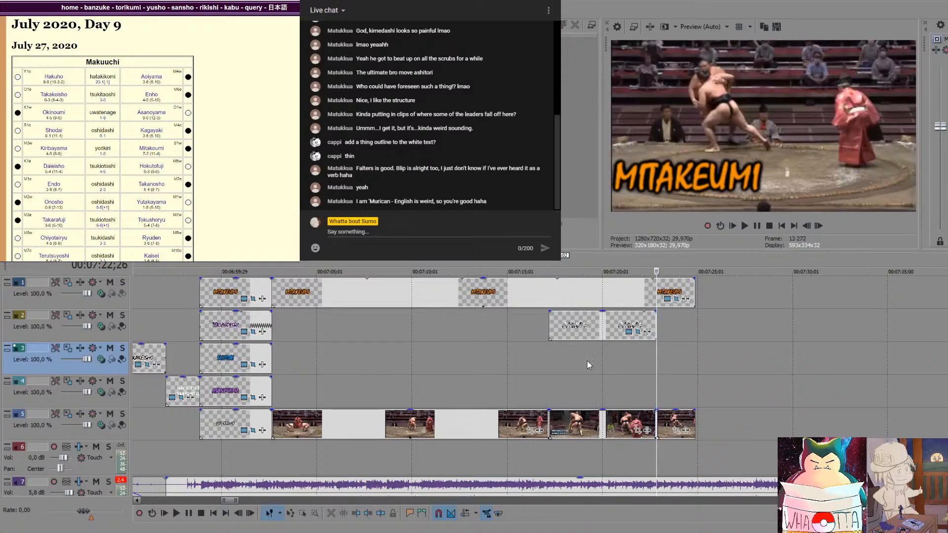
left_click(505, 362)
key("space")
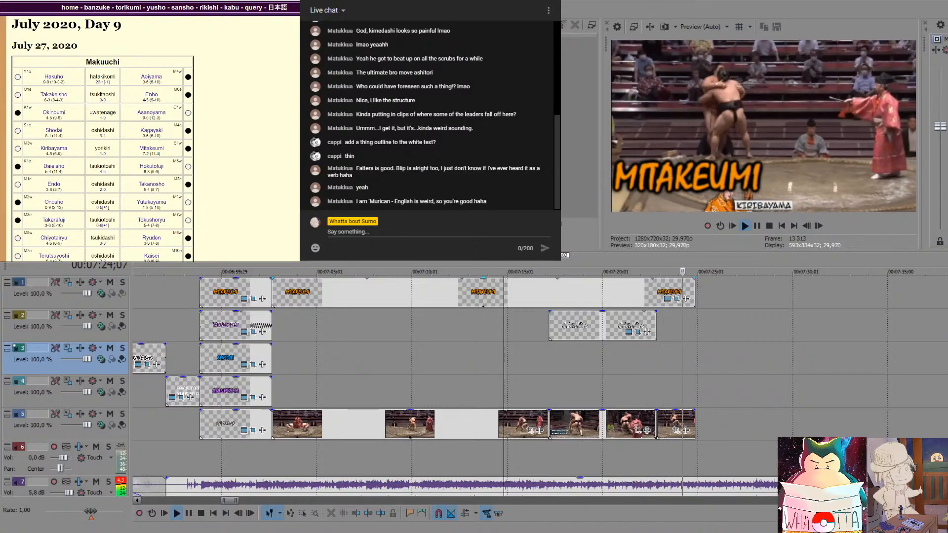
key("space")
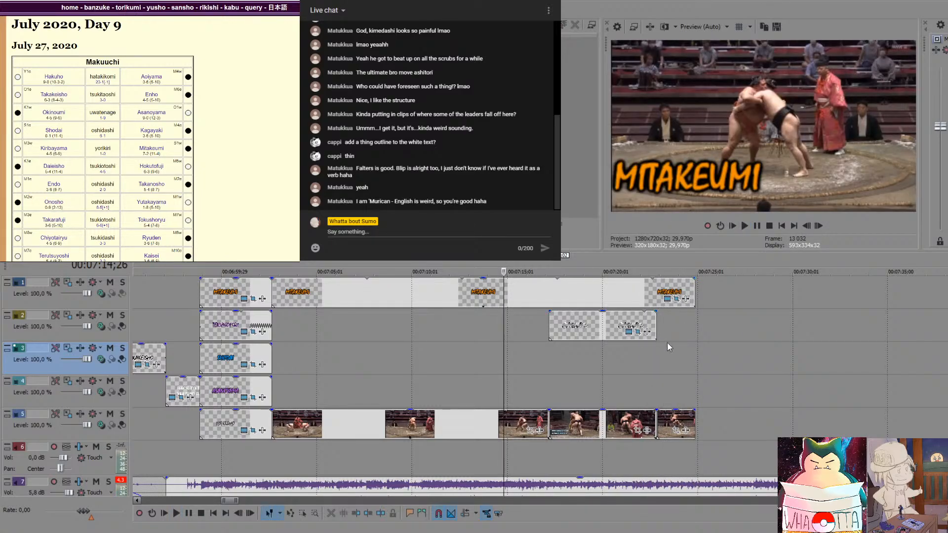
Place the full-length tournament recording with its audio on tracks 5 and 6, in the empty timeline after the edited section
scroll(665, 343, "down", 5)
scroll(704, 366, "down", 3)
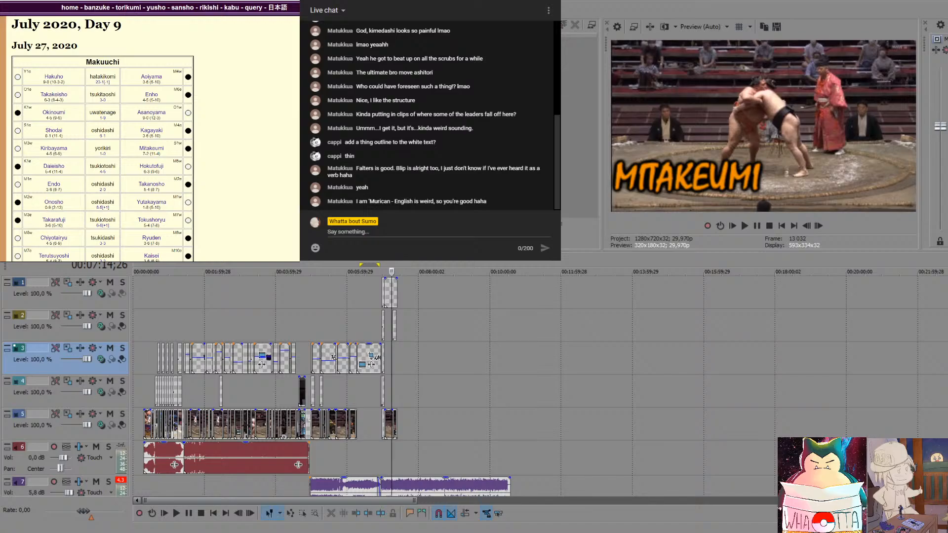
left_click_drag(634, 406, 551, 422)
scroll(804, 368, "down", 2)
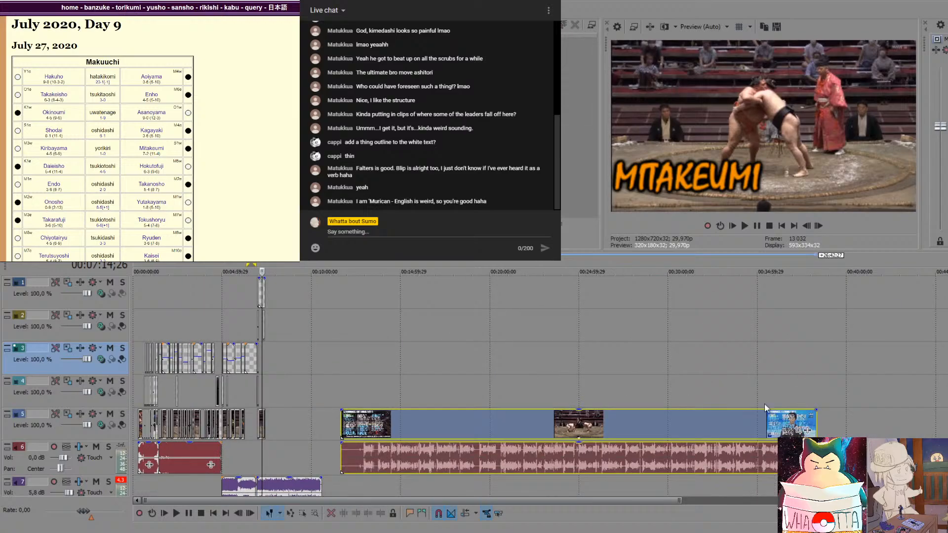
Split the tournament recording at 00:33:49;13, just before the bout starts, and delete the part before the cut
left_click(703, 403)
left_click(723, 405)
left_click(736, 404)
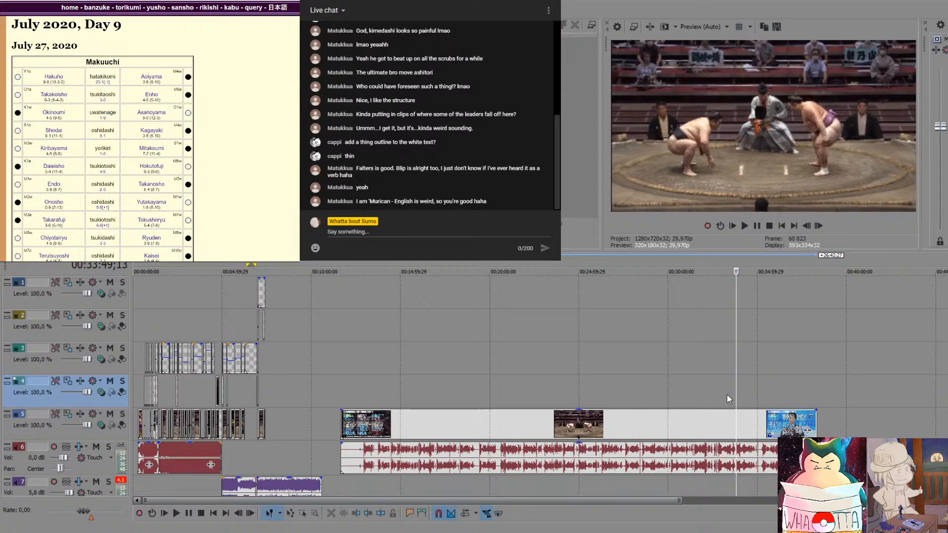
key("space")
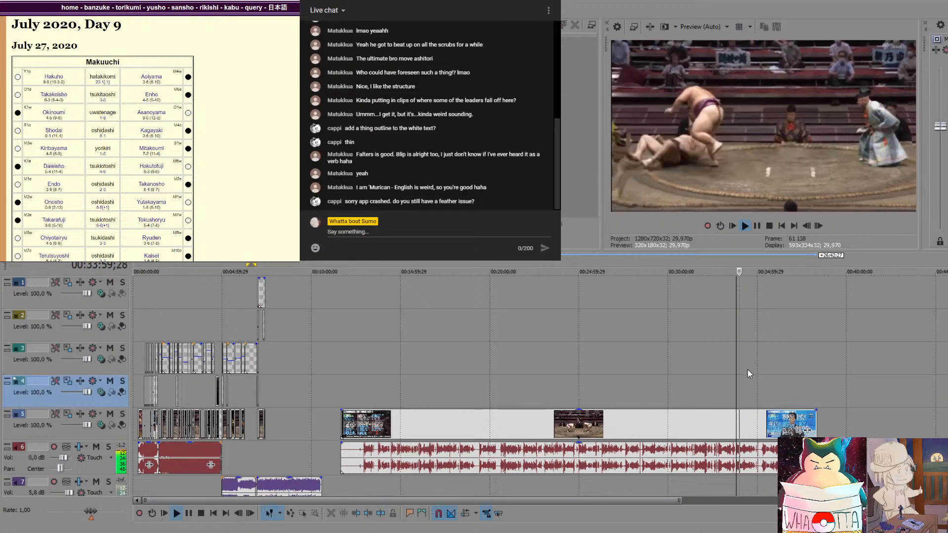
key("space")
key("space")
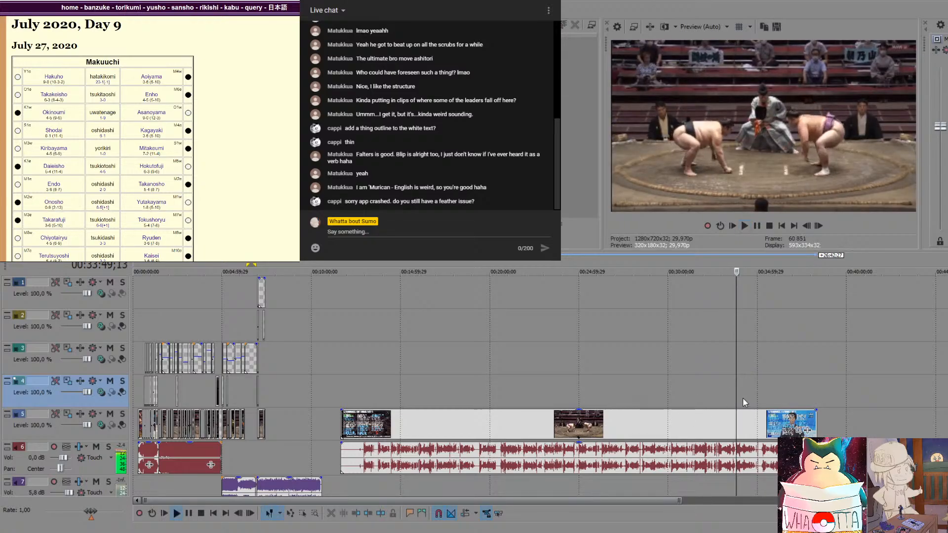
key("space")
key("s")
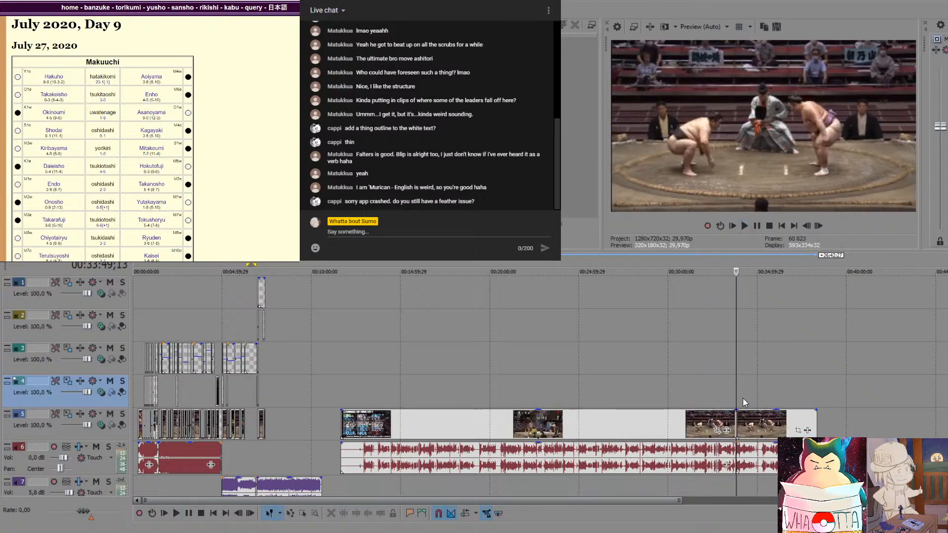
left_click(665, 425)
key("Delete")
Move the remaining recording footage and its audio earlier to about 00:12:00, and return the playhead to the Mitakeumi section
left_click_drag(766, 402, 376, 410)
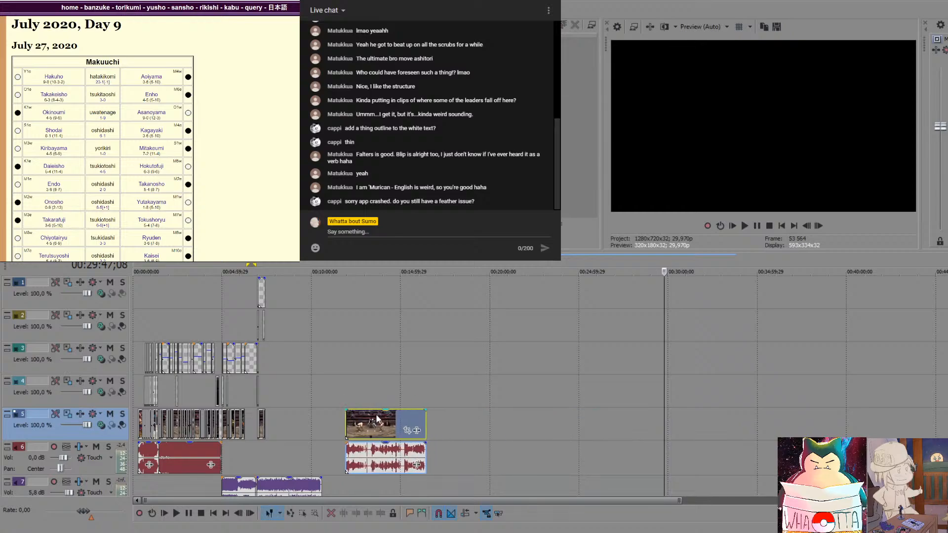
left_click(262, 398)
scroll(277, 395, "up", 5)
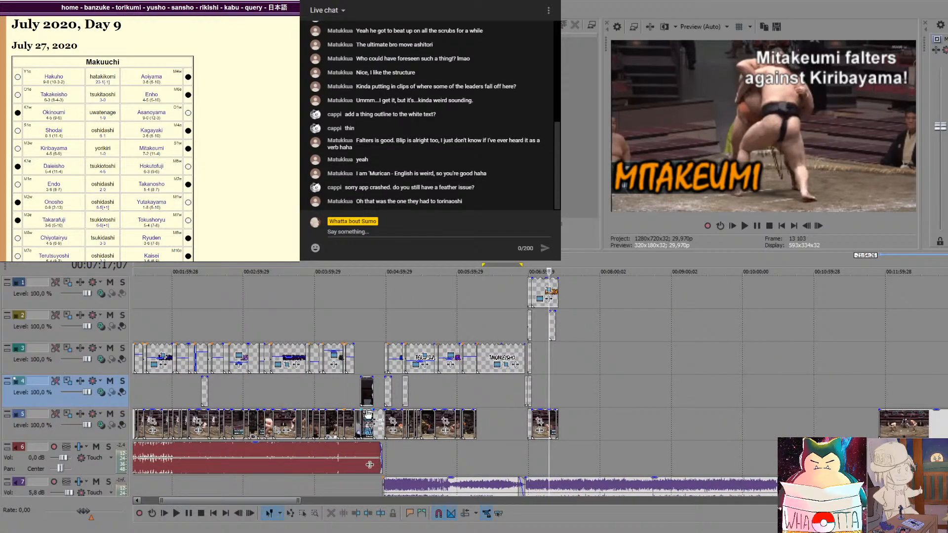
Play the captioned Mitakeumi section from 00:07:17;07
scroll(376, 410, "up", 7)
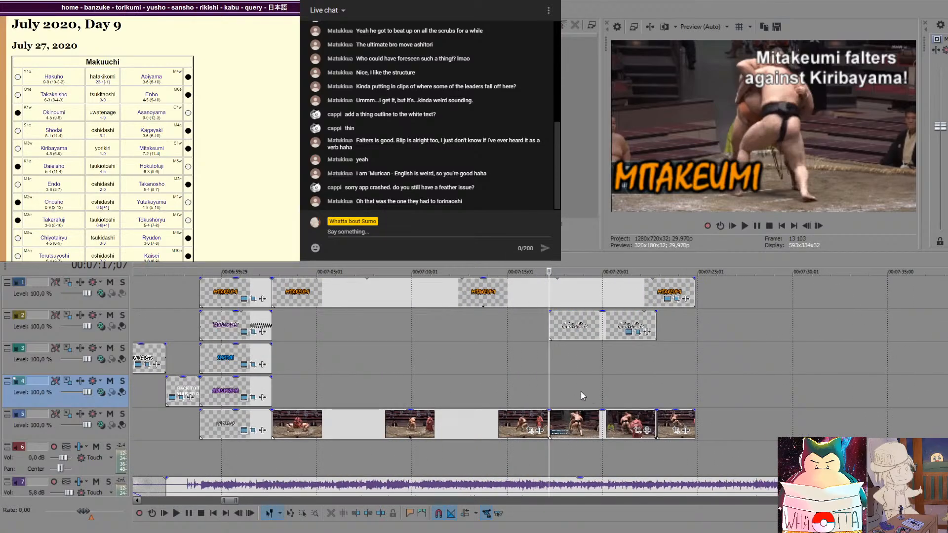
key("space")
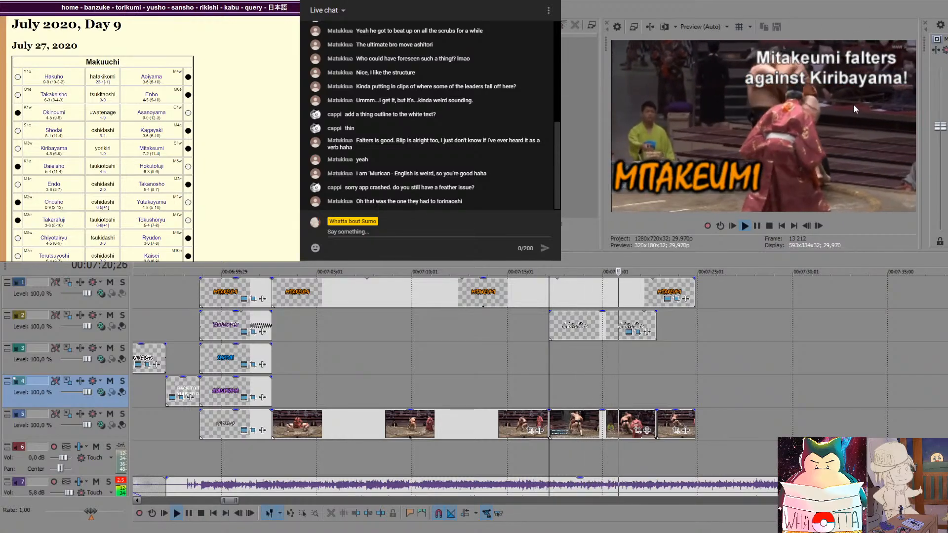
key("space")
scroll(840, 351, "down", 8)
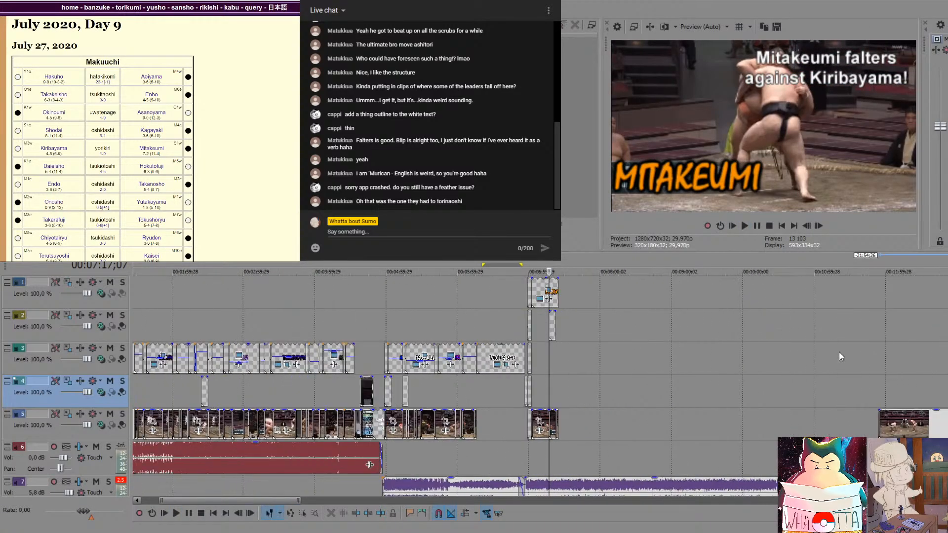
Move the tournament recording and its audio earlier to about 00:10:44, and play the bout footage from its start
left_click(902, 397)
scroll(902, 397, "up", 2)
scroll(796, 405, "down", 1)
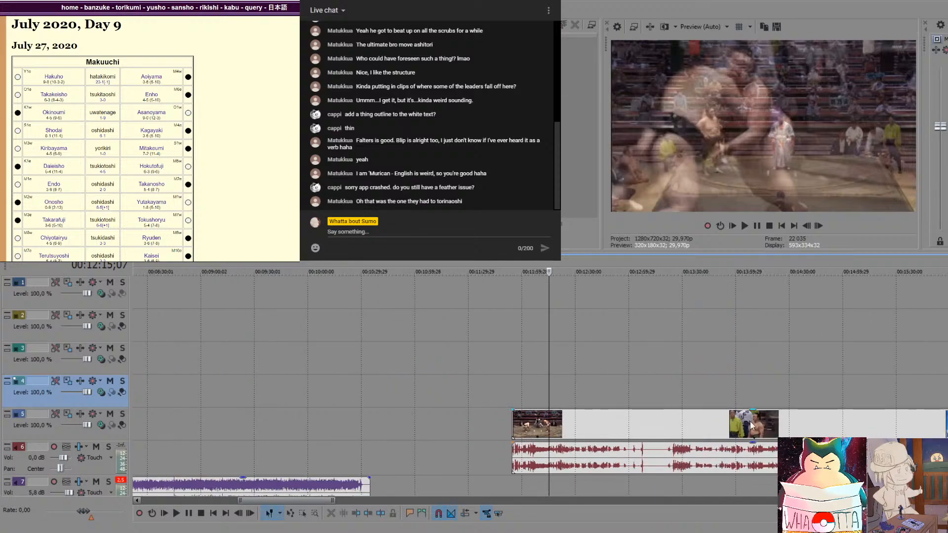
left_click_drag(670, 424, 546, 423)
left_click(450, 398)
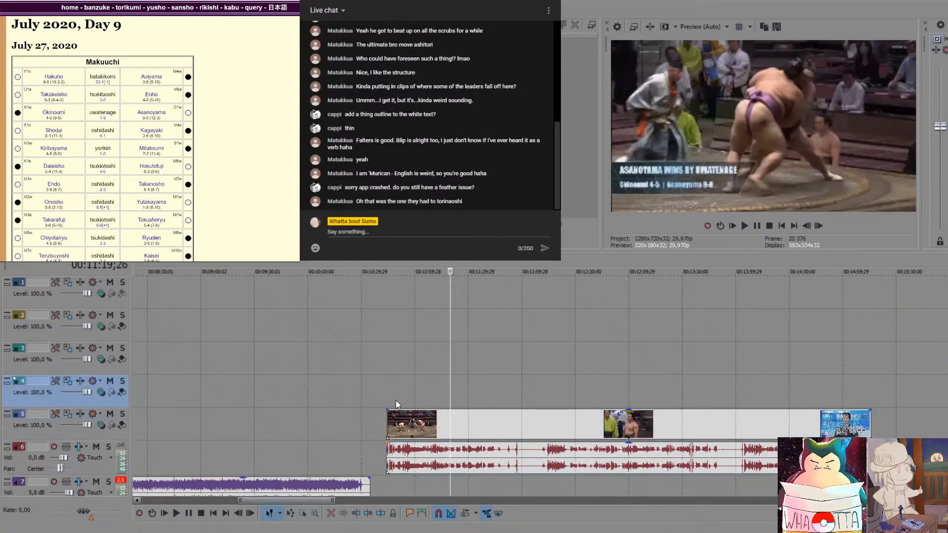
left_click(387, 396)
key("space")
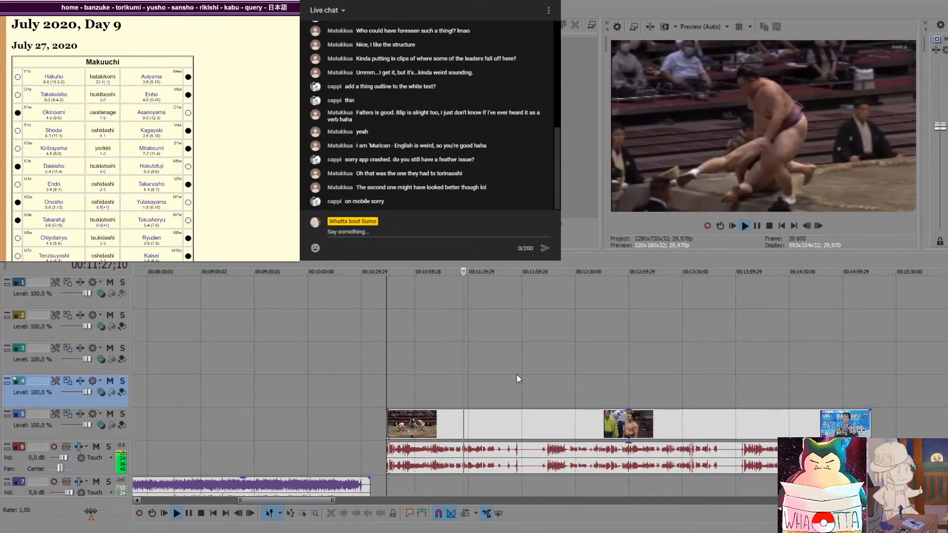
key("Return")
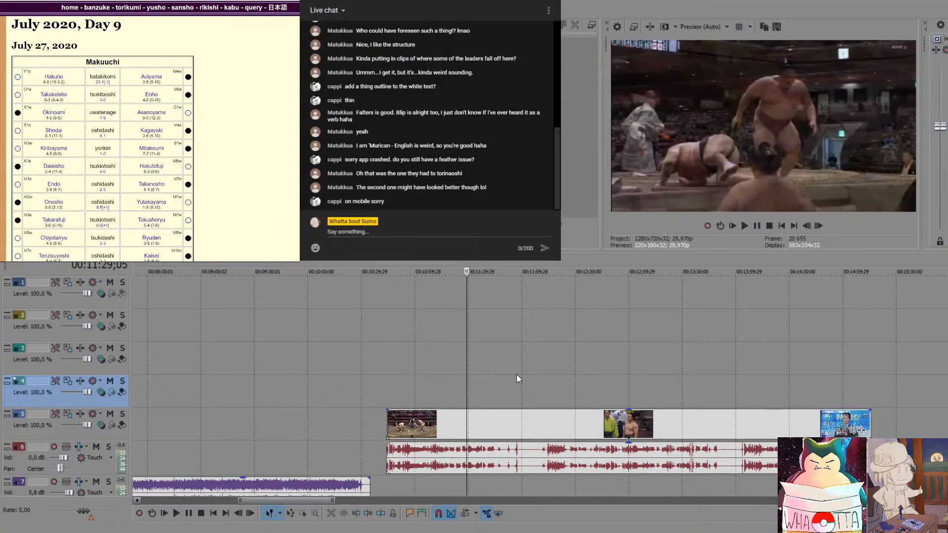
Place the recording at about 00:12:18 with its earlier footage restored ahead of the previous cut, and play it from its start
scroll(517, 376, "down", 4)
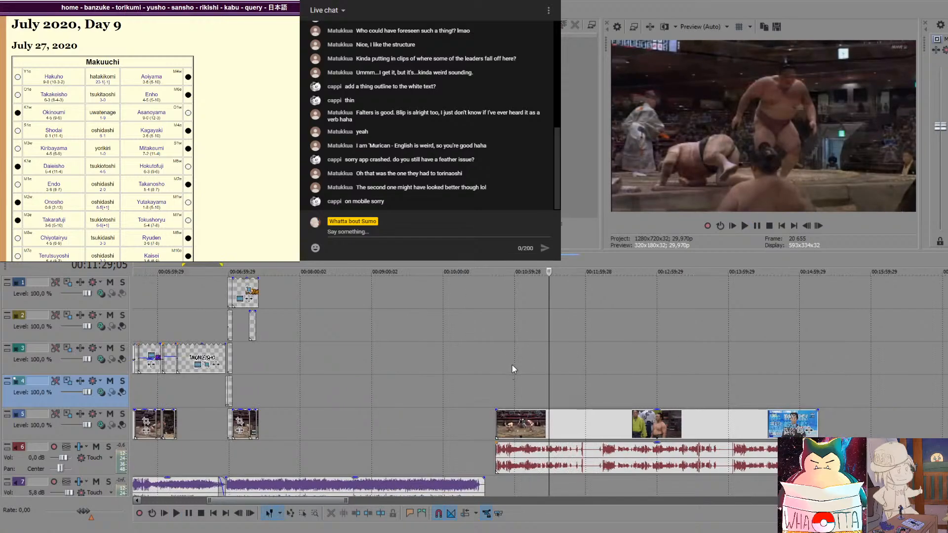
mouse_move(579, 426)
left_mouse_down()
mouse_move(625, 442)
mouse_move(636, 434)
mouse_move(552, 430)
mouse_move(572, 428)
left_mouse_up()
left_click(572, 399)
key("space")
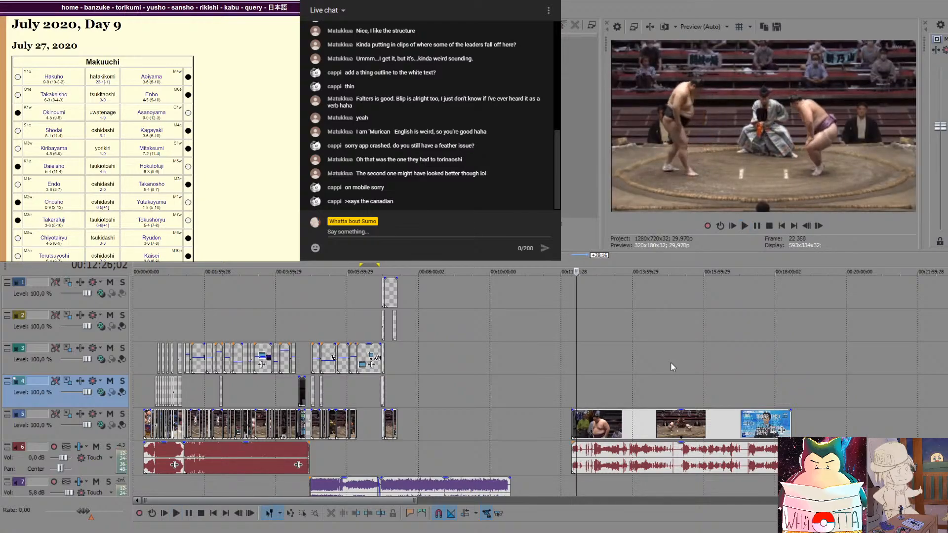
key("Return")
Skip ahead through the recording to the throw at 00:13:02;24 and replay that moment several times
key("Right")
key("Right")
key("Right")
key("Right")
key("Right")
key("Right")
key("Right")
key("Right")
key("Right")
key("Right")
key("Right")
key("Right")
key("Right")
key("Right")
key("Right")
key("Right")
key("Right")
key("Right")
key("Right")
key("Right")
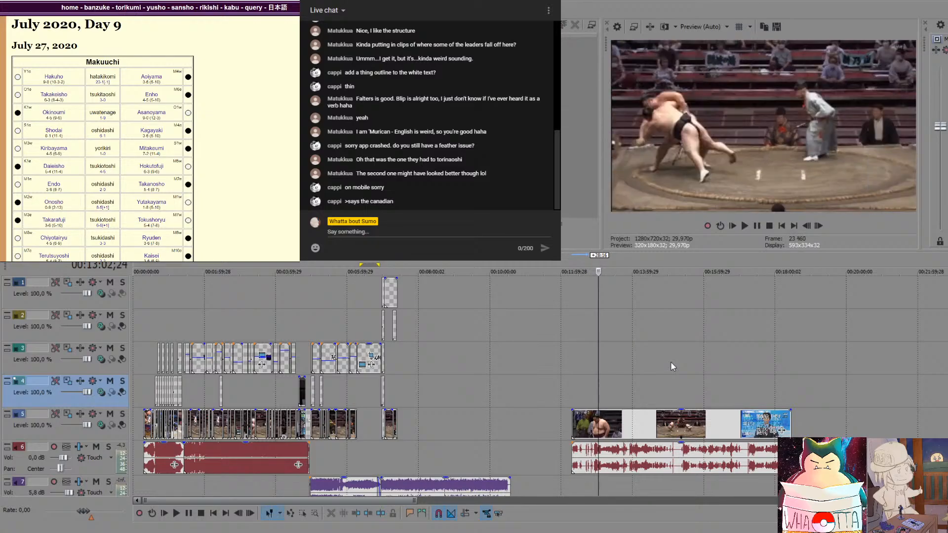
key("space")
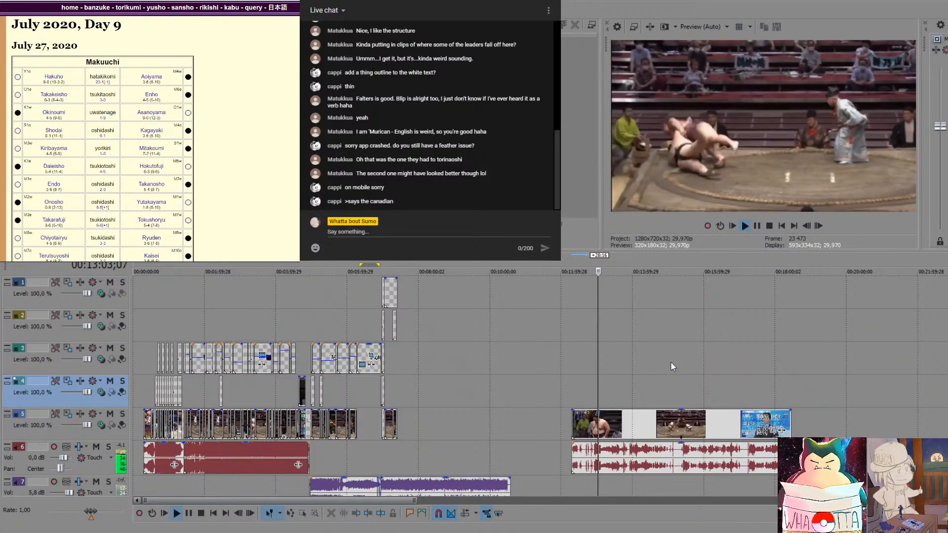
key("space")
key("space")
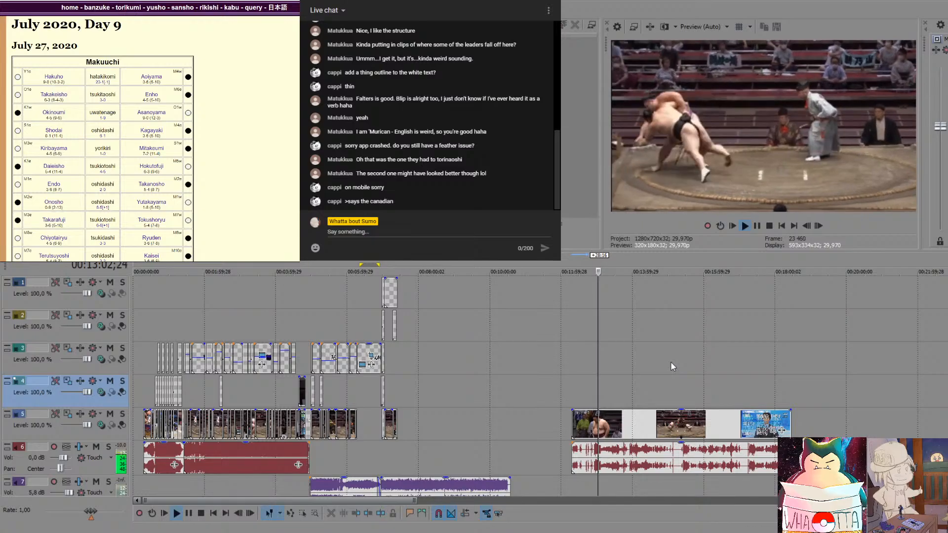
key("space")
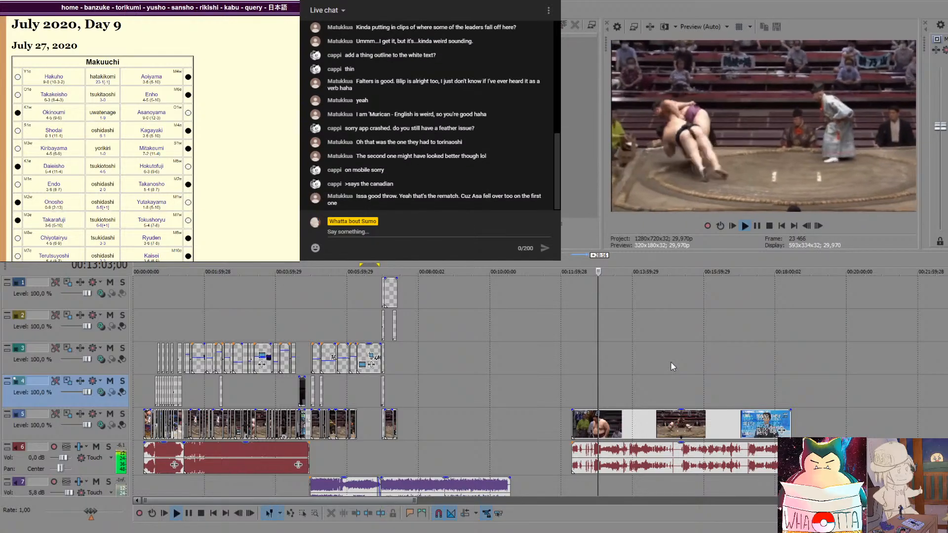
key("space")
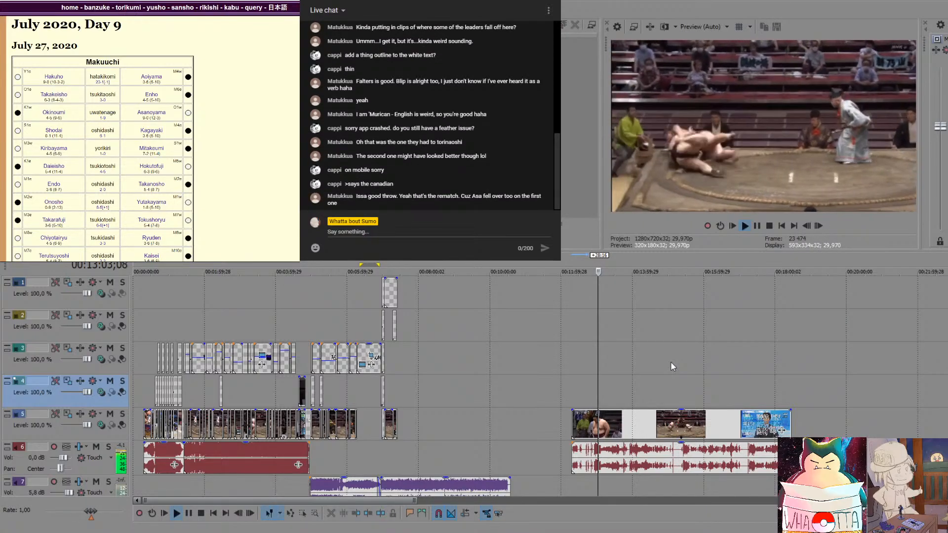
key("space")
key("space")
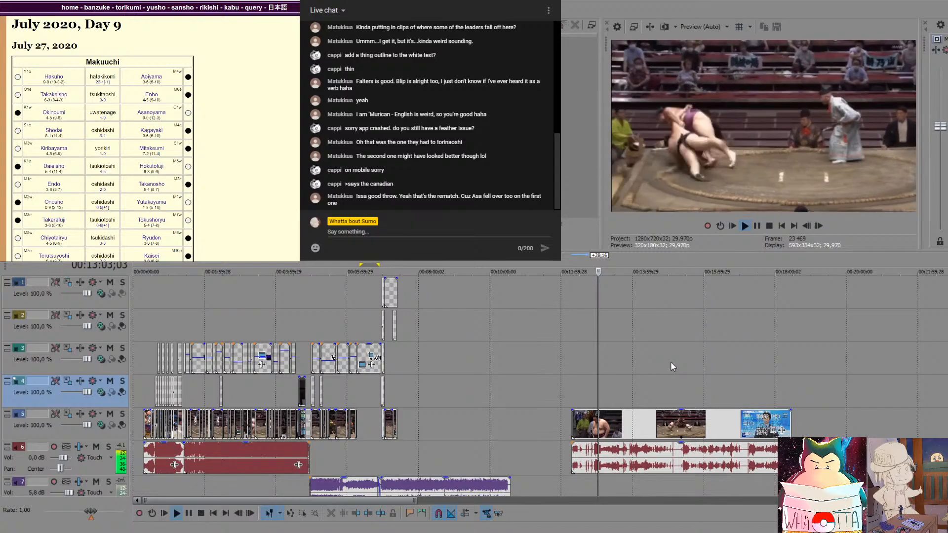
key("space")
key("space")
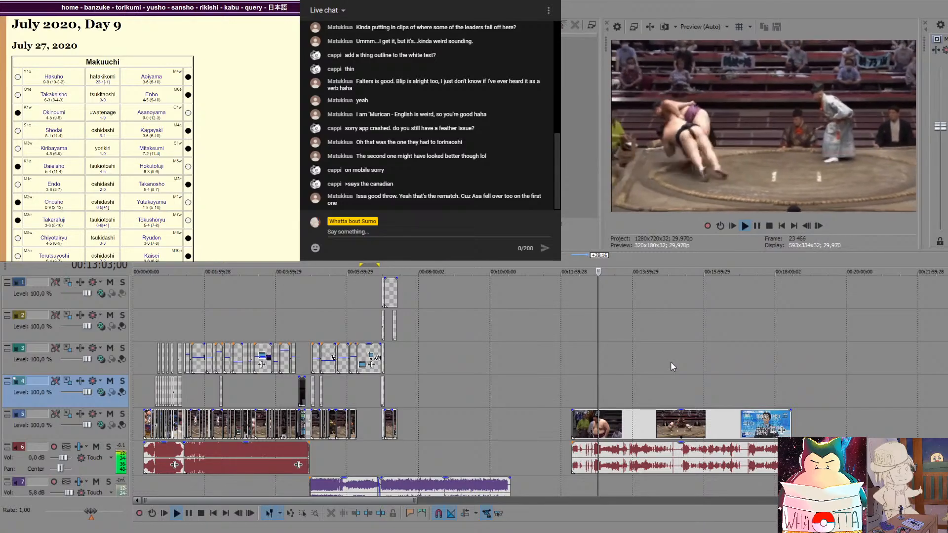
key("space")
key("space")
key("space")
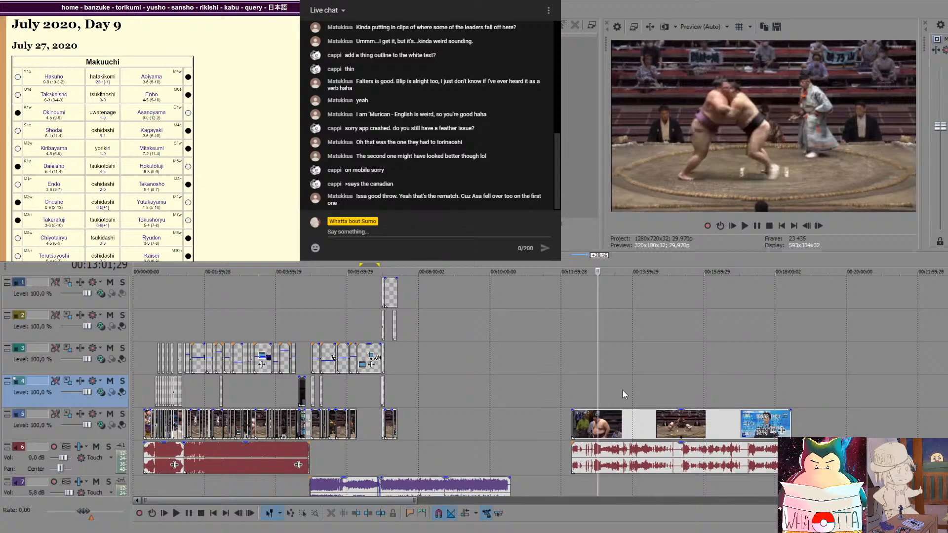
Play on past the throw to its replay, and rewatch the replay from 00:13:11;04
key("space")
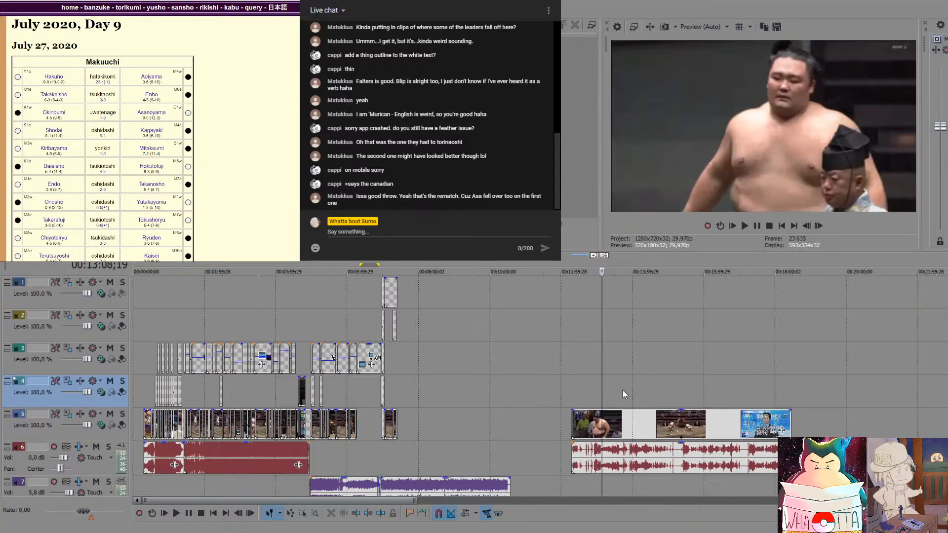
key("space")
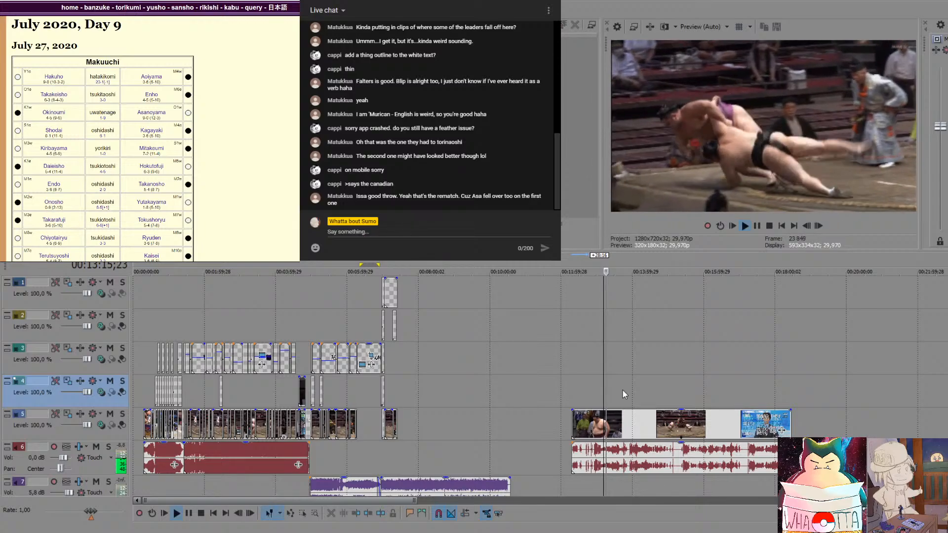
key("space")
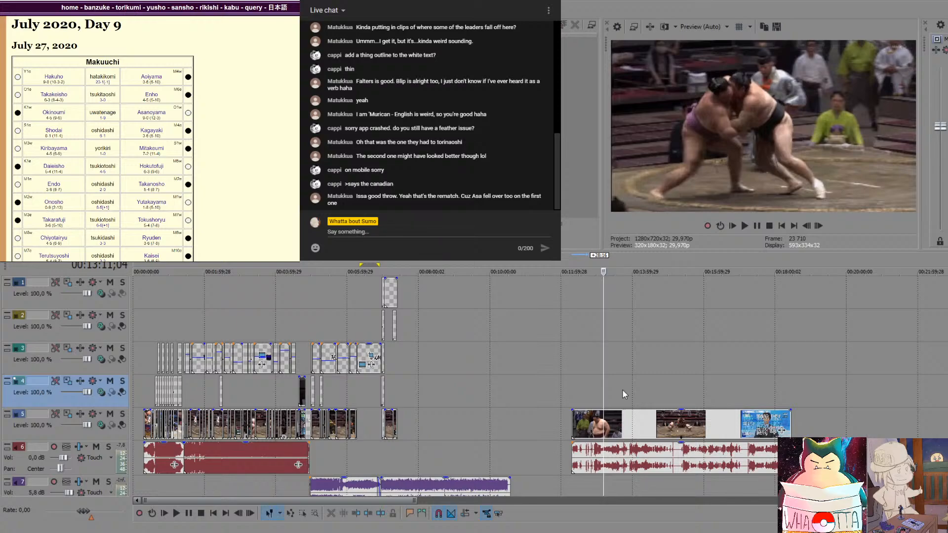
key("space")
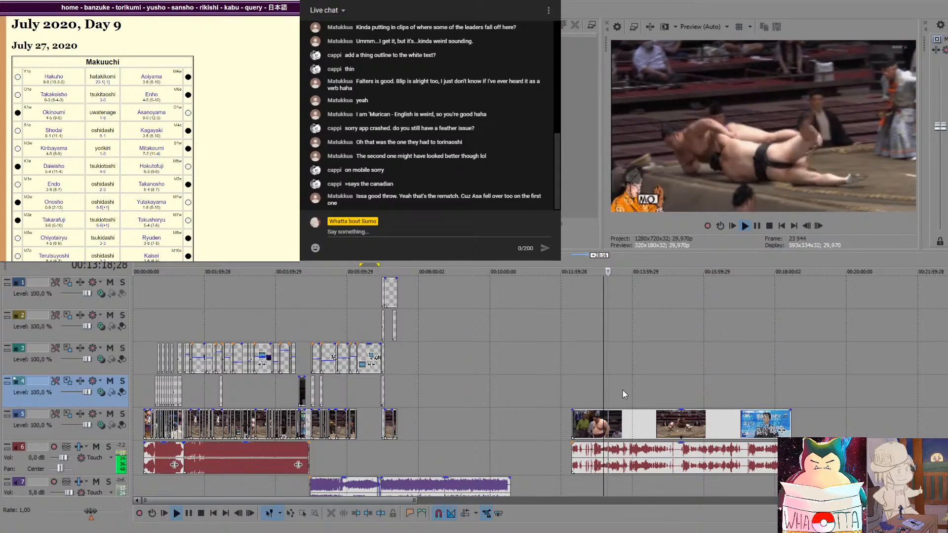
key("space")
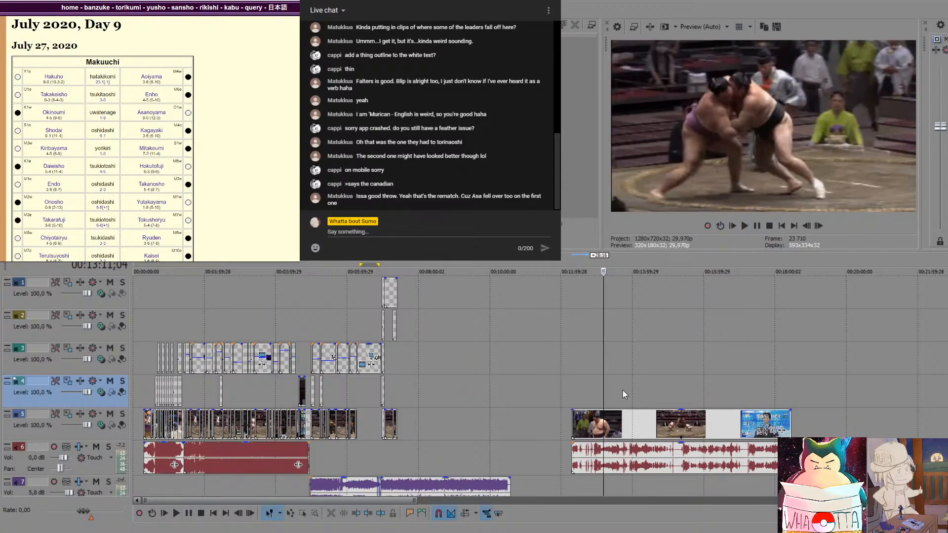
Split the recording at 00:13:56;22, where both wrestlers crouch for the next bout, and delete the part before the cut
key("Right")
key("Right")
key("Right")
key("Right")
key("Right")
key("Right")
key("Right")
key("Right")
key("Right")
key("Right")
key("Right")
key("Right")
key("Right")
key("Right")
key("Right")
key("Right")
key("Right")
key("Right")
key("Right")
key("Right")
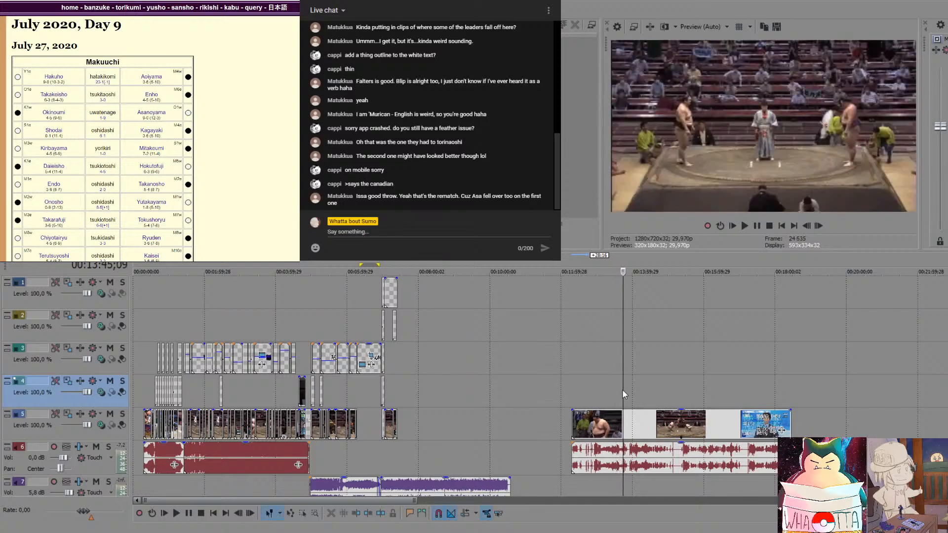
key("Right")
key("Right")
key("Right")
key("Right")
key("Right")
key("Right")
key("Right")
key("Right")
key("Right")
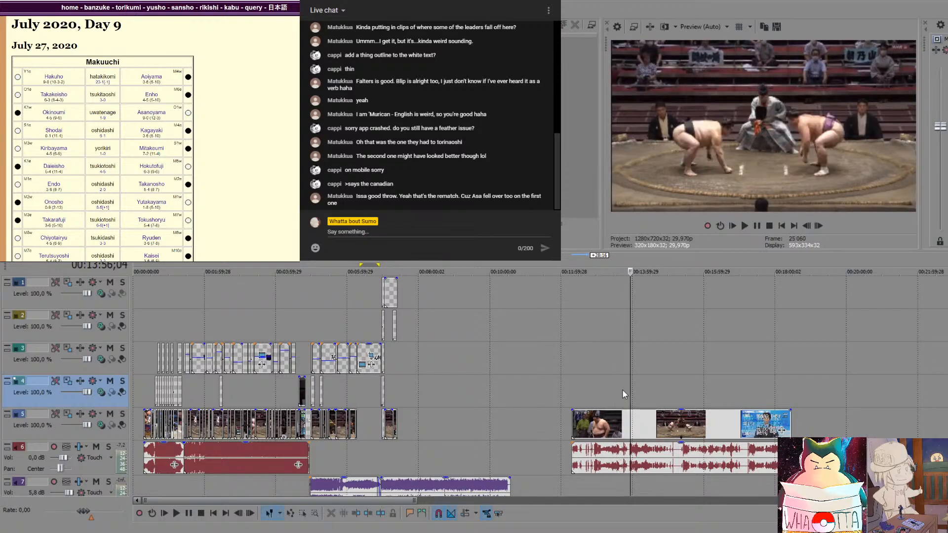
scroll(628, 380, "up", 4)
key("Right")
key("Right")
key("Right")
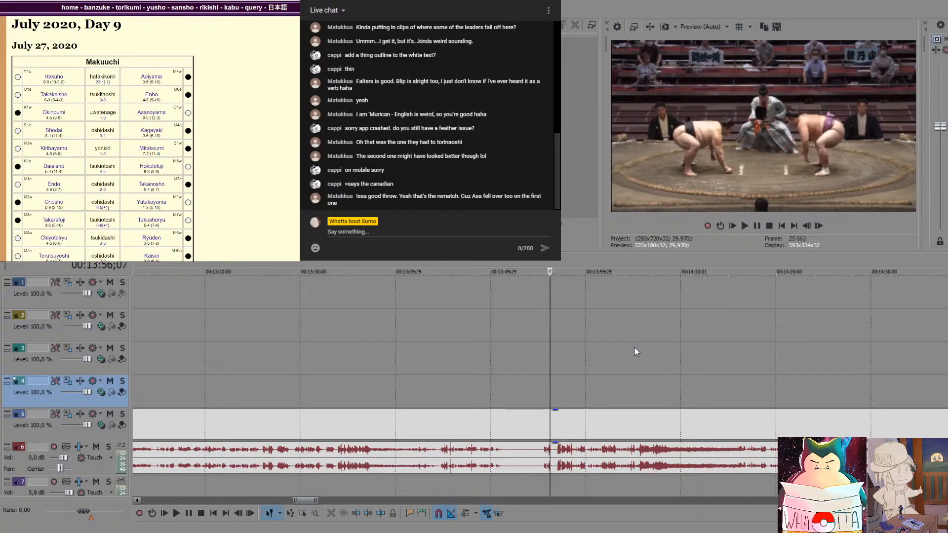
key("Right")
key("Right")
key("Right")
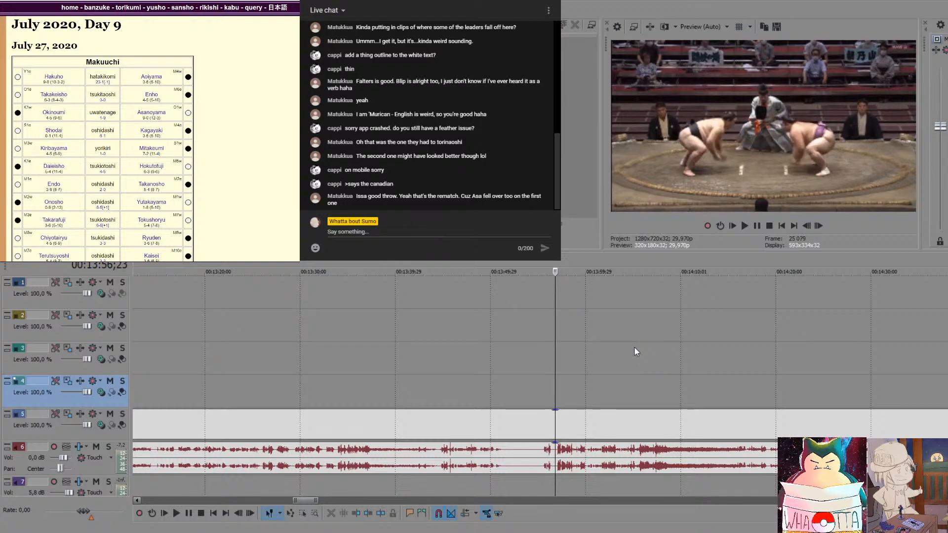
key("s")
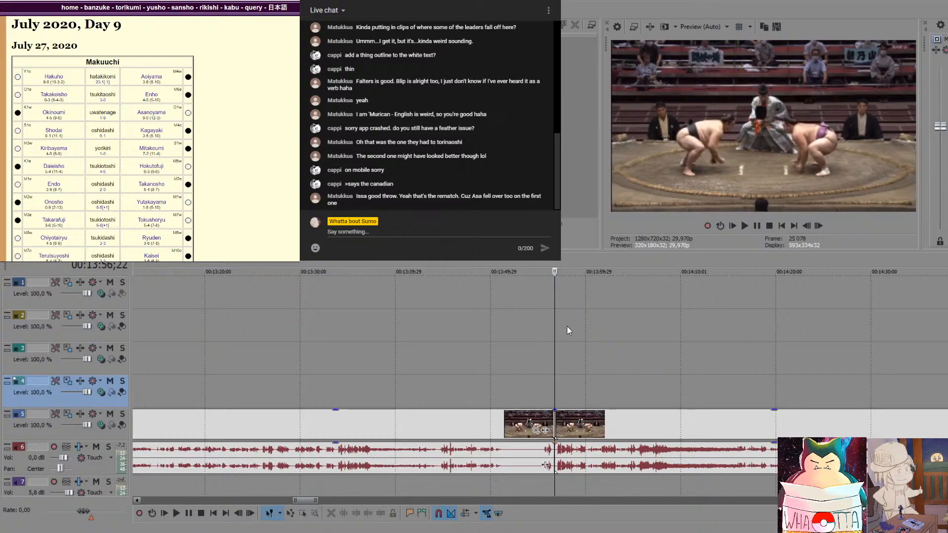
left_click(428, 426)
key("Delete")
Move the remaining recording footage and its audio earlier to about 00:08:02, shortly after the Mitakeumi section
scroll(503, 343, "down", 4)
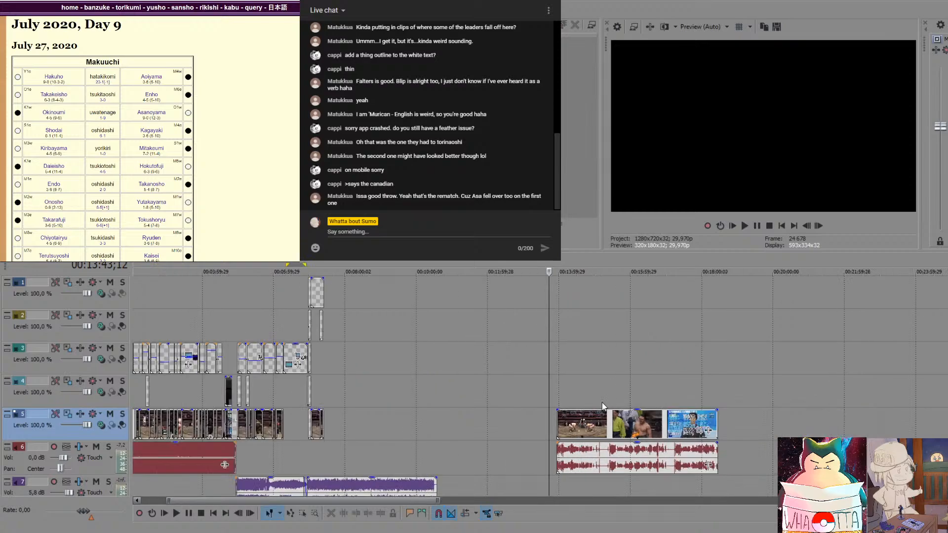
left_click_drag(568, 425, 355, 438)
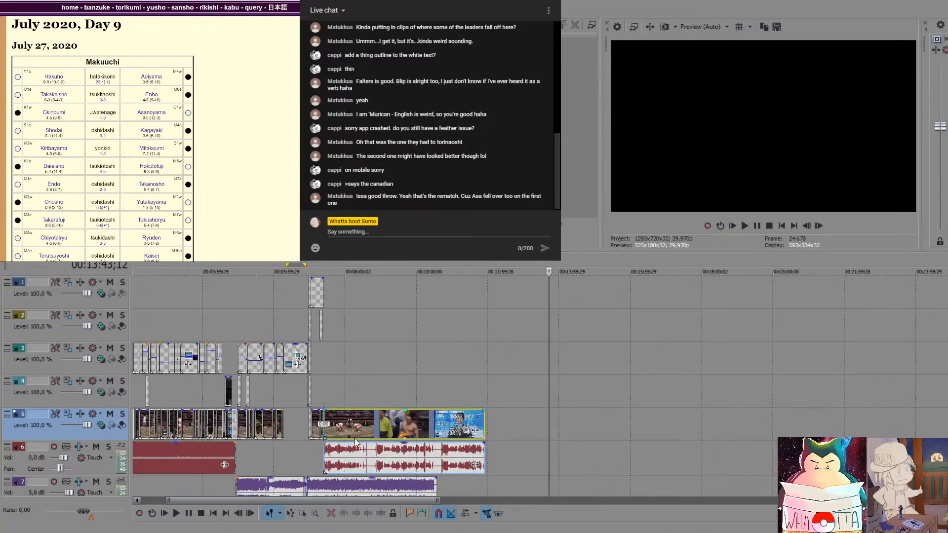
Split the recording at 00:08:55;11, after the Asanoyama bout footage, and move the remainder later to about 00:10:58
left_click(370, 391)
scroll(425, 377, "up", 5)
left_click_drag(672, 383, 646, 383)
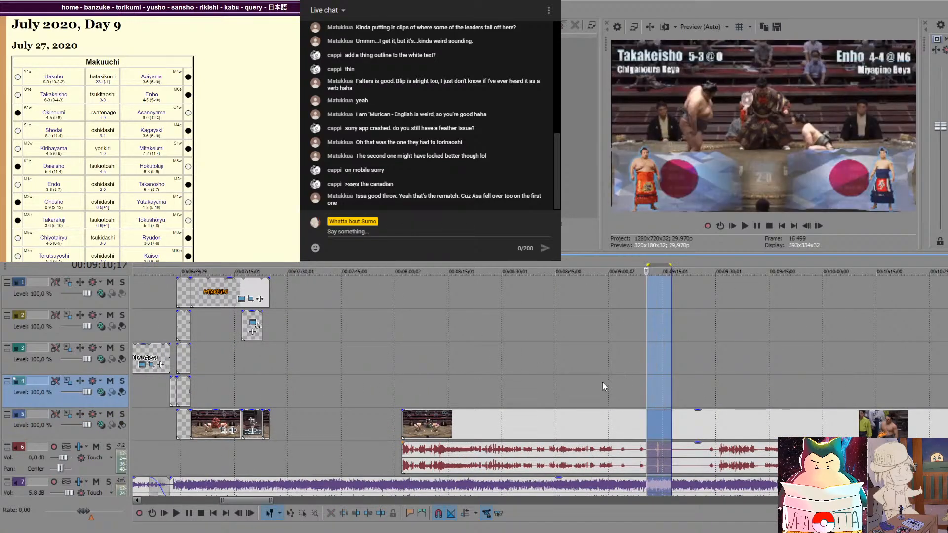
left_click(602, 383)
left_click(586, 388)
left_click(552, 391)
left_click(601, 390)
left_click(619, 390)
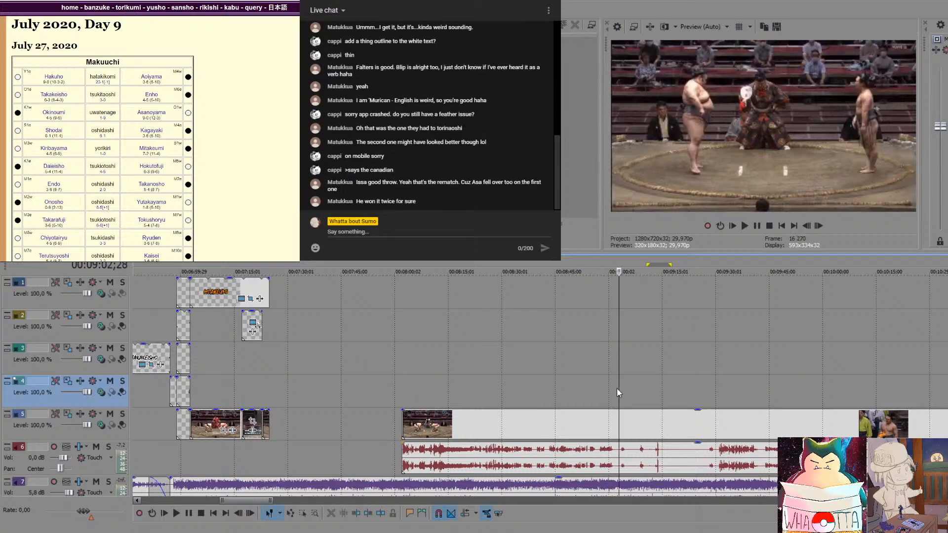
left_click(593, 391)
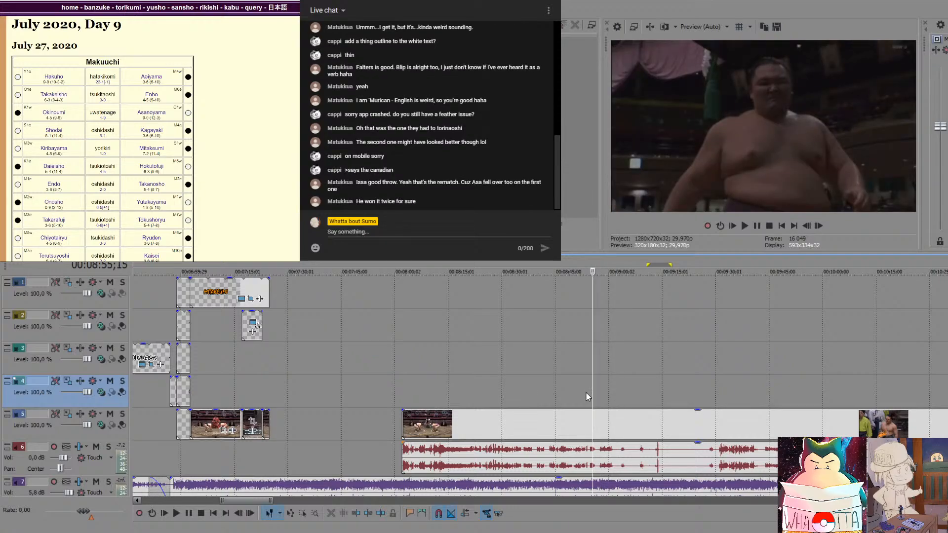
left_click(593, 421)
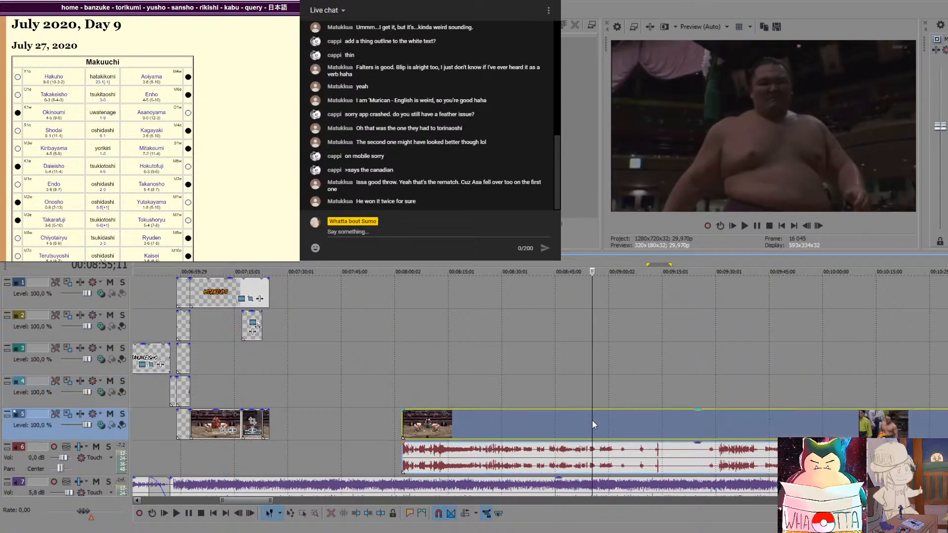
key("s")
left_click_drag(720, 437, 934, 439)
Review the leftover recording from about 00:11:55;21, and delete this whole remainder with its audio
scroll(823, 440, "down", 3)
left_click(763, 401)
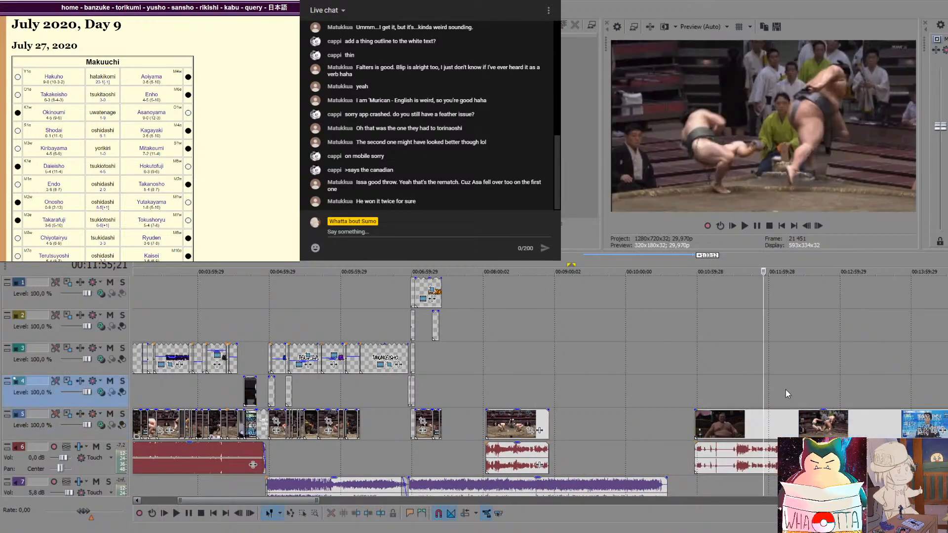
key("space")
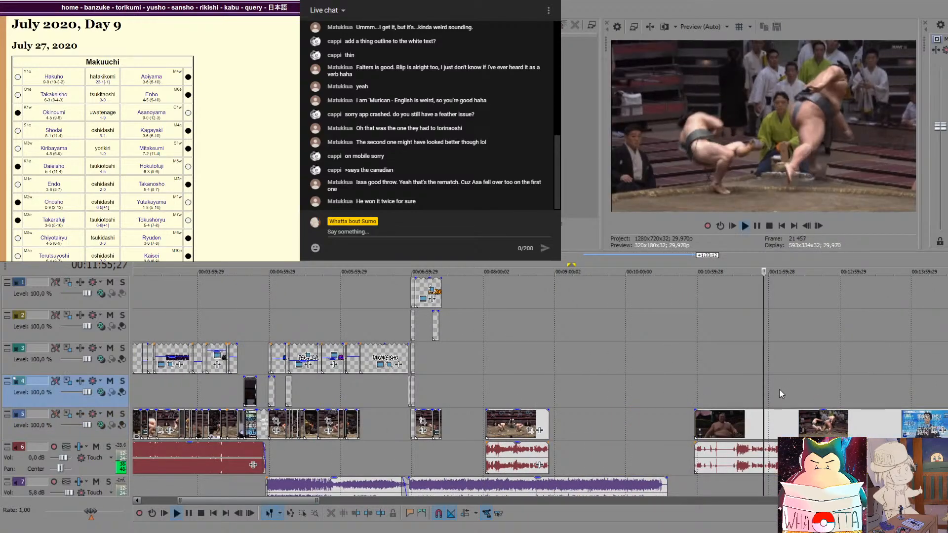
key("space")
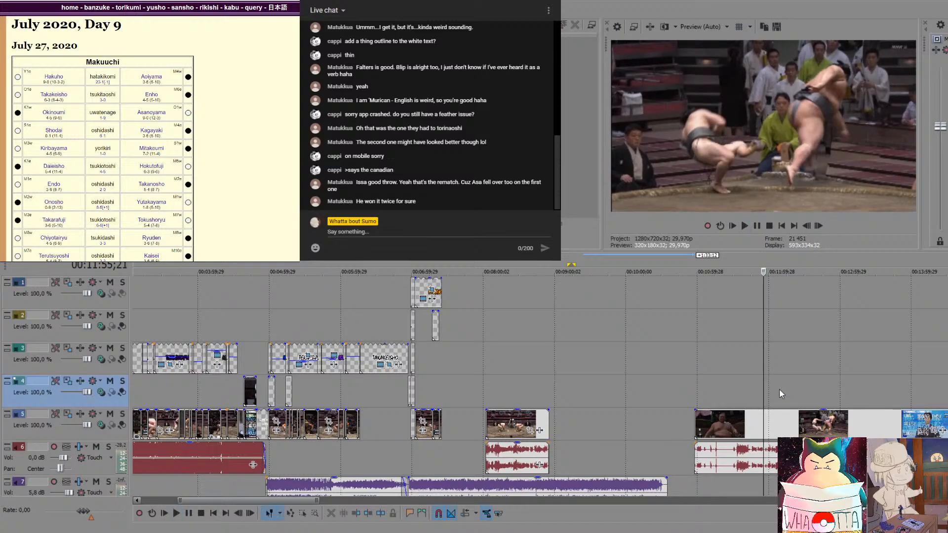
key("space")
key("Return")
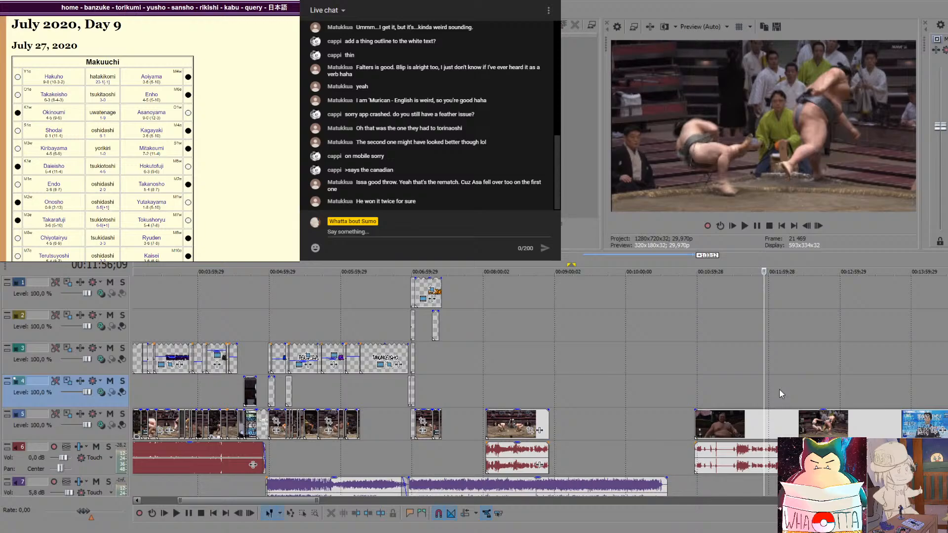
key("space")
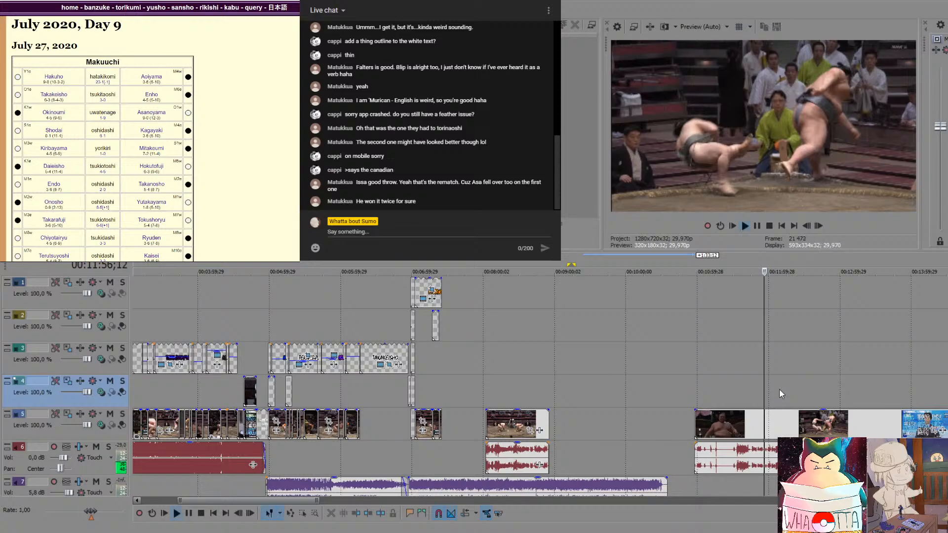
key("space")
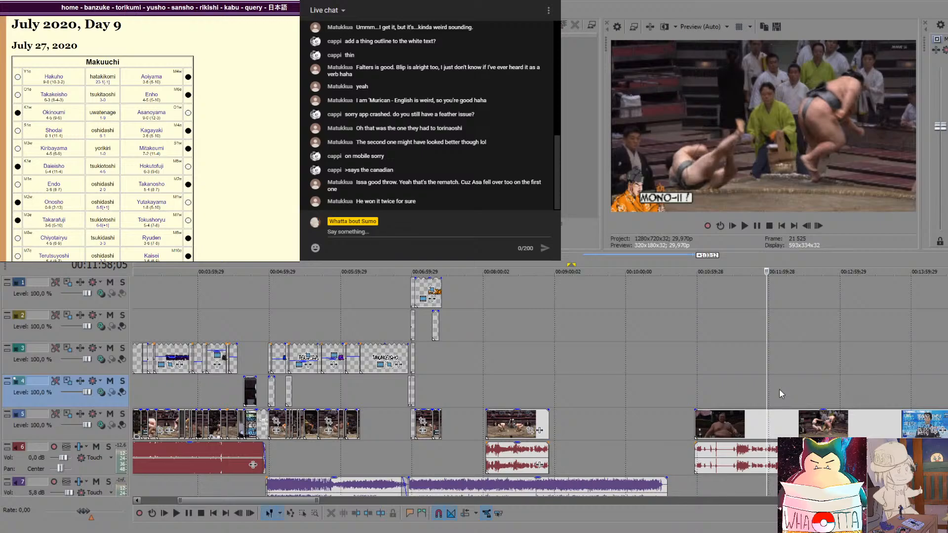
left_click(805, 428)
key("Delete")
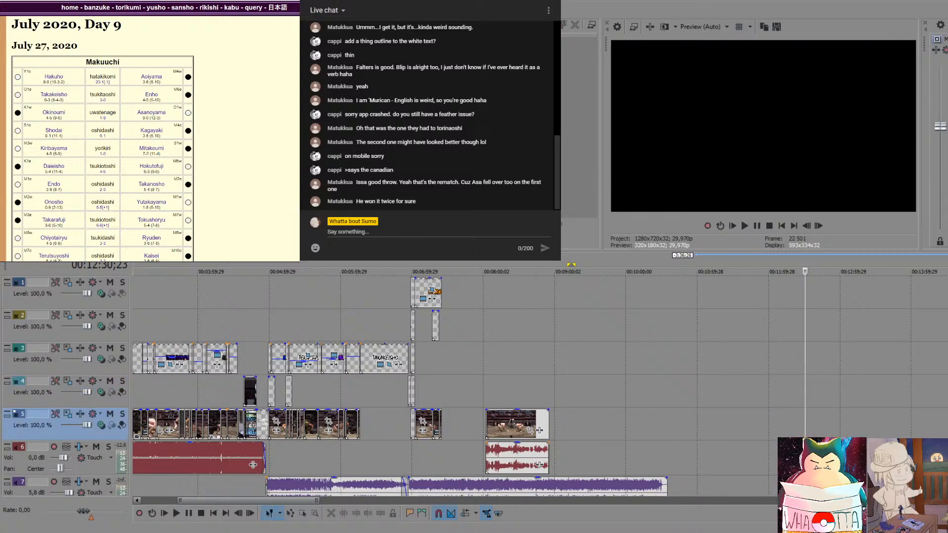
Play the Asanoyama bout footage from its start and split it at 00:08:39;14, where the close-up replay begins
left_click(501, 399)
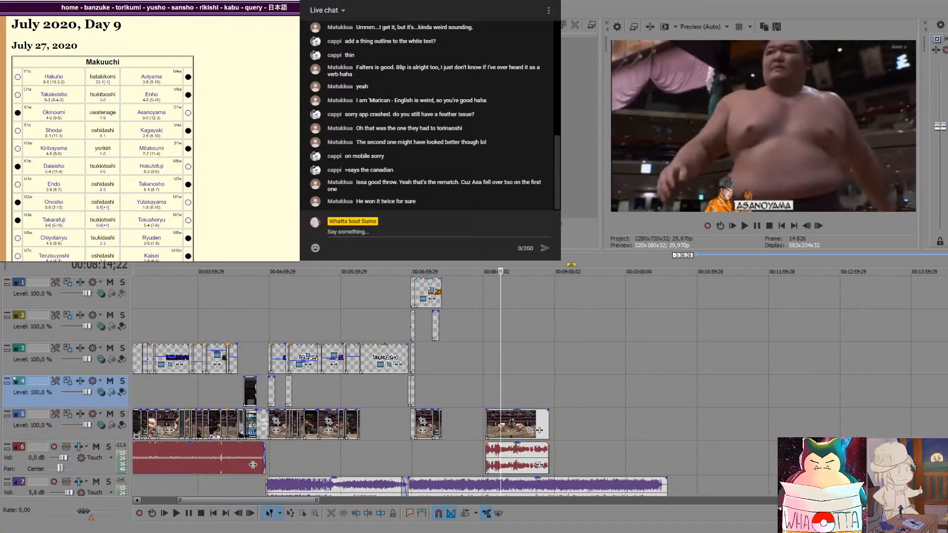
left_click(486, 400)
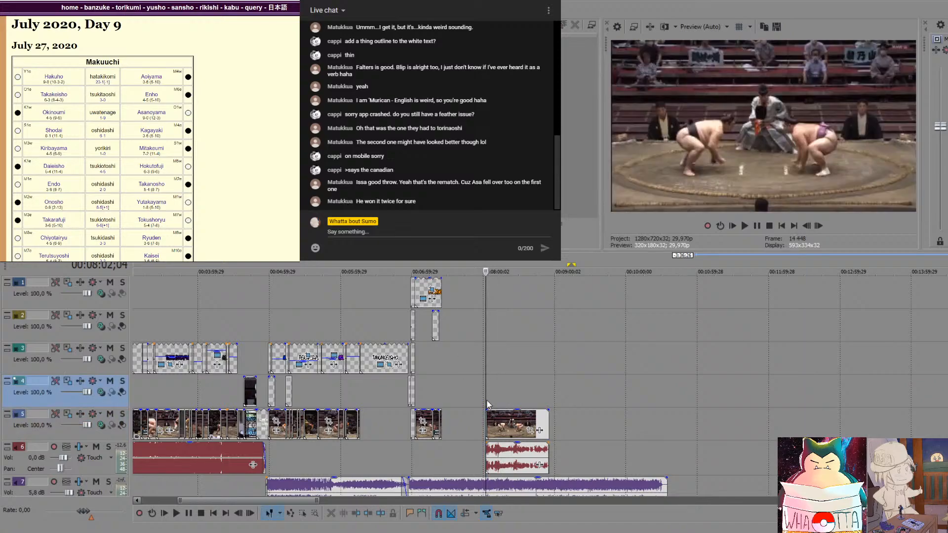
key("space")
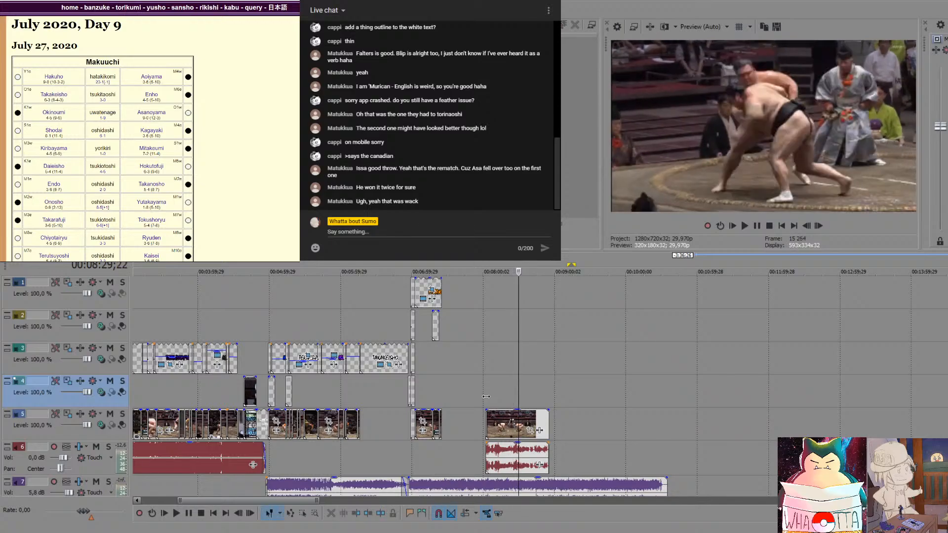
key("Left")
key("Left")
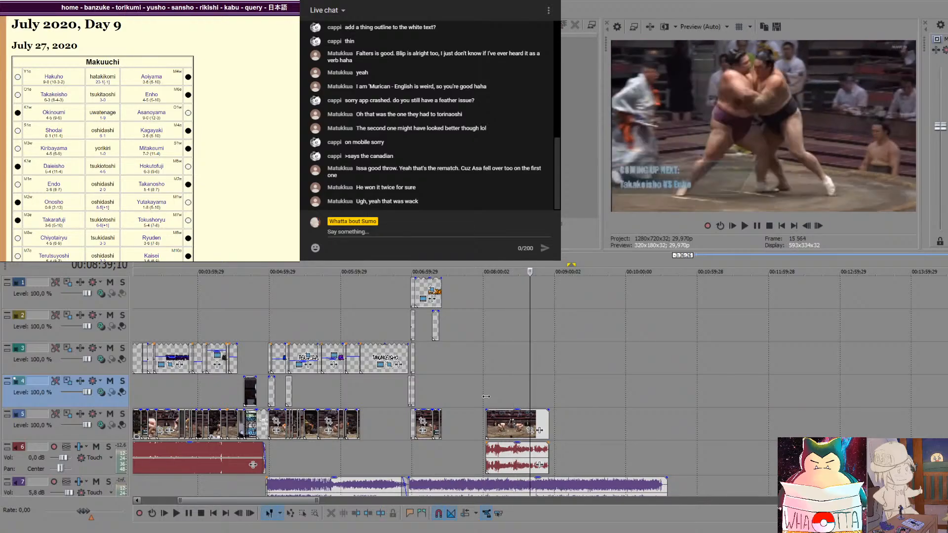
key("Right")
key("Right")
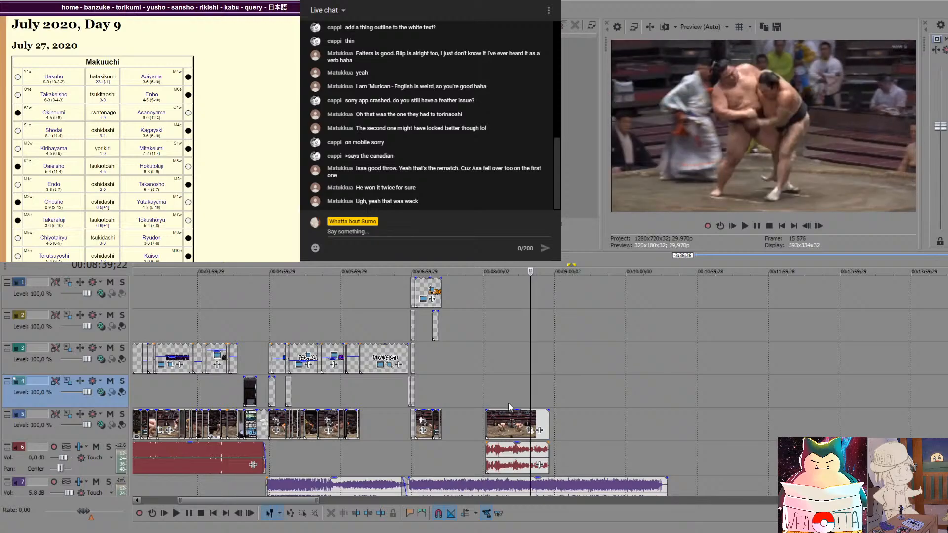
left_click(529, 417)
scroll(529, 416, "up", 5)
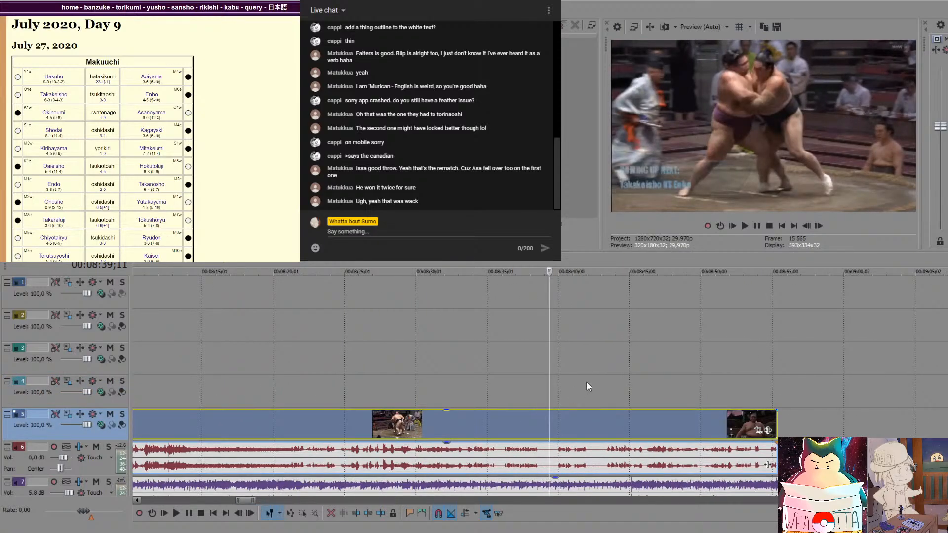
key("Right")
key("Right")
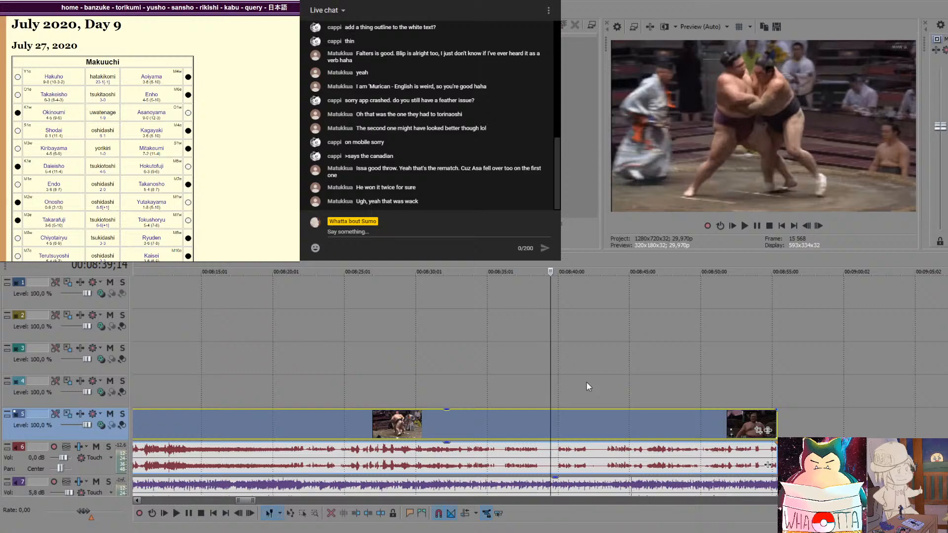
key("s")
Play the replay through the throw and split the footage at 00:08:44;28
key("space")
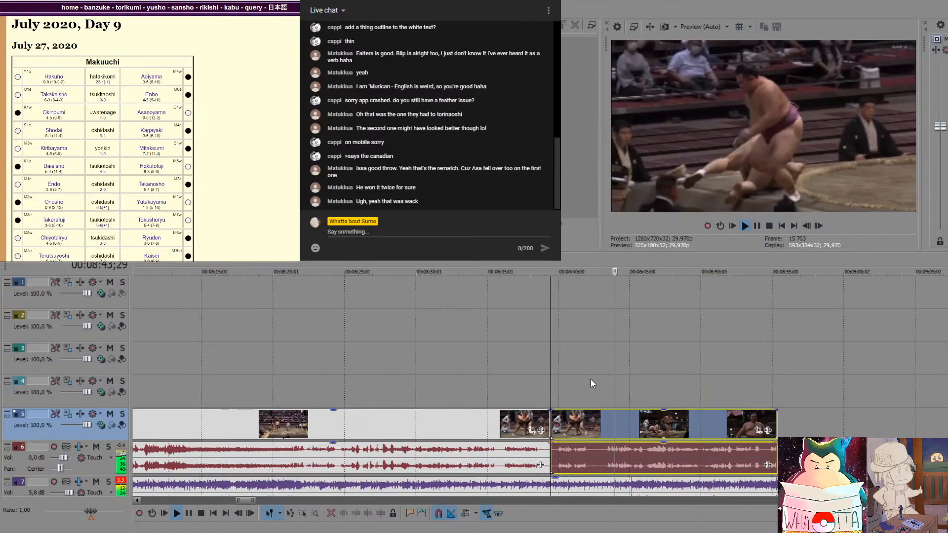
key("Return")
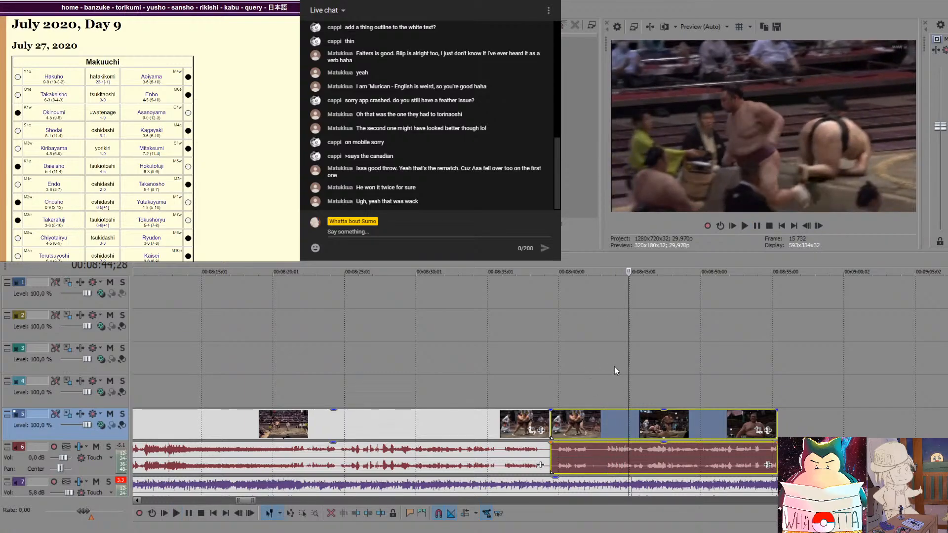
key("s")
Ungroup the replay clip from its audio and delete that piece of audio
left_click(590, 419)
key("u")
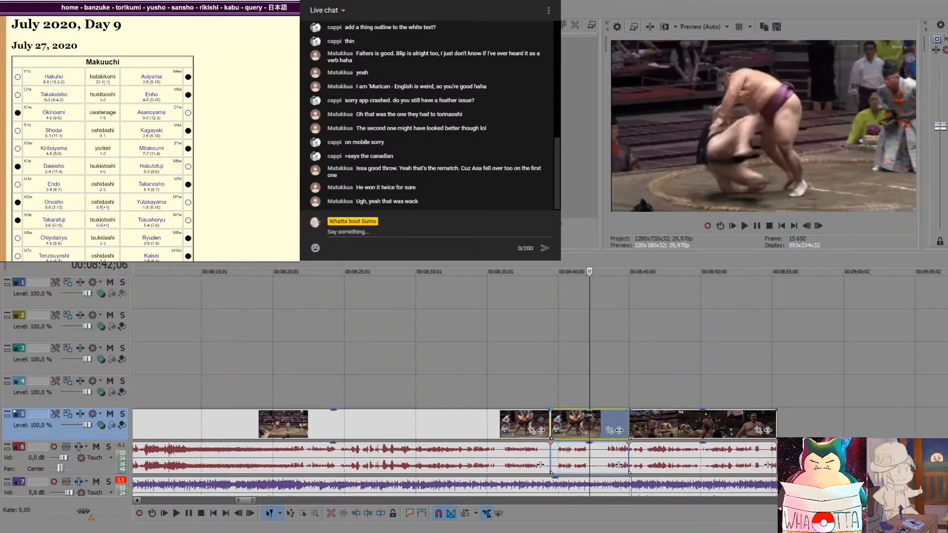
left_click(581, 460)
key("Delete")
Move the silent replay clip earlier to about 00:07:46, ahead of the main bout footage
scroll(588, 430, "down", 2)
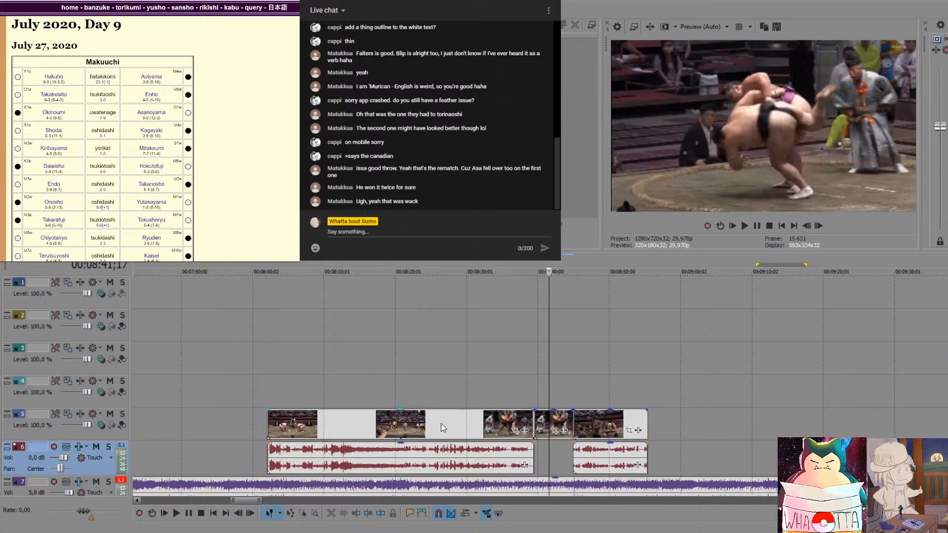
left_click(425, 425)
left_click_drag(543, 423, 160, 416)
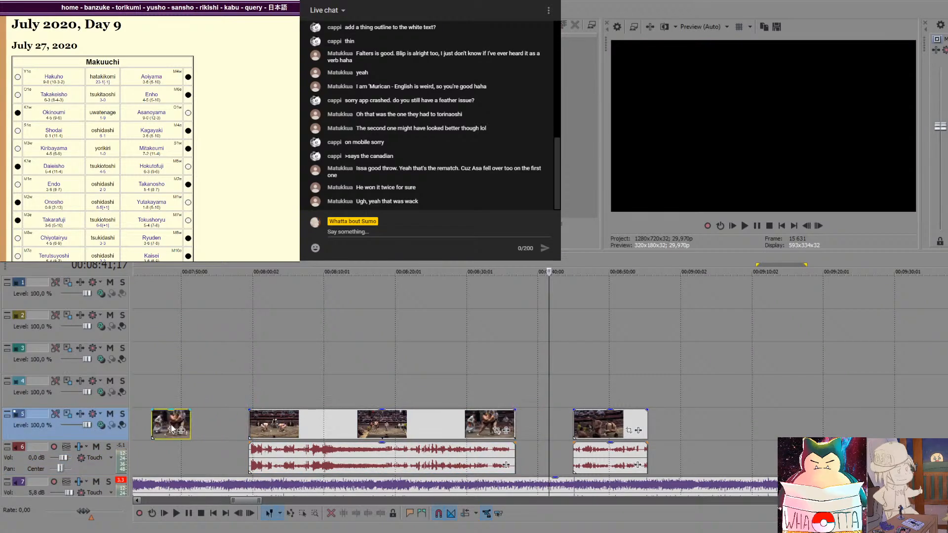
scroll(163, 416, "down", 2)
Play the end of the live bout and split the footage at 00:08:09;23, just after the throw
left_click(437, 423)
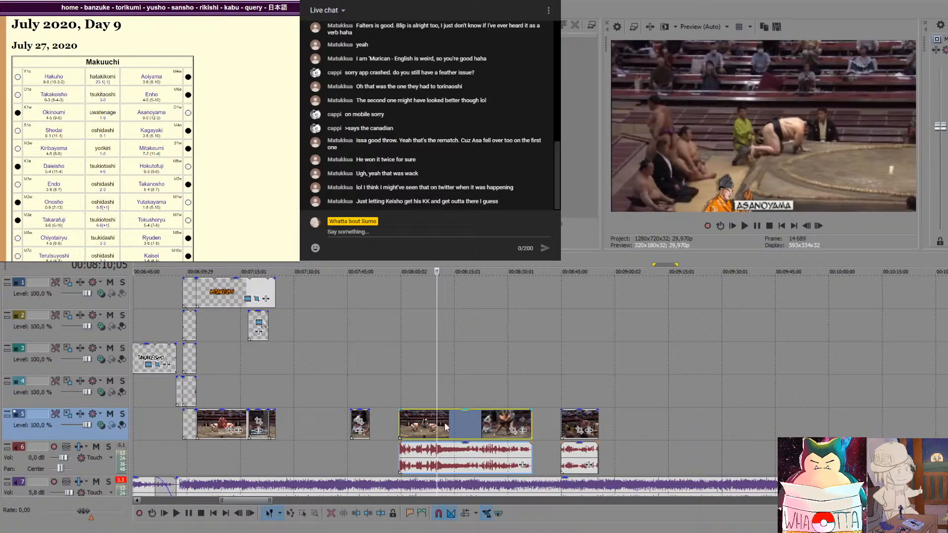
key("Left")
key("Left")
key("Left")
key("Left")
key("Left")
key("Left")
key("Left")
key("Left")
key("Left")
key("Left")
key("Left")
key("Left")
key("Left")
key("Left")
key("Left")
key("Left")
key("Left")
key("Left")
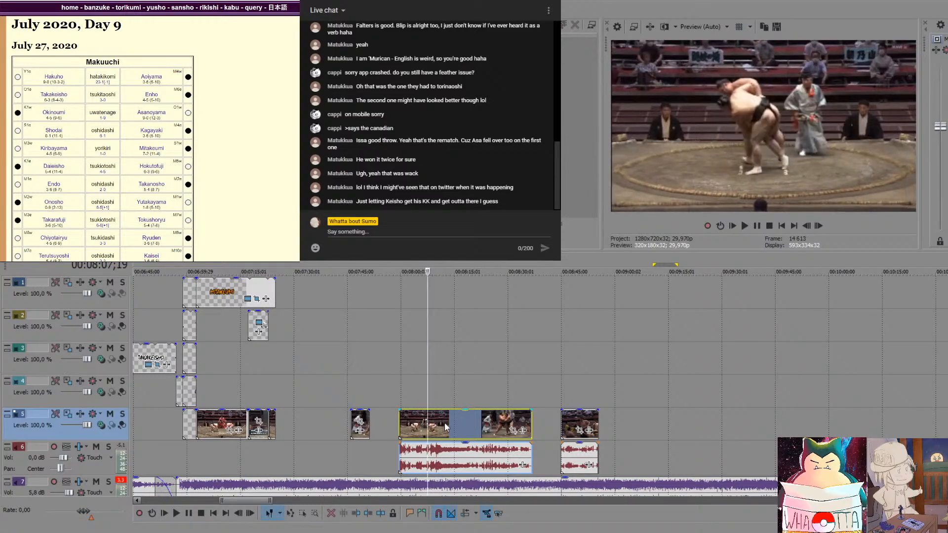
key("space")
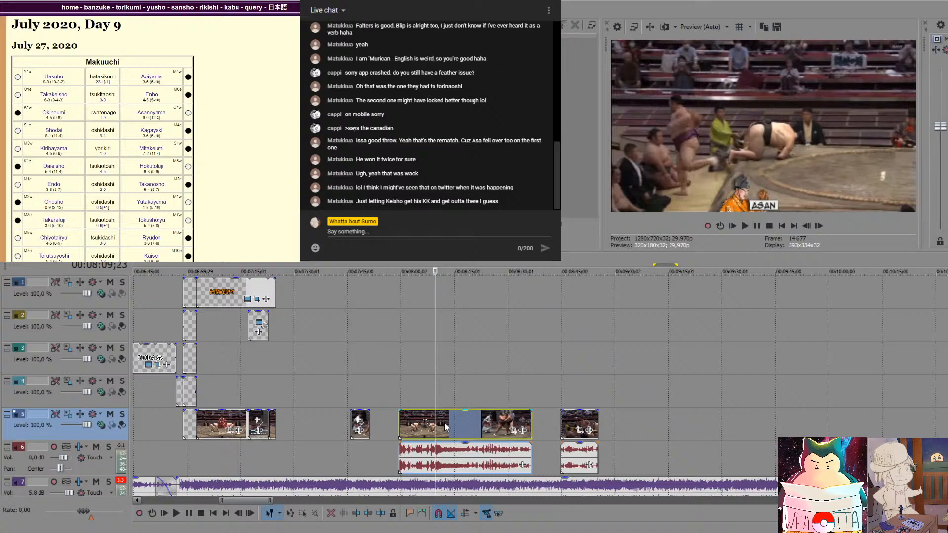
key("s")
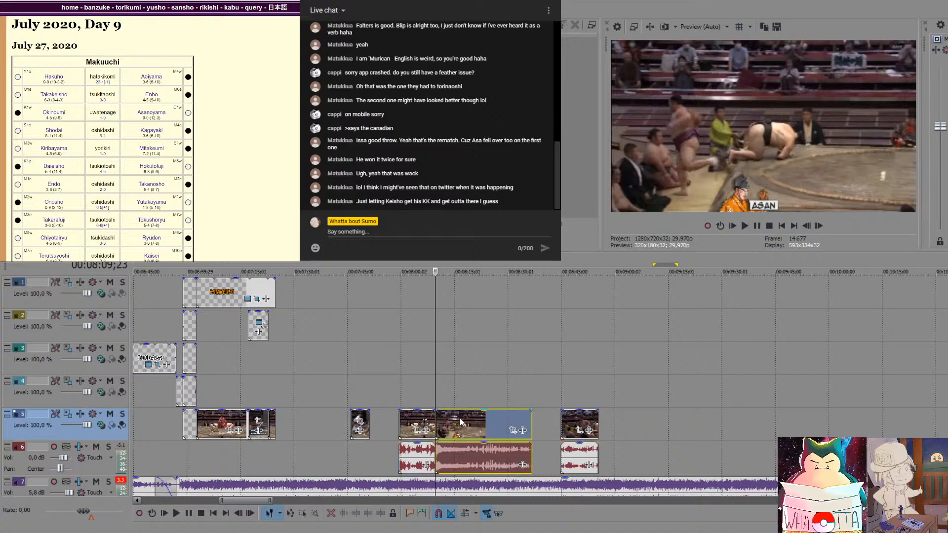
Move the live bout clip with its audio earlier to about 00:07:28, and delete the other leftover bout pieces
left_click_drag(459, 422, 316, 423)
key("Delete")
left_click(579, 421)
key("Delete")
Delete the audio of the moved live bout clip, keeping its video
left_click(320, 454)
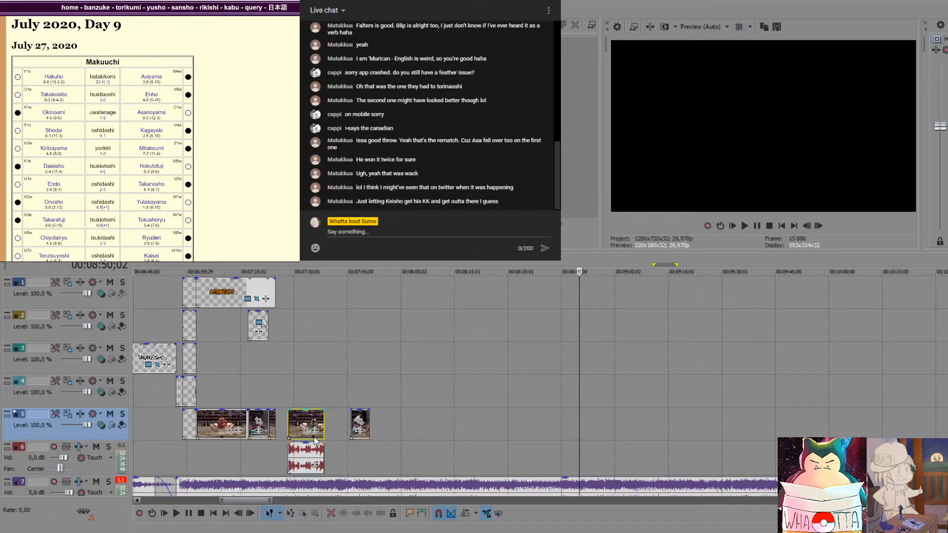
key("Delete")
scroll(322, 378, "up", 2)
scroll(312, 381, "down", 2)
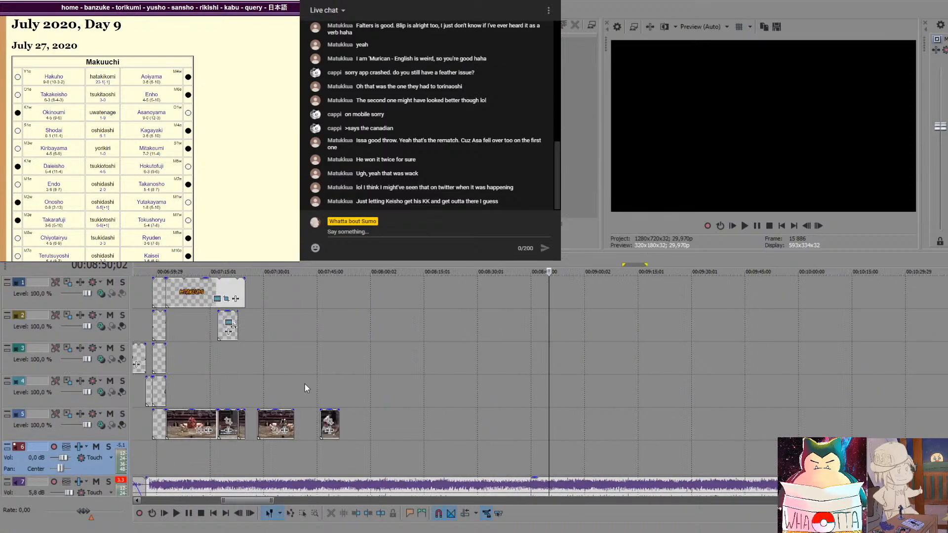
Compare the replay's opening with the live bout clip, and split the live clip at 00:07:36;01, just before the throw
left_click(273, 369)
scroll(296, 368, "up", 1)
scroll(402, 386, "up", 3)
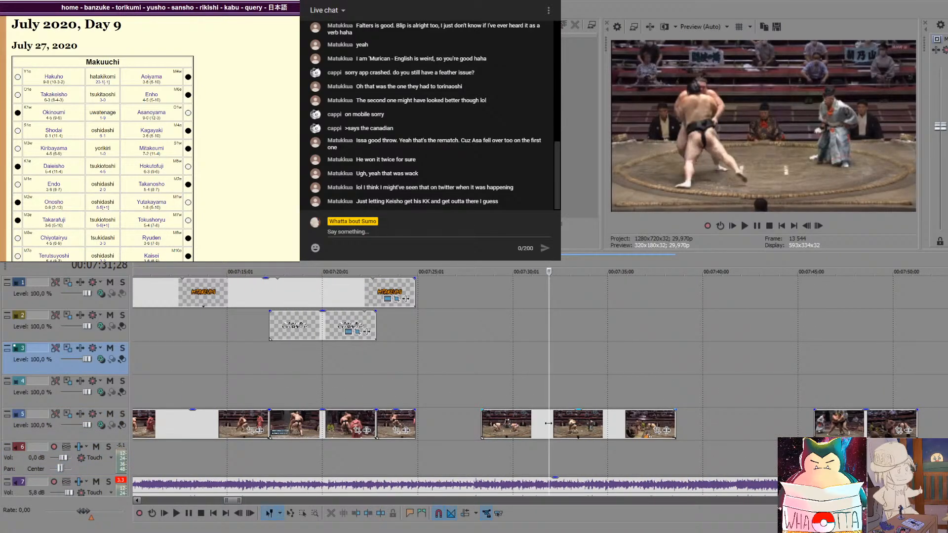
left_click(815, 396)
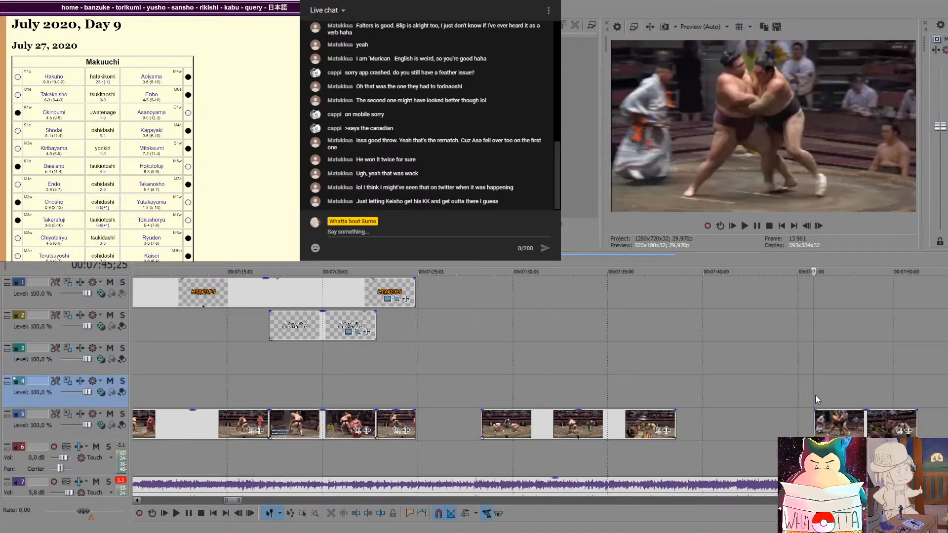
key("space")
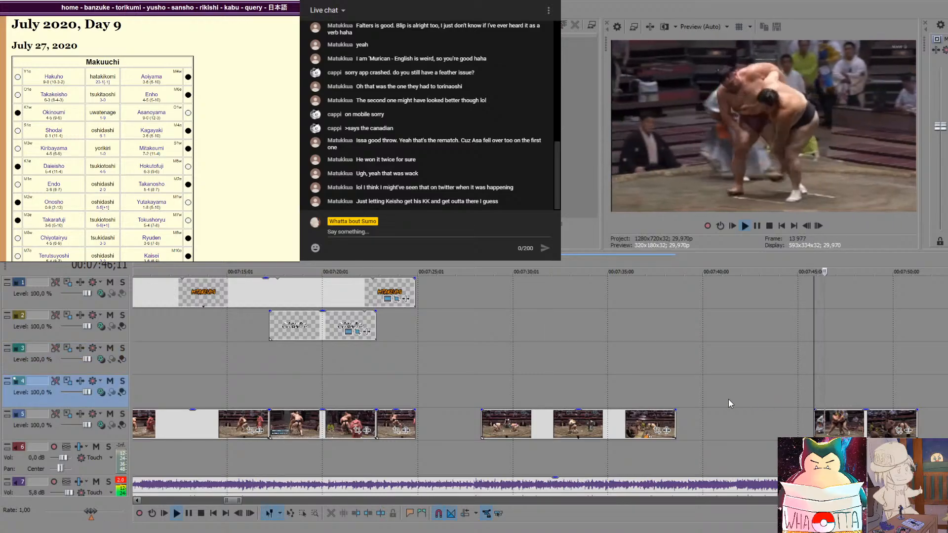
key("space")
left_click(517, 400)
key("space")
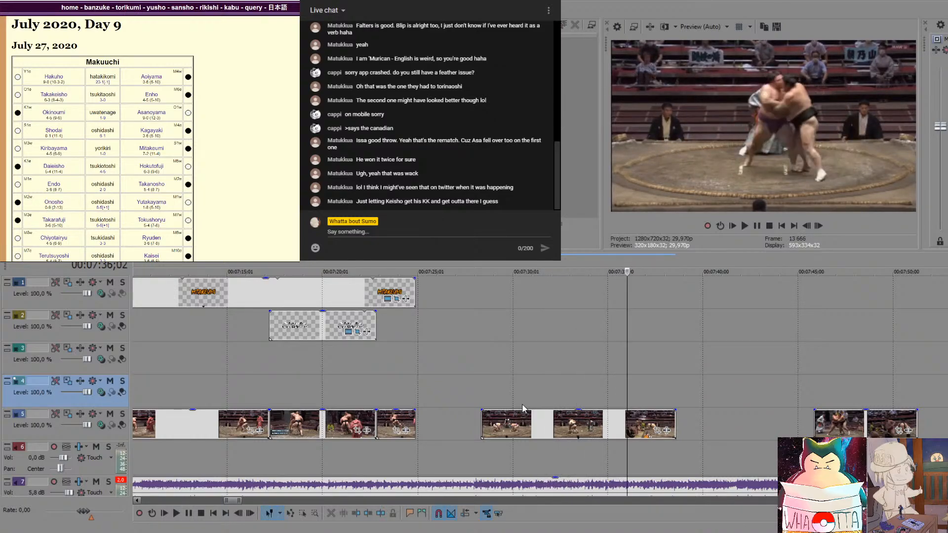
key("Return")
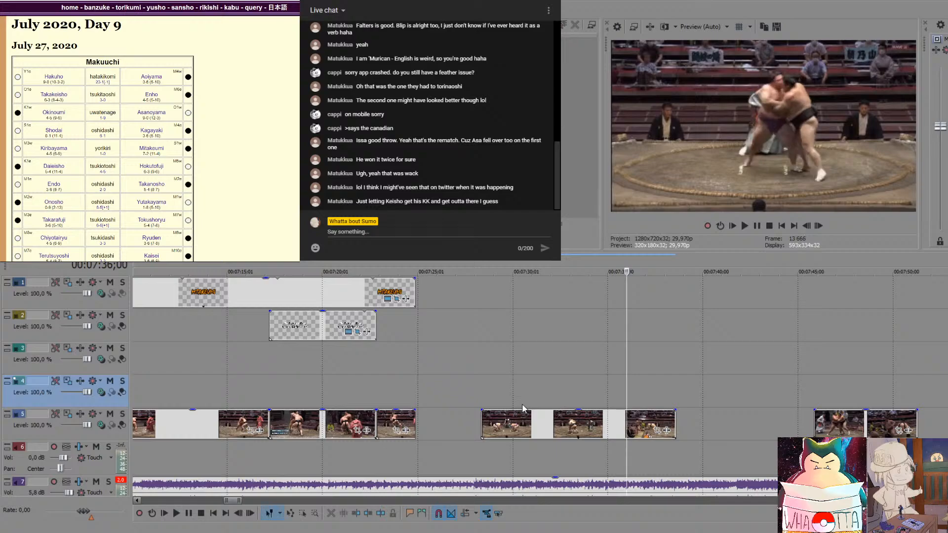
left_click(629, 419)
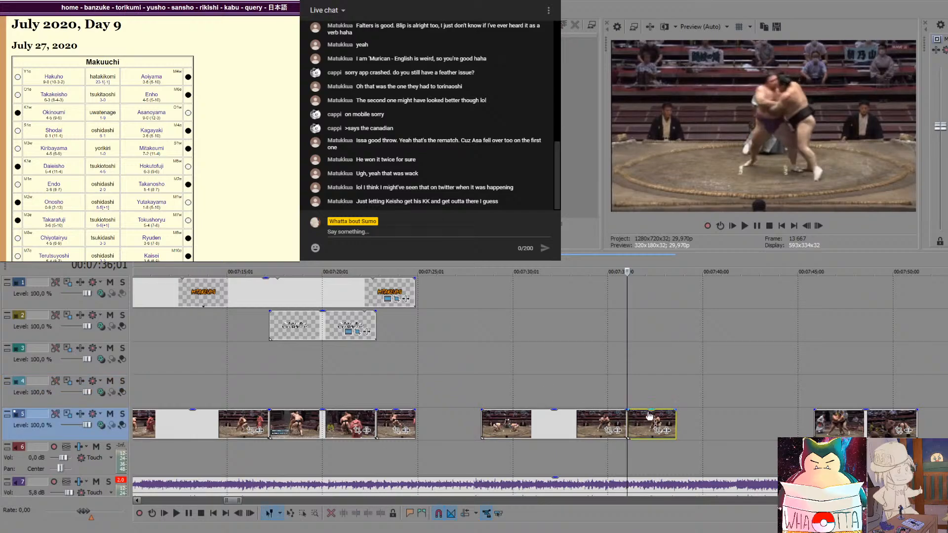
Move the live clip's ending later to about 00:07:43, place the replay at the 00:07:36;01 cut, and play the transition
left_click_drag(651, 420, 729, 422)
left_click_drag(845, 421, 800, 415)
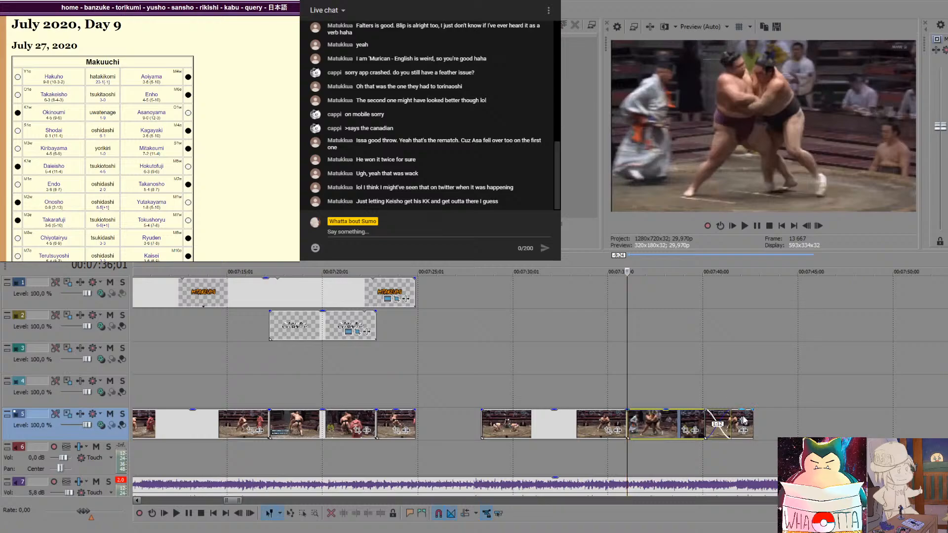
left_click(610, 457)
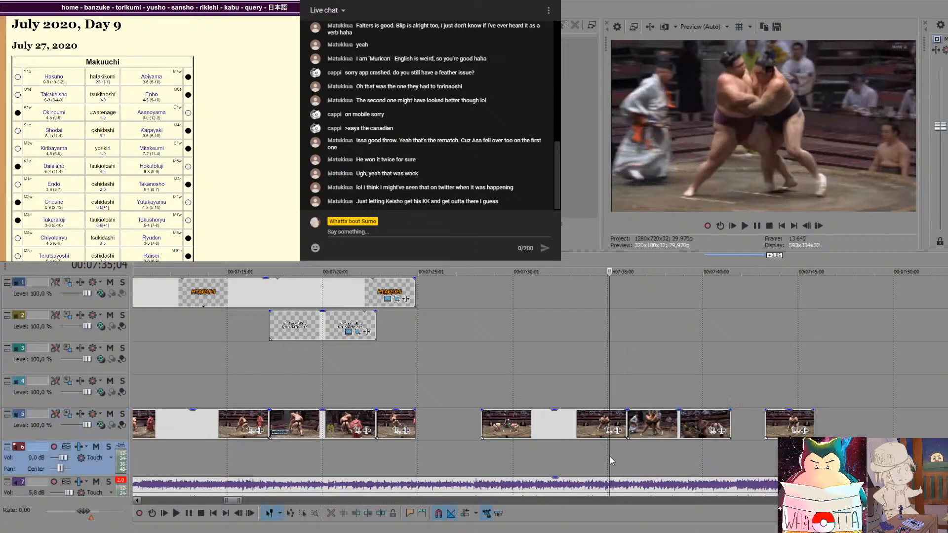
key("space")
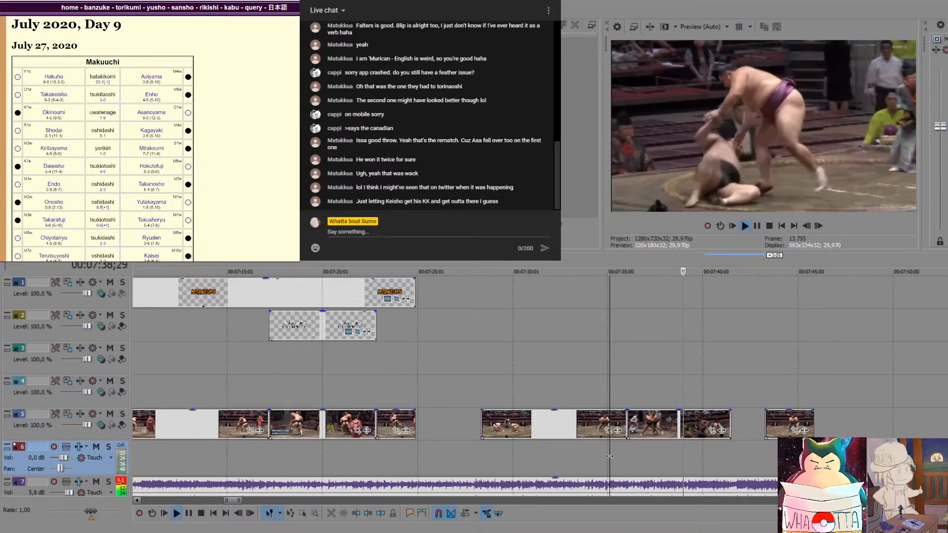
key("space")
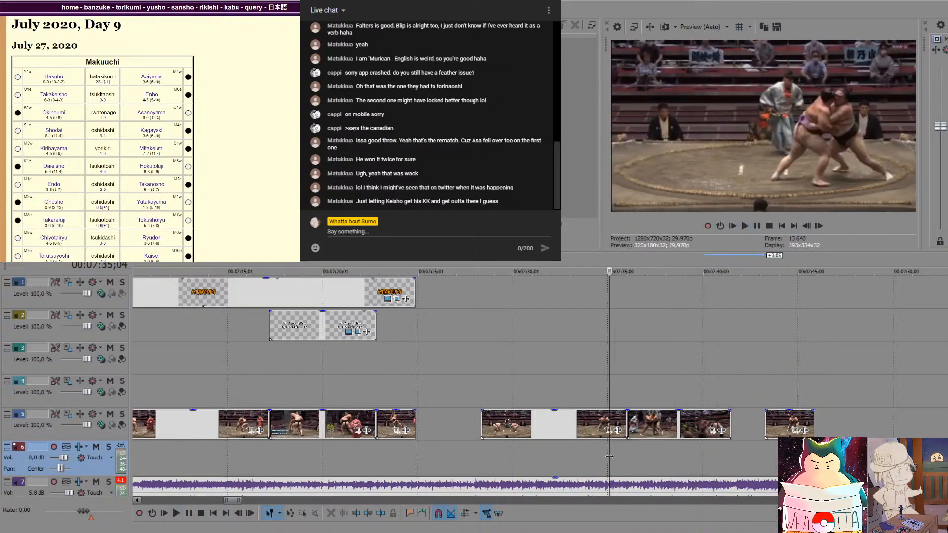
Split the Asanoyama replay at 00:07:39;29, after the throw, and the live bout's ending clip at 00:07:45;01
key("space")
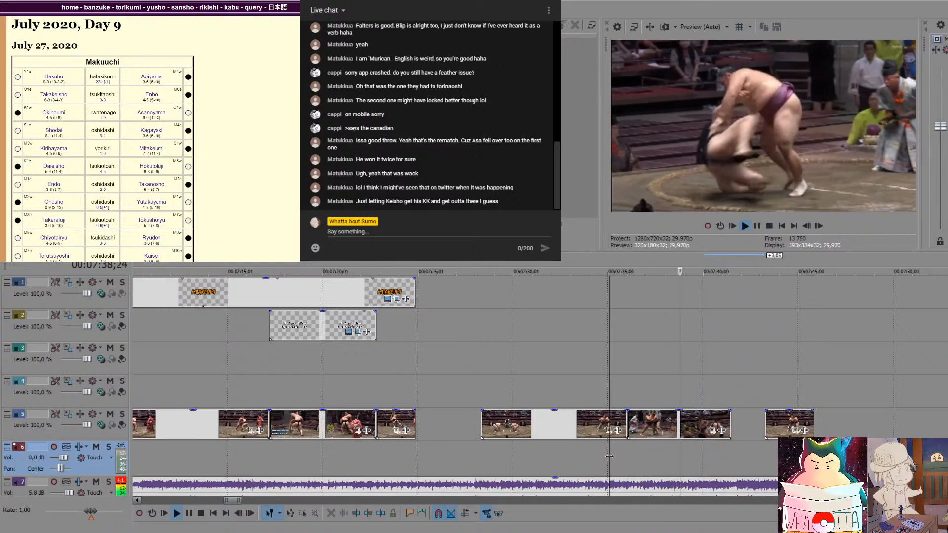
key("Return")
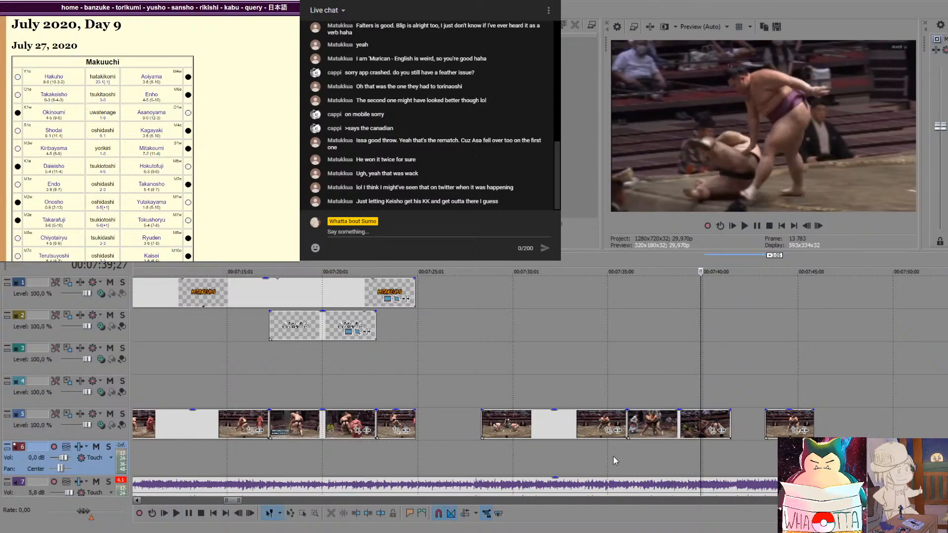
left_click(702, 423)
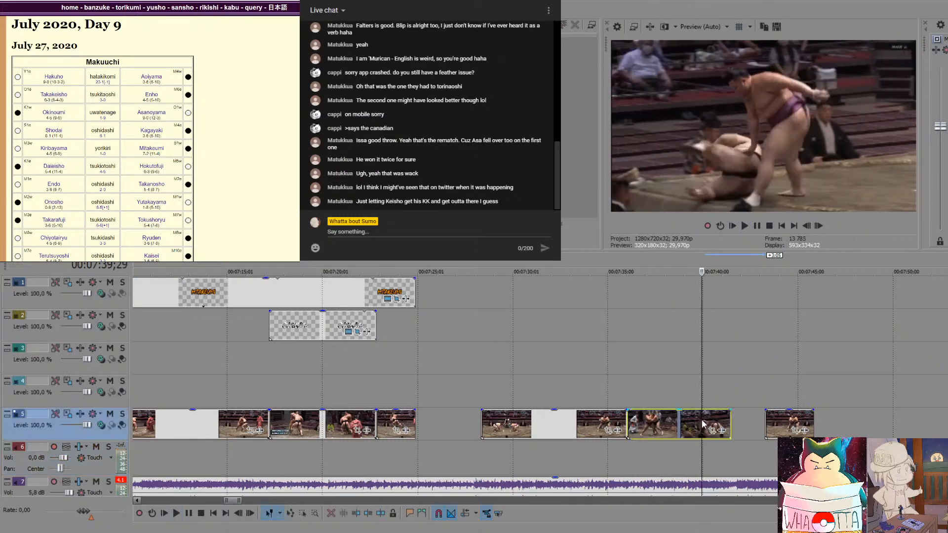
key("s")
left_click(789, 421)
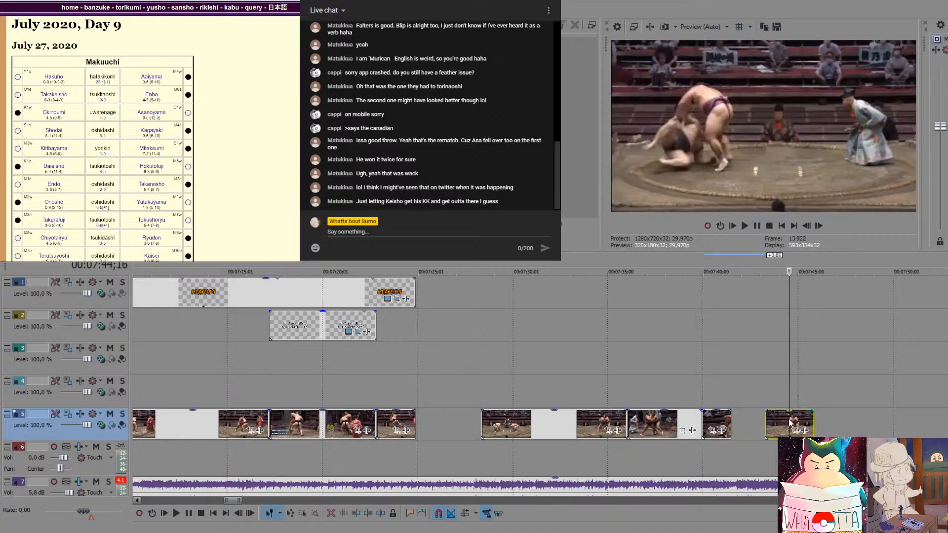
key("space")
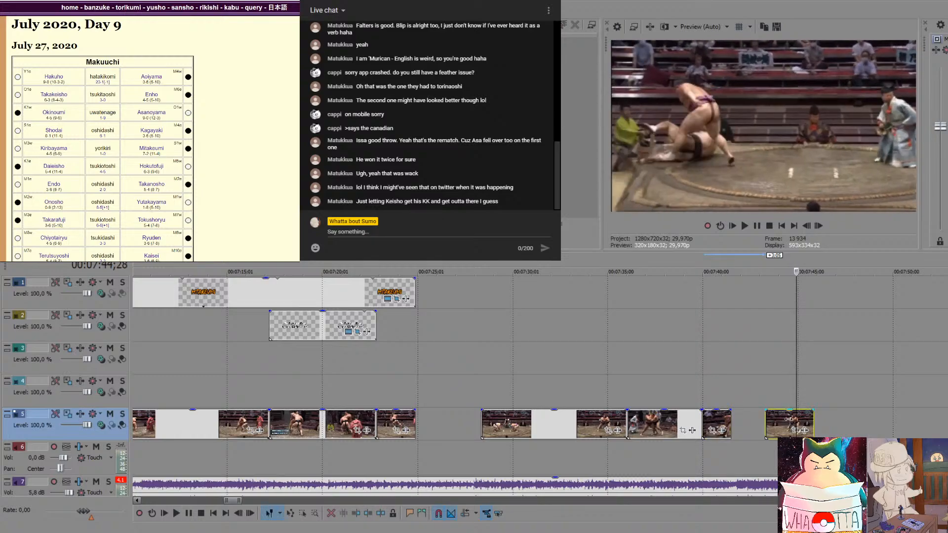
key("Return")
key("s")
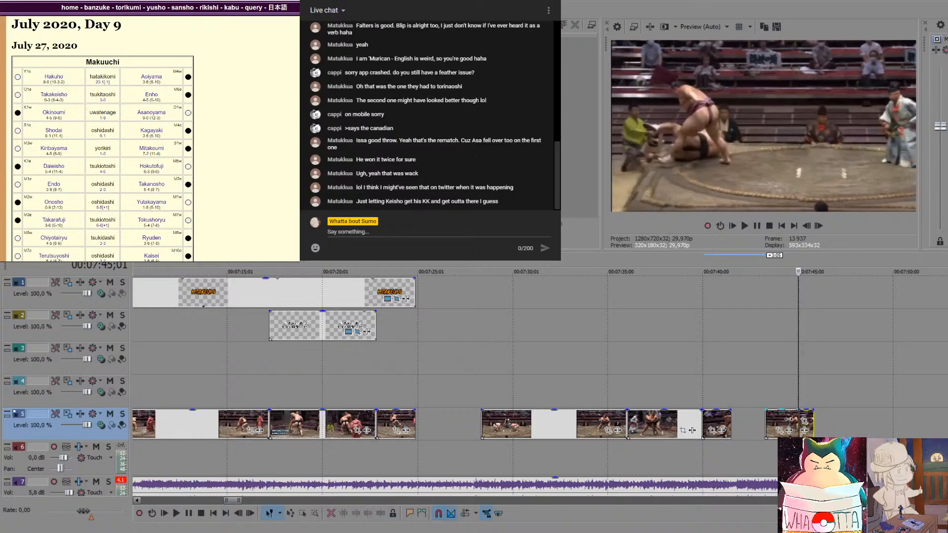
Delete the first piece of the split live ending and the leftover tail of the replay
left_click(774, 424)
key("Delete")
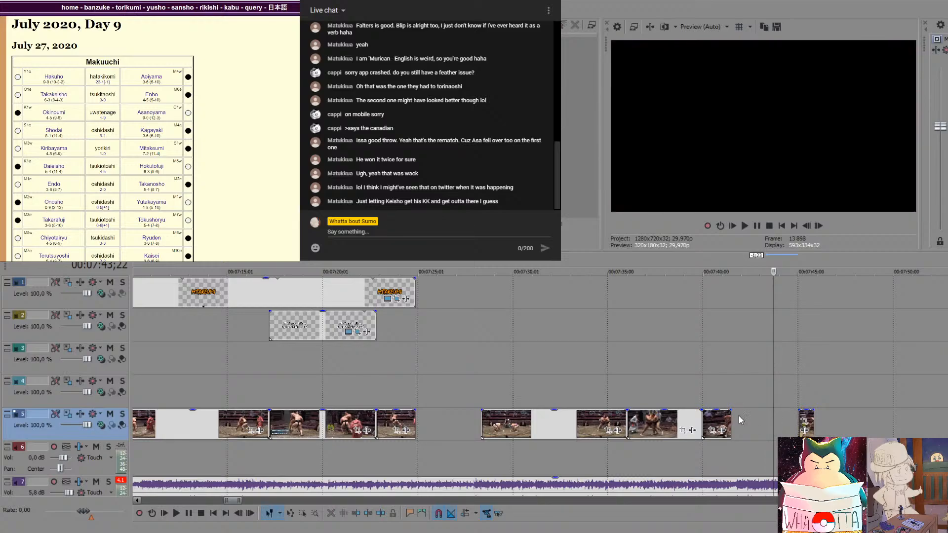
left_click(720, 423)
key("Delete")
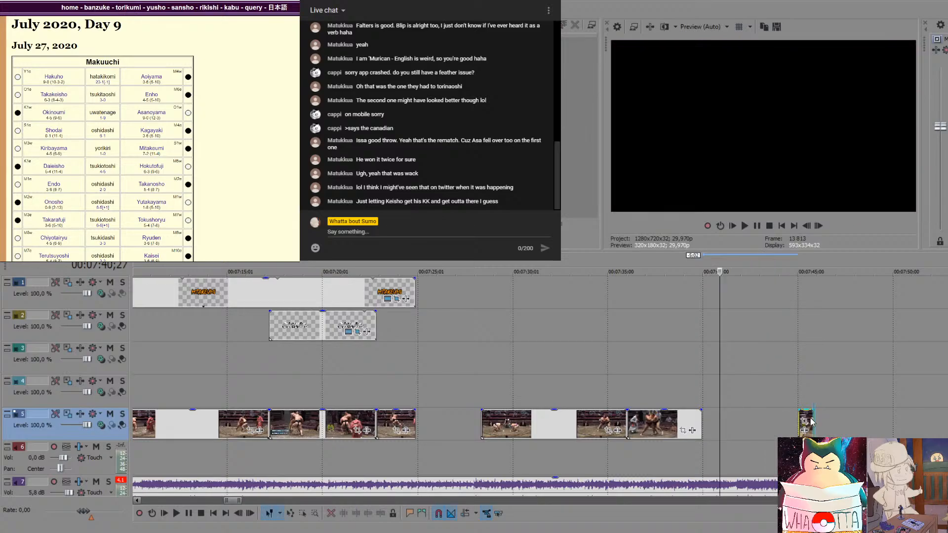
Line up the live bout's opening, the replay and the live ending end to end directly after the Mitakeumi section, starting at 00:07:24;27
left_click_drag(813, 414, 713, 420)
left_click_drag(568, 431, 502, 433)
left_click_drag(652, 426, 586, 426)
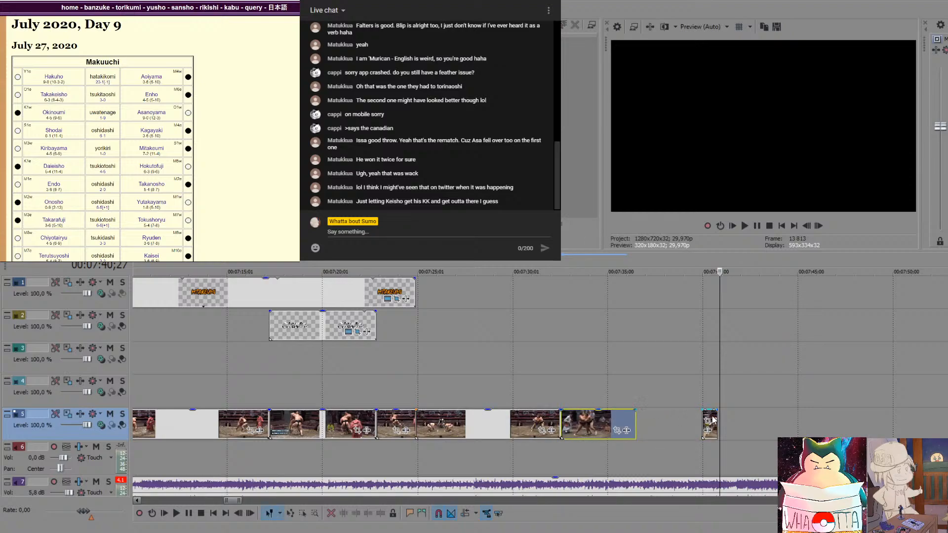
left_click_drag(714, 419, 646, 419)
Play the closed-up Asanoyama sequence from the end of the Mitakeumi section, and again from 00:07:30;09, to check the cuts
left_click(375, 387)
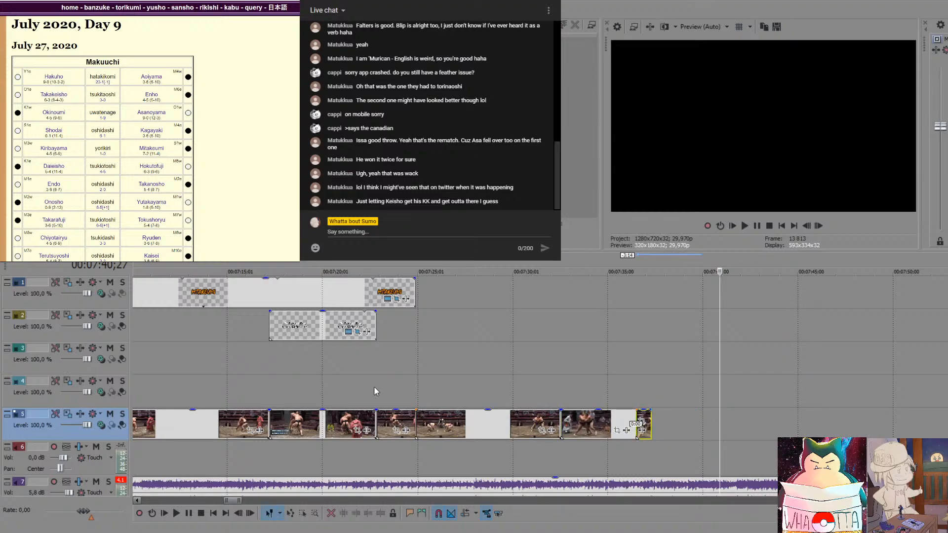
key("space")
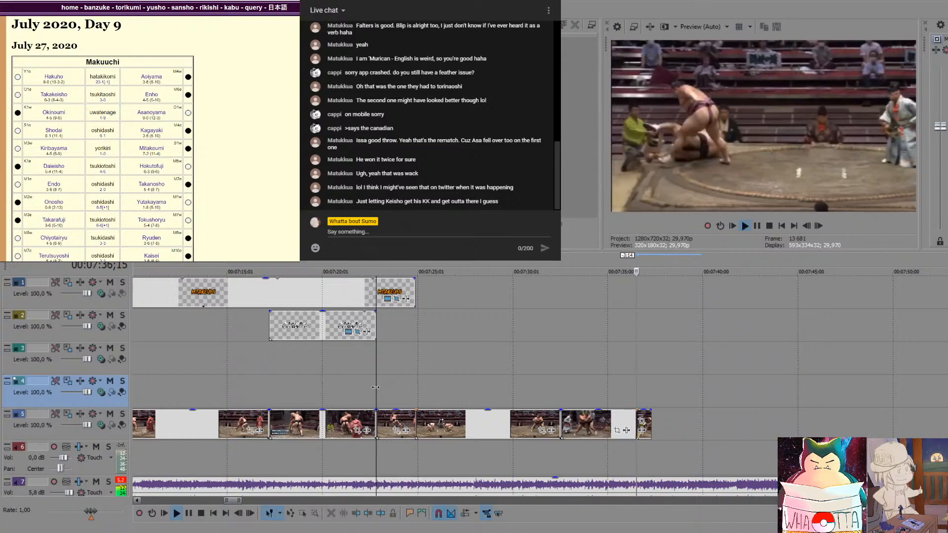
key("Return")
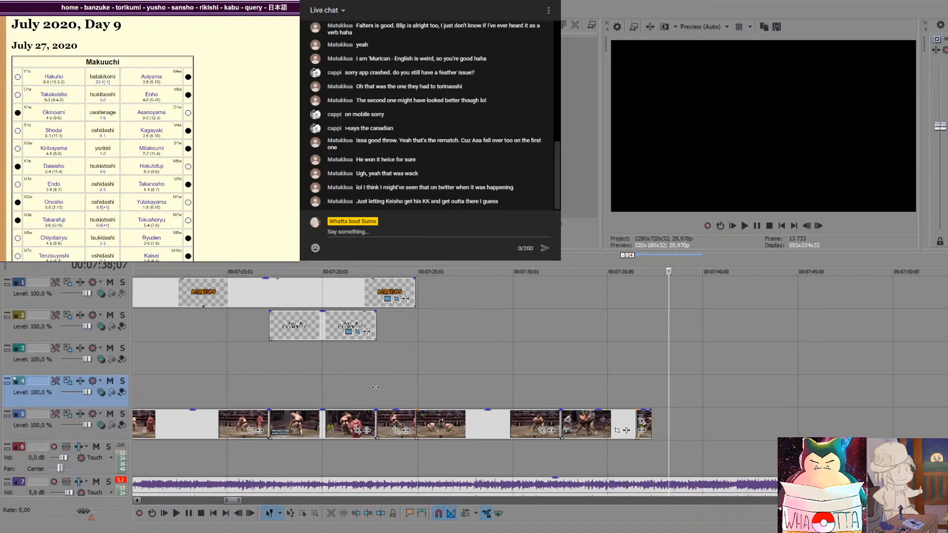
left_click(518, 388)
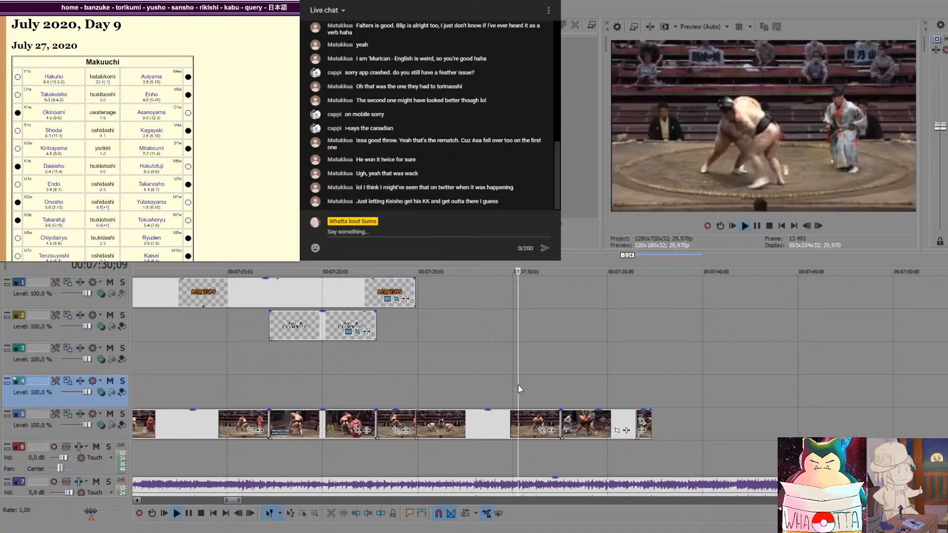
key("space")
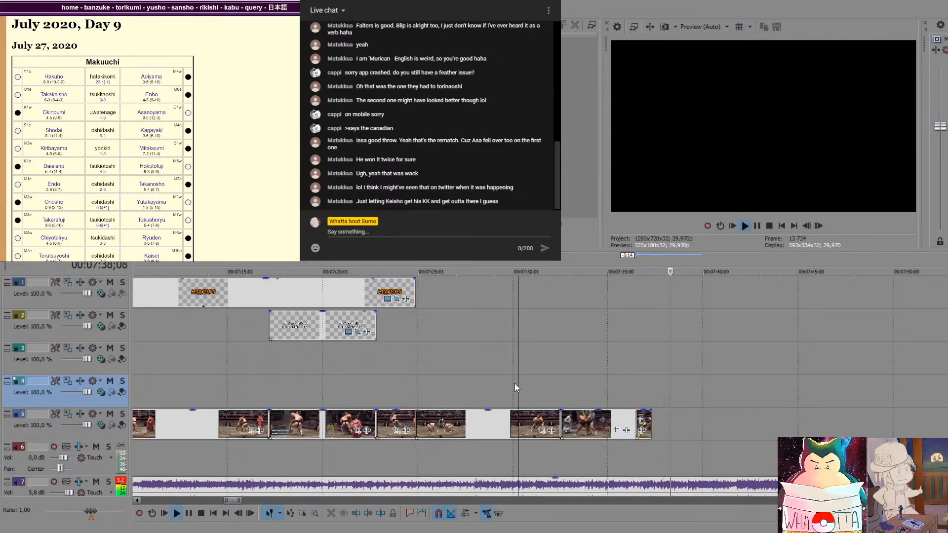
key("space")
key("space")
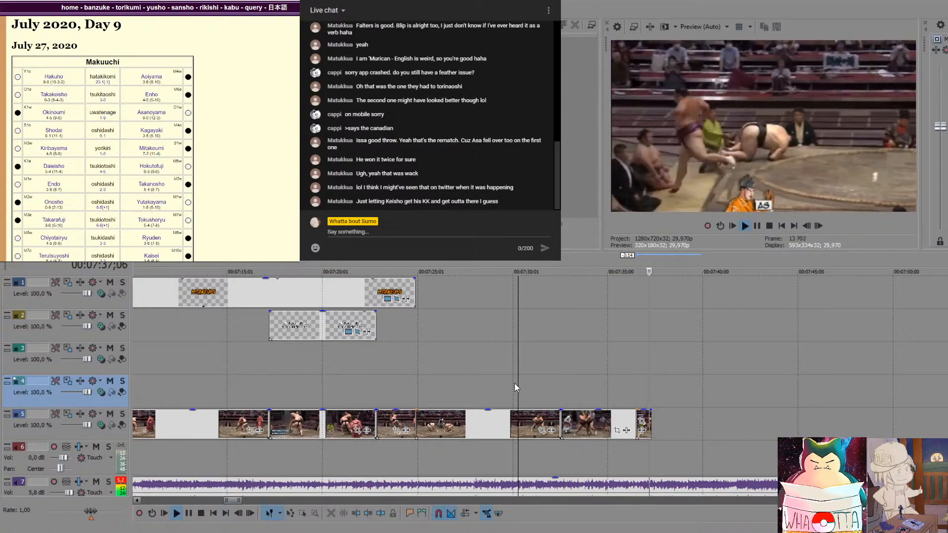
key("space")
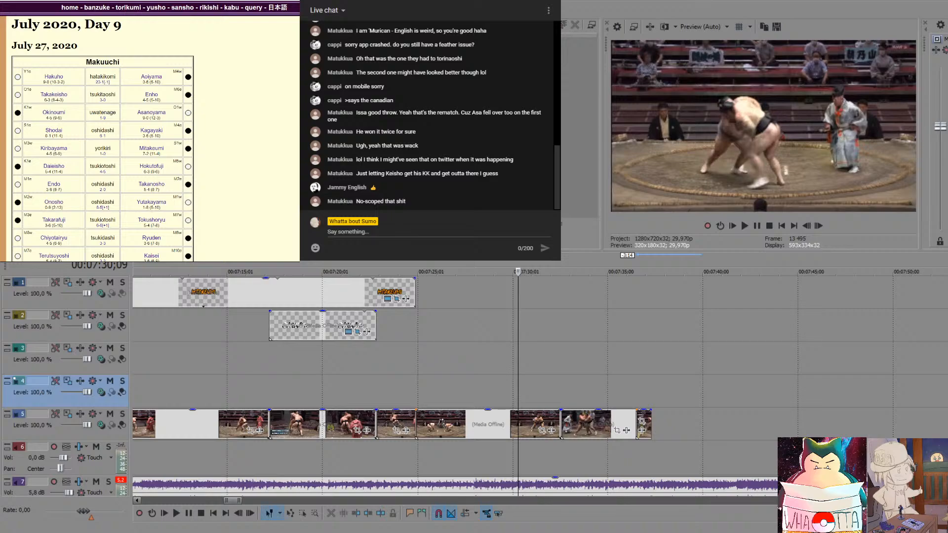
Copy the ASANOYAMA name title from the intro to 00:07:24;27 after the MITAKEUMI title, and extend it to the end of the bout
left_click(404, 364)
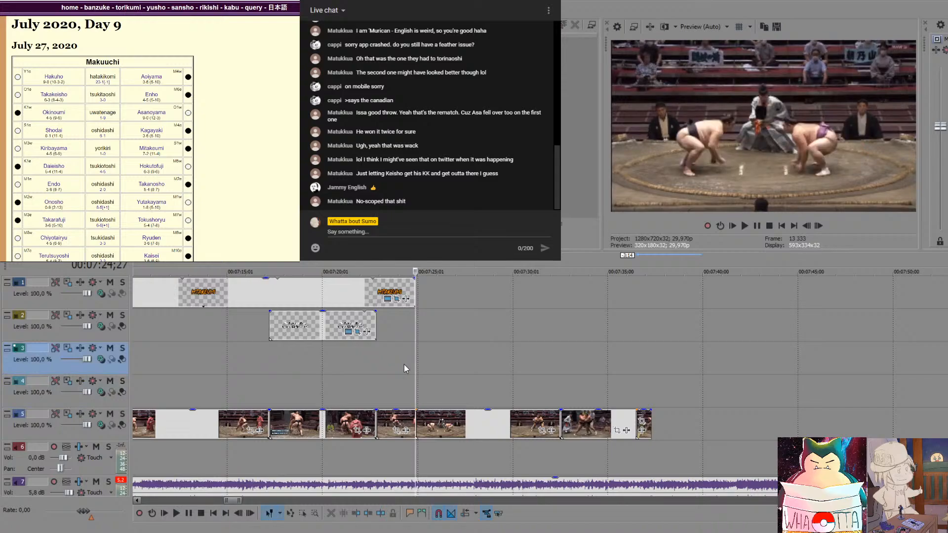
scroll(284, 384, "down", 3)
left_click(204, 393)
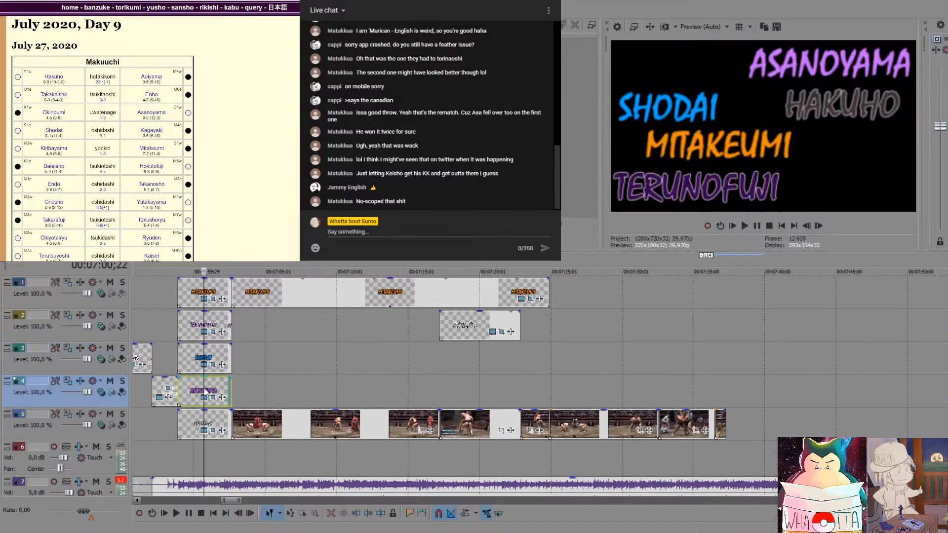
left_click(552, 298)
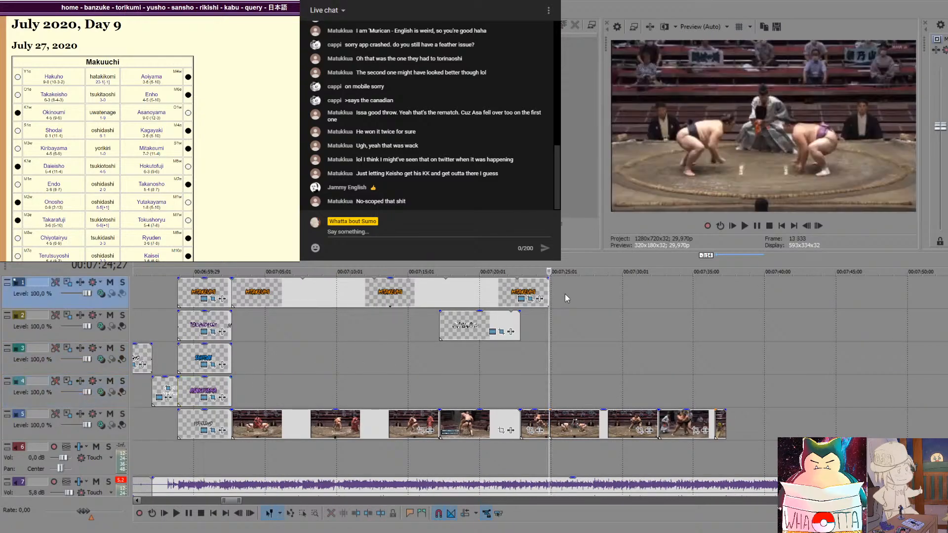
key("ctrl+v")
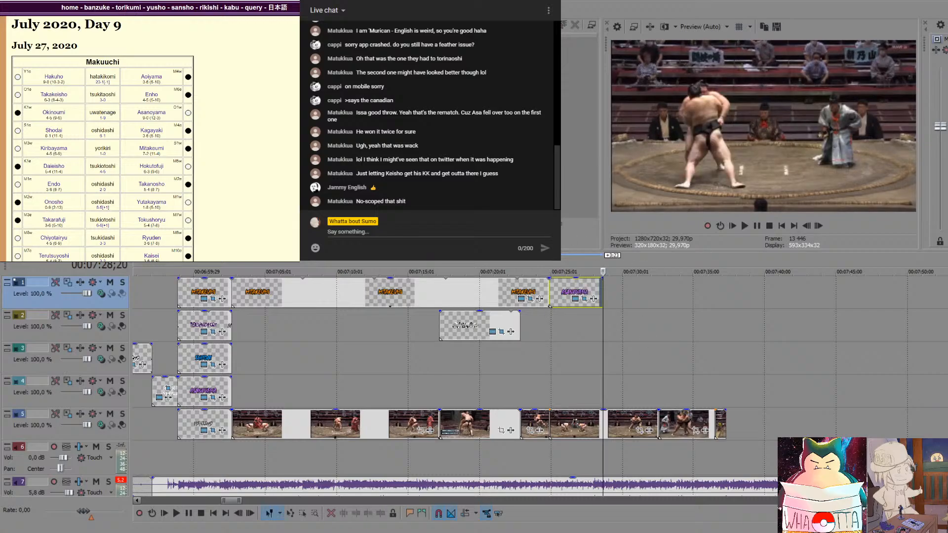
left_click_drag(602, 291, 725, 291)
left_click(550, 352)
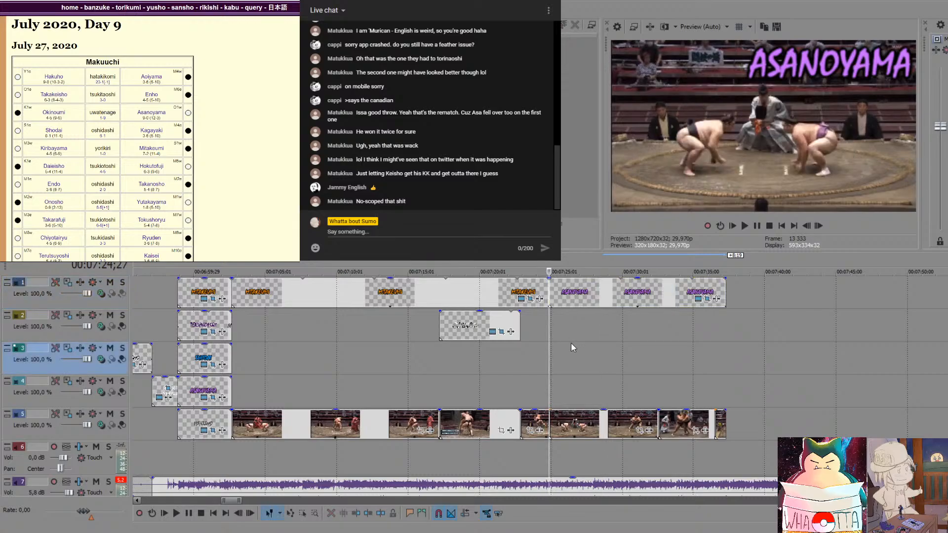
key("space")
Copy the "Mitakeumi falters against Kiribayama!" caption to 00:07:32;17, trim it to the replay's end, and place it in the picture's lower left
left_click(477, 330)
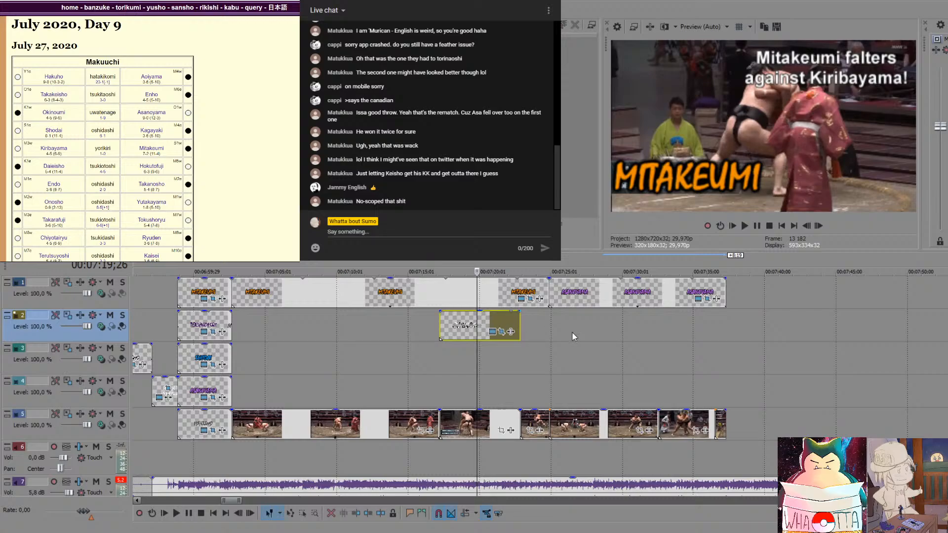
left_click(649, 331)
left_click(658, 327)
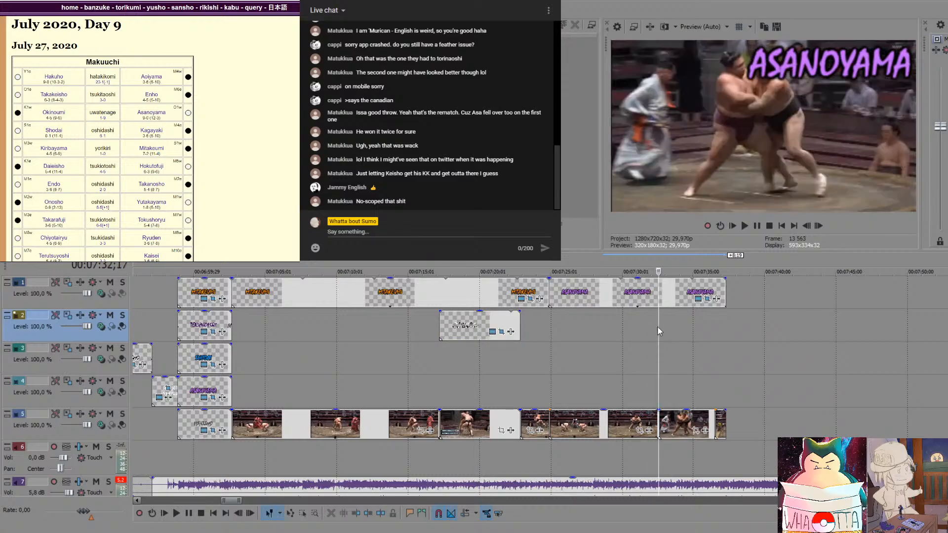
key("ctrl+v")
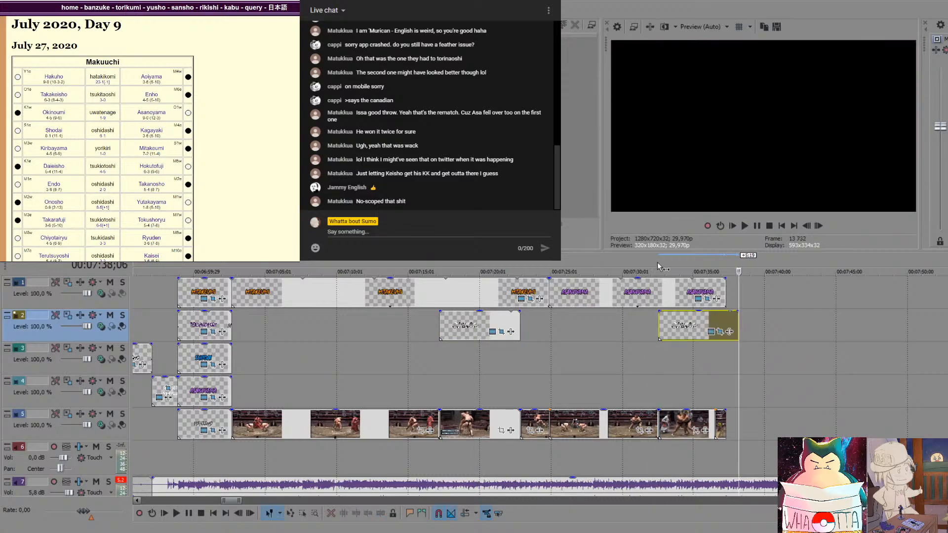
left_click_drag(739, 326, 710, 326)
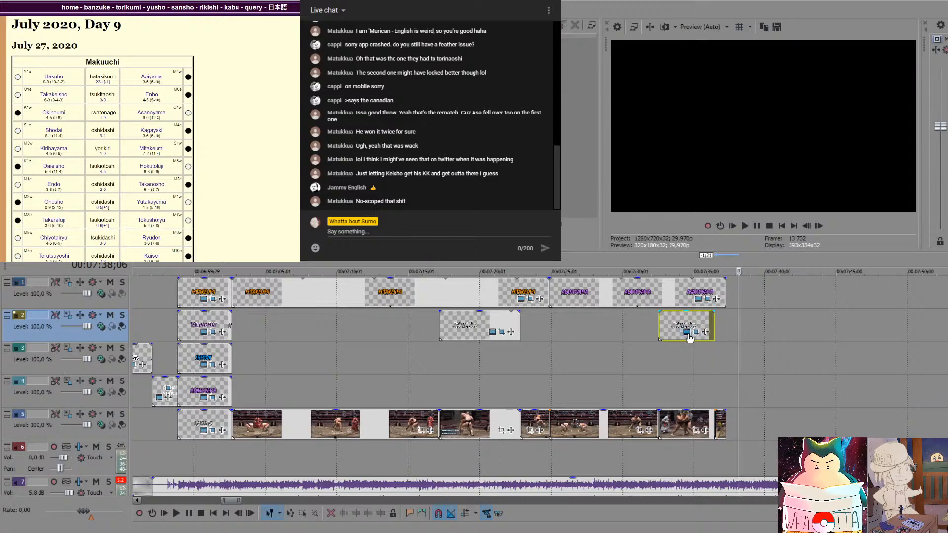
left_click(679, 367)
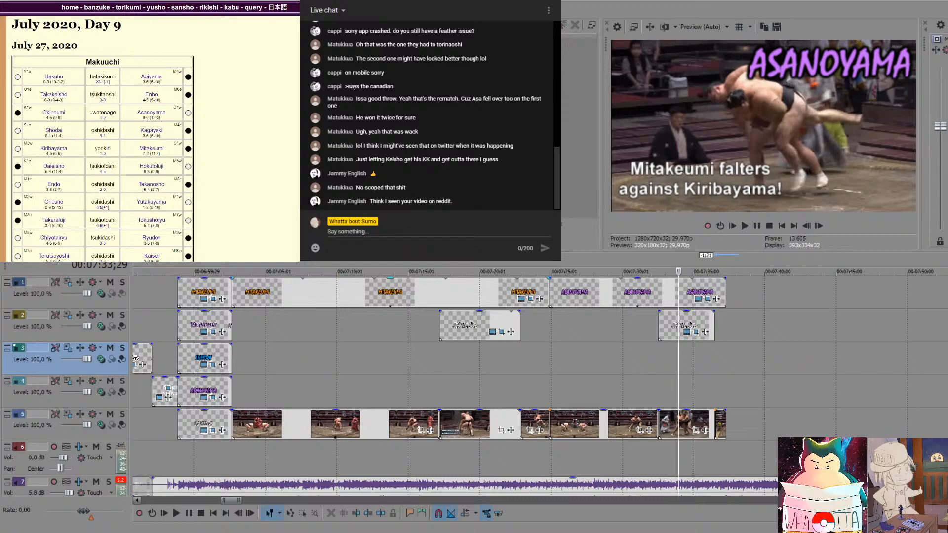
left_click(553, 374)
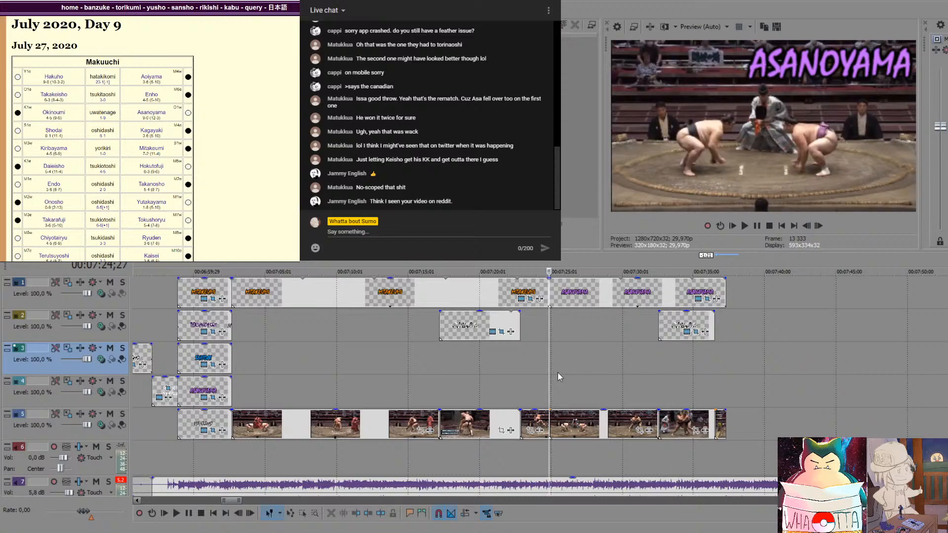
key("space")
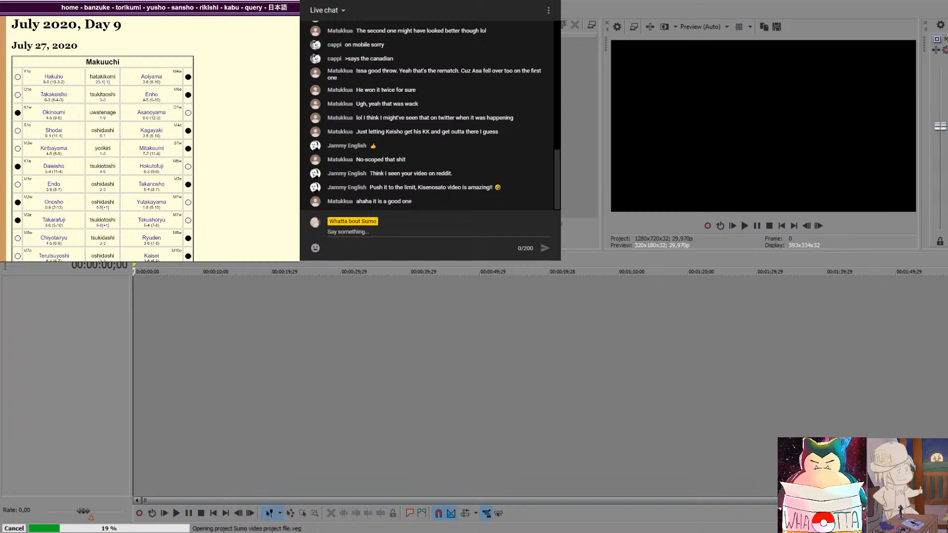
Examine the reopened project's timeline and play the Asanoyama bout from 00:07:24;27 to check which edits were kept
scroll(612, 329, "down", 10)
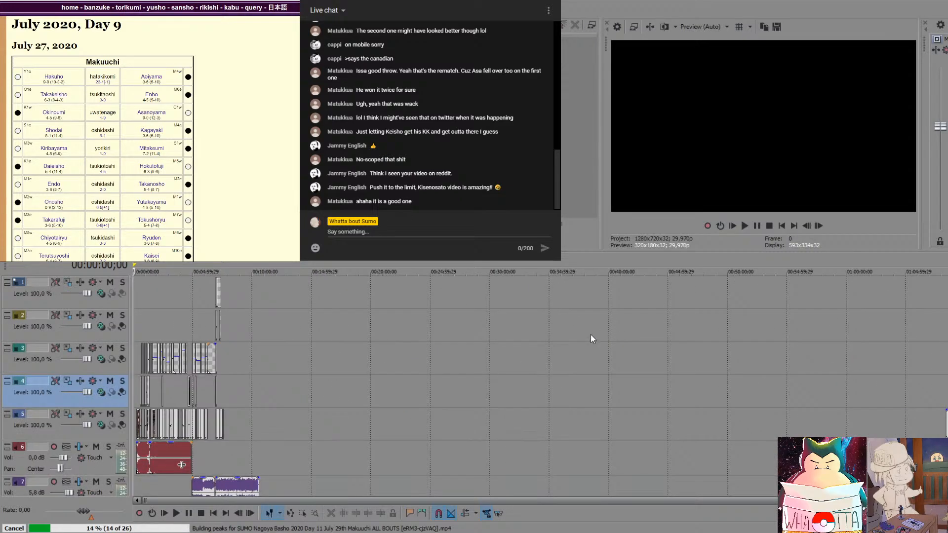
left_click(230, 390)
scroll(230, 390, "up", 12)
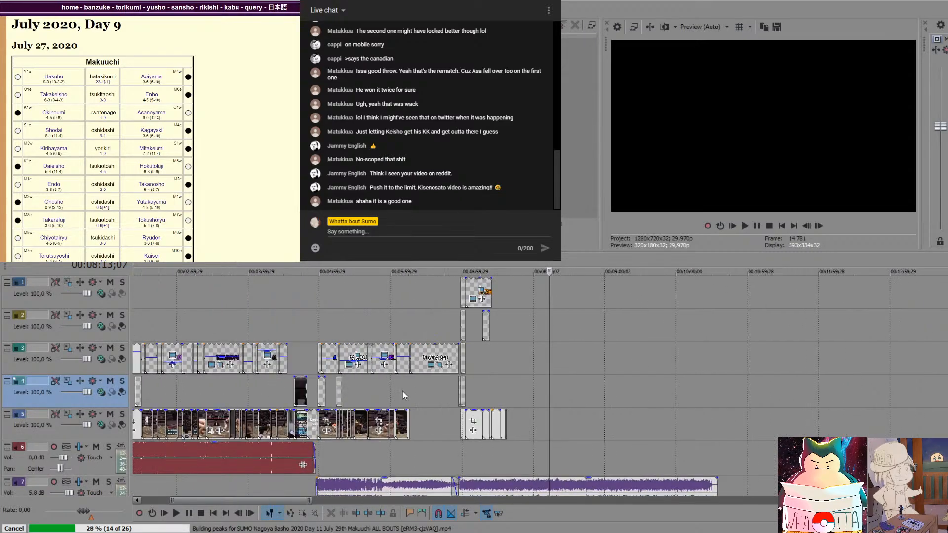
left_click(318, 392)
scroll(318, 392, "up", 2)
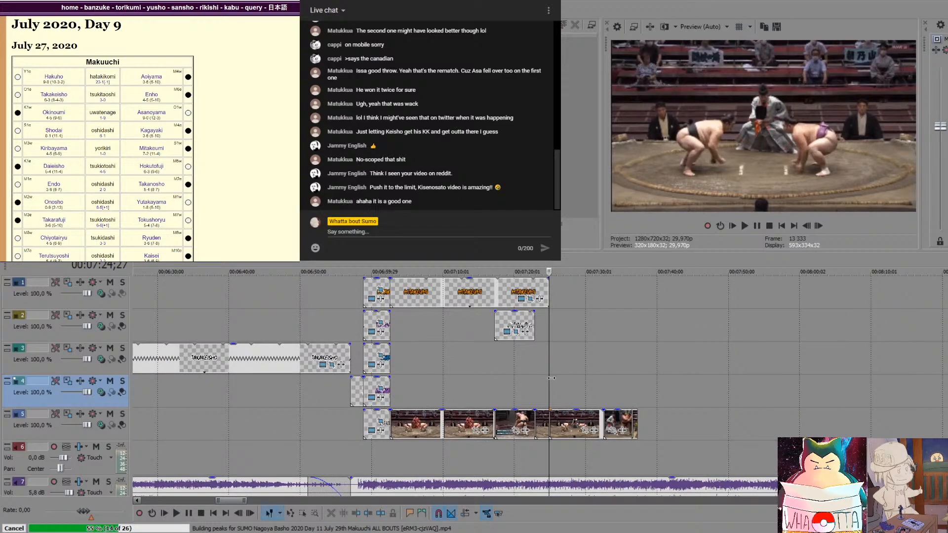
key("space")
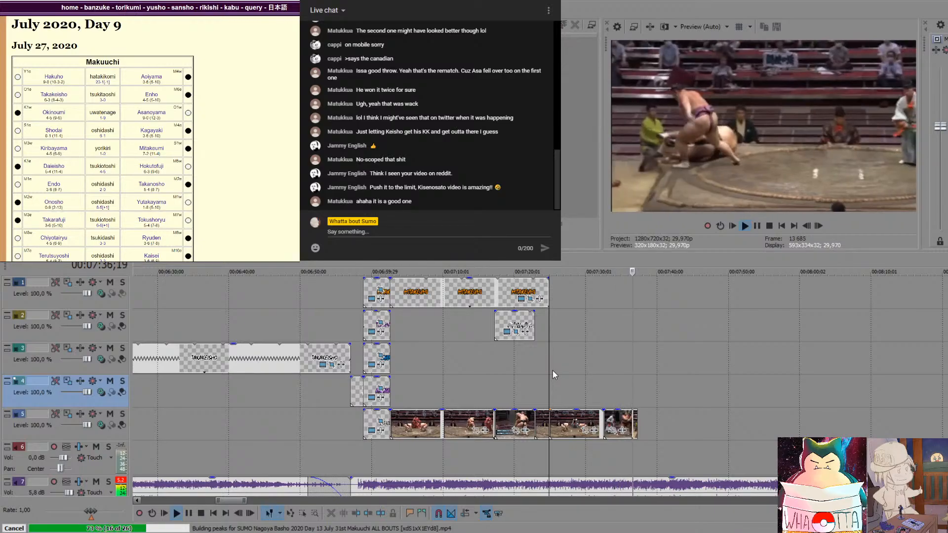
key("space")
scroll(553, 372, "down", 3)
scroll(583, 381, "down", 6)
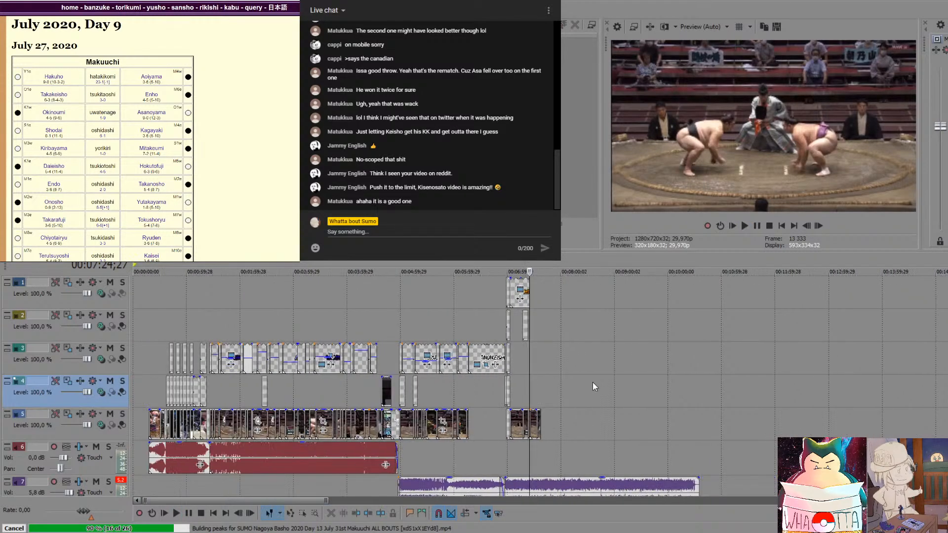
scroll(459, 384, "up", 5)
scroll(548, 379, "down", 3)
scroll(558, 379, "down", 2)
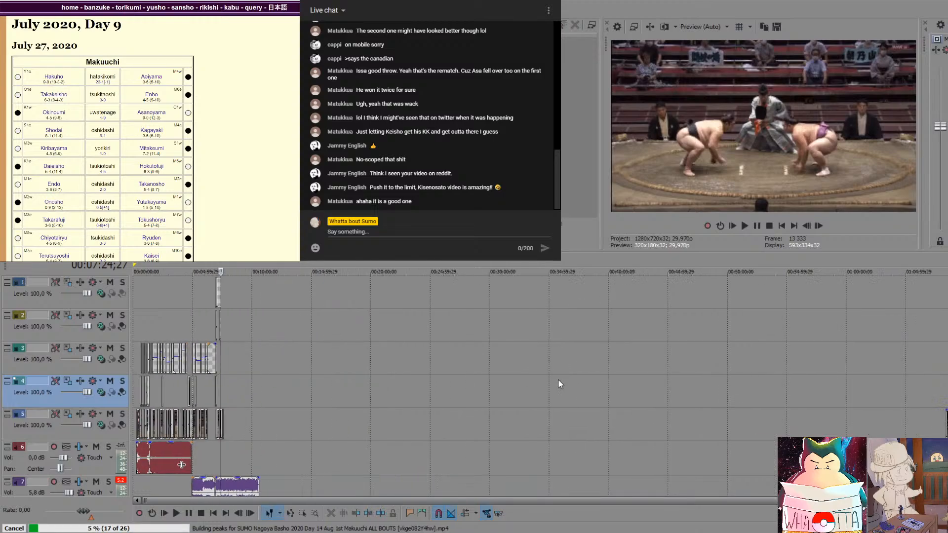
scroll(541, 384, "up", 8)
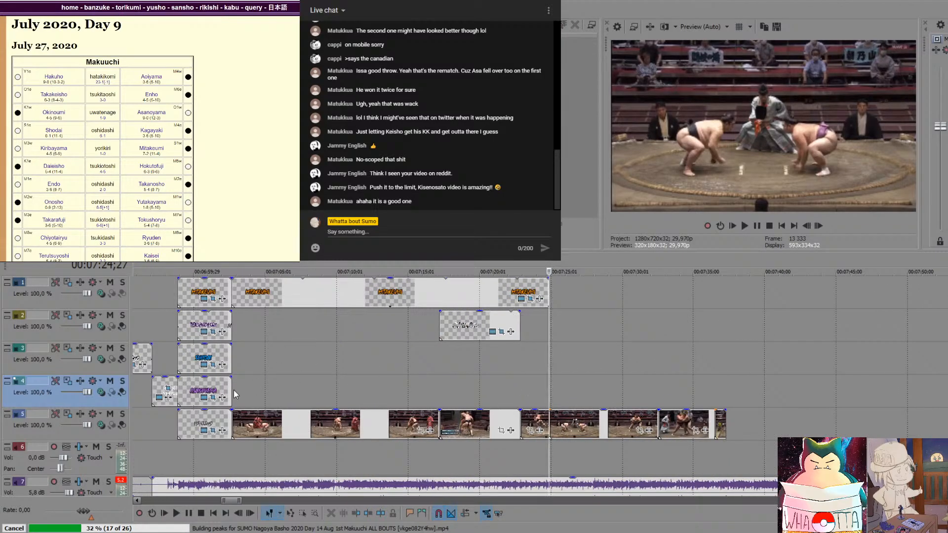
Copy the ASANOYAMA name title from the intro to 00:07:24;27, extend it to the bout's end, and play the section from 00:06:57;01
left_click(208, 392)
left_click(558, 296)
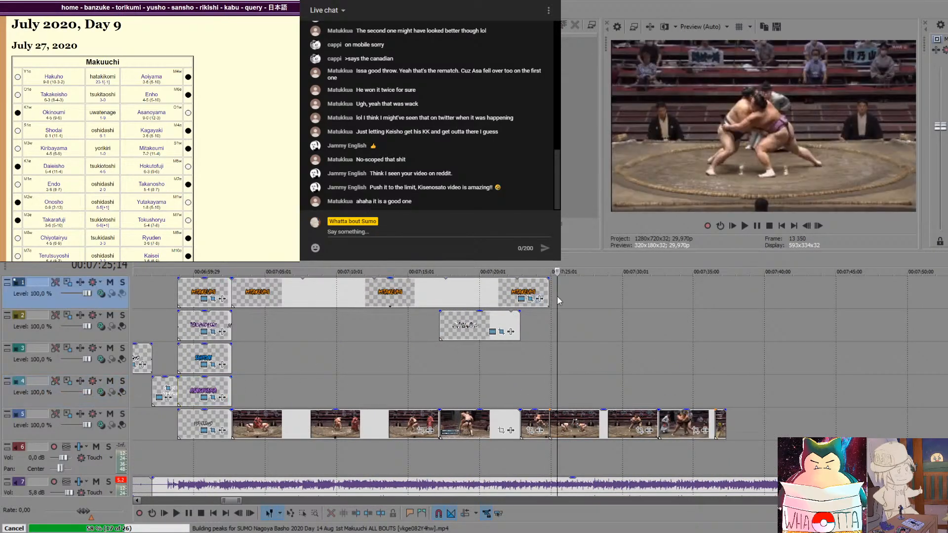
key("ctrl+v")
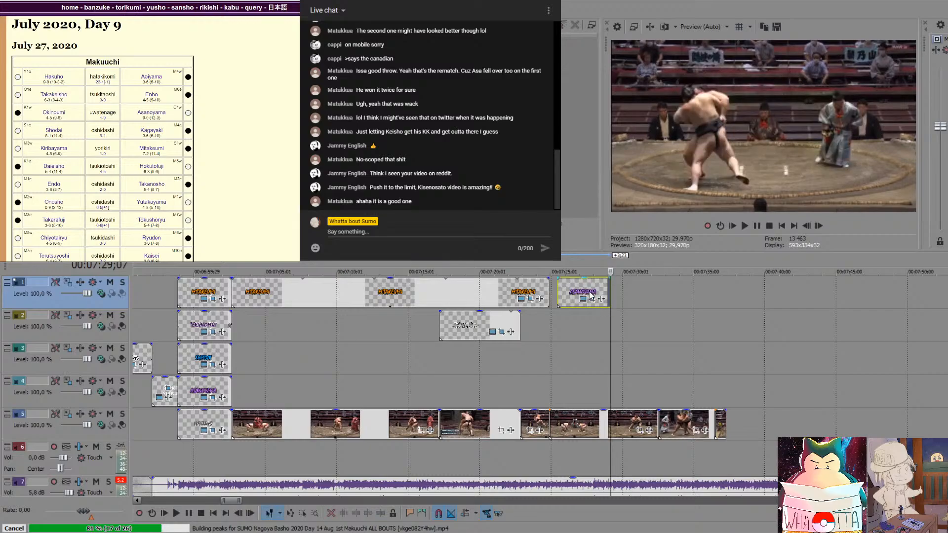
left_click_drag(595, 289, 724, 295)
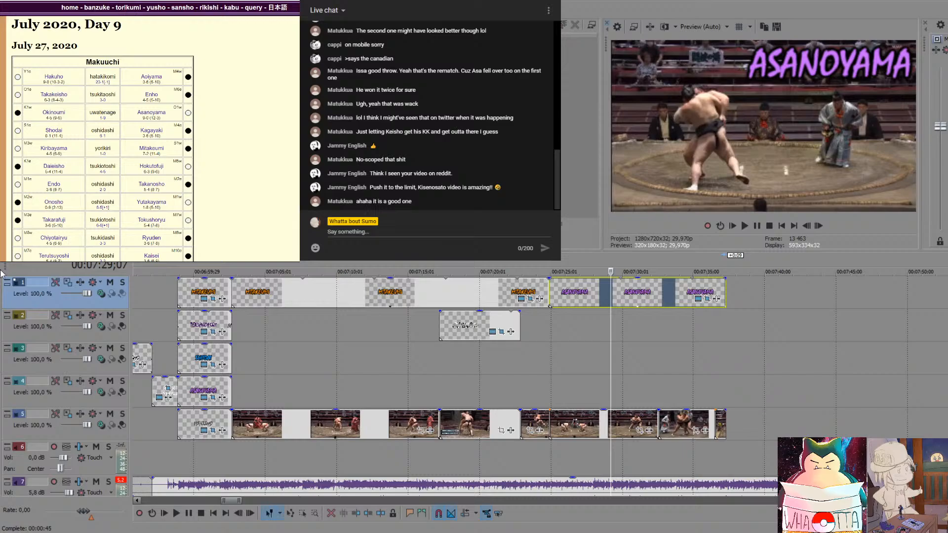
left_click(153, 448)
key("space")
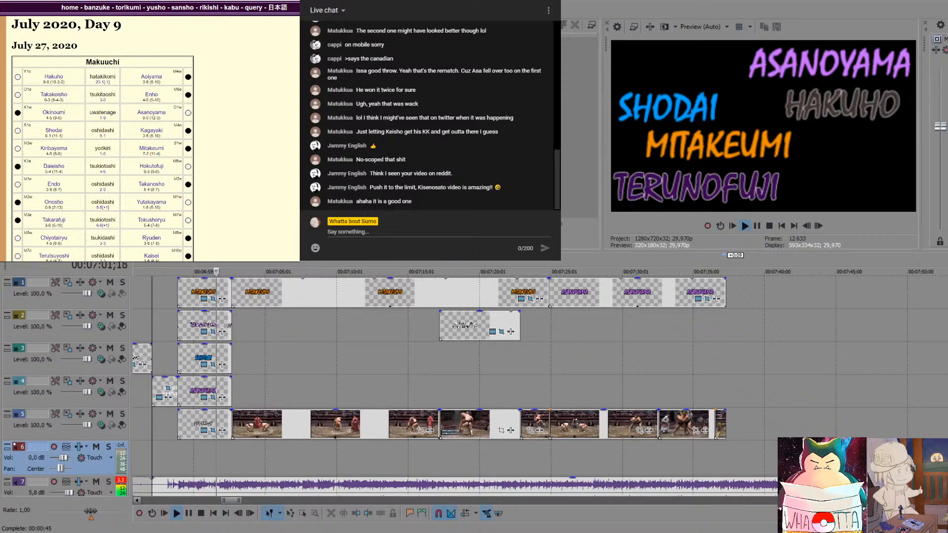
key("space")
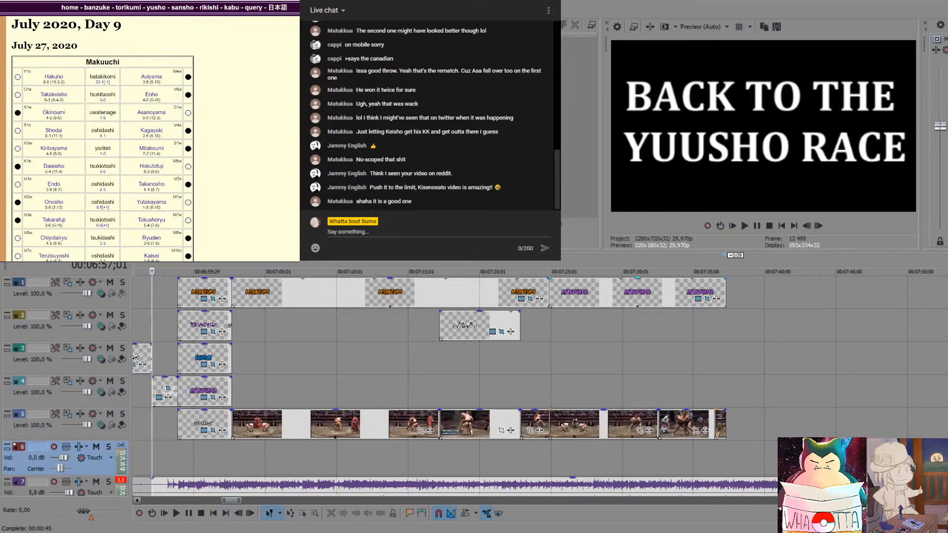
Copy the "Mitakeumi falters against Kiribayama!" caption to the Asanoyama replay at 00:07:32;17, trim it to the replay's end, and play the bout
left_click(549, 324)
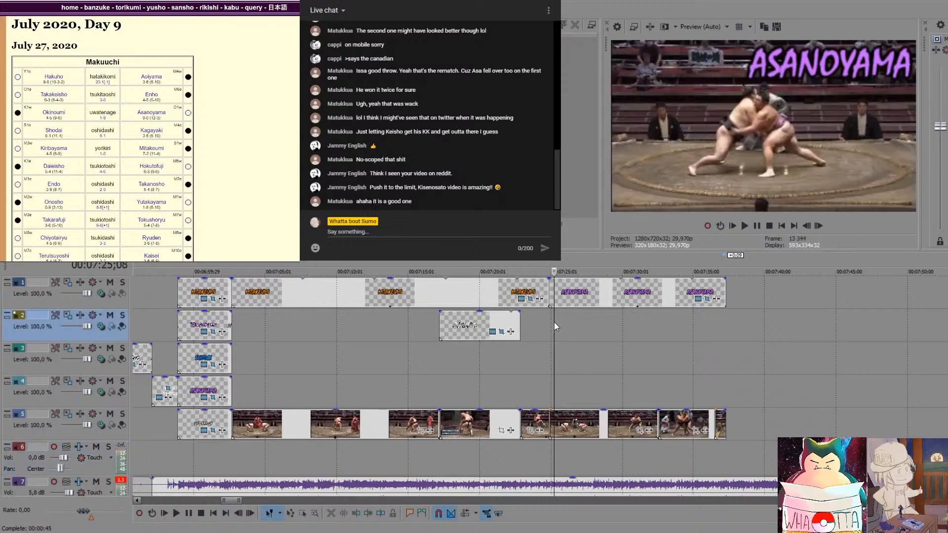
left_click(473, 326)
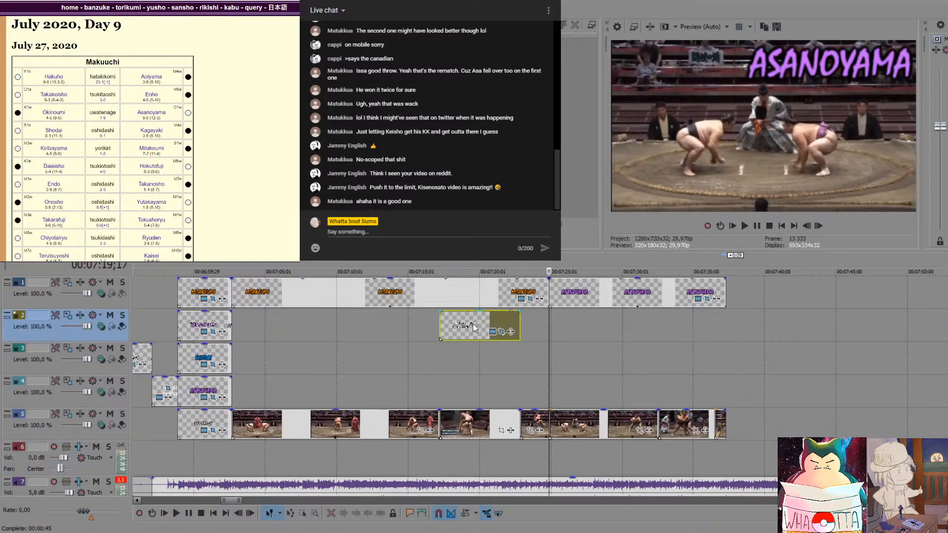
left_click(552, 327)
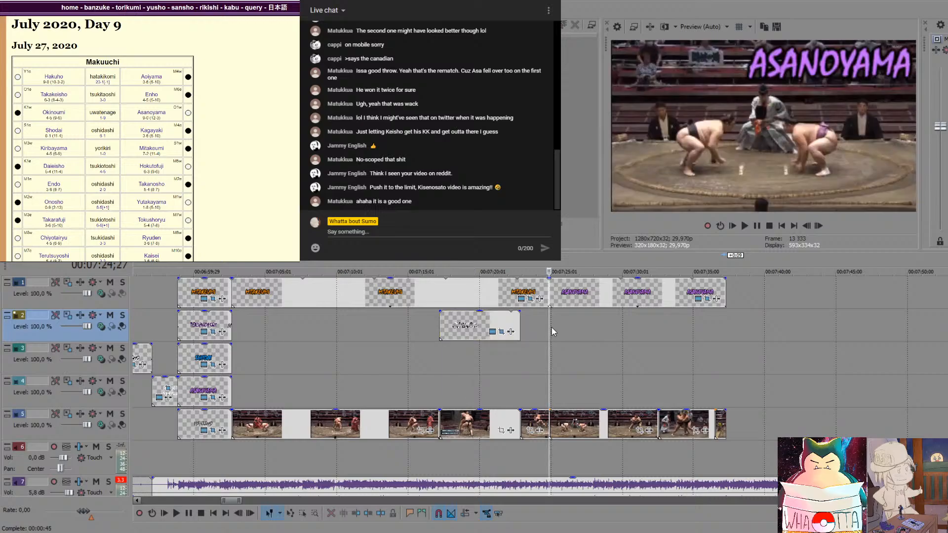
key("ctrl+v")
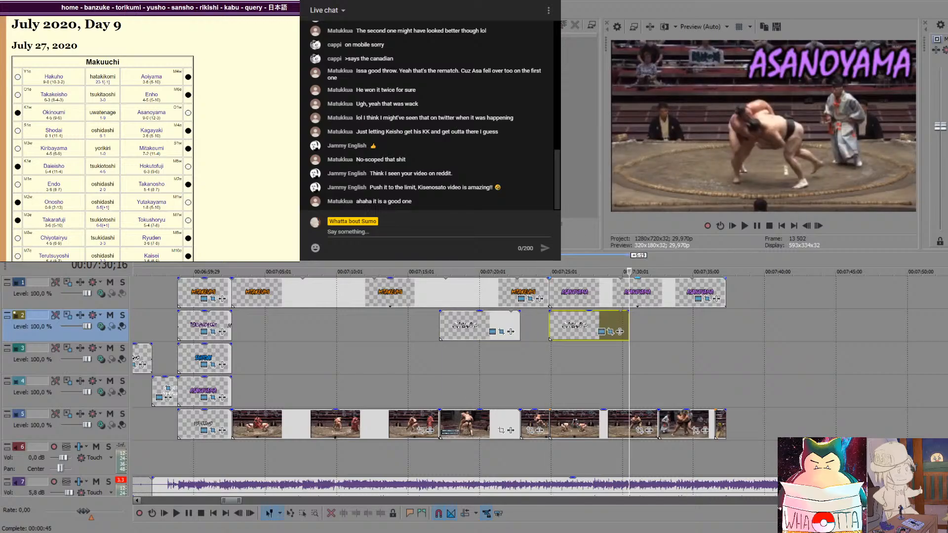
left_click_drag(570, 324, 680, 322)
left_click_drag(738, 322, 711, 326)
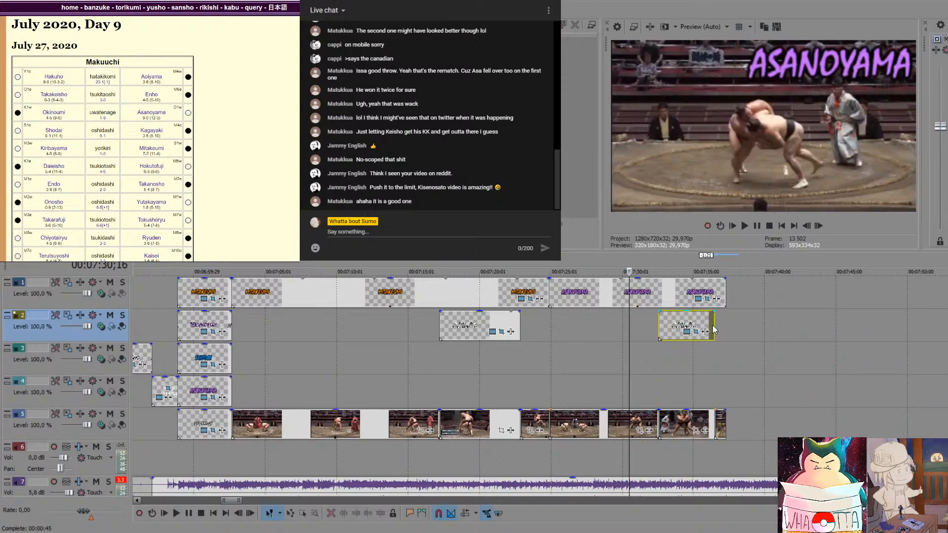
left_click(789, 350)
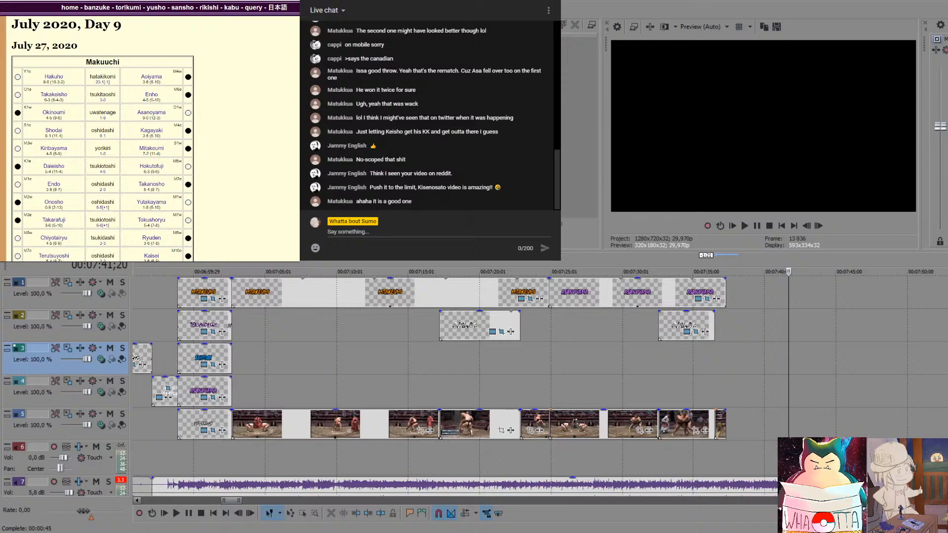
left_click(549, 339)
key("space")
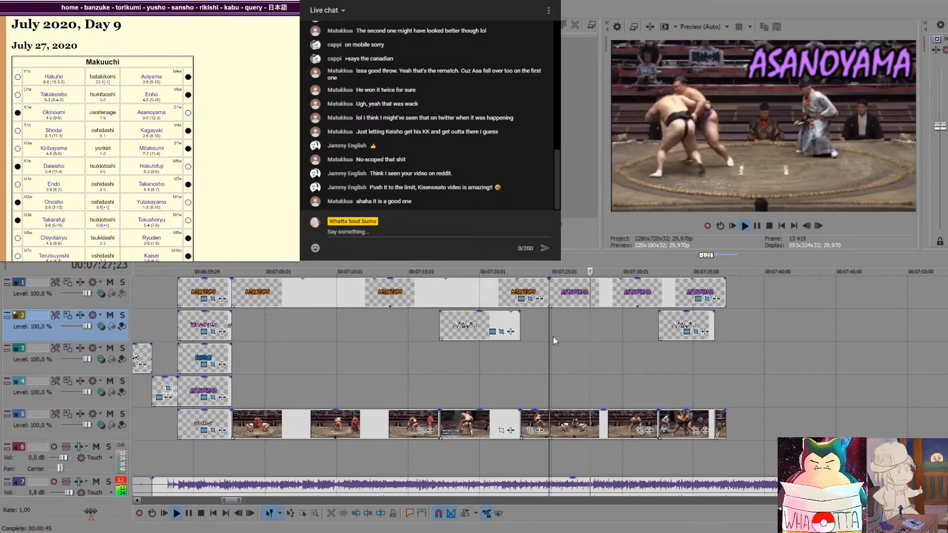
key("space")
Change the copied caption's text to "Surging with a nice throw" on two lines and place it in the picture's lower left
left_click(676, 357)
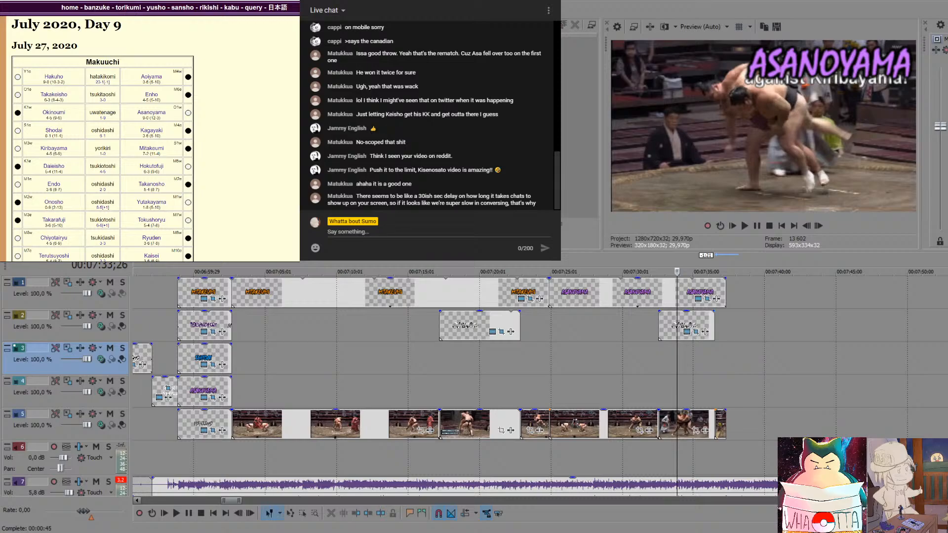
key("BackSpace")
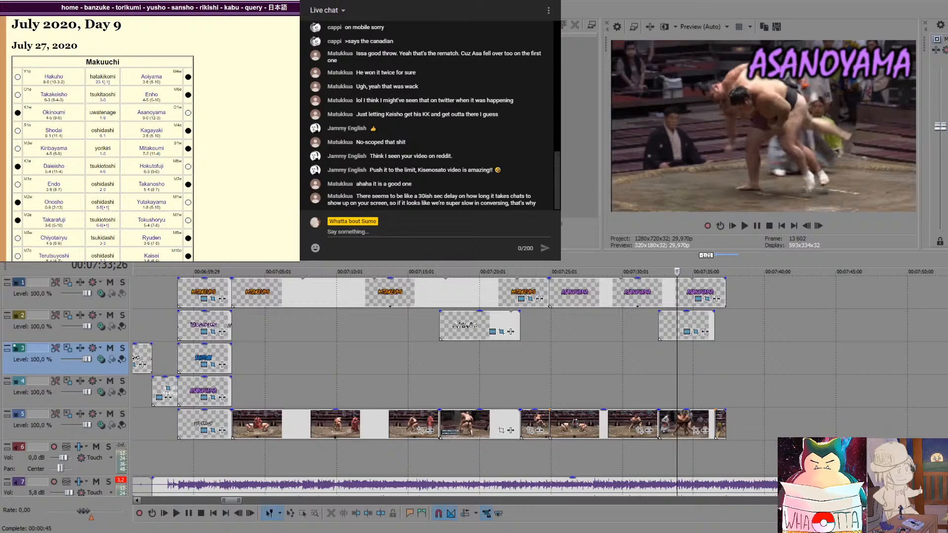
type("against Okinoumi")
type(" wins")
type("hrow")
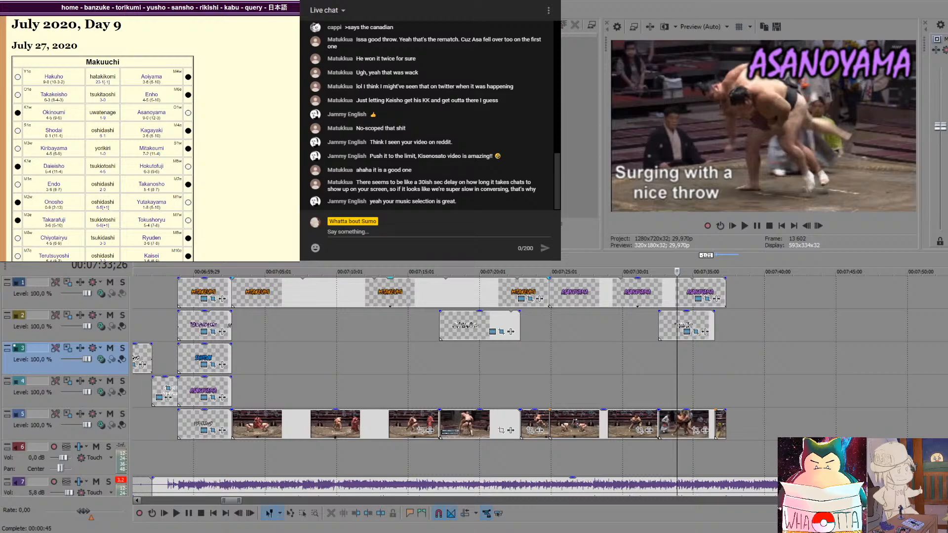
Check the replay's ending, and extend the last Asanoyama clip and the ASANOYAMA title by 22 frames
left_click(660, 357)
key("space")
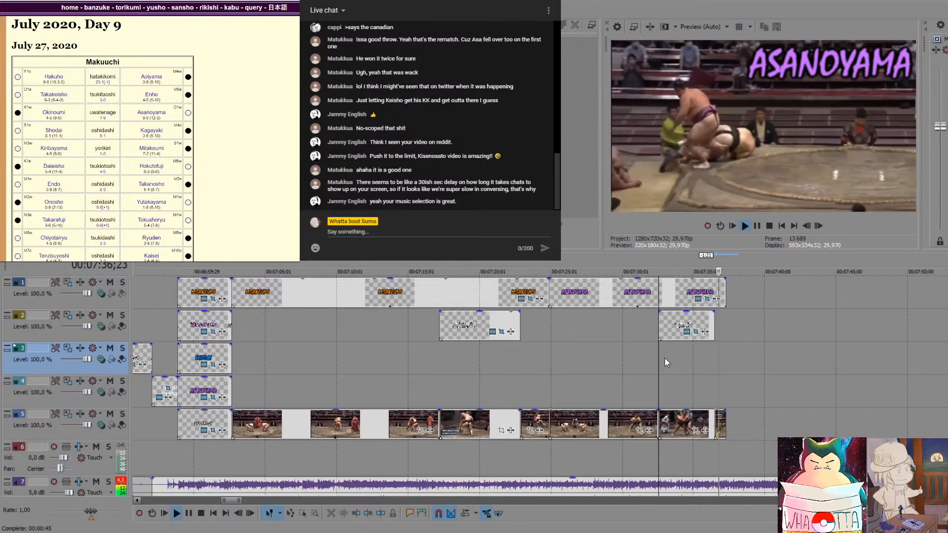
key("space")
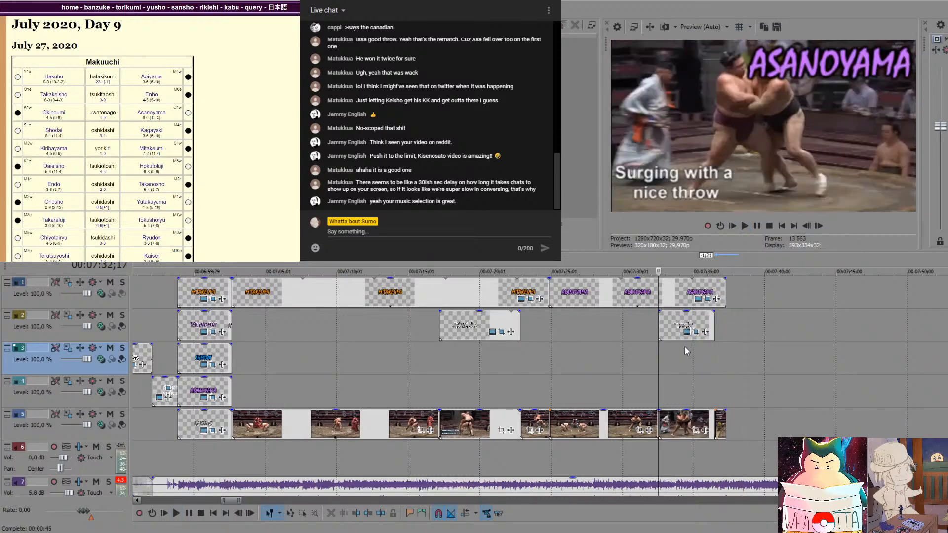
left_click(712, 385)
key("space")
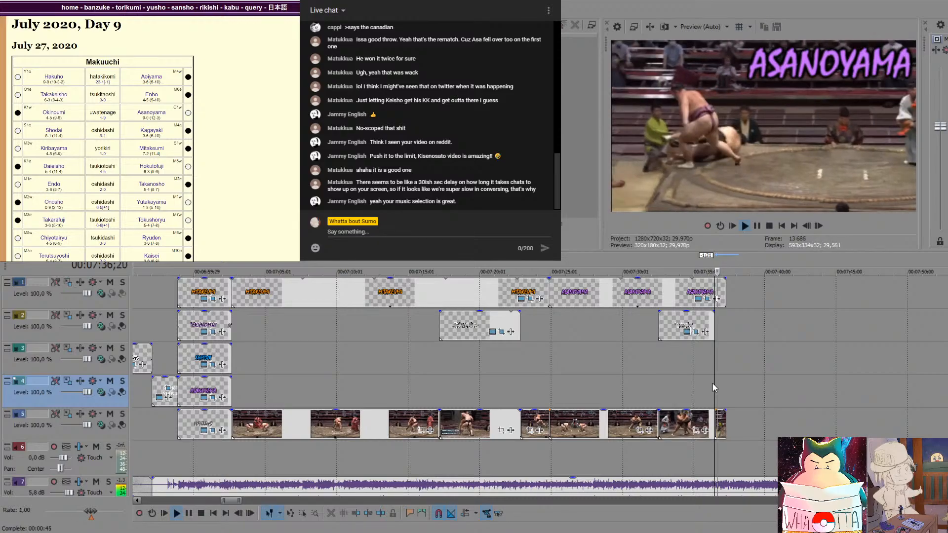
key("space")
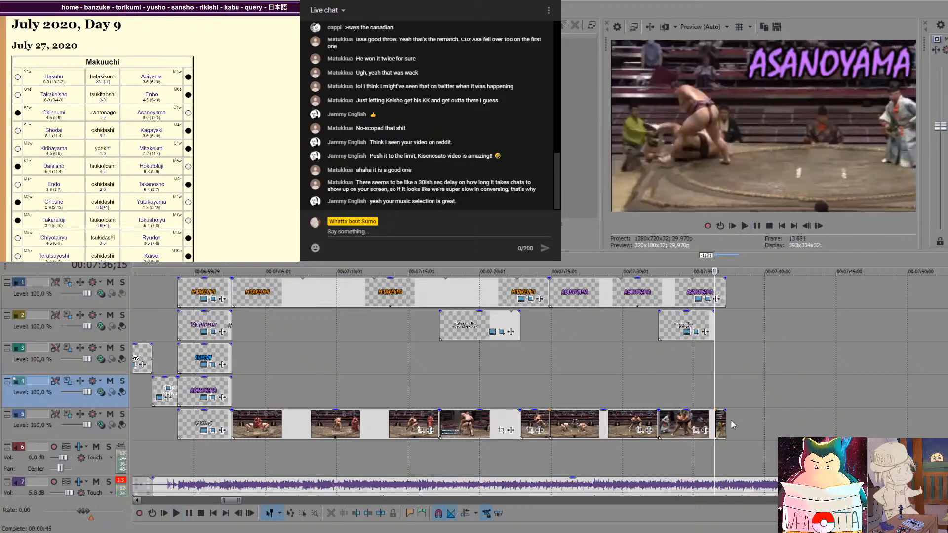
left_click_drag(726, 420, 736, 421)
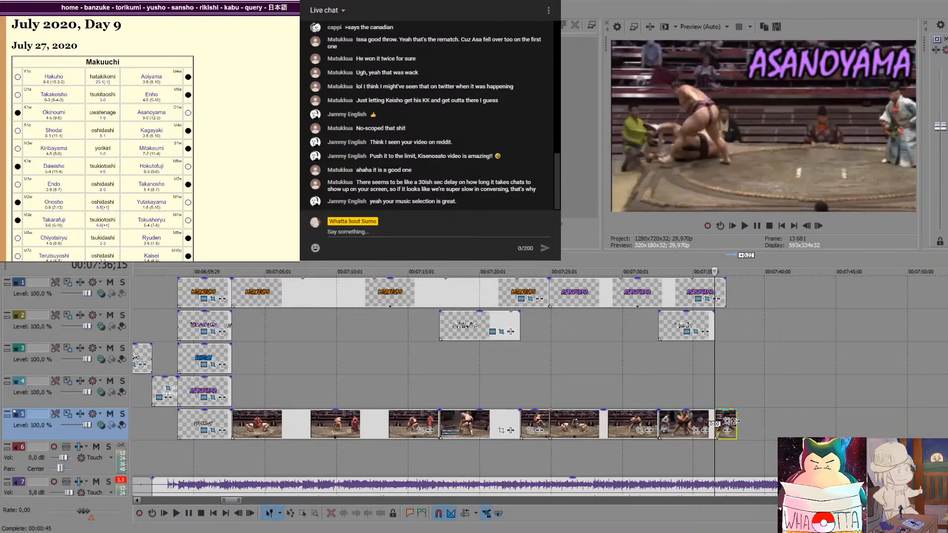
left_click_drag(725, 294, 736, 295)
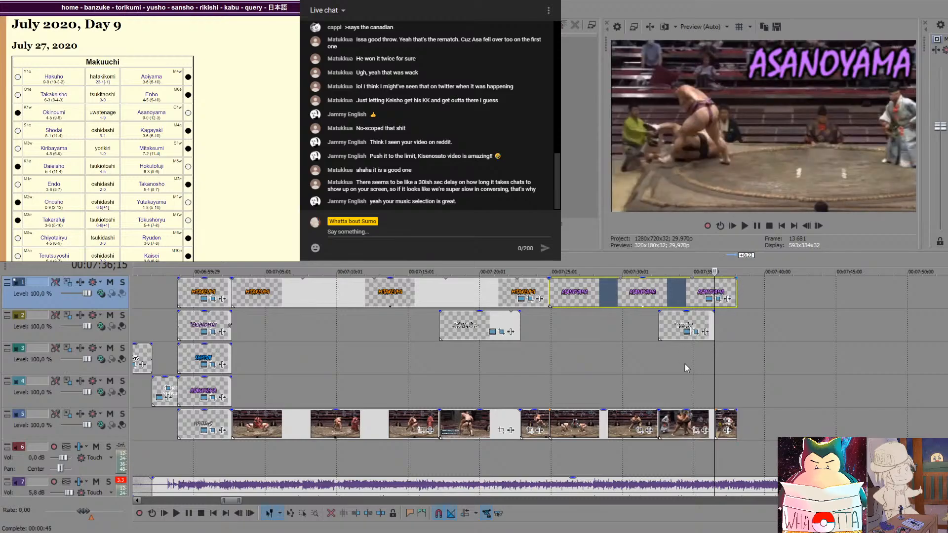
Play the captioned Asanoyama replay from 00:07:32;17 twice to check the caption and the ending
left_click(658, 370)
key("space")
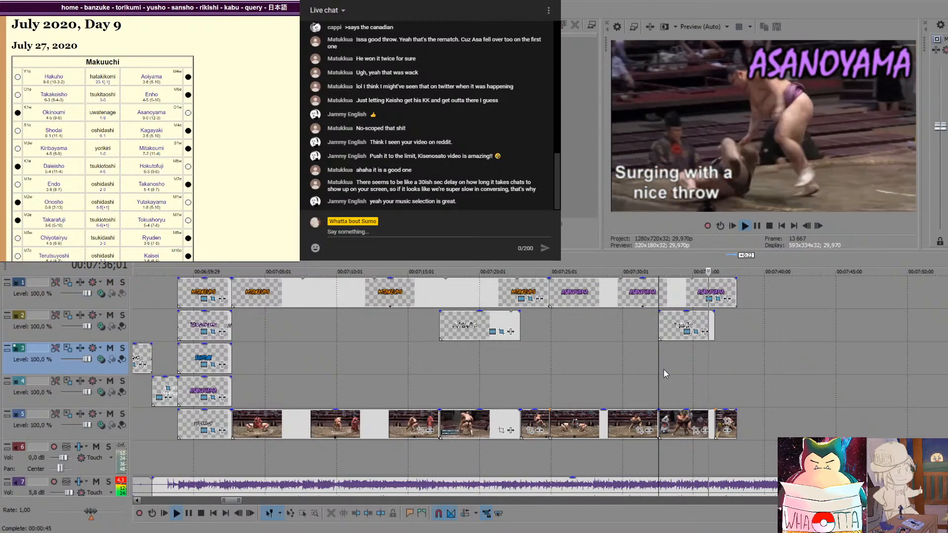
key("space")
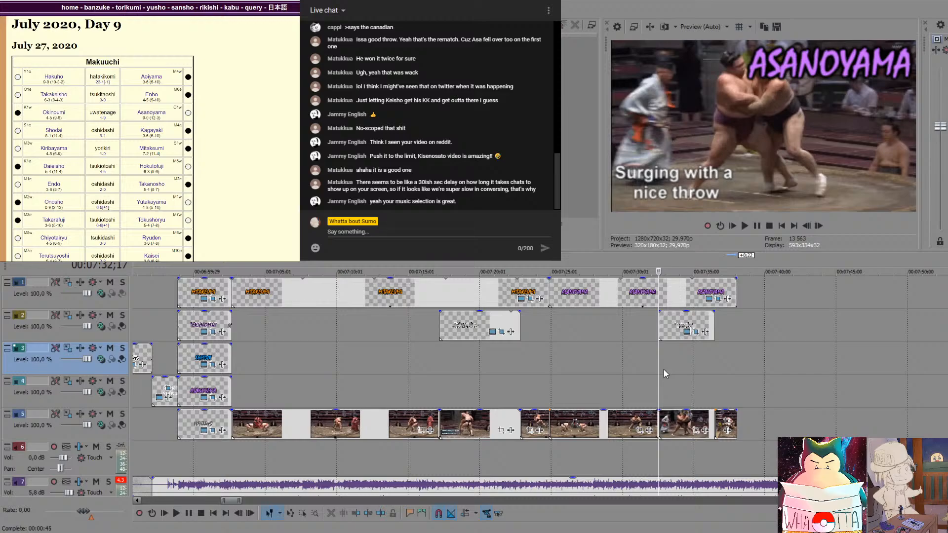
key("space")
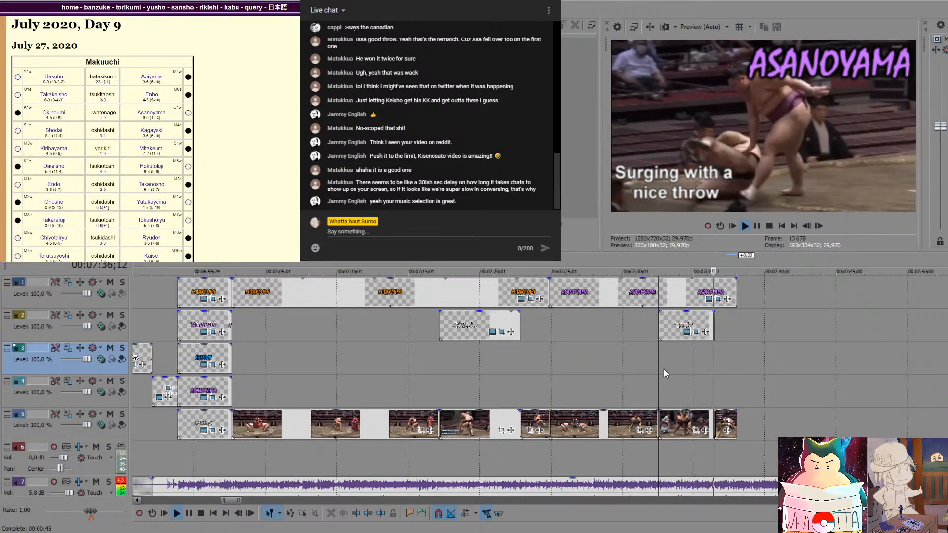
key("space")
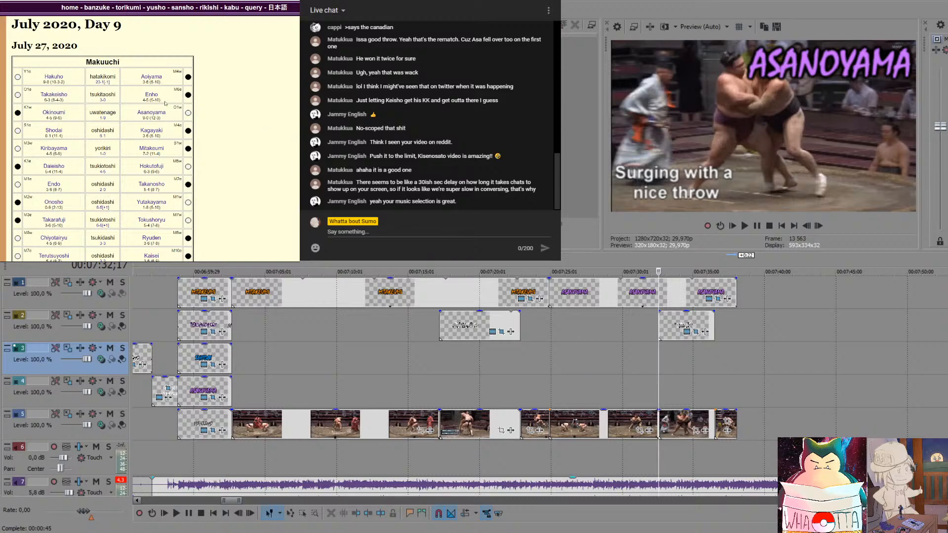
Look through the Day 9 Makuuchi results, and go back to the July 2020 tournament's banzuke to review it
scroll(141, 231, "down", 1)
scroll(121, 105, "up", 1)
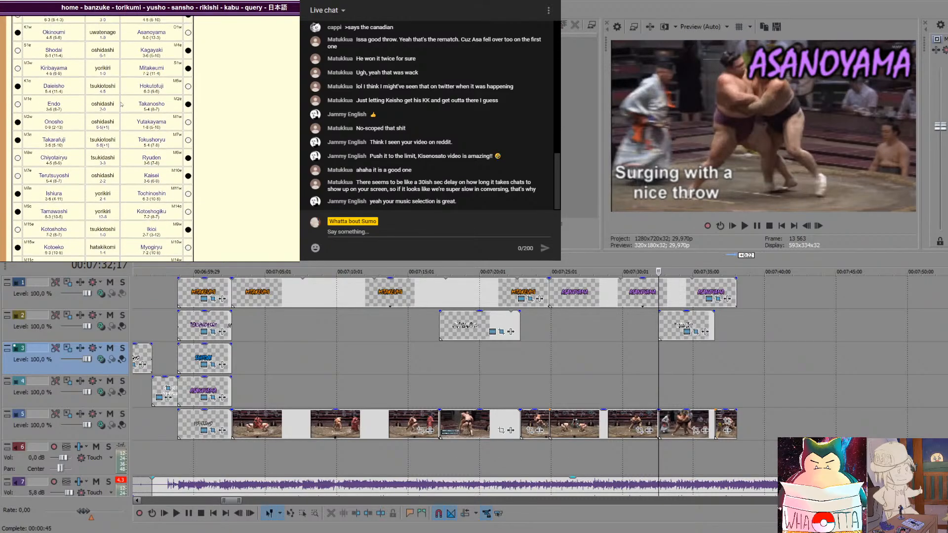
scroll(121, 105, "down", 2)
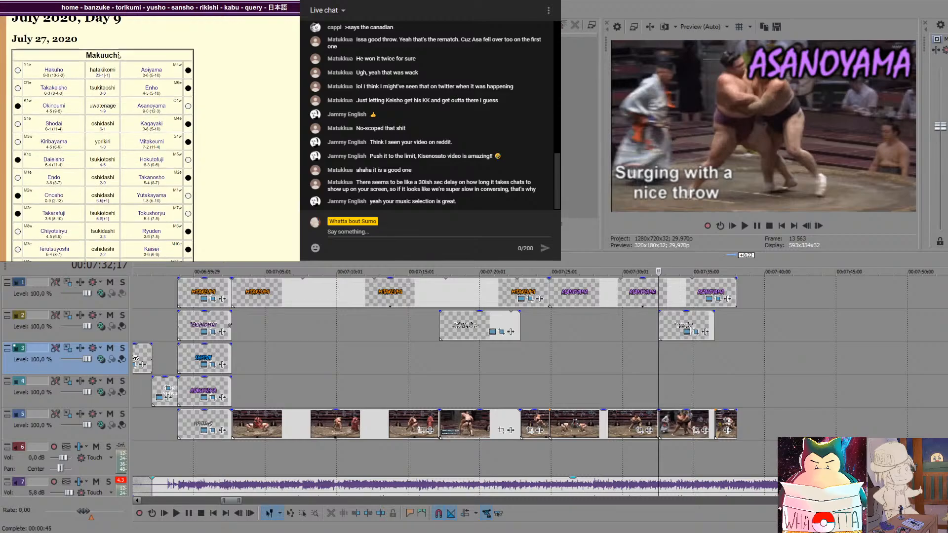
scroll(121, 105, "up", 2)
scroll(106, 94, "down", 2)
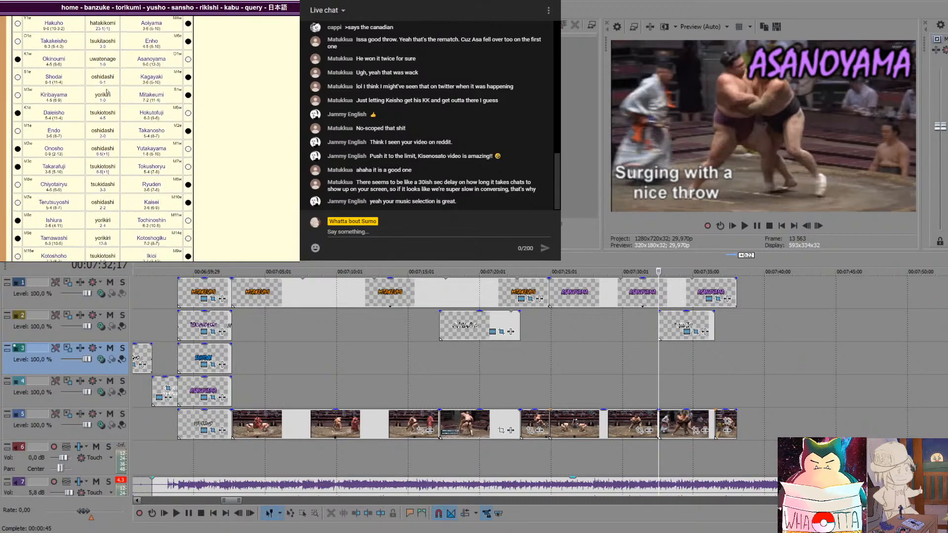
scroll(106, 94, "up", 2)
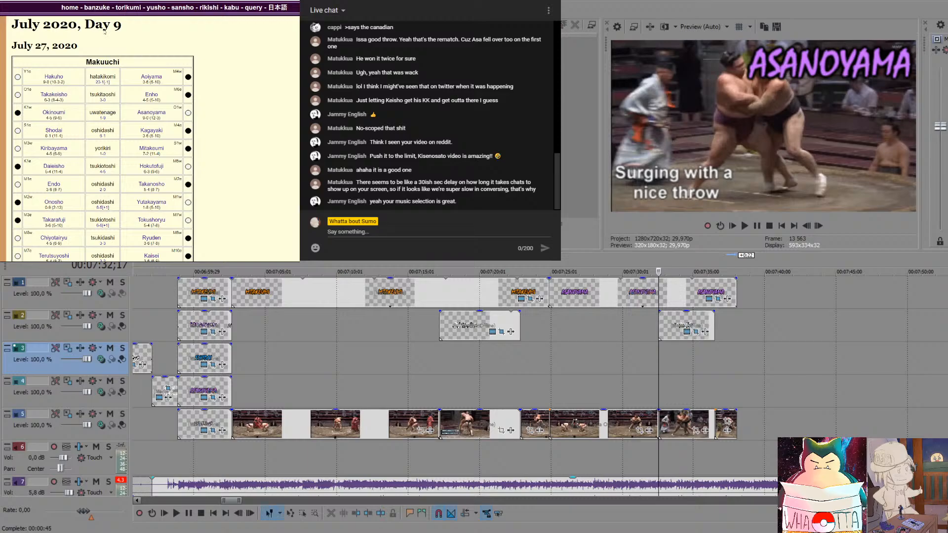
key("alt+Left")
scroll(105, 32, "down", 2)
scroll(104, 32, "up", 1)
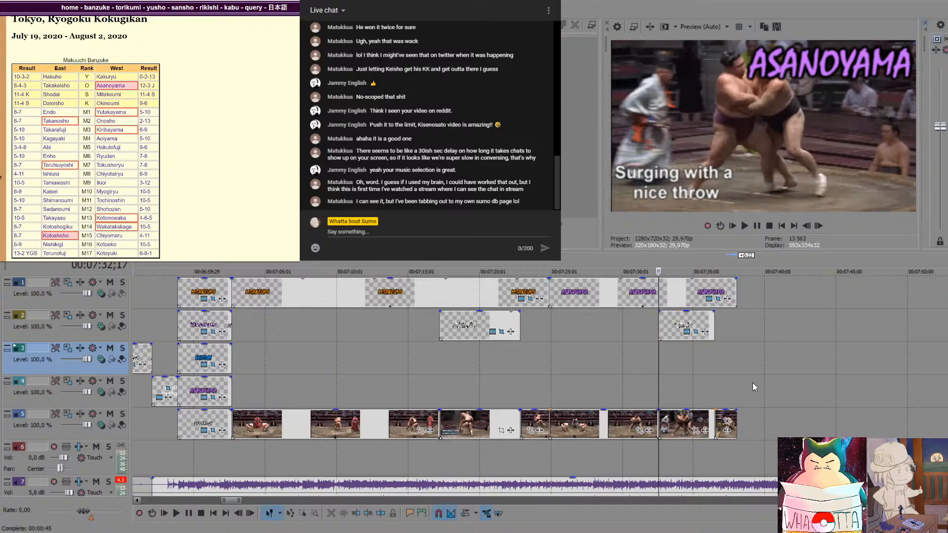
Set the timeline position to 00:06:57;01, and look through the July 28, 2020 bout results for the Makuuchi and Juryo divisions
scroll(756, 377, "down", 3)
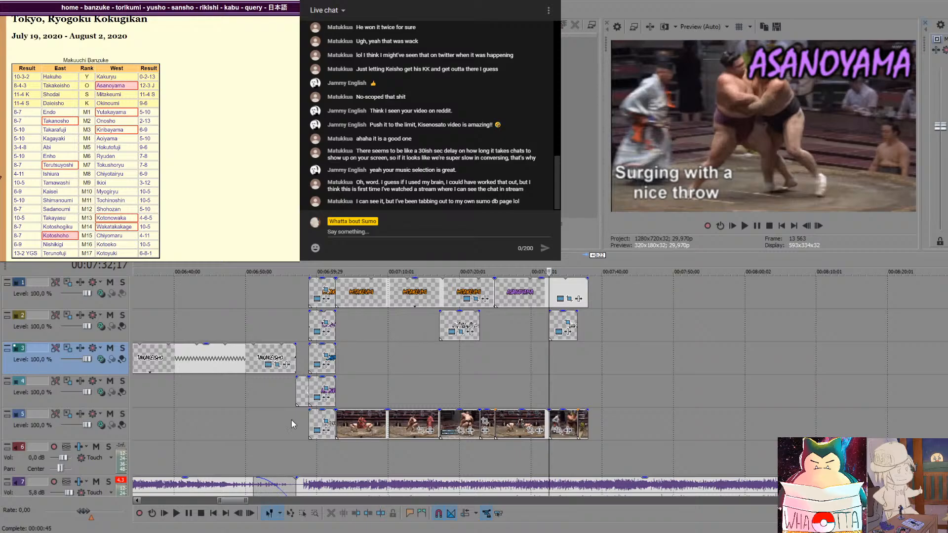
left_click(295, 420)
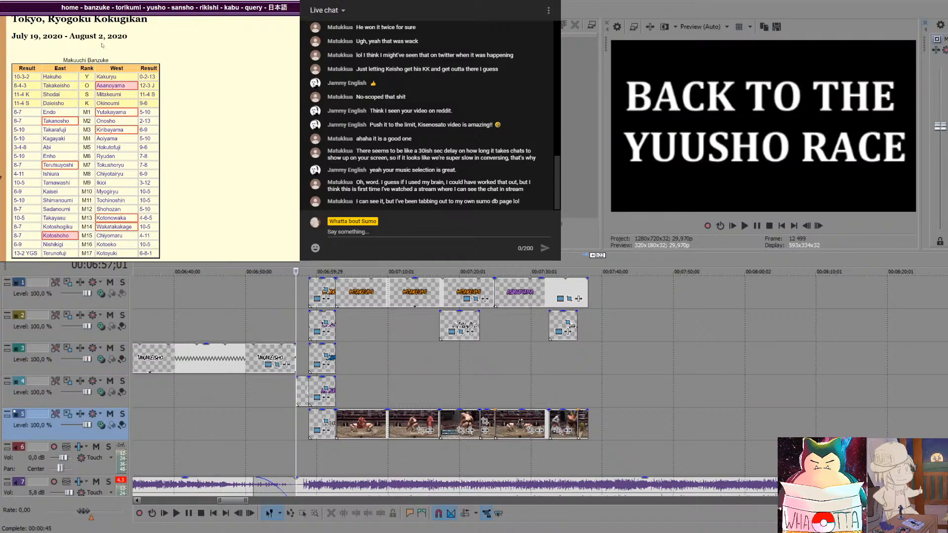
scroll(102, 44, "up", 1)
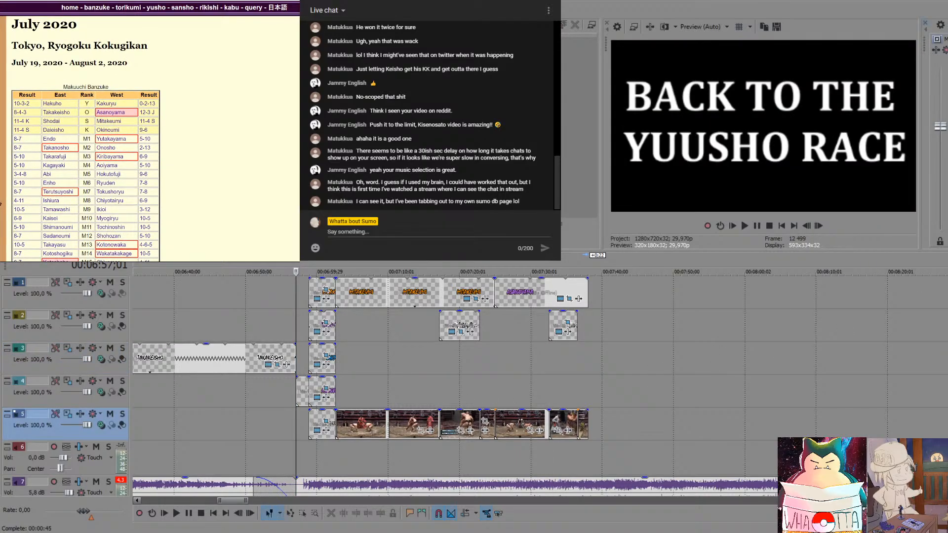
key("ctrl+Tab")
scroll(112, 58, "down", 1)
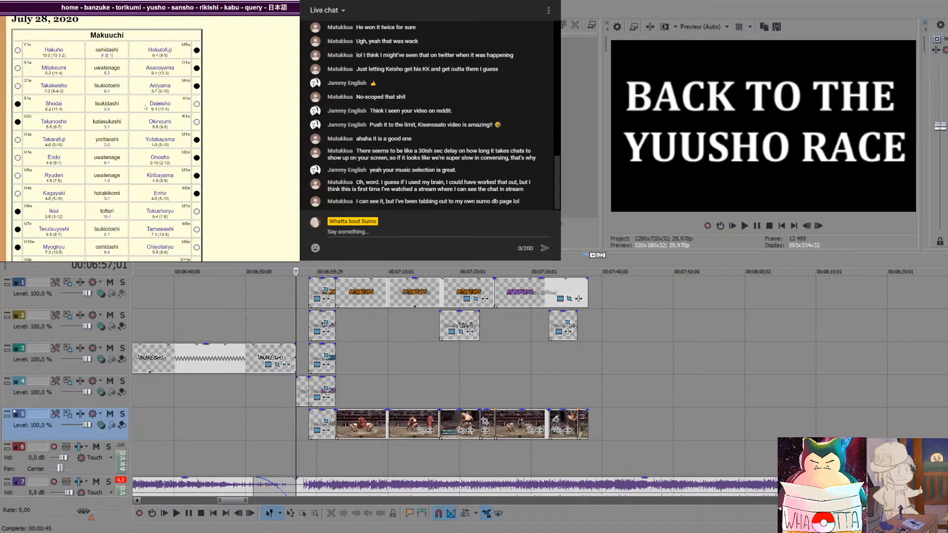
scroll(165, 96, "down", 5)
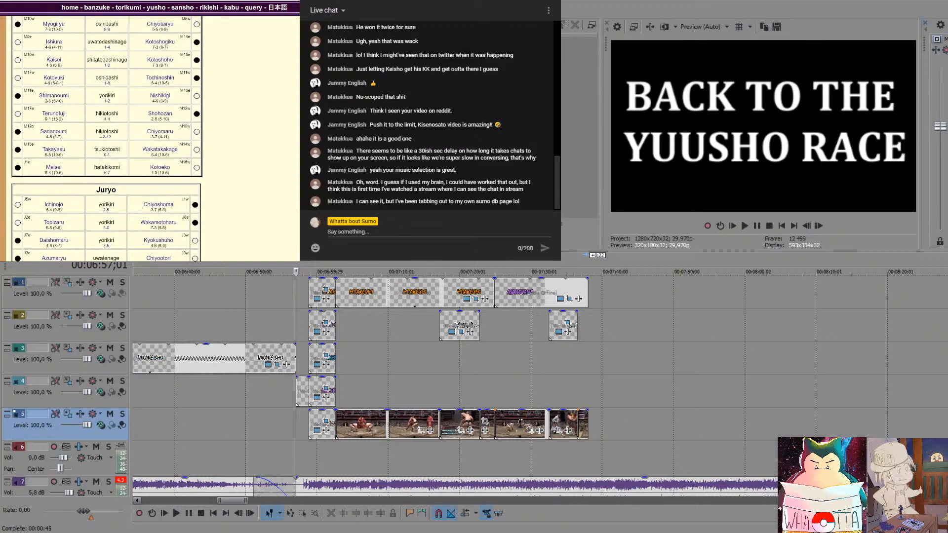
Look over the Day 10 Makuuchi results, and set the timeline position to 00:07:38;01, the end of the last Asanoyama clip
scroll(158, 79, "up", 1)
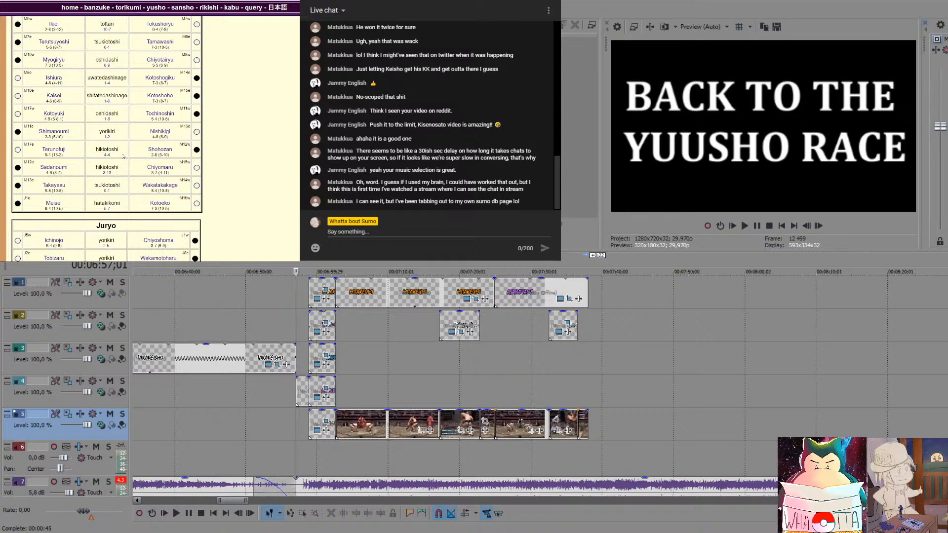
scroll(123, 157, "up", 4)
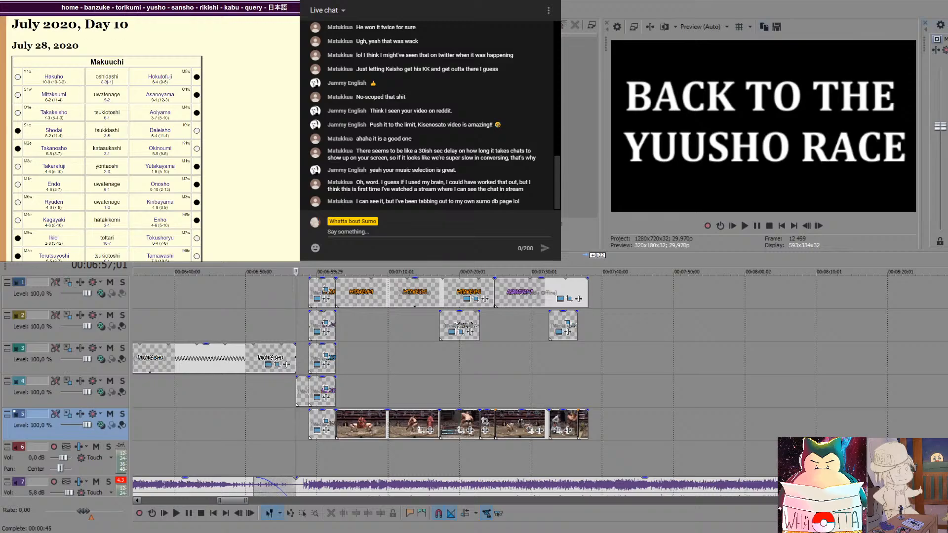
left_click(591, 335)
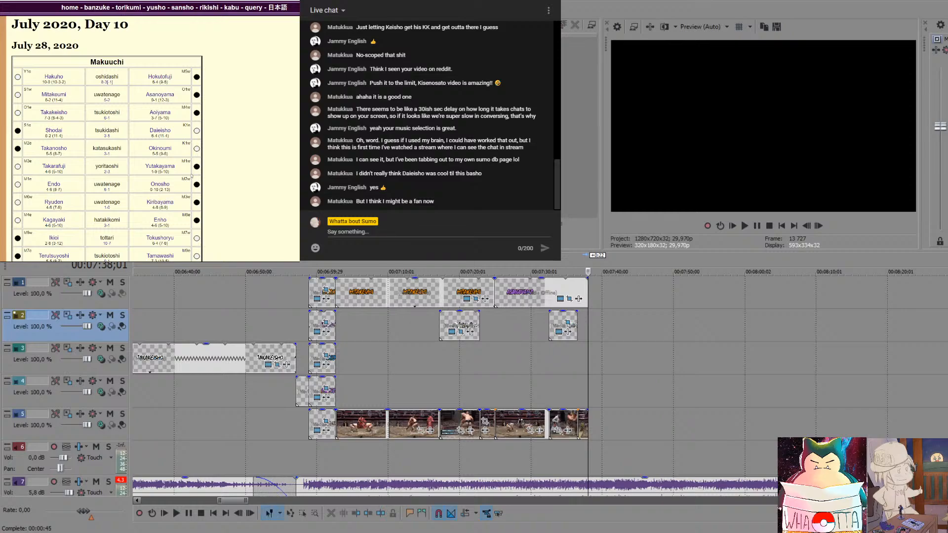
left_click(160, 130)
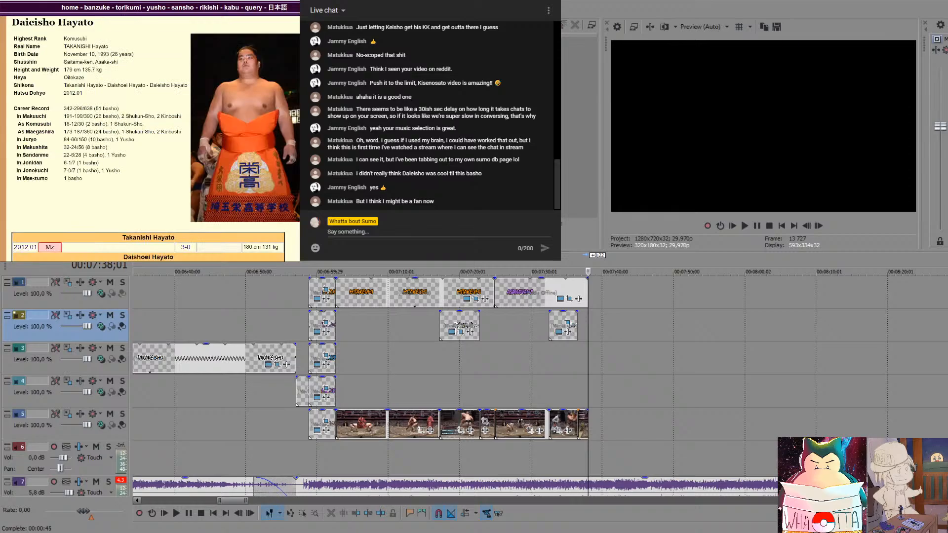
scroll(142, 131, "down", 10)
scroll(142, 132, "down", 1)
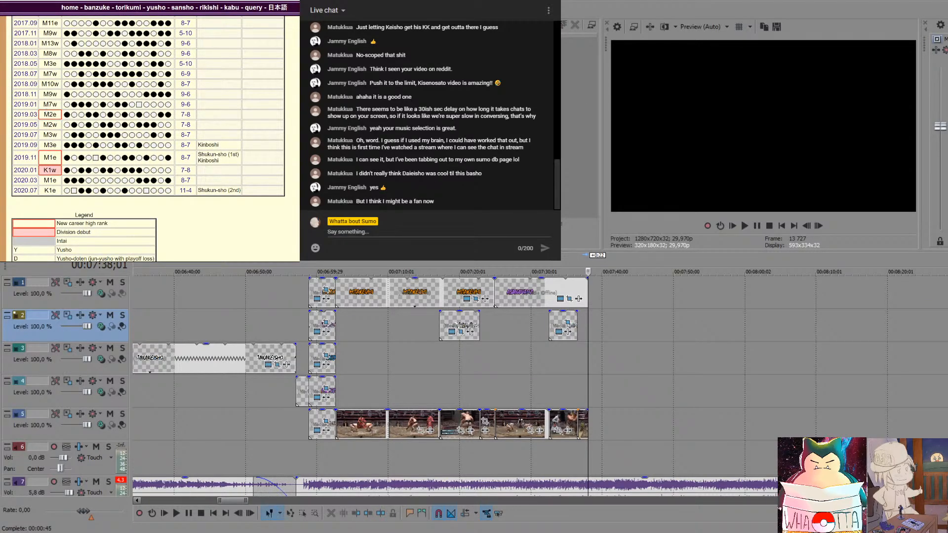
left_click_drag(45, 113, 195, 158)
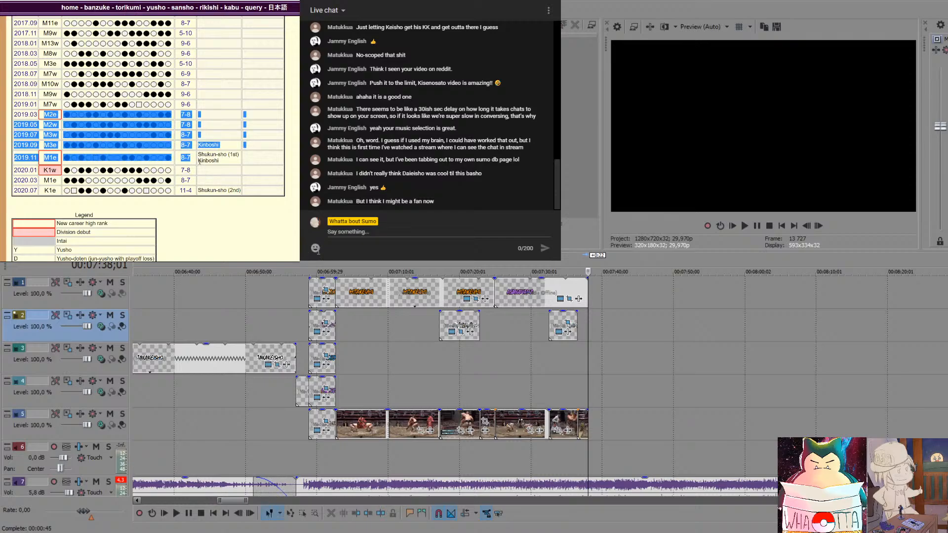
left_click(110, 147)
left_click_drag(45, 113, 198, 181)
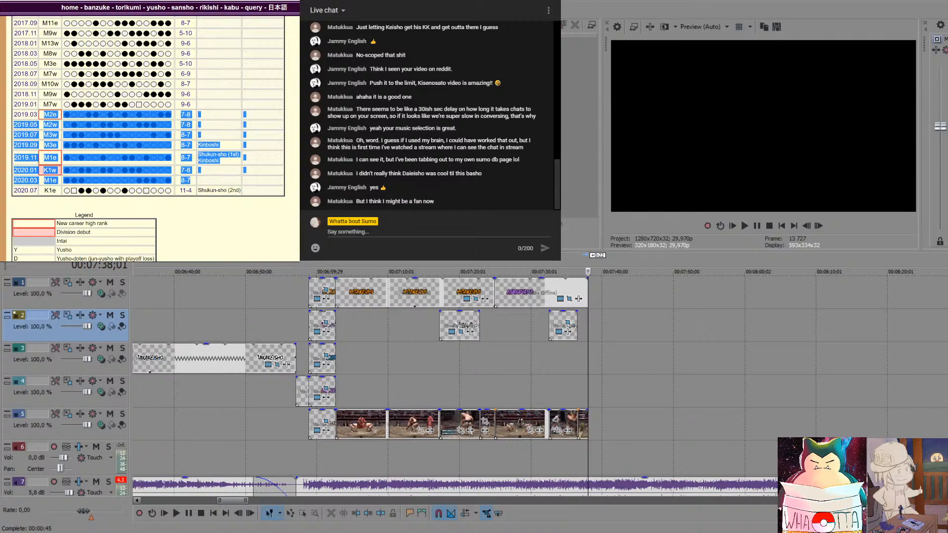
left_click(199, 159)
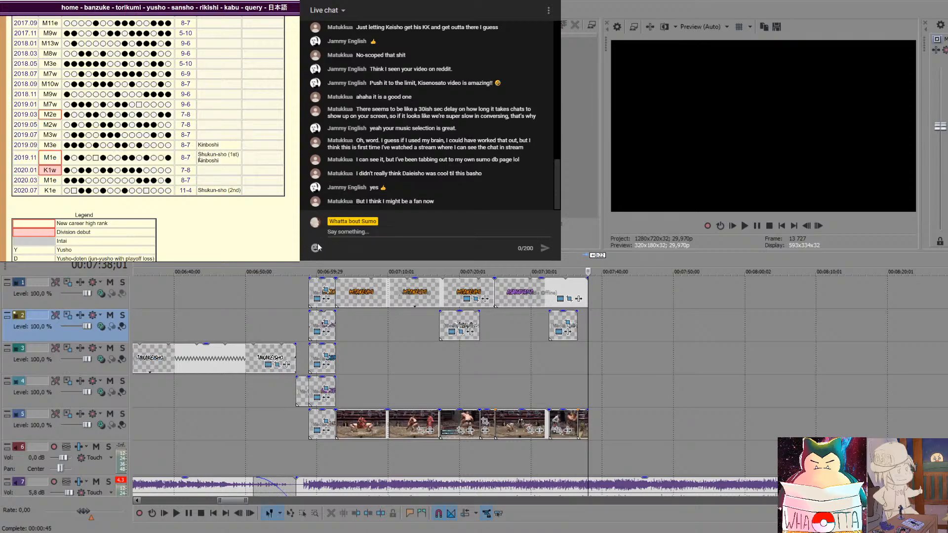
mouse_move(199, 159)
left_mouse_down()
mouse_move(42, 158)
mouse_move(216, 156)
mouse_move(207, 145)
mouse_move(203, 161)
left_mouse_up()
left_click(219, 155)
left_click(226, 106)
key("alt+Left")
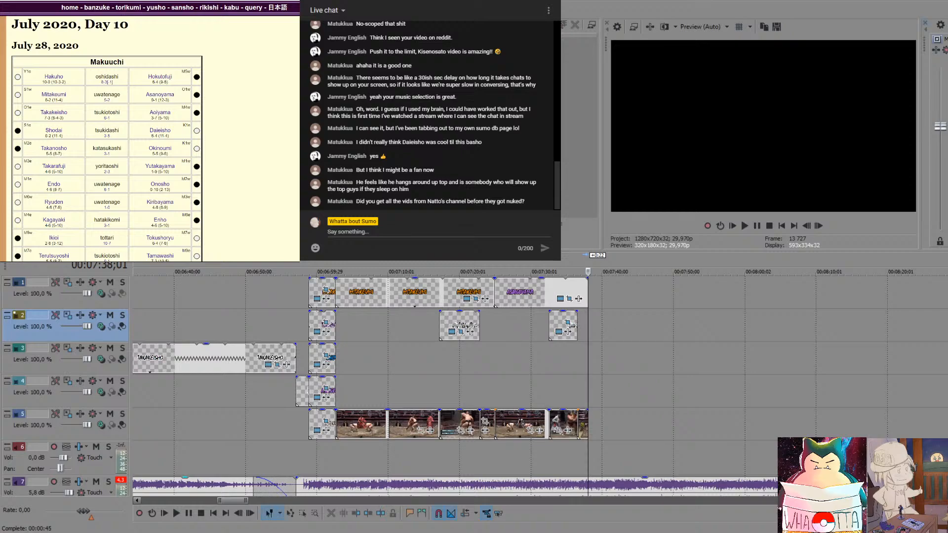
Place the Day 10 tournament footage with its audio on tracks 5 and 6, just after the last Asanoyama clip
left_click_drag(610, 333, 614, 420)
scroll(762, 371, "down", 3)
scroll(763, 372, "down", 4)
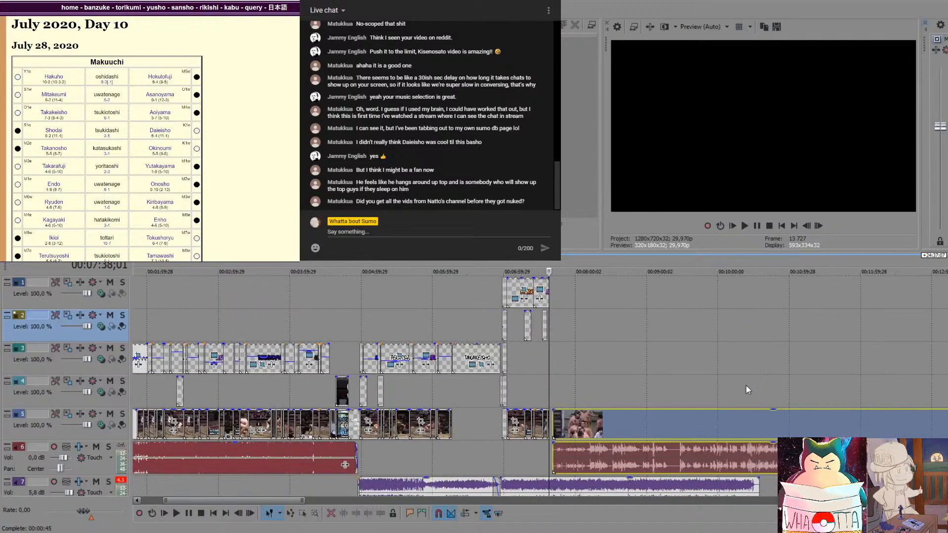
Sample the new Day 10 footage around 00:19:43;13, and play it from shortly before 00:18:40;15 to identify the bouts
left_click(821, 401)
left_click(837, 402)
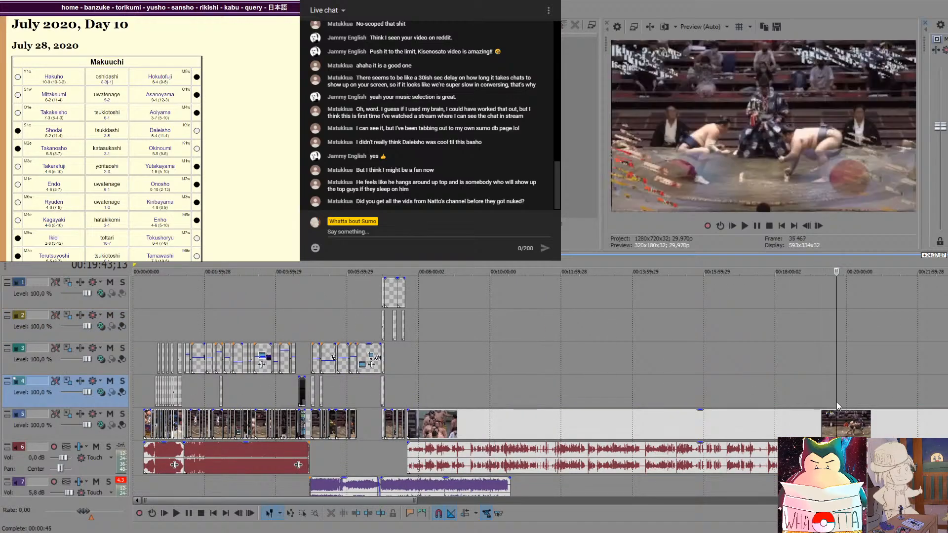
scroll(820, 404, "down", 2)
left_click(463, 398)
key("space")
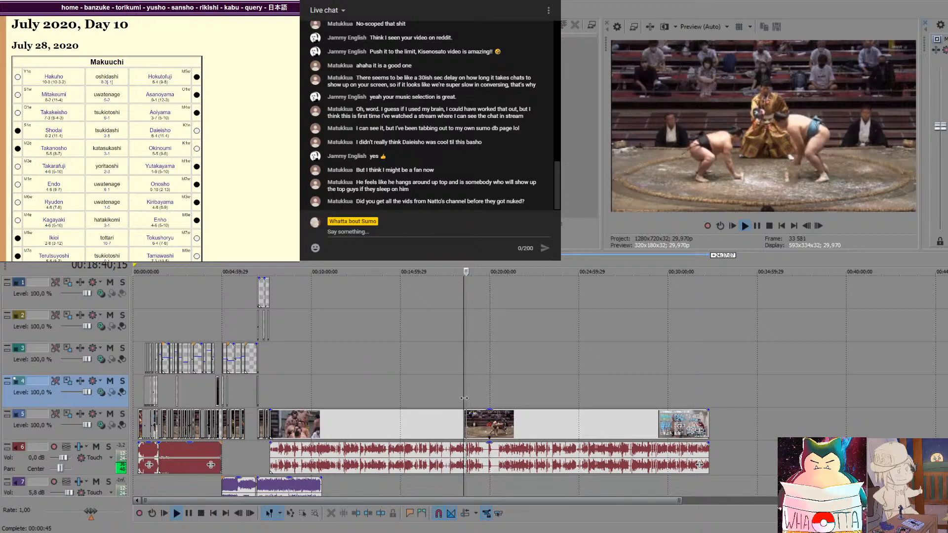
key("space")
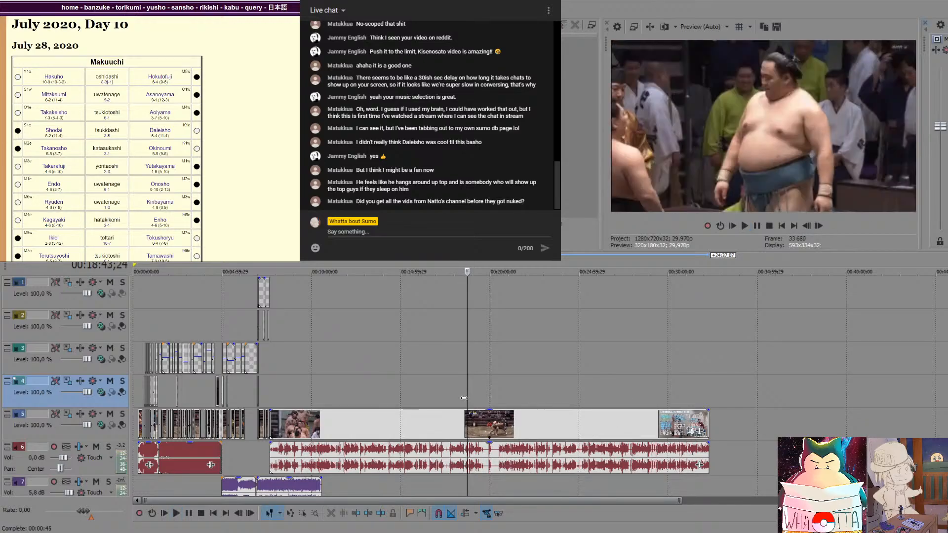
key("space")
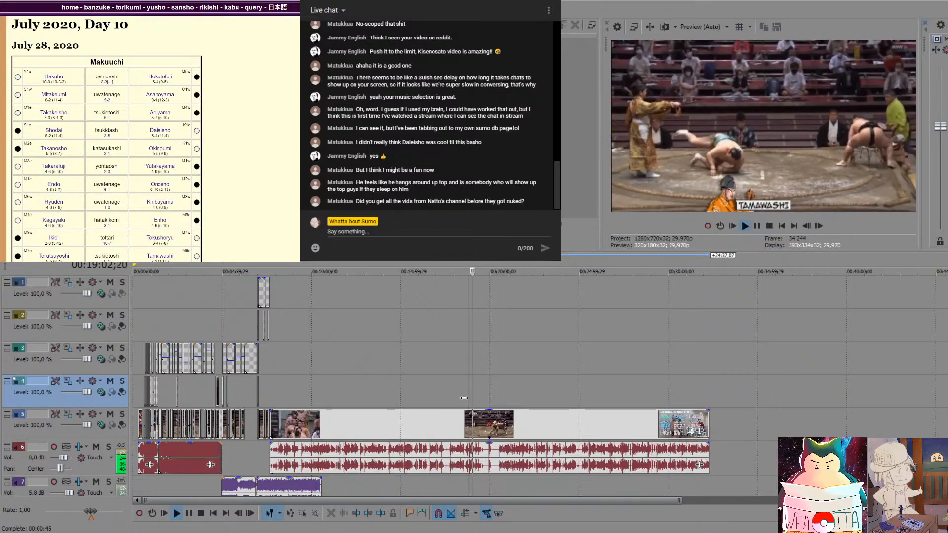
Scrub forward through the Day 10 footage to 00:25:57;16, past the Kagayaki, Ryuden and Takarafuji bouts, to locate the top-ranked bouts
key("Right")
key("Right")
key("Right")
key("Right")
key("Right")
key("Right")
key("Right")
key("Right")
key("Right")
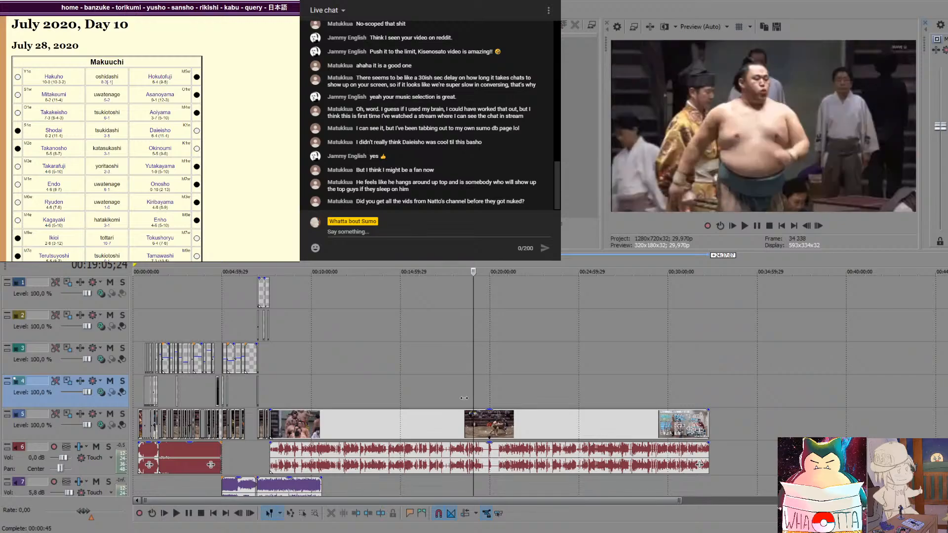
key("Right")
key("Right")
key("Right")
key("Right")
key("Right")
key("Right")
key("Right")
key("Right")
key("Right")
key("Right")
key("Right")
key("Right")
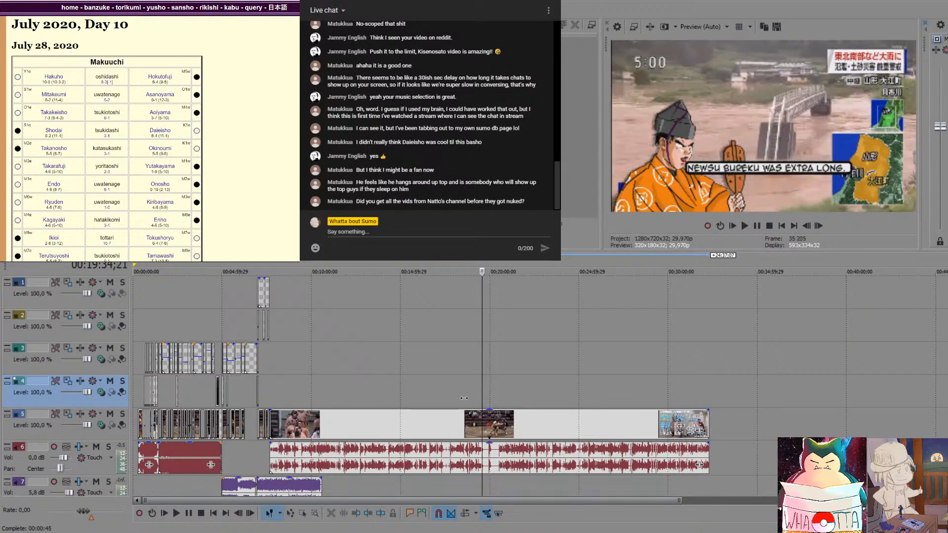
key("Right")
key("Right")
key("Right")
key("Right")
key("Right")
key("Right")
key("Right")
key("Right")
key("Right")
key("Right")
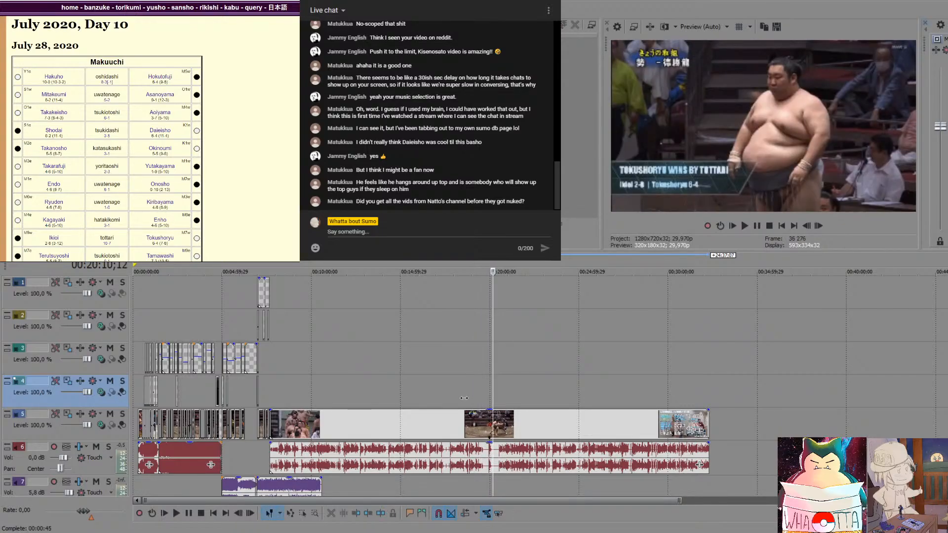
key("Right")
key("Right")
key("Right")
key("Right")
key("Right")
key("Right")
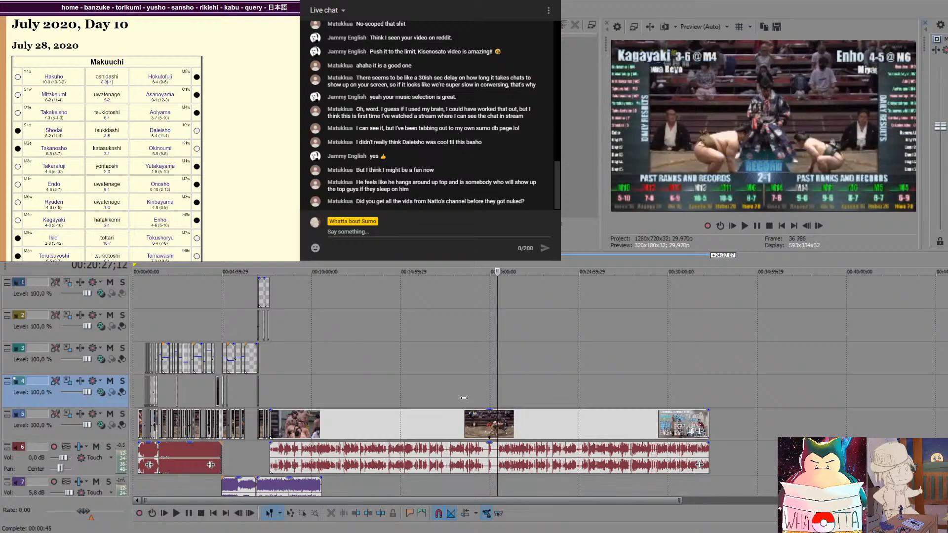
key("Right")
key("Right")
key("Right")
key("Right")
key("Right")
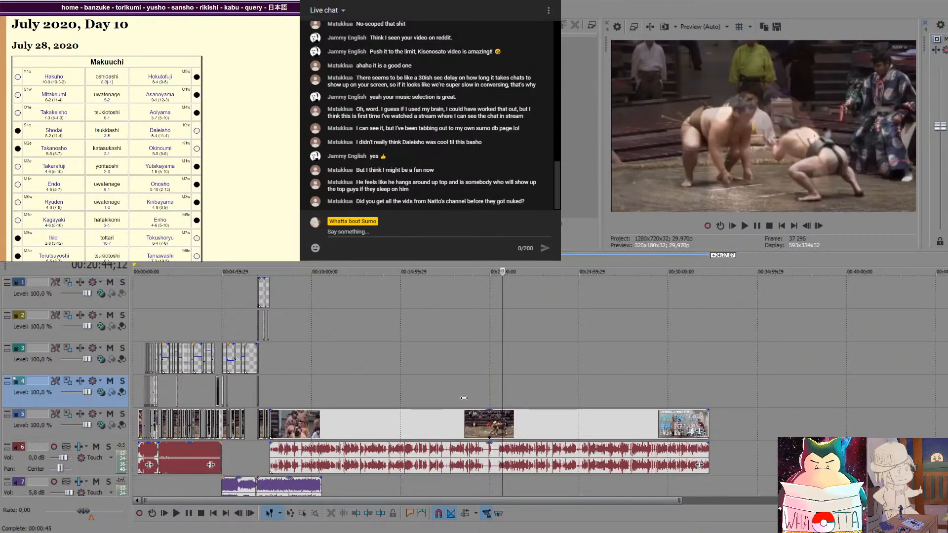
key("Right")
key("Right")
key("Right")
key("Right")
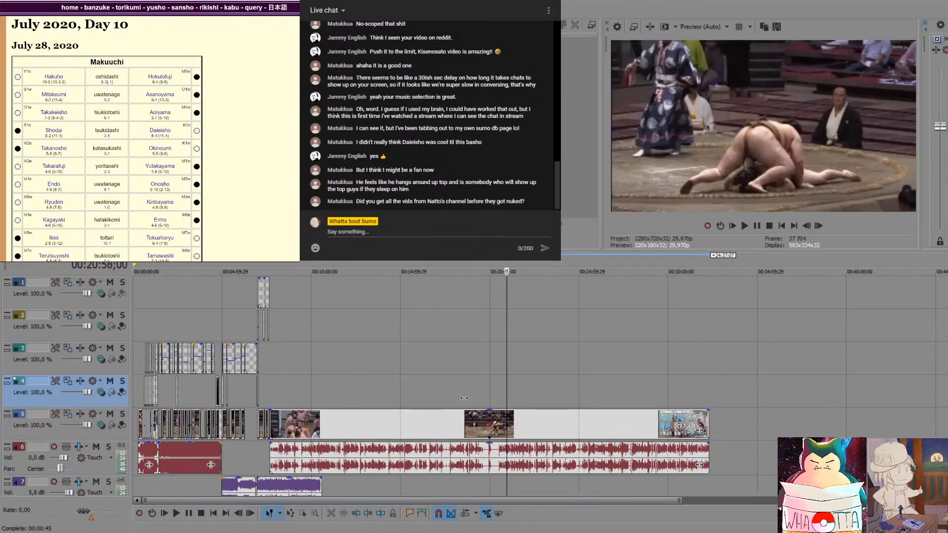
key("Right")
key("Right")
key("Right")
key("Right")
key("Right")
key("Right")
key("Right")
key("Right")
key("Right")
key("Right")
key("Right")
key("Right")
key("Right")
key("Right")
key("Right")
key("Right")
key("Right")
key("Right")
key("Right")
key("Right")
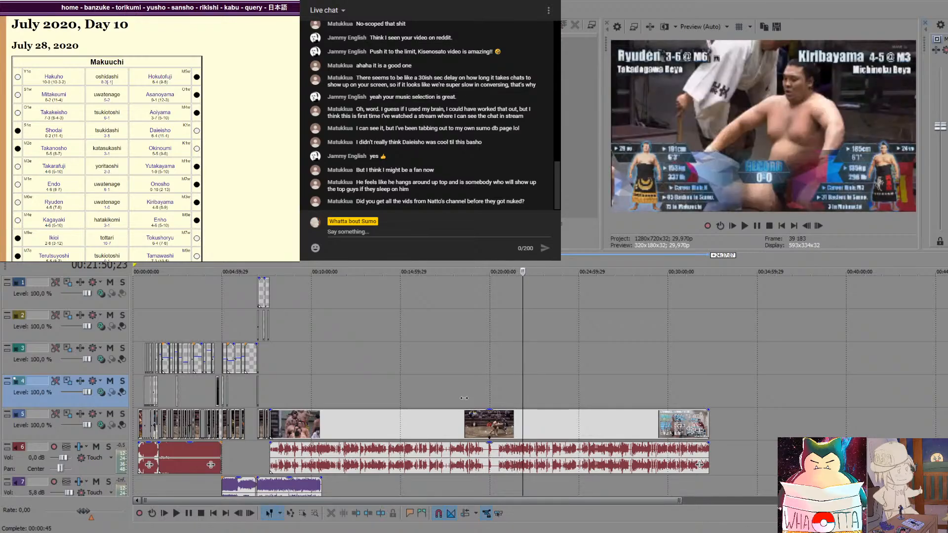
key("Right")
key("Right")
key("Right")
key("Right")
key("Right")
key("Right")
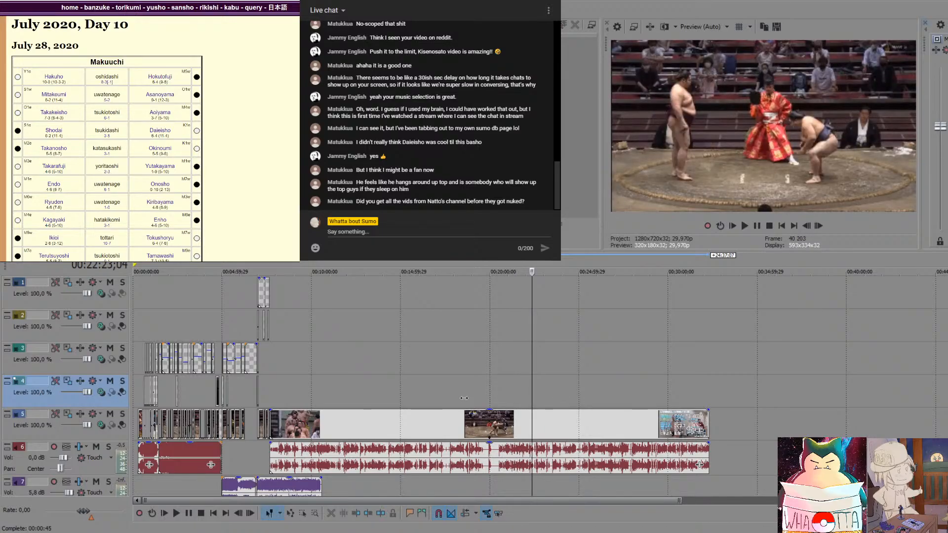
key("Right")
key("Right")
key("Right")
key("Right")
key("Right")
key("Right")
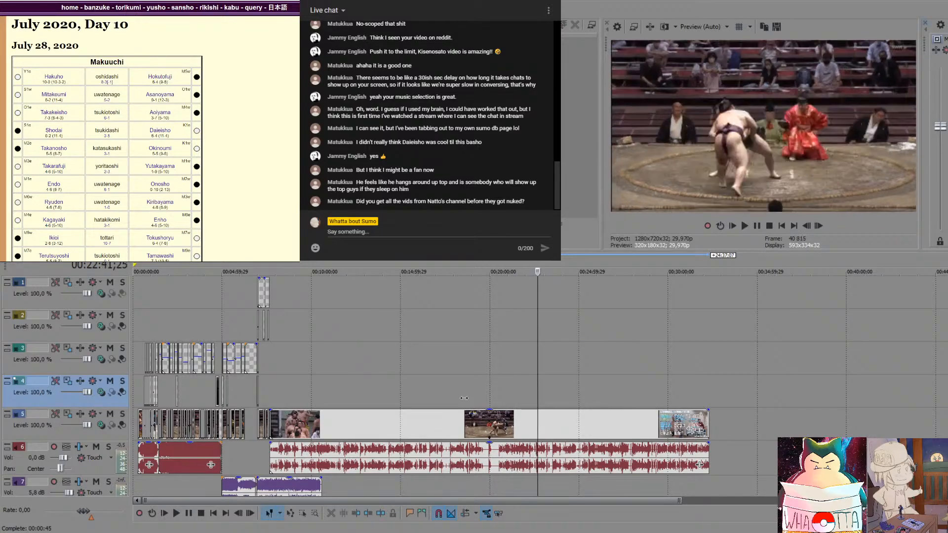
key("Right")
key("Right")
key("Right")
key("Right")
key("Right")
key("Right")
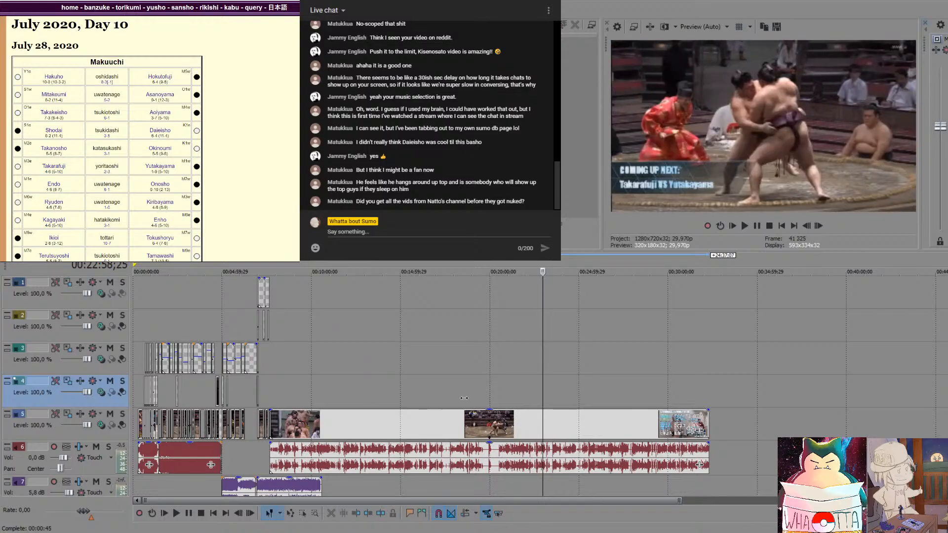
key("Right")
key("Right")
key("Right")
key("Right")
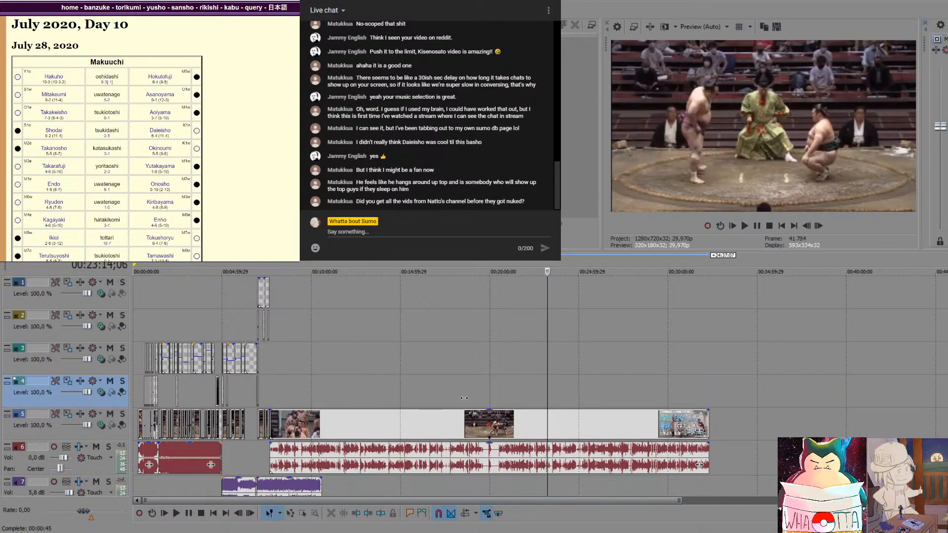
key("Right")
key("Right")
key("Right")
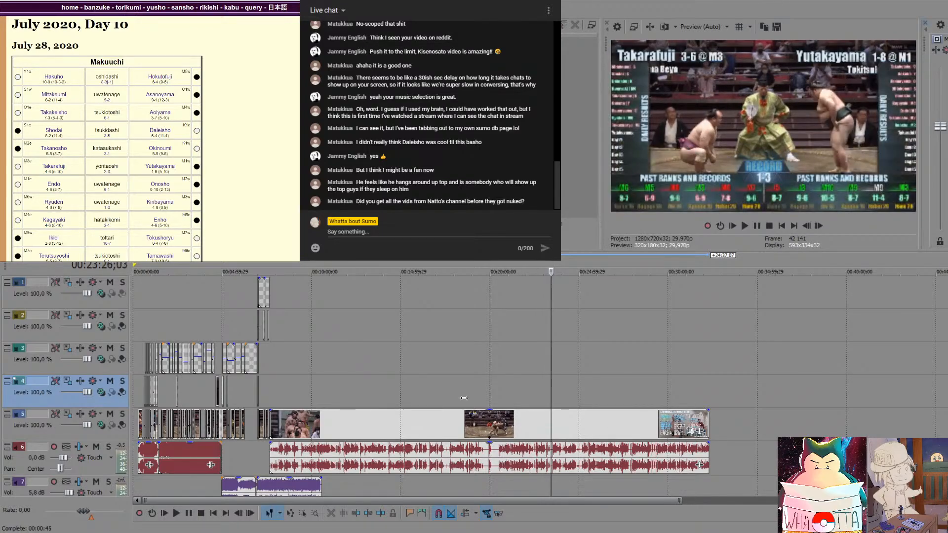
key("Right")
key("Right")
key("Right")
key("Right")
key("Right")
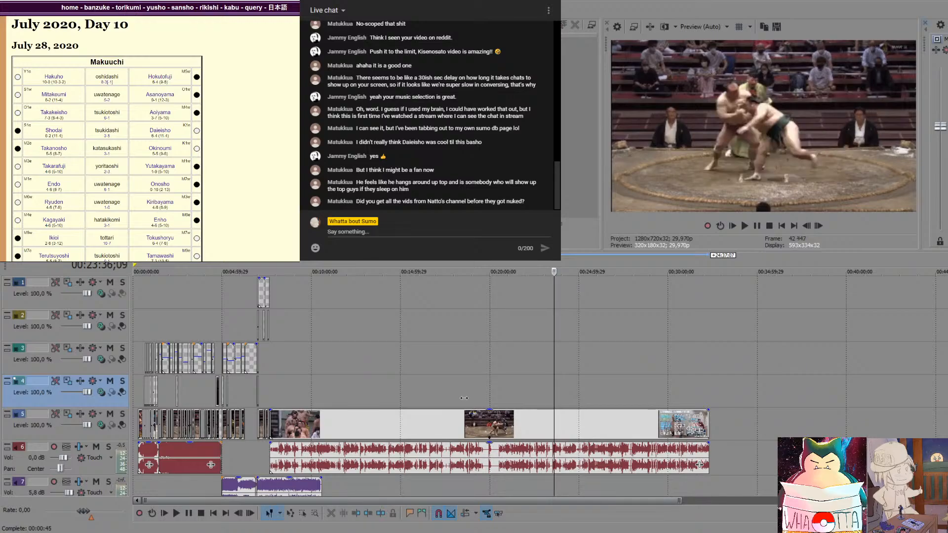
key("Right")
key("Right")
key("Right")
key("Right")
key("Right")
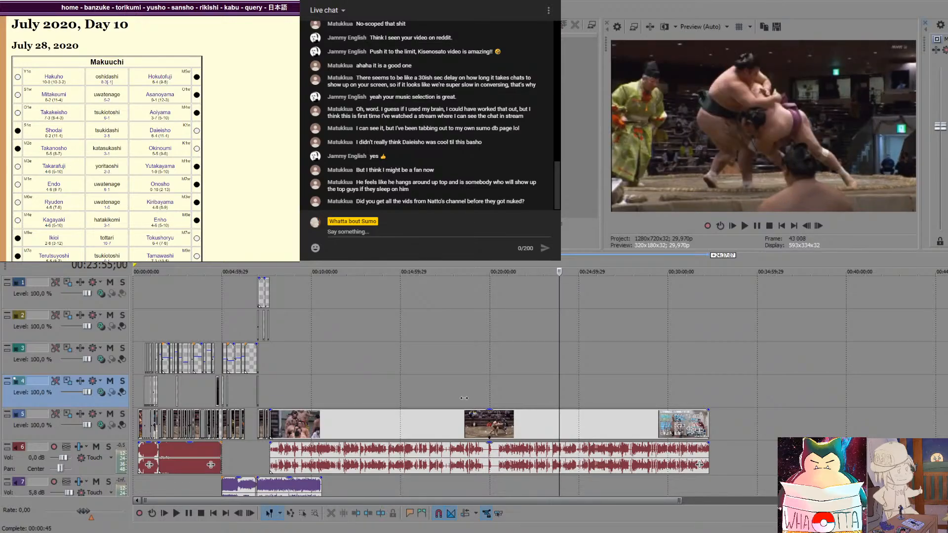
key("Right")
key("Right")
key("Right")
key("Right")
key("Right")
key("Right")
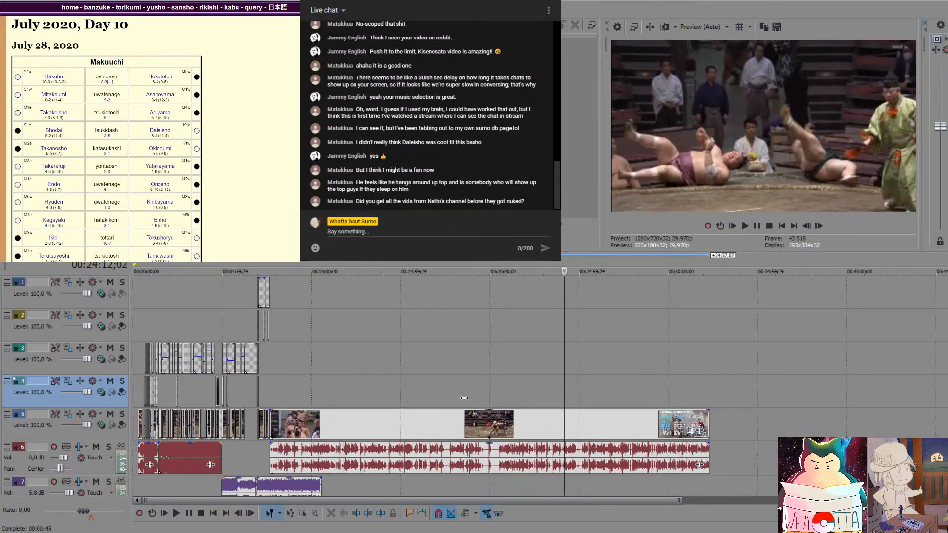
key("Right")
key("Right")
key("Right")
key("Right")
key("Right")
key("Right")
key("Right")
key("Right")
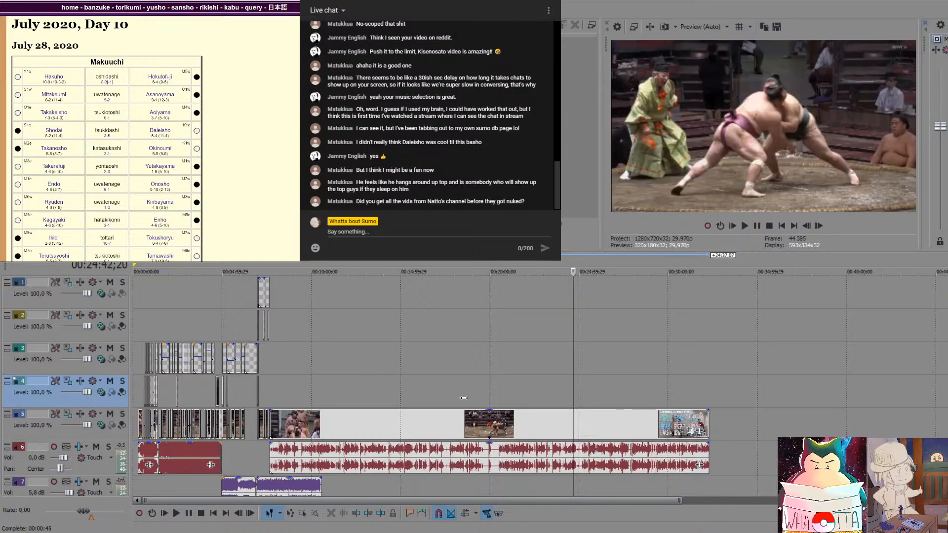
key("Right")
key("Right")
key("Right")
key("Right")
key("Right")
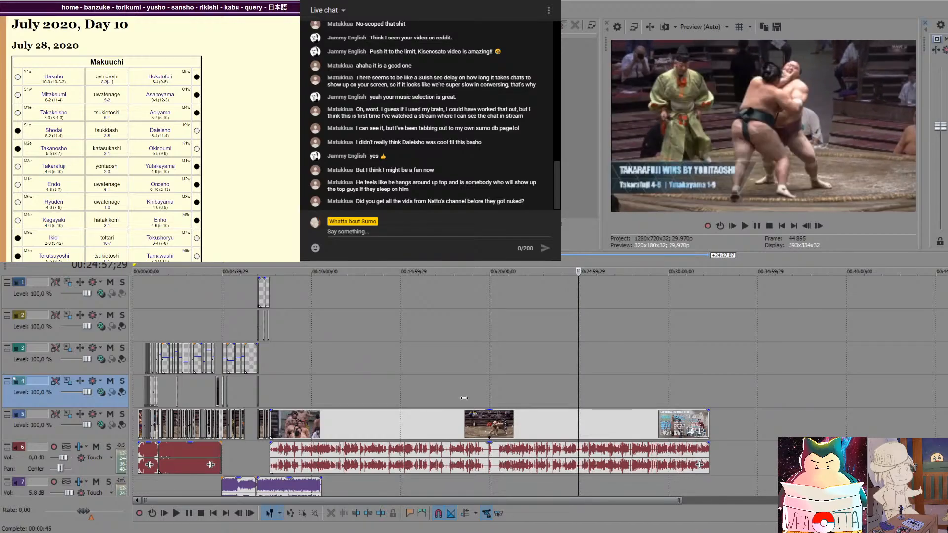
key("Right")
key("Right")
key("Right")
key("Right")
key("Right")
key("Right")
key("Right")
key("Right")
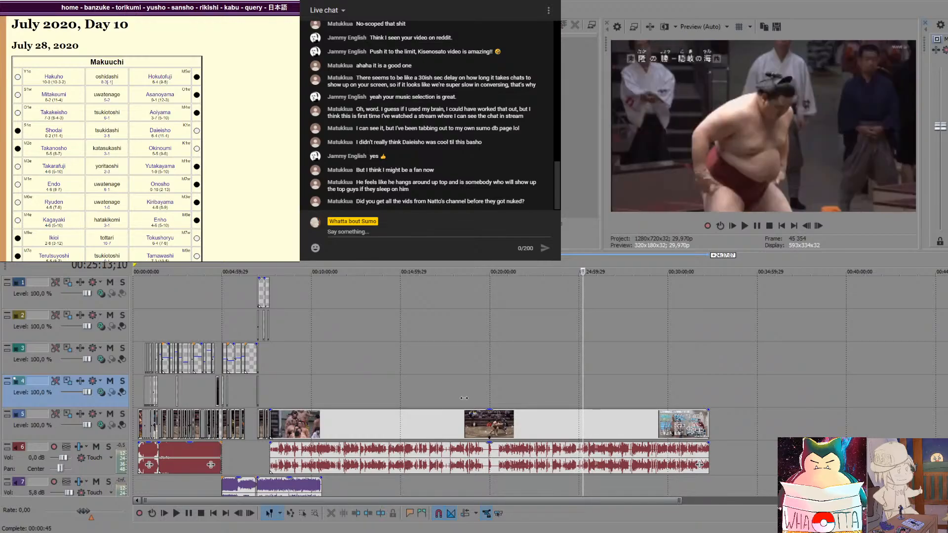
key("Right")
key("Right")
key("Right")
key("Right")
key("Right")
key("Right")
key("Right")
key("Right")
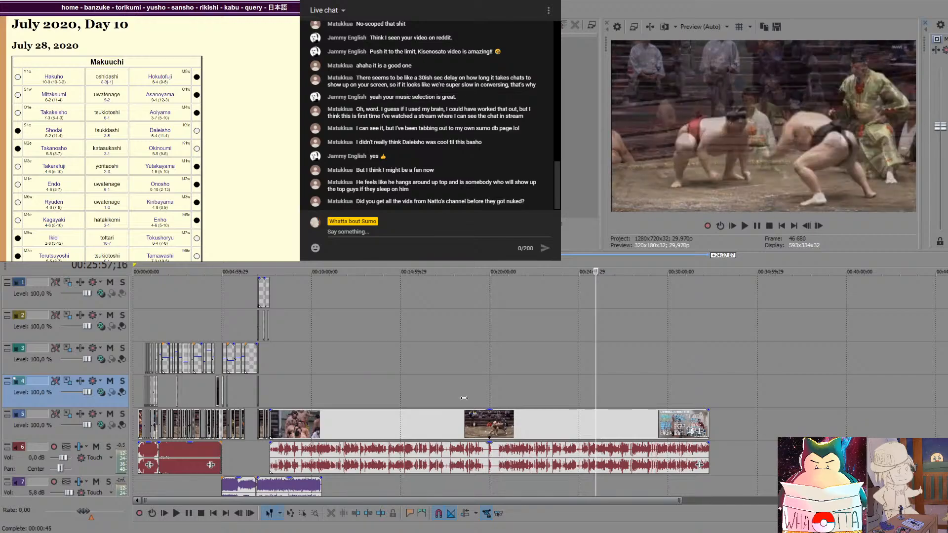
Scrub back and forth through the Takanosho versus Okinoumi bout in the Day 10 footage, up to 00:26:07;24
key("Left")
key("Left")
key("Left")
key("Left")
key("Left")
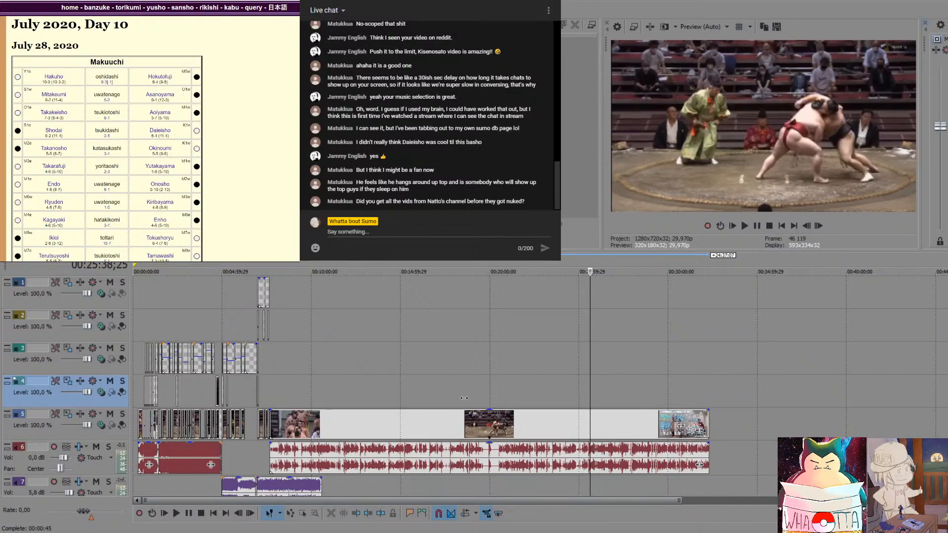
key("Left")
key("Left")
key("Left")
key("Right")
key("Right")
key("Right")
key("Right")
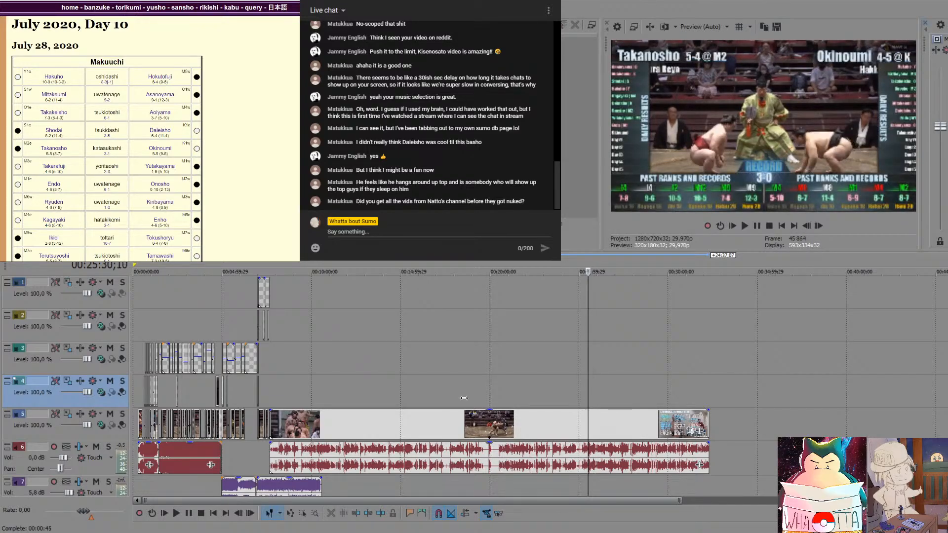
key("Right")
key("Right")
key("Right")
key("Right")
key("Right")
key("Right")
key("Right")
key("Right")
key("Right")
key("Right")
key("Right")
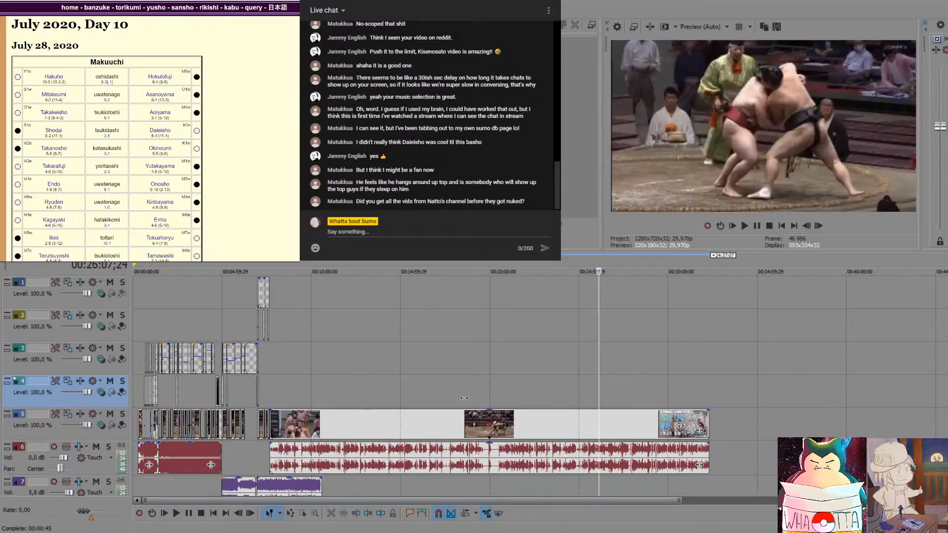
Advance to the Shodai versus Daieisho bout and play it from its start around 00:26:46;27
key("Right")
key("Right")
key("Right")
key("Right")
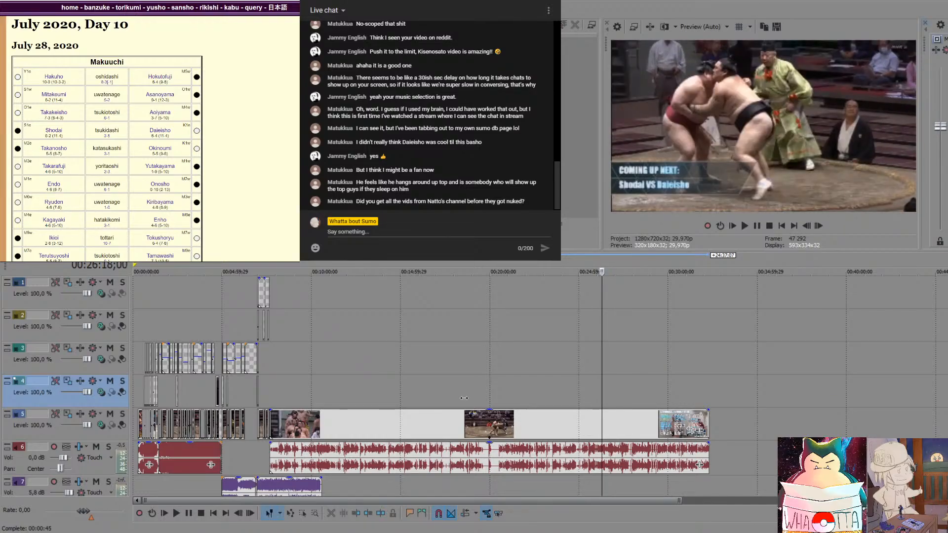
key("Right")
key("Right")
key("Right")
key("Right")
key("Right")
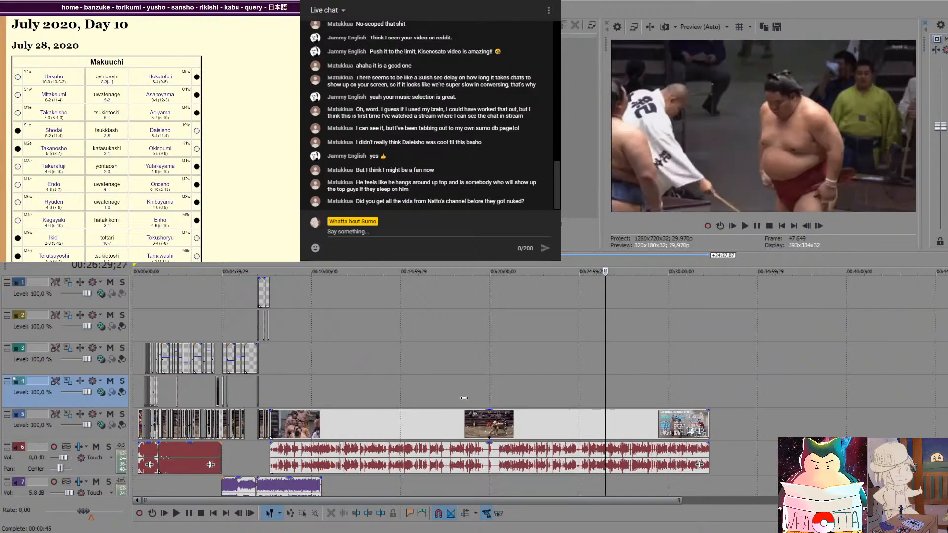
key("Right")
key("Right")
key("Right")
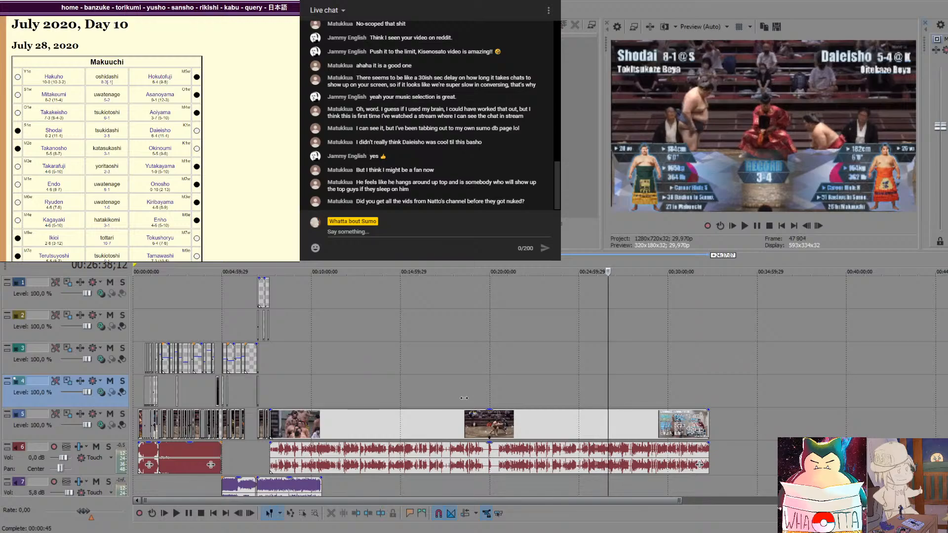
key("Right")
key("Right")
key("Right")
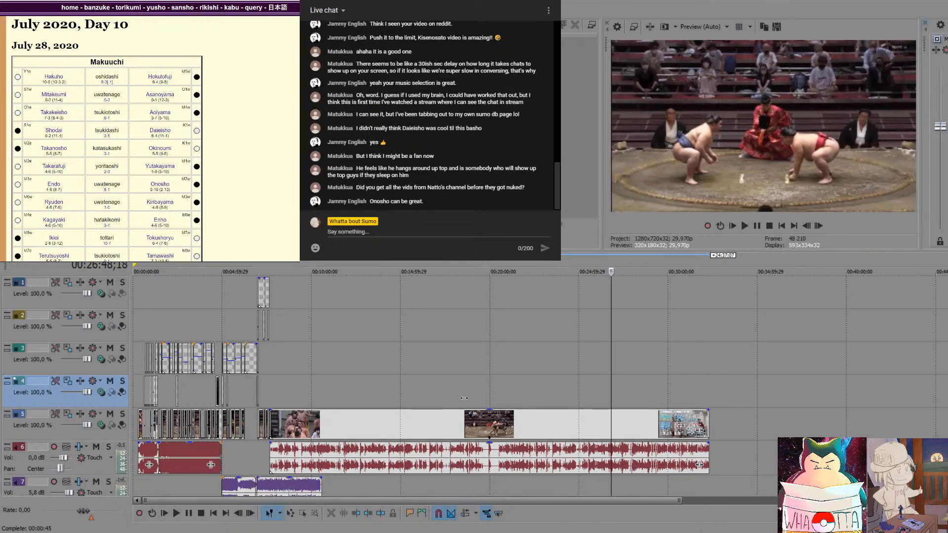
key("Left")
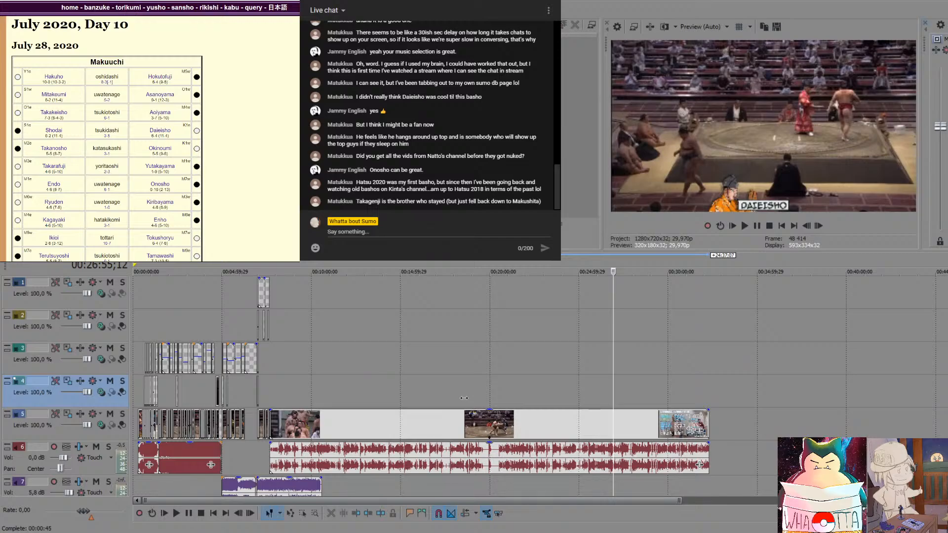
key("space")
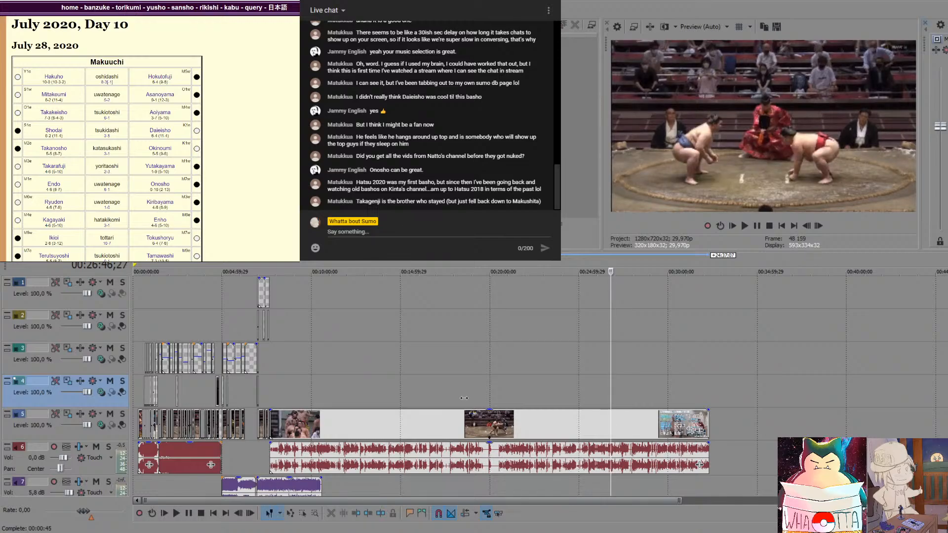
key("space")
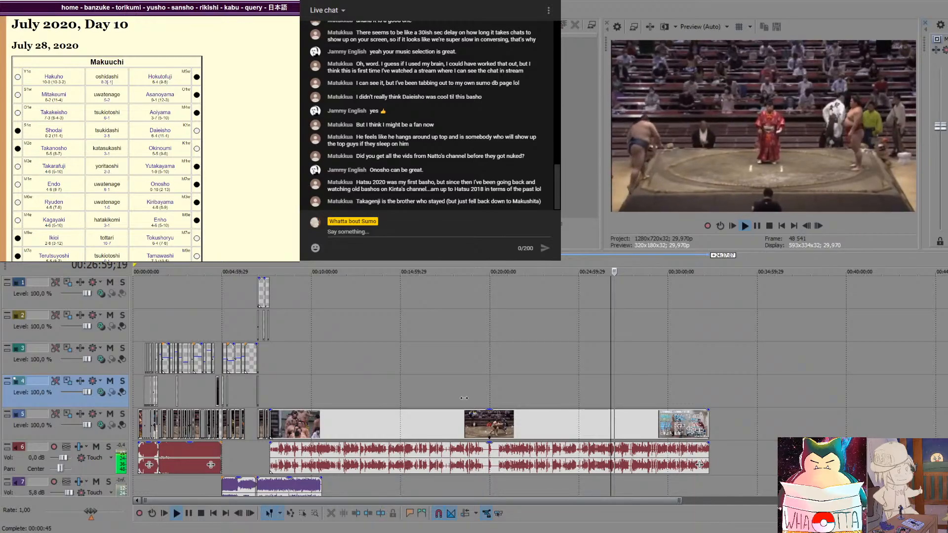
Skip forward to the Takakeisho versus Aoiyama bout and play it from 00:28:06;03
key("Return")
key("Right")
key("Right")
key("Right")
key("Right")
key("Right")
key("Right")
key("Right")
key("Right")
key("Right")
key("Right")
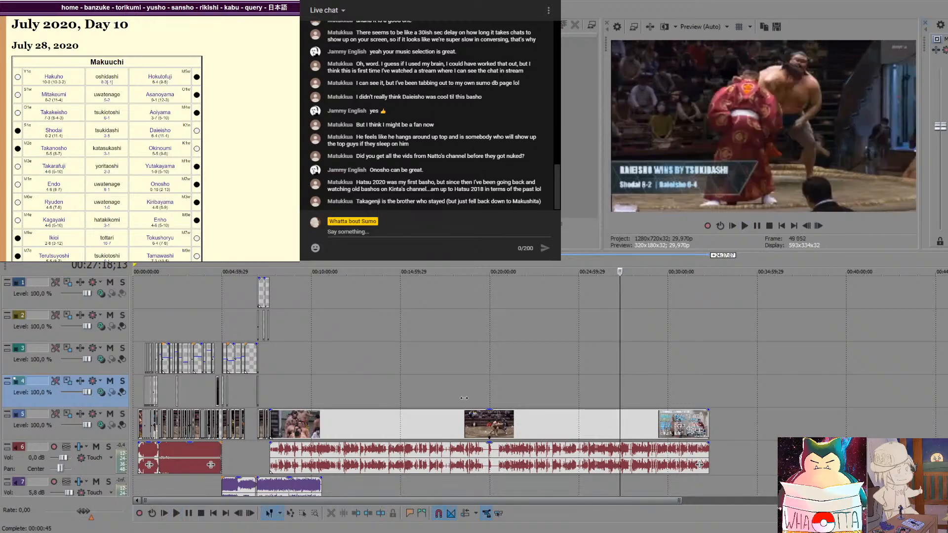
key("Right")
key("Right")
key("Right")
key("Right")
key("Right")
key("Right")
key("Right")
key("Right")
key("Right")
key("Right")
key("Right")
key("Right")
key("Right")
key("Right")
key("Right")
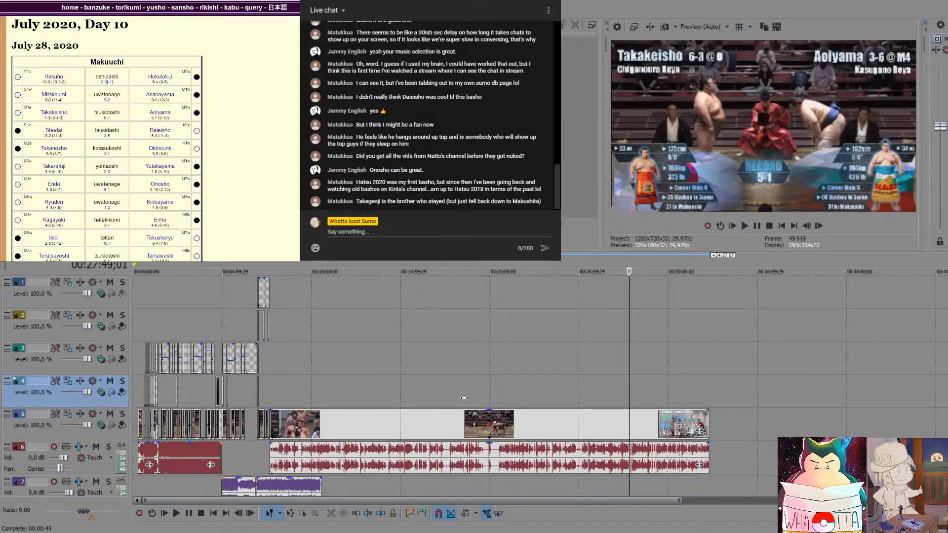
key("Right")
key("Right")
key("Right")
key("Right")
key("Right")
key("Right")
key("Right")
key("Right")
key("Right")
key("Right")
key("Right")
key("Right")
key("Right")
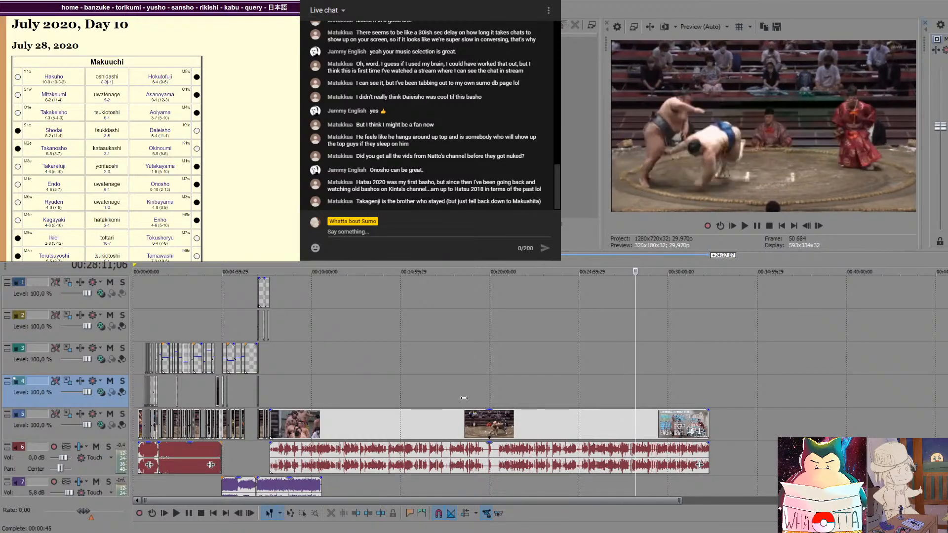
key("Left")
key("Left")
key("Left")
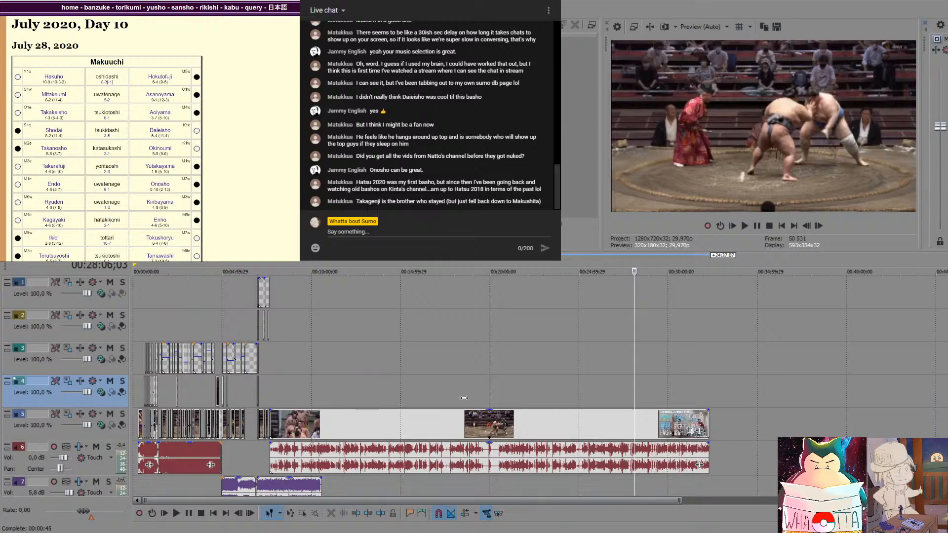
key("space")
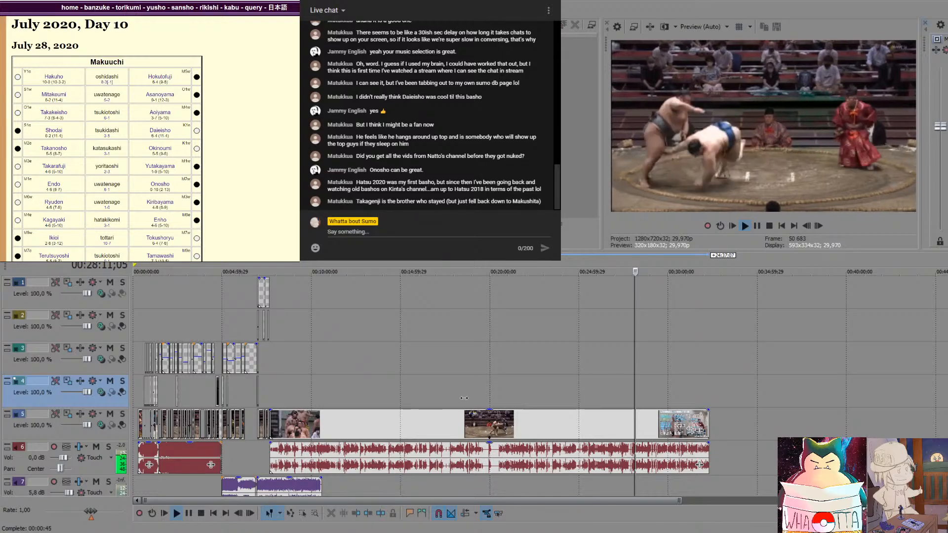
key("space")
Split the Day 10 footage at the start of the Mitakeumi versus Asanoyama bout, 00:29:24;11, and delete the part before it
key("Right")
key("Right")
key("Right")
key("Right")
key("Right")
key("Right")
key("Right")
key("Right")
key("Right")
key("Right")
key("Right")
key("Right")
key("Right")
key("Right")
key("Right")
key("Right")
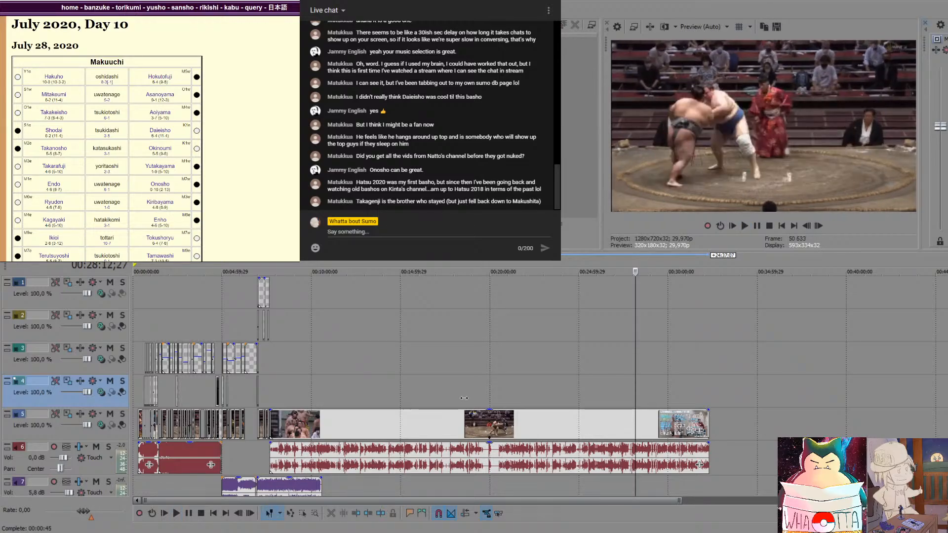
key("Right")
key("Right")
key("Right")
key("Right")
key("Right")
key("Right")
key("Right")
key("Right")
key("Right")
key("Right")
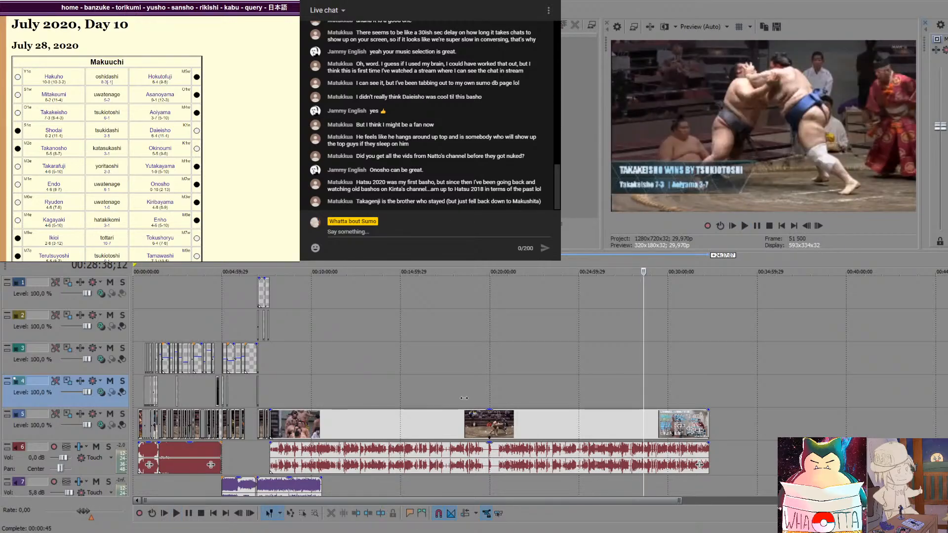
key("Right")
key("Right")
key("Right")
key("Right")
key("Right")
key("Right")
key("Right")
key("Right")
key("Right")
key("Right")
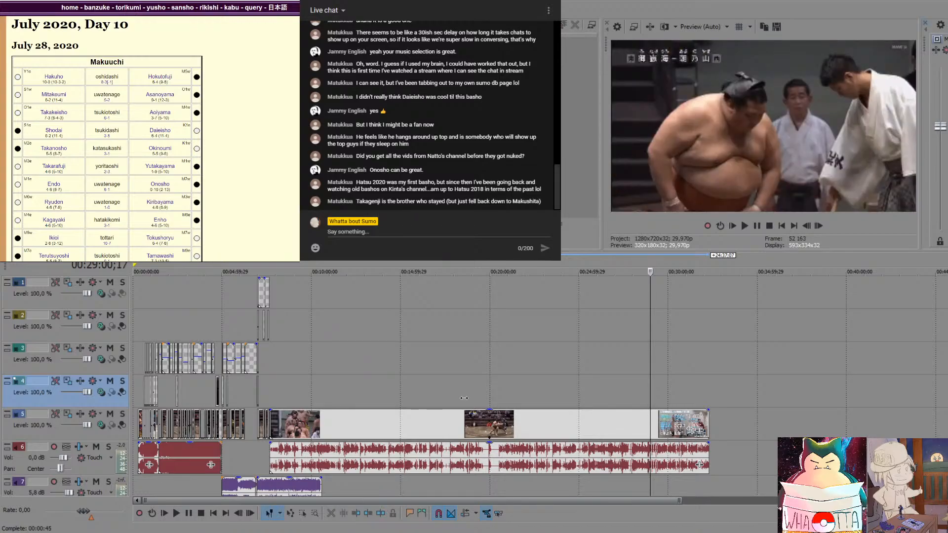
key("Right")
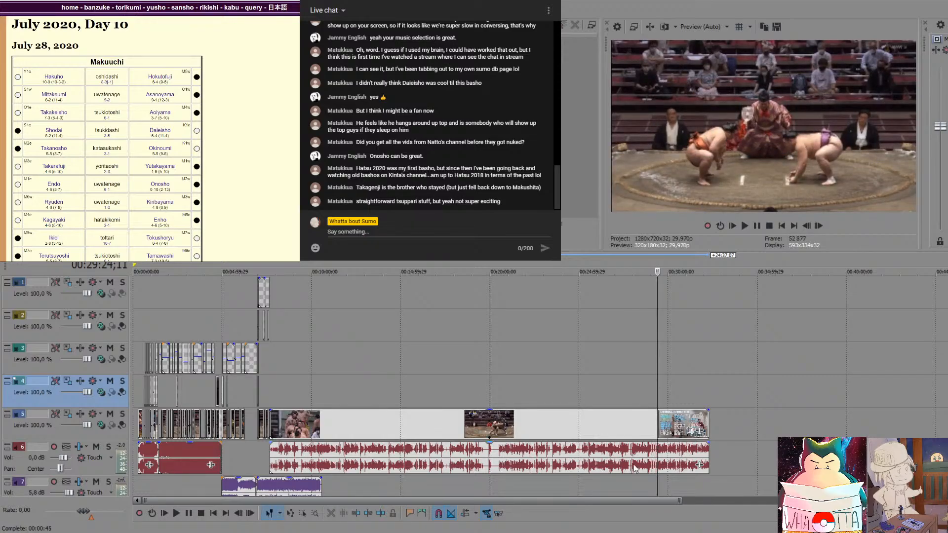
key("s")
left_click(585, 433)
key("Delete")
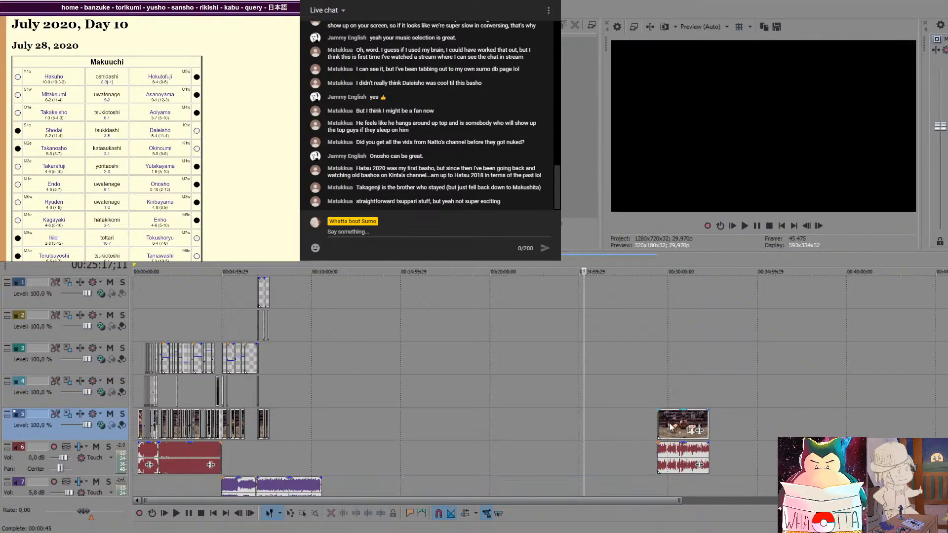
Move the remaining Day 10 clip with its audio earlier on tracks 5 and 6, starting at 00:10:43;11, shortly after the music ends
left_click_drag(672, 429, 330, 429)
scroll(336, 421, "up", 4)
scroll(343, 416, "down", 5)
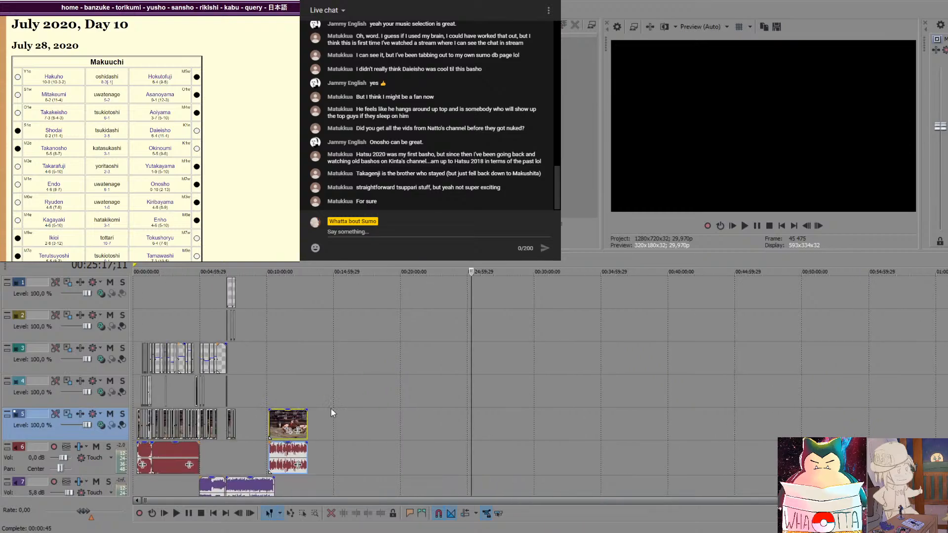
left_click_drag(277, 386, 271, 386)
scroll(316, 381, "up", 6)
left_click(556, 371)
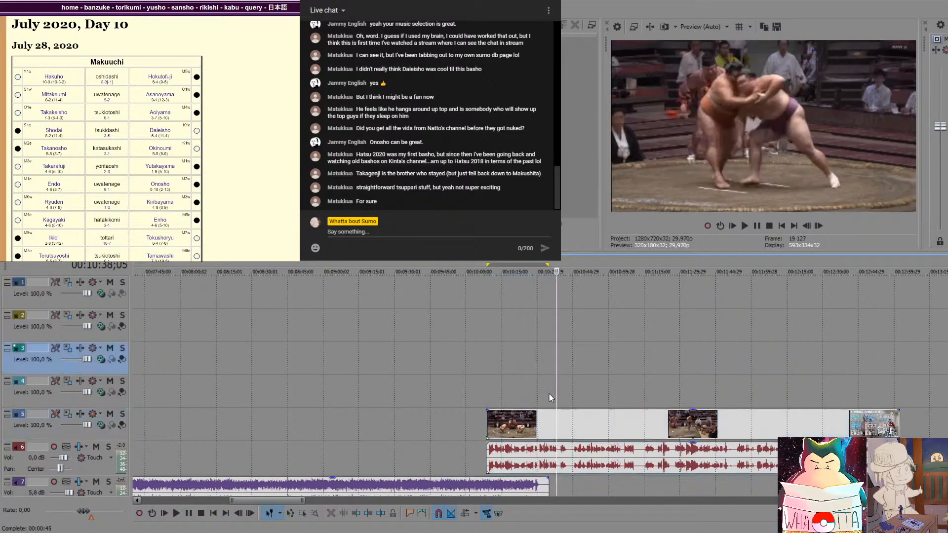
left_click_drag(549, 417, 637, 426)
Play the Asanoyama bout from the clip's start to 00:11:33;07, and return the playhead to 00:10:43;11
left_click(571, 400)
key("space")
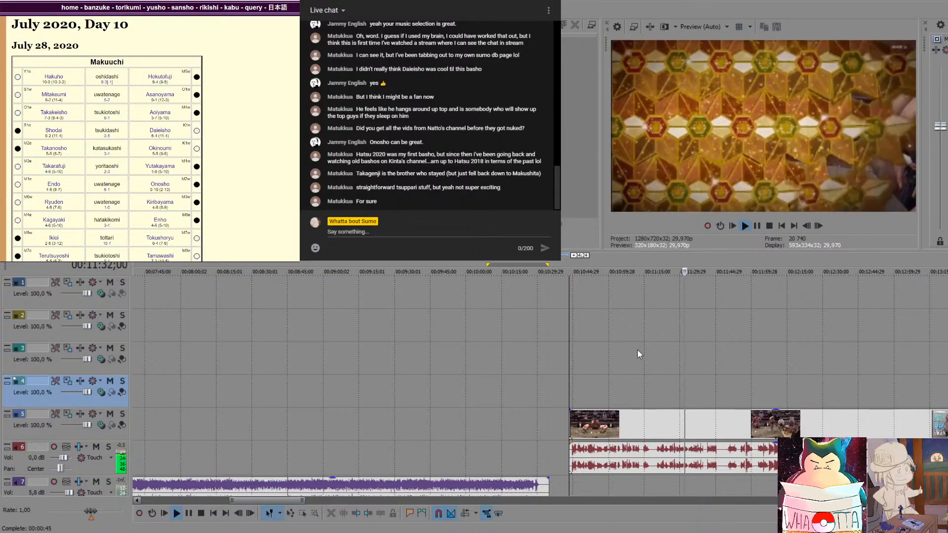
key("space")
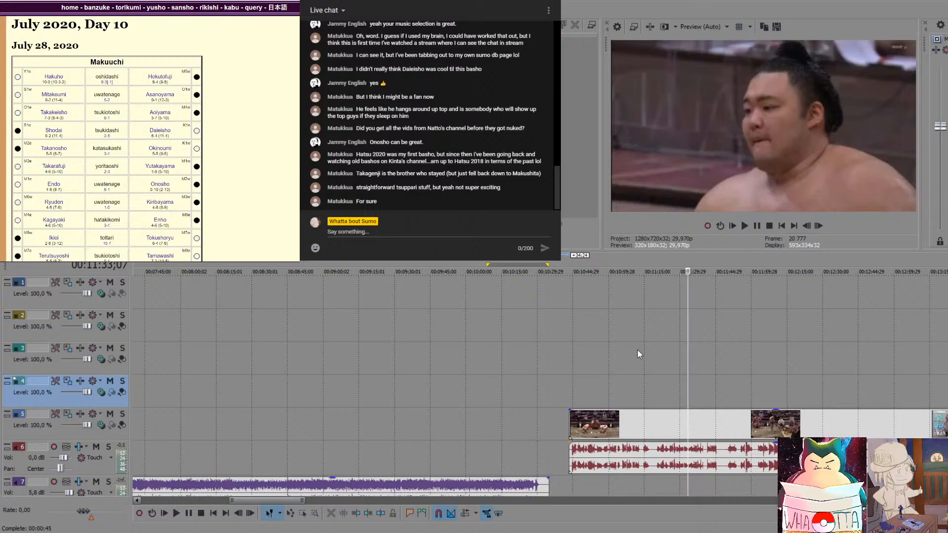
left_click(567, 389)
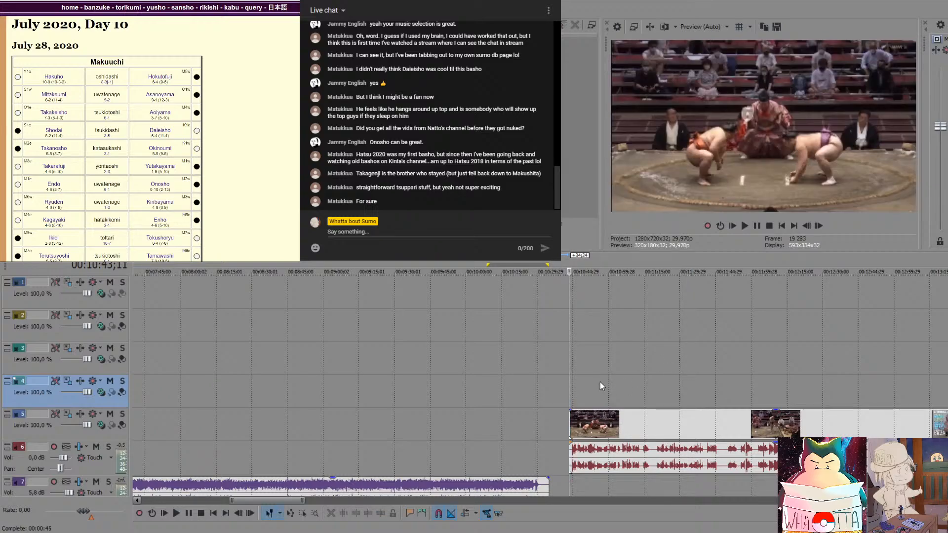
Split the sumo bout clip on track 5 at 00:11:37;00 and delete everything after the split
left_click(710, 396)
left_click(715, 398)
left_click(702, 404)
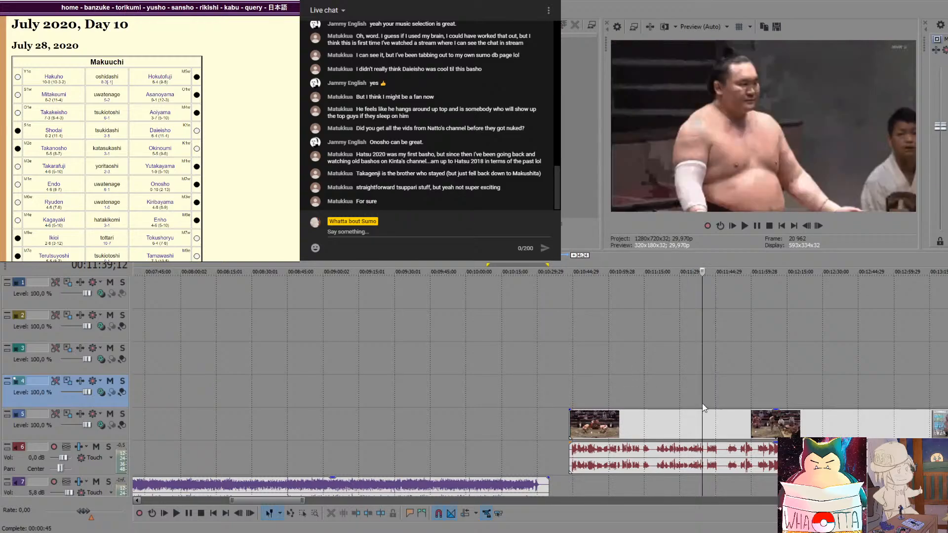
left_click(696, 404)
key("s")
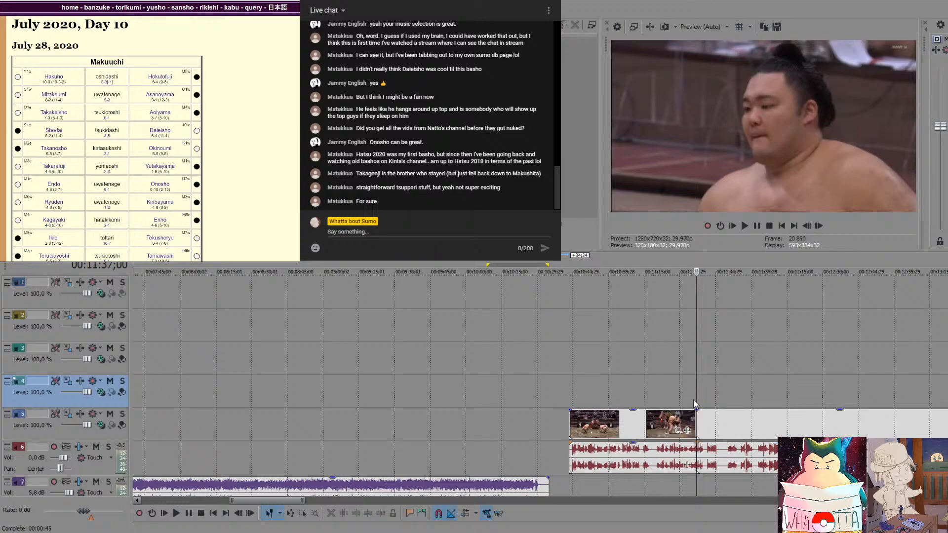
left_click(730, 423)
key("Delete")
Move the trimmed bout clip with its audio earlier on track 5, to start near 00:07:45, after the existing clips
left_click_drag(653, 428, 293, 429)
scroll(306, 404, "down", 3)
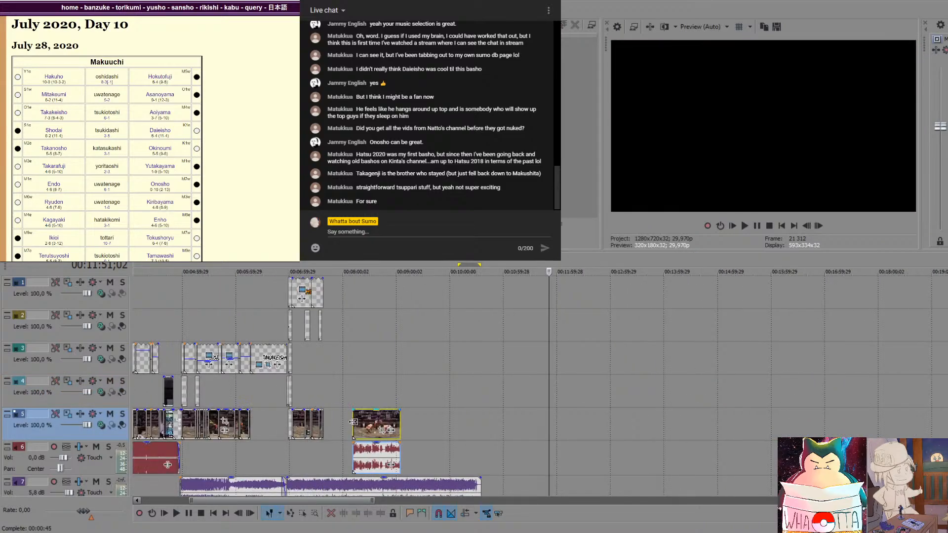
left_click_drag(356, 422, 344, 422)
scroll(347, 405, "up", 3)
scroll(347, 405, "down", 3)
left_click_drag(347, 373, 349, 371)
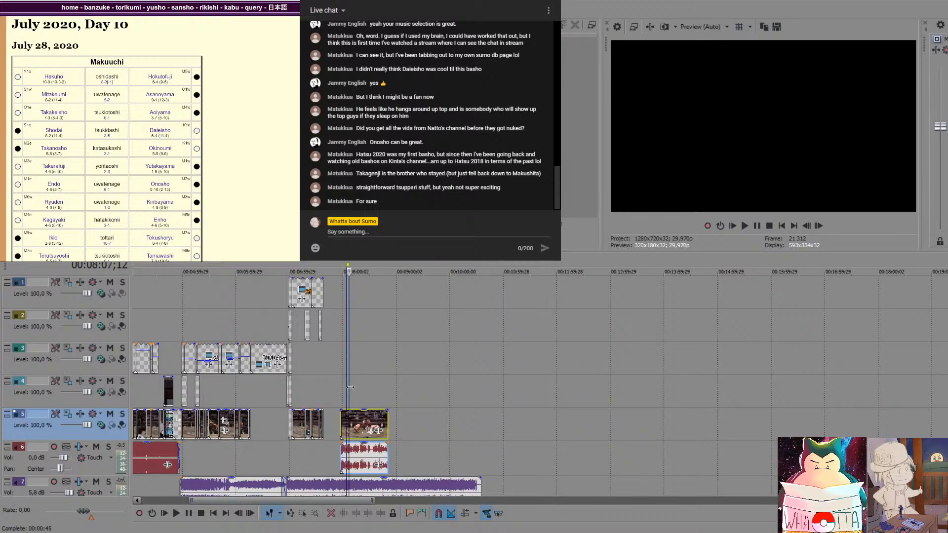
scroll(383, 379, "up", 5)
left_click(584, 380)
left_click_drag(518, 416, 419, 427)
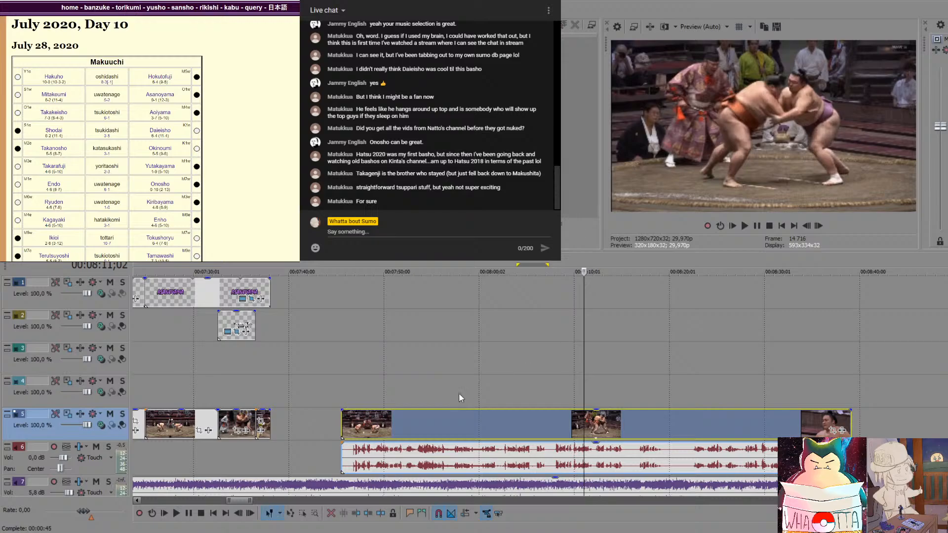
Review the bout footage, and shift the clip about two seconds later, to start near 00:07:47
left_click(452, 426)
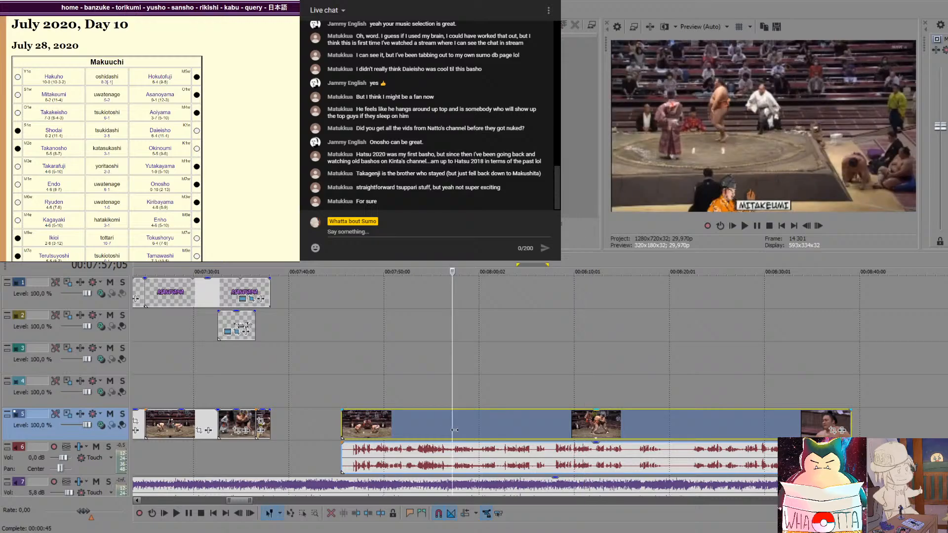
left_click(505, 425)
left_click(524, 425)
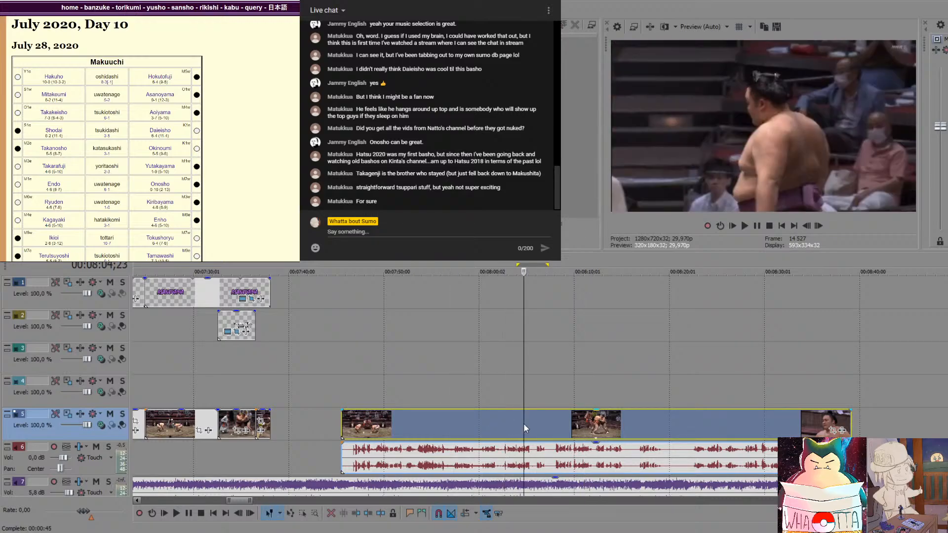
left_click(466, 428)
left_click(452, 429)
left_click(443, 428)
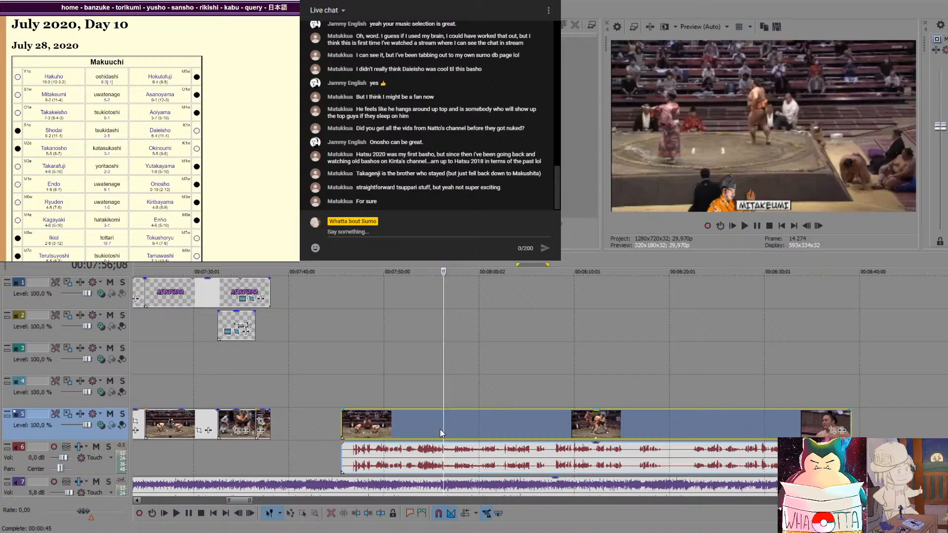
left_click(438, 426)
left_click(455, 425)
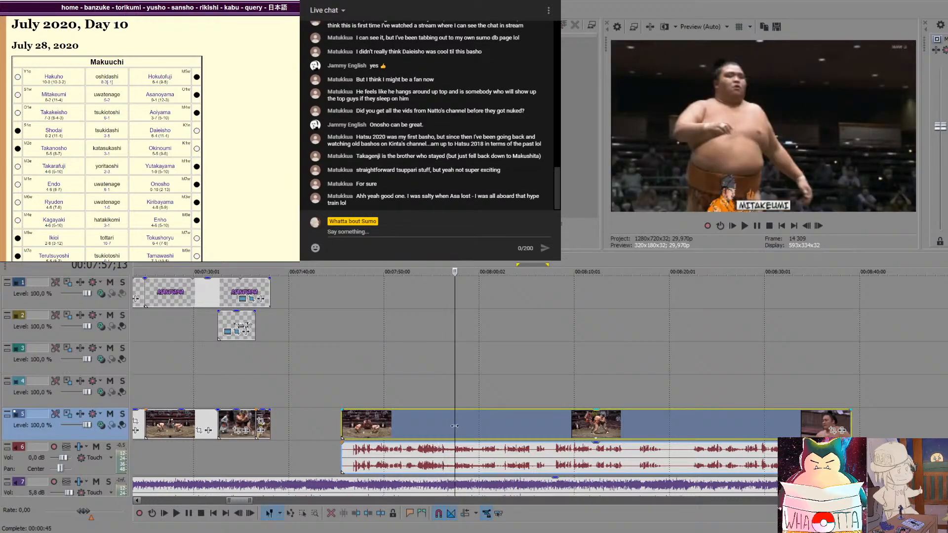
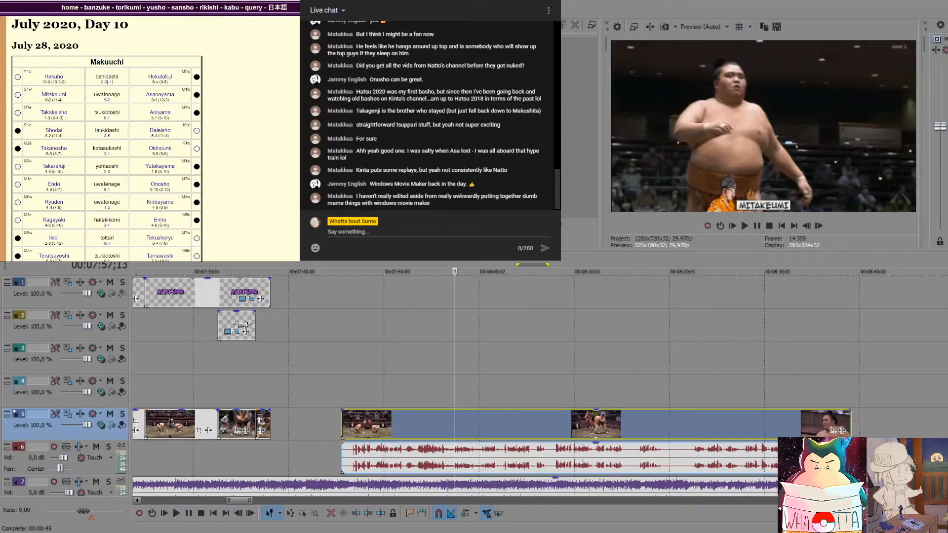
mouse_move(528, 437)
left_mouse_down()
mouse_move(505, 434)
mouse_move(533, 433)
left_mouse_up()
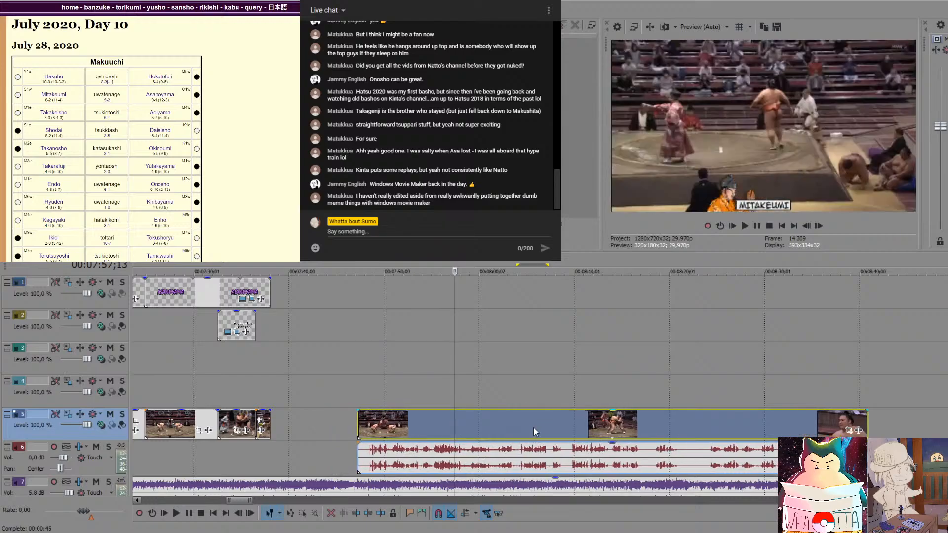
Split the bout clip at 00:07:58;04, after the Mitakeumi caption comes up, and move the first piece earlier, to start near 00:07:43
left_click(500, 393)
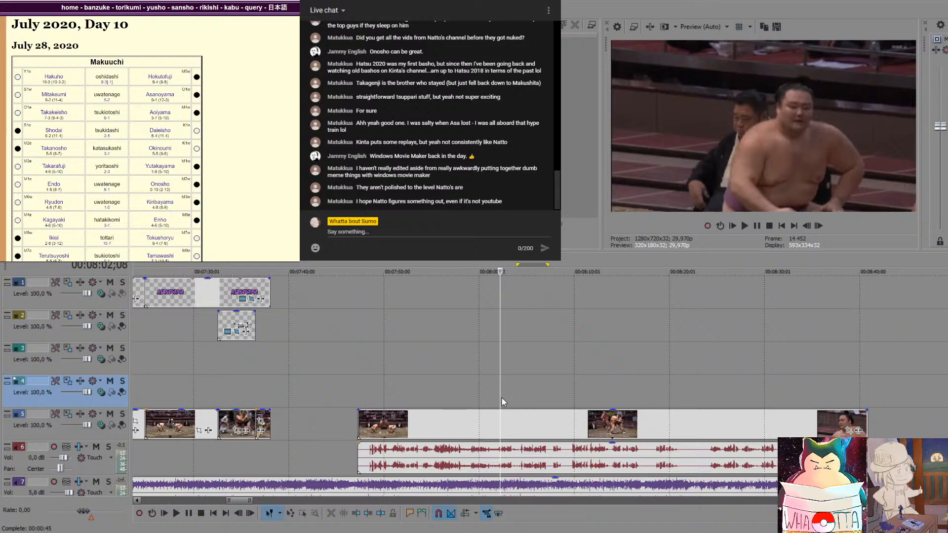
left_click(365, 398)
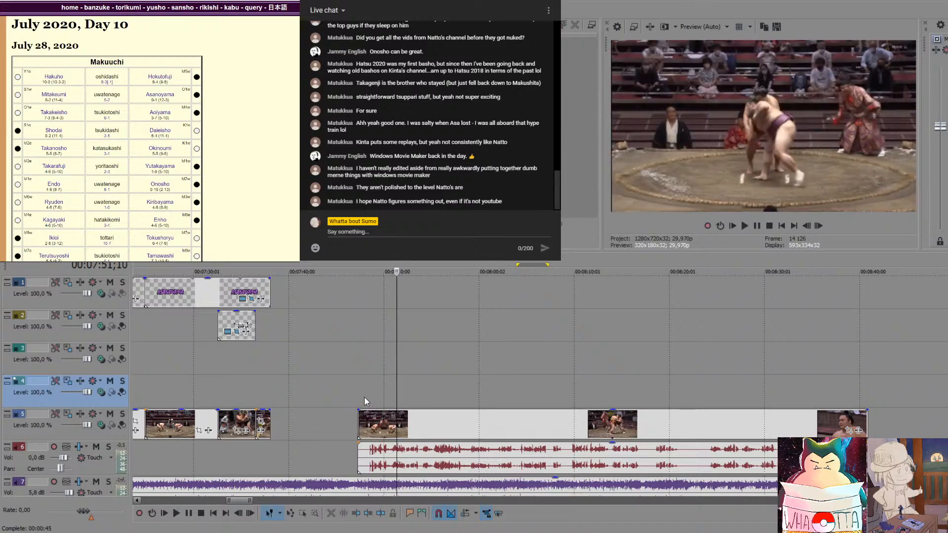
left_click(460, 397)
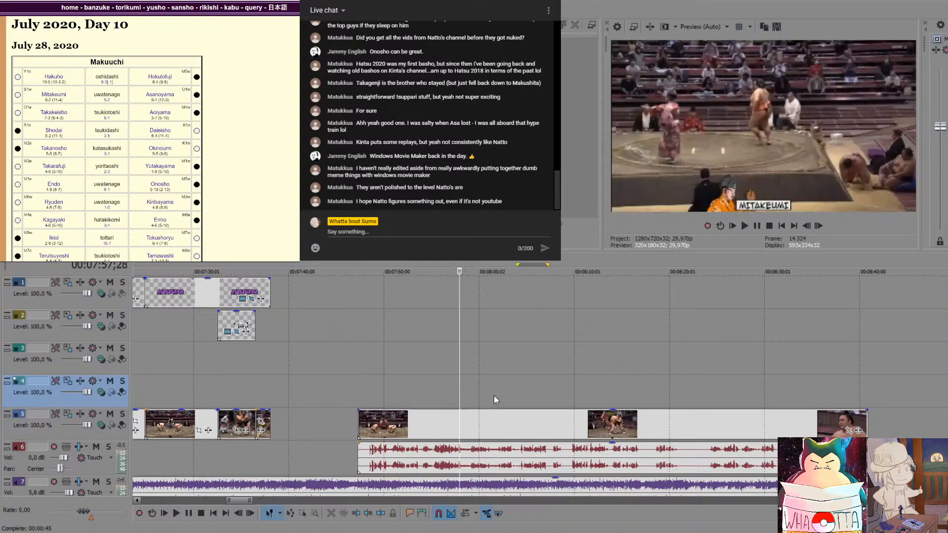
left_click(494, 396)
left_click(476, 398)
left_click(457, 402)
key("Left")
key("Left")
key("Left")
key("Left")
key("Left")
key("Left")
key("Left")
key("Left")
key("Left")
key("Left")
key("Left")
key("Left")
key("Left")
key("Left")
key("Left")
key("Left")
key("Left")
key("Left")
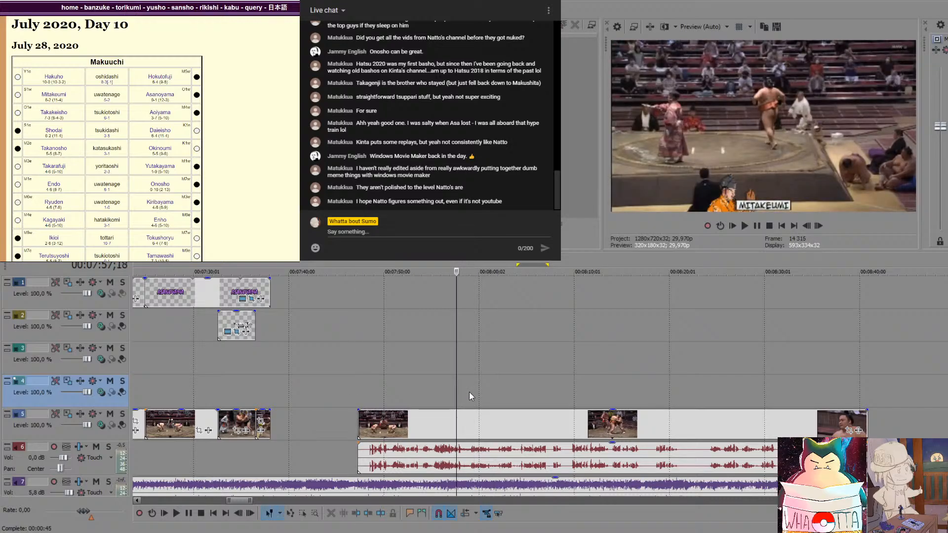
key("Left")
key("Left")
key("Left")
key("Left")
key("Left")
key("Left")
key("Left")
key("Left")
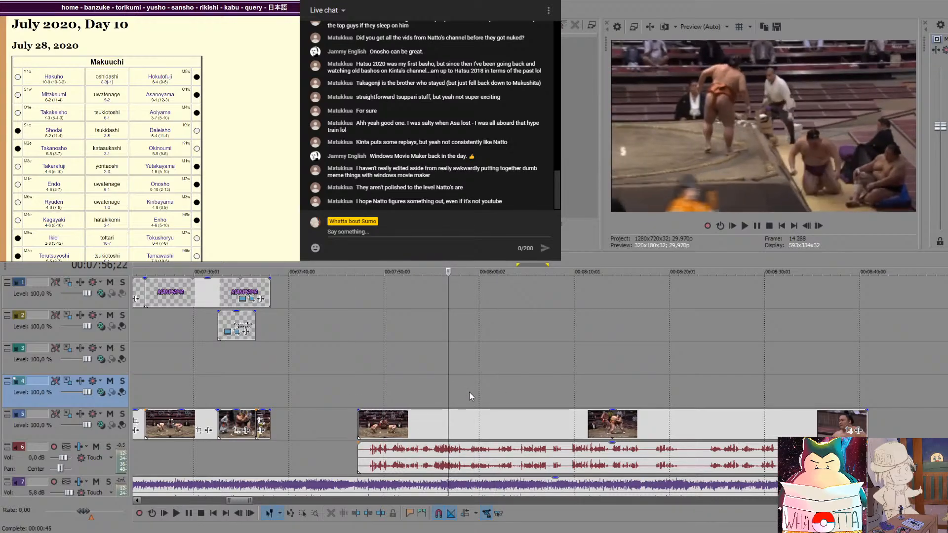
key("Left")
key("Left")
key("Left")
key("Left")
key("Left")
key("Left")
key("Left")
key("Left")
key("Left")
key("Left")
key("Left")
key("Left")
key("Left")
key("Left")
key("Left")
key("Left")
key("Left")
key("Left")
key("Left")
key("Left")
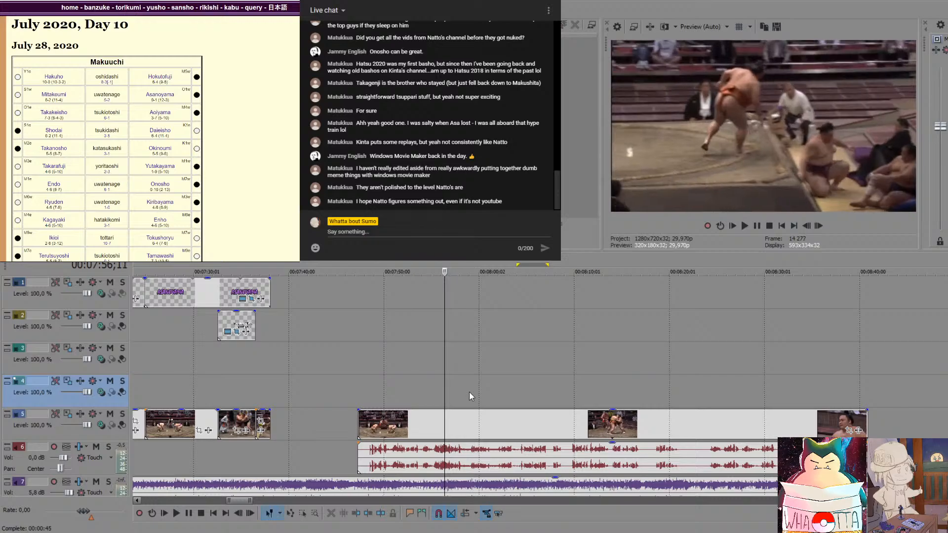
key("Left")
key("Left")
key("Left")
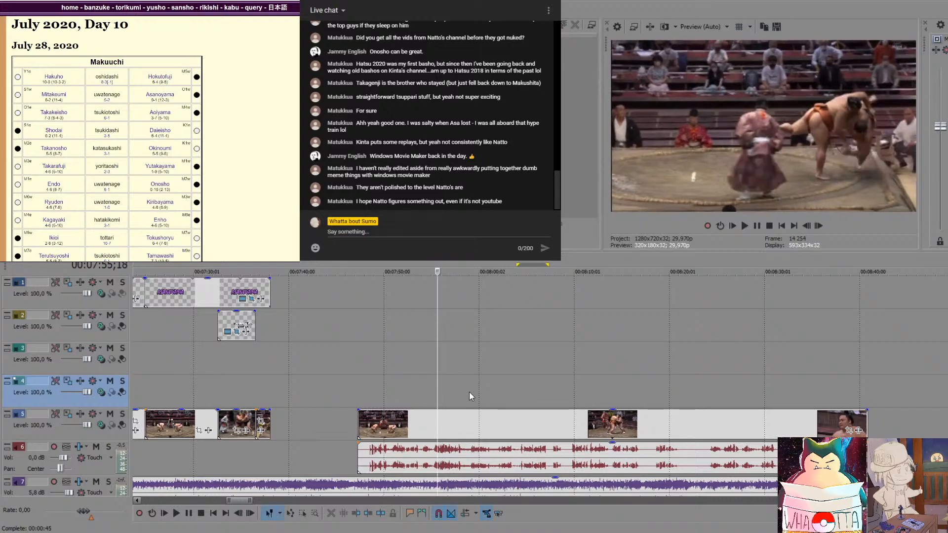
key("space")
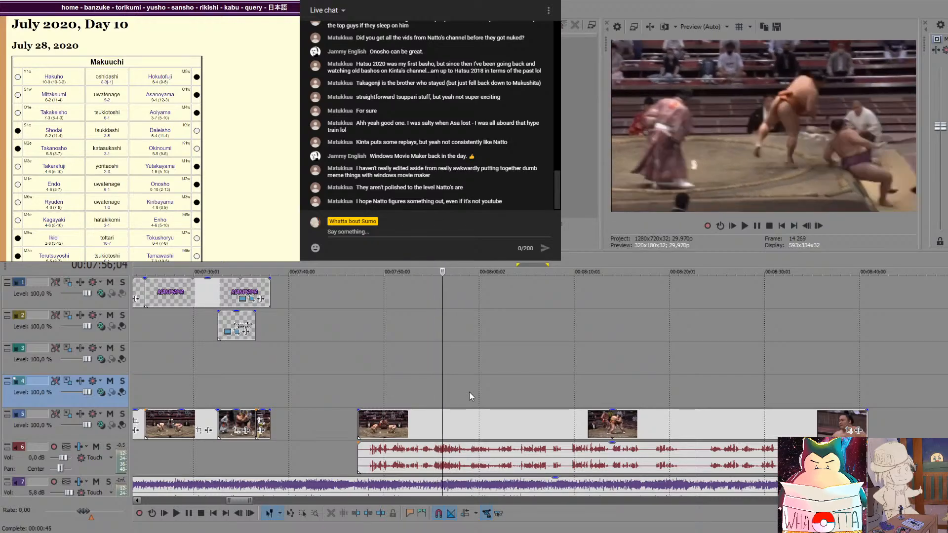
key("space")
key("Left")
key("Left")
key("Left")
key("Left")
key("Left")
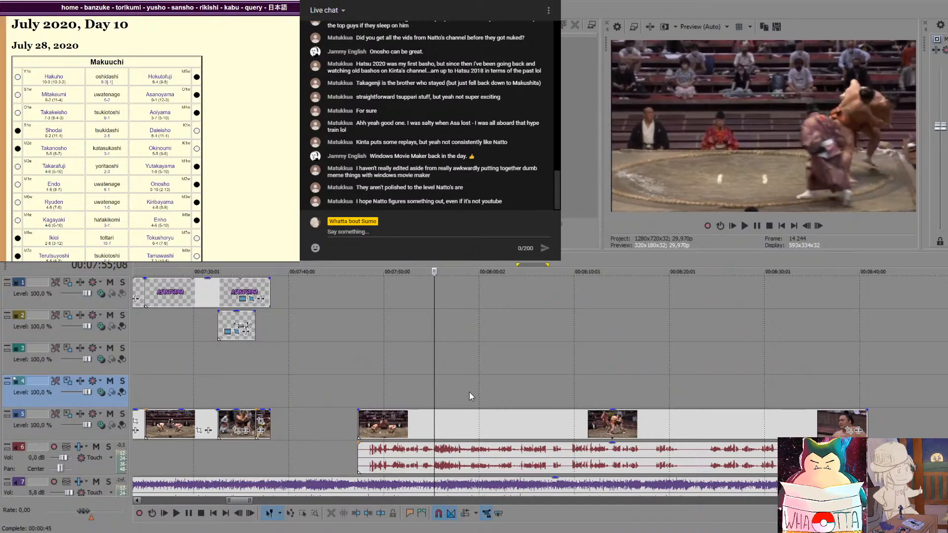
key("Return")
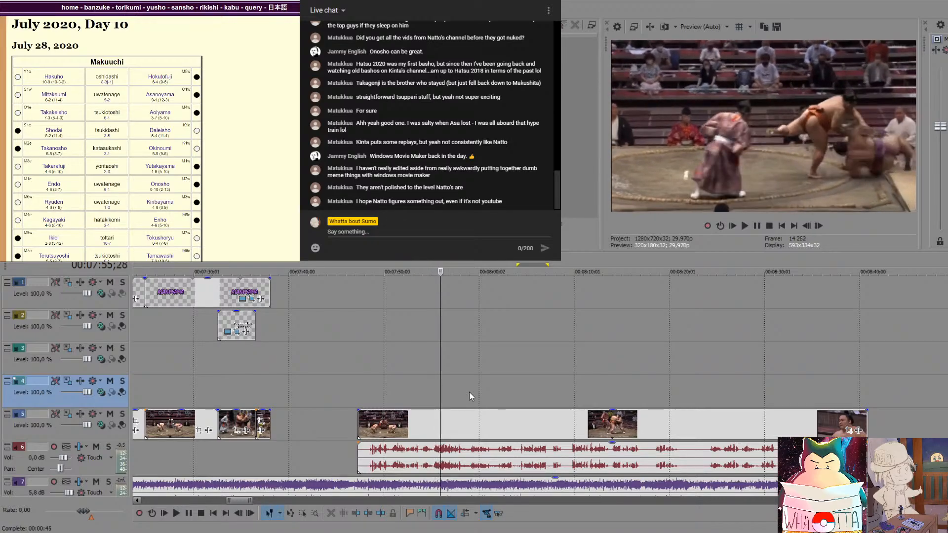
key("Return")
key("Return")
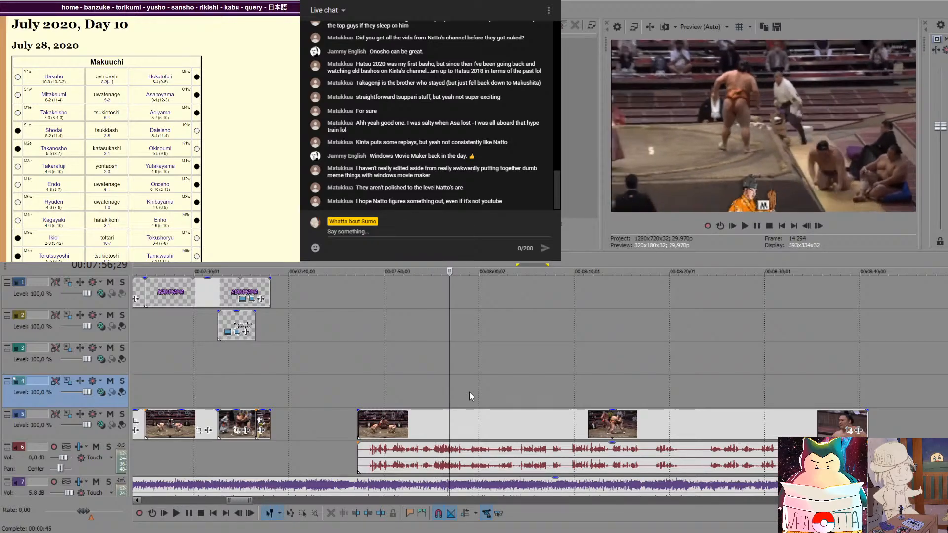
key("Return")
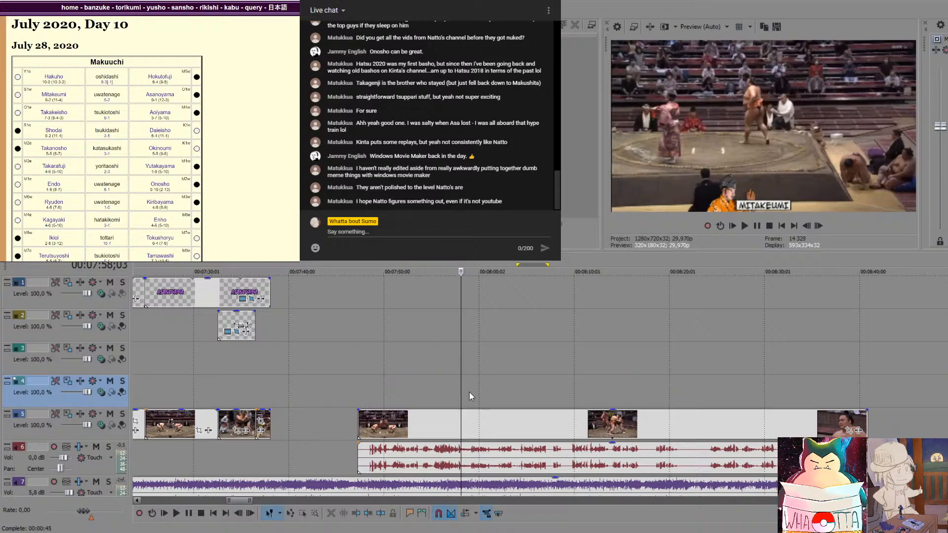
key("s")
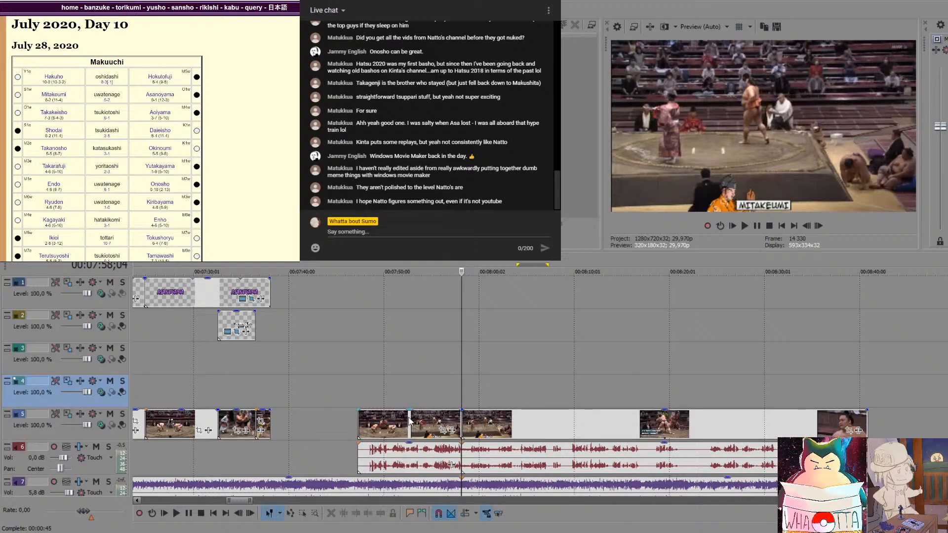
left_click_drag(411, 421, 370, 424)
Split the remaining bout clip near 00:08:09, where the replay begins, and move the replay piece to start near 00:08:12
left_click(523, 422)
left_click(564, 417)
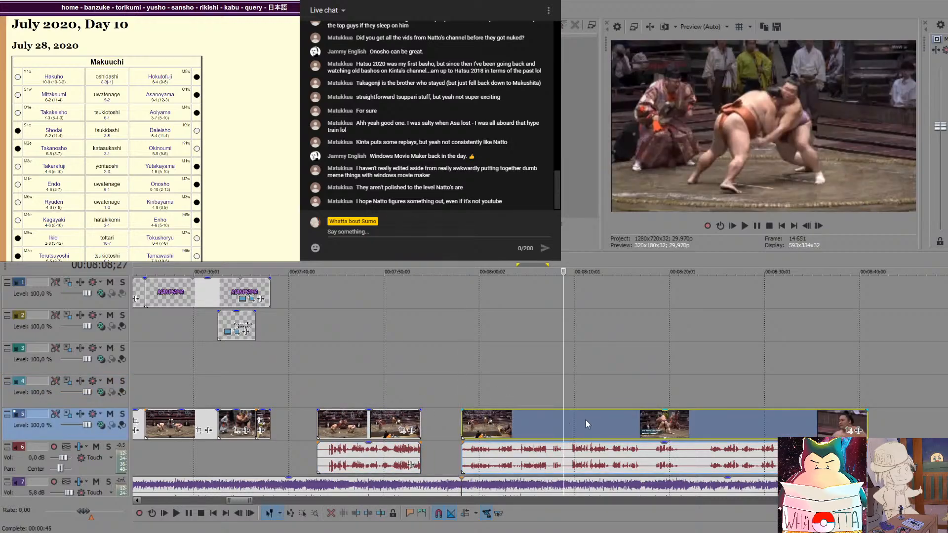
left_click(571, 418)
key("s")
left_click(534, 422)
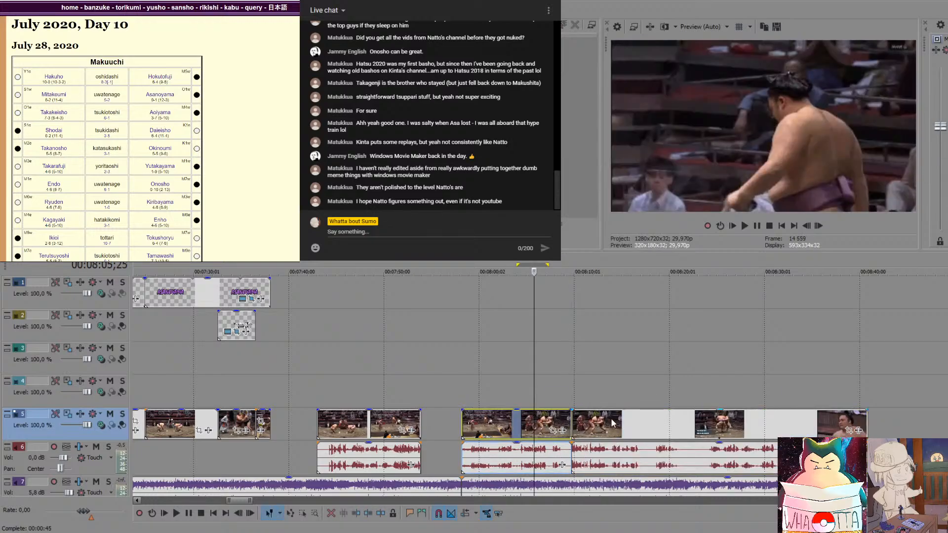
left_click_drag(620, 422, 696, 430)
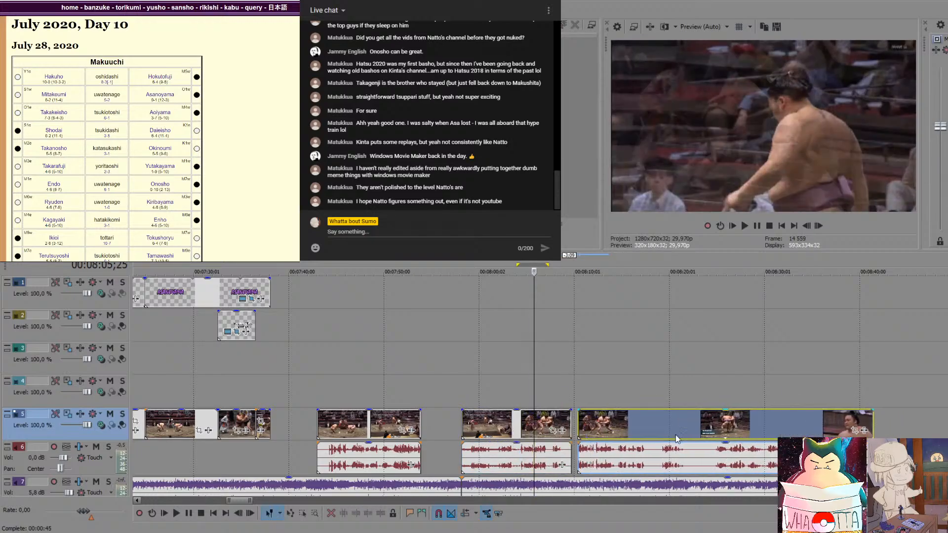
Split the replay piece at 00:08:28;20, after the coming-up-next caption ends, and delete the part before the split
left_click(724, 428)
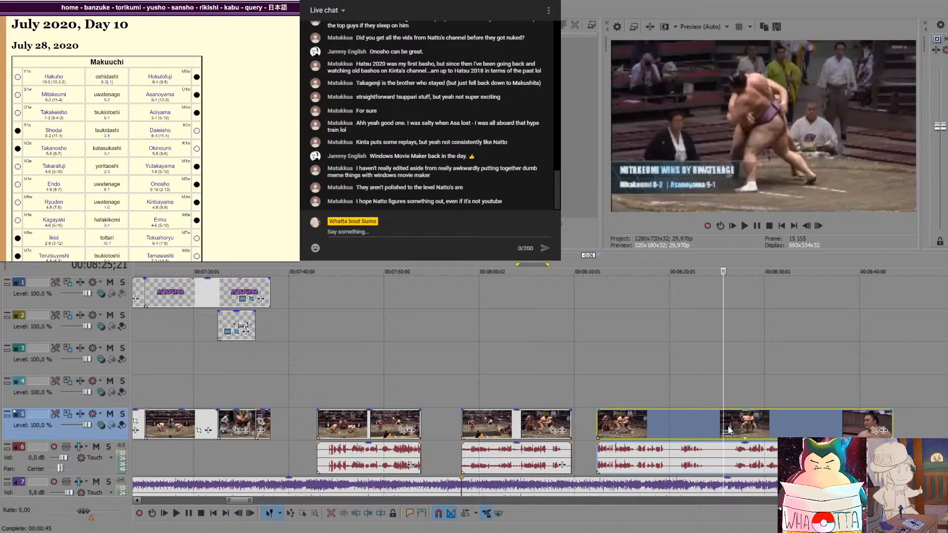
left_click(731, 428)
left_click(747, 428)
left_click(759, 427)
key("Left")
key("Left")
key("Left")
key("Left")
key("Left")
key("Left")
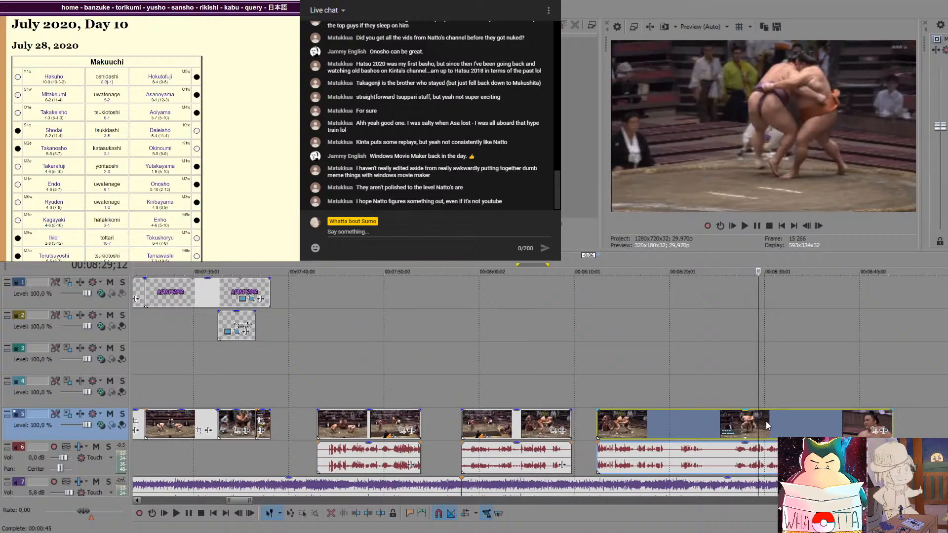
key("Left")
key("Left")
key("Left")
key("Left")
key("Left")
key("Left")
key("Left")
key("Left")
key("Left")
key("Left")
key("Left")
key("Left")
key("Left")
key("Left")
key("Left")
key("Left")
key("Left")
key("Left")
key("Left")
key("Left")
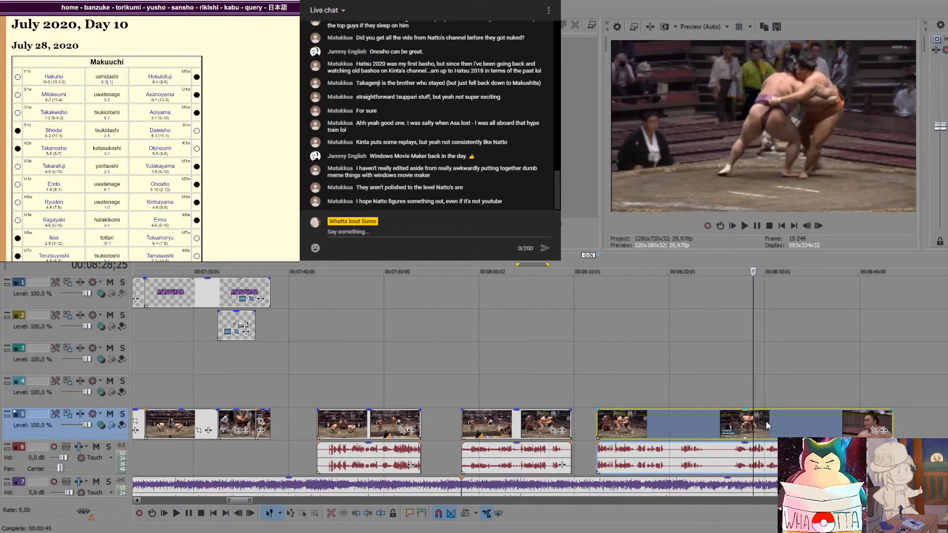
key("Left")
key("Left")
key("Left")
key("Left")
key("Left")
key("Left")
key("Left")
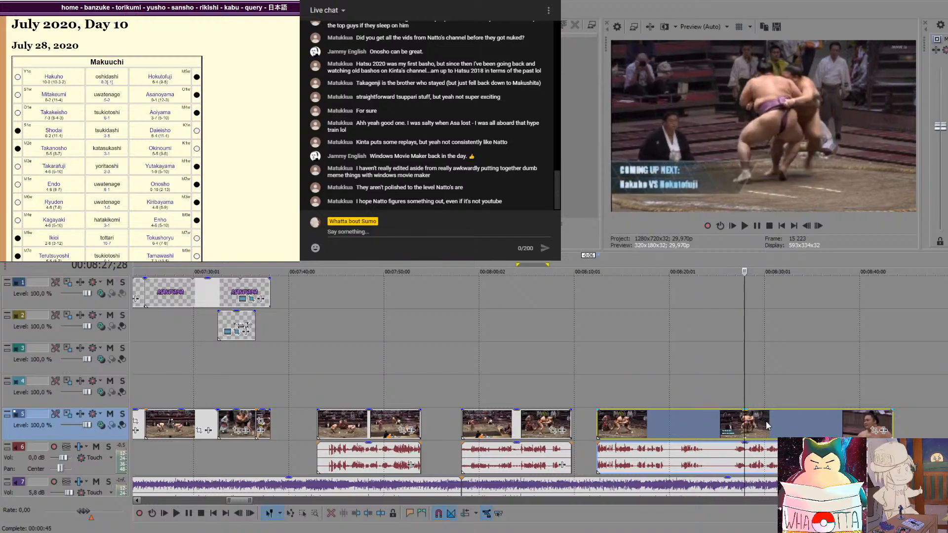
key("Right")
key("Right")
key("Right")
key("Right")
key("Right")
key("Right")
key("Right")
key("Right")
key("Right")
key("Right")
key("Right")
key("Right")
key("Right")
key("Right")
key("Right")
key("Right")
key("Right")
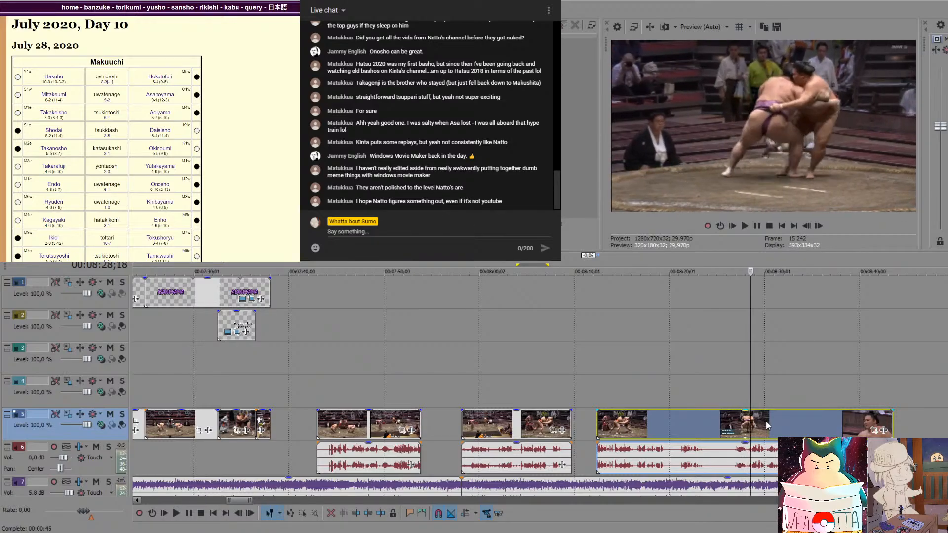
key("Right")
key("s")
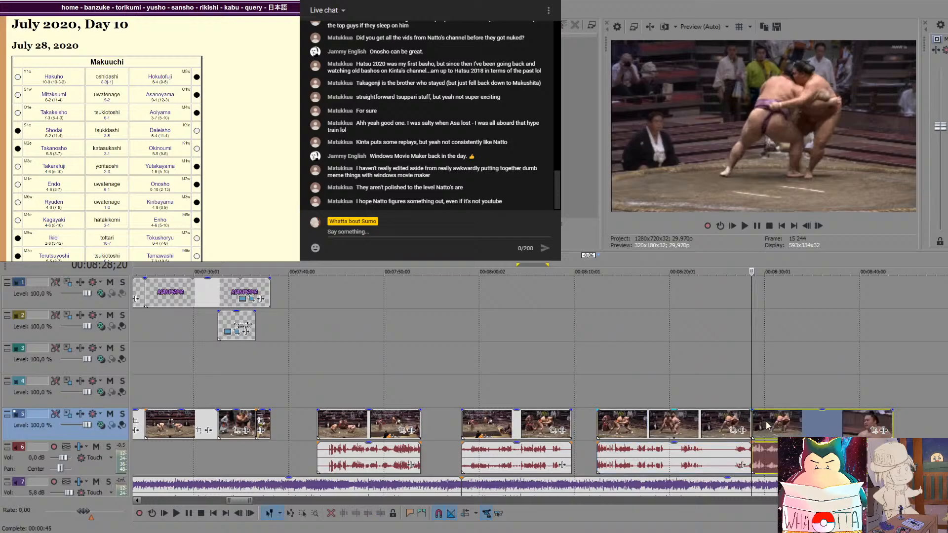
left_click(649, 423)
key("Delete")
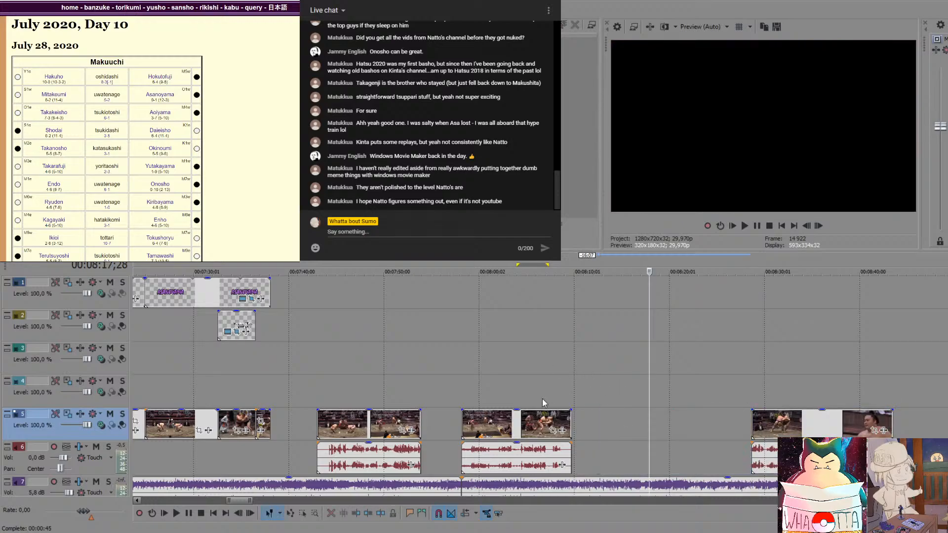
left_click(499, 435)
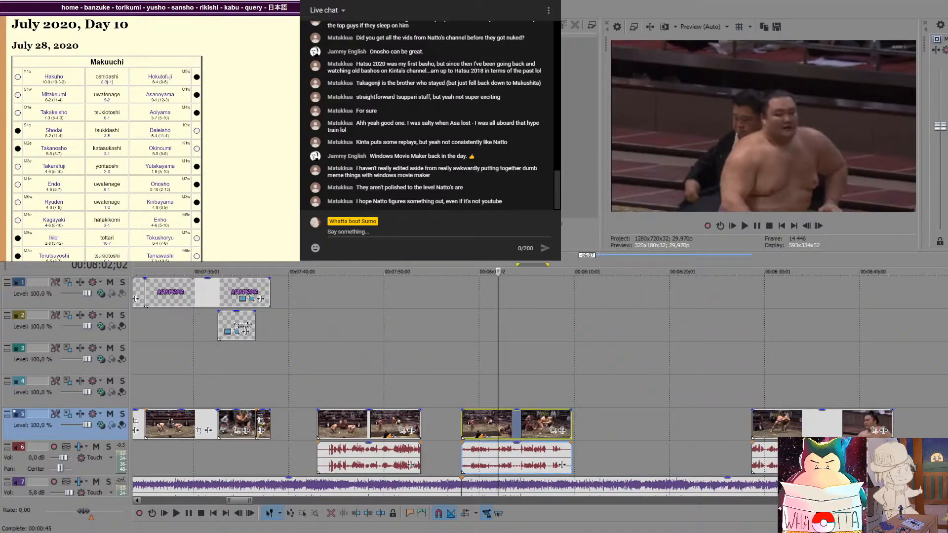
Scrub through the first two bout pieces, between about 00:07:44 and 00:08:09, to compare the bout action with the Mitakeumi caption footage
left_click(537, 388)
left_click(550, 398)
left_click(572, 400)
left_click(562, 397)
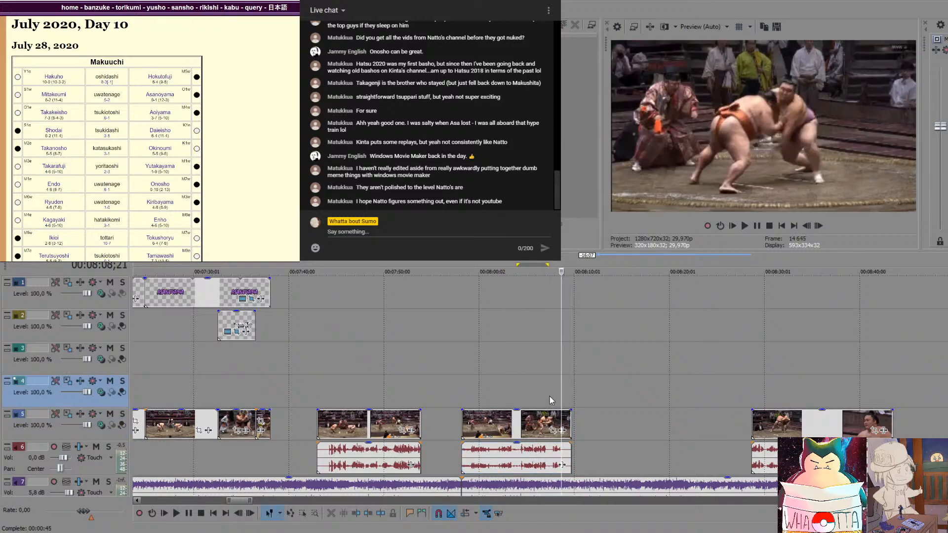
left_click(543, 396)
left_click(523, 396)
left_click(489, 396)
left_click(470, 399)
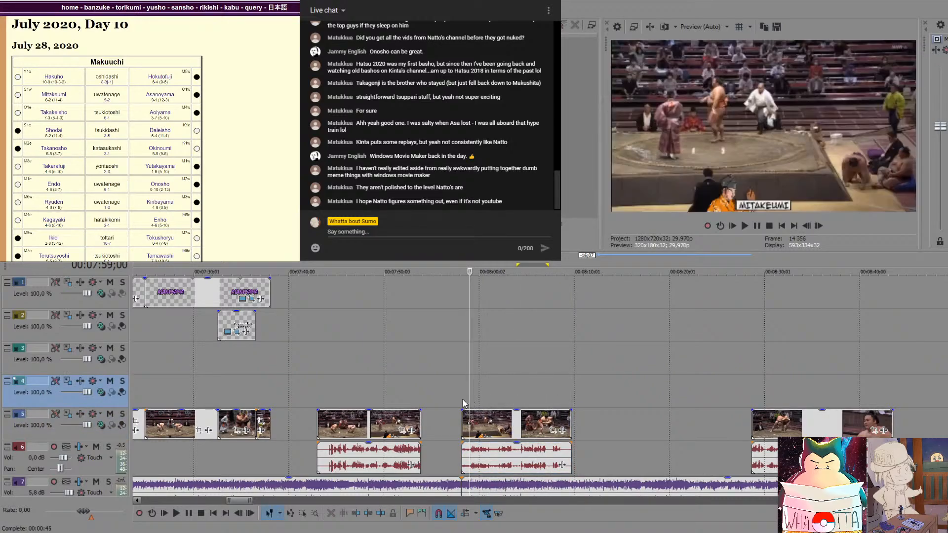
left_click(364, 395)
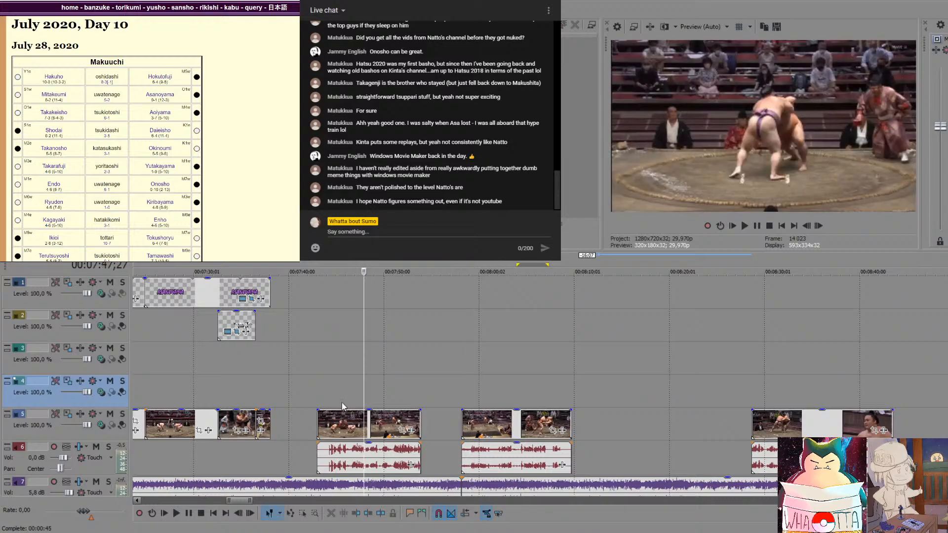
left_click(341, 403)
left_click(331, 405)
left_click(412, 413)
left_click(452, 401)
left_click(476, 401)
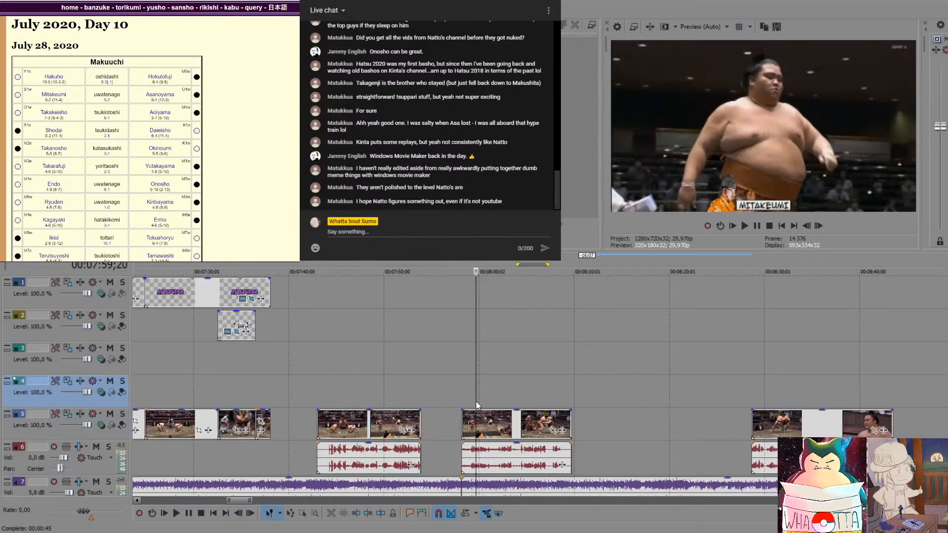
Delete the middle bout piece with the Mitakeumi caption, and move the replay piece earlier to start near 00:08:08
left_click(520, 427)
left_click(538, 426)
key("Delete")
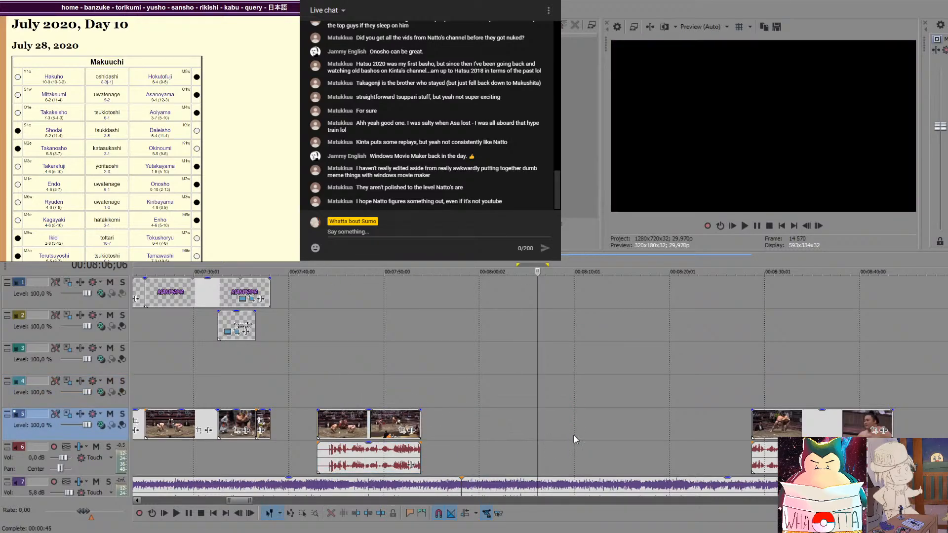
left_click_drag(784, 423, 585, 424)
left_click(586, 424)
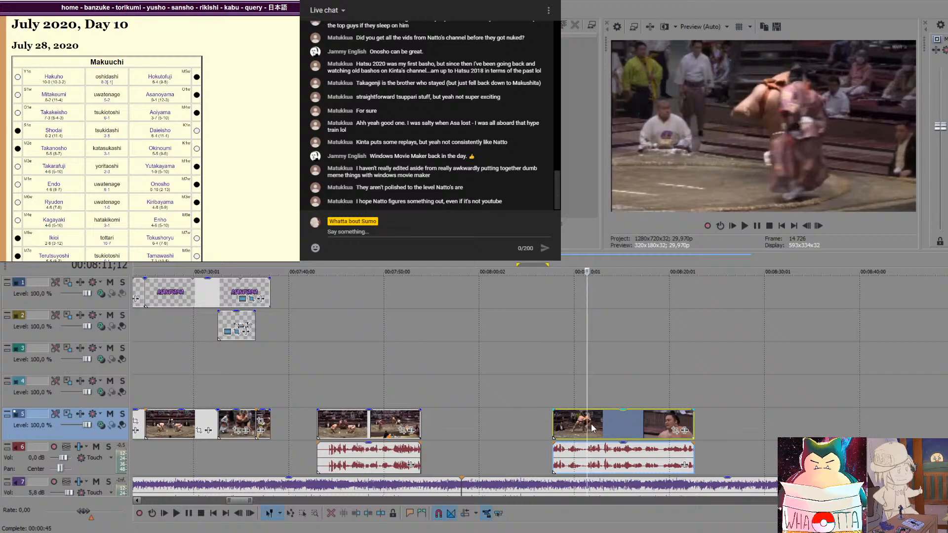
Play back the replay and bout pieces, and move the bout piece to start near 00:07:54 and the replay piece near 00:08:06
key("space")
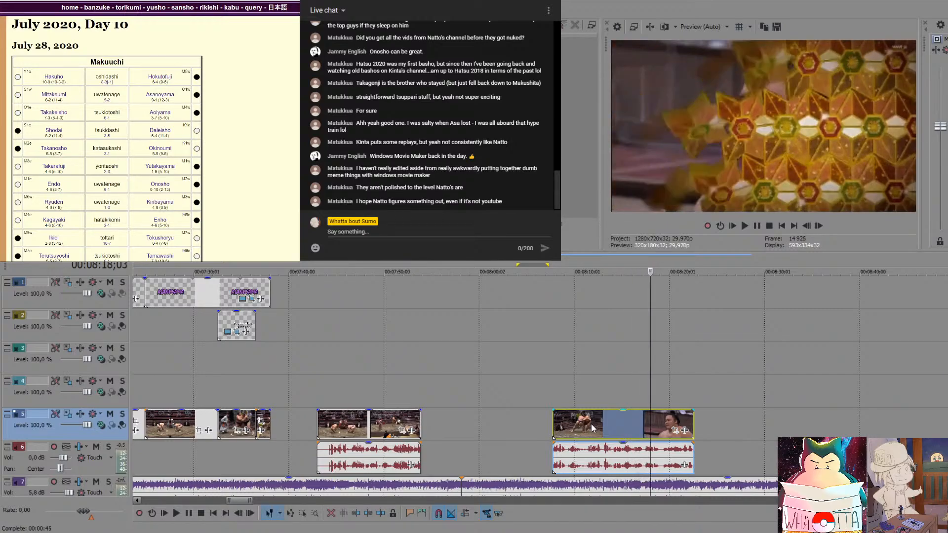
key("space")
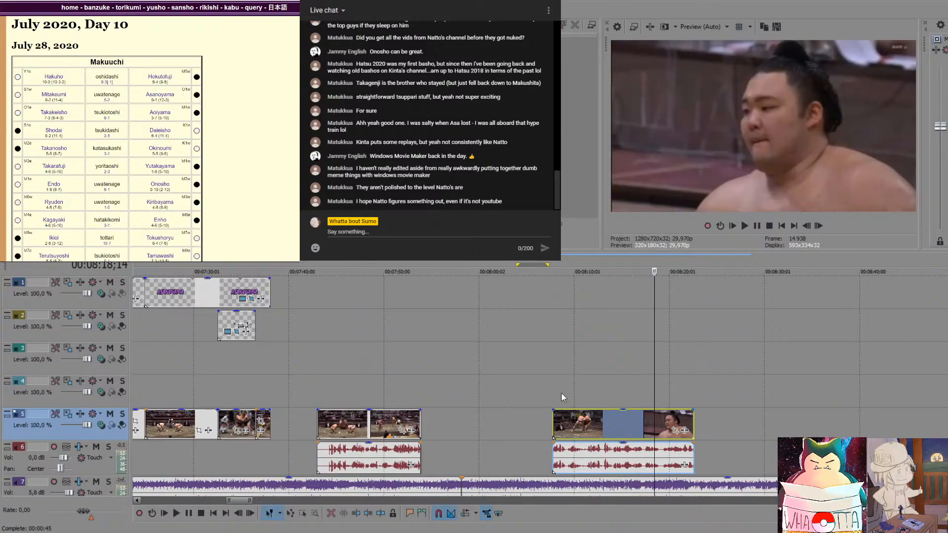
left_click(547, 393)
left_click(384, 396)
key("space")
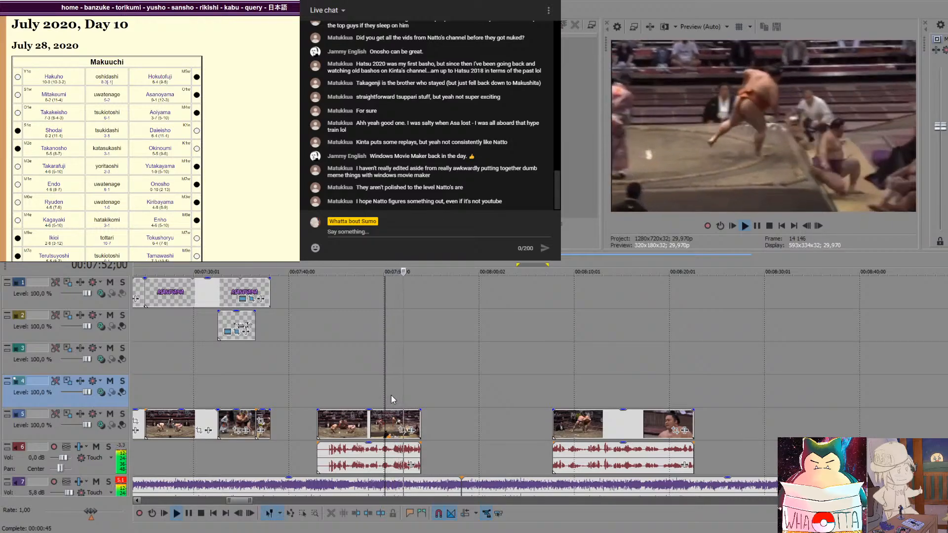
key("space")
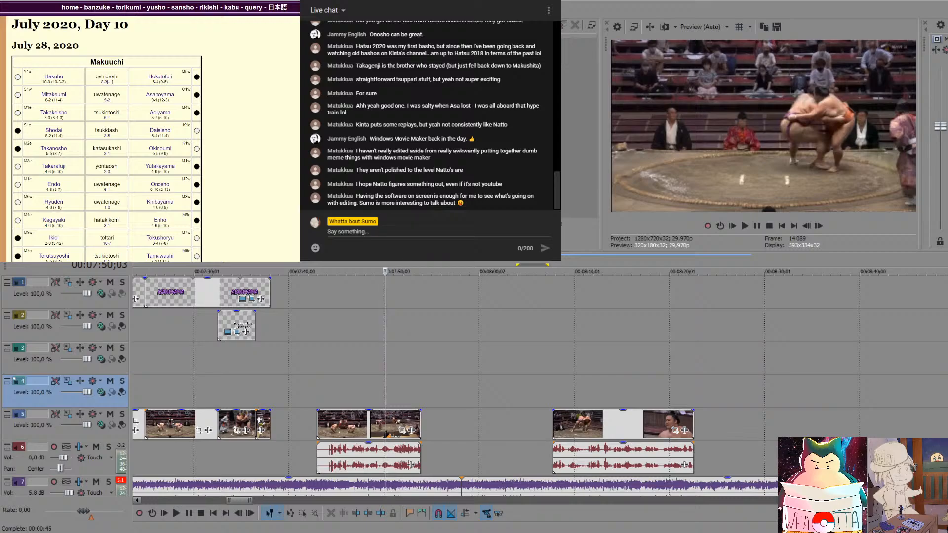
left_click_drag(403, 425, 511, 427)
left_click_drag(605, 421, 592, 424)
left_click(591, 423)
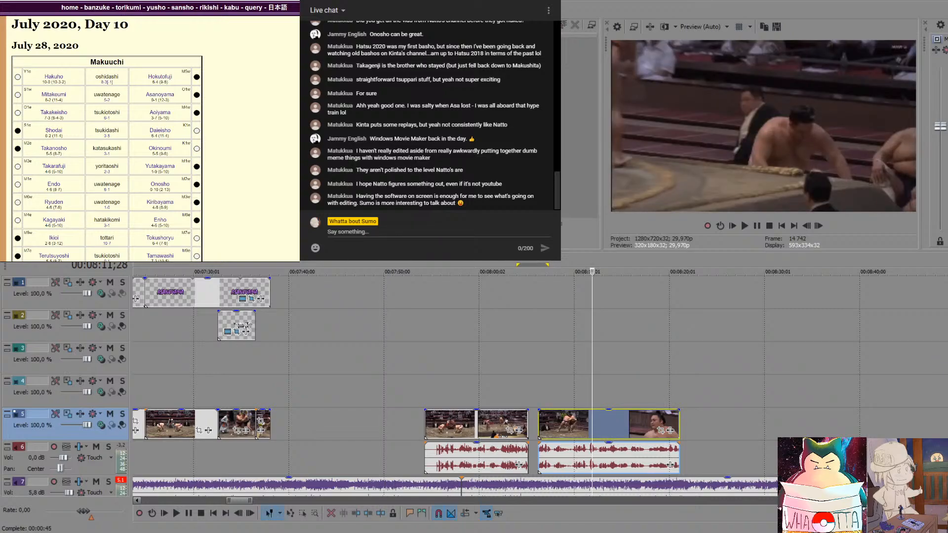
Split the replay piece at 00:08:12;16, after the wrestlers leave the ring, and move the remainder to start near 00:08:21
left_click(572, 423)
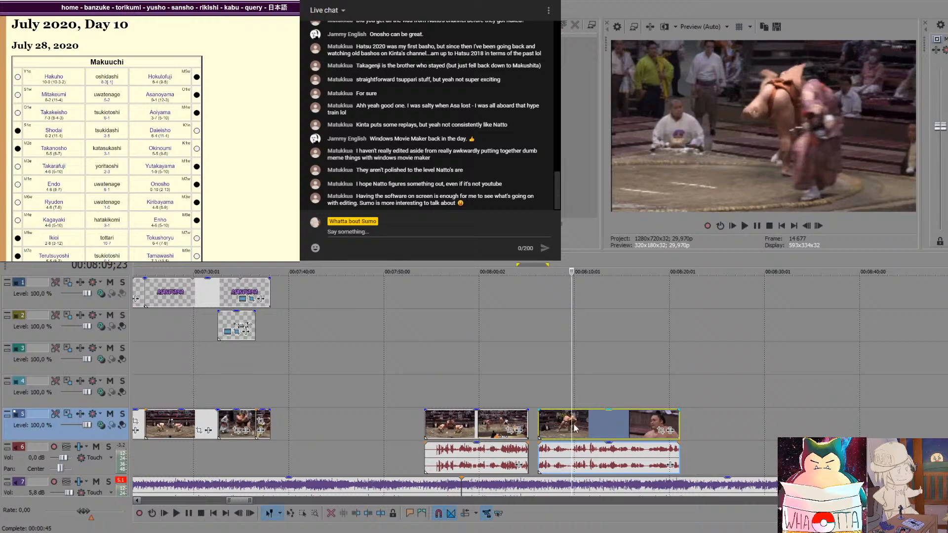
left_click(574, 423)
key("space")
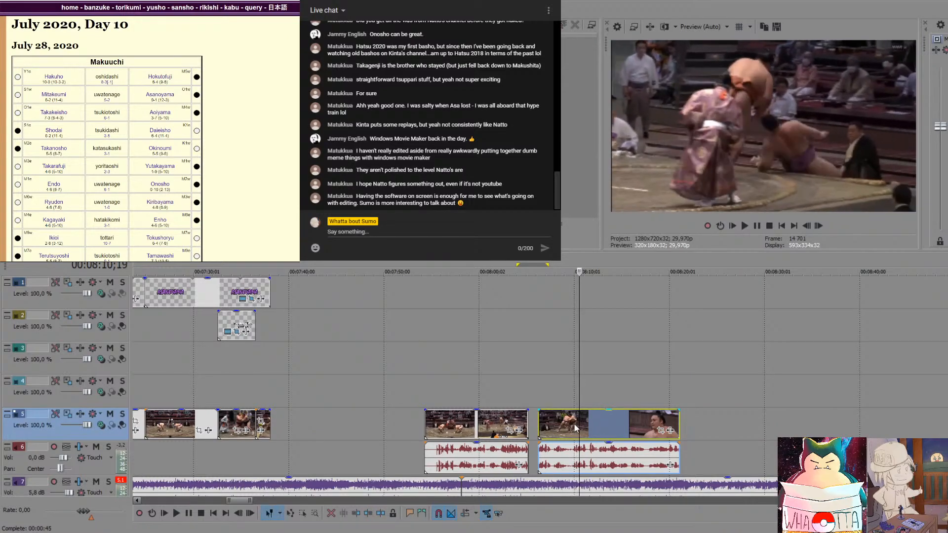
key("space")
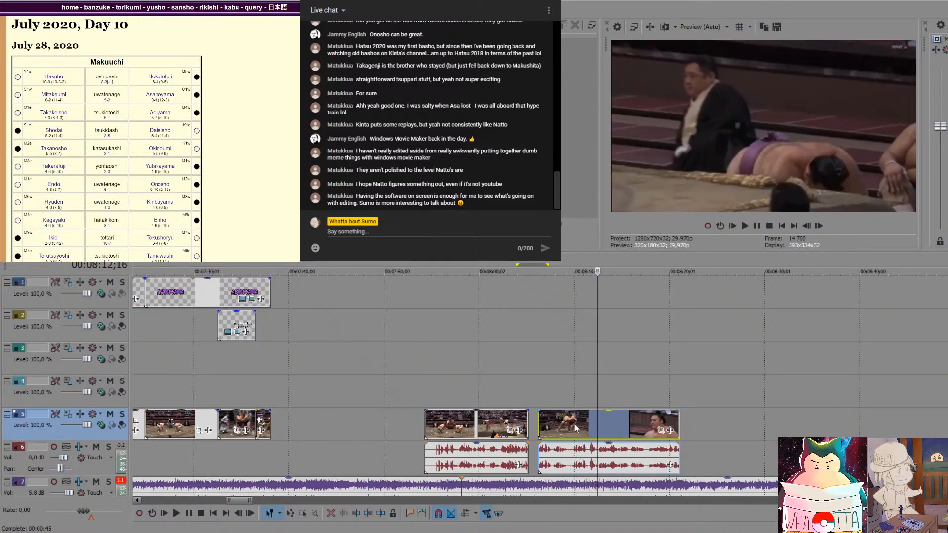
key("s")
left_click_drag(634, 423, 719, 424)
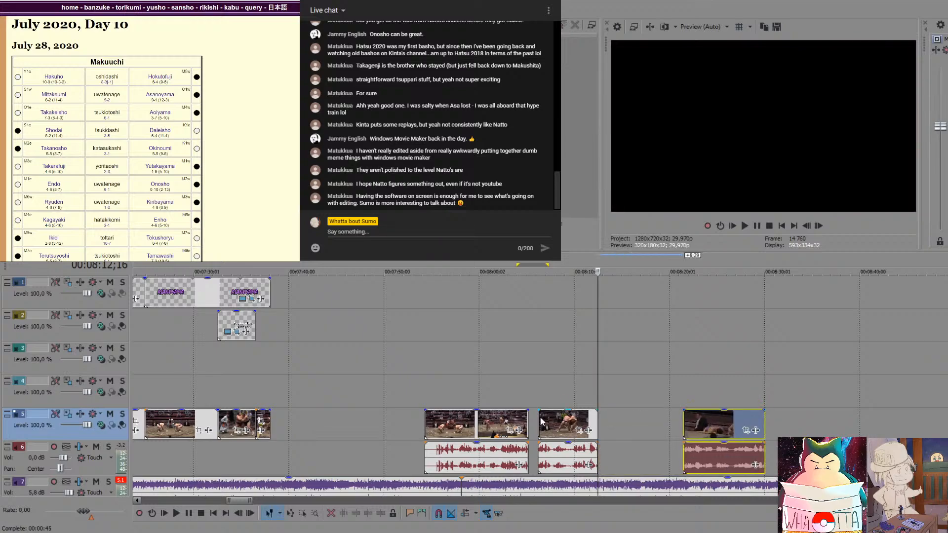
Move the first bout piece earlier on the timeline, to start near 00:07:49
left_click_drag(495, 419, 446, 420)
left_click(435, 419)
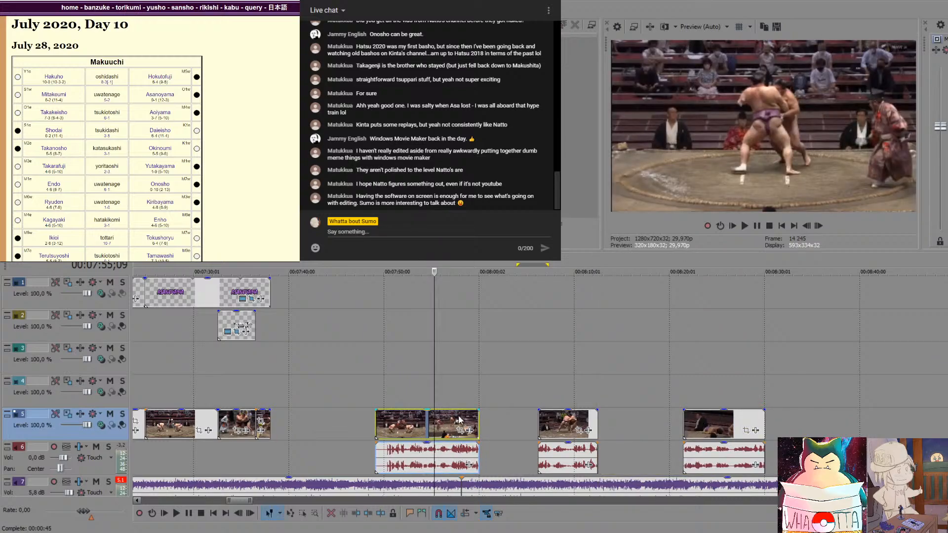
scroll(457, 419, "down", 2)
key("space")
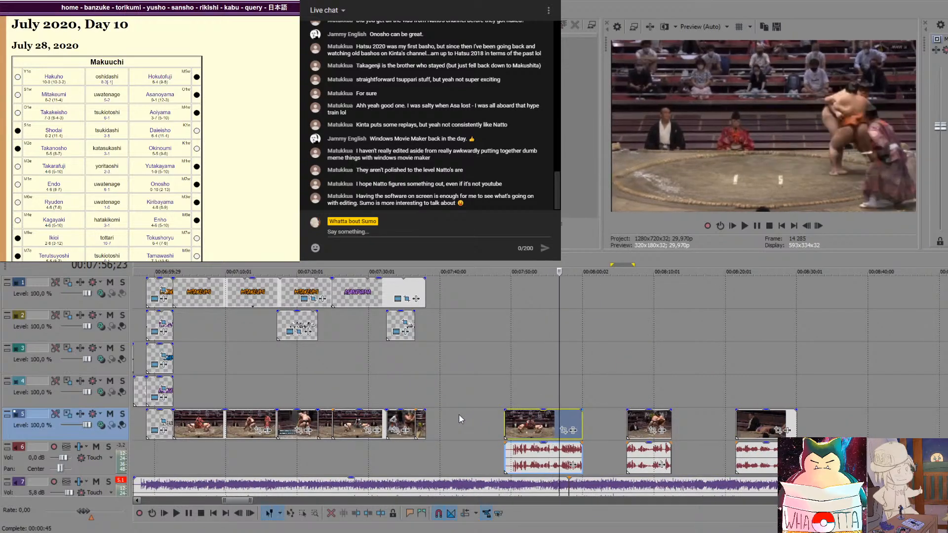
Try muting the shortened replay piece by lowering its audio gain to -Inf dB, and restore the gain
left_click(627, 381)
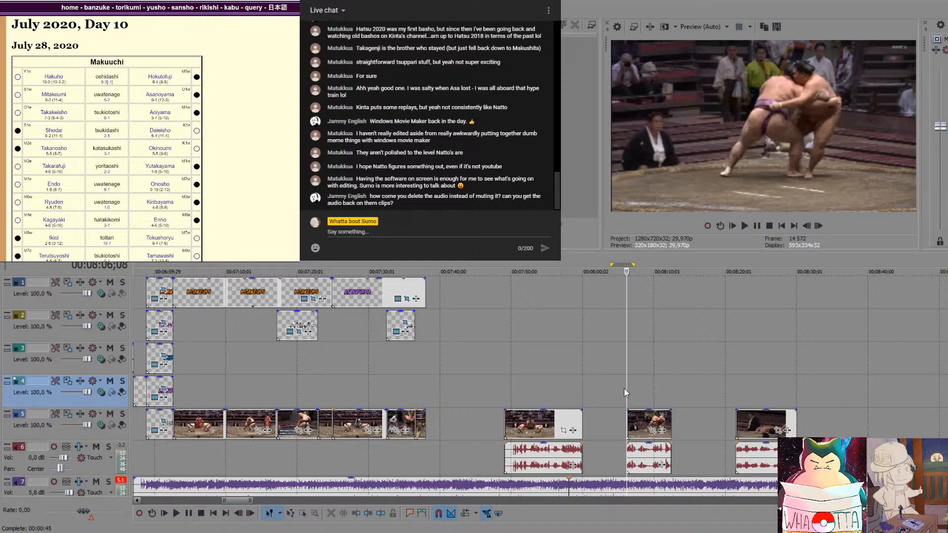
left_click(647, 456)
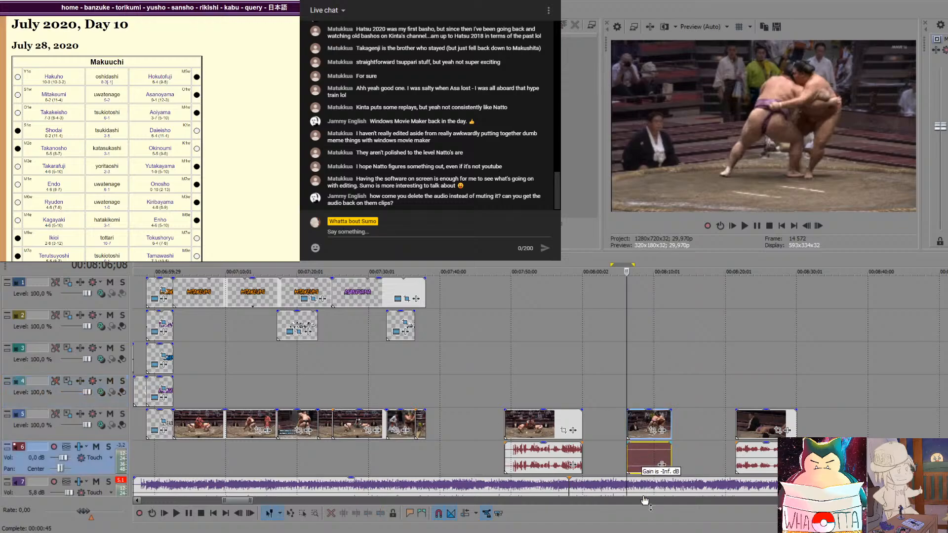
left_click_drag(648, 474, 650, 442)
scroll(395, 443, "down", 4)
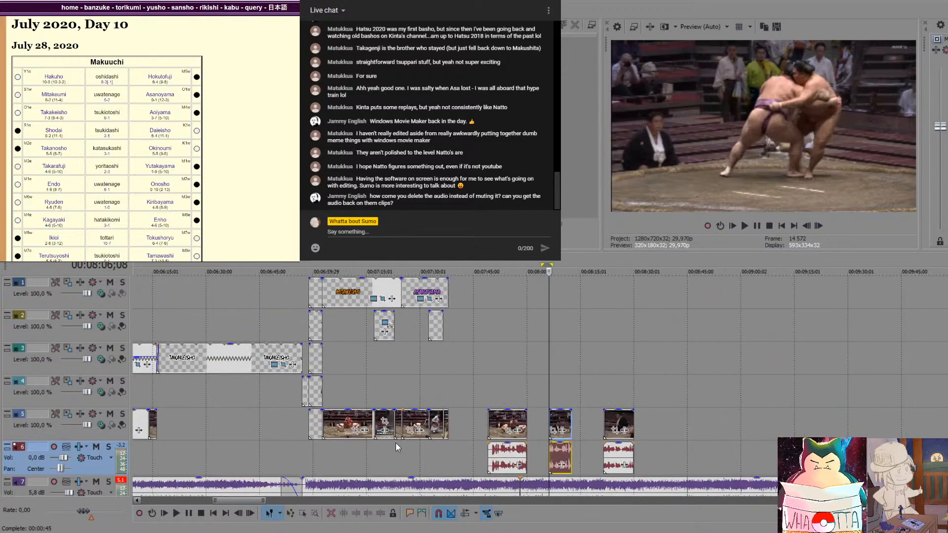
scroll(382, 446, "down", 2)
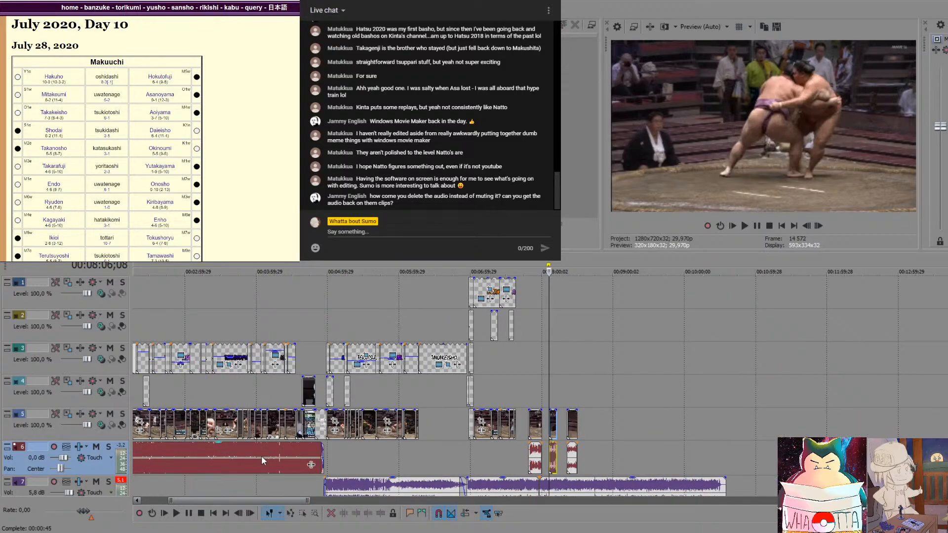
scroll(568, 448, "up", 6)
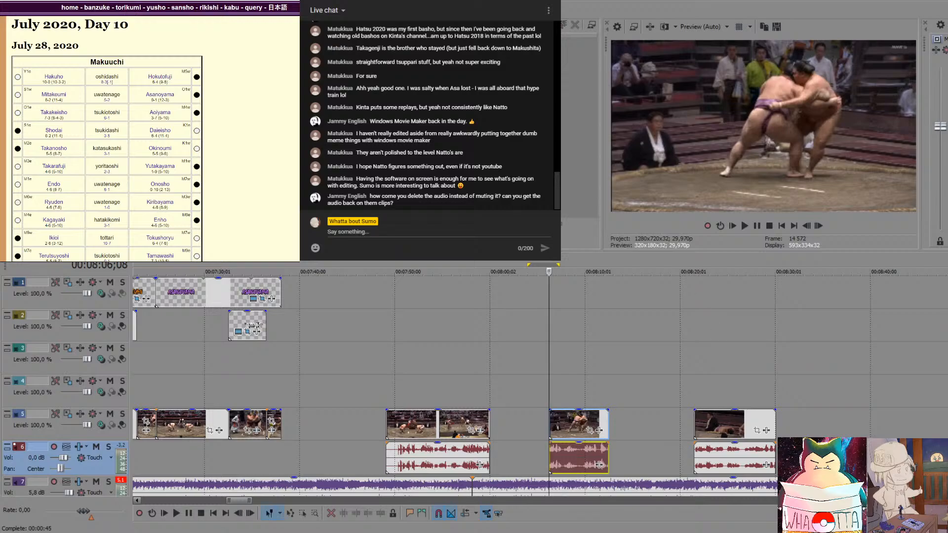
Delete the audio of the shortened replay piece and of the first bout piece, keeping their video
left_click(588, 445)
key("Delete")
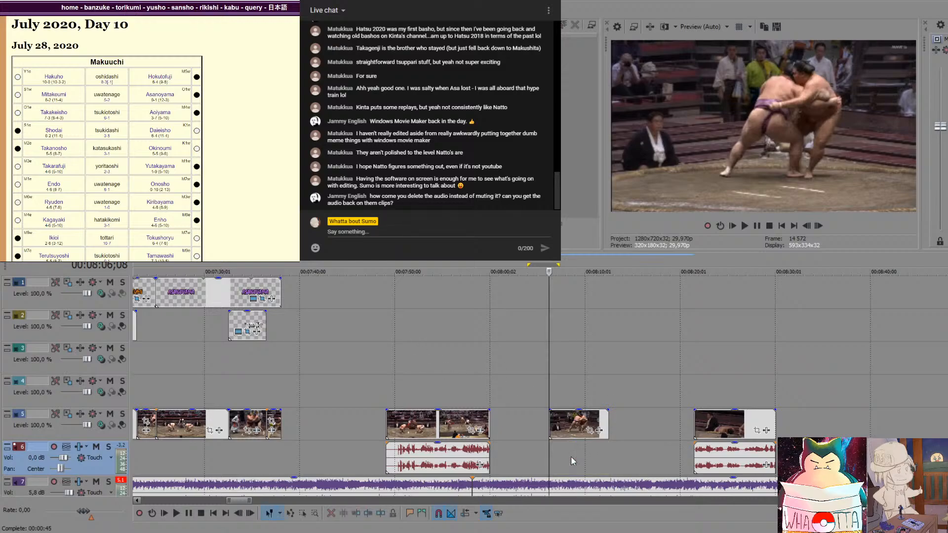
left_click(433, 430)
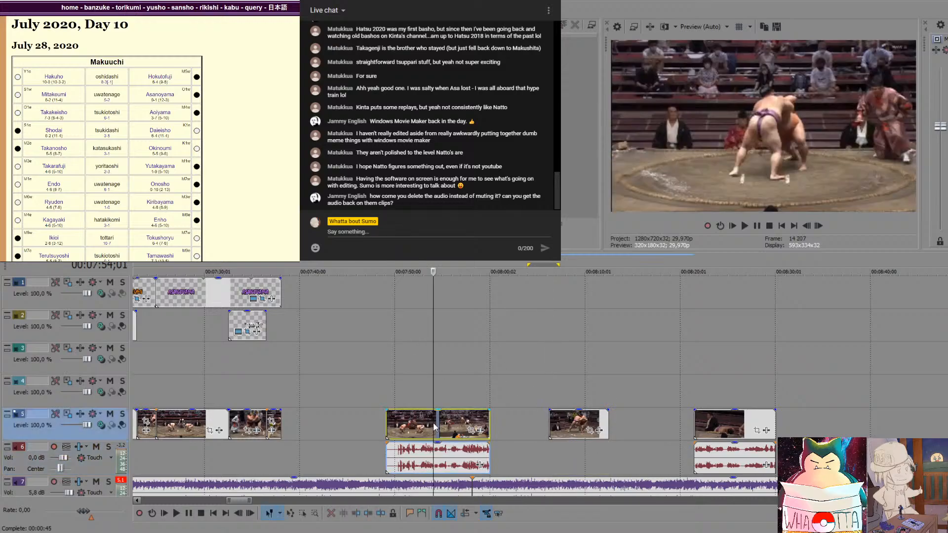
left_click(455, 449)
key("Delete")
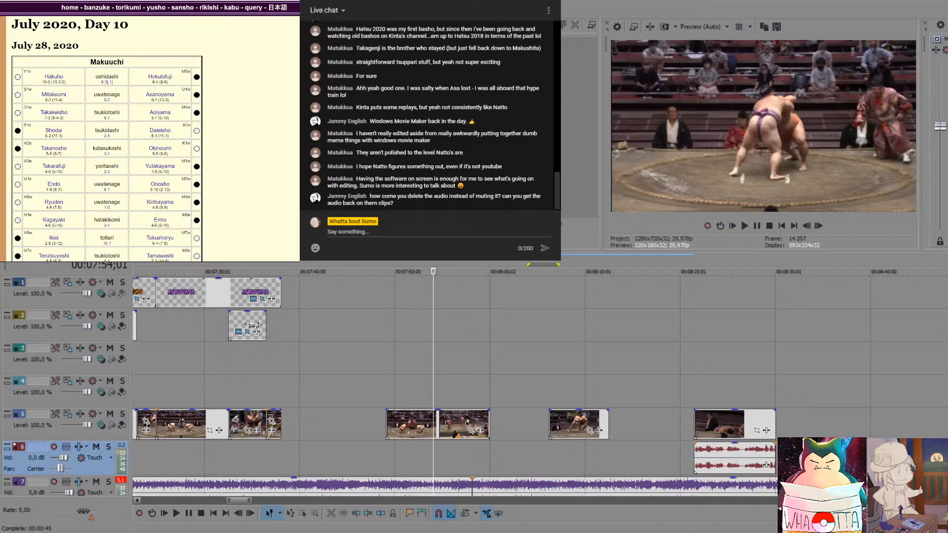
Find the frame in the first bout piece just before the throw, and split the piece at 00:07:56;01
left_click(465, 425)
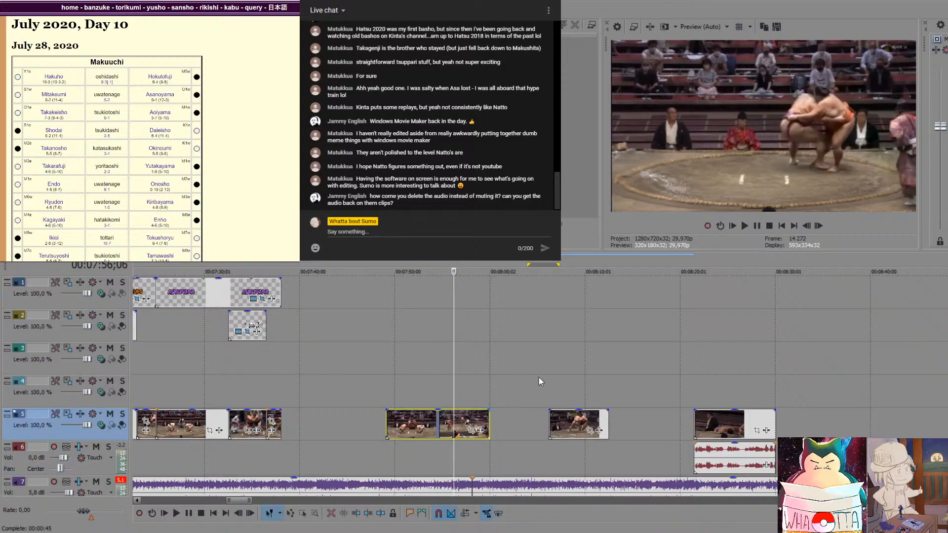
key("Left")
key("Left")
key("Left")
key("Left")
key("Left")
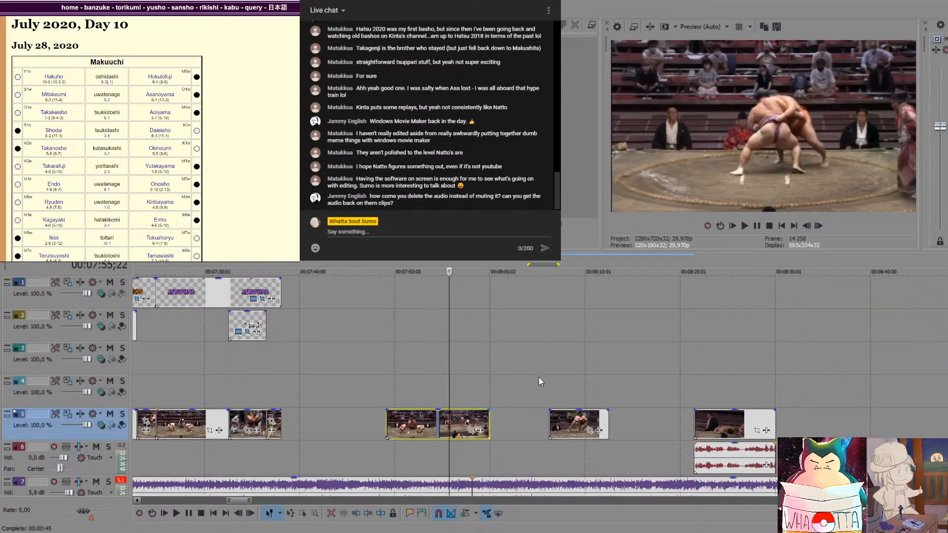
key("Right")
key("Right")
key("Right")
key("Right")
key("Right")
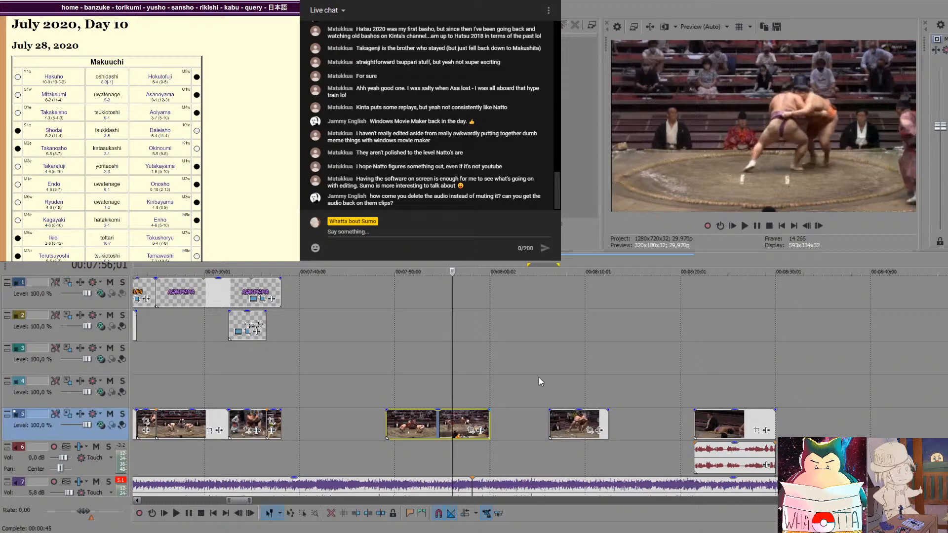
key("s")
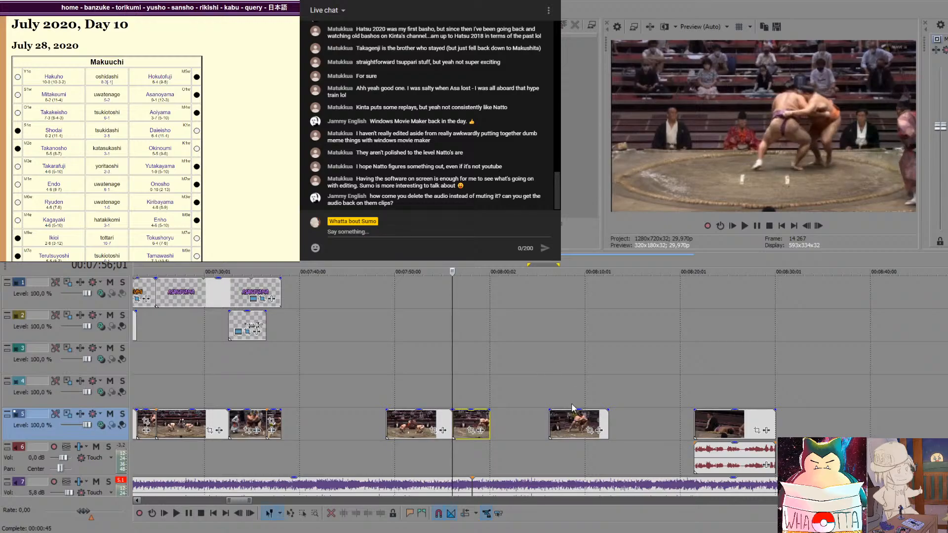
Insert the shortened replay piece directly after the split, and place the bout's tail piece immediately behind it
left_click_drag(478, 421, 668, 421)
left_click_drag(581, 424, 484, 424)
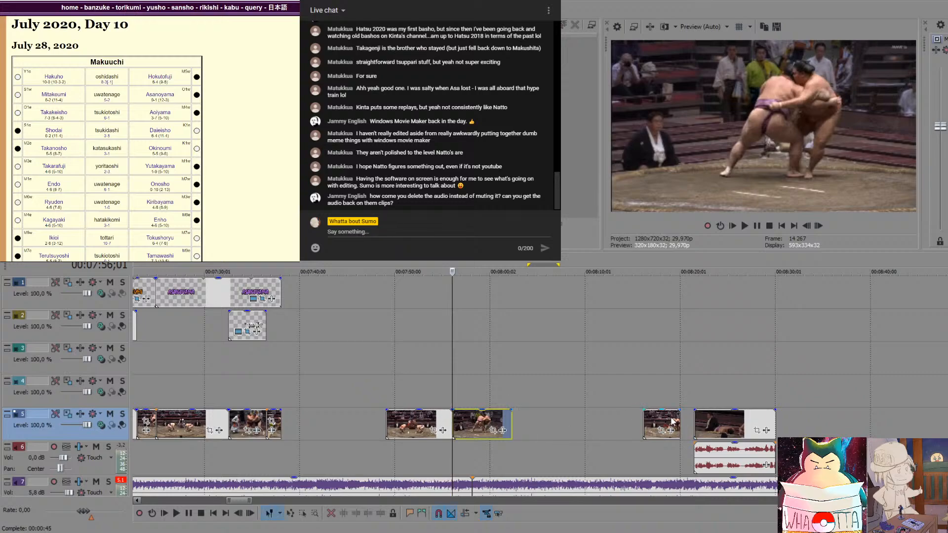
left_click_drag(675, 424, 543, 423)
Split the tail piece at 00:08:04;17, delete the part before the split, and move the remainder up against the replay piece
left_click(533, 423)
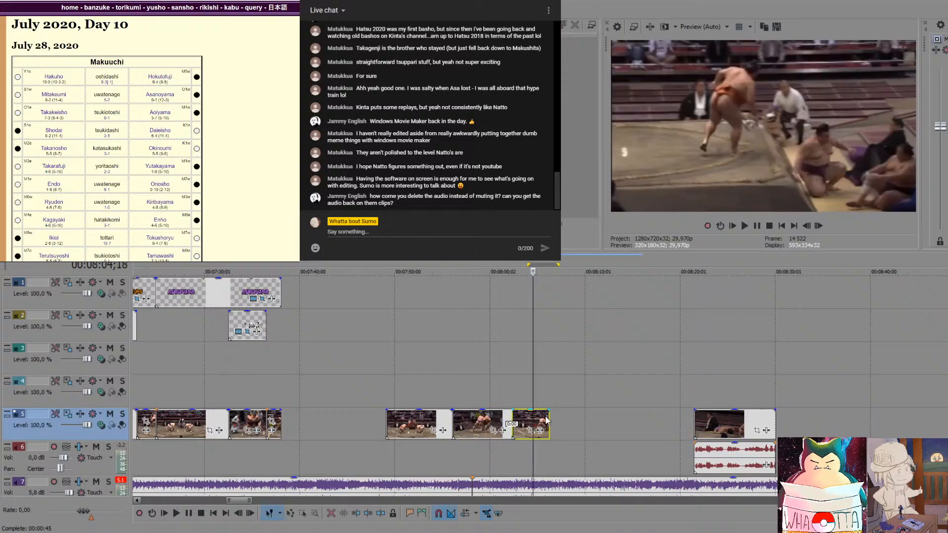
key("Left")
key("Left")
key("Left")
key("Left")
key("Left")
key("Left")
key("Left")
key("Right")
key("Right")
key("Right")
key("Right")
key("Right")
key("Right")
key("Right")
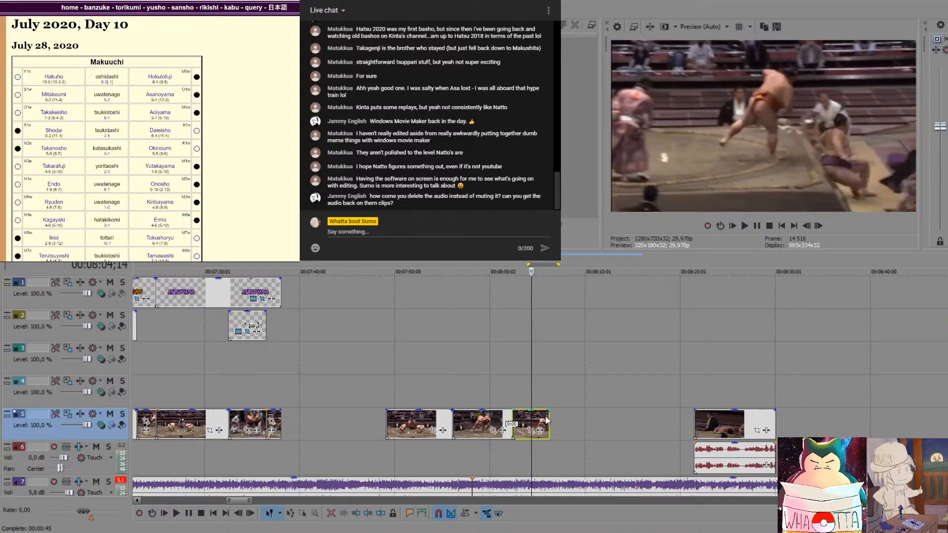
left_click(526, 421)
key("s")
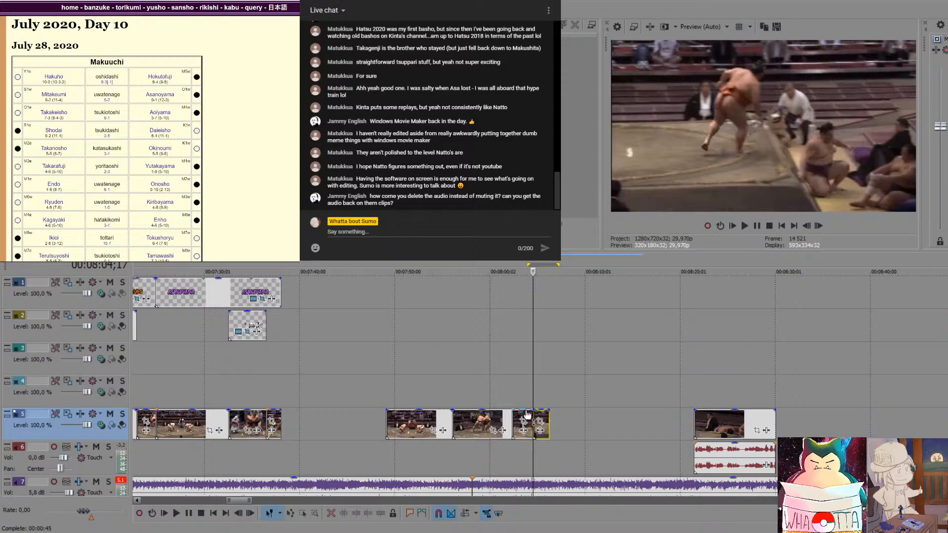
left_click(528, 420)
key("Delete")
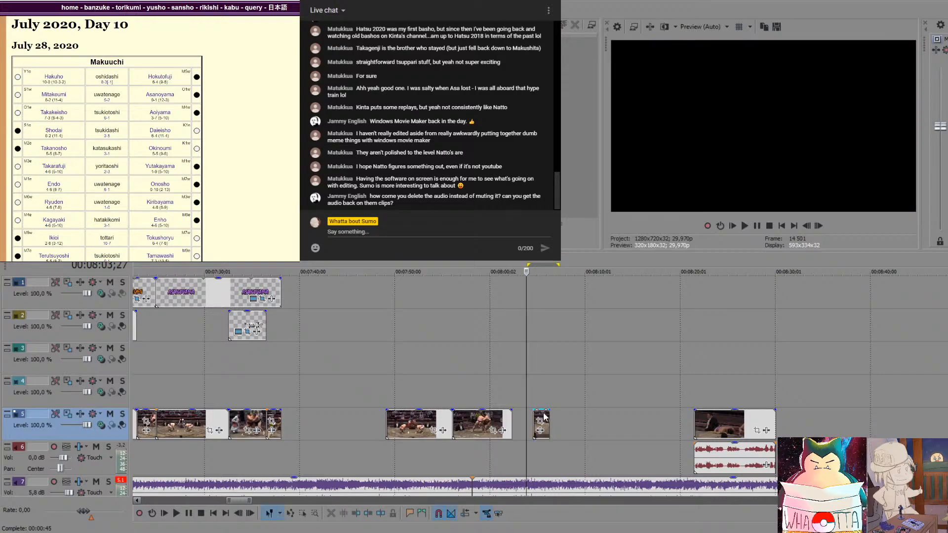
left_click(431, 390)
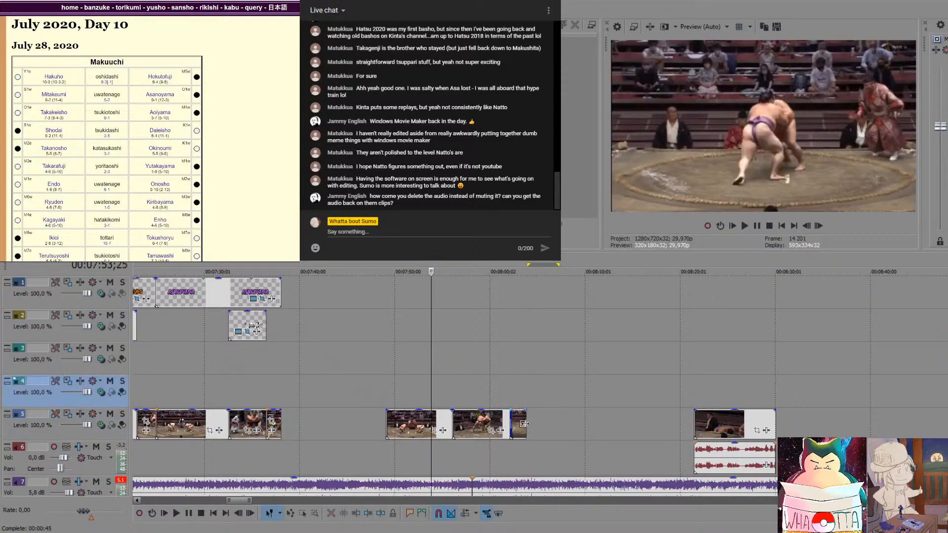
Shift the tail piece slightly to butt against the replay piece, and play the assembled bout from its start to check the cuts
left_click(522, 419)
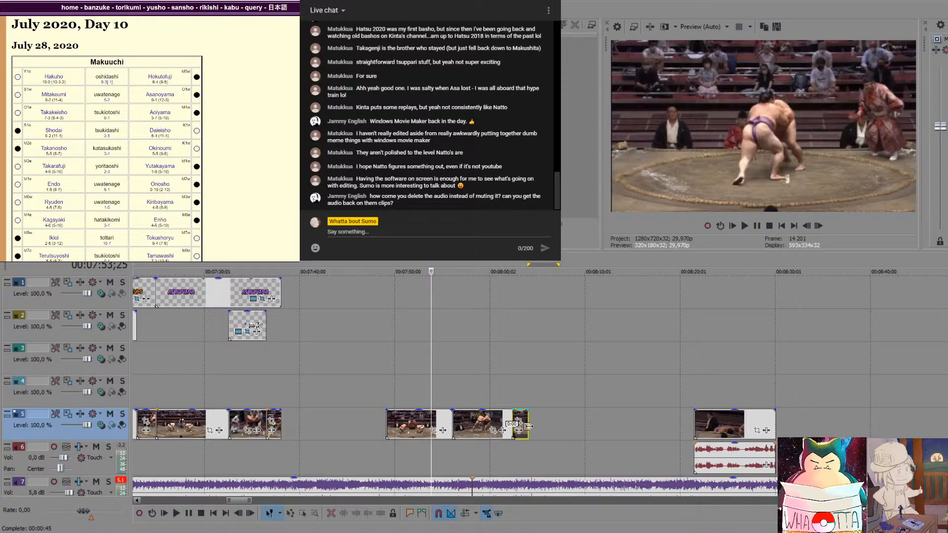
left_click(385, 398)
key("space")
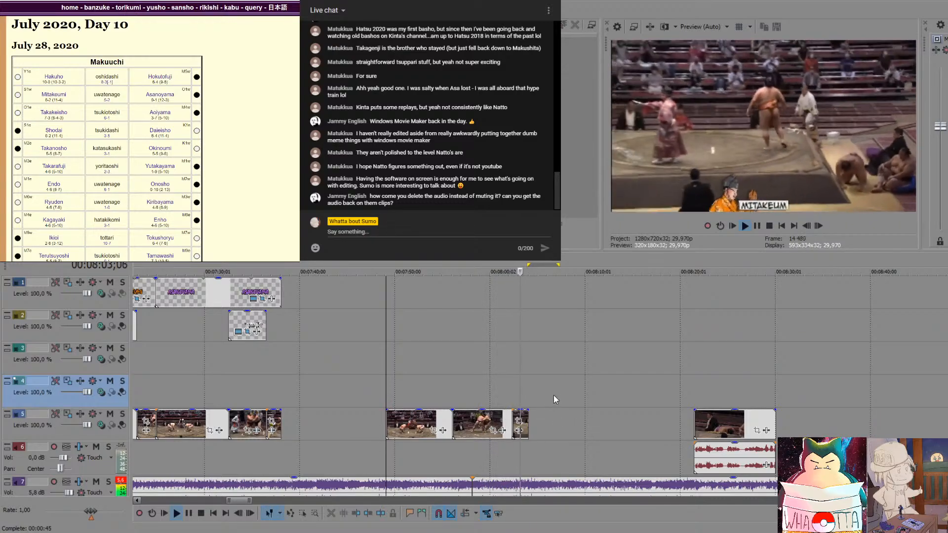
key("space")
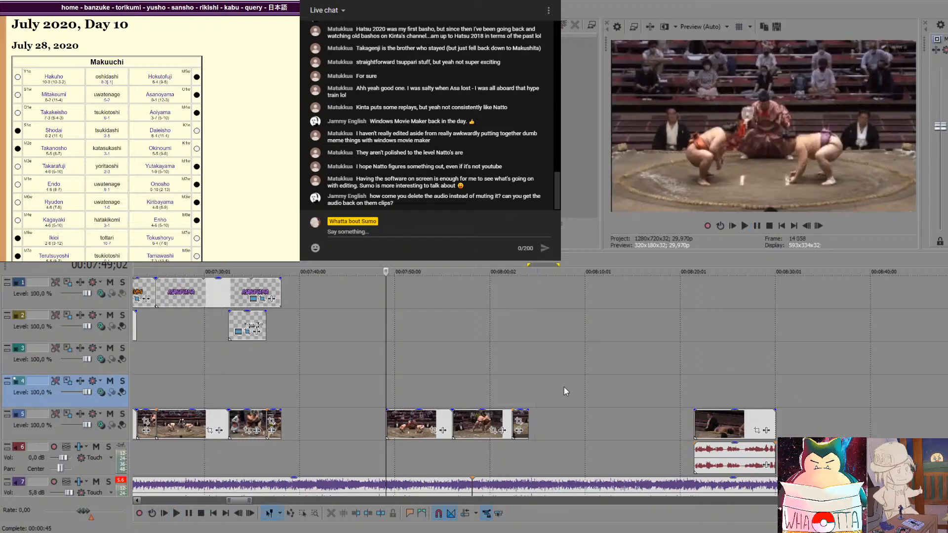
Select all three pieces of the assembled bout and move them together directly behind the preceding bout's footage
left_click(431, 419)
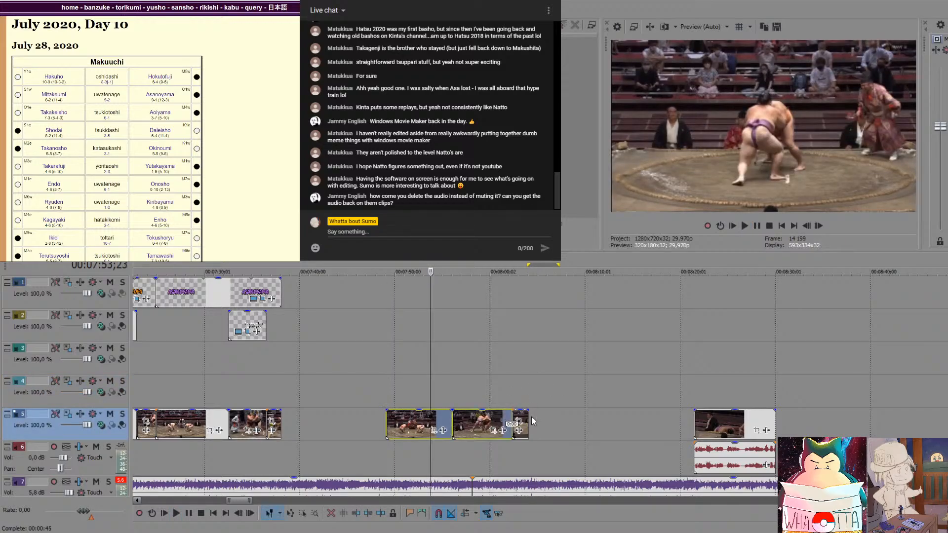
left_click_drag(474, 426, 375, 430)
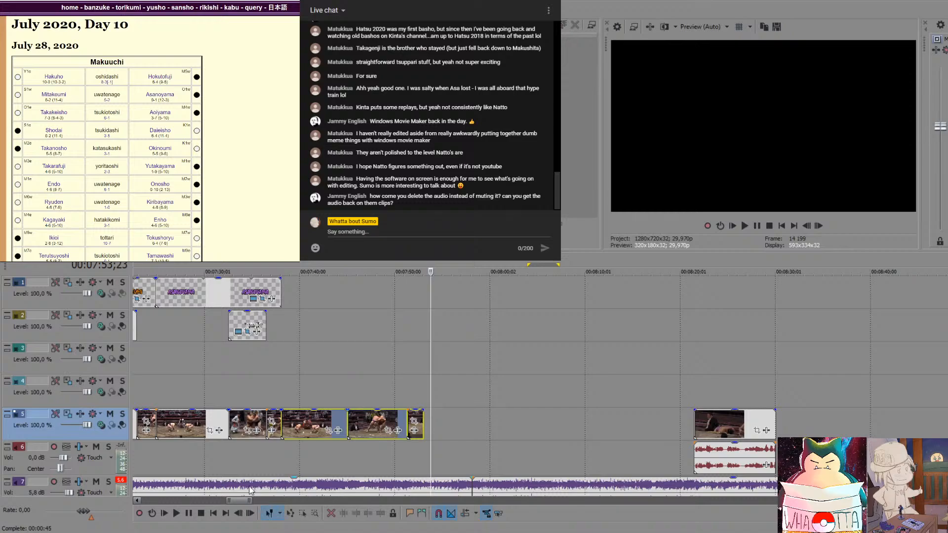
left_click(135, 500)
left_click(135, 499)
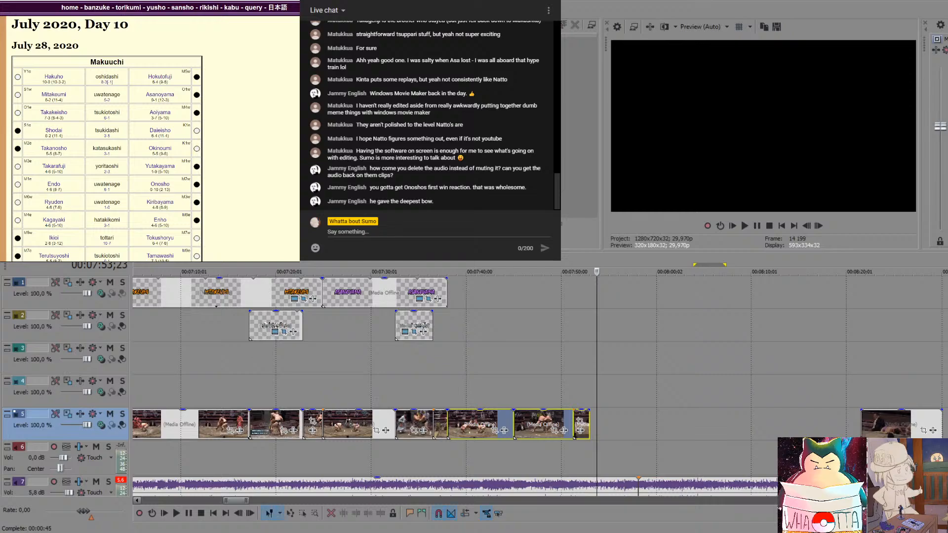
Open the July 2020 banzuke and examine the results of Takakeisho, Endo and Ichinojo
left_click(97, 7)
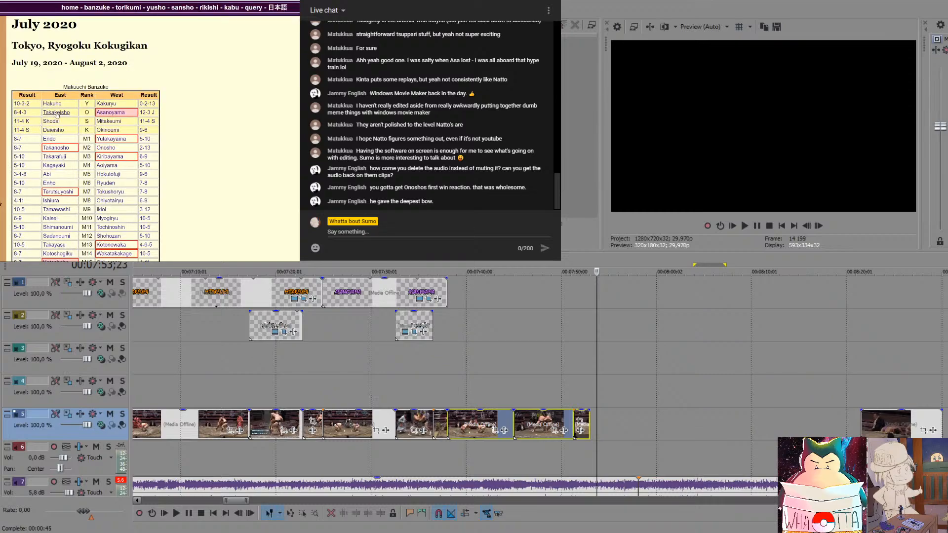
scroll(81, 105, "down", 1)
scroll(80, 105, "down", 1)
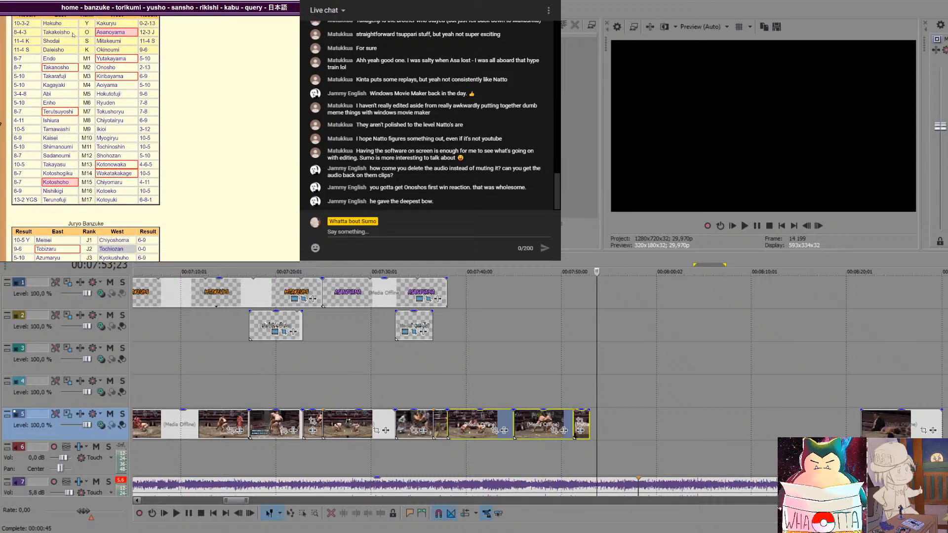
left_click_drag(71, 34, 45, 33)
left_click_drag(61, 59, 43, 58)
scroll(121, 72, "down", 3)
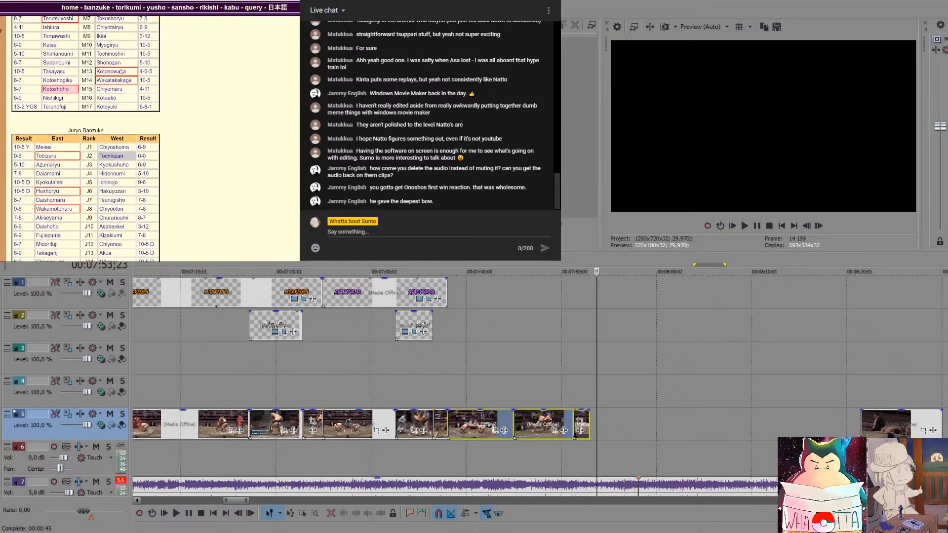
left_click_drag(119, 169, 100, 169)
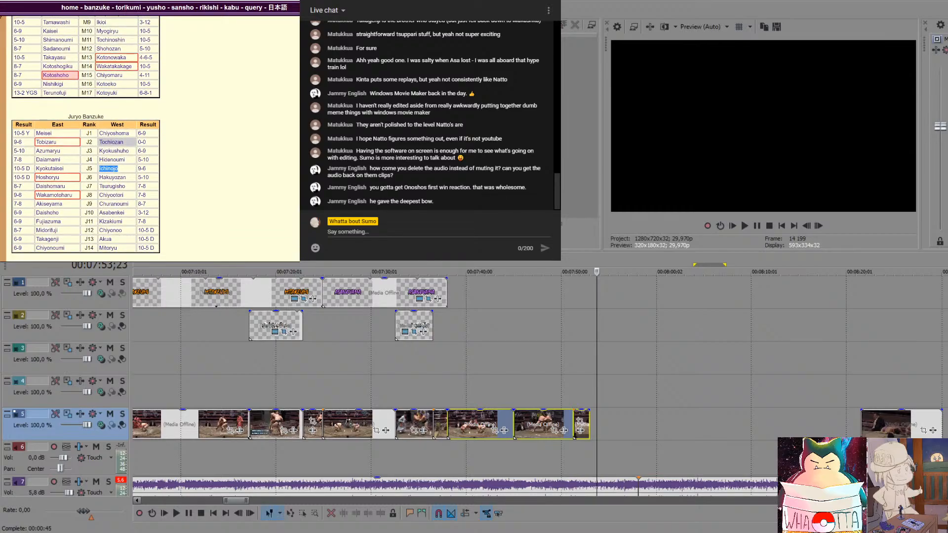
Examine the banzuke results of Onosho, Kotoshoho, Okinoumi and Kagayaki
scroll(154, 104, "up", 3)
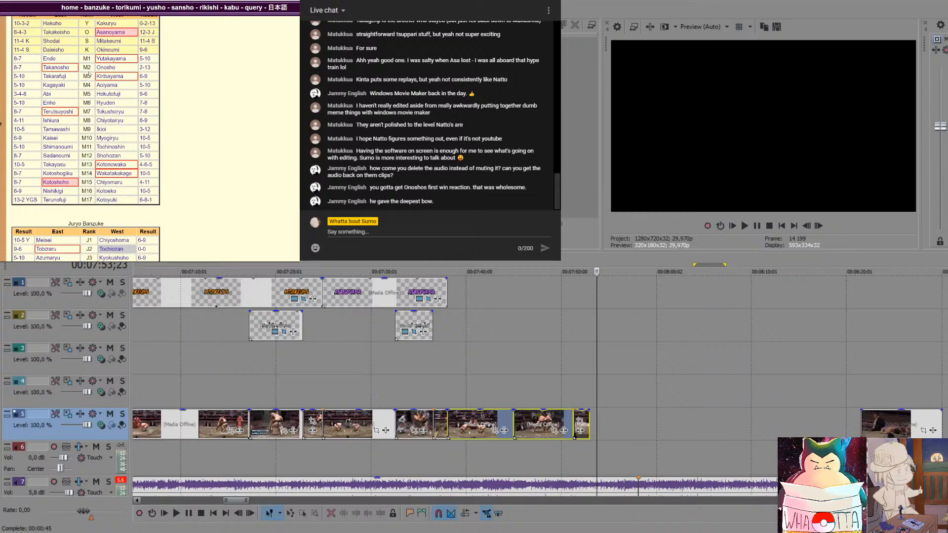
scroll(107, 68, "up", 1)
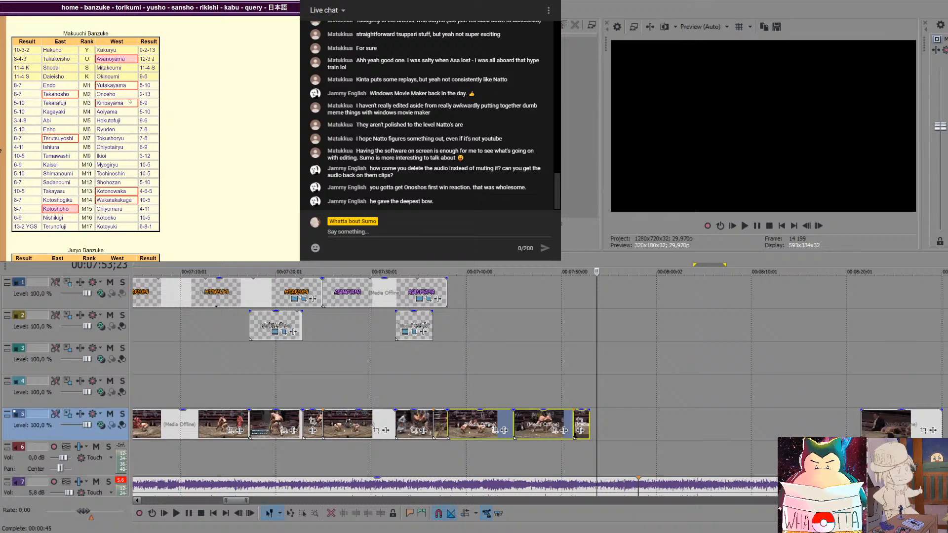
double_click(101, 94)
scroll(98, 98, "down", 1)
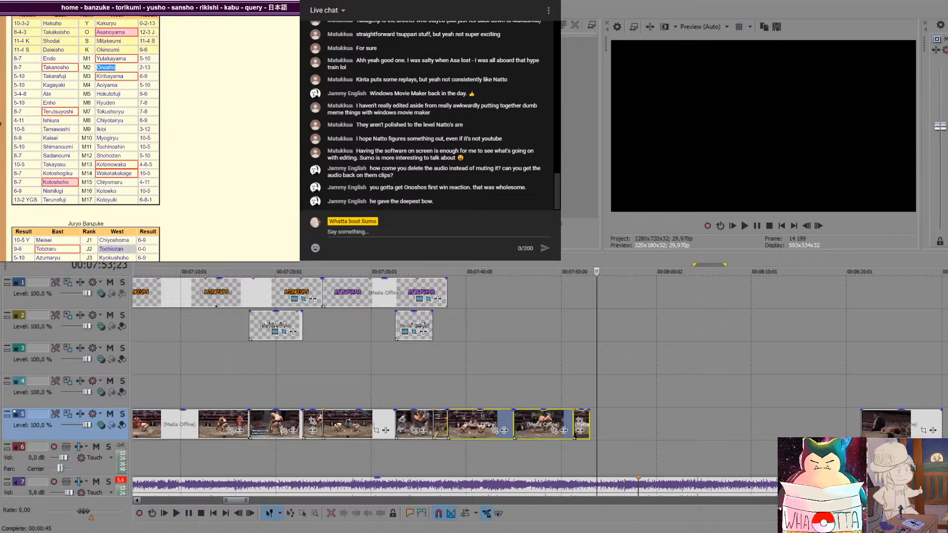
scroll(73, 131, "down", 2)
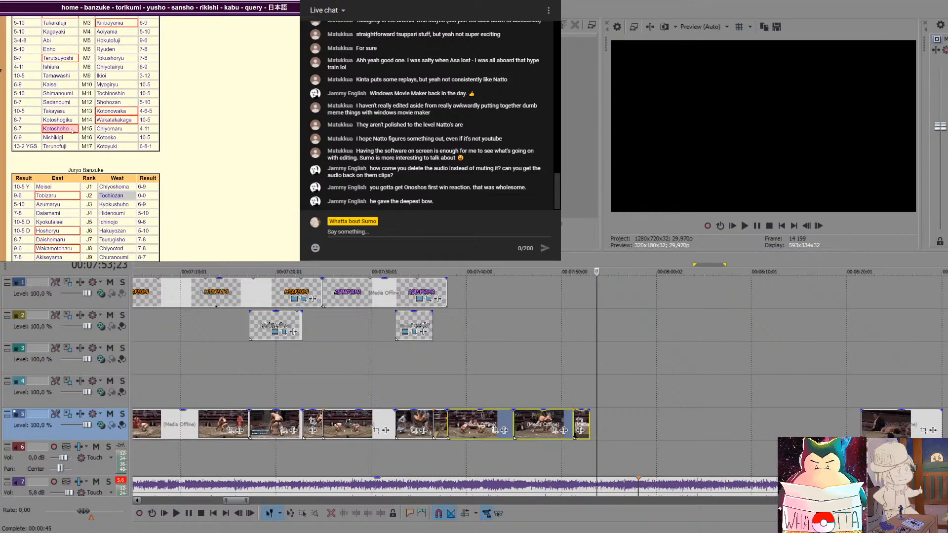
left_click_drag(73, 131, 45, 128)
key("alt+Tab")
scroll(85, 138, "up", 1)
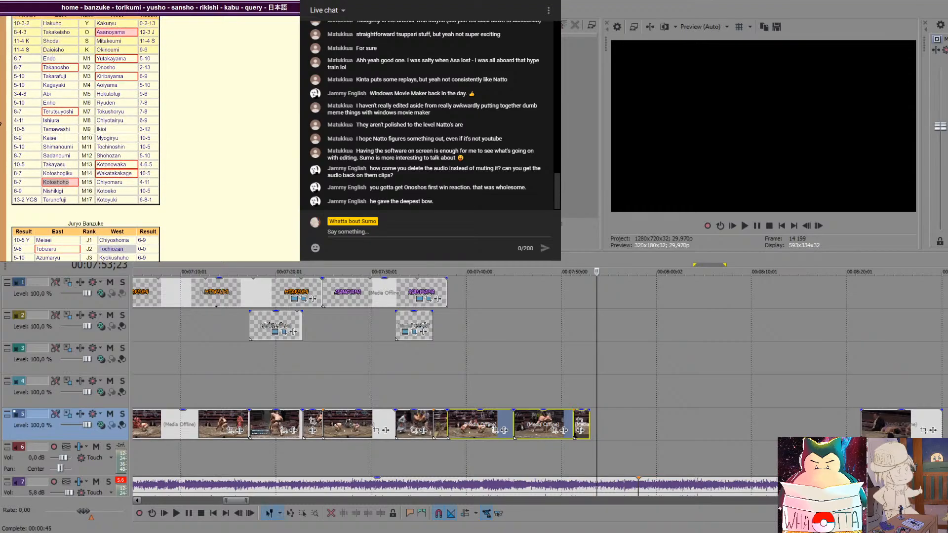
double_click(118, 50)
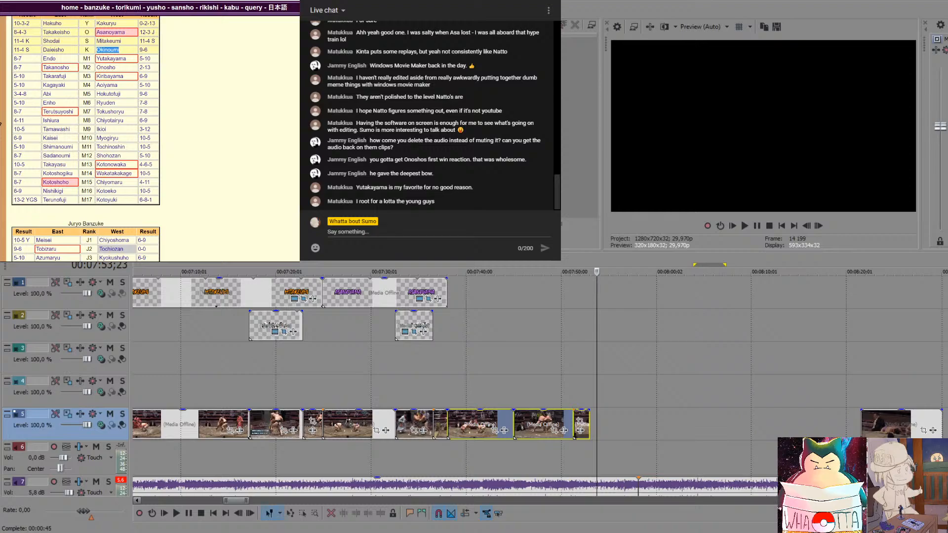
left_click_drag(70, 85, 41, 85)
key("alt+Tab")
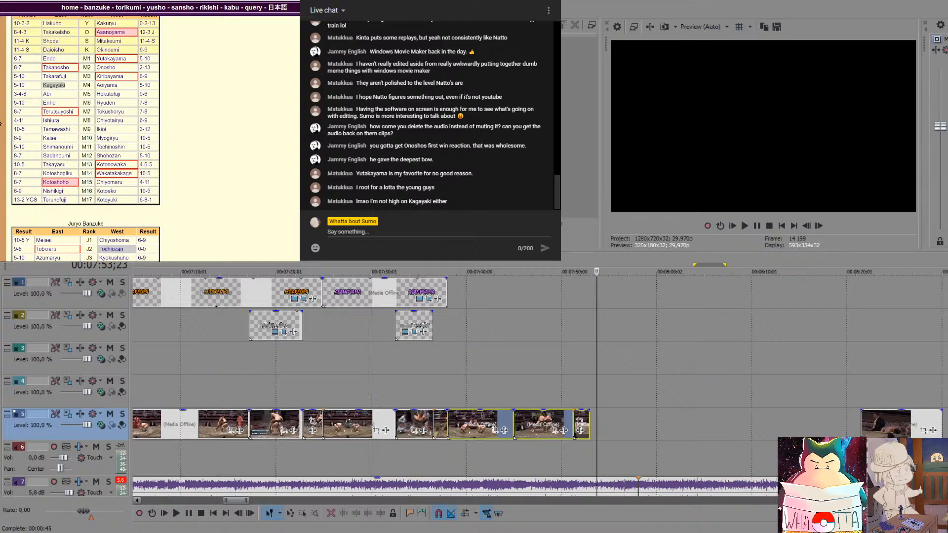
Duplicate the ASANOYAMA title on track 1 and place the copy directly behind the original, starting with the new bout
left_click(543, 295)
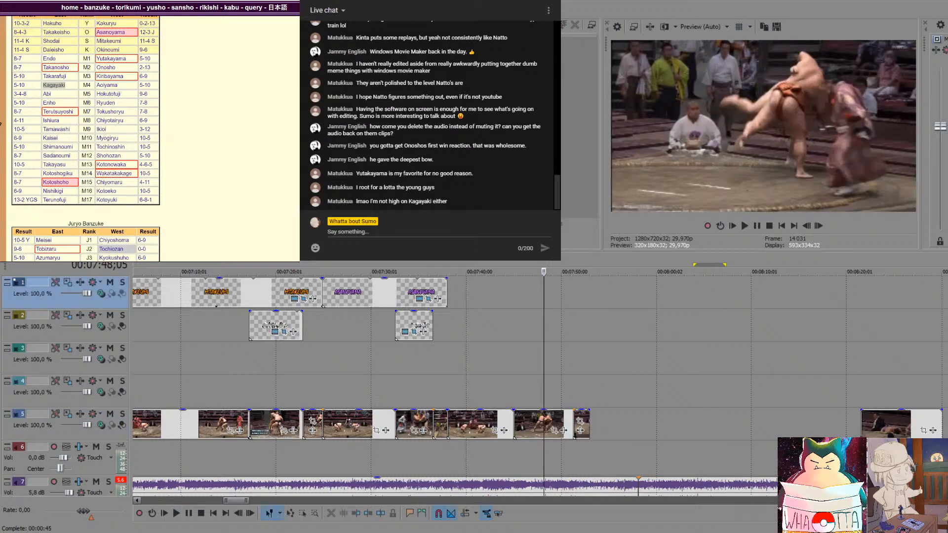
left_click(449, 381)
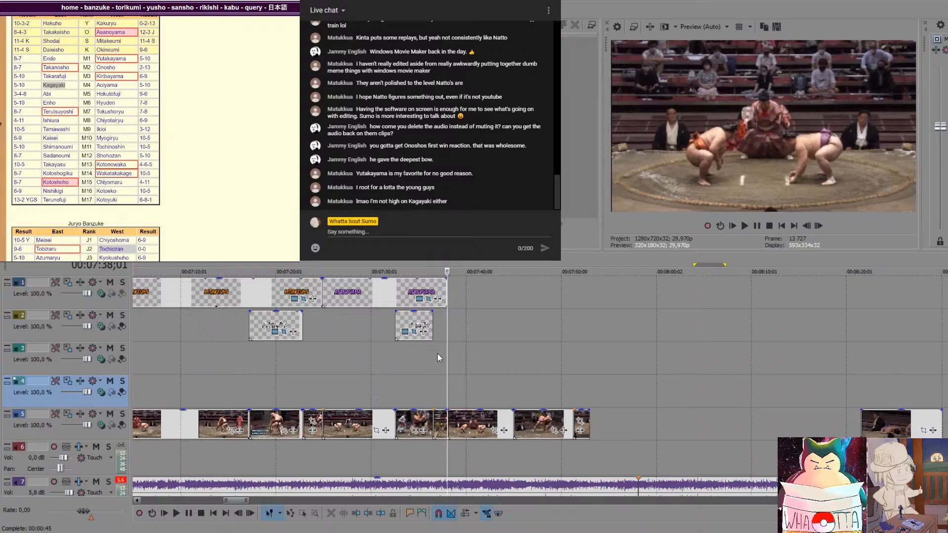
left_click(402, 293)
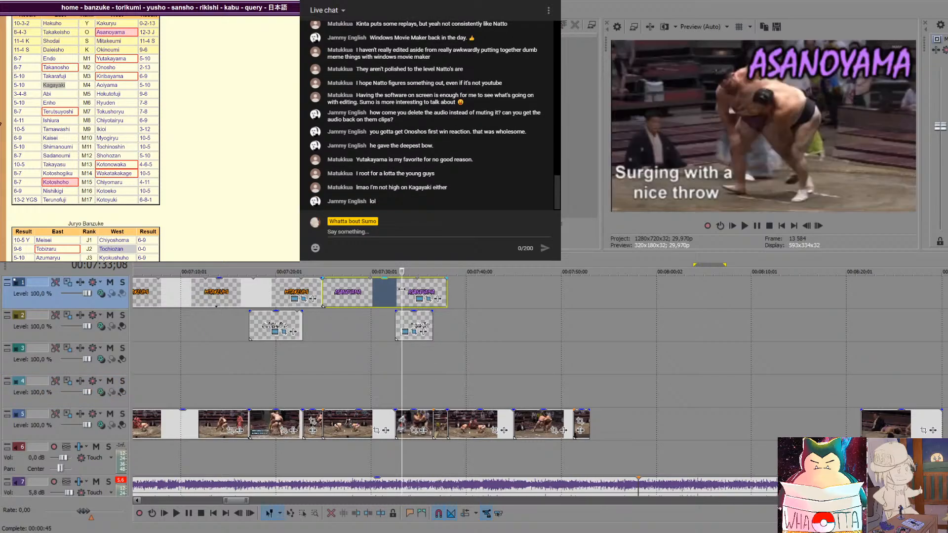
left_click(538, 293)
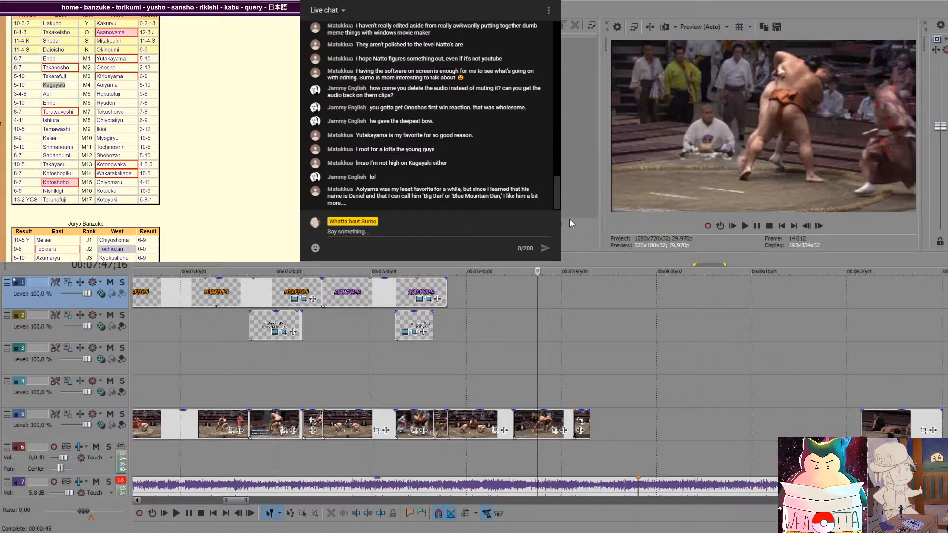
key("ctrl+v")
left_click_drag(589, 297, 498, 298)
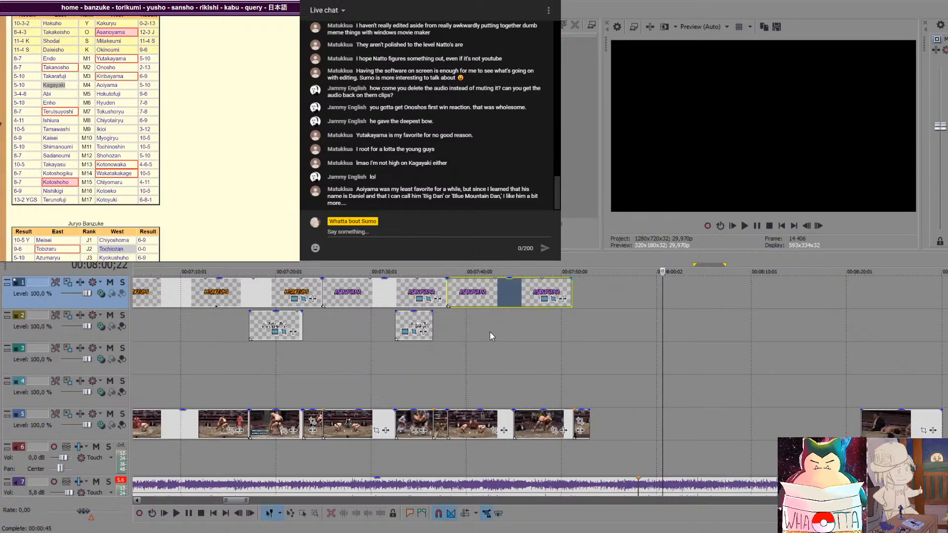
Copy the MITAKEUMI title onto track 2 and align its start with the copied ASANOYAMA title
left_click(221, 298)
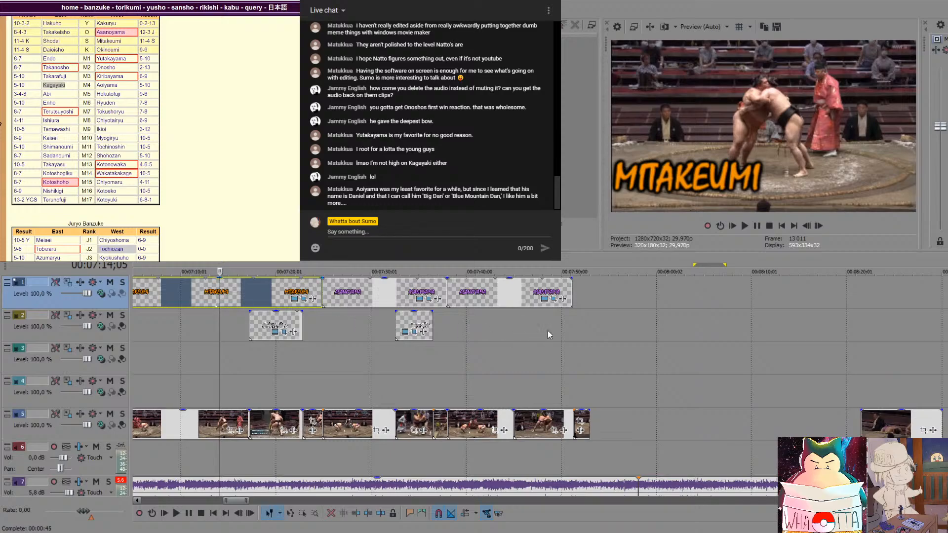
left_click(510, 324)
key("ctrl+v")
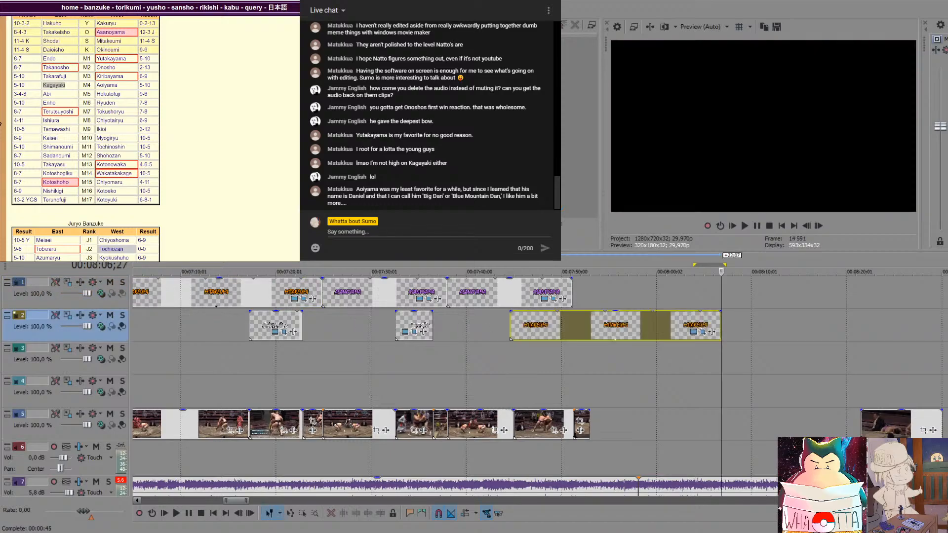
left_click_drag(556, 334, 493, 333)
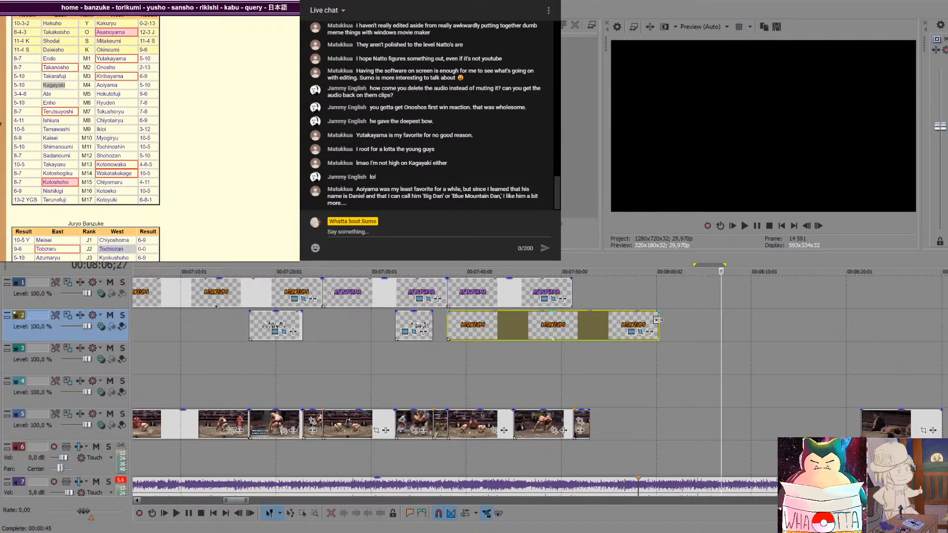
Adjust the ends of the copied MITAKEUMI and ASANOYAMA titles so both finish with the bout's tail piece
left_click_drag(658, 324, 572, 326)
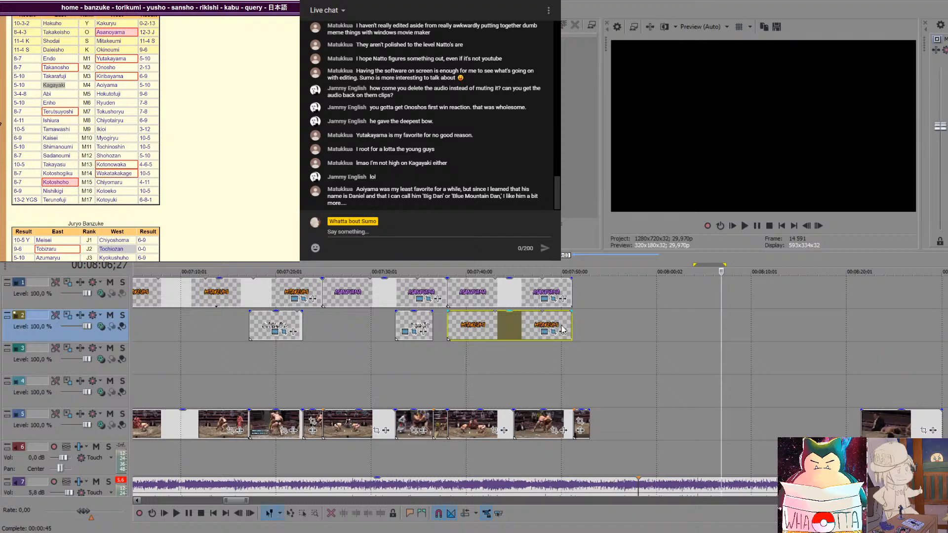
left_click(573, 352)
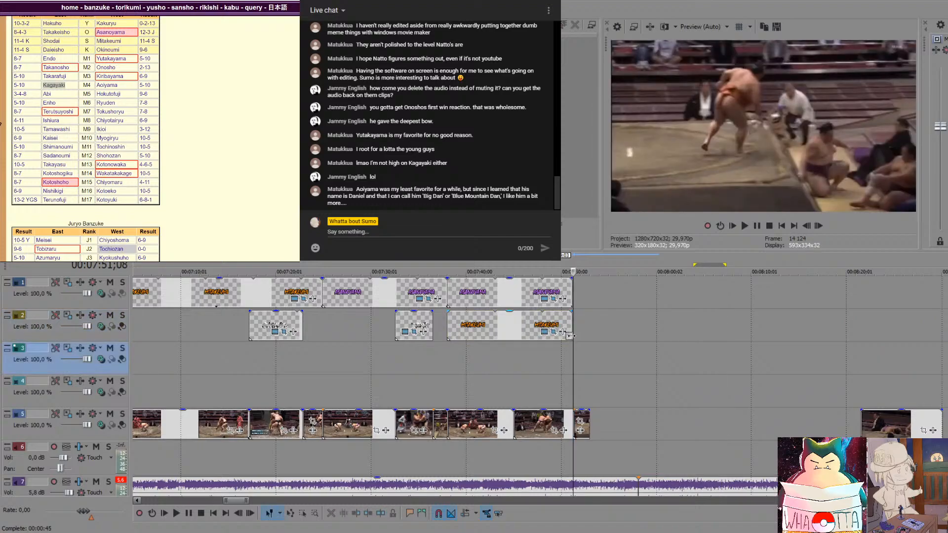
left_click_drag(572, 326, 589, 327)
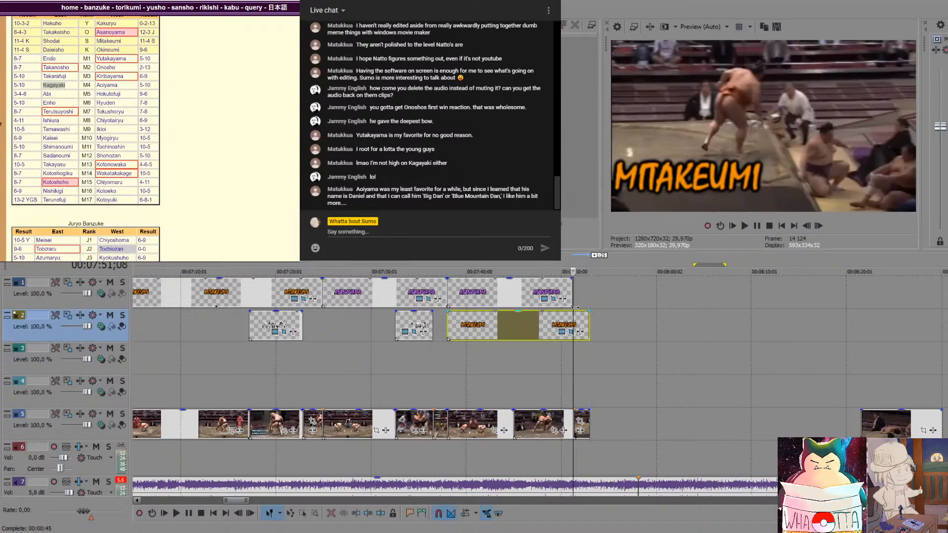
left_click_drag(571, 294, 589, 294)
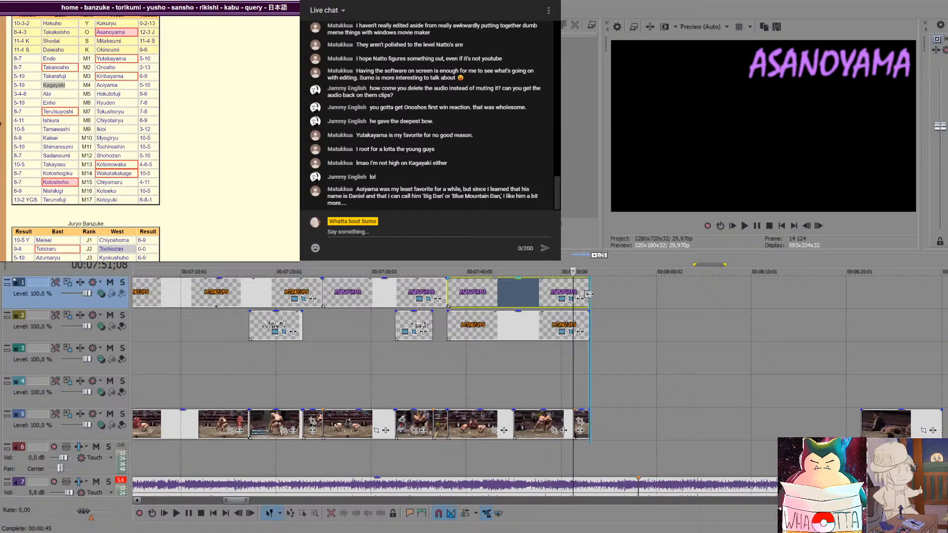
Shorten the original ASANOYAMA title so it ends together with the preceding bout's comment caption on track 2
left_click(446, 374)
left_click(440, 381)
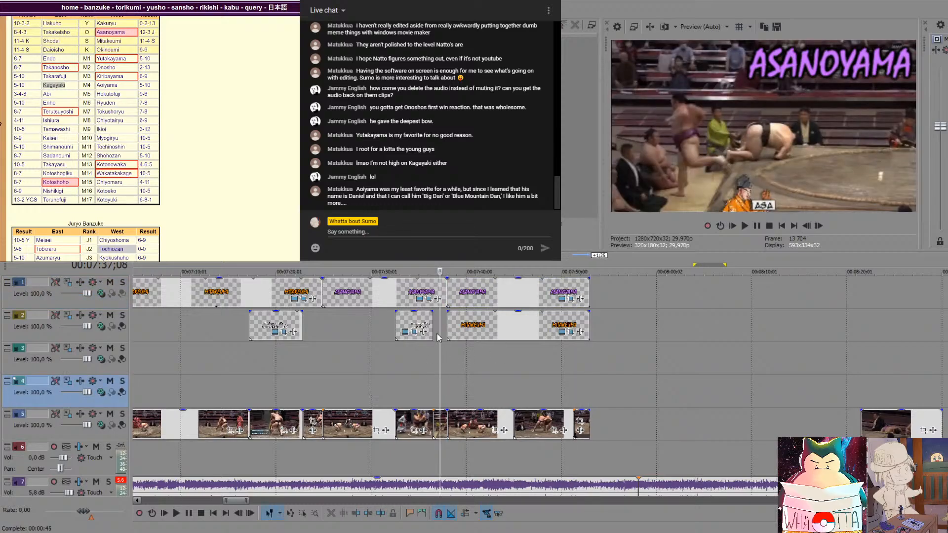
left_click_drag(446, 286, 433, 290)
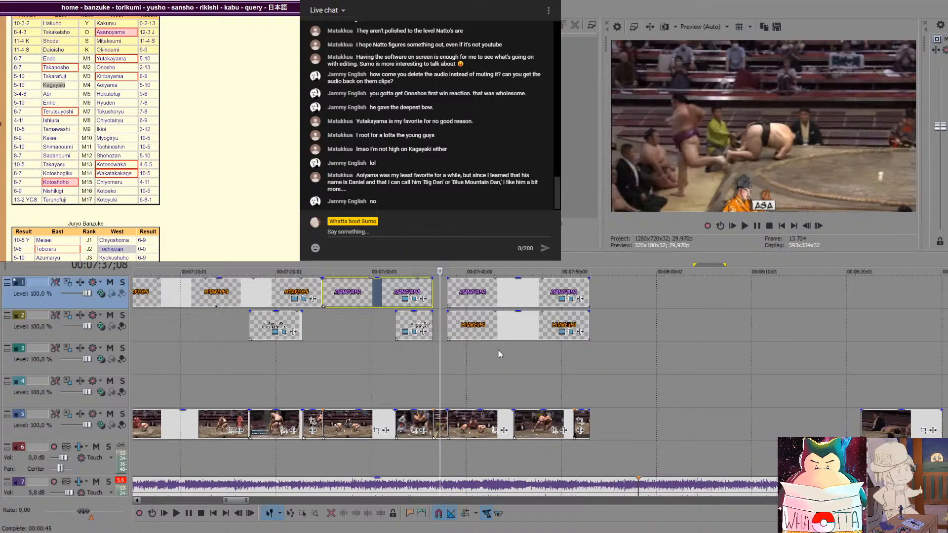
Extend the starts of the copied MITAKEUMI and ASANOYAMA titles back to 00:07:36;15, where the caption ends, and check that frame
left_click(392, 357)
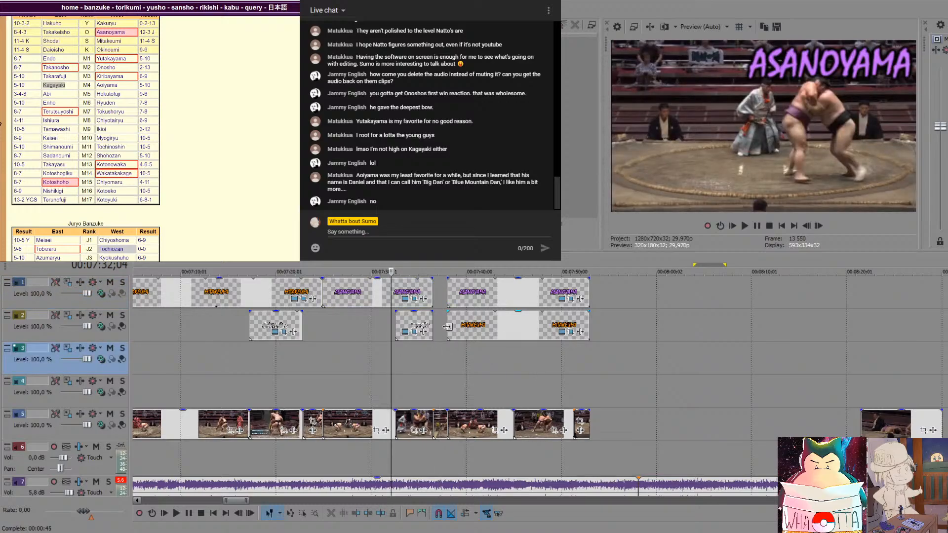
left_click(453, 331)
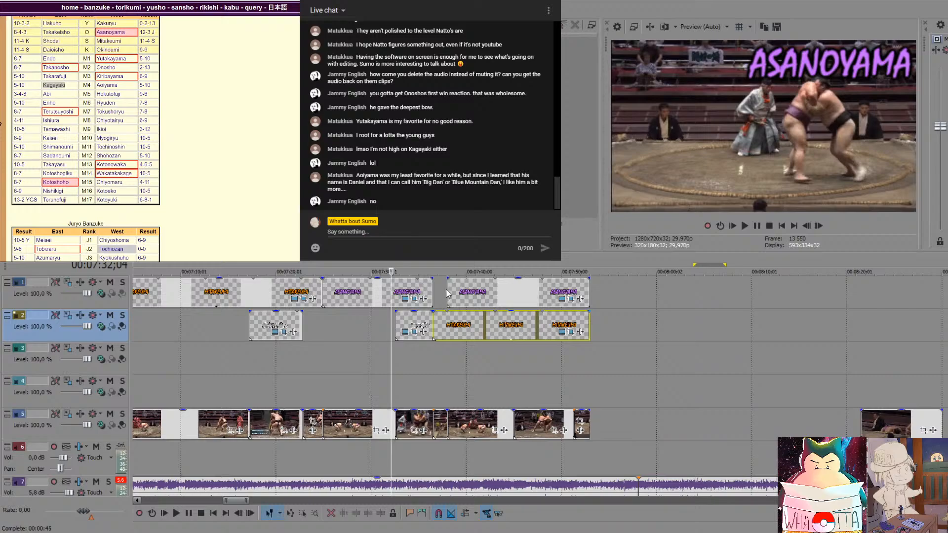
left_click(449, 291)
left_click_drag(449, 291, 433, 291)
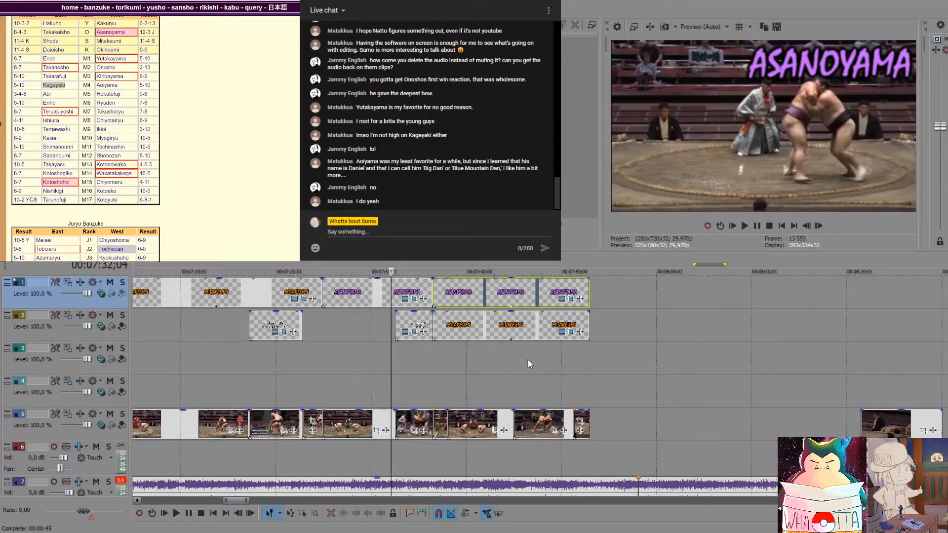
left_click(434, 356)
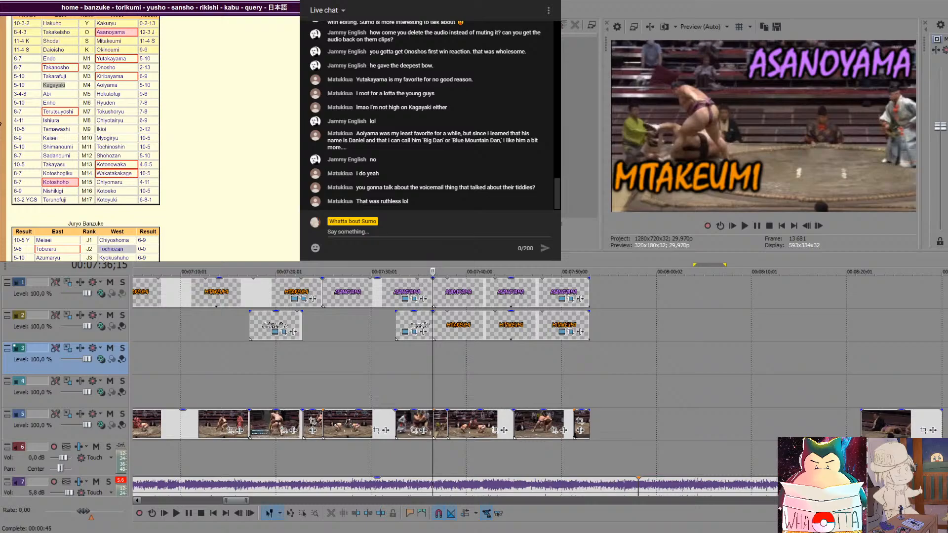
Move the cursor to the bout's end at 00:07:53;00 and remove the spare clip near 00:08:20 from track 5
left_click(588, 367)
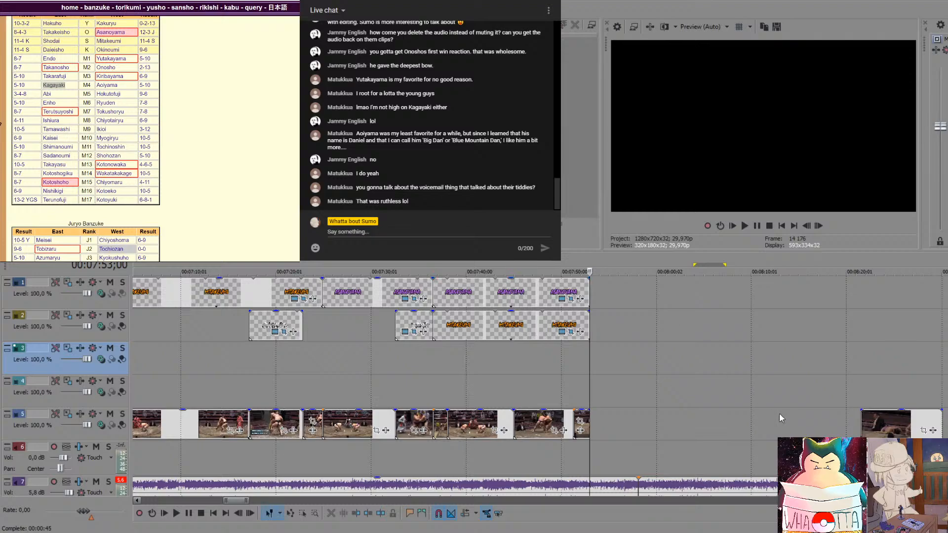
left_click_drag(891, 422, 757, 431)
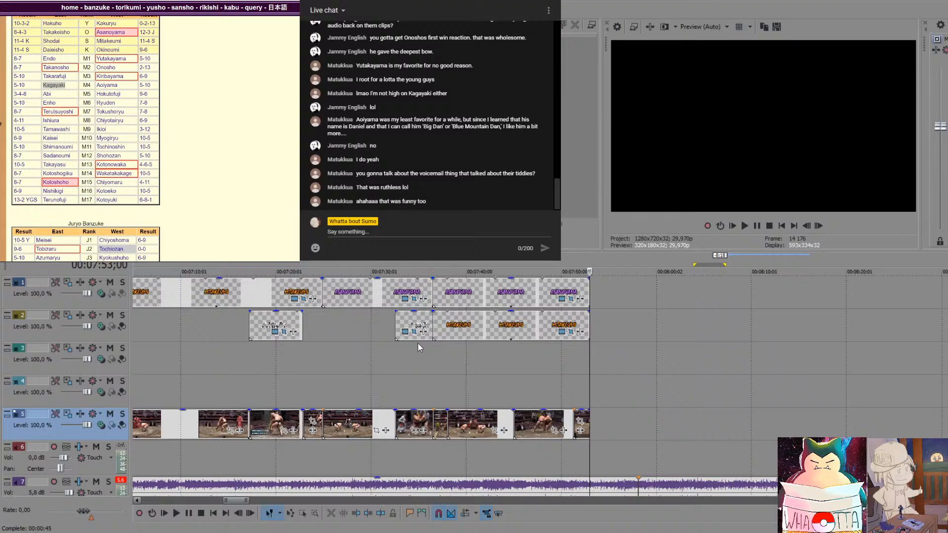
Move the copied MITAKEUMI and ASANOYAMA titles so both start at 00:07:38;01, where the wrestlers crouch for the face-off
left_click(438, 376)
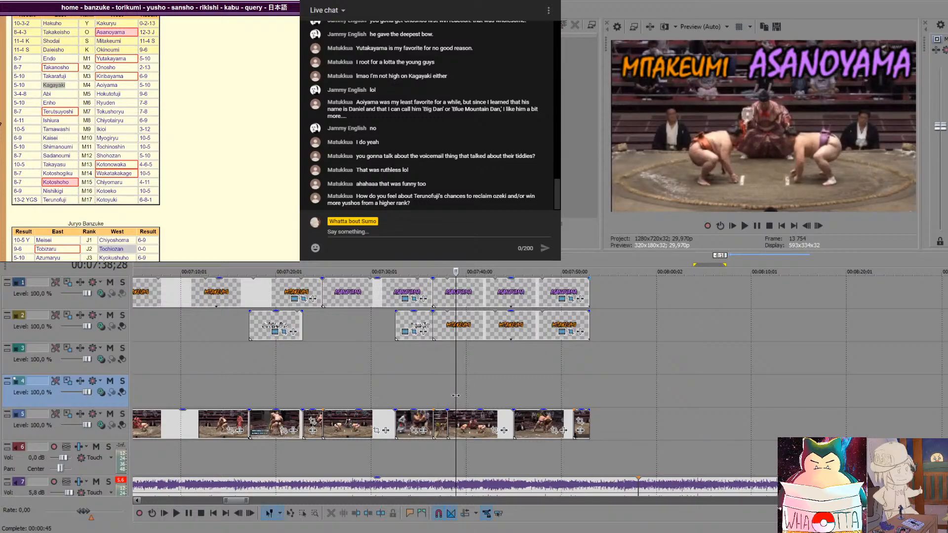
scroll(470, 398, "up", 3)
scroll(469, 399, "down", 5)
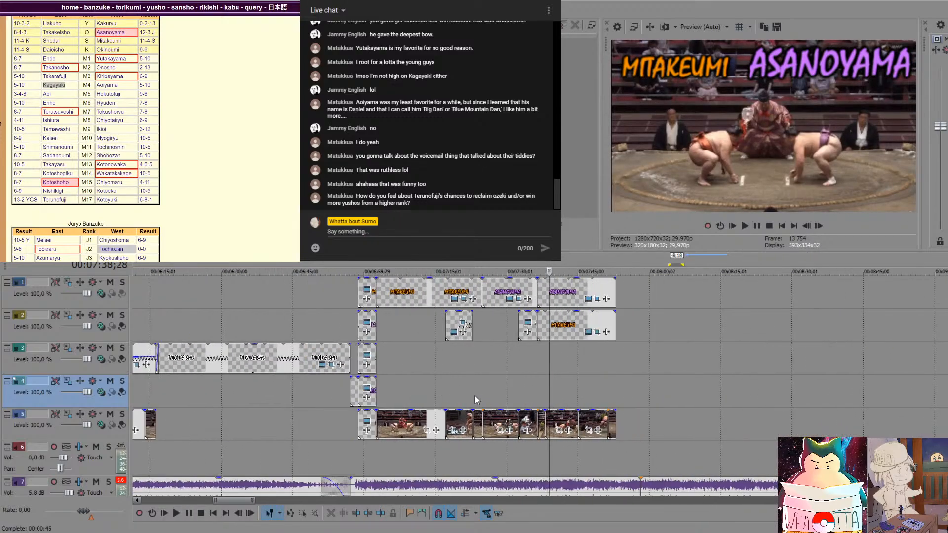
left_click(537, 382)
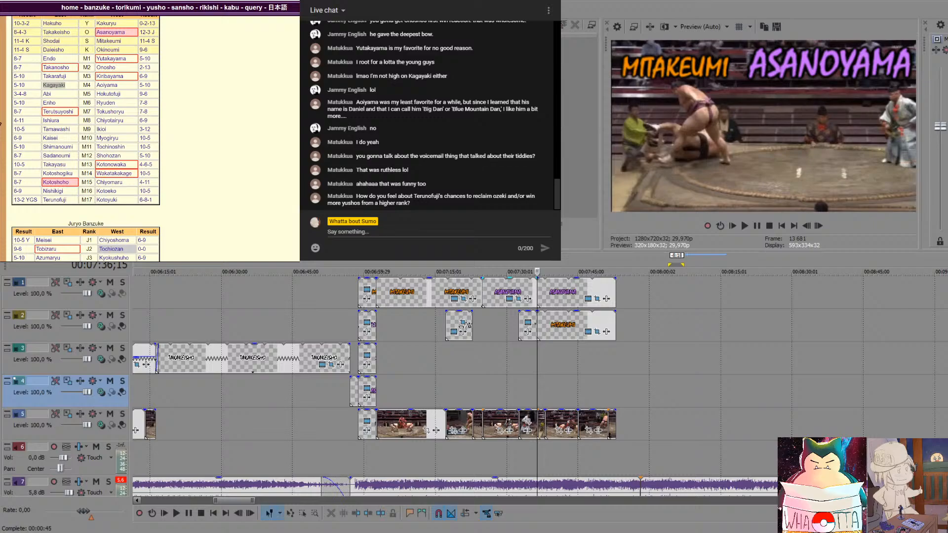
scroll(551, 371, "up", 1)
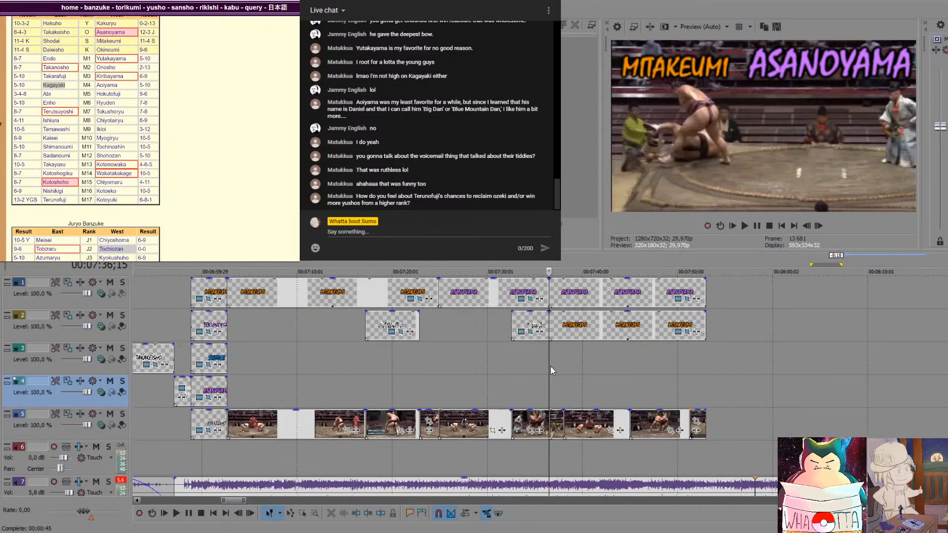
scroll(550, 367, "up", 1)
key("space")
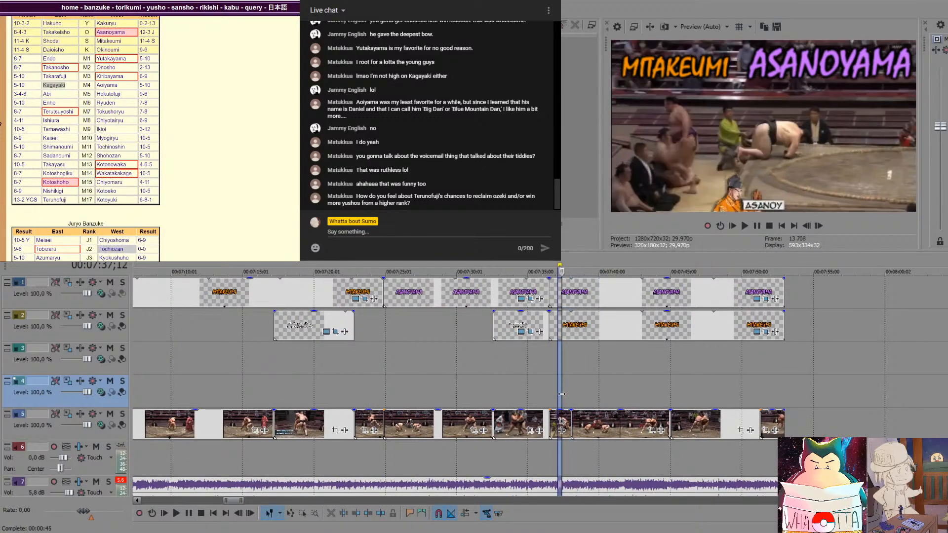
left_click_drag(566, 330, 586, 328)
left_click_drag(563, 299, 585, 302)
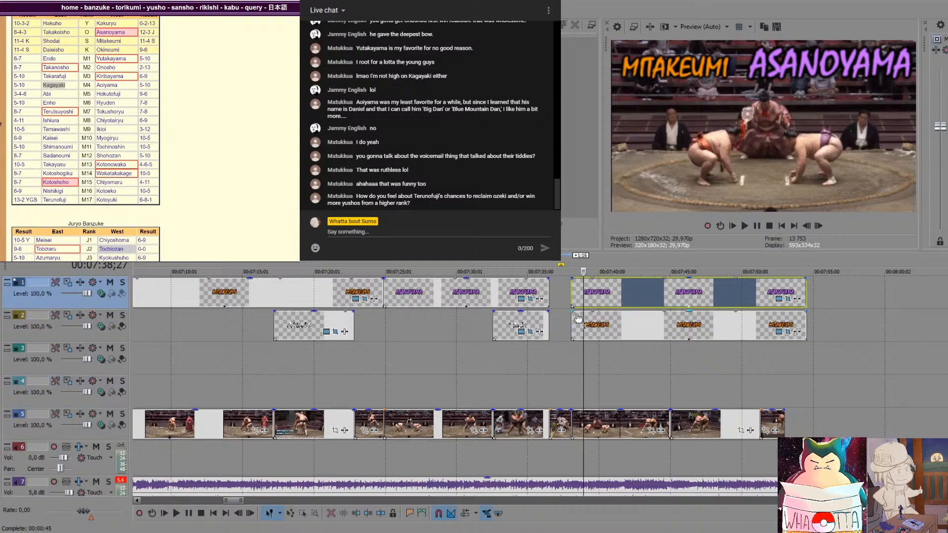
left_click(570, 365)
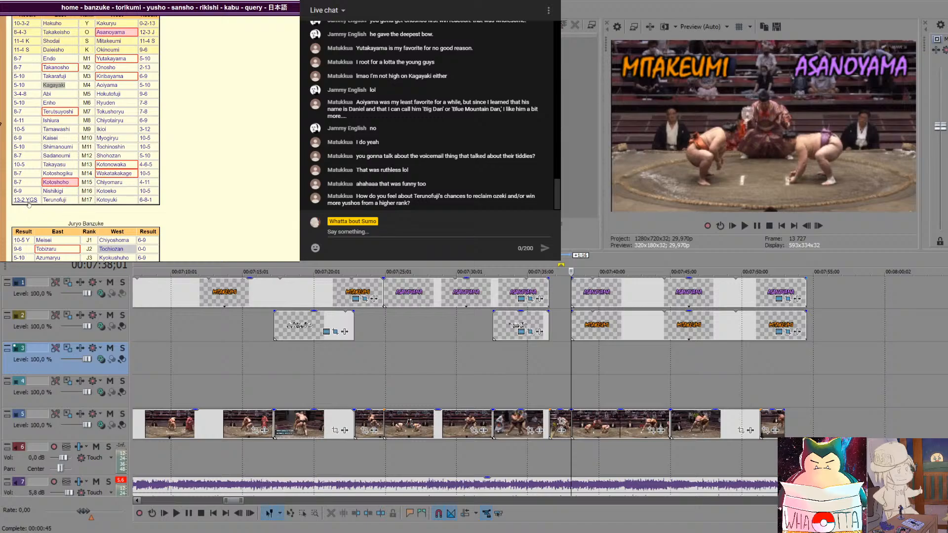
Open Terunofuji's July 2020 tournament record on the sumo results page
left_click(54, 199)
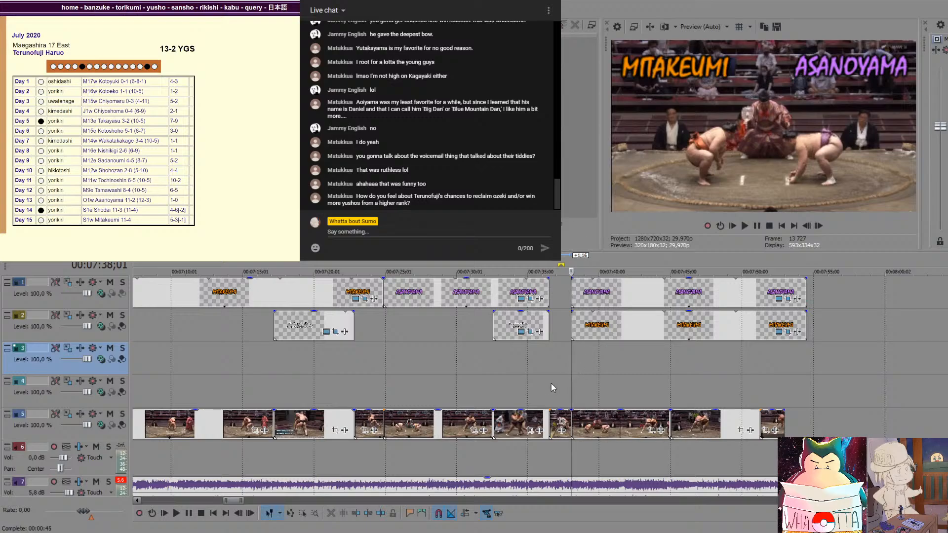
Extend the end of the preceding ASANOYAMA title to 00:07:38;01 and play the section from 00:07:32;17
left_click_drag(548, 290, 572, 291)
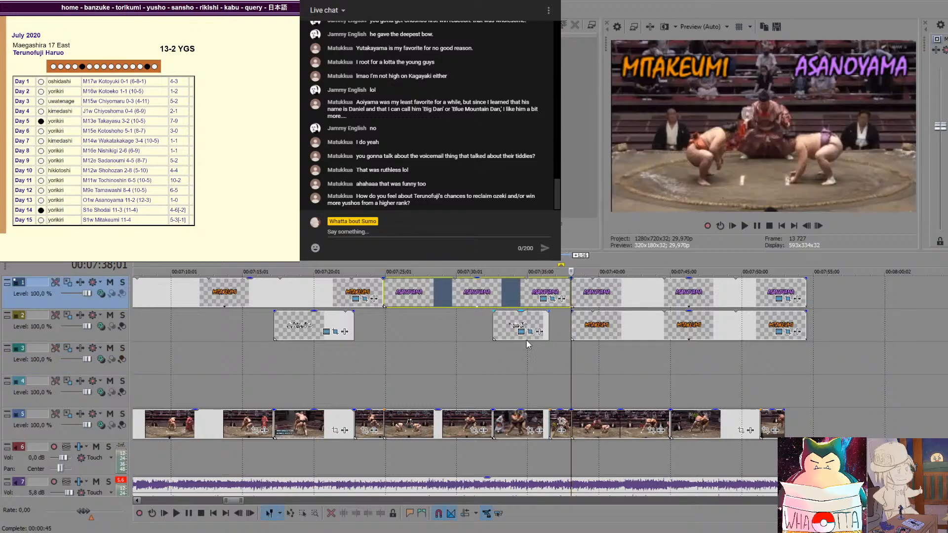
left_click(490, 387)
key("space")
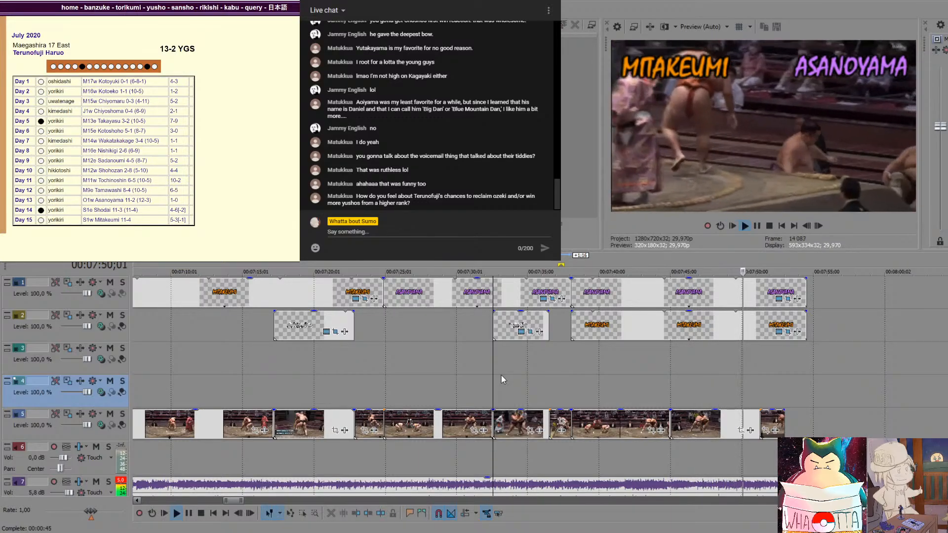
key("space")
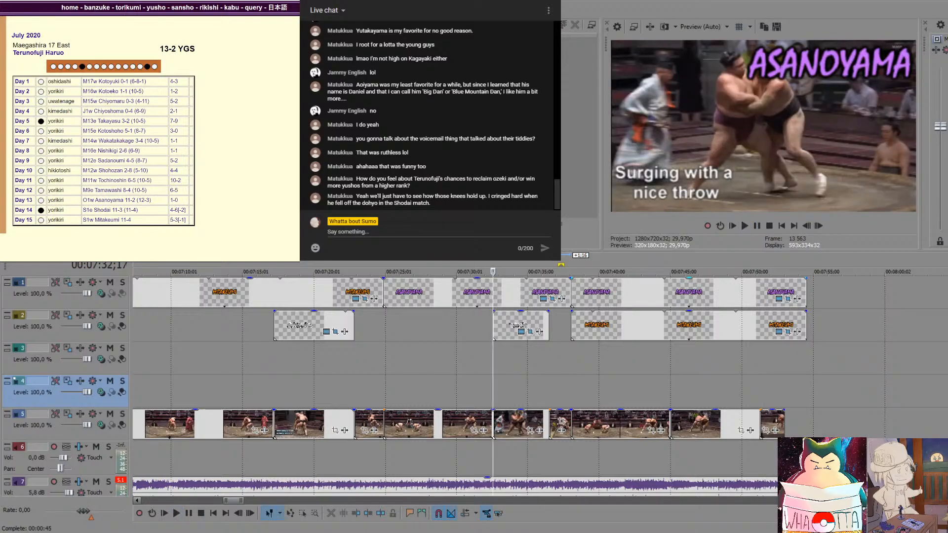
Trim the ends of the ASANOYAMA and MITAKEUMI titles to 00:07:44;20 and play them from 00:07:38;01
left_click(666, 364)
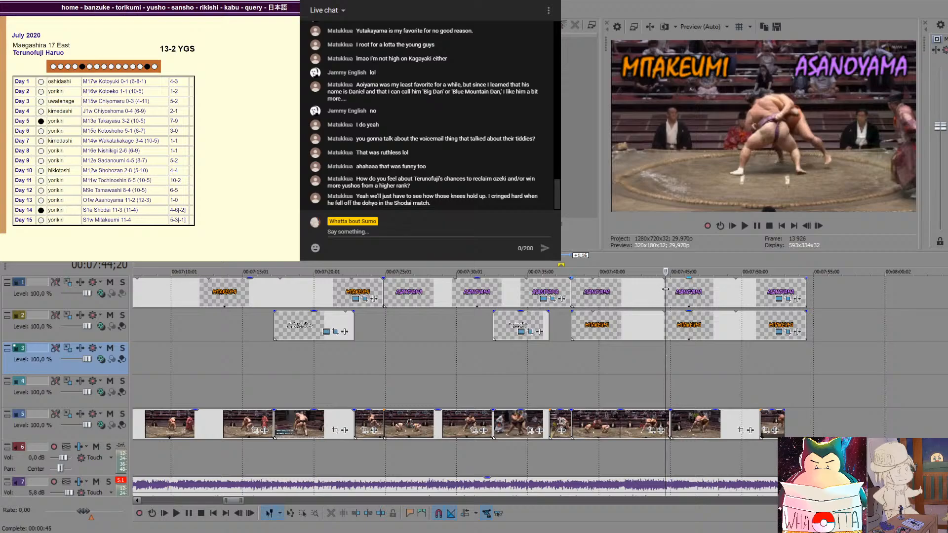
left_click(800, 291)
key("Delete")
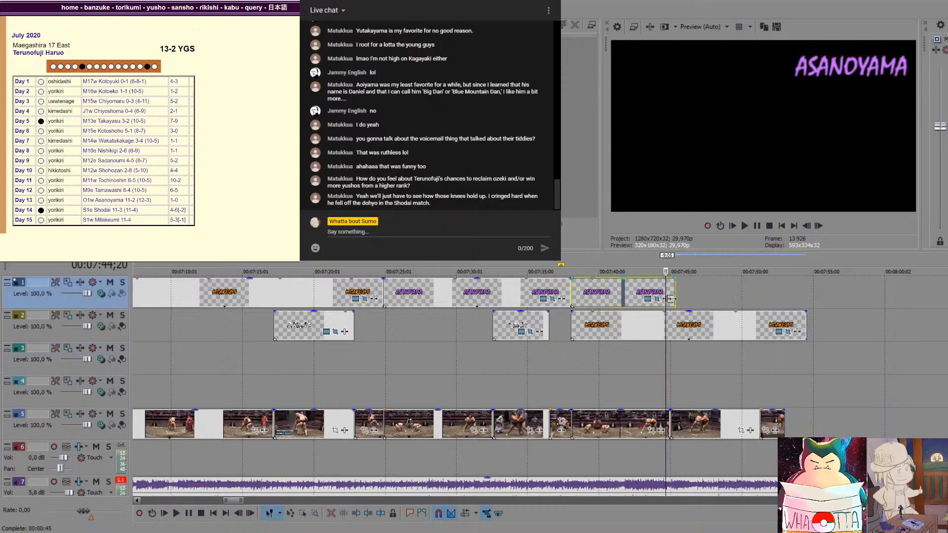
left_click_drag(806, 322, 651, 333)
left_click(571, 371)
key("space")
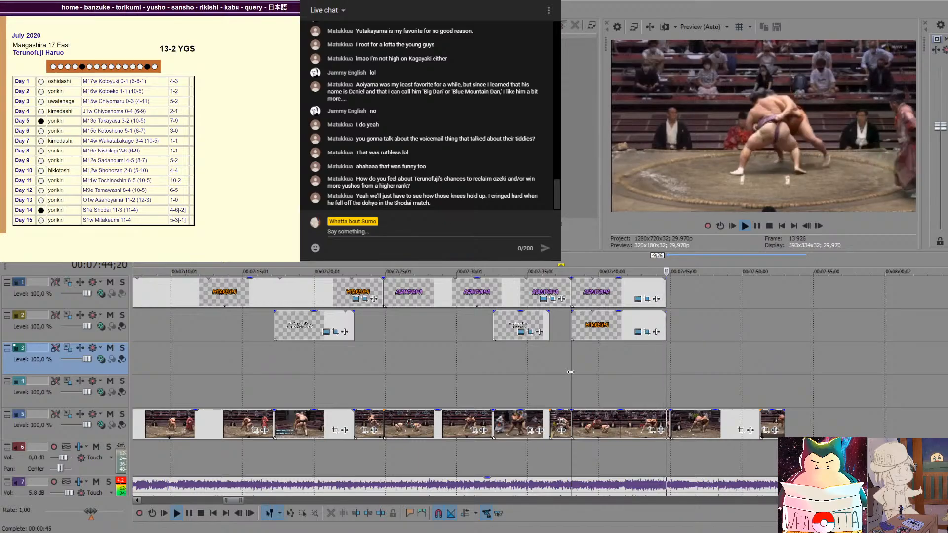
key("space")
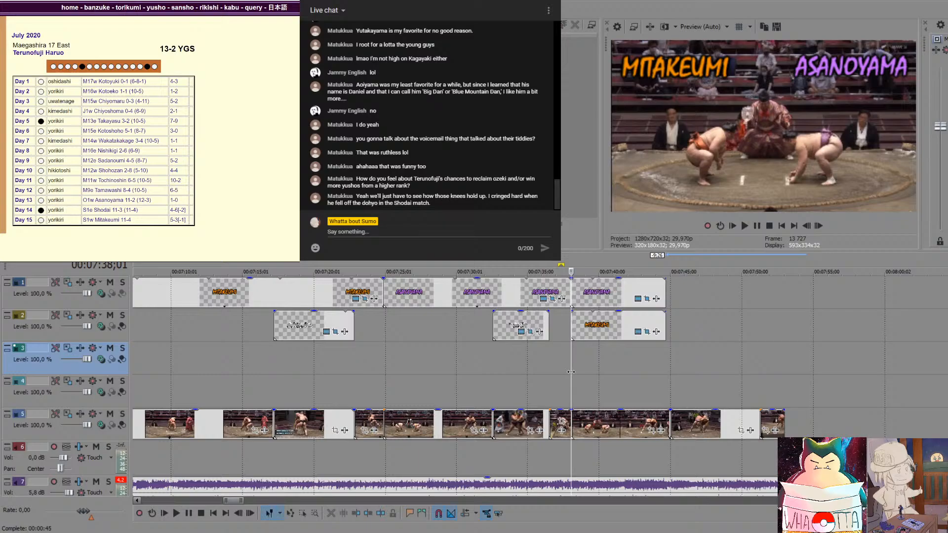
Read back through the earlier live chat messages, including the one about showing up the top guys, and return to the newest
scroll(354, 116, "up", 3)
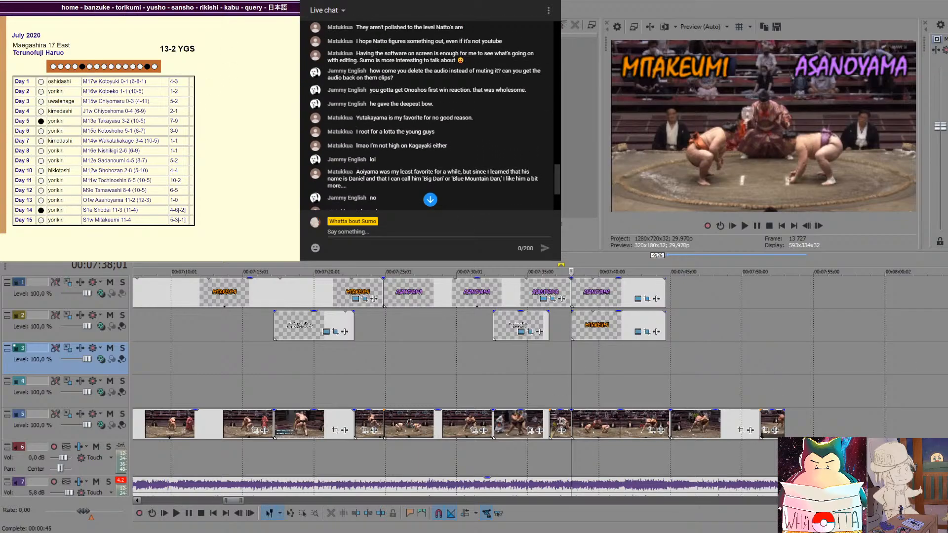
scroll(464, 102, "up", 3)
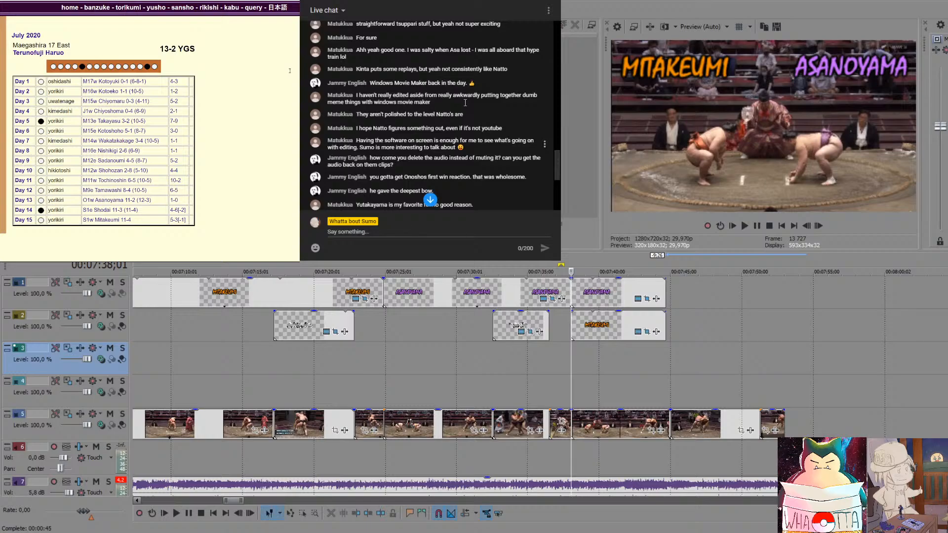
scroll(401, 116, "up", 3)
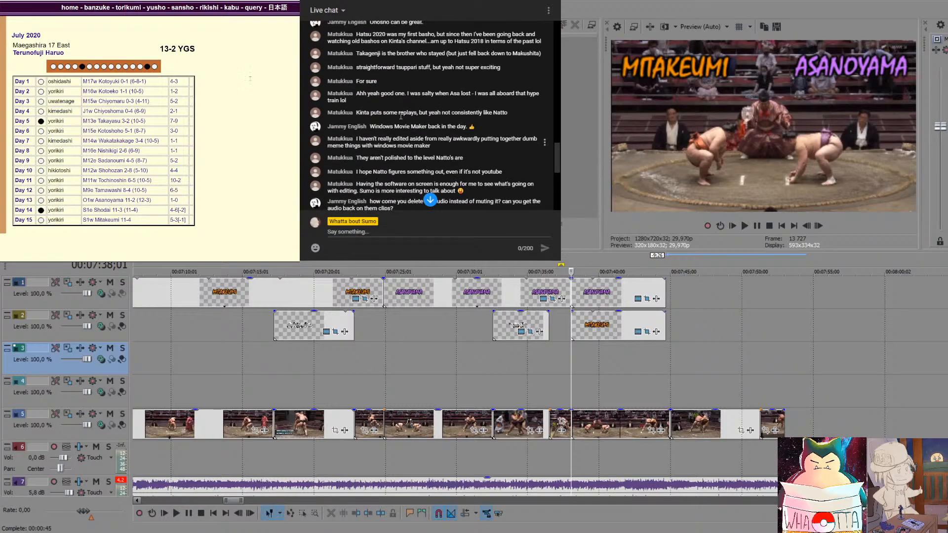
scroll(400, 114, "up", 2)
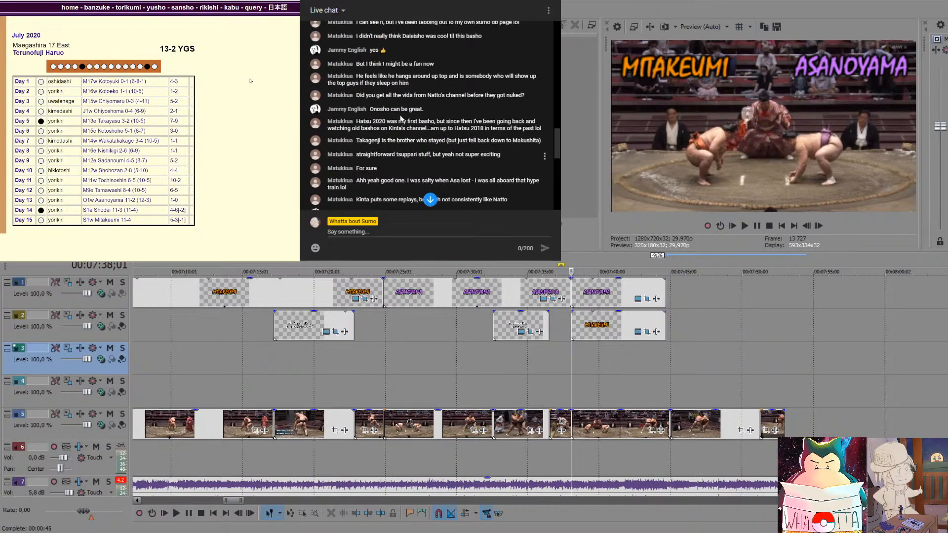
scroll(401, 119, "up", 2)
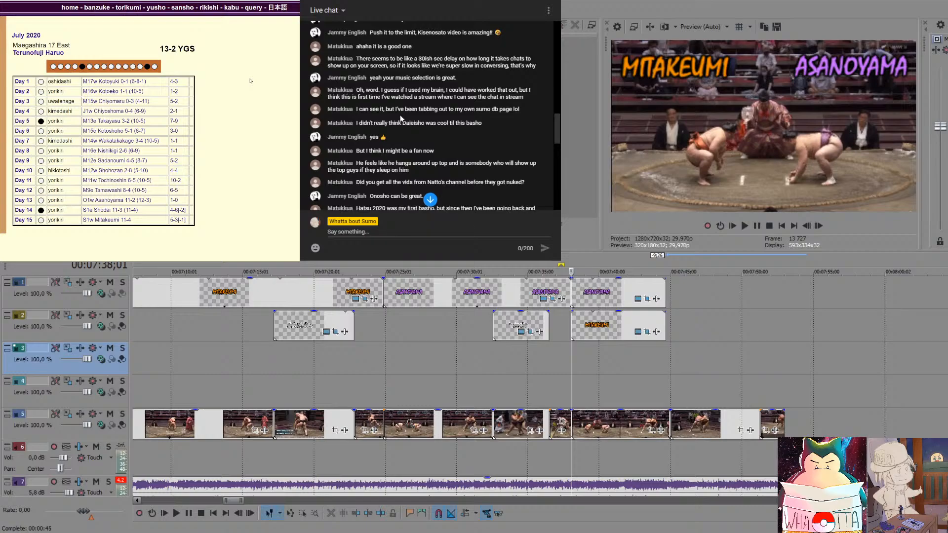
scroll(407, 98, "up", 2)
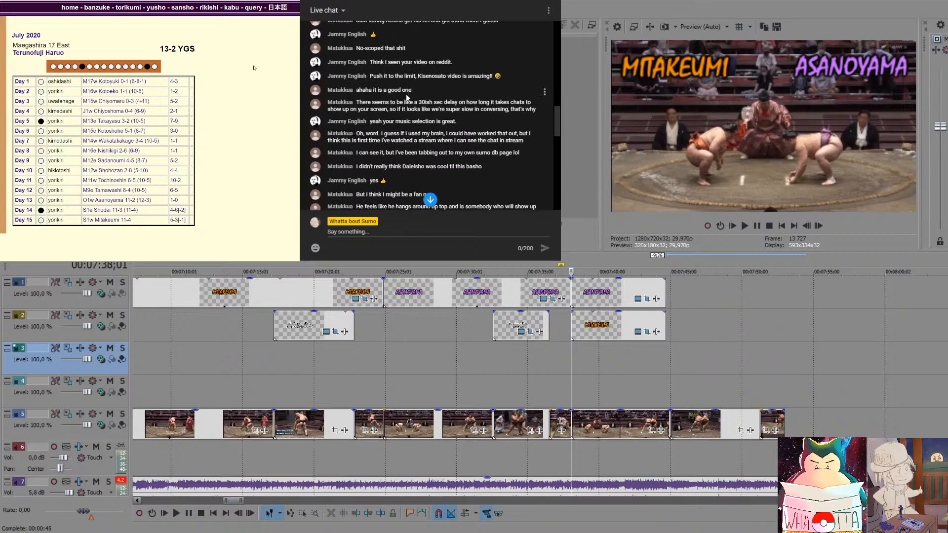
scroll(406, 96, "up", 3)
scroll(407, 94, "down", 4)
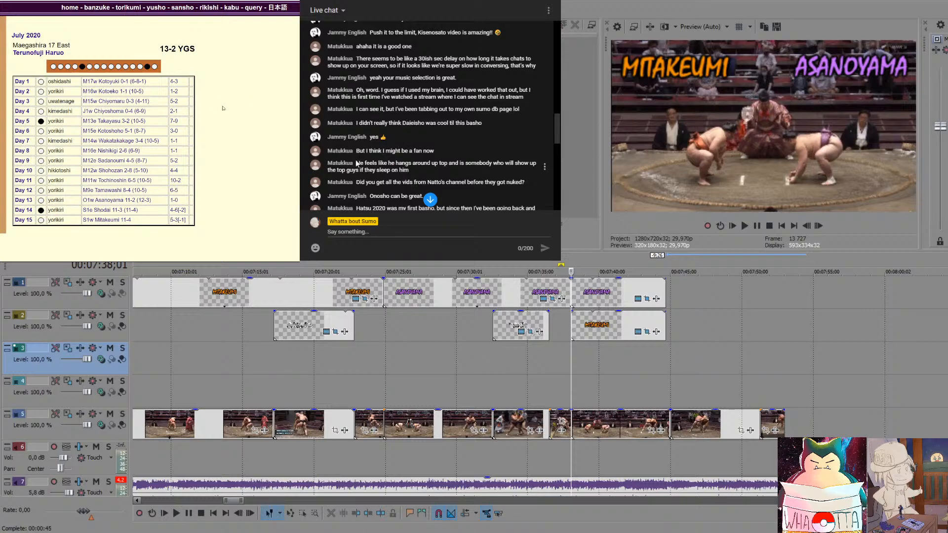
left_click_drag(360, 163, 423, 175)
left_click(428, 169)
scroll(429, 168, "down", 8)
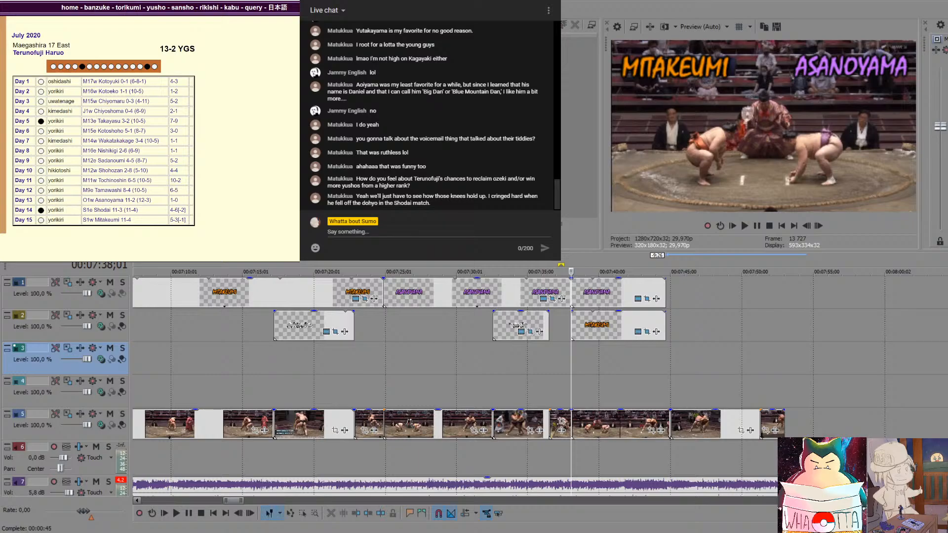
Play the bout from just before the paired MITAKEUMI and ASANOYAMA titles and set the cursor at 00:07:48;24
left_click(559, 362)
key("space")
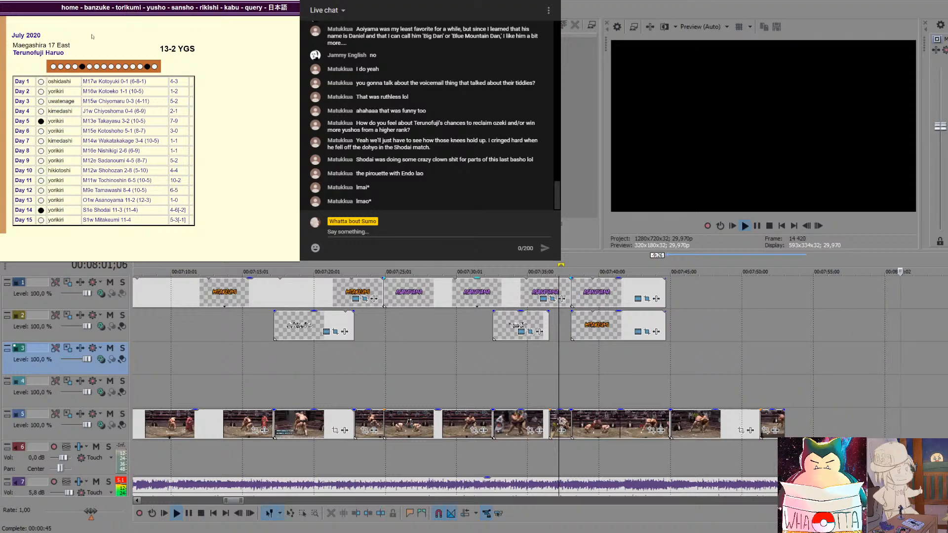
left_click(725, 343)
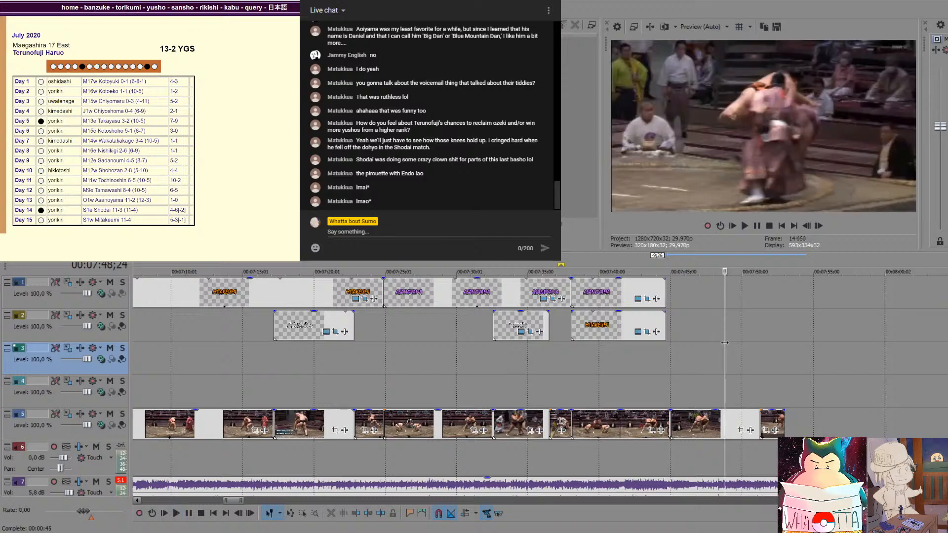
Review the earlier ASANOYAMA-titled section at 00:02:50;12 and play the SHODAI-titled bout from 00:03:04;09
scroll(690, 349, "down", 10)
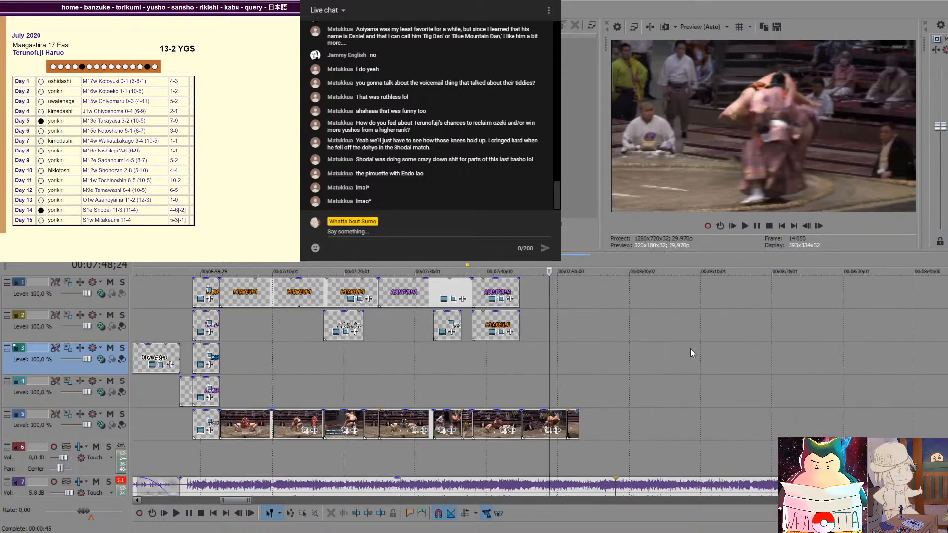
scroll(333, 388, "down", 5)
left_click(235, 397)
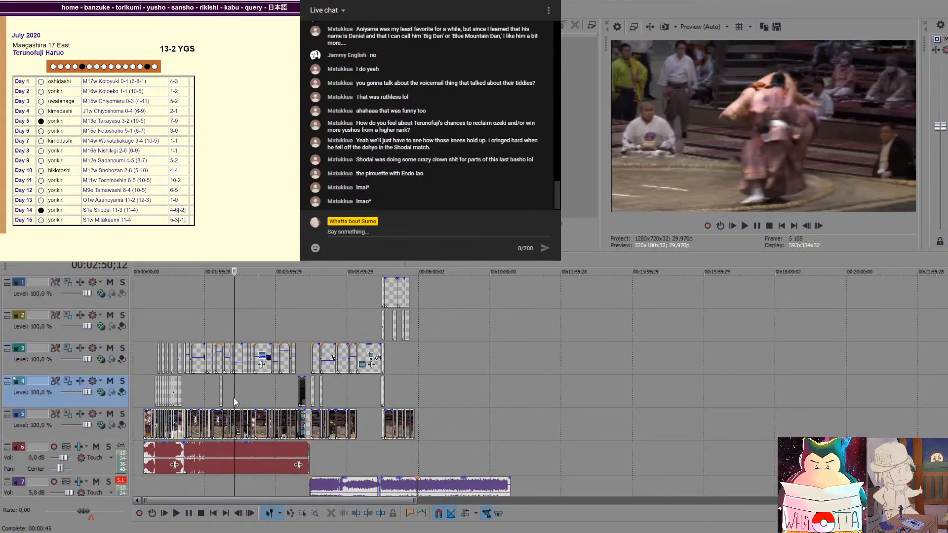
scroll(234, 397, "up", 8)
scroll(469, 394, "up", 1)
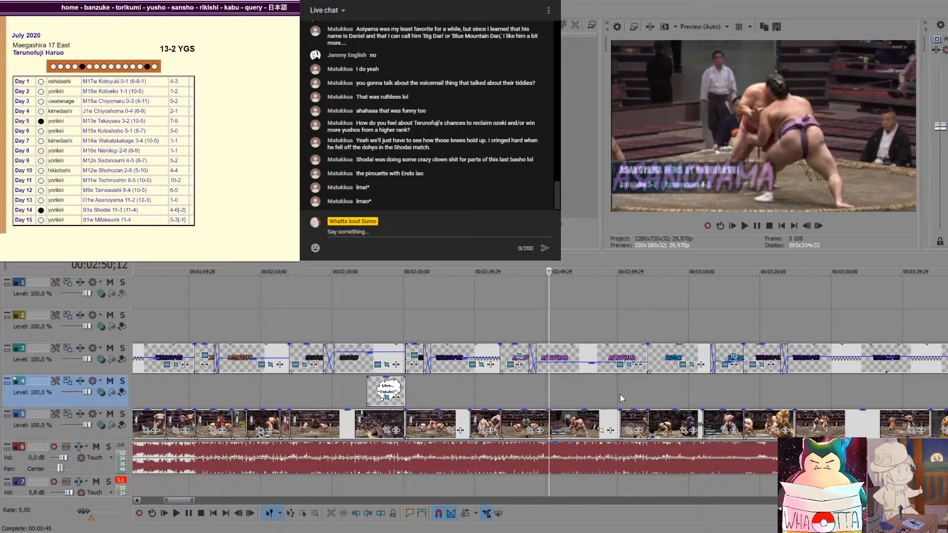
scroll(630, 392, "down", 1)
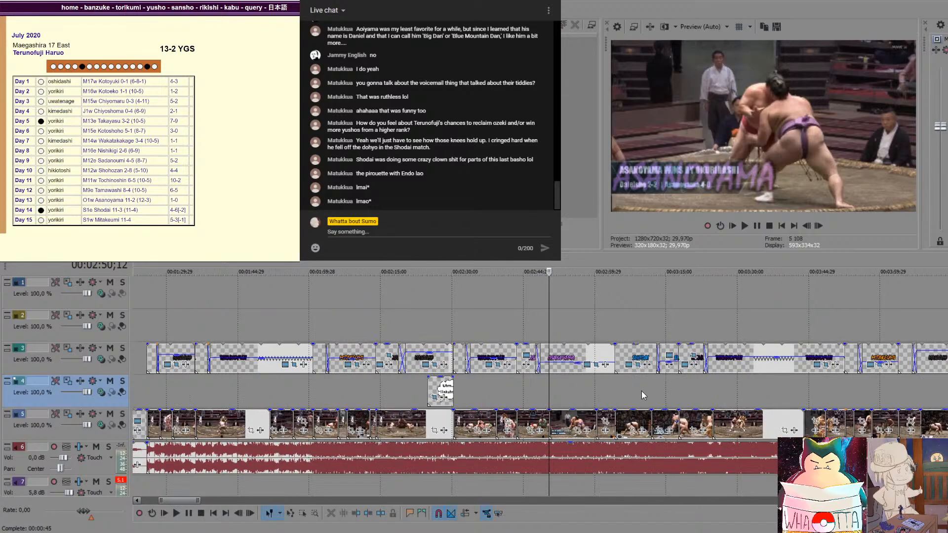
left_click(615, 391)
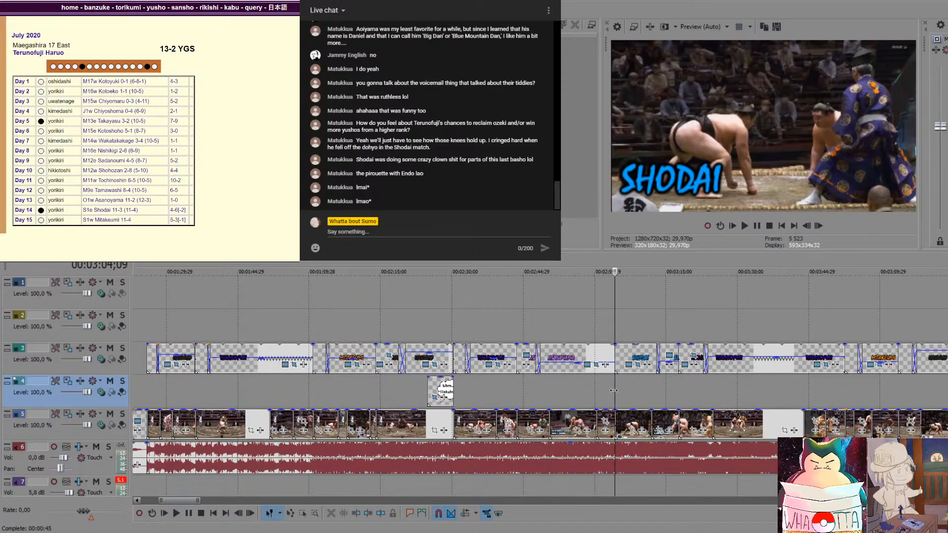
key("space")
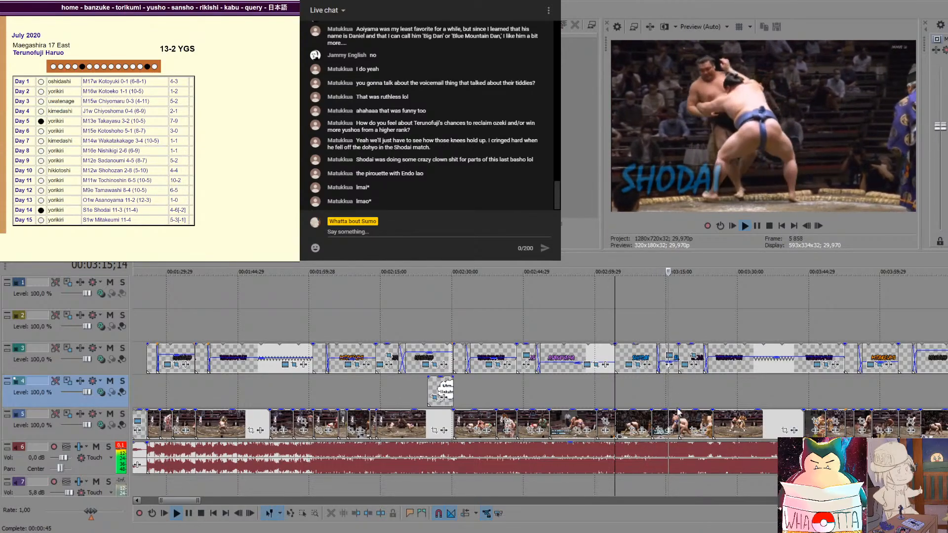
scroll(705, 397, "down", 1)
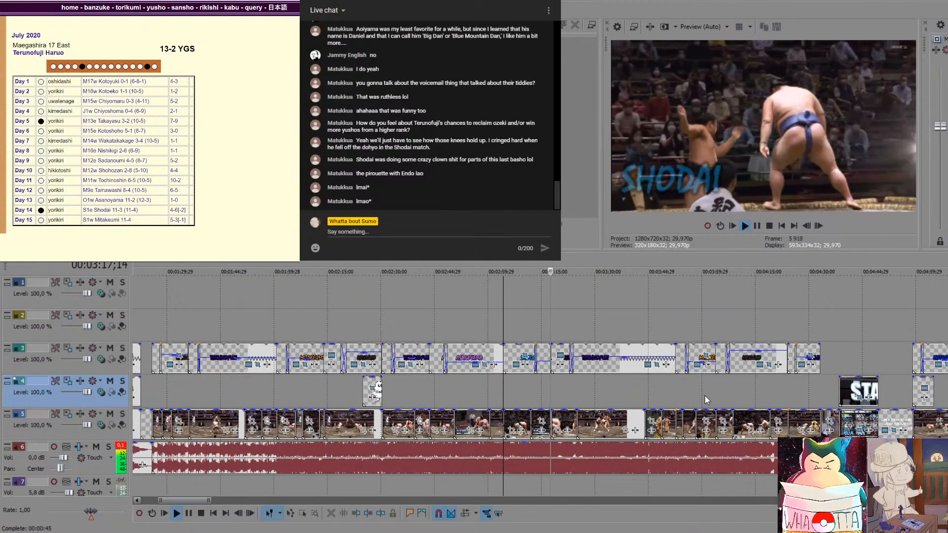
key("space")
scroll(366, 417, "down", 1)
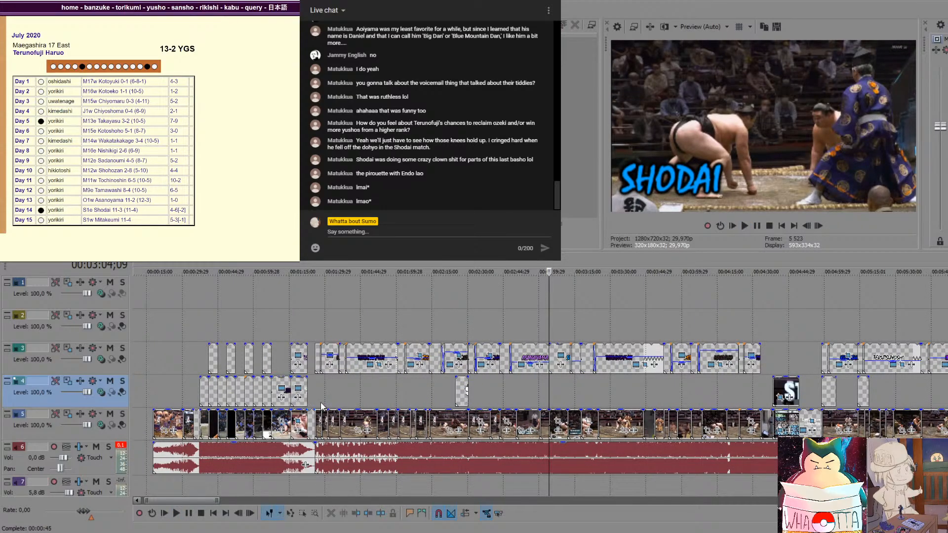
View the MITAKEUMI and SHODAI introduction cards near the start of the video and play Shodai's introduction clip from 00:00:45;07
left_click(262, 333)
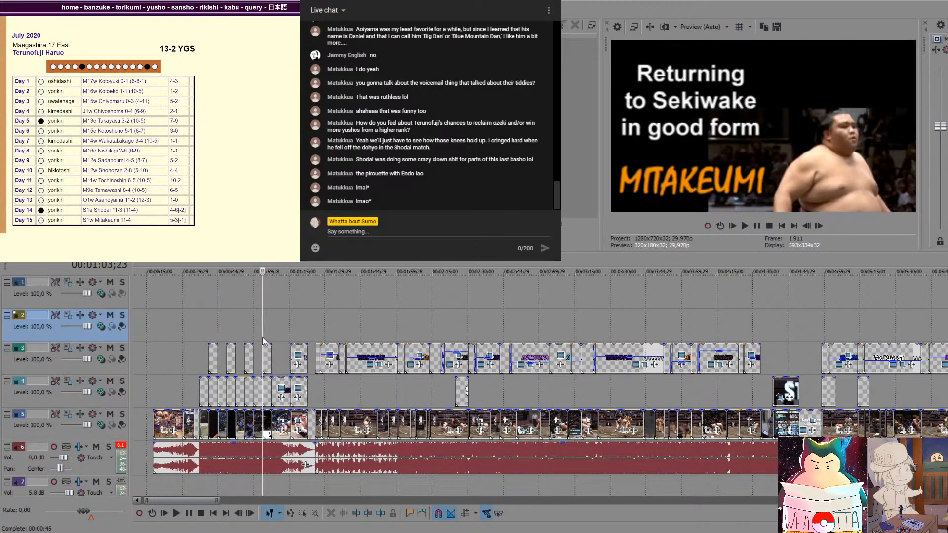
left_click(227, 328)
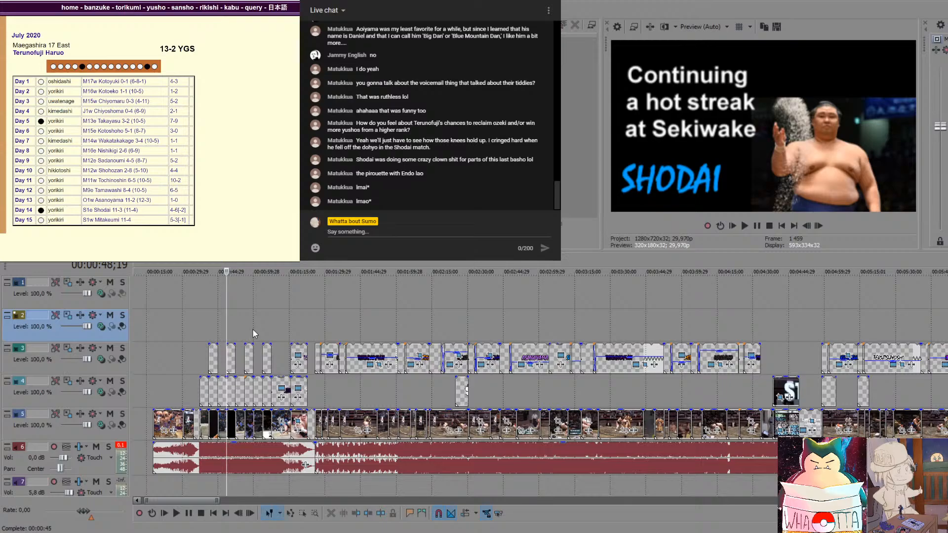
key("Left")
key("Left")
key("Left")
key("Left")
key("Left")
key("Left")
key("Left")
key("Left")
key("Left")
key("Left")
key("Left")
key("Left")
key("Left")
key("Left")
key("Left")
key("Left")
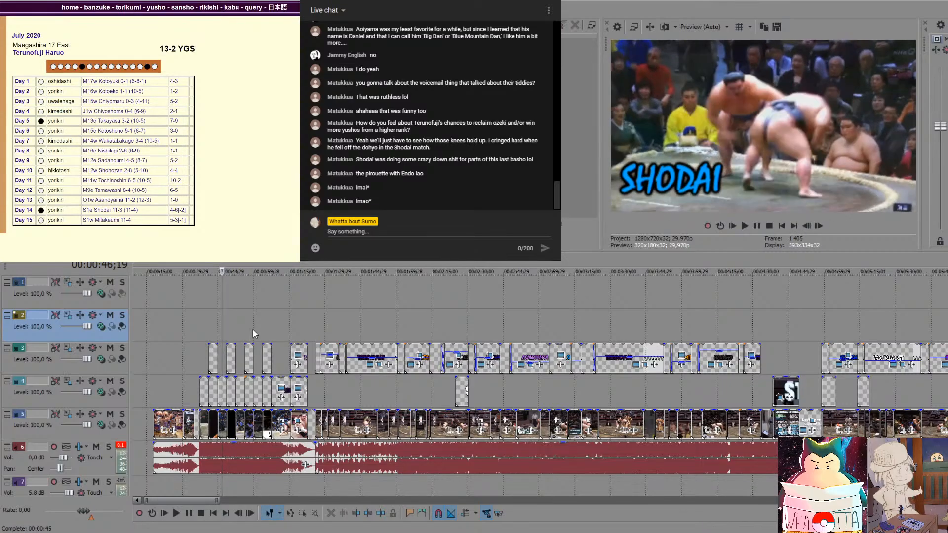
key("space")
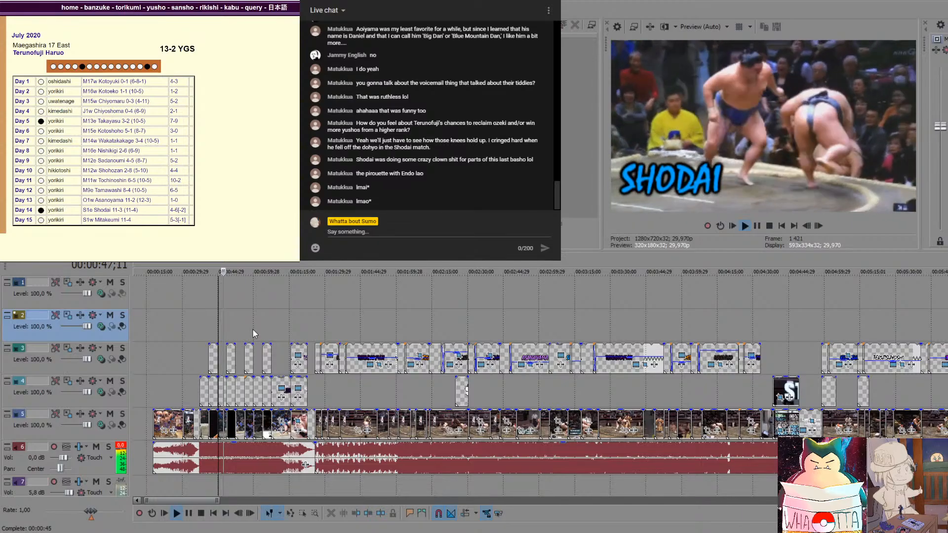
key("space")
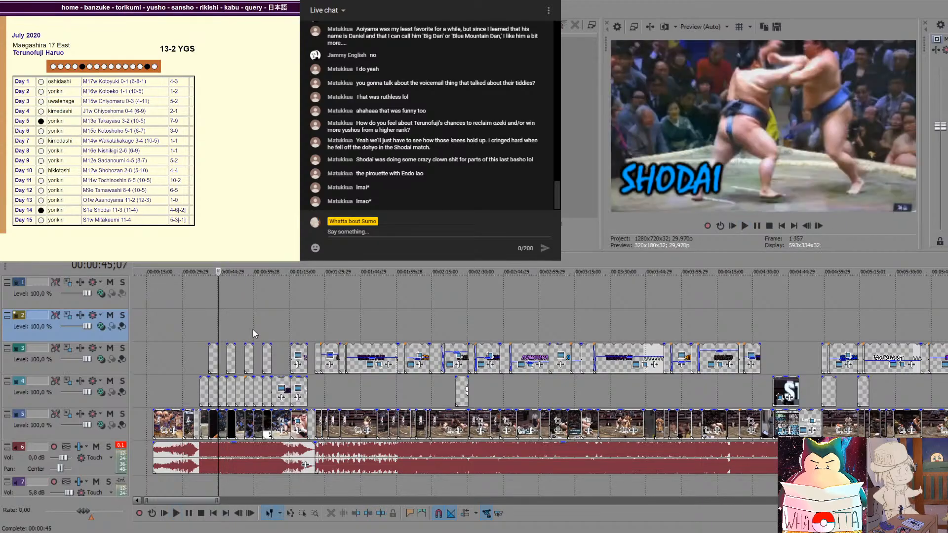
Return the cursor to the end of the paired ASANOYAMA and MITAKEUMI titles, at 00:07:45;00
left_click(299, 358)
scroll(939, 348, "down", 6)
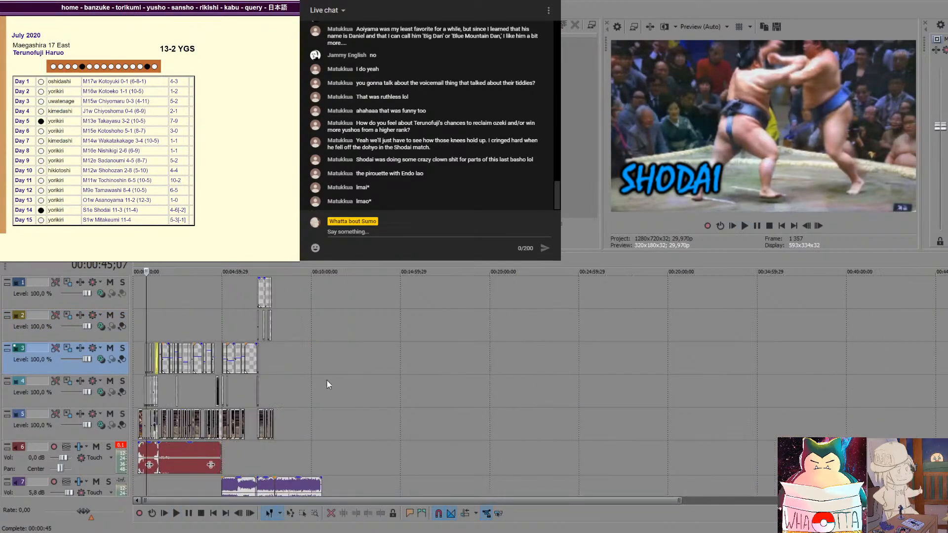
scroll(328, 381, "up", 4)
left_click(686, 363)
scroll(662, 368, "up", 3)
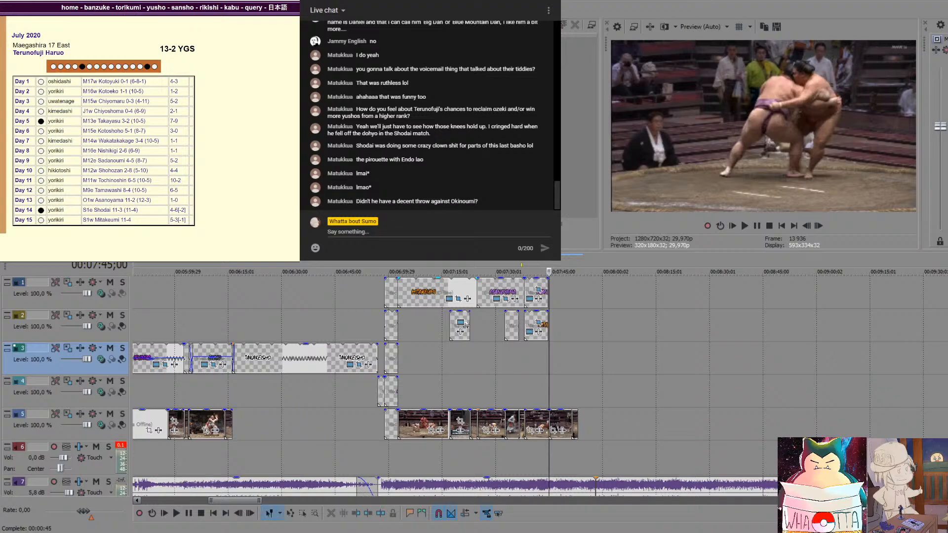
Go back to the Makuuchi banzuke and open Shodai's July 2020 tournament results
key("alt+Left")
scroll(41, 126, "down", 2)
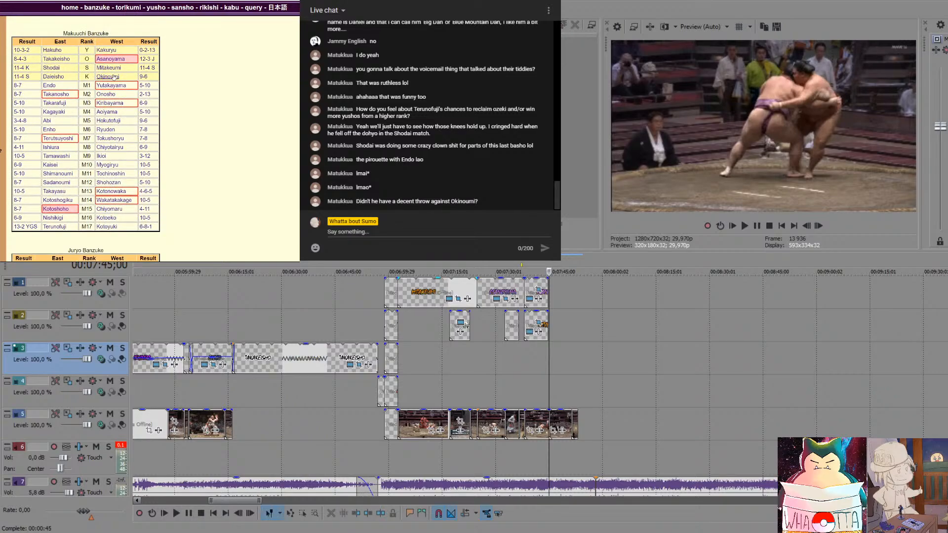
left_click(23, 69)
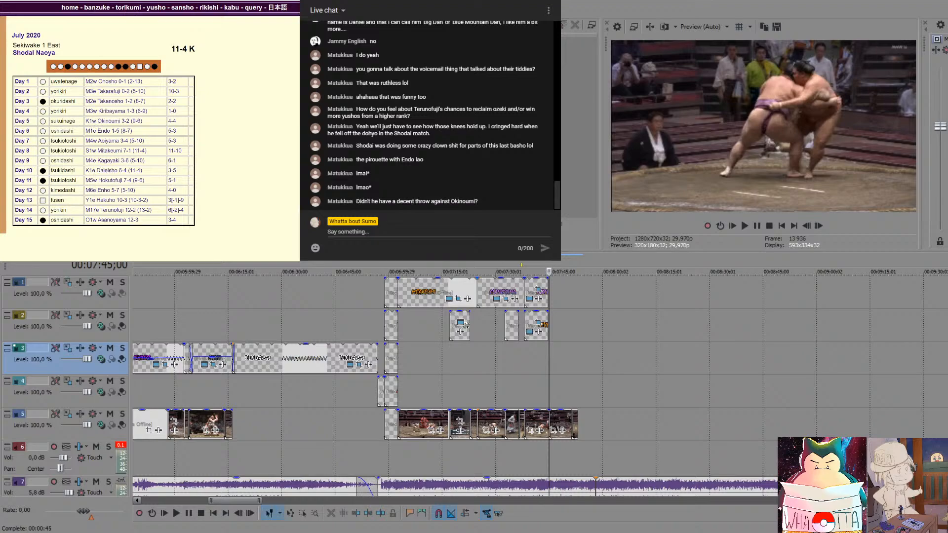
Add the full Day 5 tournament footage with its audio to the main footage track, after the last replay clip
left_click(661, 379)
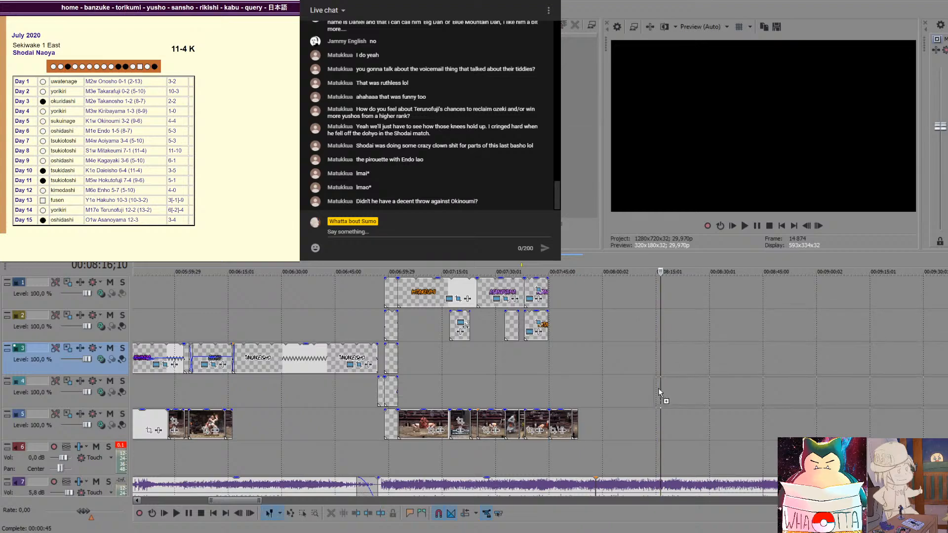
left_click_drag(637, 405, 632, 419)
left_click(754, 420)
scroll(797, 422, "down", 3)
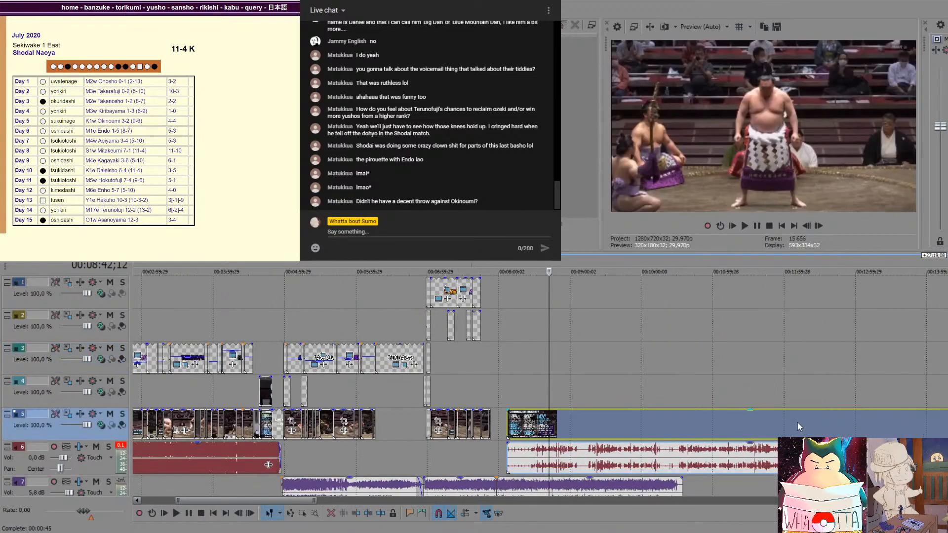
Skim through the newly added Day 5 footage to find Shodai's bout against Okinoumi, playing it just after 00:29:00
left_click(787, 421)
left_click(819, 423)
scroll(810, 425, "down", 3)
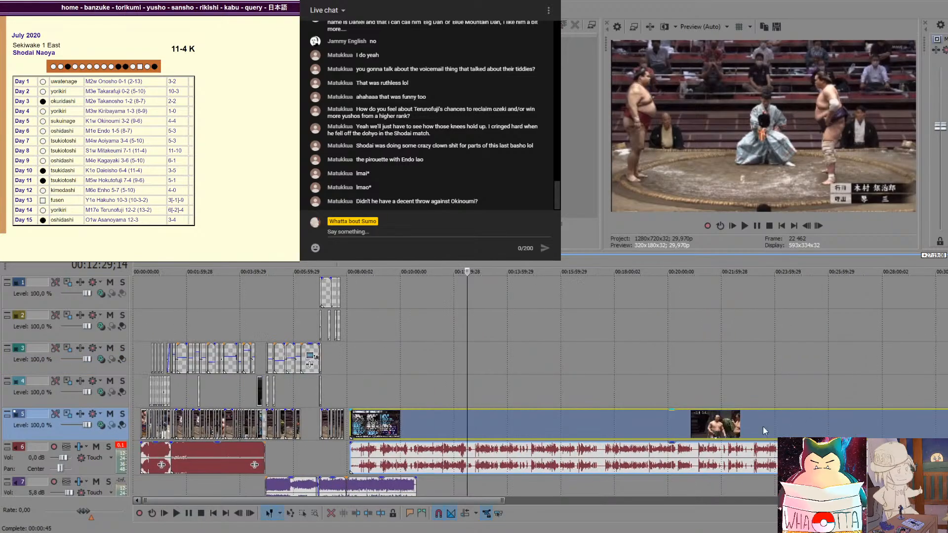
left_click(743, 427)
left_click(822, 428)
scroll(822, 428, "down", 3)
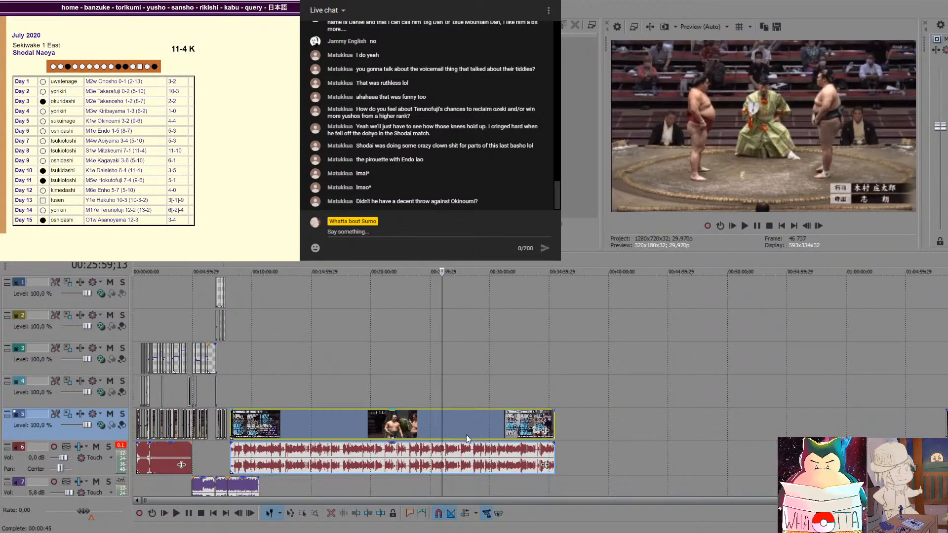
left_click(465, 432)
left_click(503, 427)
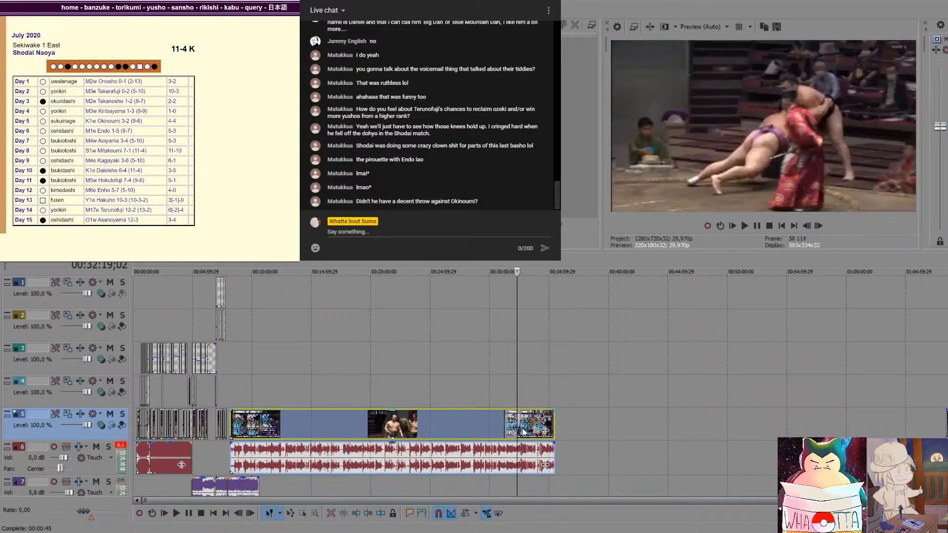
left_click(525, 431)
left_click(534, 431)
left_click(446, 431)
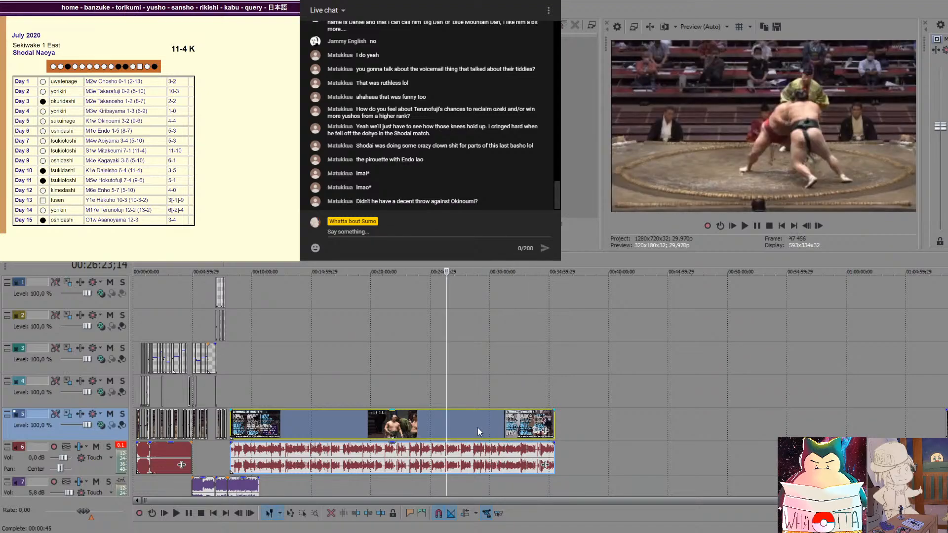
left_click(477, 428)
key("space")
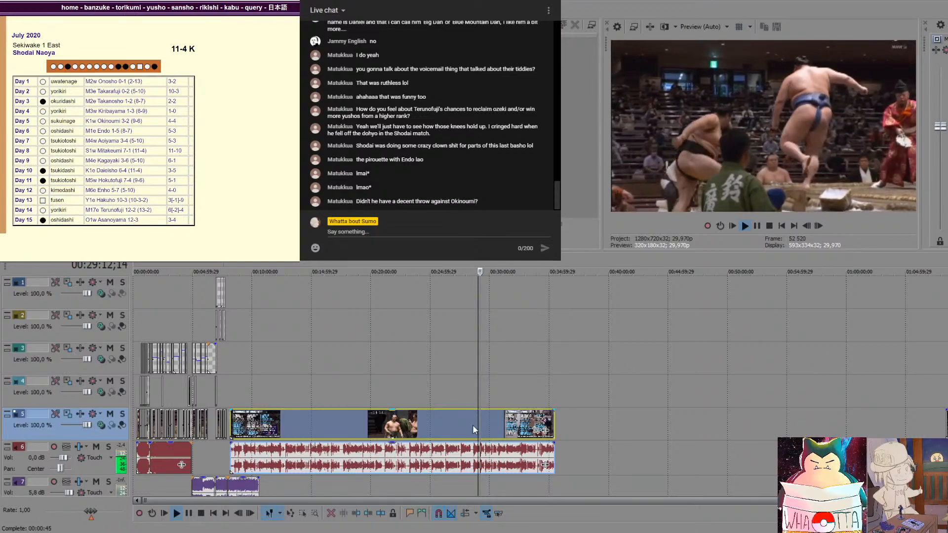
key("space")
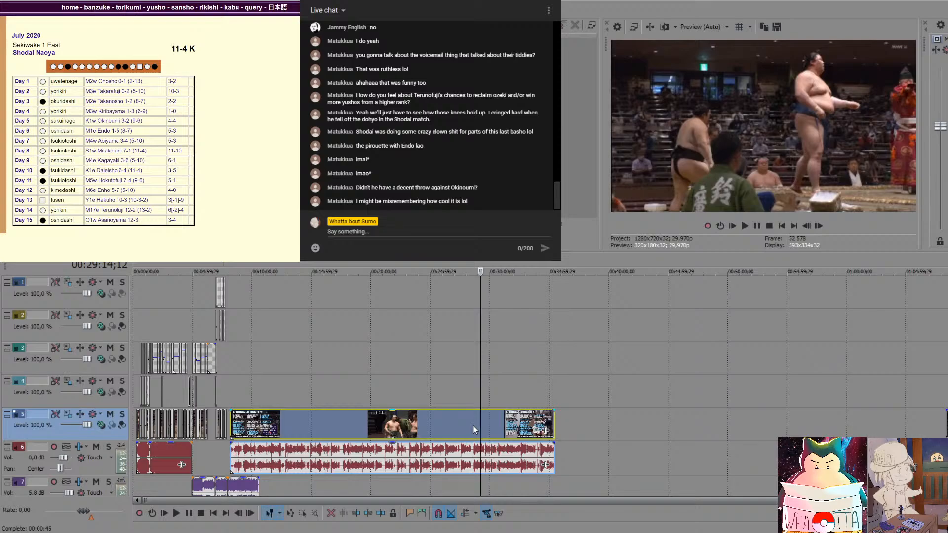
Split the Day 5 footage at the start of the Shodai–Okinoumi bout, at 00:28:40;29, and play the bout through to 00:28:49;20
key("Left")
key("Left")
key("Left")
key("Left")
key("Left")
key("Left")
key("Left")
key("Left")
key("Left")
key("Left")
key("Left")
key("Left")
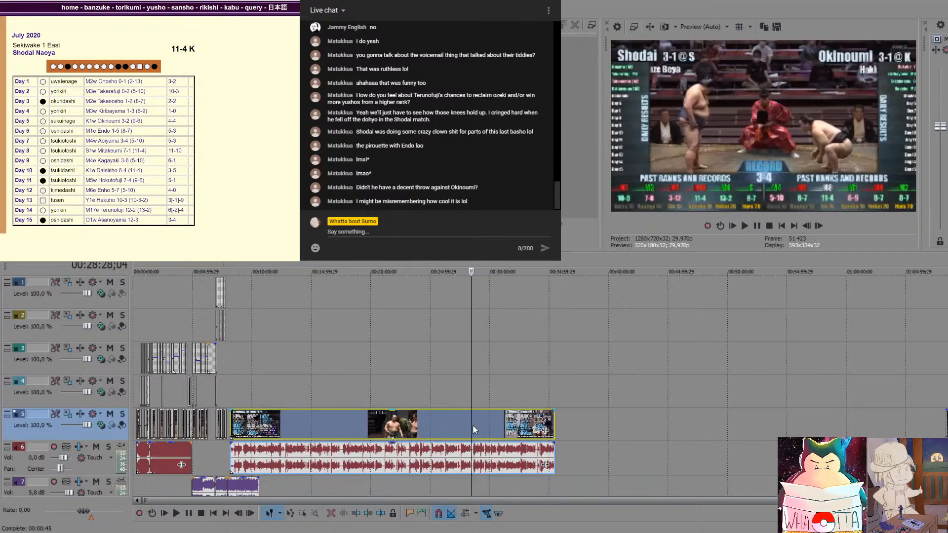
key("Right")
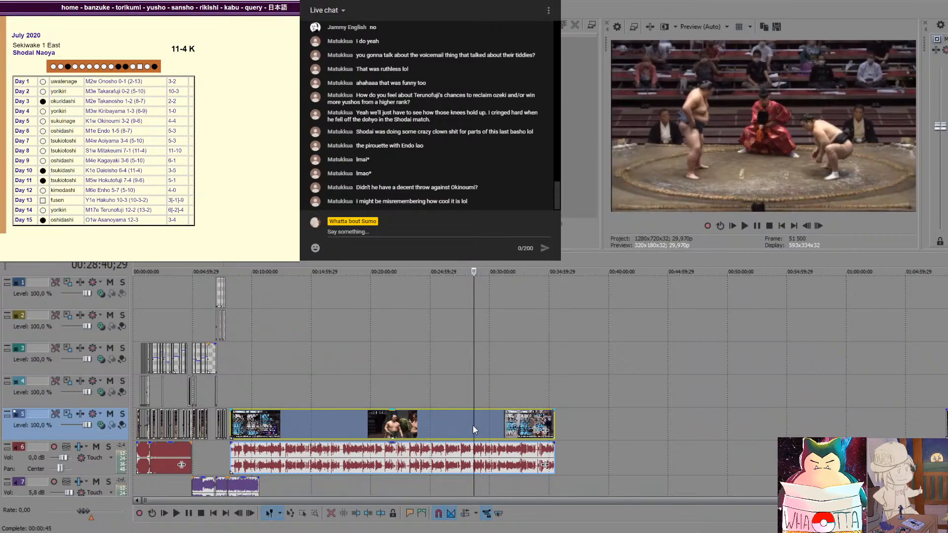
key("s")
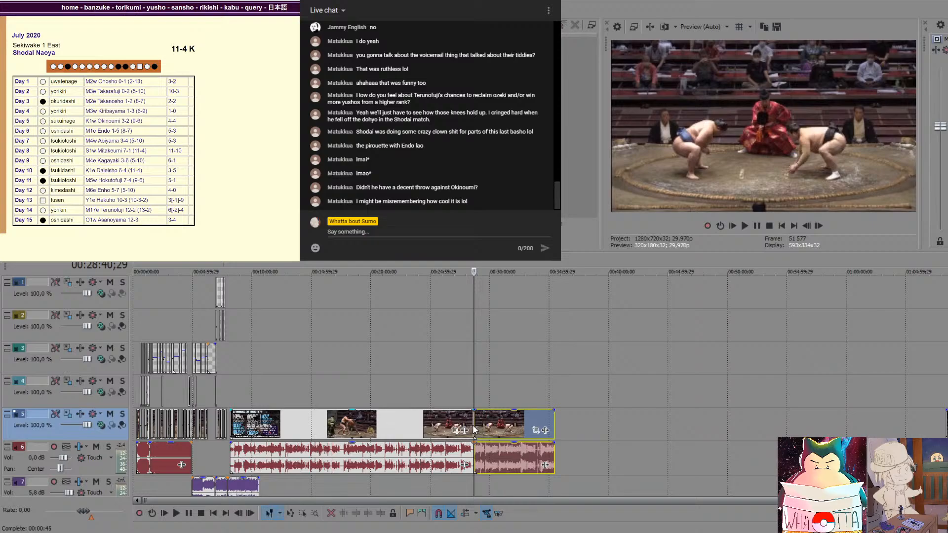
key("space")
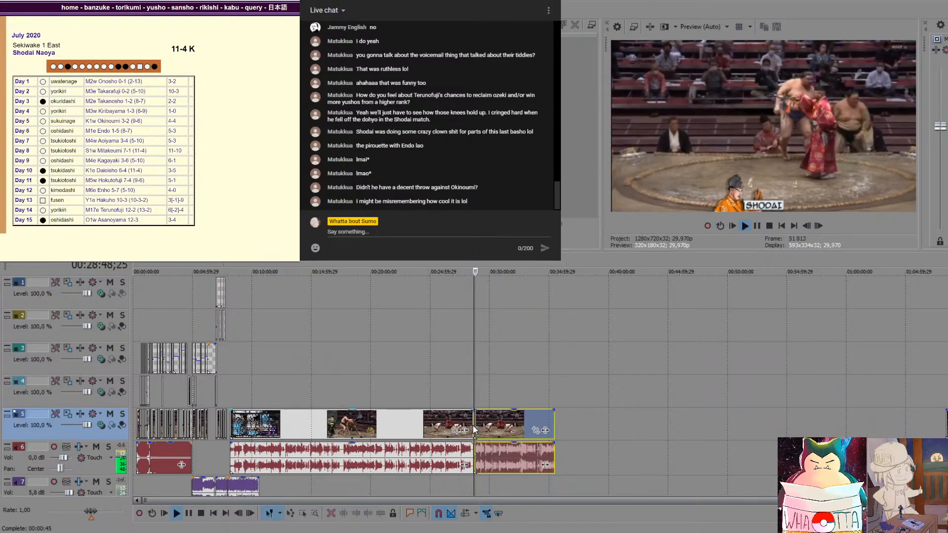
key("space")
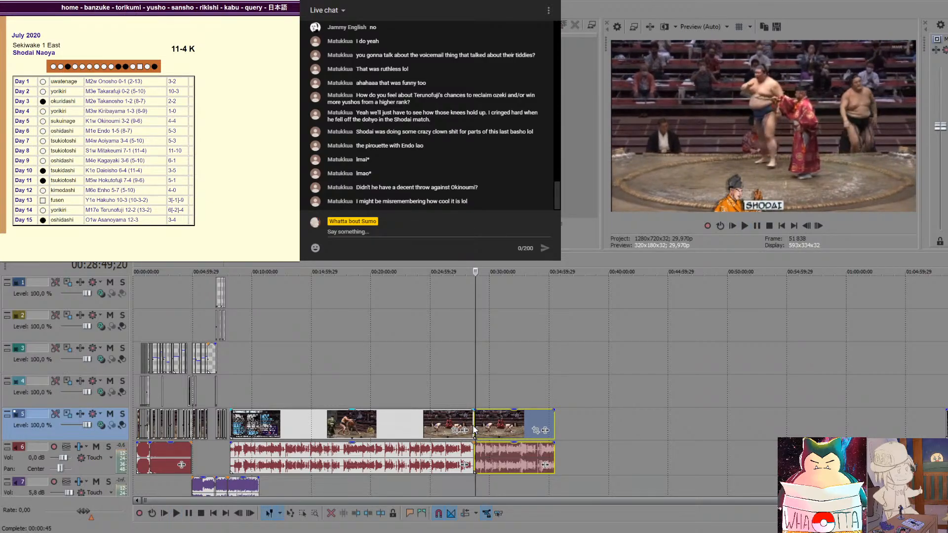
Find the replay following the Shodai–Okinoumi bout, play it from 00:29:02;16 and set the cursor at 00:29:04;20
scroll(466, 325, "up", 10)
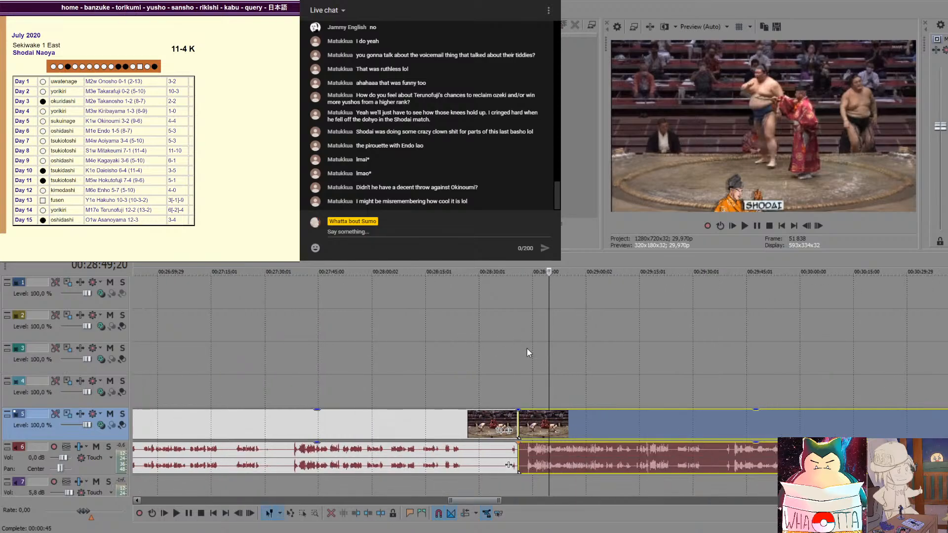
left_click(585, 398)
left_click(600, 395)
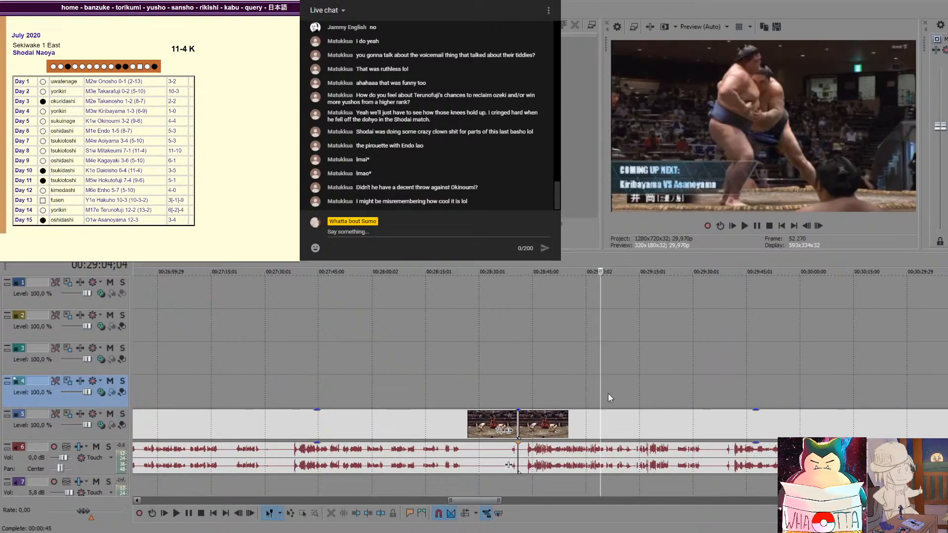
key("Left")
key("Left")
key("Left")
key("Left")
key("Left")
key("Left")
key("Left")
key("Left")
key("Left")
key("Left")
key("Left")
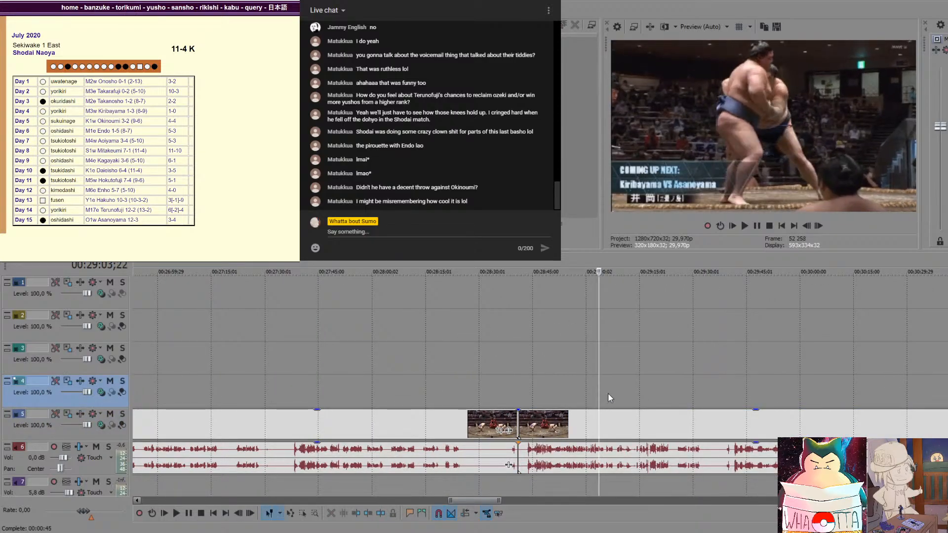
key("space")
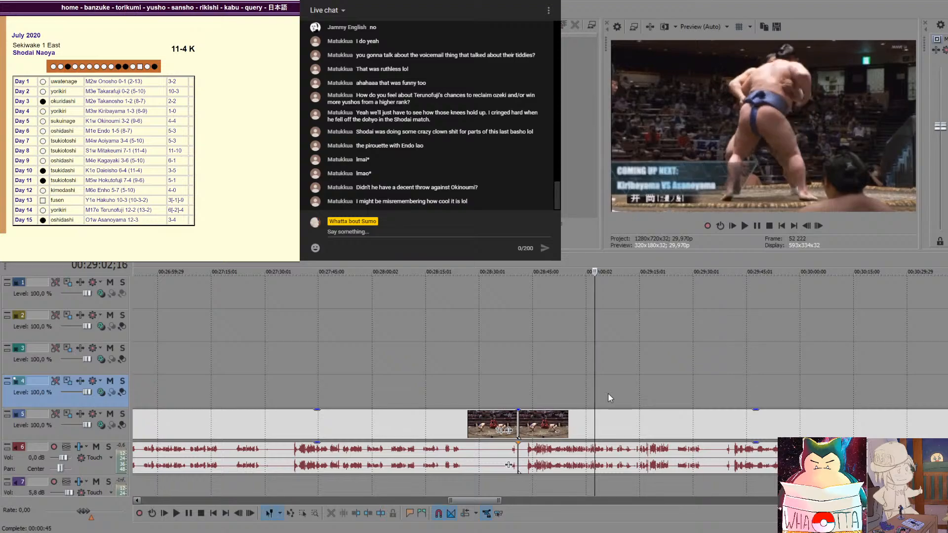
key("space")
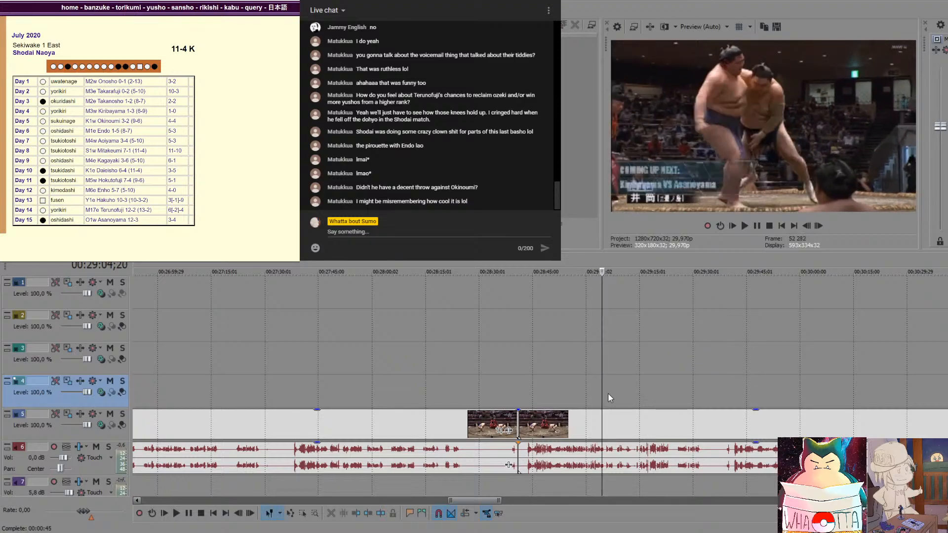
Split the Day 5 footage at the replay's start, about 00:29:03;14, and at its end, 00:29:12;20, to isolate the Shodai–Okinoumi replay
key("space")
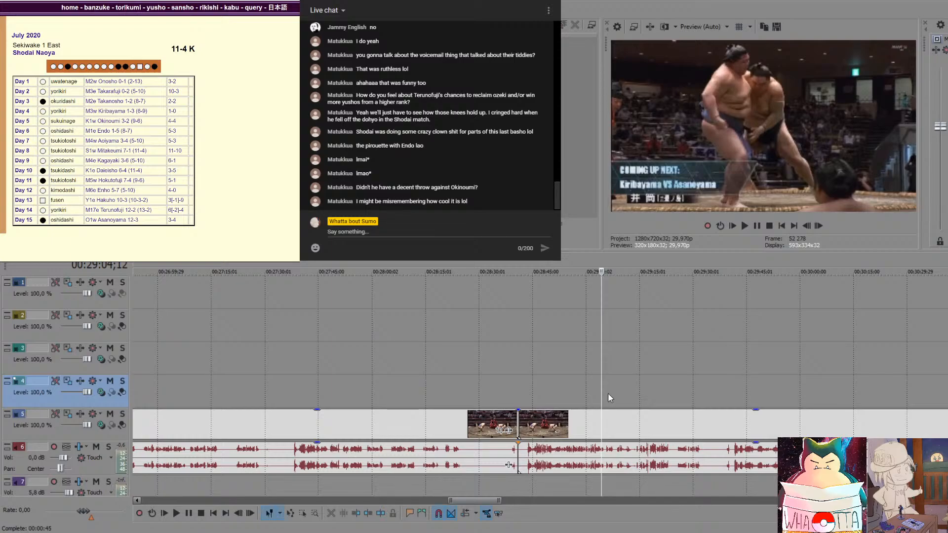
key("Left")
key("Left")
key("Left")
key("Left")
key("s")
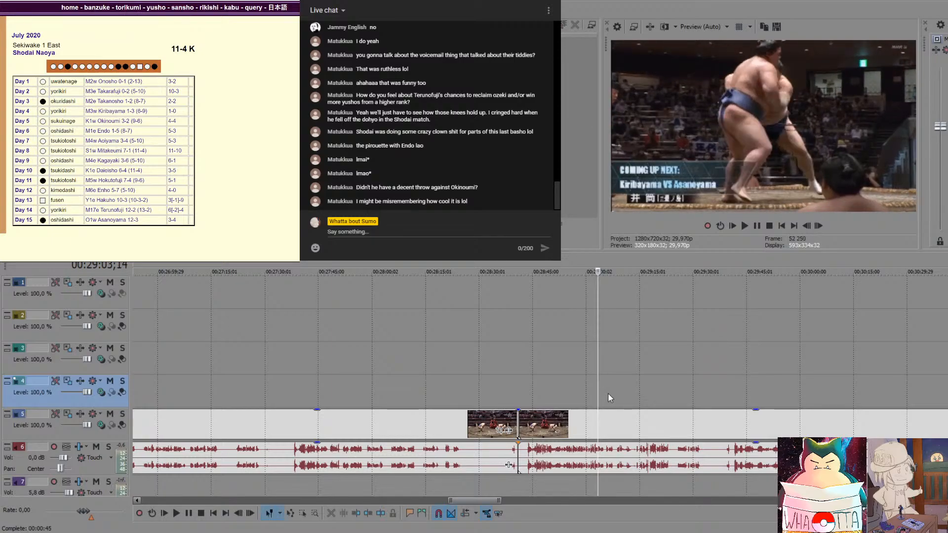
key("Right")
key("space")
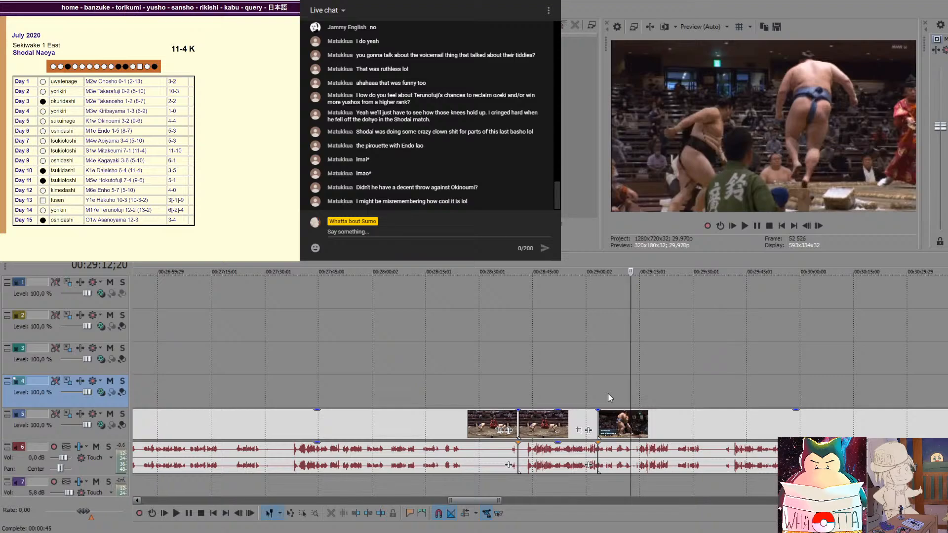
key("s")
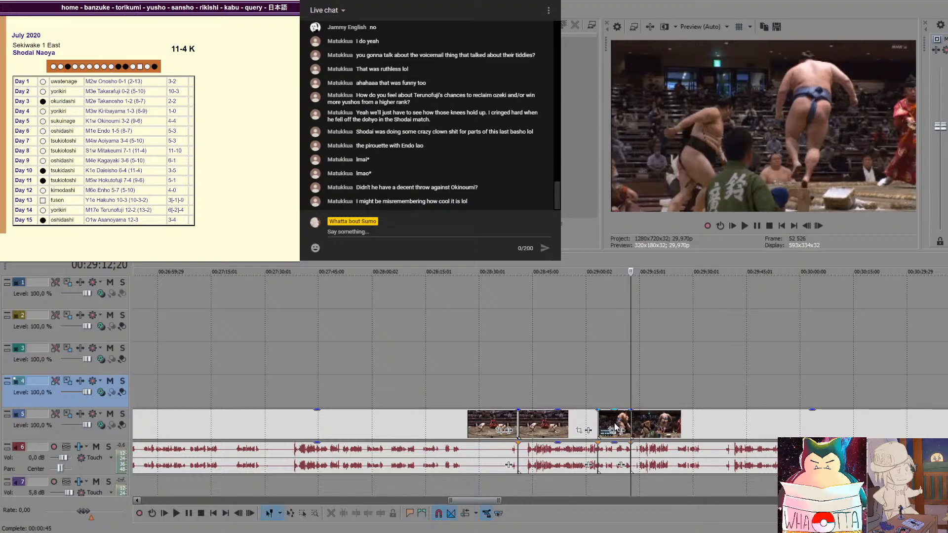
Play the ending of the Shodai–Okinoumi bout clip between about 00:28:48 and 00:28:51 to look for a cut point
left_click(546, 419)
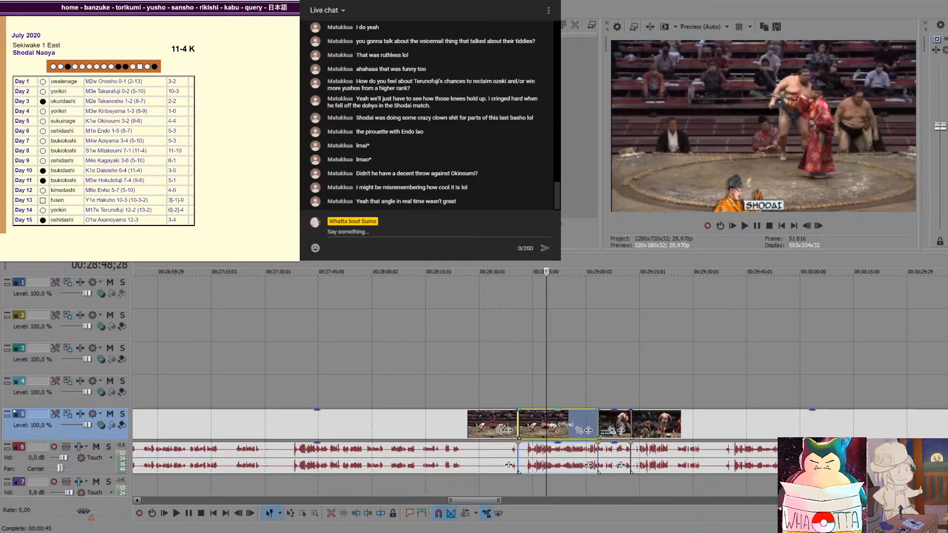
key("space")
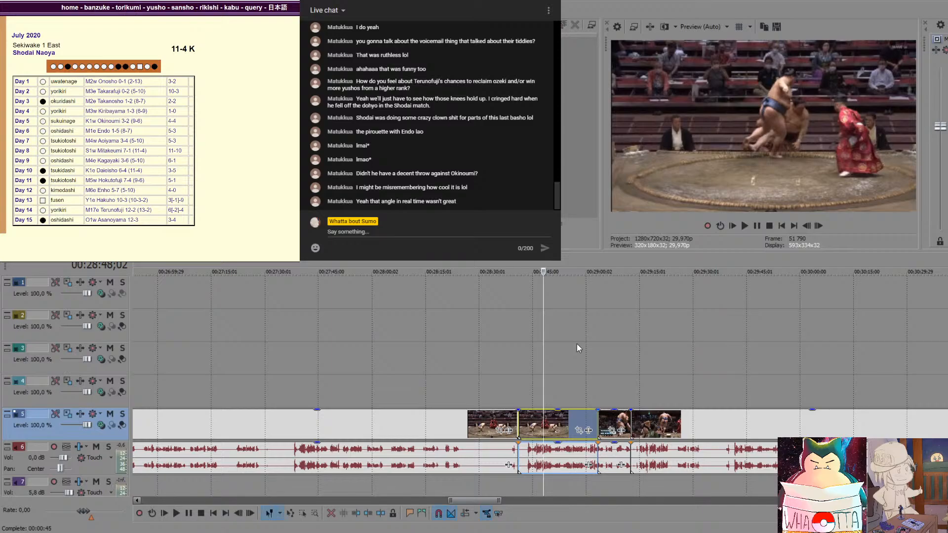
key("space")
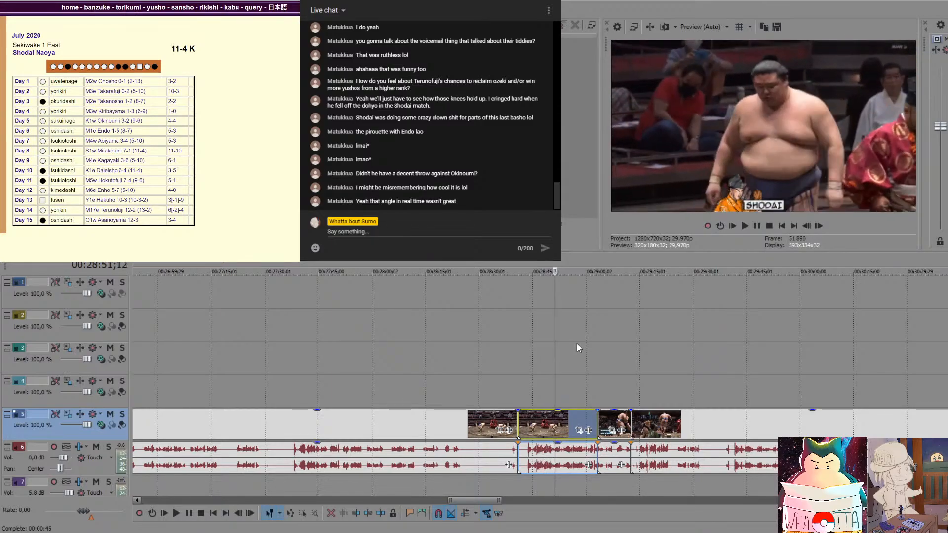
key("space")
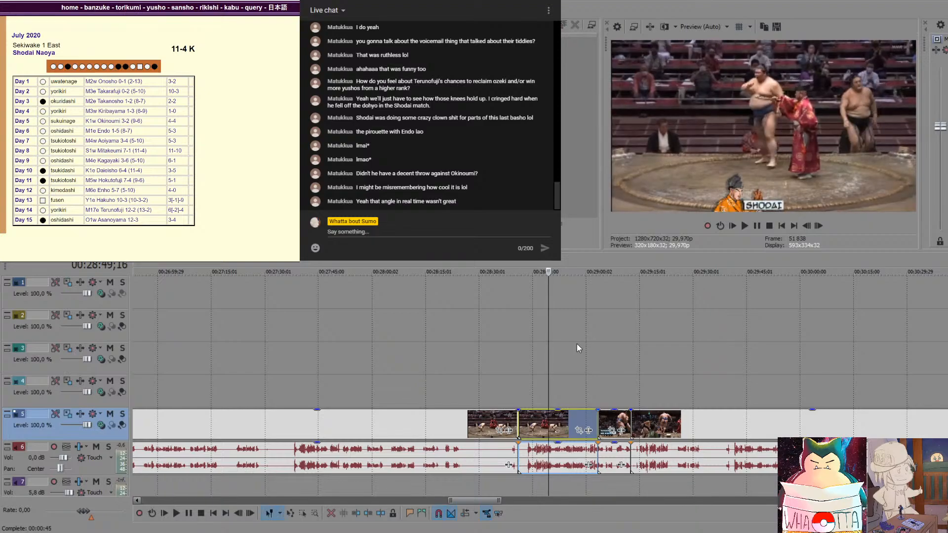
Step frame by frame through the bout clip to the moment before the throw and split it at 00:28:45;24
key("Left")
key("Left")
key("Left")
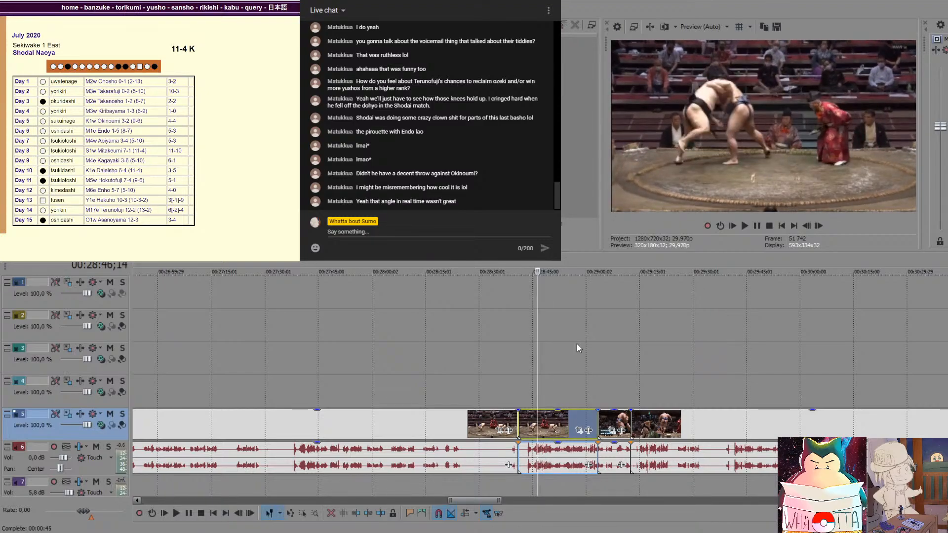
key("Left")
key("Left")
key("Left")
key("Left")
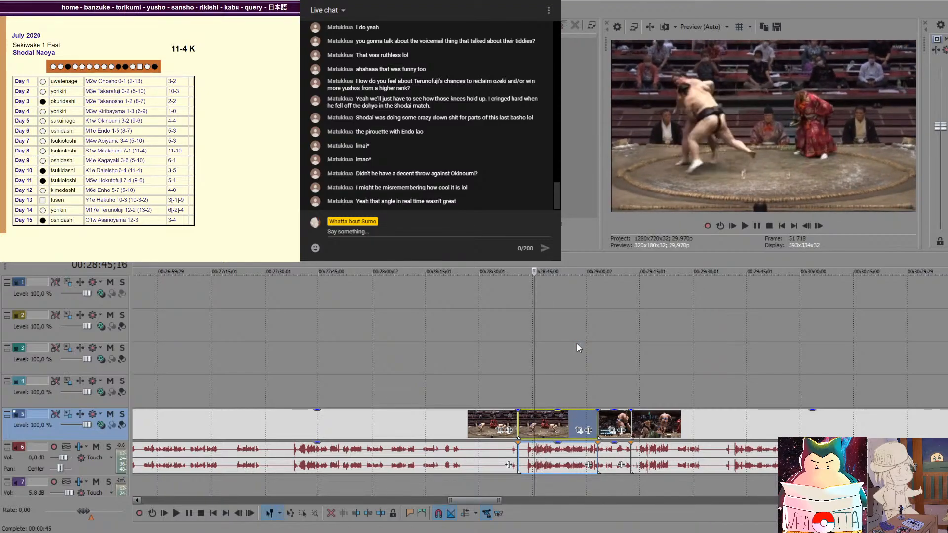
key("Right")
key("Right")
key("Right")
key("Right")
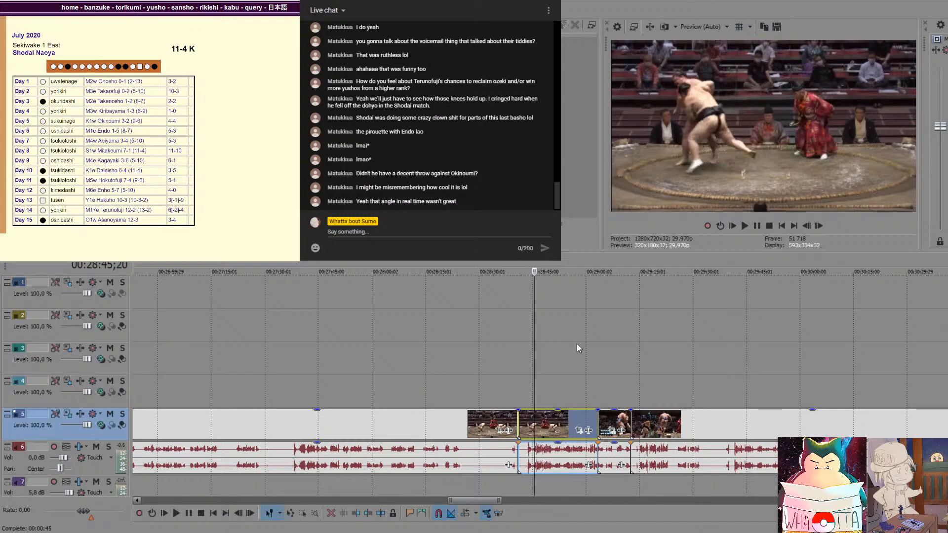
key("Right")
key("Right")
key("Right")
key("Right")
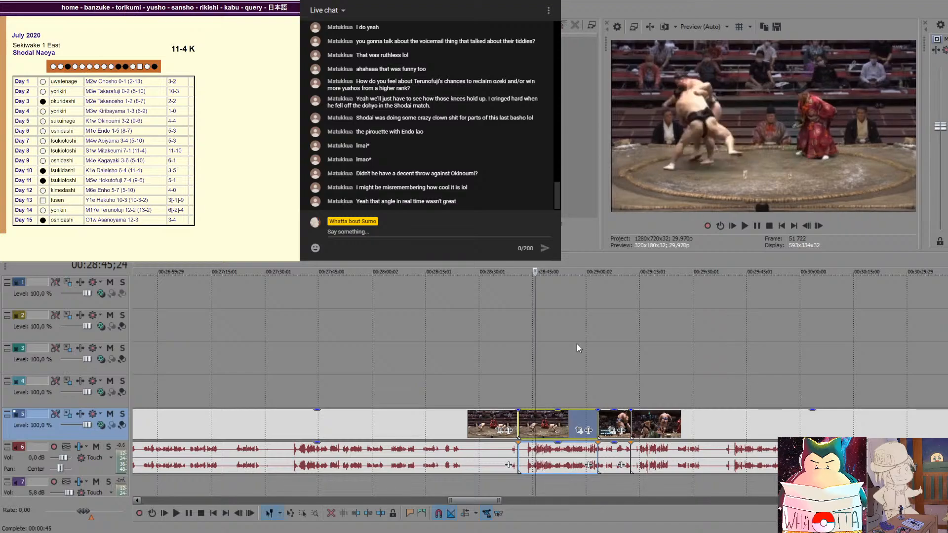
key("s")
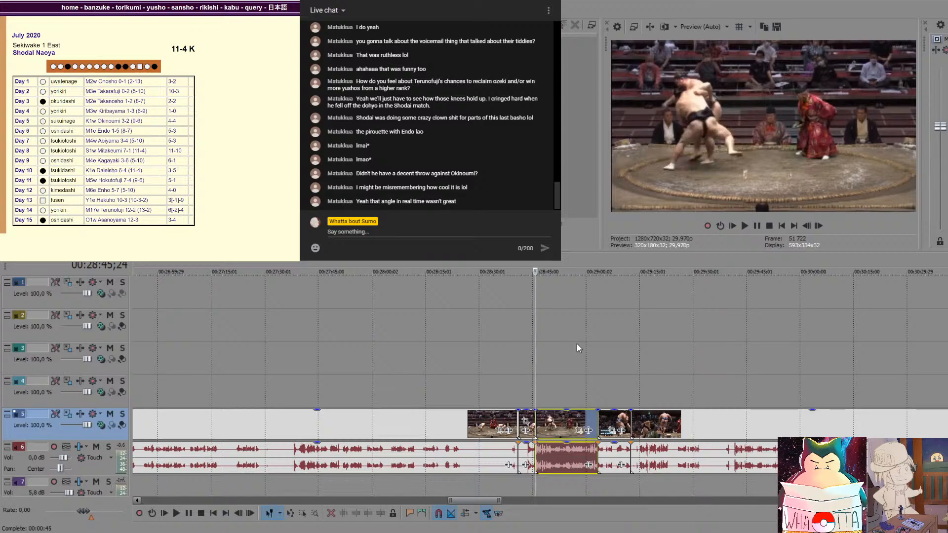
Delete the long stretch of Day 5 footage and its audio before the start of the Shodai–Okinoumi bout
key("space")
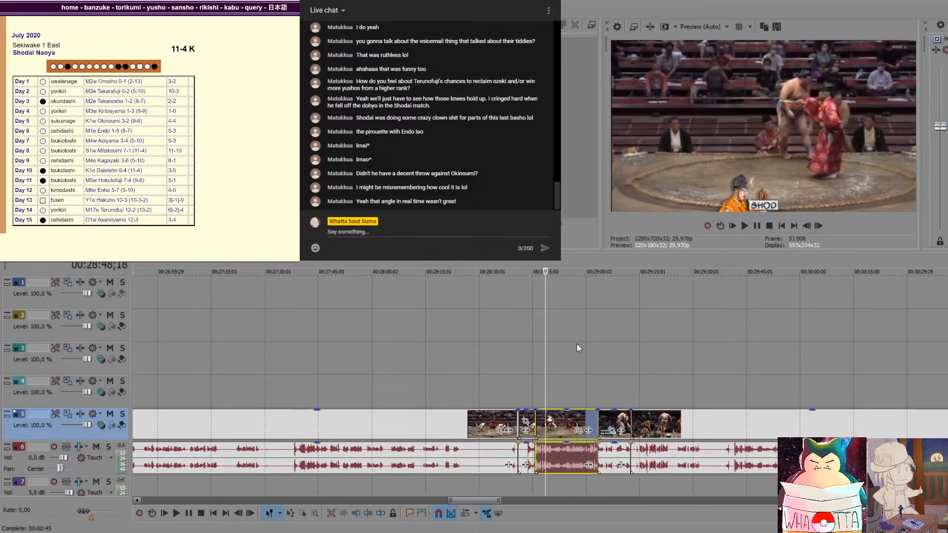
left_click(483, 422)
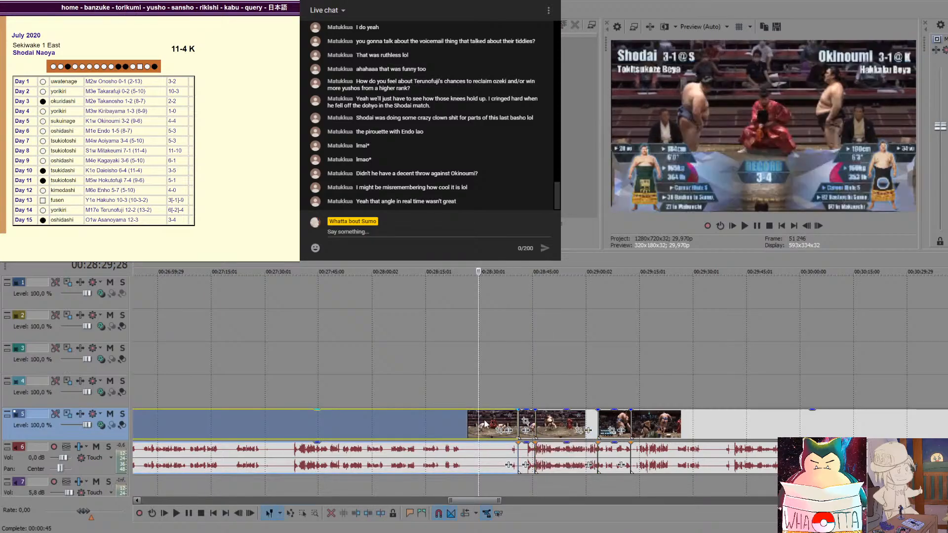
key("Delete")
Move the trimmed bout clip to about 00:27:52, place the replay clip directly after it, and play the pair together
left_click_drag(530, 425, 350, 428)
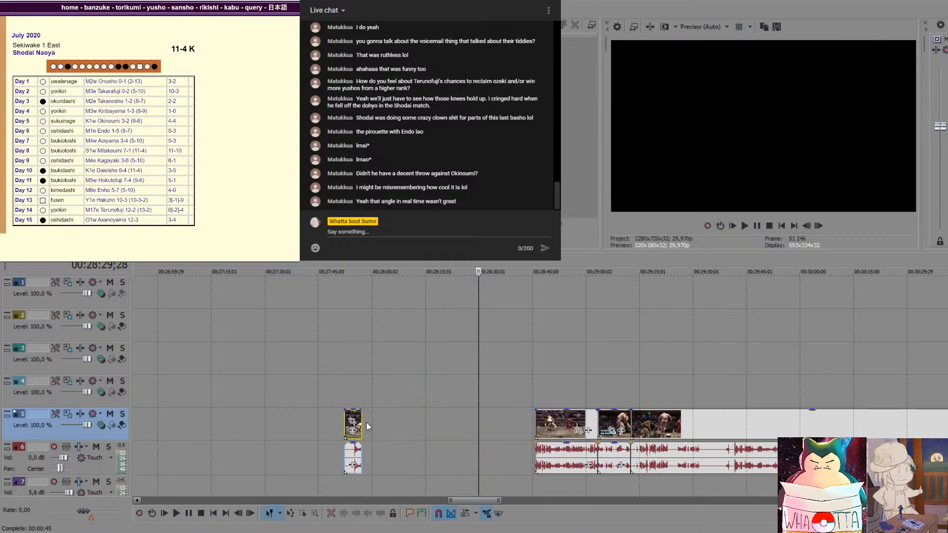
left_click_drag(607, 418, 371, 418)
left_click(345, 397)
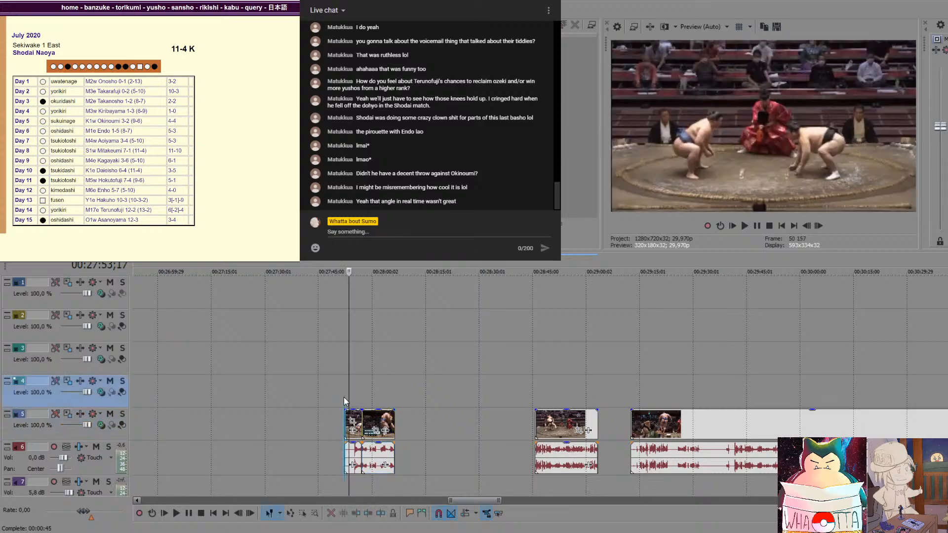
key("space")
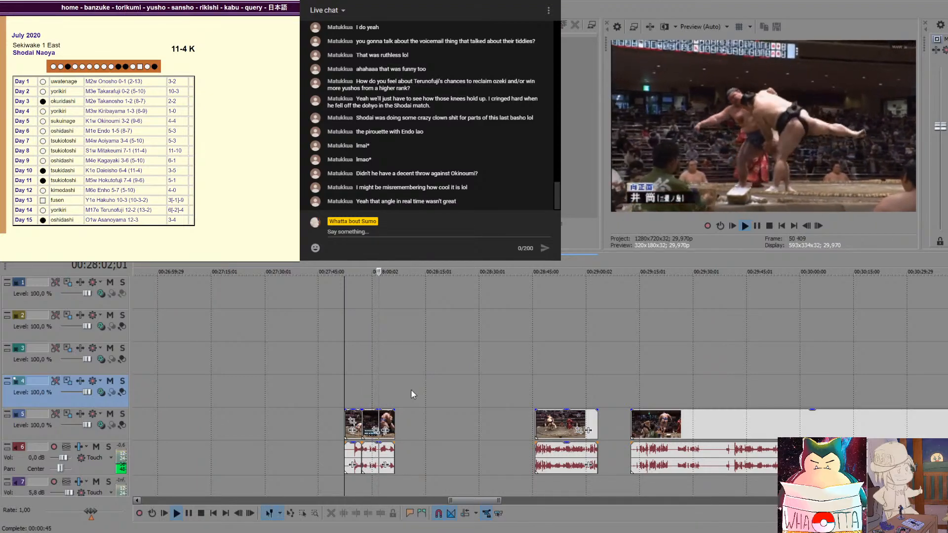
key("space")
key("space")
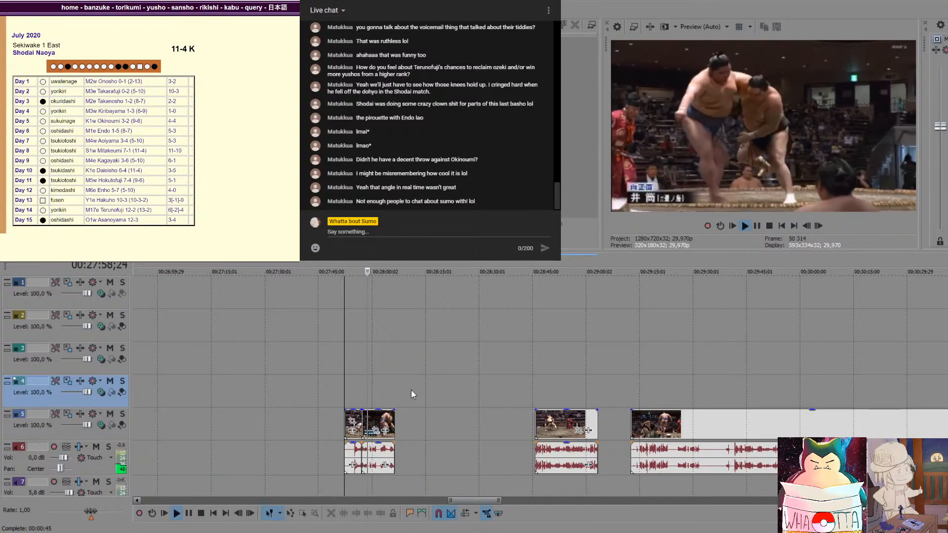
key("space")
Delete the audio of both the trimmed bout clip and its replay clip, keeping their video
left_click(386, 424)
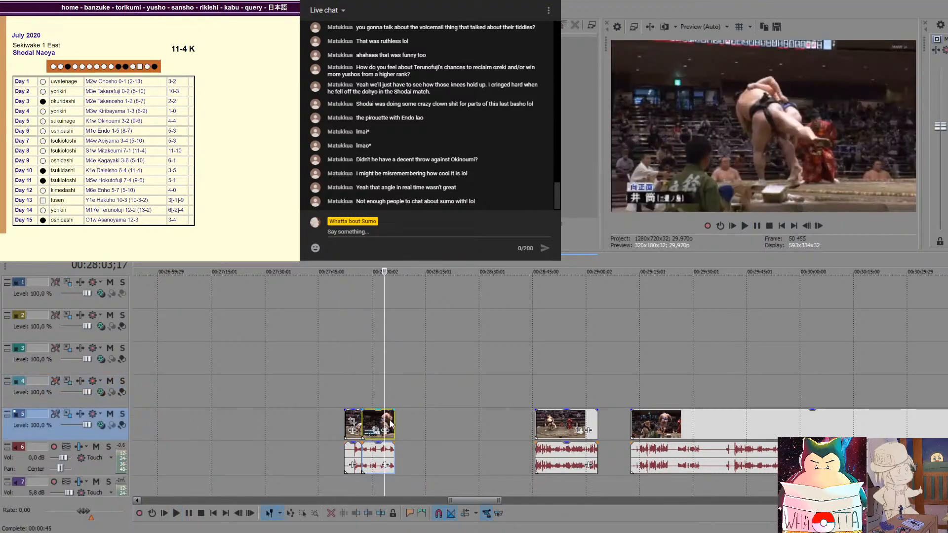
left_click(358, 420)
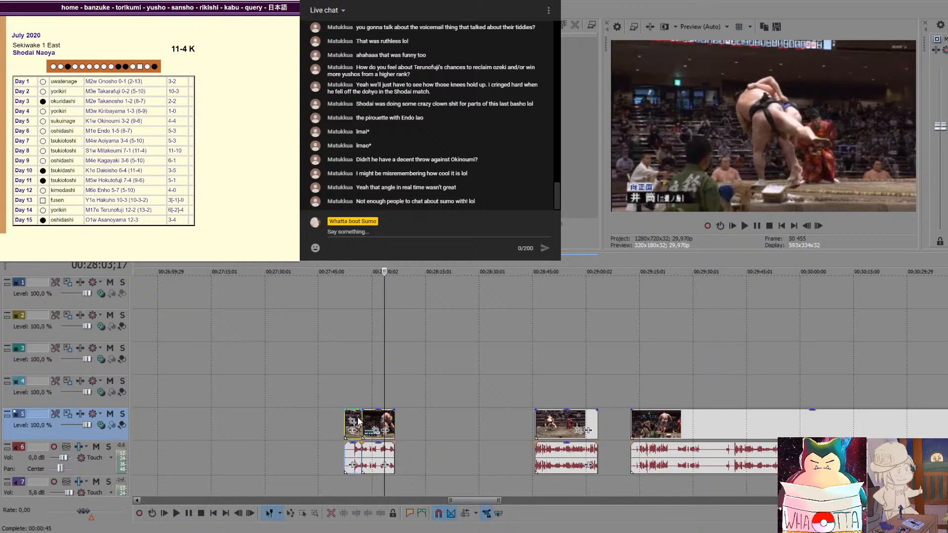
left_click(350, 459)
key("Delete")
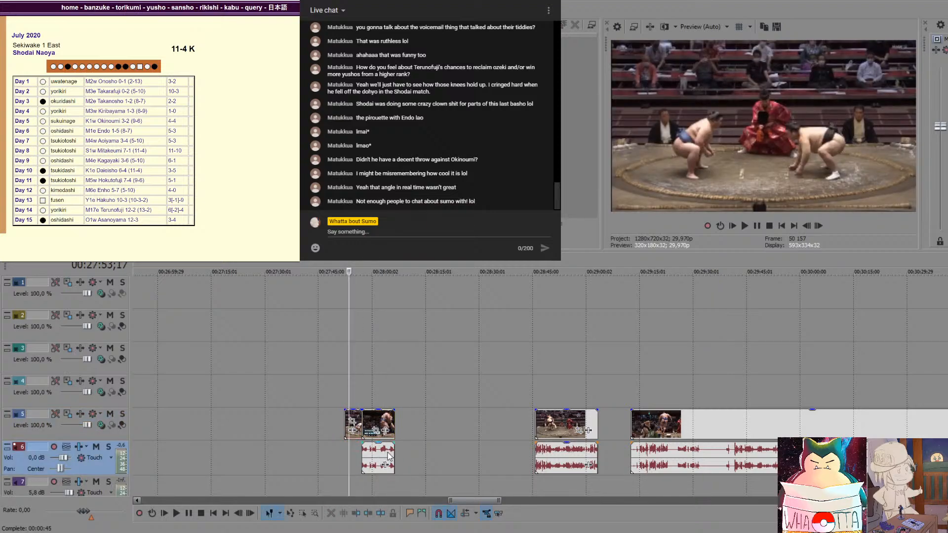
left_click(388, 453)
key("Delete")
Examine the finished Terunofuji section early in the timeline, checking the frames at 00:01:51;21 and 00:03:45;16
left_click(368, 416)
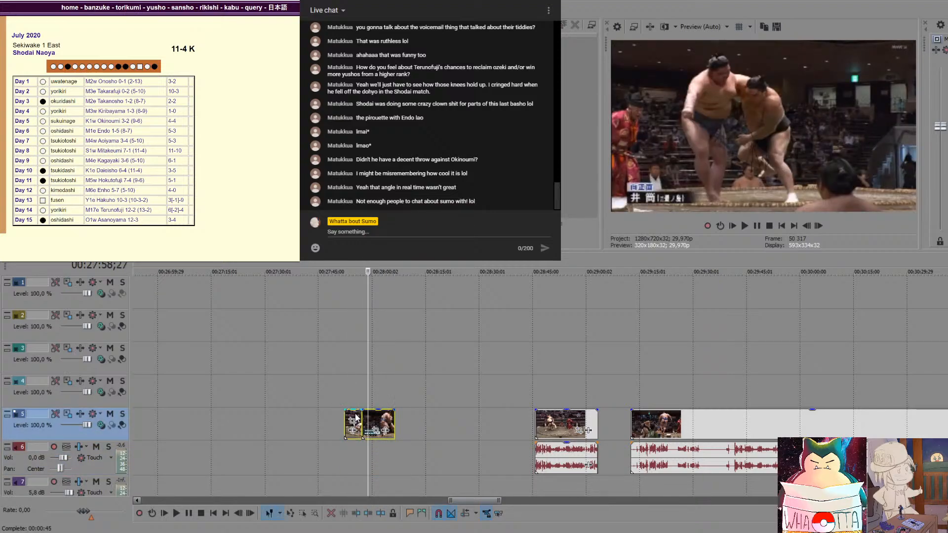
scroll(376, 416, "down", 6)
scroll(377, 416, "down", 3)
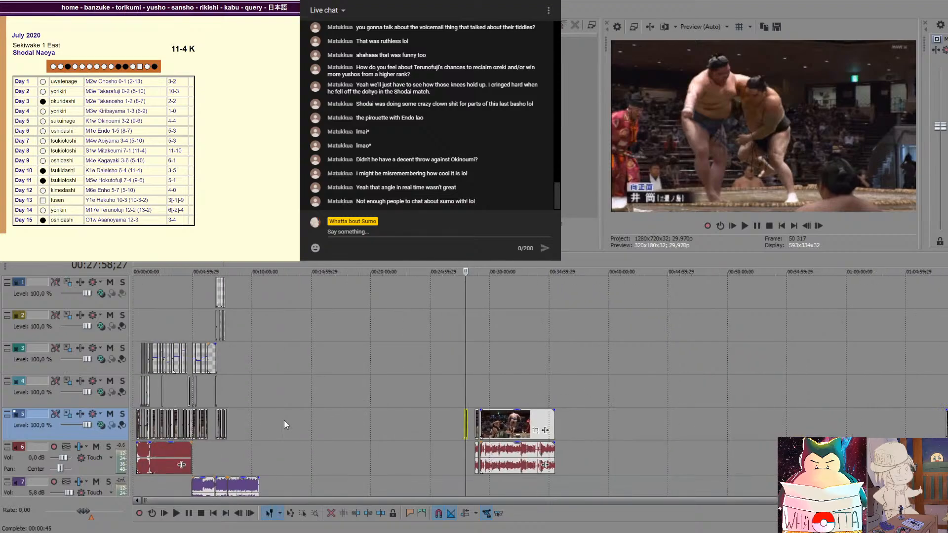
left_click(155, 391)
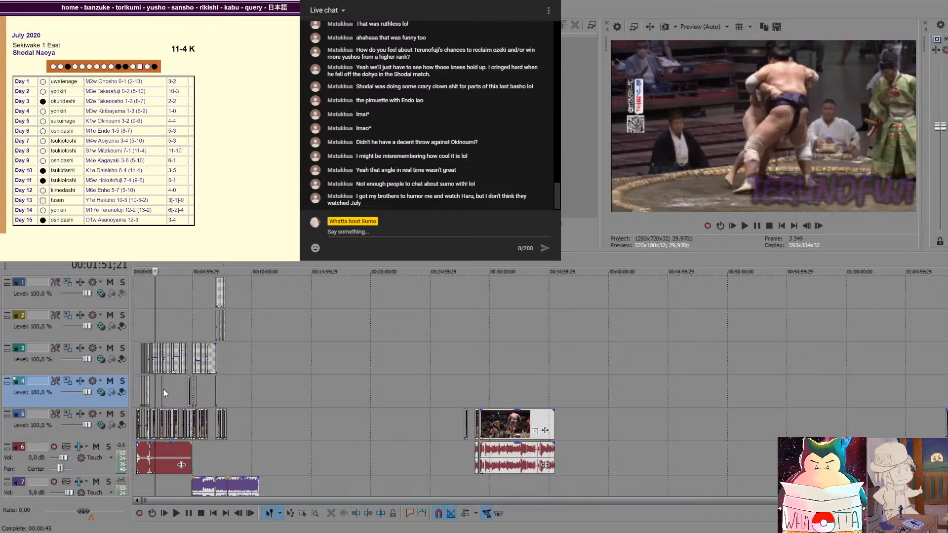
scroll(178, 383, "up", 6)
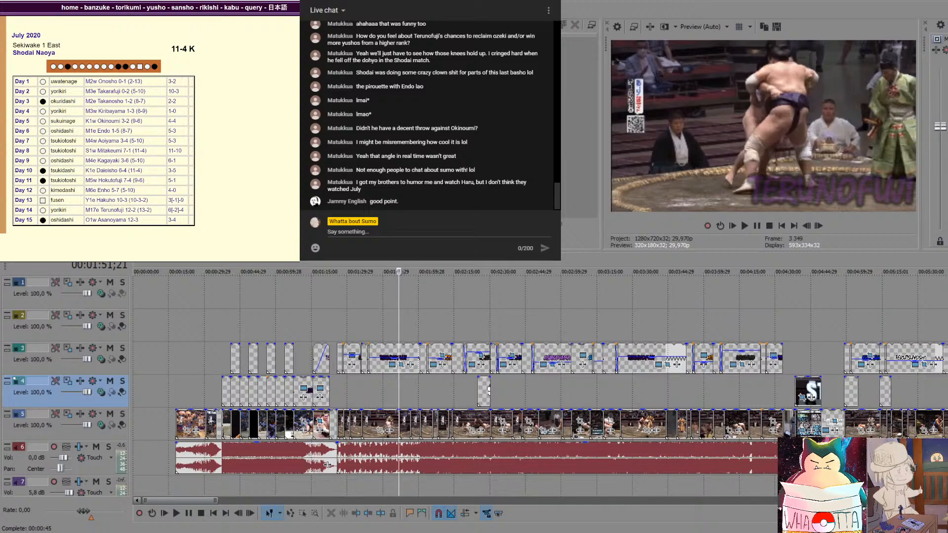
scroll(424, 402, "down", 3)
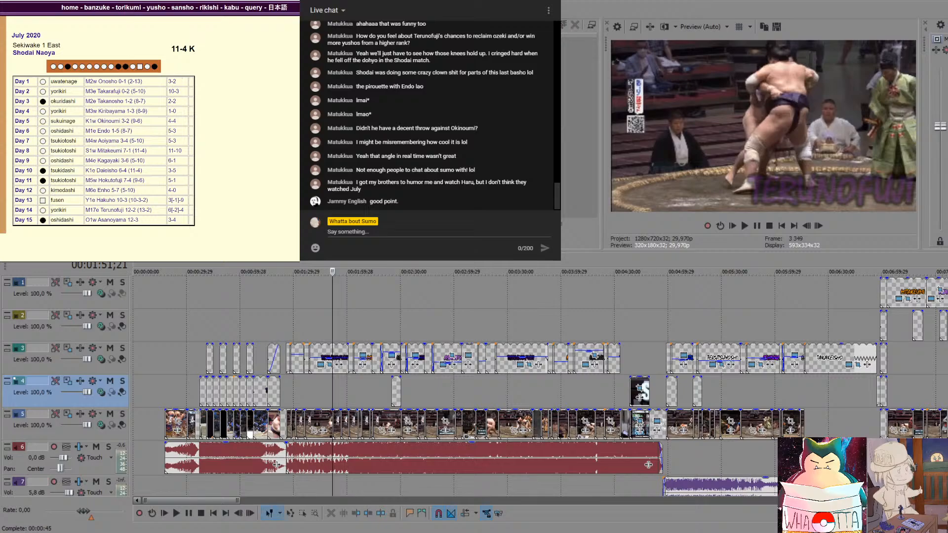
scroll(455, 455, "up", 4)
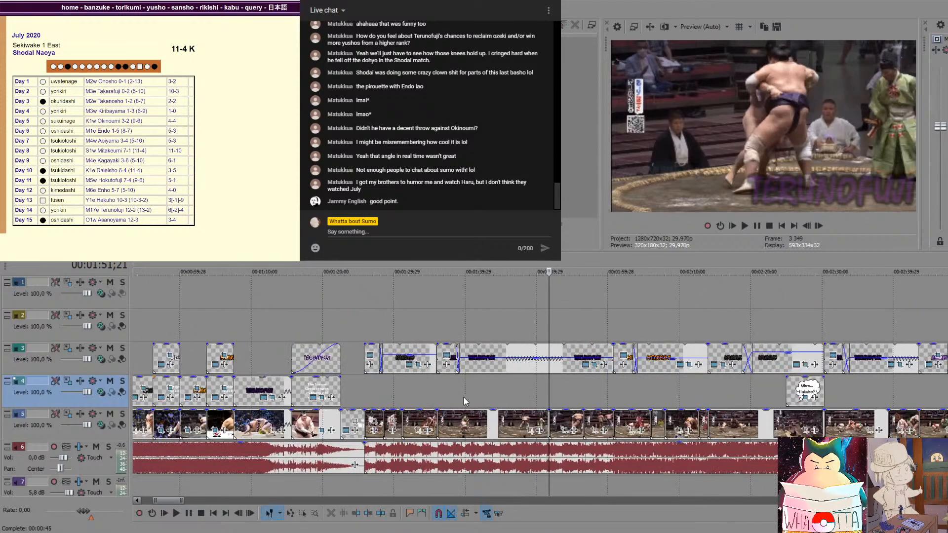
left_click(669, 398)
scroll(669, 398, "up", 3)
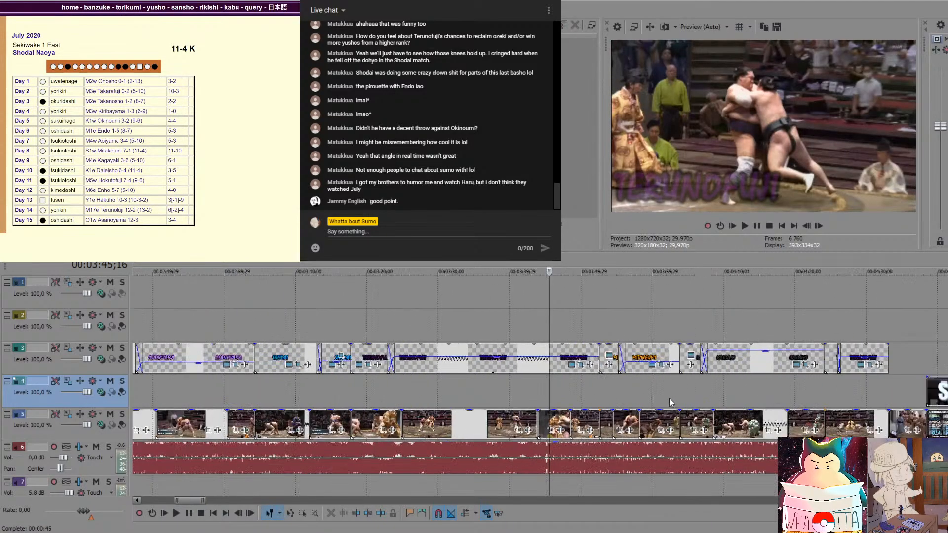
scroll(667, 399, "down", 2)
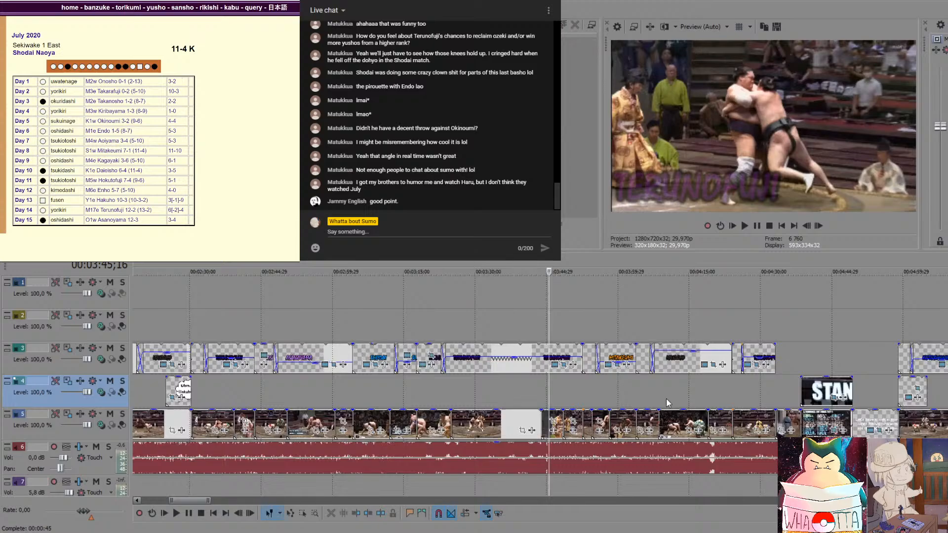
Play the titled Terunofuji bouts from 00:03:17;21 and about 00:04:24, and check the frame at 00:02:35;27
left_click(414, 393)
key("space")
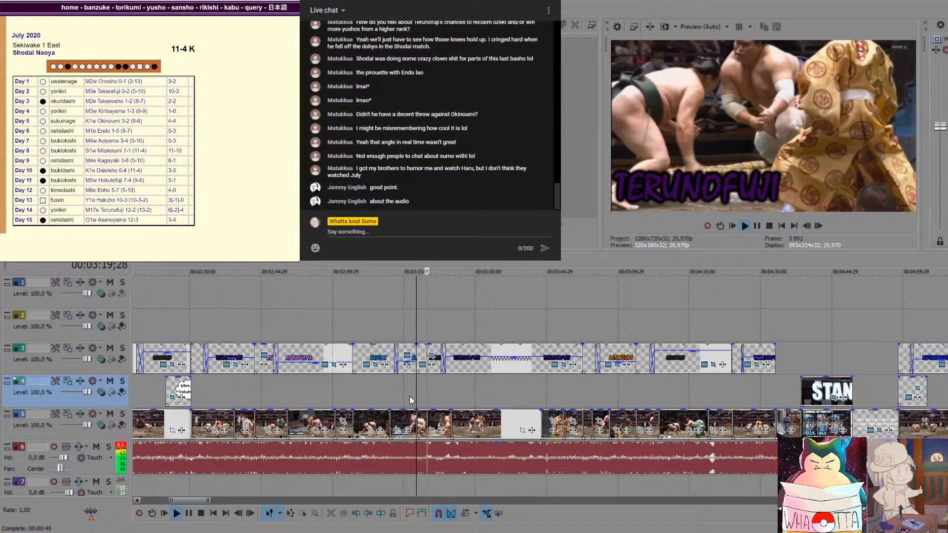
key("space")
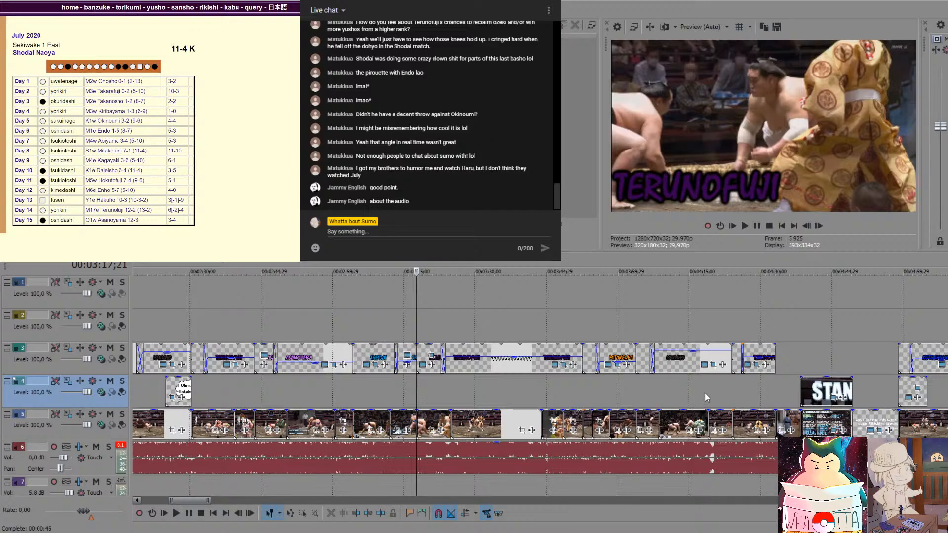
left_click(734, 384)
key("space")
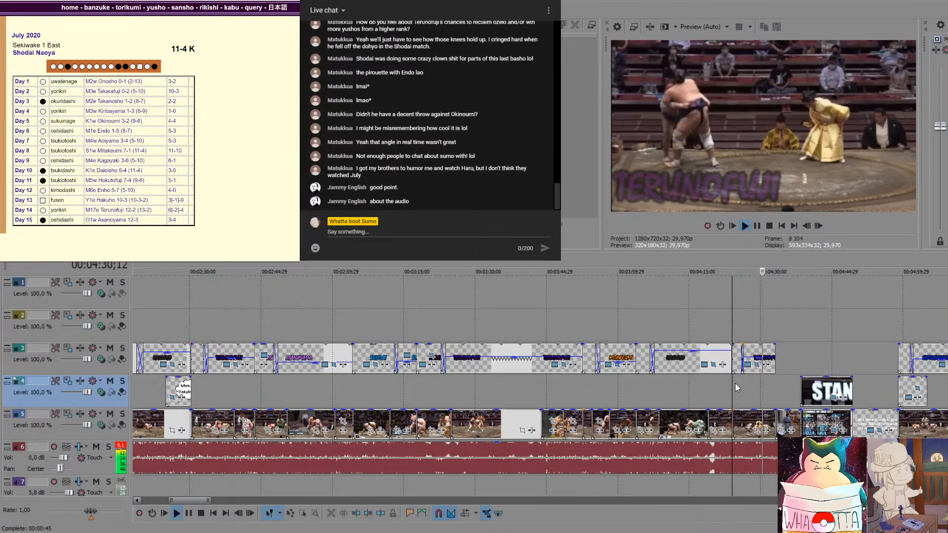
key("space")
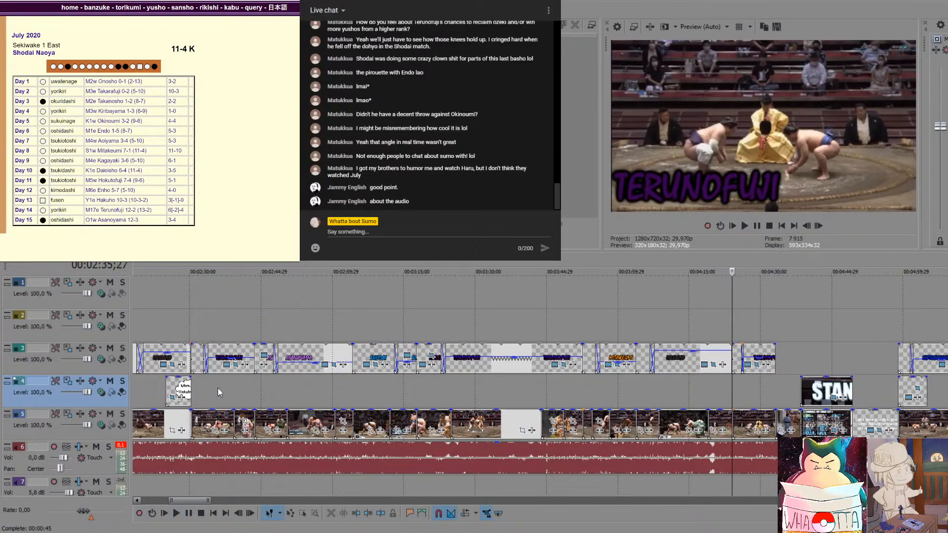
left_click(218, 389)
scroll(218, 388, "down", 3)
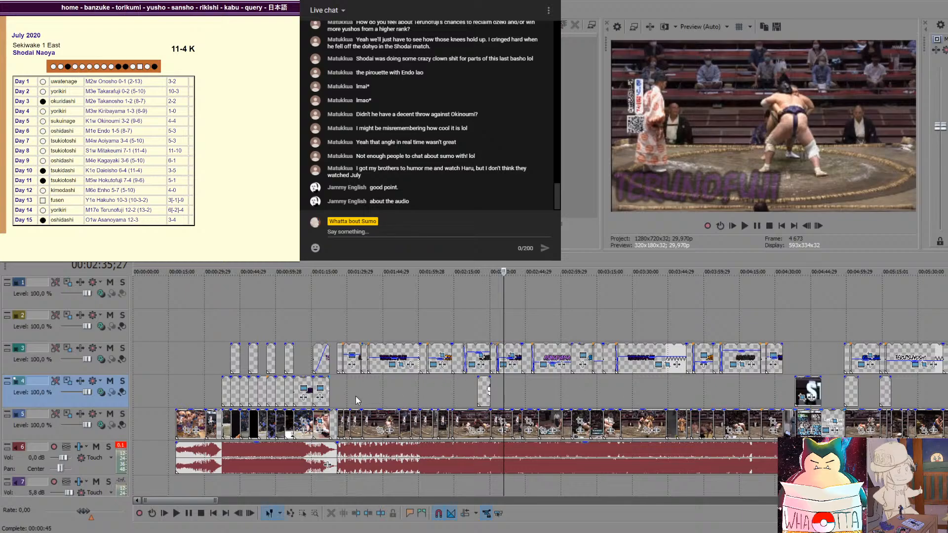
Compare the frames around 00:02:15;18 and 00:02:43;17, and play the Asanoyama bout from 00:02:43;17
left_click(522, 391)
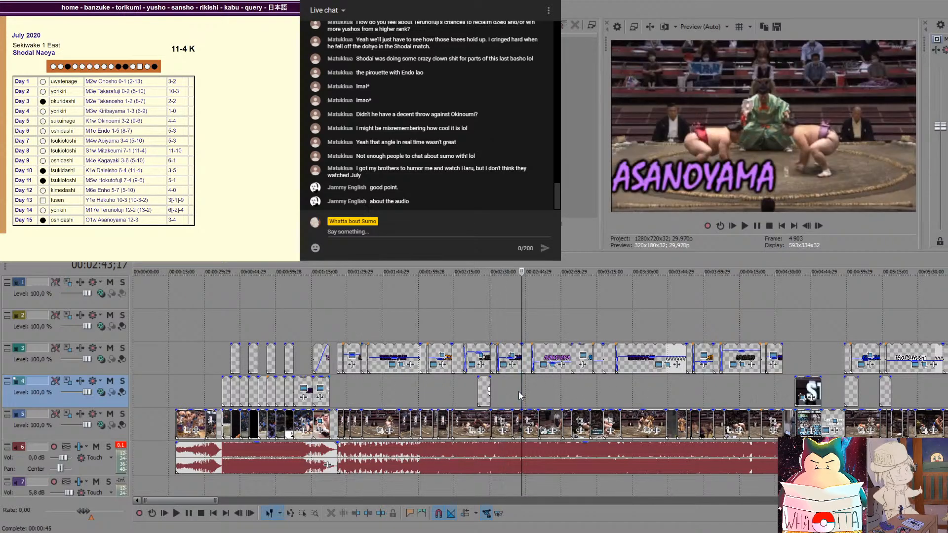
left_click(512, 396)
left_click(455, 400)
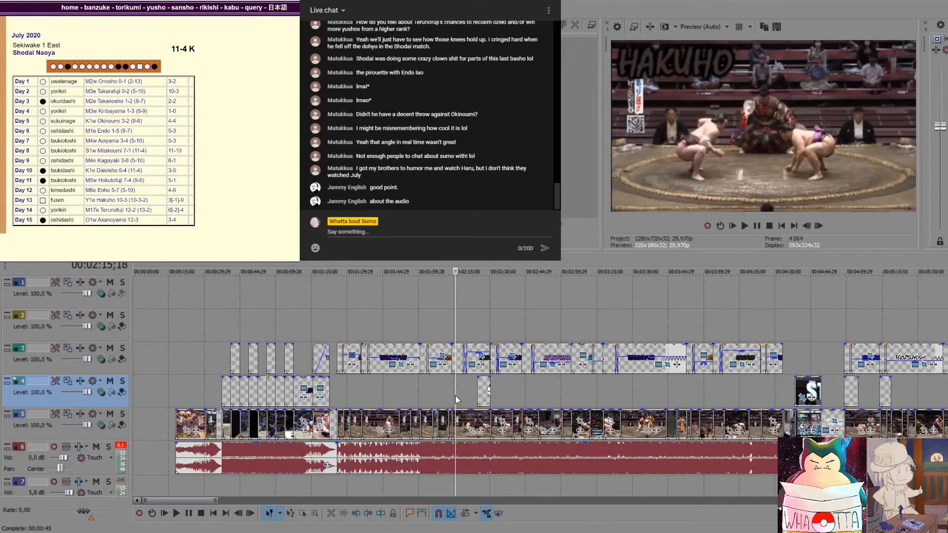
left_click(512, 400)
left_click(522, 398)
key("space")
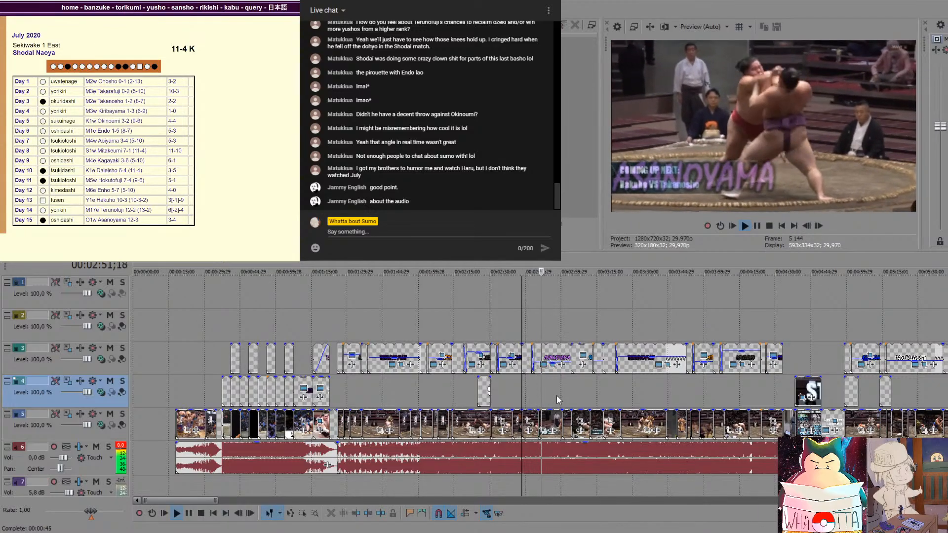
scroll(557, 398, "down", 2)
scroll(558, 399, "down", 2)
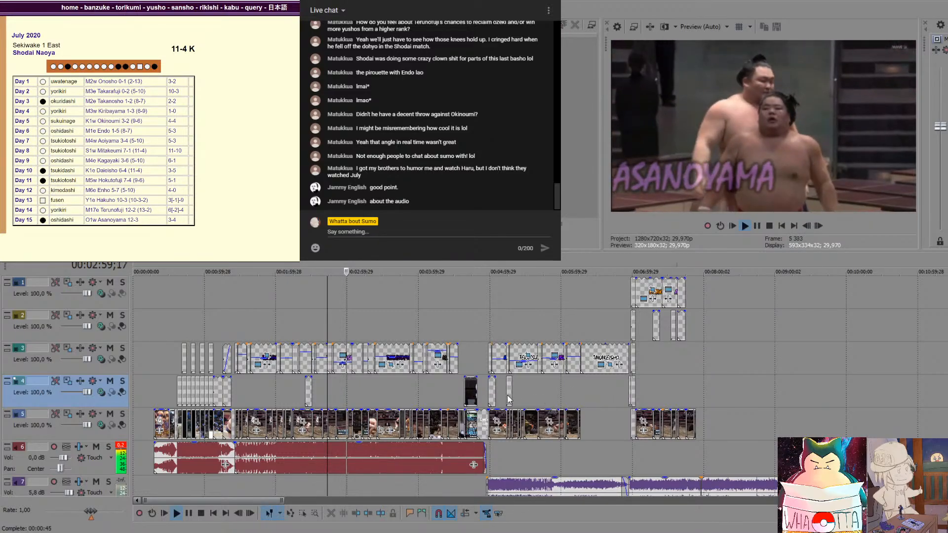
key("space")
Check the Terunofuji frames at 00:03:20;15 and 00:03:24;26, and skim the titled bouts up to the Hakuho bout at about 00:02:18
scroll(375, 390, "up", 4)
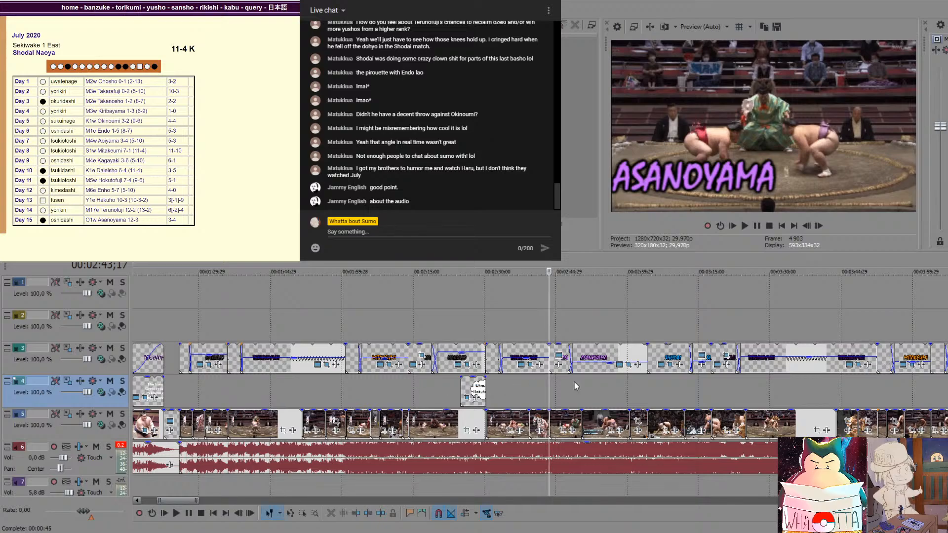
scroll(574, 382, "down", 2)
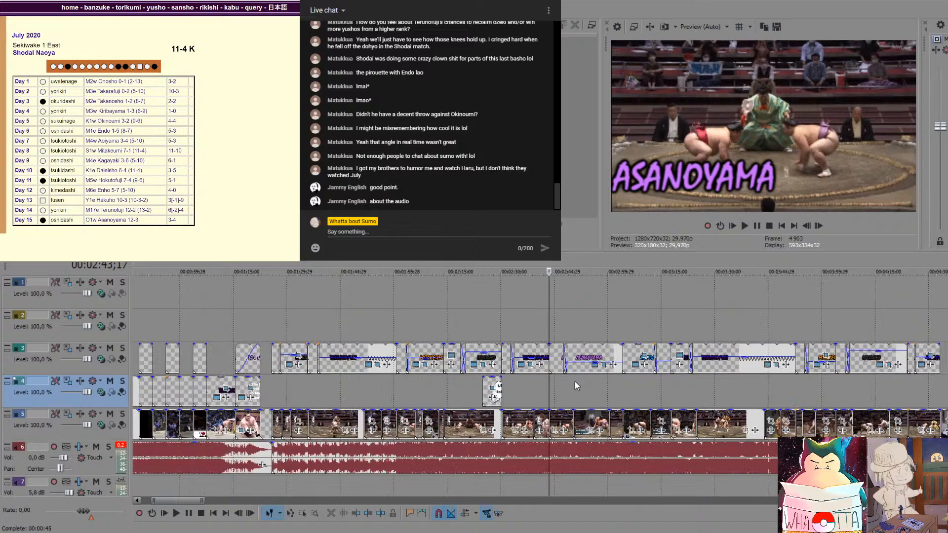
left_click(621, 389)
left_click(651, 388)
left_click(663, 387)
left_click(681, 384)
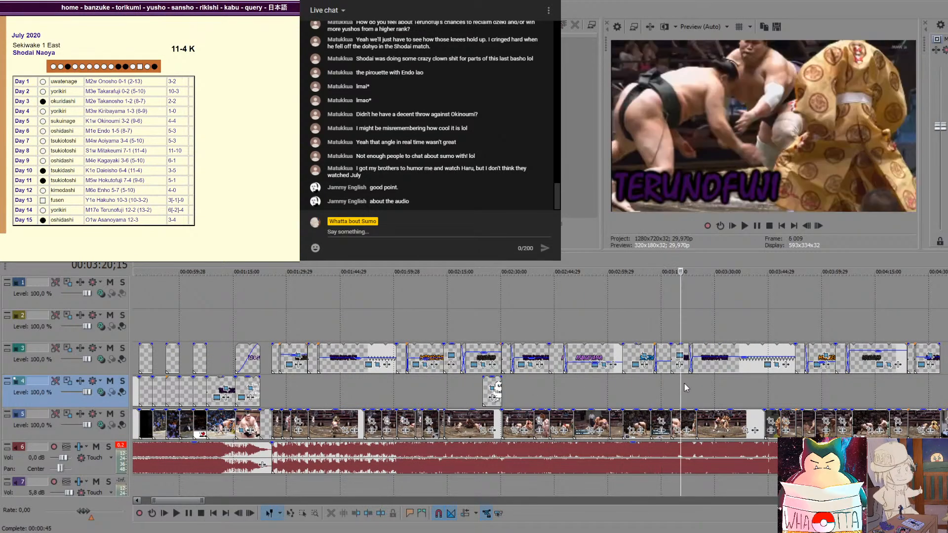
left_click(696, 387)
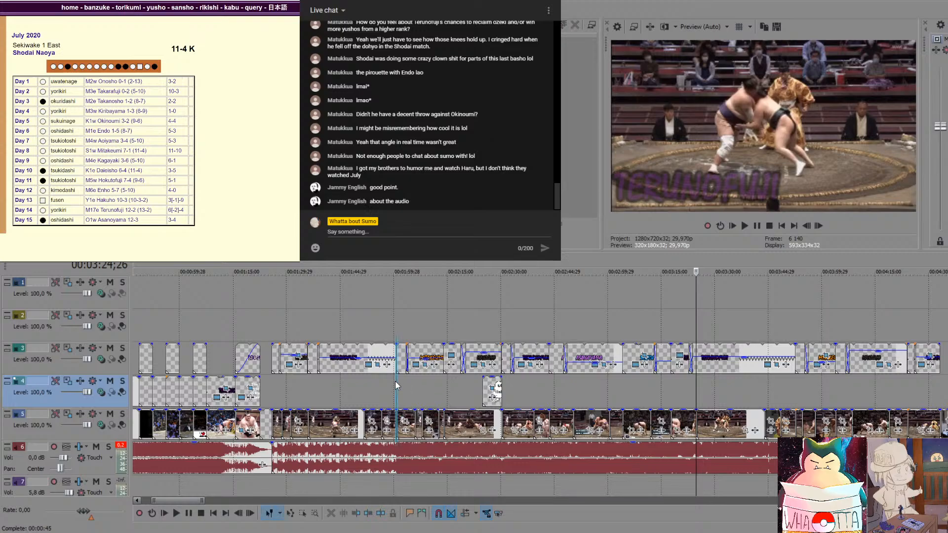
left_click(396, 383)
left_click(420, 390)
left_click(465, 390)
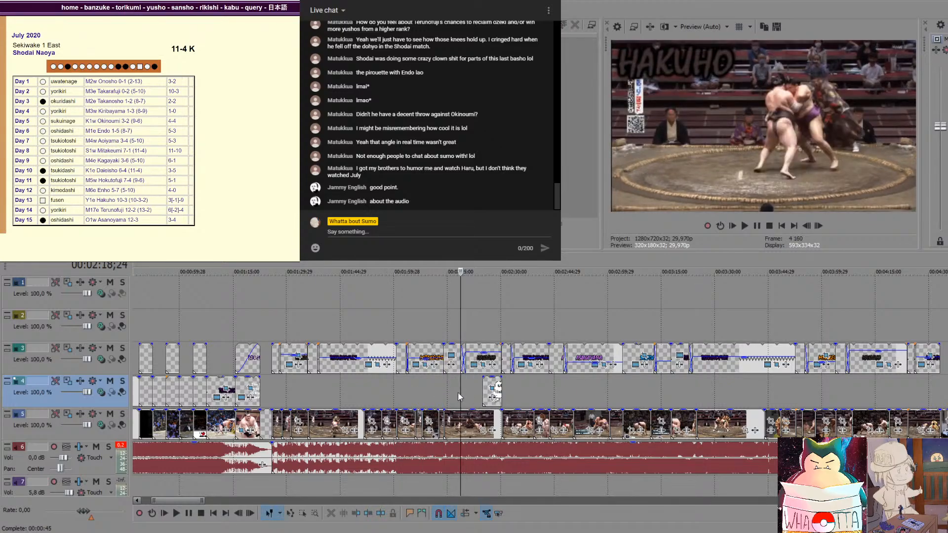
Play the Hakuho bout and its replay from 00:02:14;17
left_click(458, 392)
key("space")
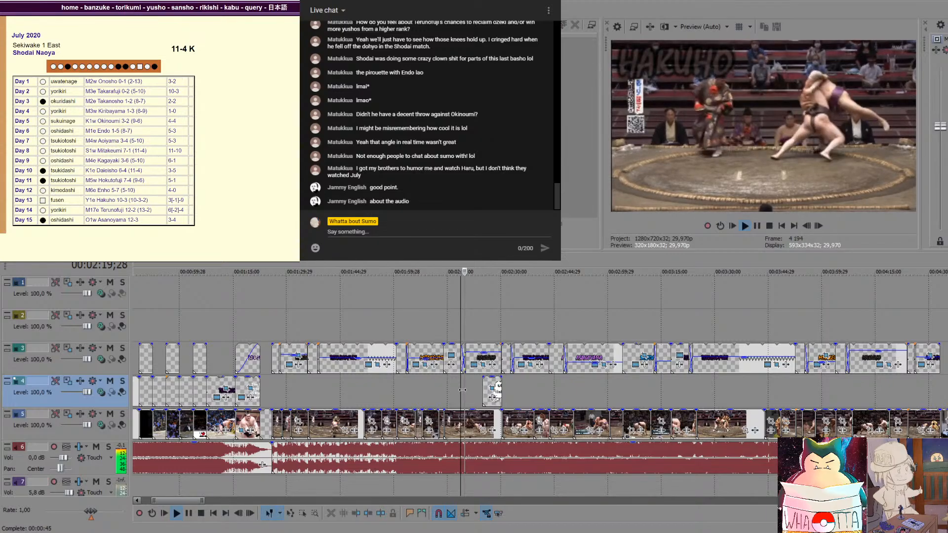
scroll(463, 391, "up", 4)
left_click(493, 387)
key("space")
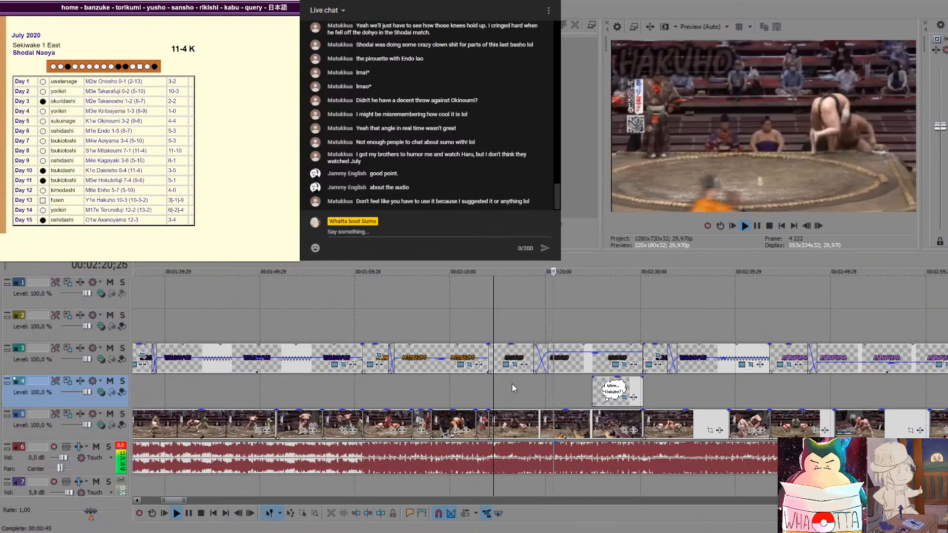
key("space")
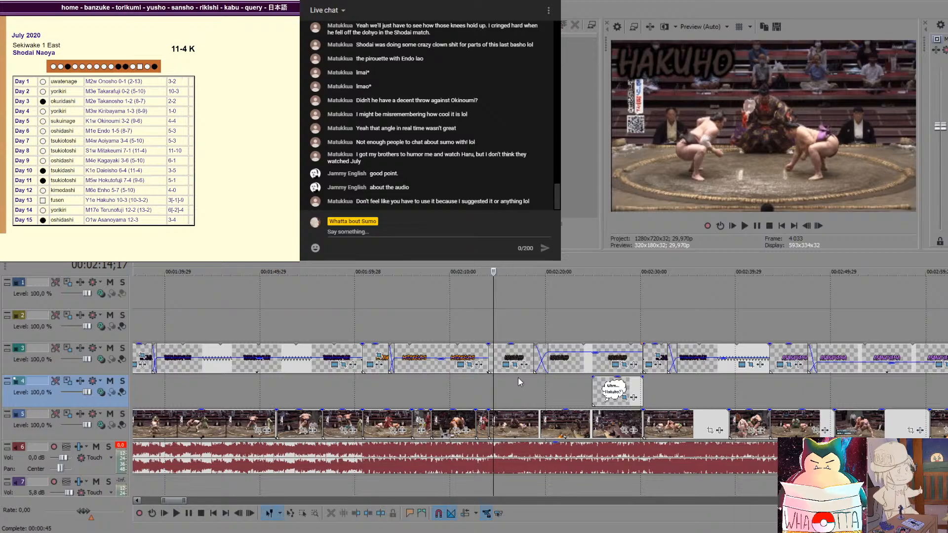
Examine the titled bouts following the Hakuho section, checking the Terunofuji frame at 00:03:21;14
scroll(518, 378, "down", 2)
scroll(680, 310, "down", 2)
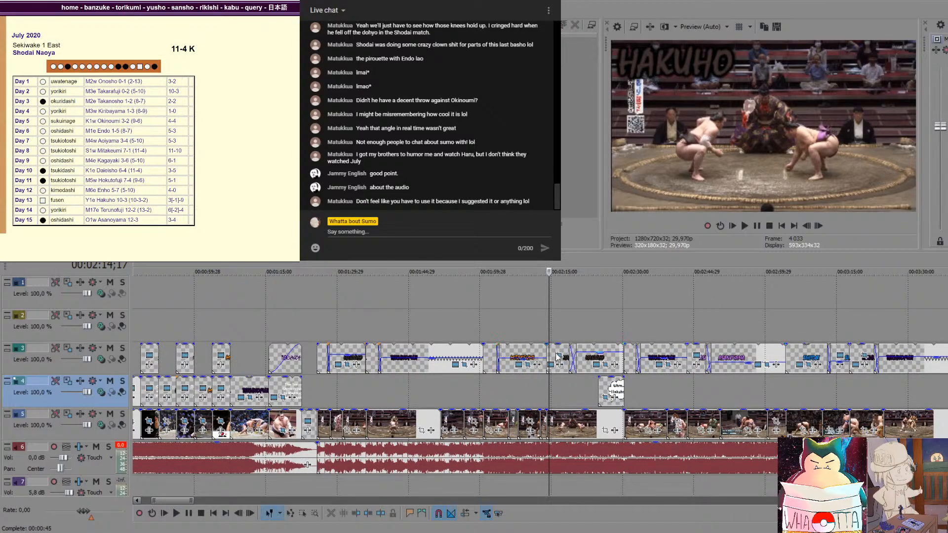
scroll(790, 380, "down", 2)
scroll(751, 388, "up", 4)
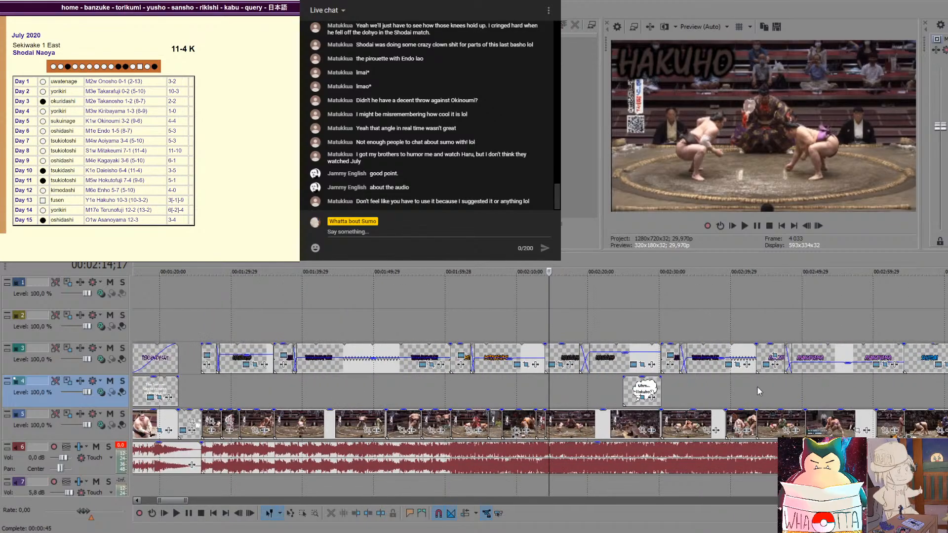
left_click_drag(923, 392, 861, 394)
left_click(743, 390)
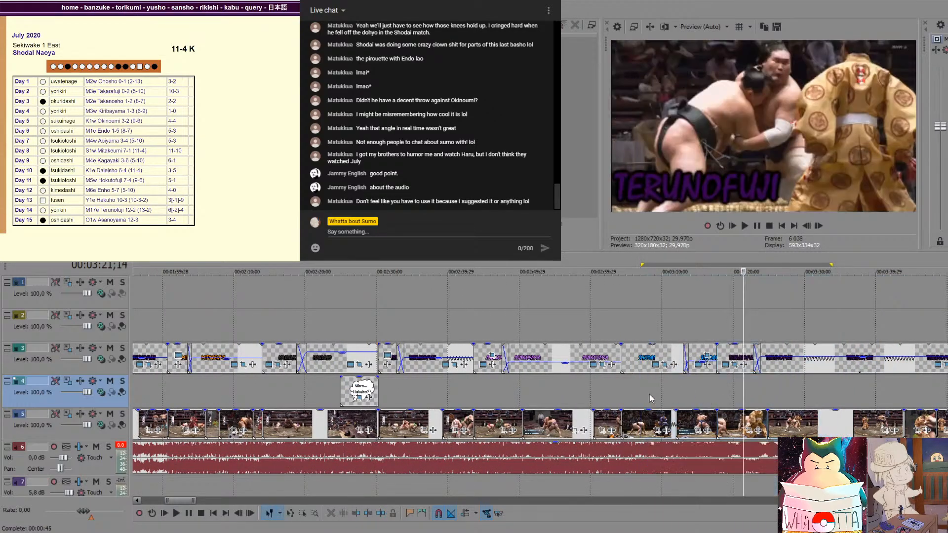
scroll(804, 395, "down", 1)
scroll(665, 391, "down", 1)
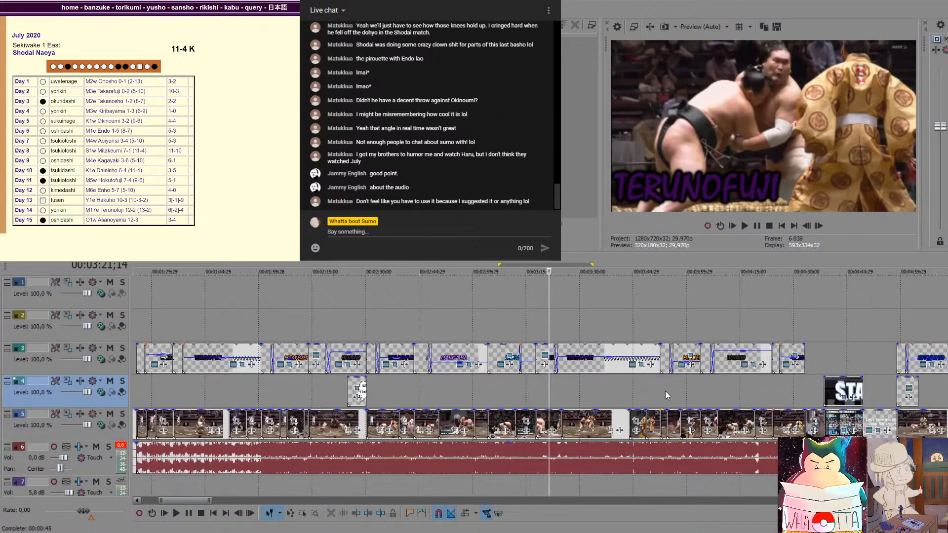
scroll(666, 391, "down", 1)
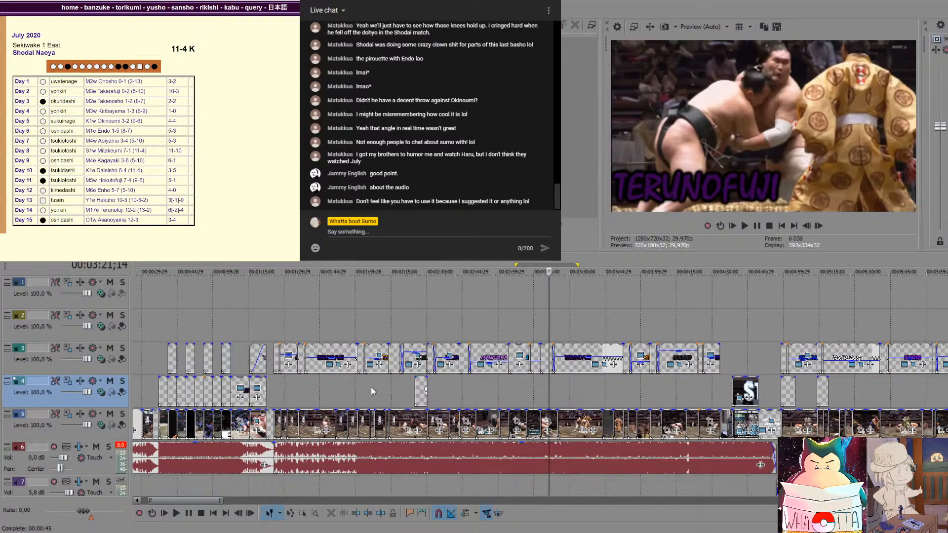
Play the Hakuho footage at 00:01:25;25 and the titled Hakuho bout from about 00:04:04
left_click(275, 391)
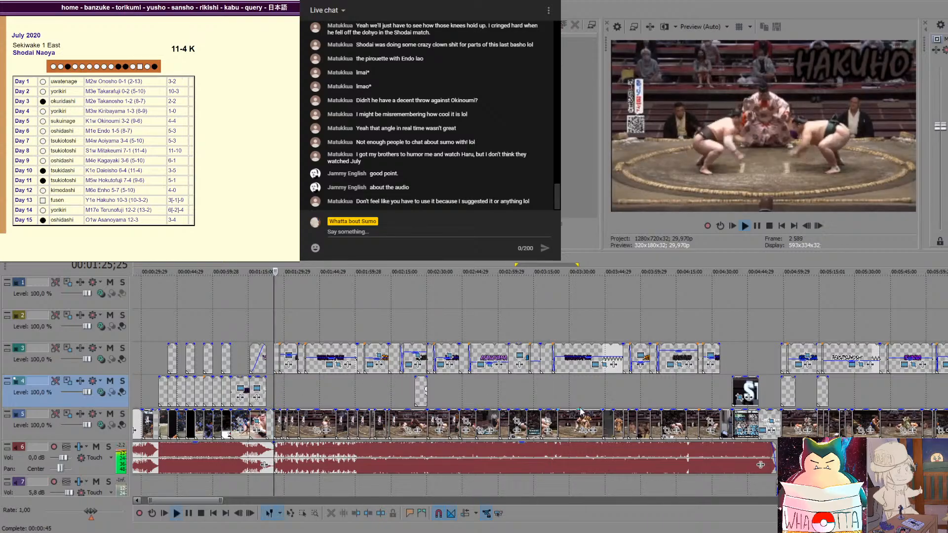
left_click(662, 386)
scroll(657, 387, "up", 5)
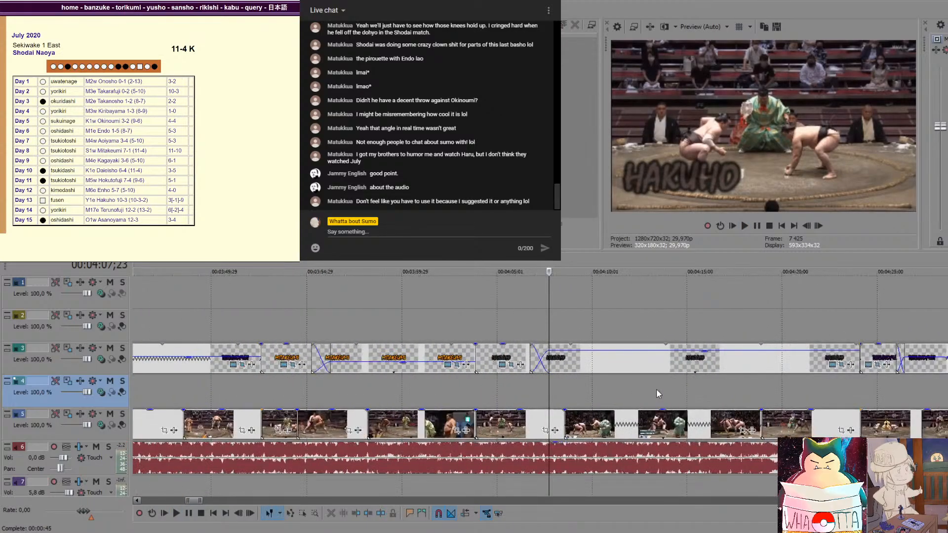
left_click(475, 393)
key("space")
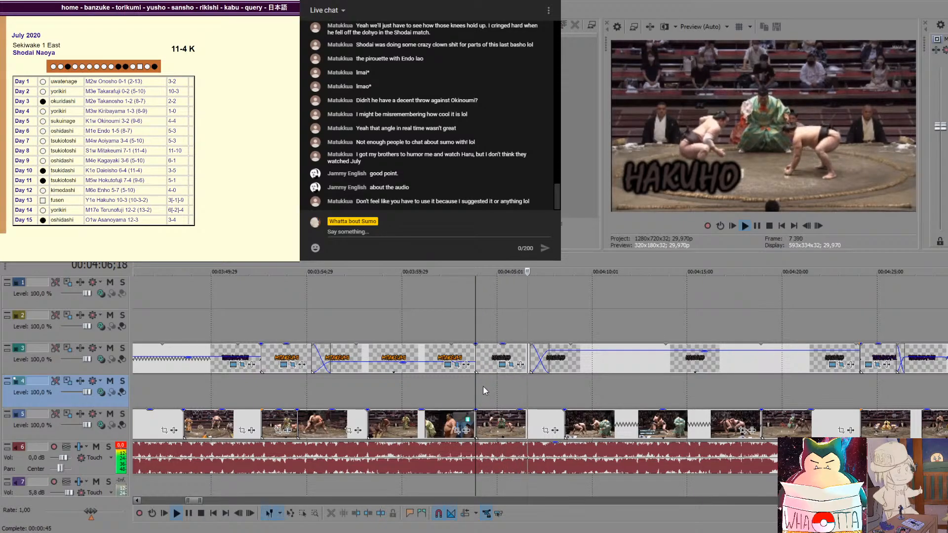
scroll(683, 280, "down", 2)
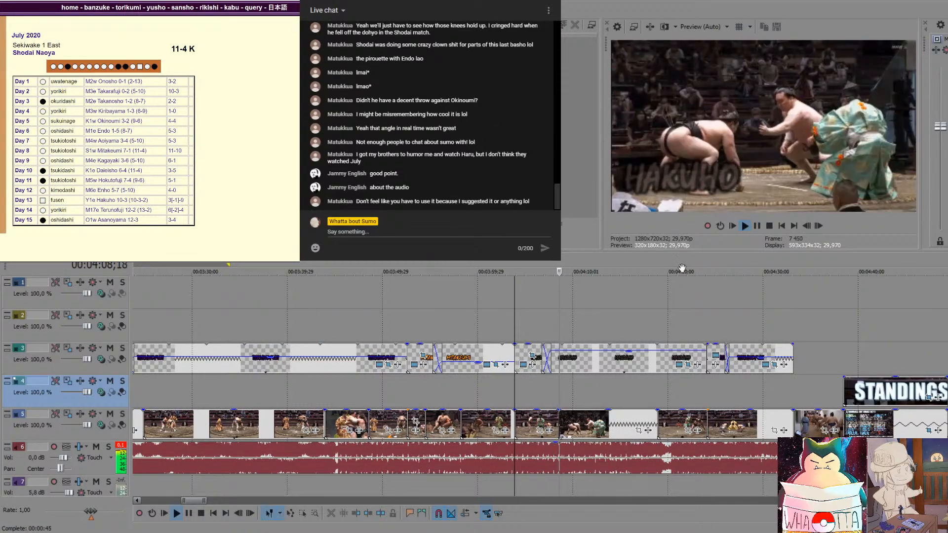
key("space")
Delete the three Hakuho bout clips between about 00:04:04 and 00:04:24 from the video track
left_click(543, 424)
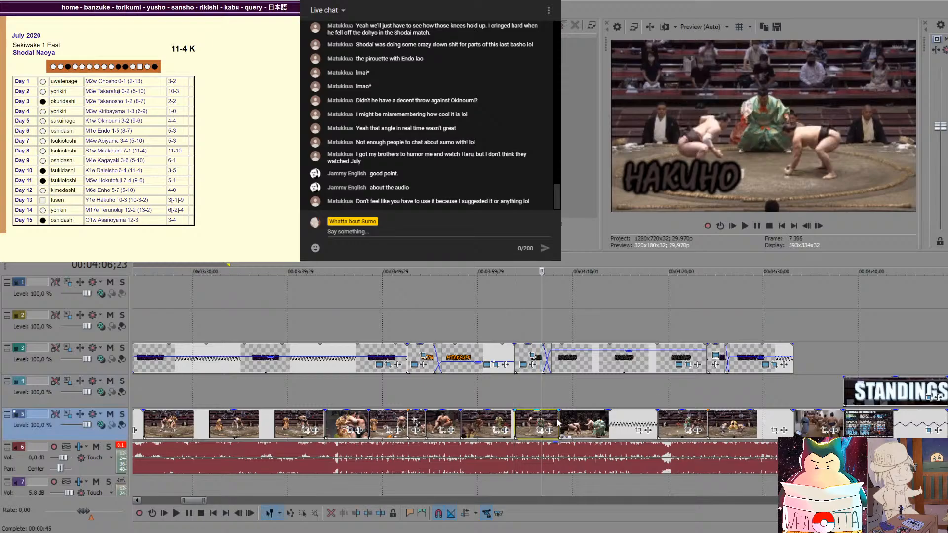
key("Delete")
left_click(604, 422)
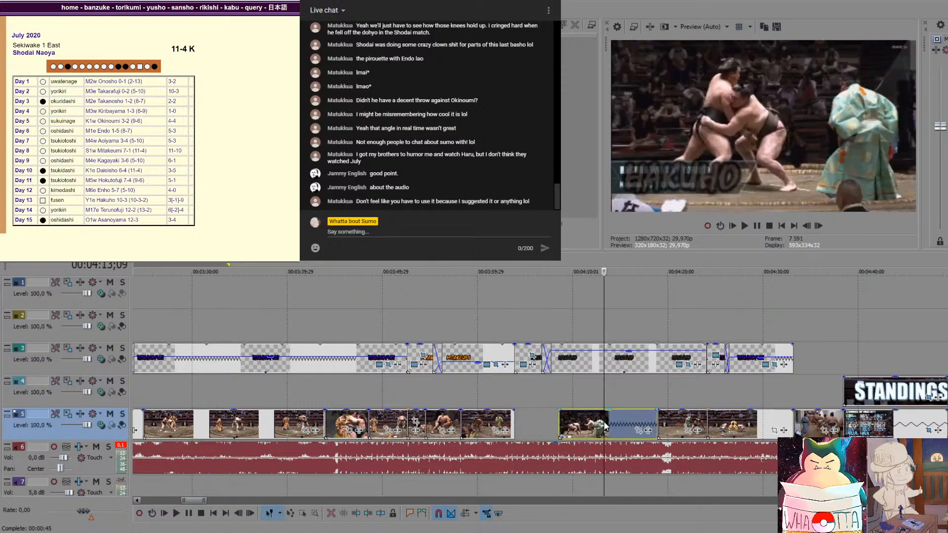
key("Delete")
left_click(671, 419)
key("Delete")
Paste the Shodai bout and replay clips into the gap directly after the Mitakeumi footage, and play them from 00:04:02;06
left_click(530, 418)
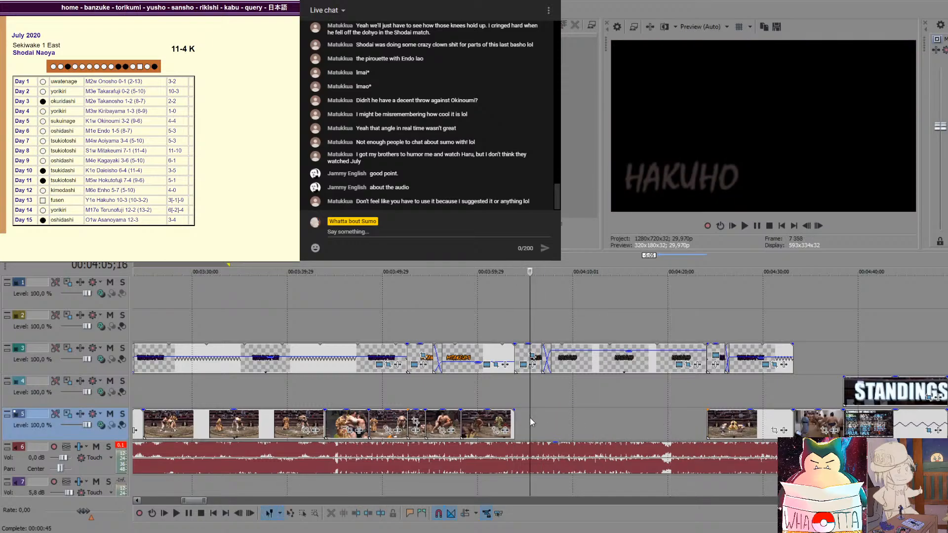
key("ctrl+v")
left_click_drag(561, 420, 545, 420)
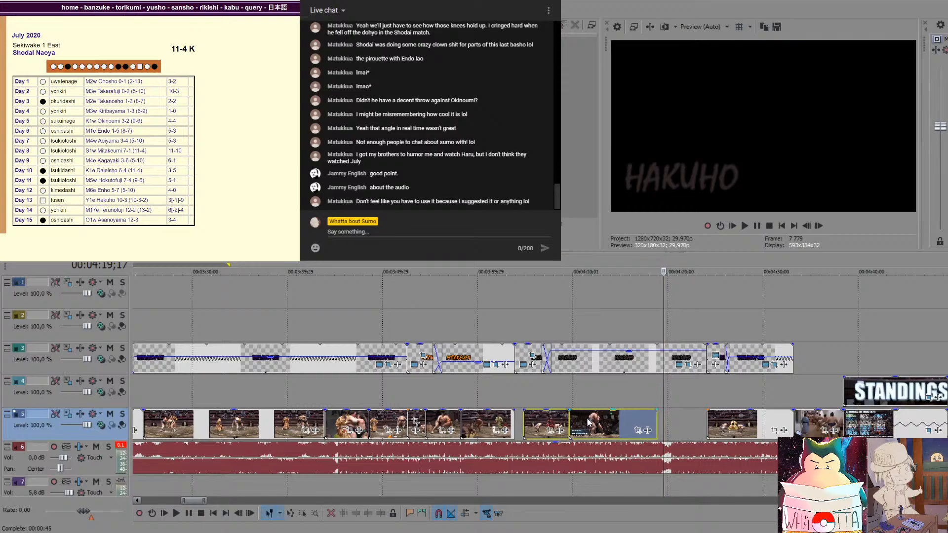
left_click(499, 393)
key("space")
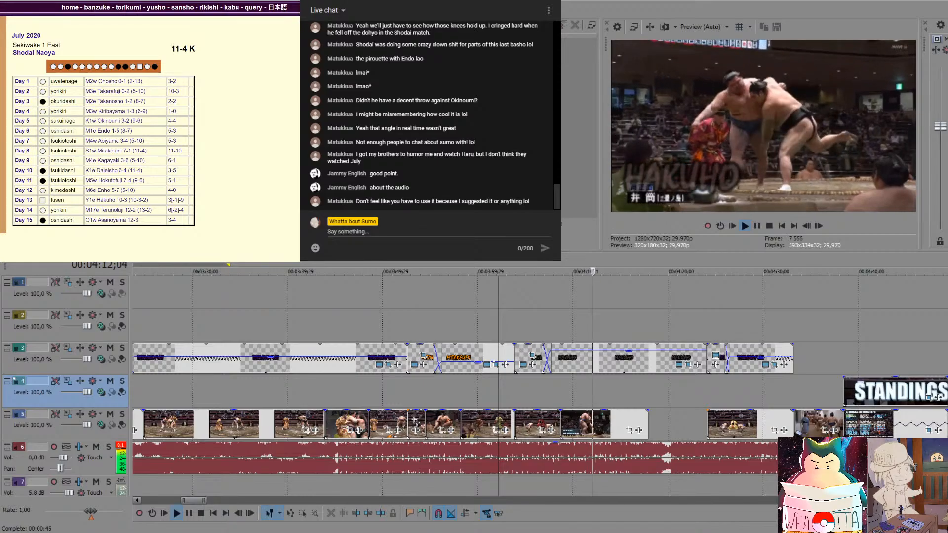
key("space")
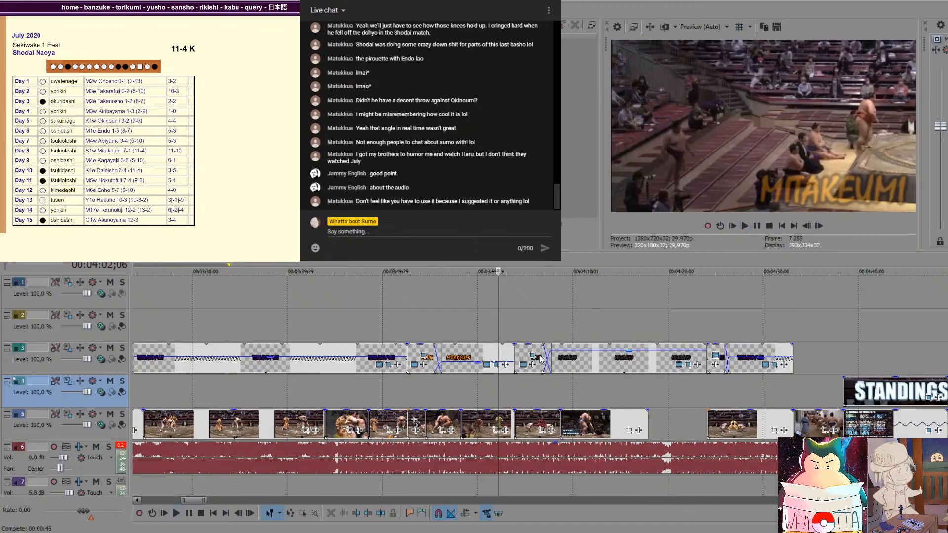
Delete the two Hakuho title clips above and after the newly placed Shodai footage
left_click(522, 353)
key("End")
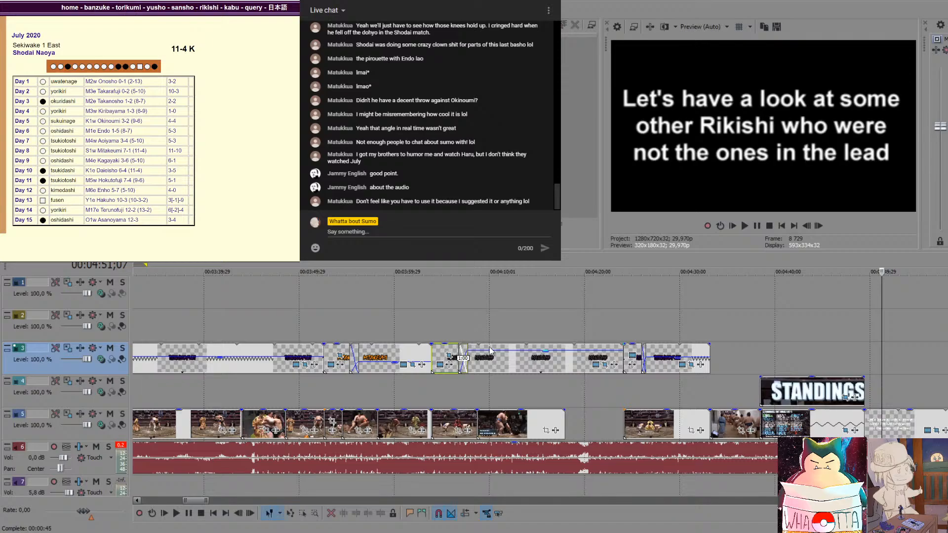
key("Delete")
left_click(504, 354)
key("Delete")
scroll(363, 352, "down", 3)
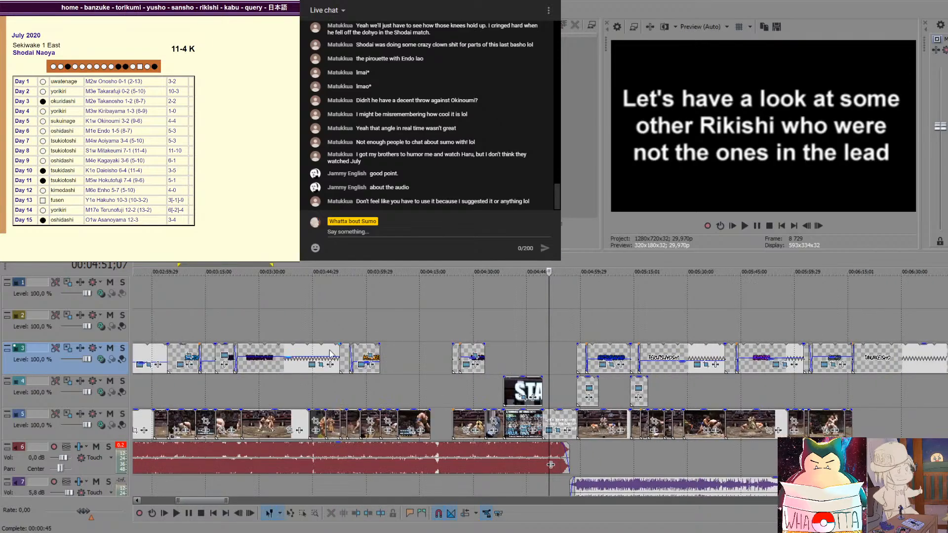
Select the Shodai title clip at 00:03:07;01 and show the live chat message held for review
left_click(177, 352)
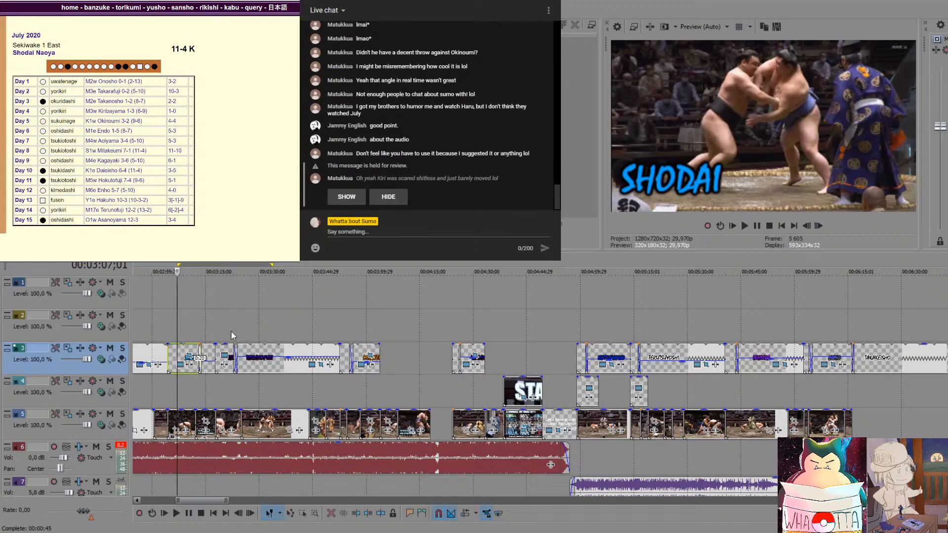
left_click(347, 197)
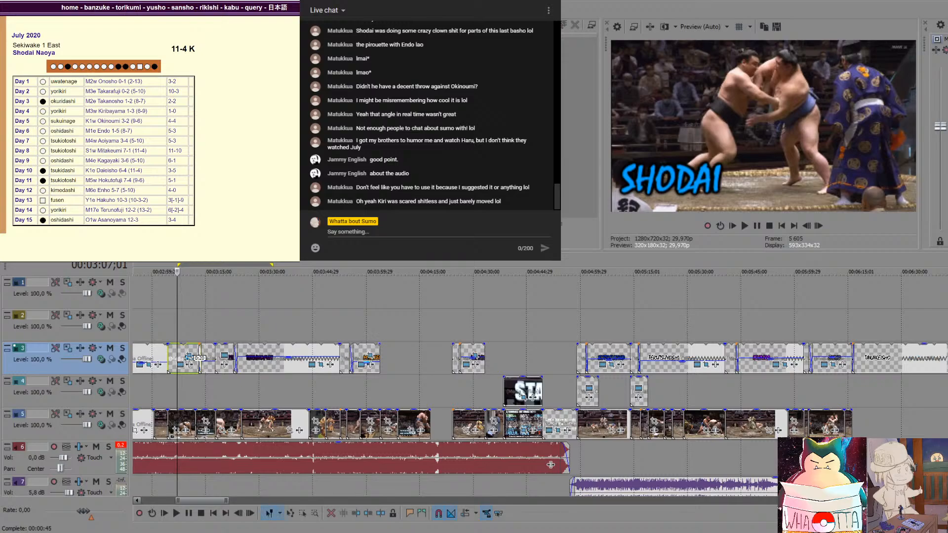
left_click(388, 354)
key("ctrl+v")
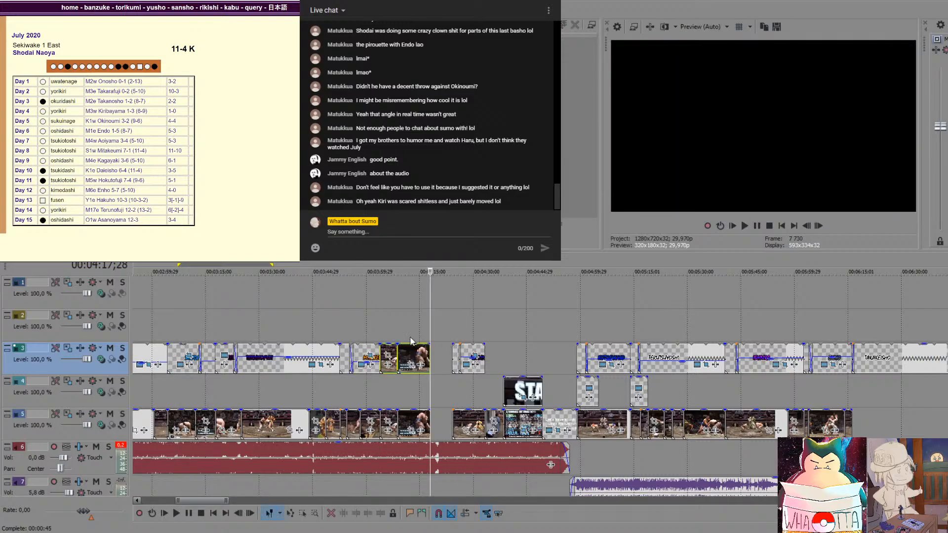
key("Delete")
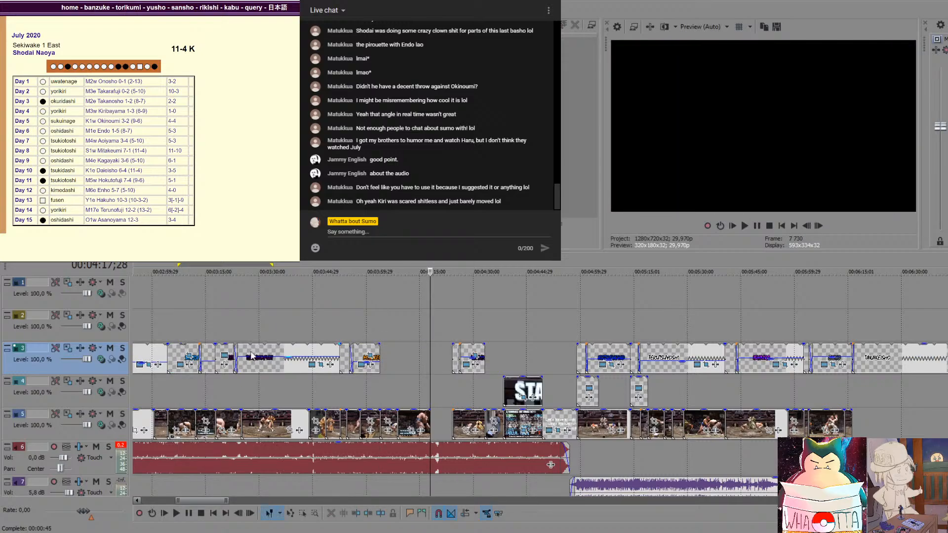
Copy the Shodai title clip from about 00:03:07 and paste it on the title track at 00:04:07;05 above the new Shodai footage
left_click(180, 356)
left_click(390, 364)
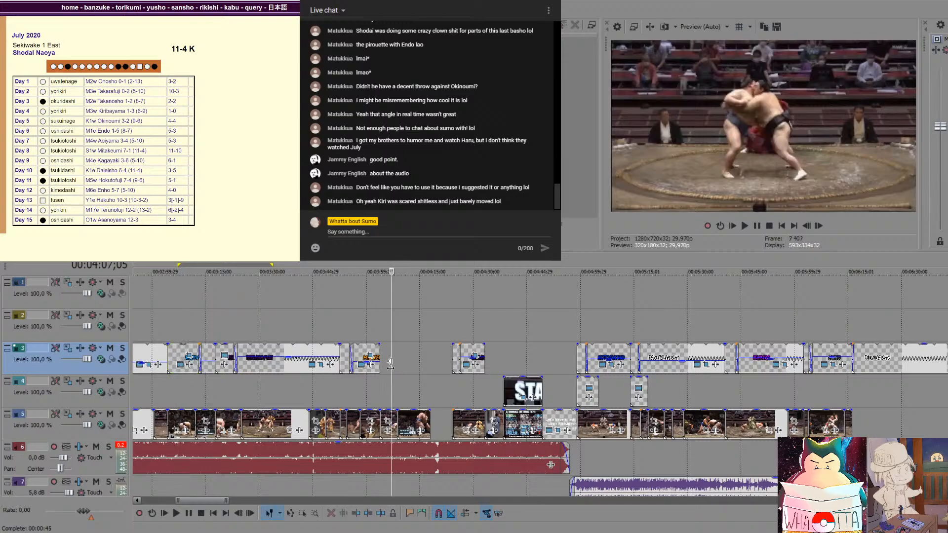
key("ctrl+v")
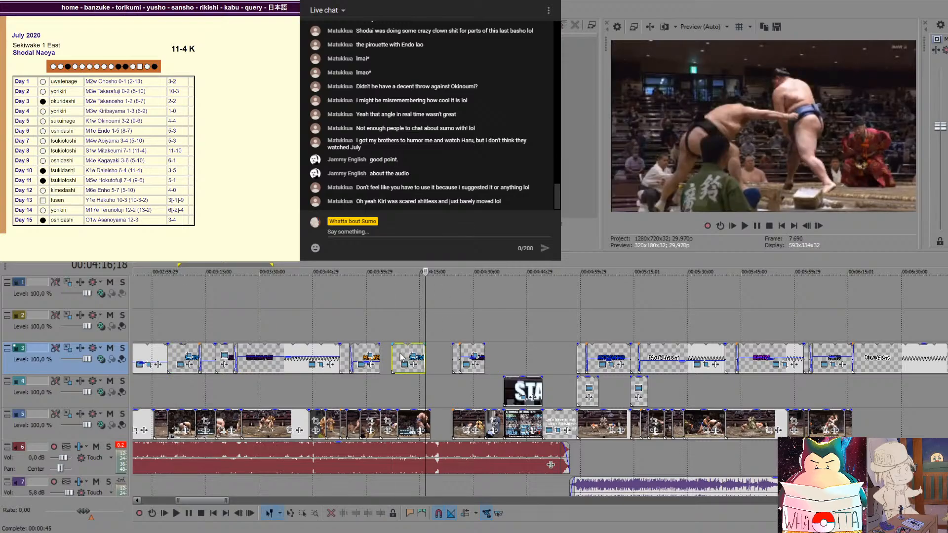
Move the new Shodai title clip against the Mitakeumi title and extend its end to the start of the Terunofuji title
left_click_drag(401, 356, 452, 355)
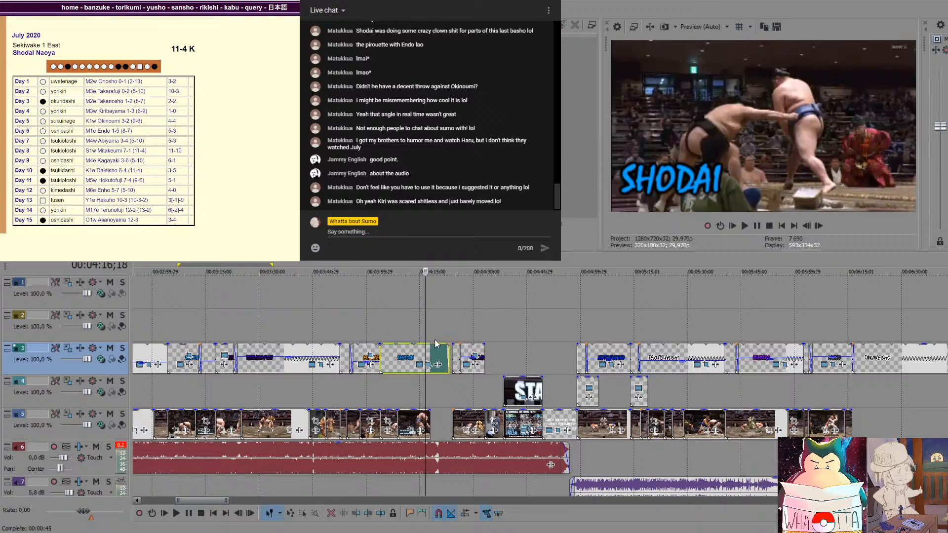
scroll(638, 351, "up", 5)
left_click_drag(781, 354, 834, 355)
left_click(766, 317)
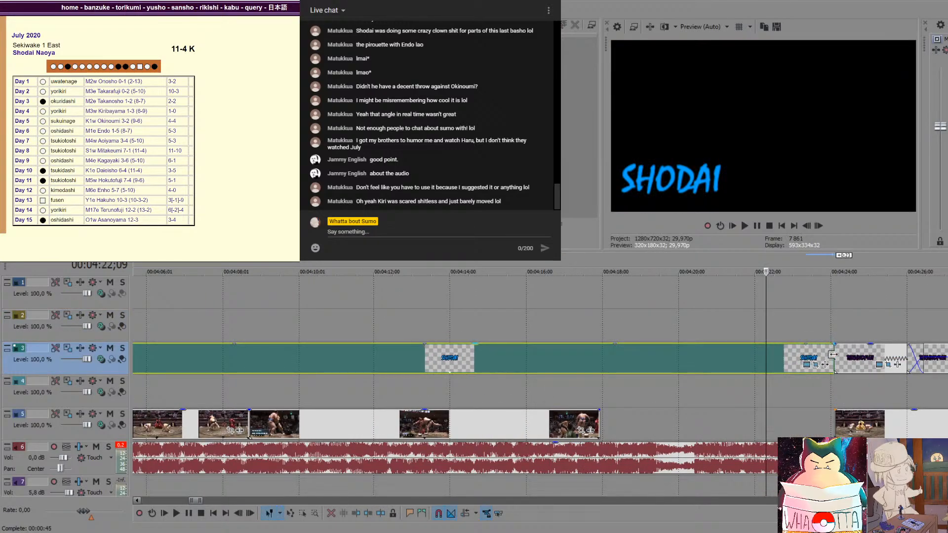
scroll(440, 386, "down", 2)
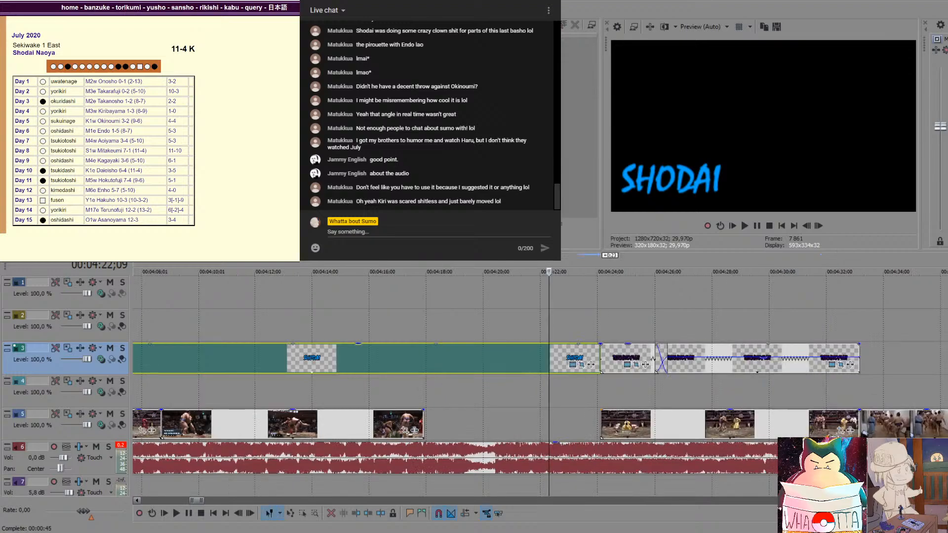
scroll(501, 329, "down", 2)
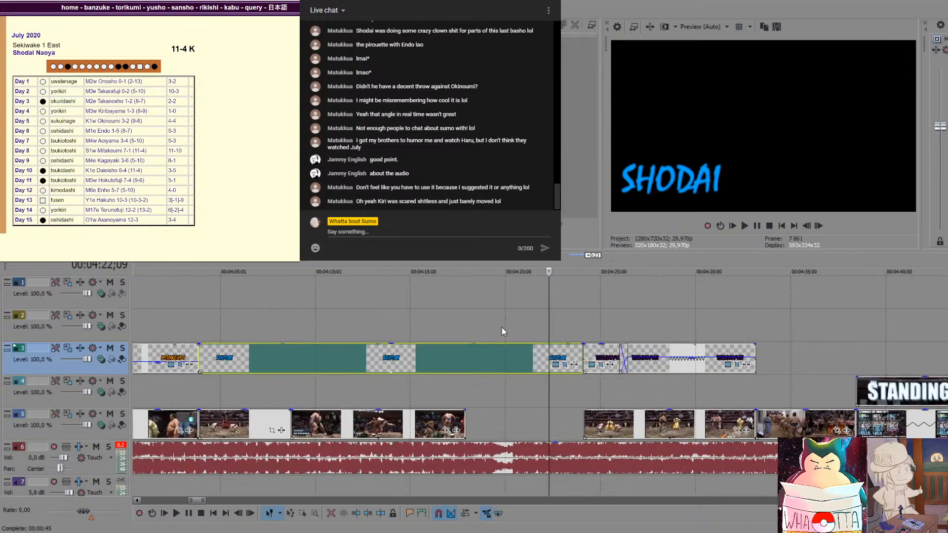
Paste a copy of the first Shodai bout clip near the gap after the replay and move it to the track above
left_click(404, 425)
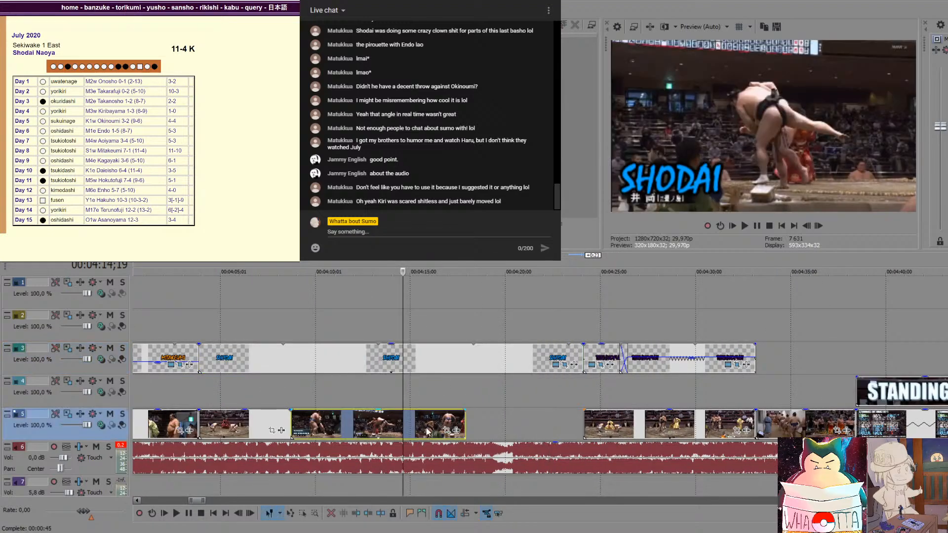
left_click(456, 424)
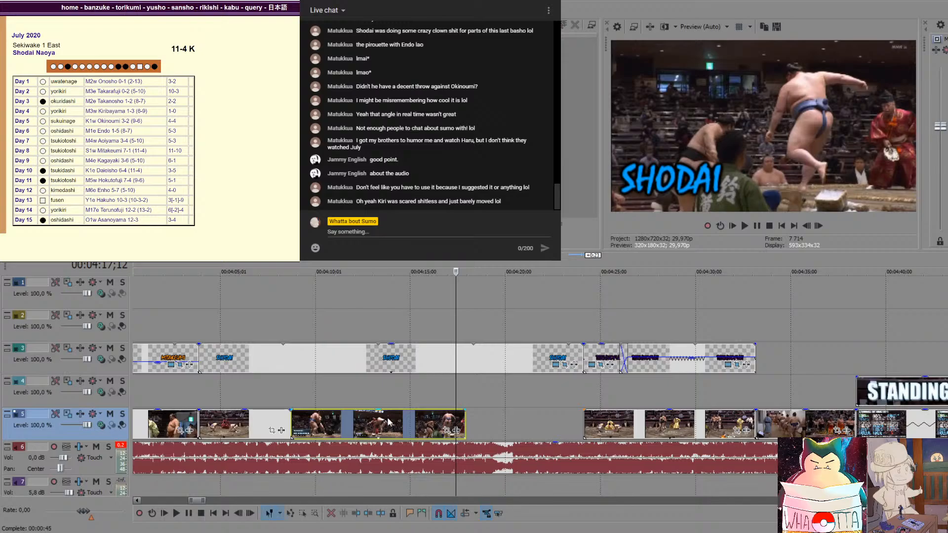
left_click(255, 420)
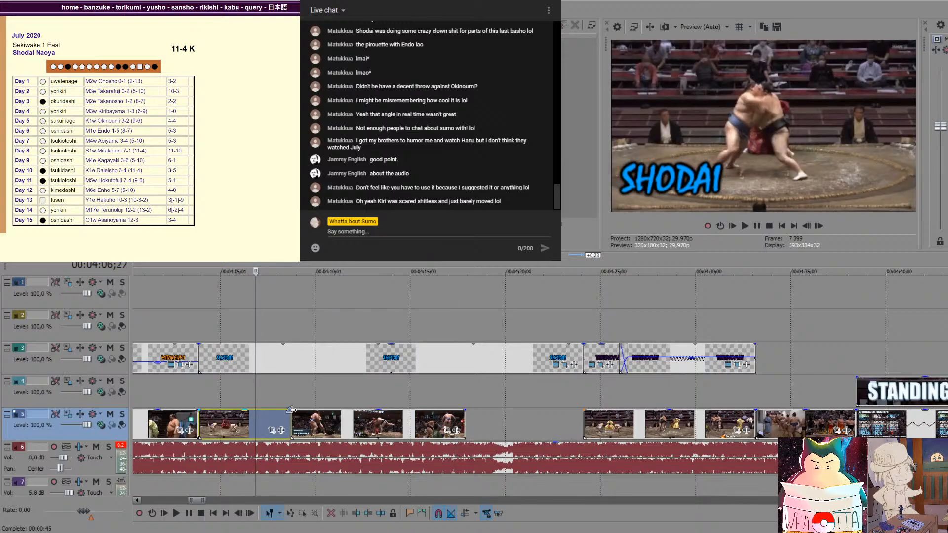
left_click(495, 416)
key("ctrl+v")
left_click_drag(538, 422, 583, 423)
key("ctrl+z")
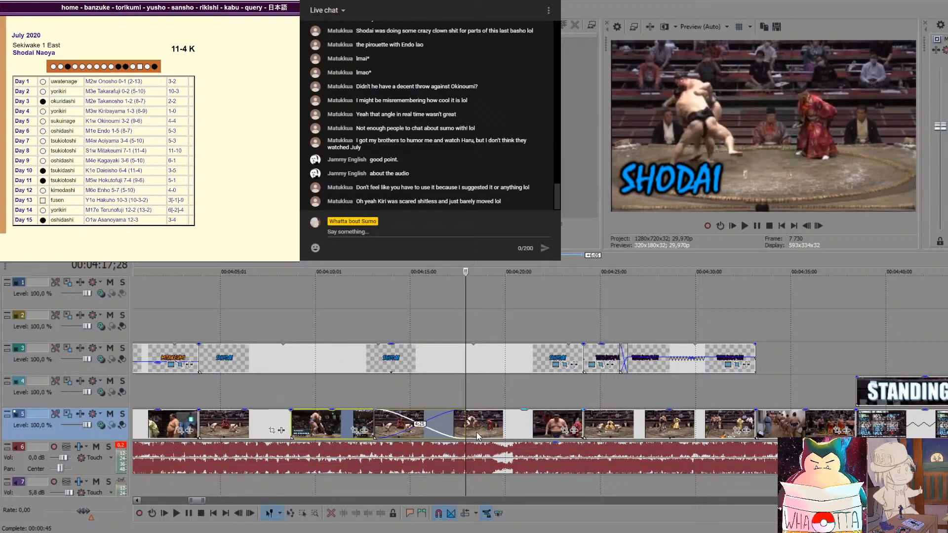
left_click(479, 429)
left_click_drag(488, 400, 488, 399)
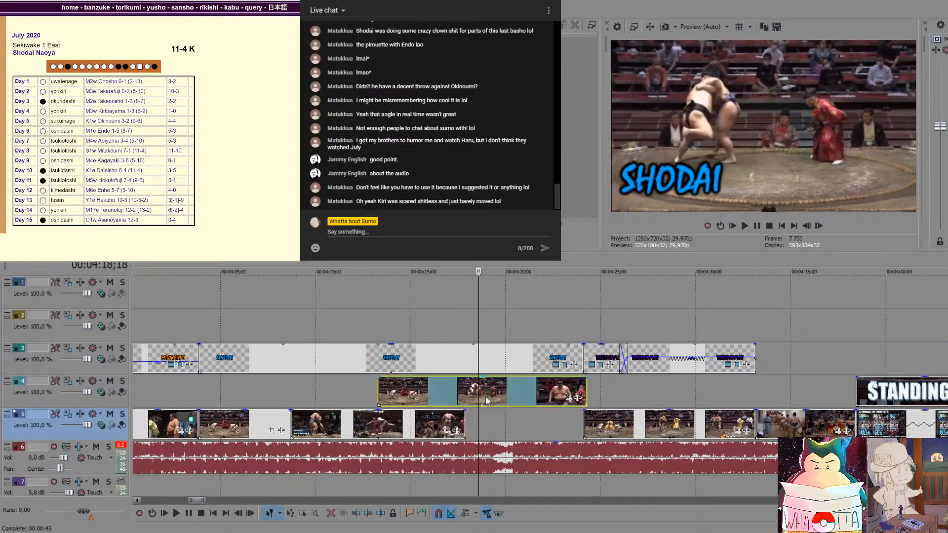
Split the copied Shodai clip at 00:04:17;28 and delete the part overlapping the replay
left_click(467, 396)
key("s")
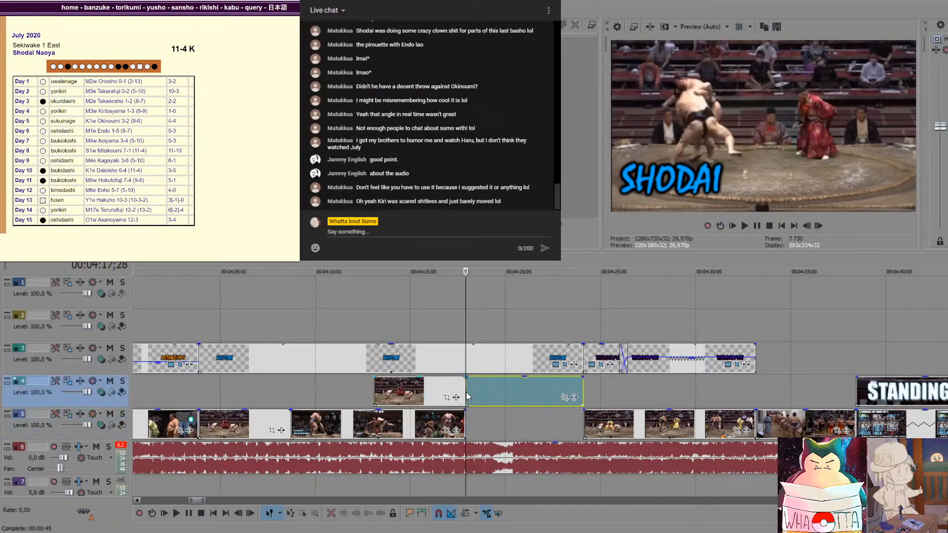
left_click(426, 397)
key("Delete")
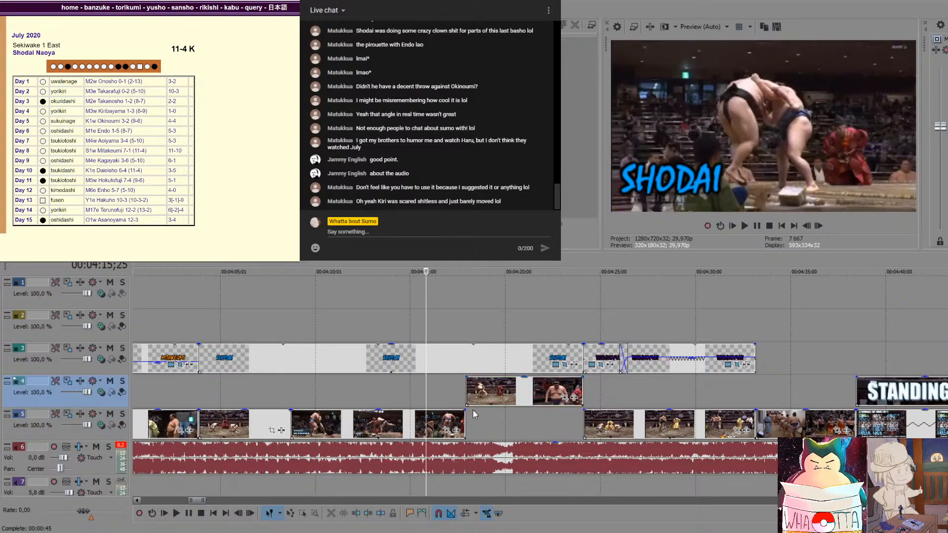
Cut the copied clip's footage before 00:04:20;10 and fit the remainder into the gap from 00:04:17;28 to 00:04:24;03
left_click(473, 414)
key("space")
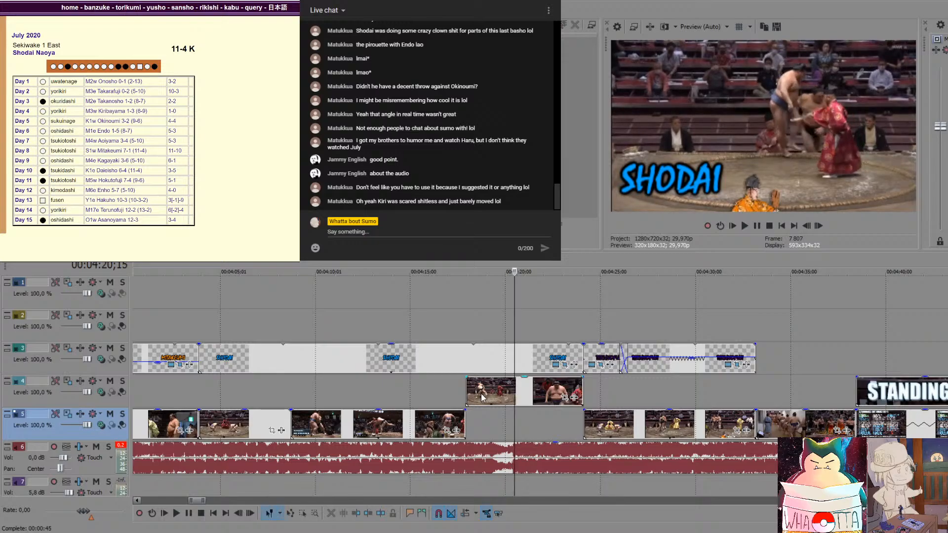
key("Left")
key("Left")
key("Left")
key("Left")
key("Left")
key("Left")
key("Left")
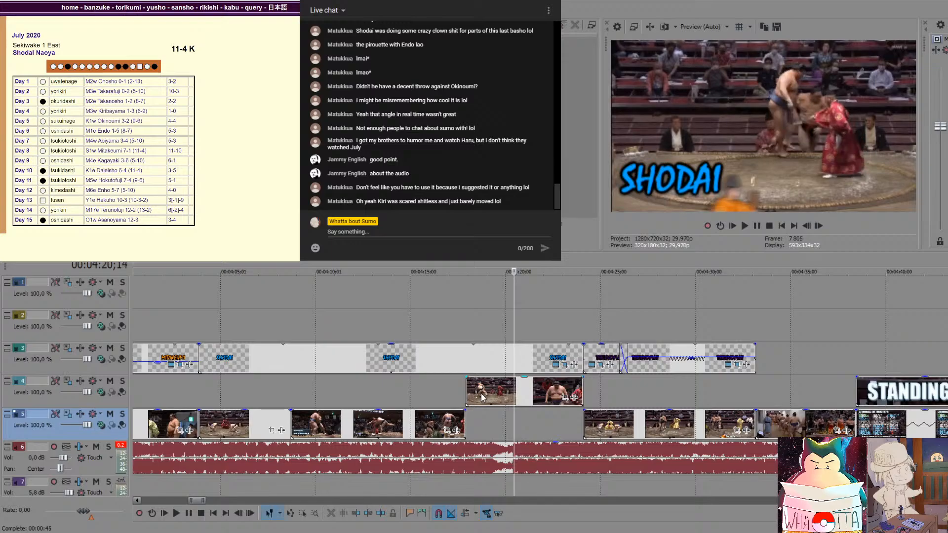
key("Left")
key("Left")
key("Left")
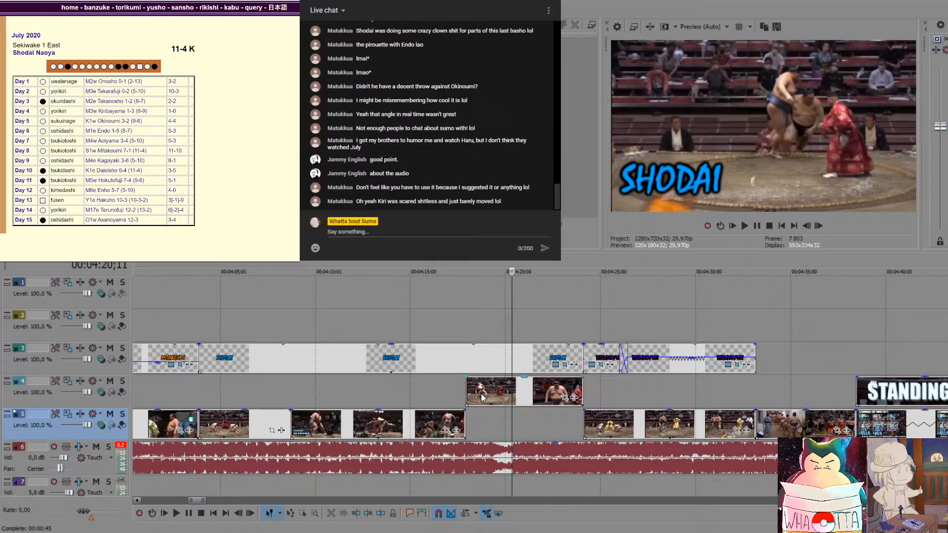
left_click(512, 391)
key("s")
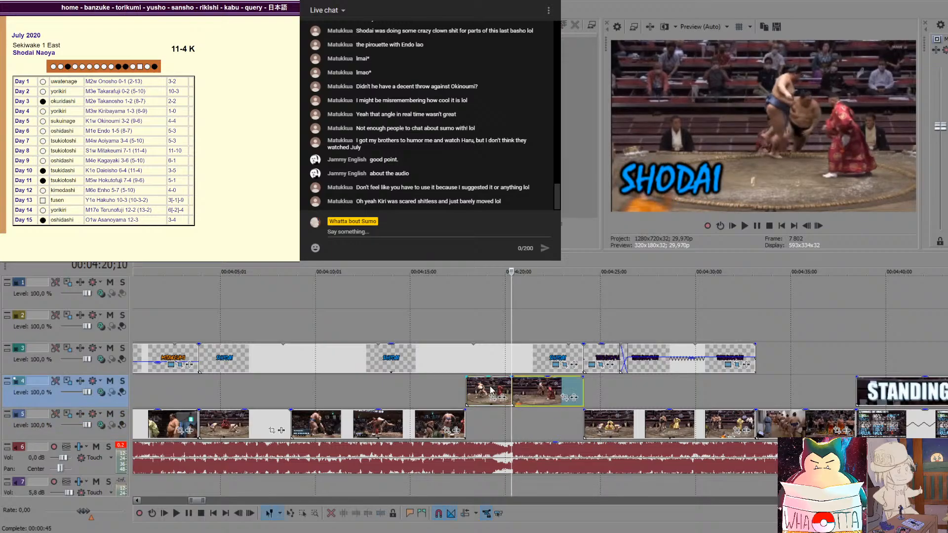
left_click(490, 389)
key("Delete")
left_click_drag(537, 395, 584, 390)
left_click(583, 390)
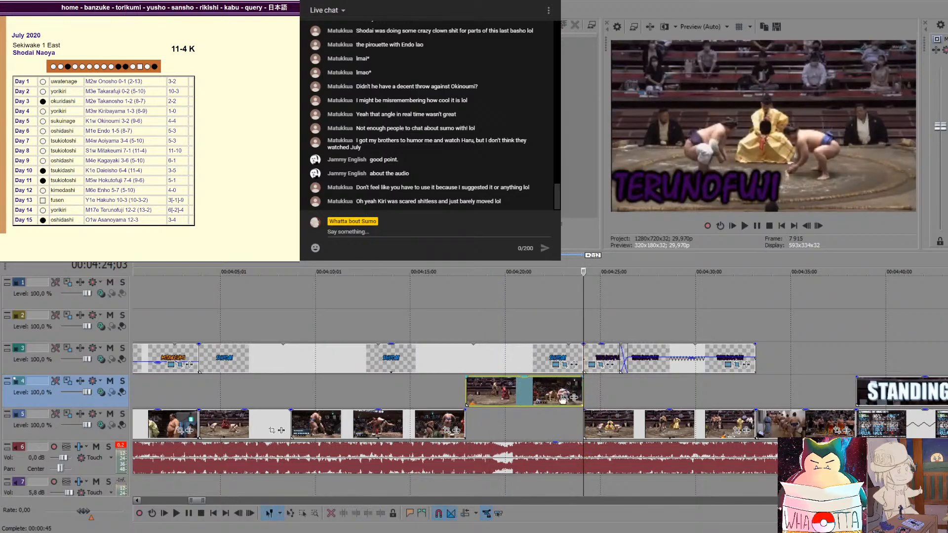
Play the Shodai aftermath clip, split it at 00:04:23;07 and delete the remainder
left_click(436, 387)
key("space")
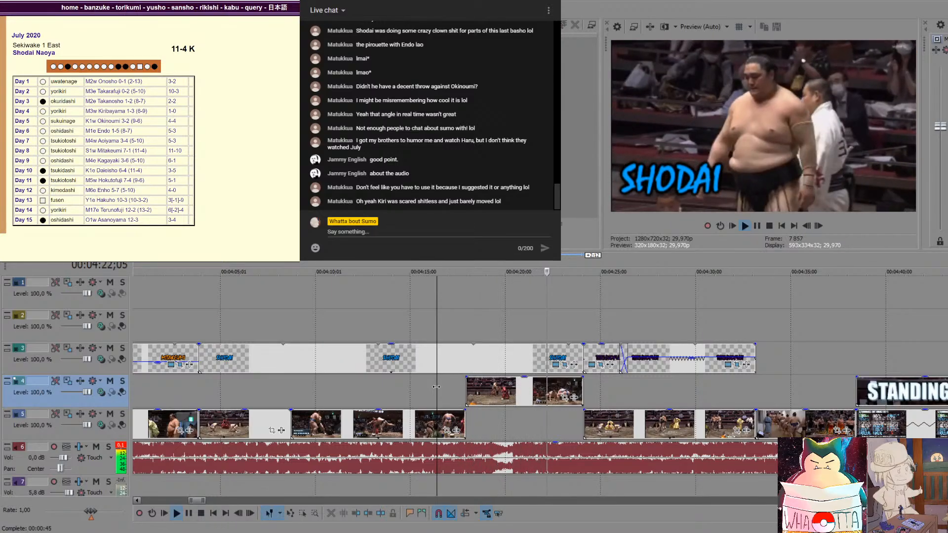
key("Return")
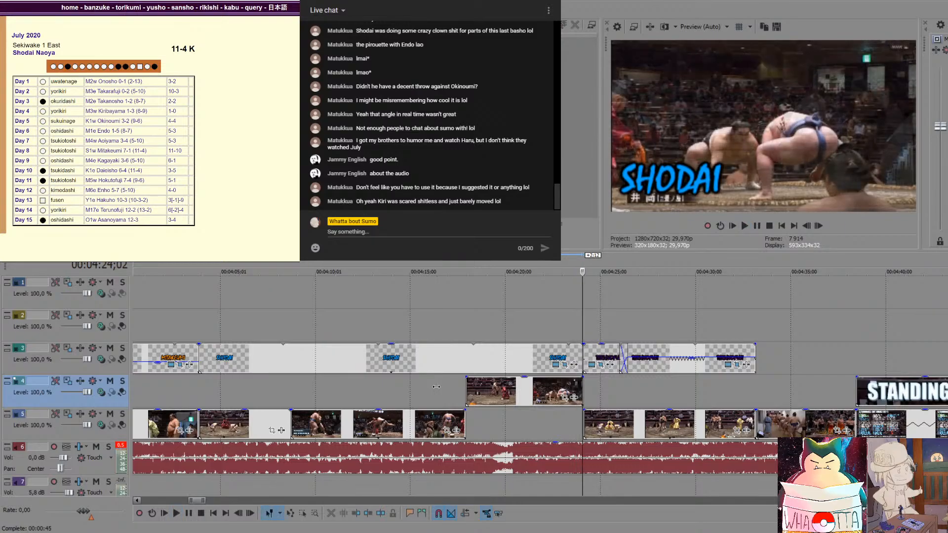
left_click(566, 388)
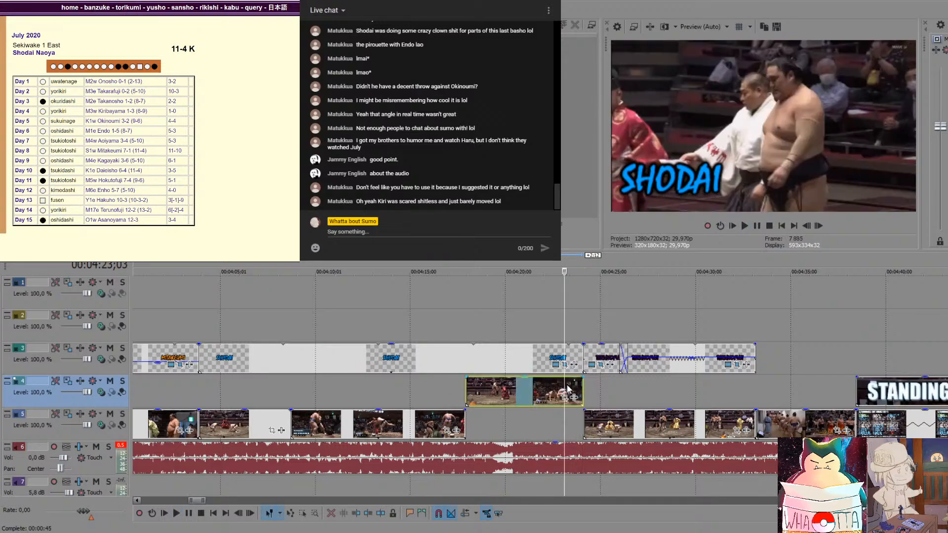
key("Right")
key("Right")
key("Right")
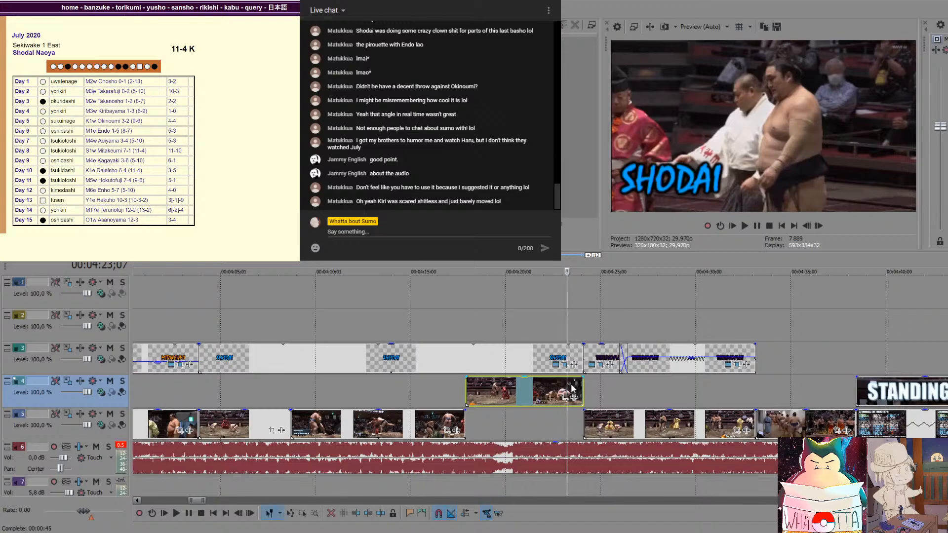
key("s")
key("Delete")
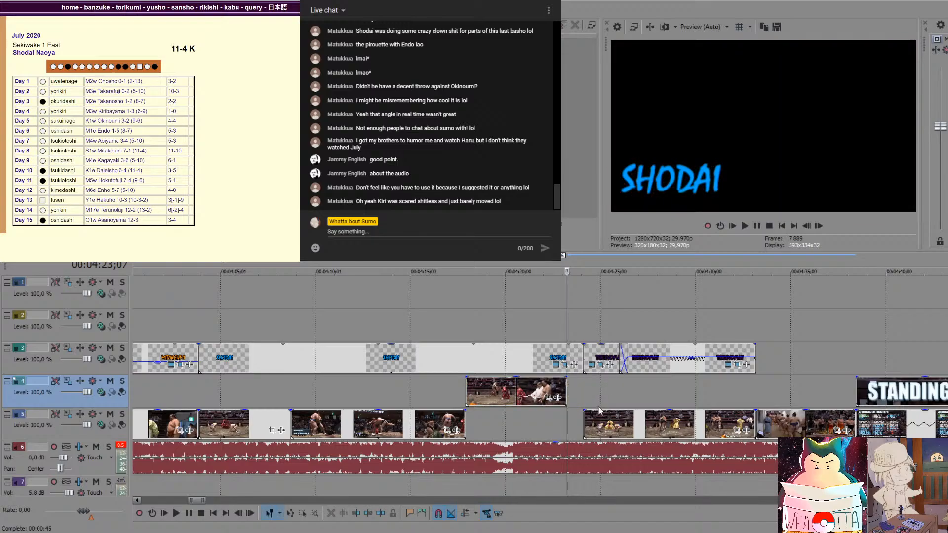
Extend the start of the Terunofuji footage back to the Shodai aftermath clip's end at 00:04:23;07
left_click(594, 424)
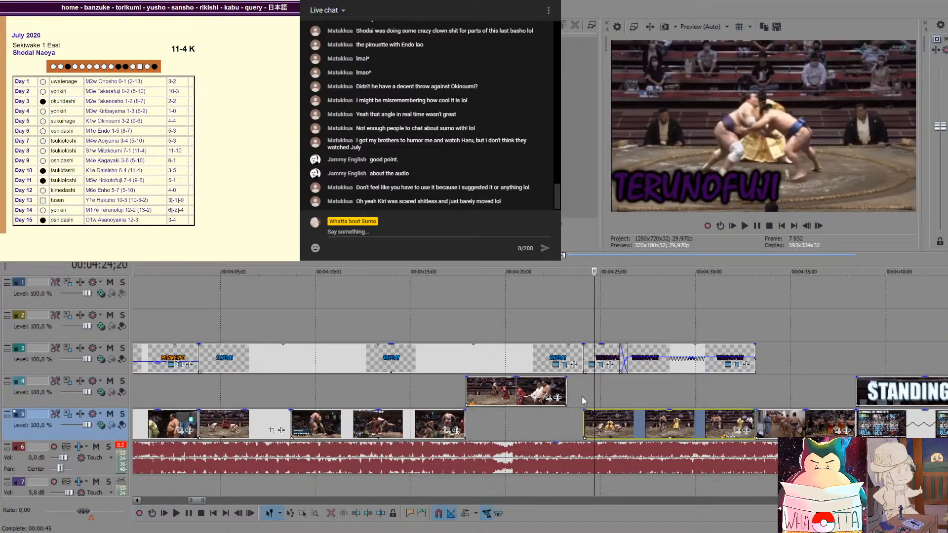
left_click(583, 397)
left_click_drag(585, 423, 569, 422)
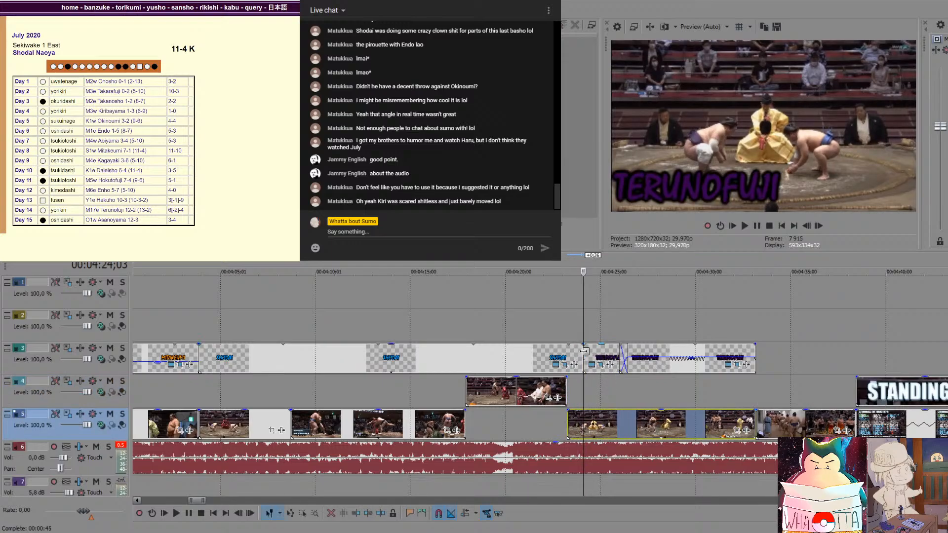
Shorten the end of the Shodai title and extend the Terunofuji title back so they meet at the start of the Terunofuji footage
left_click_drag(582, 351, 534, 362)
left_click(571, 327)
scroll(573, 331, "up", 6)
left_click(550, 361)
scroll(468, 321, "down", 6)
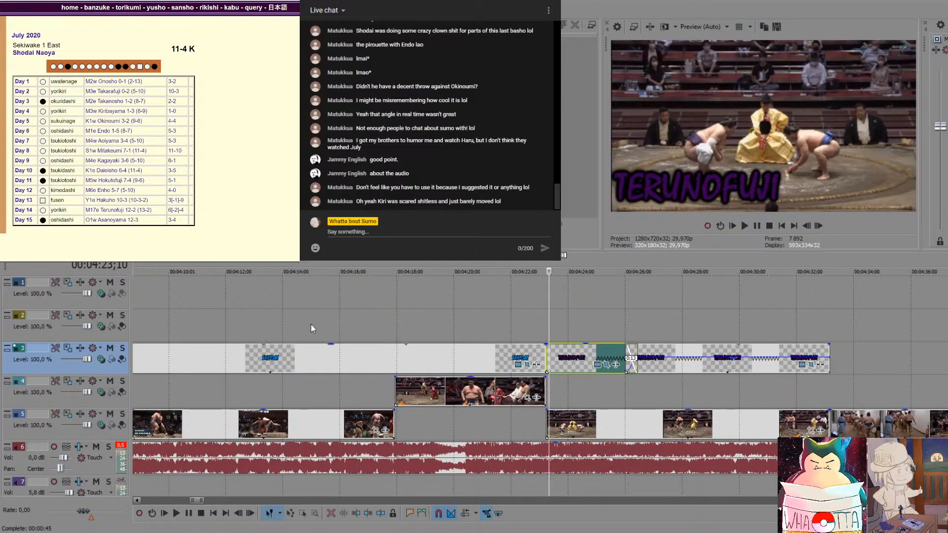
Play the sequence from the Mitakeumi bout through the Shodai bout into the Terunofuji bout and check the Shodai aftermath at 00:04:20;12
left_click(283, 329)
key("space")
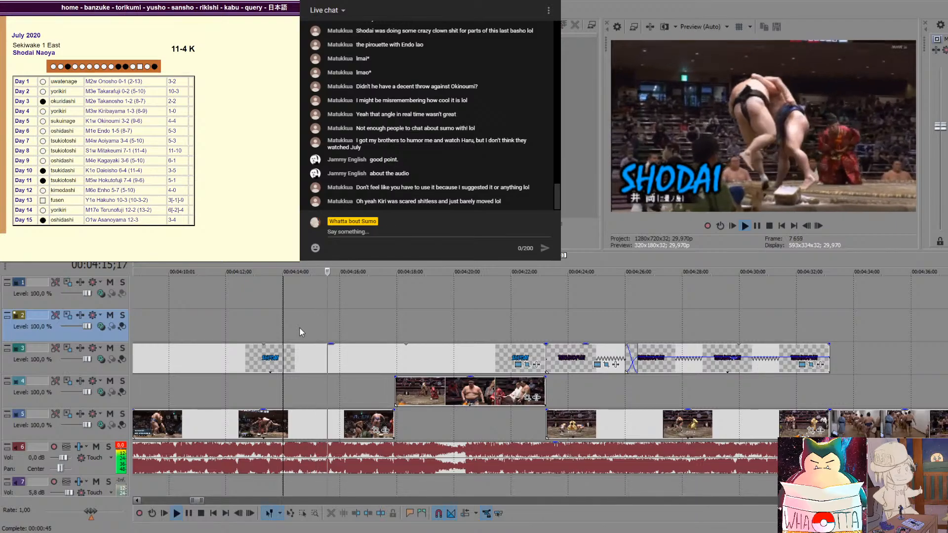
key("space")
scroll(333, 336, "down", 5)
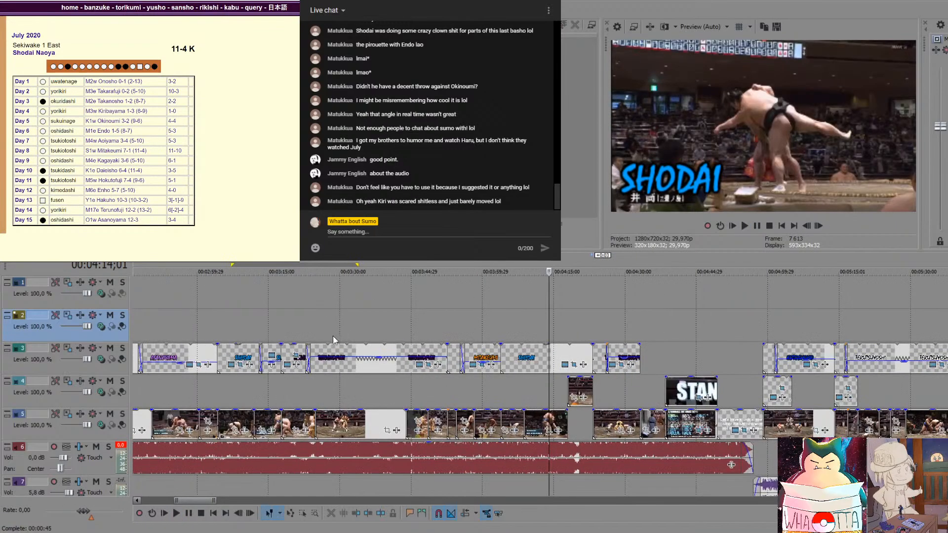
left_click(447, 311)
left_click(469, 310)
left_click(455, 319)
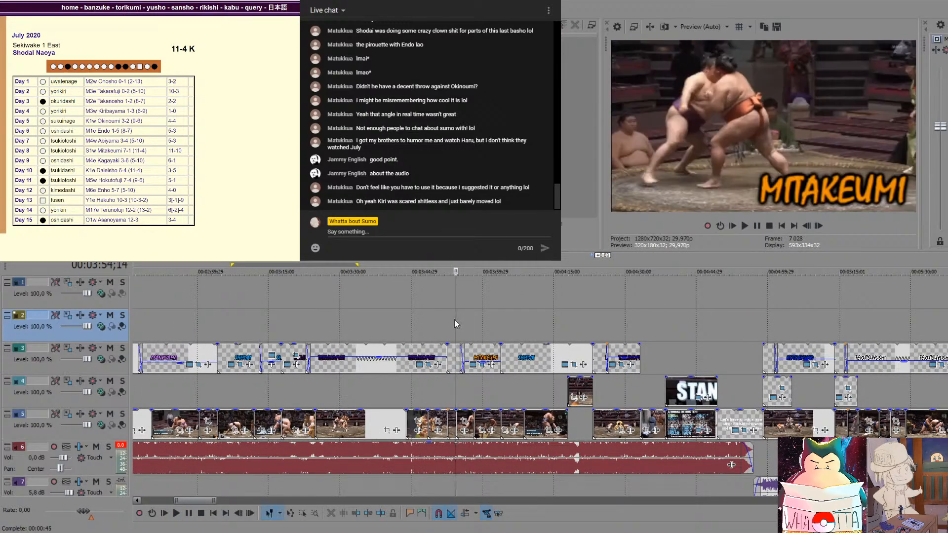
left_click(451, 321)
key("space")
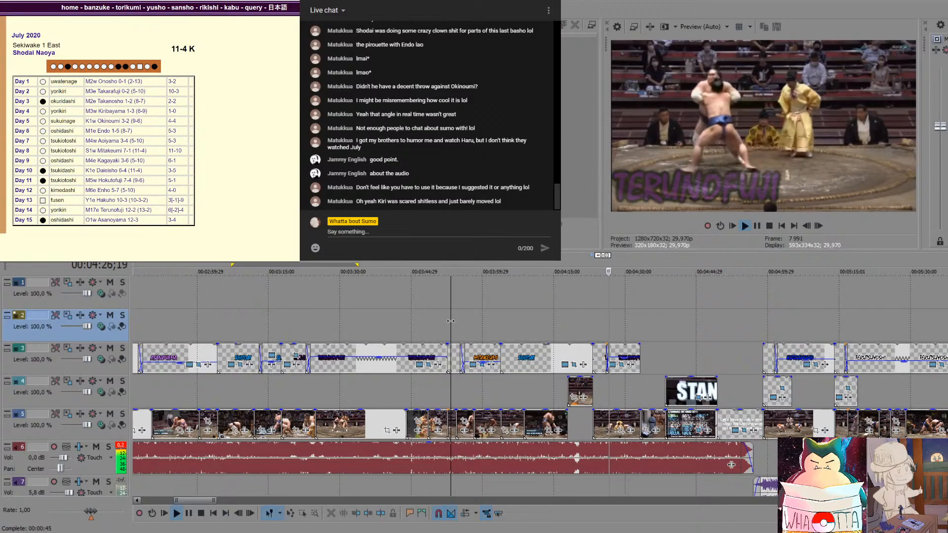
key("Return")
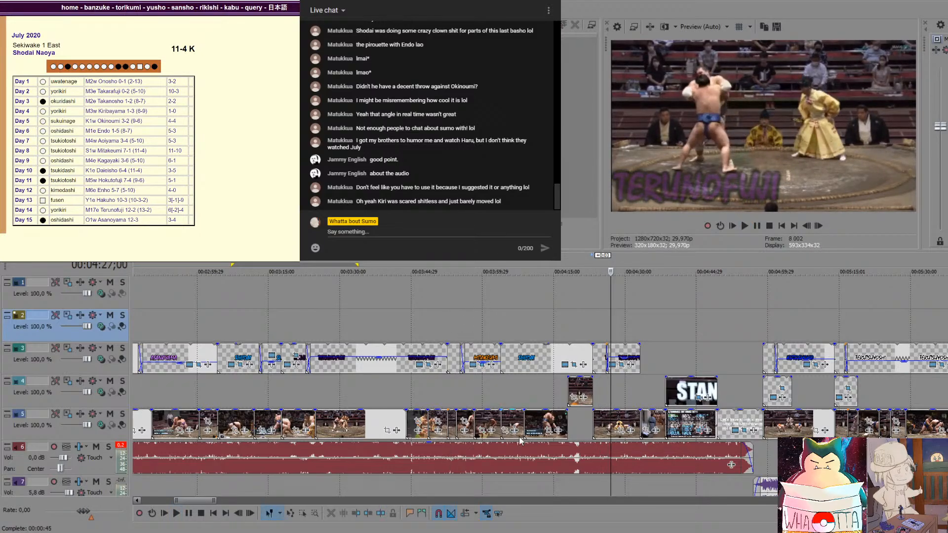
left_click(580, 426)
key("space")
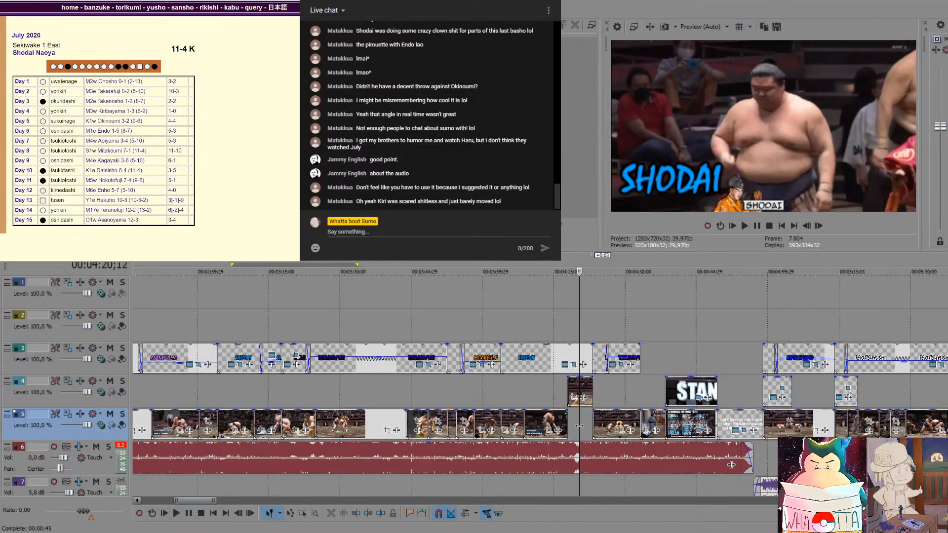
key("space")
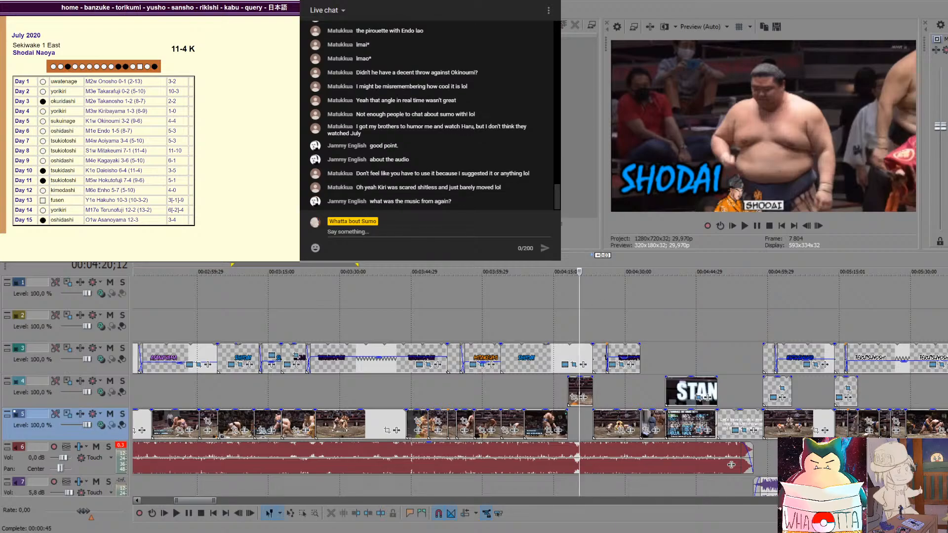
left_click(524, 454)
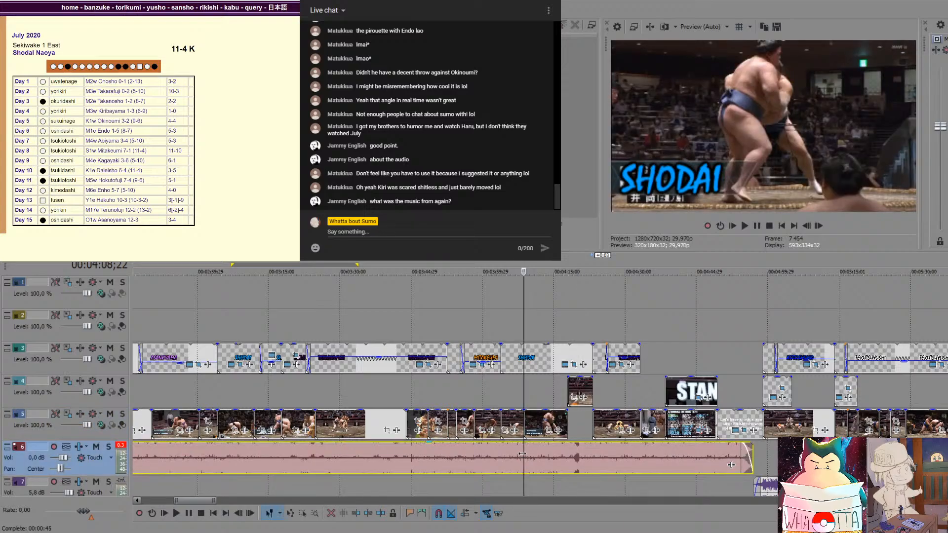
scroll(523, 453, "down", 8)
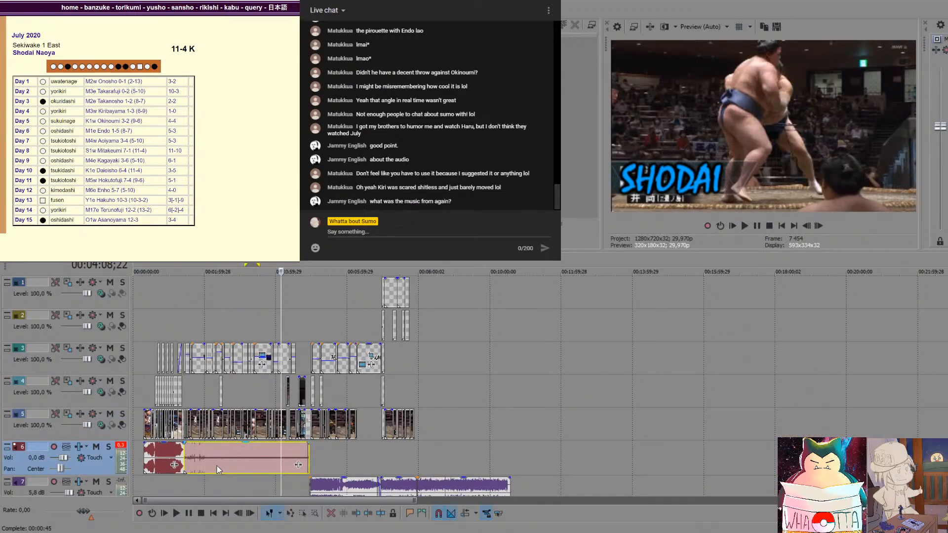
left_click(147, 487)
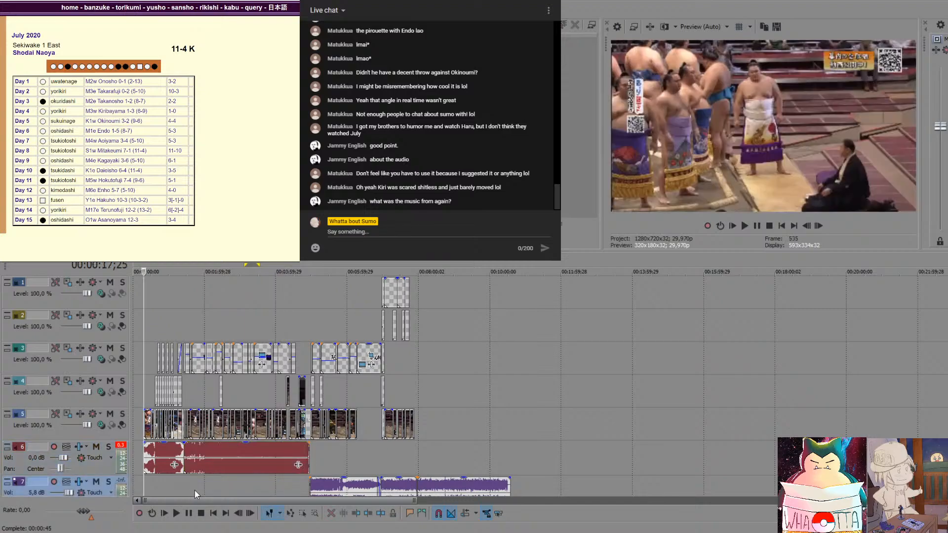
left_click(329, 462)
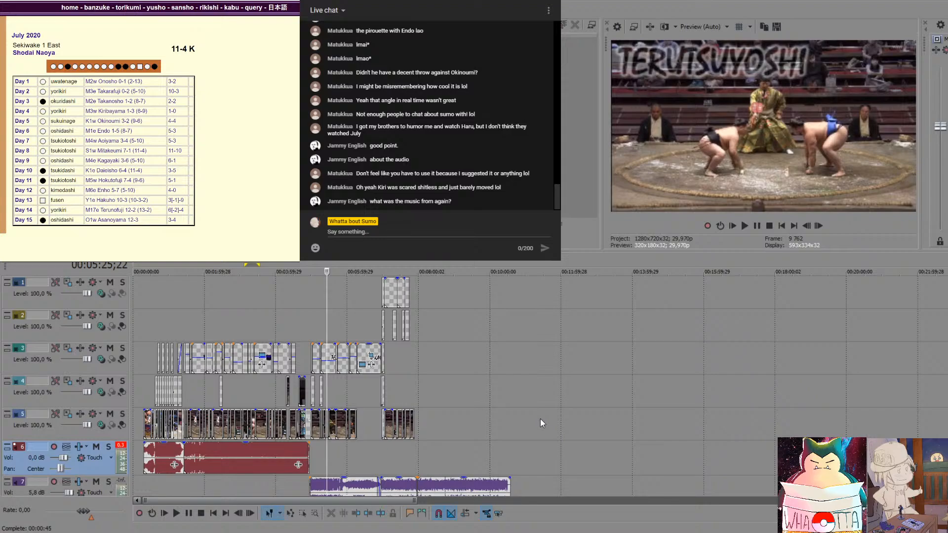
Delete the last piece of the music on track 7 and extend the preceding piece to about 00:10:34
key("space")
left_click(443, 457)
left_click(417, 468)
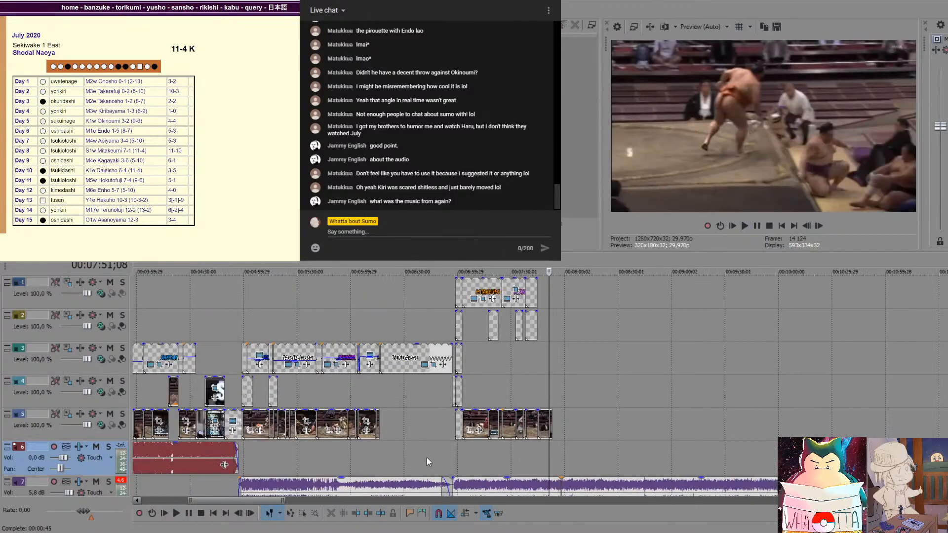
scroll(426, 457, "up", 5)
scroll(620, 451, "down", 1)
left_click(619, 486)
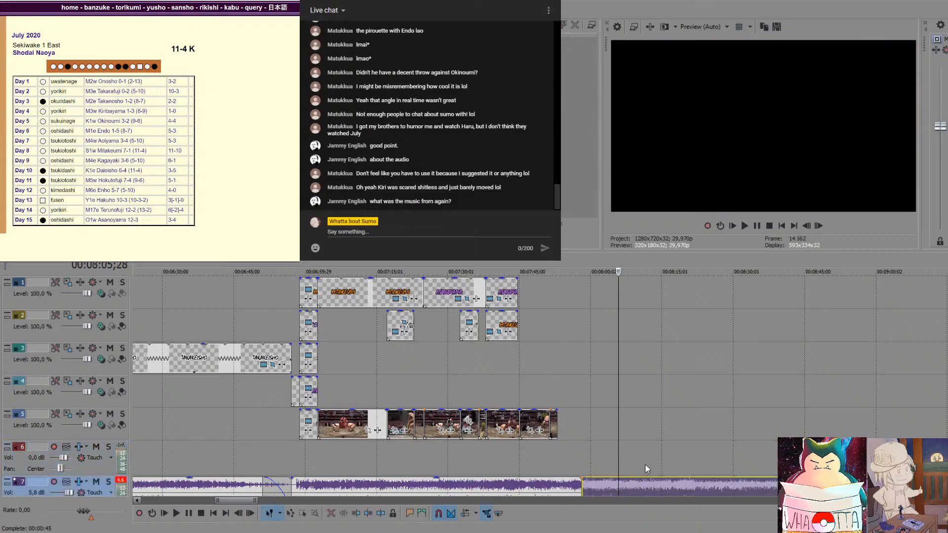
key("Delete")
left_click_drag(581, 484, 945, 485)
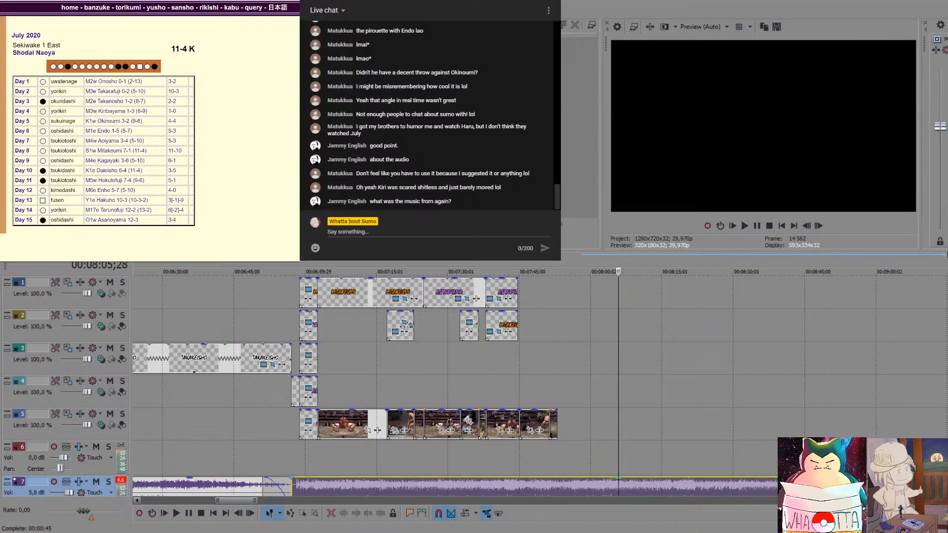
scroll(946, 485, "down", 2)
left_click_drag(637, 490, 726, 495)
Play the end of the closing footage from 00:07:48;05 to check it against the music
left_click(528, 454)
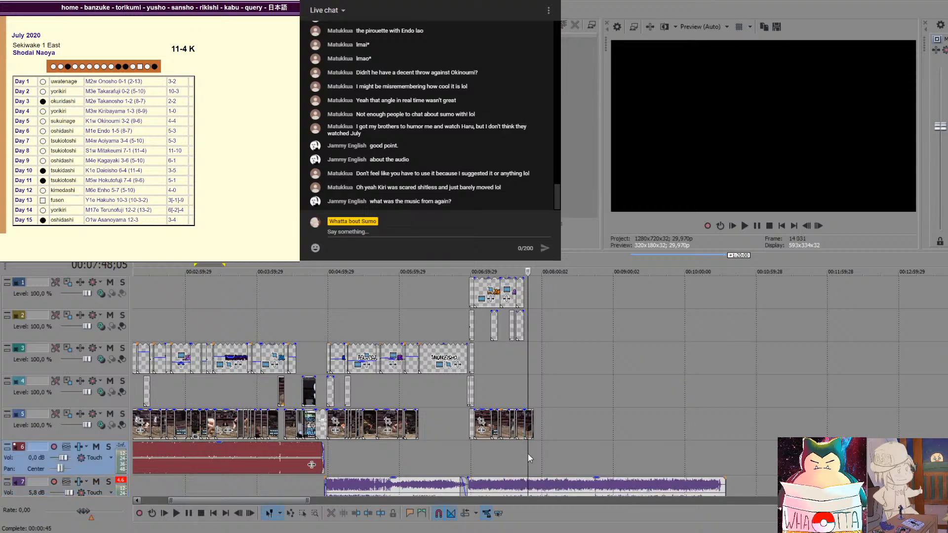
key("space")
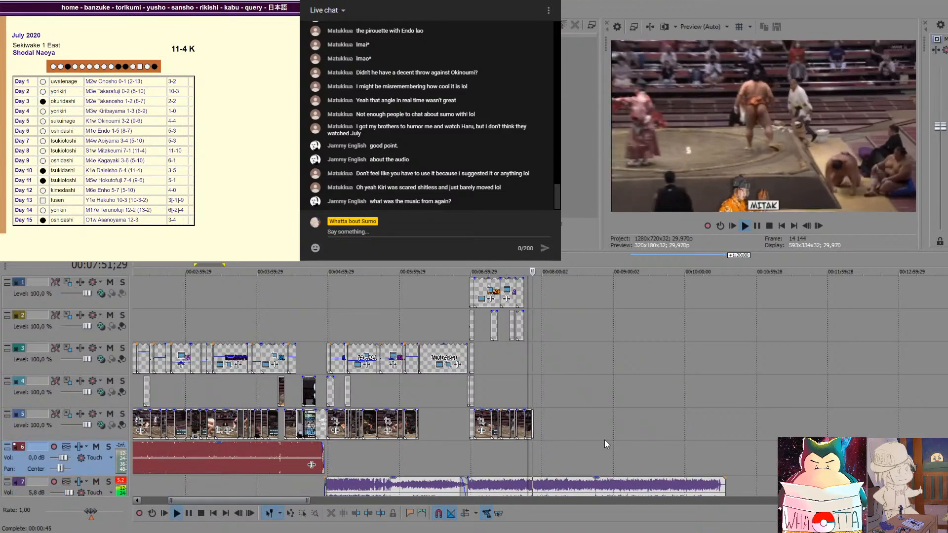
key("space")
scroll(606, 438, "down", 3)
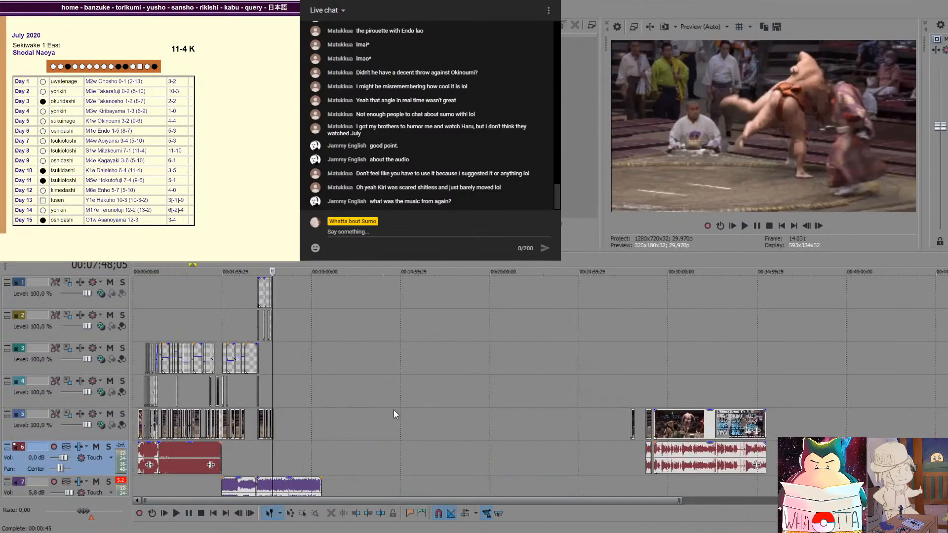
Play the Shodai aftermath from 00:04:20;10 into the Terunofuji bout
left_click(139, 391)
scroll(139, 390, "up", 8)
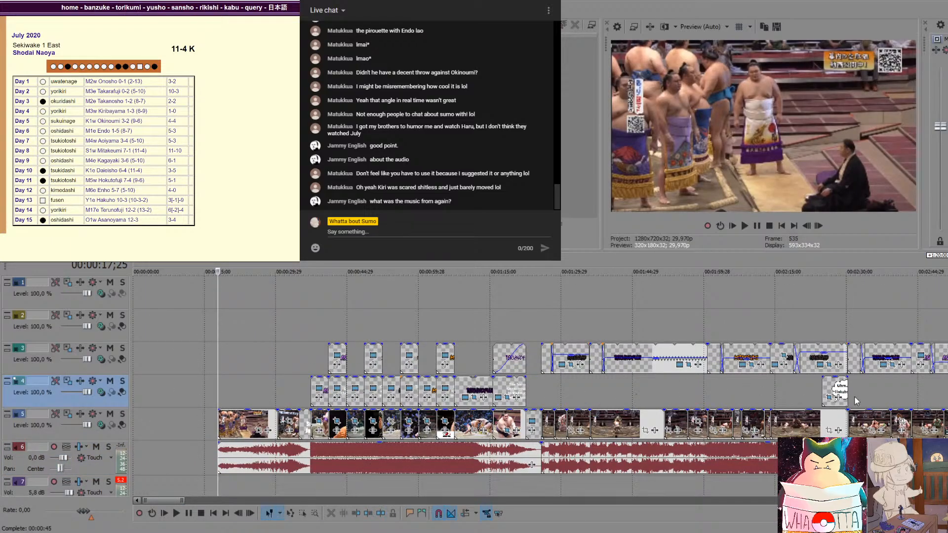
scroll(854, 396, "down", 2)
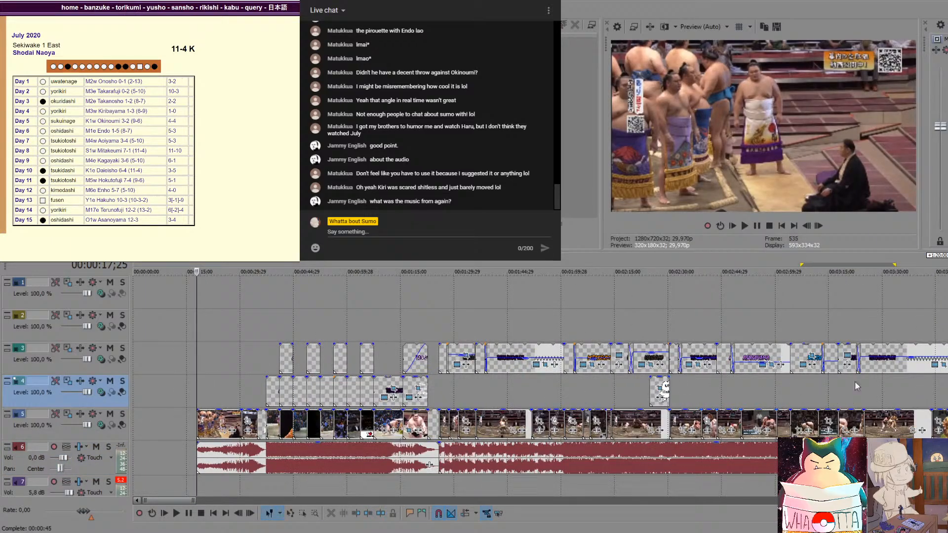
left_click(899, 395)
scroll(899, 395, "down", 2)
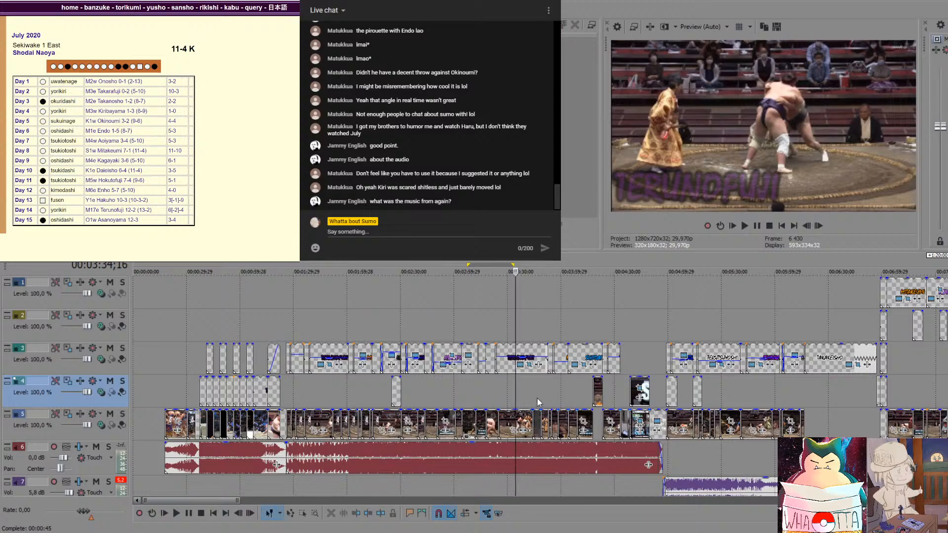
left_click(561, 398)
scroll(562, 393, "up", 3)
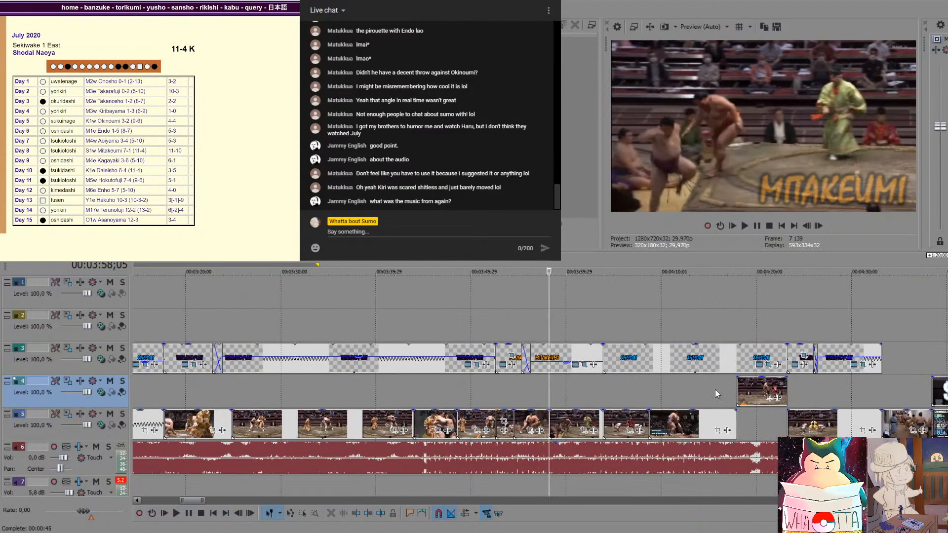
left_click(760, 428)
key("space")
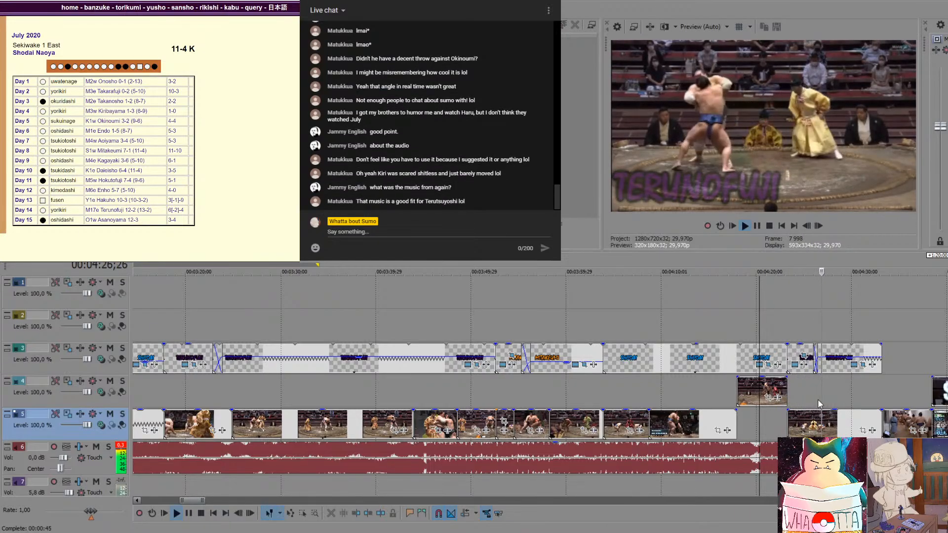
key("space")
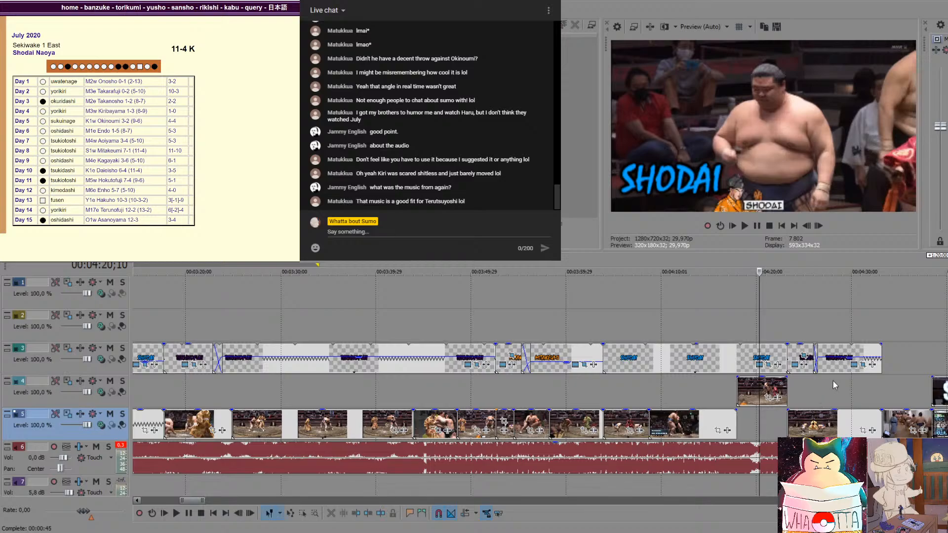
Play the Terutsuyoshi bout with its music from 00:05:28;28
scroll(834, 384, "down", 2)
left_click(876, 457)
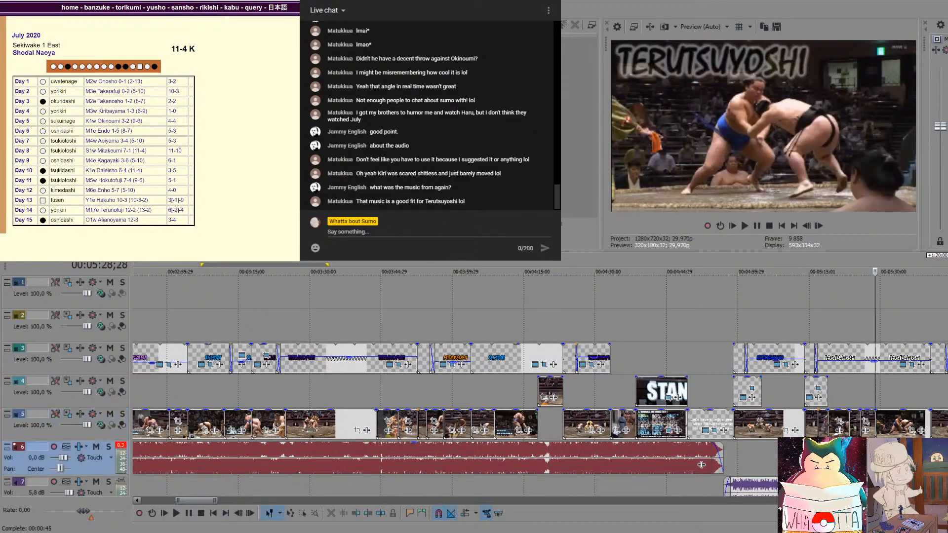
key("space")
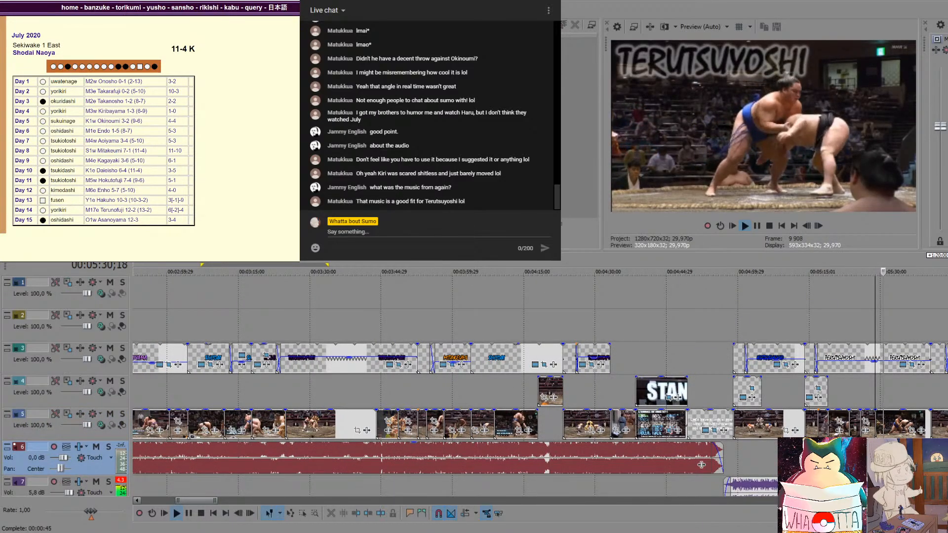
key("space")
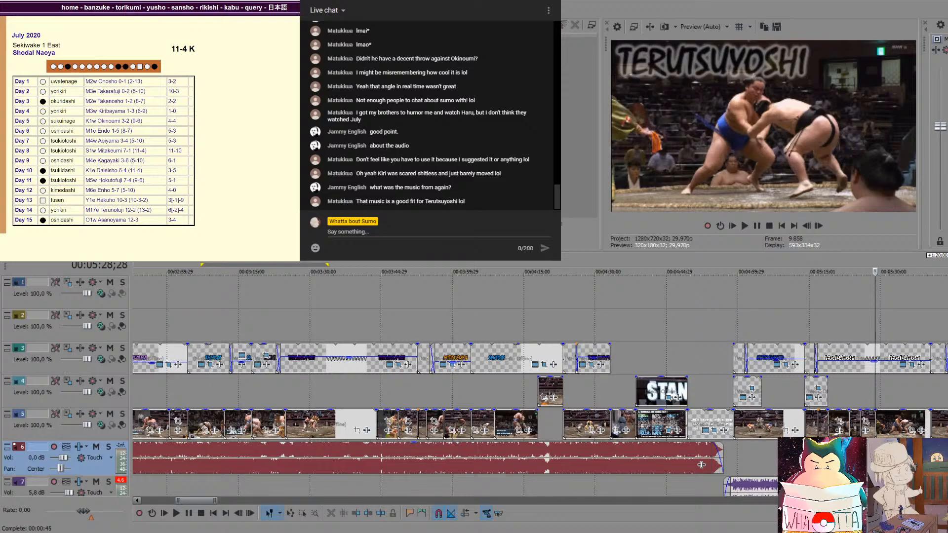
Mark the empty stretch of the timeline from about 00:09:00 to the music's end at 00:10:34;21
scroll(540, 385, "down", 7)
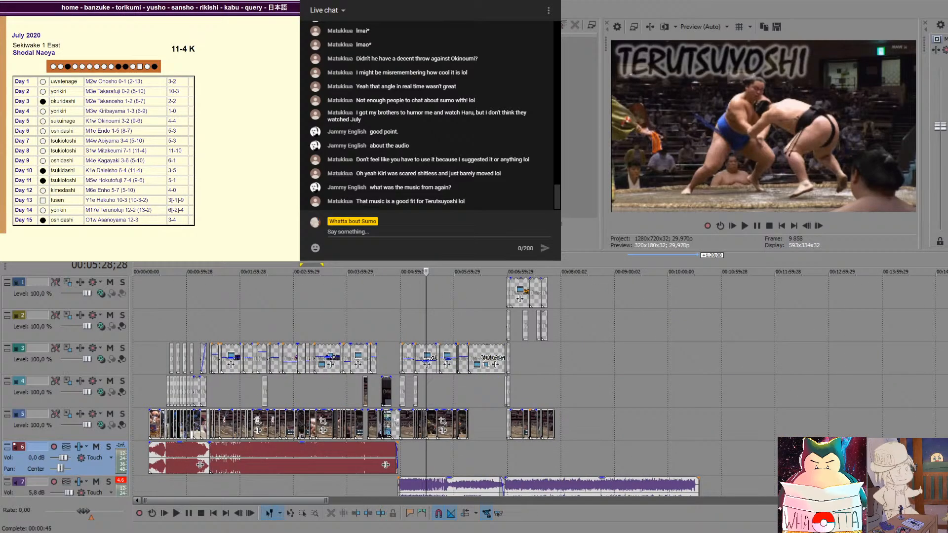
left_click(700, 350)
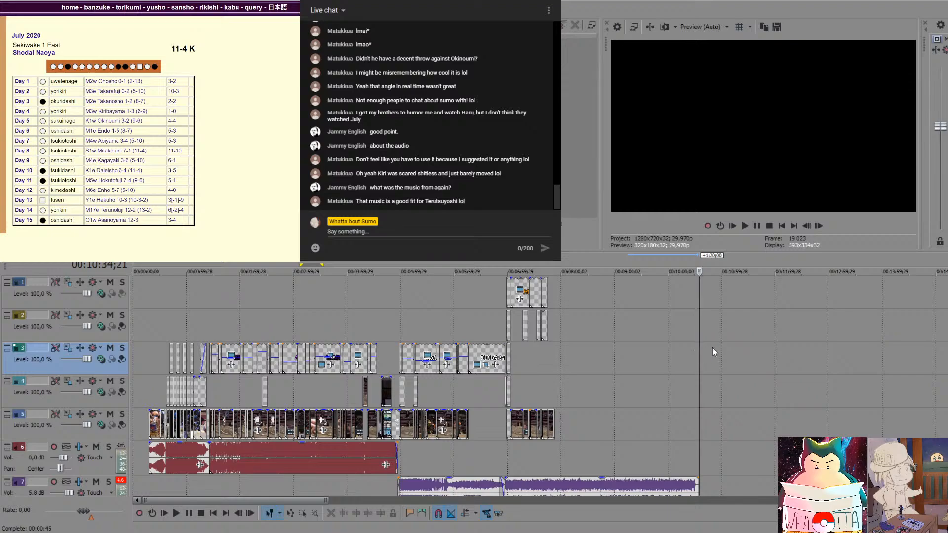
left_click_drag(705, 349, 746, 353)
left_click(680, 356)
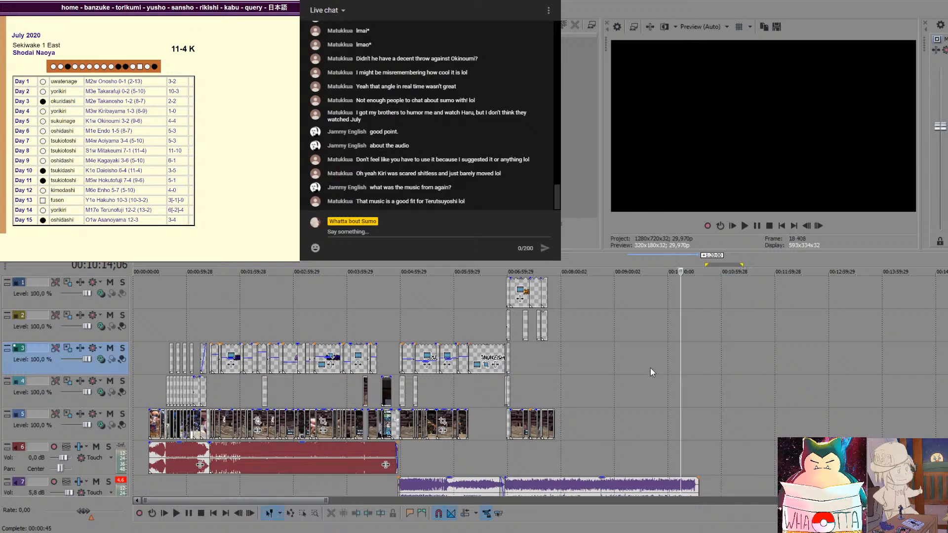
left_click_drag(616, 374, 700, 381)
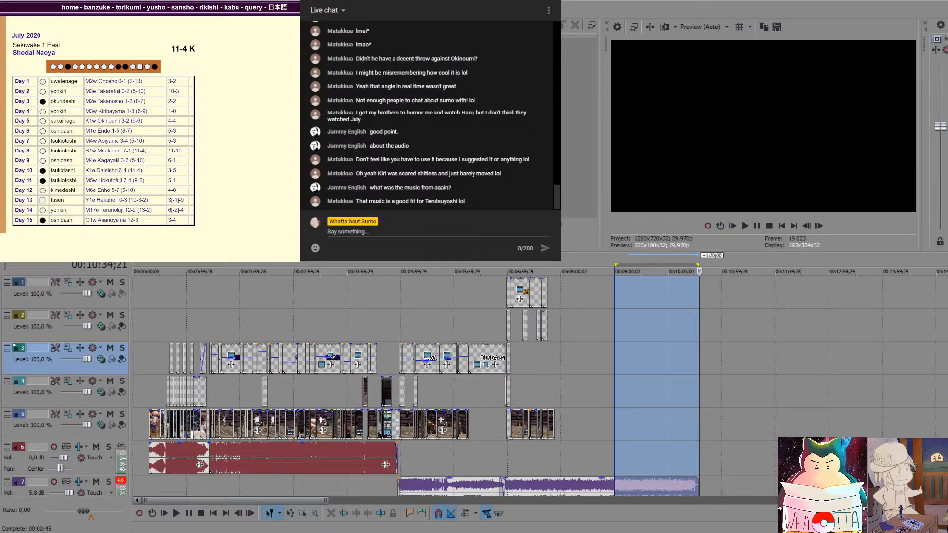
left_click(587, 327)
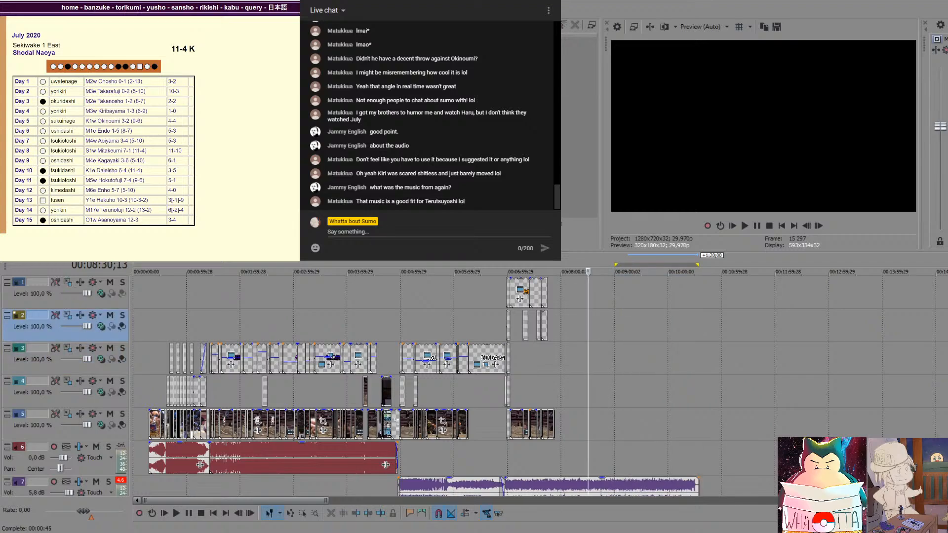
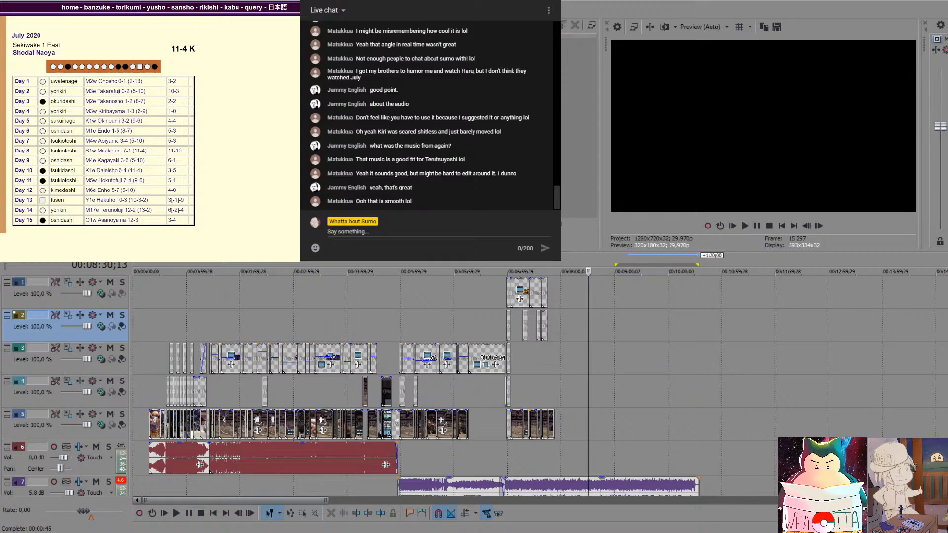
Play the closing Mitakeumi and Asanoyama bout through to the end of its footage
left_click(541, 353)
scroll(543, 355, "up", 2)
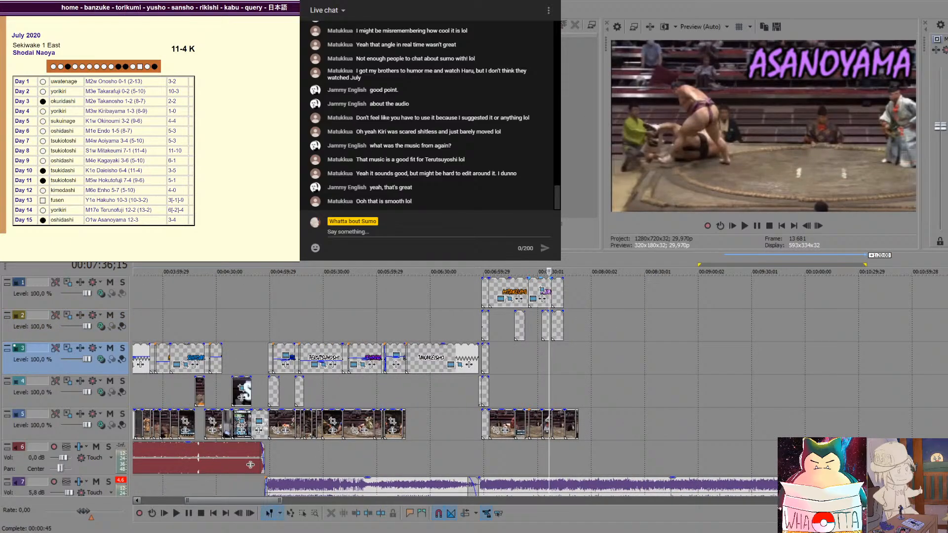
scroll(553, 357, "up", 4)
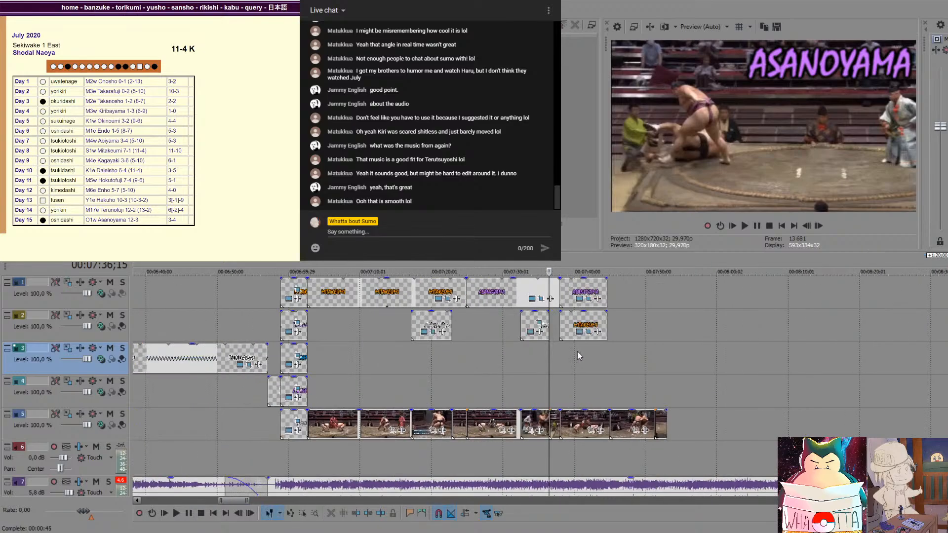
key("space")
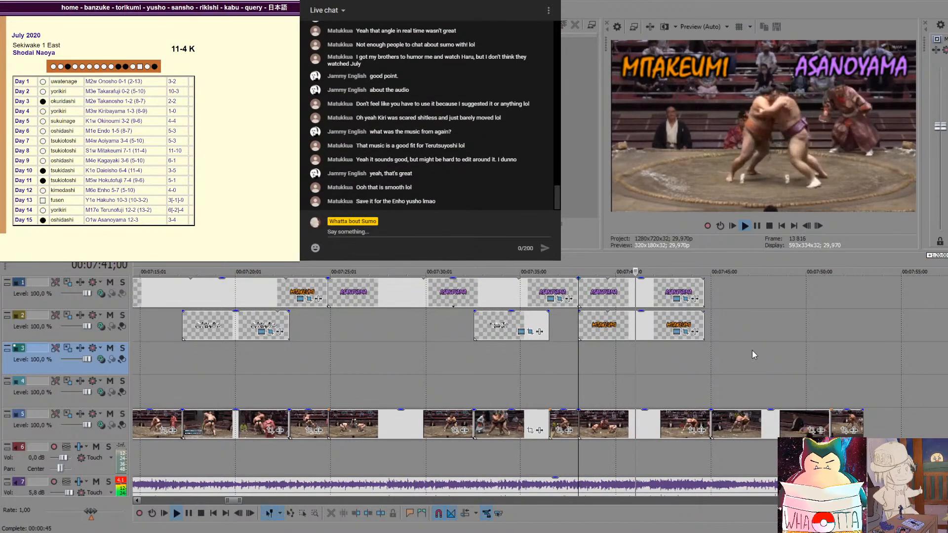
scroll(751, 349, "down", 6)
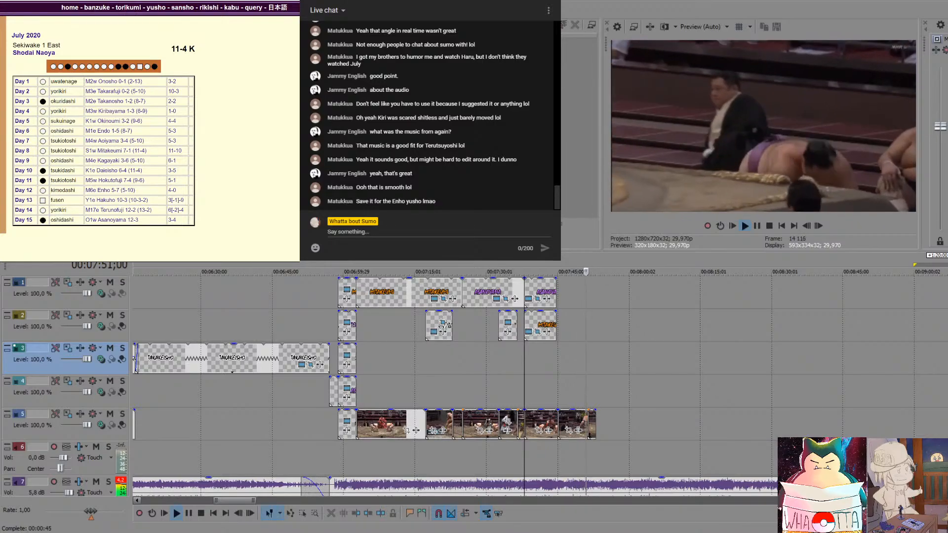
key("space")
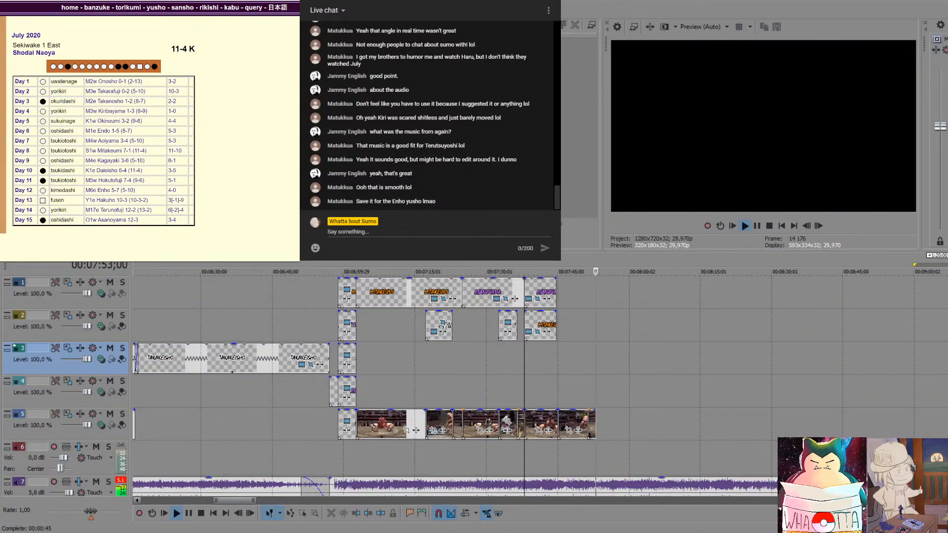
Open the sumo database's home page with the July 2020 Makuuchi banzuke
scroll(632, 364, "down", 3)
scroll(632, 364, "down", 3)
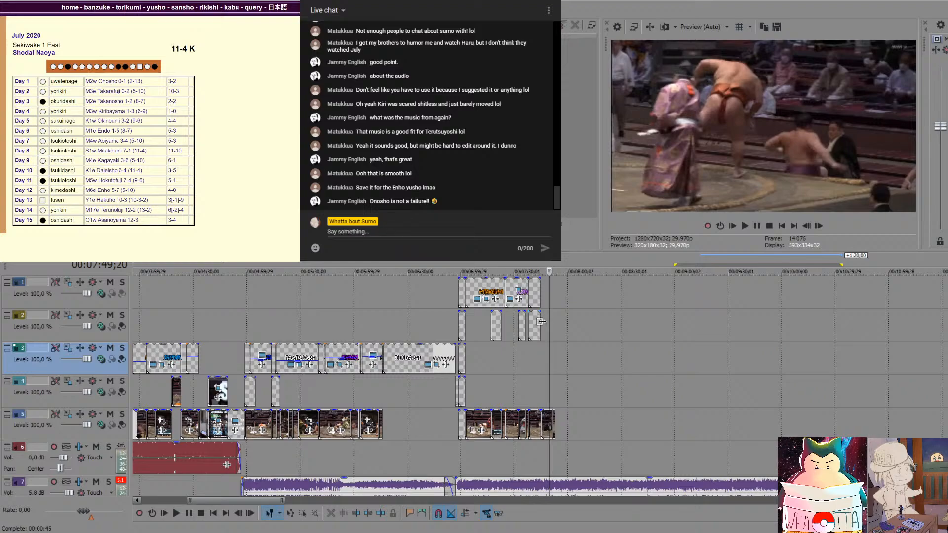
scroll(615, 349, "down", 2)
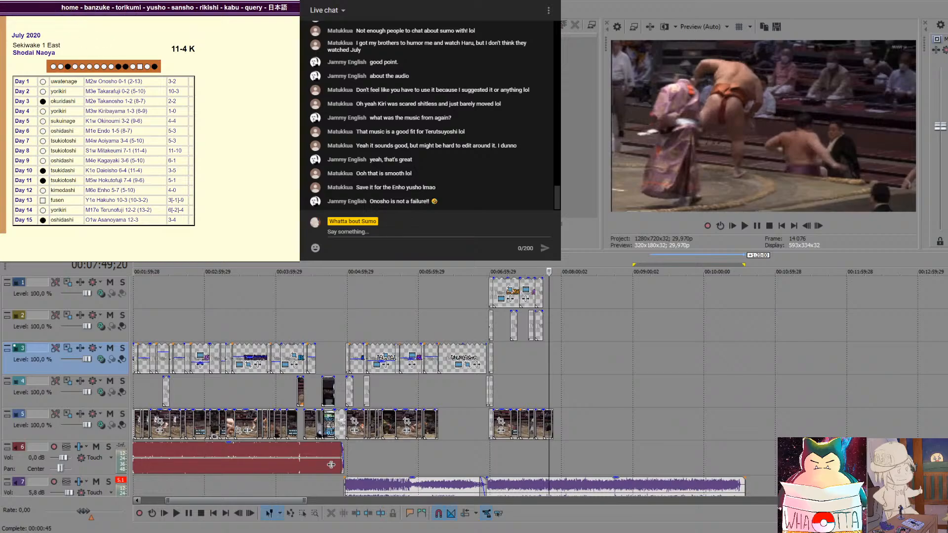
left_click(69, 8)
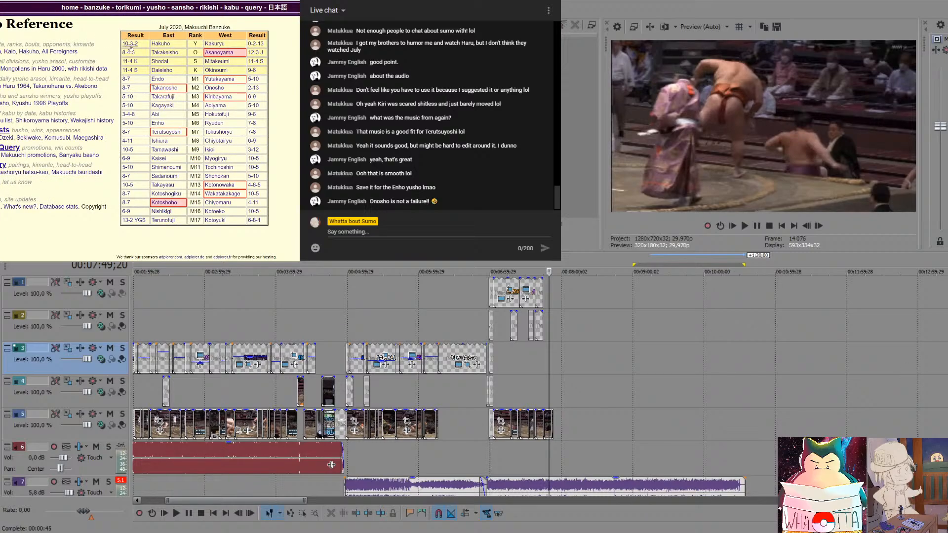
scroll(175, 315, "down", 4)
Split the Shodai title at 00:04:10;00, during the Shodai bout before the Terunofuji footage
left_click(174, 314)
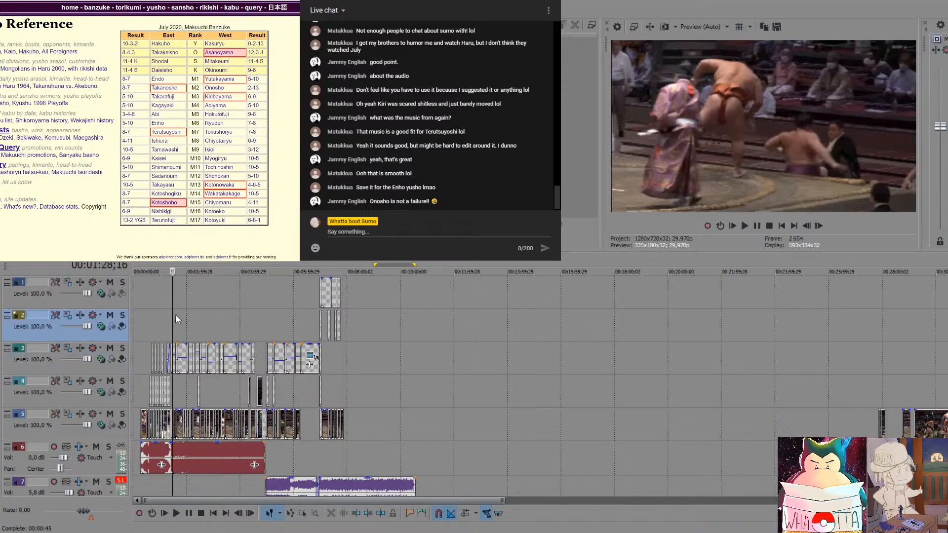
scroll(176, 314, "up", 6)
scroll(256, 309, "down", 2)
scroll(711, 296, "down", 2)
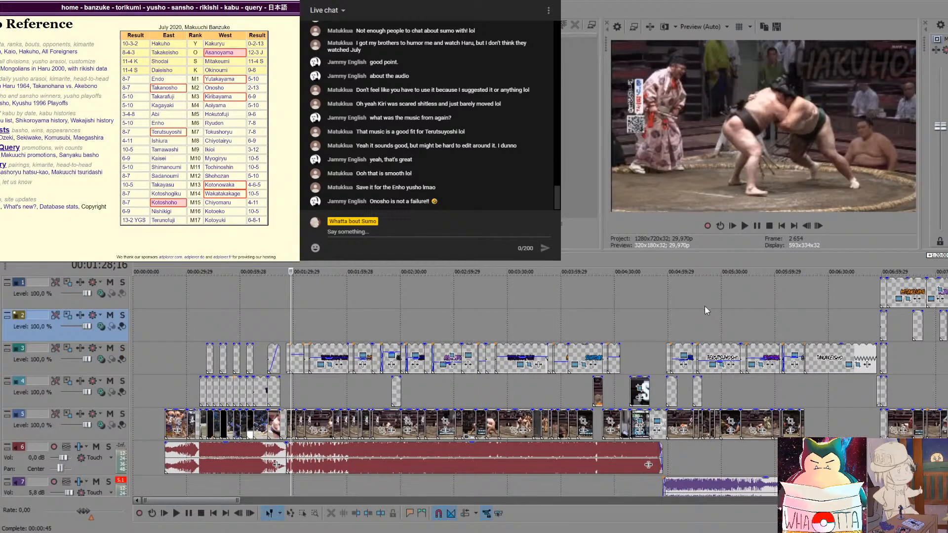
left_click(586, 319)
scroll(587, 319, "up", 5)
scroll(587, 319, "up", 1)
left_click(454, 331)
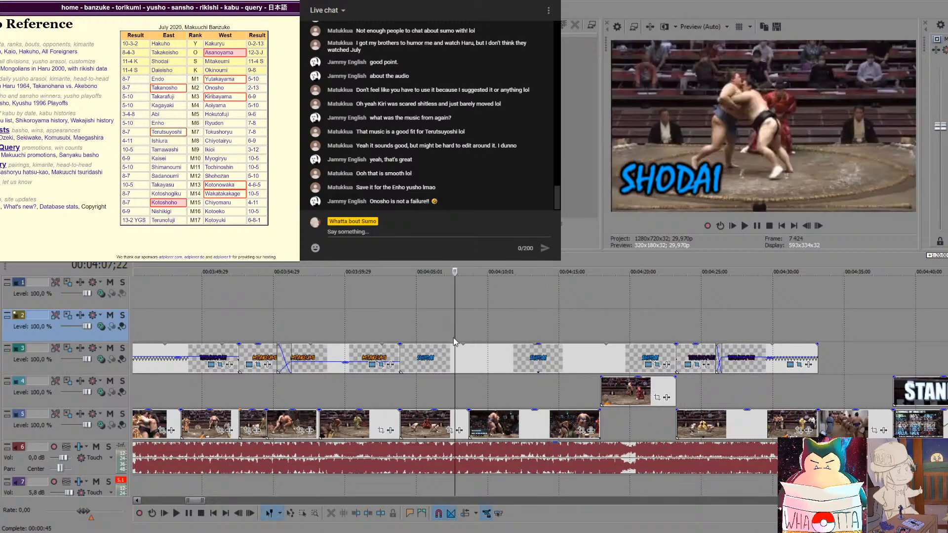
left_click(450, 354)
left_click(465, 352)
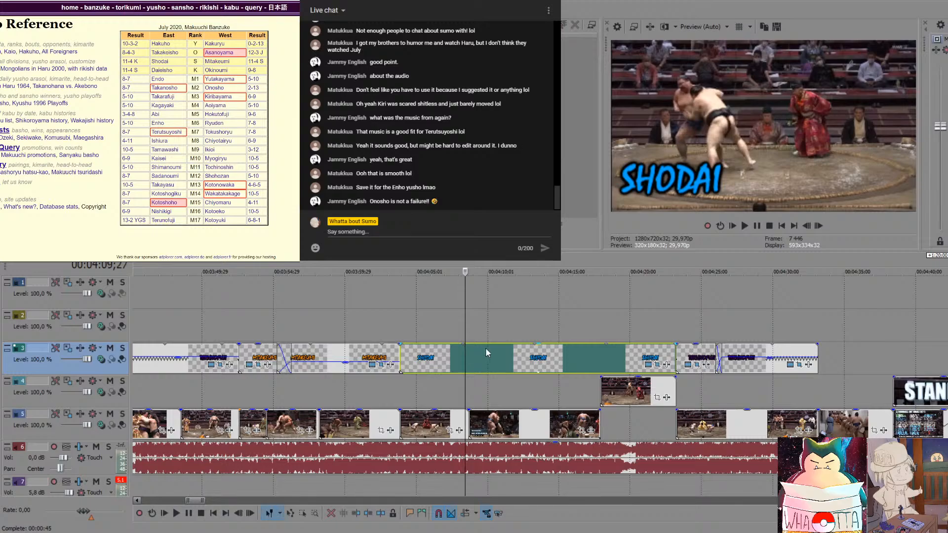
left_click(486, 348)
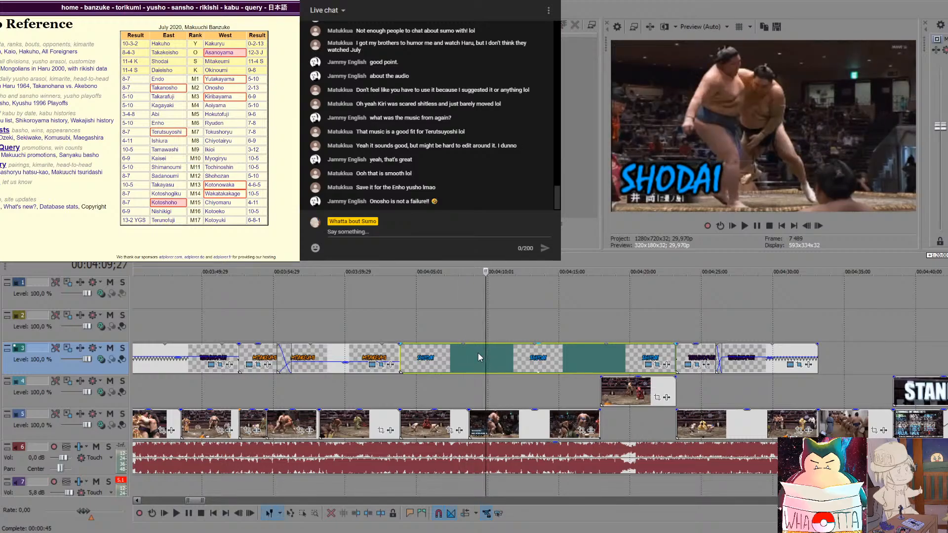
key("Right")
key("Right")
key("Right")
key("s")
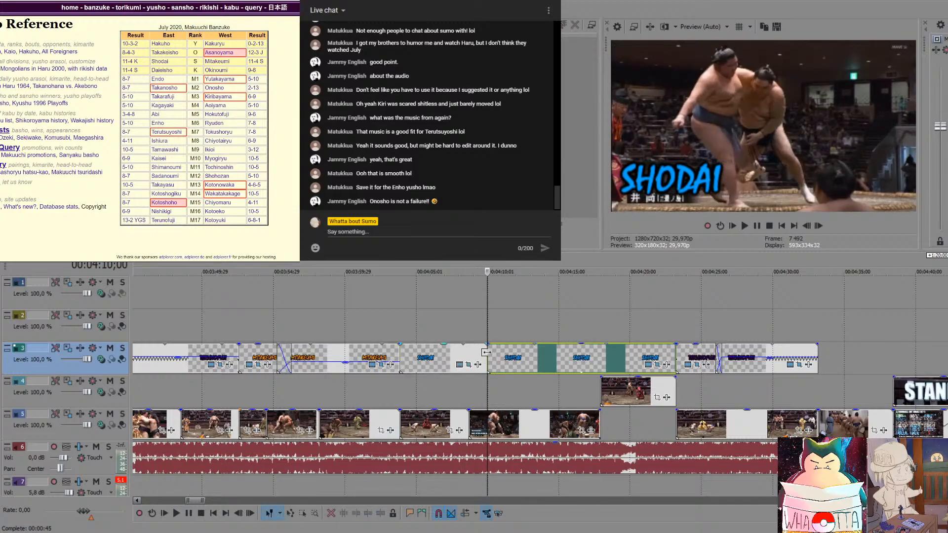
Overlap the split-off Shodai title with the preceding piece as a crossfade, extend its end toward the Terunofuji title, and play the result
left_click_drag(581, 345, 542, 361)
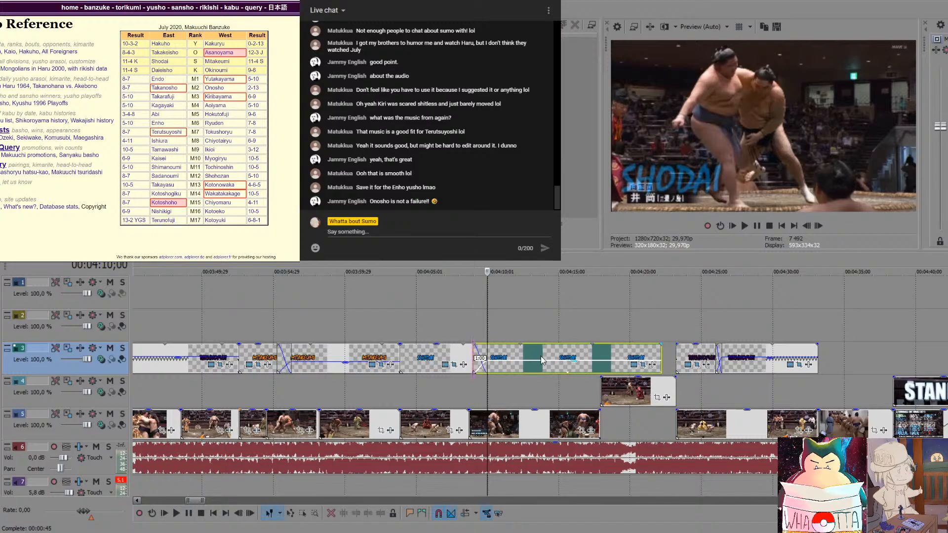
left_click_drag(661, 351, 673, 351)
left_click(446, 327)
key("space")
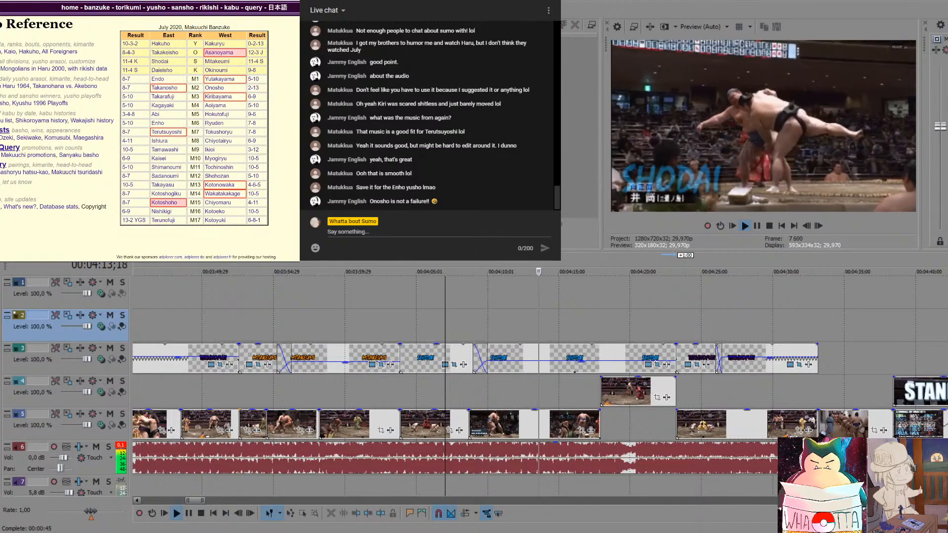
left_click(725, 311)
key("space")
Move the playback cursor to the final moments of the closing bout footage, at 00:07:51;08
scroll(725, 313, "down", 1)
scroll(726, 311, "down", 8)
scroll(632, 333, "up", 3)
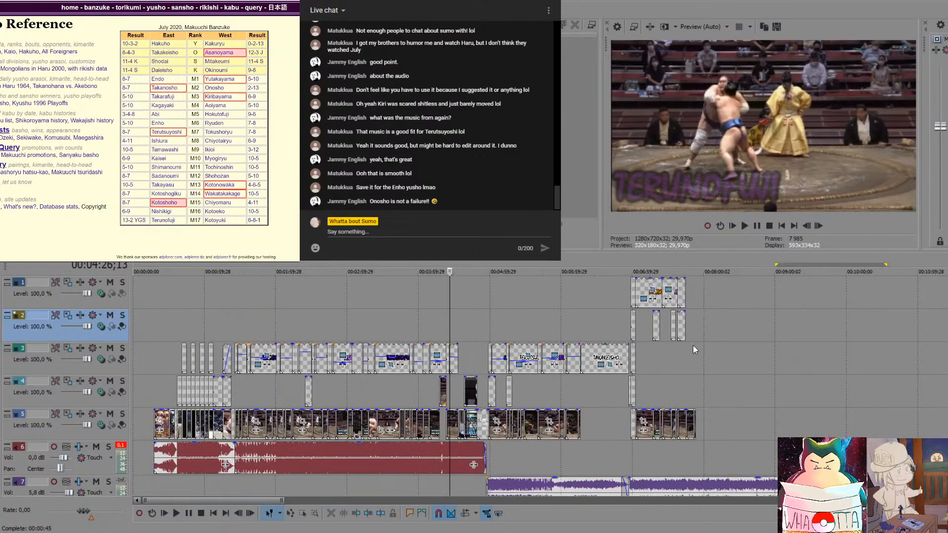
left_click(695, 346)
scroll(695, 347, "up", 1)
scroll(695, 346, "up", 1)
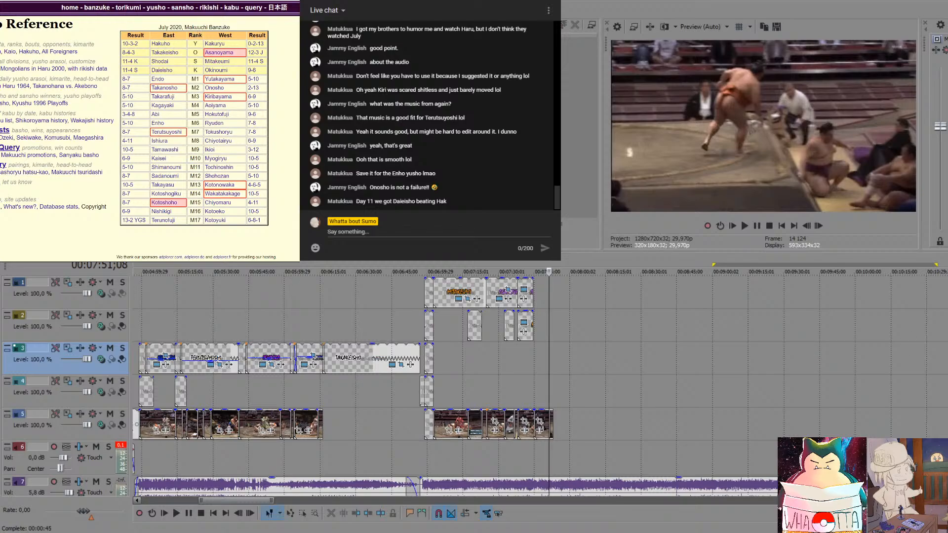
Open the July 2020 Day 11 Makuuchi results in the sumo database and move the playback cursor to 00:07:53;00
left_click(96, 7)
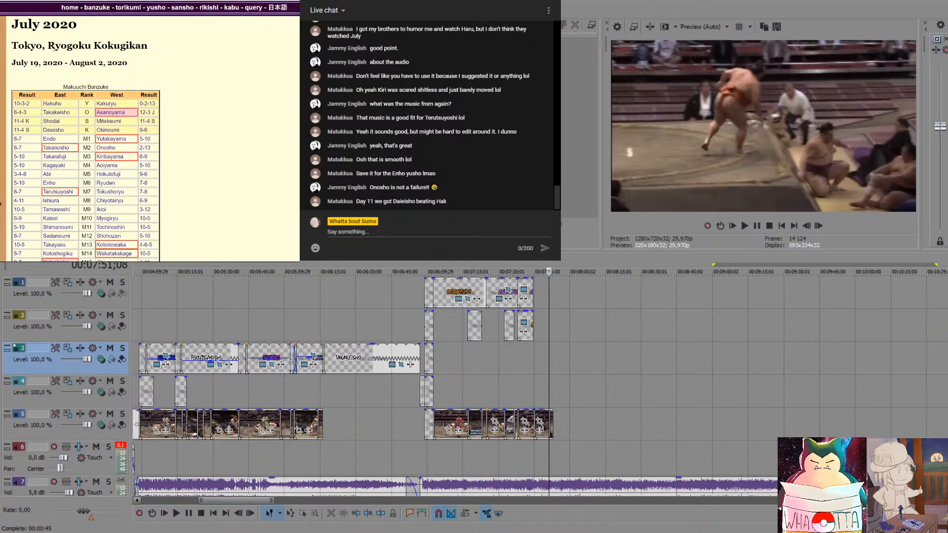
scroll(85, 149, "down", 1)
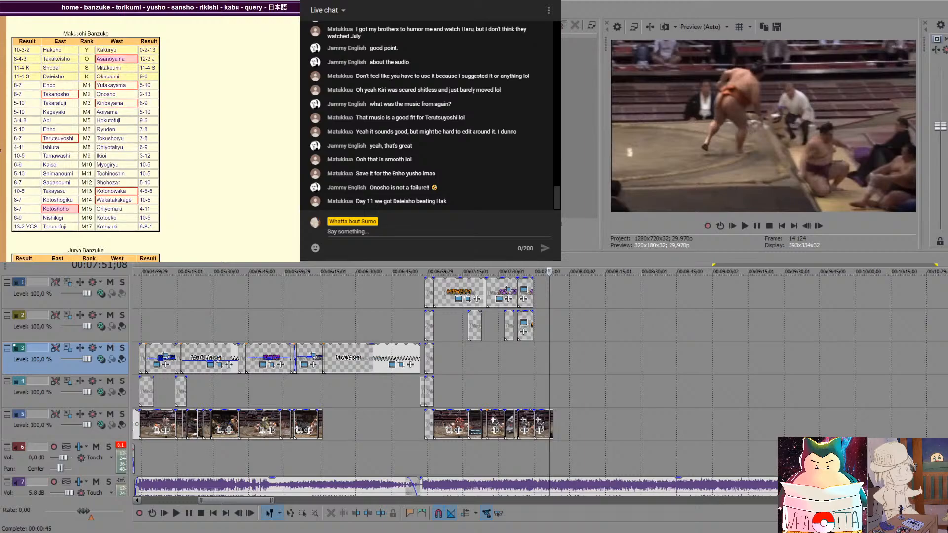
scroll(85, 144, "up", 1)
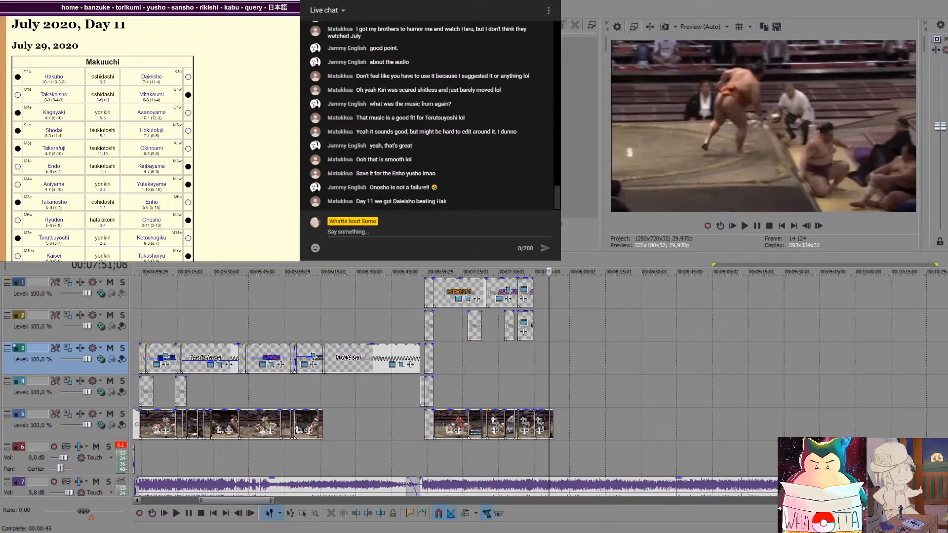
scroll(133, 28, "down", 1)
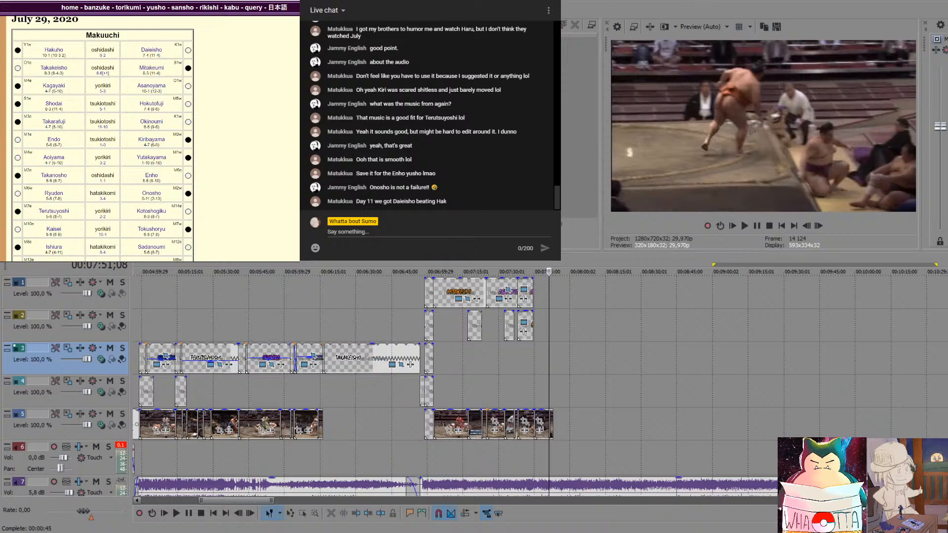
left_click(555, 383)
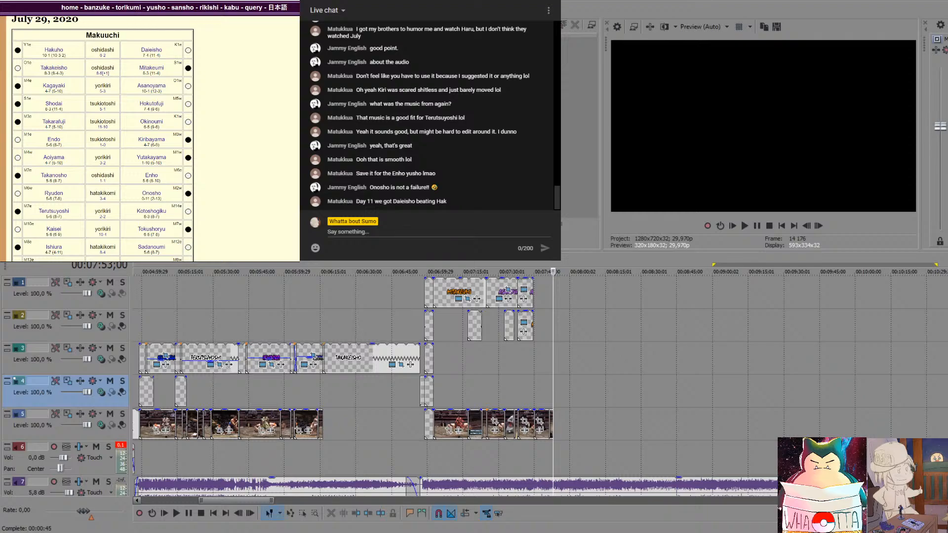
Switch to Twitter in a new browser tab and open the Whatta bout Sumo profile's tweets and replies
key("ctrl+t")
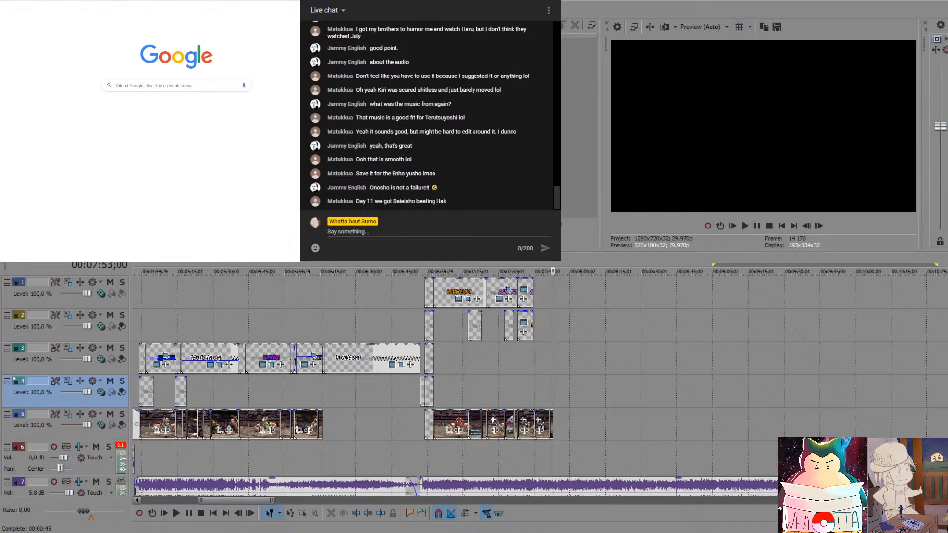
left_click(84, 1)
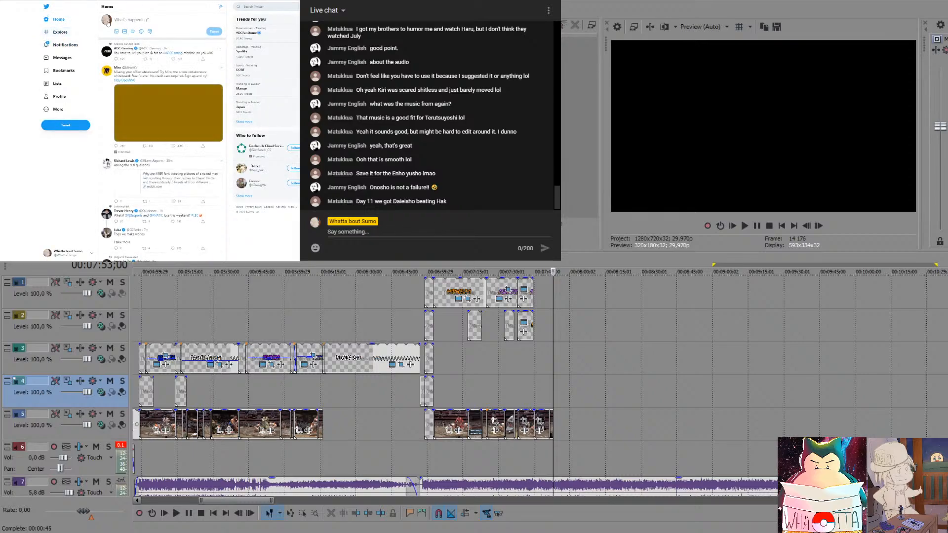
left_click(59, 96)
scroll(160, 99, "down", 1)
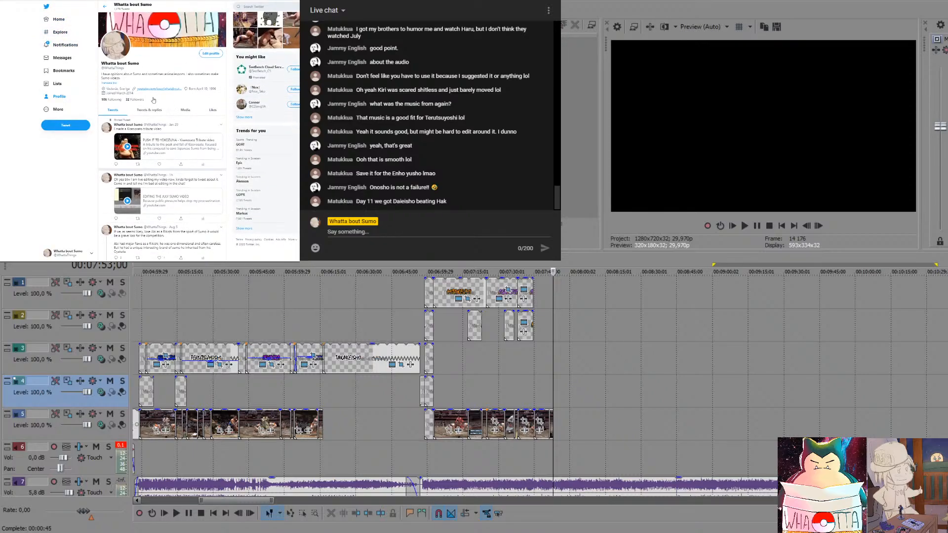
left_click(162, 93)
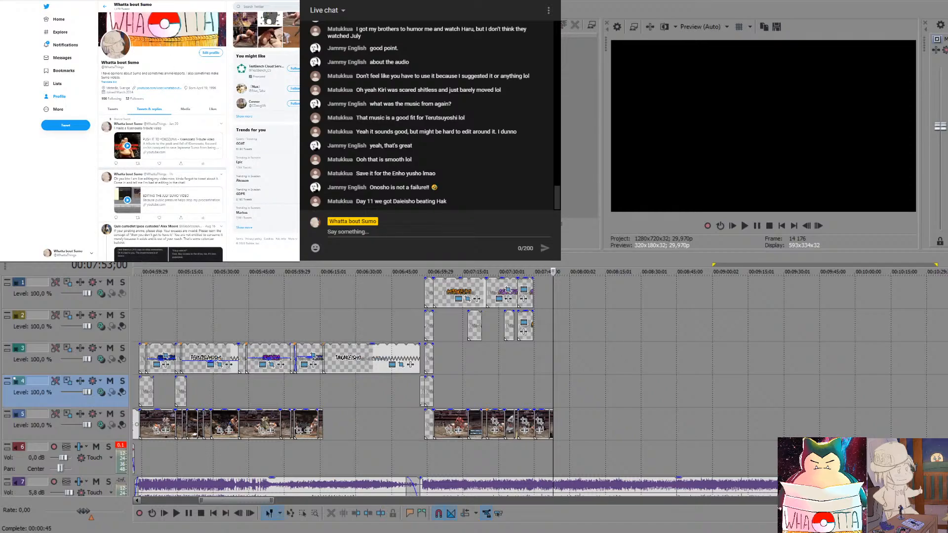
scroll(62, 55, "down", 1)
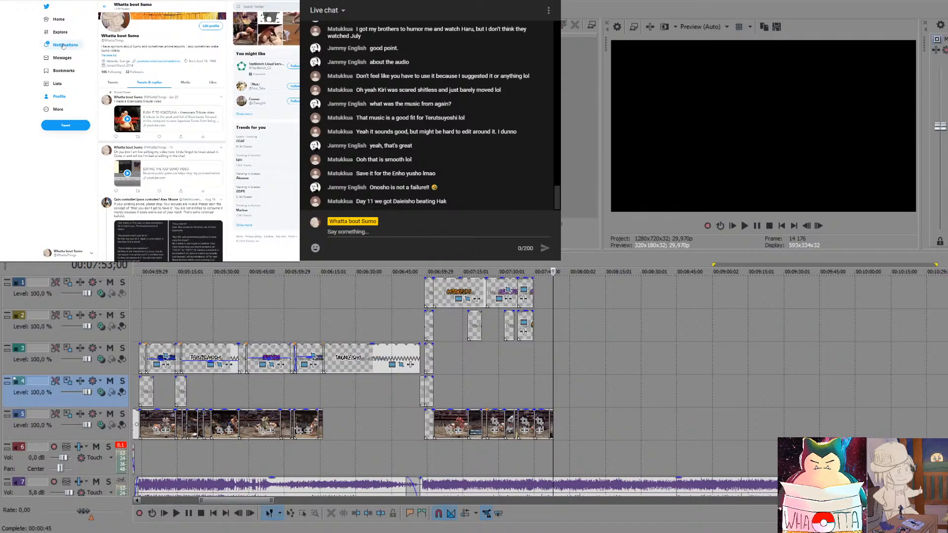
Look back through the profile's tweets and replies to those posted in late July
scroll(160, 98, "down", 5)
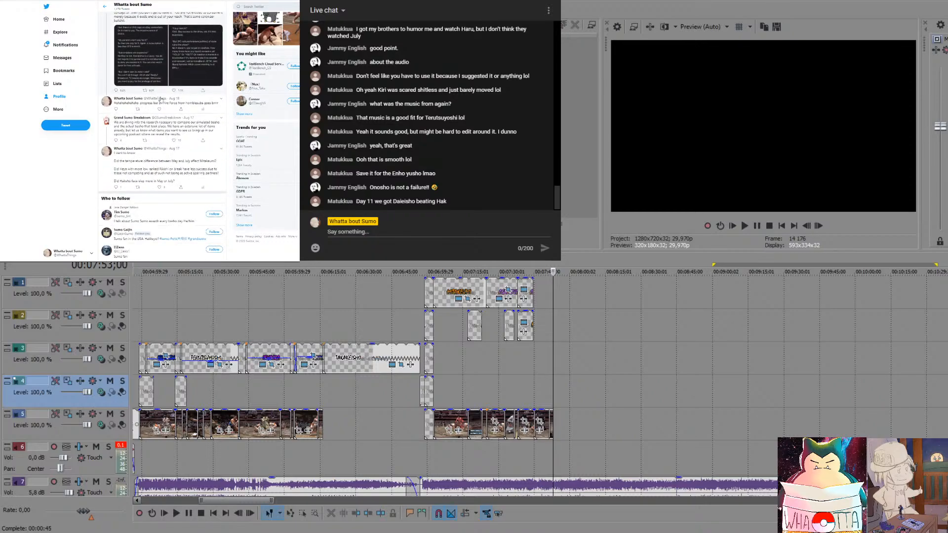
scroll(160, 99, "up", 2)
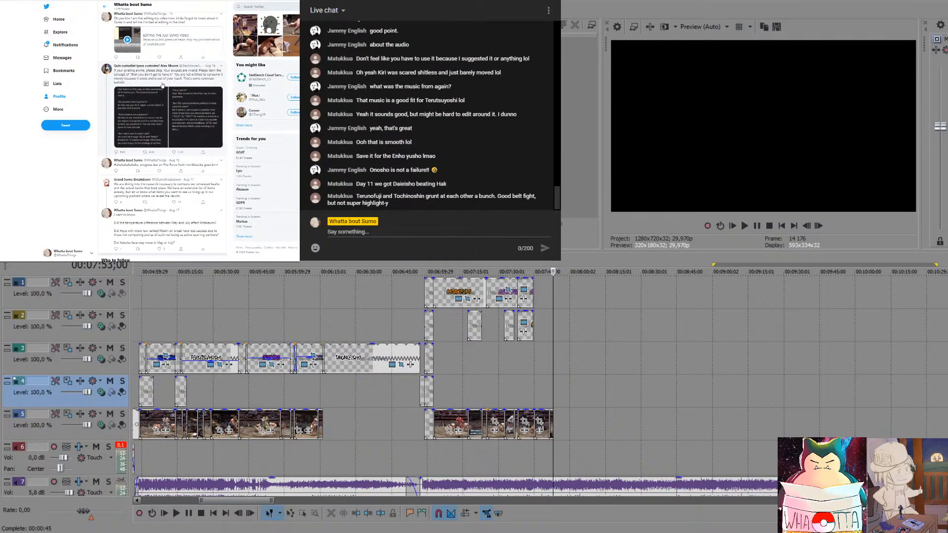
scroll(158, 89, "down", 3)
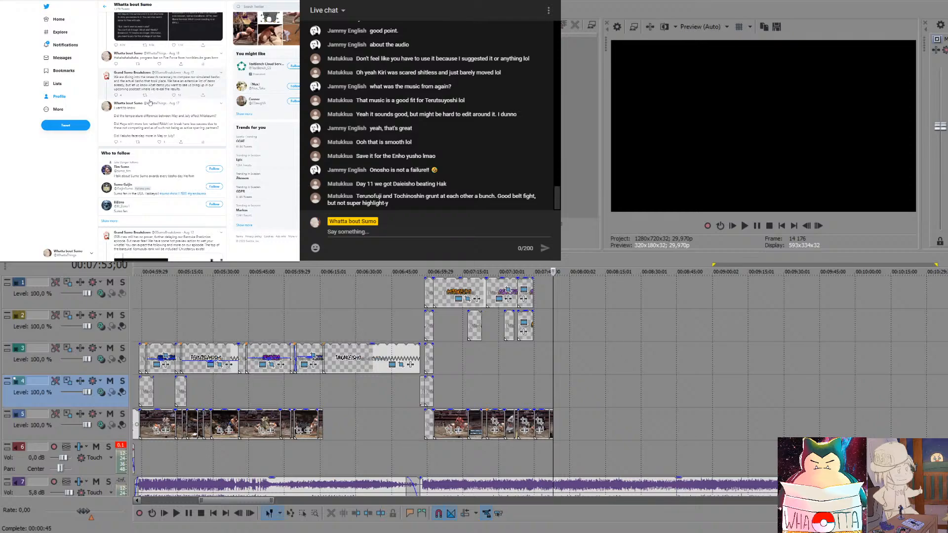
scroll(147, 117, "down", 5)
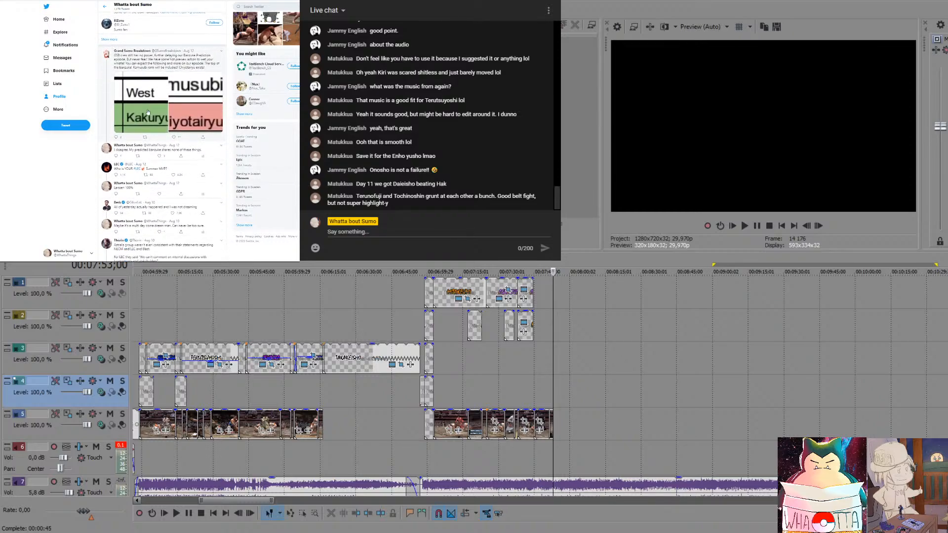
scroll(147, 133, "down", 8)
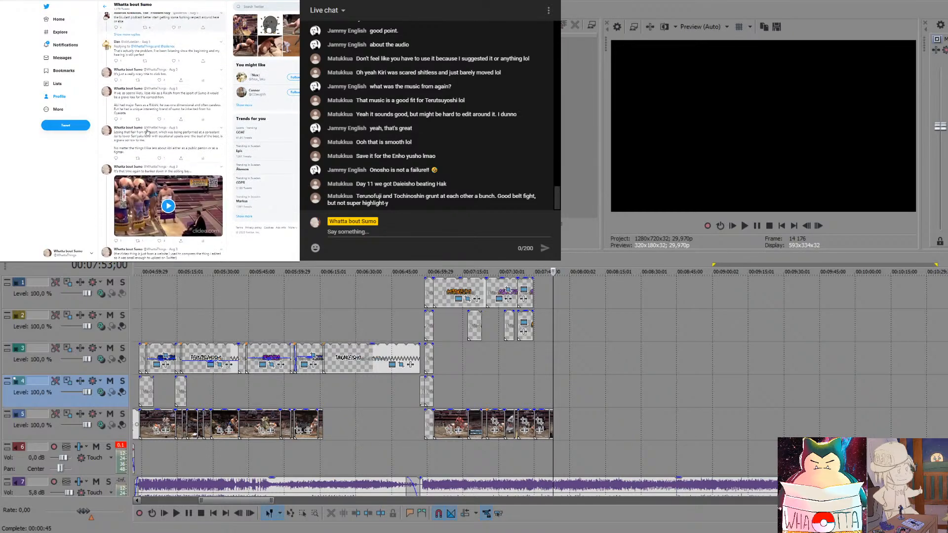
scroll(158, 106, "down", 3)
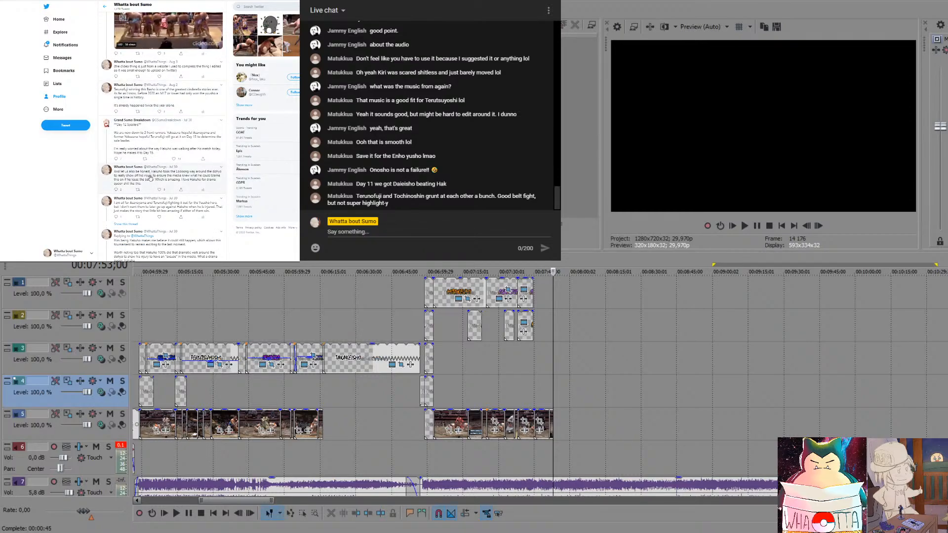
scroll(158, 153, "down", 1)
scroll(163, 154, "down", 2)
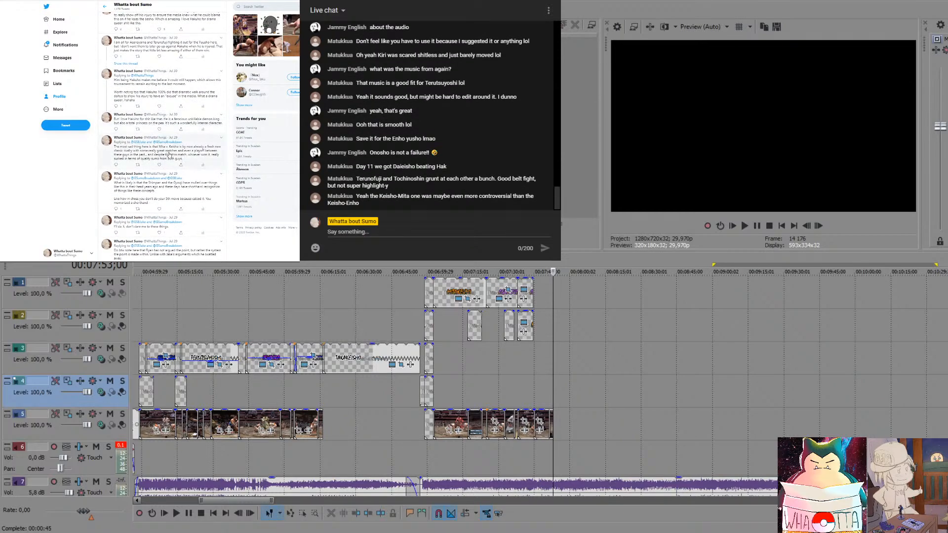
Open the July 29 discussion thread on the disputed Takakeisho and Mitakeumi bout and review its arguments and bout images
left_click(168, 167)
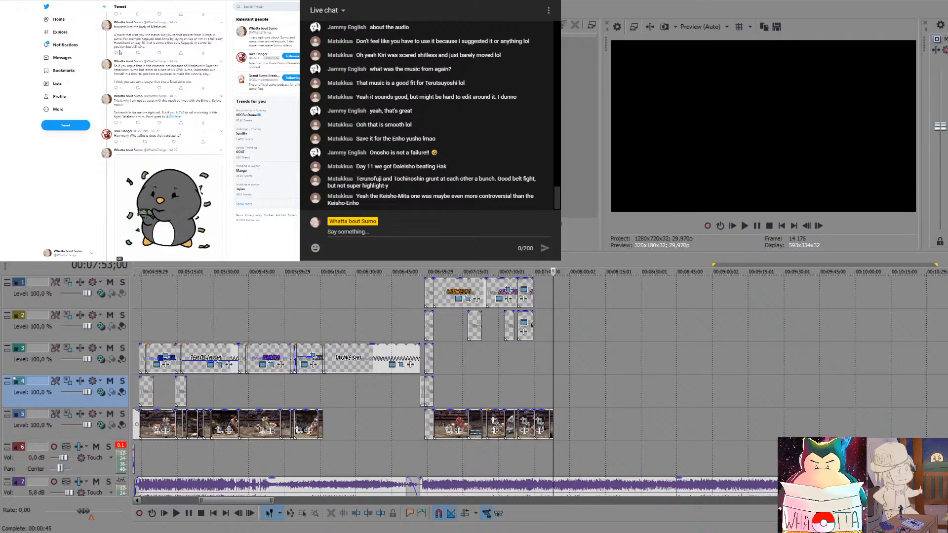
scroll(144, 84, "down", 5)
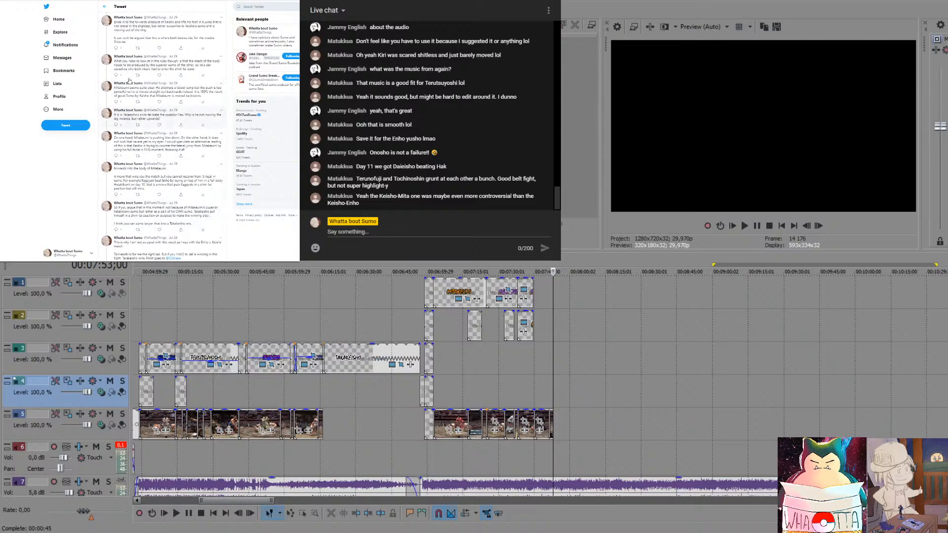
scroll(144, 84, "down", 8)
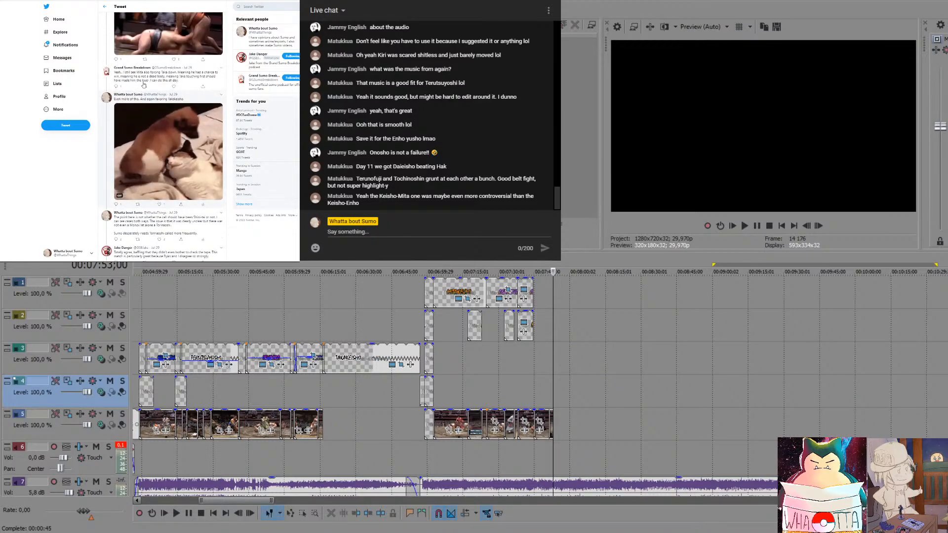
scroll(144, 84, "down", 1)
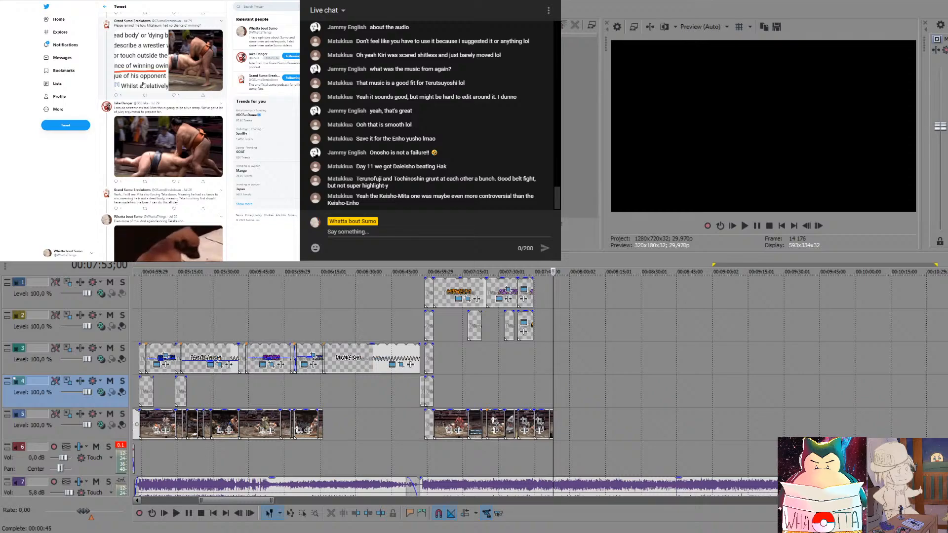
scroll(143, 85, "down", 3)
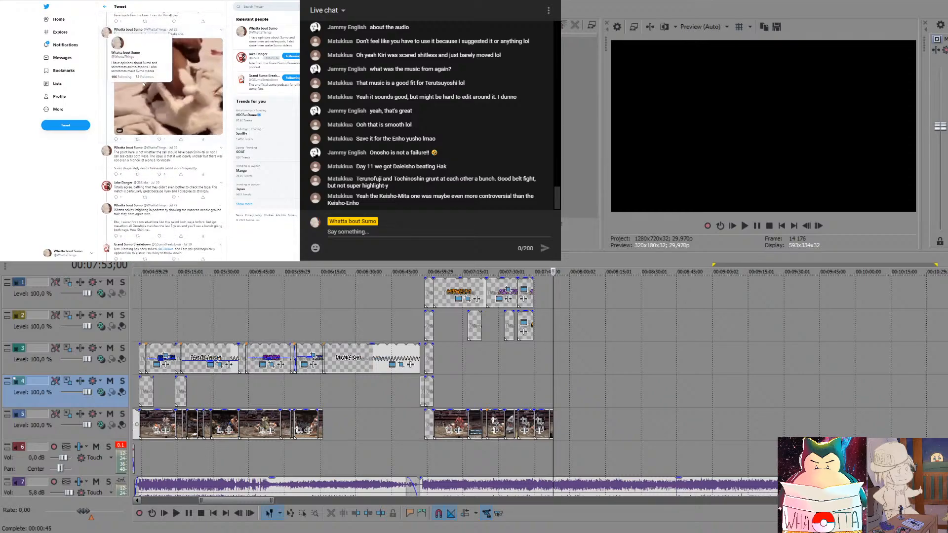
scroll(143, 85, "down", 4)
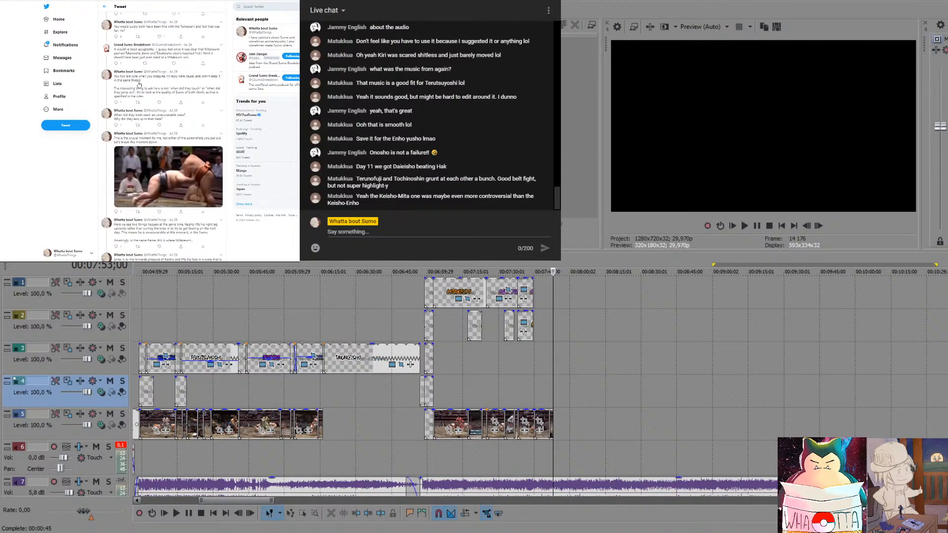
scroll(139, 84, "down", 1)
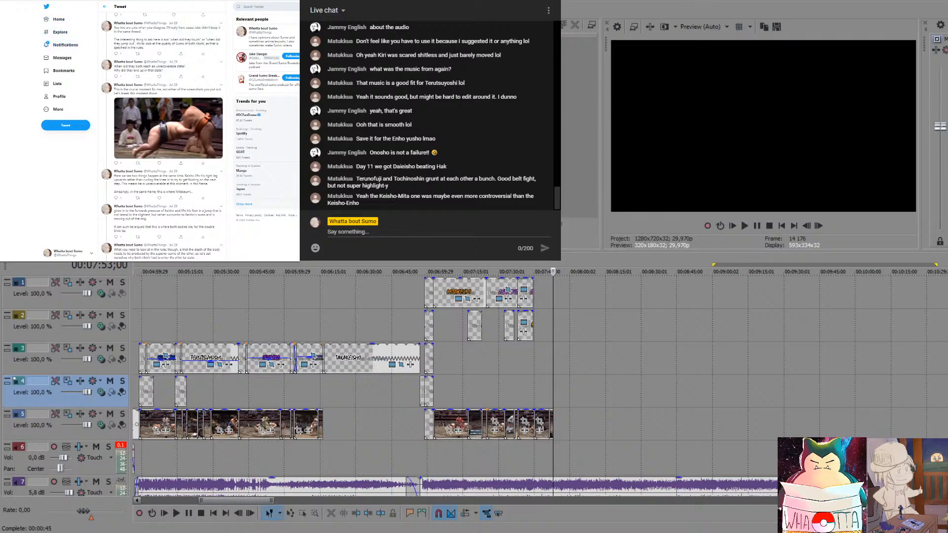
Return to the Day 11 results and add the next tournament day's recording to the timeline at about 00:08:43, after the closing bouts
key("ctrl+Tab")
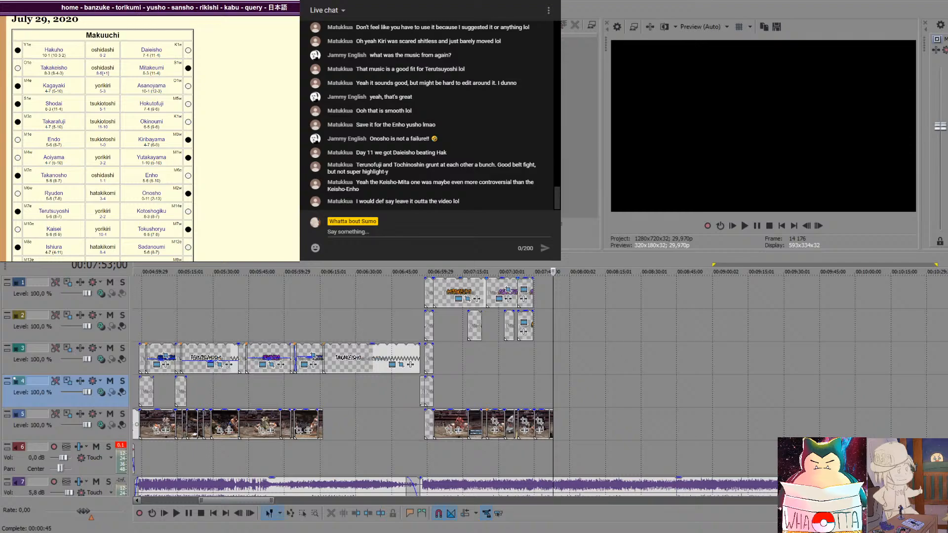
left_click_drag(712, 352, 679, 417)
left_click(739, 404)
scroll(770, 395, "down", 5)
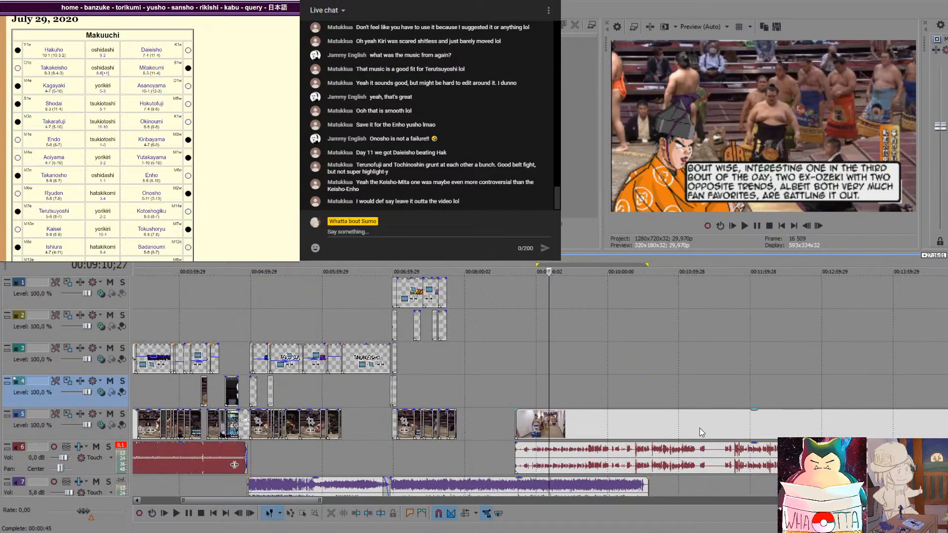
Move the clip overlapping the end of the long bout recording clear of it on video track 5 and delete it
scroll(936, 425, "down", 3)
left_click(595, 424)
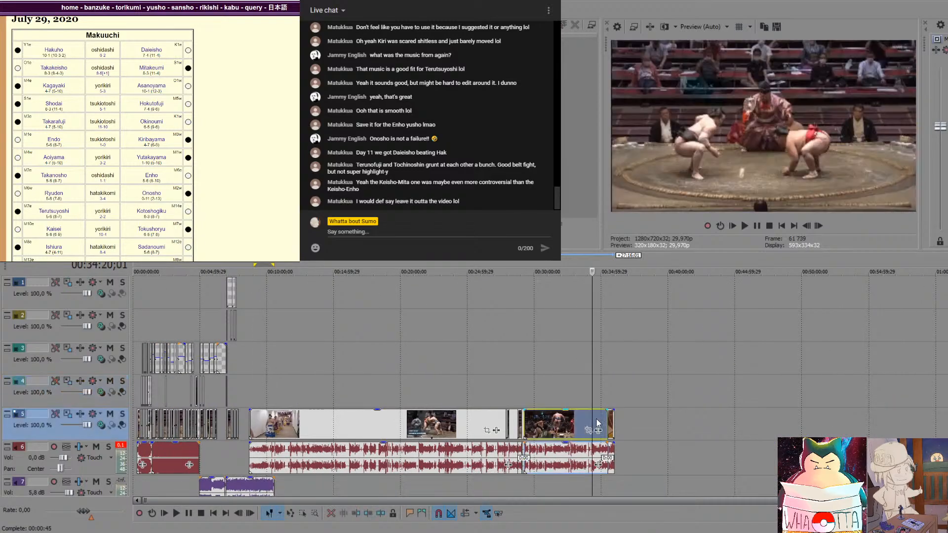
left_click_drag(548, 421, 675, 423)
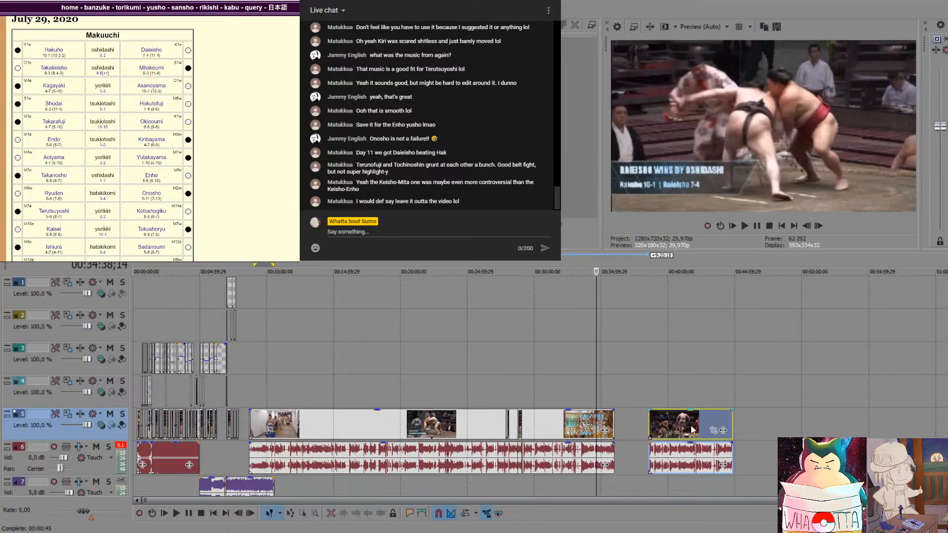
key("Delete")
Delete the two short leftover fragments overlapping the long recording on video track 5, and reposition the recording to start near the 15-minute mark
left_click_drag(539, 419, 460, 425)
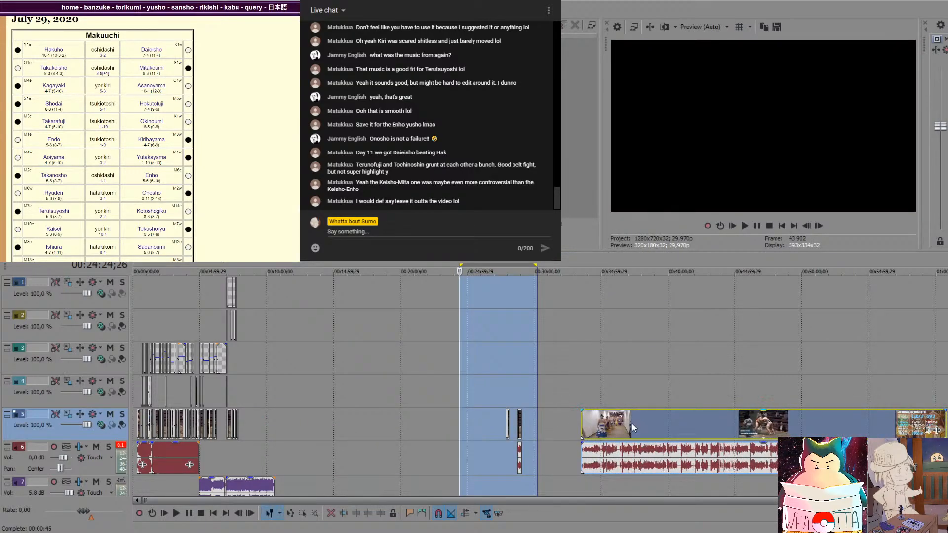
double_click(528, 423)
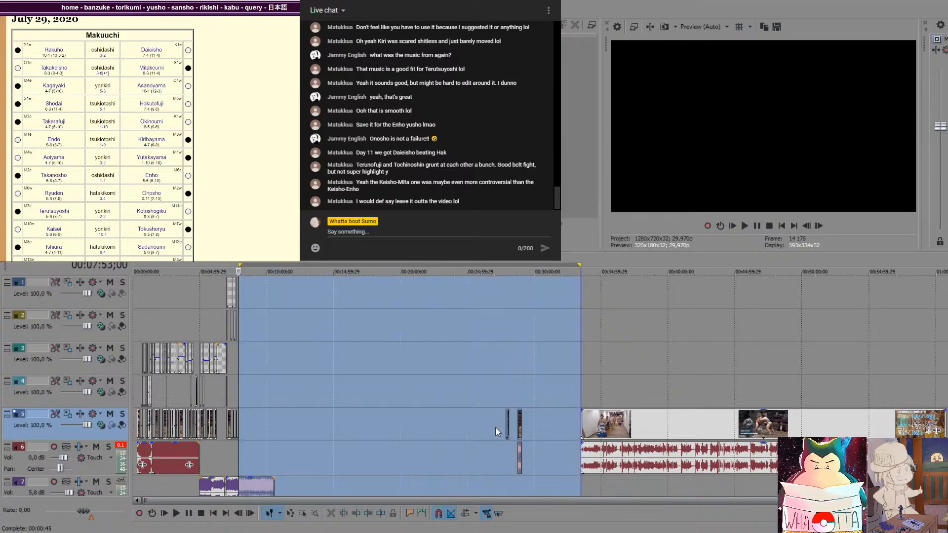
left_click(535, 405)
left_click_drag(501, 406, 529, 407)
key("Delete")
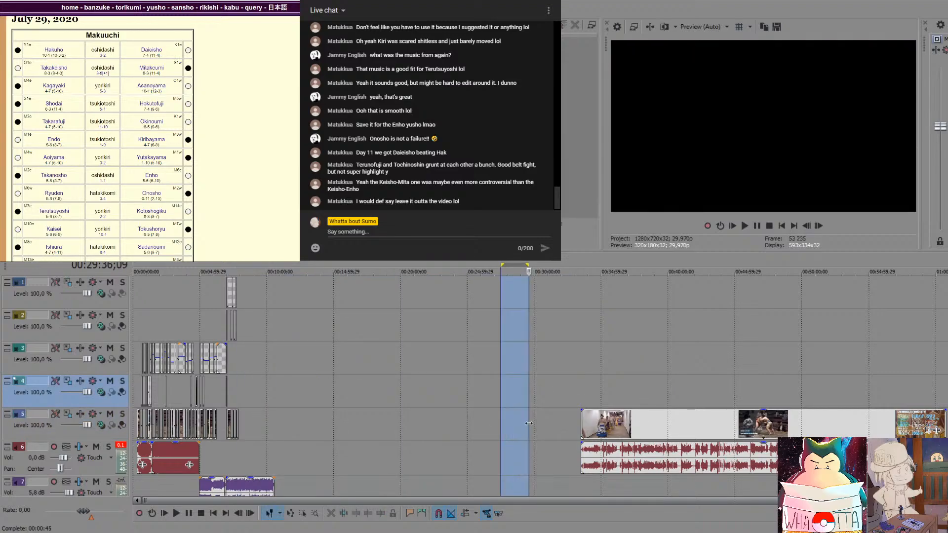
left_click(555, 421)
left_click_drag(647, 421, 398, 419)
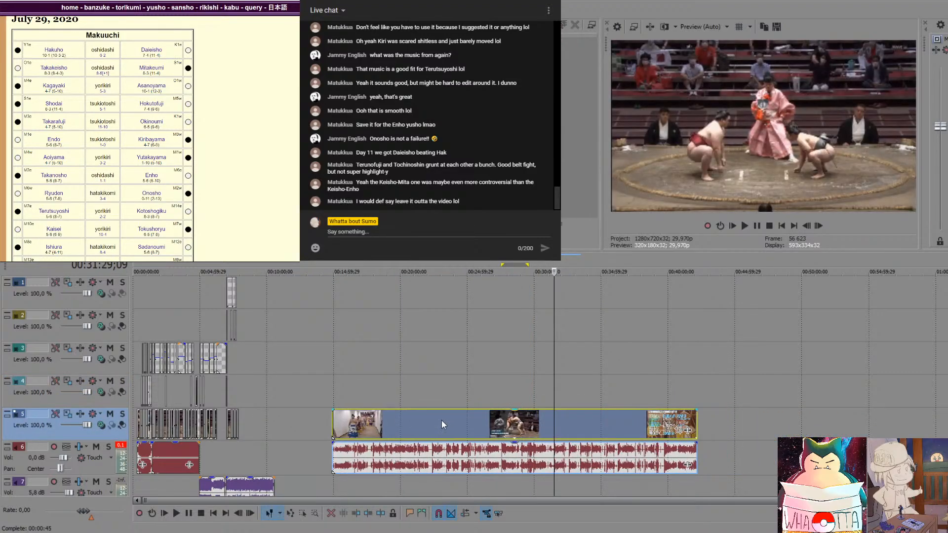
Split the long recording at 00:39:45;10, at the opening of the Hakuho bout, and delete everything before the split
left_click(664, 425)
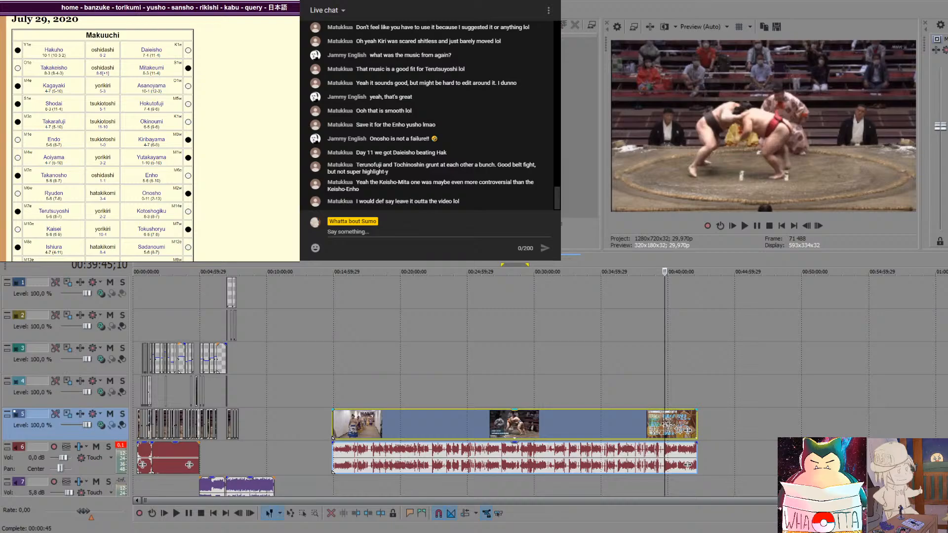
key("space")
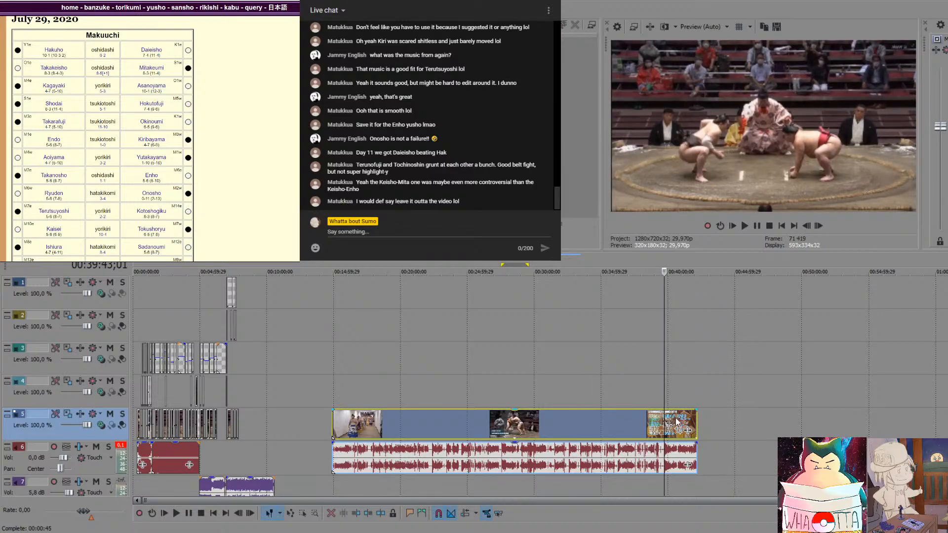
left_click(665, 425)
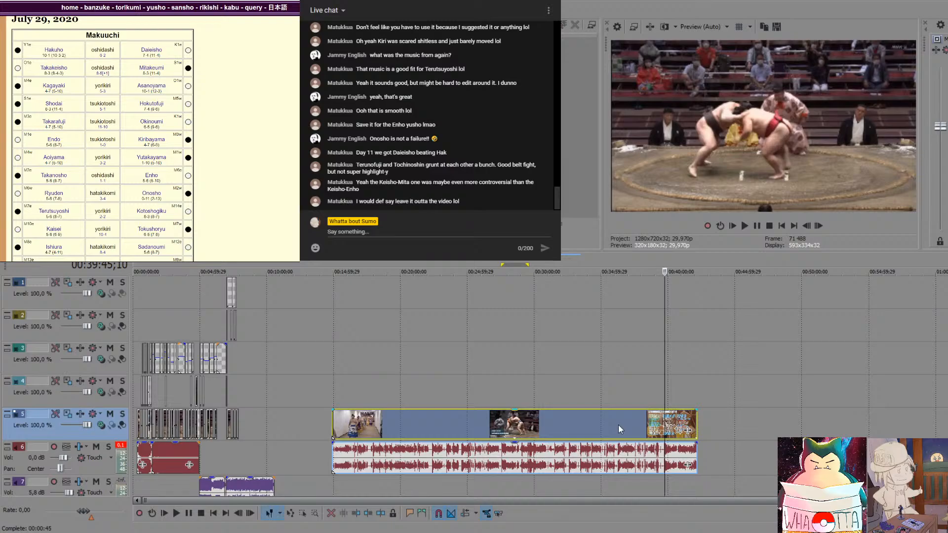
key("s")
left_click(593, 428)
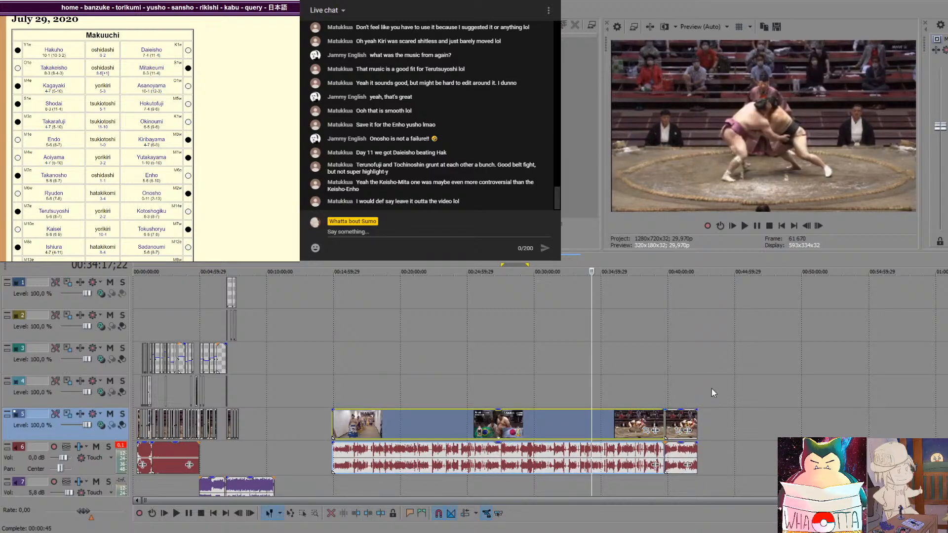
key("Delete")
Move the remaining Hakuho bout clip earlier so it starts at 00:11:09;00, shortly after the music on track 7
left_click_drag(664, 421, 282, 423)
scroll(301, 422, "down", 2)
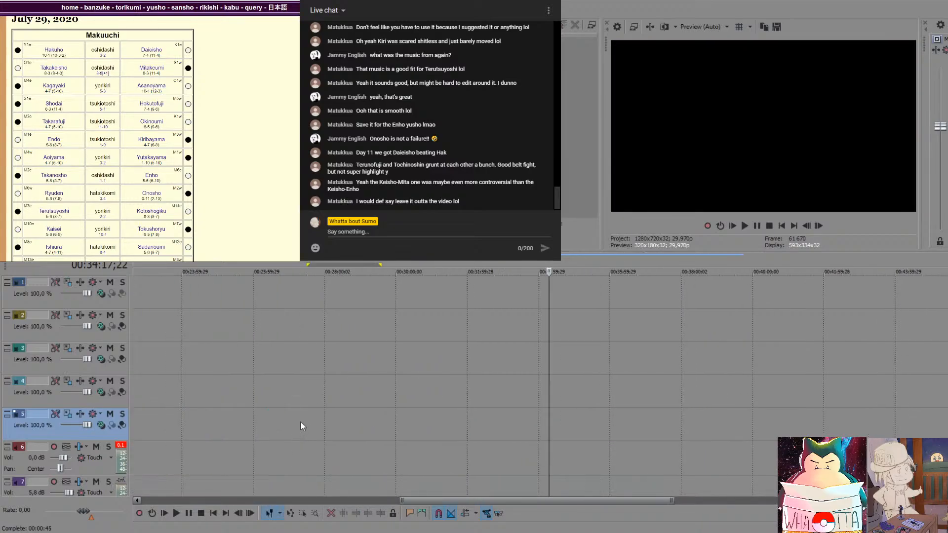
left_click(275, 423)
scroll(312, 415, "up", 5)
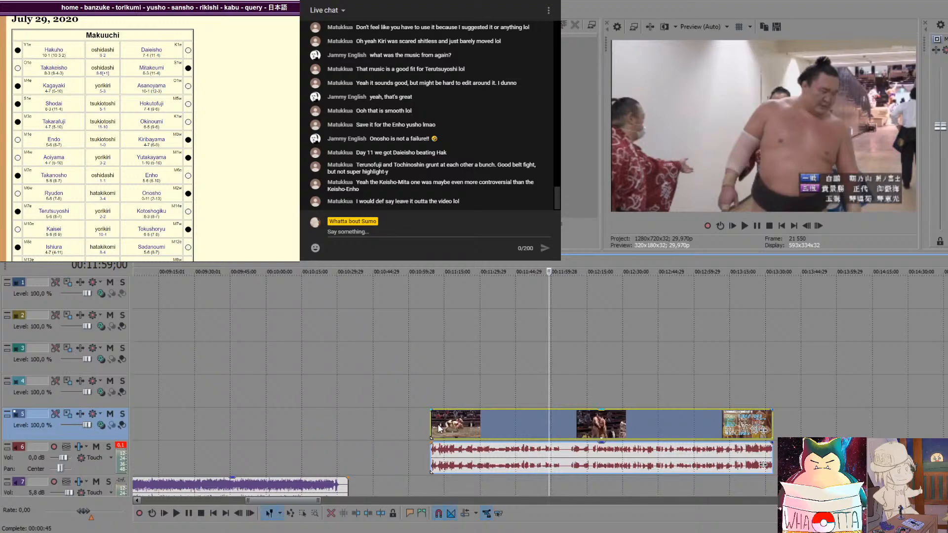
Extend the start of the Hakuho bout clip back to 00:11:07;02 and preview its opening before and after the trim
left_click(429, 394)
key("space")
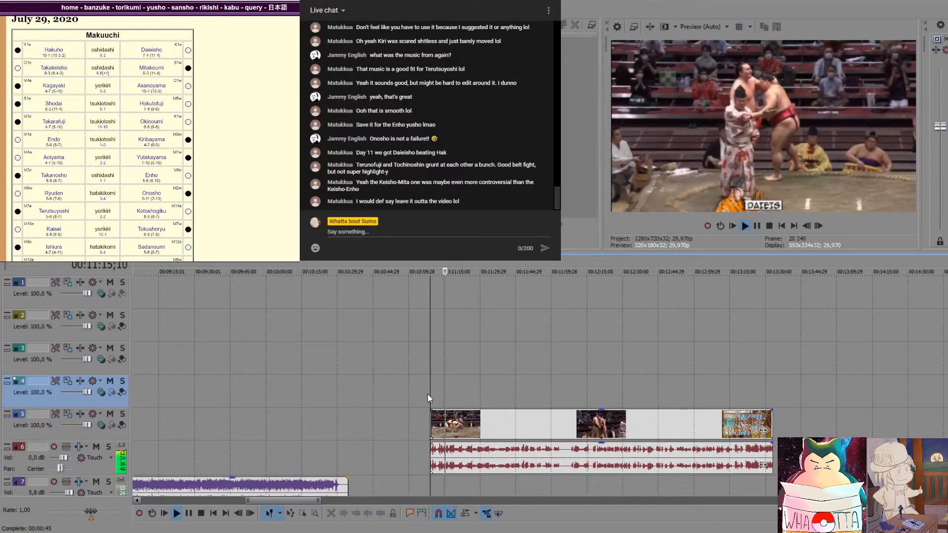
key("space")
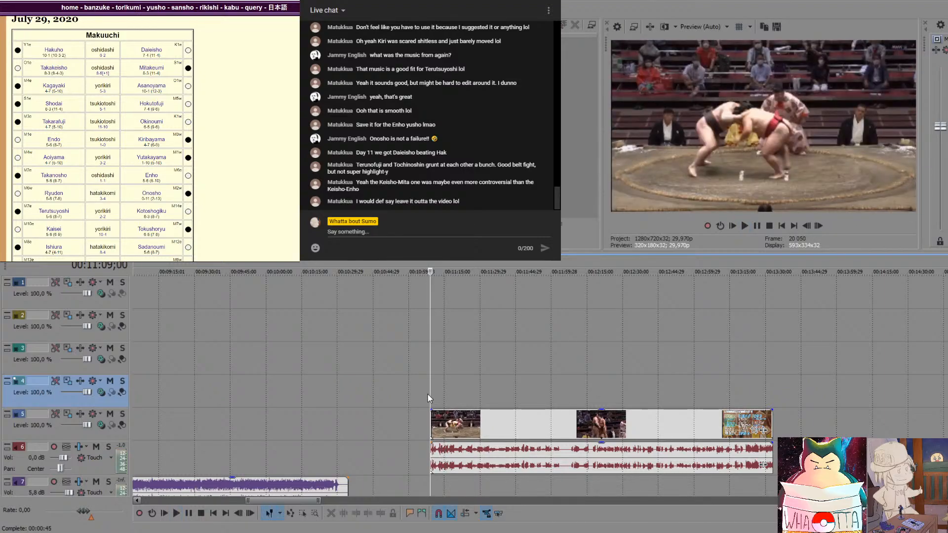
left_click_drag(431, 423, 425, 423)
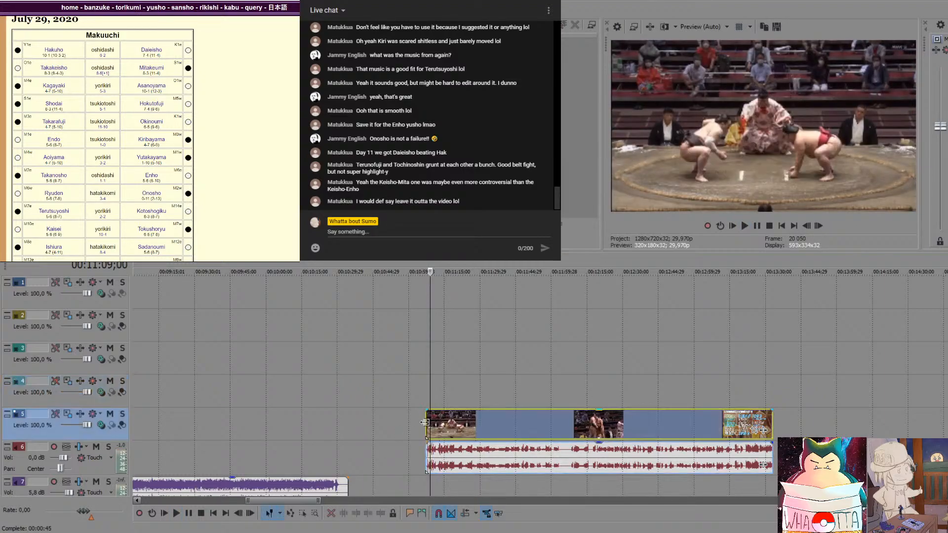
left_click(426, 390)
scroll(429, 389, "up", 5)
key("space")
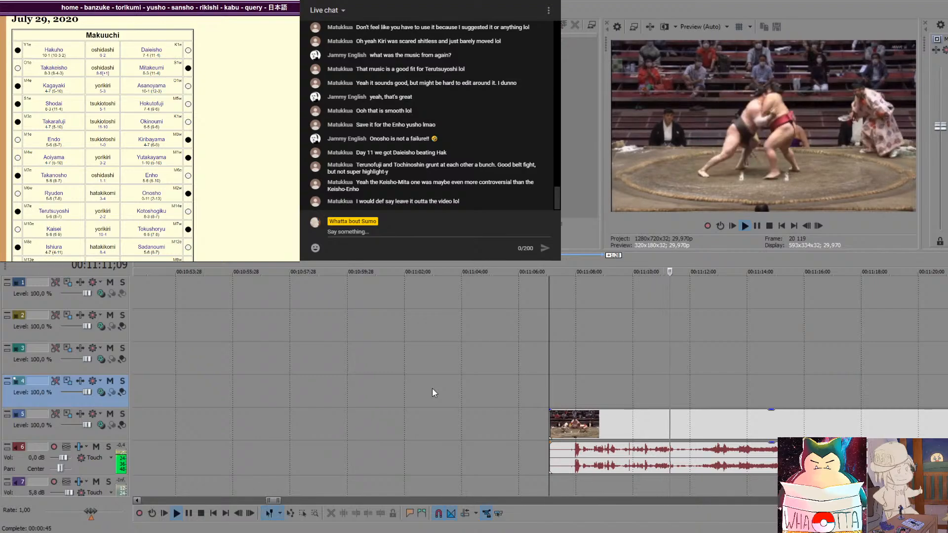
key("space")
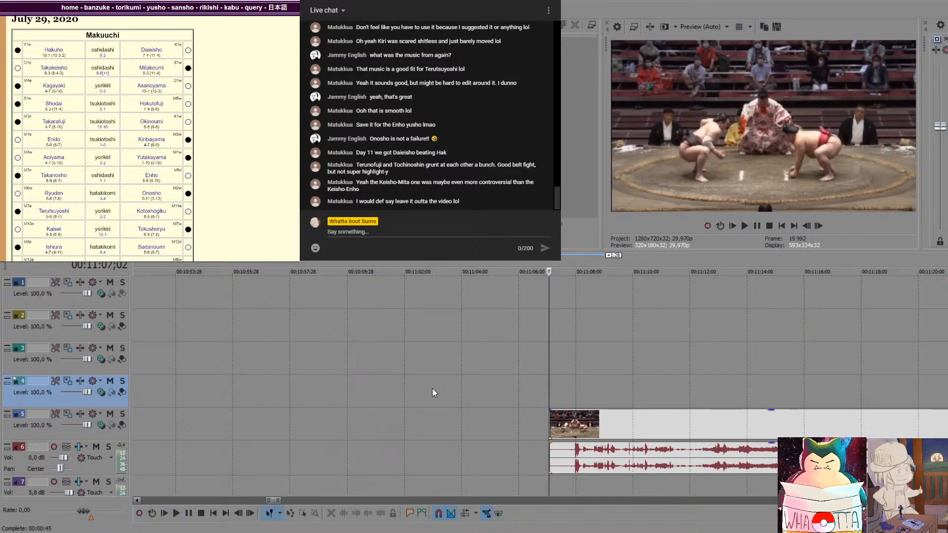
Examine the Hakuho bout frame by frame from the initial clash at about 00:11:11;03 to 00:11:14;20
left_click(663, 386)
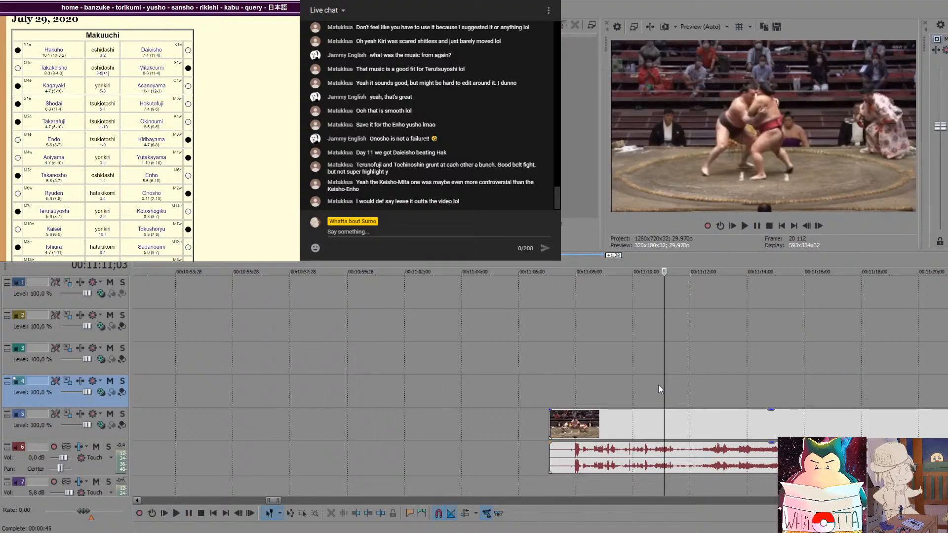
key("space")
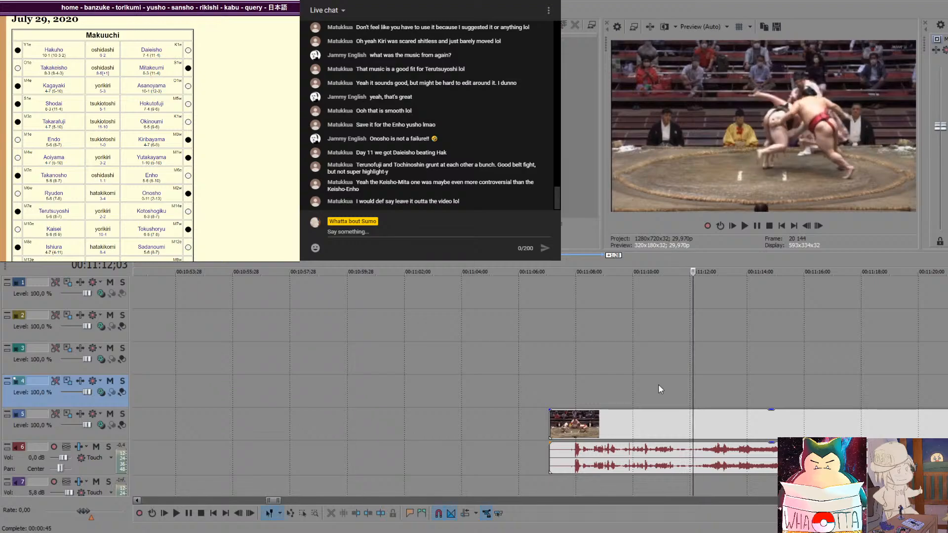
key("Left")
key("Left")
key("Left")
key("Left")
key("Left")
key("Left")
key("Left")
key("Left")
key("Left")
key("Left")
key("Left")
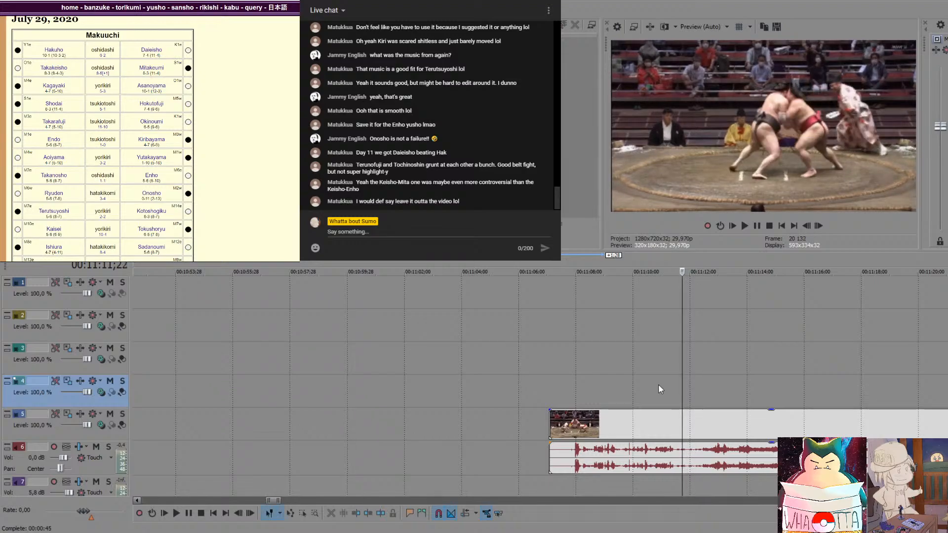
key("Right")
key("Right")
key("Right")
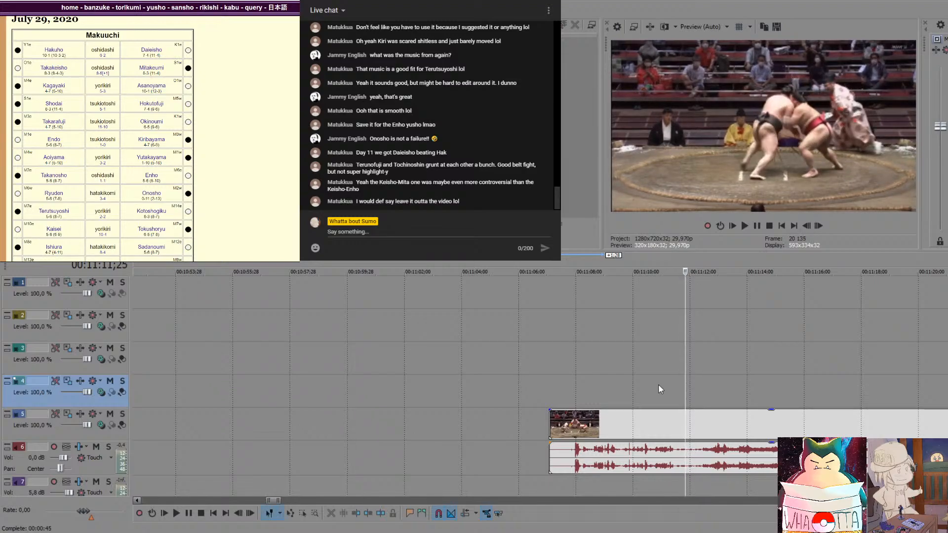
key("Right")
key("Right")
key("Right")
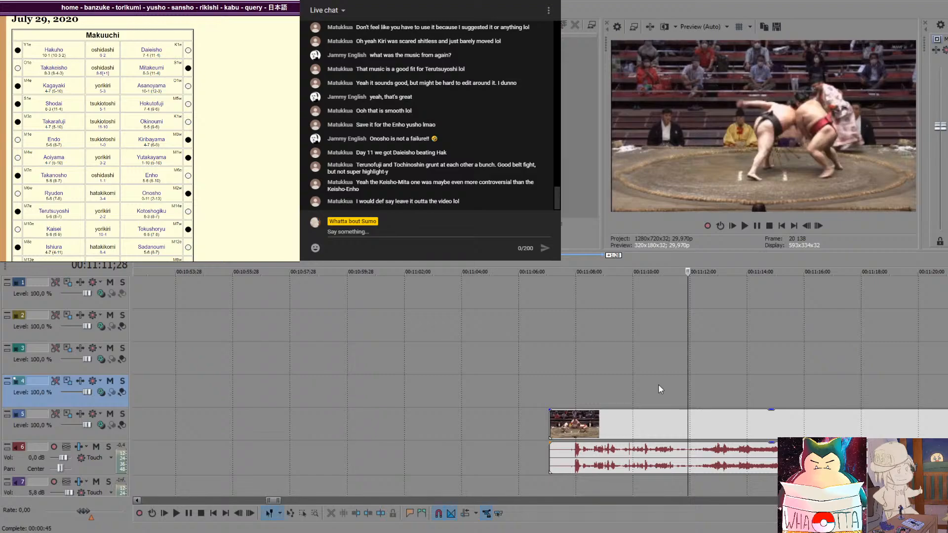
key("Right")
key("Right")
key("Right")
key("Right")
key("Right")
key("Right")
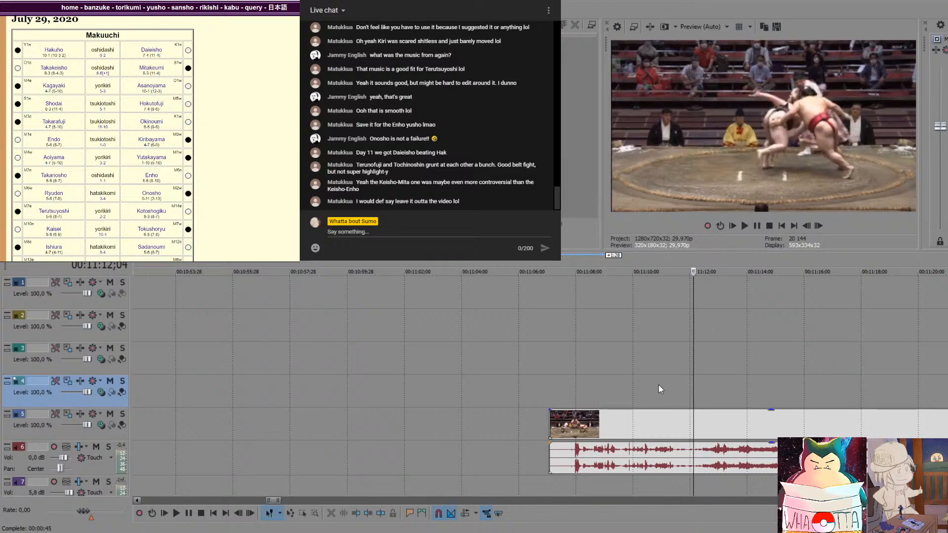
key("Right")
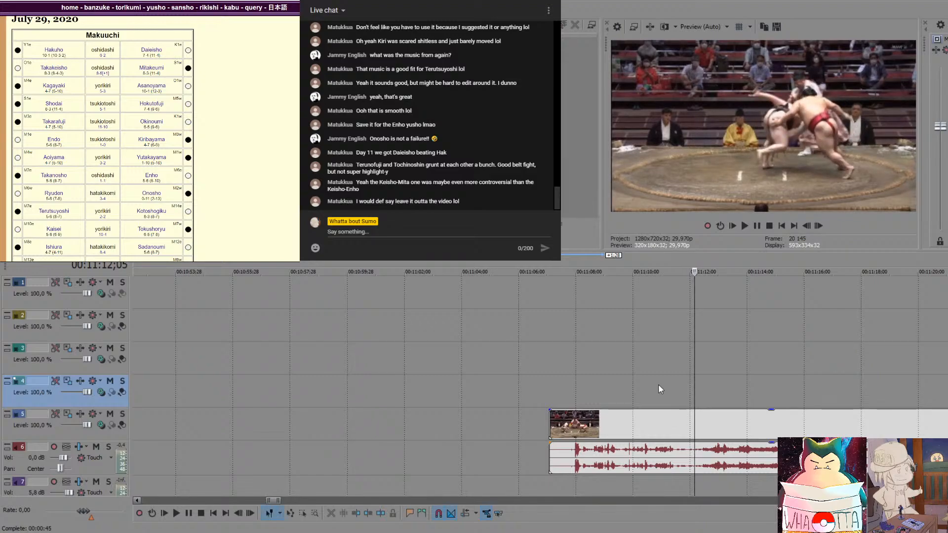
key("Right")
key("Right")
key("Right")
key("Right")
key("Right")
key("Right")
key("Right")
key("Right")
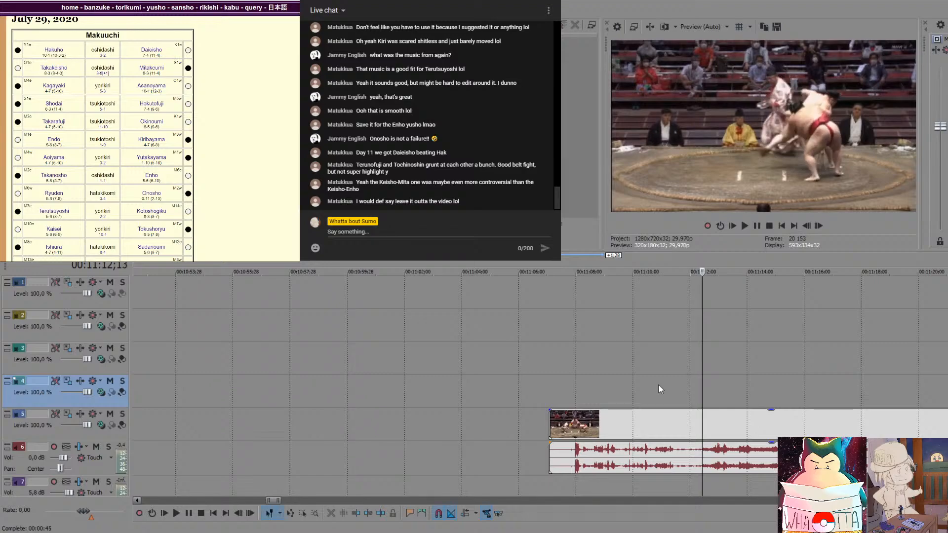
key("Right")
key("Right")
key("Right")
key("Right")
key("Right")
key("Right")
key("Right")
key("Right")
key("Right")
key("Right")
key("Right")
key("Right")
key("Right")
key("Right")
key("Right")
key("Right")
key("Right")
key("Right")
key("Right")
key("Right")
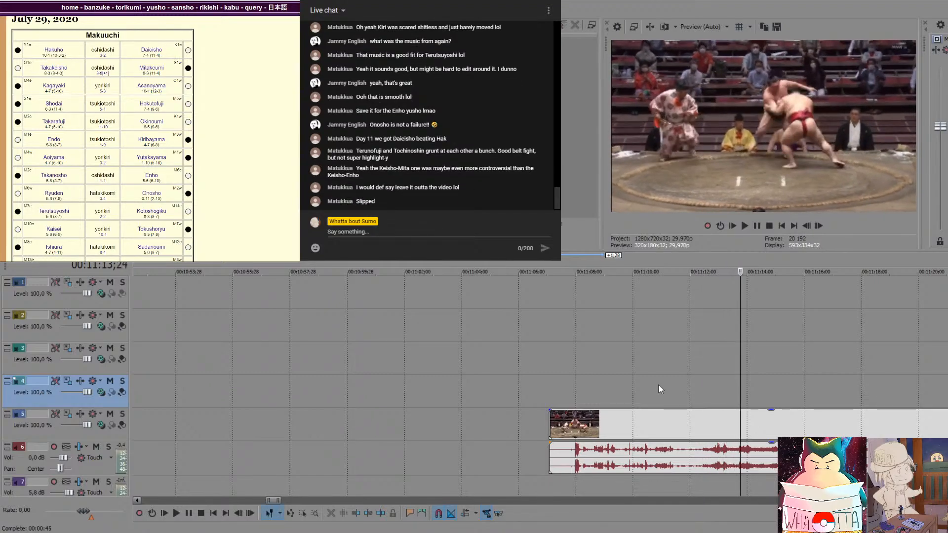
key("Right")
key("Right")
key("Right")
key("Right")
key("Right")
key("Right")
key("Right")
key("Right")
key("Right")
key("Right")
key("Right")
key("Right")
key("Right")
key("Right")
key("Right")
key("Right")
key("Right")
key("Right")
key("Right")
key("Right")
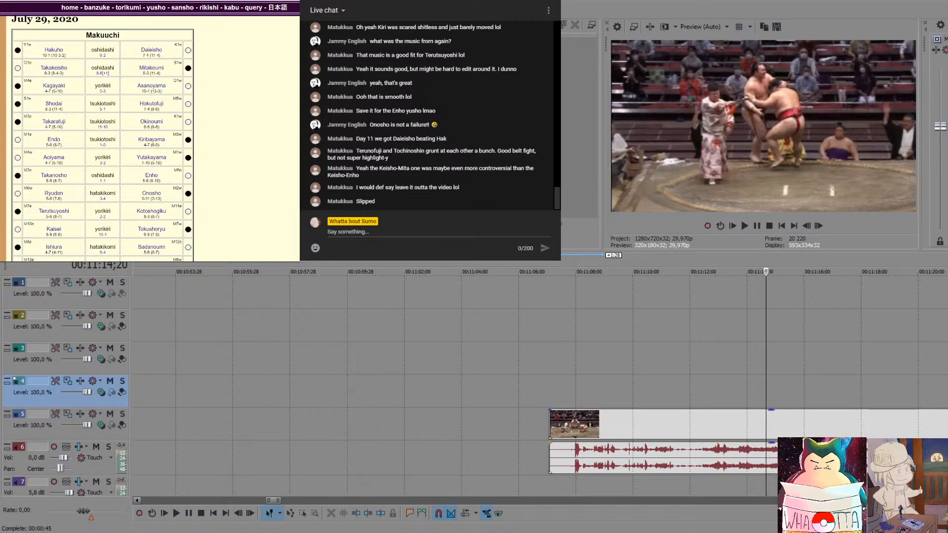
Examine the Hakuho bout frame by frame in reverse from 00:11:14;05 towards the initial clash
left_click(751, 384)
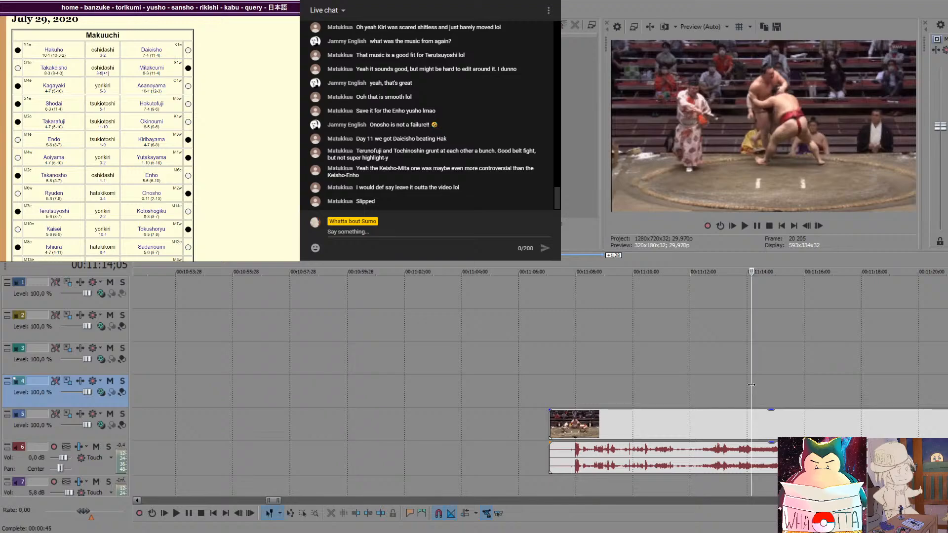
key("Left")
key("Left")
key("Left")
key("Left")
key("Left")
key("Left")
key("Left")
key("Left")
key("Left")
key("Left")
key("Left")
key("Left")
key("Left")
key("Left")
key("Left")
key("Left")
key("Left")
key("Left")
key("Left")
key("Left")
key("Left")
key("Left")
key("Left")
key("Left")
key("Left")
key("Left")
key("Left")
key("Left")
key("Left")
key("Left")
key("Left")
key("Left")
key("Left")
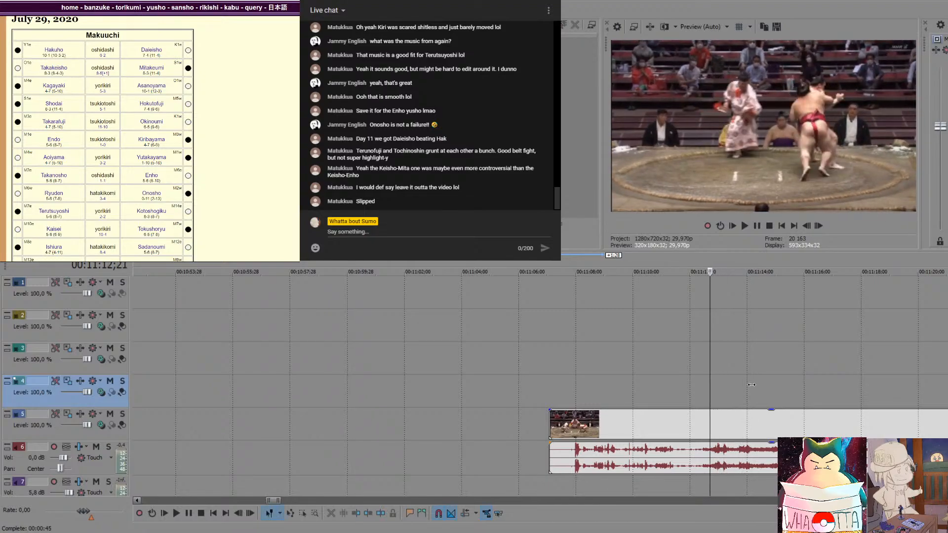
Replay the initial clash in short bursts and check the wrestlers' footing frame by frame up to 00:11:11;23
key("space")
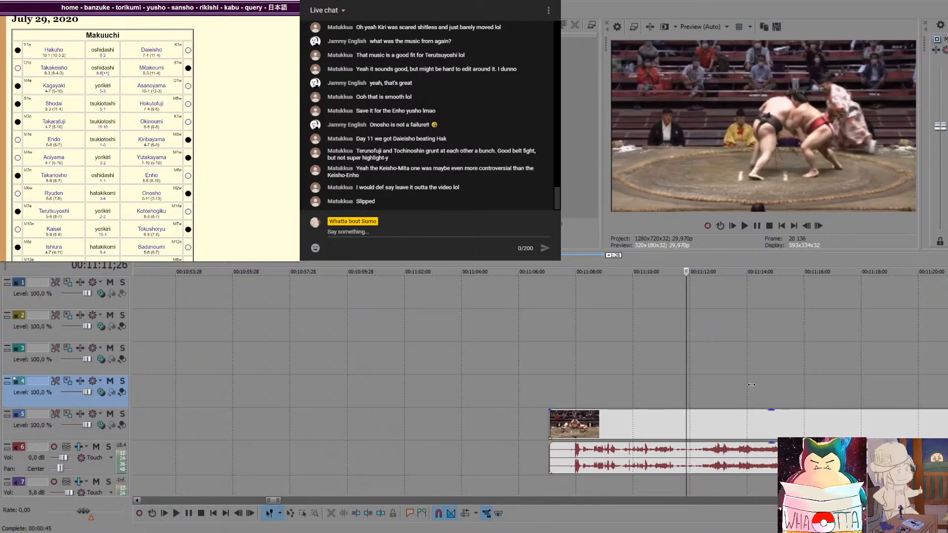
key("space")
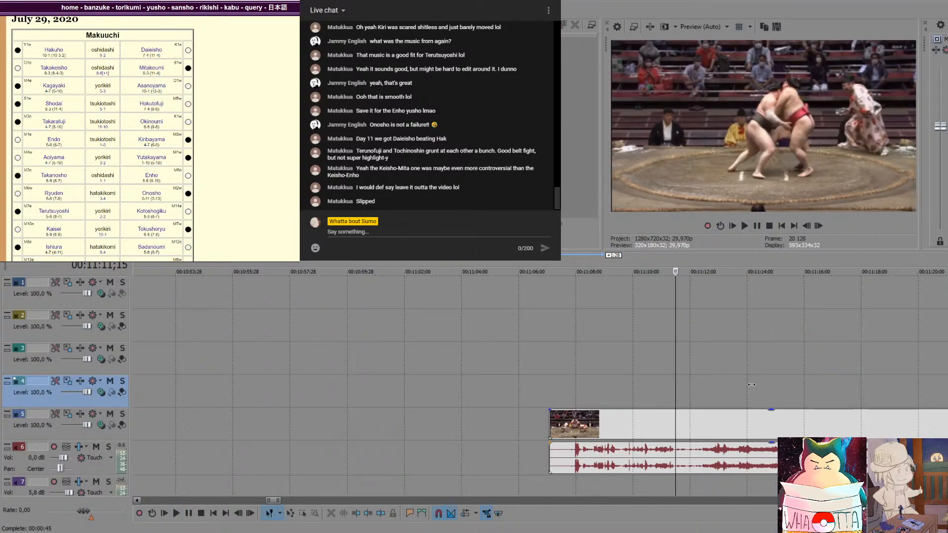
key("space")
key("space")
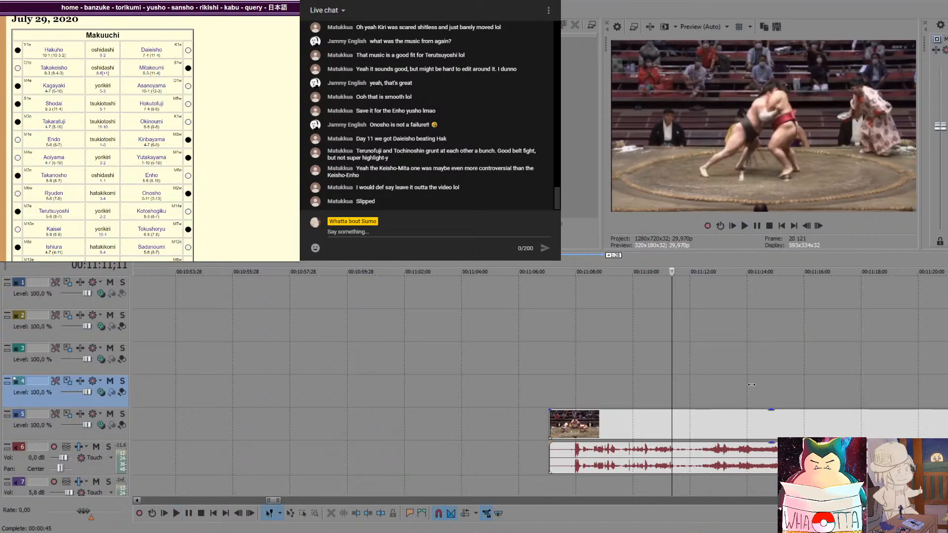
key("space")
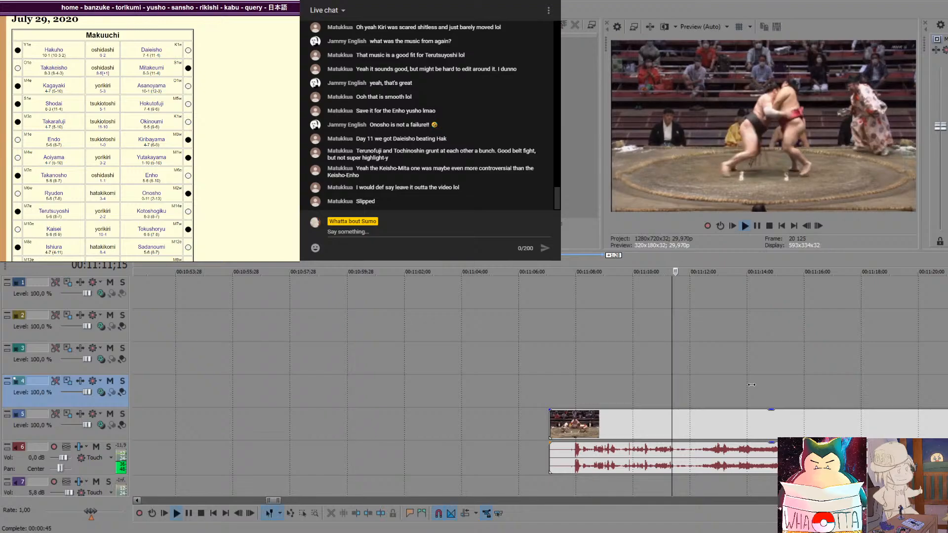
key("space")
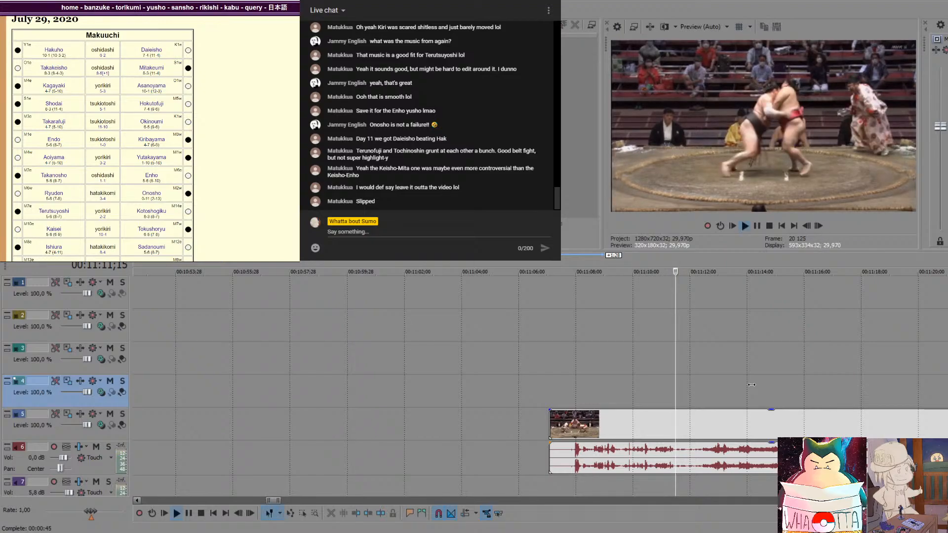
key("Right")
key("Right")
key("Right")
key("Right")
key("Right")
key("Right")
key("Right")
key("Right")
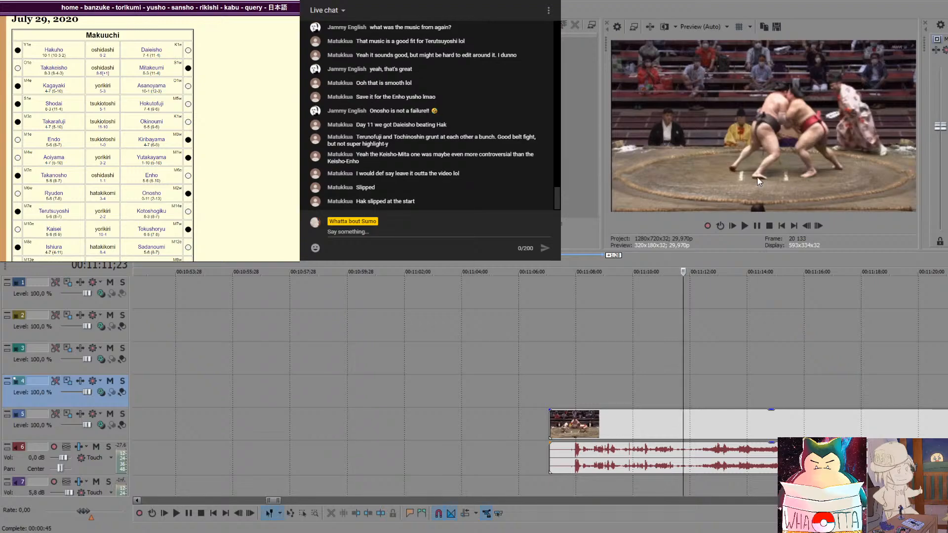
Examine the wrestlers' movement frame by frame from 00:11:11;23 to 00:11:12;02
key("Right")
key("Right")
key("Right")
key("Right")
key("Right")
key("Right")
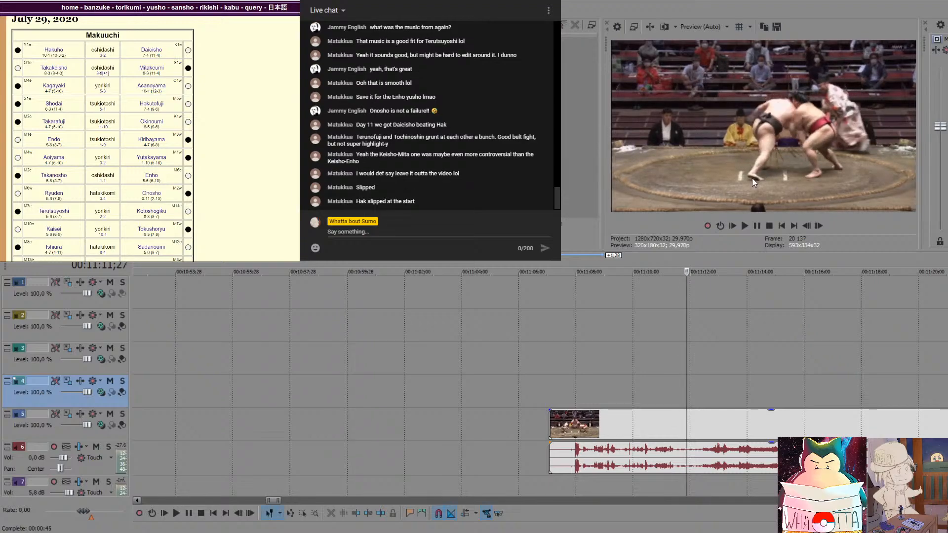
key("Right")
key("Right")
key("Right")
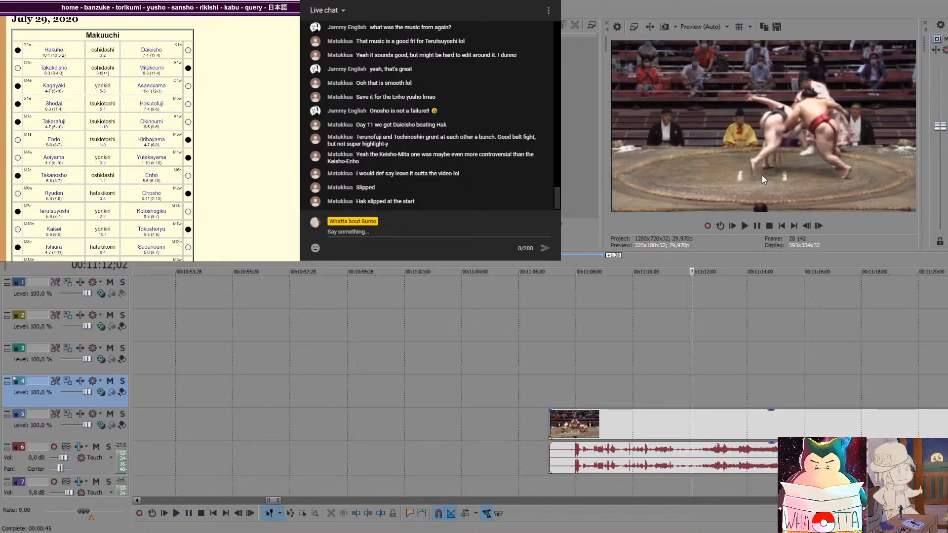
Examine the Hakuho bout frame by frame in reverse from 00:11:12;02 back to 00:11:08;26
key("Left")
key("Left")
key("Left")
key("Left")
key("Left")
key("Left")
key("Left")
key("Left")
key("Left")
key("Left")
key("Left")
key("Left")
key("Left")
key("Left")
key("Left")
key("Left")
key("Left")
key("Left")
key("Left")
key("Left")
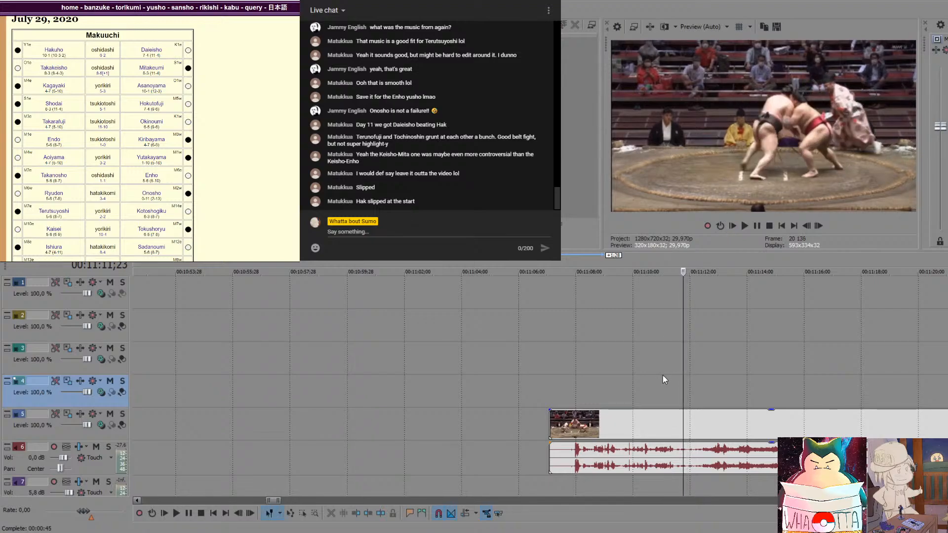
key("Left")
key("Left")
key("Left")
key("Left")
key("Left")
key("Left")
key("Left")
key("Left")
key("Left")
key("Left")
key("Left")
key("Left")
key("Left")
key("Left")
key("Left")
key("Left")
key("Left")
key("Left")
key("Left")
key("Left")
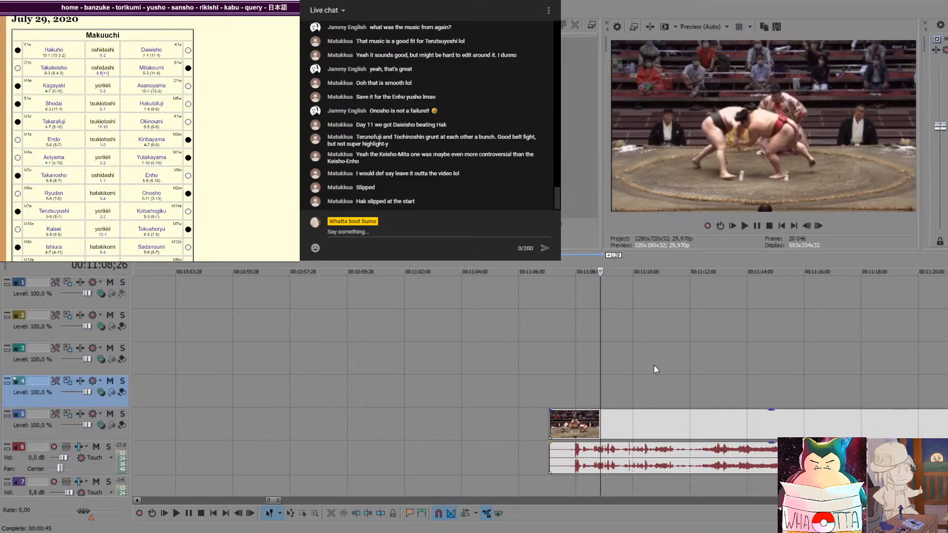
Check the wrestlers' footing frame by frame, forward from 00:11:08;26 to 00:11:09;14 and back to 00:11:09;11
key("Right")
key("Right")
key("Right")
key("Right")
key("Right")
key("Right")
key("Right")
key("Right")
key("Right")
key("Right")
key("Right")
key("Right")
key("Right")
key("Right")
key("Right")
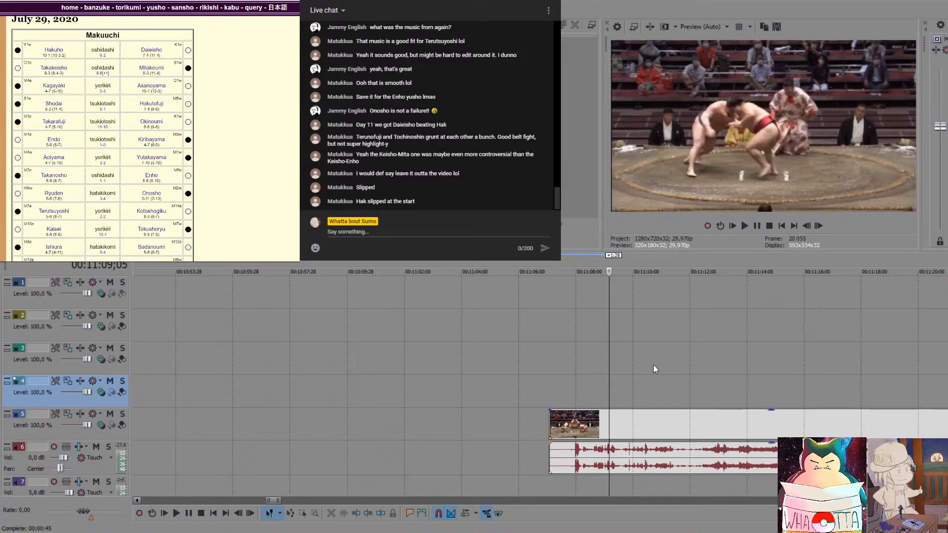
key("Right")
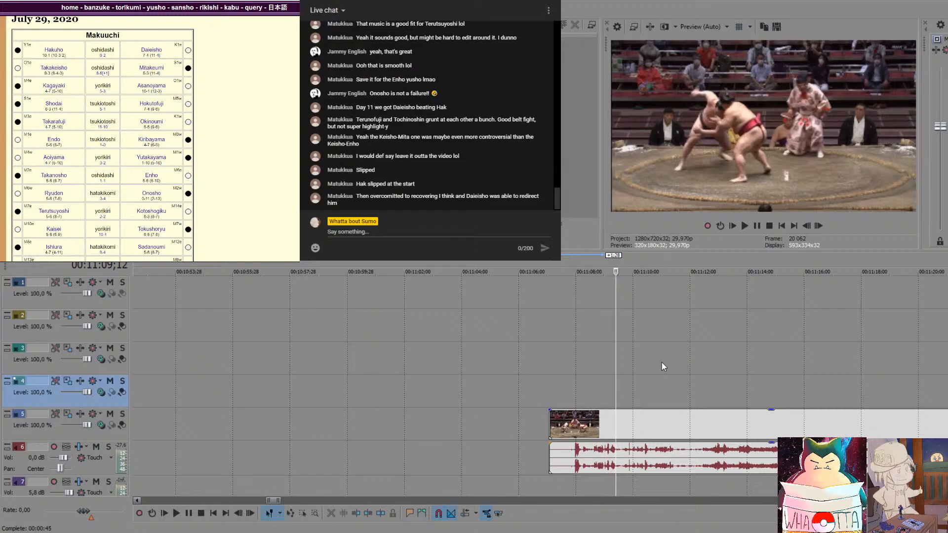
key("Right")
key("Right")
key("Right")
key("Right")
key("Right")
key("Right")
key("Right")
key("Right")
key("Right")
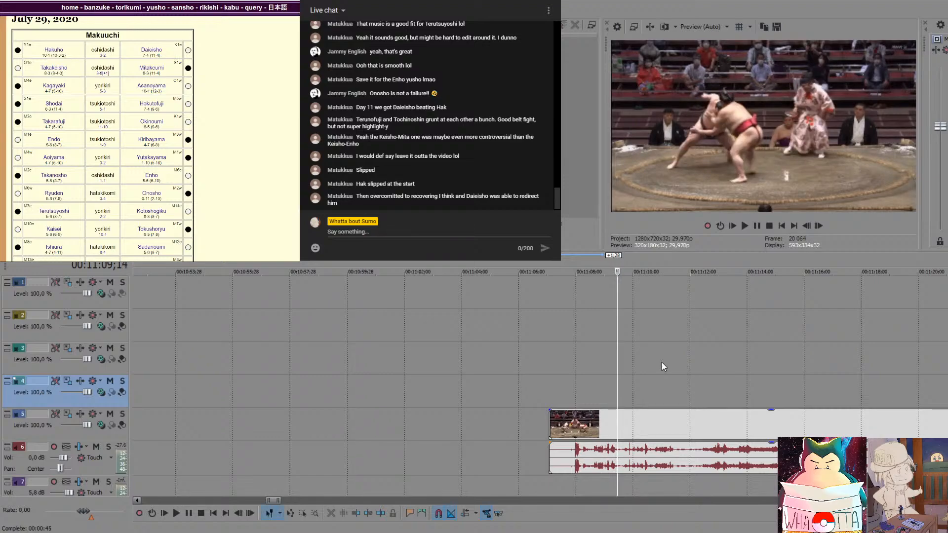
key("Left")
key("Left")
key("Left")
key("Left")
key("Left")
key("Left")
key("Left")
key("Left")
key("Left")
key("Left")
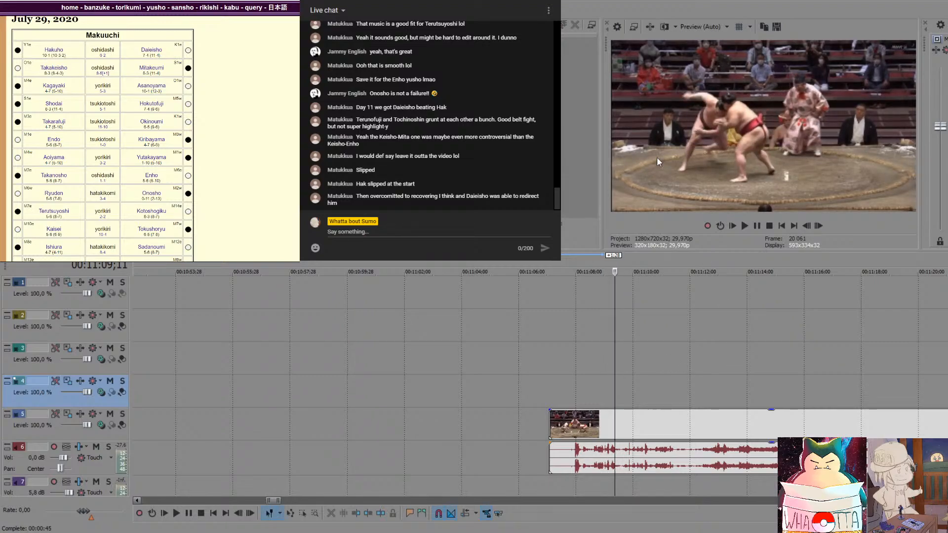
Follow the Hakuho bout frame by frame from 00:11:09;11 to 00:11:12;10
key("Right")
key("Right")
key("Right")
key("Right")
key("Right")
key("Right")
key("Right")
key("Right")
key("Right")
key("Right")
key("Right")
key("Right")
key("Right")
key("Right")
key("Right")
key("Right")
key("Right")
key("Right")
key("Right")
key("Right")
key("Right")
key("Right")
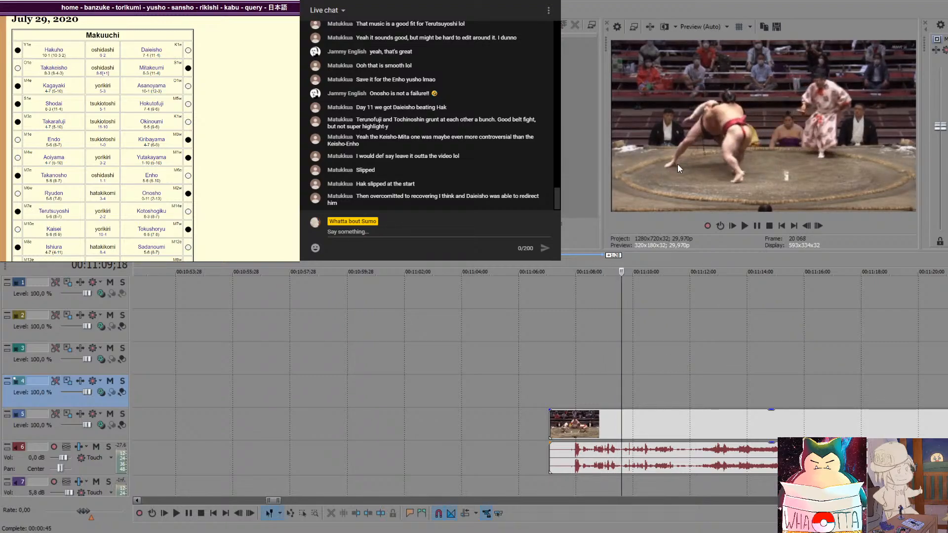
key("Right")
key("Right")
key("Right")
key("Right")
key("Right")
key("Right")
key("Right")
key("Right")
key("Right")
key("Right")
key("Right")
key("Right")
key("Right")
key("Right")
key("Right")
key("Right")
key("Right")
key("Right")
key("Right")
key("Right")
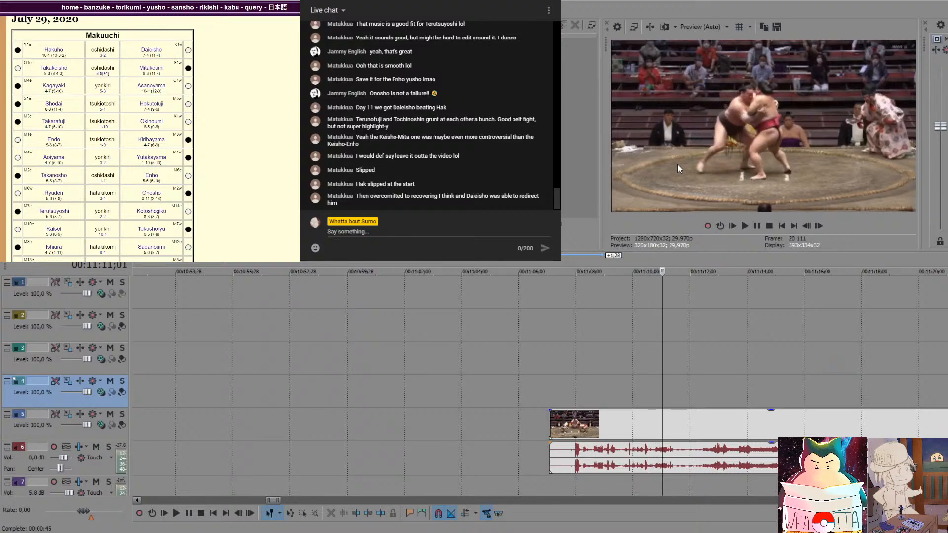
key("Right")
key("Right")
key("Right")
key("Right")
key("Right")
key("Right")
key("Right")
key("Right")
key("Right")
key("Right")
key("Right")
key("Right")
key("Right")
key("Right")
key("Right")
key("Right")
key("Right")
key("Right")
key("Right")
key("Right")
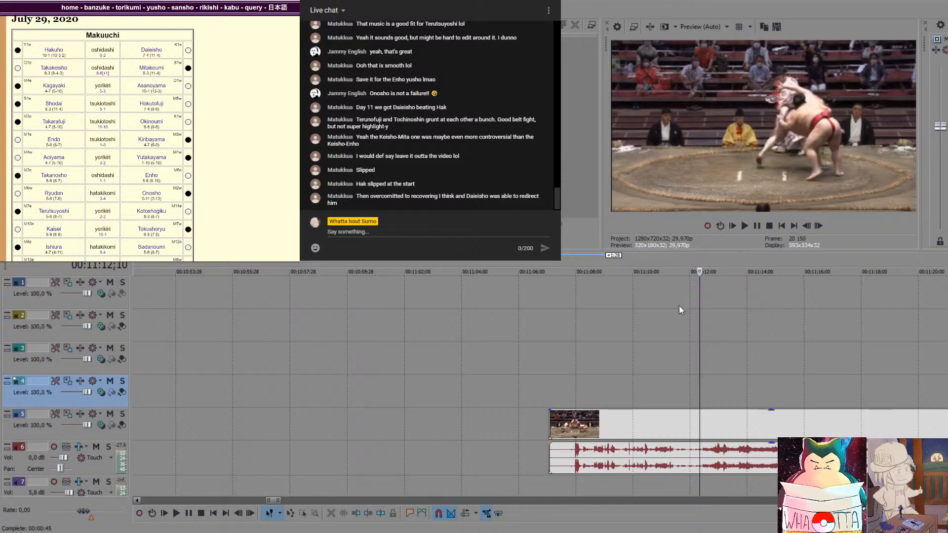
Return the playhead to the initial clash at 00:11:07;27 and on to the Hakuho clip's start at 00:11:07;02
left_click(576, 393)
left_click(573, 390)
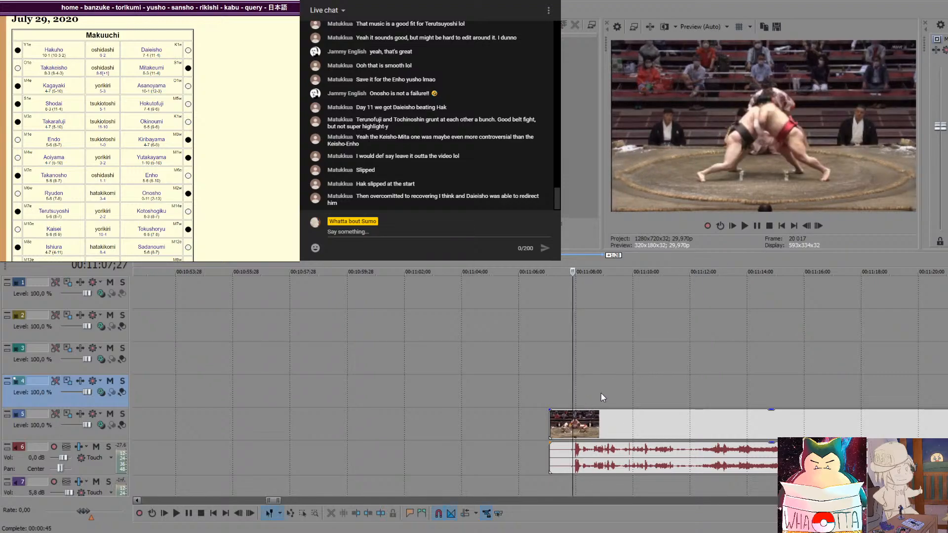
left_click(546, 389)
Skim the footage after the Hakuho bout from about 00:11:44 and preview it up to about 00:11:52
scroll(546, 389, "down", 5)
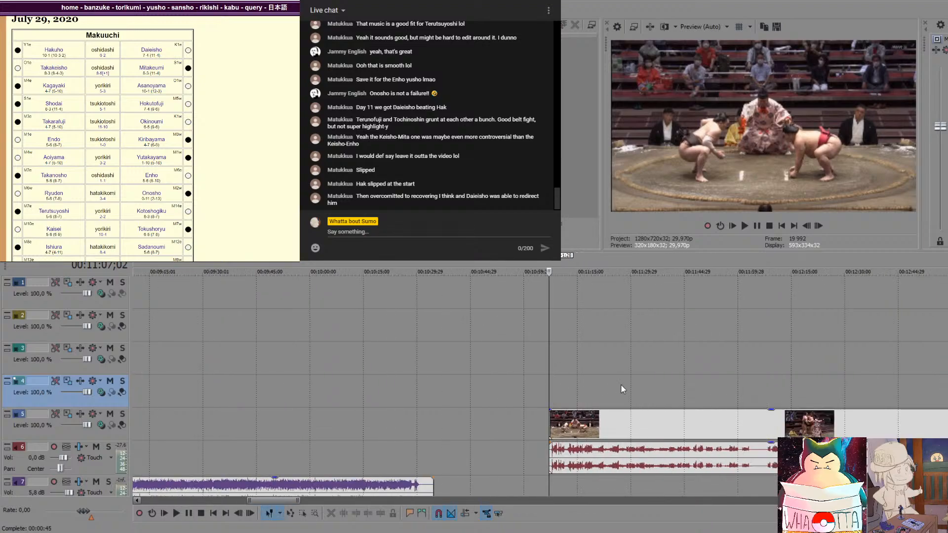
left_click(697, 398)
left_click(682, 394)
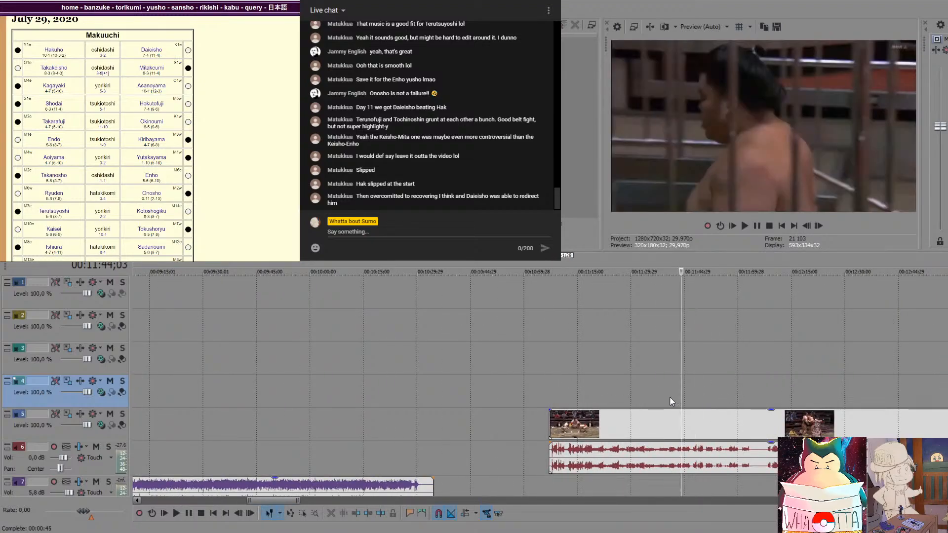
left_click(694, 395)
key("space")
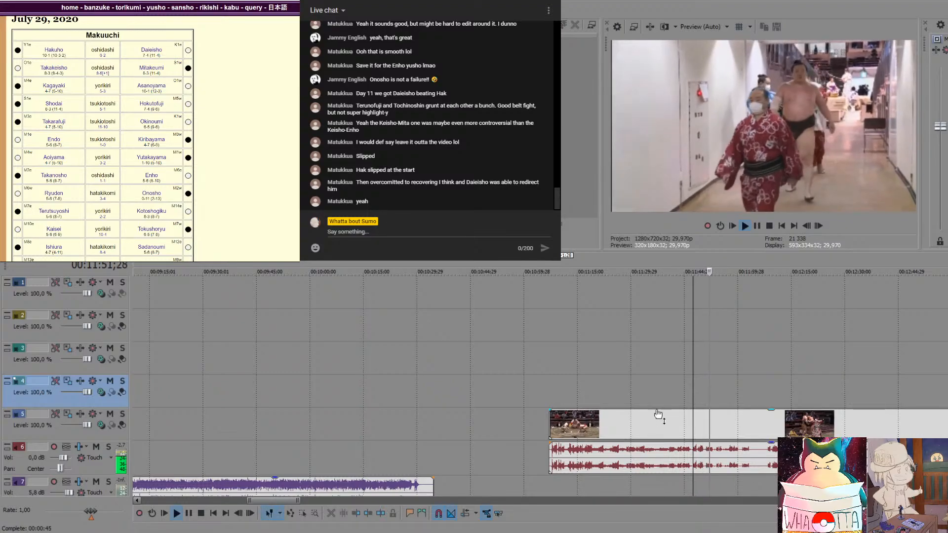
key("space")
Preview the bout's aftermath from earlier points, settling on playback from about 00:11:18
left_click(646, 393)
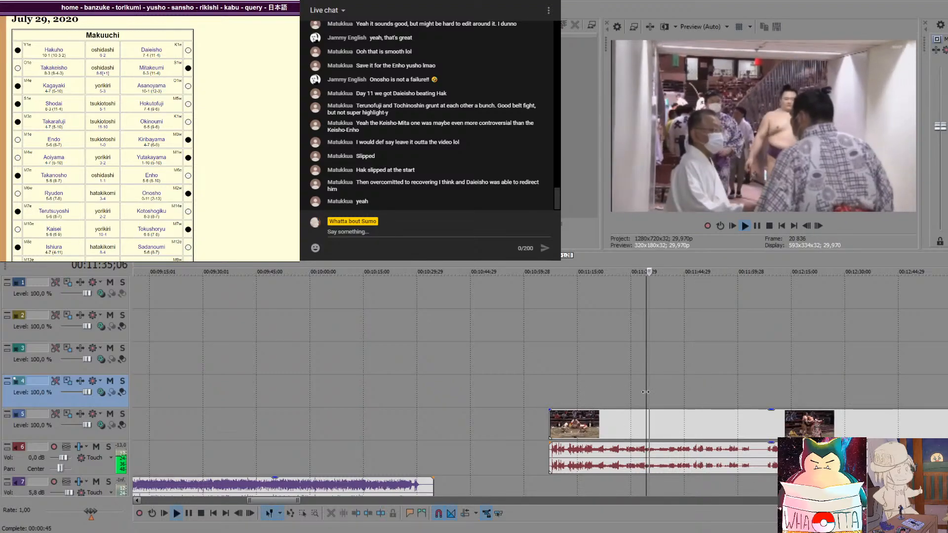
left_click(600, 398)
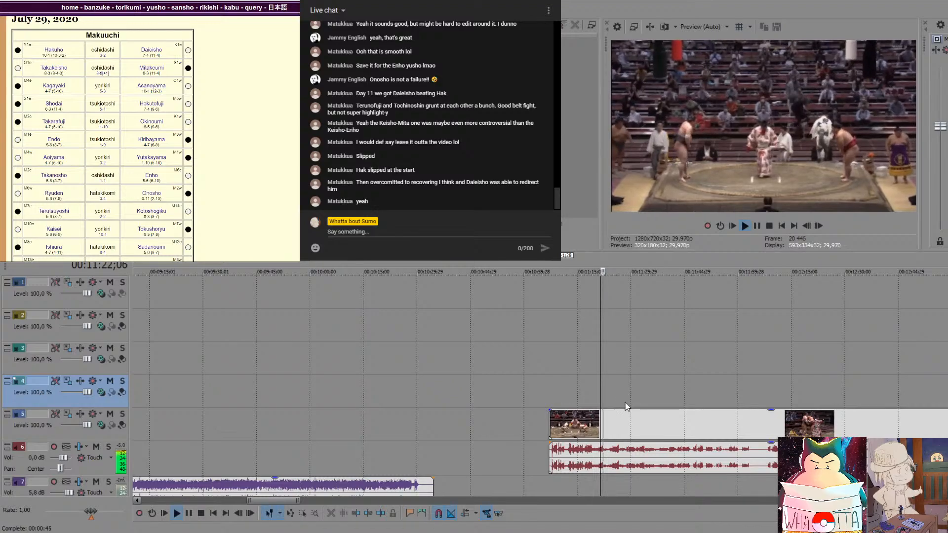
left_click(571, 404)
left_click(591, 403)
key("space")
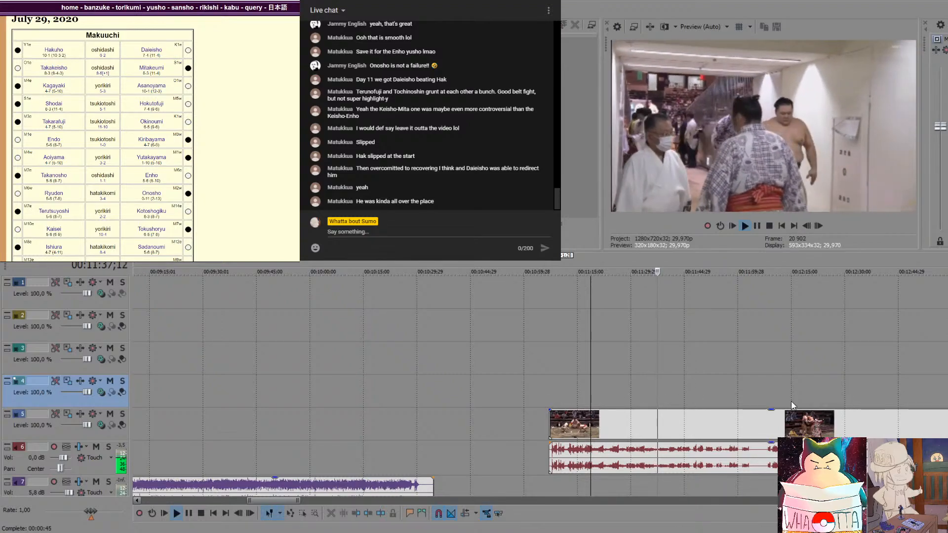
Skim the rest of the bout footage from 00:12:07;27 to the day 11 standings at about 00:13:21
left_click(766, 397)
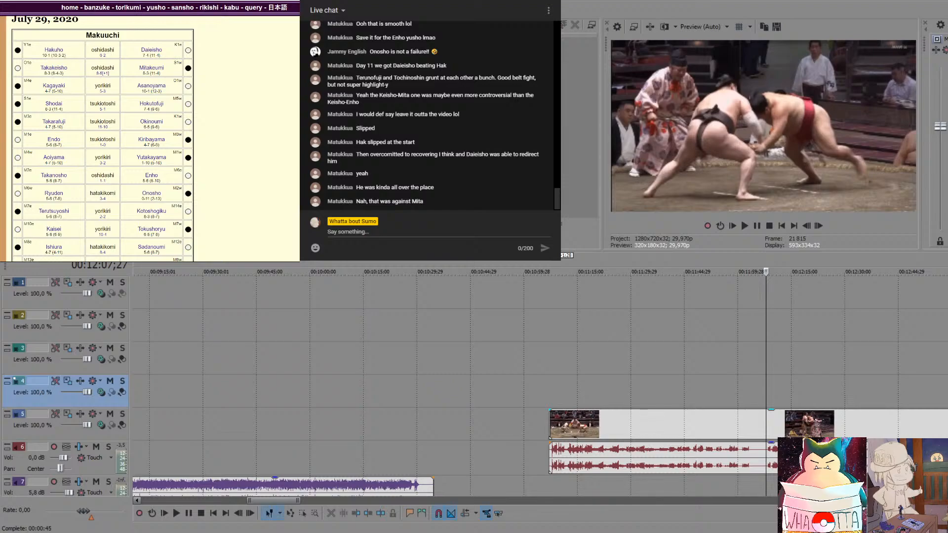
left_click(808, 424)
left_click(790, 425)
left_click(825, 426)
scroll(849, 427, "down", 1)
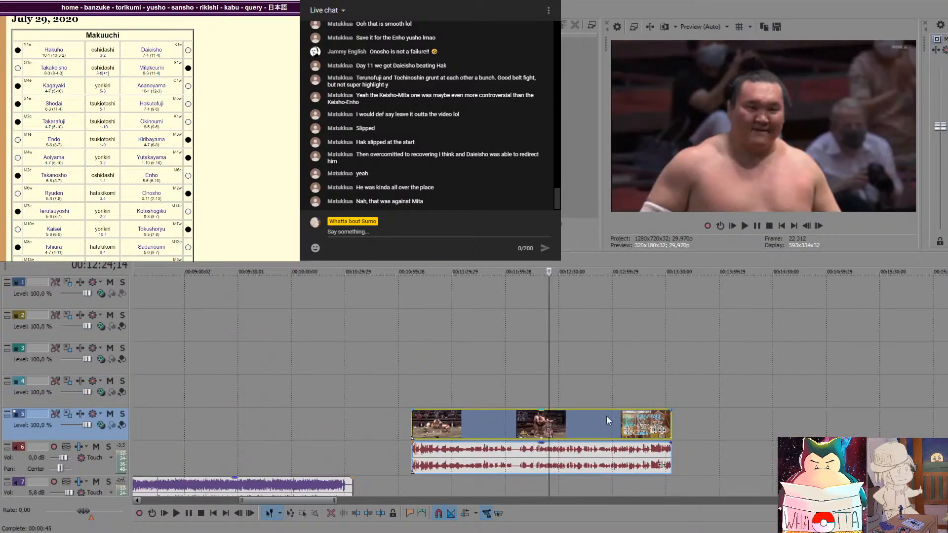
left_click(651, 448)
key("space")
key("space")
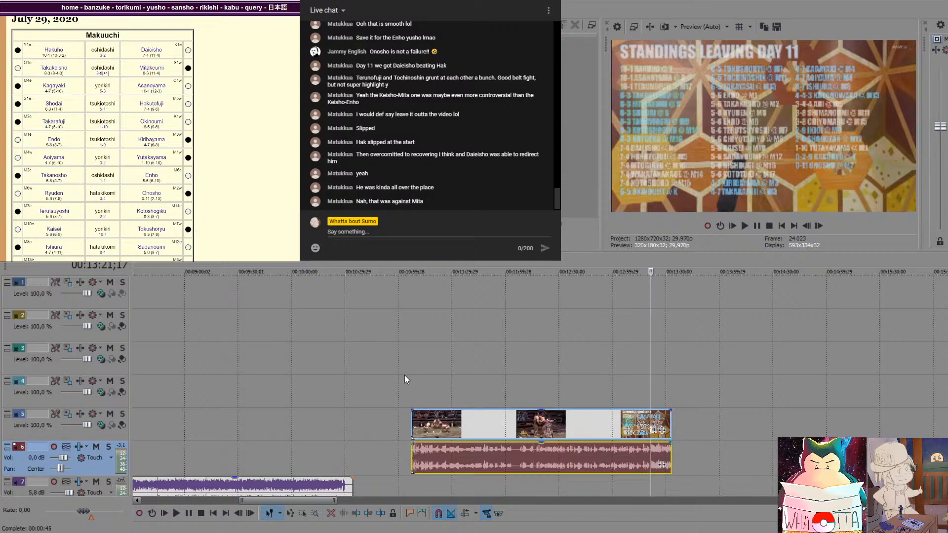
Move the Hakuho footage earlier on the timeline so that it starts at about 00:10:53
left_click(413, 385)
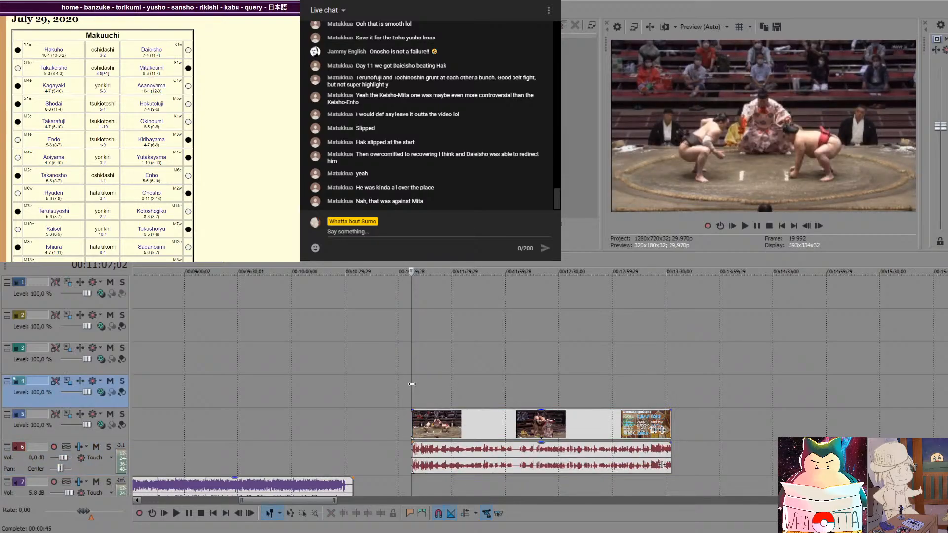
scroll(416, 384, "up", 3)
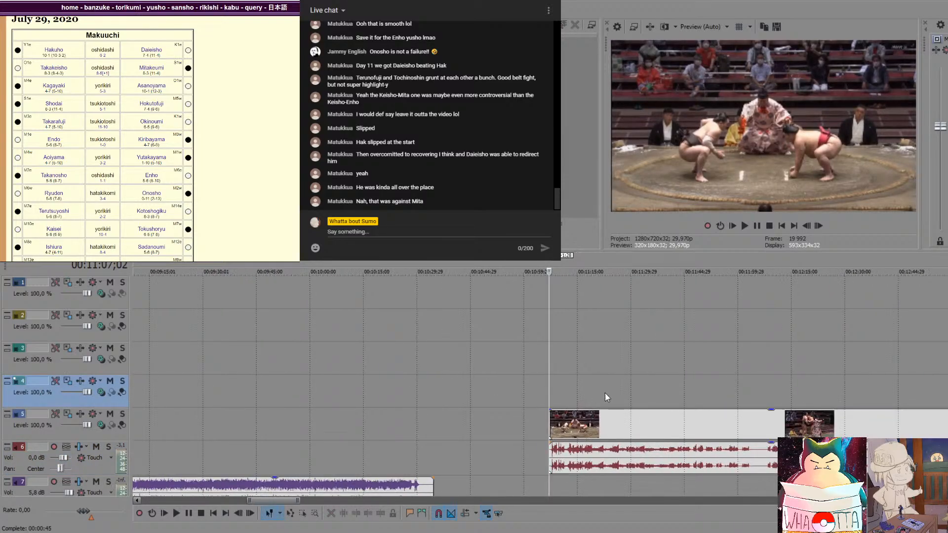
left_click_drag(623, 421, 574, 421)
left_click(496, 393)
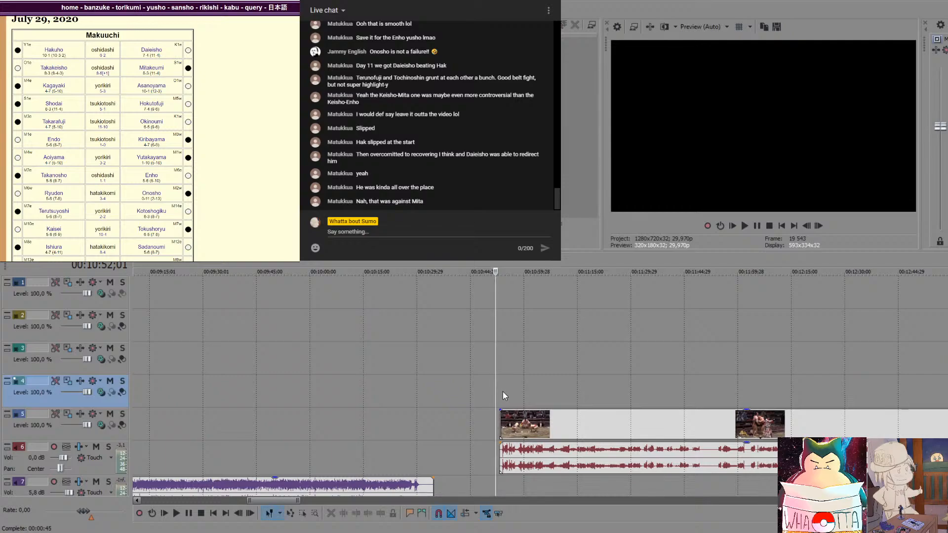
Skim the bout's aftermath from about 00:11:17 and preview the corridor footage from 00:11:41;19
left_click(581, 422)
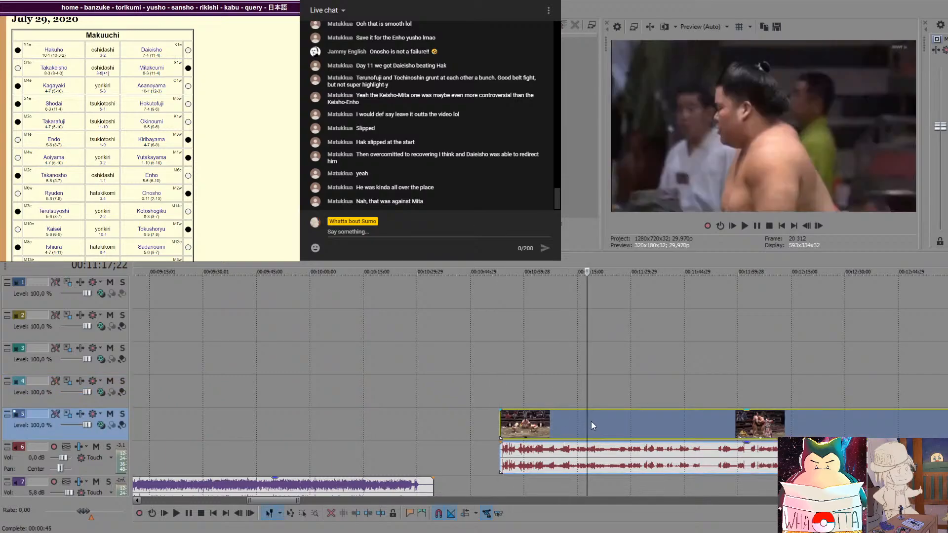
left_click(591, 423)
left_click(600, 422)
left_click(618, 424)
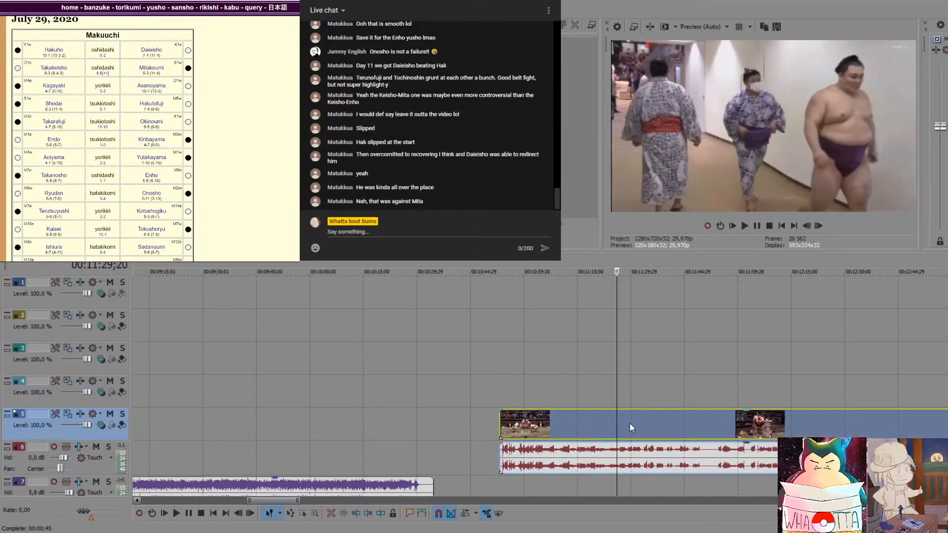
left_click(630, 423)
left_click(640, 424)
left_click(650, 427)
left_click(661, 423)
left_click(672, 428)
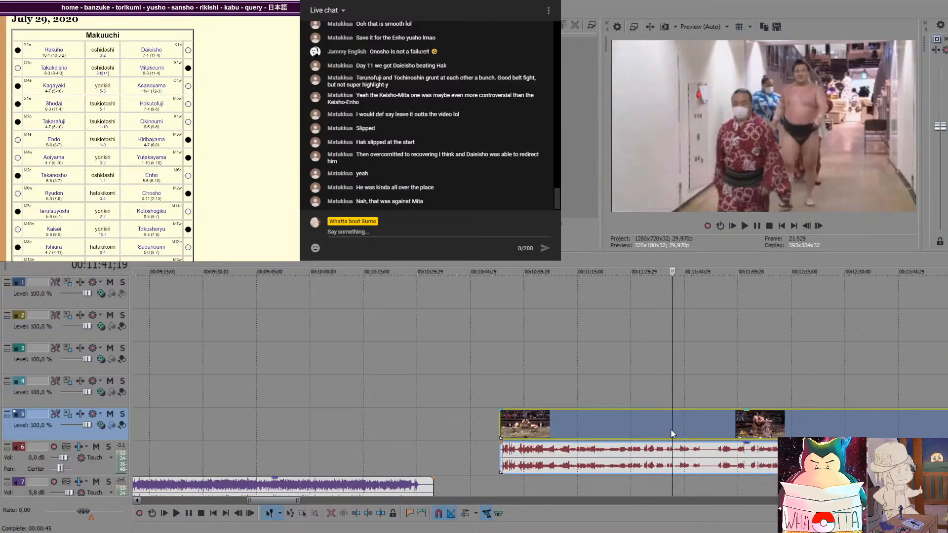
key("space")
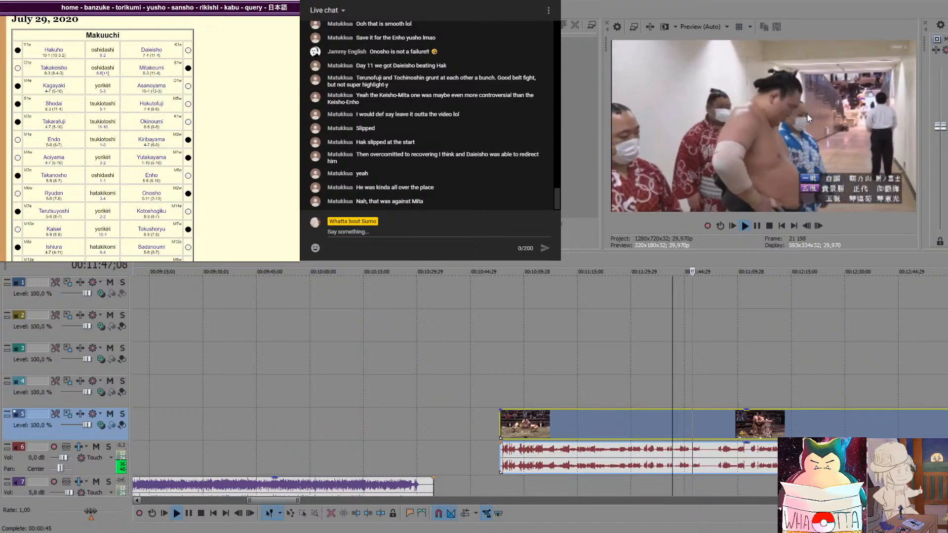
key("space")
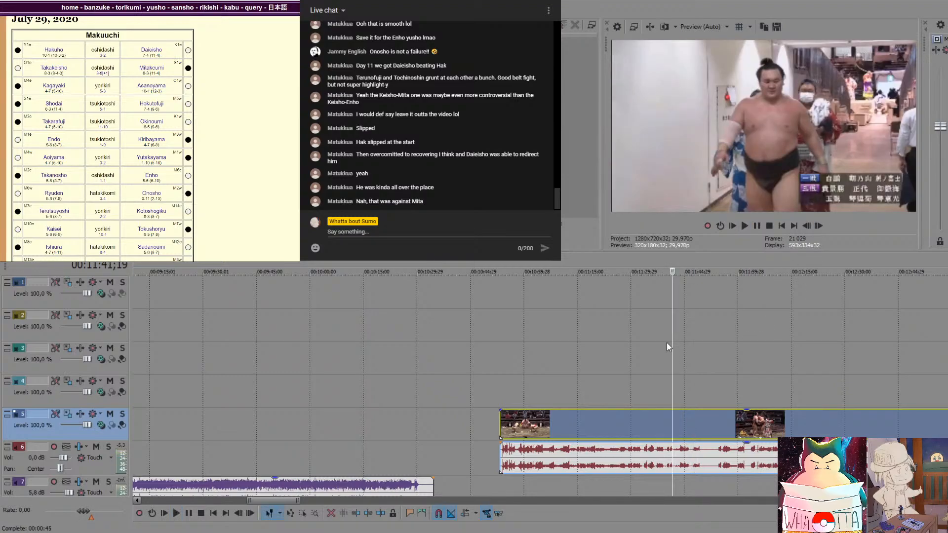
Examine the bout's replay frame by frame around 00:11:59, before and after the result caption disappears
left_click(498, 389)
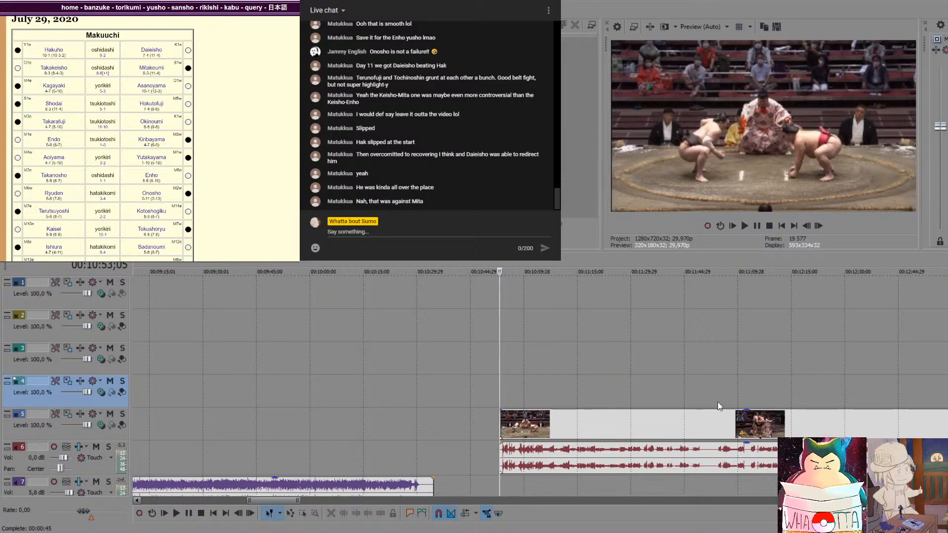
left_click(766, 393)
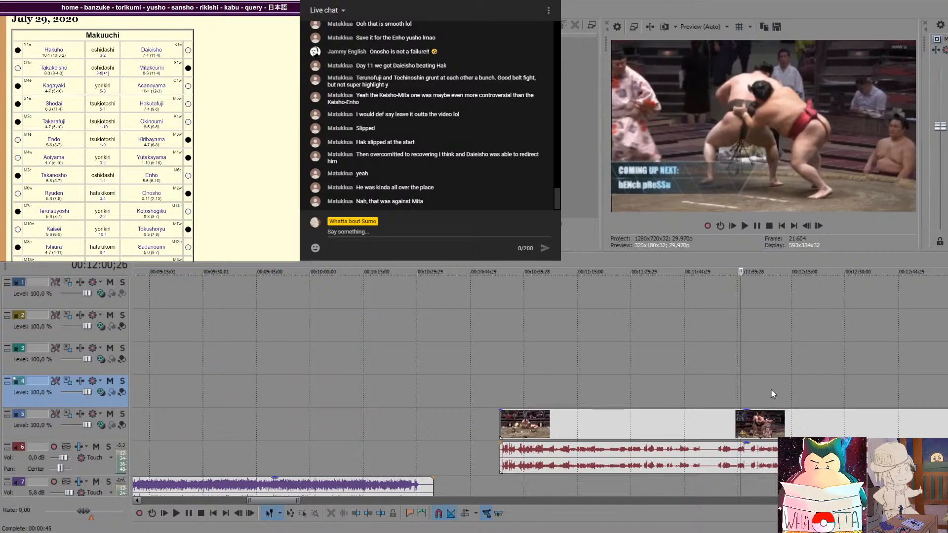
key("Left")
key("Left")
key("Left")
key("Left")
key("Left")
key("Left")
key("Left")
key("Left")
key("Left")
key("Left")
key("Left")
key("Left")
key("Left")
key("Left")
key("Left")
key("Left")
key("Left")
key("Left")
key("Left")
key("Left")
key("Right")
key("Right")
key("Right")
key("Right")
key("Right")
key("Right")
key("Right")
key("Right")
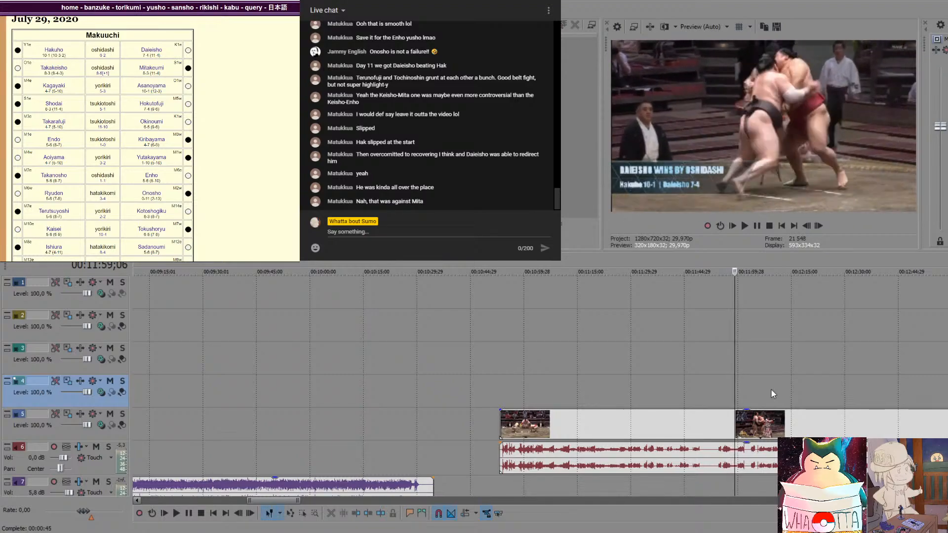
key("Right")
key("Right")
key("Right")
key("Right")
key("Right")
key("Right")
key("Right")
key("Right")
key("Right")
key("Right")
key("Left")
key("Left")
key("Left")
key("Left")
key("Left")
key("Left")
key("Left")
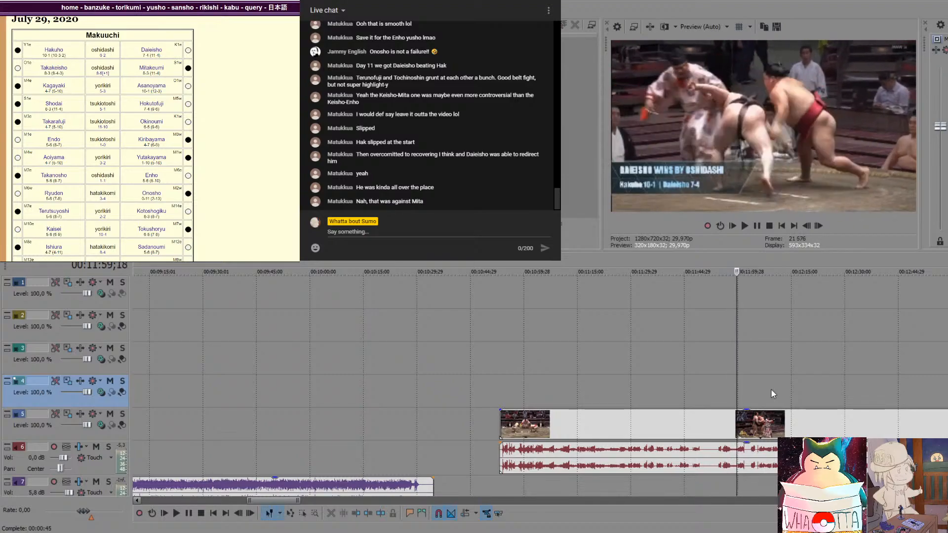
key("Left")
key("Left")
key("space")
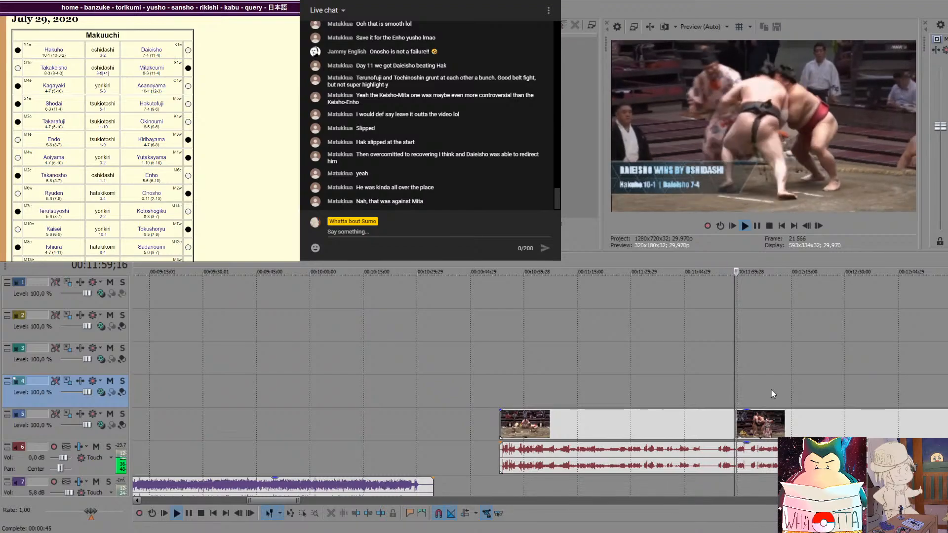
key("space")
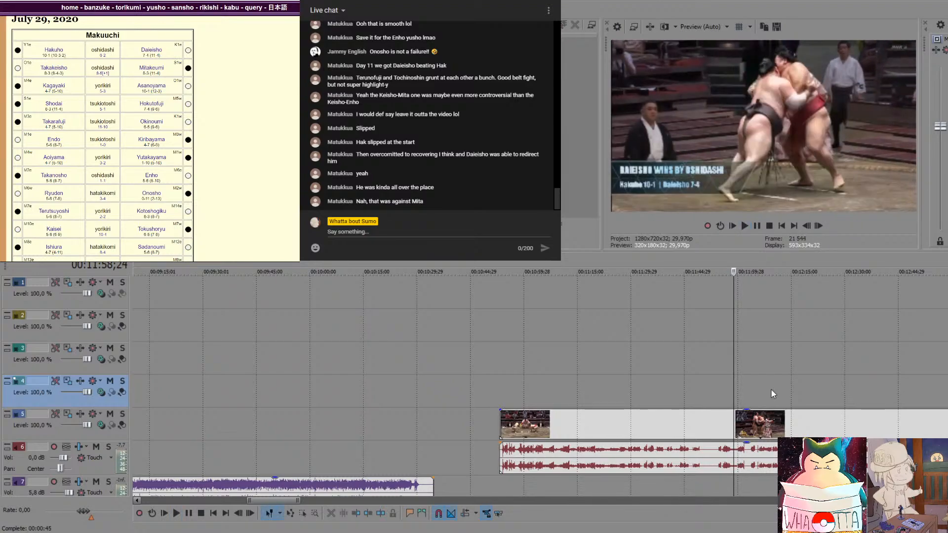
Step back to about 00:11:57 and play the replay with the Daieisho result caption past 00:12:00
key("Left")
key("Left")
key("Left")
key("Left")
key("Left")
key("Left")
key("Left")
key("Left")
key("Left")
key("Left")
key("Left")
key("Left")
key("Left")
key("Left")
key("space")
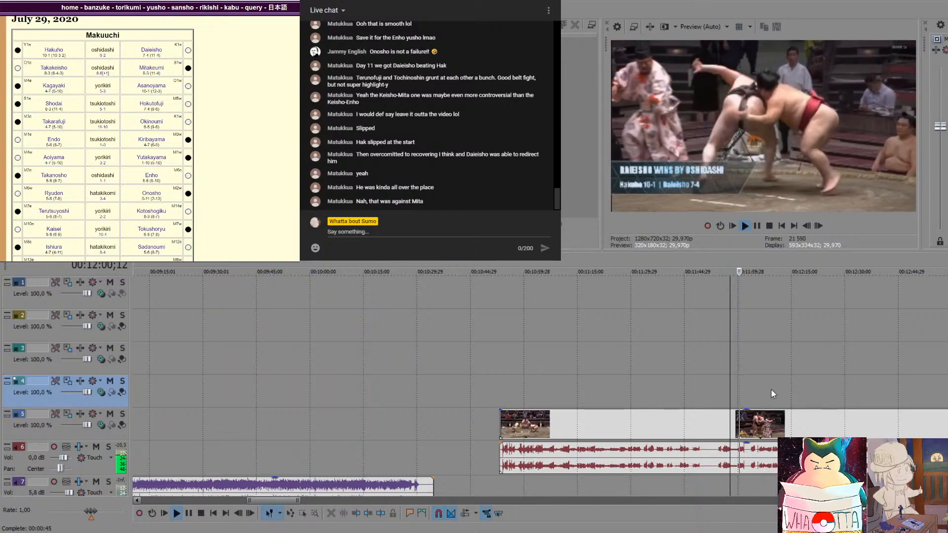
key("space")
Step back to 00:11:54;24 and play the replay through about 00:12:03
key("Left")
key("Left")
key("Left")
key("Left")
key("Left")
key("Left")
key("Left")
key("Left")
key("Left")
key("Left")
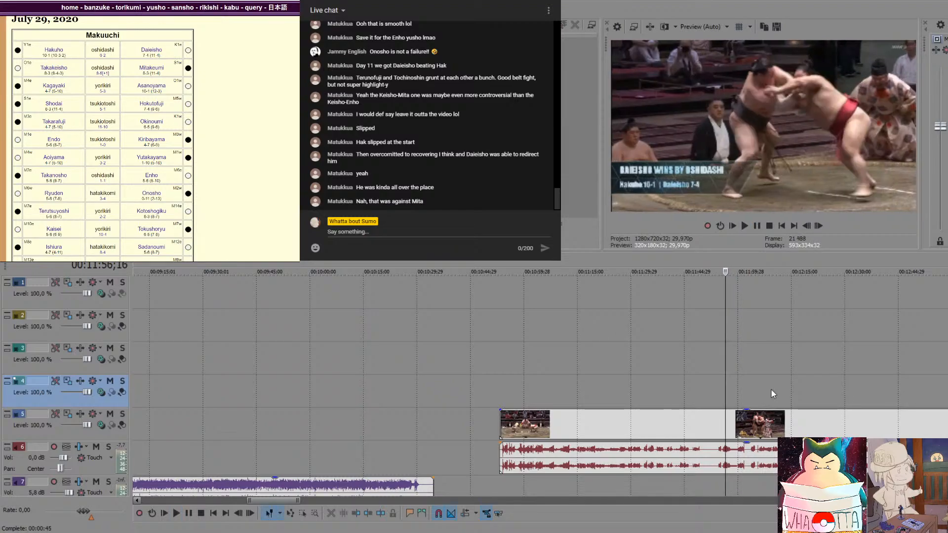
key("Left")
key("Left")
key("Left")
key("Left")
key("Left")
key("Left")
key("Left")
key("Left")
key("Left")
key("Left")
key("space")
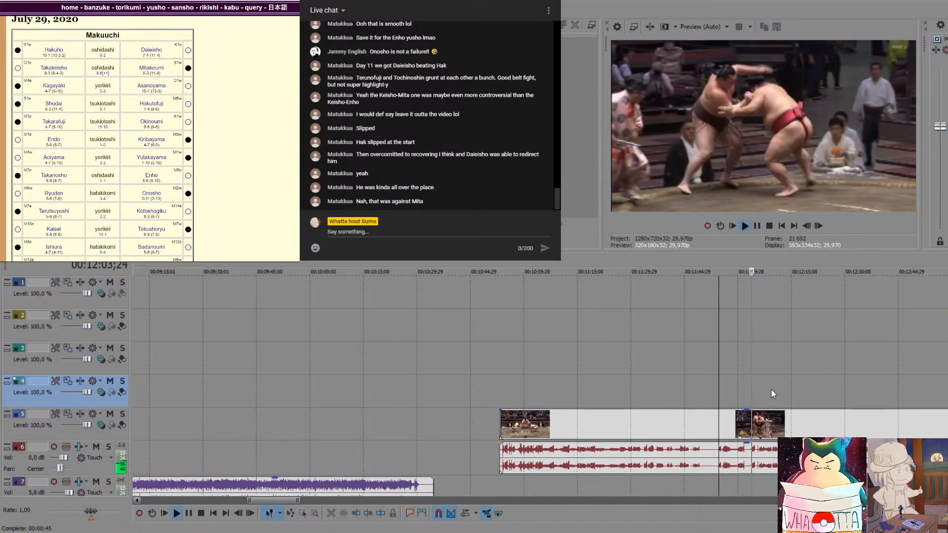
key("space")
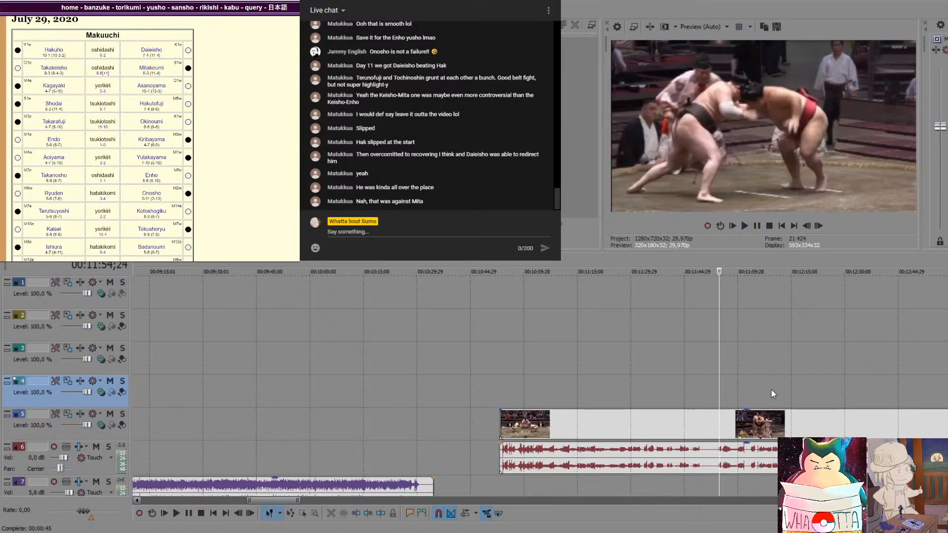
Replay the transition into the slow-motion replay and split the clip at 00:11:56;09
key("space")
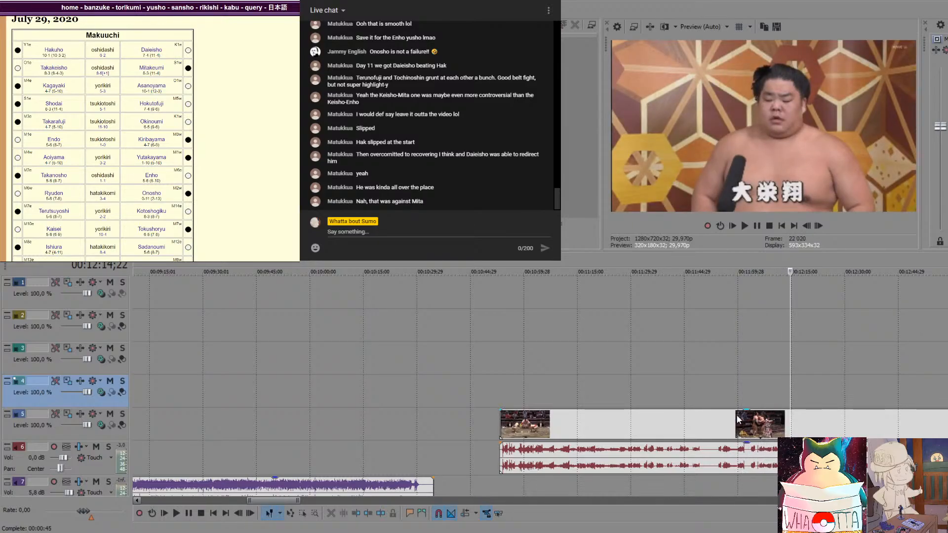
left_click(718, 391)
key("space")
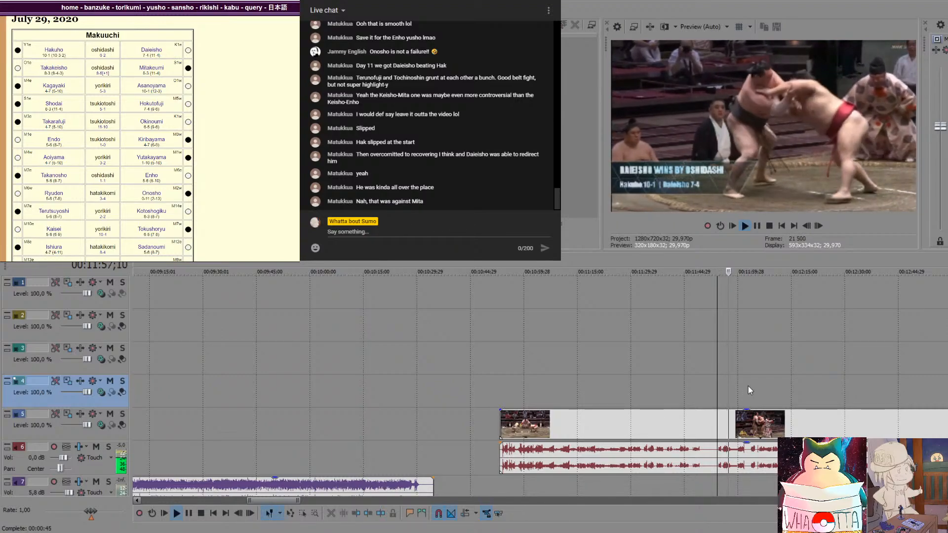
key("Return")
key("Left")
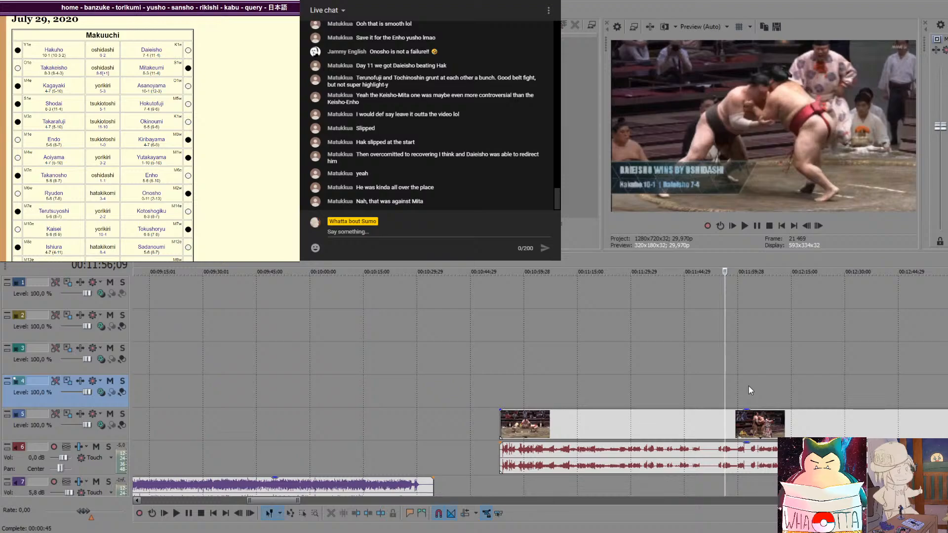
key("s")
Move the live bout part to start at about 00:10:00 and the replay part to about 00:11:25
left_click_drag(568, 399, 490, 433)
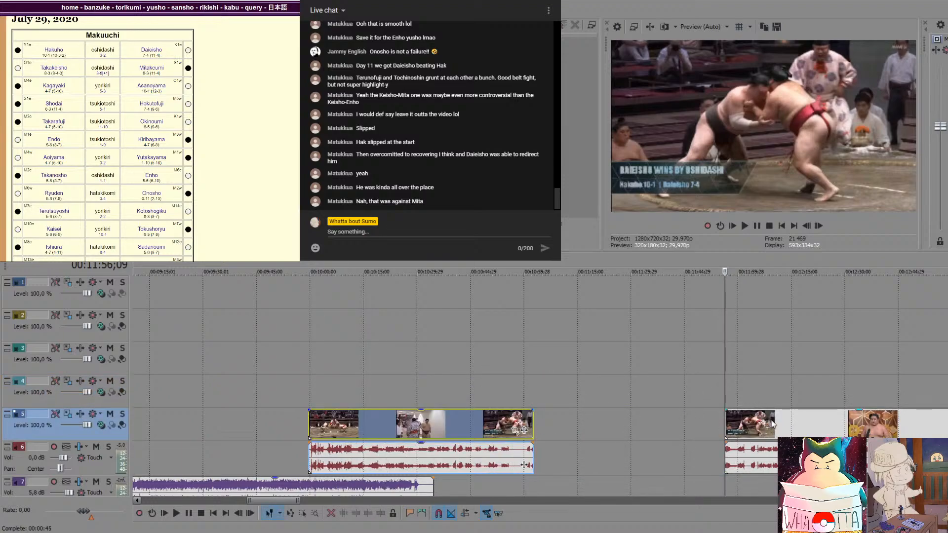
left_click_drag(773, 424, 681, 428)
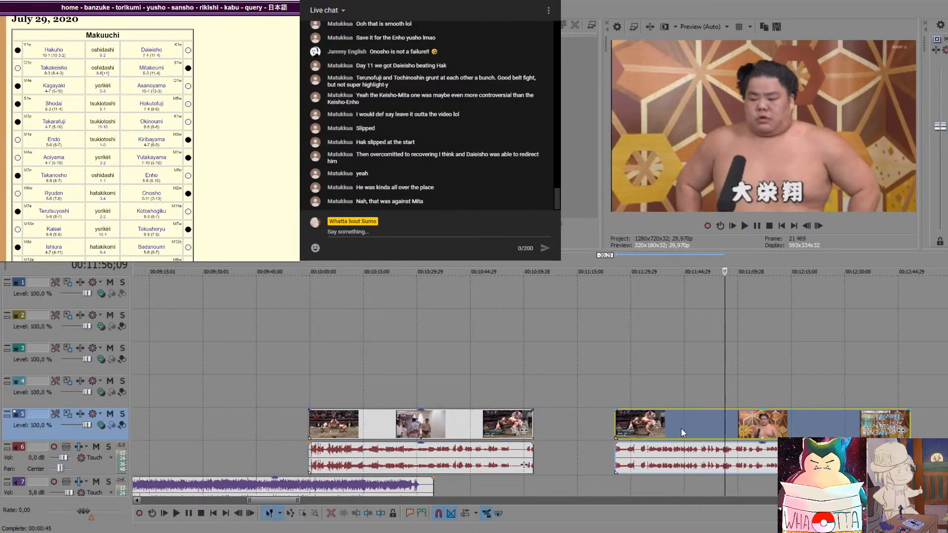
left_click(655, 425)
Preview the end of the live bout from about 00:10:07 and check the replay part around 00:11:38 to 00:11:40
left_click(335, 385)
key("space")
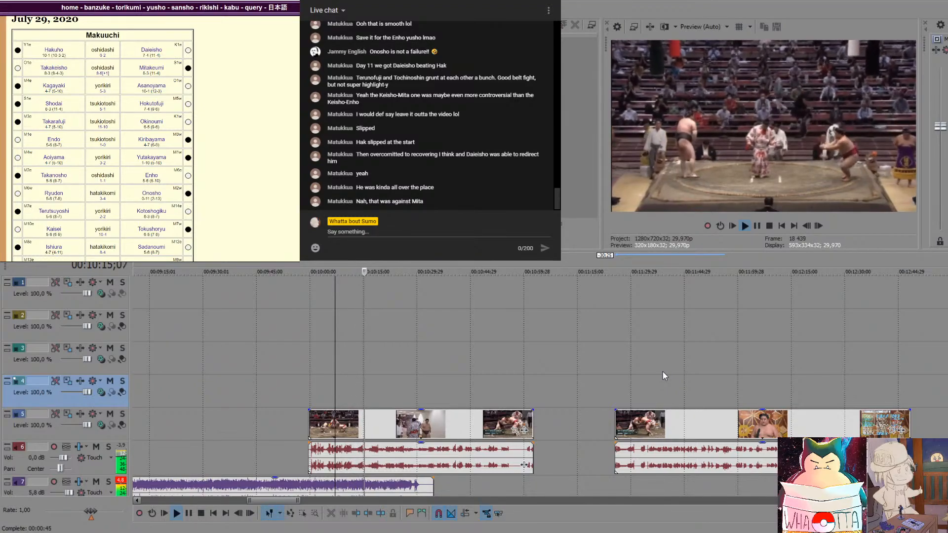
left_click(663, 399)
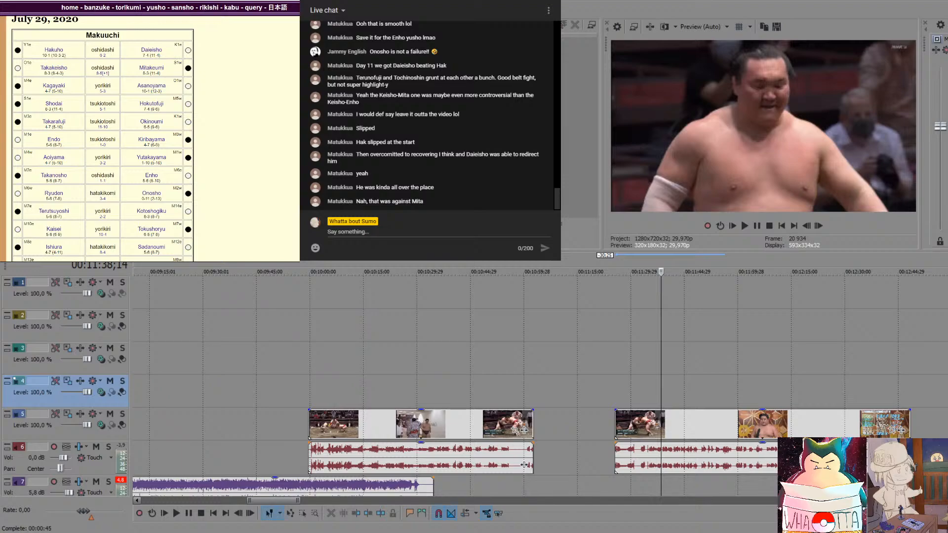
left_click(632, 395)
left_click(669, 392)
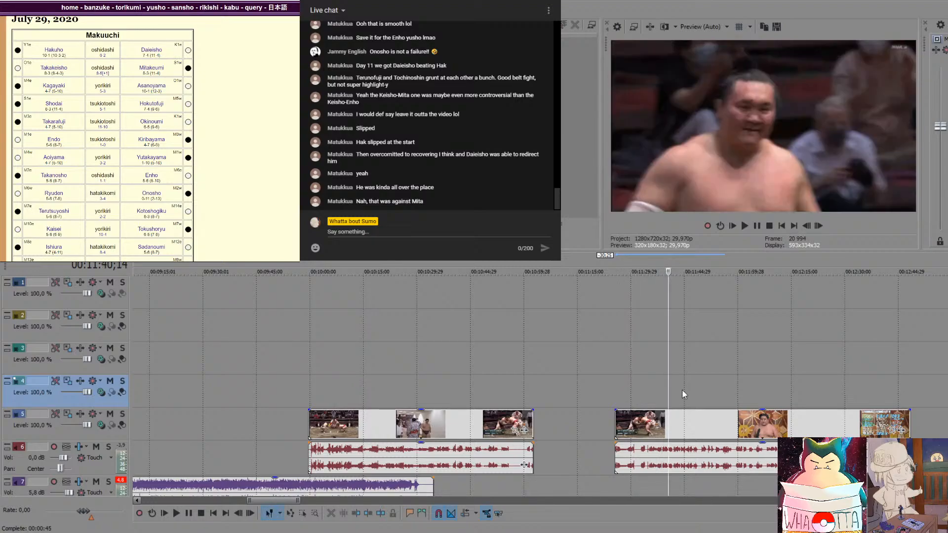
Step through the live bout between about 00:10:04 and 00:10:08 to examine the exchange frame by frame
left_click(325, 390)
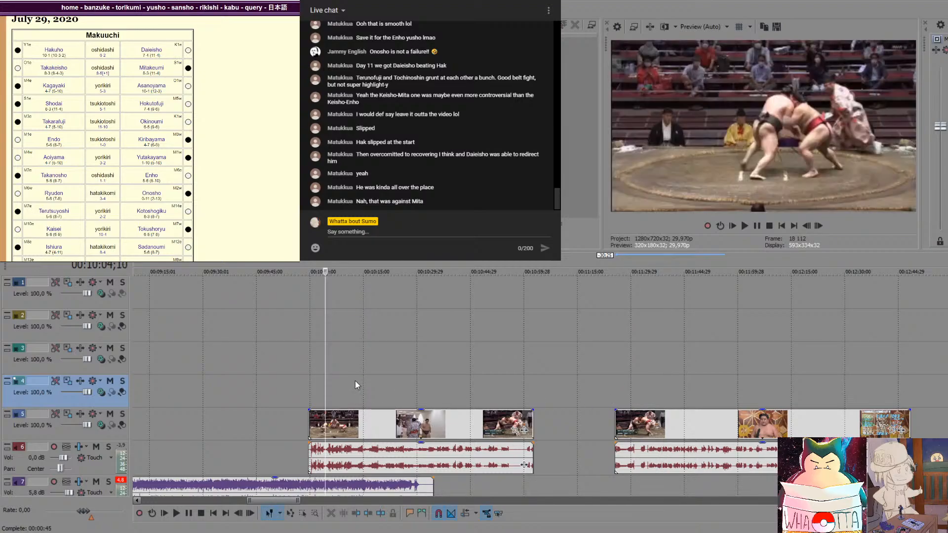
key("Right")
key("Right")
key("Right")
key("Right")
key("Right")
key("Right")
key("Right")
key("Right")
key("Right")
key("Right")
key("Right")
key("Right")
key("Right")
key("Right")
key("Right")
key("Right")
key("Right")
key("Right")
key("Right")
key("Right")
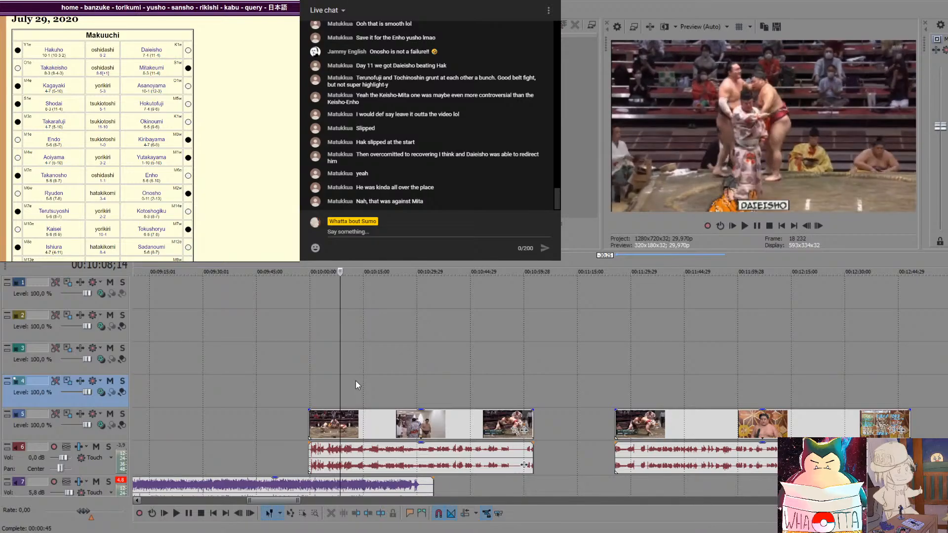
key("Left")
key("Left")
key("Left")
key("Left")
key("Left")
key("Left")
key("Left")
key("Left")
key("Left")
key("Left")
key("Left")
key("Left")
key("Left")
key("Left")
key("Left")
key("Left")
key("Left")
key("Left")
key("Left")
key("Left")
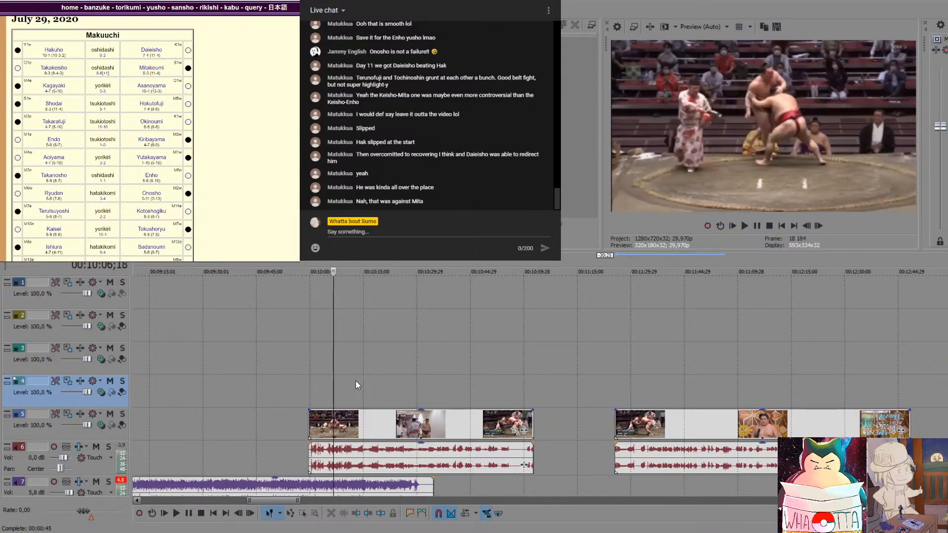
Find the cut point in the opening seconds of the live bout and split the clip at 00:10:02;27
key("Left")
key("Left")
key("Left")
key("Left")
key("Left")
key("Left")
key("Left")
key("Left")
key("Left")
key("Left")
key("Left")
key("Left")
key("Left")
key("Left")
key("Left")
key("Left")
key("Left")
key("Left")
key("Left")
key("Left")
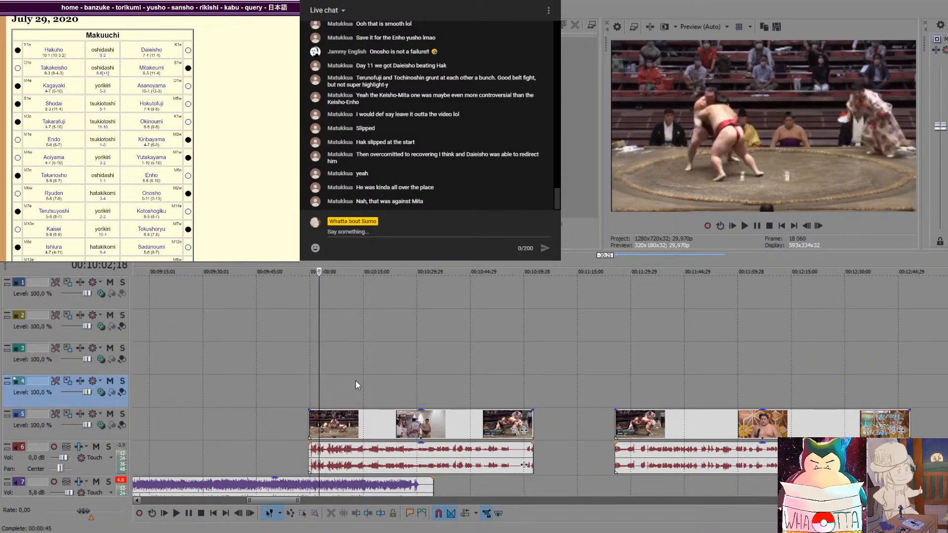
key("Right")
key("Right")
key("Right")
key("Right")
key("Right")
key("Right")
key("Right")
key("Right")
key("Right")
key("Right")
key("Right")
key("Right")
key("Right")
key("Right")
key("Right")
key("Right")
key("Right")
key("Right")
key("Right")
key("Right")
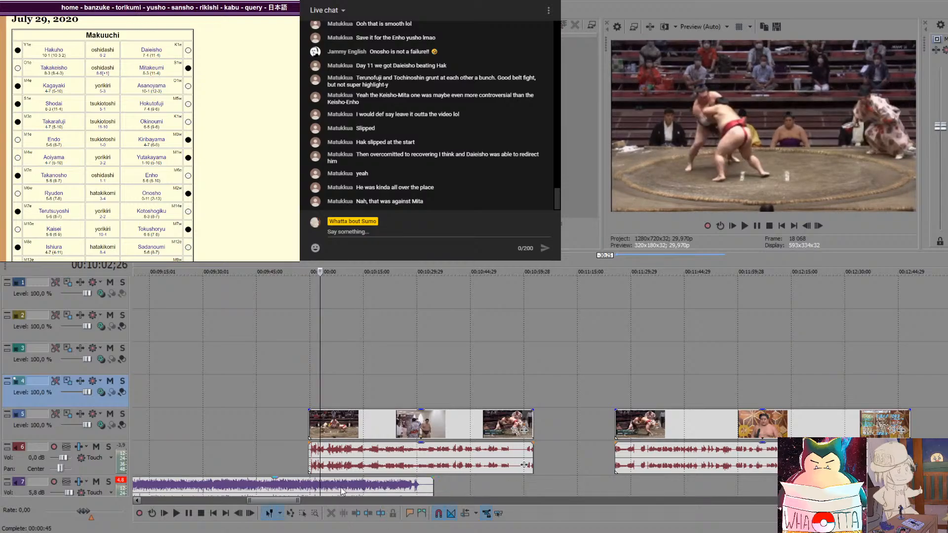
scroll(342, 407, "up", 5)
left_click(551, 416)
key("s")
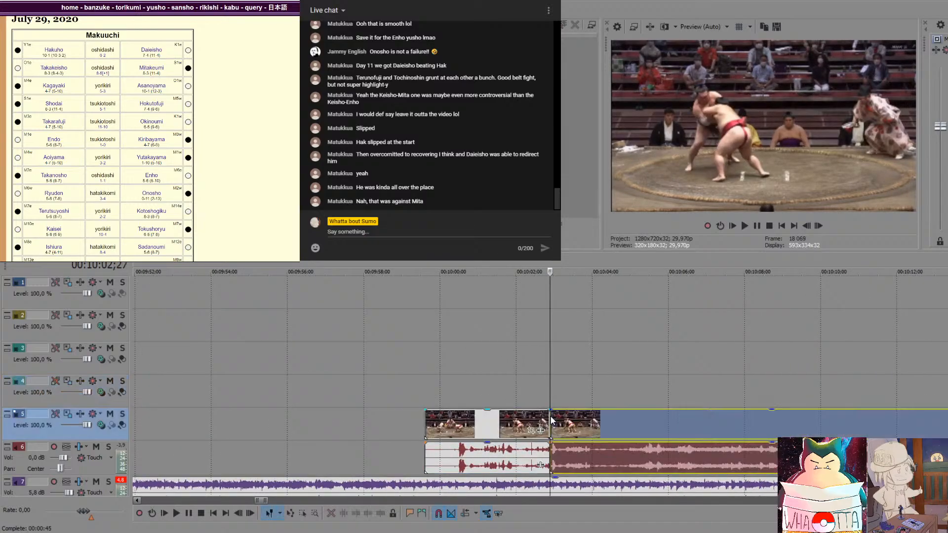
Move the short bout opening to start at about 00:09:57 and shift the rest of the bout to start at about 00:10:04
left_click_drag(511, 421, 426, 421)
scroll(637, 423, "down", 3)
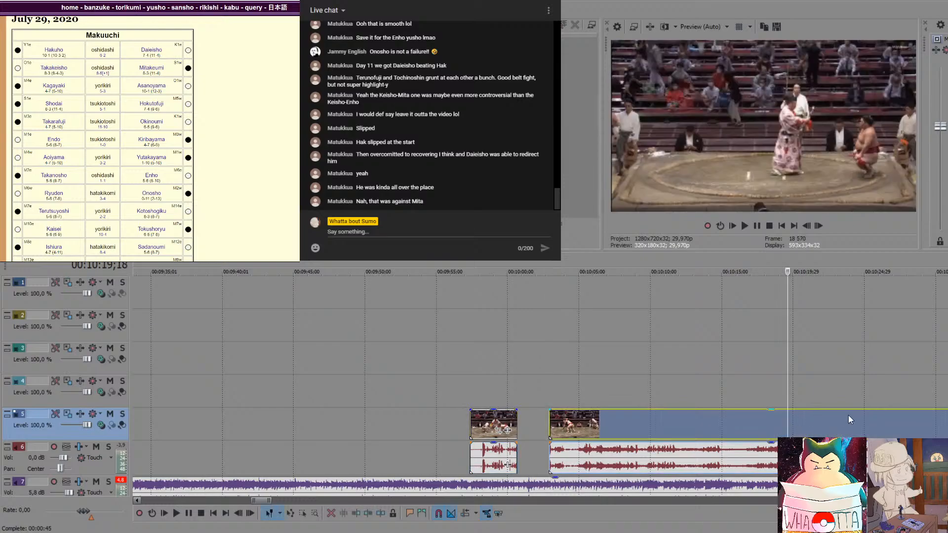
left_click(849, 416)
scroll(847, 425, "down", 2)
left_click(664, 434)
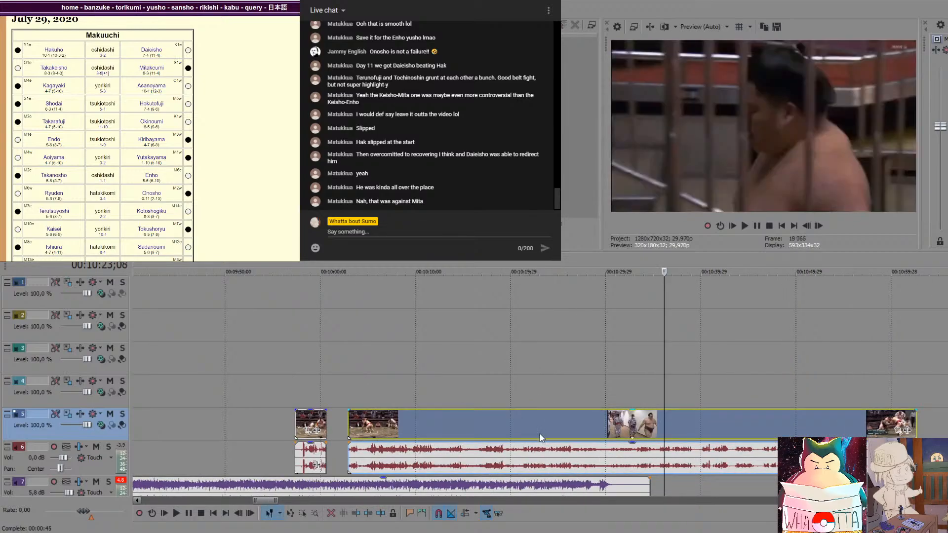
left_click(541, 434)
left_click_drag(493, 431, 500, 431)
left_click(816, 422)
left_click(838, 425)
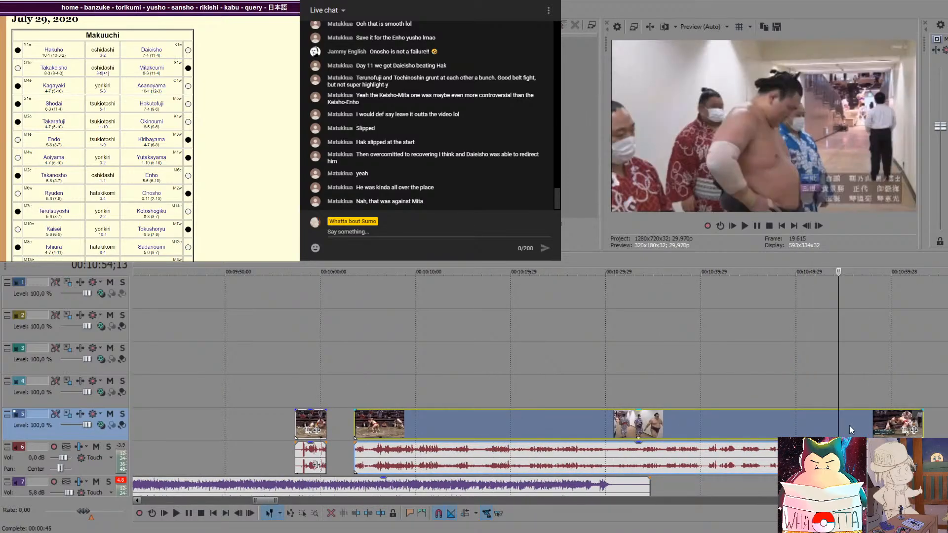
left_click(850, 426)
left_click_drag(866, 425, 869, 425)
left_click(899, 425)
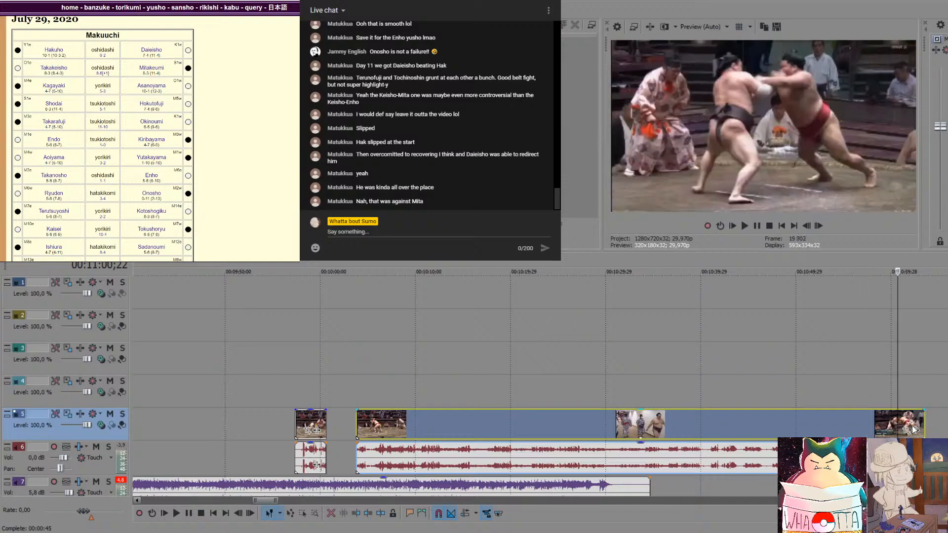
left_click(913, 426)
Step through the beginning of the replay part from 00:11:25;14 to about 00:11:31
scroll(839, 429, "down", 2)
left_click(637, 406)
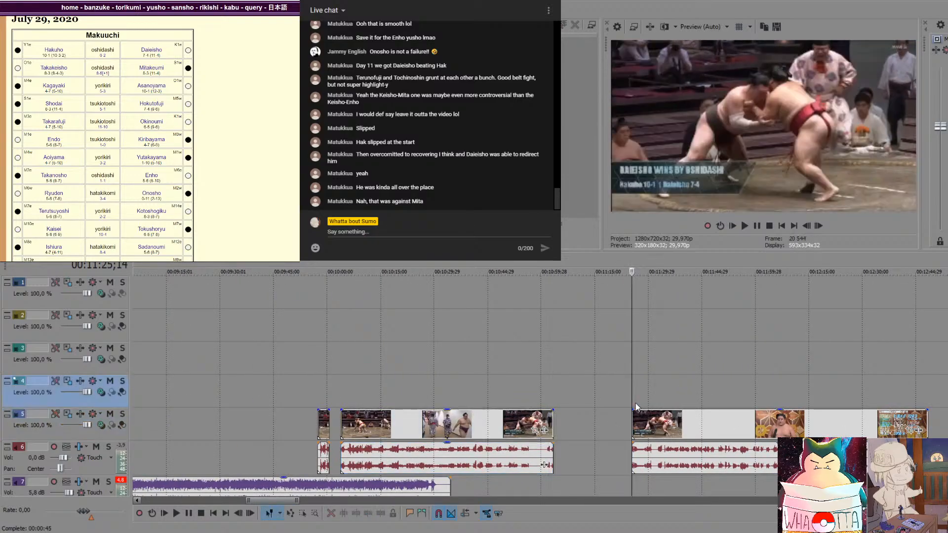
key("Right")
key("Right")
key("Right")
key("Right")
key("Right")
key("Right")
key("Right")
key("Right")
key("Right")
key("Right")
key("Right")
key("Right")
key("Right")
key("Right")
key("Right")
key("Right")
key("Right")
key("Right")
key("Right")
key("Right")
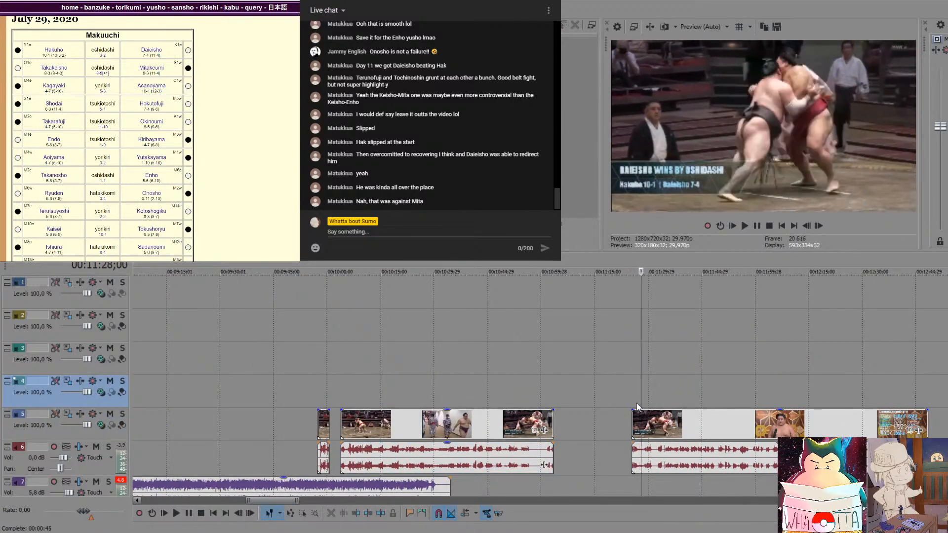
key("Right")
key("Right")
key("Right")
key("Right")
key("Right")
key("Right")
key("Right")
key("Right")
key("Right")
key("Right")
key("Right")
key("Right")
key("Right")
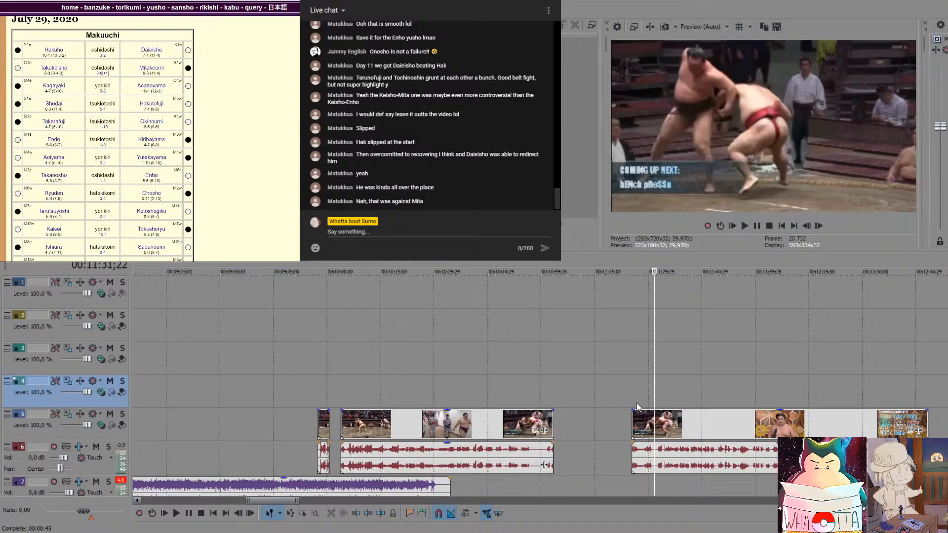
Find the end of the replay's opening shot and split the replay clip at 00:11:32;04
key("Left")
key("Left")
key("Left")
key("Left")
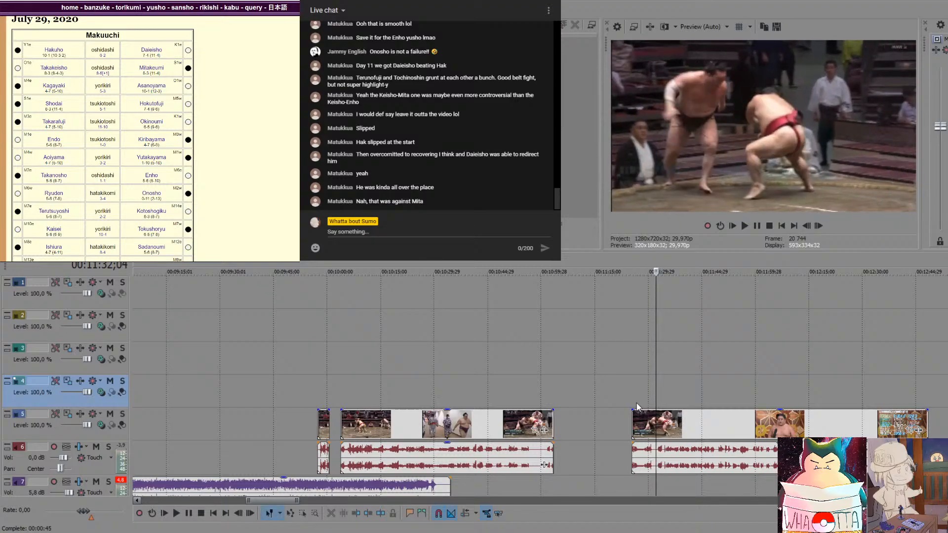
key("Right")
key("Right")
key("Right")
key("Right")
key("Right")
key("Right")
key("Right")
key("Right")
key("Right")
key("Right")
key("Right")
key("Right")
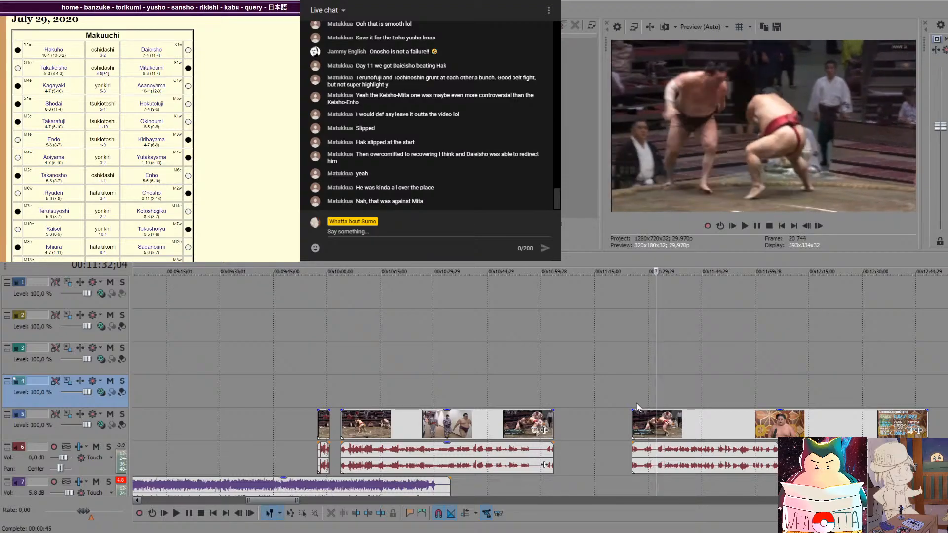
key("s")
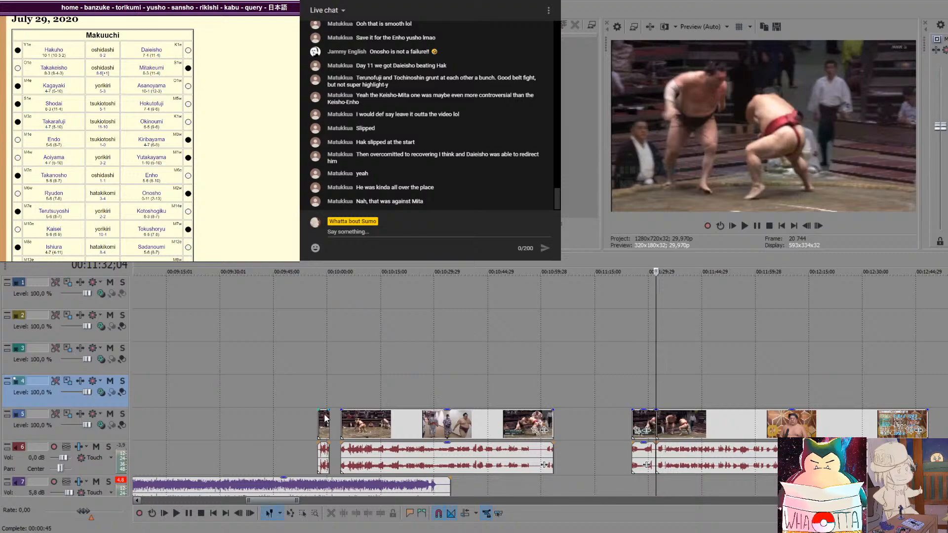
Move the bout opening to about 00:09:29 and place the replay's opening piece directly behind it
left_click_drag(325, 418, 224, 418)
left_click_drag(636, 420, 232, 423)
Find the cut point in the remaining bout clip after the wrestlers separate from the gripping phase and split it at 00:10:07;09
left_click(358, 399)
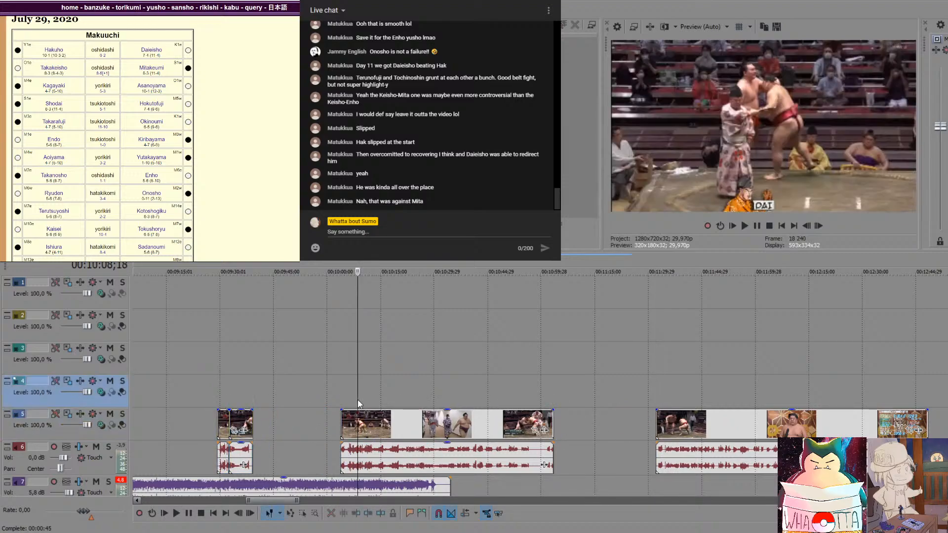
key("Left")
key("Left")
key("Left")
key("Left")
key("Left")
key("Left")
key("Left")
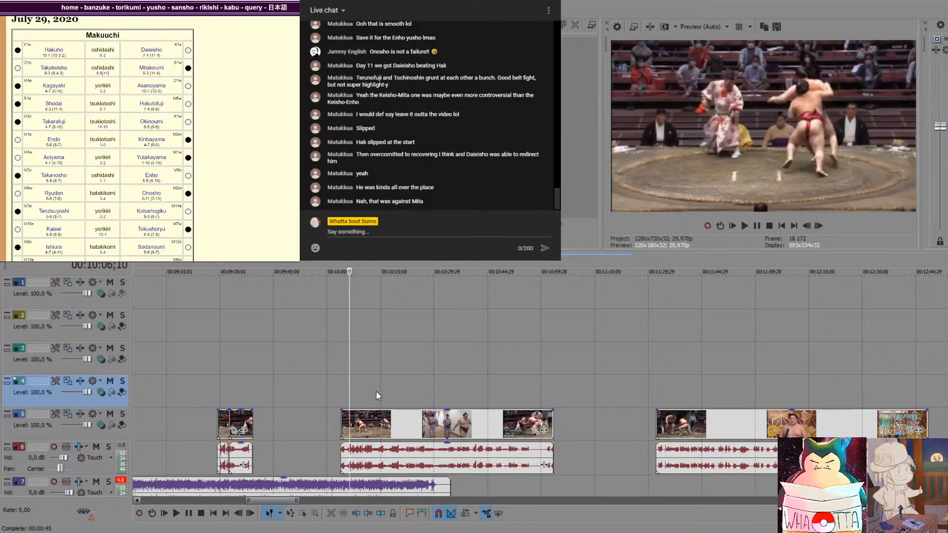
key("Right")
key("Right")
key("Right")
key("Right")
key("Right")
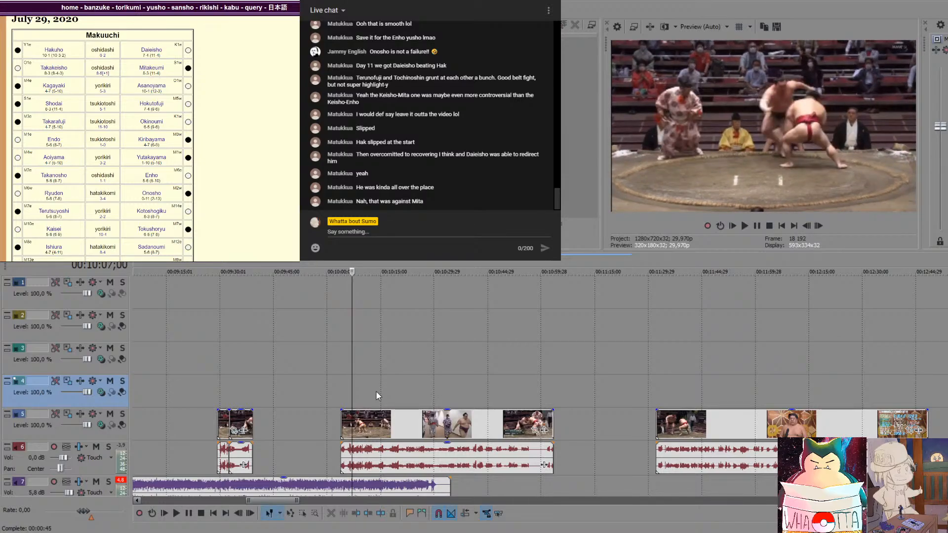
left_click(353, 420)
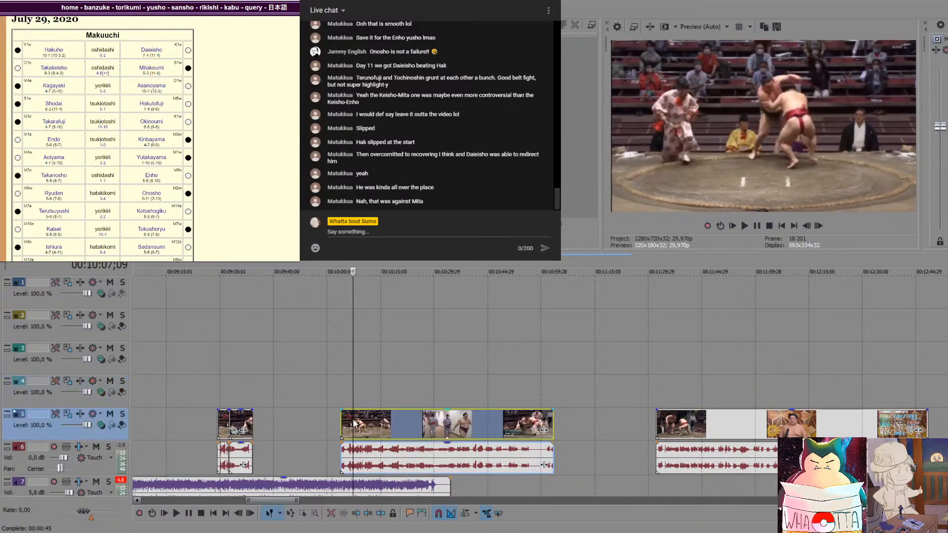
Split the remaining bout clip at 00:10:13;01 and delete the short piece before 00:10:07;09
scroll(566, 422, "up", 3)
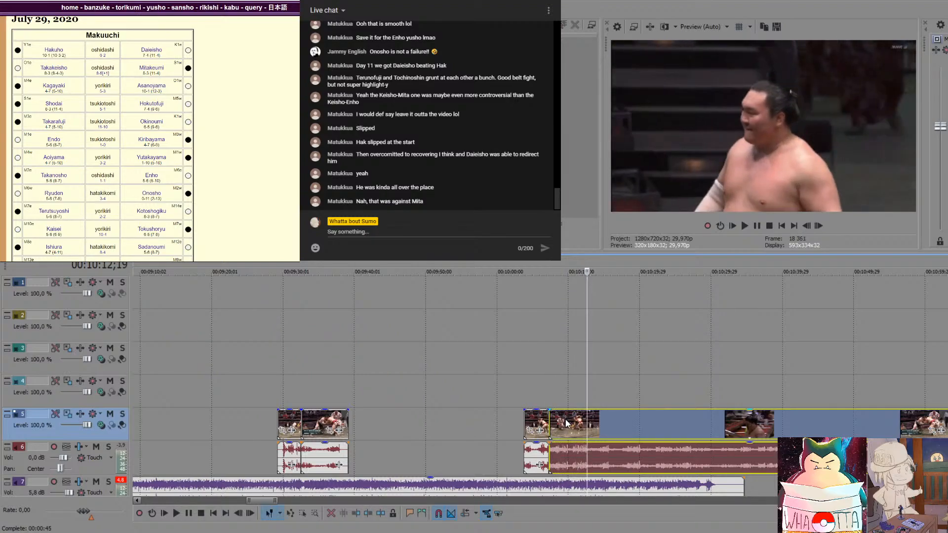
key("space")
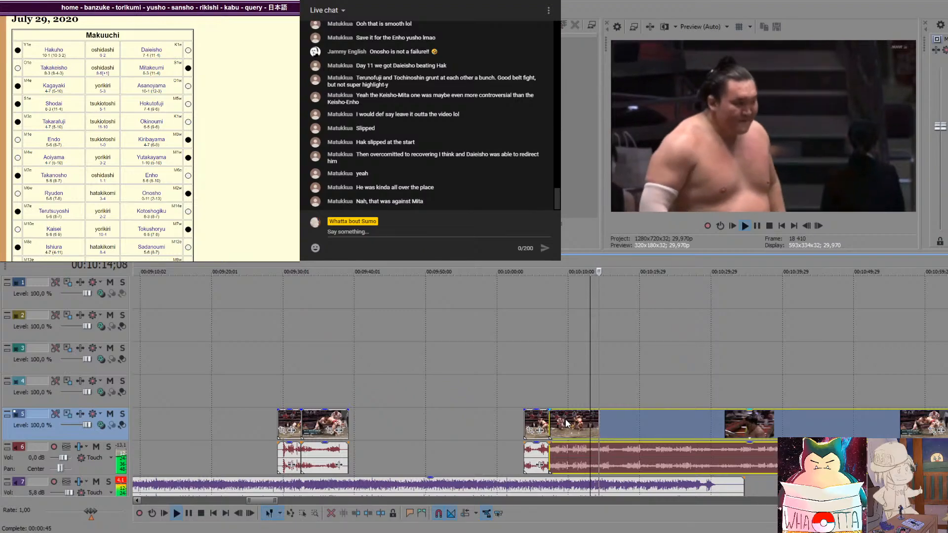
key("space")
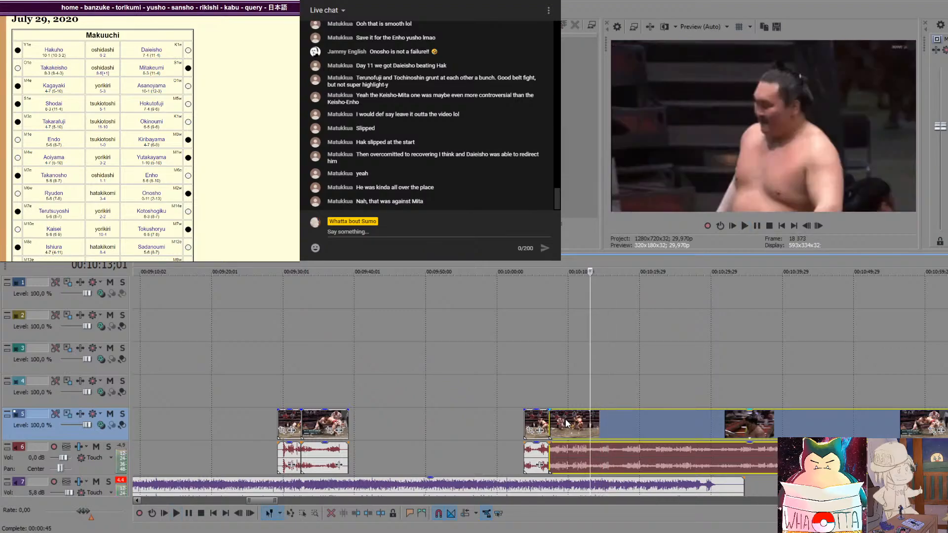
key("s")
left_click(542, 423)
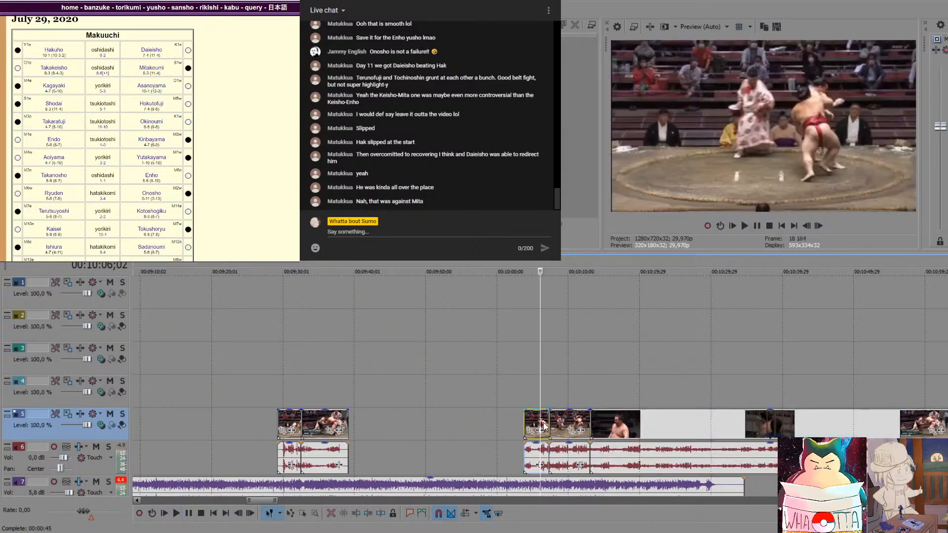
key("Delete")
Place the six-second bout piece directly behind the replay piece and delete the leftover bout and replay clips
left_click_drag(578, 422, 379, 429)
left_click(666, 423)
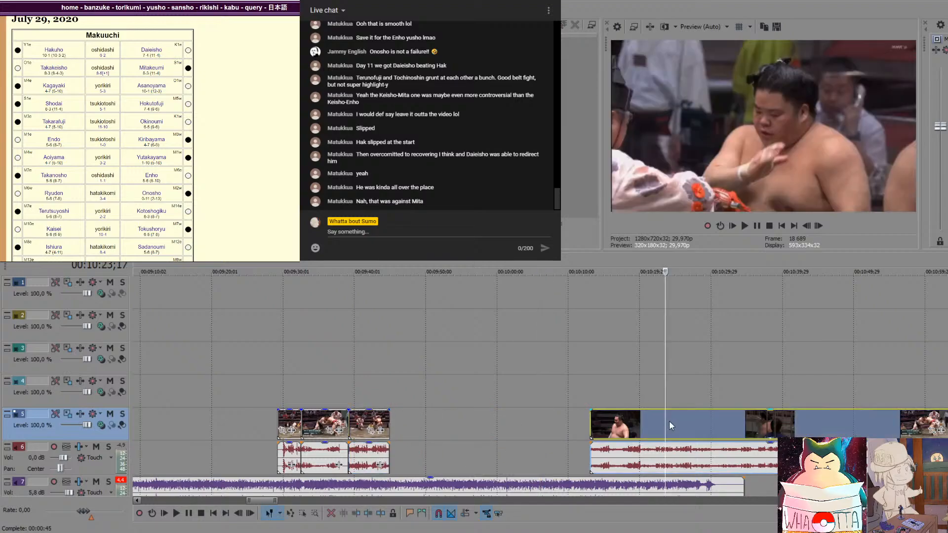
key("Delete")
scroll(669, 421, "down", 3)
left_click(719, 418)
key("Delete")
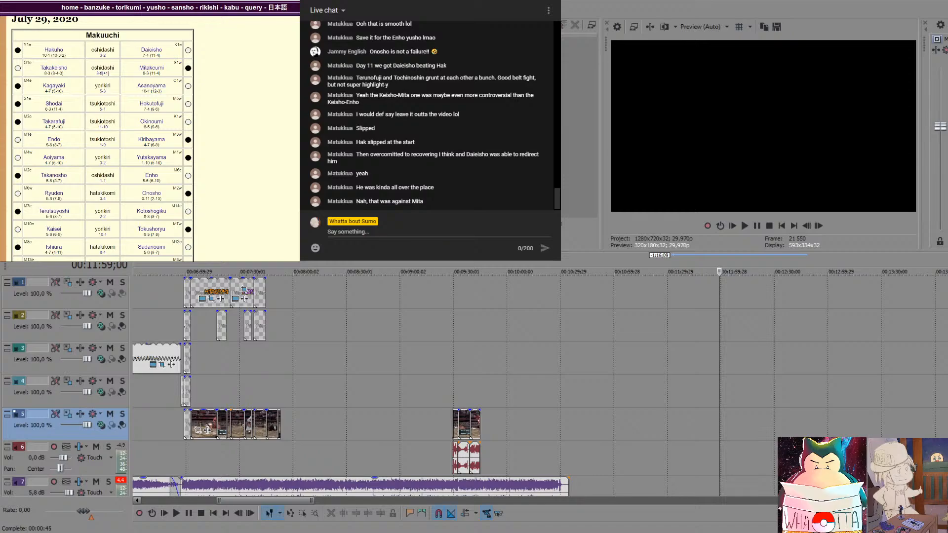
Cut the three assembled bout pieces and paste them at 00:07:55;11, shortly after the last clip of the edit
left_click(459, 417)
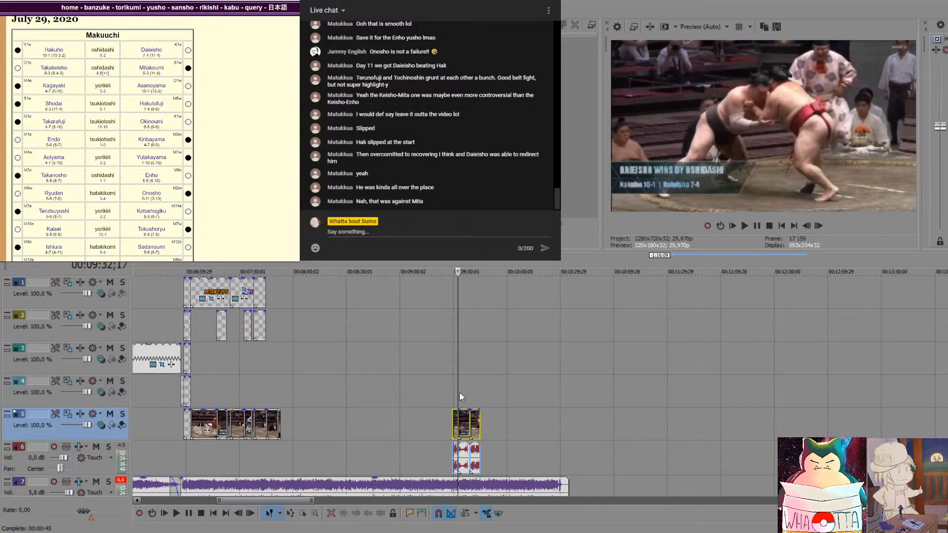
key("Delete")
left_click(285, 421)
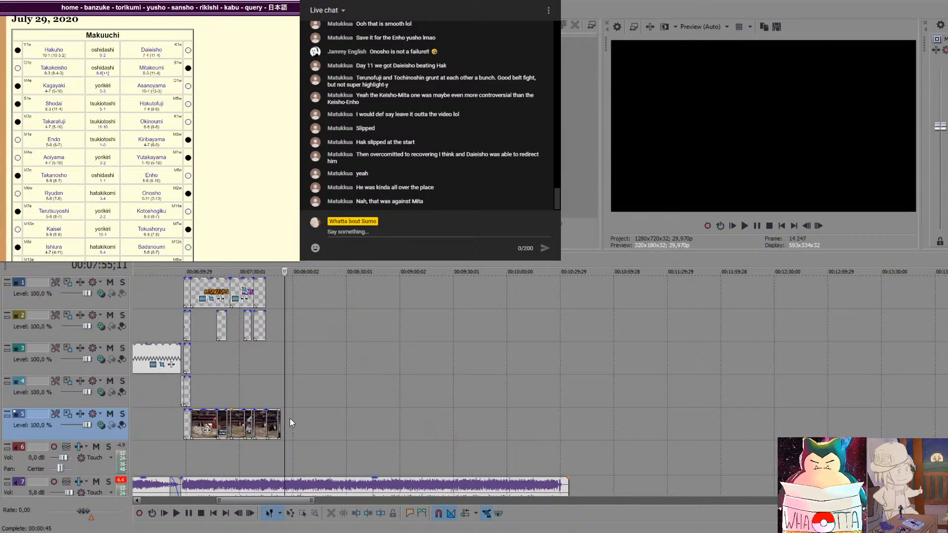
scroll(294, 418, "up", 5)
key("ctrl+v")
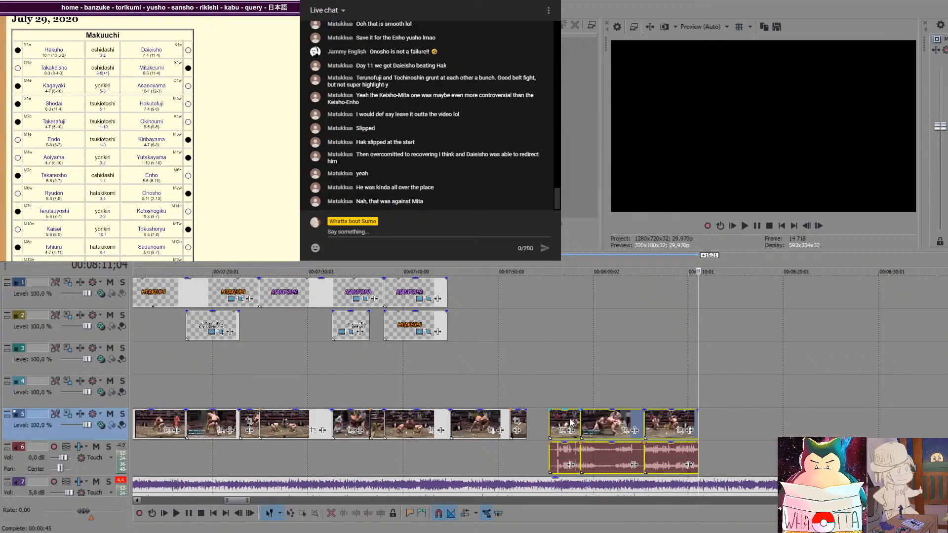
Delete the audio of all three pasted bout pieces, keeping their video
left_click(560, 458)
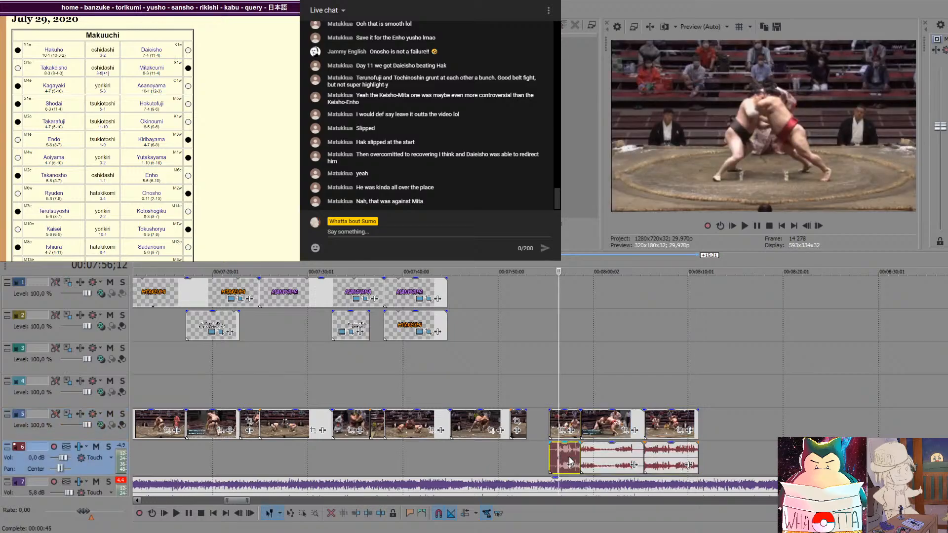
left_click(601, 462)
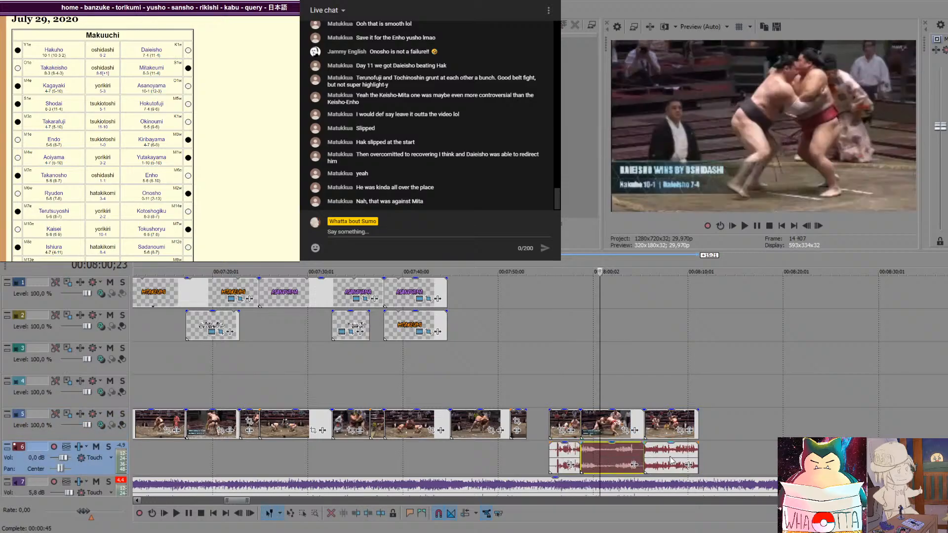
left_click(668, 461)
key("Delete")
left_click(600, 456)
key("Delete")
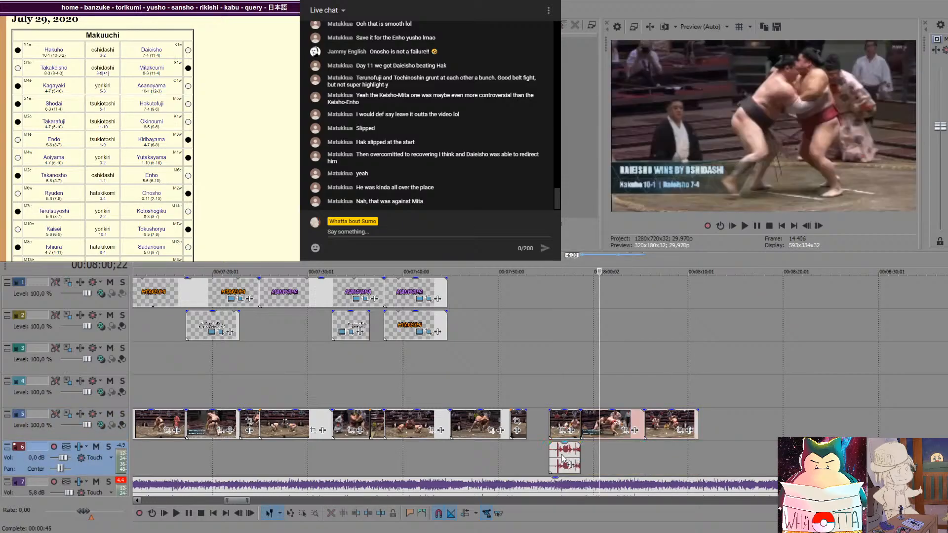
left_click(561, 455)
key("Delete")
Play through the pasted pieces and extend the start of the last one by 26 frames, keeping it directly behind the replay piece
left_click(547, 394)
key("space")
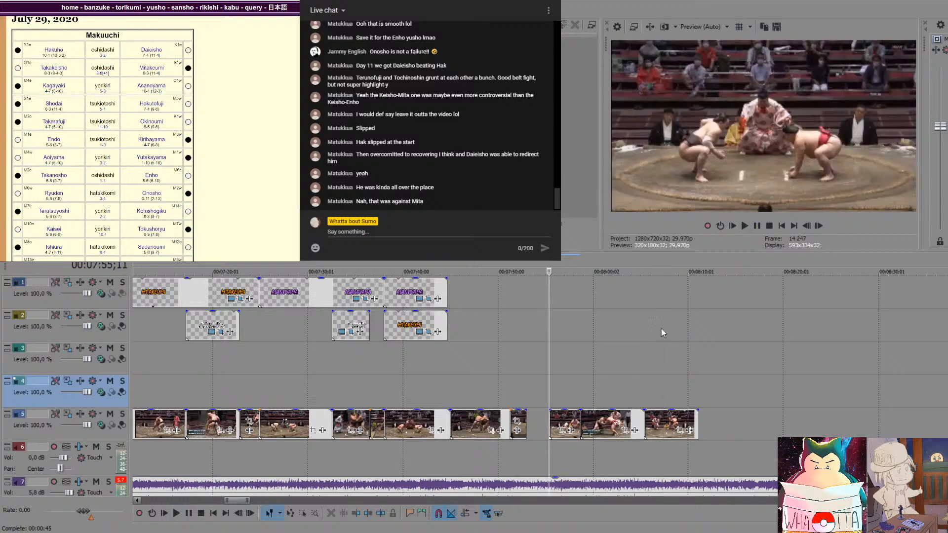
left_click(623, 378)
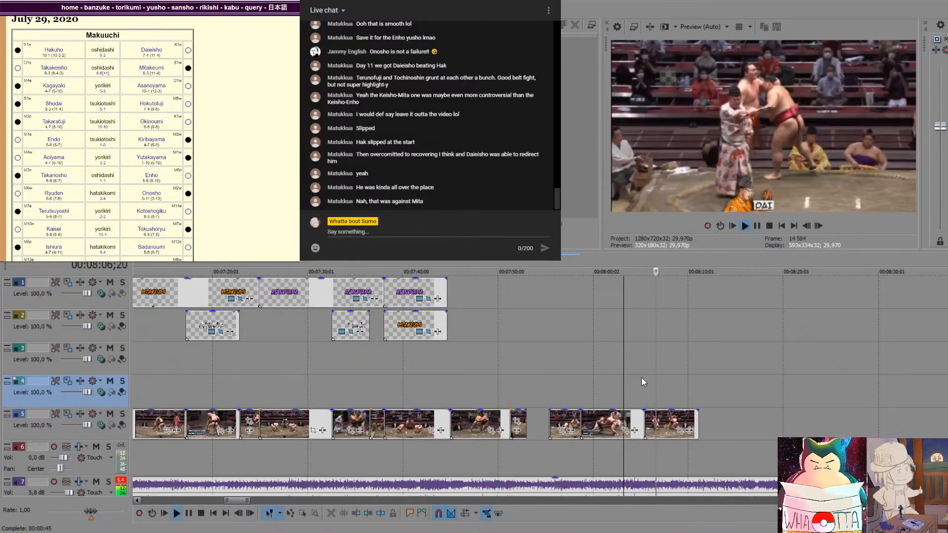
key("space")
left_click(665, 425)
mouse_move(665, 426)
left_mouse_down()
mouse_move(673, 426)
mouse_move(647, 424)
left_mouse_up()
key("space")
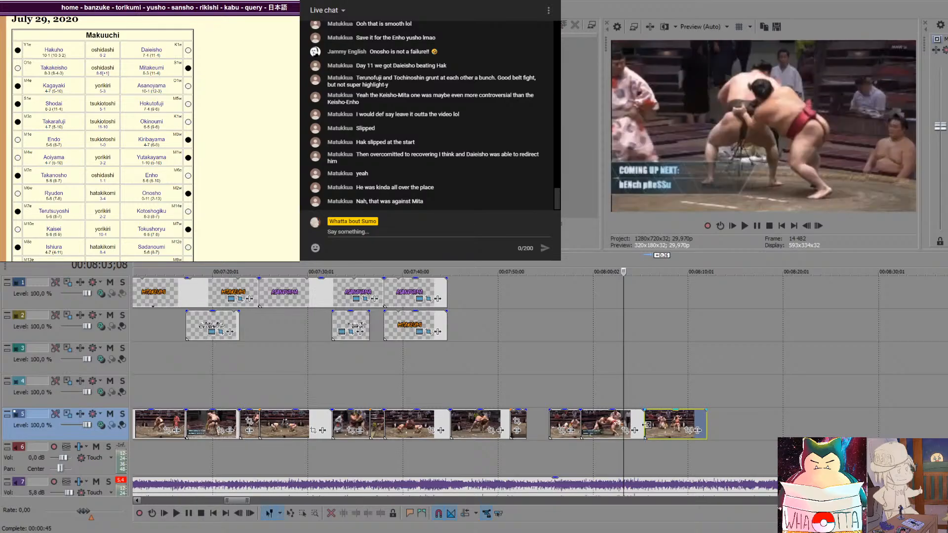
left_click(633, 388)
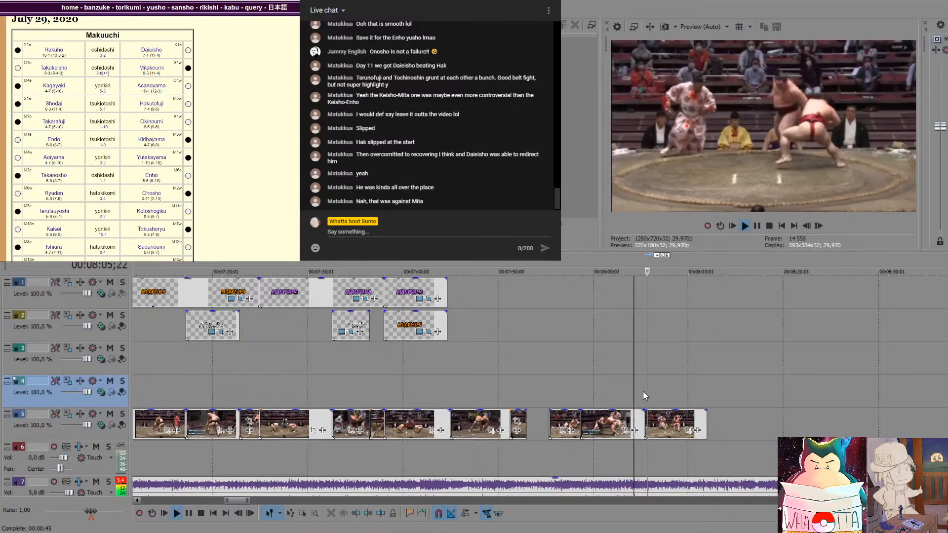
key("space")
Trim the start of the last bout piece to 00:08:05;18, close the resulting gap, and play the transition
scroll(644, 391, "up", 5)
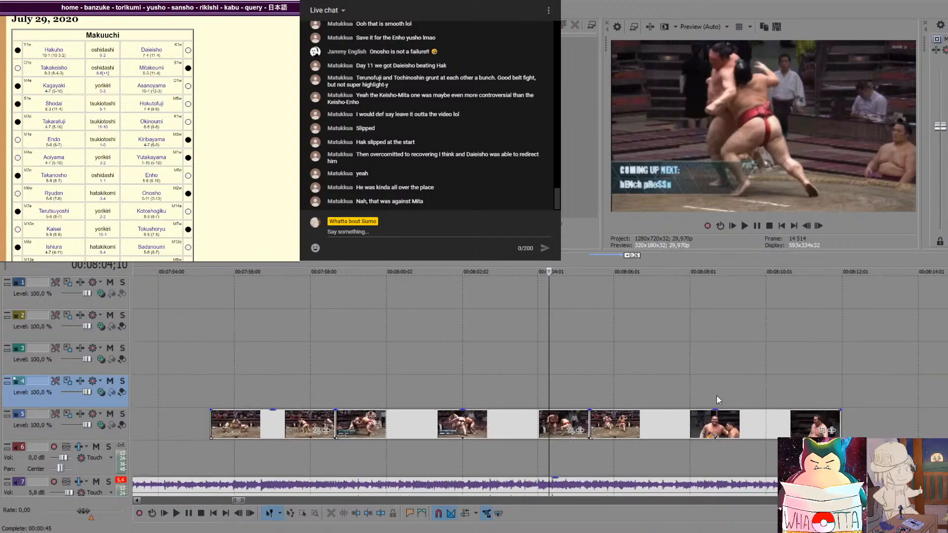
scroll(691, 398, "down", 4)
left_click(565, 393)
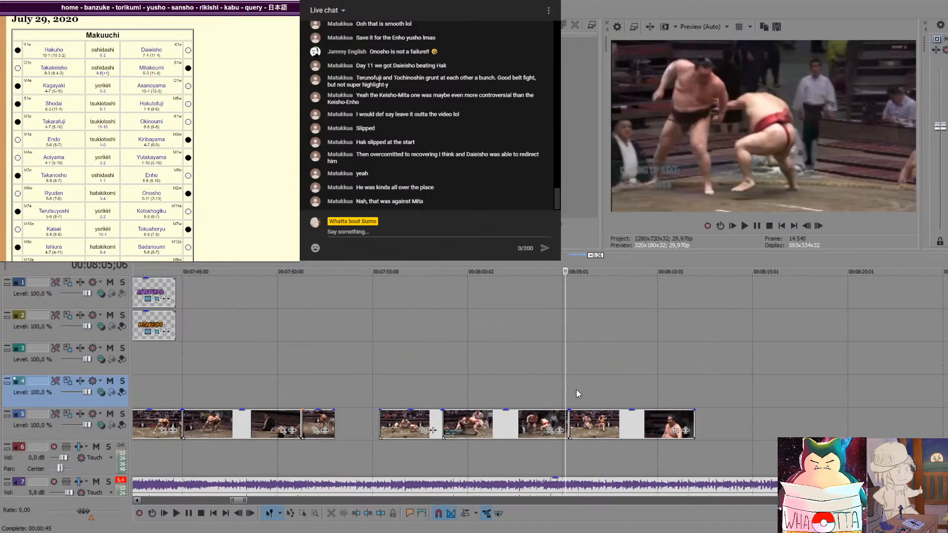
scroll(577, 388, "up", 5)
key("Left")
key("Left")
key("Left")
key("Left")
key("Left")
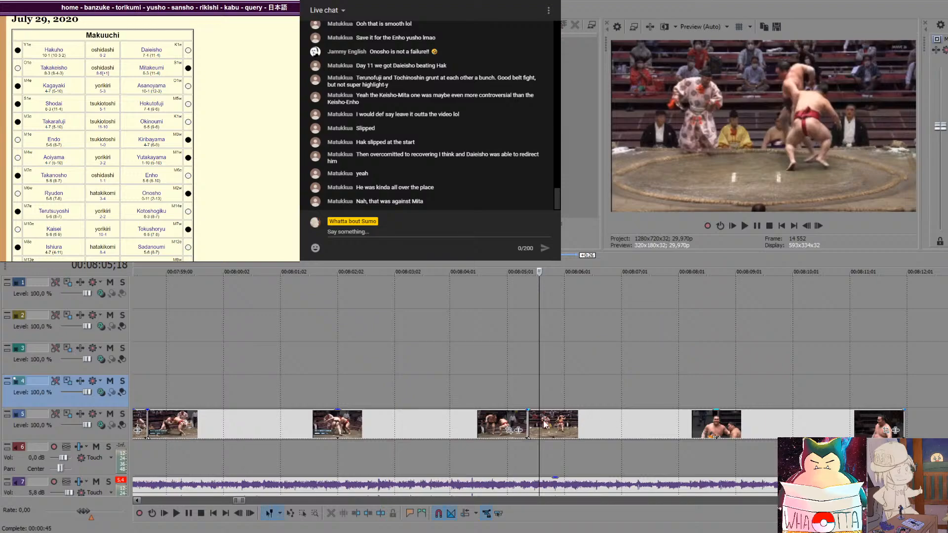
left_click_drag(529, 420, 539, 417)
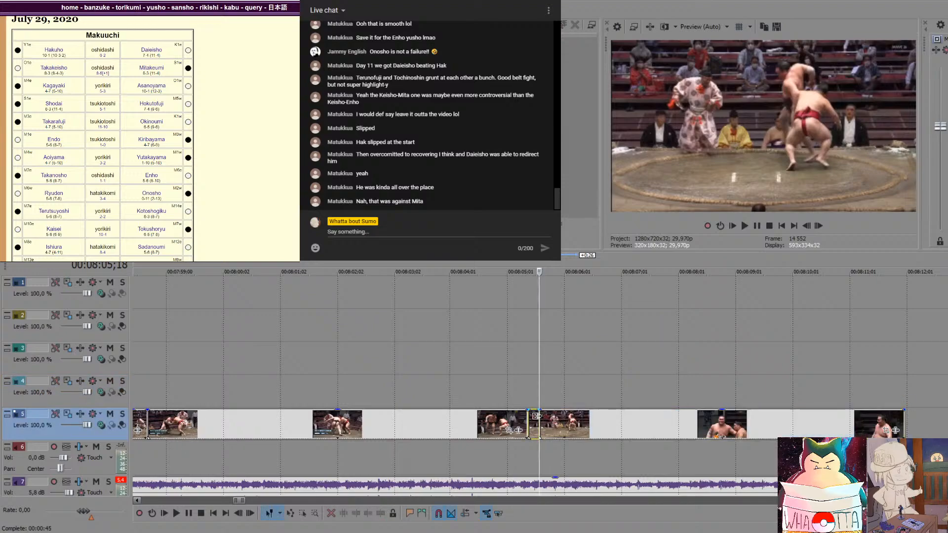
left_click(443, 370)
key("space")
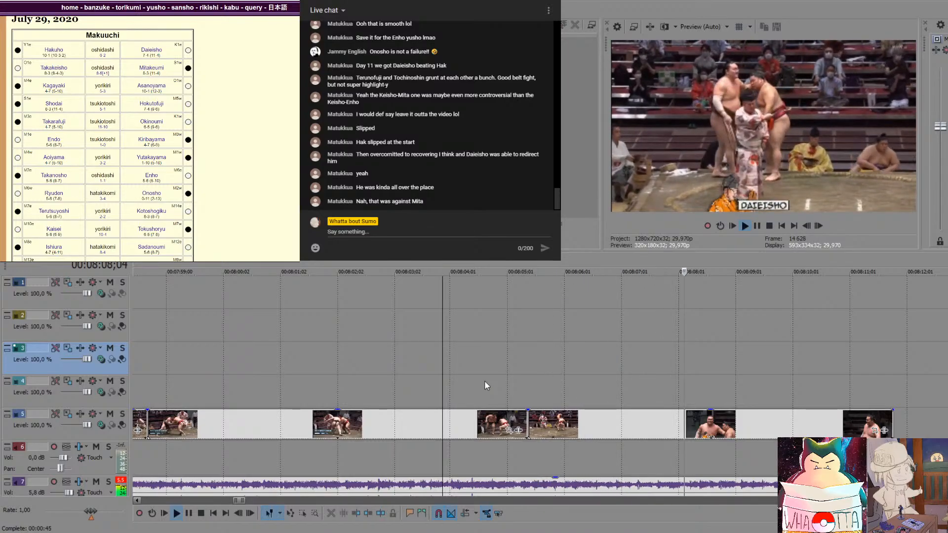
key("space")
Move the three bout pieces back to back directly behind the preceding clip so the sequence ends at 00:08:09;13
scroll(508, 330, "down", 3)
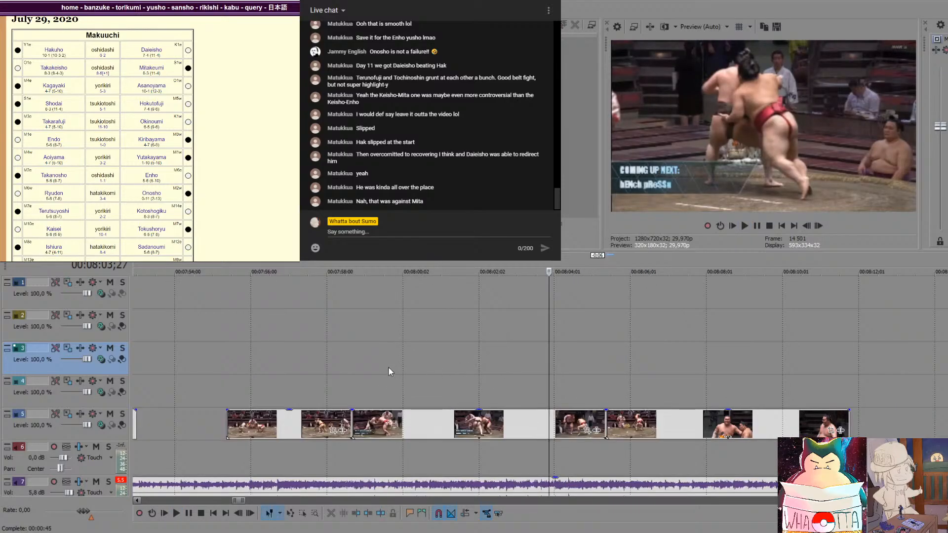
left_click_drag(412, 413, 361, 410)
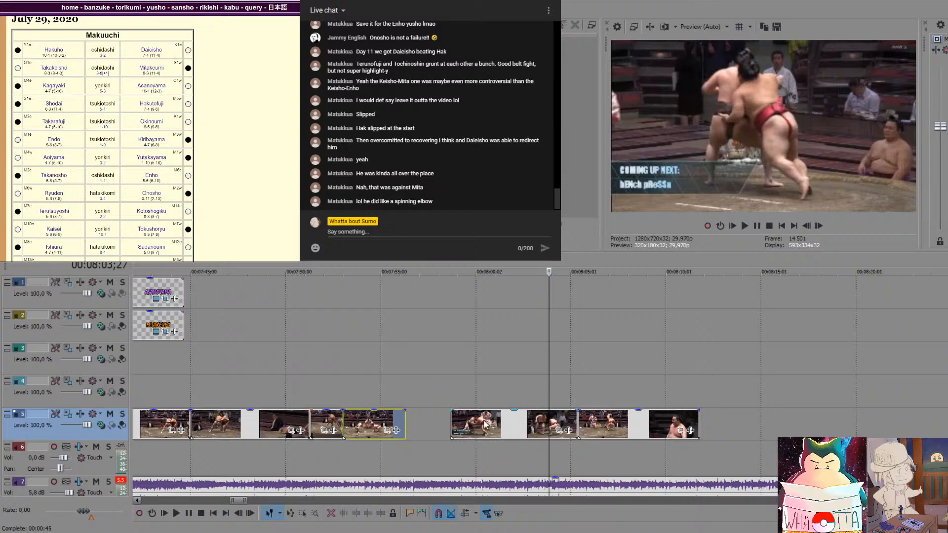
left_click_drag(484, 424, 440, 424)
left_click_drag(597, 428, 562, 430)
left_click(653, 360)
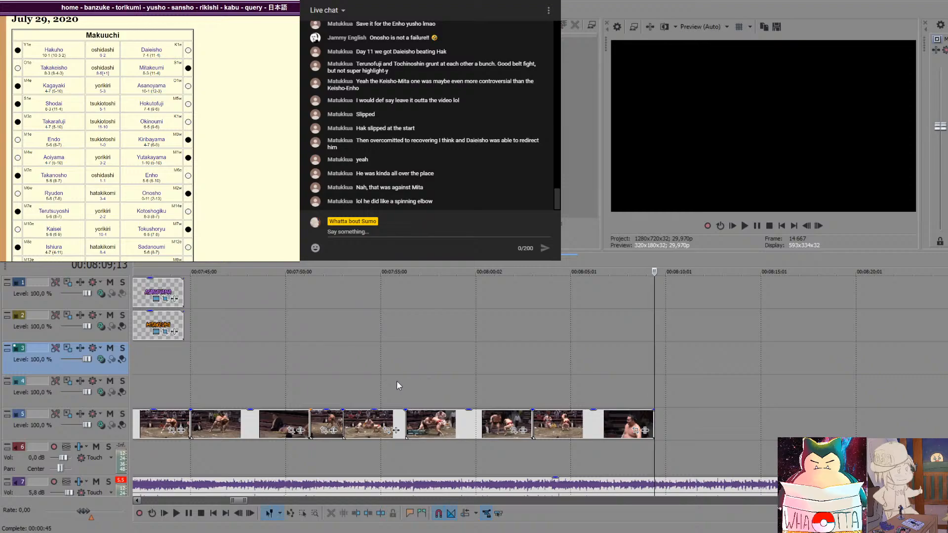
Play the joined bout from 00:07:55;26 and replay its final piece from 00:08:04;22 to check the cuts
left_click(396, 381)
key("space")
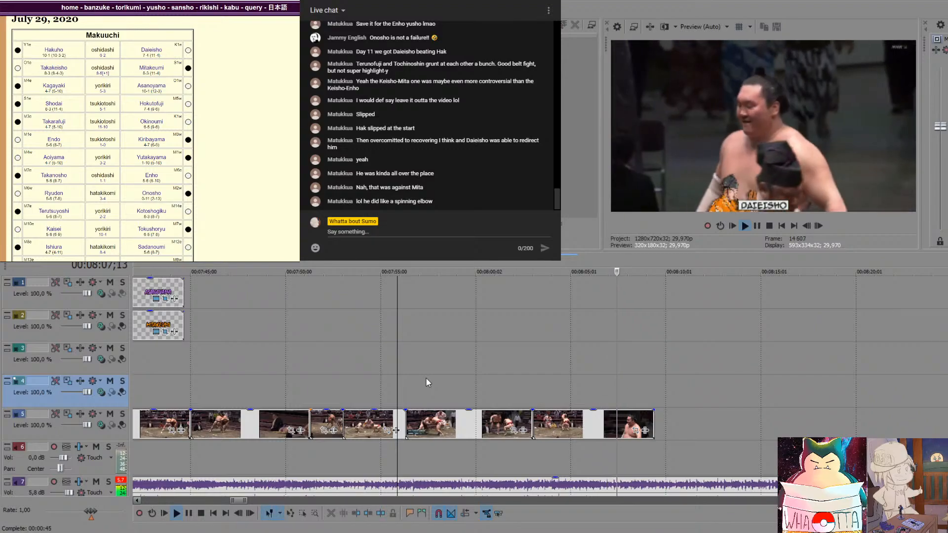
key("space")
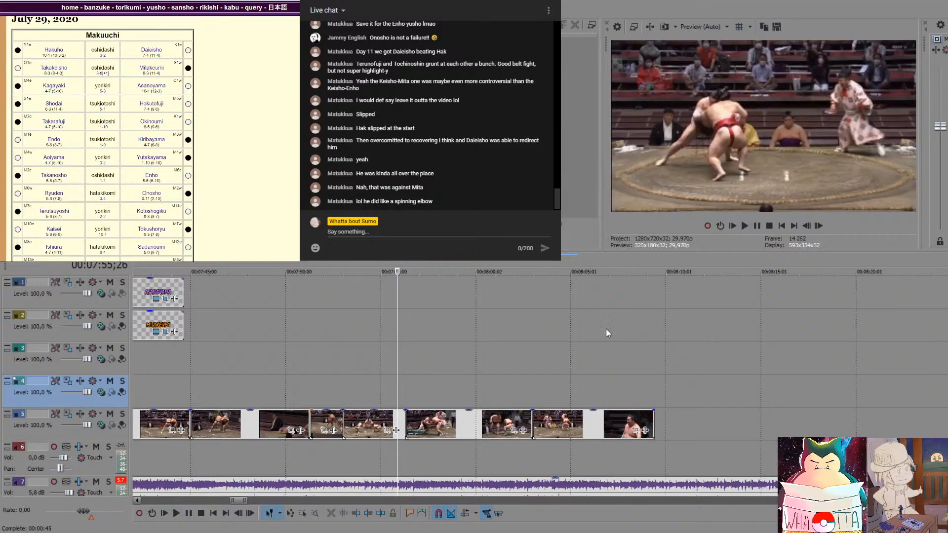
left_click(565, 387)
key("space")
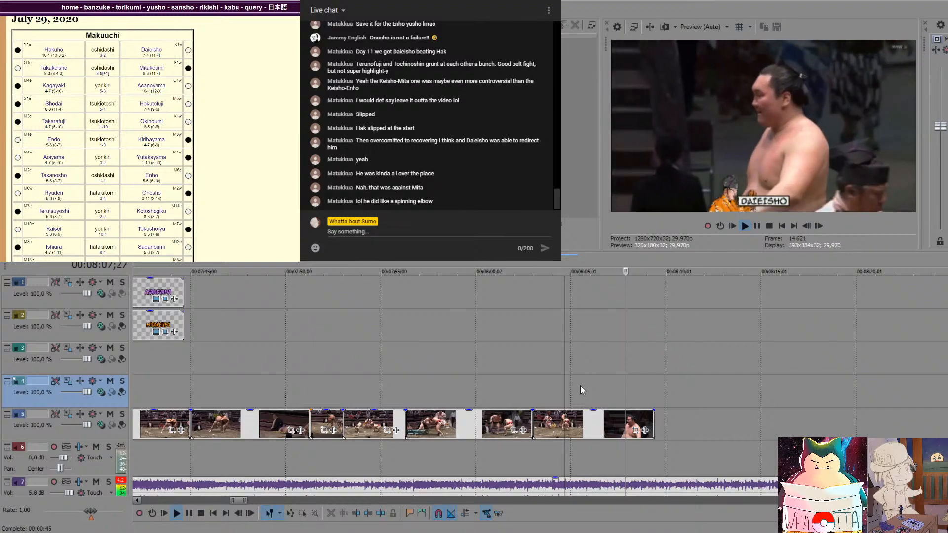
key("space")
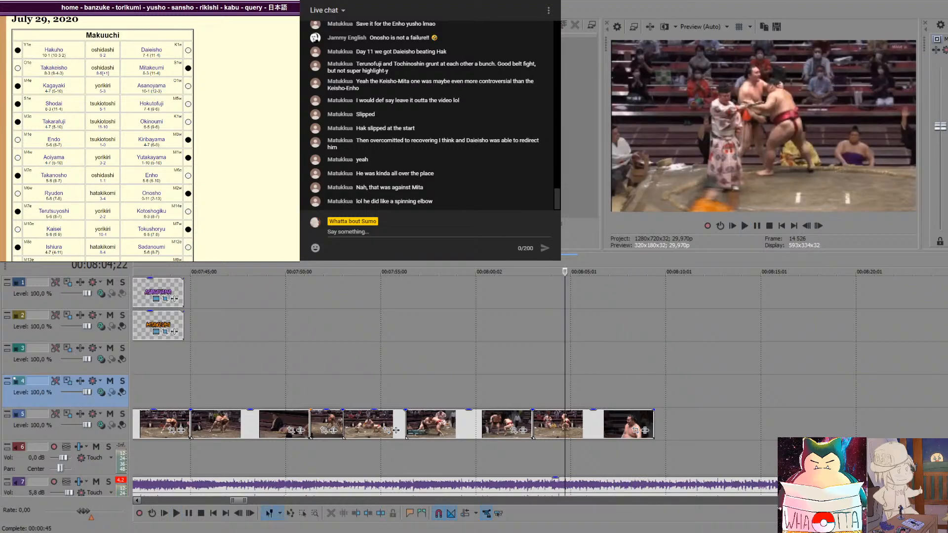
Copy the HAKUHO title from the title group near 00:06:59;23 to 00:07:53;00 and extend it to the bout's end
scroll(312, 366, "down", 8)
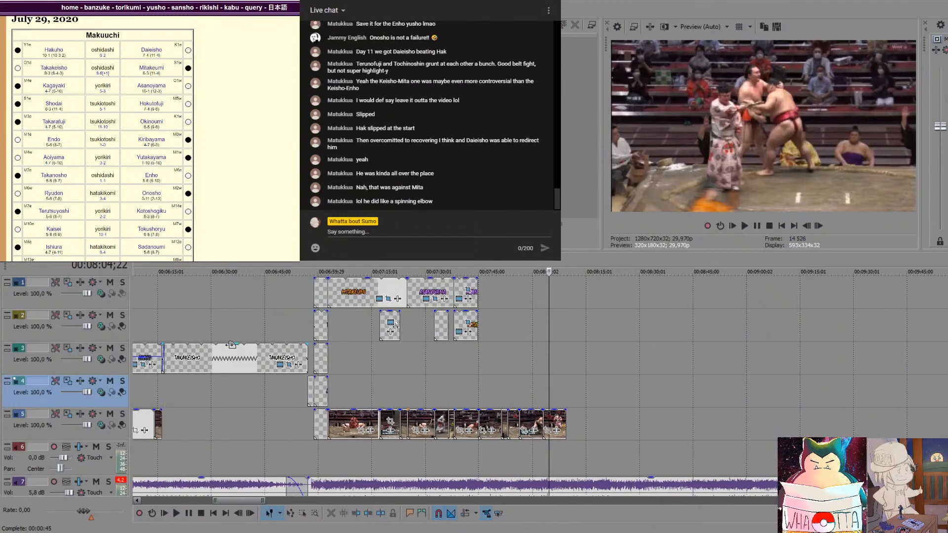
left_click(313, 367)
scroll(330, 357, "up", 7)
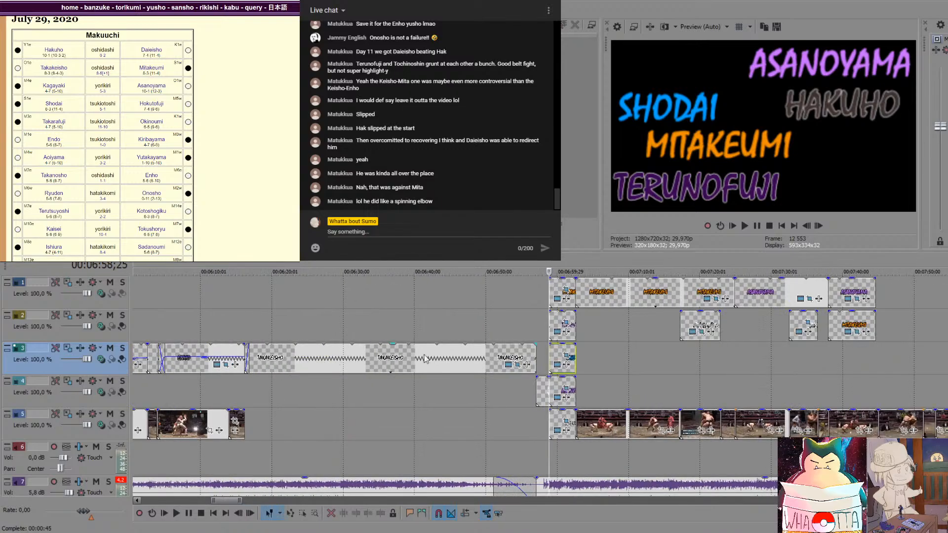
left_click(568, 432)
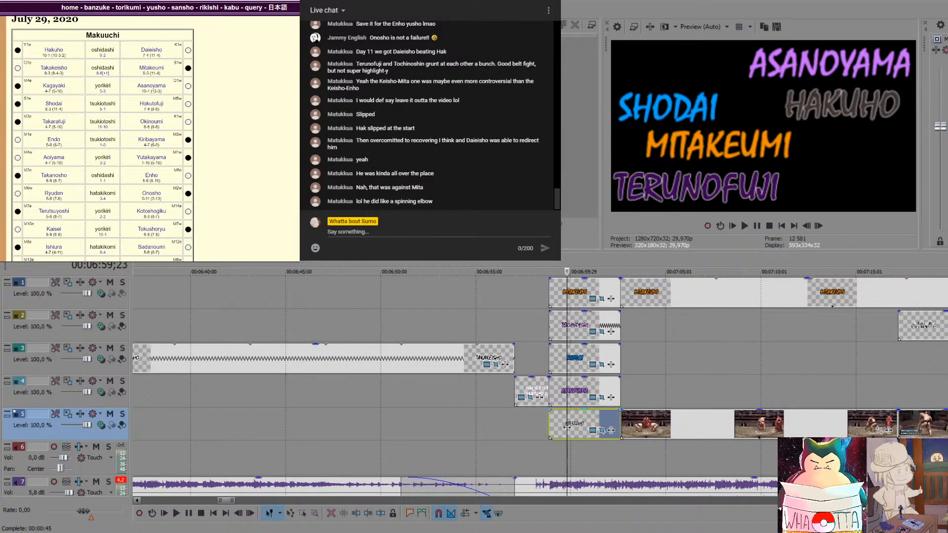
scroll(722, 374, "down", 5)
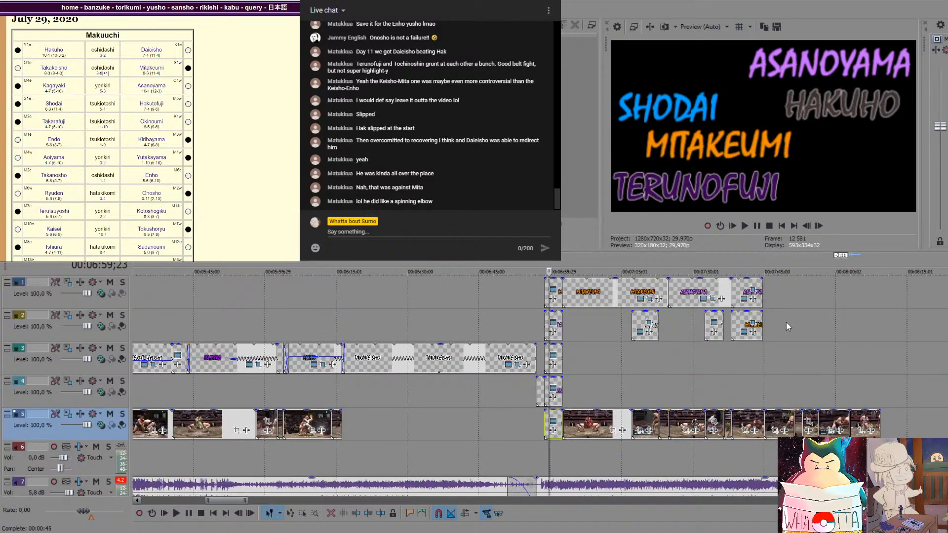
left_click(814, 323)
left_click(514, 323)
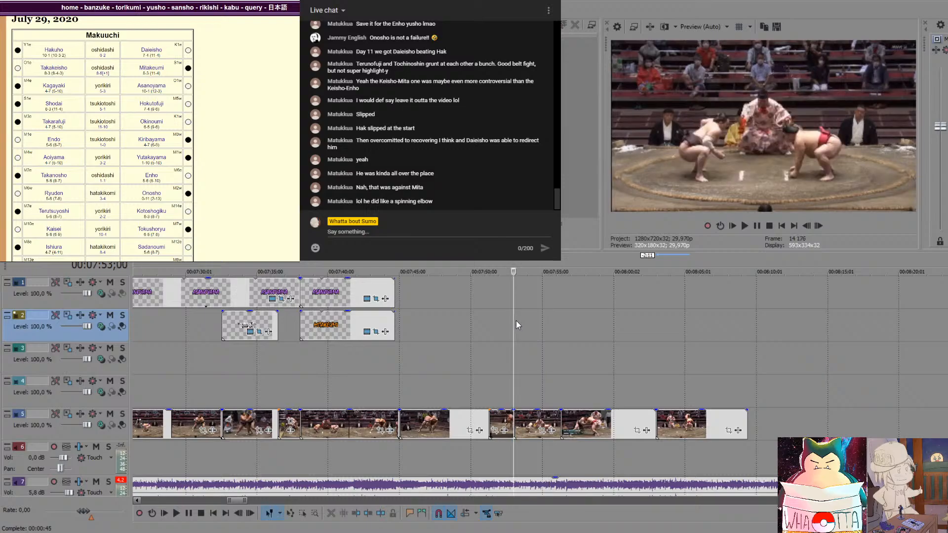
key("ctrl+v")
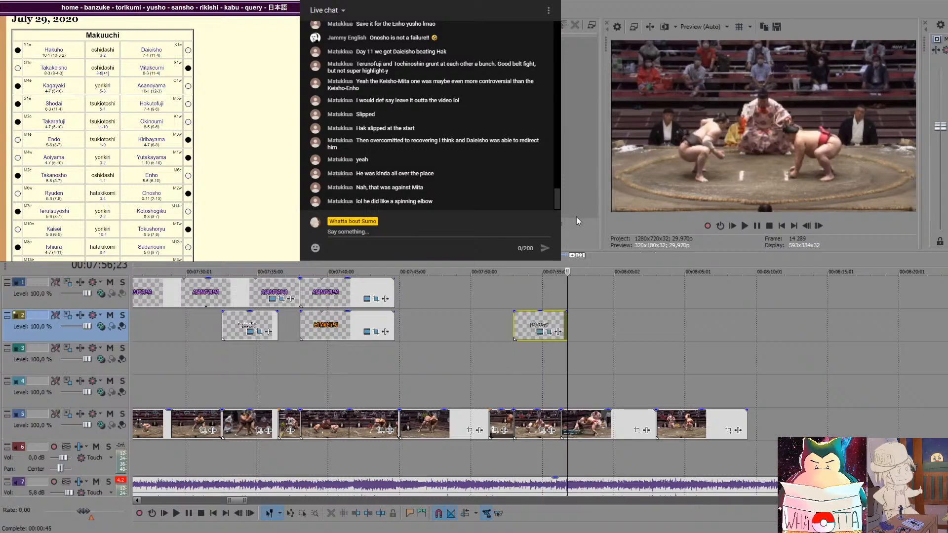
left_click_drag(568, 323, 748, 319)
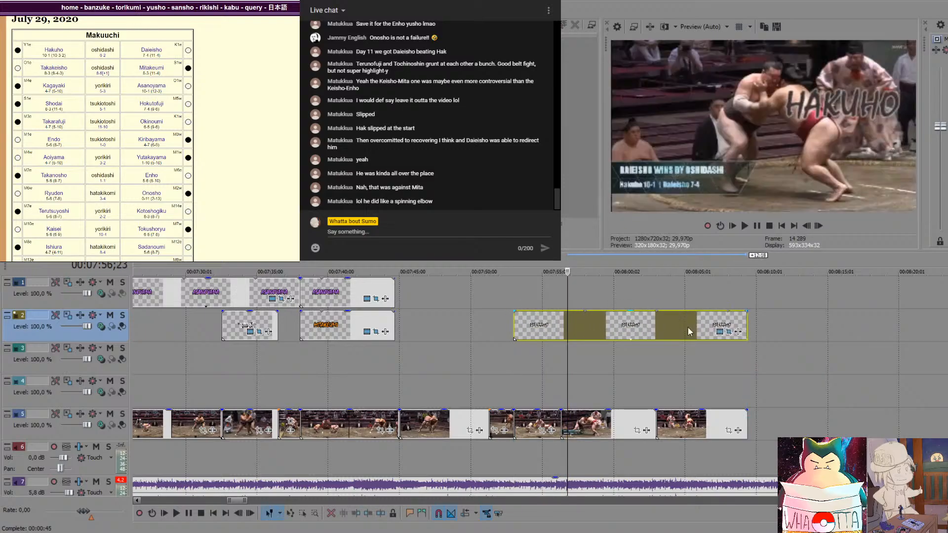
Play the start of the titled bout and reposition the HAKUHO title in the upper-left corner of the frame
left_click(506, 362)
key("space")
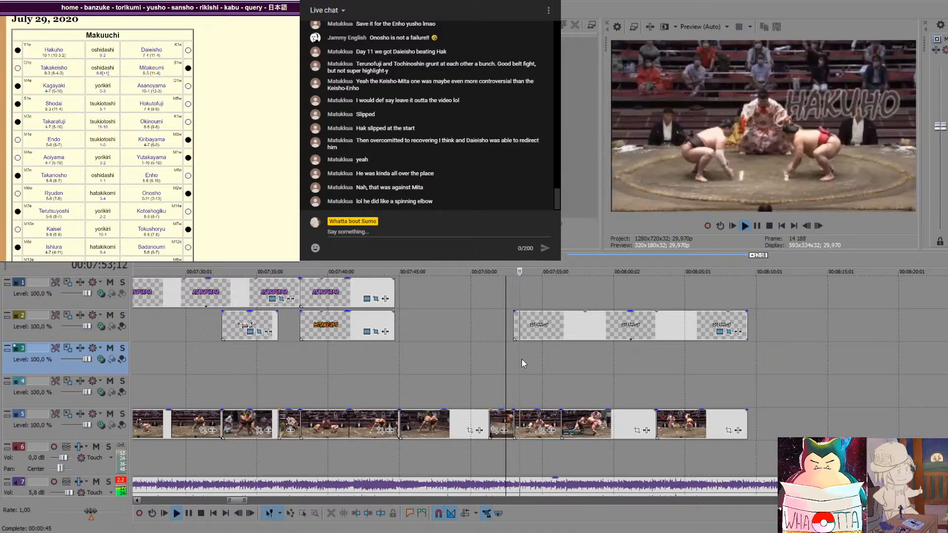
key("space")
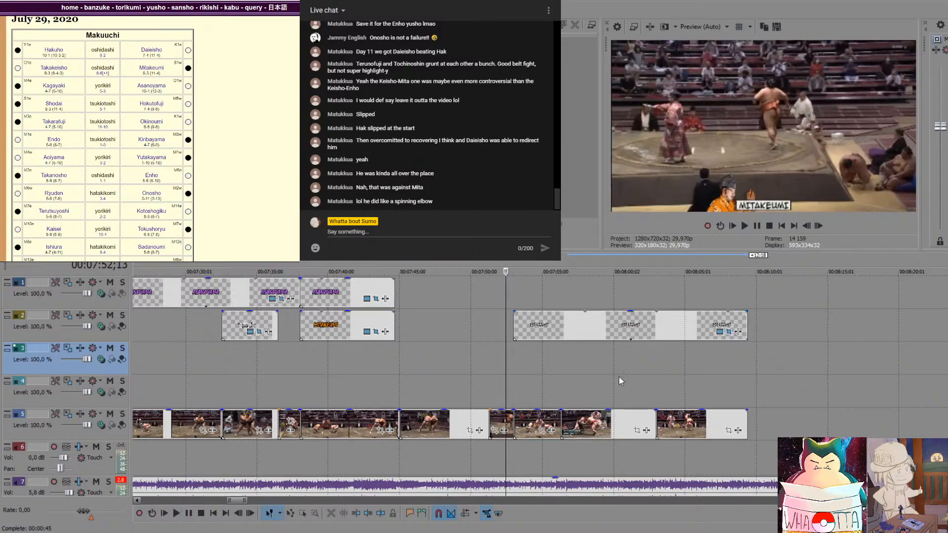
left_click(603, 378)
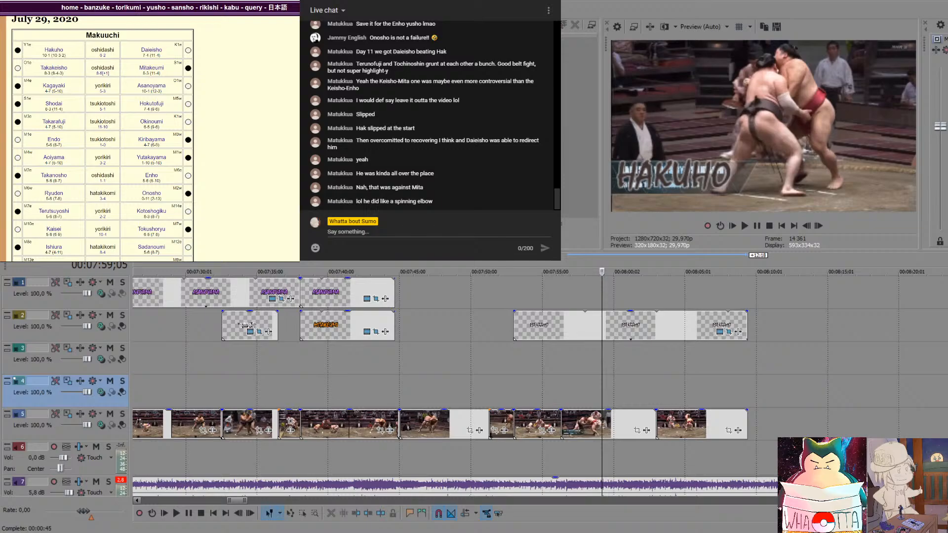
left_click_drag(443, 147, 441, 280)
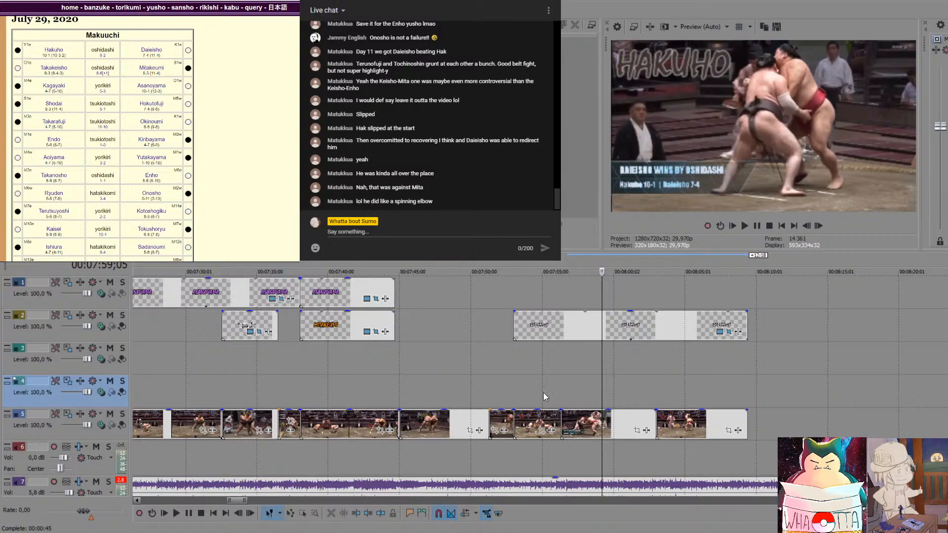
Play the bout with its repositioned title and split the HAKUHO title at 00:07:57;21
left_click(514, 385)
key("space")
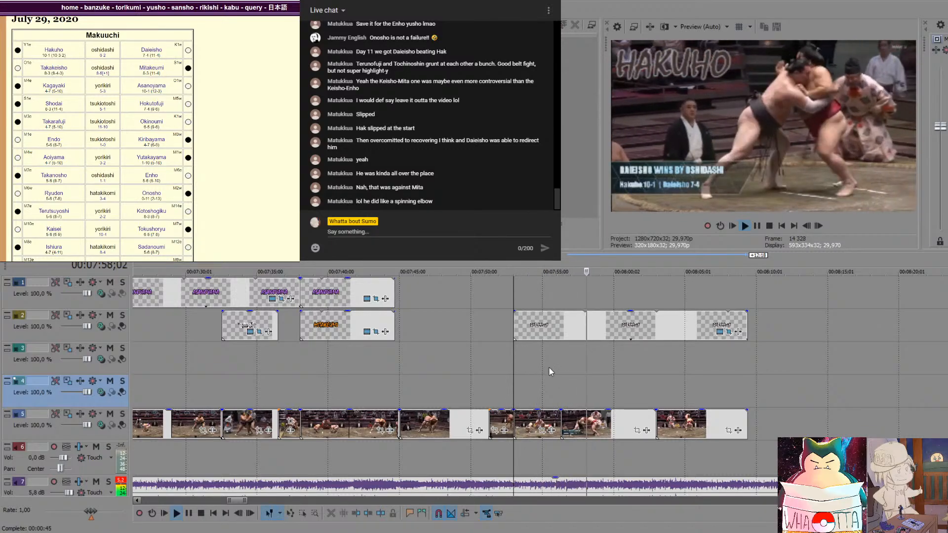
left_click(563, 375)
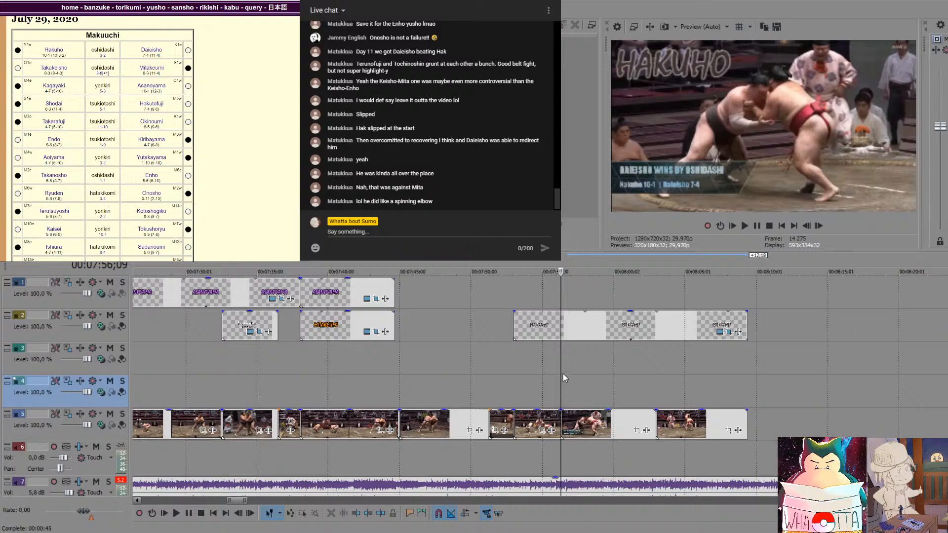
left_click(563, 330)
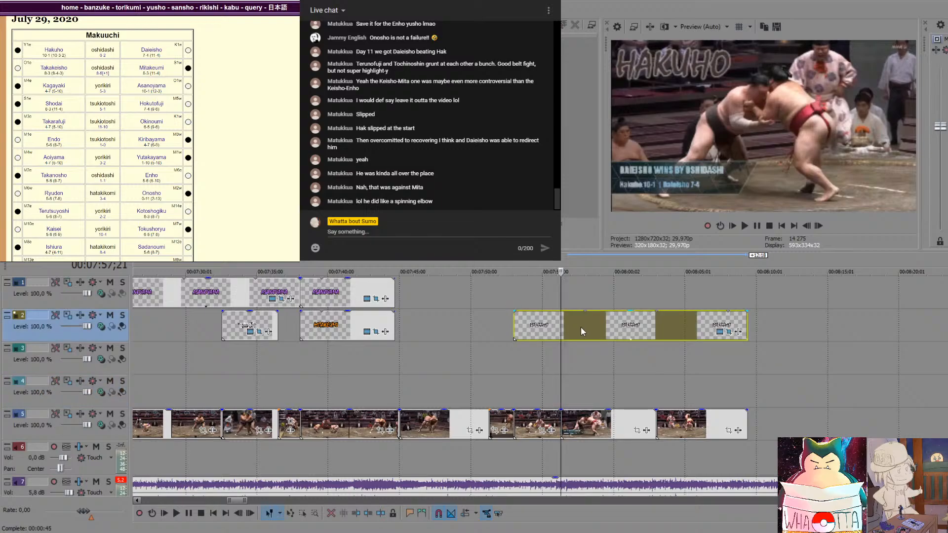
left_click(580, 327)
key("s")
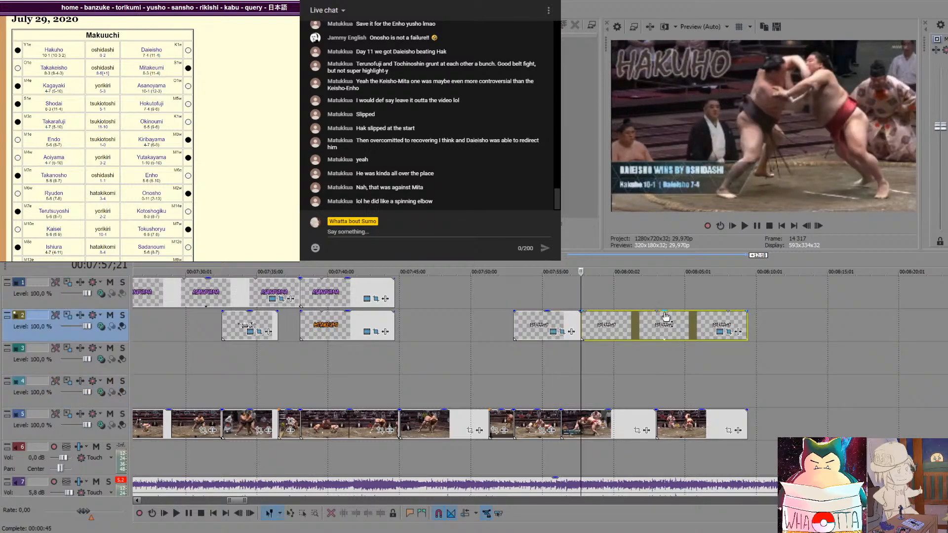
Reduce the second HAKUHO title piece's opacity and crossfade it with the first from the 00:07:56;09 cut, extending it to the bout's end
left_click_drag(665, 311, 616, 326)
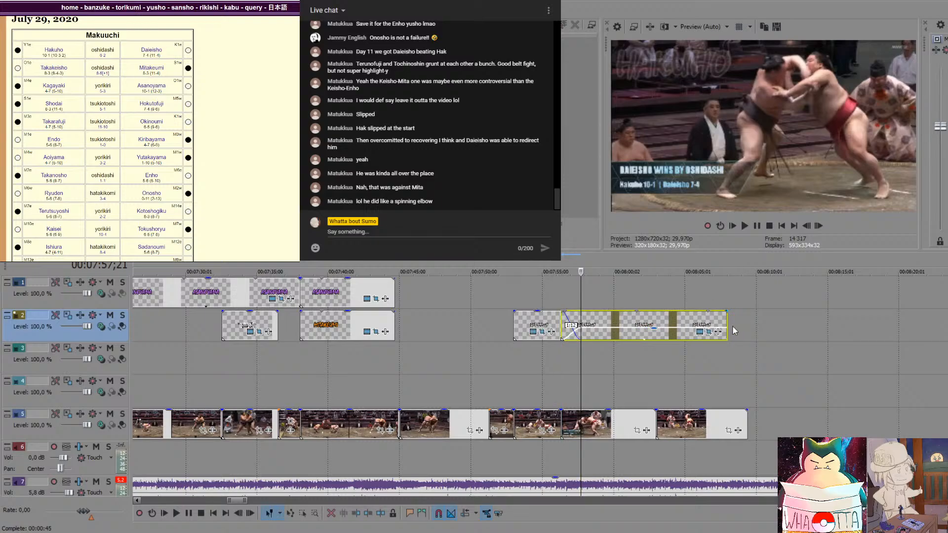
left_click_drag(726, 329, 750, 324)
left_click_drag(670, 328, 670, 321)
Play the titled bout from 00:07:53;00, and replay the sequence from just before the ASANOYAMA title through to its end
left_click(549, 292)
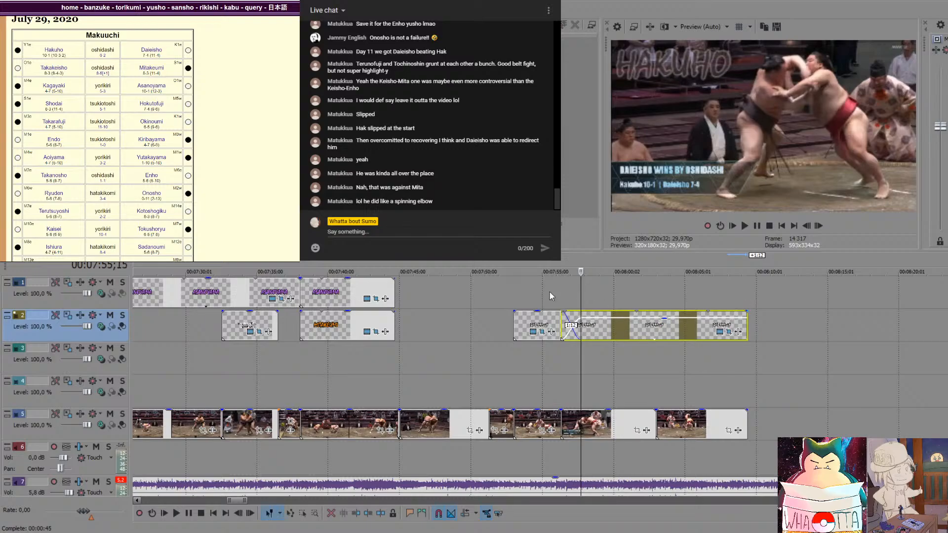
left_click(514, 295)
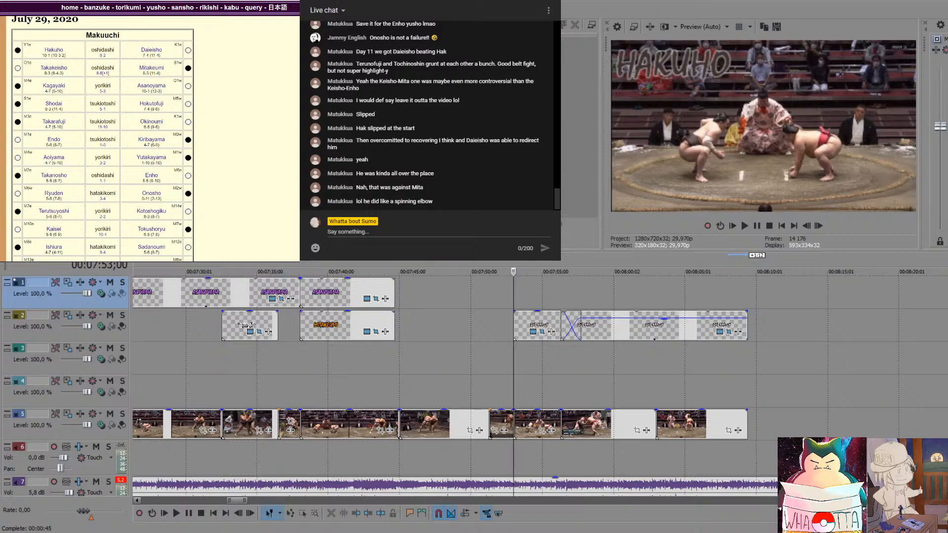
key("space")
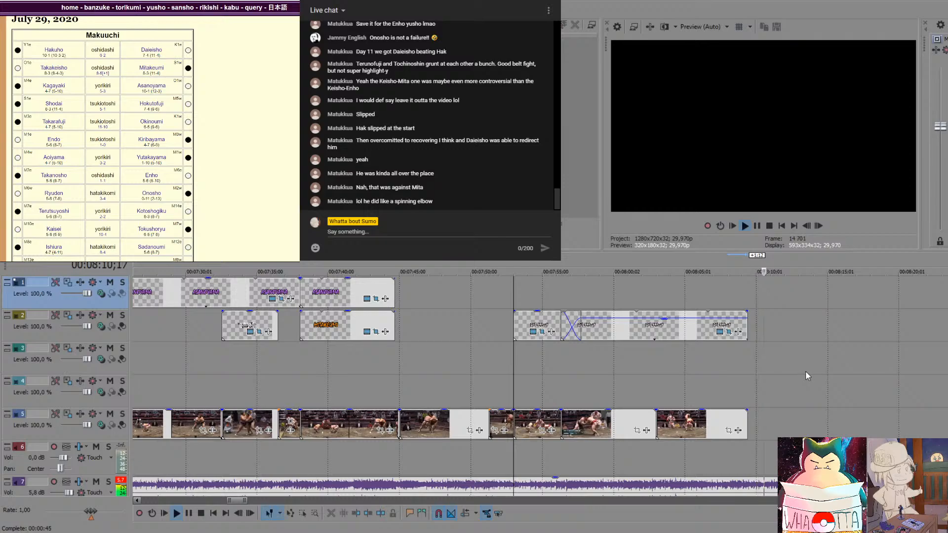
key("space")
scroll(403, 369, "down", 2)
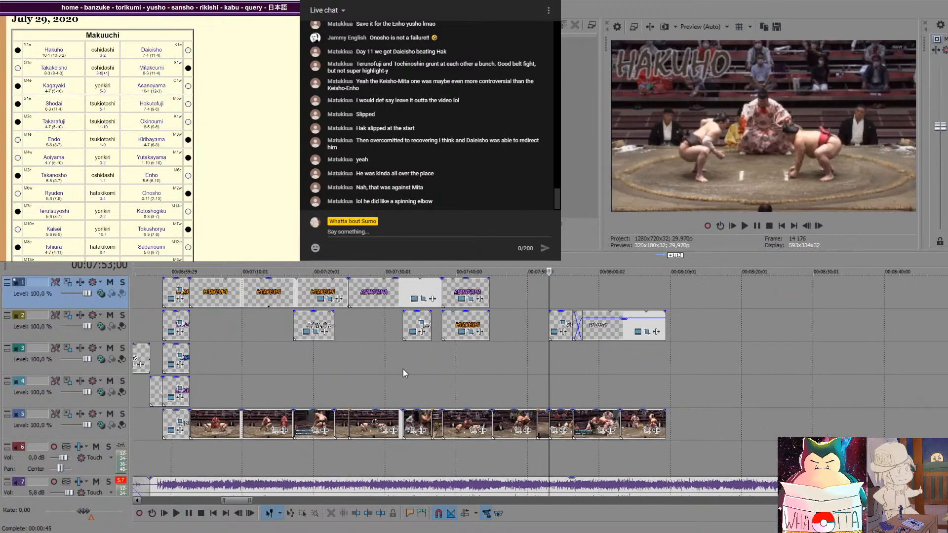
left_click(342, 365)
key("space")
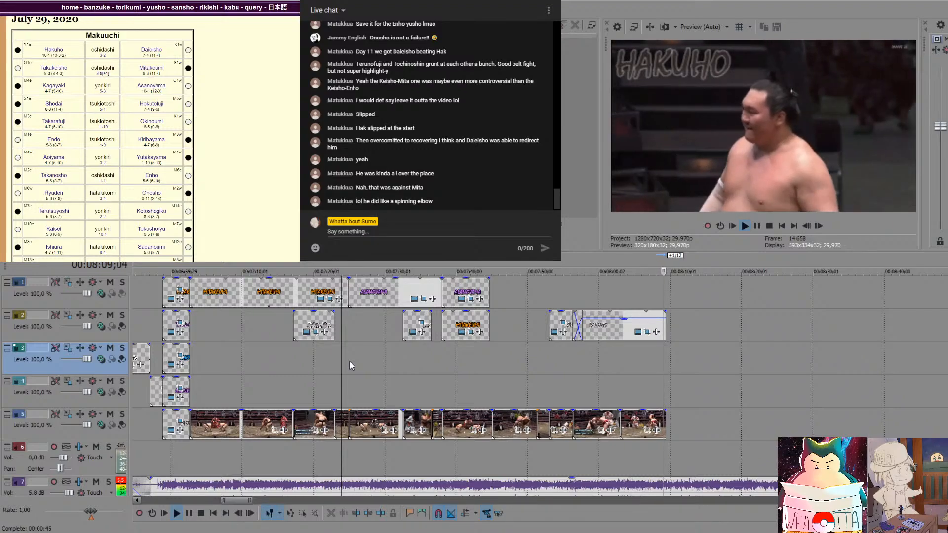
key("Return")
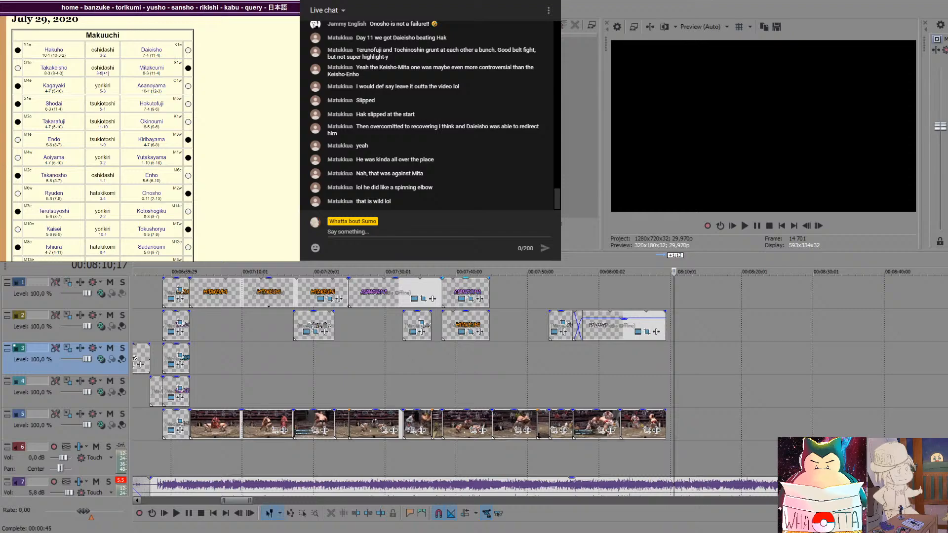
Add the video with the day 12 standings to the timeline behind the finished sequence and play its opening
left_click_drag(707, 332, 740, 415)
scroll(682, 385, "down", 3)
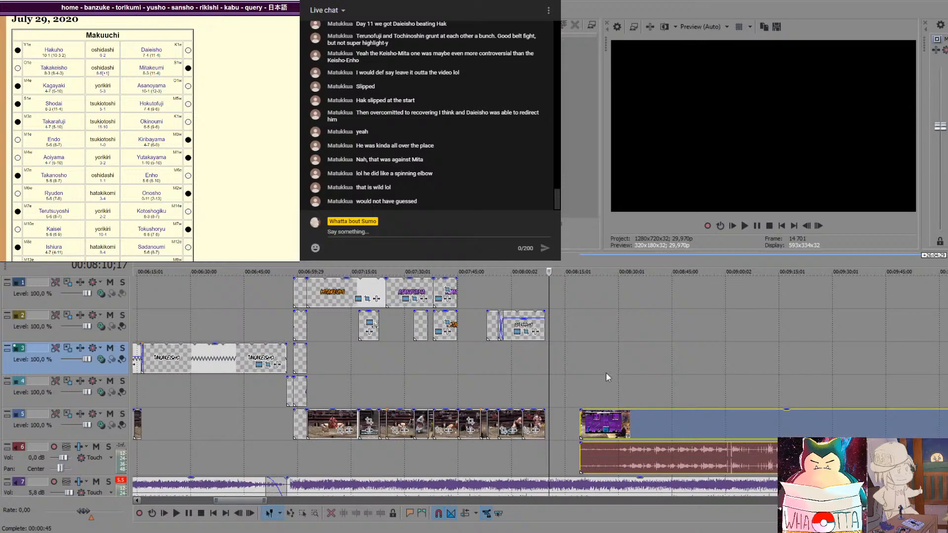
left_click(583, 398)
key("space")
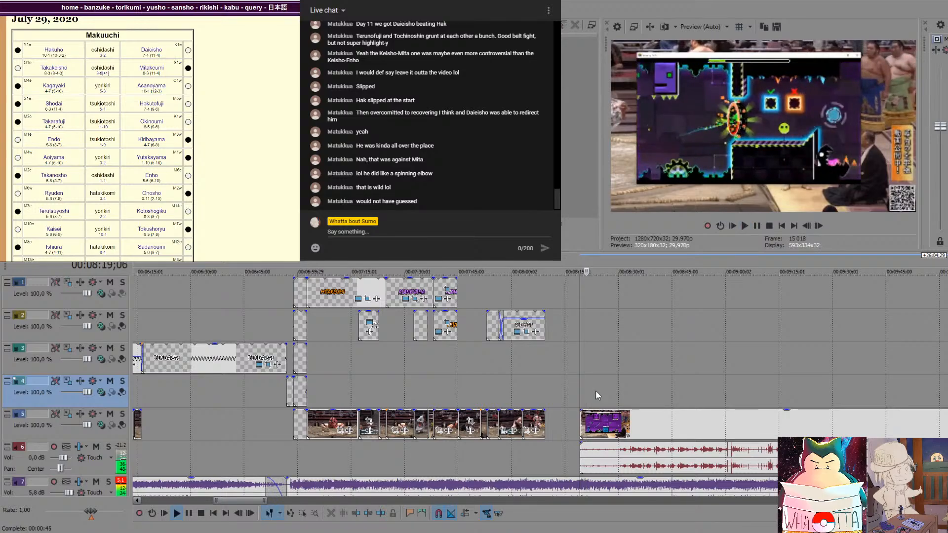
key("space")
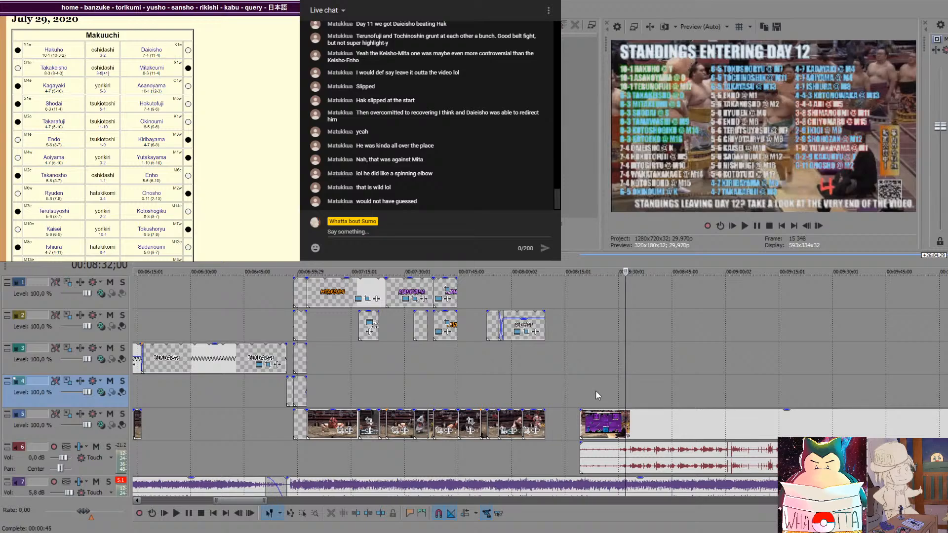
Split the added video at 00:08:31;14 on the standings screen and delete the intro before it
key("Left")
key("Left")
key("Left")
key("Left")
key("Left")
key("Left")
key("Left")
key("Left")
key("Left")
key("Left")
key("Right")
key("Right")
key("Right")
key("Right")
key("Right")
key("Right")
key("Right")
key("Left")
key("Left")
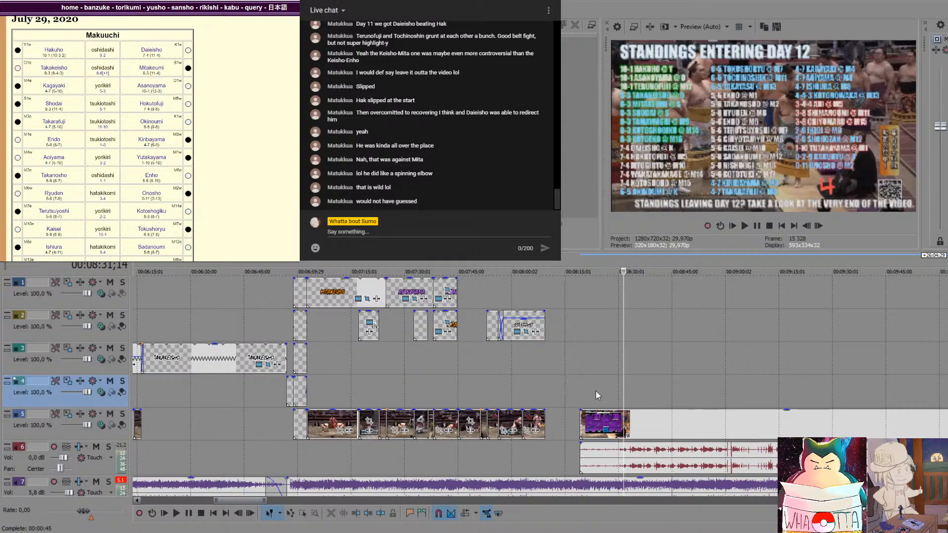
left_click(624, 424)
key("s")
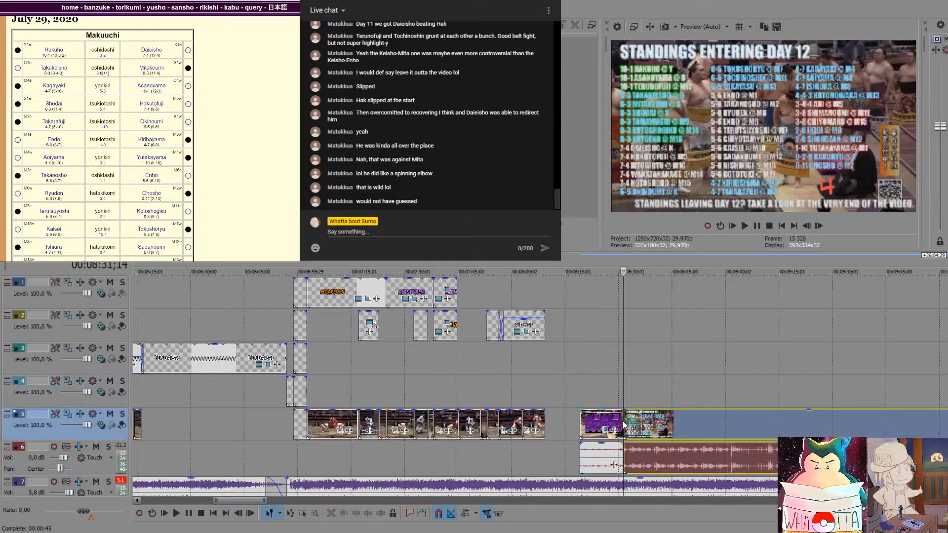
left_click(601, 415)
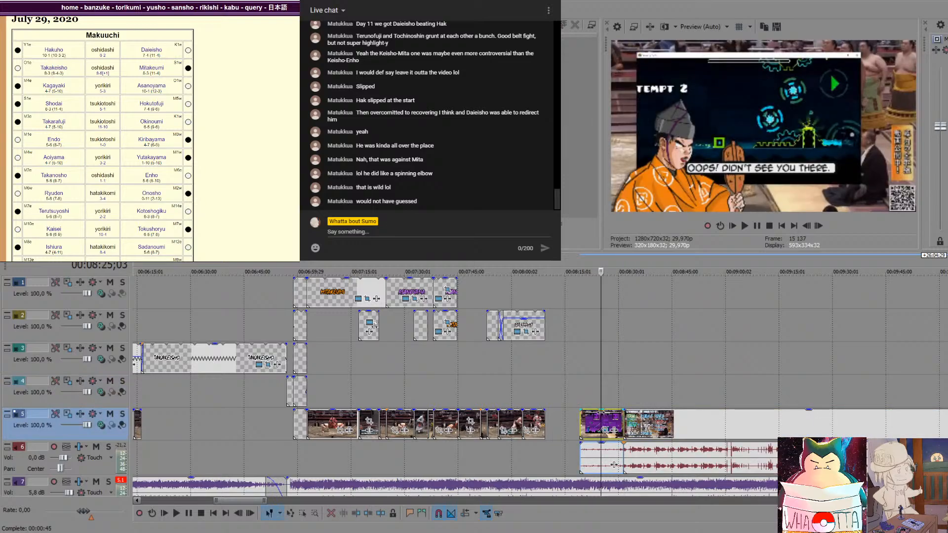
key("Delete")
Move the remaining standings video and its audio directly behind the bout sequence at 00:08:09;13
left_click_drag(675, 421, 601, 419)
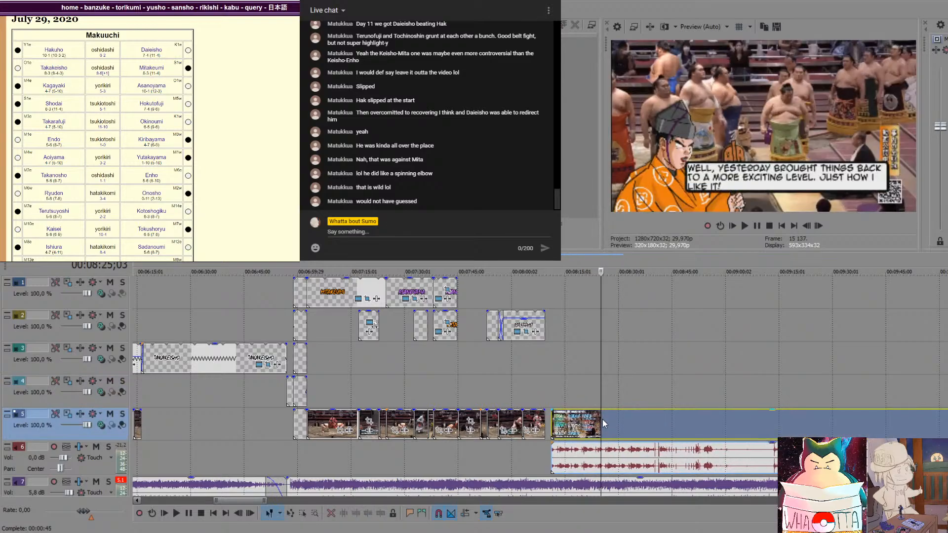
left_click(543, 387)
scroll(563, 383, "up", 1)
scroll(564, 383, "down", 1)
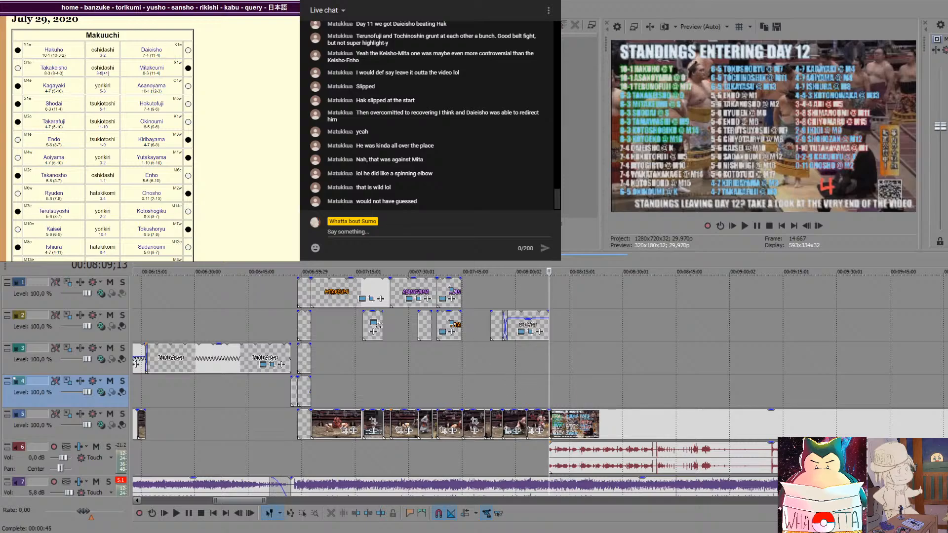
Find the end of the standings screen and split only the video of that clip at 00:08:12;27
left_click(620, 460)
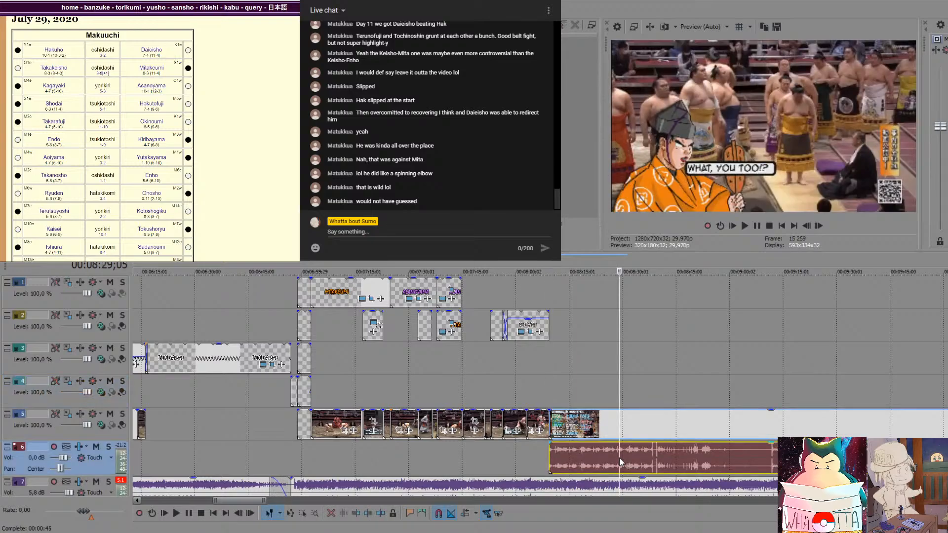
left_click(576, 425)
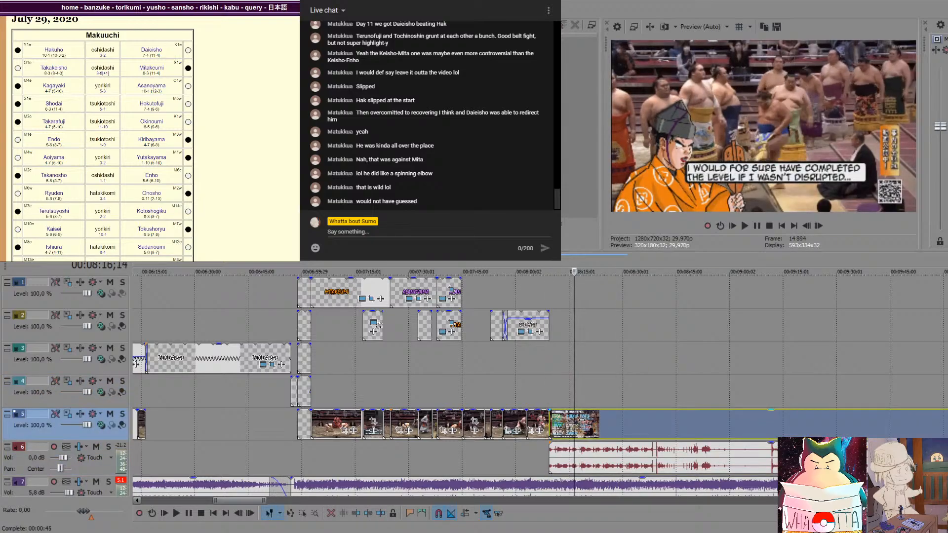
key("Left")
key("Left")
key("Left")
key("Left")
key("Left")
key("Left")
key("Left")
key("Left")
key("Left")
key("Left")
key("Left")
key("Left")
key("Left")
key("Left")
key("Left")
key("Left")
key("Left")
key("Left")
key("Left")
key("Left")
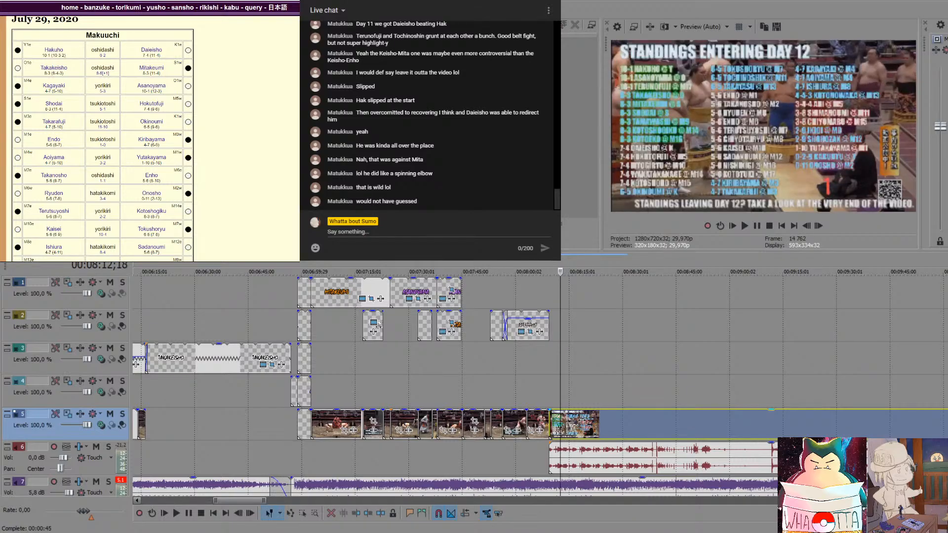
key("space")
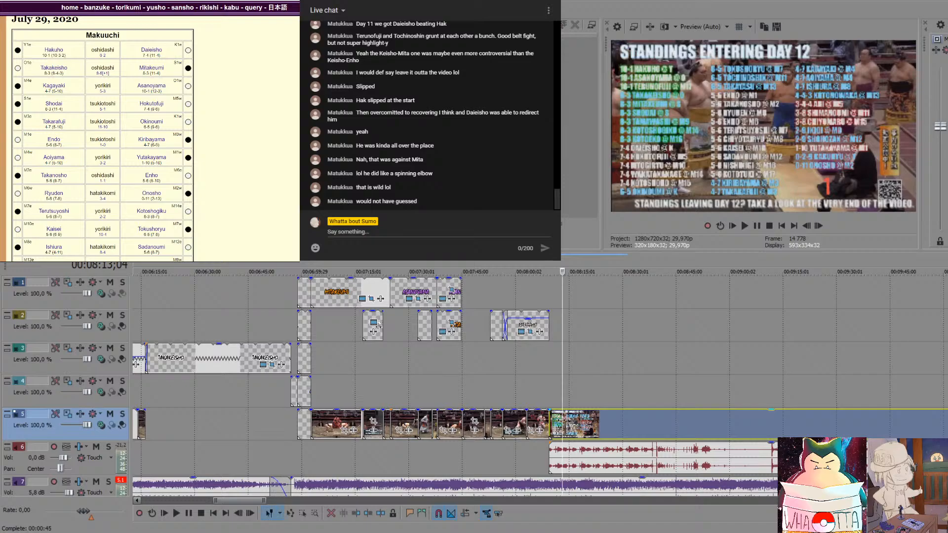
left_click_drag(599, 423, 608, 420)
scroll(624, 422, "up", 2)
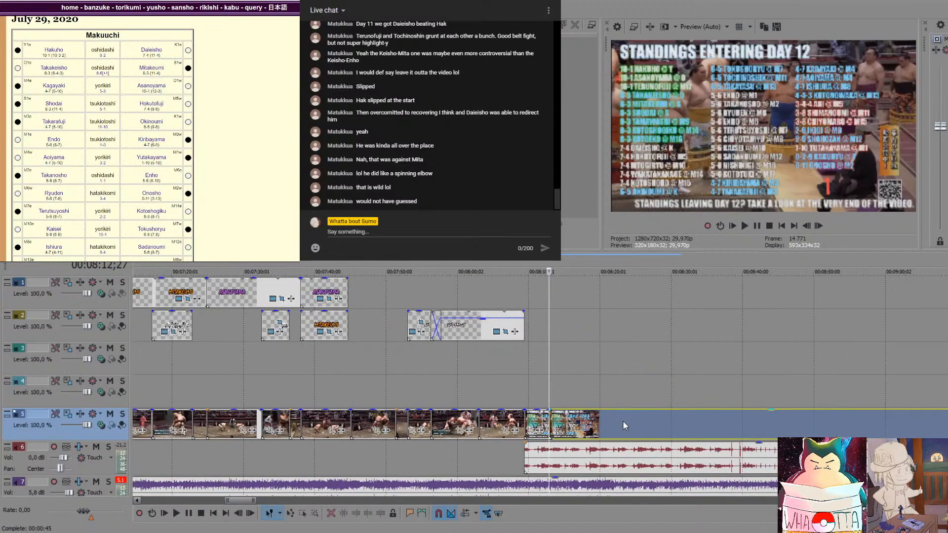
Split the standings video at 00:08:13;03, where the standings screen ends, and delete everything of that clip behind the split
scroll(623, 422, "up", 3)
scroll(523, 393, "up", 5)
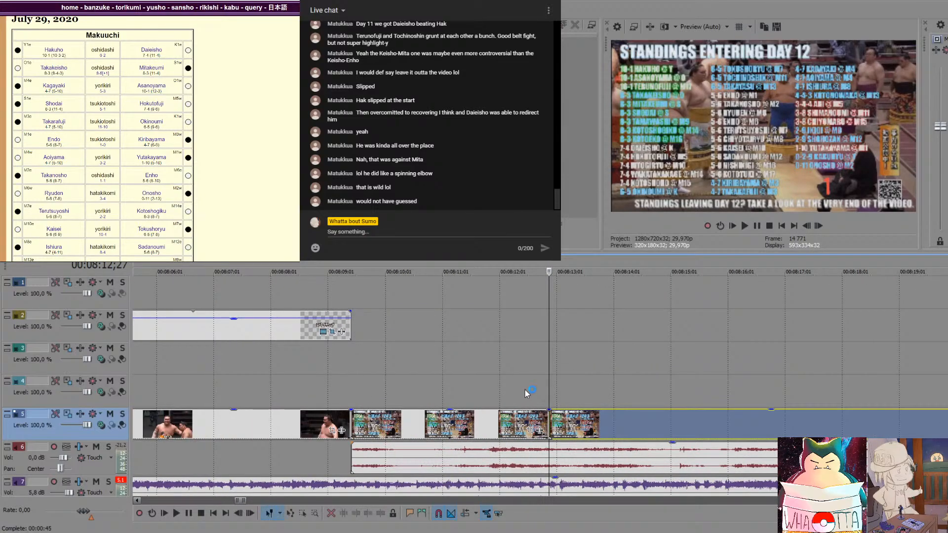
scroll(529, 393, "down", 2)
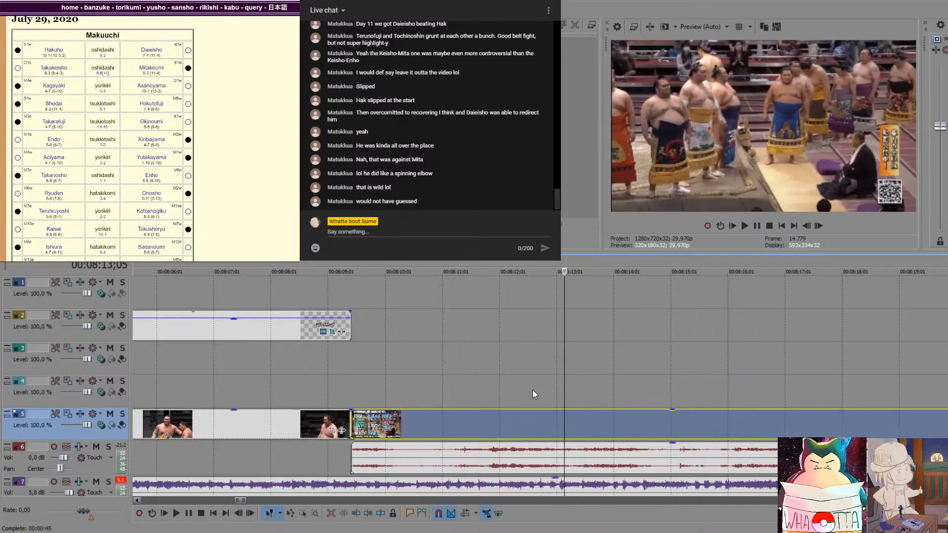
key("space")
key("s")
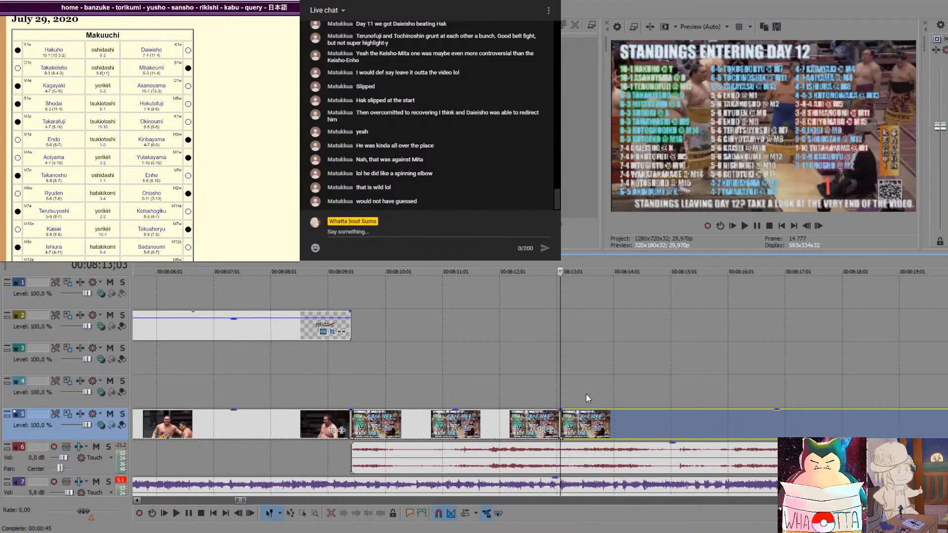
left_click(616, 407)
left_click(641, 419)
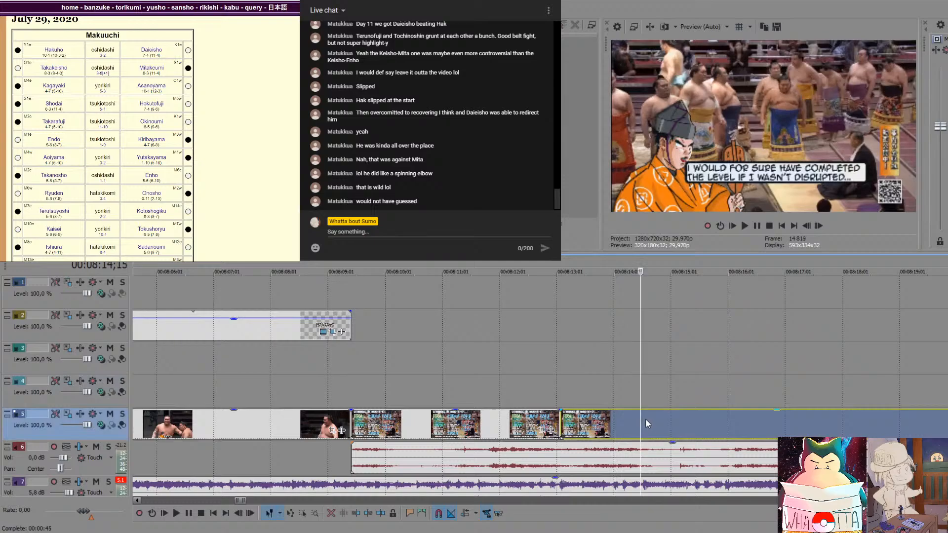
key("Delete")
Shift the trimmed standings clip later to start at about 00:08:12 and delete the audio that belongs to it
scroll(568, 416, "down", 1)
left_click_drag(455, 420, 564, 426)
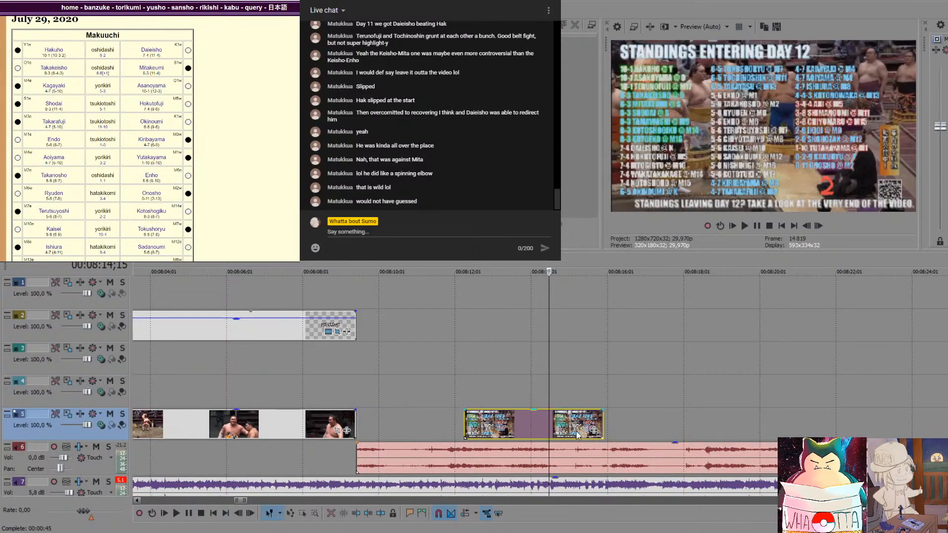
left_click(585, 453)
key("Delete")
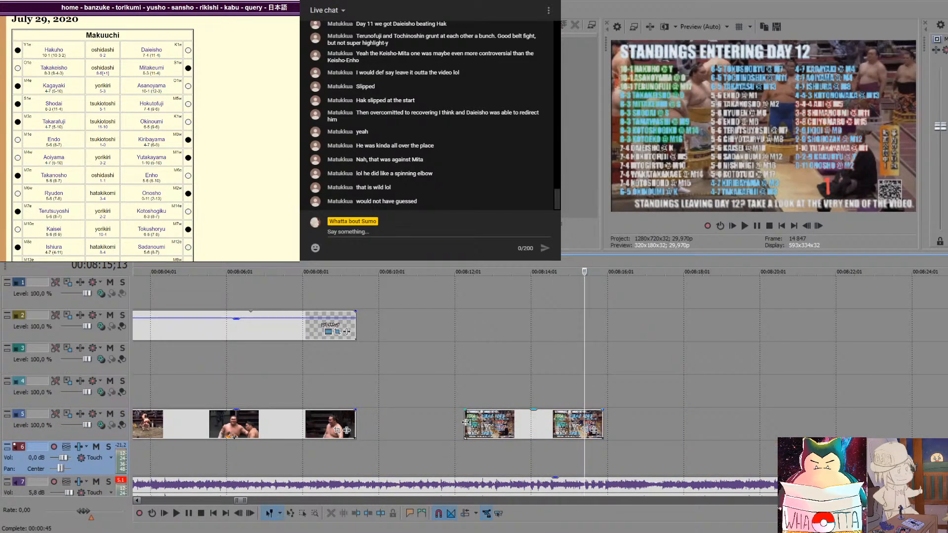
Extend the start of the standings clip back to 00:08:11;08 and play its opening
left_click_drag(465, 423, 425, 430)
key("space")
left_click(427, 399)
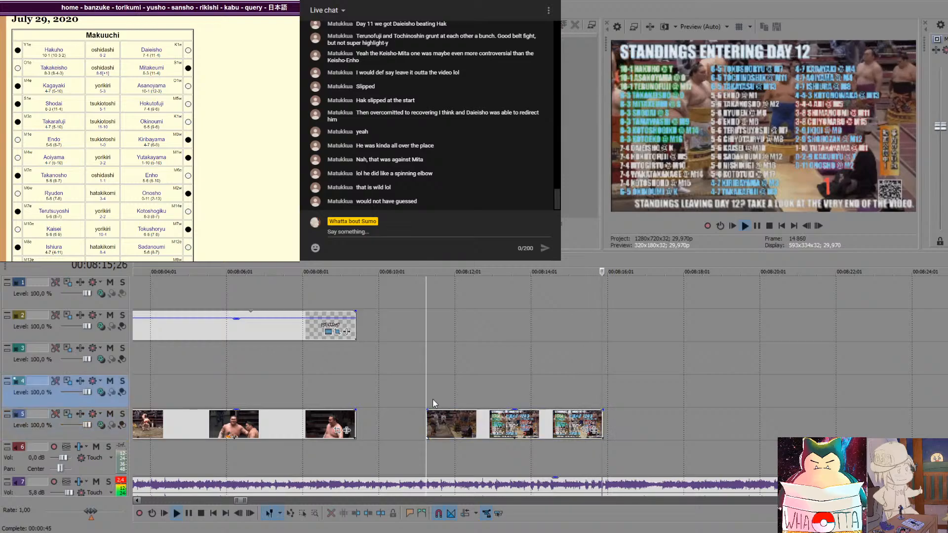
key("space")
key("space")
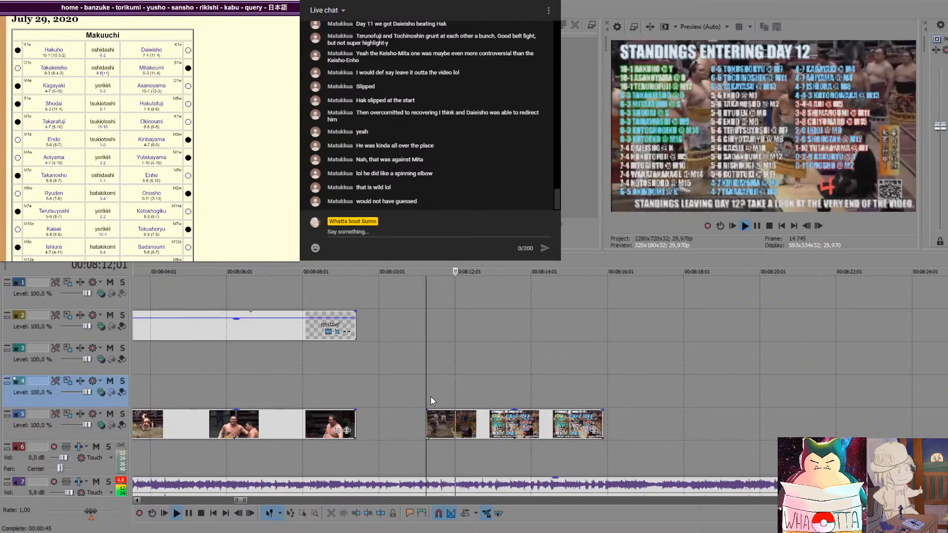
key("space")
Split the standings clip at 00:08:11;15, where the screen is black, and delete the short piece before it
left_click(436, 403)
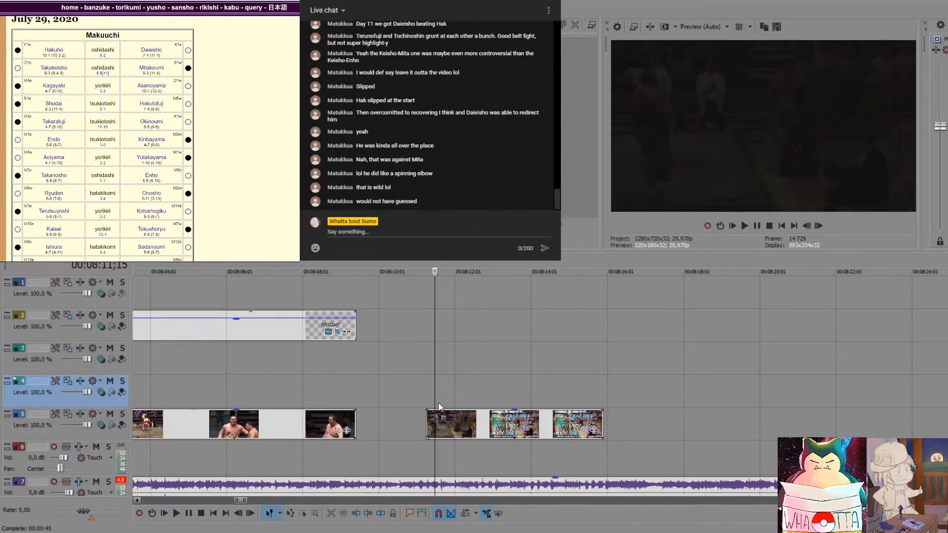
key("Right")
key("Right")
key("Left")
key("Left")
key("s")
left_click(427, 429)
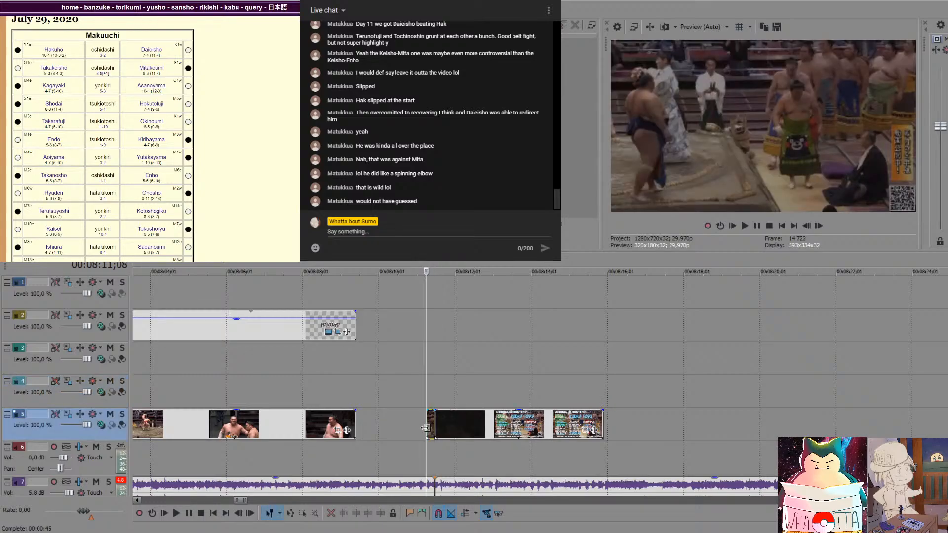
key("Delete")
Play the fade-in of the standings clip and move the clip directly behind the bout sequence at 00:08:09;13
left_click(434, 383)
key("space")
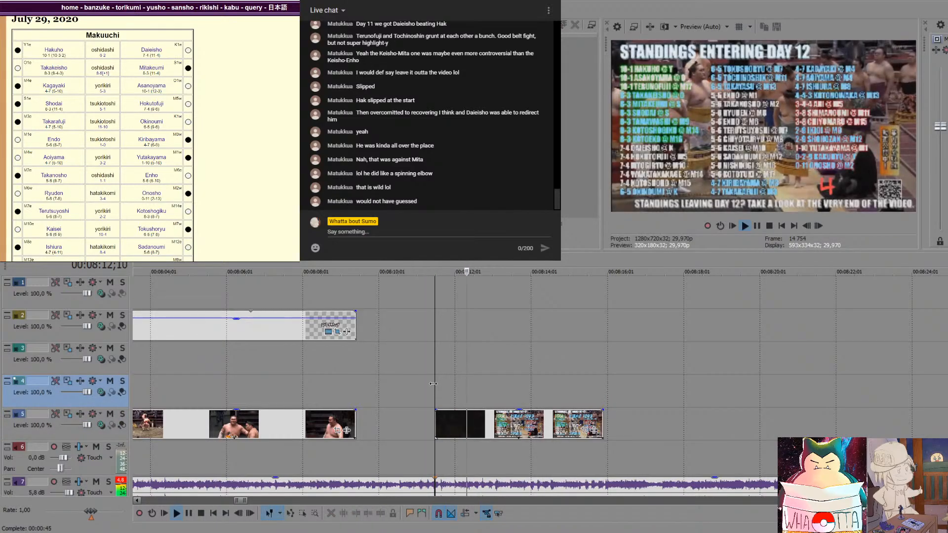
key("space")
left_click_drag(474, 433, 393, 431)
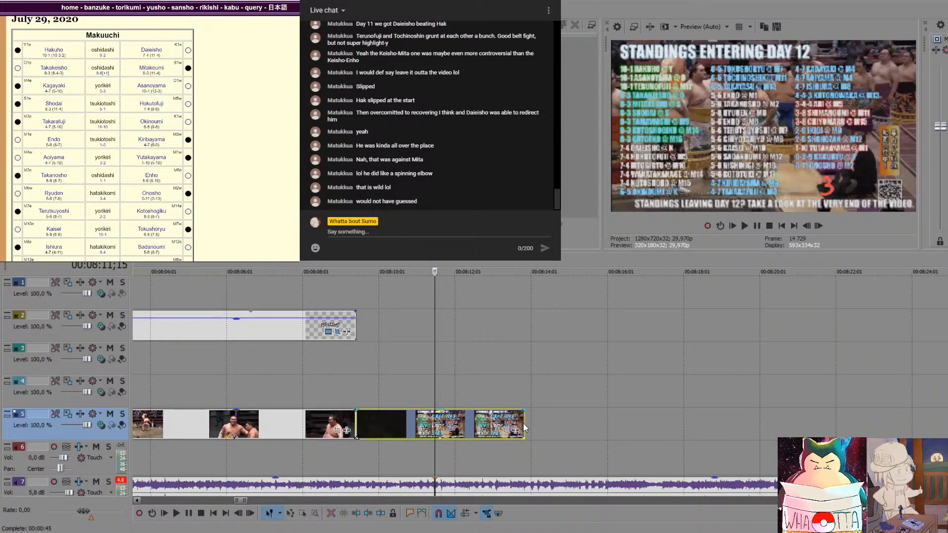
Time-stretch the standings clip to end at about 00:08:18 and play it from its start
left_click_drag(523, 422, 606, 417)
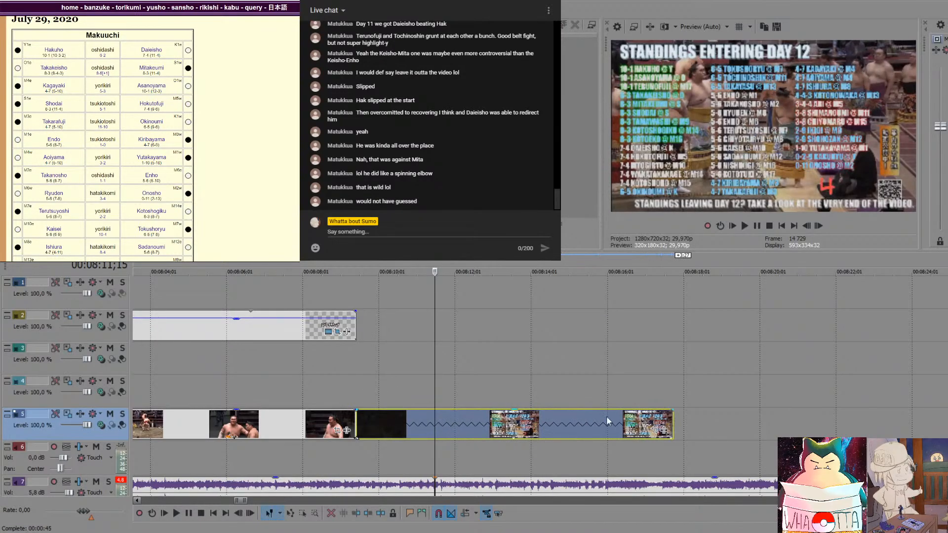
left_click(361, 389)
key("space")
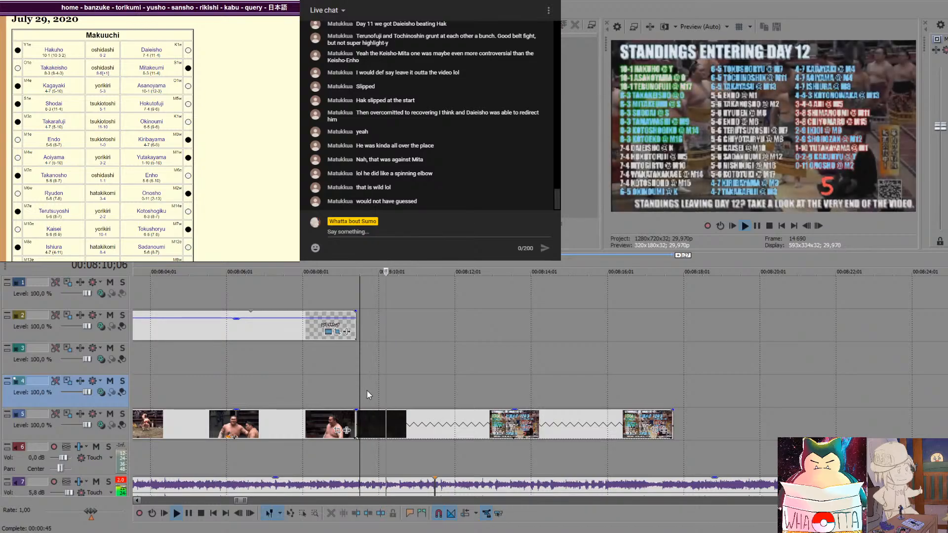
Split the stretched standings clip at 00:08:10;20, about 00:08:12;11 and about 00:08:14;26
left_click(411, 420)
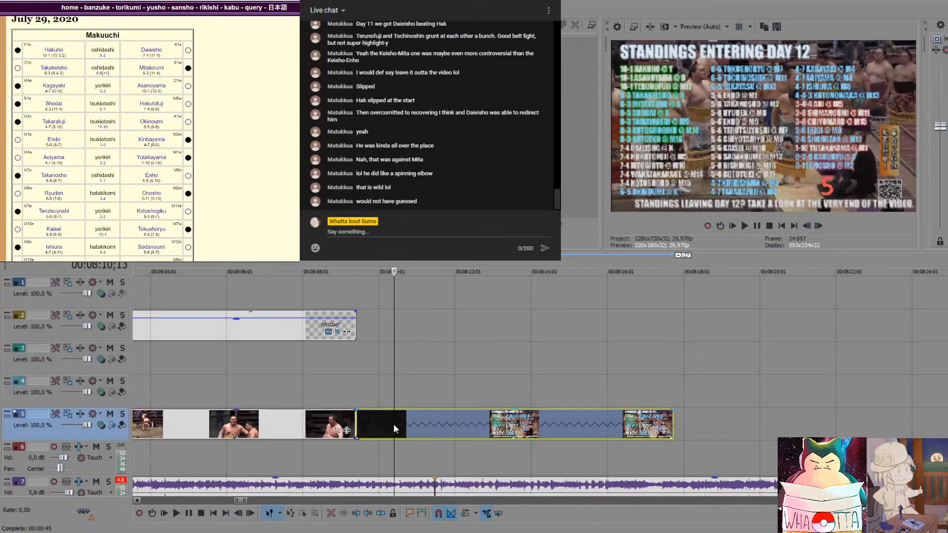
left_click(393, 424)
left_click(402, 426)
key("s")
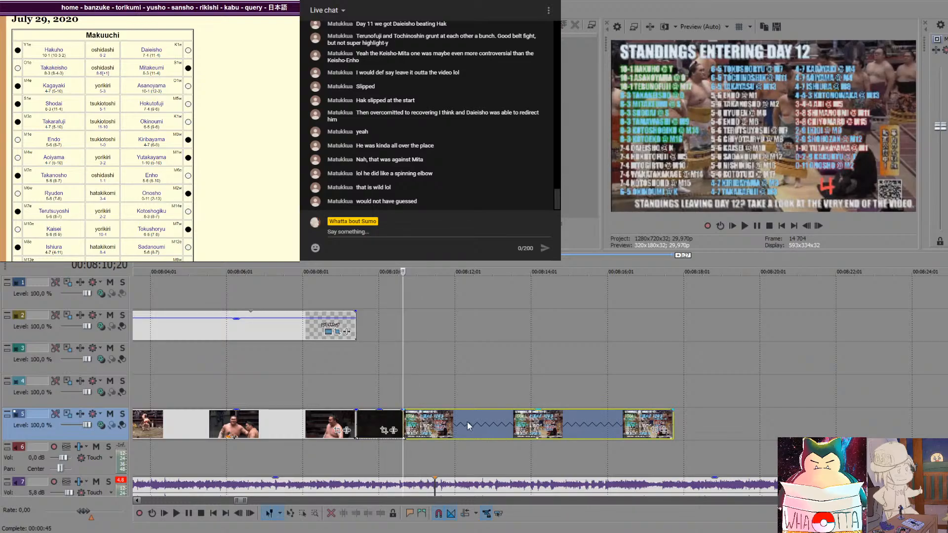
left_click(467, 422)
key("s")
left_click(563, 426)
key("s")
Crop the second standings piece in on the word STANDINGS and the first names, and play the change to it
left_click(447, 426)
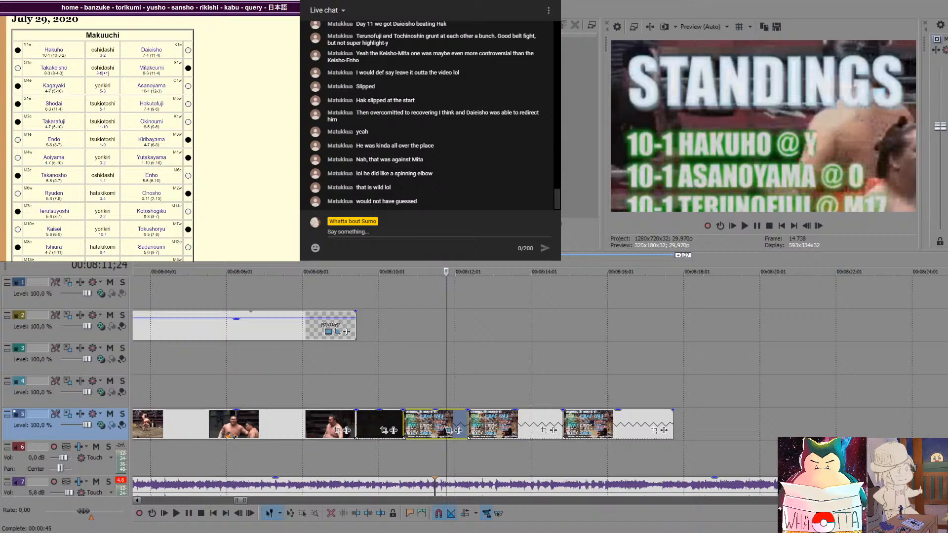
left_click(456, 405)
scroll(405, 391, "up", 3)
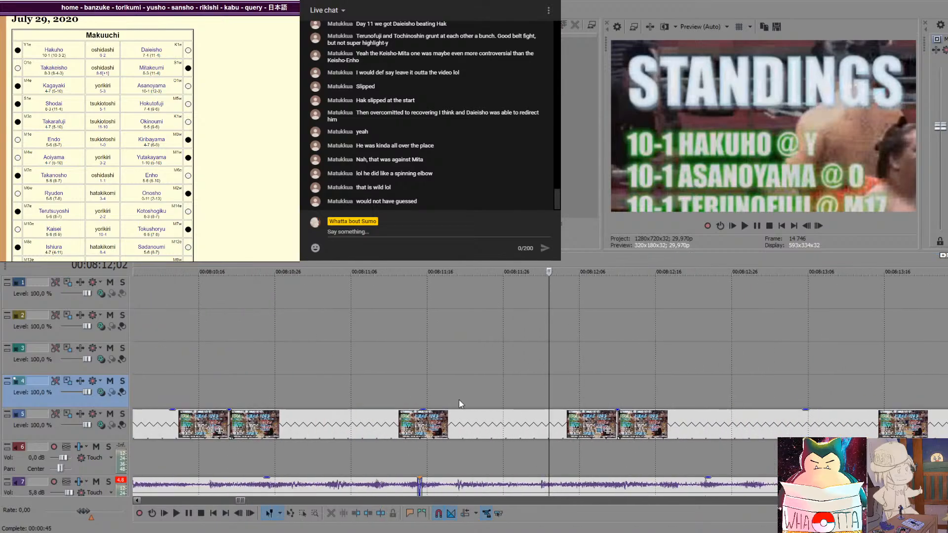
left_click(397, 387)
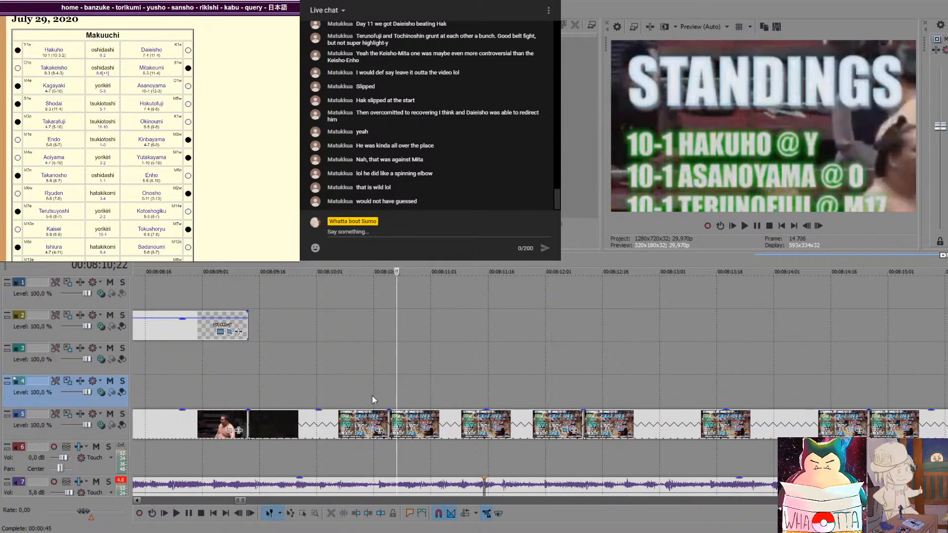
left_click(372, 395)
key("space")
key("space")
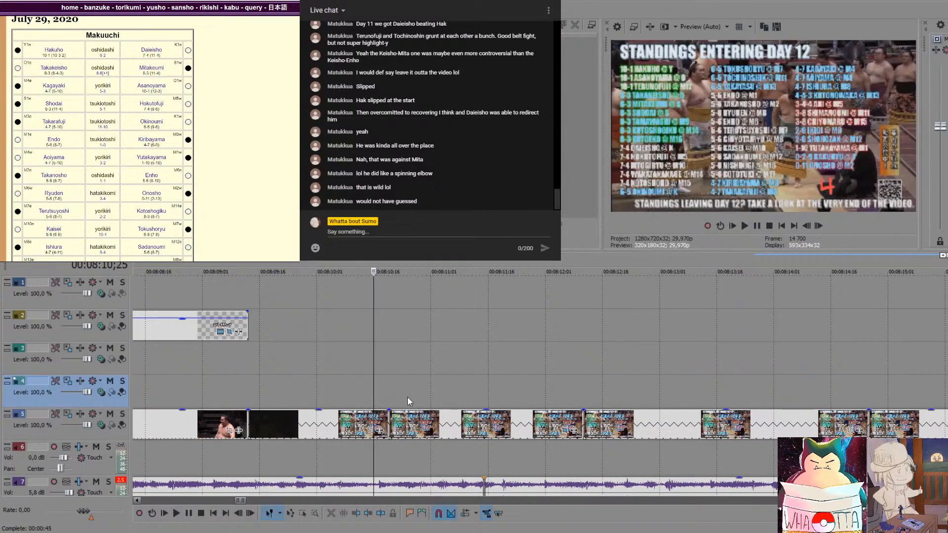
left_click(420, 402)
left_click(363, 398)
key("space")
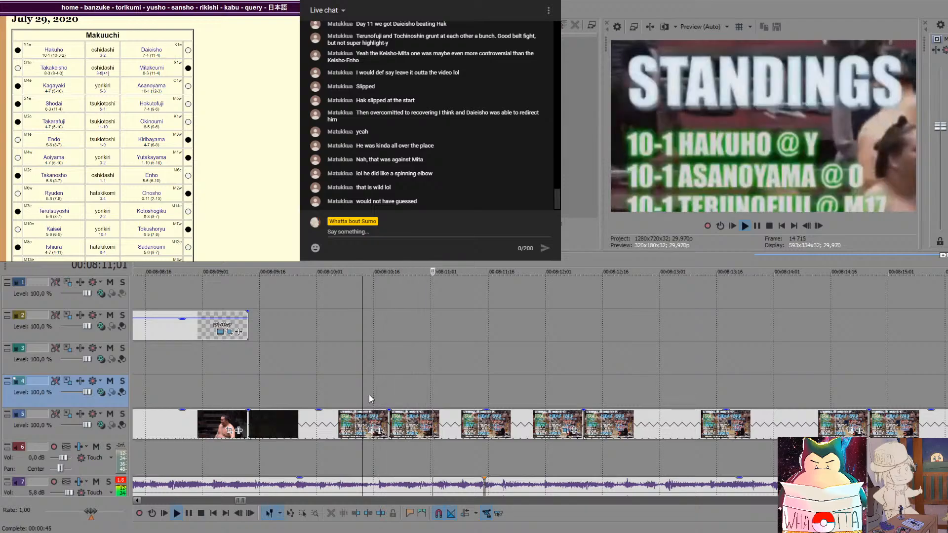
key("space")
Split the zoomed-in standings piece at 00:08:10;29 and 00:08:11;08
left_click(390, 392)
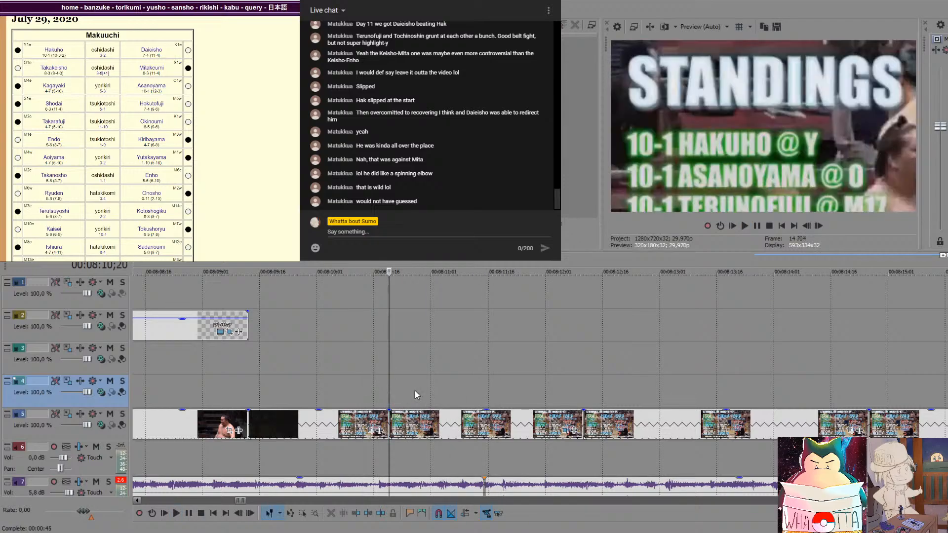
left_click(423, 392)
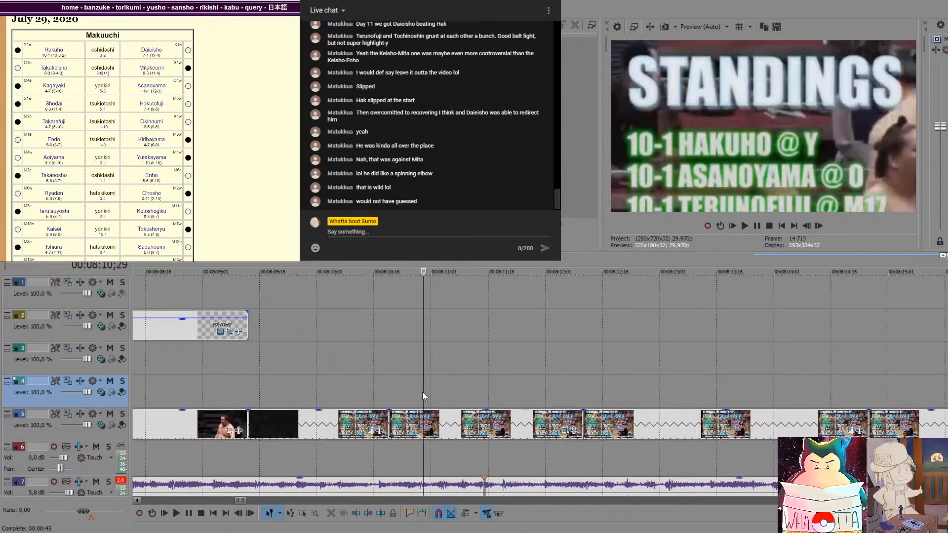
left_click(423, 424)
key("s")
left_click(457, 423)
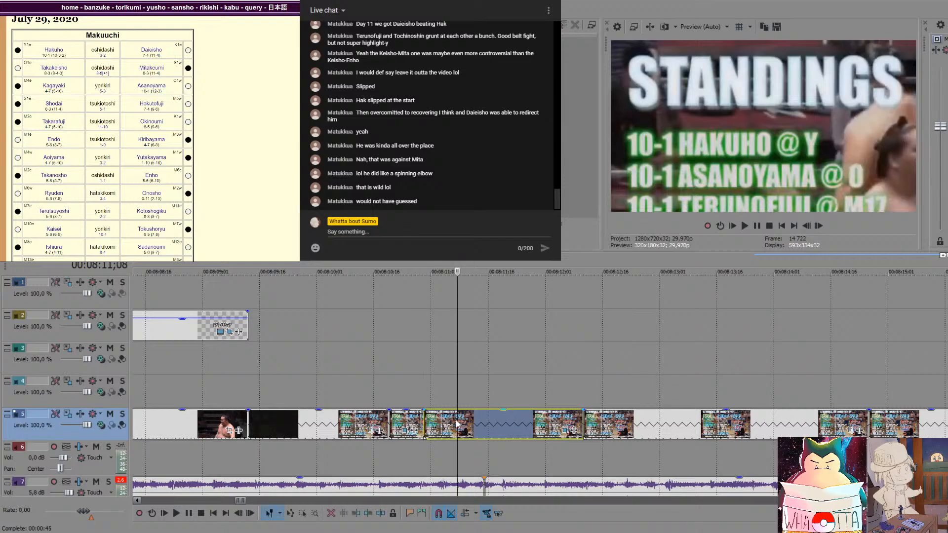
key("s")
Play the cuts and move the first and third zoomed-in pieces up to track 4, keeping their timing
left_click(404, 388)
left_click(351, 379)
key("space")
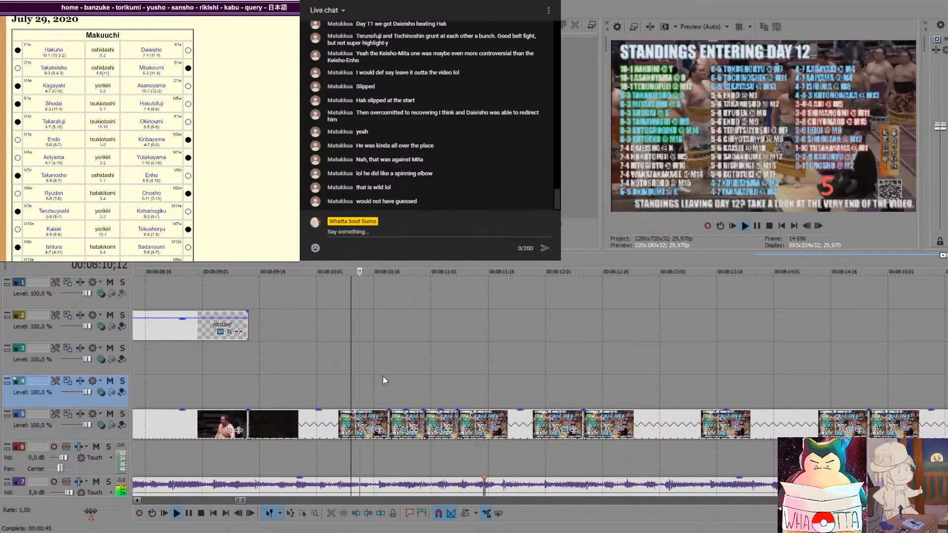
key("space")
left_click_drag(407, 423, 406, 391)
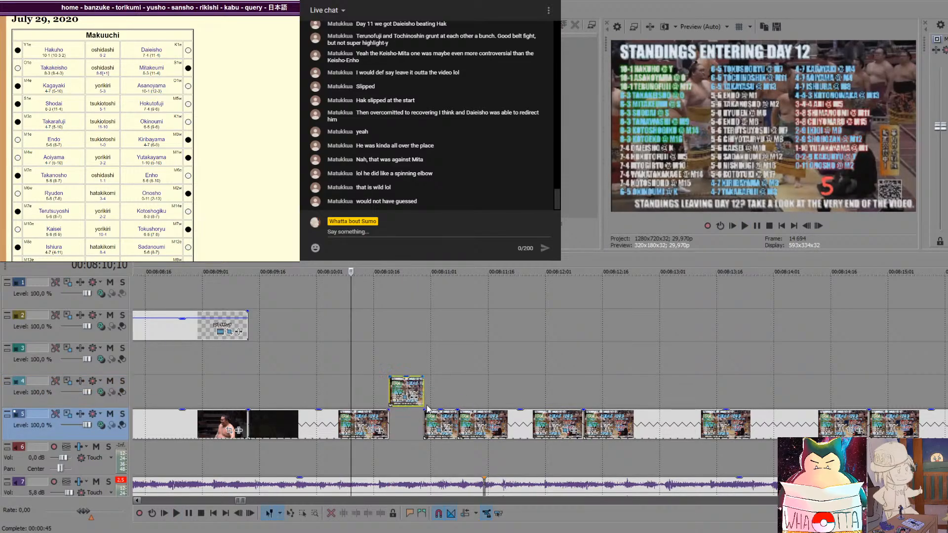
left_click_drag(480, 434, 480, 400)
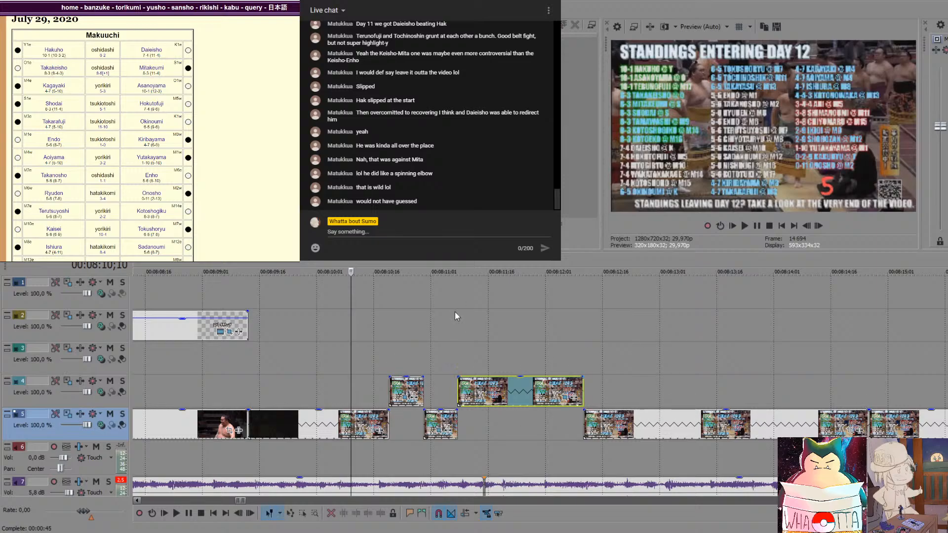
Play the standings section from its start at 00:08:09;13 to check the timing of the cuts against the music
left_click_drag(440, 319, 437, 320)
left_click(366, 337)
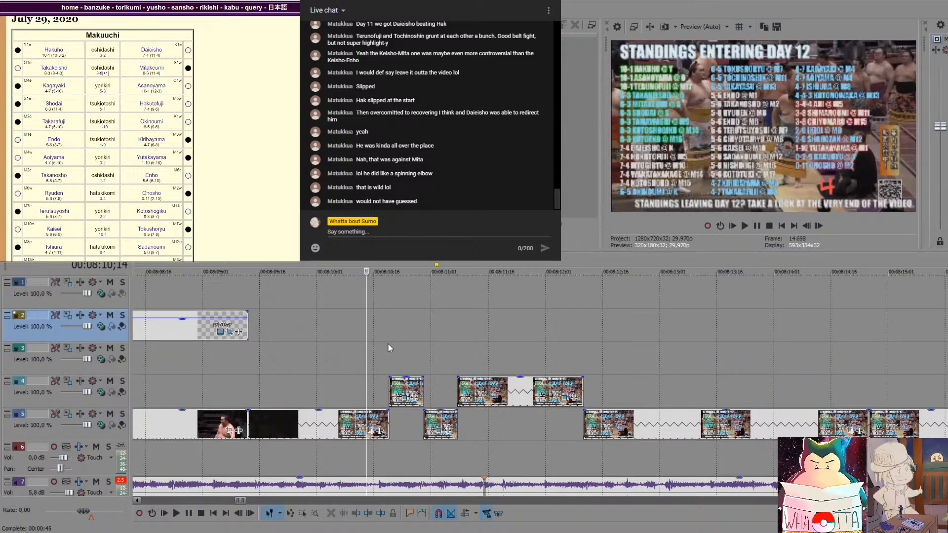
left_click(390, 348)
left_click(339, 363)
left_click(249, 361)
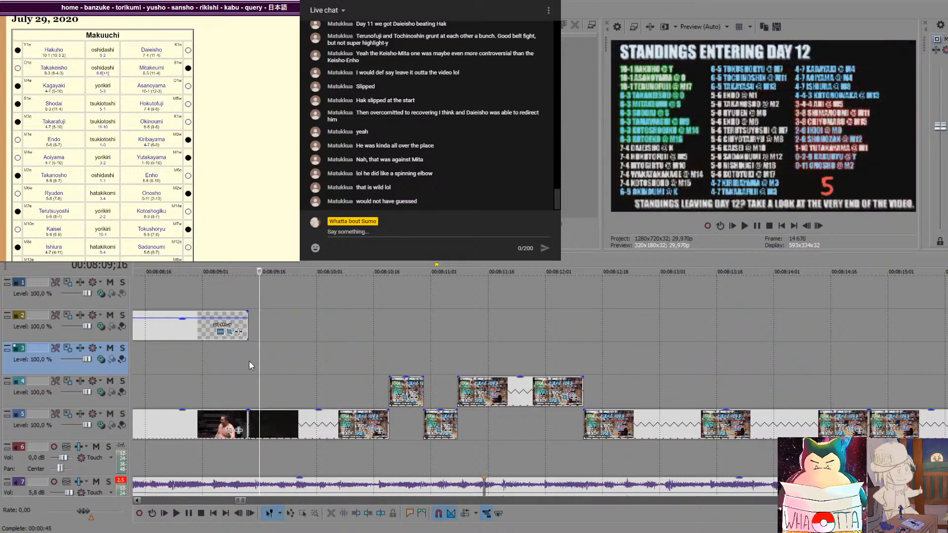
key("space")
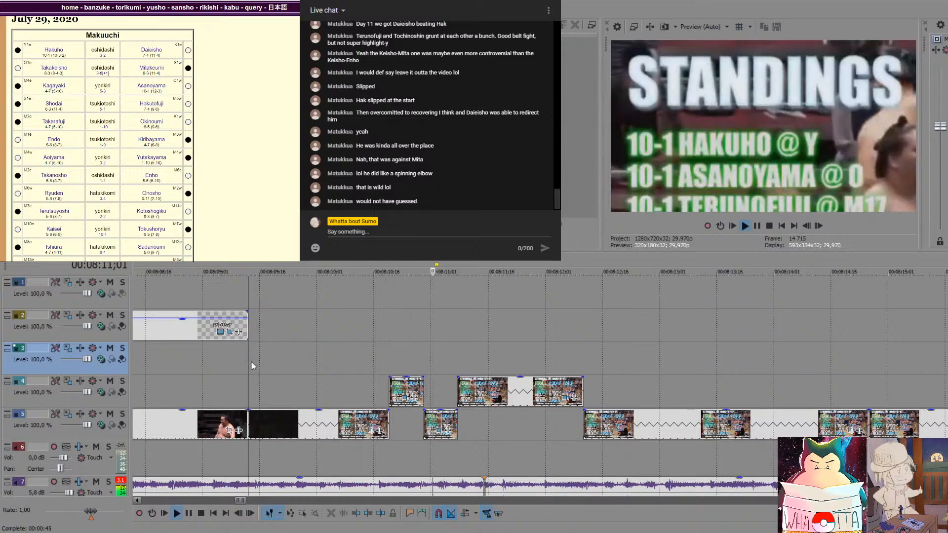
key("space")
Reframe the middle zoomed-in piece on track 5 to the words DAY 12 and play the section around it
left_click(439, 430)
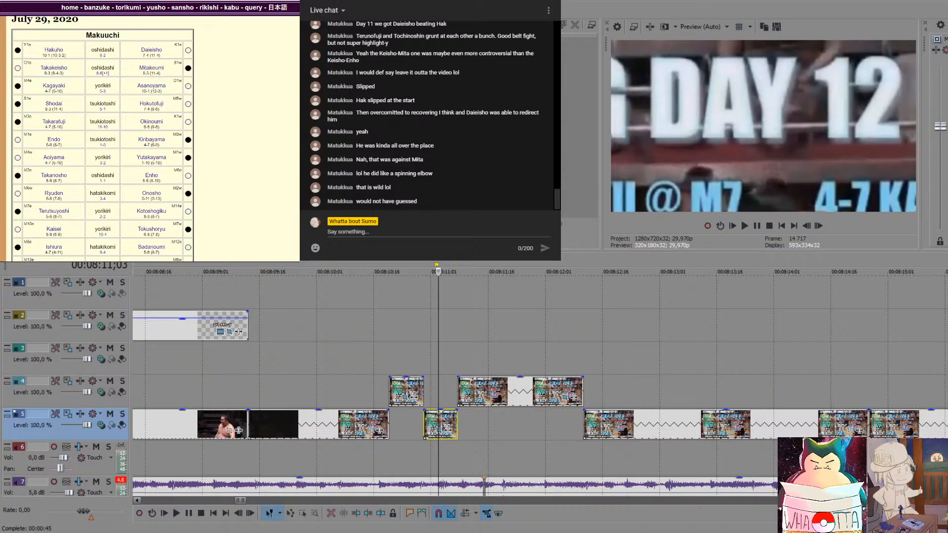
left_click(351, 446)
key("space")
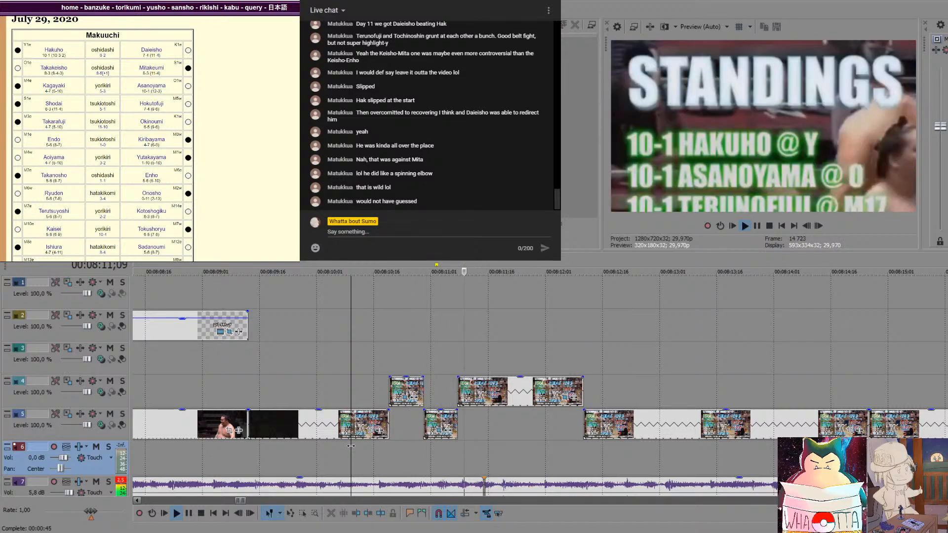
key("space")
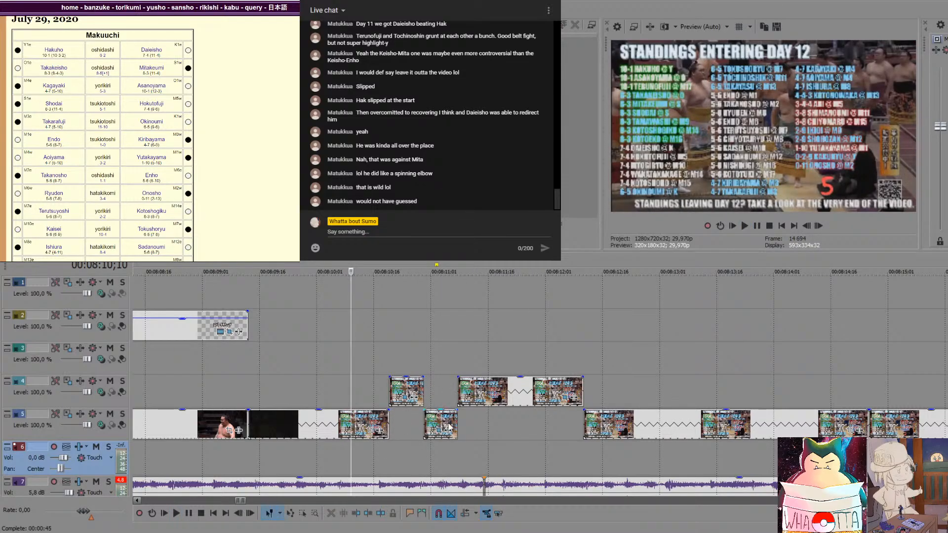
Extend the first two zoomed-in pieces to about 15 frames each, shift the third to follow them, and play the result
left_click_drag(440, 418, 462, 419)
left_click_drag(499, 389, 544, 389)
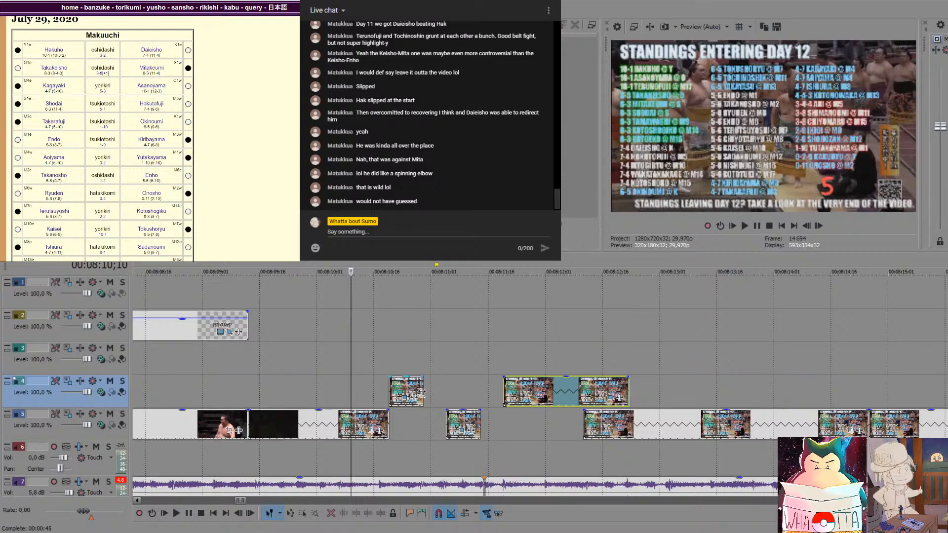
left_click_drag(421, 391, 445, 391)
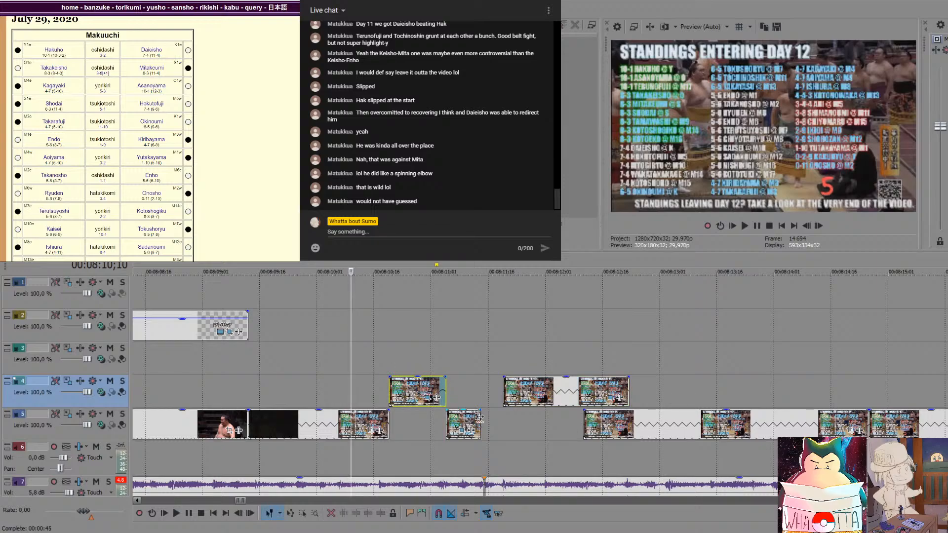
left_click_drag(481, 424, 504, 424)
left_click(235, 378)
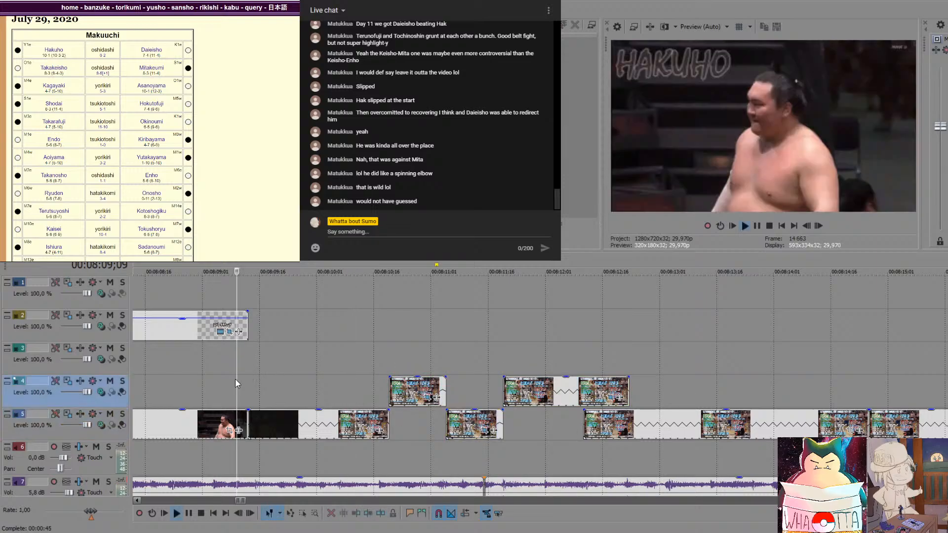
key("space")
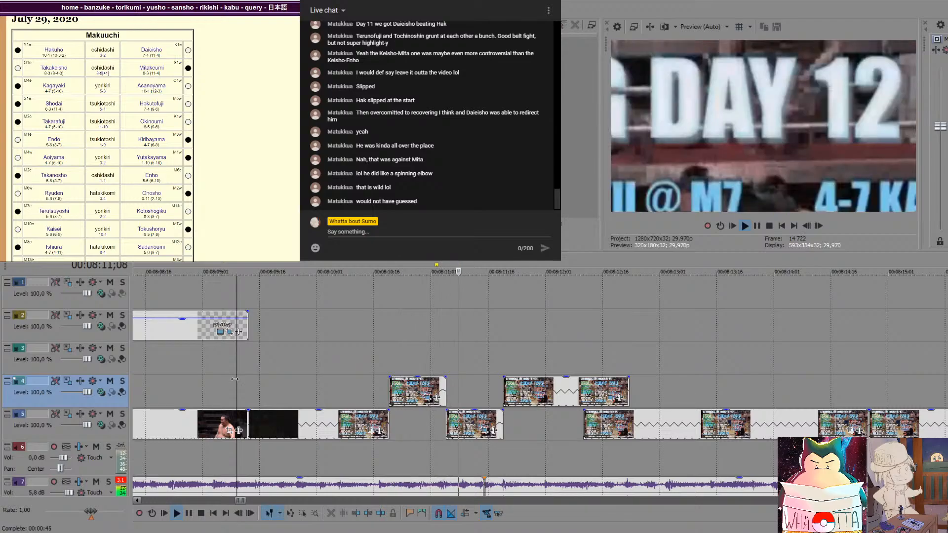
key("space")
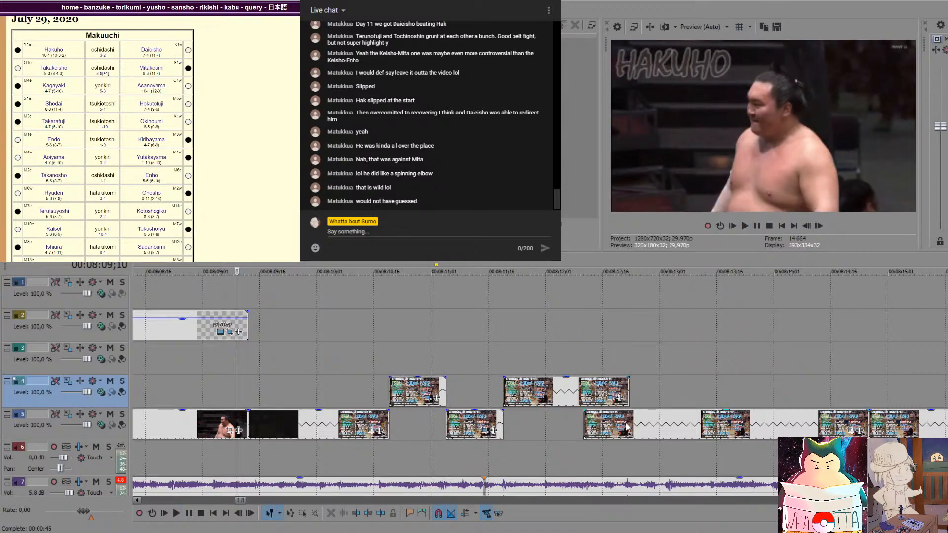
Trim the start of the next standings piece on track 5 to the third zoomed-in piece's end and play the section
left_click_drag(586, 421, 632, 421)
scroll(632, 421, "down", 3)
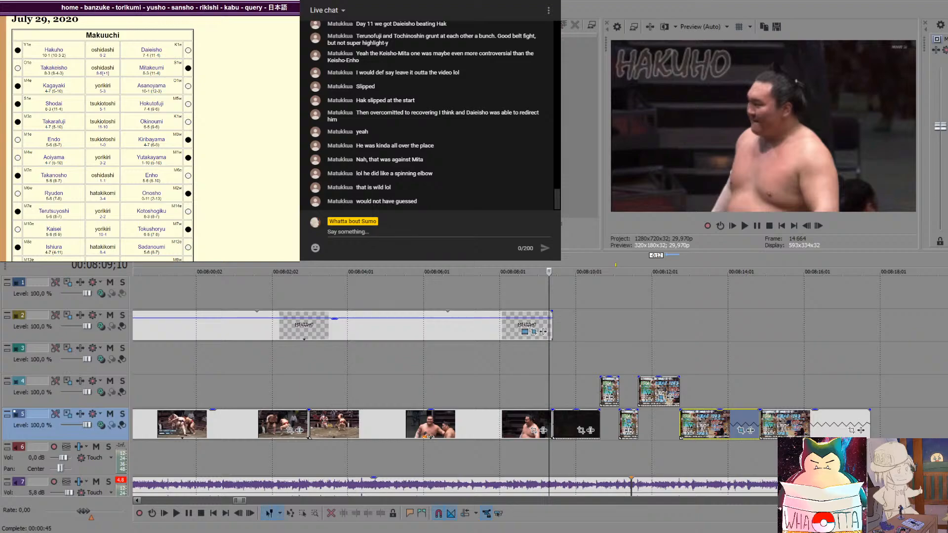
left_click(704, 380)
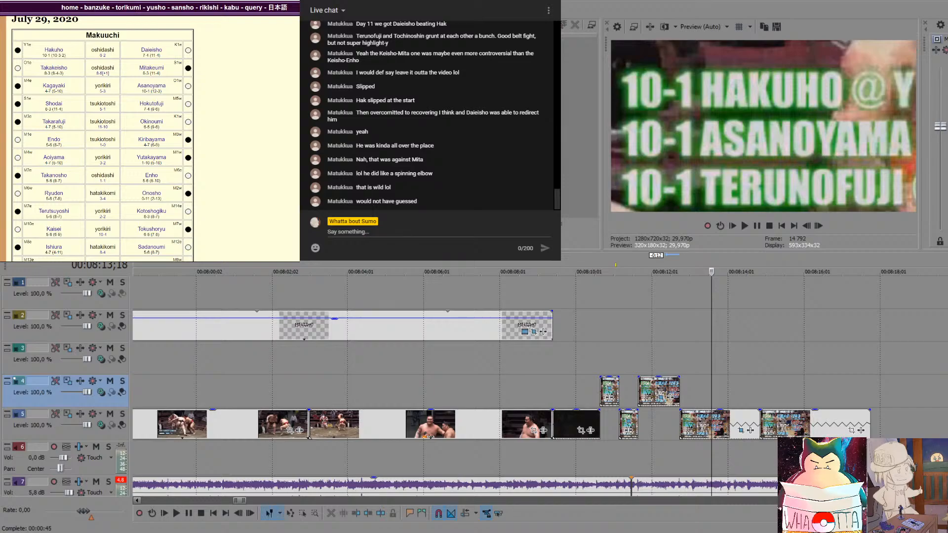
left_click(665, 345)
left_click(579, 357)
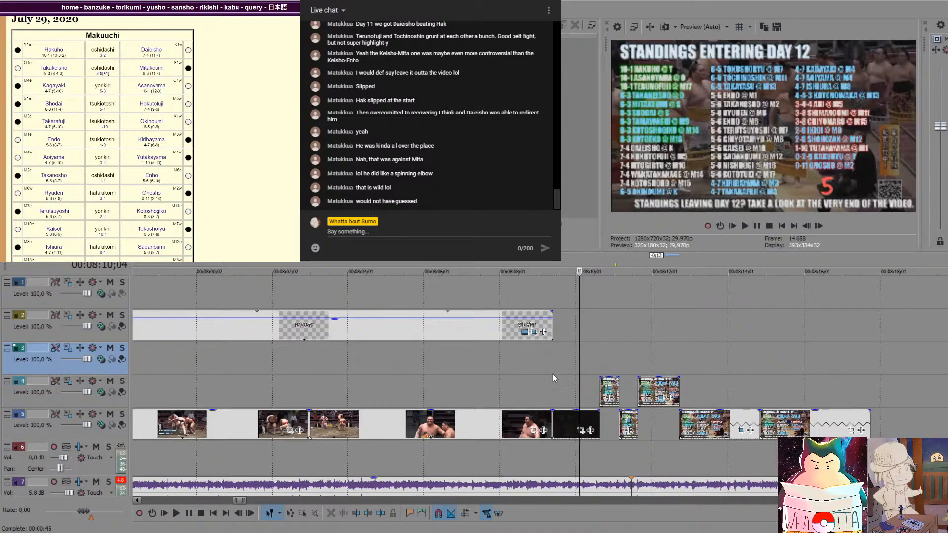
left_click(532, 369)
key("space")
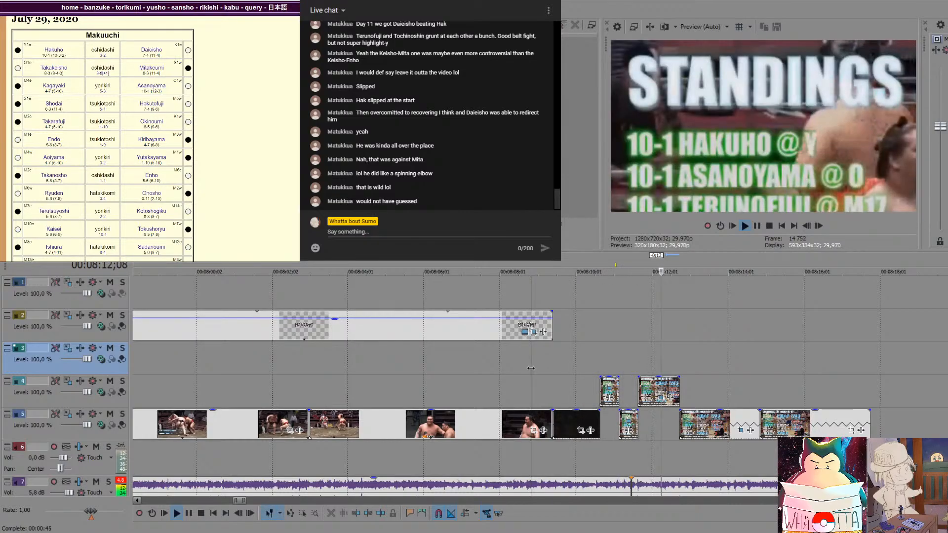
key("space")
Remove the third zoomed-in piece from track 4, close its gap with the two following standings pieces, and replay the section
left_click(640, 342)
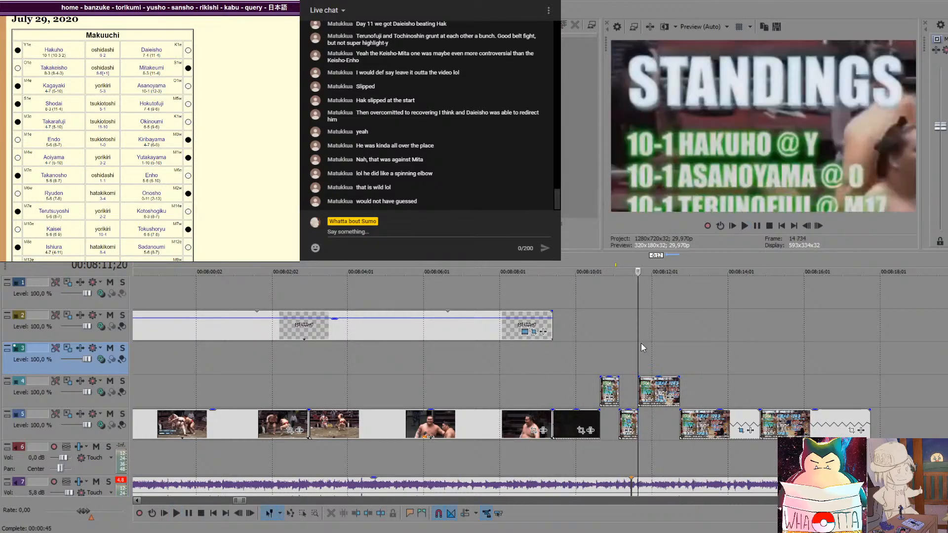
left_click(664, 387)
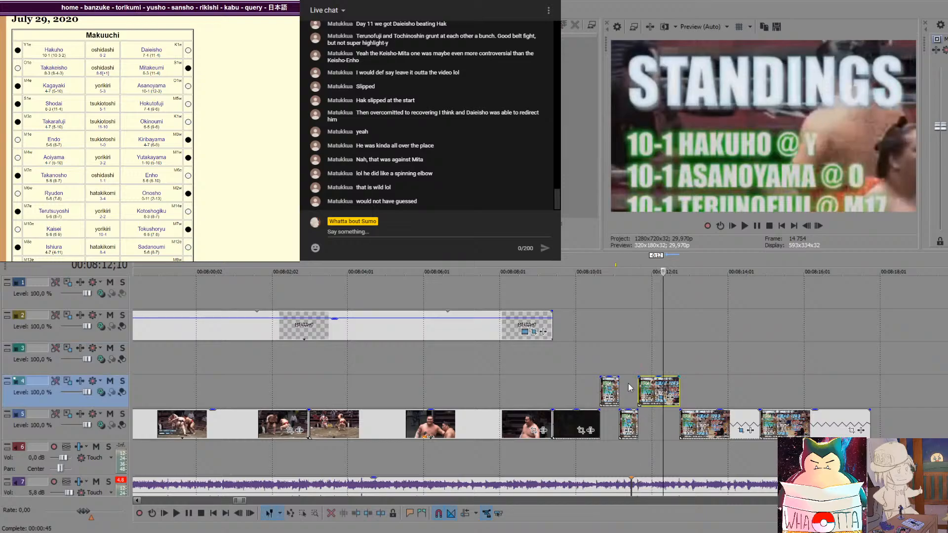
left_click(588, 356)
key("space")
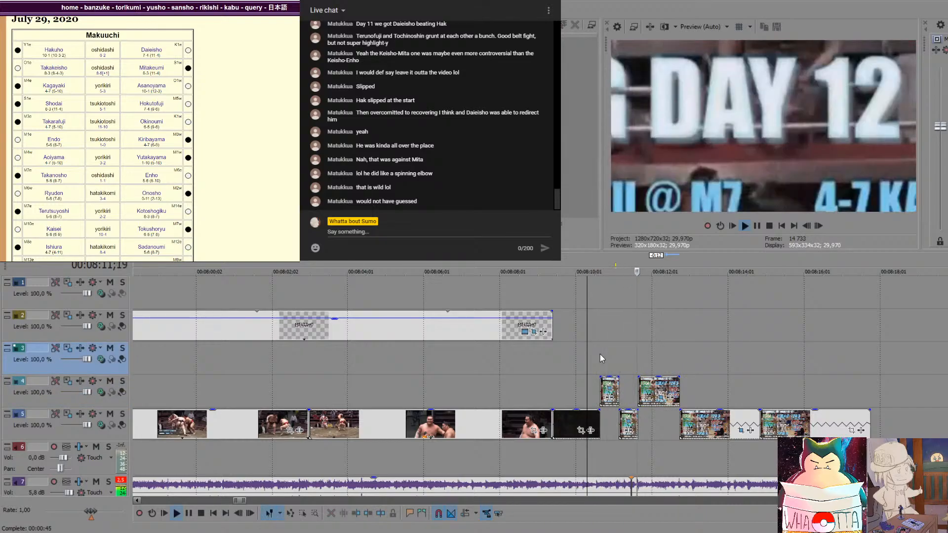
left_click(661, 391)
key("space")
left_click_drag(661, 390, 672, 419)
left_click_drag(755, 423, 712, 423)
left_click(587, 341)
key("space")
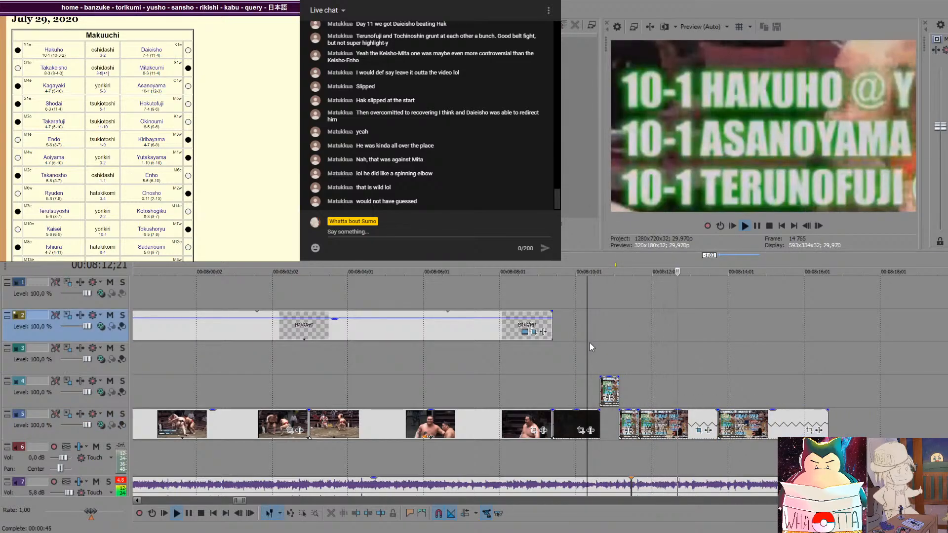
key("space")
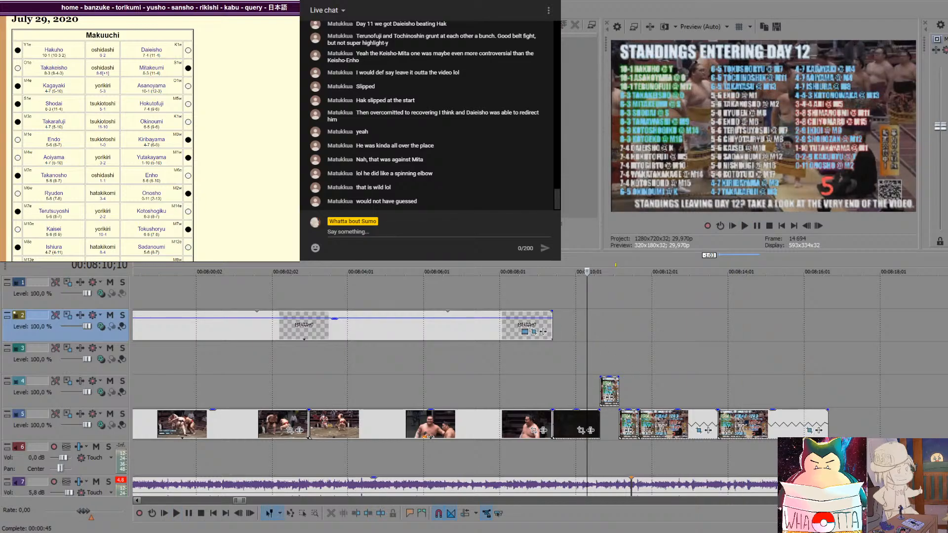
Shorten the last standings piece and extend the one before it to meet it, ending at 00:08:15;17, and play the section
left_click(741, 363)
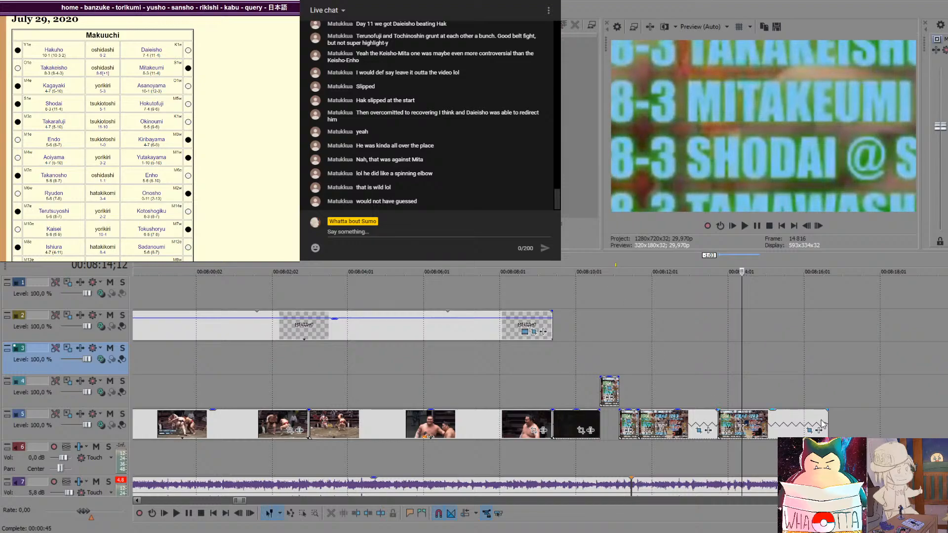
left_click_drag(828, 424, 731, 418)
left_click(766, 421)
left_click(752, 422)
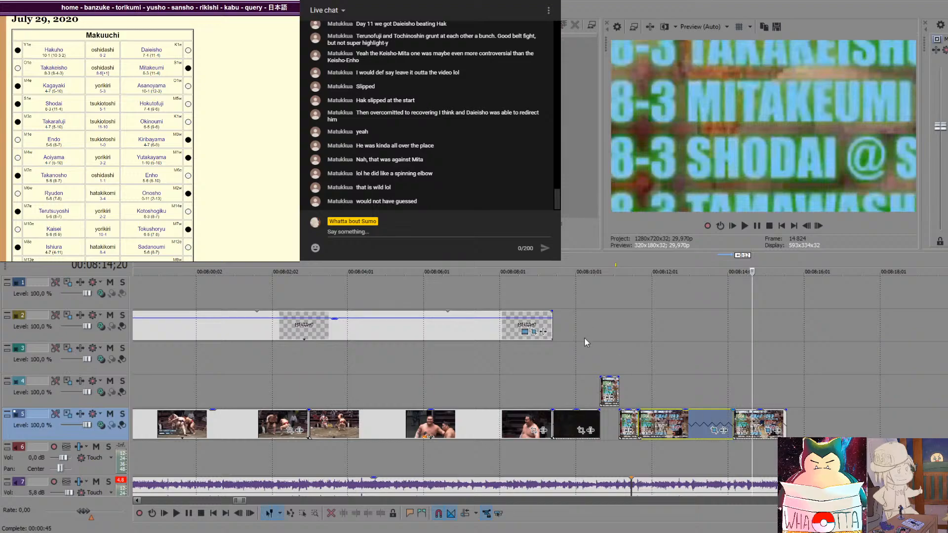
left_click(585, 337)
key("space")
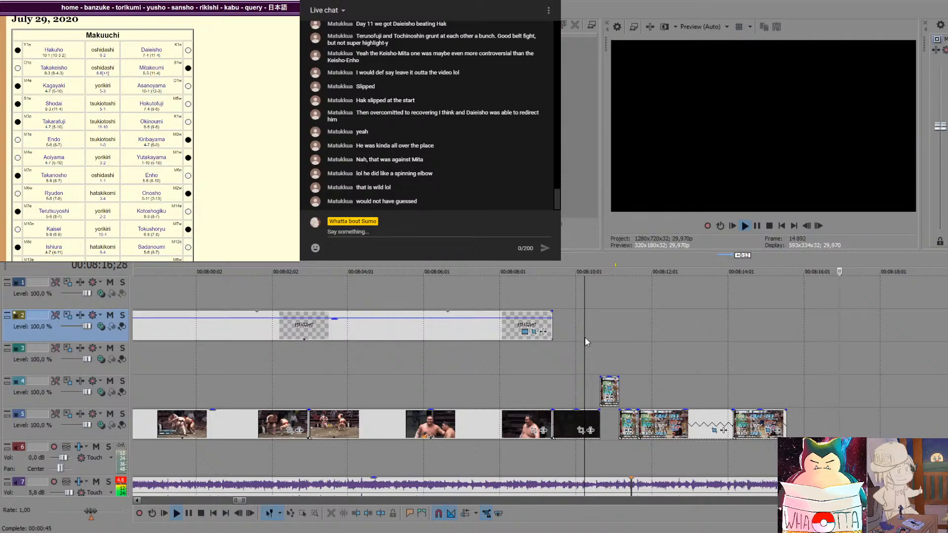
key("space")
Delete the music piece after the split near 00:08:11 on track 7 and extend the preceding piece across its full span
scroll(739, 368, "down", 3)
scroll(736, 373, "down", 3)
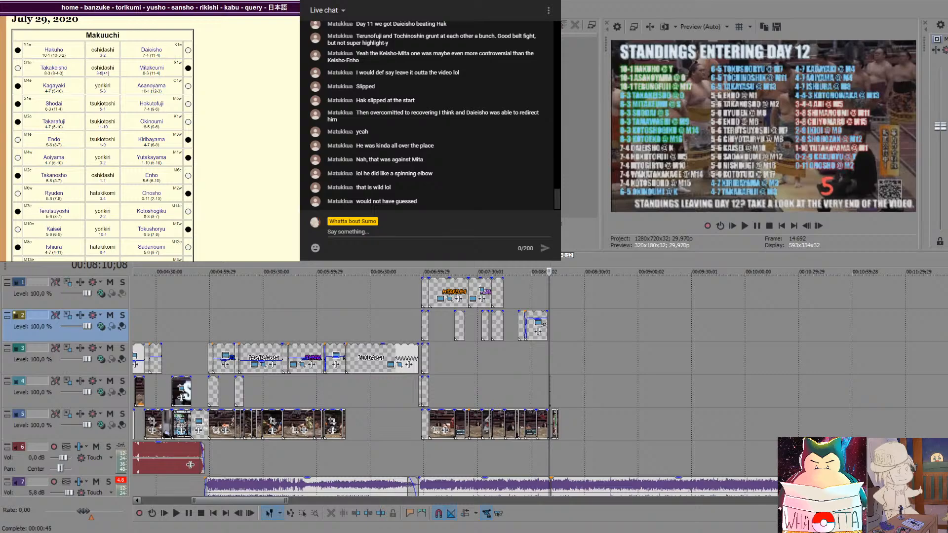
scroll(593, 395, "down", 2)
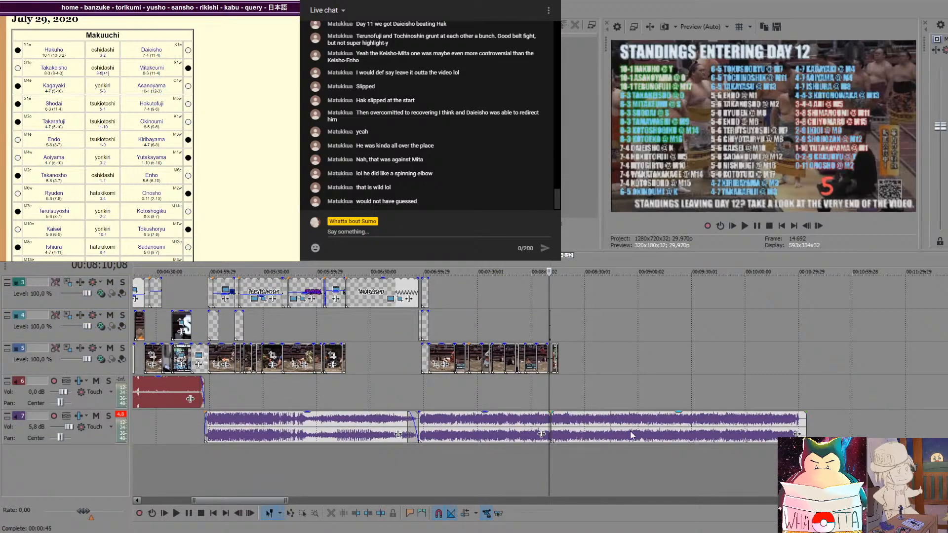
left_click(615, 422)
key("Delete")
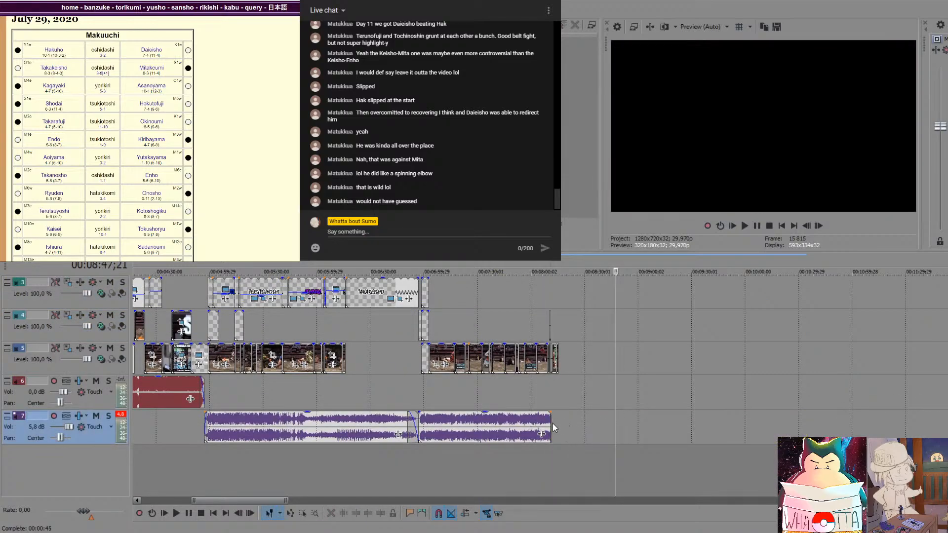
left_click_drag(554, 424, 812, 428)
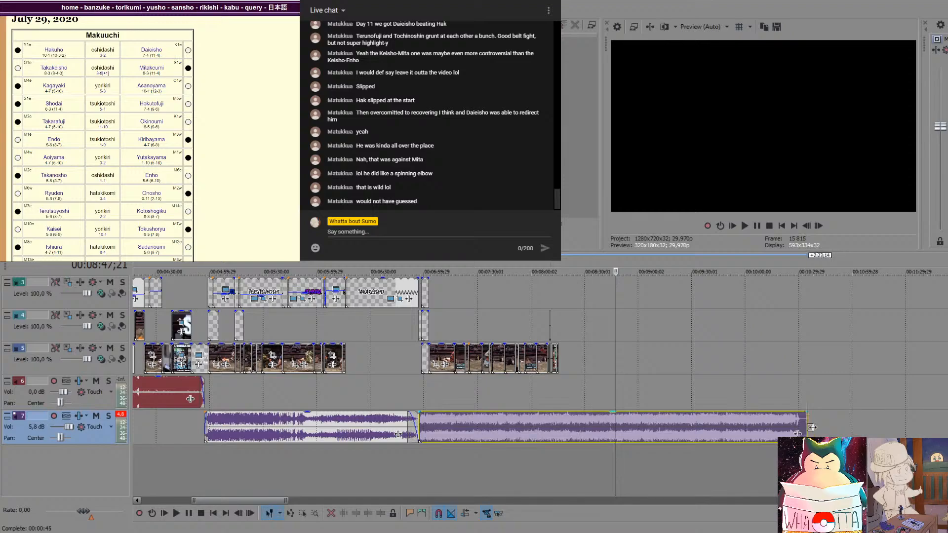
Play from 00:08:06;24 through the standings to check the ending against the continuous music
left_click(525, 387)
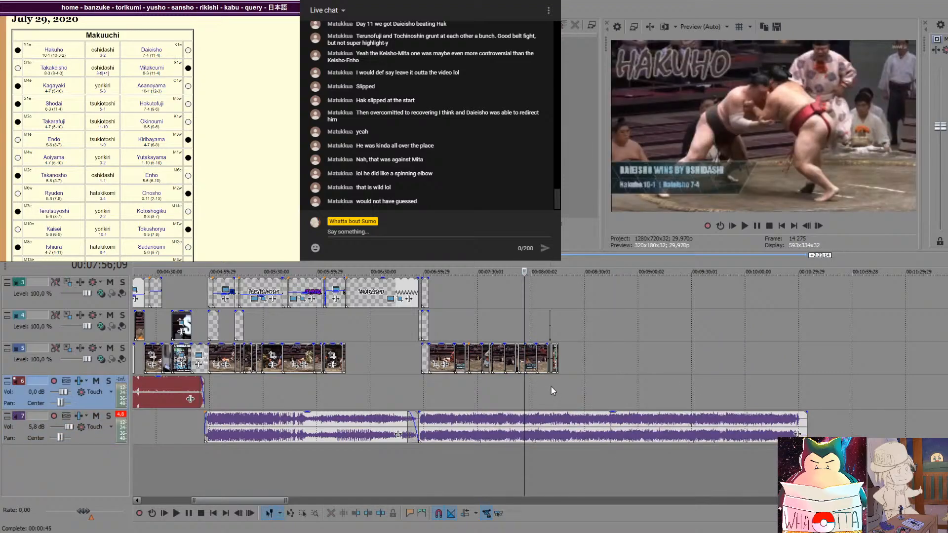
left_click(544, 386)
key("space")
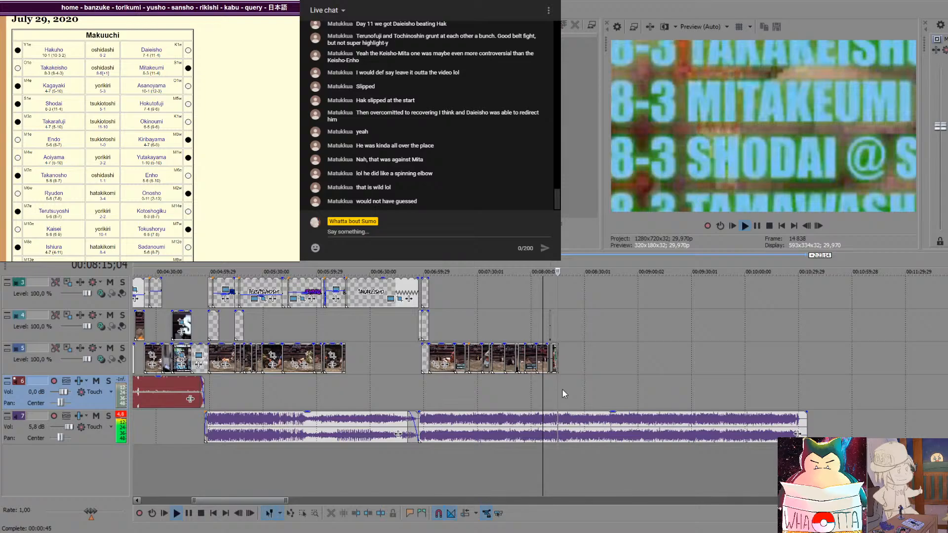
key("space")
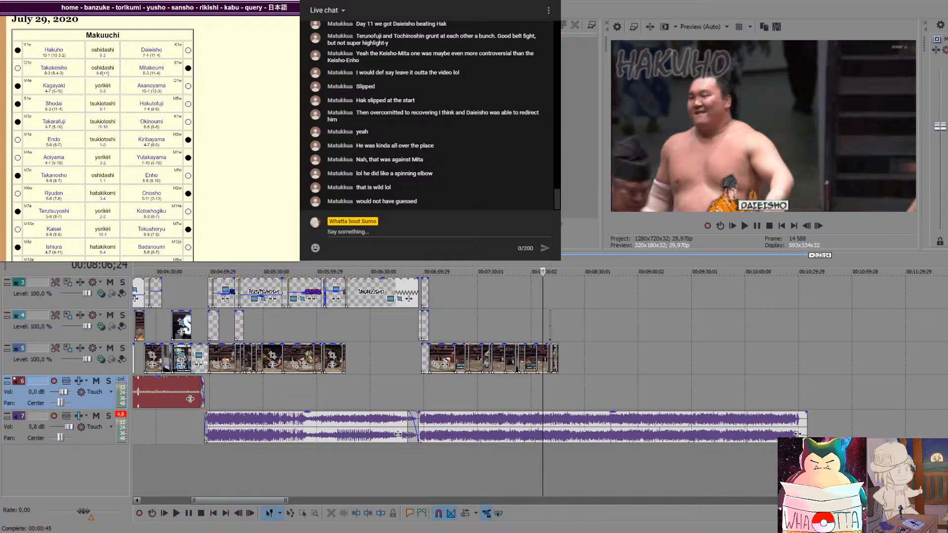
Show the July 2020, Day 12 results page and look through its Makuuchi bouts
scroll(103, 139, "up", 2)
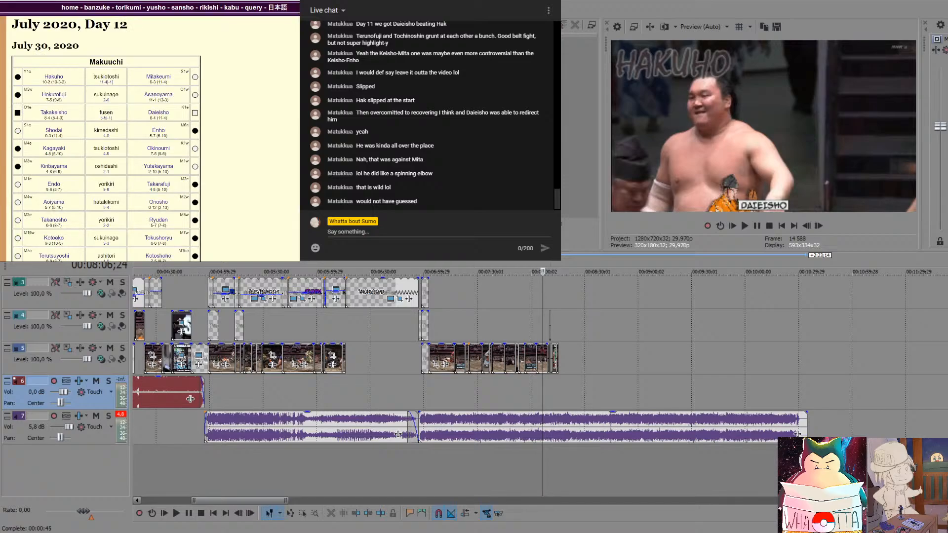
scroll(150, 138, "down", 1)
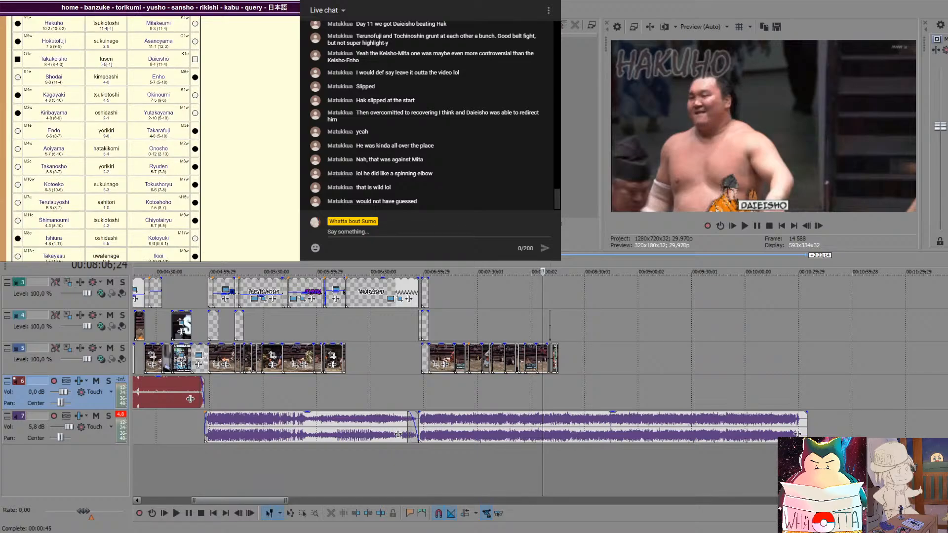
scroll(106, 138, "up", 1)
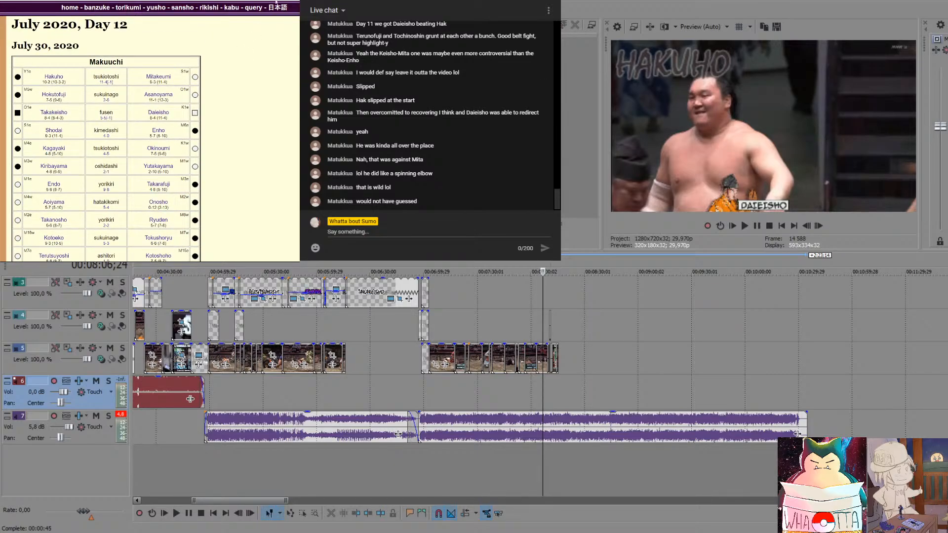
scroll(159, 59, "down", 1)
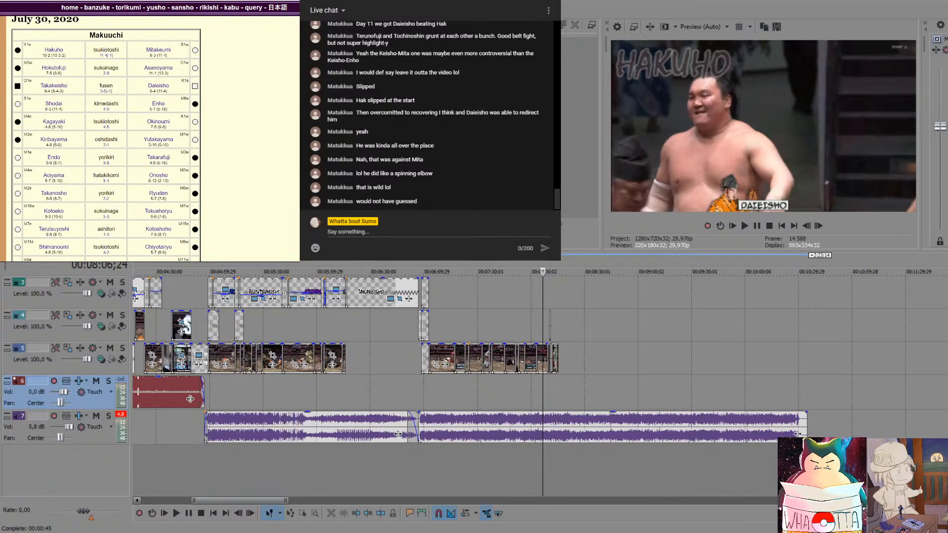
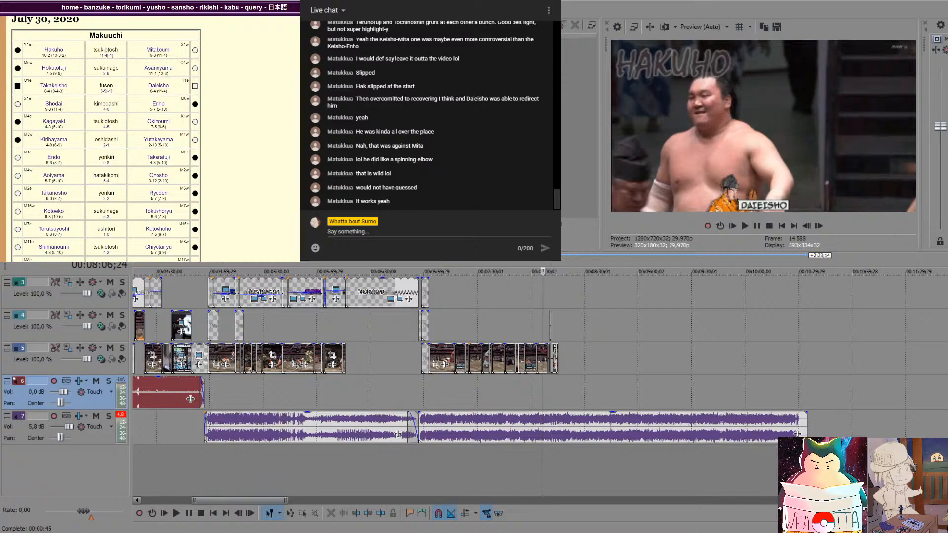
Add the next source recording with its audio to tracks 5 and 6 after the standings, starting at about 00:16:50
left_click(563, 309)
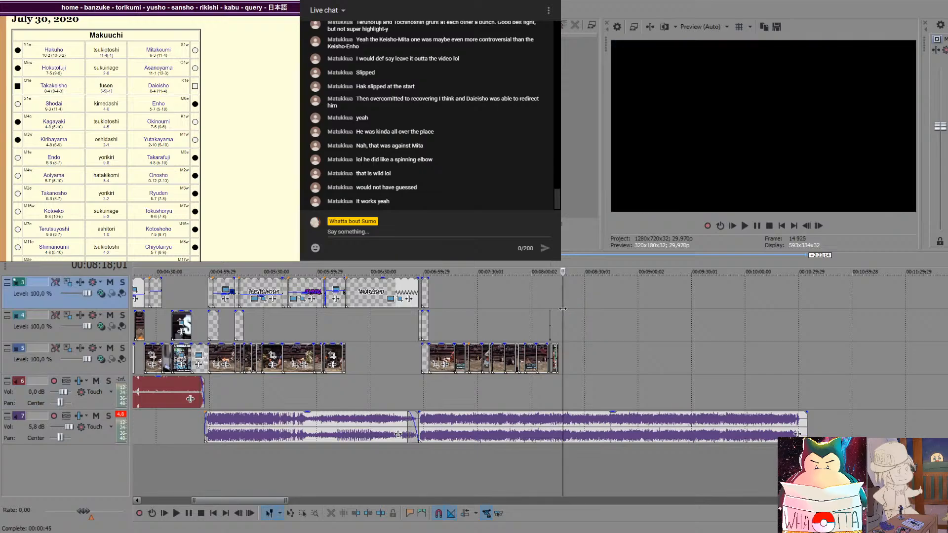
scroll(563, 309, "up", 5)
left_click(512, 307)
scroll(511, 306, "up", 6)
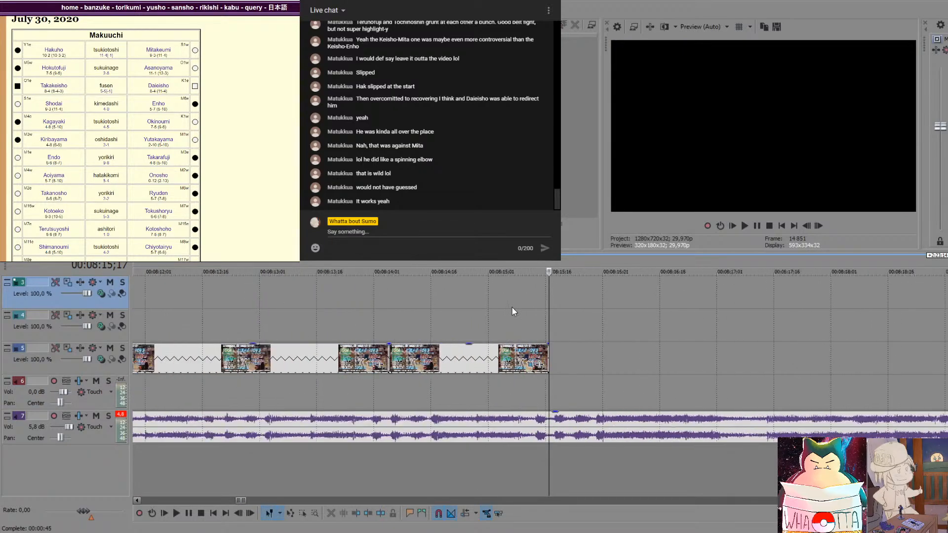
scroll(512, 306, "down", 5)
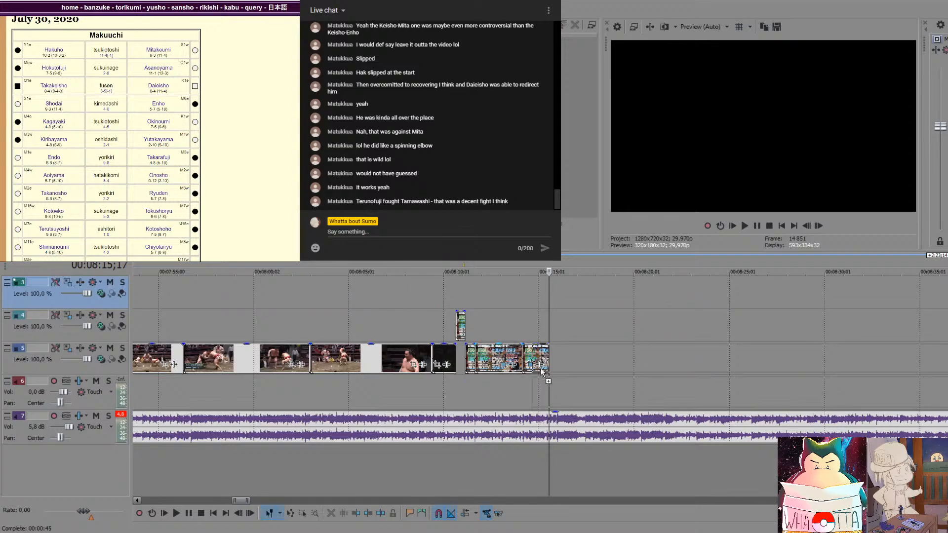
left_click_drag(542, 371, 676, 361)
scroll(680, 355, "down", 11)
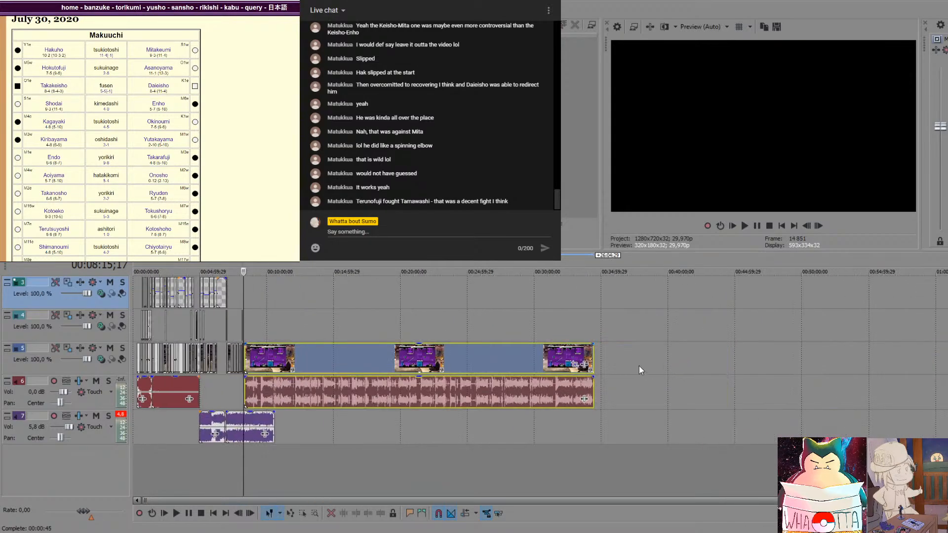
left_click(363, 333)
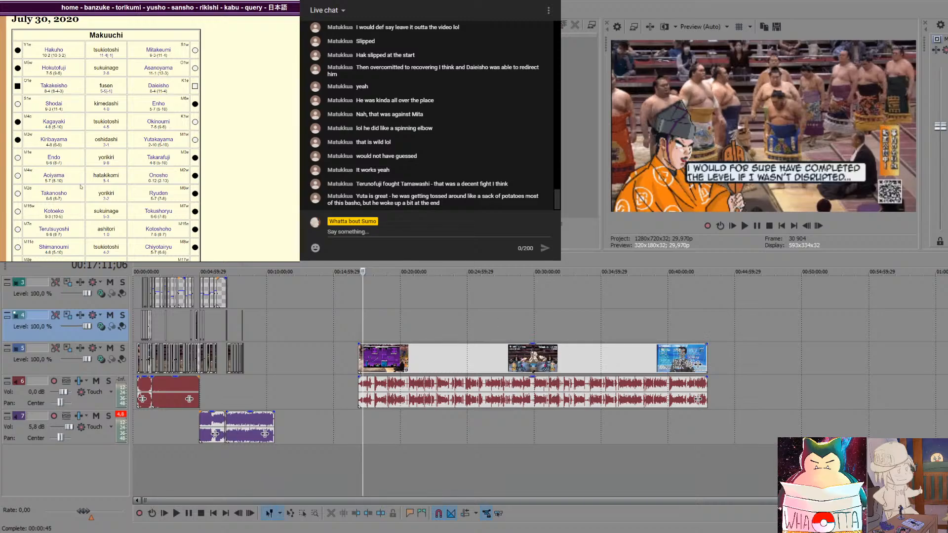
left_click(162, 139)
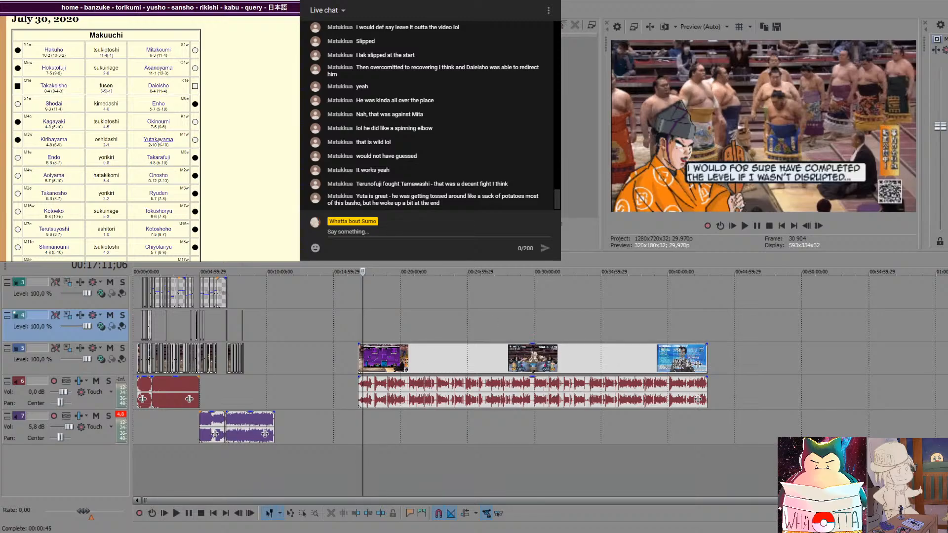
Look through Yutakayama's tournament-by-tournament record from 2017.05 to 2020.07, and return to the day 12 bout list
scroll(140, 68, "down", 2)
scroll(141, 68, "down", 3)
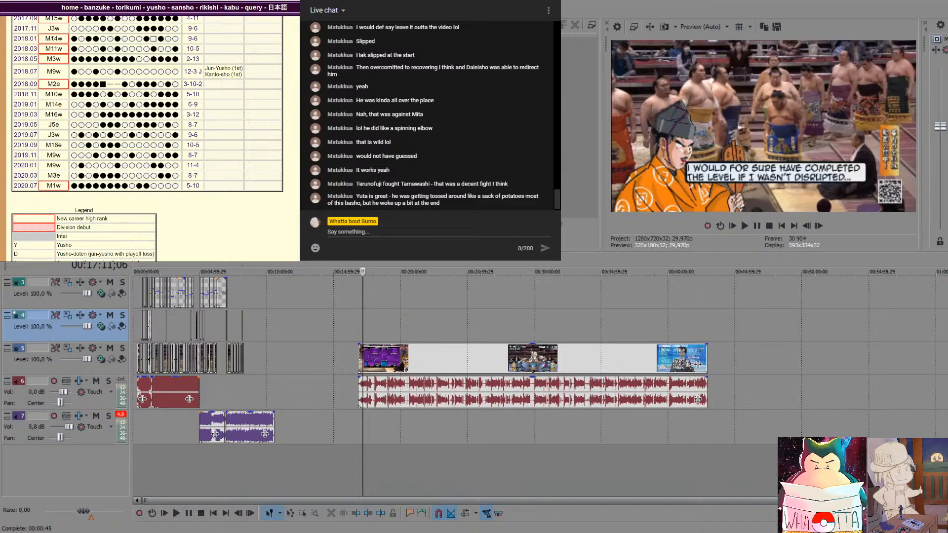
scroll(68, 37, "up", 1)
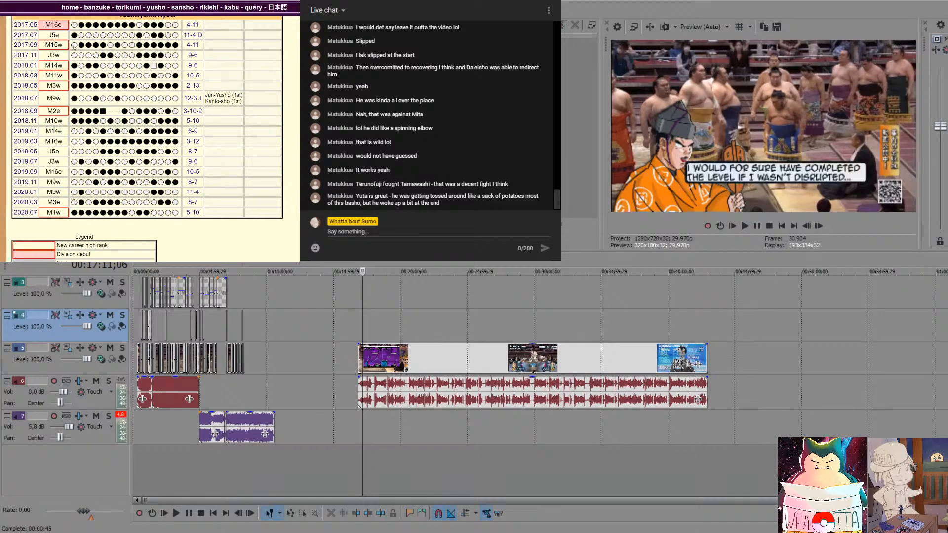
scroll(65, 37, "up", 1)
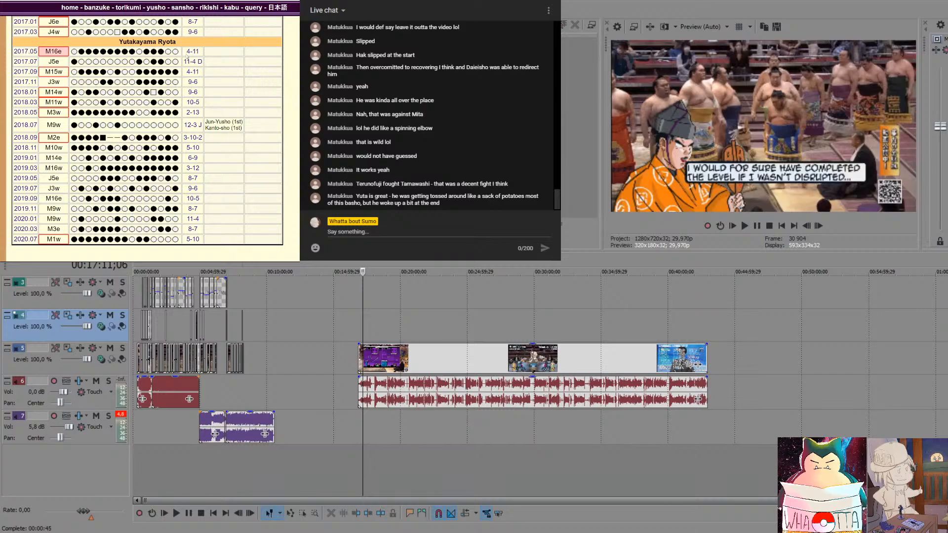
left_click_drag(186, 55, 201, 52)
left_click_drag(206, 61, 185, 62)
left_click_drag(203, 72, 187, 72)
mouse_move(52, 112)
left_mouse_down()
mouse_move(61, 113)
mouse_move(47, 113)
left_mouse_up()
left_click_drag(199, 112, 186, 112)
left_click(222, 109)
left_click_drag(205, 130, 183, 129)
left_click(207, 125)
left_click_drag(205, 131, 186, 131)
left_click(206, 128)
left_click_drag(60, 137, 45, 112)
left_click(222, 150)
left_click_drag(209, 139, 185, 138)
left_click_drag(70, 147, 63, 192)
left_click(69, 198)
left_click_drag(185, 198, 127, 227)
mouse_move(65, 231)
left_mouse_down()
mouse_move(48, 230)
mouse_move(53, 240)
left_mouse_up()
key("alt+Tab")
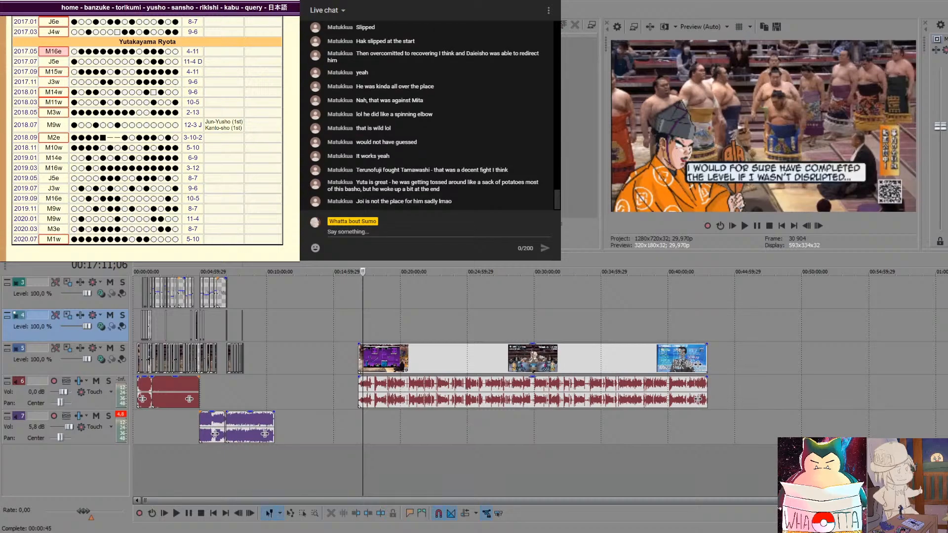
key("alt+Left")
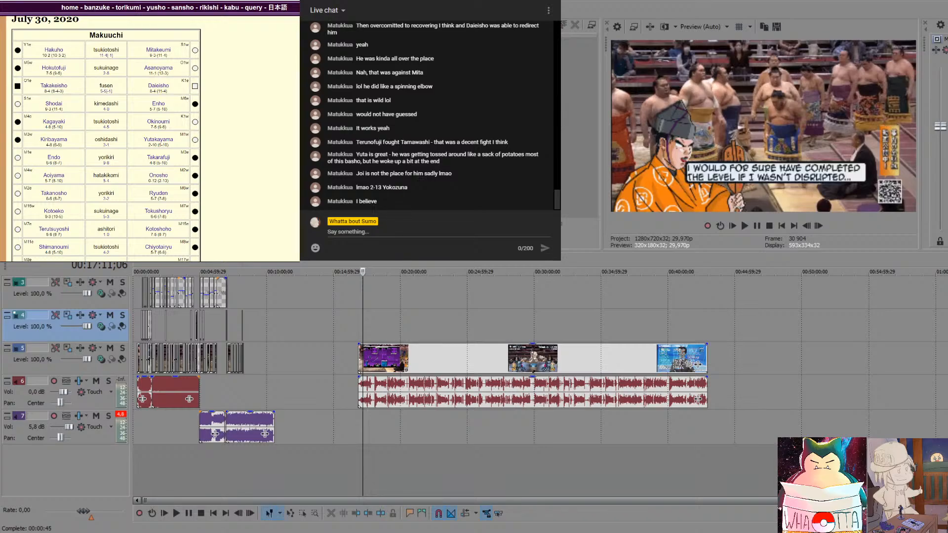
Locate the start of the Tamawashi versus Terunofuji bout in the new recording, at 00:24:52;08
left_click(373, 422)
left_click(395, 417)
left_click(410, 413)
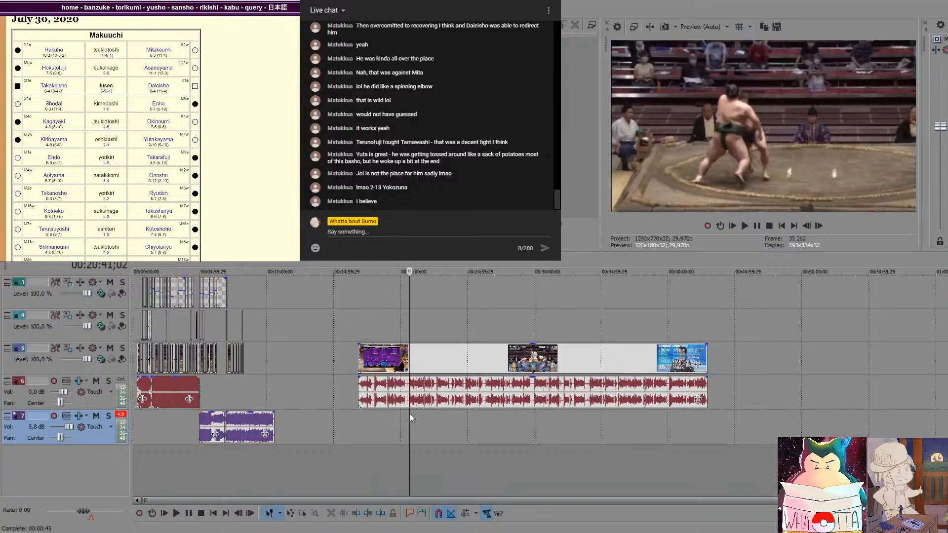
left_click(426, 413)
left_click(437, 411)
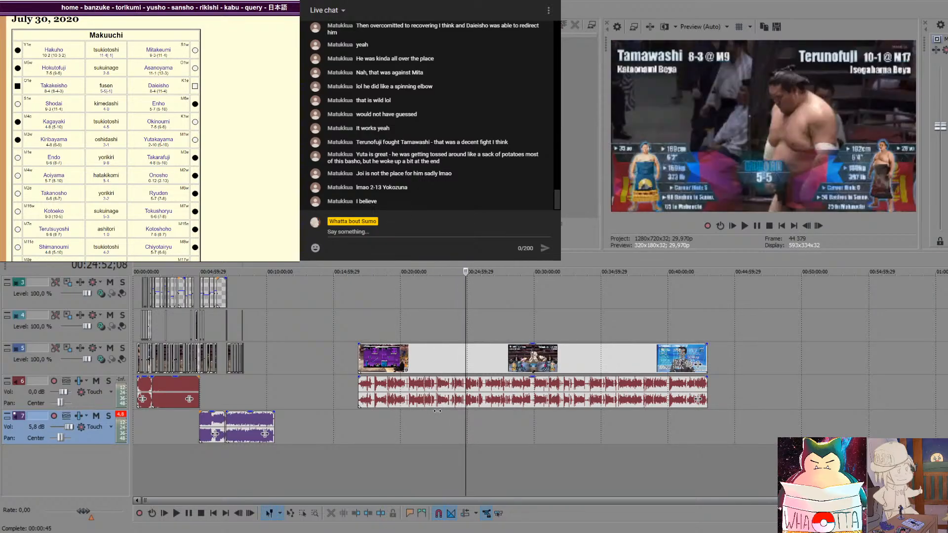
key("Right")
key("Right")
key("Right")
key("Right")
key("Right")
key("Right")
key("Right")
key("Right")
key("Left")
key("Left")
key("Left")
key("Left")
key("Left")
key("Left")
key("Left")
key("Left")
key("Left")
key("Left")
key("Left")
key("Left")
key("Left")
key("Left")
key("Left")
key("Left")
key("Left")
key("Left")
key("Left")
key("Left")
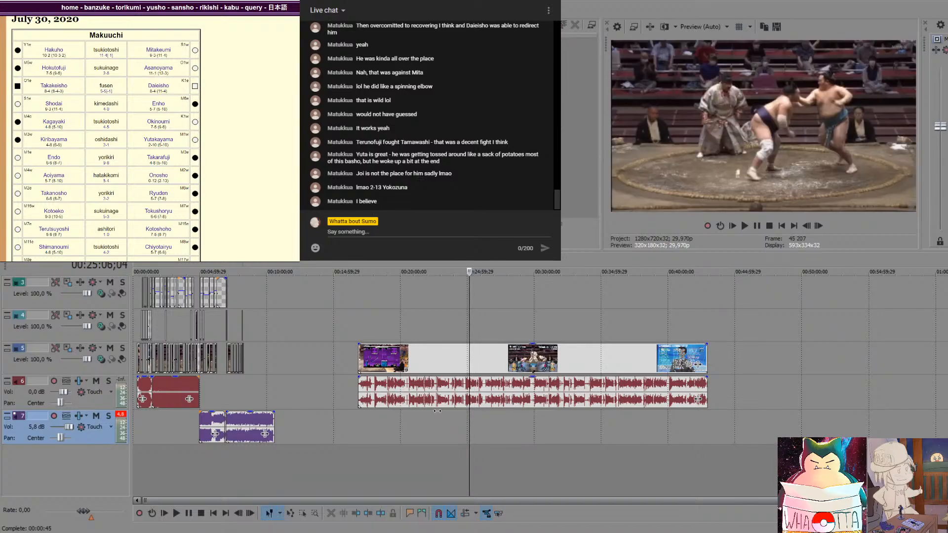
key("Left")
key("Left")
key("Right")
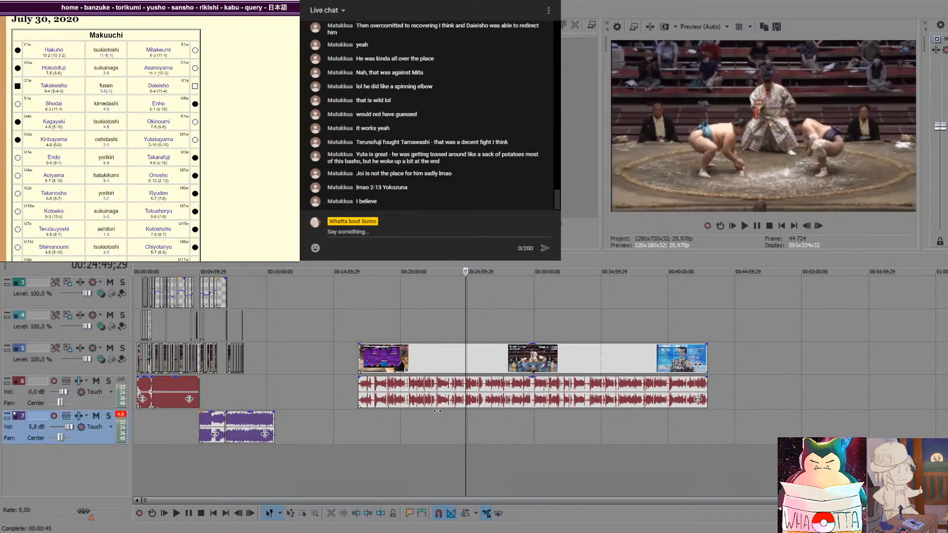
key("Left")
key("Right")
key("Left")
key("Right")
key("Left")
key("Right")
key("Left")
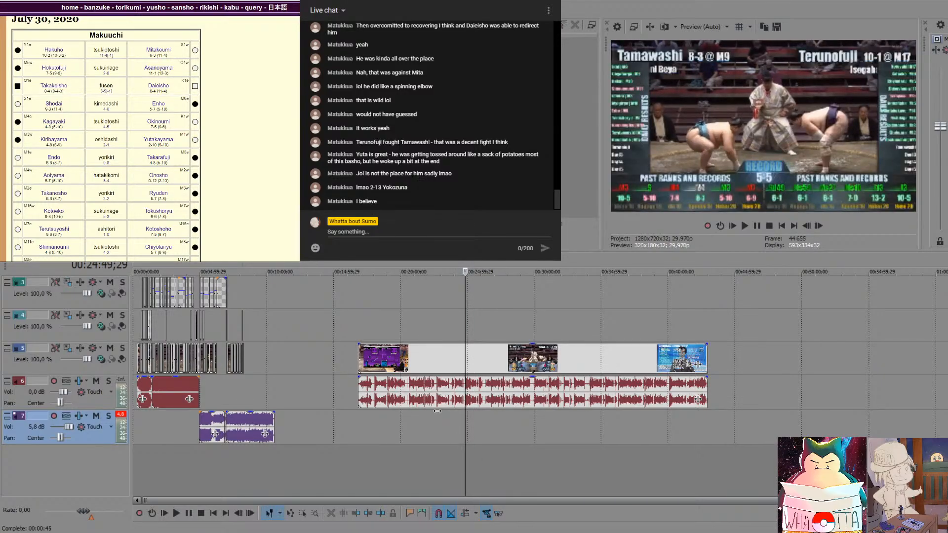
key("Right")
key("Left")
key("Right")
key("Left")
key("Right")
key("Left")
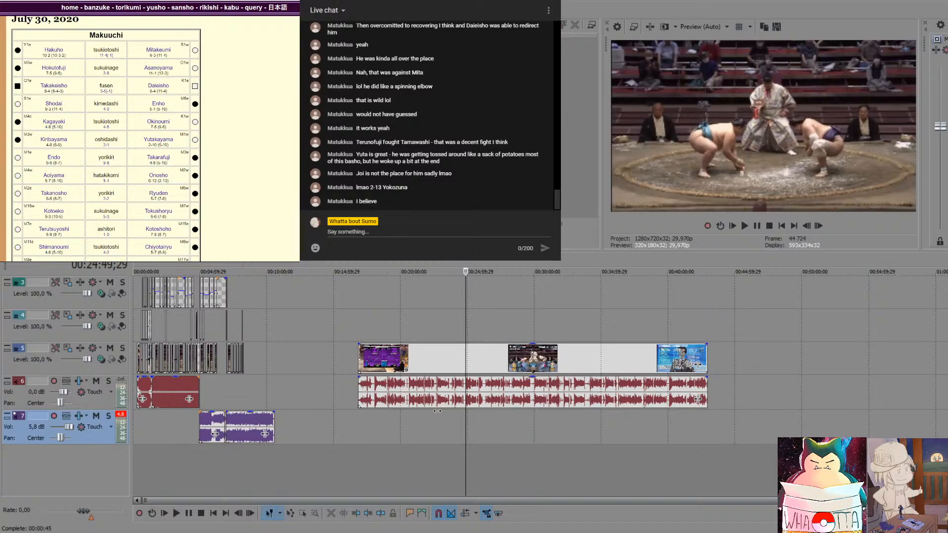
key("Right")
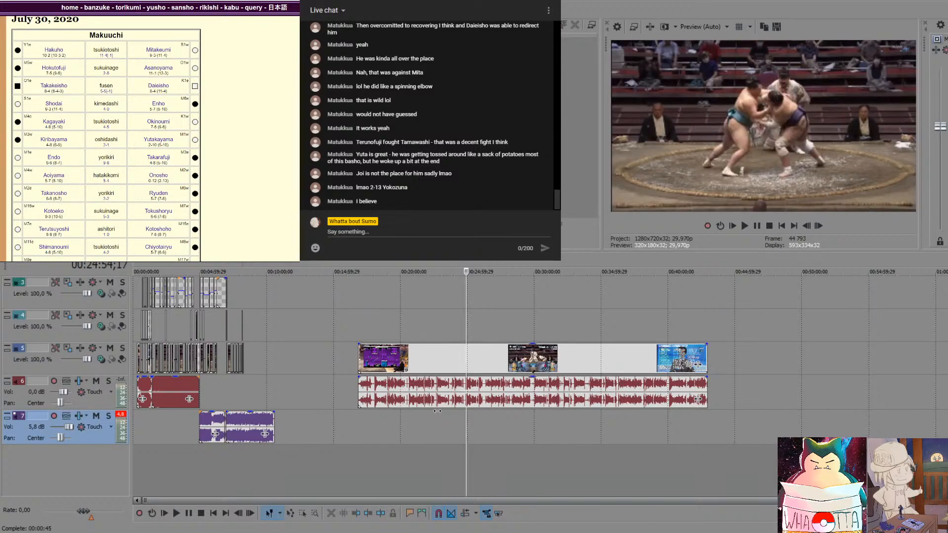
key("Left")
key("Left")
key("Right")
key("Left")
key("Right")
key("Left")
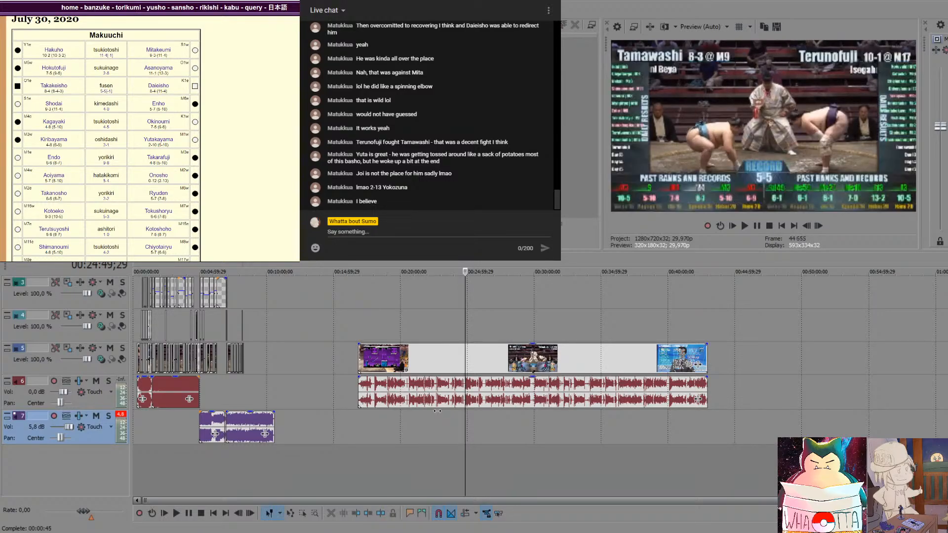
key("Right")
key("Left")
key("Right")
key("Left")
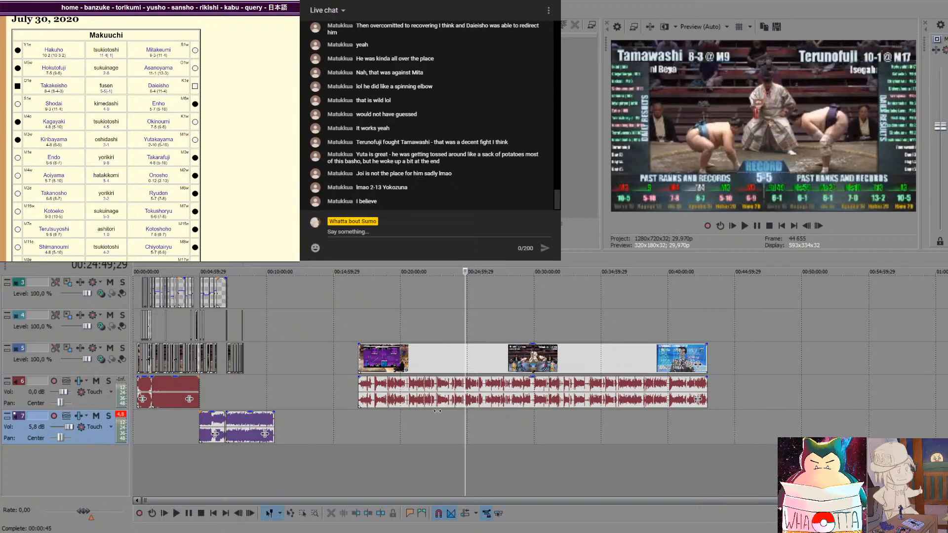
key("Right")
key("Left")
key("Right")
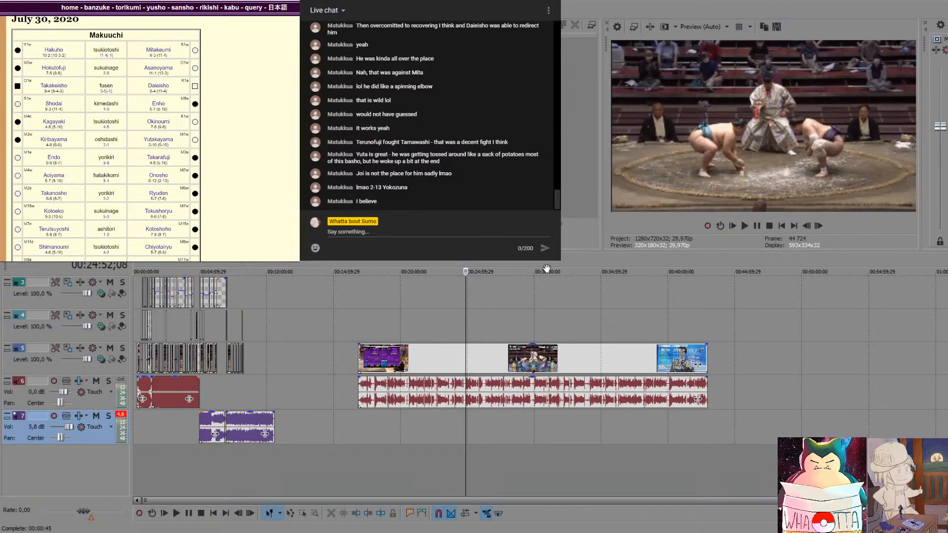
scroll(517, 350, "up", 3)
scroll(518, 350, "up", 2)
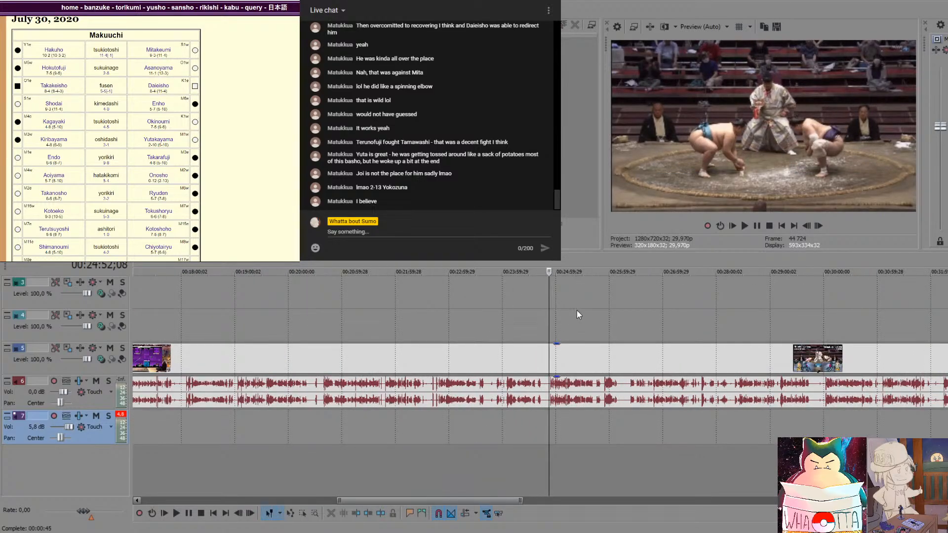
Play the bout from 00:24:52;08, split the recording with its audio there and delete the part before the split
key("space")
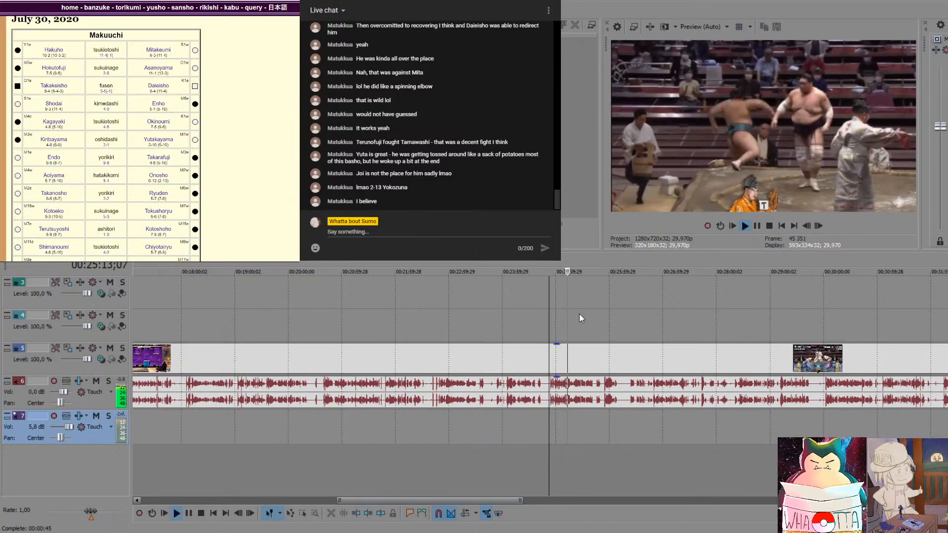
key("space")
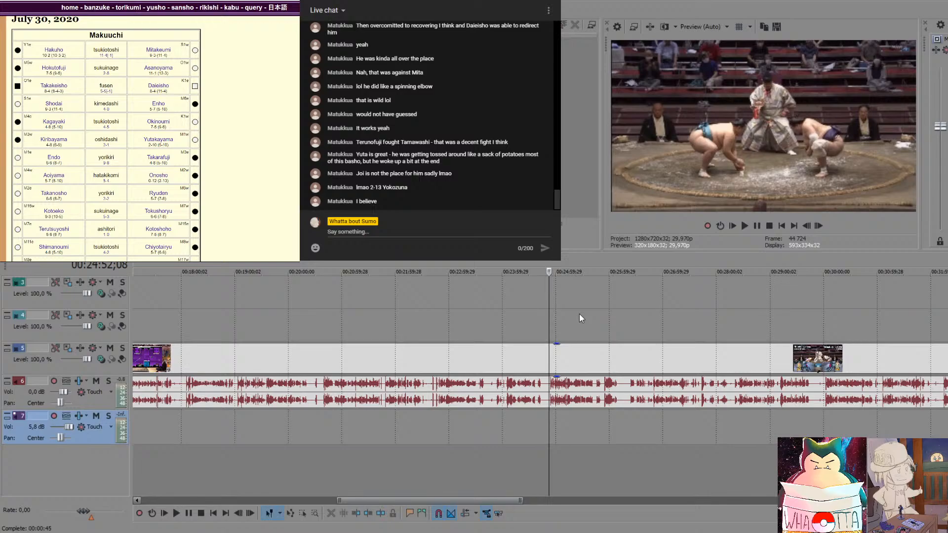
key("s")
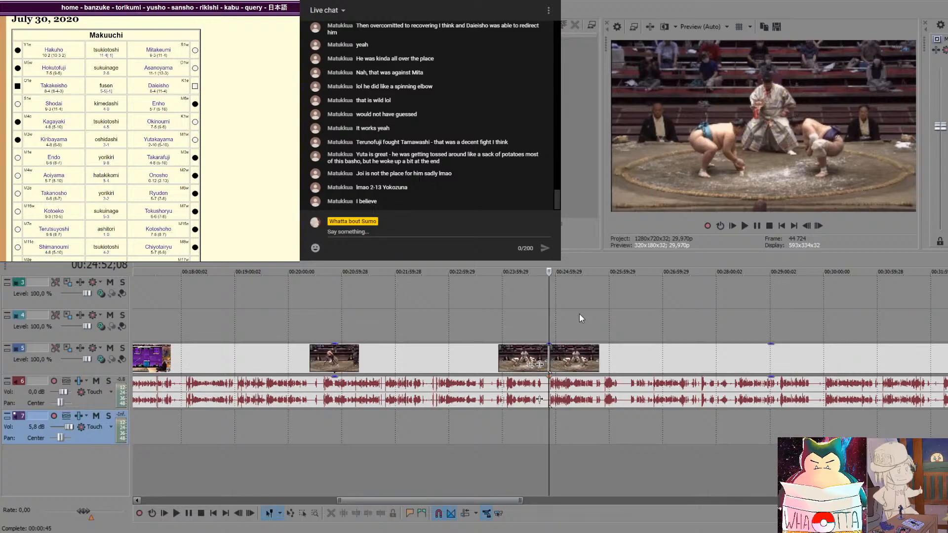
left_click(431, 381)
key("Delete")
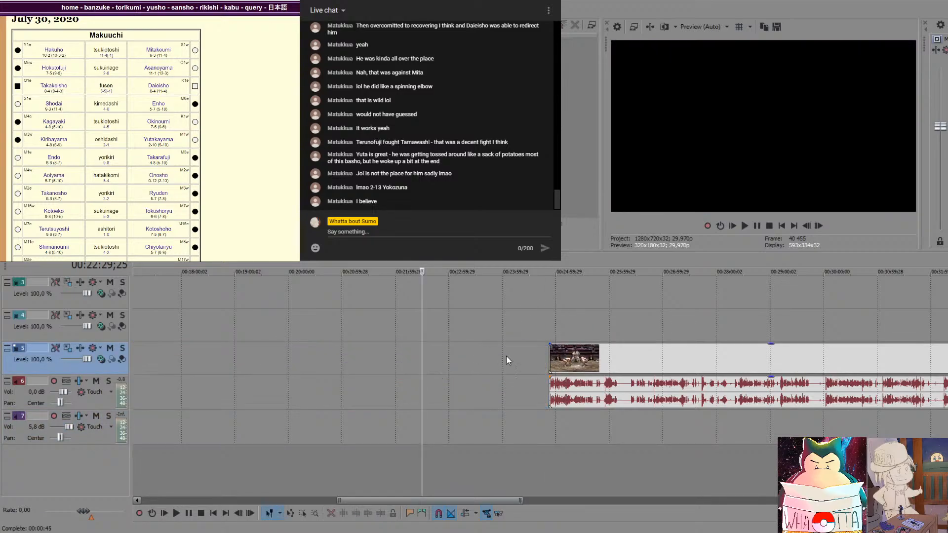
Scan the recording backward from about 00:27:30 to the Tamawashi versus Terunofuji bout around 00:25:09
scroll(506, 356, "down", 3)
left_click(665, 328)
left_click(683, 323)
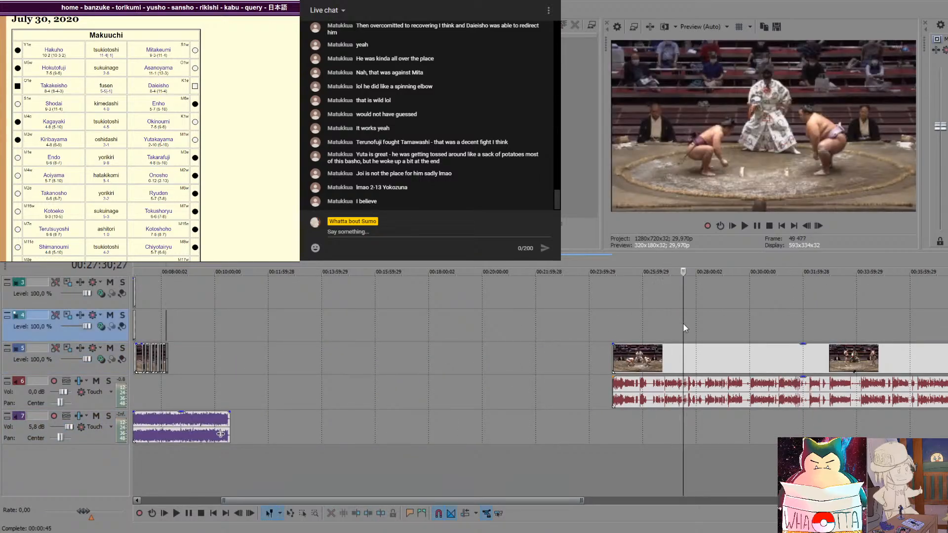
key("Left")
key("Left")
key("Left")
key("Left")
key("Left")
key("Left")
key("Left")
key("Left")
key("Left")
key("Left")
key("Left")
key("Left")
key("Left")
key("Left")
key("Left")
key("Left")
key("Left")
key("Left")
key("Left")
key("Left")
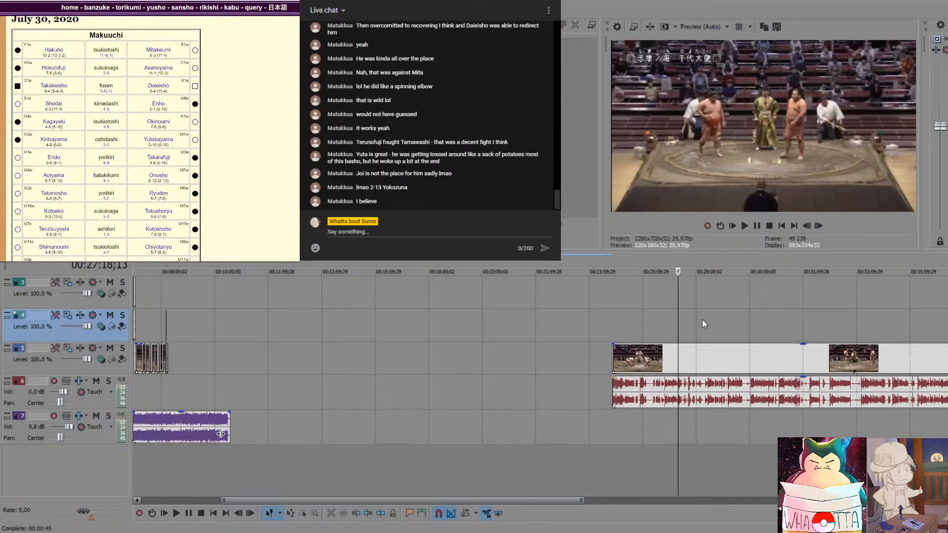
key("Left")
key("Left")
key("Left")
key("Left")
key("Left")
key("Left")
key("Left")
key("Left")
key("Left")
key("Left")
key("Left")
key("Left")
key("Left")
key("Left")
key("Left")
key("Left")
key("Left")
key("Left")
key("Left")
key("Left")
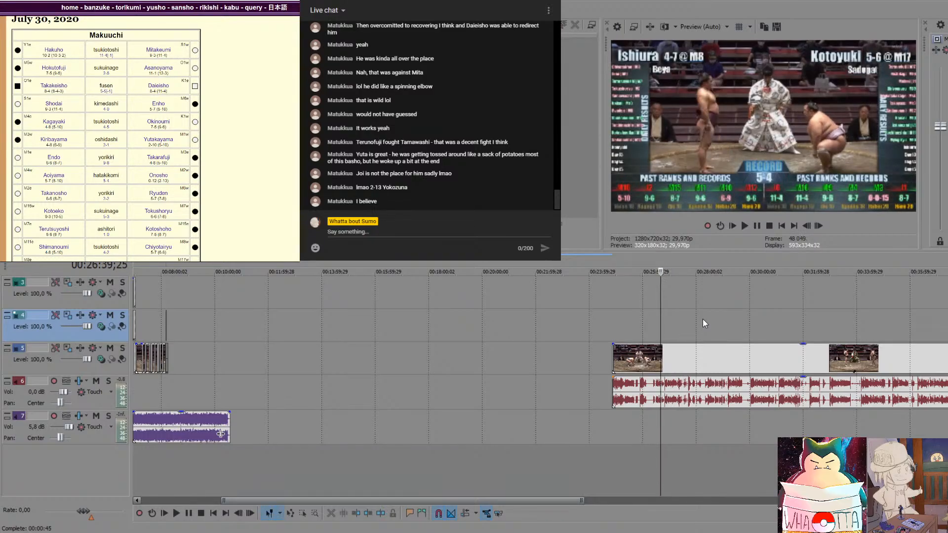
key("Left")
key("Left")
key("Left")
key("Left")
key("Left")
key("Left")
key("Left")
key("Left")
key("Left")
key("Left")
key("Left")
key("Left")
key("Left")
key("Left")
key("Left")
key("Left")
key("Left")
key("Left")
key("Left")
key("Left")
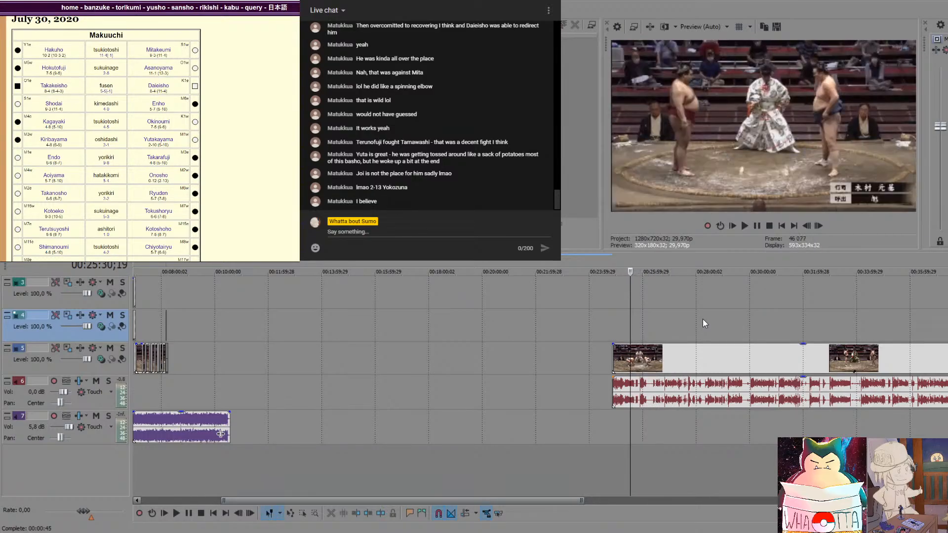
Locate the replay of the Tamawashi versus Terunofuji bout at 00:25:18;05 and play it
key("Right")
key("Right")
key("Right")
key("Right")
key("Right")
key("Right")
key("Right")
key("Right")
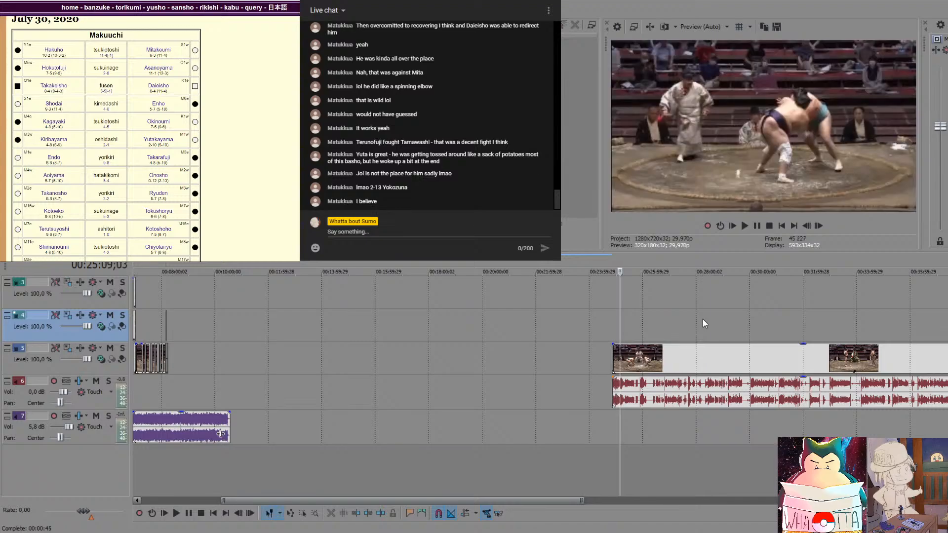
key("Right")
key("Right")
key("Right")
key("Right")
key("Right")
key("Right")
key("Right")
key("Right")
key("Right")
key("Right")
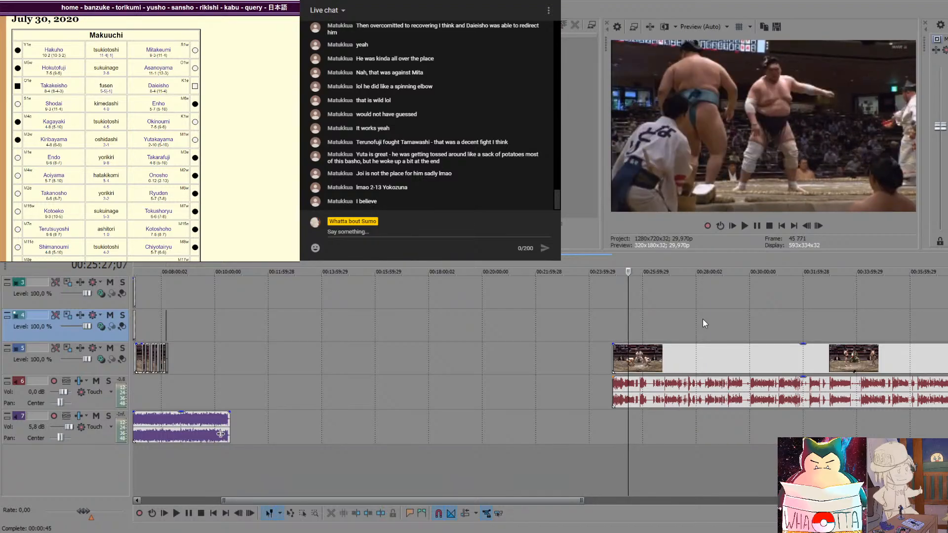
key("Left")
key("Left")
key("Left")
key("Left")
key("Left")
key("Left")
key("Left")
key("Left")
key("Left")
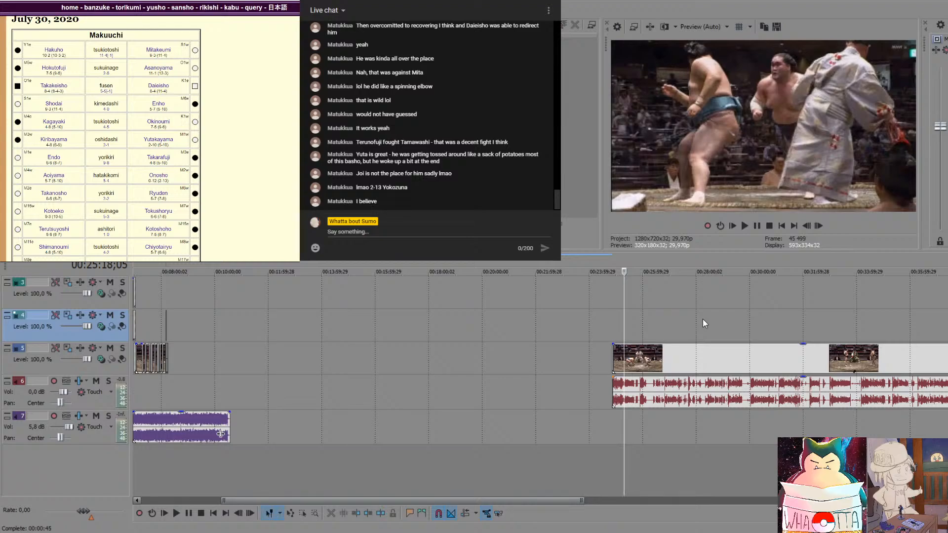
key("space")
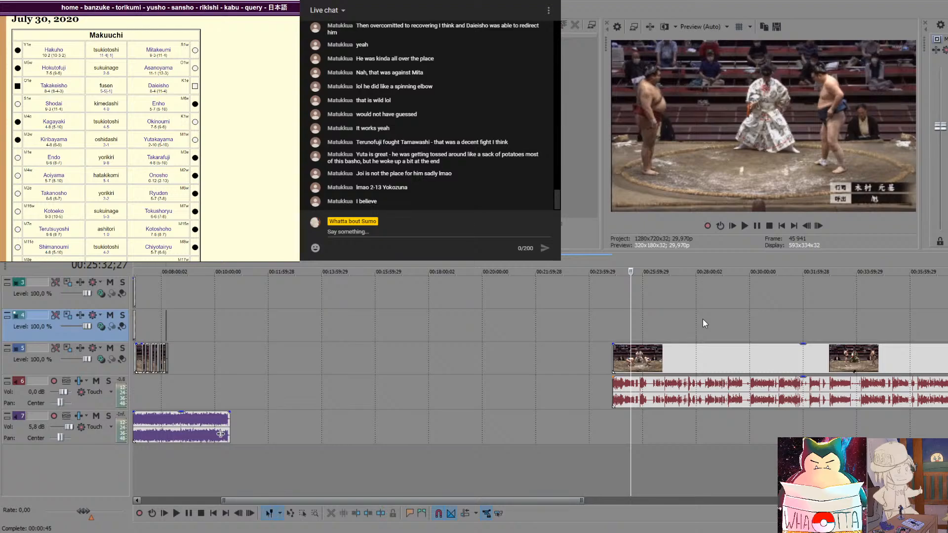
Go back to 00:25:18;05 and watch the Terunofuji replay again through about 00:25:28
key("Left")
key("Left")
key("Left")
key("Left")
key("Left")
key("Left")
key("Left")
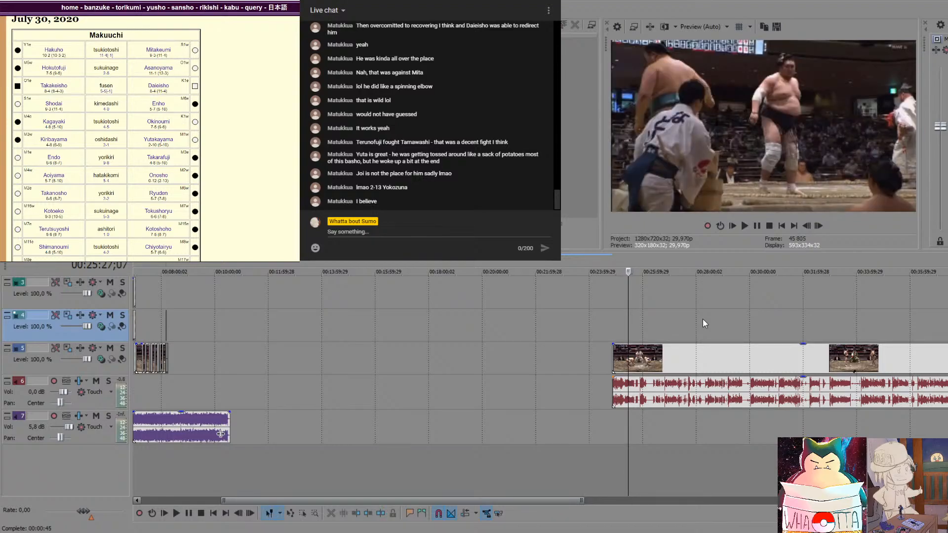
key("Left")
key("Left")
key("Left")
key("Left")
key("Left")
key("Left")
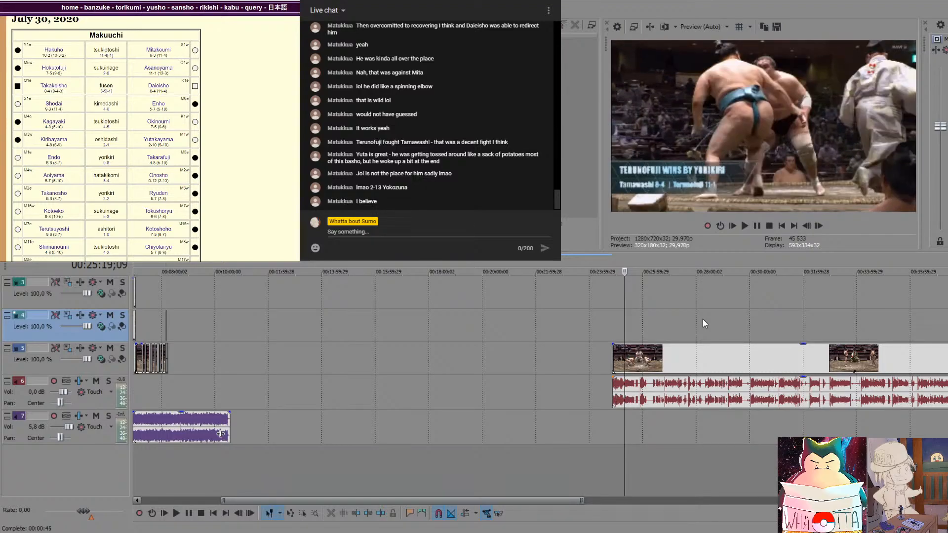
key("space")
key("space")
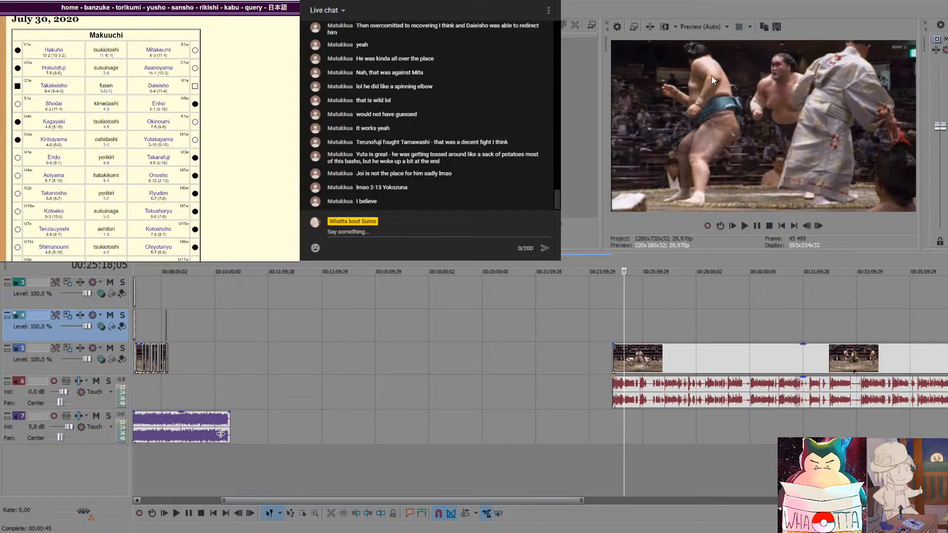
key("space")
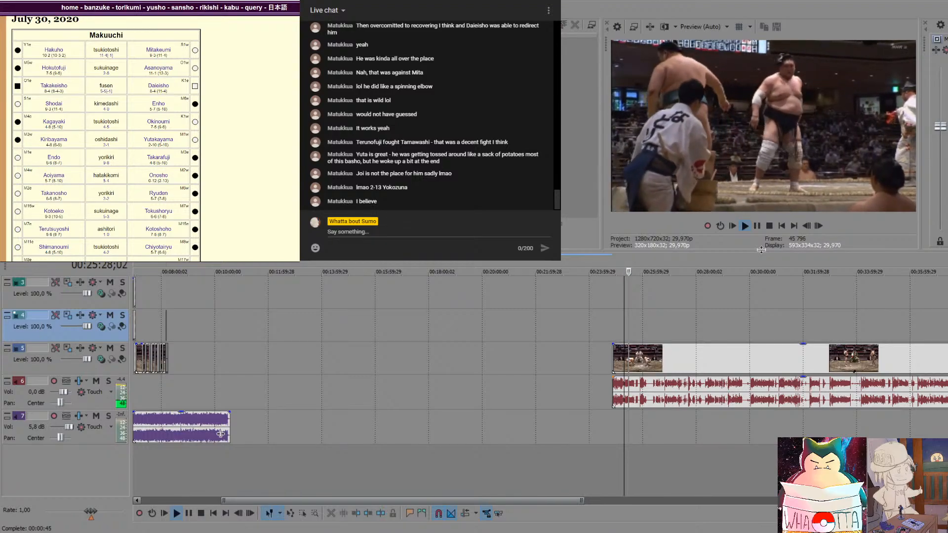
key("space")
Skim the rest of the recording from Kagayaki versus Okinoumi at 00:35:09;27 to Hakuho versus Mitakeumi at 00:39:29;13
scroll(771, 344, "down", 2)
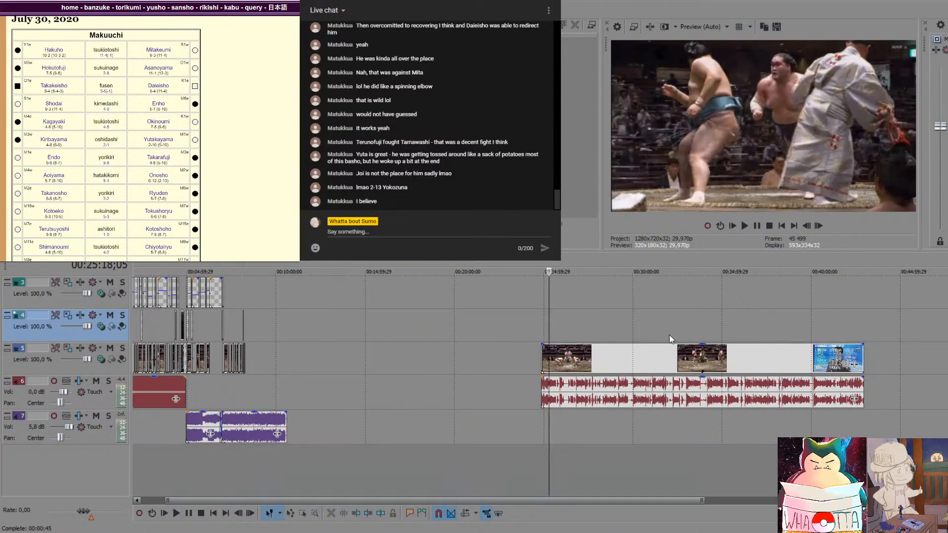
left_click(725, 327)
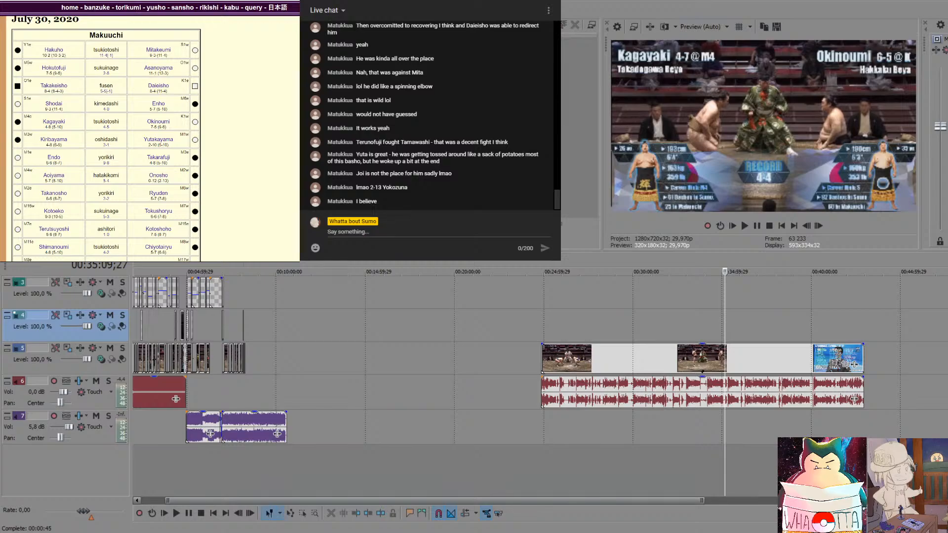
left_click(757, 322)
left_click(775, 324)
left_click(802, 319)
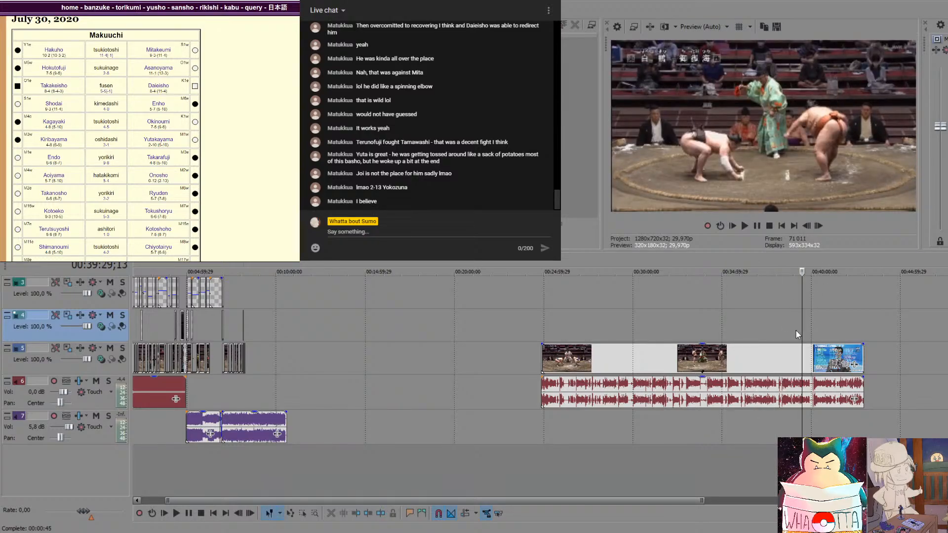
Check the replays and aftermath of the Hakuho versus Mitakeumi bout and find the live bout at 00:38:57;02
key("Left")
key("Left")
key("Left")
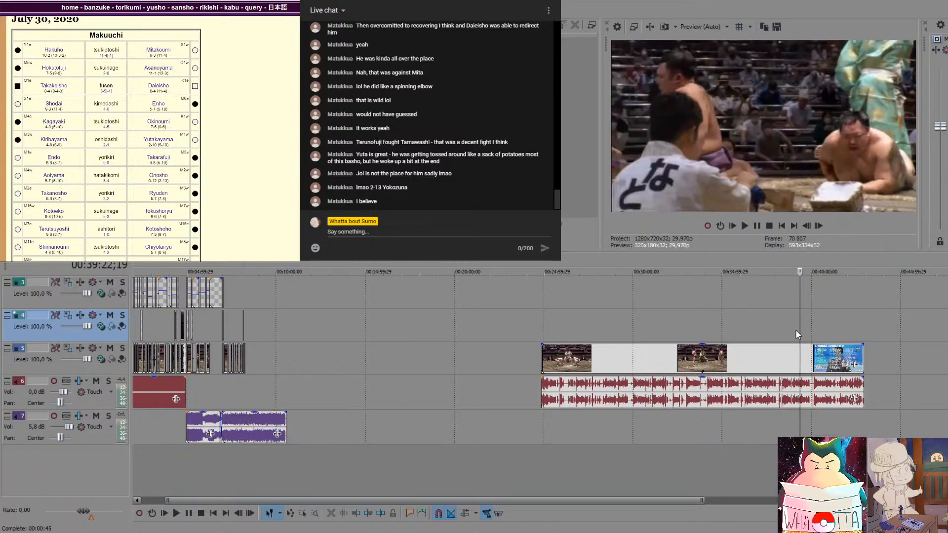
key("Right")
key("Right")
key("Right")
key("Left")
key("Left")
key("Left")
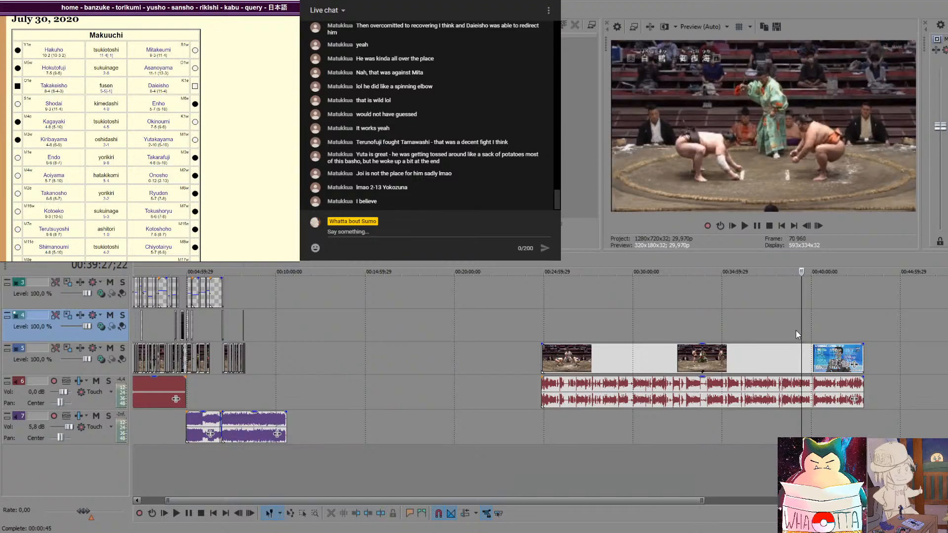
key("Right")
key("Right")
key("Right")
key("Right")
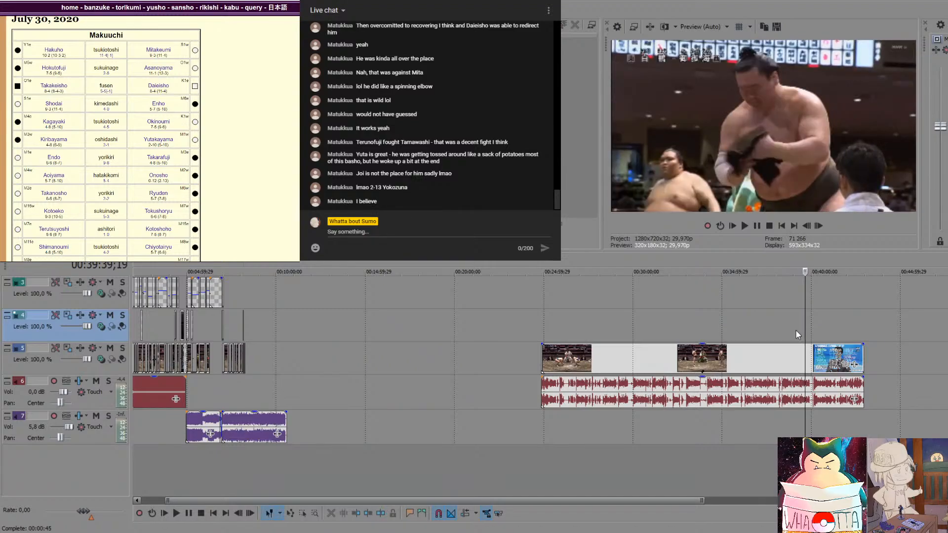
key("Right")
key("Right")
key("Right")
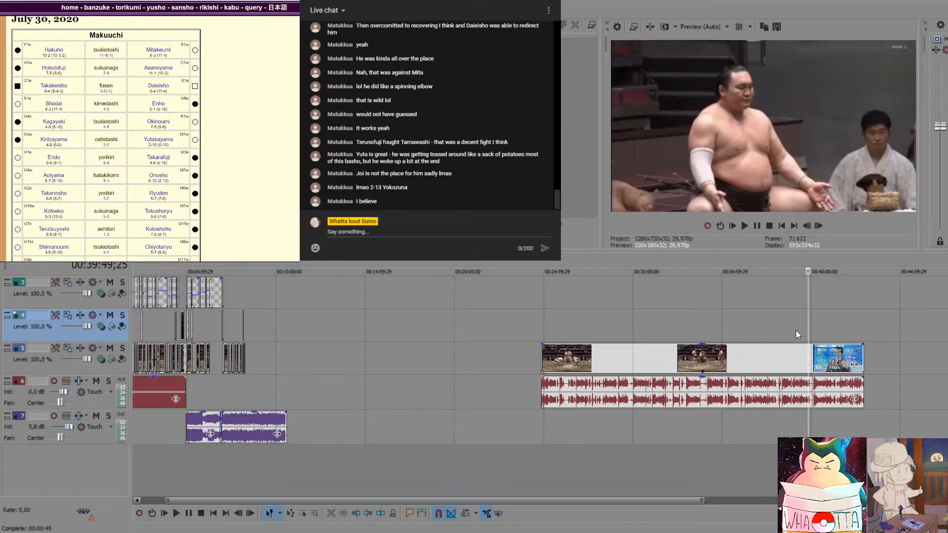
key("Left")
key("Left")
key("Left")
key("Left")
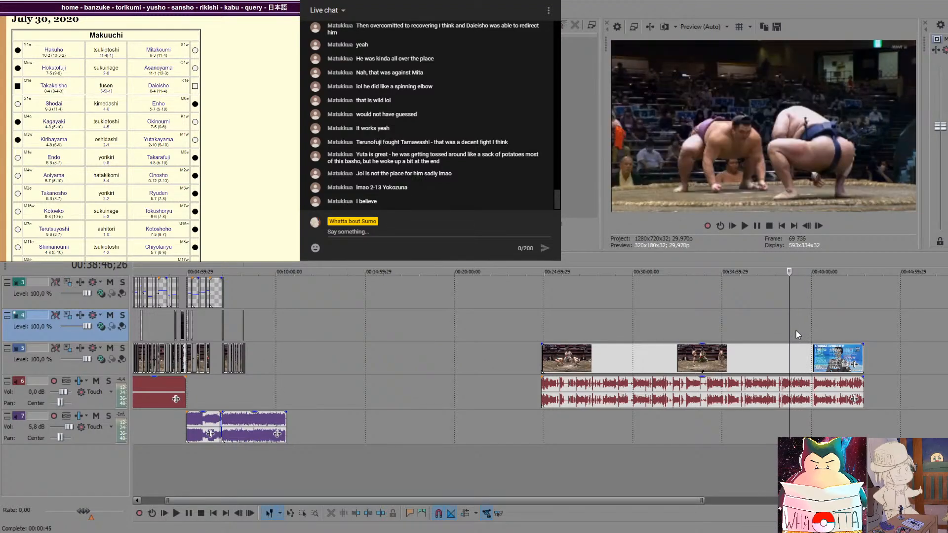
key("Right")
key("Right")
key("Right")
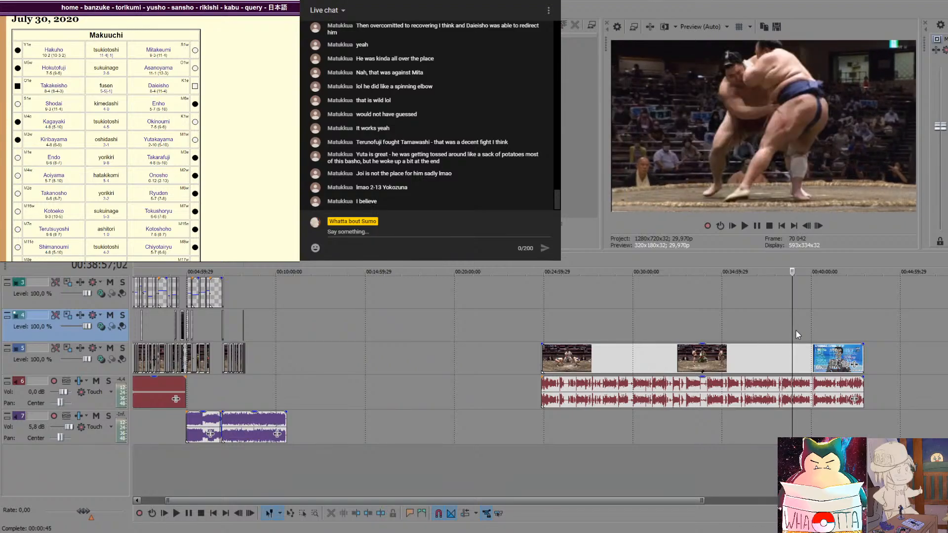
Play the Hakuho versus Mitakeumi bout from 00:38:57;02 to about 00:39:20 and return to the starting point
key("space")
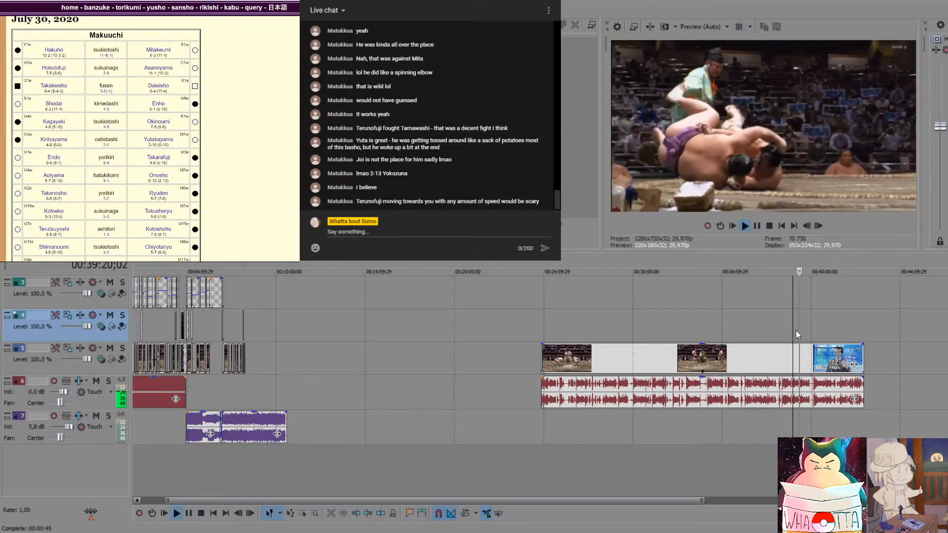
key("space")
key("Left")
key("Left")
key("Left")
key("Left")
key("Left")
key("Left")
key("Left")
key("Left")
key("Left")
key("Left")
key("Left")
key("Left")
key("Left")
key("Left")
key("Left")
key("Left")
key("Left")
key("Left")
key("Left")
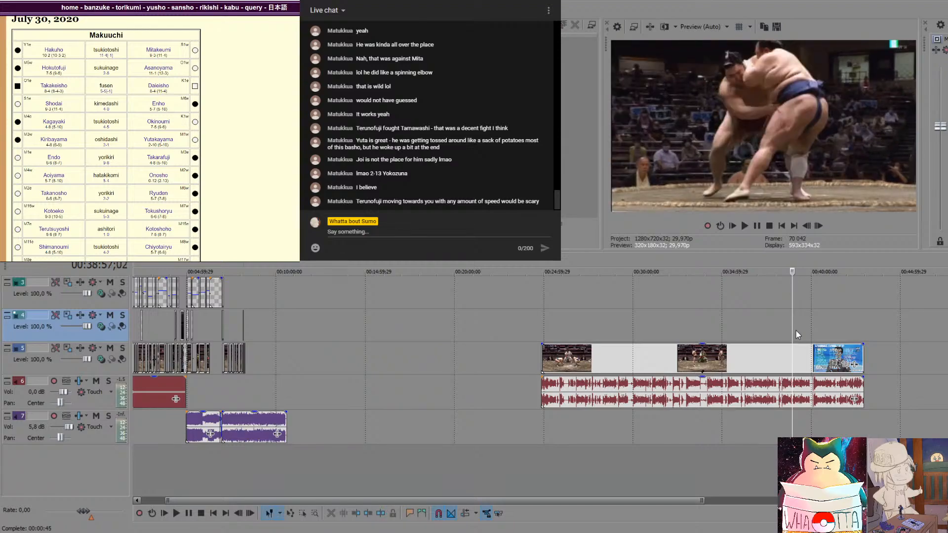
Go back to 00:38:24;23 and watch the preceding bout and its aftermath through about 00:38:39
key("Left")
key("Left")
key("Left")
key("Left")
key("Left")
key("Left")
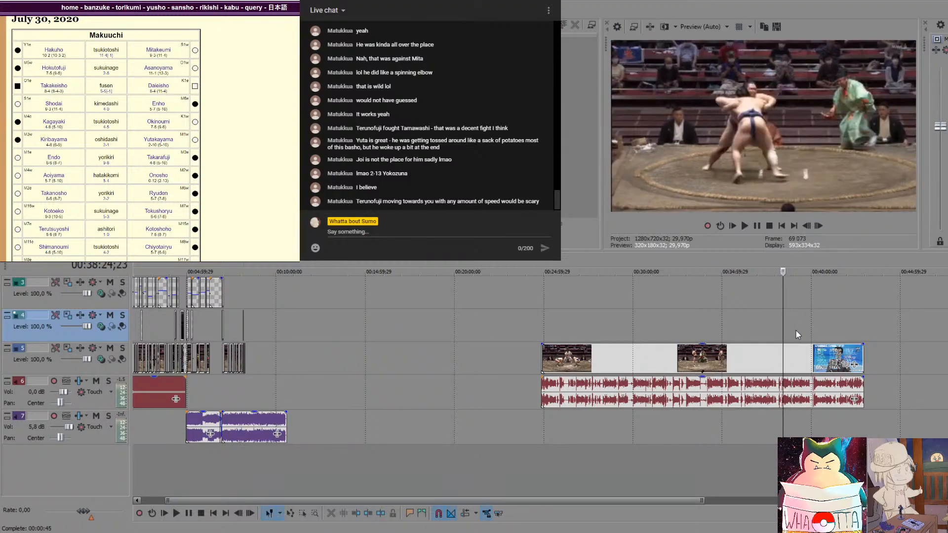
key("space")
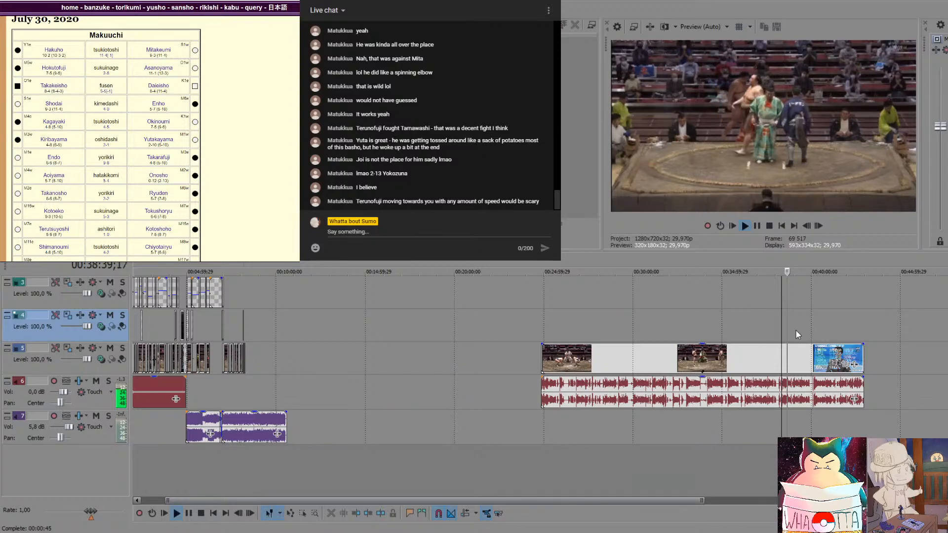
key("space")
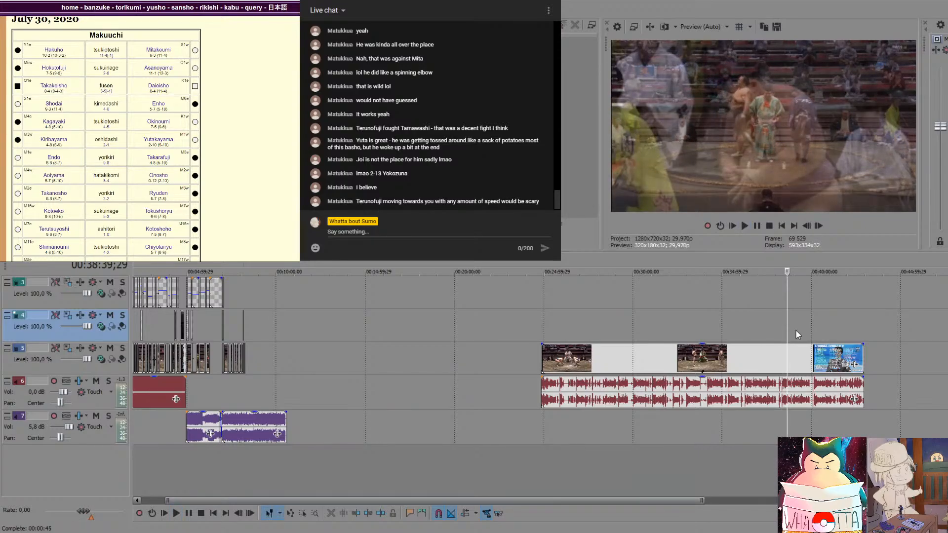
Split the recording at 00:40:05;01, just before the Hakuho versus Mitakeumi bout starts, and delete the part in front of it
left_click(796, 330)
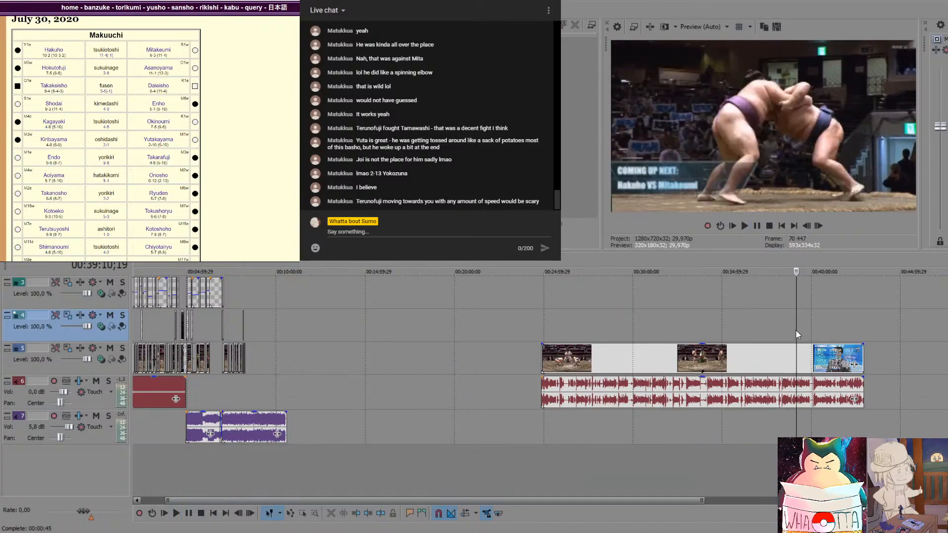
key("Right")
key("Right")
key("Right")
key("Right")
key("Right")
key("Right")
key("Right")
key("Right")
key("Right")
key("Right")
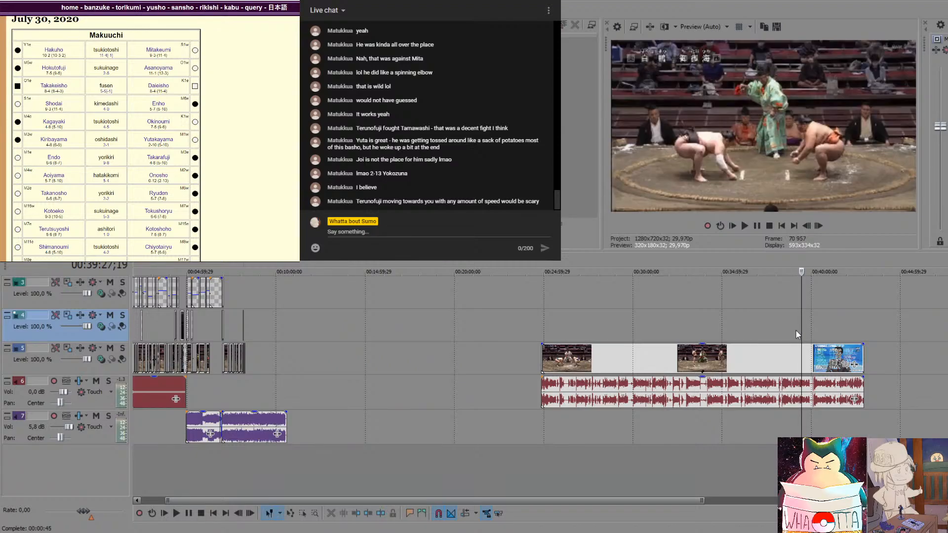
key("Right")
key("Right")
key("Right")
key("Right")
key("Right")
key("Right")
key("Right")
key("Right")
key("Right")
key("Right")
key("Right")
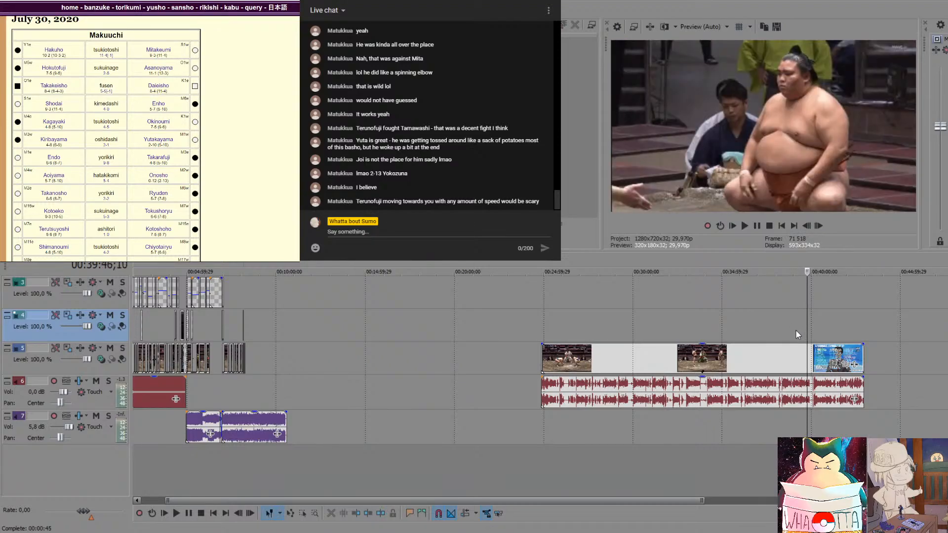
key("Right")
key("Right")
key("Right")
key("Right")
key("Right")
key("Right")
key("Right")
key("Right")
key("Right")
key("Right")
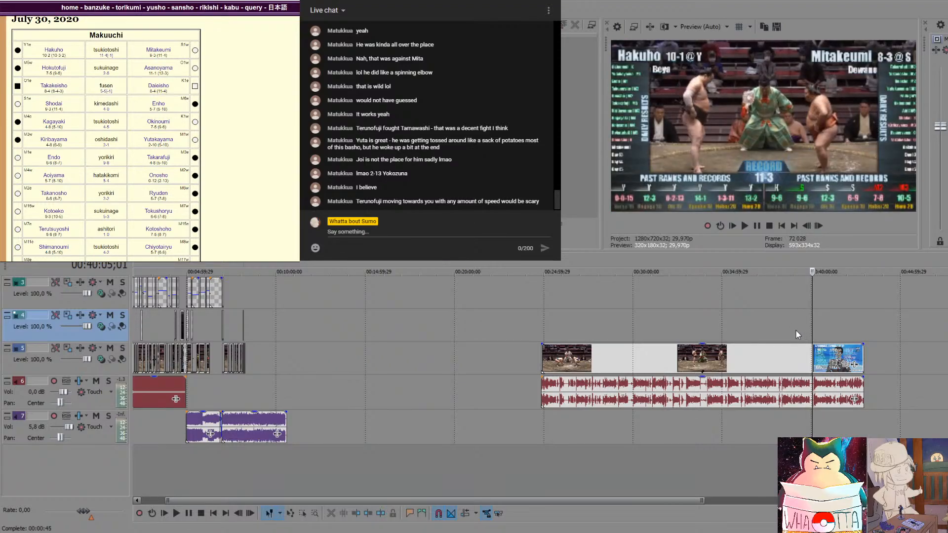
key("Right")
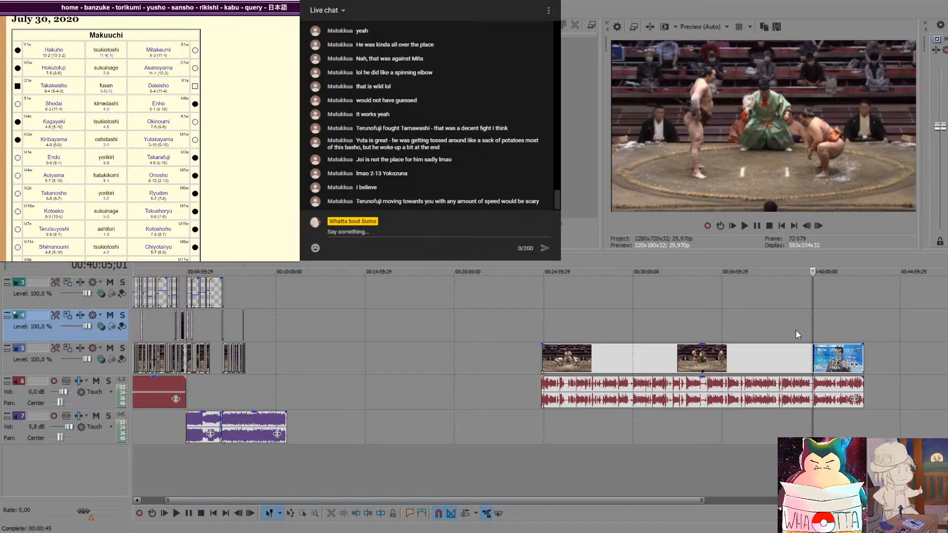
key("s")
left_click(708, 355)
key("Delete")
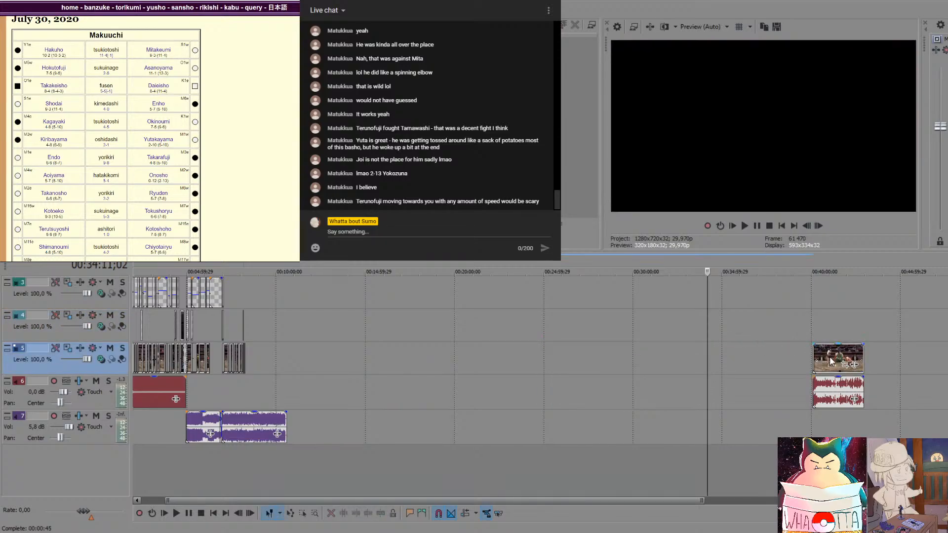
Move the remaining Hakuho versus Mitakeumi recording so it starts at the end of the purple audio track, at 00:10:34;28
left_click_drag(831, 362, 307, 359)
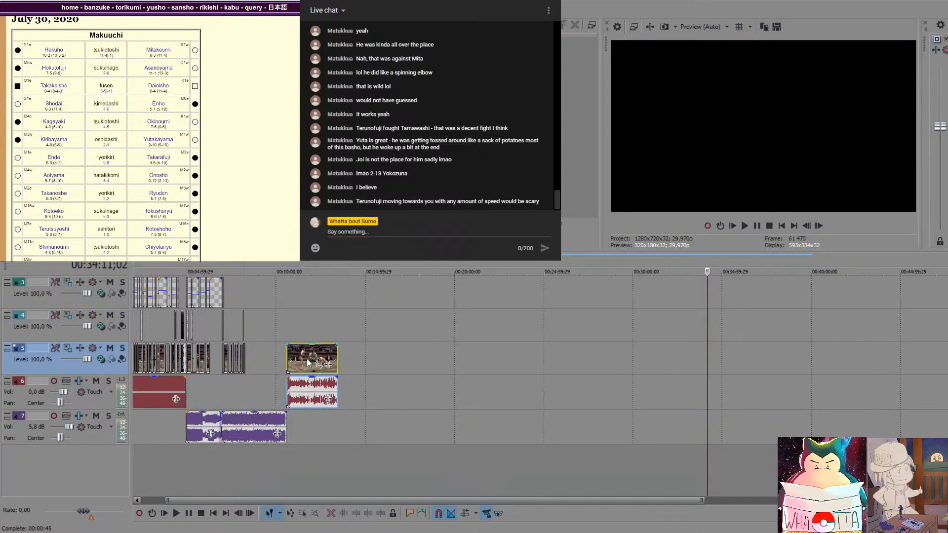
left_click(285, 342)
scroll(298, 331, "up", 6)
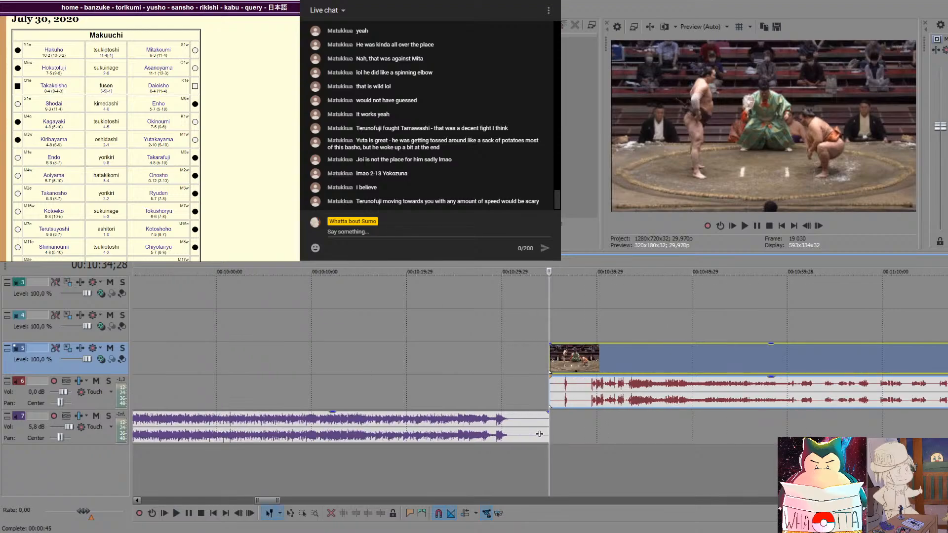
Review the finish of the Hakuho versus Mitakeumi bout between about 00:10:39 and 00:10:47 frame by frame for a cut point
left_click(592, 328)
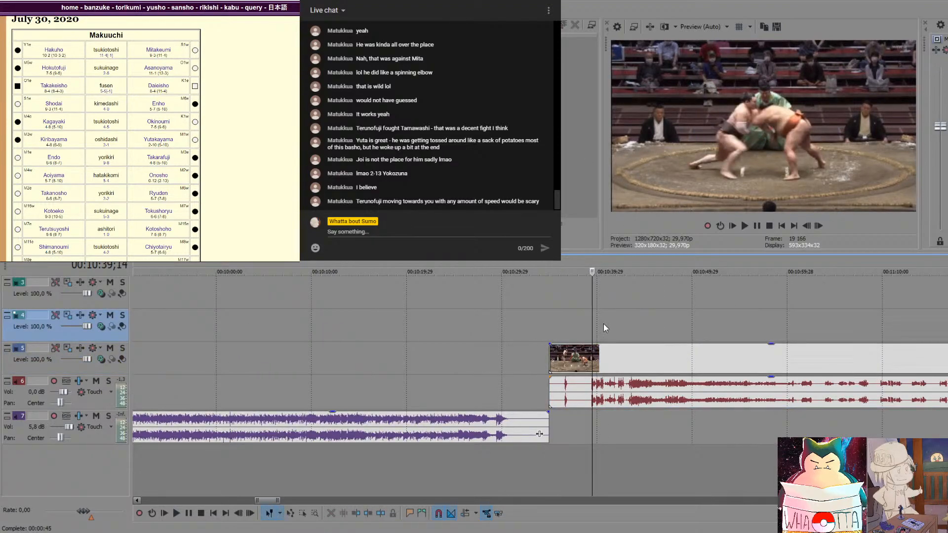
left_click(666, 331)
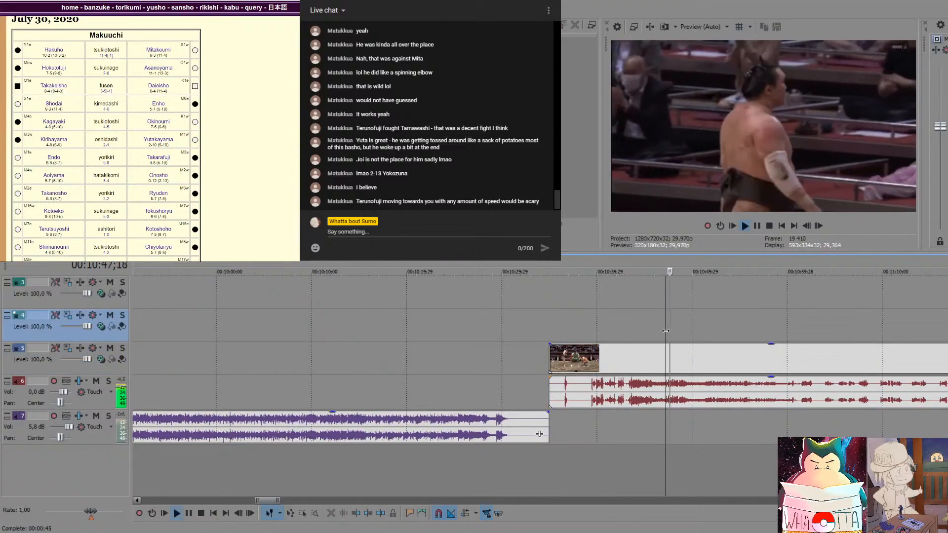
key("Left")
key("Left")
key("Left")
key("Left")
key("Left")
key("Left")
key("Left")
key("Left")
key("Left")
key("Left")
key("Left")
key("Left")
key("Left")
key("Left")
key("Left")
key("Left")
key("Left")
key("Left")
key("Left")
key("Left")
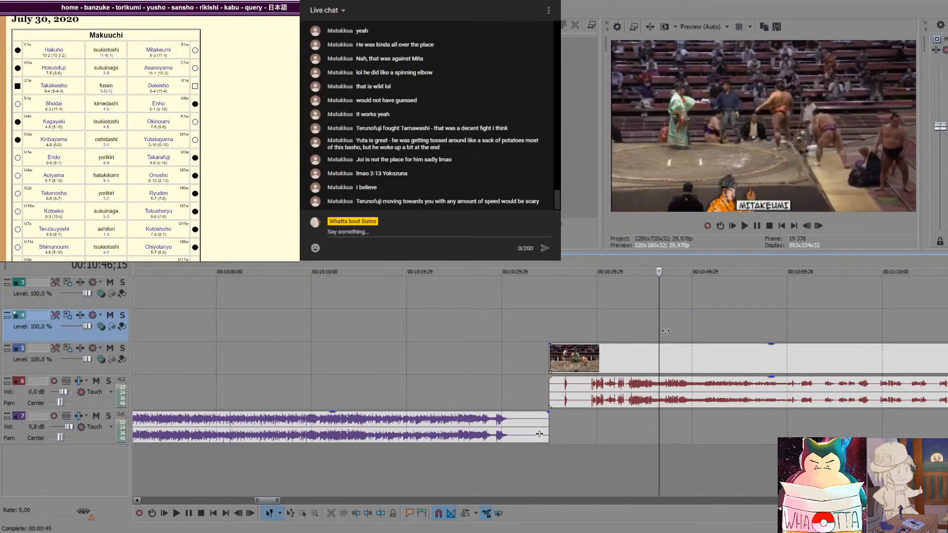
key("Left")
key("Left")
key("Left")
key("Left")
key("Left")
key("Left")
key("Left")
key("Left")
key("Left")
key("Left")
key("Left")
key("Left")
key("Left")
key("Left")
key("Left")
key("Left")
key("Left")
key("Left")
key("Left")
key("Left")
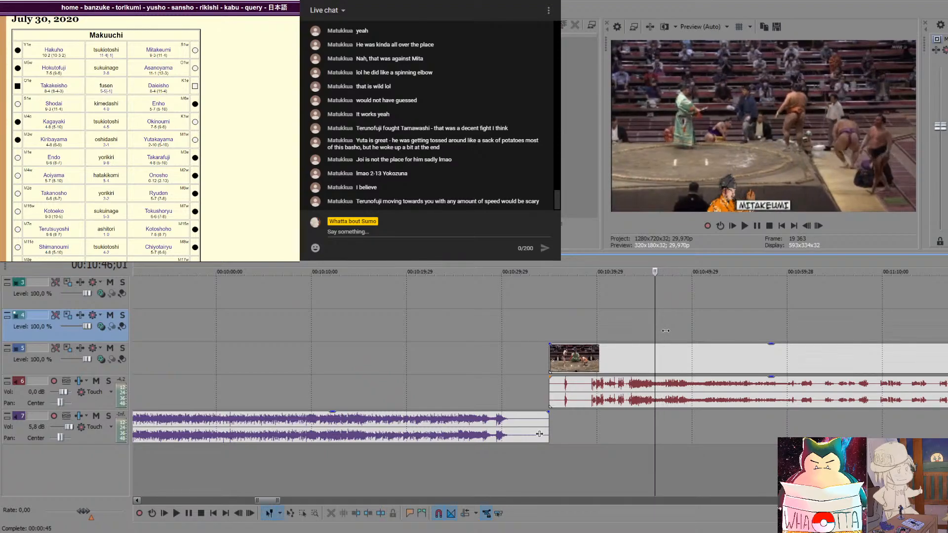
key("Left")
key("Left")
key("Left")
key("Left")
key("Left")
key("Left")
key("Left")
key("Left")
key("Left")
key("Left")
key("Left")
key("Left")
key("Left")
key("Left")
key("Left")
key("Left")
key("Left")
key("Left")
key("Left")
key("Left")
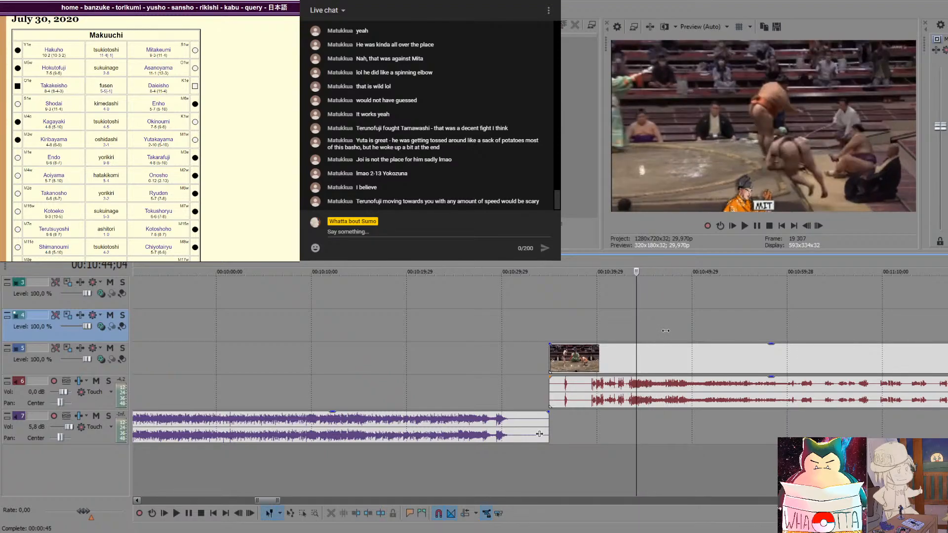
key("space")
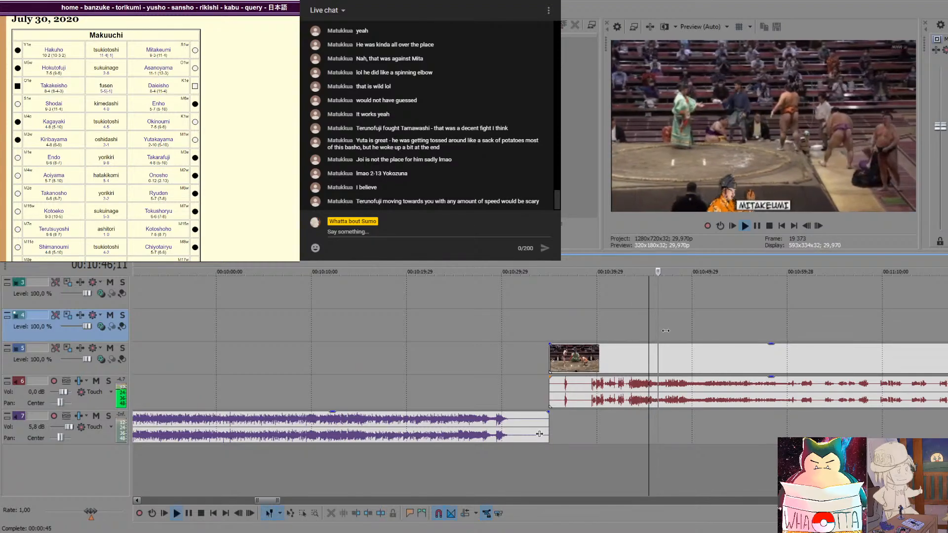
key("space")
Split the recording at 00:10:46;20 and move the live bout piece earlier, so it starts at about 00:10:28 over the music's end
key("Left")
key("Left")
key("Left")
key("Left")
key("Left")
key("Left")
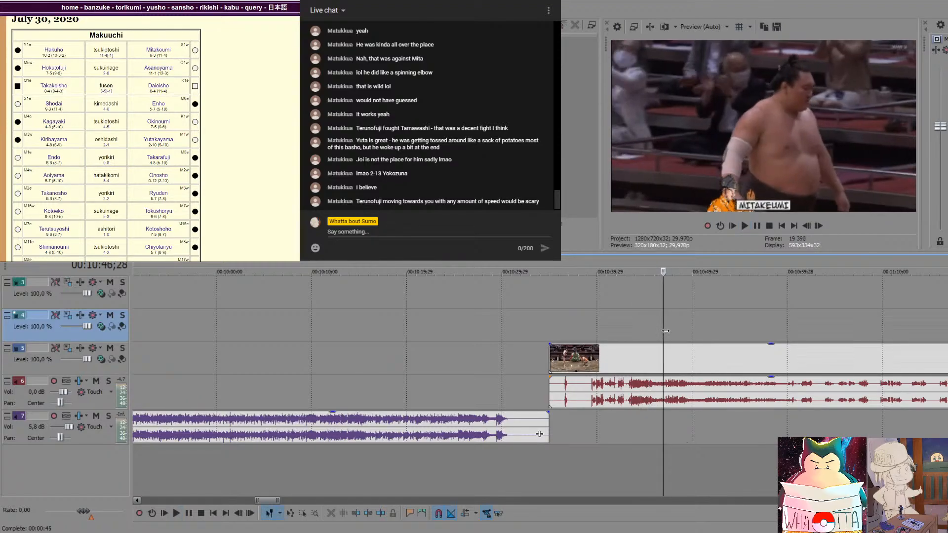
key("Left")
key("Left")
key("Left")
key("Left")
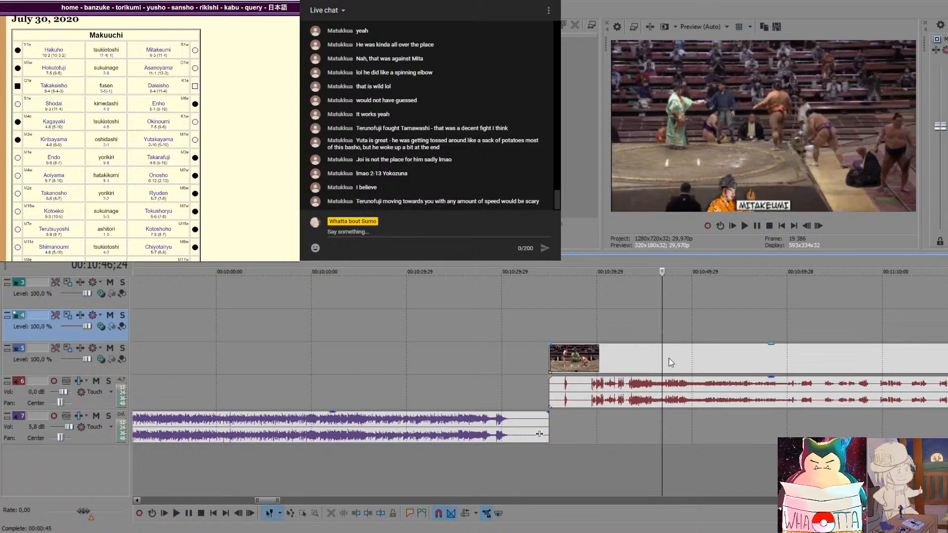
left_click(660, 353)
key("s")
left_click_drag(607, 362, 540, 363)
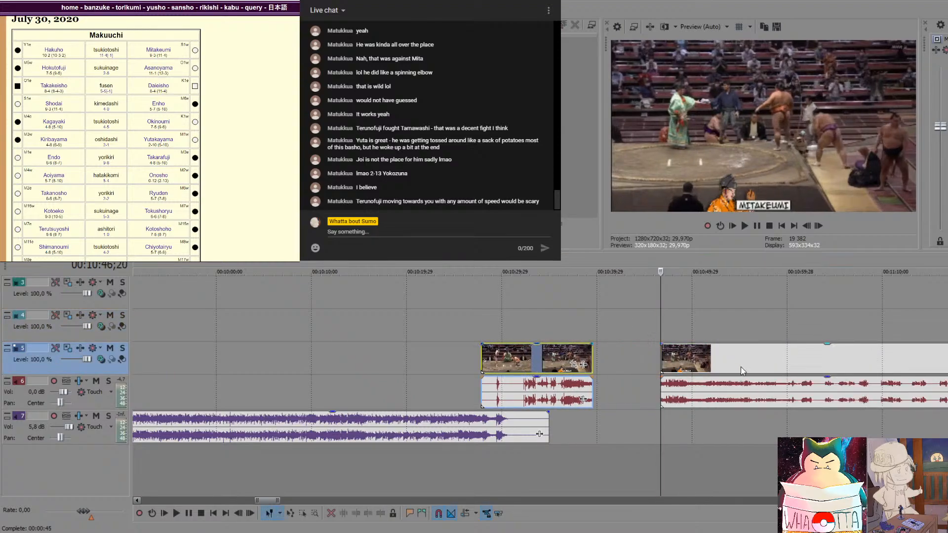
Skim the aftermath of the bout from about 00:10:55 to 00:11:58;29, looking for usable reactions and replays
left_click(740, 366)
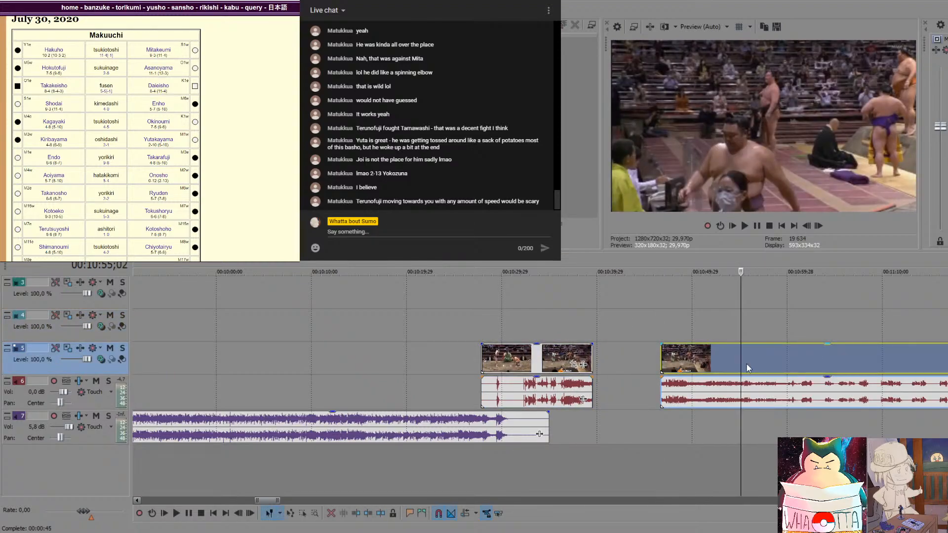
left_click(751, 363)
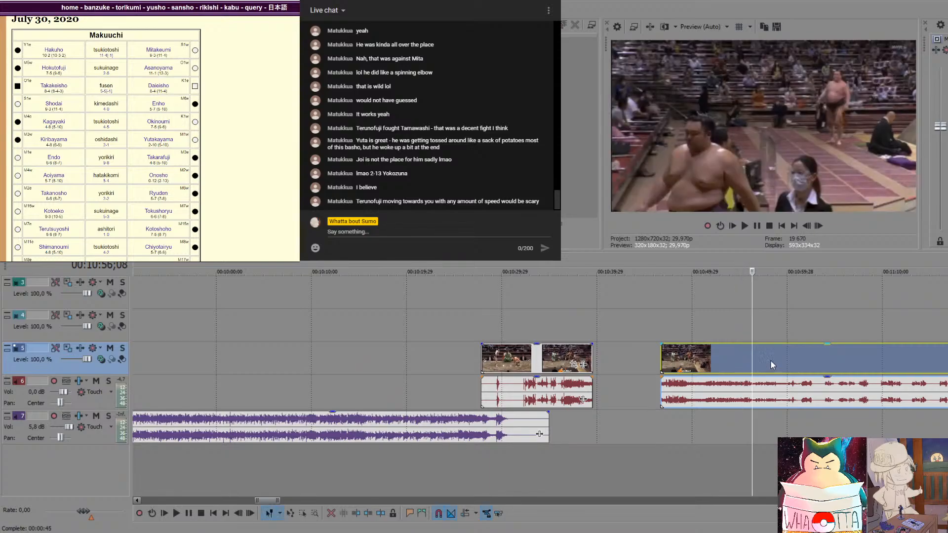
left_click(770, 360)
left_click(813, 364)
left_click(824, 362)
left_click(835, 361)
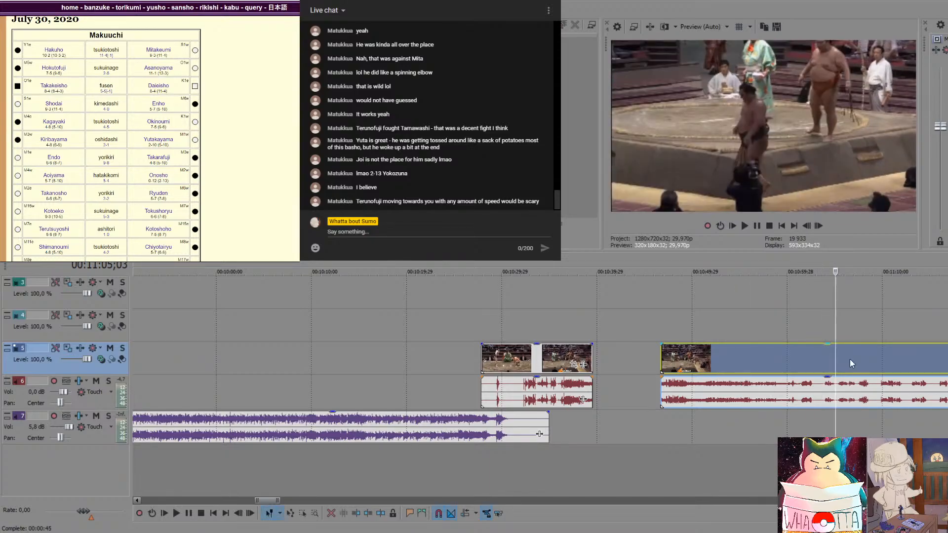
left_click(860, 359)
left_click(874, 357)
scroll(876, 357, "down", 1)
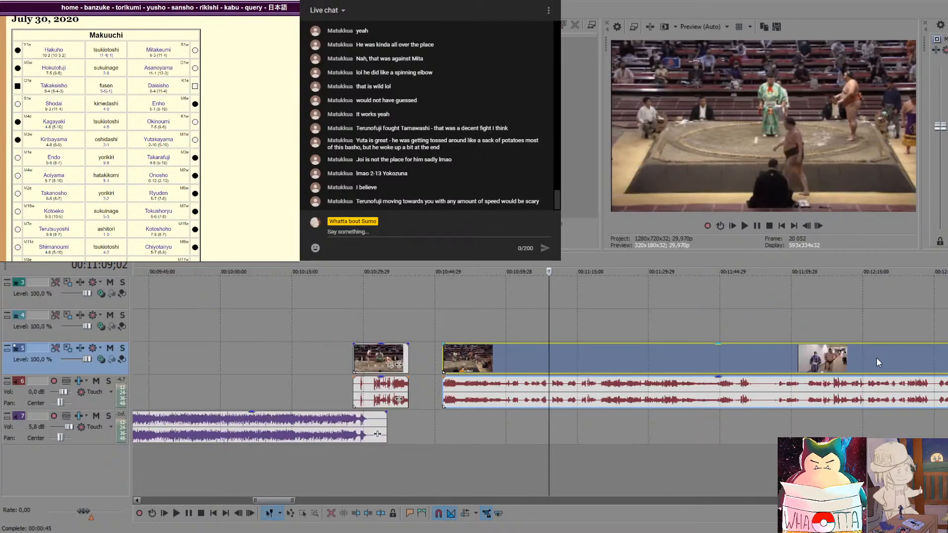
left_click(552, 363)
left_click(571, 361)
left_click(594, 362)
left_click(615, 361)
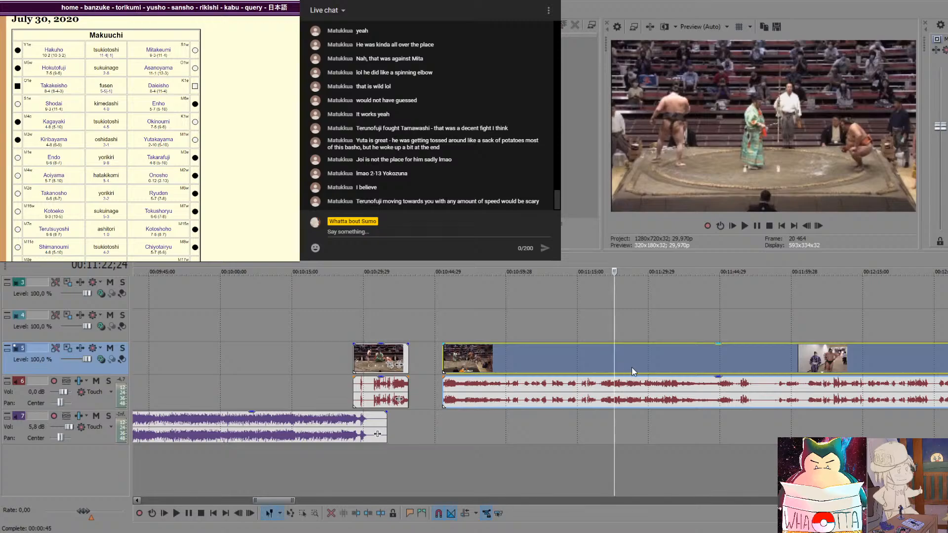
left_click(632, 366)
left_click(650, 369)
left_click(472, 367)
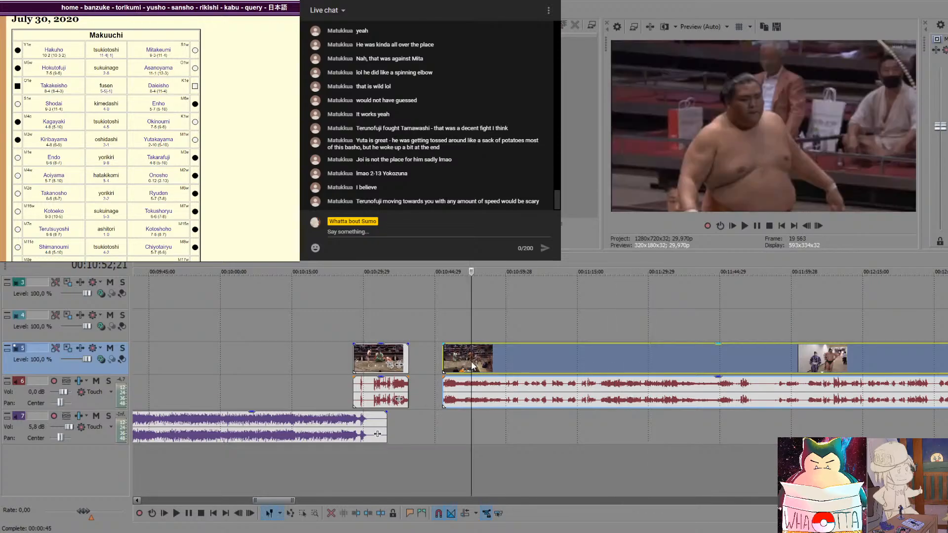
left_click(583, 359)
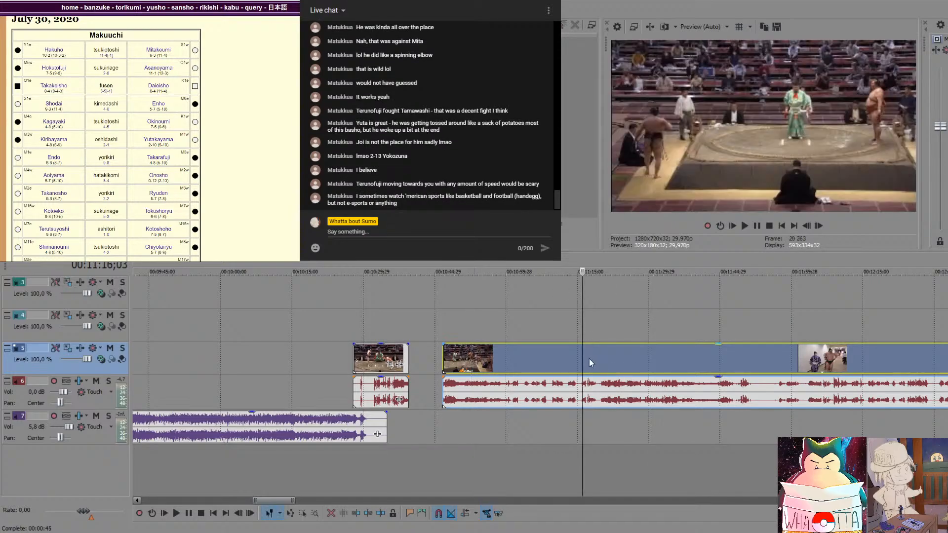
left_click(603, 358)
left_click(615, 357)
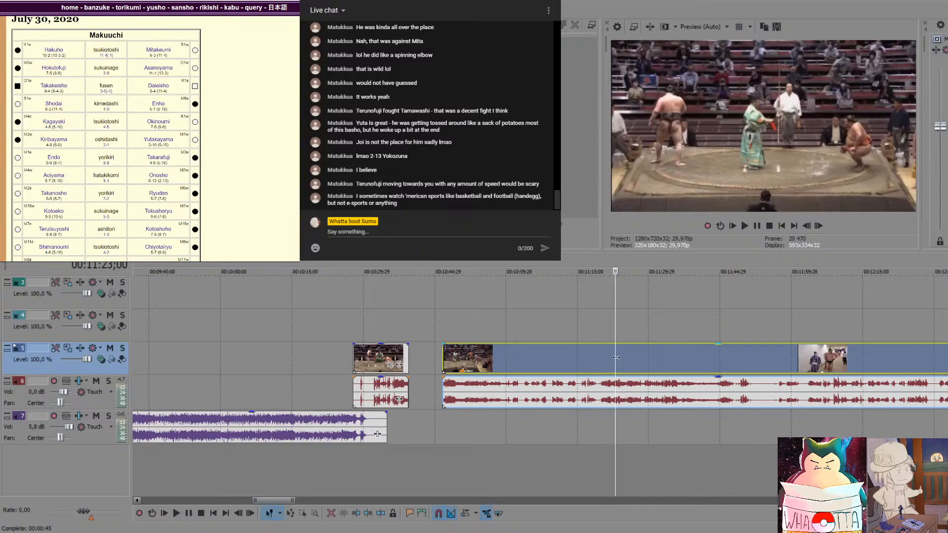
left_click(662, 362)
left_click(686, 363)
left_click(732, 361)
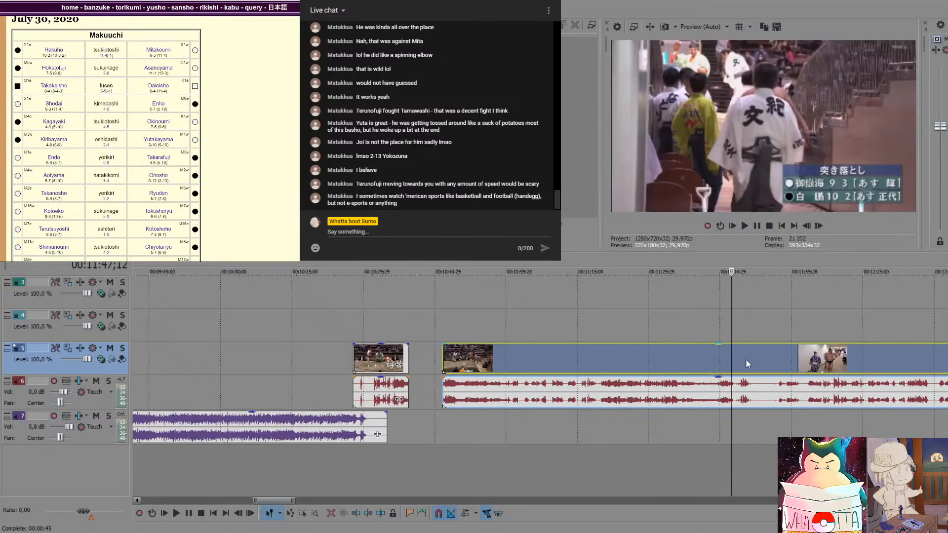
left_click(750, 358)
left_click(773, 356)
scroll(787, 357, "down", 2)
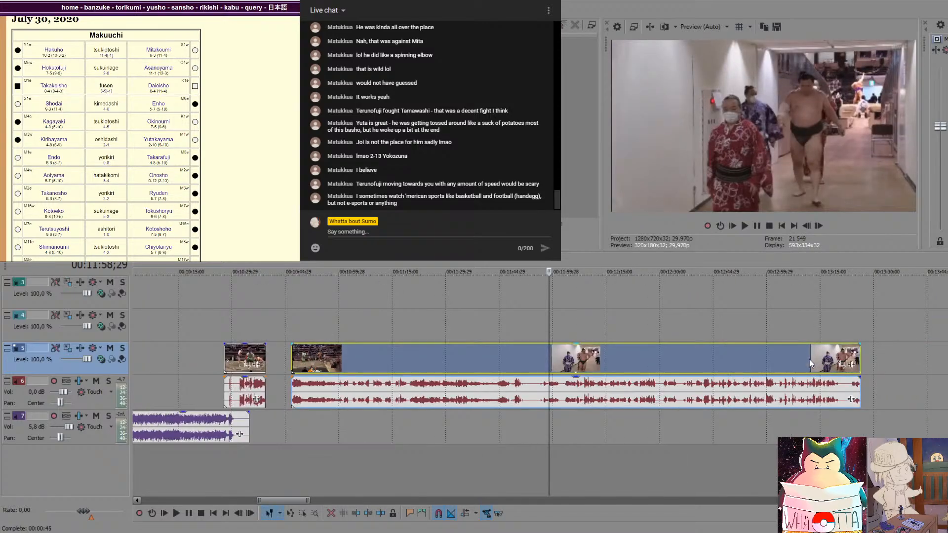
Review the Hakuho versus Mitakeumi replay between about 00:12:13 and 00:12:21 for a starting cut point
left_click(600, 357)
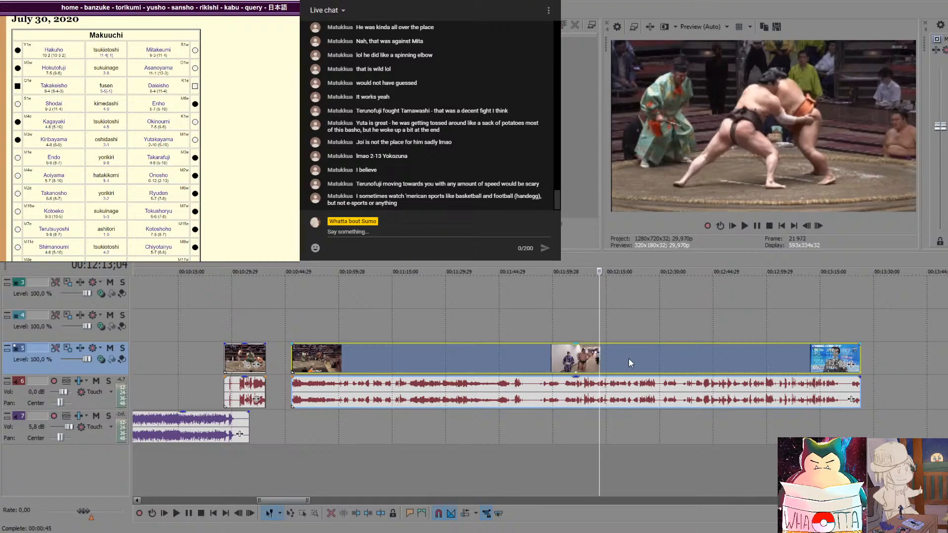
key("space")
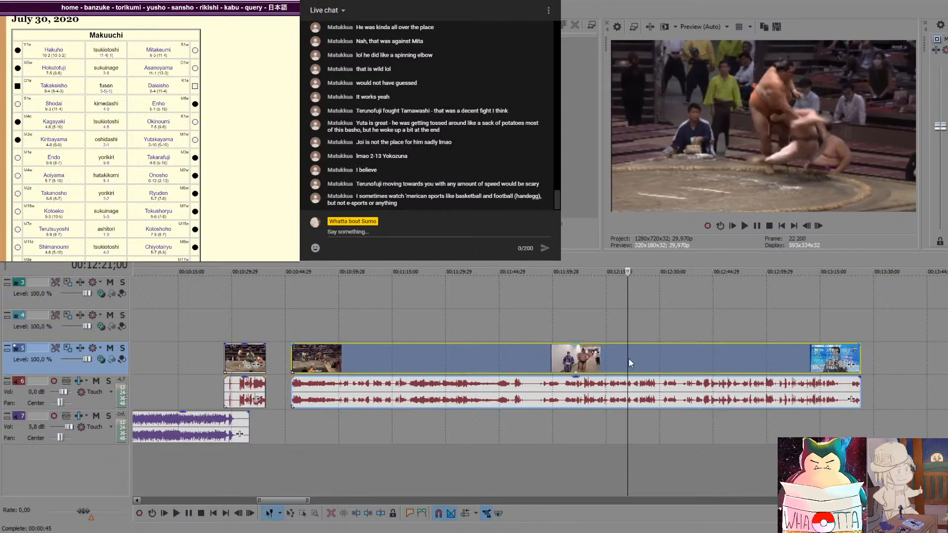
key("j")
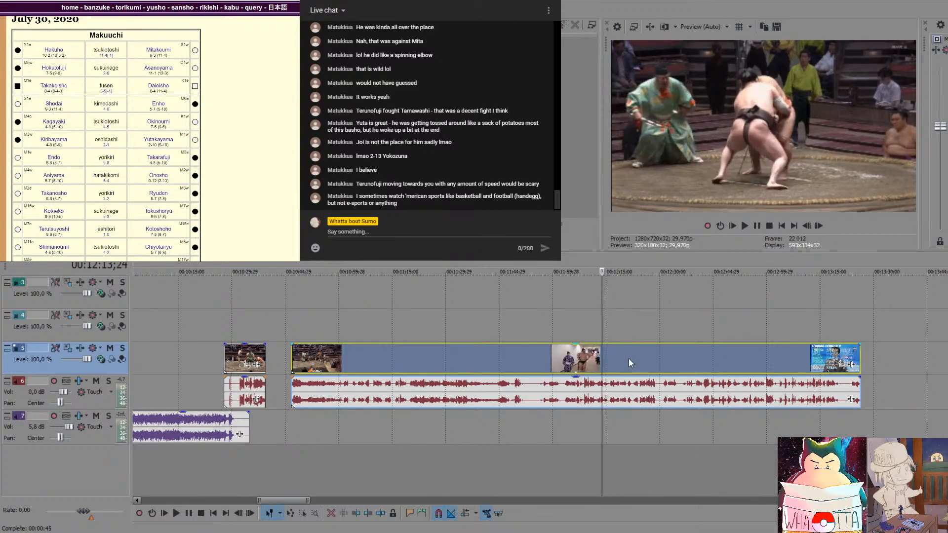
key("l")
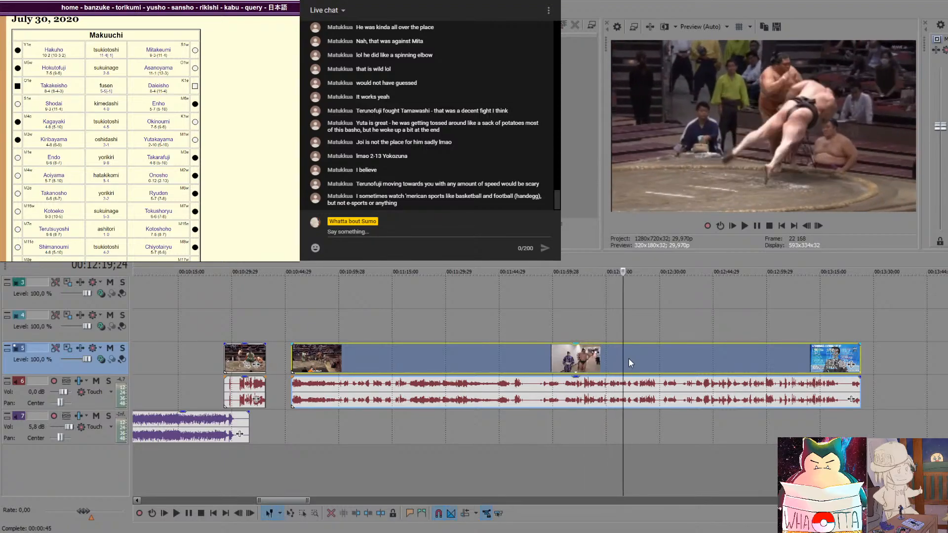
key("j")
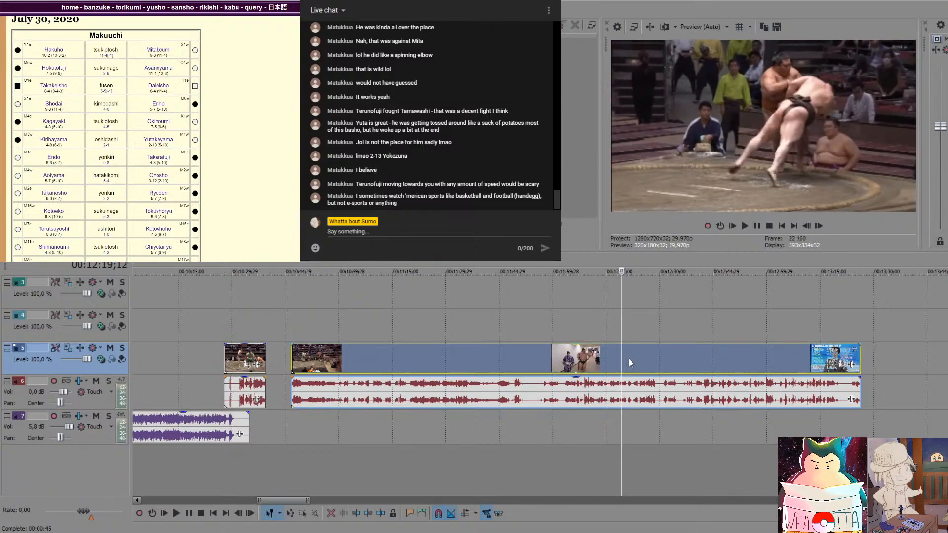
key("l")
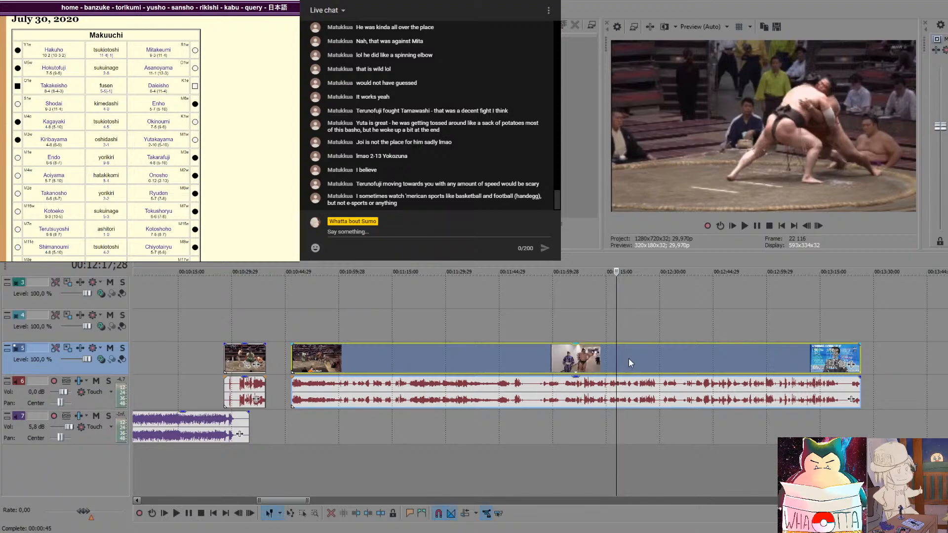
key("j")
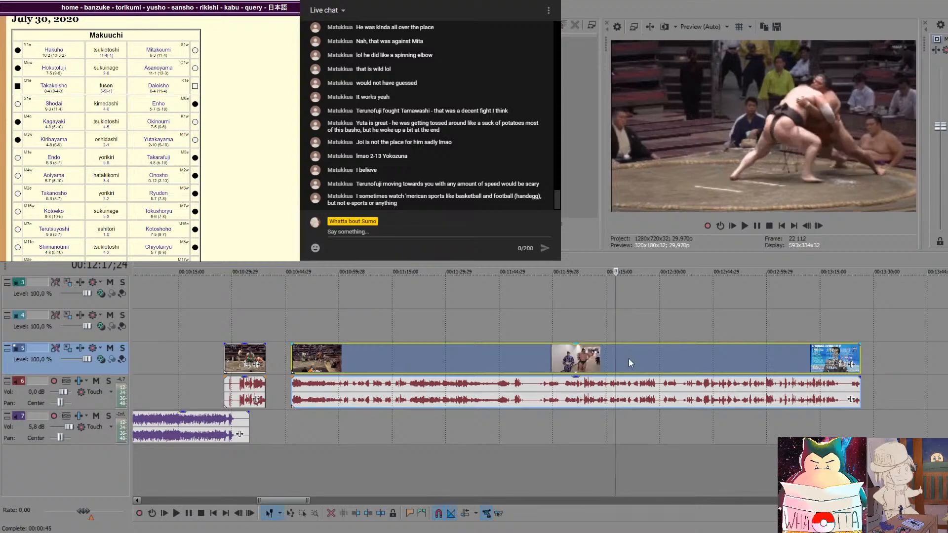
key("l")
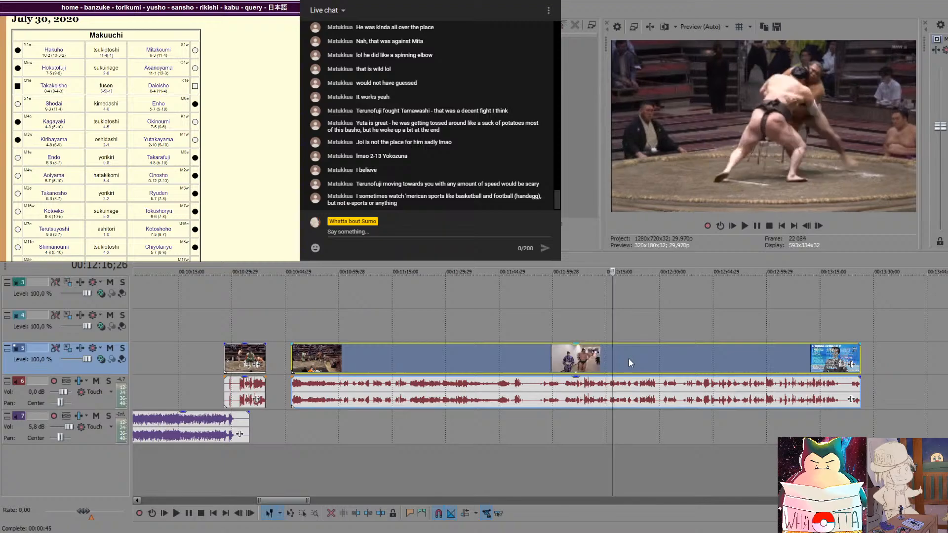
Split the recording at 00:12:16;26 and at 00:12:22;10 to isolate the replay of the throw
key("s")
key("Right")
key("Right")
key("Right")
key("Right")
key("Right")
key("Right")
key("Right")
key("Right")
key("Right")
key("Right")
key("Right")
key("Right")
key("Right")
key("Right")
key("Right")
key("Right")
key("Right")
key("Right")
key("Right")
key("Right")
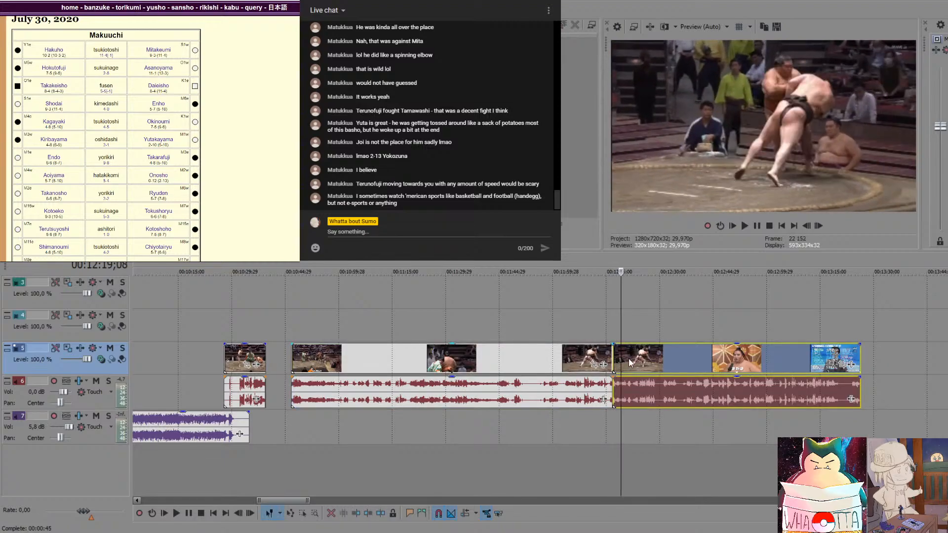
key("Right")
key("Right")
key("Right")
key("Right")
key("Right")
key("Right")
key("Right")
key("Right")
key("Right")
key("Right")
key("Right")
key("Right")
key("Right")
key("Right")
key("Right")
key("Right")
key("Right")
key("Right")
key("Right")
key("Right")
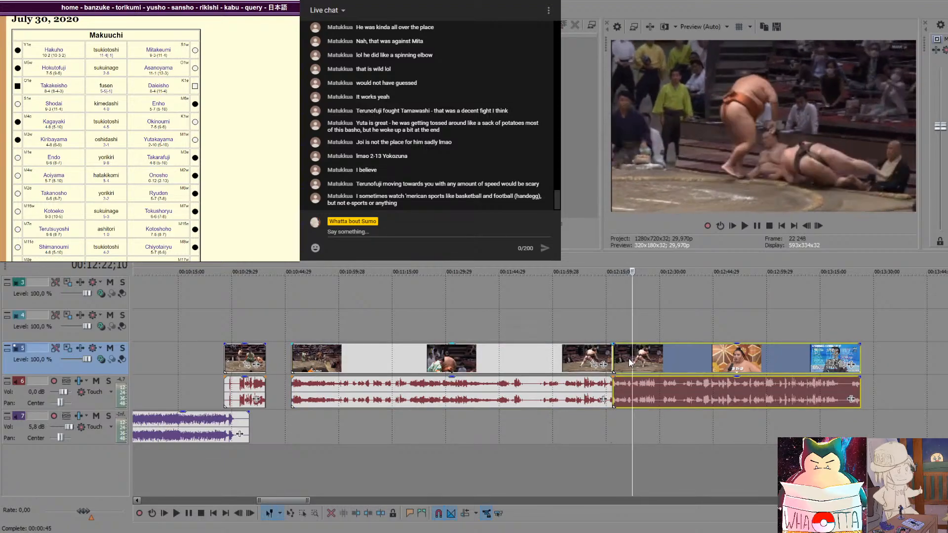
key("s")
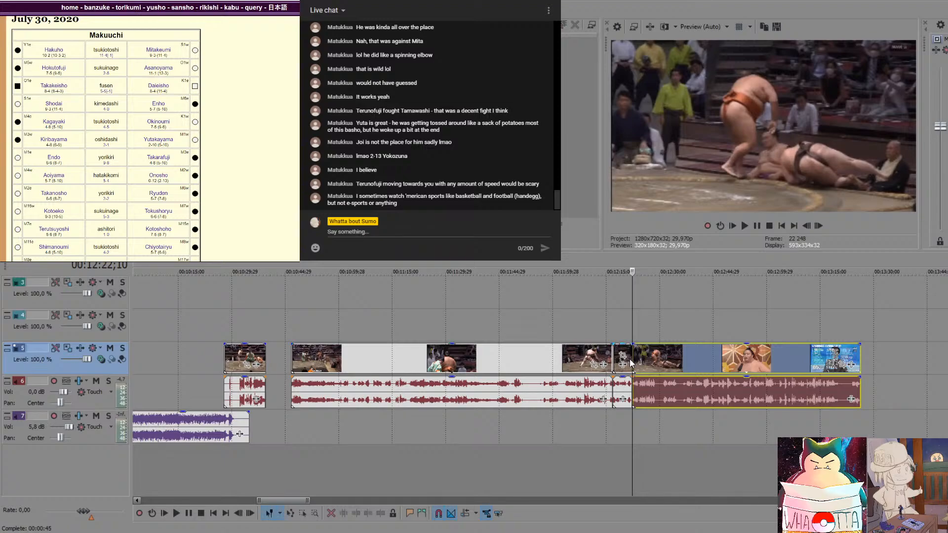
Cut the isolated replay piece out of the recording and paste it ahead of the live bout piece, at about 00:10:12
left_click(630, 359)
key("Delete")
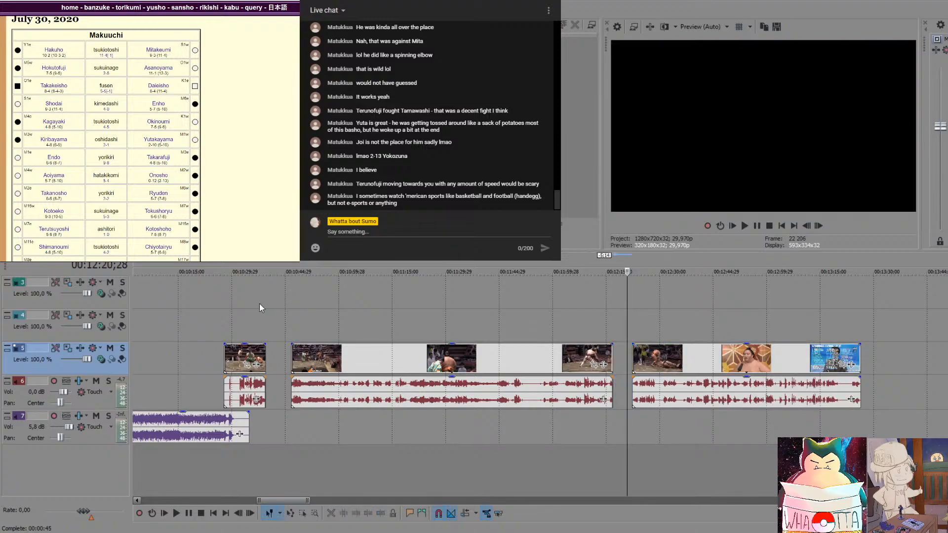
left_click(168, 351)
key("ctrl+v")
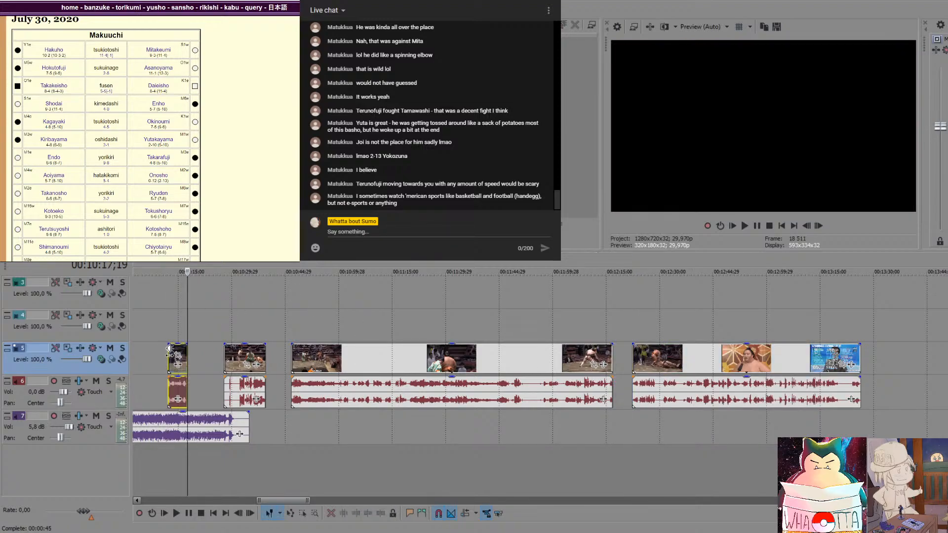
Move the live bout piece earlier to about 00:09:34 and the replay piece to about 00:09:52
key("Down")
left_click_drag(577, 355, 482, 352)
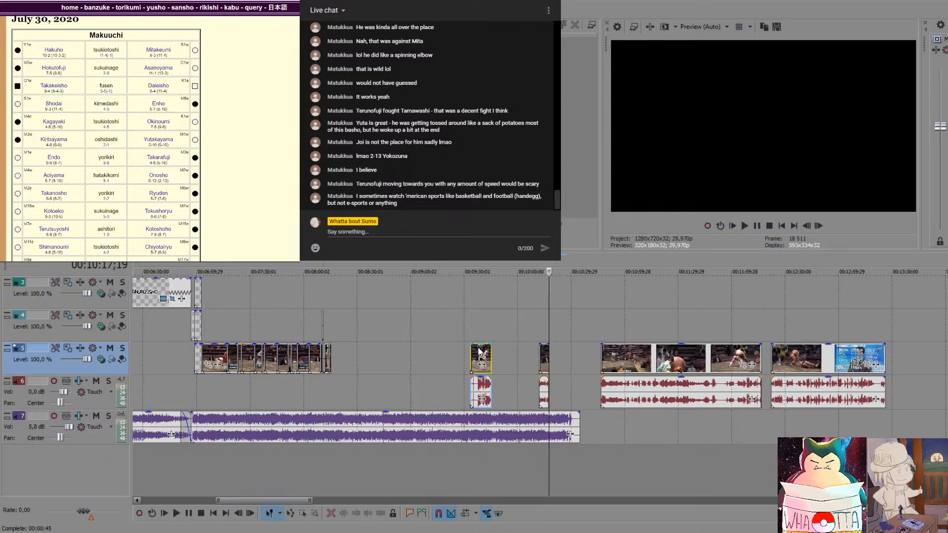
key("Up")
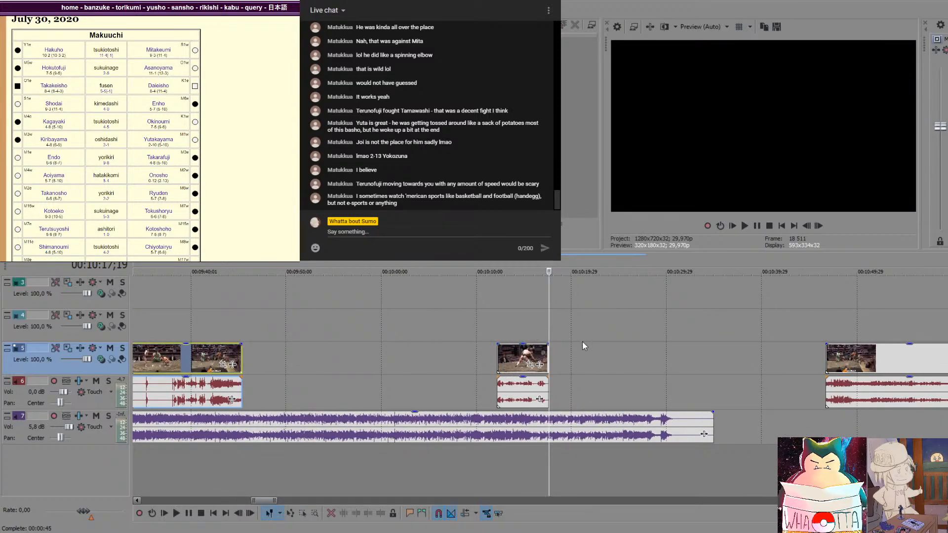
left_click_drag(542, 357, 443, 358)
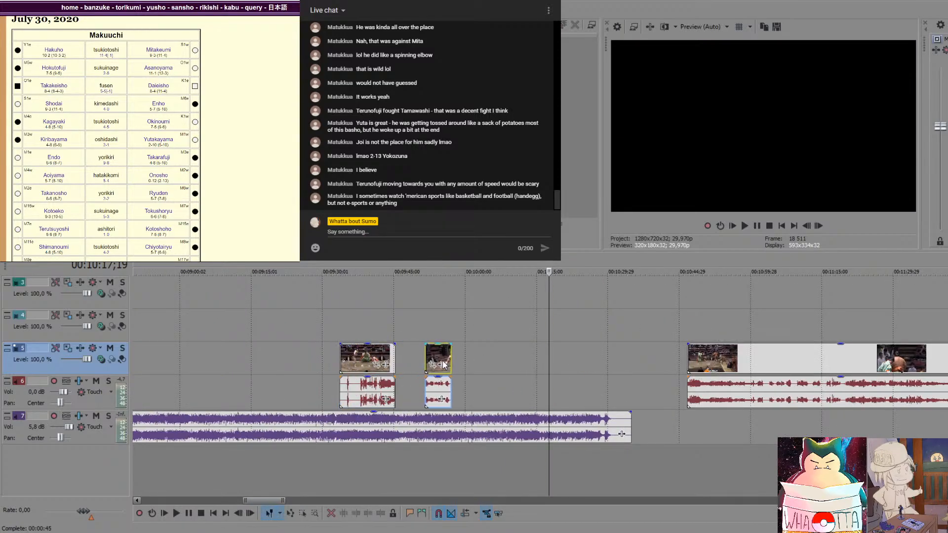
Split the live bout piece at 00:09:42;19, during the final throw, and move its ending to start at 00:09:58;22
left_click(365, 333)
key("Up")
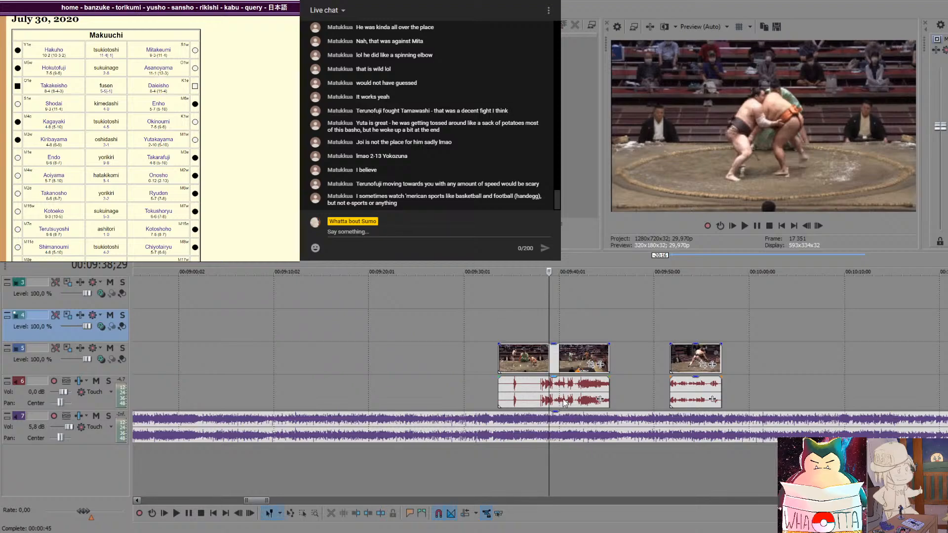
left_click(565, 336)
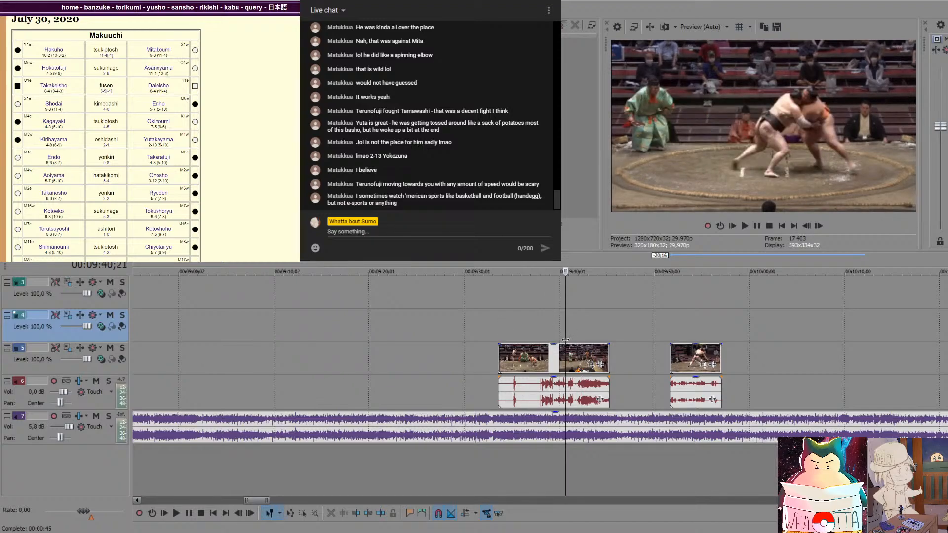
left_click(589, 345)
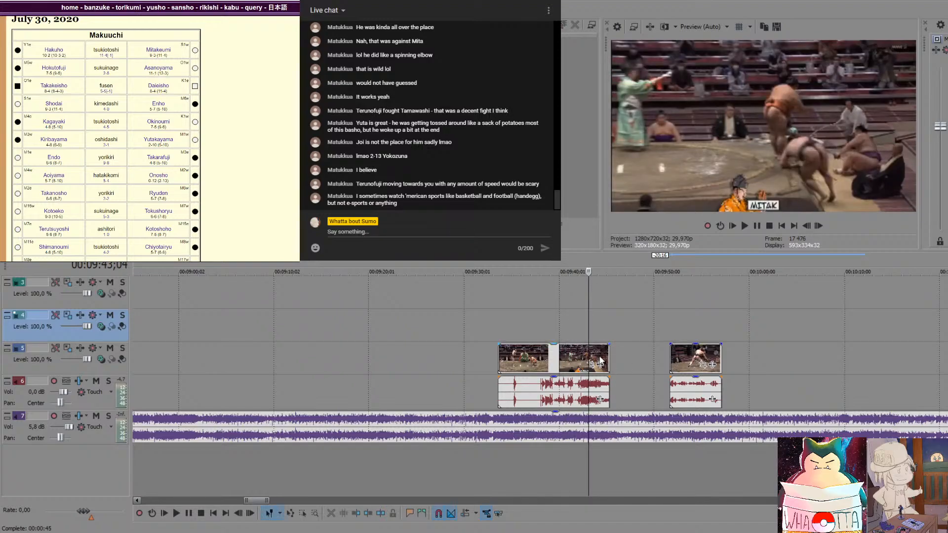
left_click(597, 327)
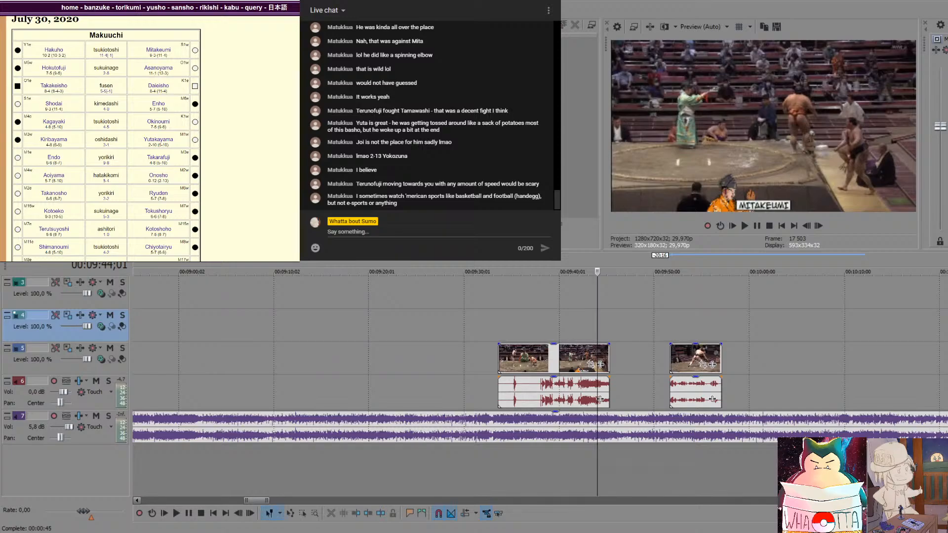
left_click(589, 333)
left_click(579, 336)
left_click(589, 336)
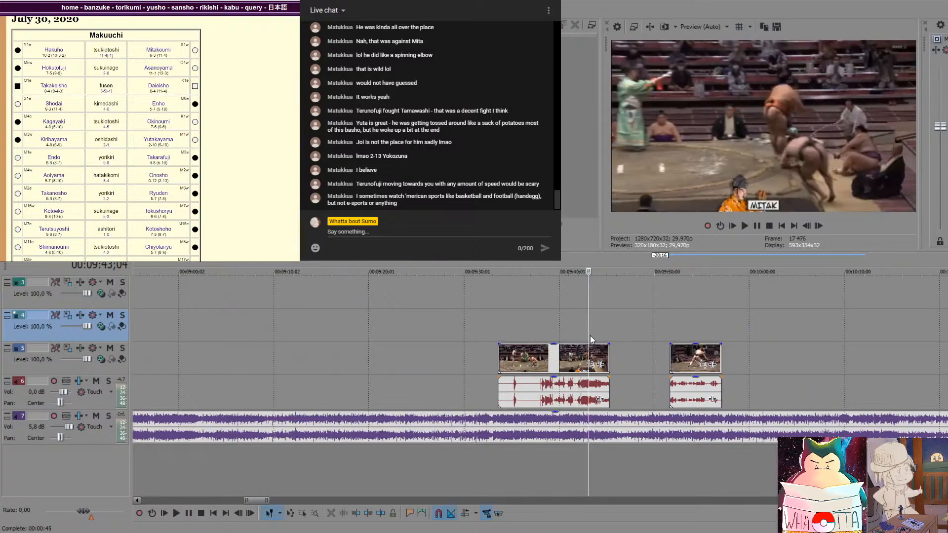
key("Left")
key("Left")
key("Left")
key("Left")
key("Left")
key("Left")
key("Left")
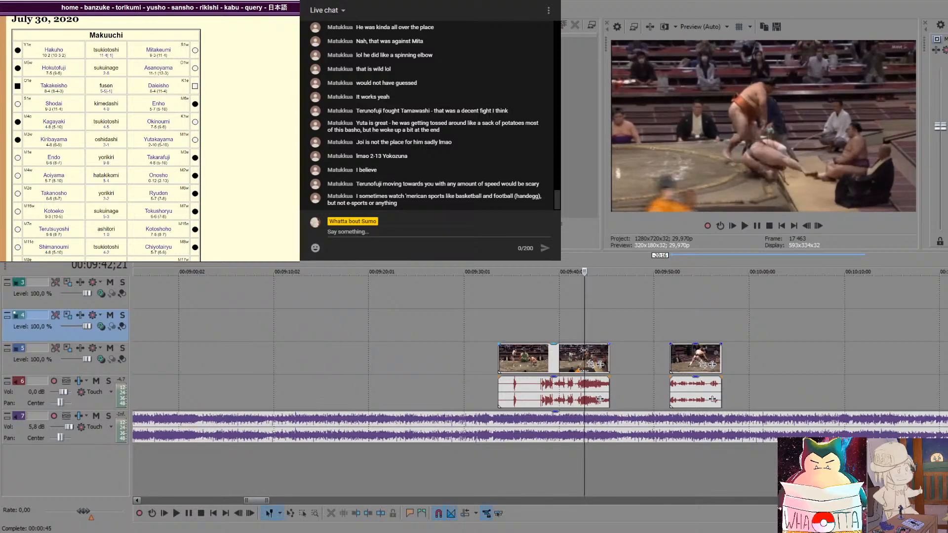
left_click(585, 354)
key("s")
left_click_drag(602, 353, 754, 353)
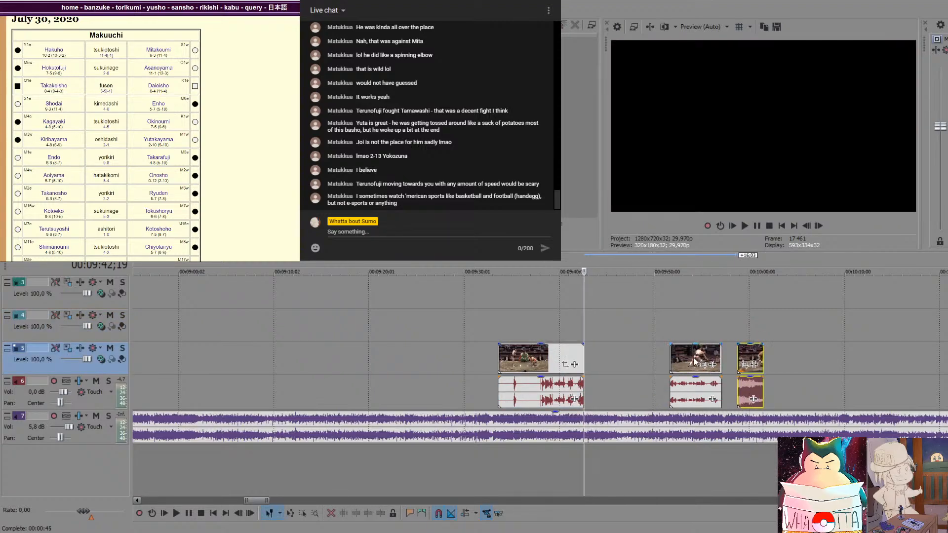
Place the replay piece directly before the separated bout ending, so that it ends at 00:09:58;22
left_click_drag(697, 362, 611, 368)
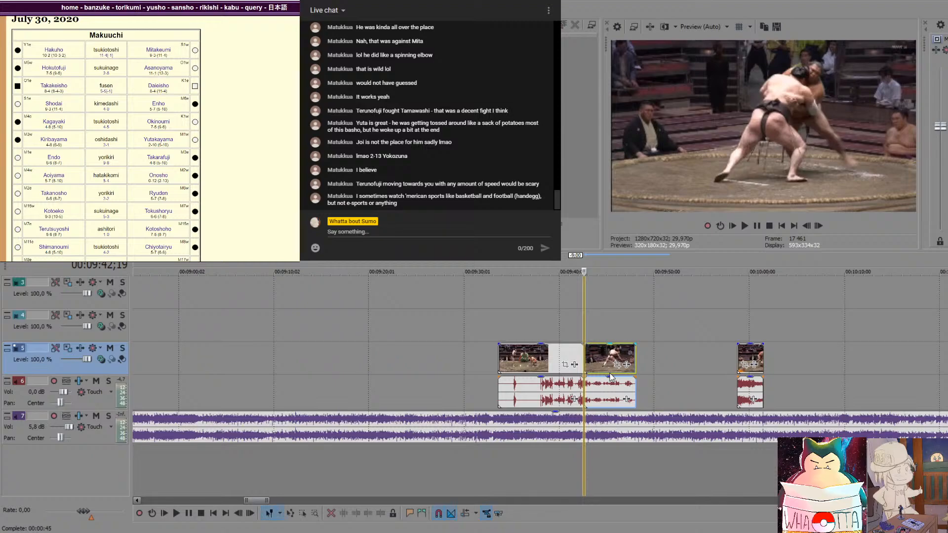
left_click(737, 337)
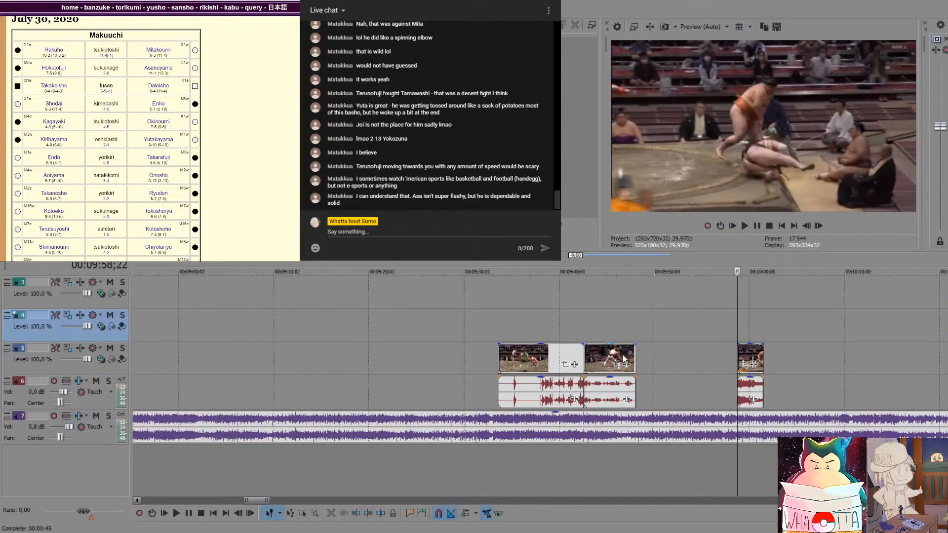
left_click_drag(624, 359, 722, 359)
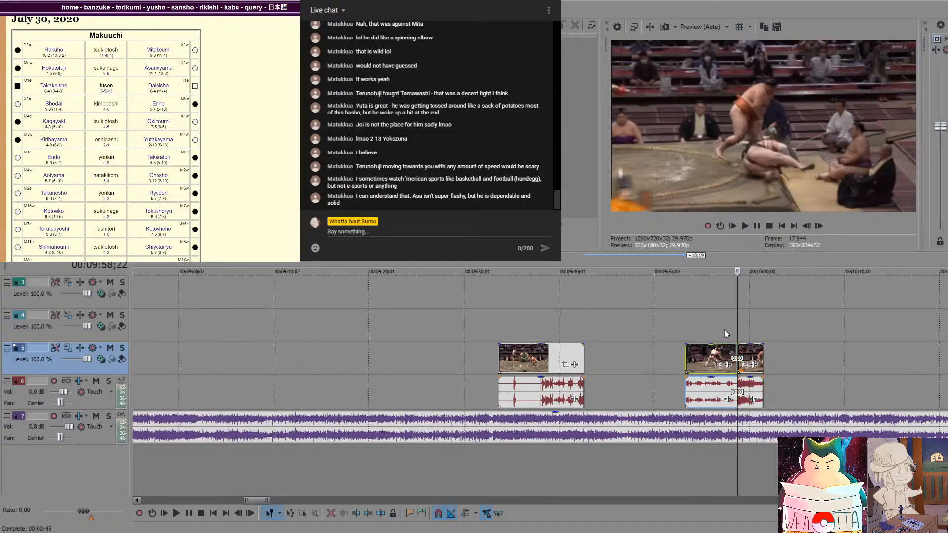
Play the transition from the replay into the live bout ending, starting at 00:09:56;03
left_click(712, 331)
key("space")
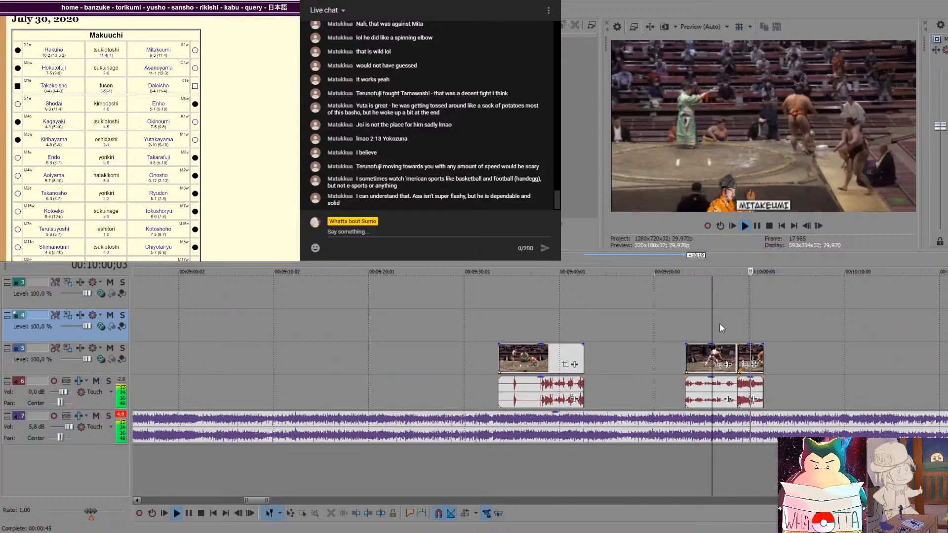
key("space")
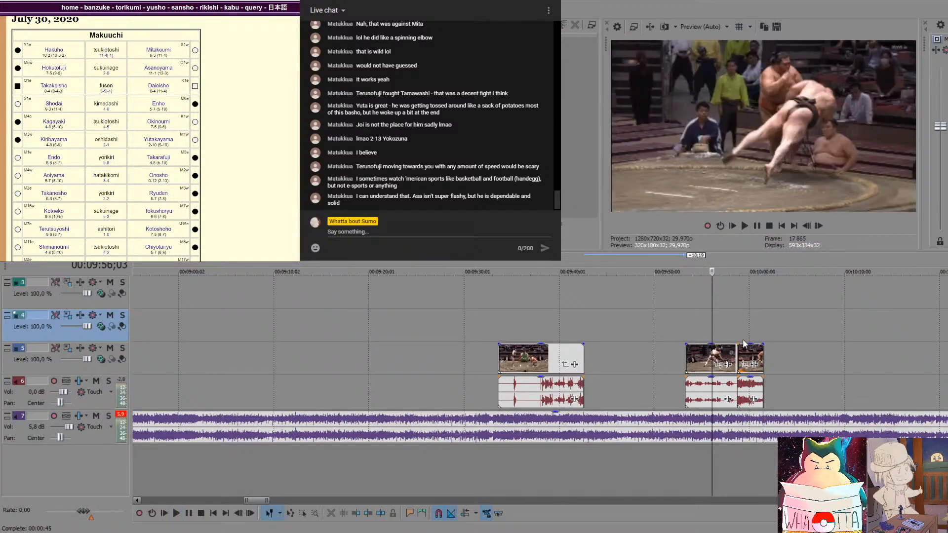
key("space")
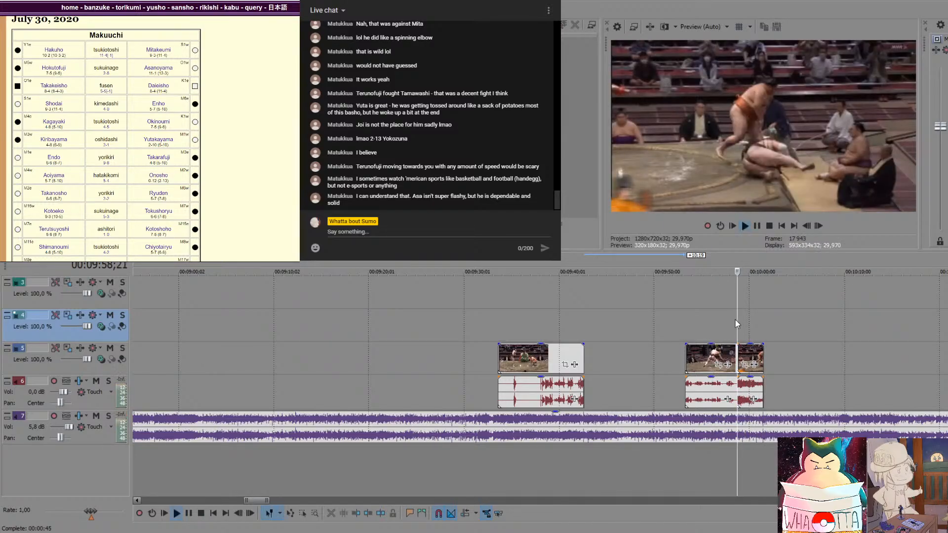
Delete the replay piece's audio while keeping its video, and pick up the start of the bout ending's audio
left_click(722, 396)
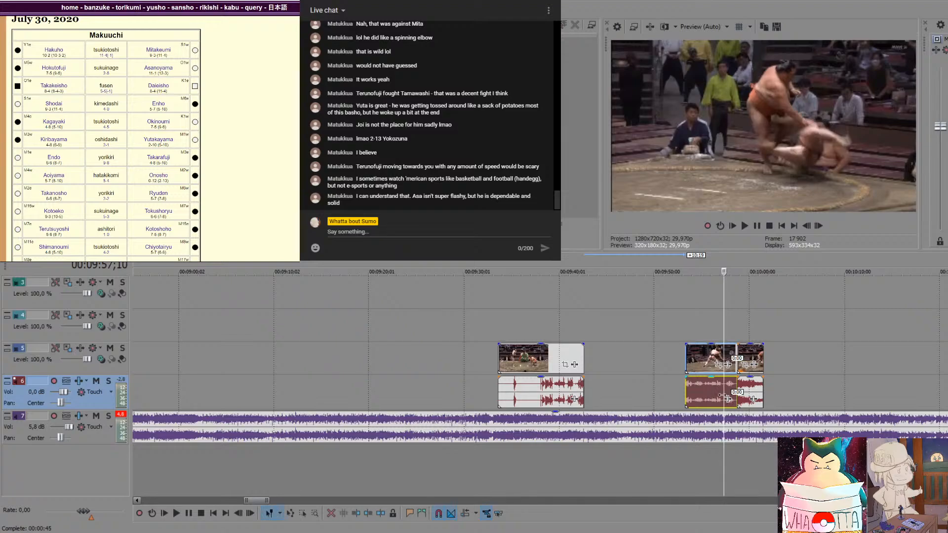
key("Delete")
key("ctrl+z")
key("Delete")
left_click_drag(738, 388, 739, 387)
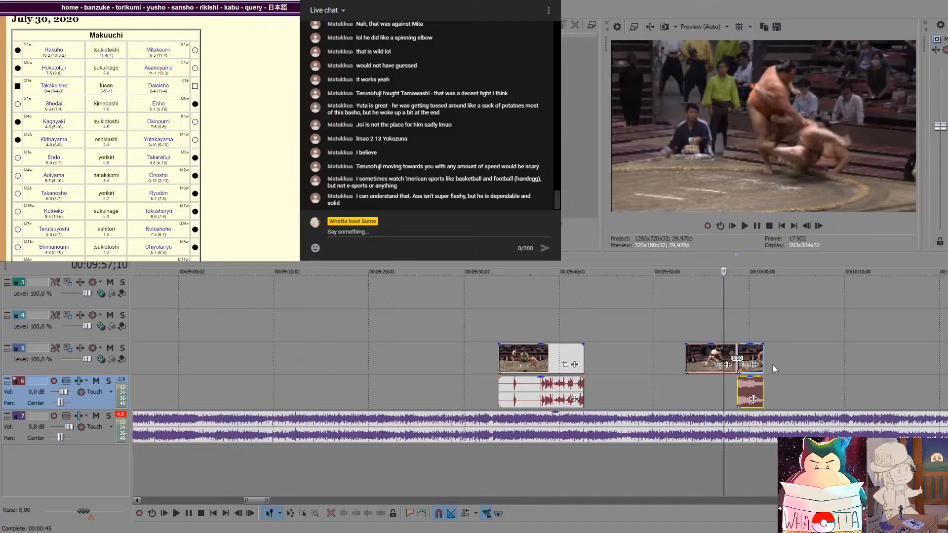
Extend the last bout clip's audio back to the clip's start and cut away everything before 00:09:57;26
left_click_drag(737, 389, 685, 390)
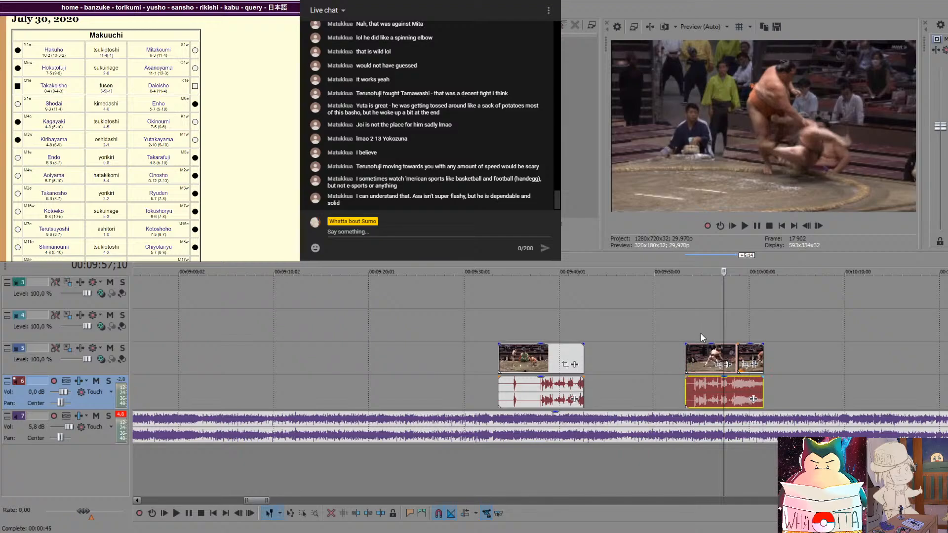
left_click(730, 383)
key("s")
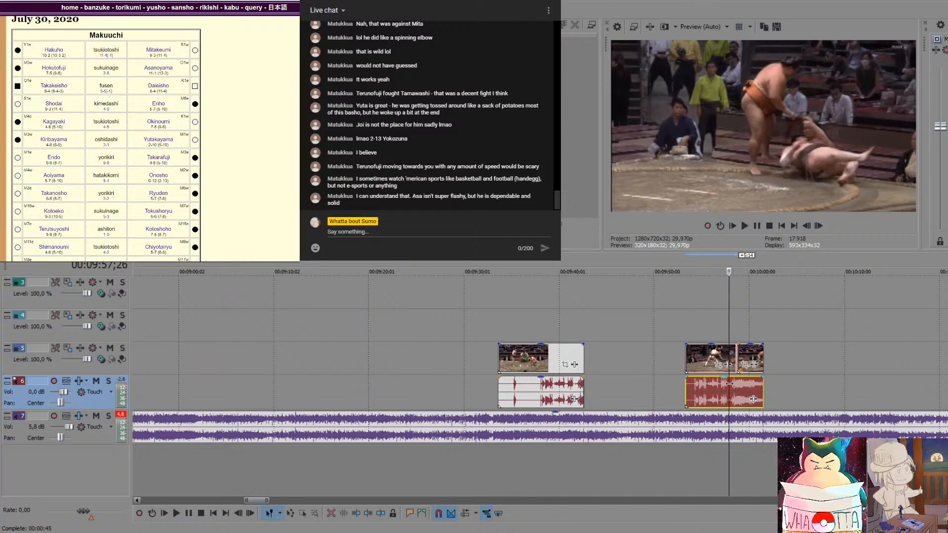
left_click(710, 390)
key("Delete")
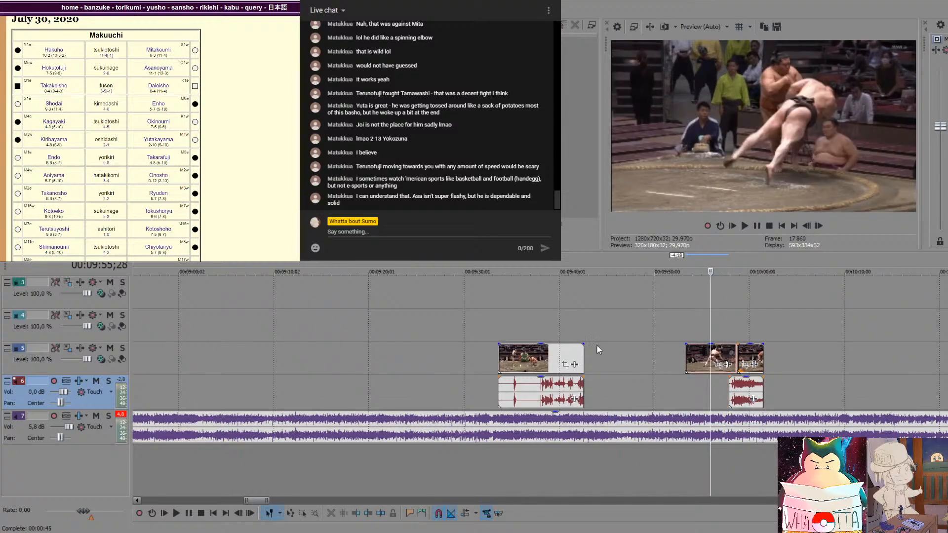
Shift the bout's opening clip and its audio slightly later on the timeline, closer to the following clip
left_click(562, 358)
left_click_drag(563, 358, 588, 358)
left_click(564, 354)
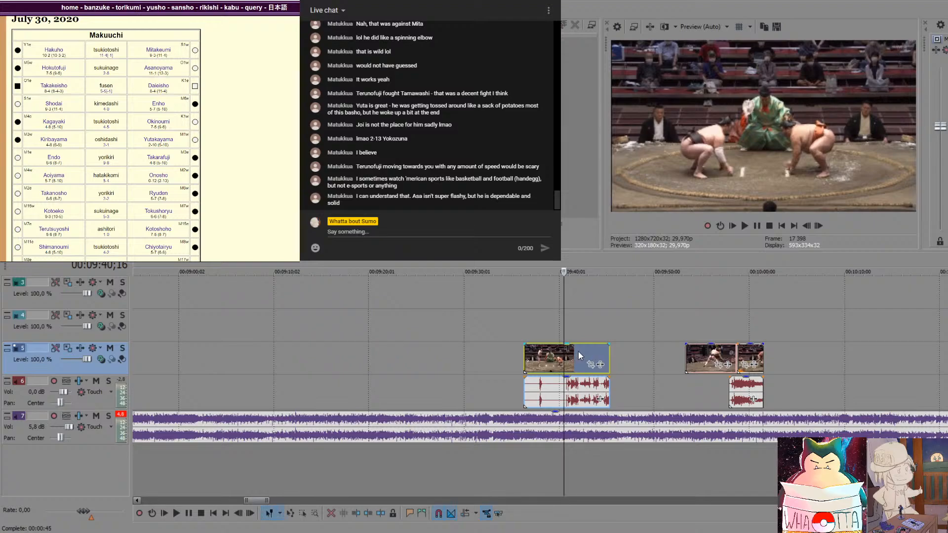
Play the opening clip, split it and its audio at 00:09:43;11, and delete the part after the split
key("space")
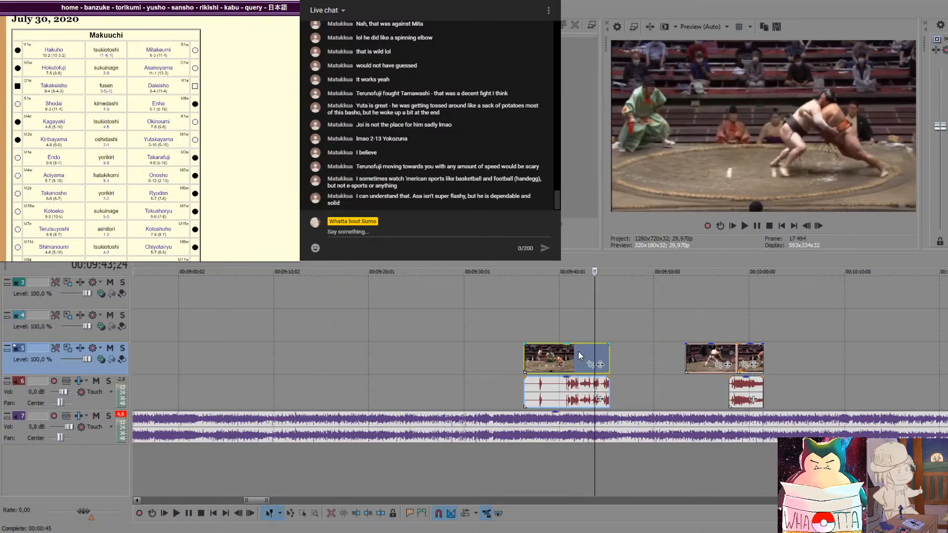
key("Left")
key("Left")
key("Left")
key("Left")
key("Left")
key("Left")
key("Left")
key("Left")
key("Left")
key("Left")
key("Left")
key("Left")
key("Left")
key("Left")
key("Left")
key("Left")
key("Left")
key("Left")
key("Left")
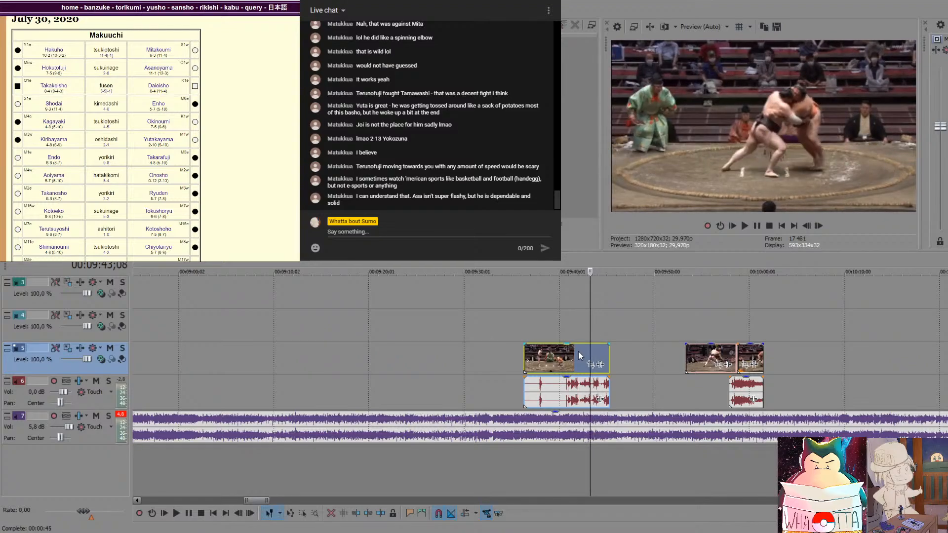
key("Right")
key("Right")
key("Right")
key("Right")
key("Right")
key("Right")
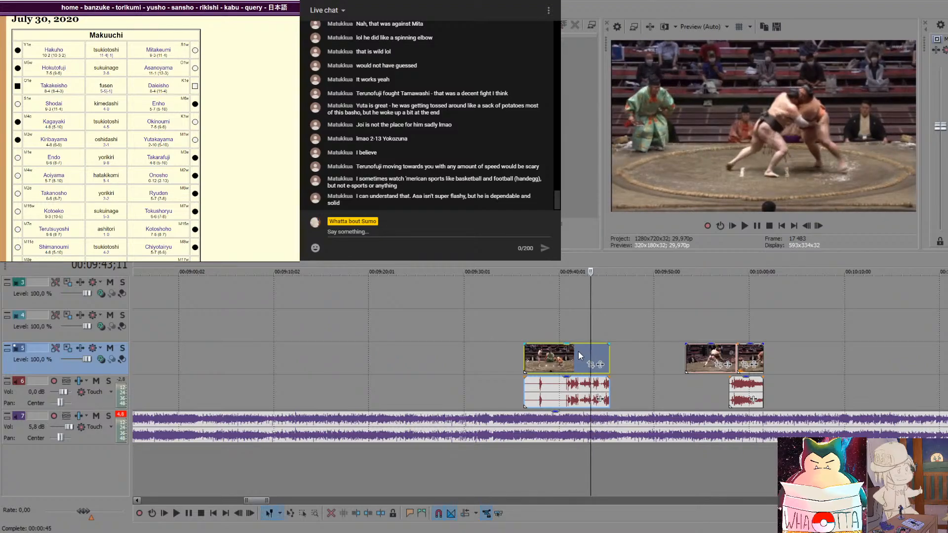
key("s")
key("Delete")
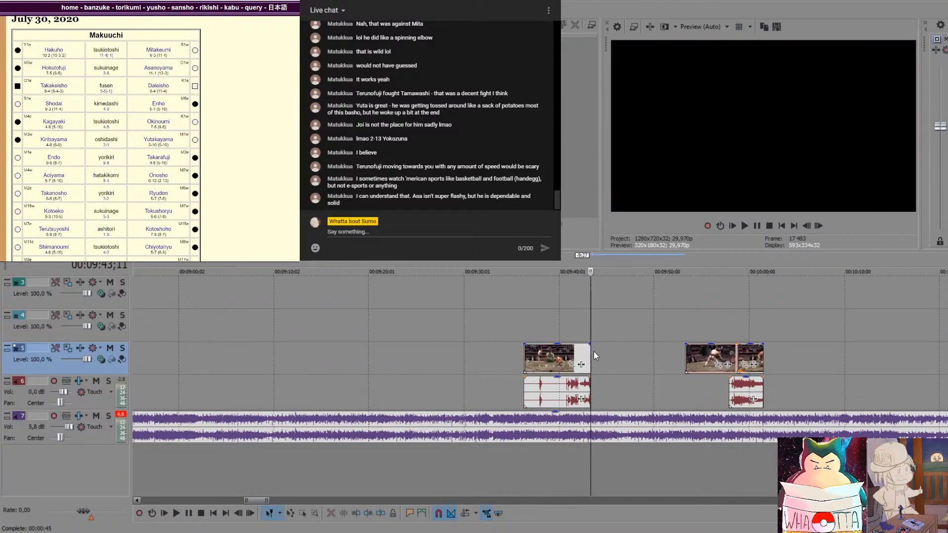
Move the trimmed opening clip directly against the following clip and delete the audio event beneath it
left_click_drag(572, 356, 660, 349)
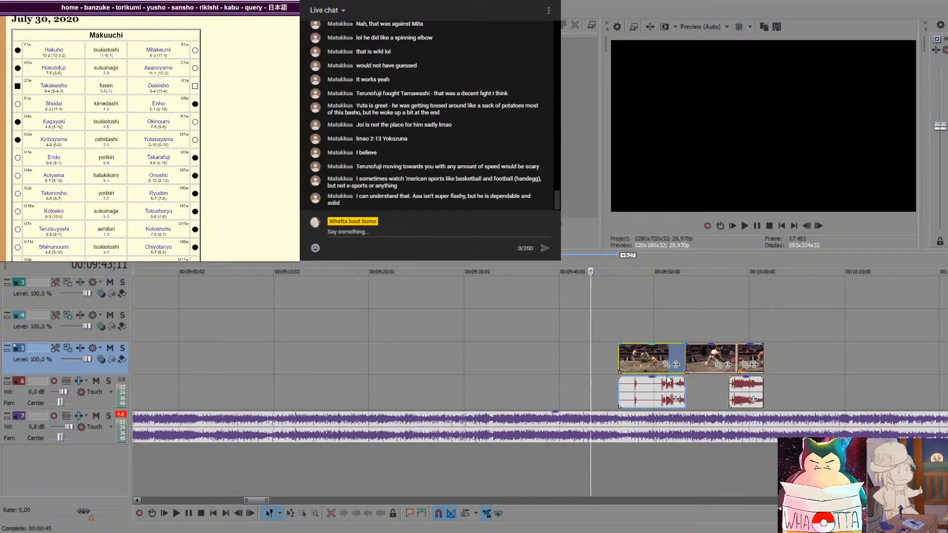
key("Delete")
left_click(649, 392)
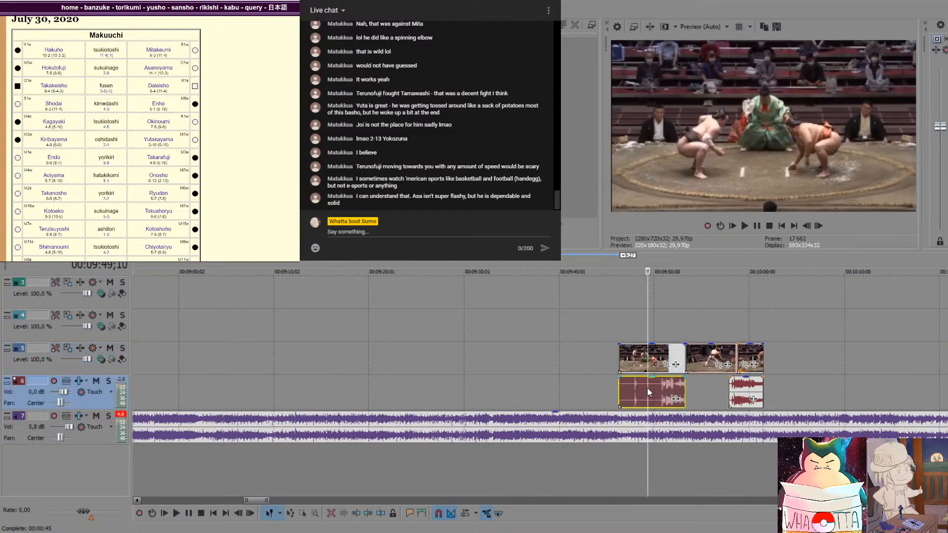
Play back the assembled bout sequence from its start at 00:09:46;07
left_click(620, 324)
key("space")
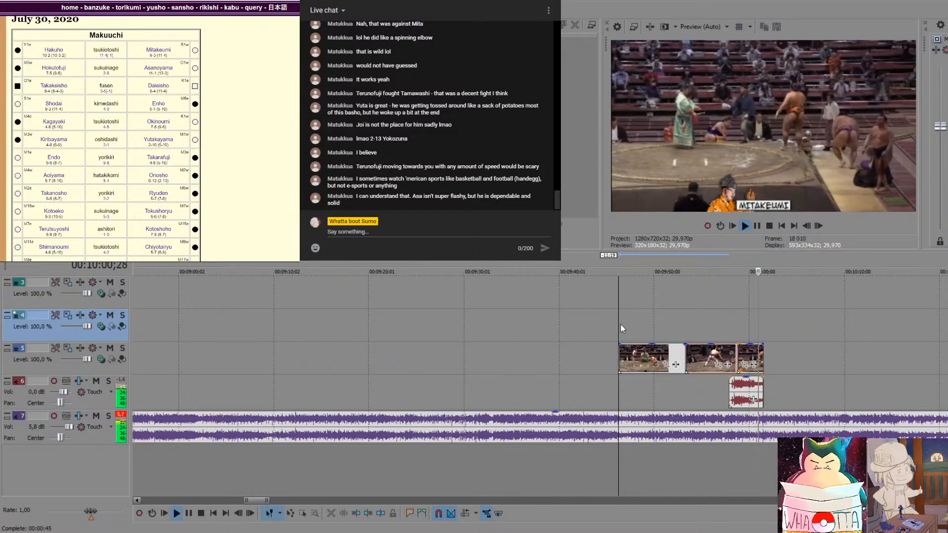
key("space")
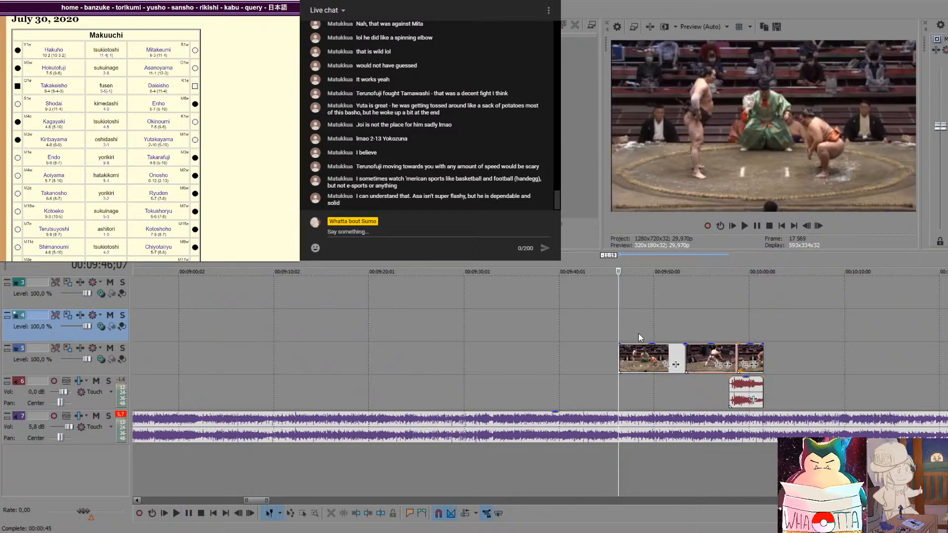
Move the three bout clips and their audio event earlier so the group starts at about 00:09:23
left_click(653, 351)
left_click(704, 351, "ctrl")
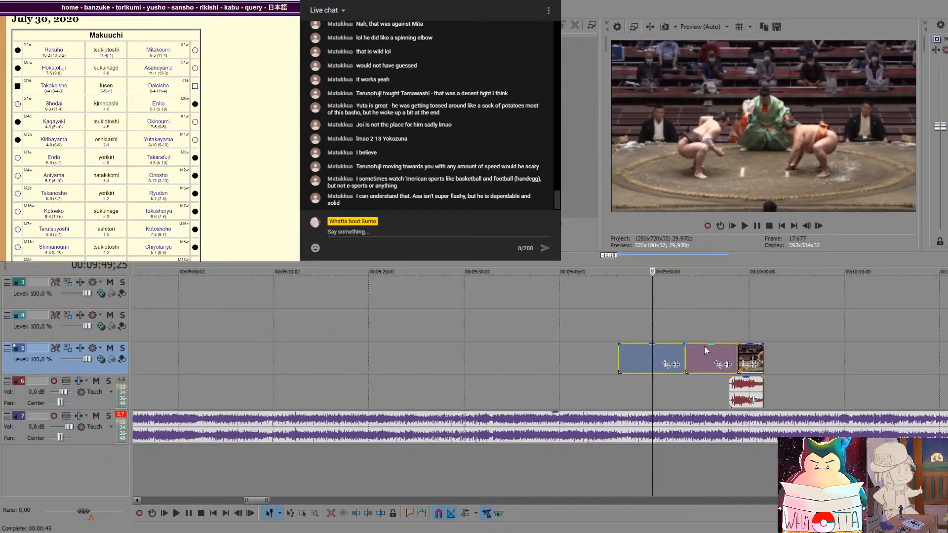
left_click(747, 359, "ctrl")
left_click(741, 401, "ctrl")
key("Delete")
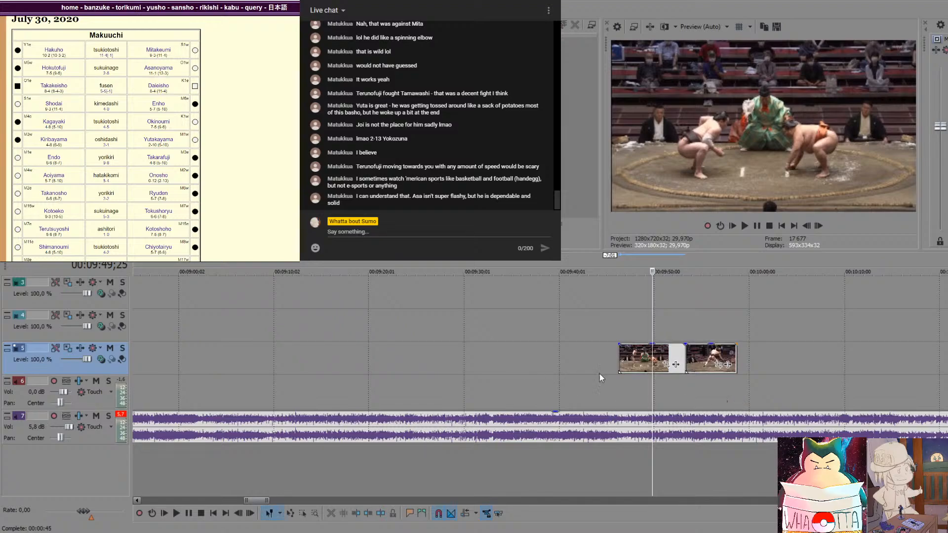
key("ctrl+z")
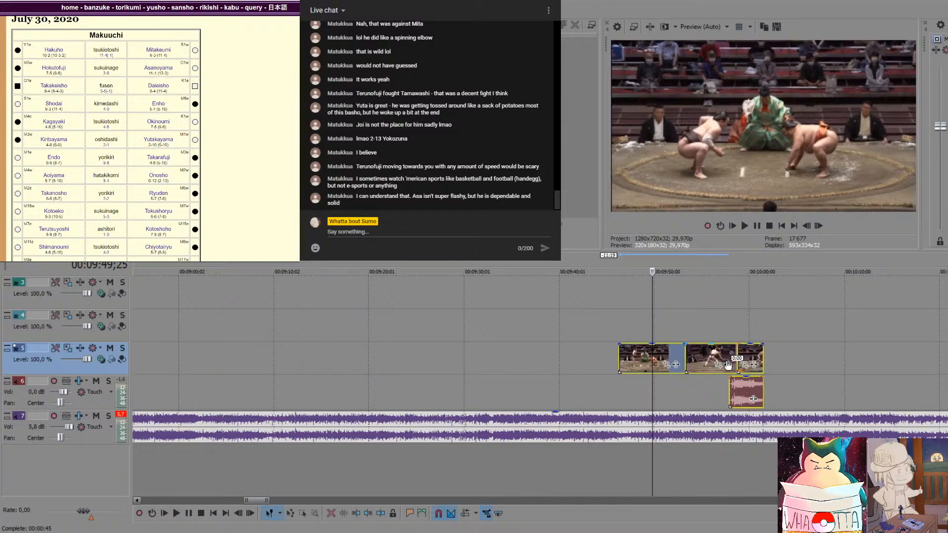
key("ctrl+y")
key("ctrl+z")
left_click_drag(708, 364, 486, 364)
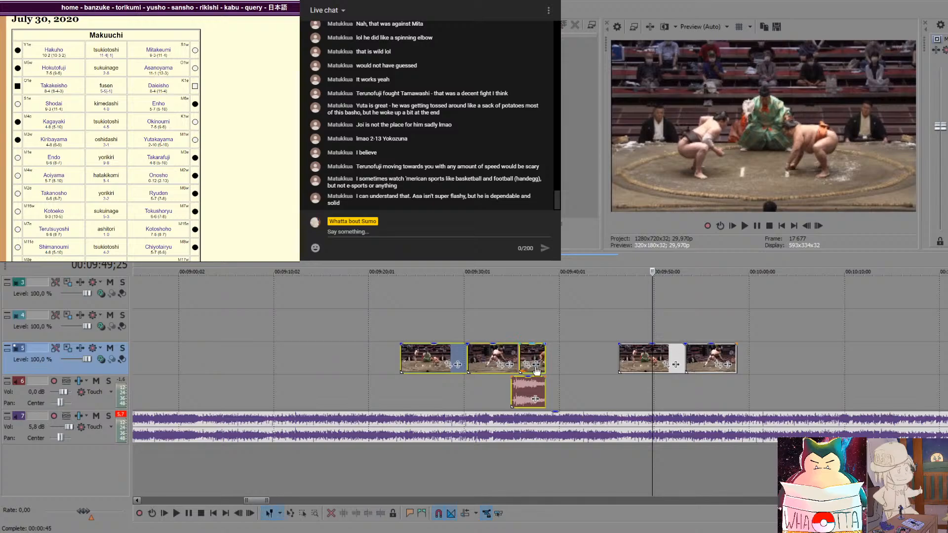
Delete the two duplicate bout clips left at the group's former position
left_click(662, 361)
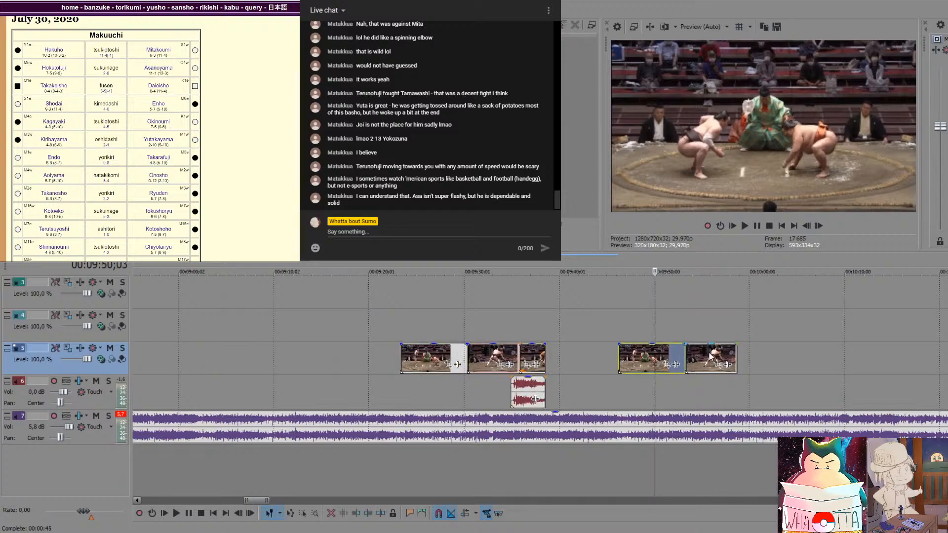
key("Delete")
left_click(707, 353)
key("Delete")
Cut the three bout clips and their audio event from the timeline
left_click(439, 358)
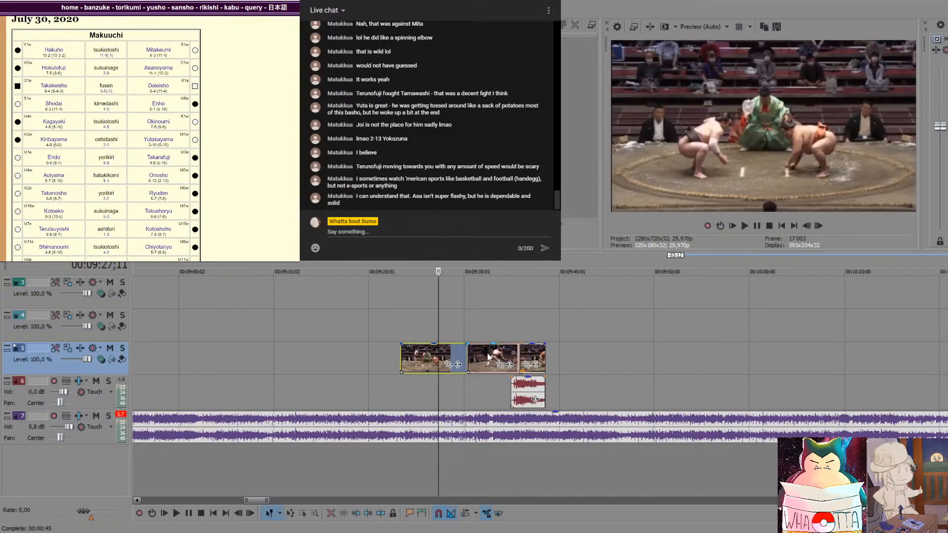
left_click(487, 354, "ctrl")
left_click(527, 353, "ctrl")
left_click(531, 392, "ctrl")
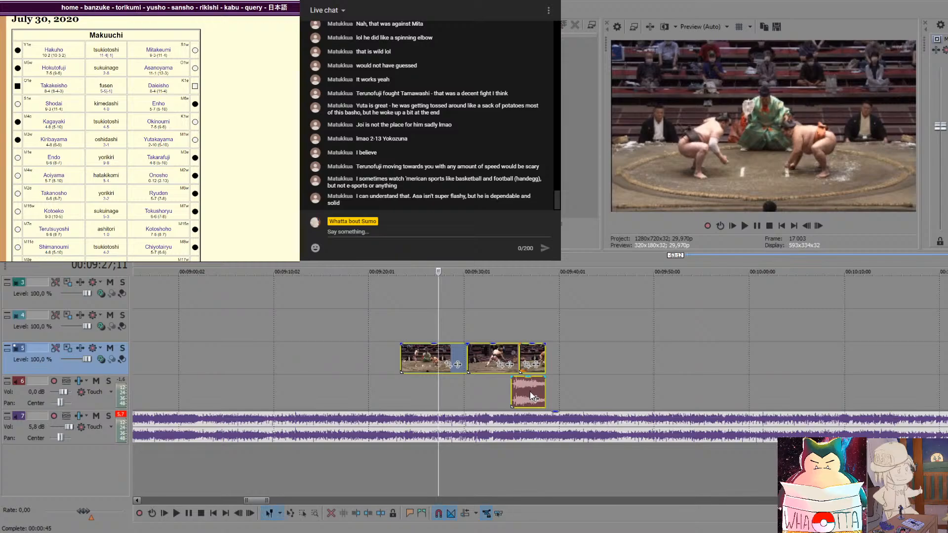
key("ctrl+x")
Paste the cut bout sequence after the main edit's last clip and close the gap so it starts at 00:08:15;17
scroll(338, 360, "down", 3)
left_click(305, 364)
scroll(323, 358, "up", 3)
scroll(431, 370, "up", 3)
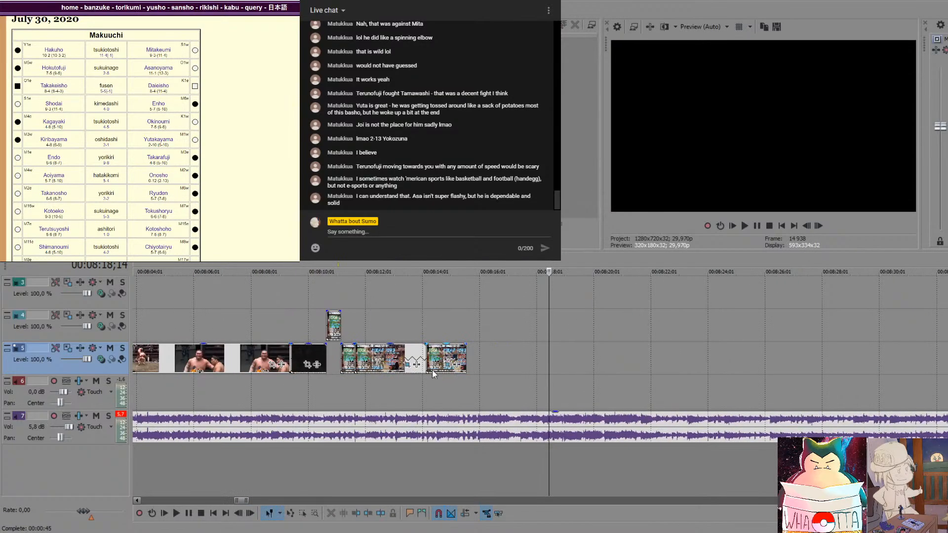
left_click(473, 351)
key("ctrl+v")
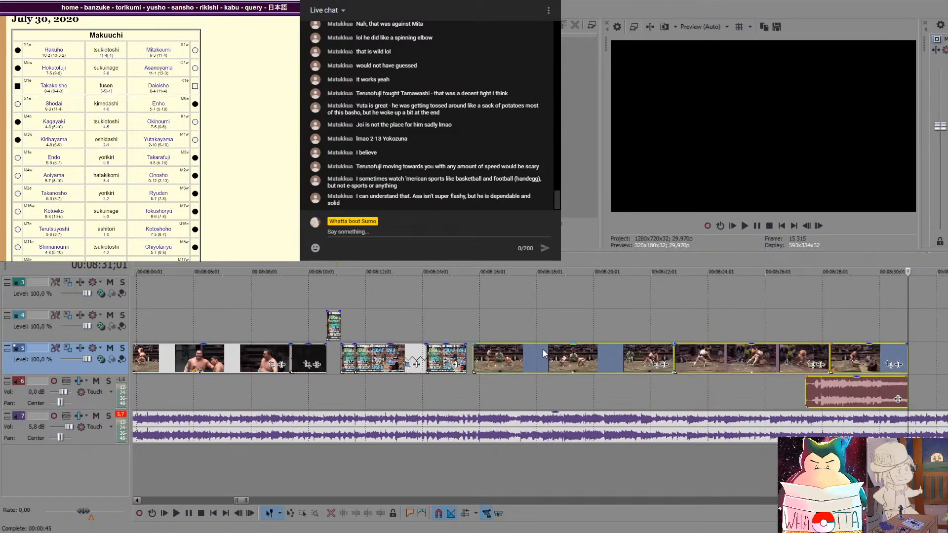
left_click_drag(543, 349, 537, 349)
left_click(467, 319)
Copy the paired ASANOYAMA and MITAKEUMI titles from about 00:07:39 and paste them on video tracks 1 and 2 at 00:08:15;17
scroll(466, 318, "down", 4)
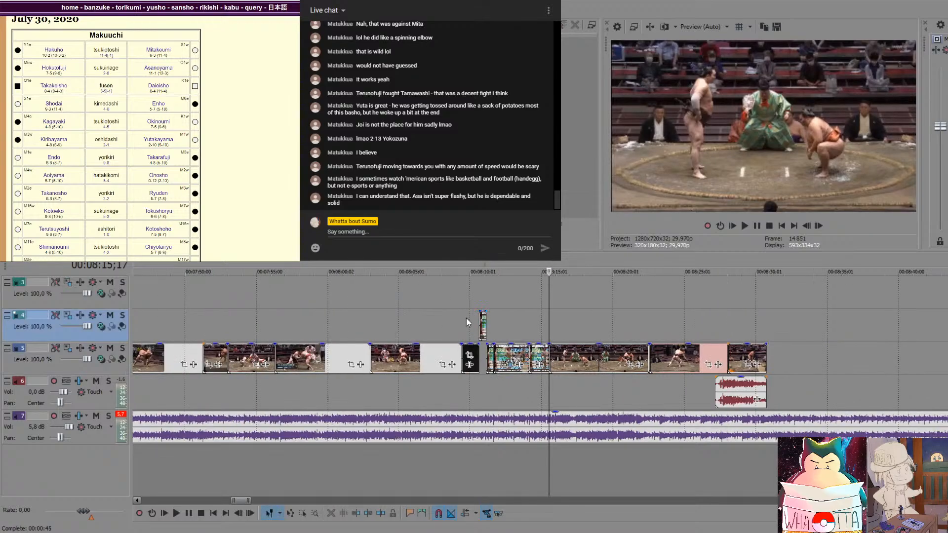
left_click(281, 297)
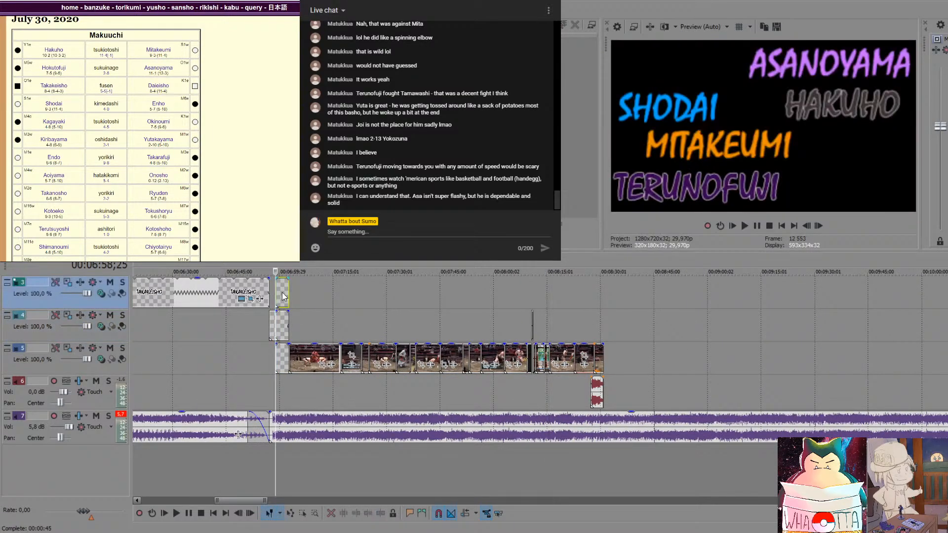
scroll(297, 299, "up", 1)
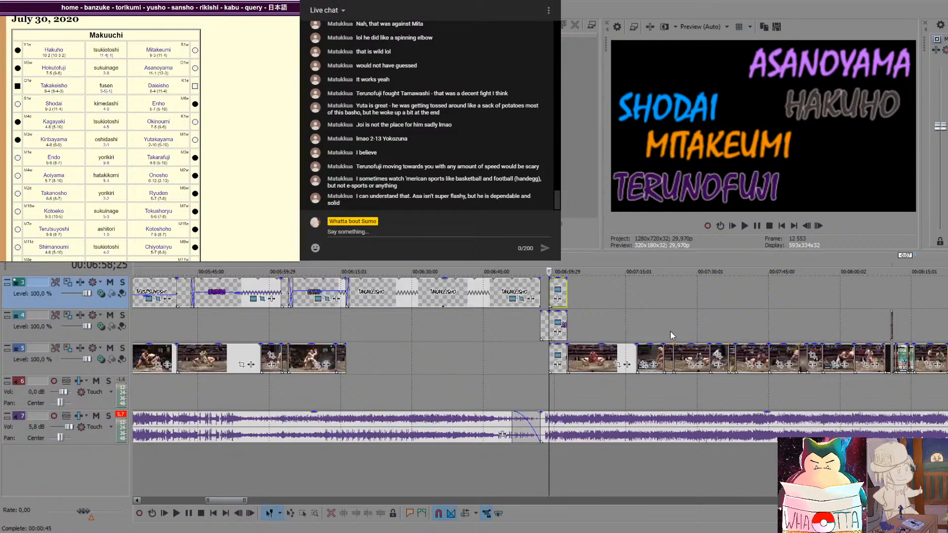
scroll(716, 331, "down", 1)
scroll(943, 328, "up", 1)
scroll(512, 466, "up", 1)
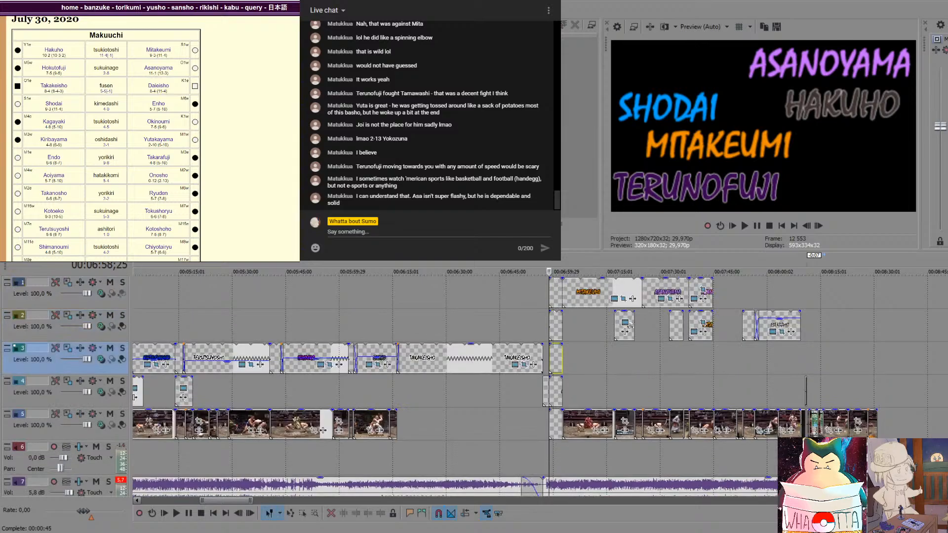
left_click(695, 294)
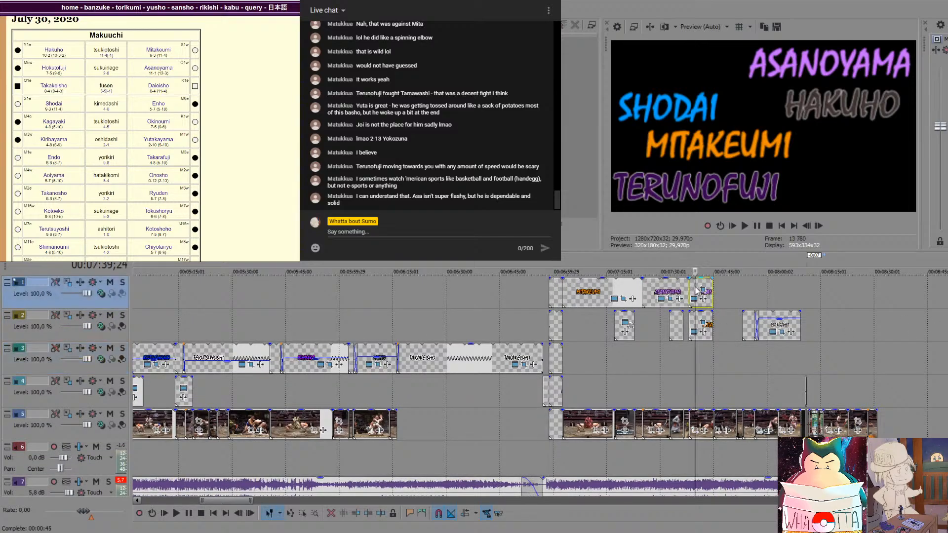
left_click(697, 318)
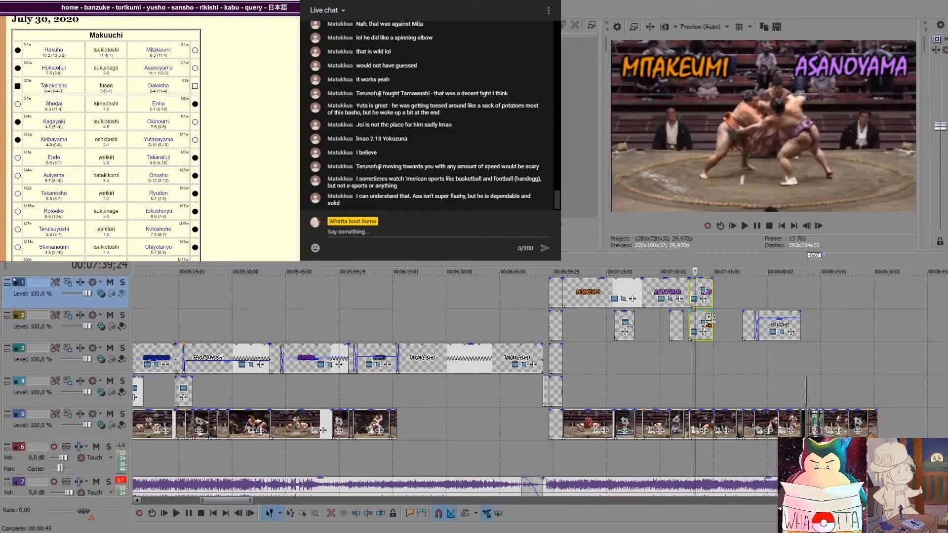
left_click(823, 312)
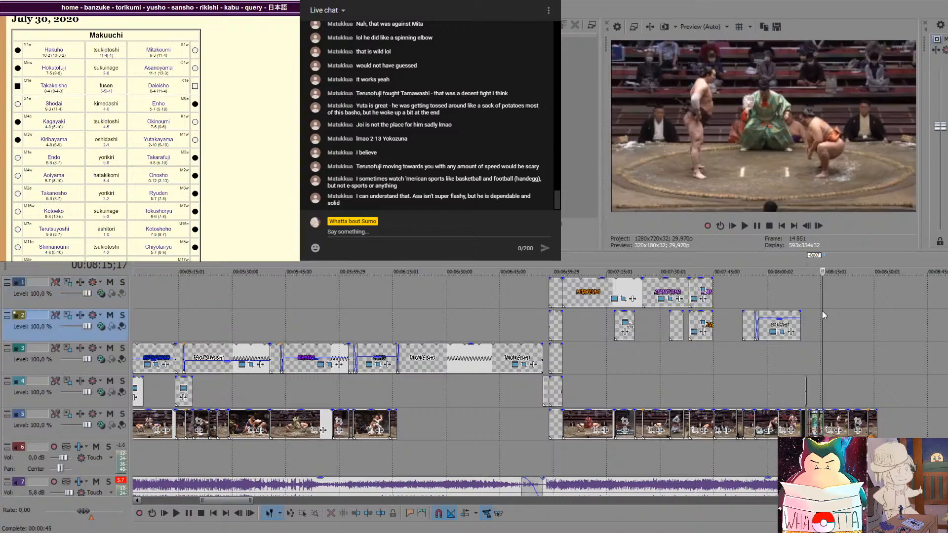
scroll(823, 311, "up", 3)
left_click(550, 294)
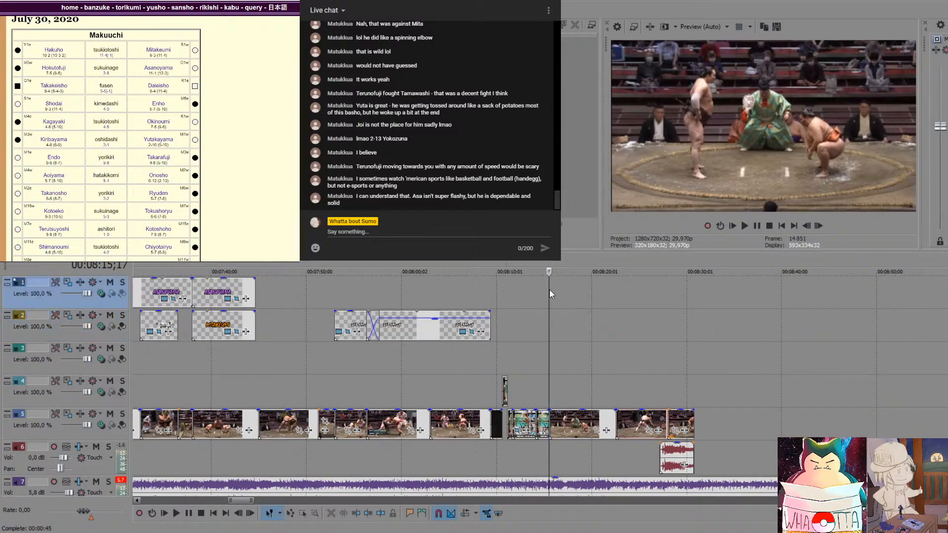
key("ctrl+v")
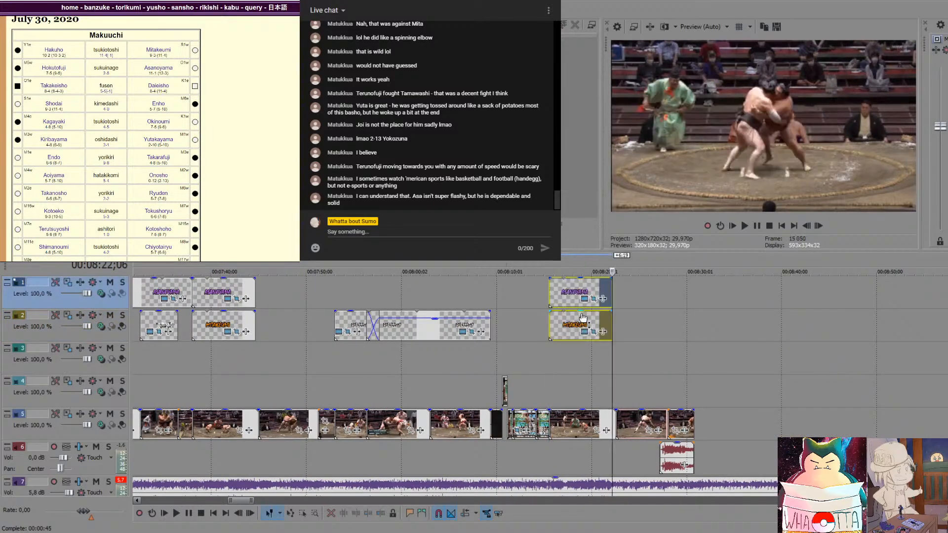
Replace the pasted ASANOYAMA title with a copy of the first HAKUHO title and extend it to the MITAKEUMI title's end
left_click(579, 292)
key("Delete")
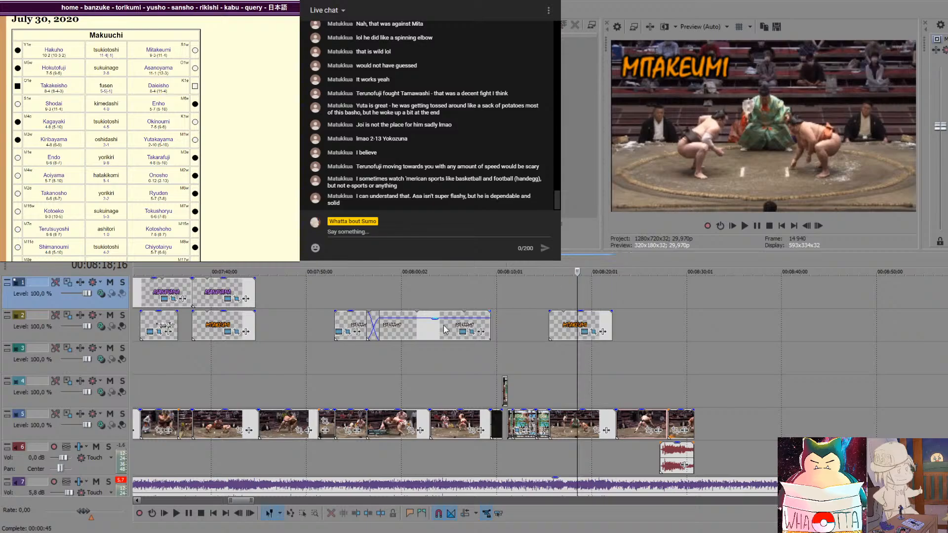
left_click(348, 320)
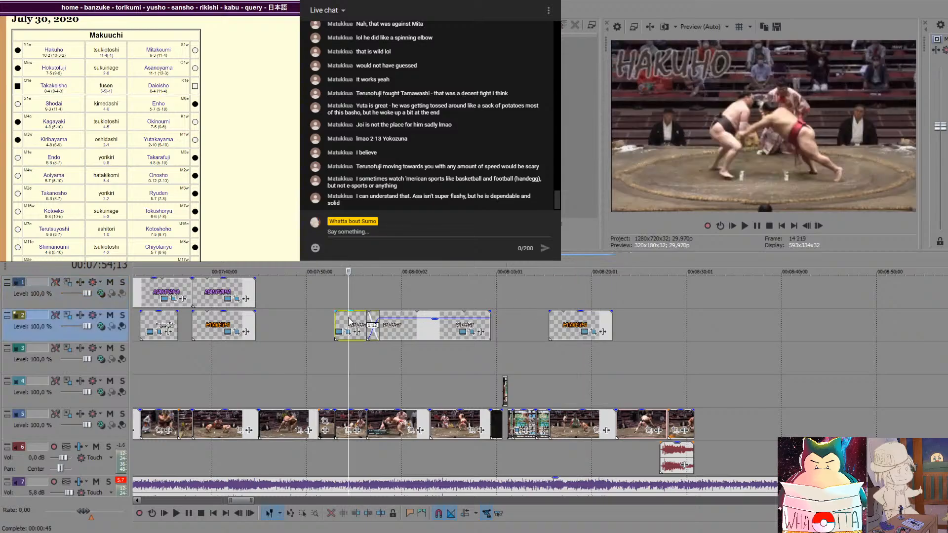
left_click(549, 293)
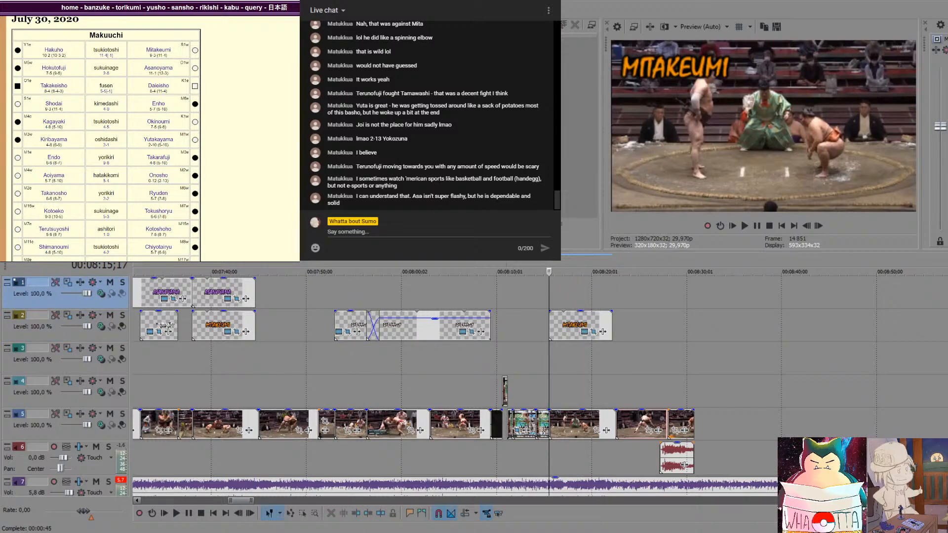
key("ctrl+v")
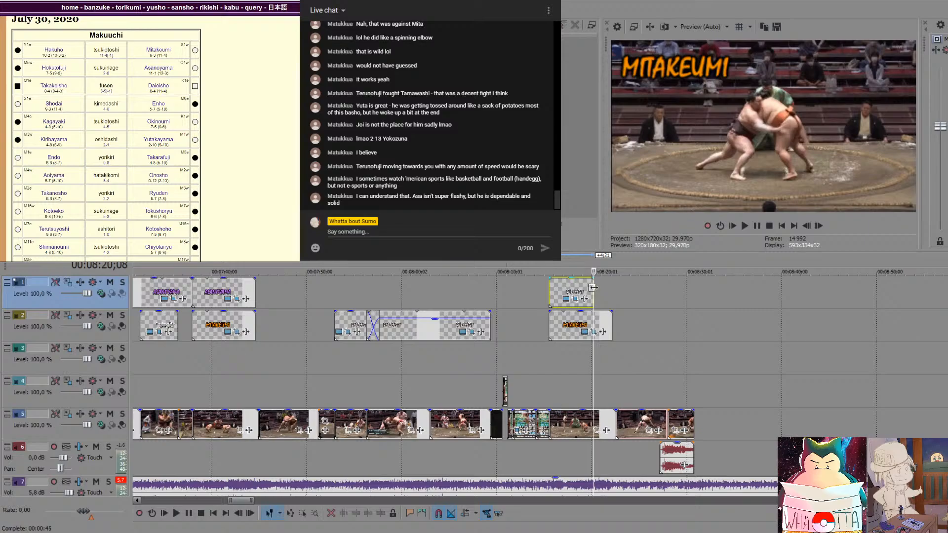
left_click_drag(593, 288, 612, 289)
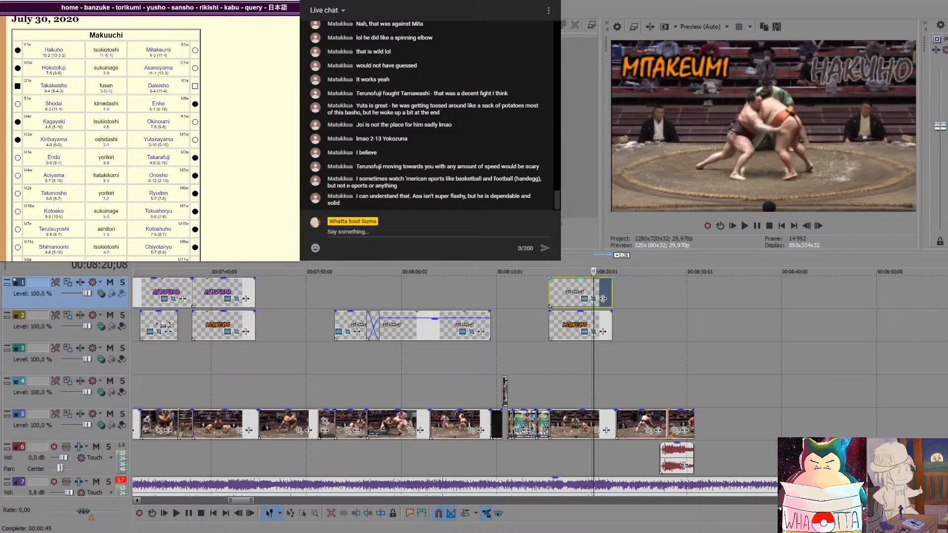
Reposition the bout titles starting at 00:08:15;17, with HAKUHO in the frame's upper left and MITAKEUMI in the upper right
left_click(553, 383)
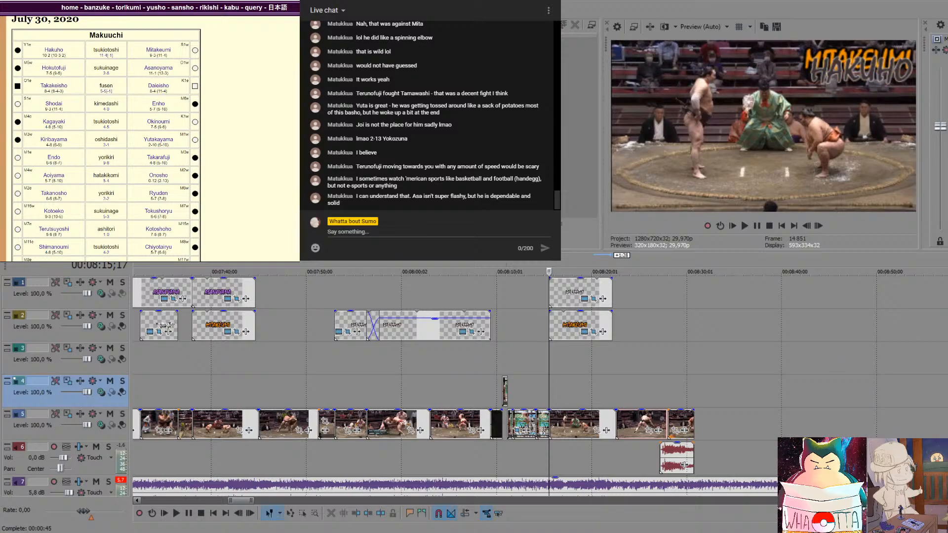
left_click(595, 328)
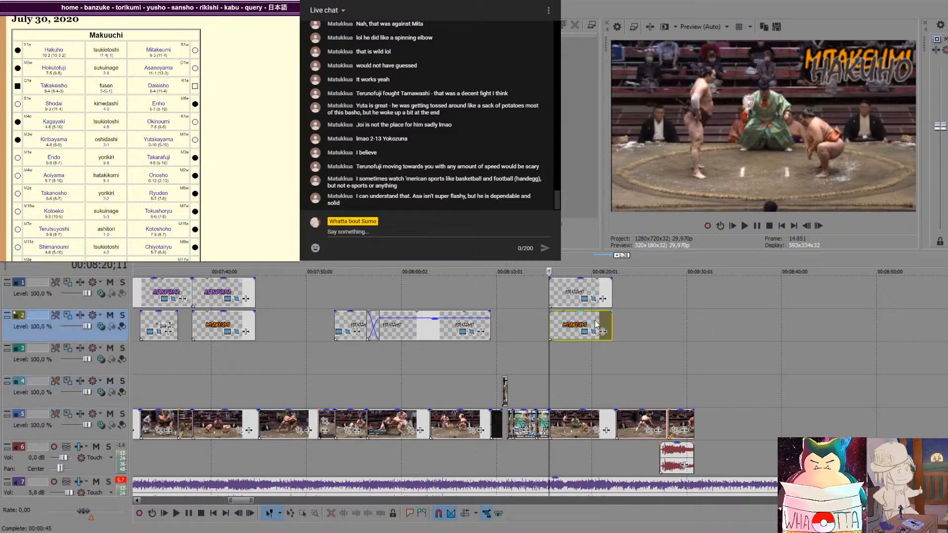
left_click(547, 369)
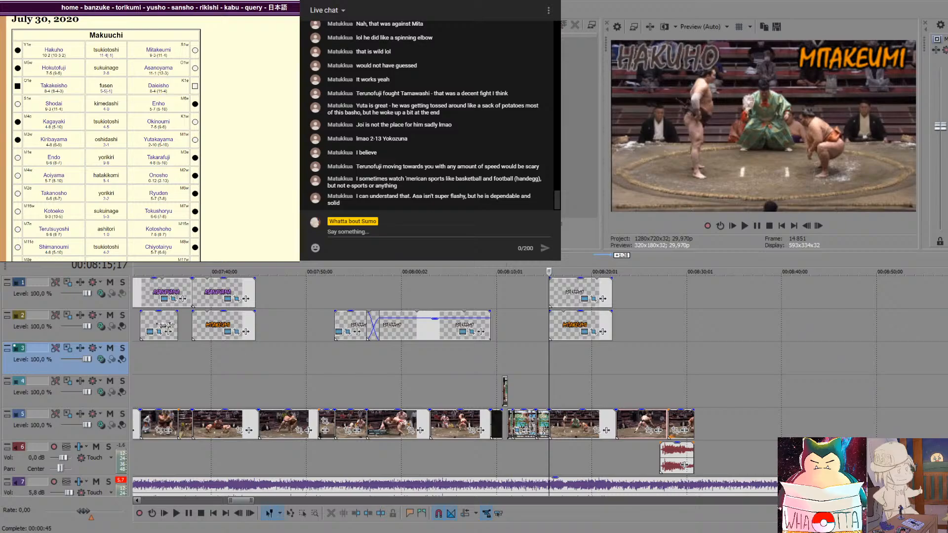
left_click(534, 353)
key("space")
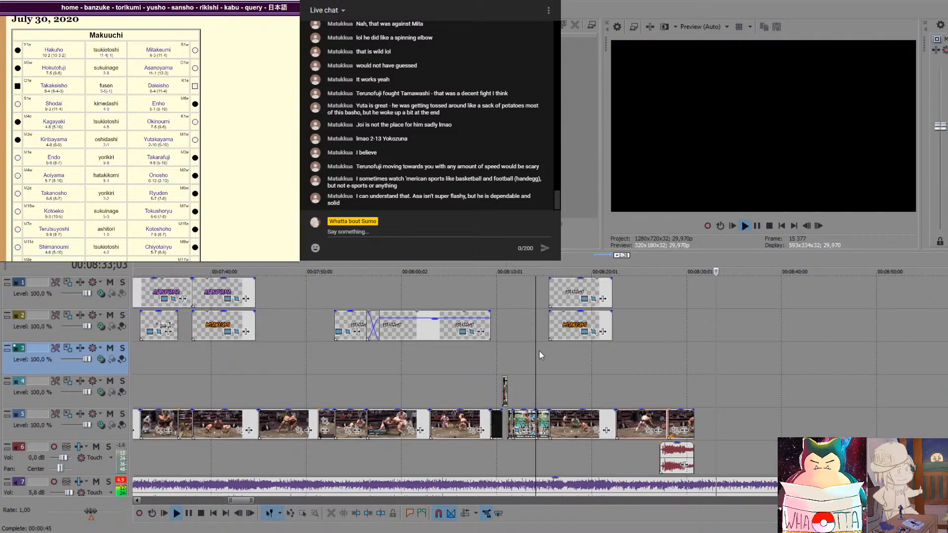
key("space")
Delete the offline media clip behind the unused raw footage, at about 00:12:44
scroll(837, 316, "down", 4)
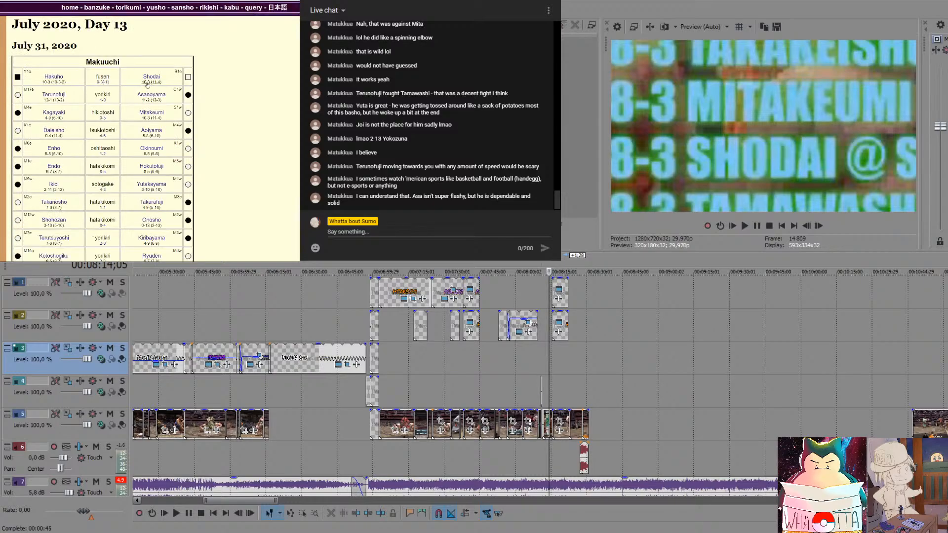
scroll(155, 93, "down", 1)
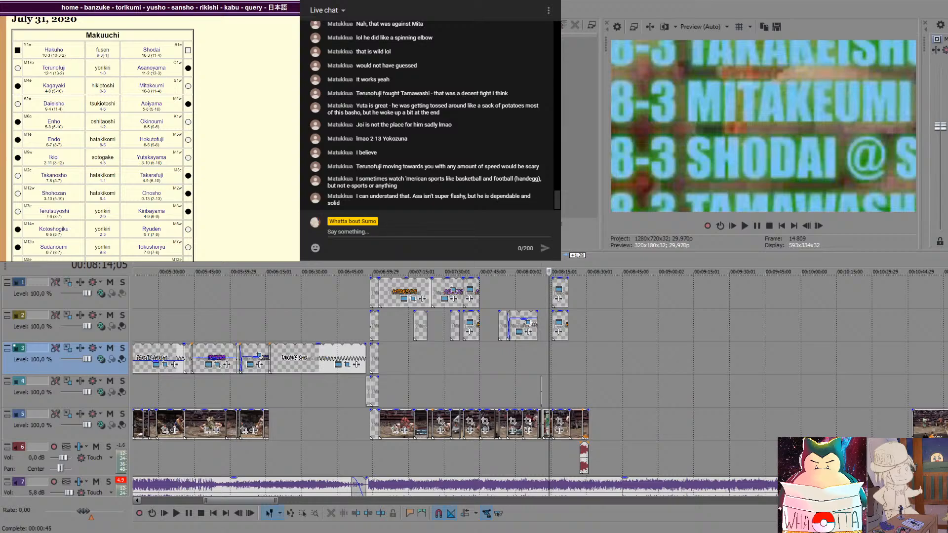
scroll(549, 386, "down", 2)
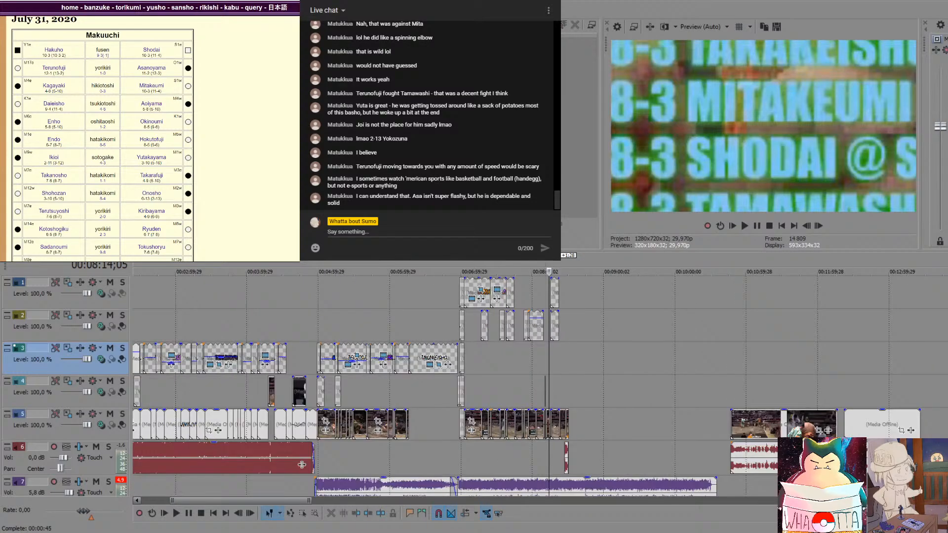
left_click(768, 394)
left_click(870, 421)
key("Delete")
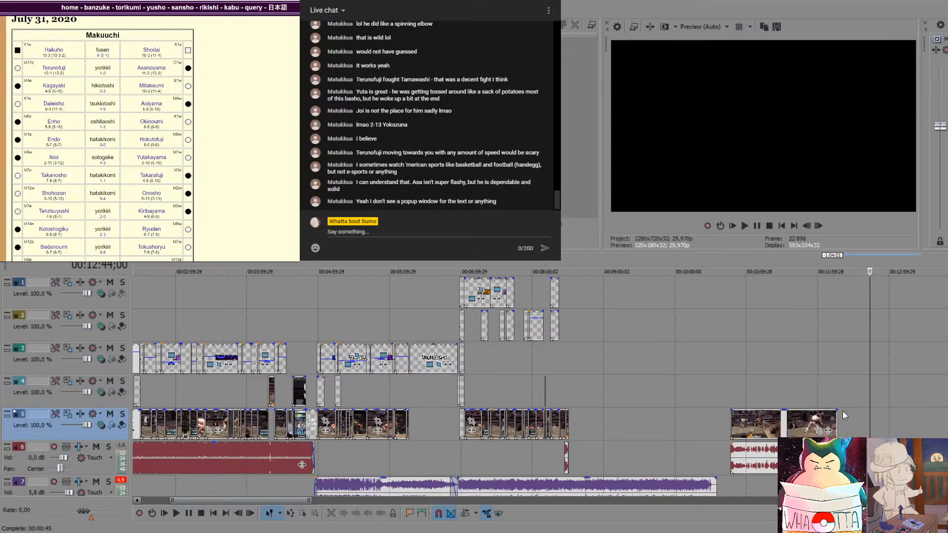
Find the moment in the raw footage after the bout where the wrestler is beside the ring's edge and split it at about 00:11:03
left_click(724, 396)
left_click(733, 393)
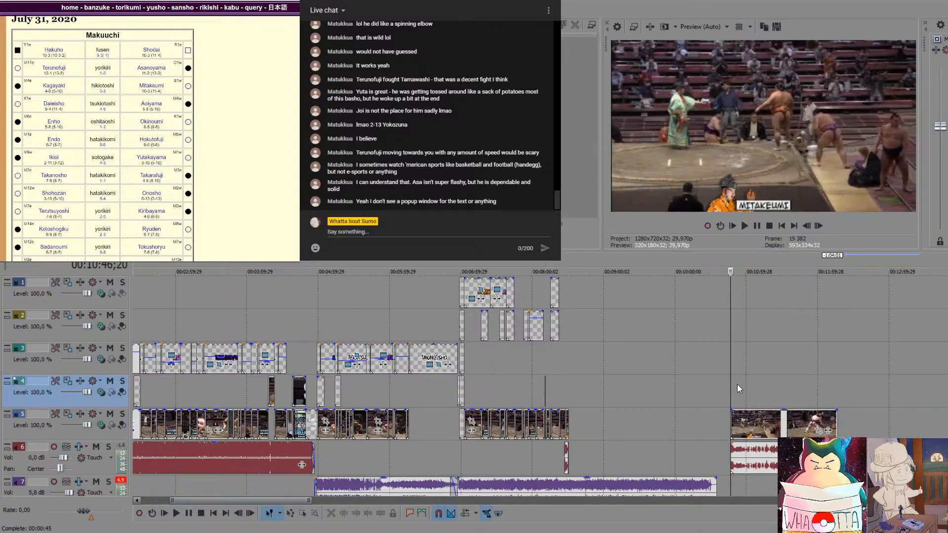
left_click(737, 384)
key("Right")
key("Right")
key("Right")
key("Right")
key("Right")
key("Right")
key("Right")
key("Right")
key("Right")
key("Right")
key("Right")
key("Right")
key("Right")
key("Right")
key("Right")
key("Right")
key("Right")
key("Right")
key("Right")
key("Right")
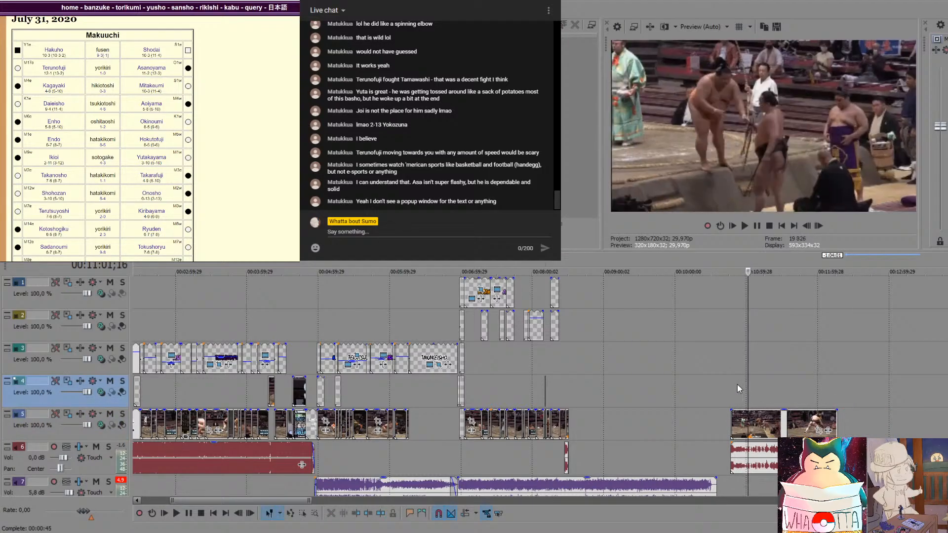
key("Right")
key("Right")
key("Right")
key("Right")
key("Right")
key("Right")
key("Right")
key("Right")
key("Right")
key("Right")
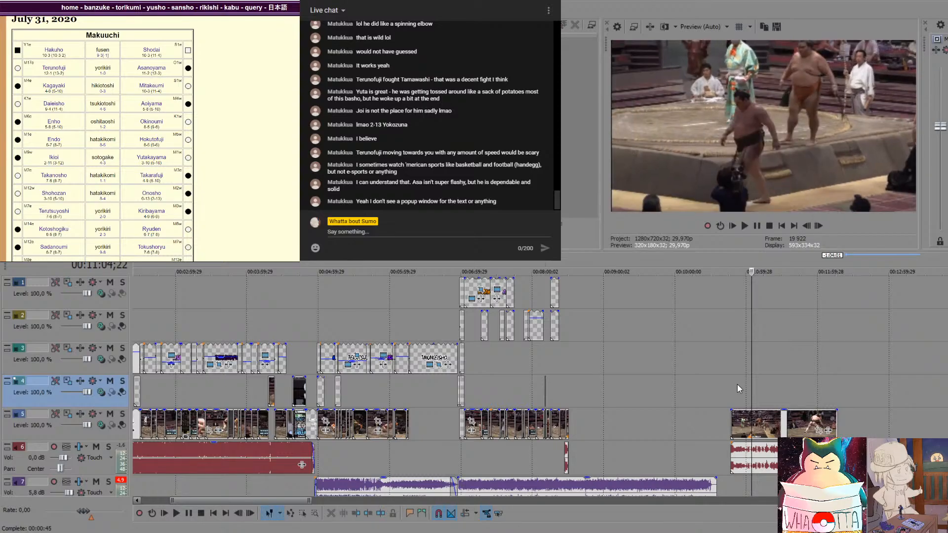
key("Right")
key("Right")
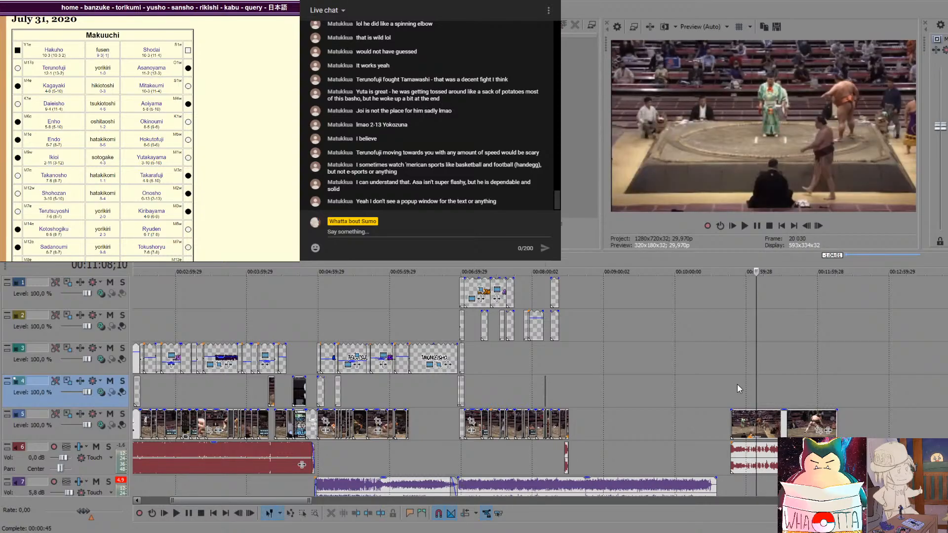
key("Right")
key("Right")
key("Right")
key("Right")
key("Right")
key("Right")
key("Right")
key("Right")
key("Right")
key("Right")
key("Right")
key("Right")
key("Right")
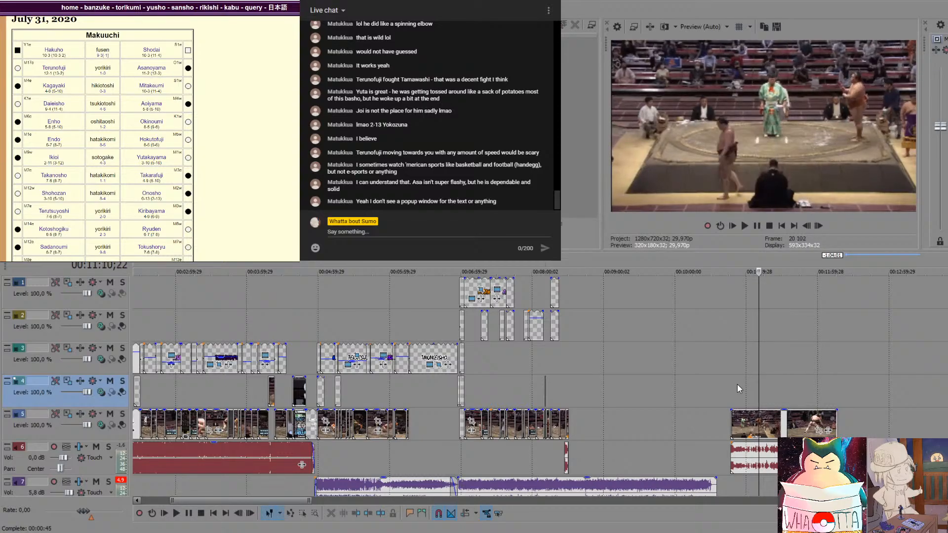
key("Right")
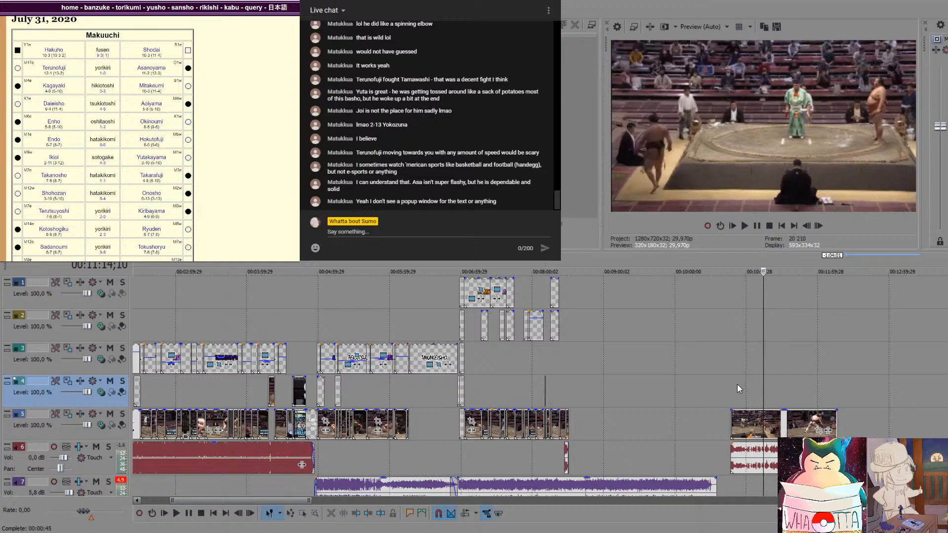
key("Left")
key("Left")
key("Left")
key("Left")
key("Left")
key("Left")
key("Left")
key("Left")
key("Left")
key("Left")
key("Left")
key("Left")
key("Left")
key("Left")
key("Left")
key("Left")
key("Left")
key("Left")
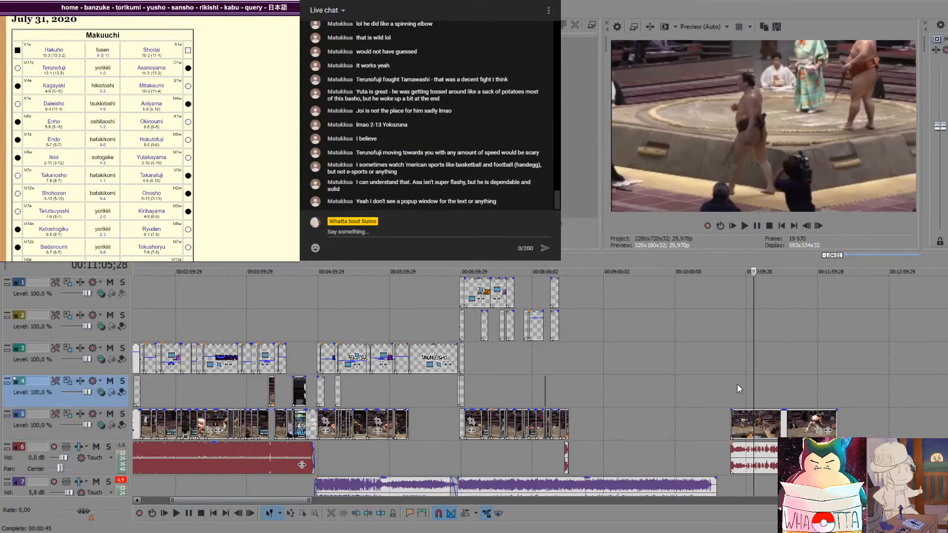
key("Left")
key("Left")
key("Left")
key("Left")
key("Left")
key("Left")
key("Left")
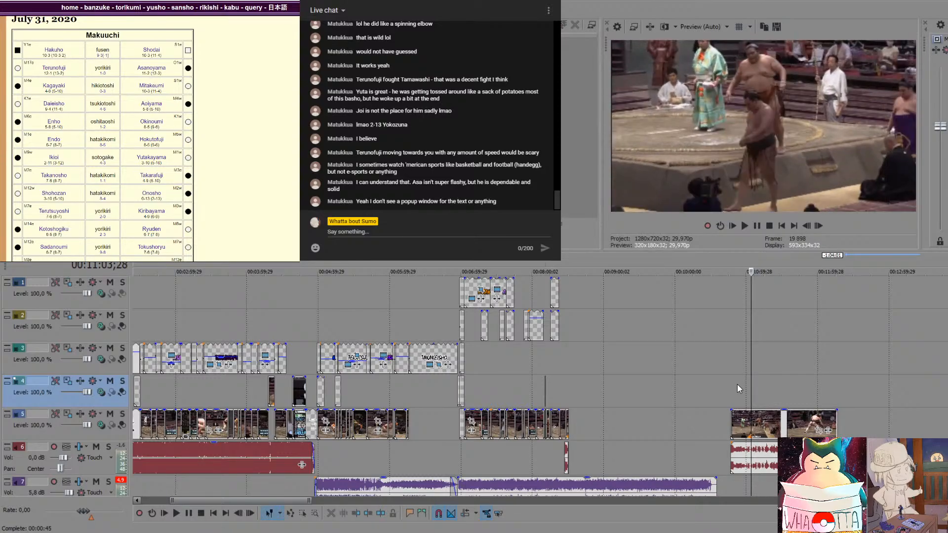
key("s")
Split the raw footage a second time at about 00:11:18, where the wrestler bows beside the ring
key("Right")
key("Right")
key("Right")
key("Right")
key("Right")
key("Right")
key("Right")
key("Right")
key("Right")
key("Right")
key("Right")
key("Right")
key("Right")
key("Right")
key("Right")
key("Right")
key("Right")
key("Right")
key("Right")
key("Right")
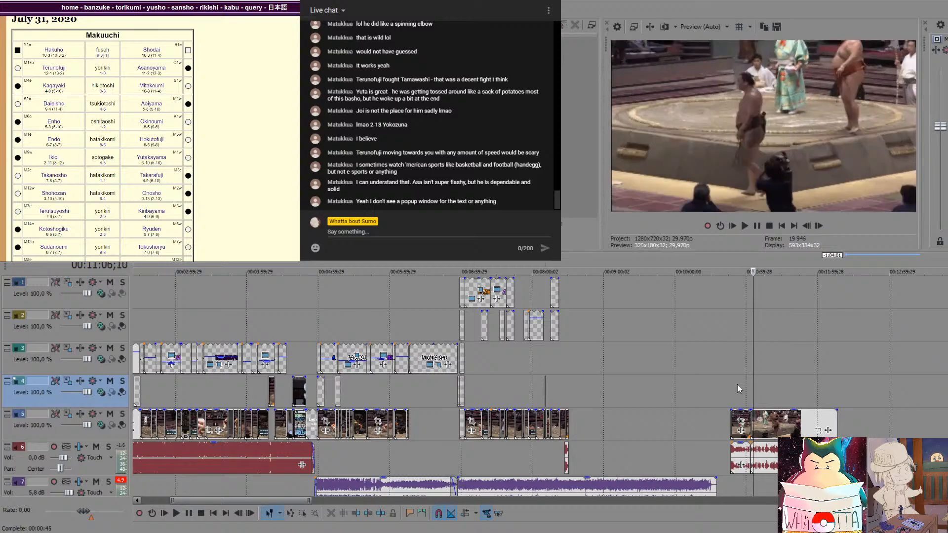
key("Right")
key("Right")
key("Right")
key("Right")
key("Right")
key("Right")
key("Right")
key("Right")
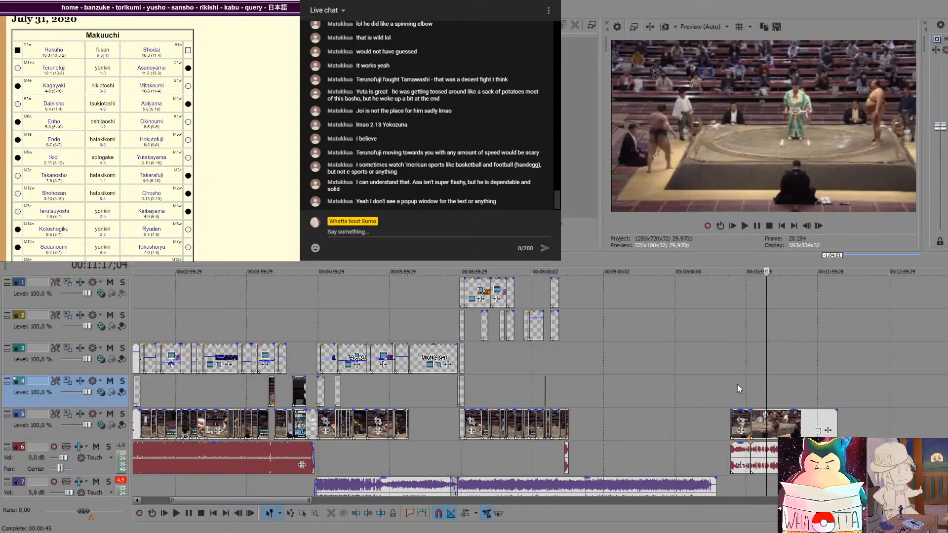
key("s")
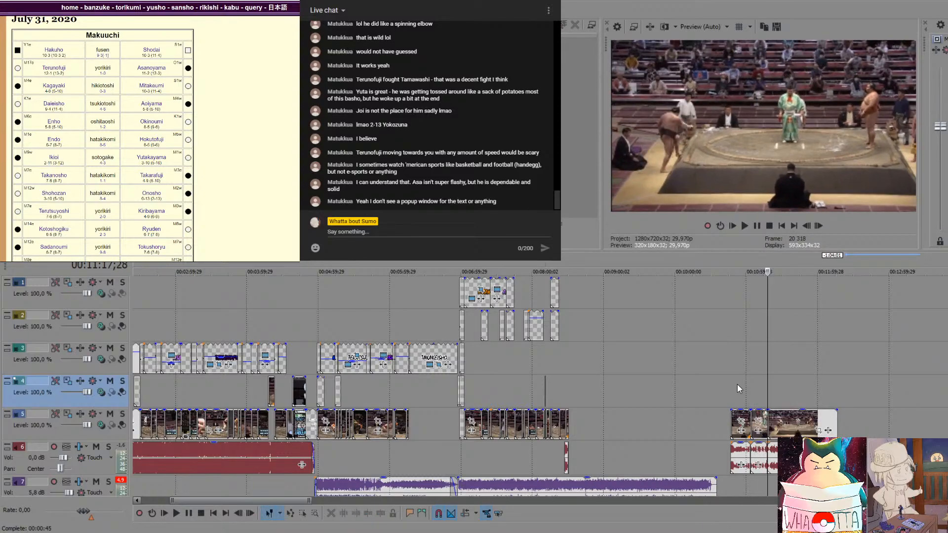
Copy the raw footage segment between the two splits and place it directly after the main edit's last clip, starting at 00:08:30;24
left_click(762, 417)
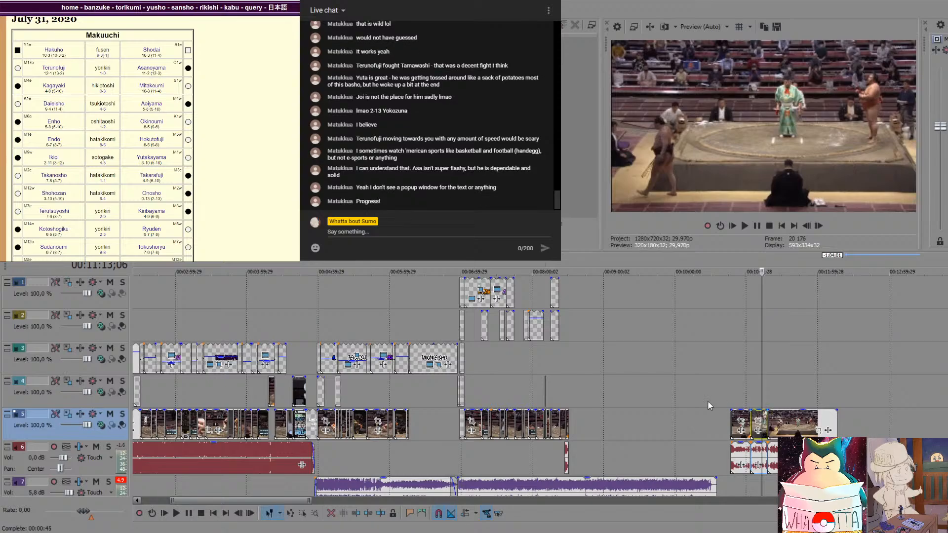
left_click(574, 425)
key("ctrl+v")
scroll(601, 402, "up", 3)
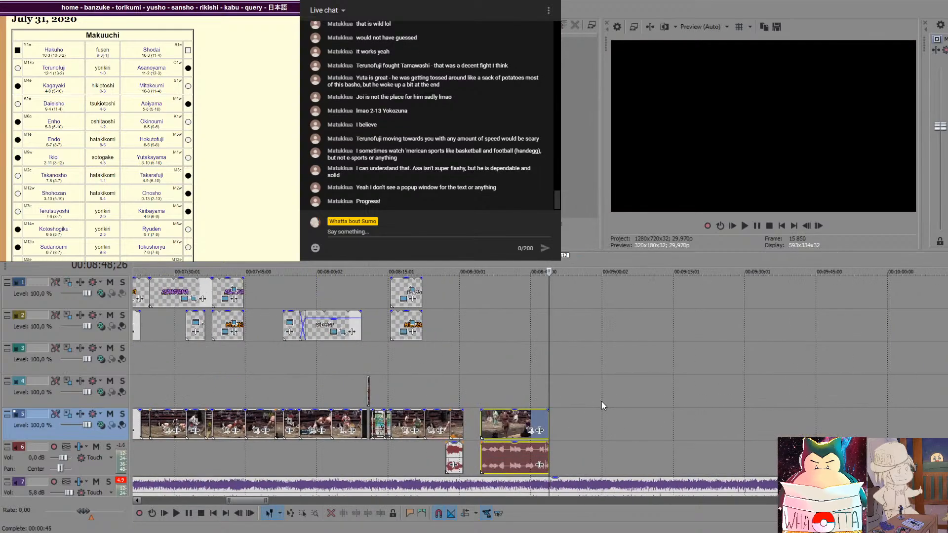
left_click_drag(497, 424, 464, 424)
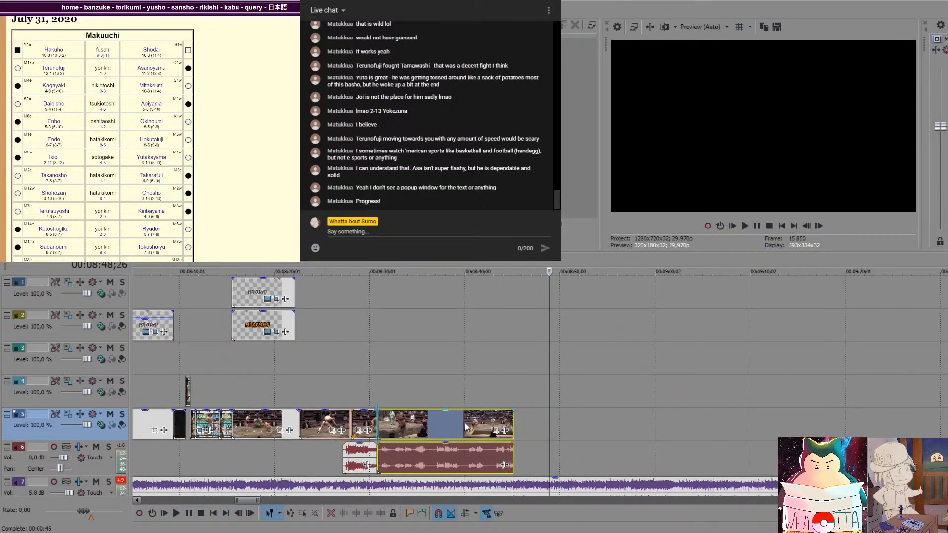
left_click(375, 371)
key("space")
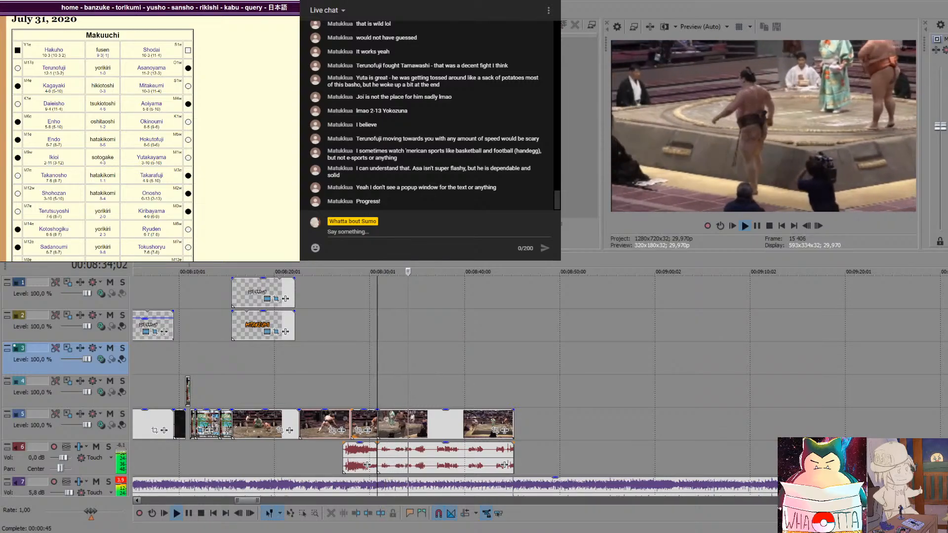
key("space")
Copy the Terutsuyoshi caption at 00:05:14;02 and paste it on video track 4 at 00:08:30;24
scroll(303, 368, "down", 6)
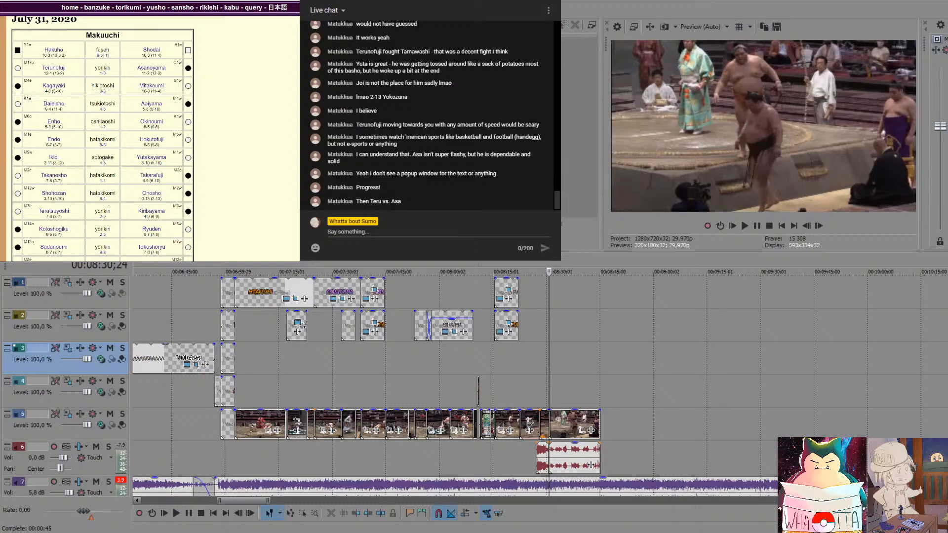
scroll(303, 324, "down", 2)
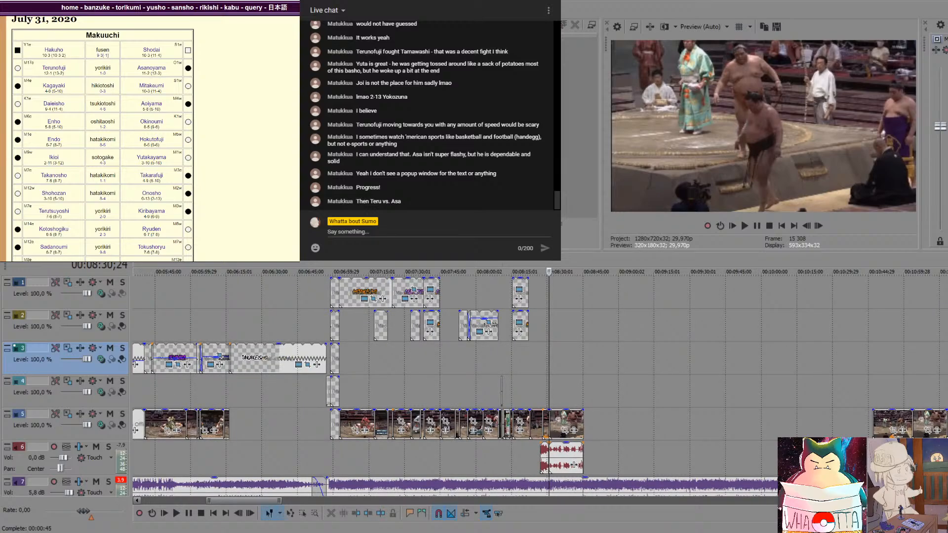
left_click(327, 390)
scroll(327, 390, "up", 2)
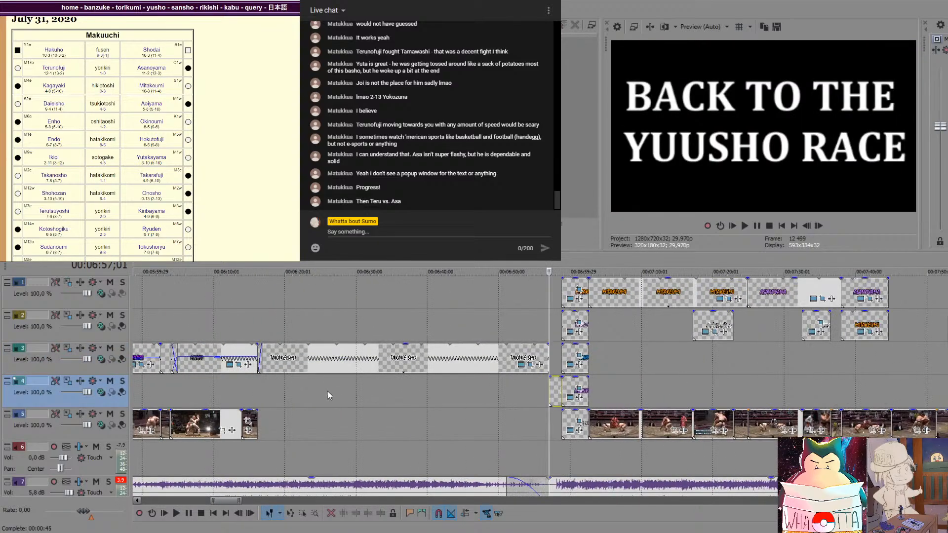
scroll(365, 381, "down", 2)
left_click(366, 388)
scroll(366, 389, "up", 3)
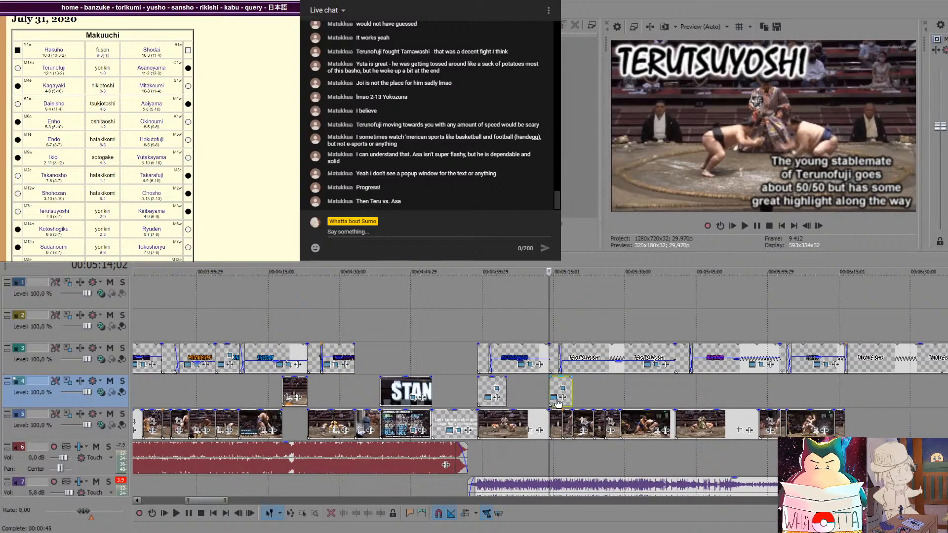
scroll(669, 401, "down", 3)
scroll(678, 394, "down", 4)
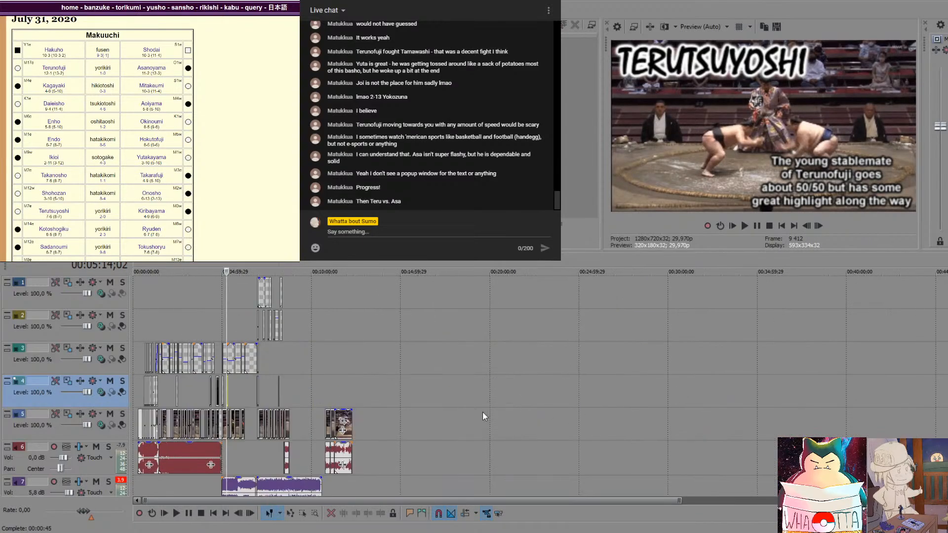
left_click(290, 384)
scroll(291, 383, "up", 3)
scroll(460, 368, "up", 3)
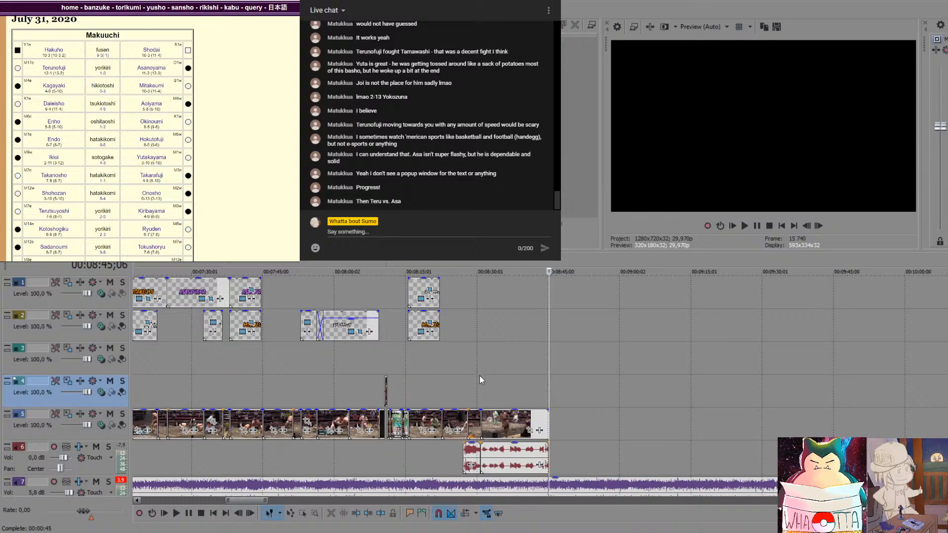
left_click(482, 387)
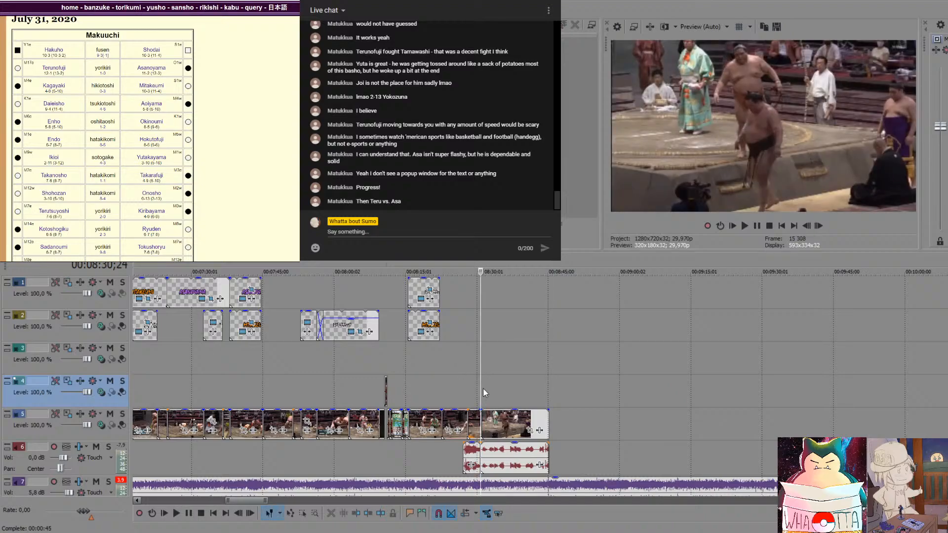
key("ctrl+v")
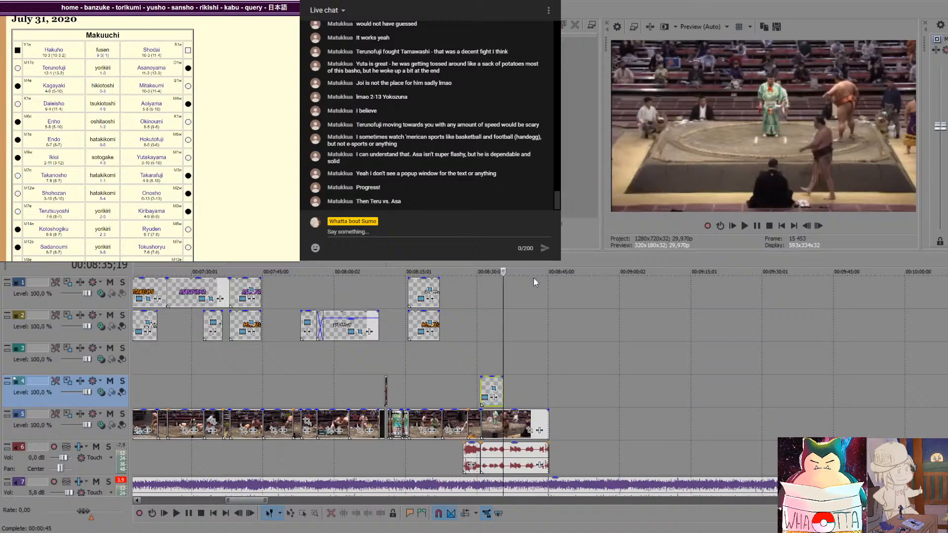
Ungroup the newly placed footage segment's audio from its video and delete the audio
left_click(493, 453)
key("u")
left_click(490, 455)
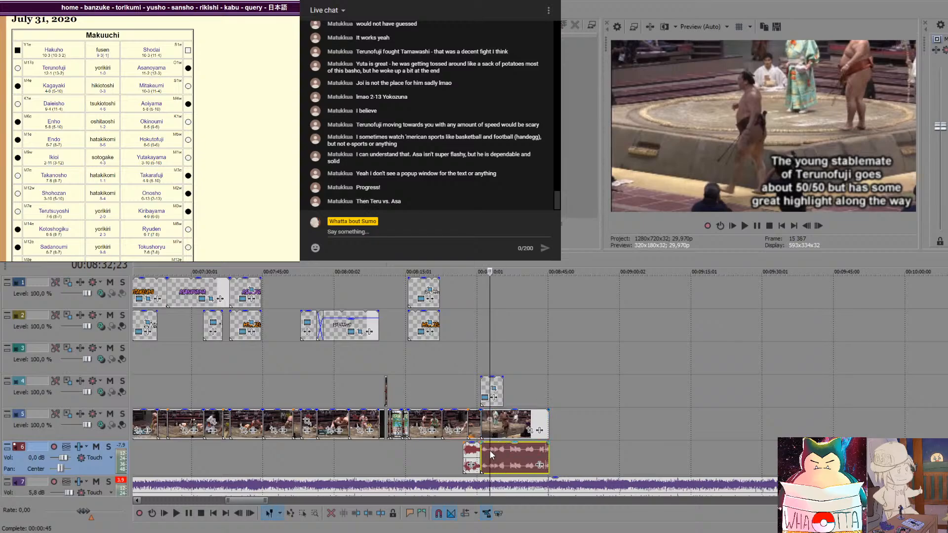
key("Delete")
Move the pasted caption to video track 2 and change its text to "Hakuho makes a point to show that he got injured in this fight, and"
left_click_drag(499, 389, 500, 328)
mouse_move(510, 422)
left_mouse_down()
mouse_move(534, 424)
mouse_move(511, 419)
left_mouse_up()
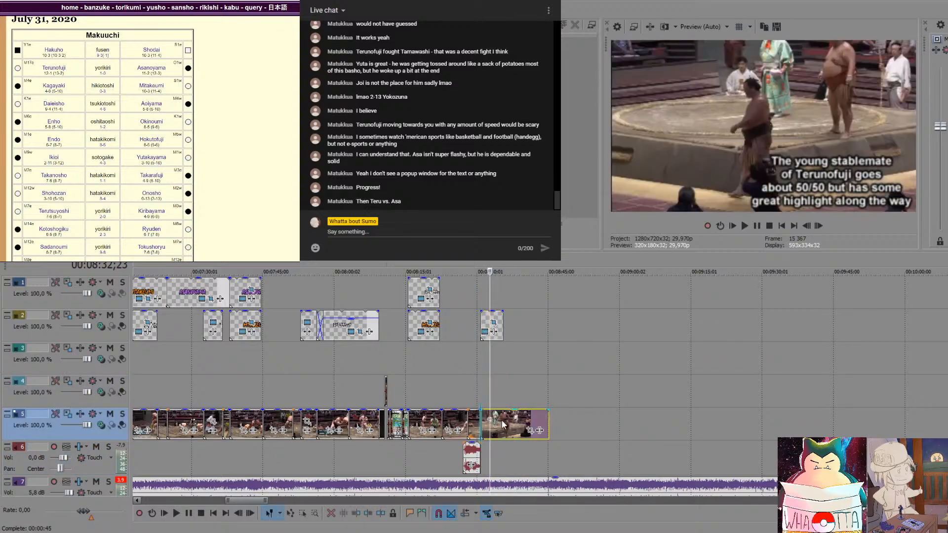
left_click(545, 381)
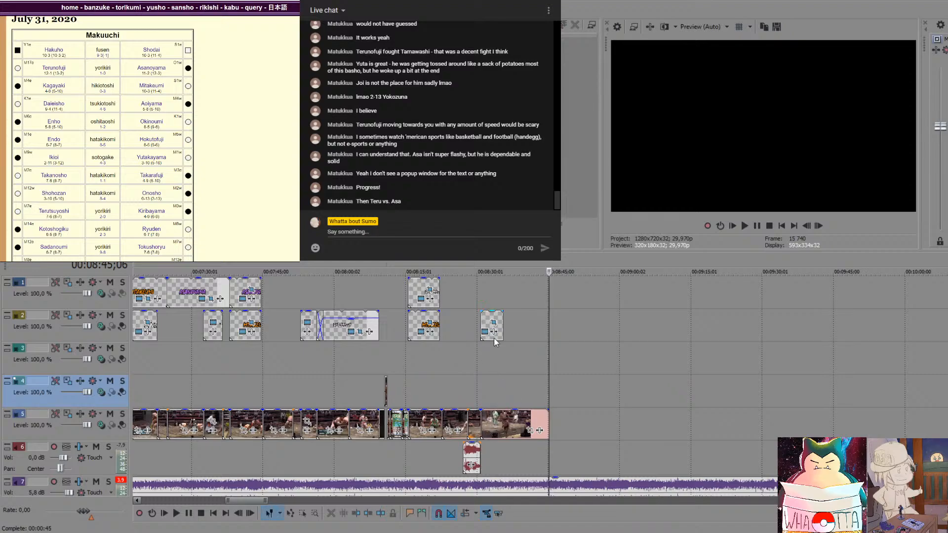
left_click(487, 363)
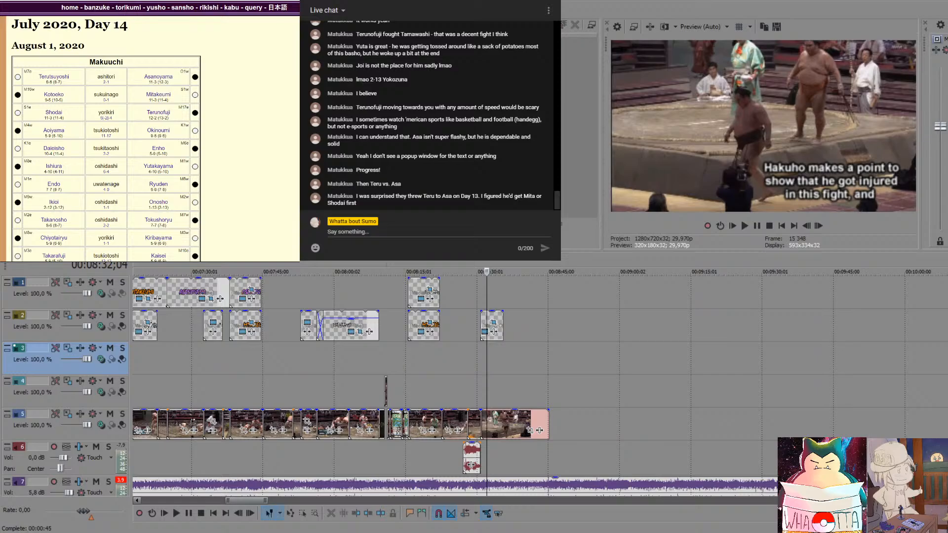
Consult the July 2020 Day 13 to 15 results and finish the injury caption's text with "exits the tournament here."
scroll(203, 34, "down", 3)
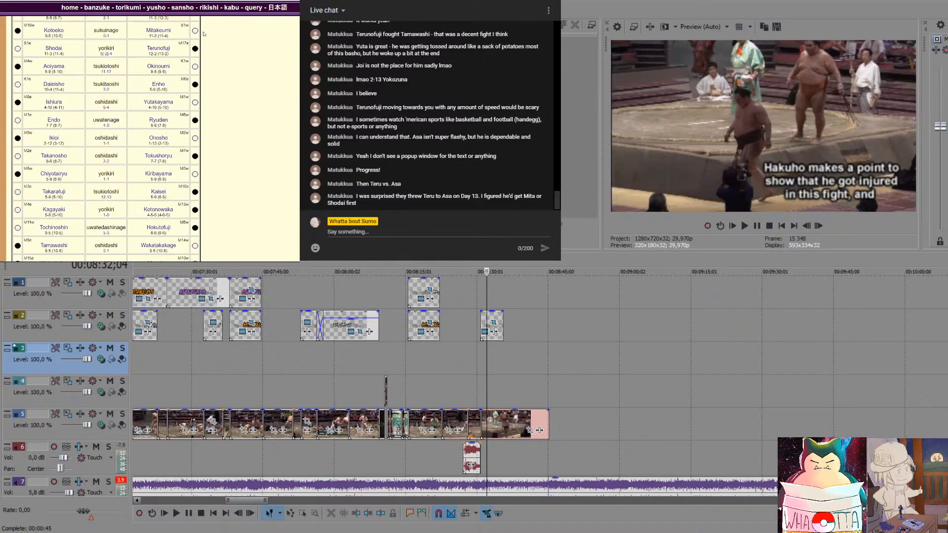
scroll(204, 34, "up", 1)
scroll(106, 139, "up", 2)
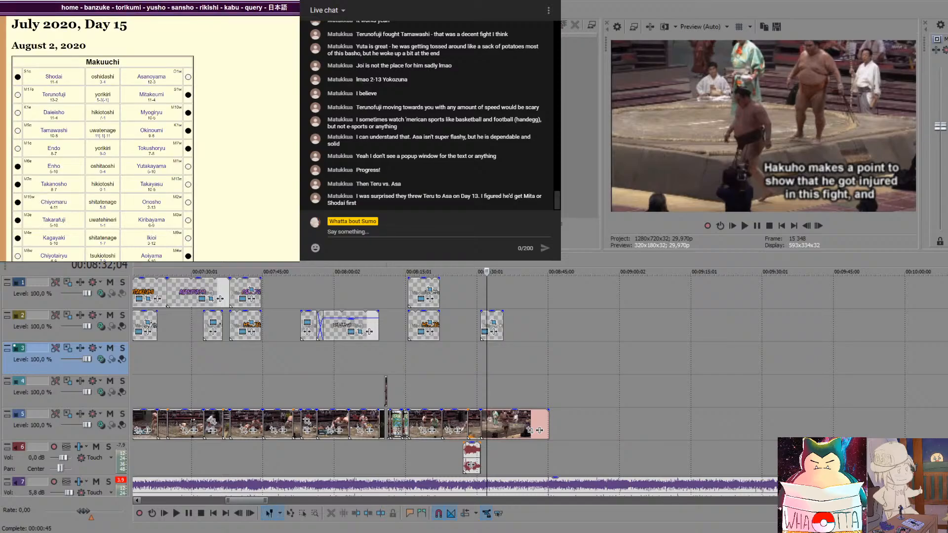
key("alt+Left")
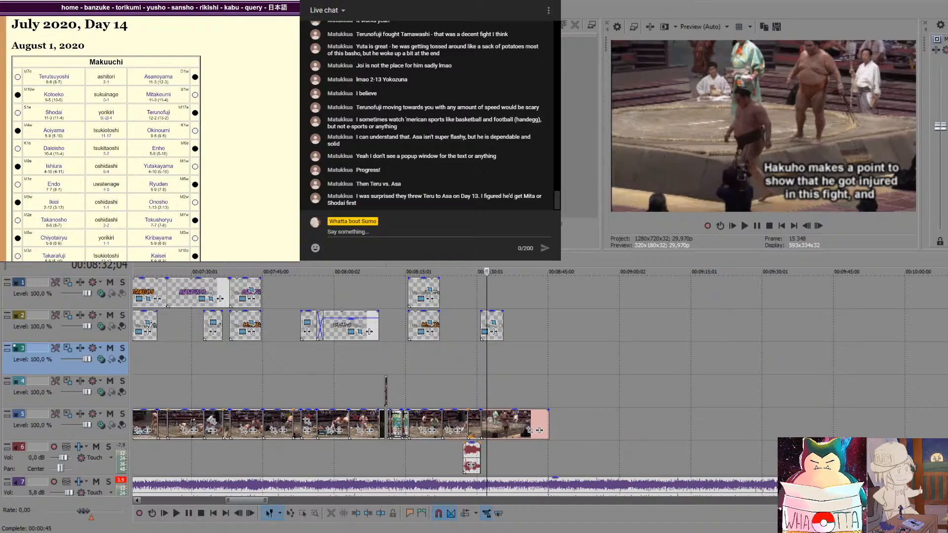
key("alt+Right")
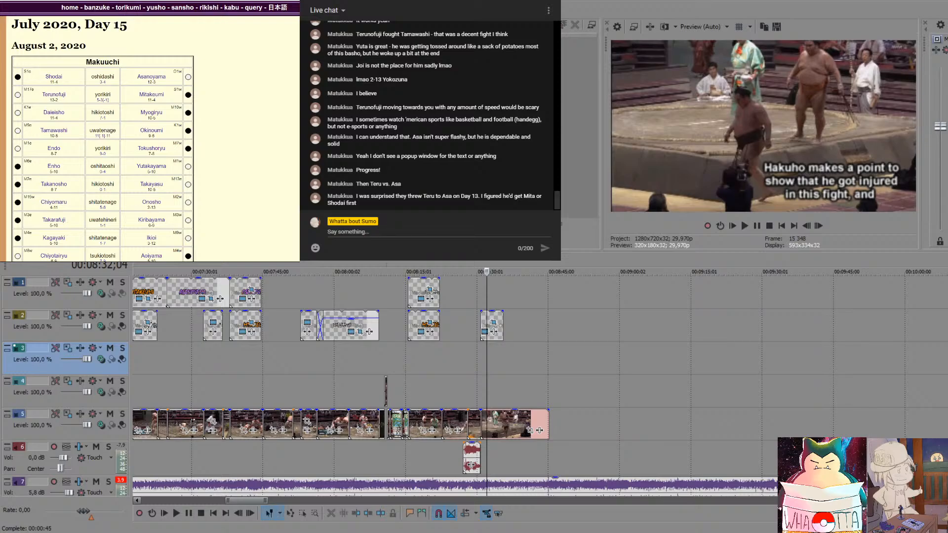
key("ctrl+Tab")
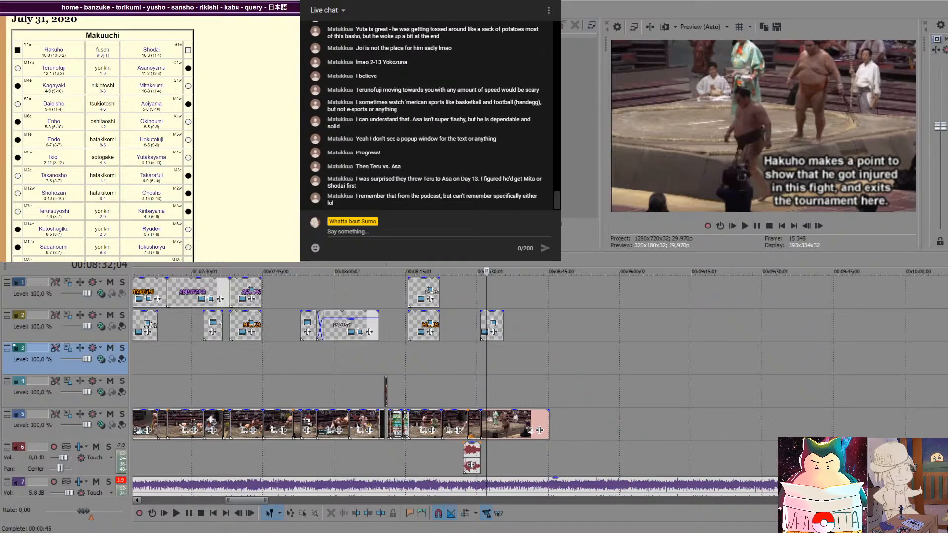
Adjust the ends of the injury caption and the aftermath footage clip below it so both finish at 00:08:37;06
left_click(468, 374)
key("space")
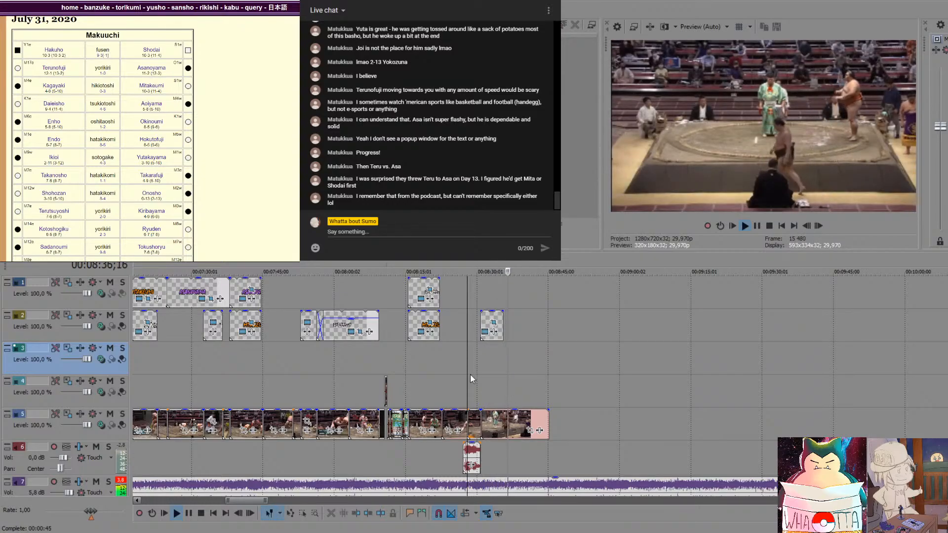
key("space")
left_click_drag(504, 326, 517, 326)
left_click(512, 357)
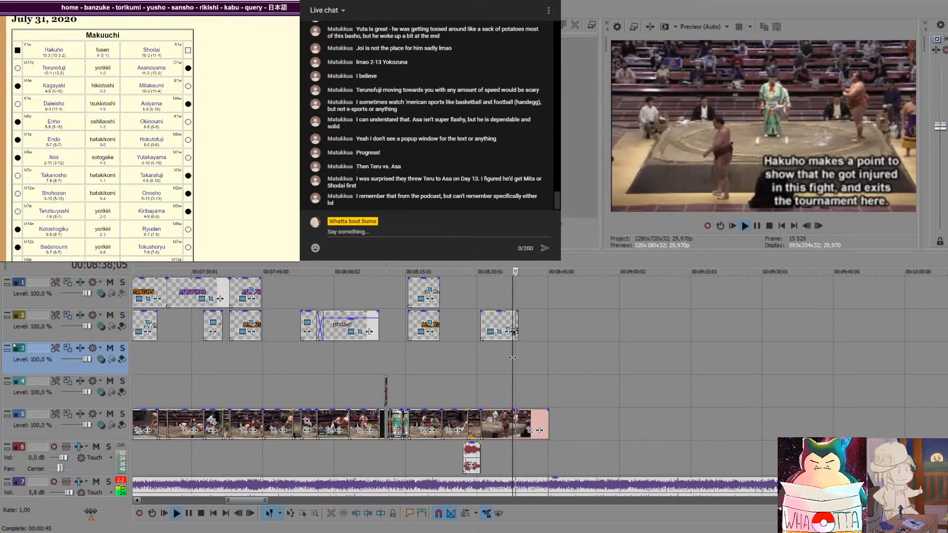
left_click(509, 359)
key("space")
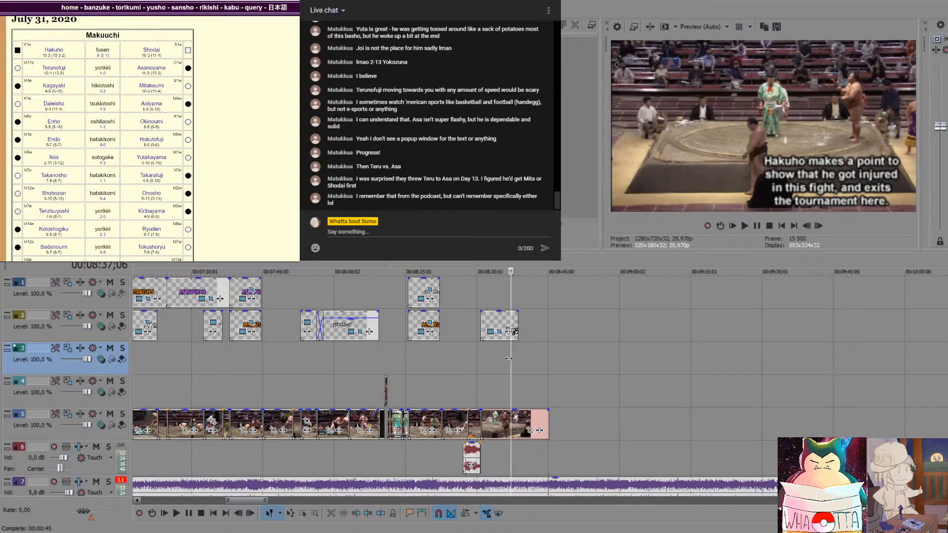
key("space")
left_click_drag(518, 324, 511, 325)
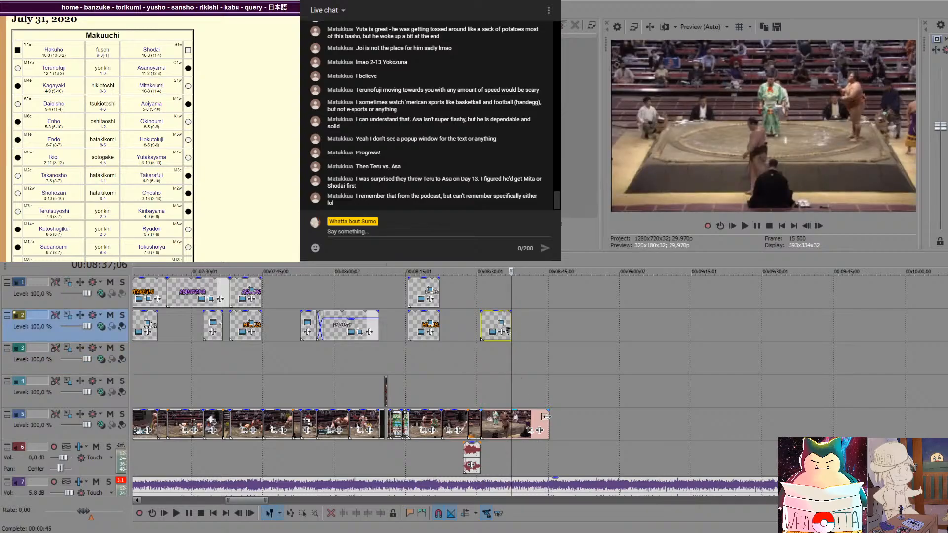
left_click_drag(548, 417, 511, 418)
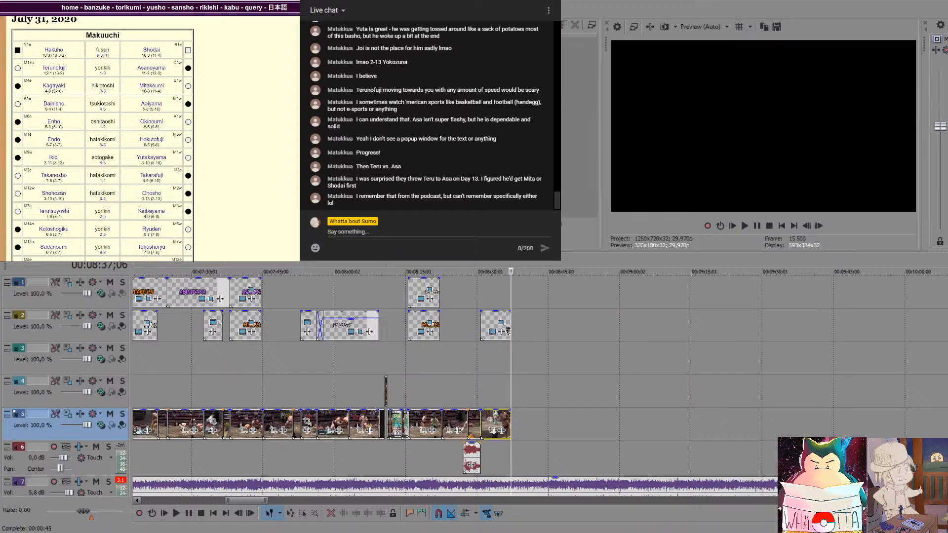
Play back the trimmed aftermath clip with its caption from 00:08:30;24
left_click(479, 366)
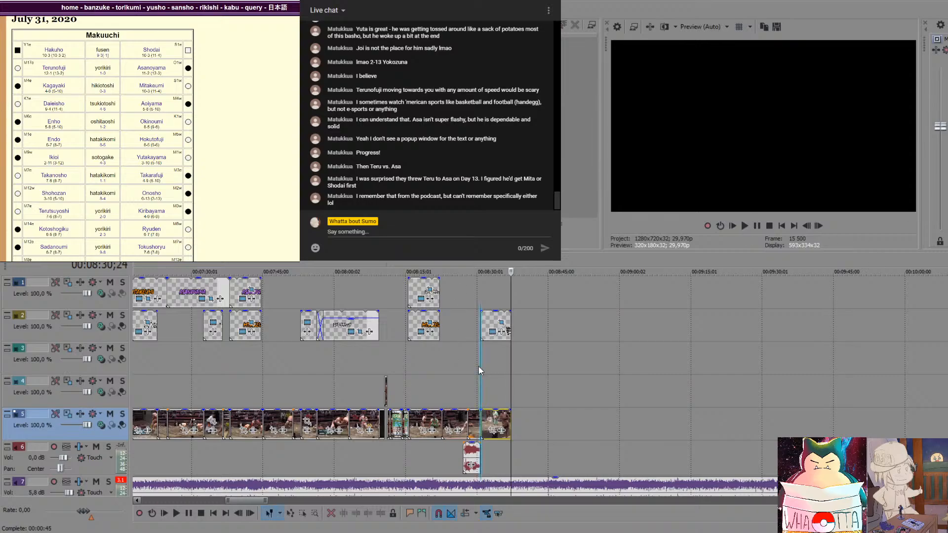
key("space")
scroll(690, 360, "down", 5)
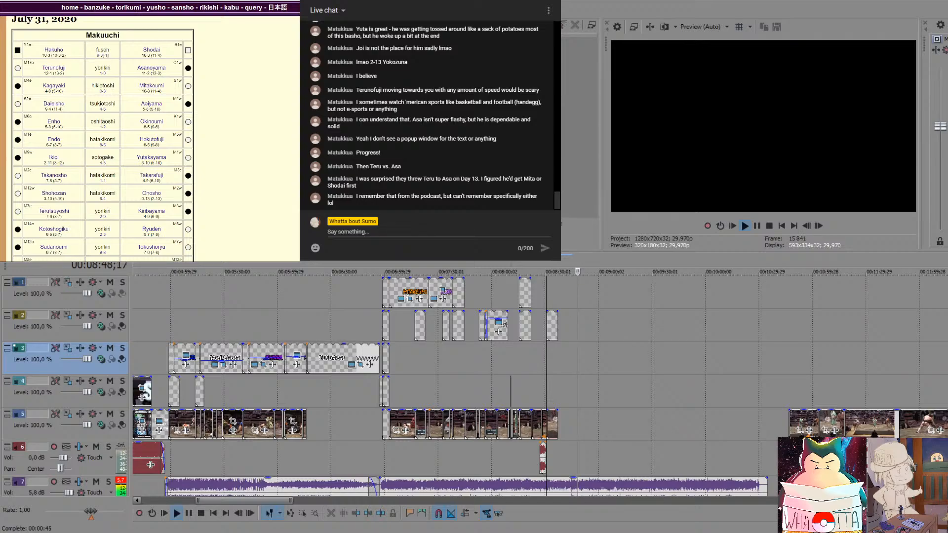
left_click(551, 356)
Examine the July 2020 Day 13 results, the tournament banzuke, and the records of Wakatakakage, Myogiryu and Terutsuyoshi
scroll(166, 113, "down", 3)
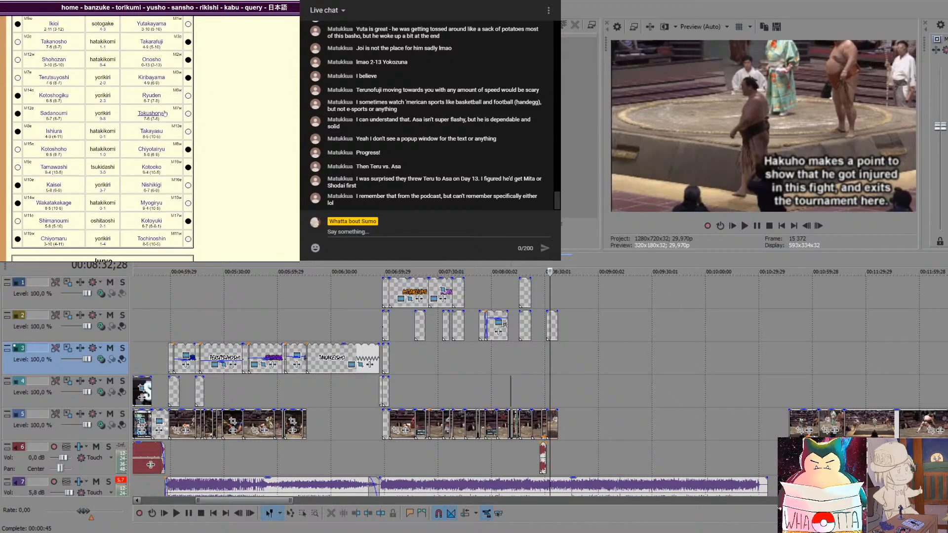
scroll(165, 113, "up", 4)
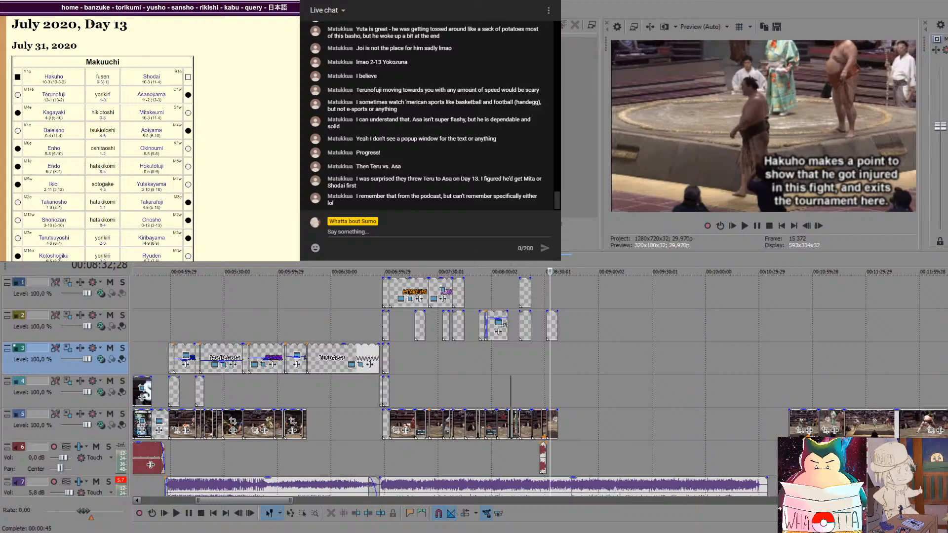
left_click(98, 7)
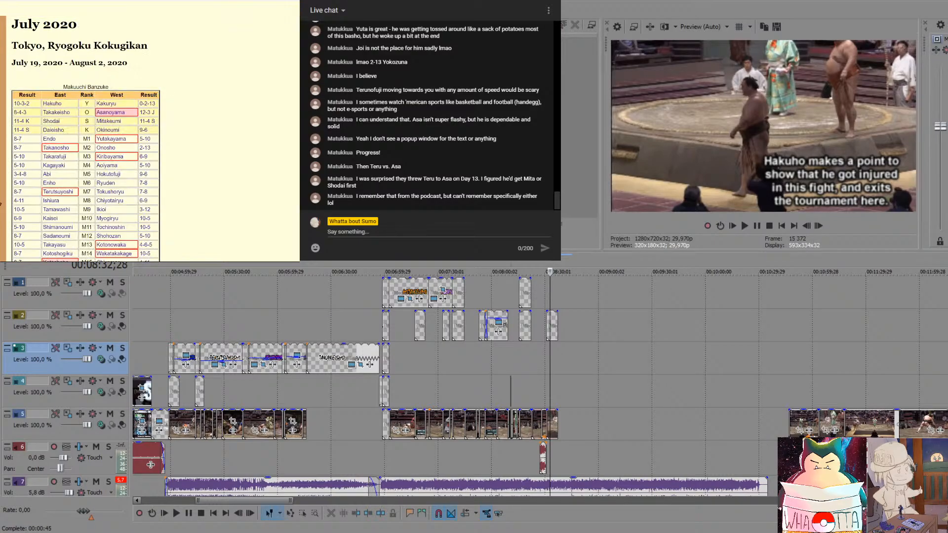
scroll(148, 138, "down", 1)
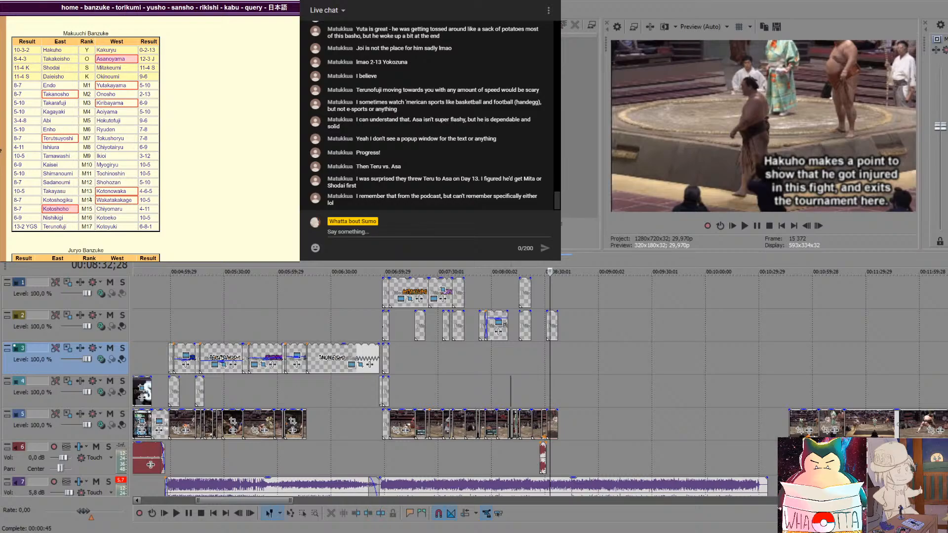
left_click(144, 201)
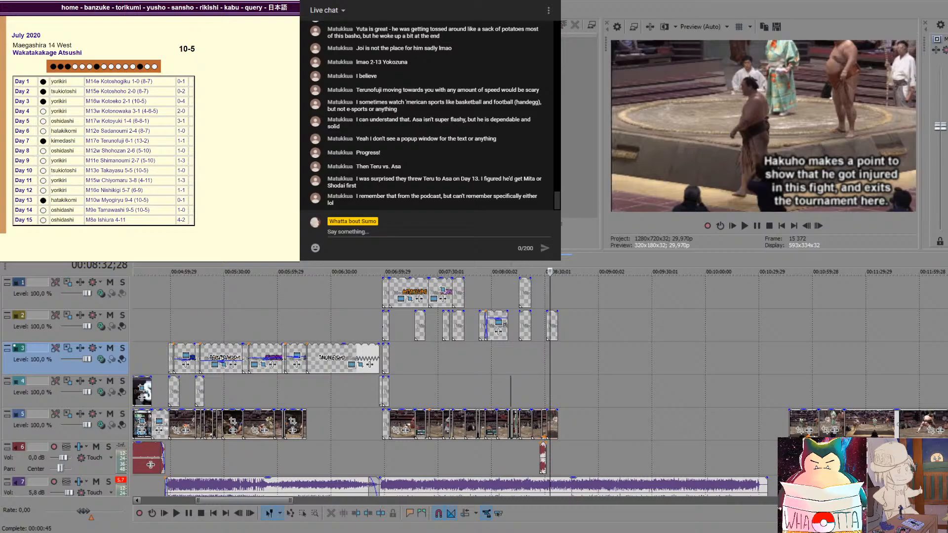
key("alt+Left")
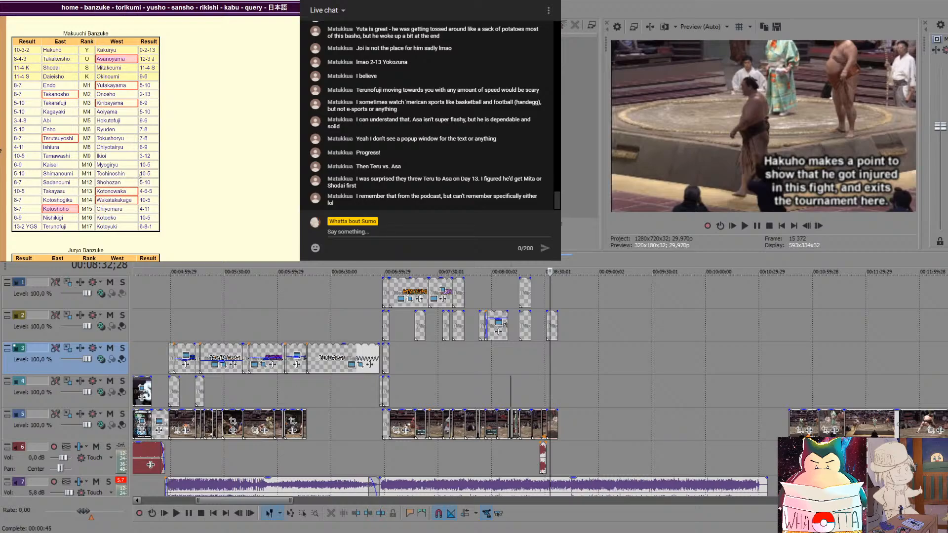
left_click(145, 166)
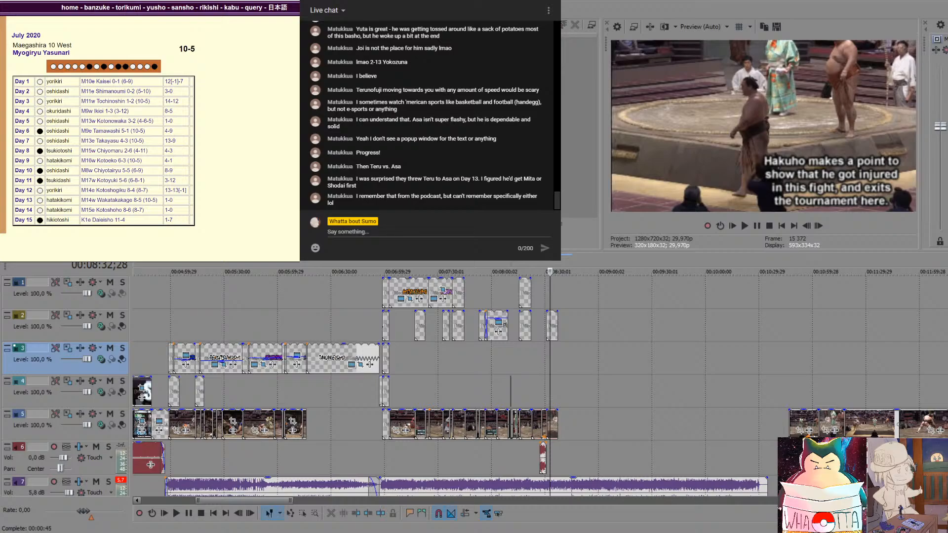
key("alt+Left")
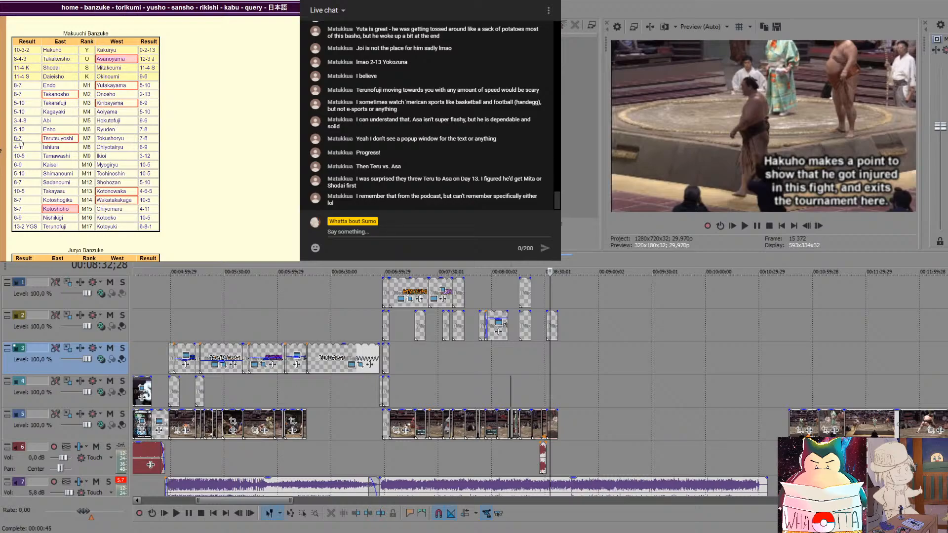
key("alt+Left")
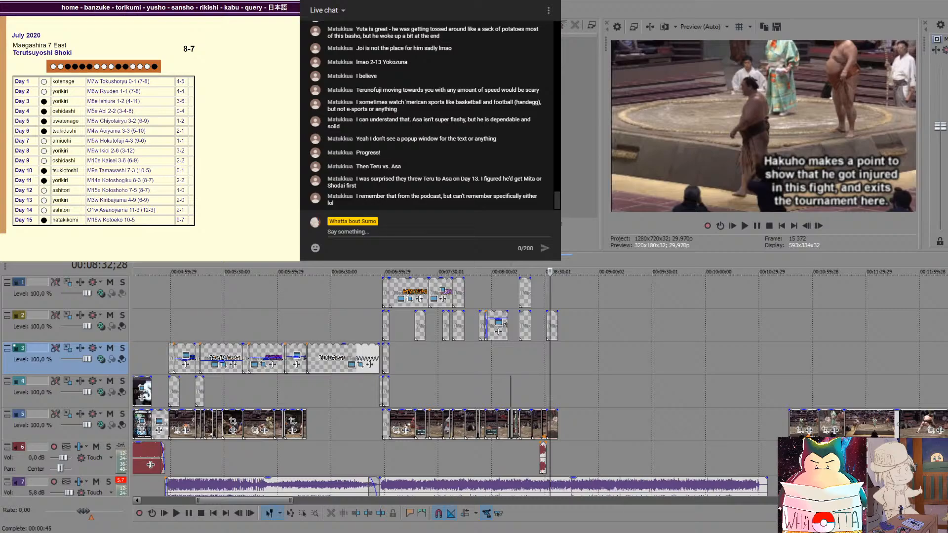
key("alt+Left")
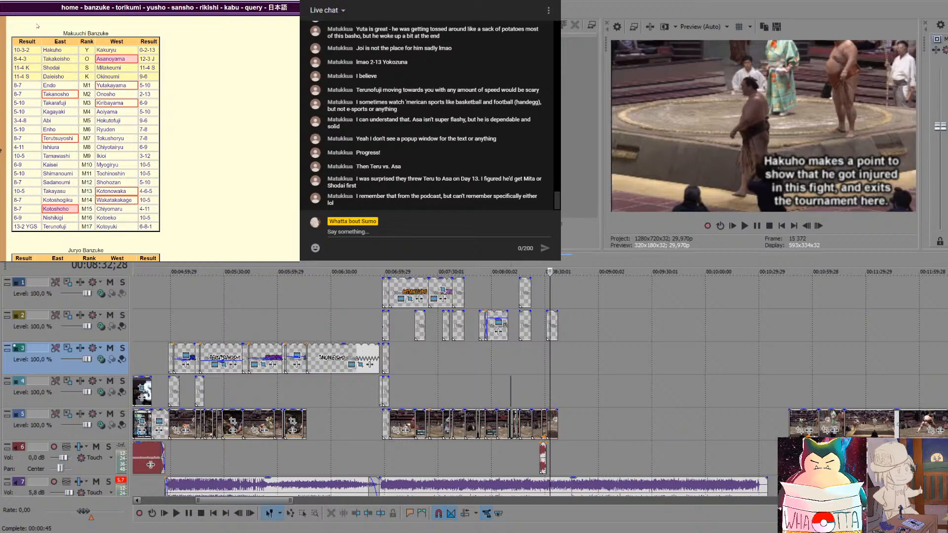
Compare Kotoeko's and Mitakeumi's July 2020 records, and review the Day 14 results
key("alt+Left")
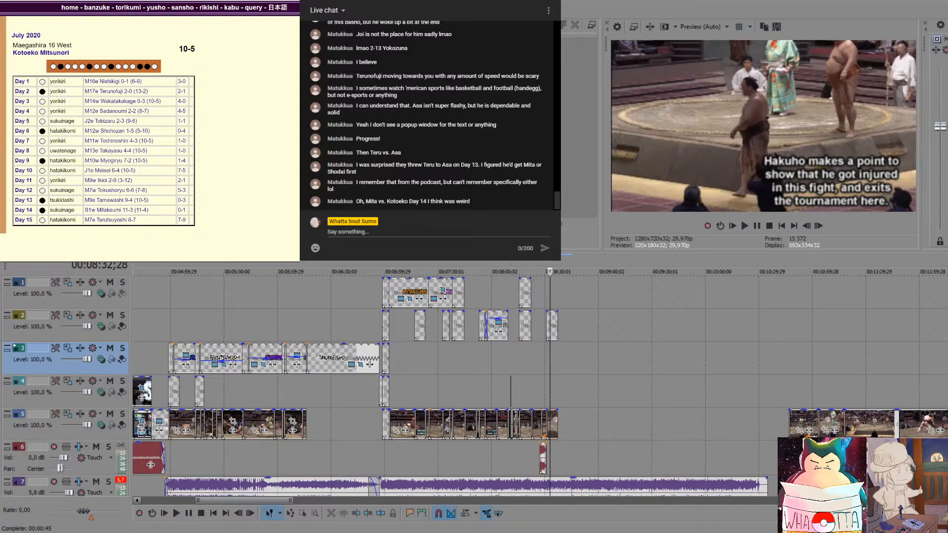
key("alt+Left")
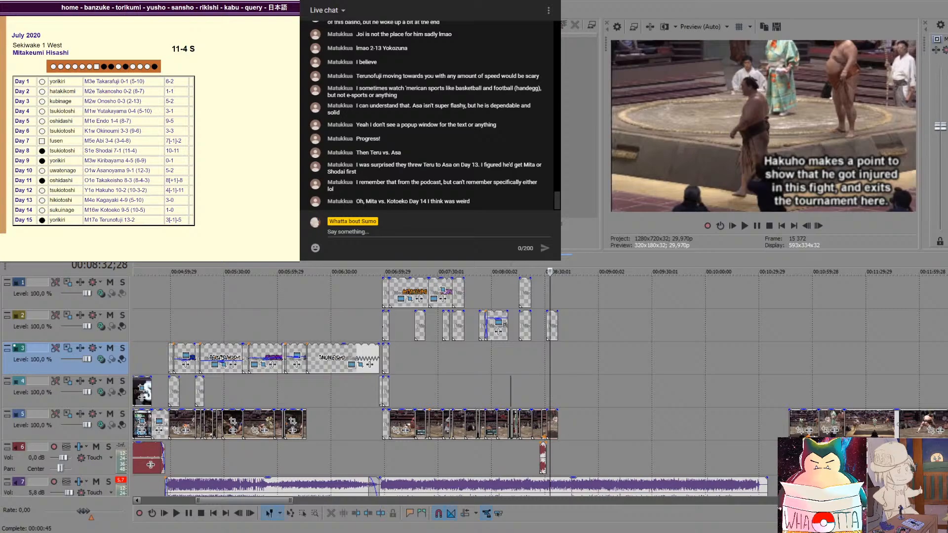
left_click(114, 211)
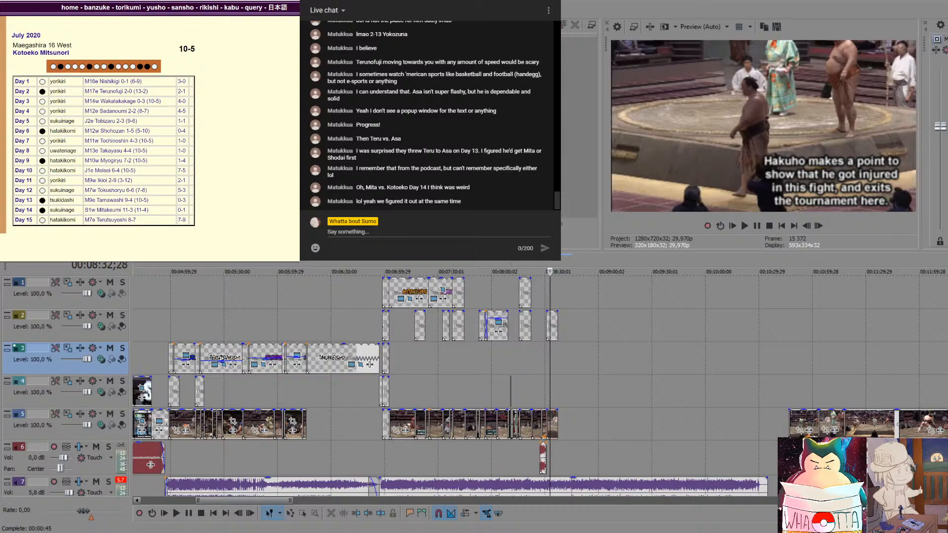
key("alt+Left")
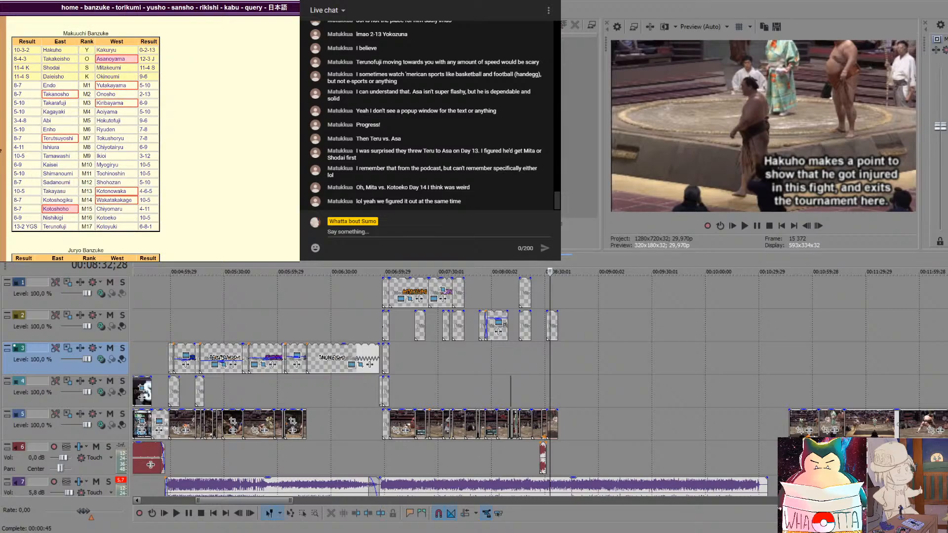
scroll(85, 139, "up", 2)
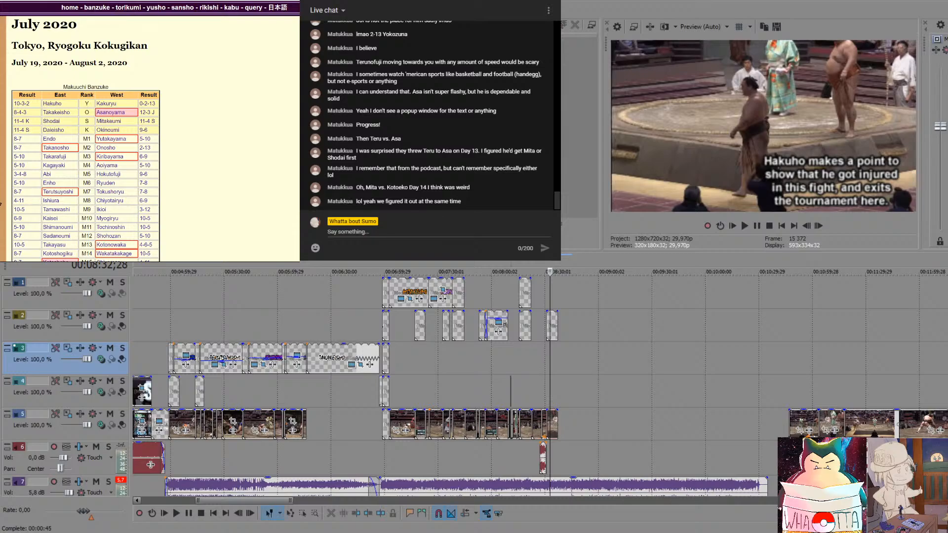
key("alt+Left")
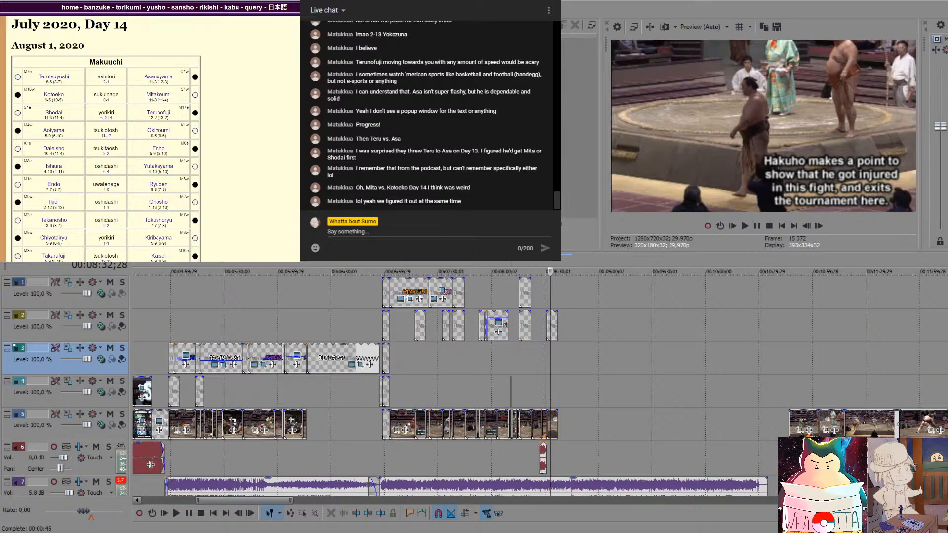
scroll(106, 138, "down", 1)
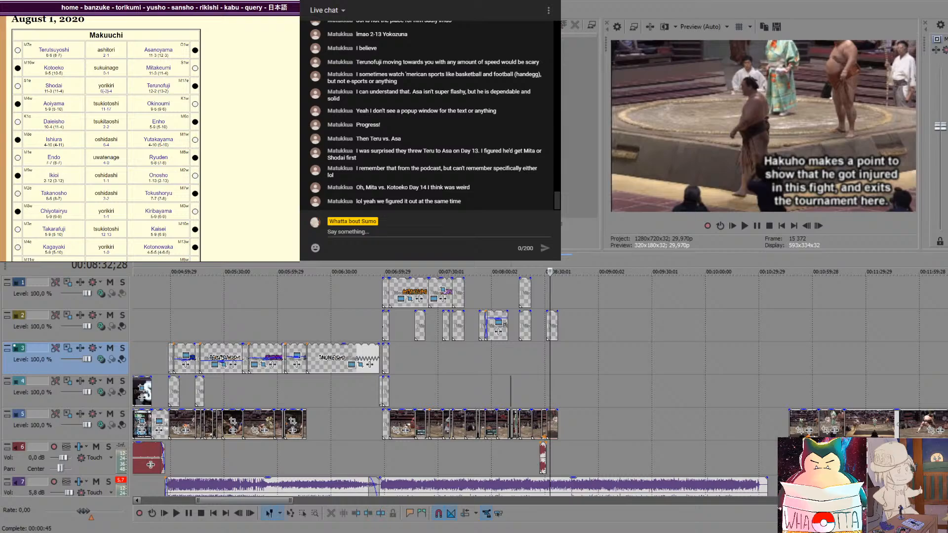
Replay the start of the captioned aftermath footage to check how the injury text reads over it
left_click(546, 371)
key("space")
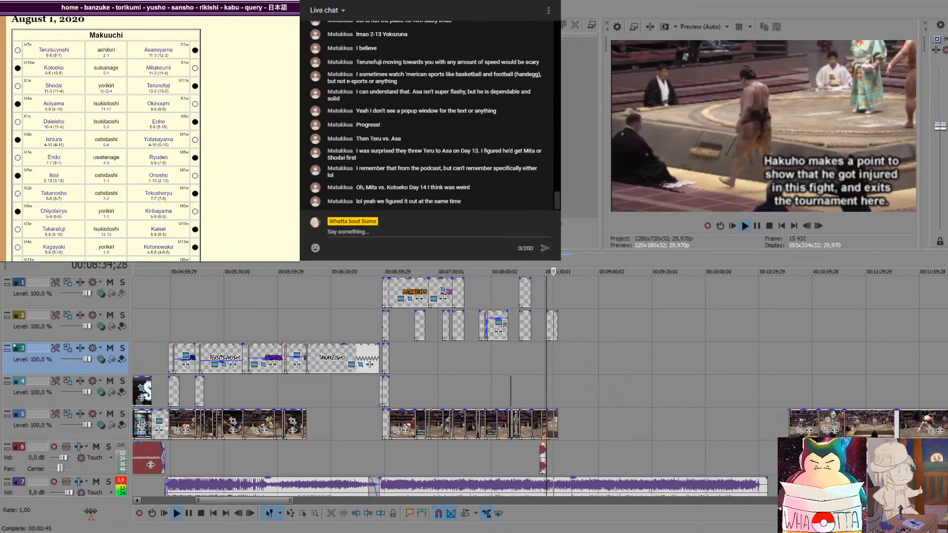
key("space")
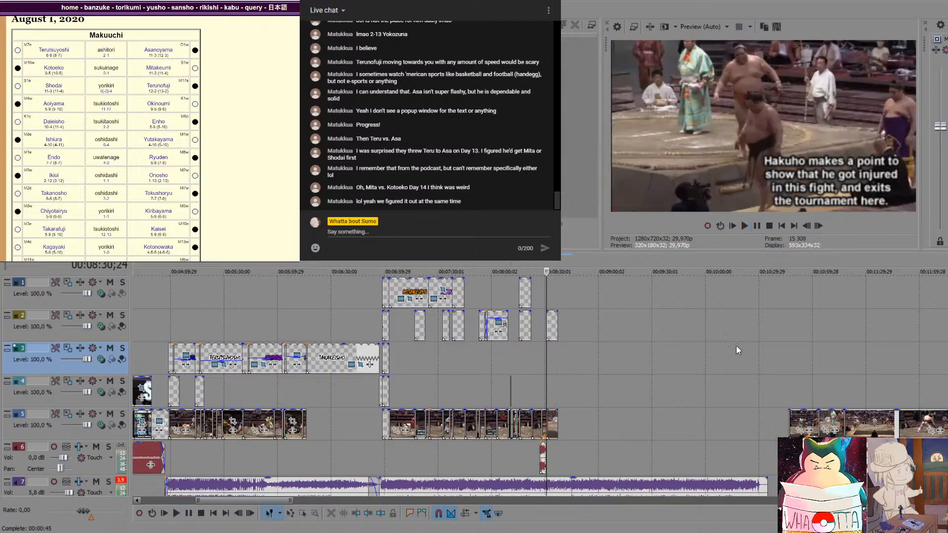
Check the leftover raw footage from 00:10:50 onward and delete the part after the split at 00:11:17;28
left_click(794, 376)
key("space")
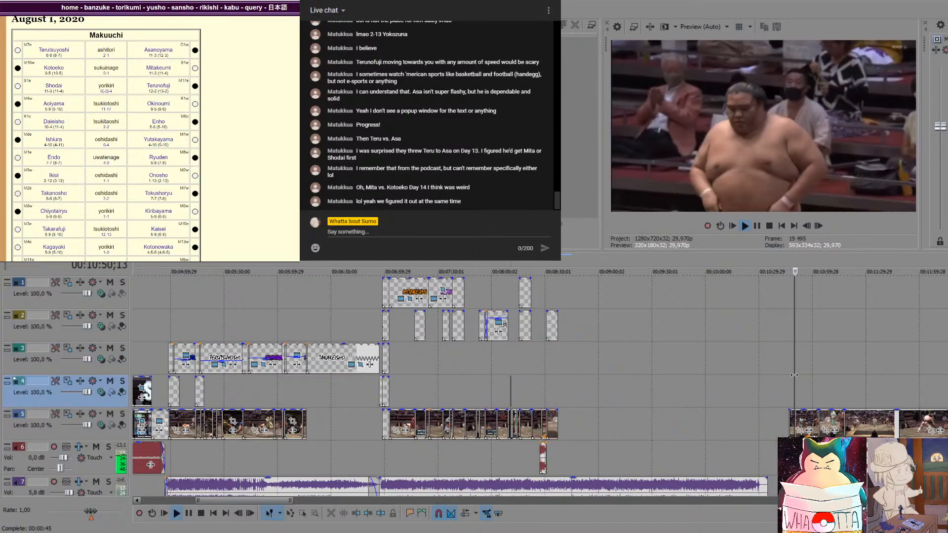
left_click(820, 396)
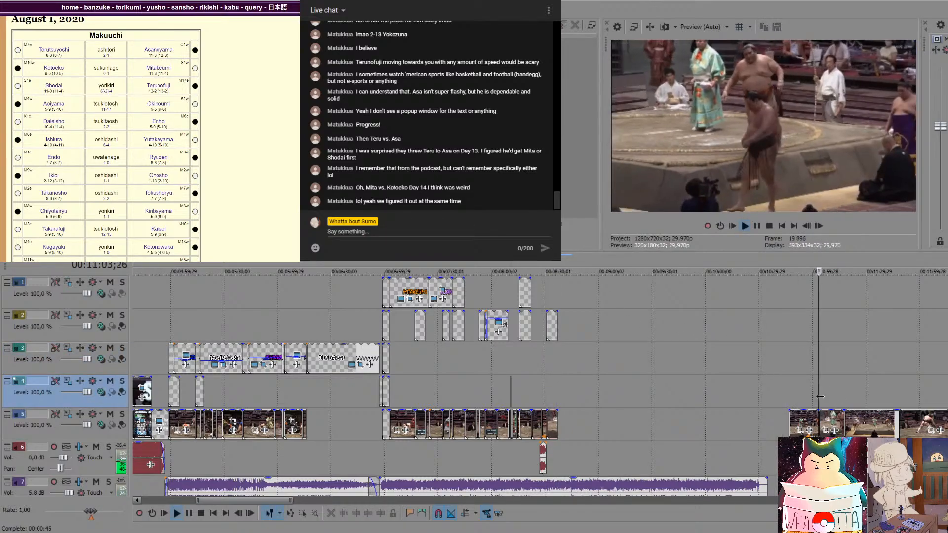
left_click(844, 396)
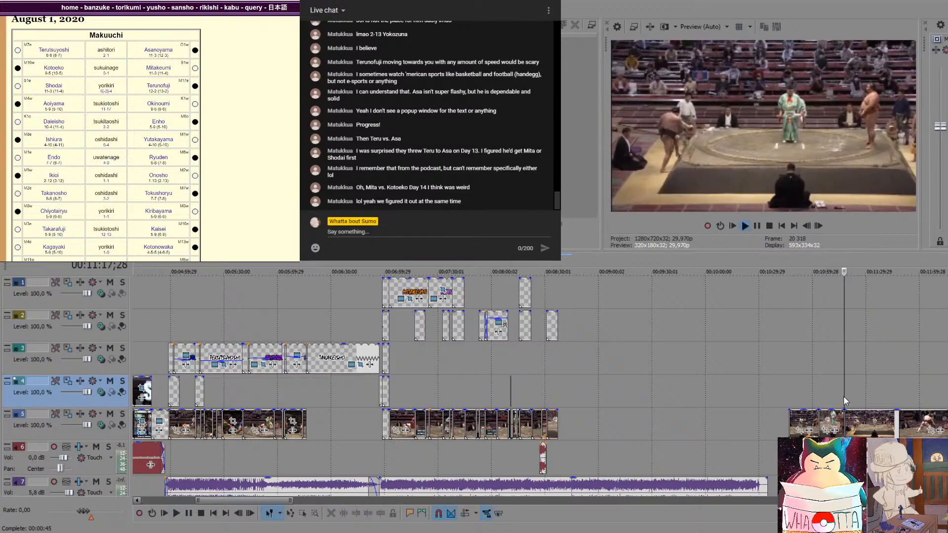
left_click(862, 421)
key("space")
key("Delete")
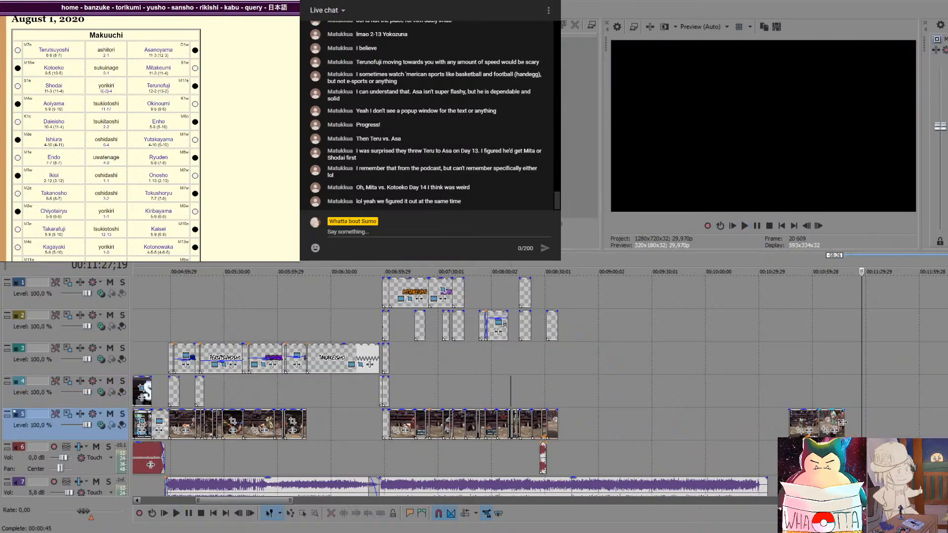
Delete the two leftover raw clips around 00:10:50 on the main footage track
left_click(832, 423)
key("Delete")
left_click(803, 421)
key("Delete")
Check the remaining footage at the far end of the project, around 01:08:27, and go back to the gap after the finished edit
scroll(834, 403, "down", 6)
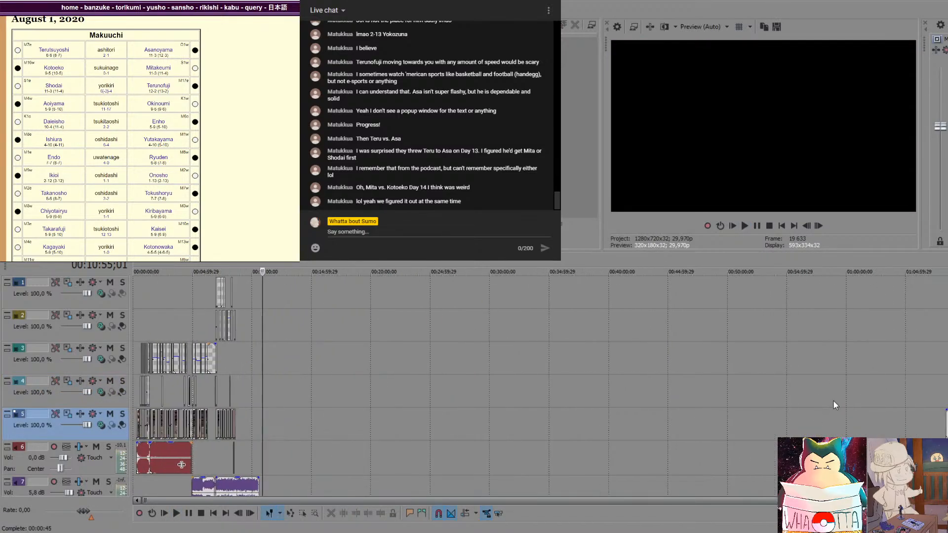
left_click(944, 398)
key("space")
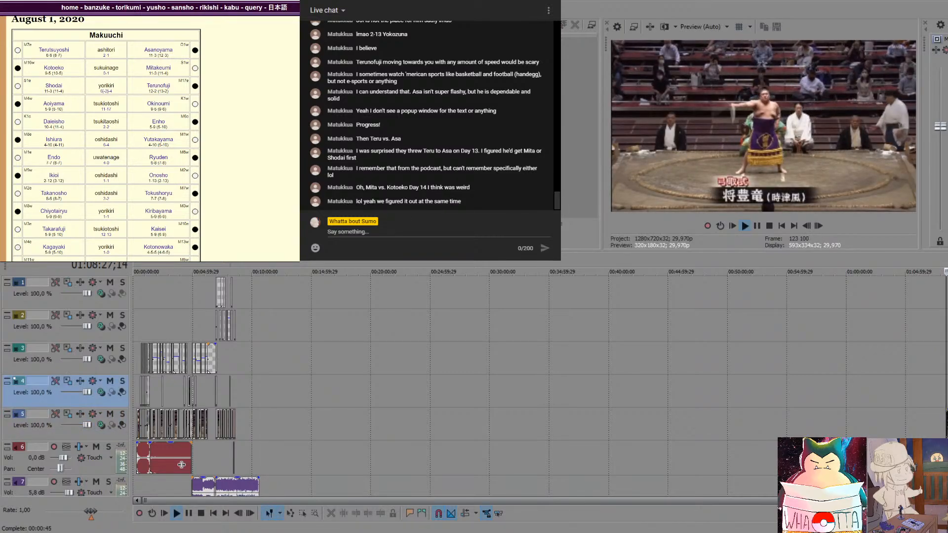
key("space")
left_click(232, 413)
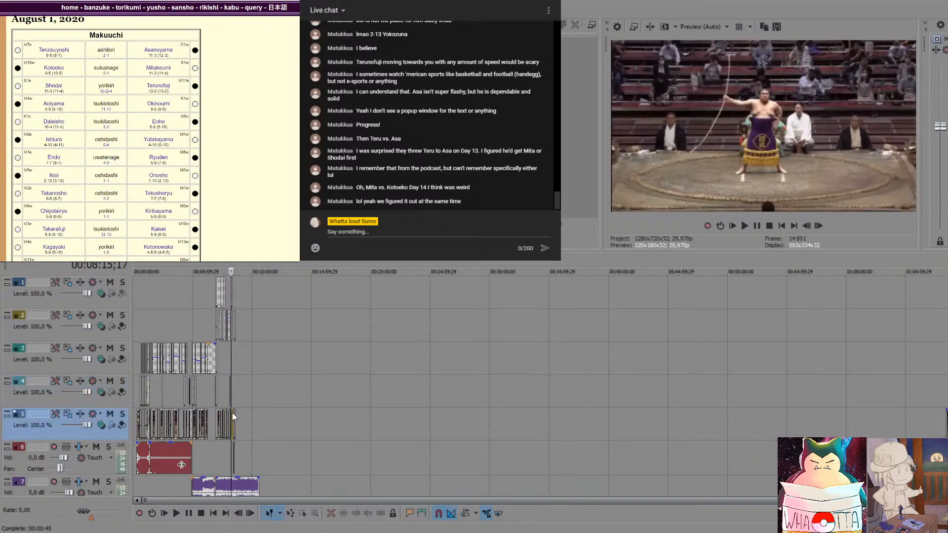
left_click(246, 400)
scroll(247, 398, "up", 10)
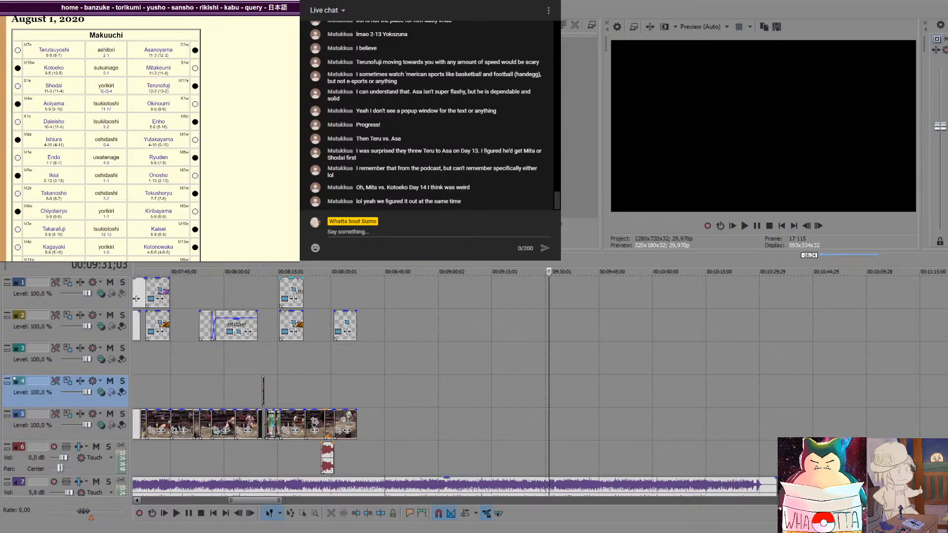
Reopen the July 2020 Day 13 results and place the Day 13 video with its audio on the main footage track from 00:10:37;11
scroll(106, 138, "up", 1)
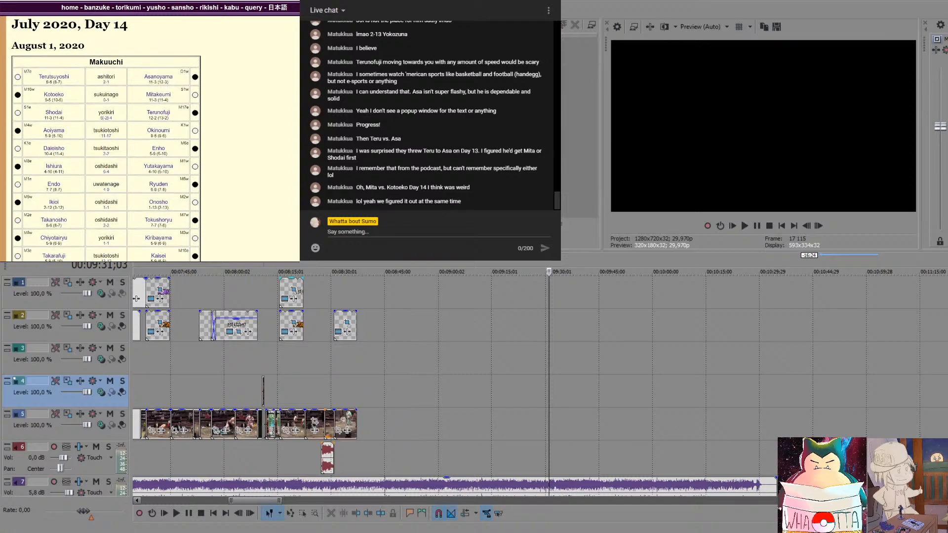
key("alt+Left")
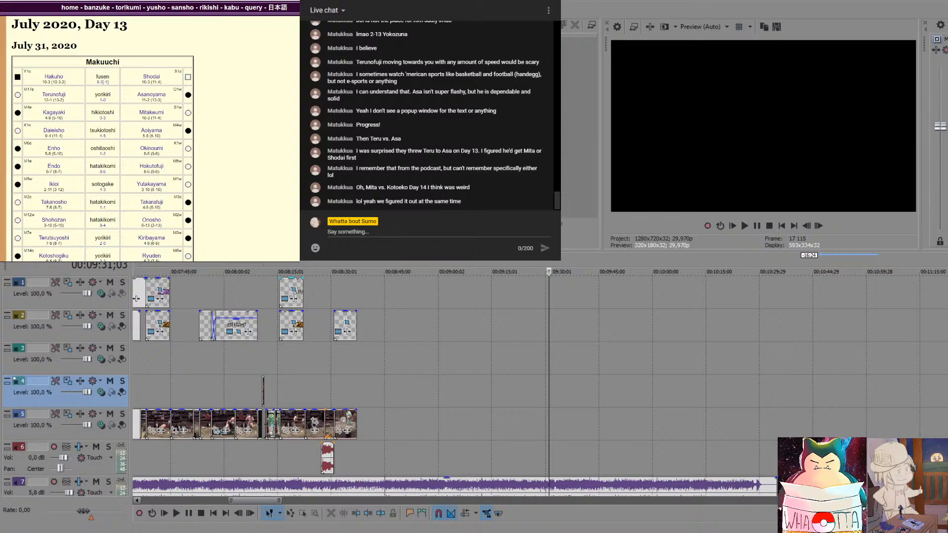
key("ctrl+v")
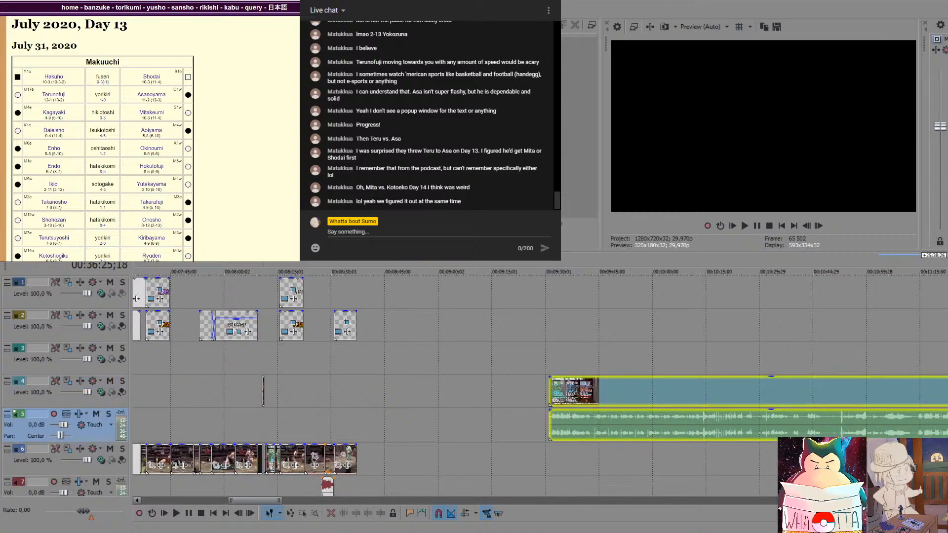
key("ctrl+z")
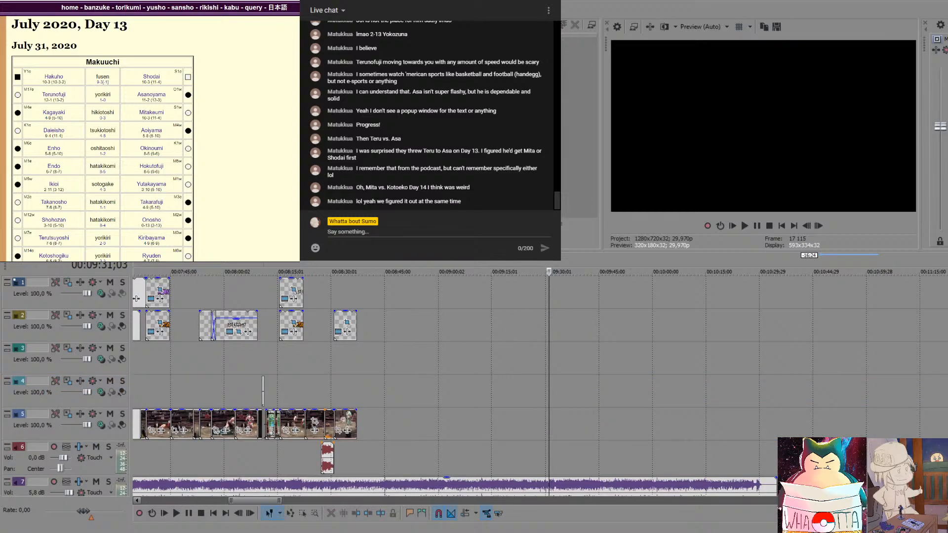
left_click_drag(729, 454, 739, 454)
scroll(729, 415, "down", 3)
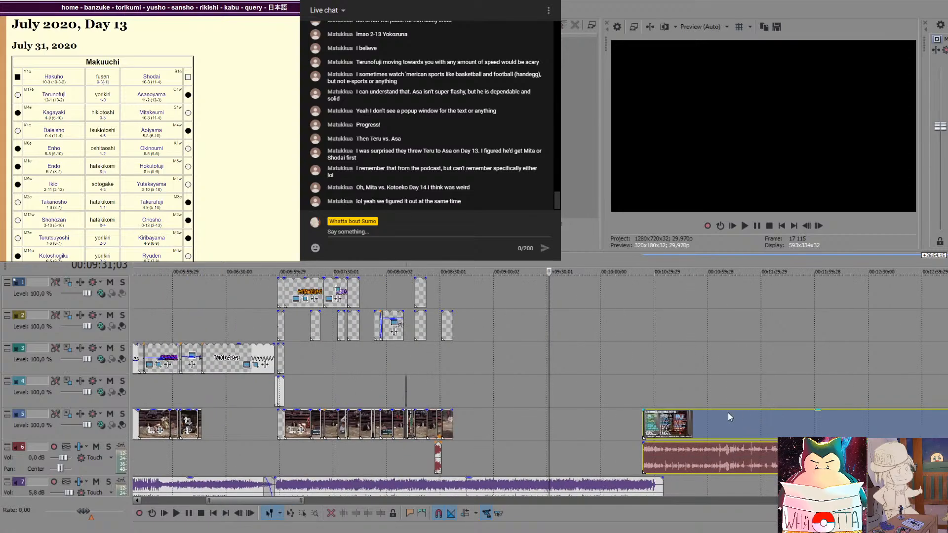
left_click_drag(677, 418, 704, 418)
Play through the Day 13 video's opening and split it at 00:10:48;09, before the scene changes to the ring
left_click(666, 391)
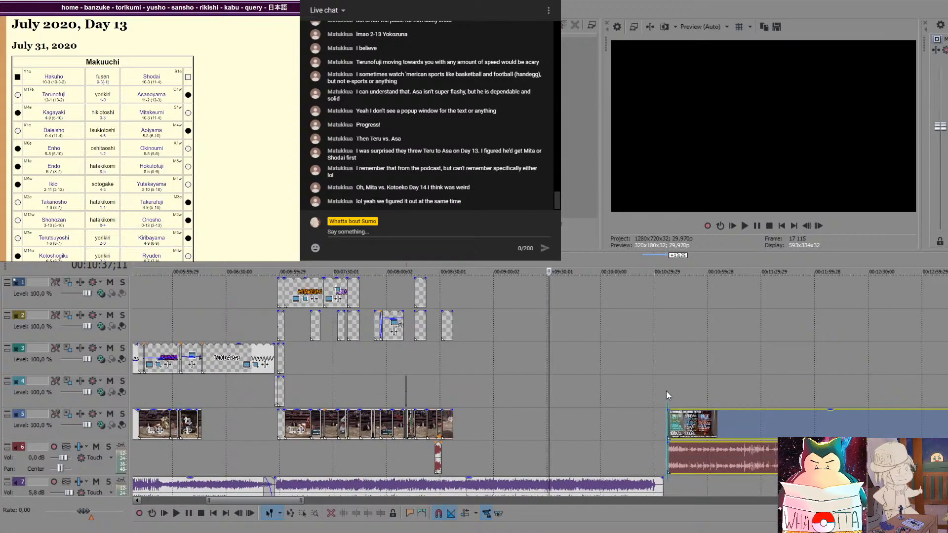
key("space")
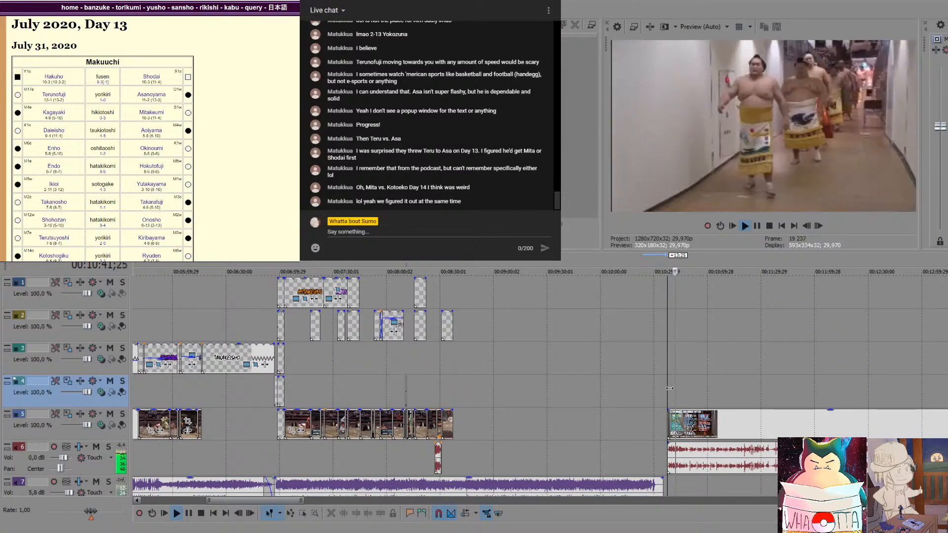
key("space")
key("space")
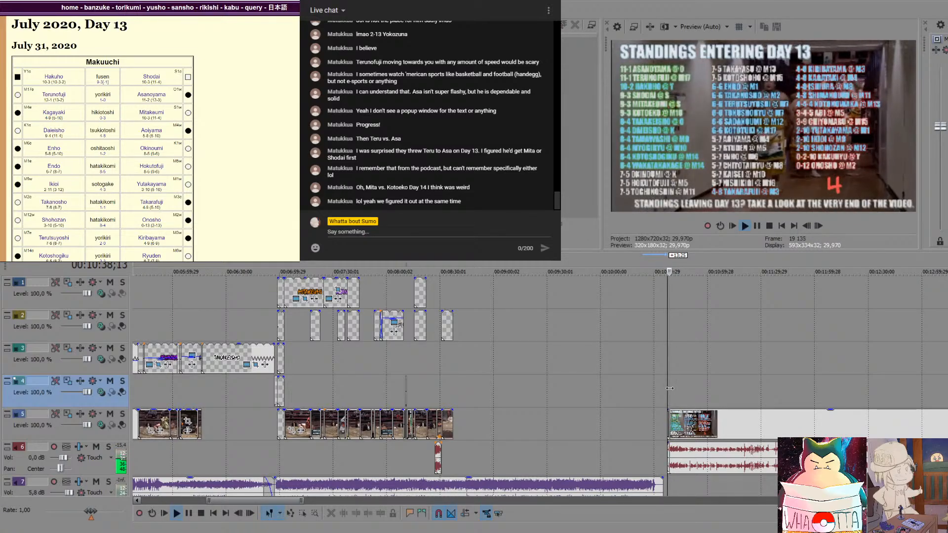
key("space")
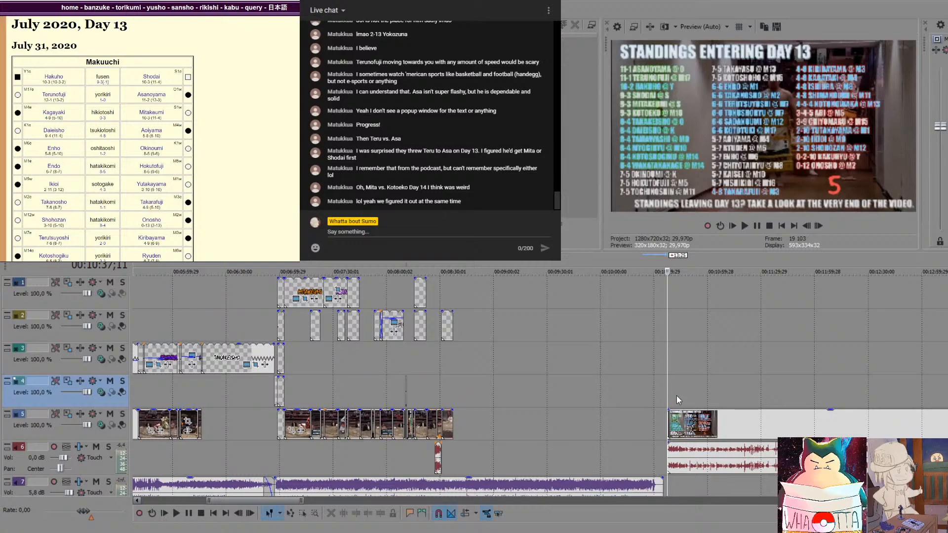
key("space")
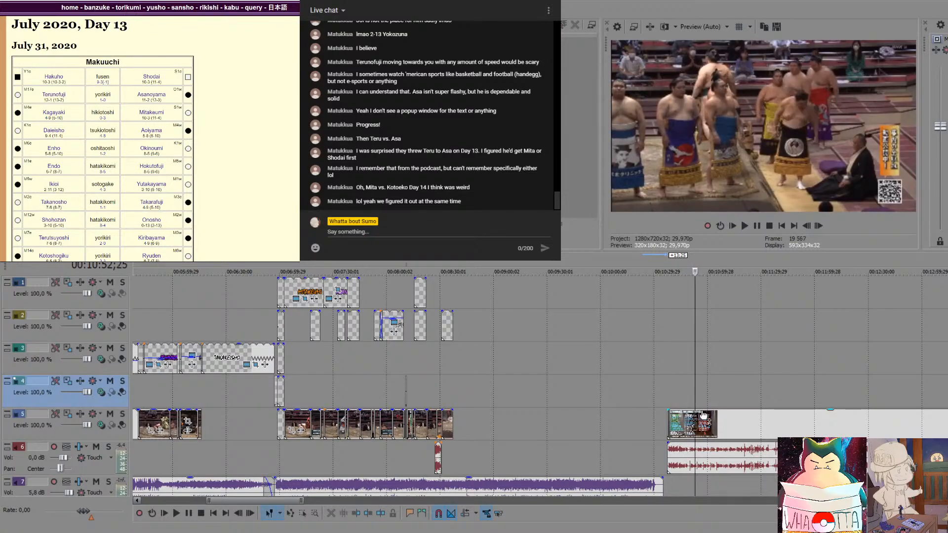
key("Right")
key("Right")
key("Right")
key("Right")
key("Right")
key("Right")
key("Right")
key("Right")
key("Right")
key("Right")
key("Right")
key("Right")
key("Right")
key("Left")
key("Left")
key("Left")
key("Left")
key("Left")
key("Left")
key("Left")
key("Left")
key("Left")
key("Left")
key("Left")
key("Left")
key("Left")
key("Left")
key("Left")
key("Left")
key("Left")
key("Left")
key("Left")
key("Left")
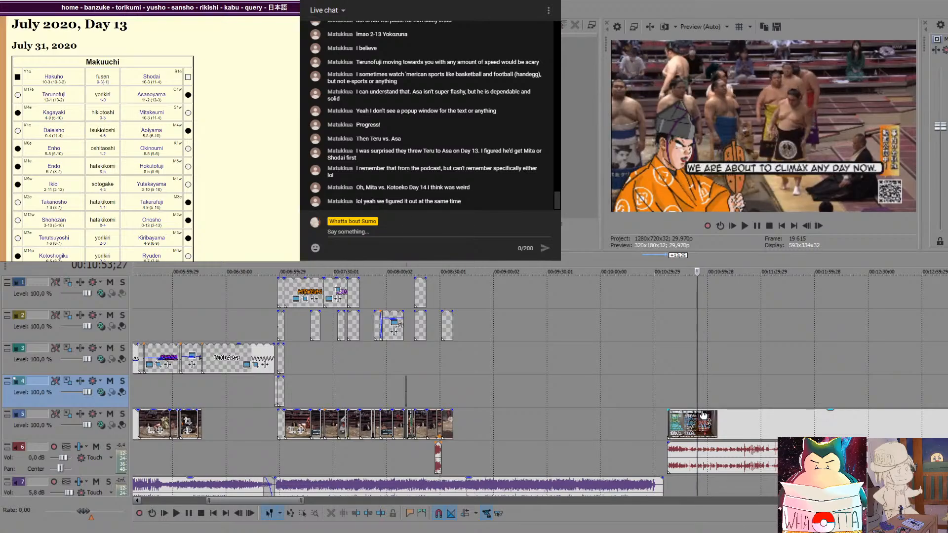
key("Left")
key("Left")
key("Left")
key("Left")
key("Left")
key("Left")
key("Left")
key("s")
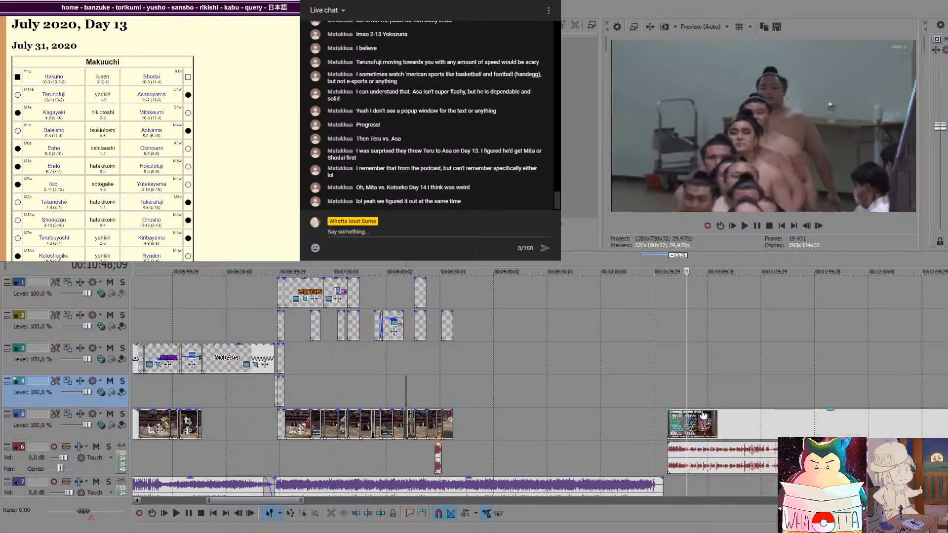
Move the split-off standings opening directly behind the aftermath footage at 00:08:37;06 and delete its audio
left_click_drag(681, 420, 466, 423)
left_click(451, 393)
scroll(472, 384, "up", 6)
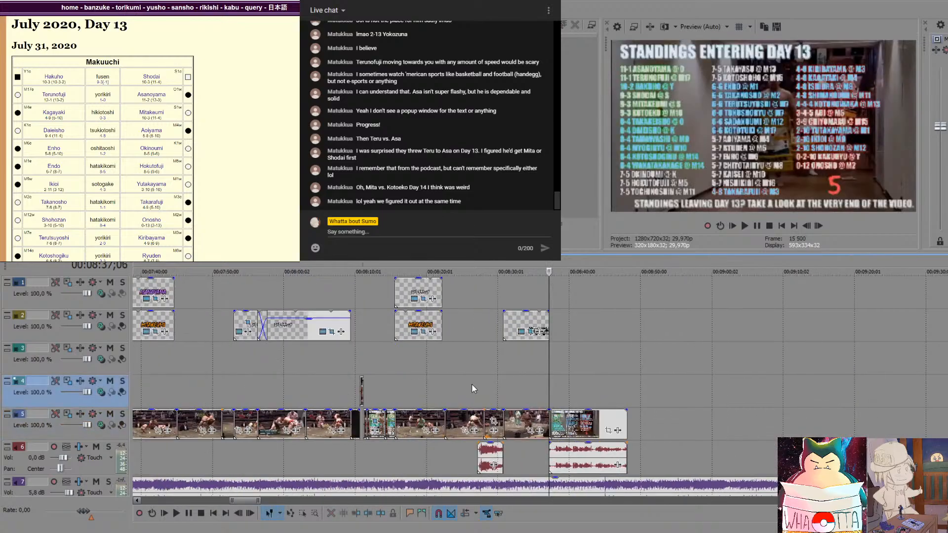
left_click(580, 457)
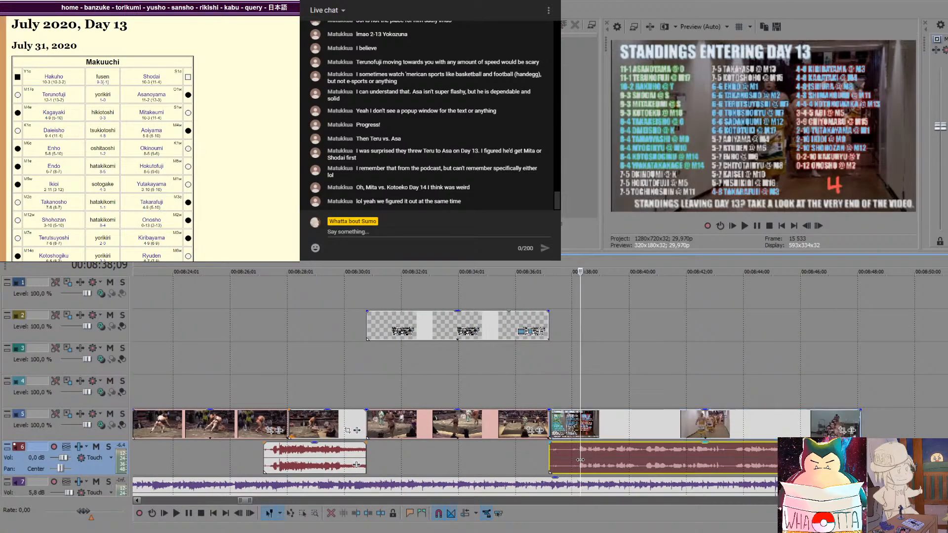
key("Delete")
Split the standings clip at 00:08:43;22, while the wrestlers walk down the corridor, and delete the part after it
left_click(553, 393)
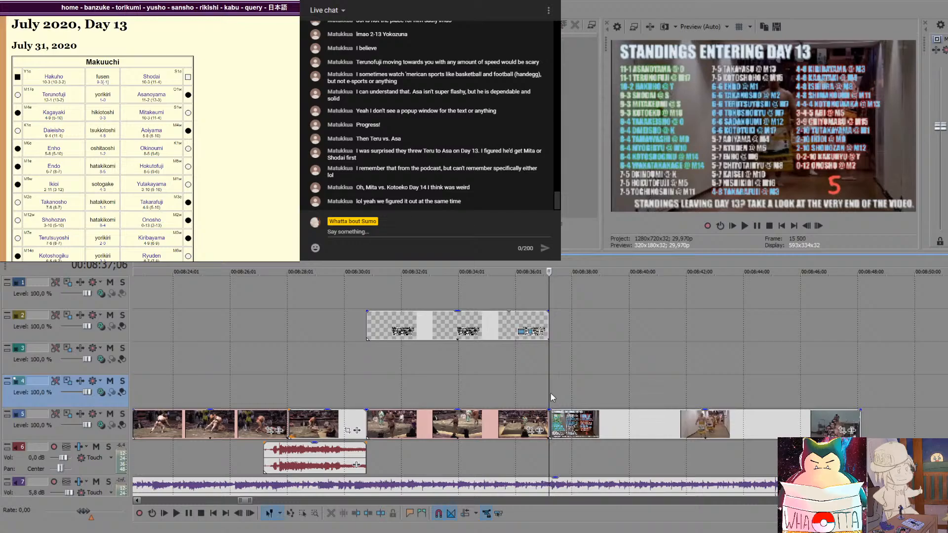
key("space")
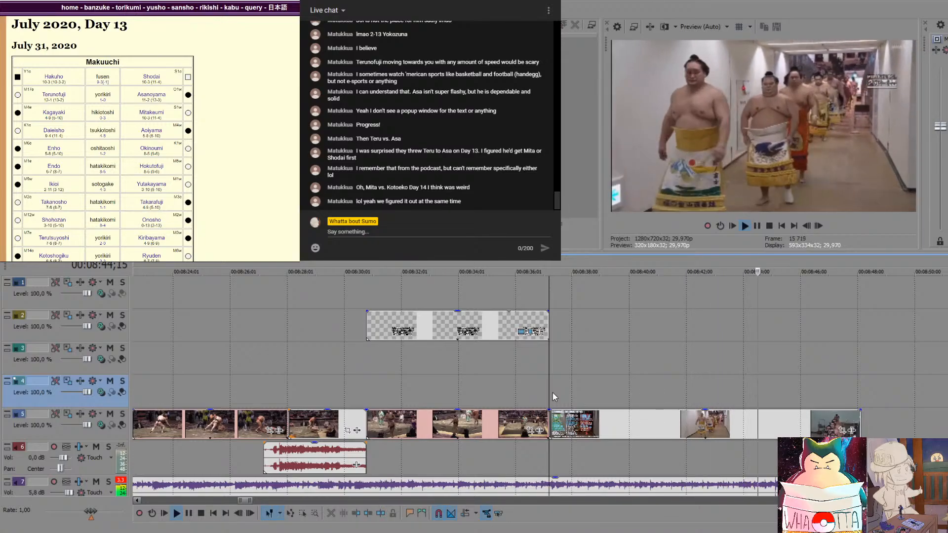
key("space")
left_click(707, 393)
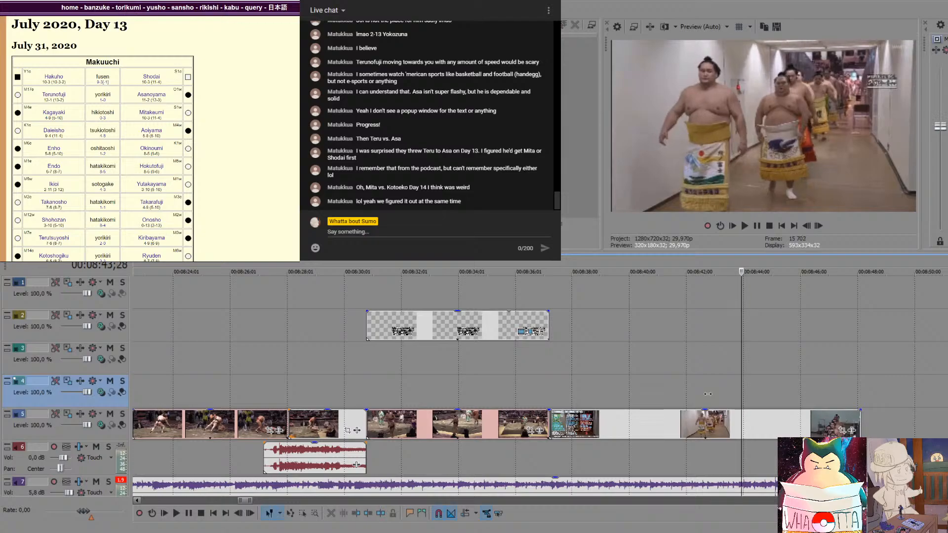
key("space")
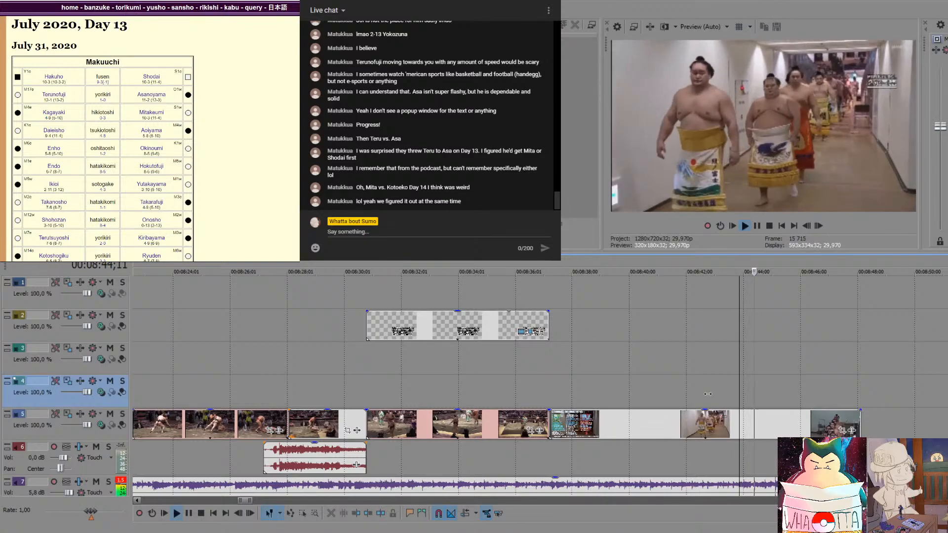
key("space")
key("space")
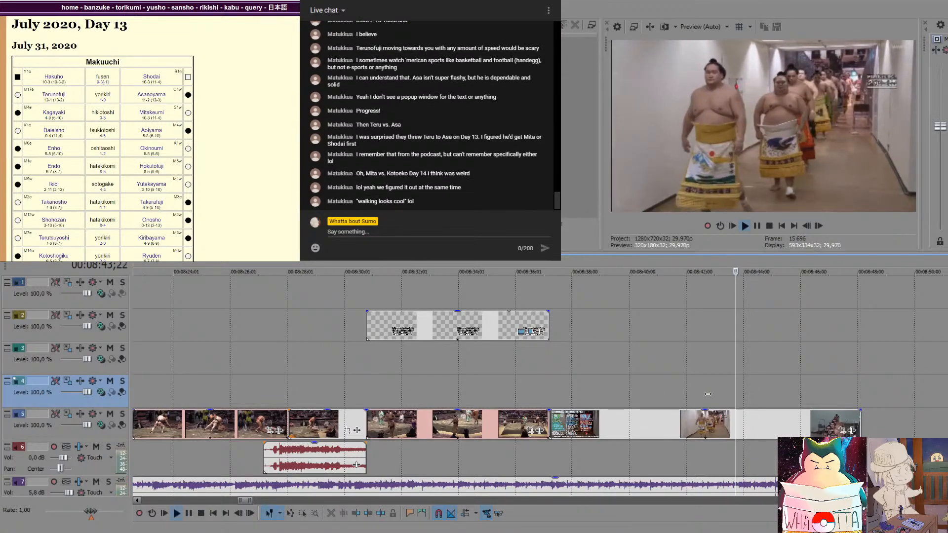
key("space")
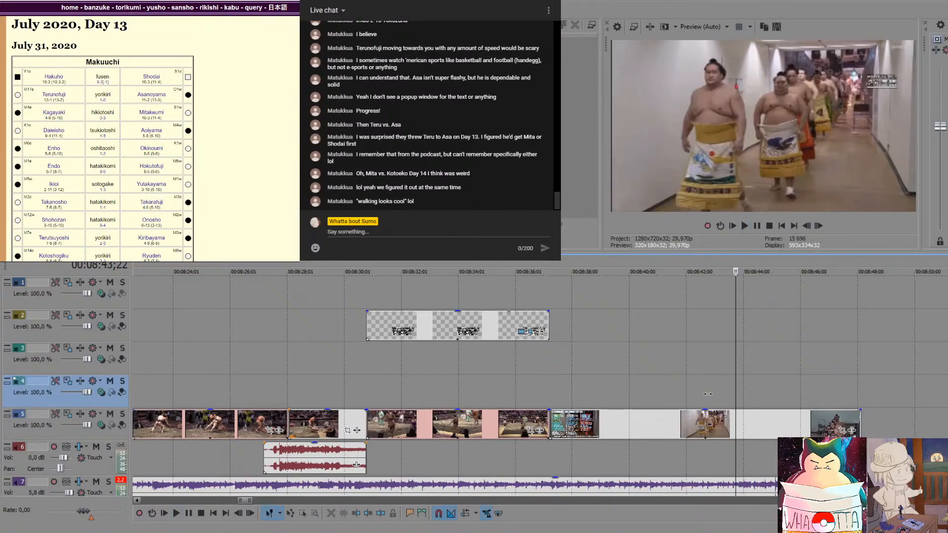
left_click(736, 422)
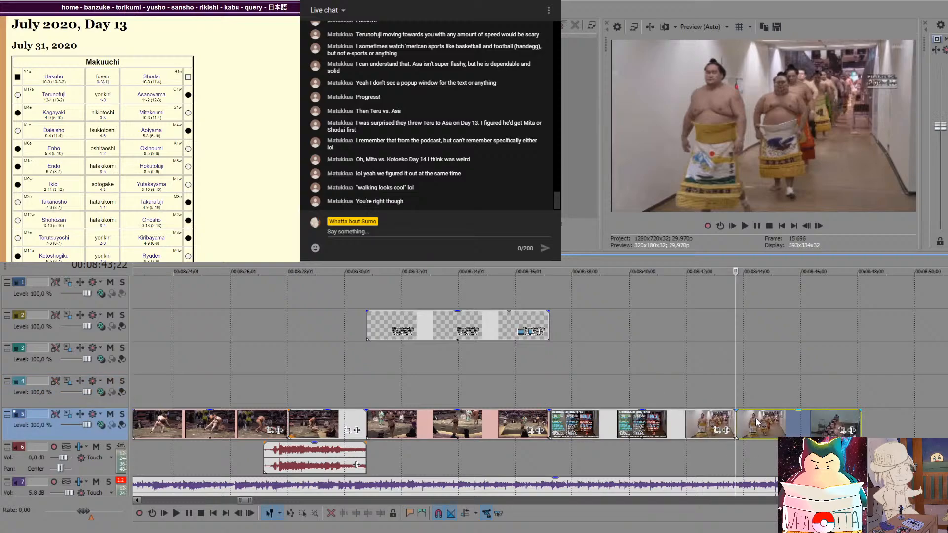
key("Delete")
Check the shortened standings clip's ending and extend its end slightly past 00:08:43;22
left_click(724, 401)
key("space")
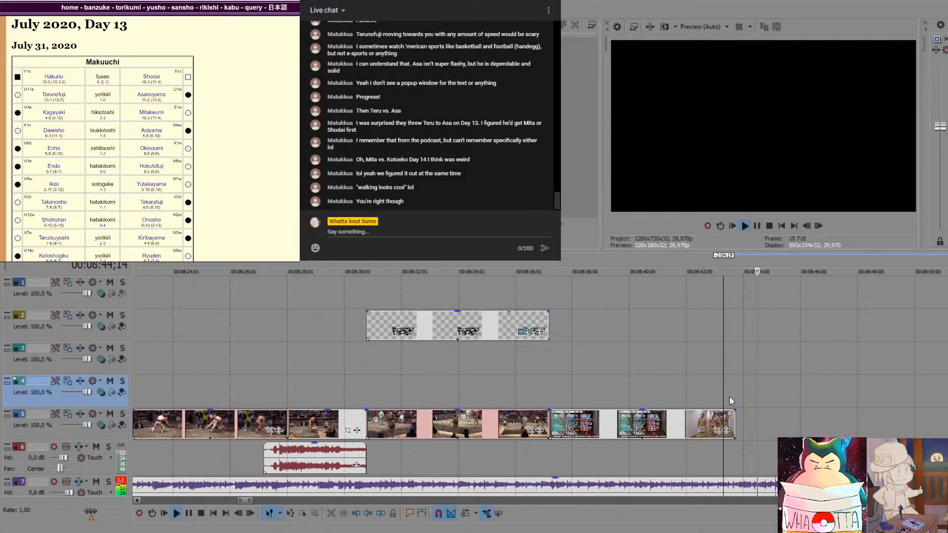
key("space")
left_click_drag(736, 424, 738, 424)
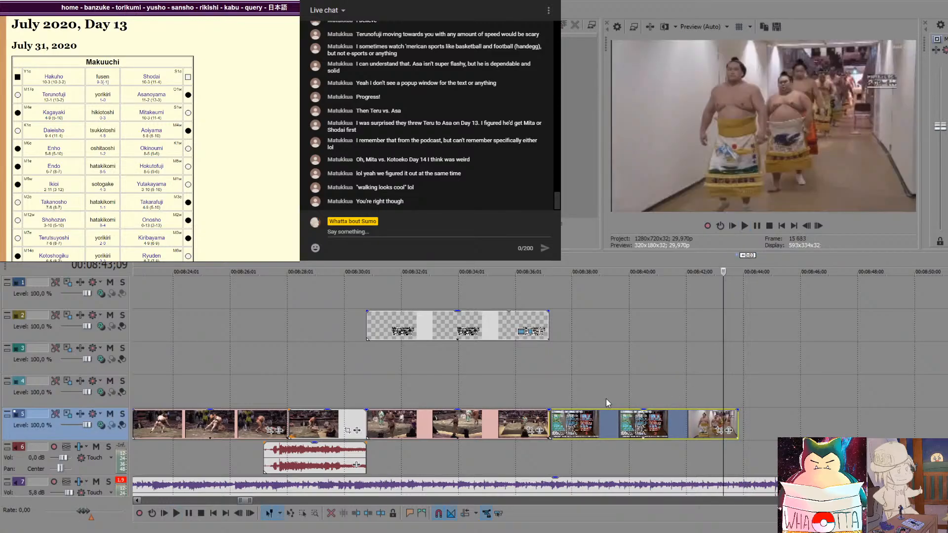
Split the standings clip at 00:08:41;19 and crop its first part to the top five records, from Asanoyama to Mitakeumi
left_click(616, 420)
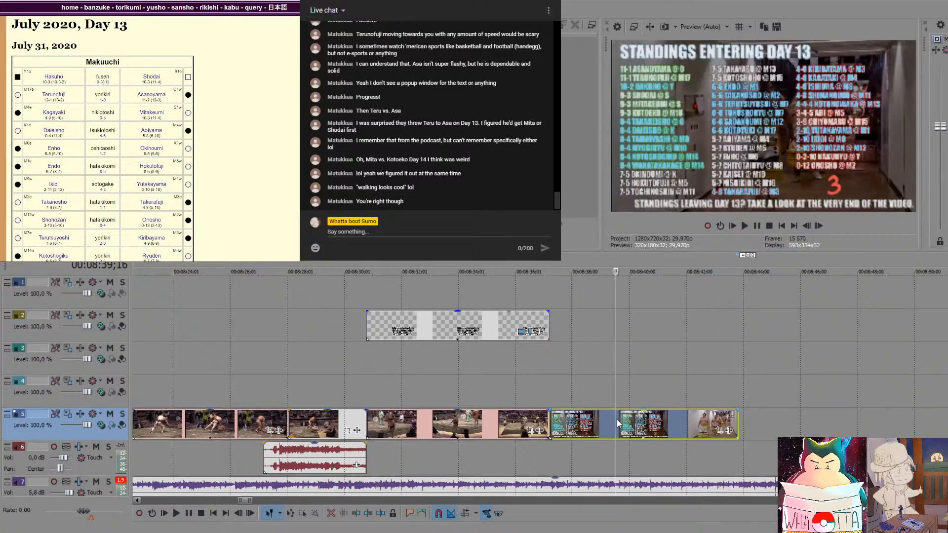
key("space")
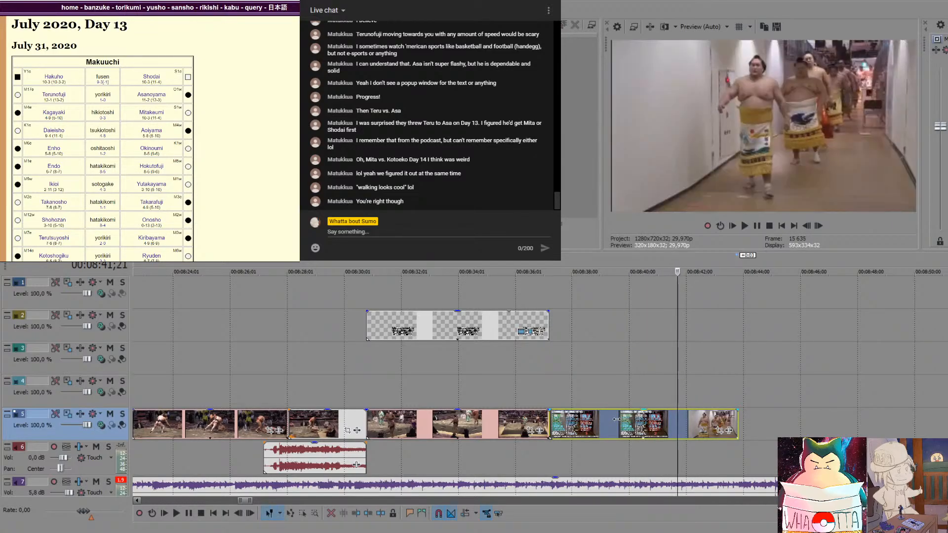
key("s")
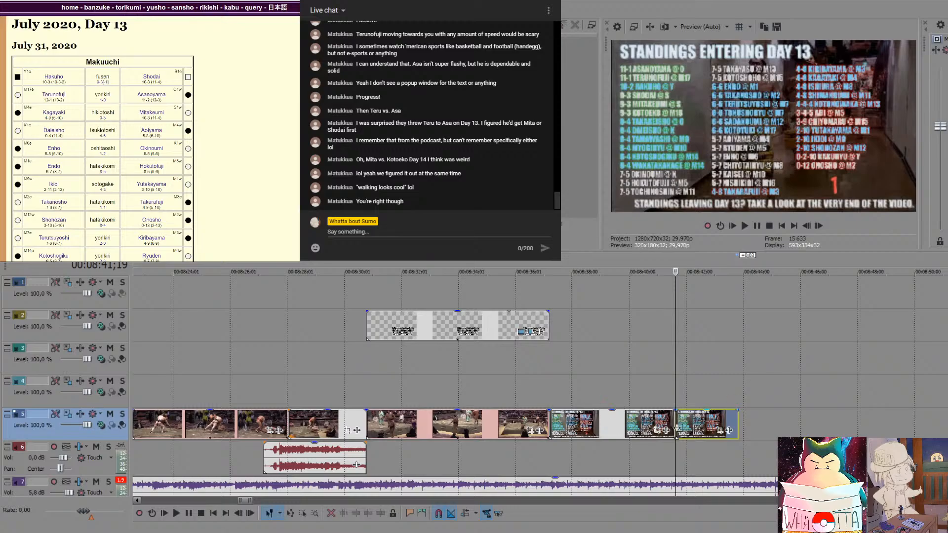
left_click(634, 362)
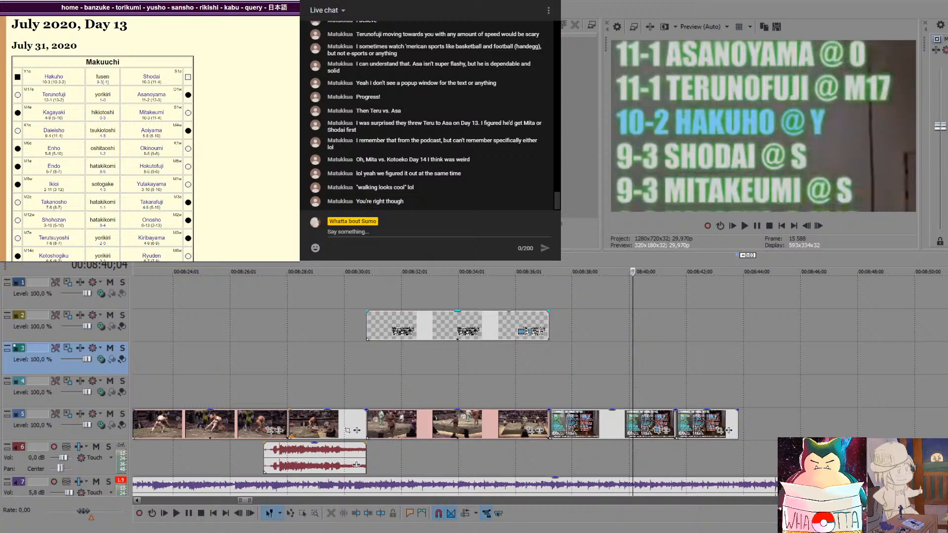
Play from the end of the aftermath into the cropped standings and the corridor shot to check the cut between them
left_click(541, 393)
key("space")
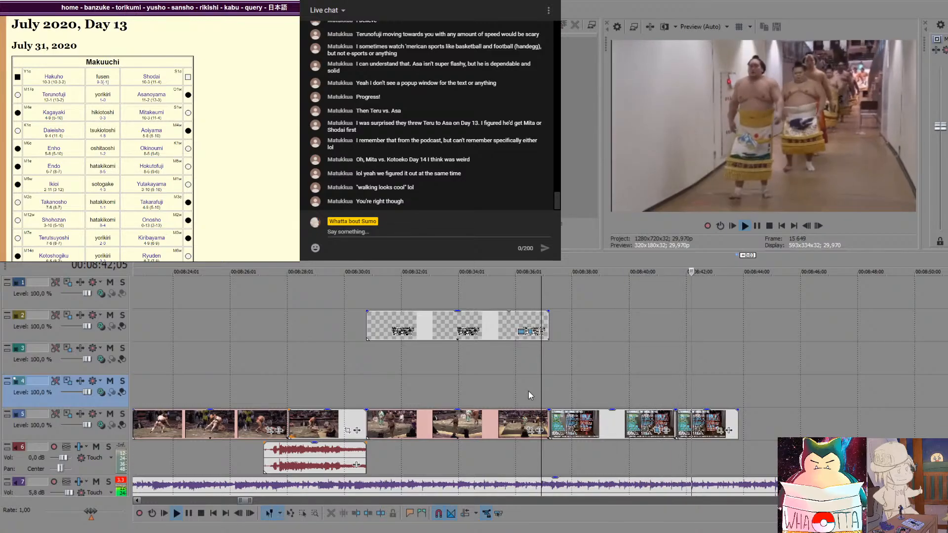
left_click(665, 381)
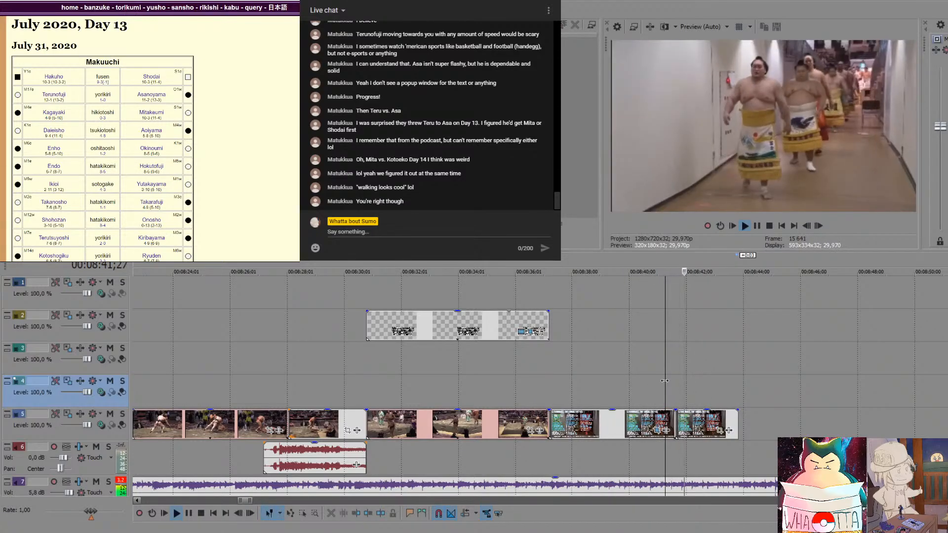
key("space")
key("space")
key("space")
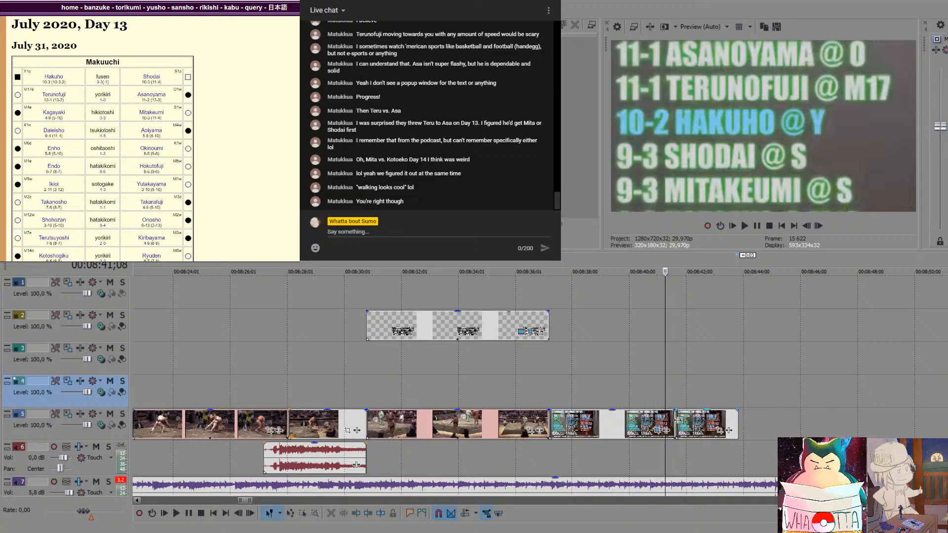
Split the corridor clip at 00:08:41;21 and delete the short leftover standings fragment before it, closing the gap
left_click(680, 421)
scroll(675, 419, "up", 3)
key("Right")
key("Right")
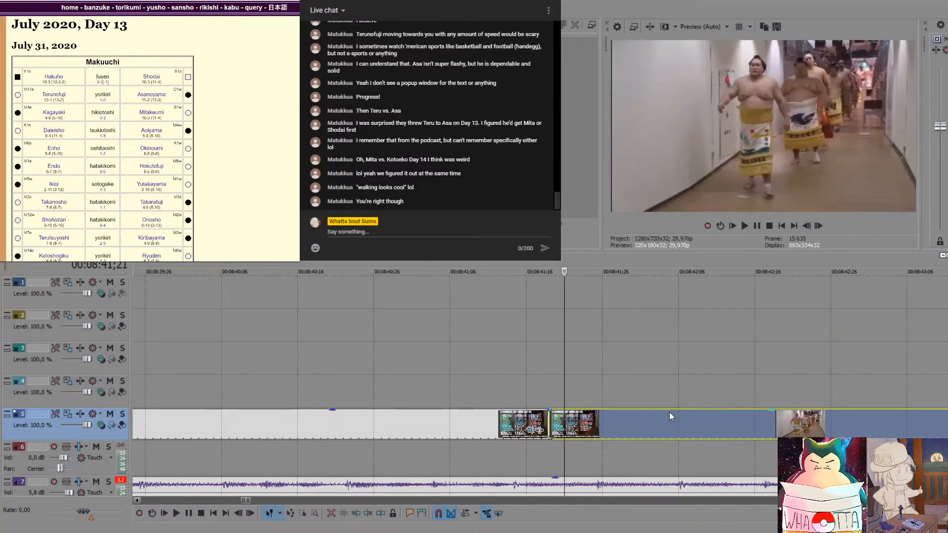
key("s")
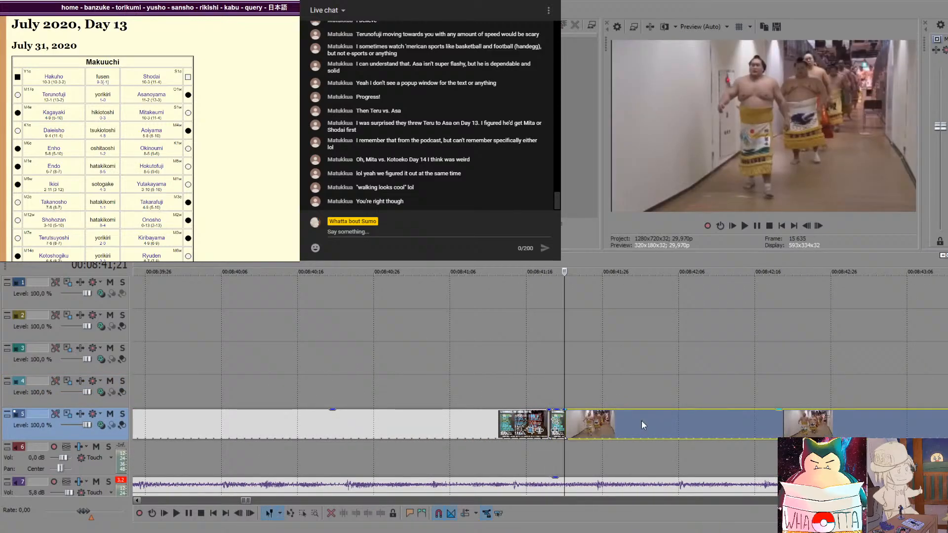
left_click(562, 421)
key("Delete")
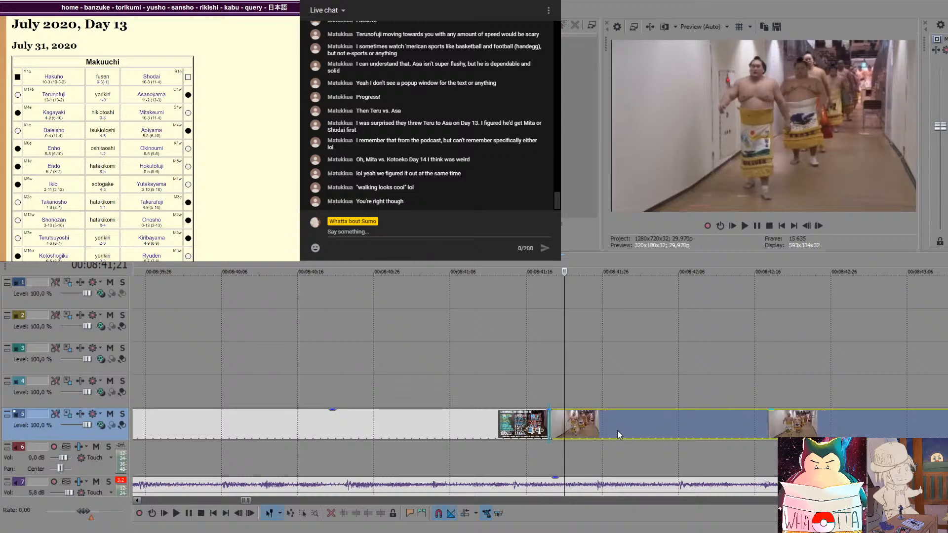
Play across the cut from the cropped standings into the corridor shot to check that it is clean
left_click(528, 383)
key("space")
key("space")
key("space")
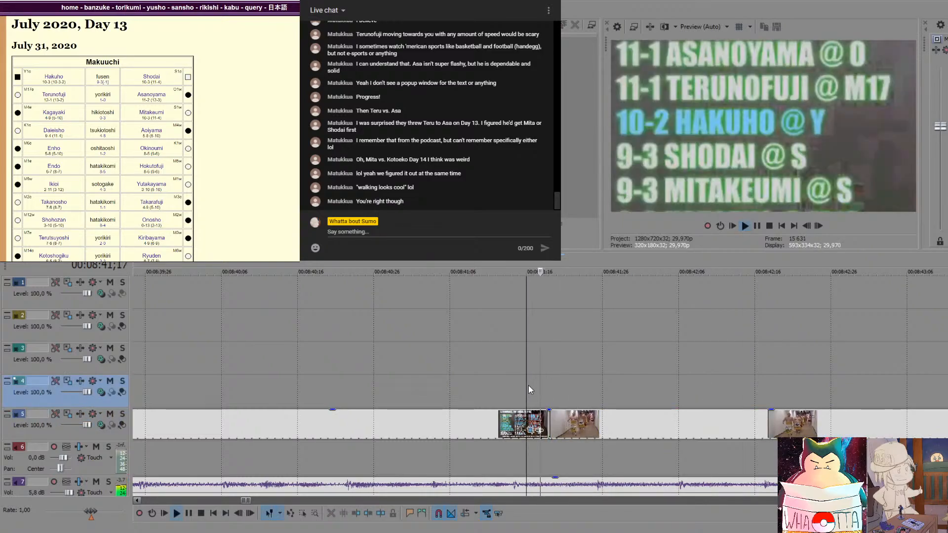
key("space")
scroll(476, 325, "down", 1)
scroll(476, 330, "down", 1)
left_click(361, 368)
key("space")
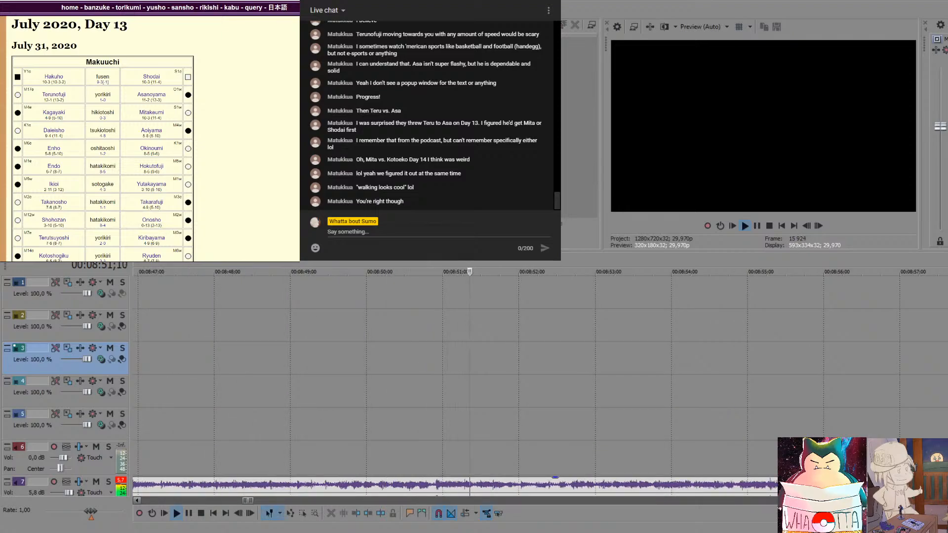
Replay from Hakuho's aftermath through the standings and corridor walk to check the pacing
scroll(374, 359, "down", 6)
left_click(363, 359)
key("space")
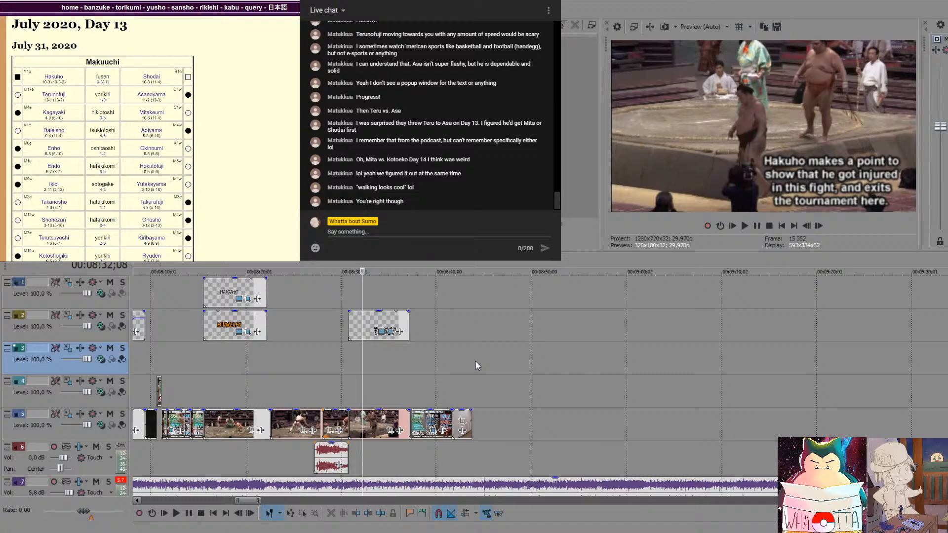
left_click(387, 370)
key("space")
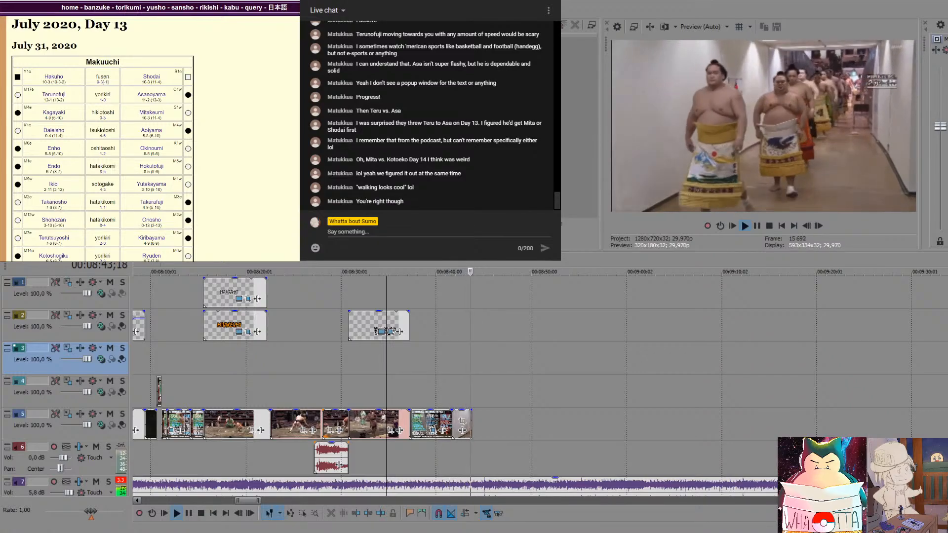
key("space")
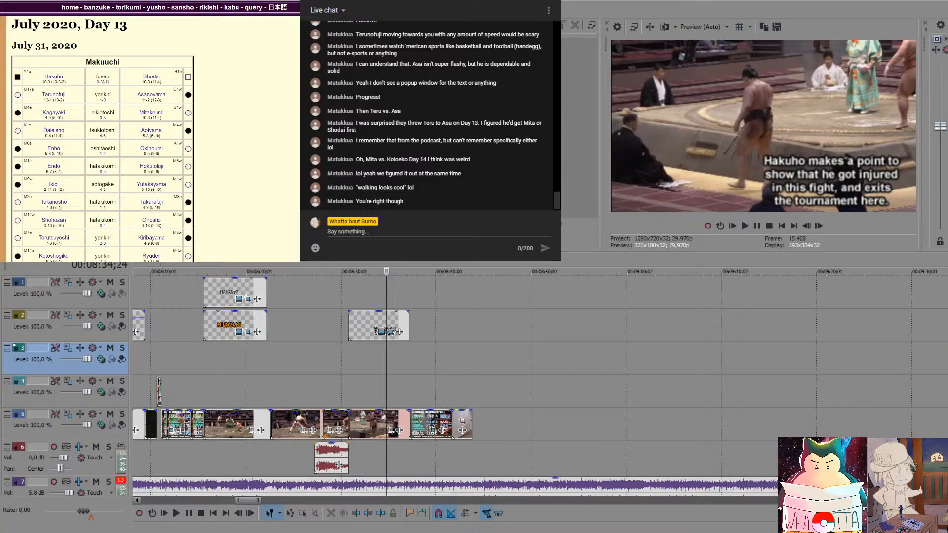
Replay the corridor walk from 00:08:41;19 several times to review the shot
left_click(452, 388)
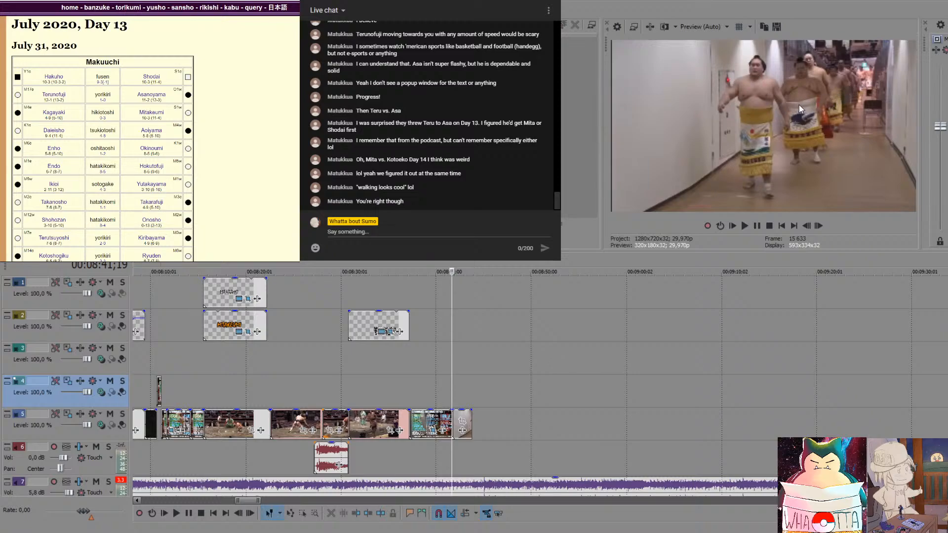
key("space")
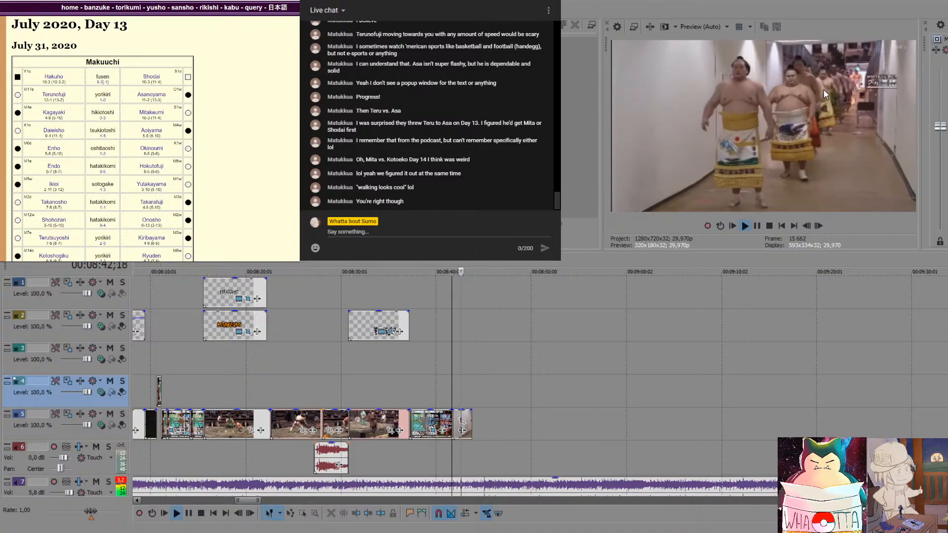
key("space")
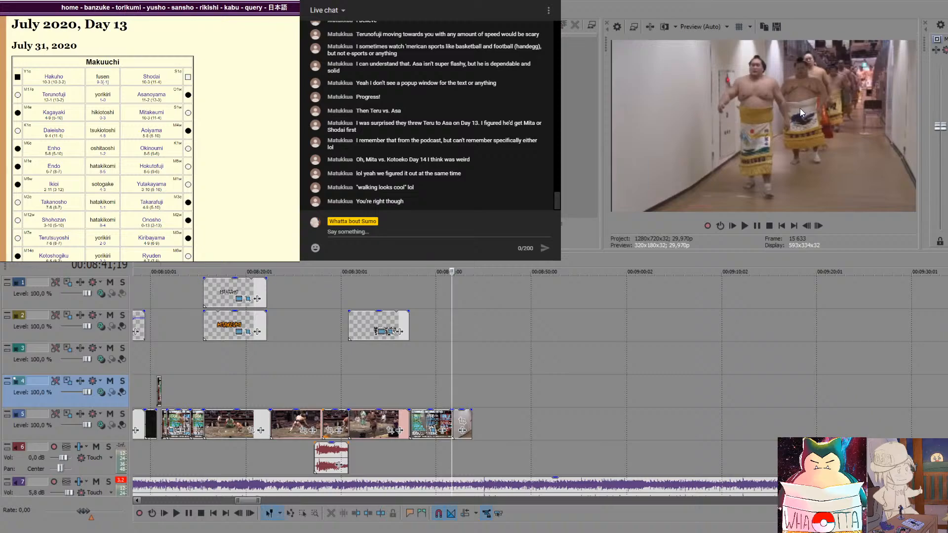
key("space")
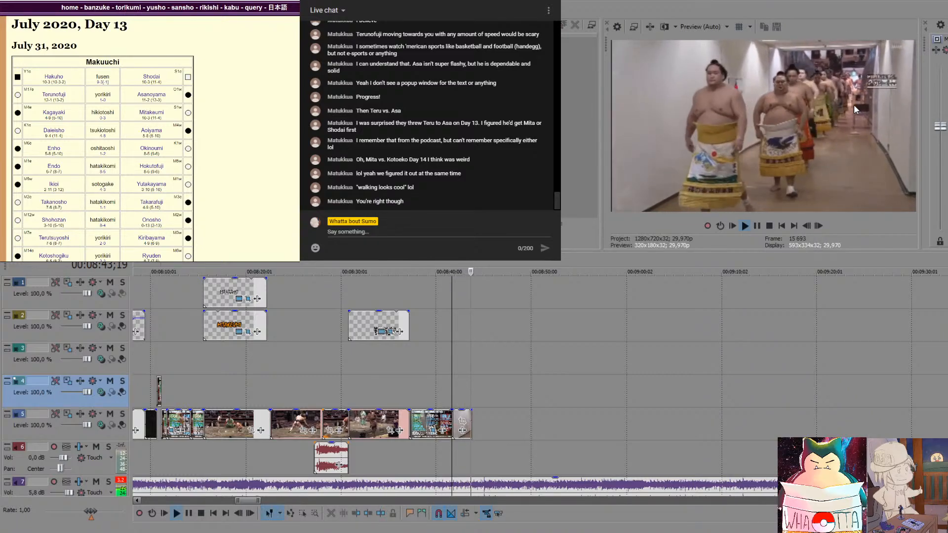
key("space")
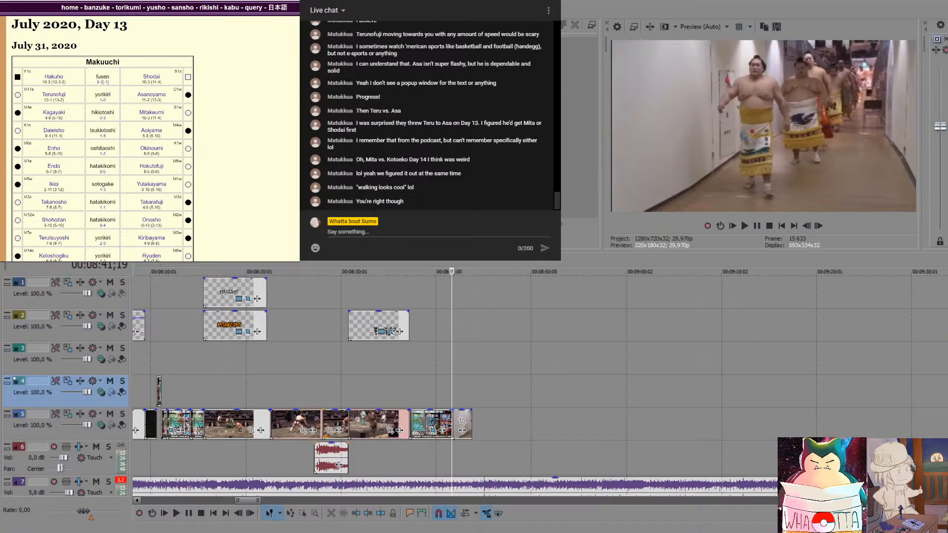
key("space")
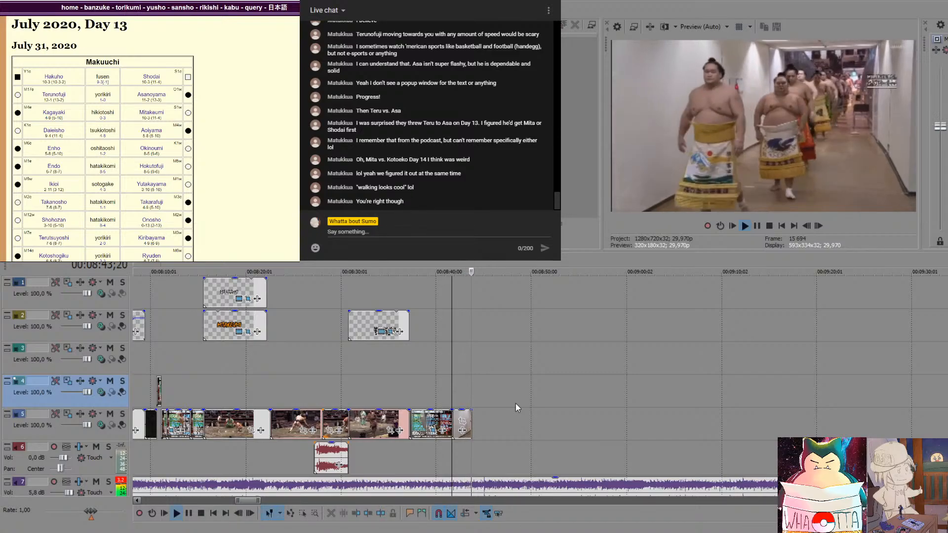
key("space")
Find the start of the Terunofuji versus Asanoyama bout in the raw footage, split at 00:33:52;14, and delete everything before it
left_click(574, 390)
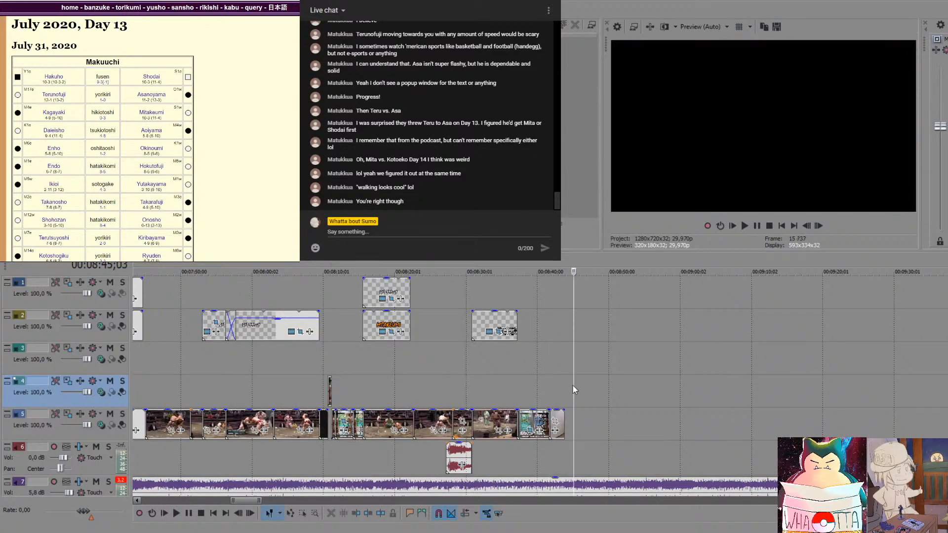
scroll(681, 404, "down", 8)
scroll(730, 393, "down", 3)
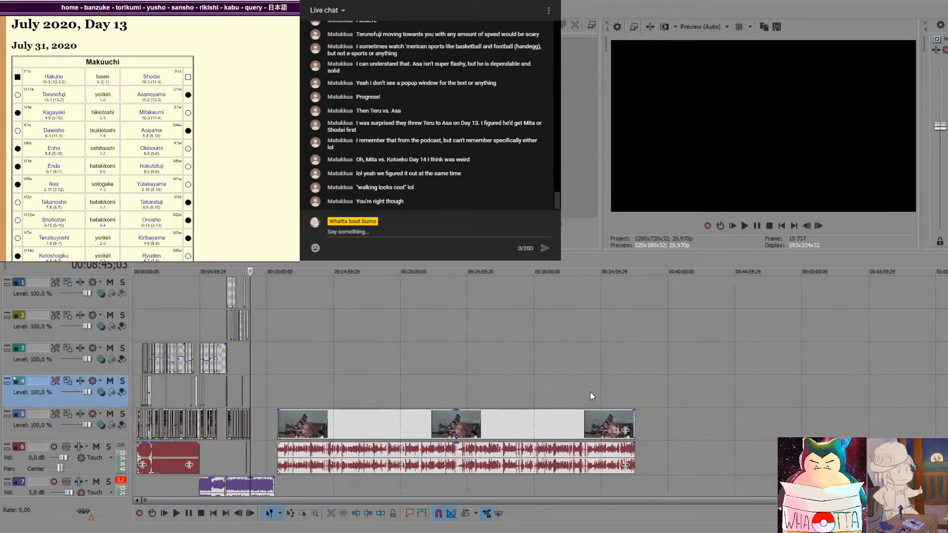
left_click(601, 389)
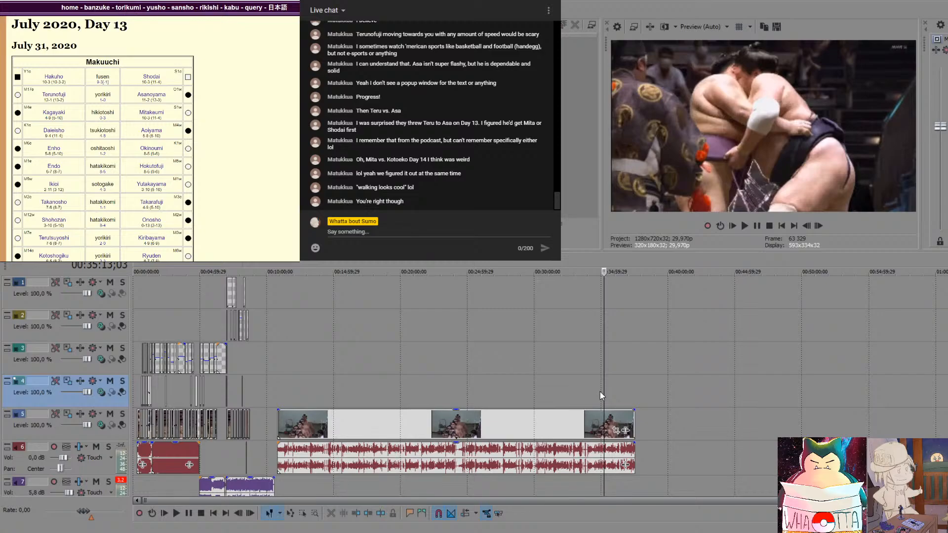
key("Right")
key("Right")
key("Right")
key("Left")
key("Left")
key("Left")
key("Left")
key("Left")
key("Left")
key("Left")
key("Left")
key("Left")
key("Left")
key("Left")
key("Left")
key("Left")
key("Left")
key("Left")
key("Left")
key("Left")
key("Left")
key("Left")
key("Left")
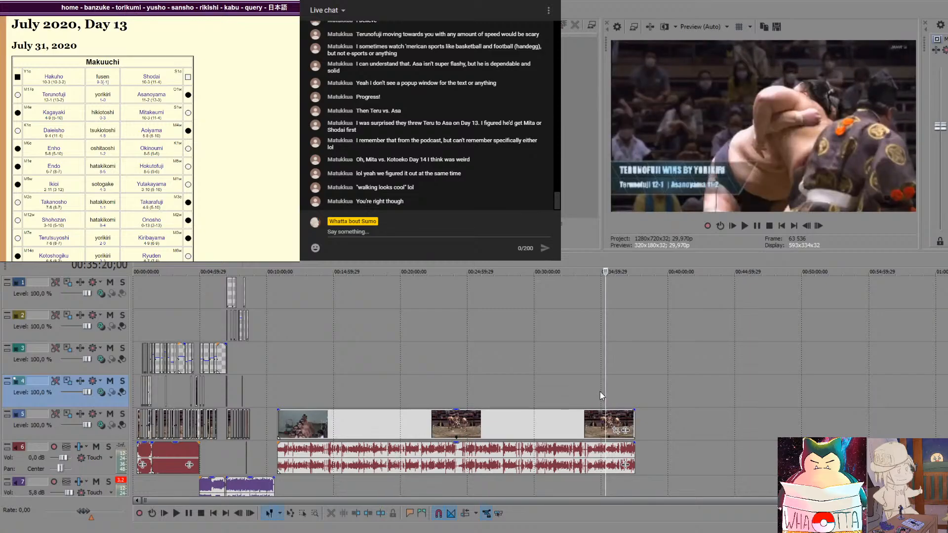
key("Left")
key("Left")
key("Left")
key("Left")
key("Left")
key("Left")
key("Left")
key("Left")
key("Left")
key("Left")
key("Left")
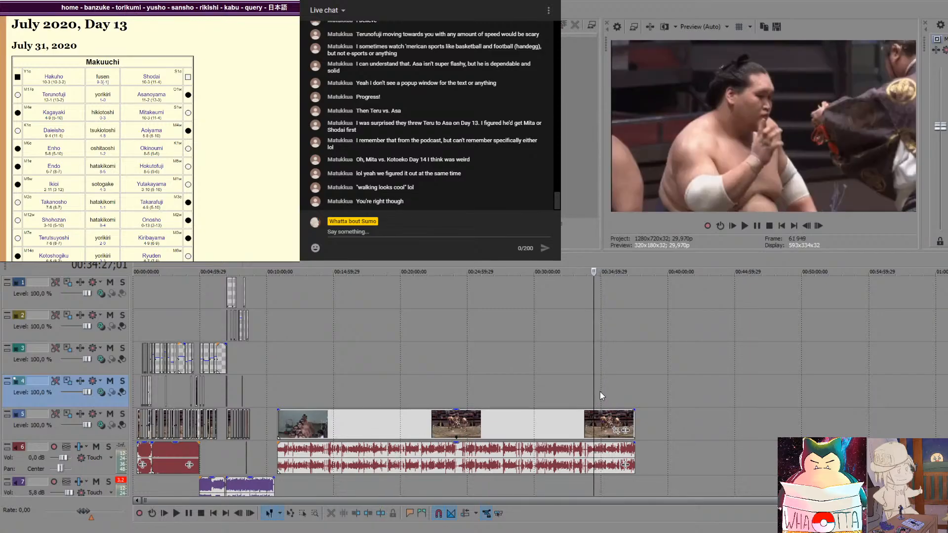
key("Left")
key("Left")
key("Left")
key("Left")
key("Left")
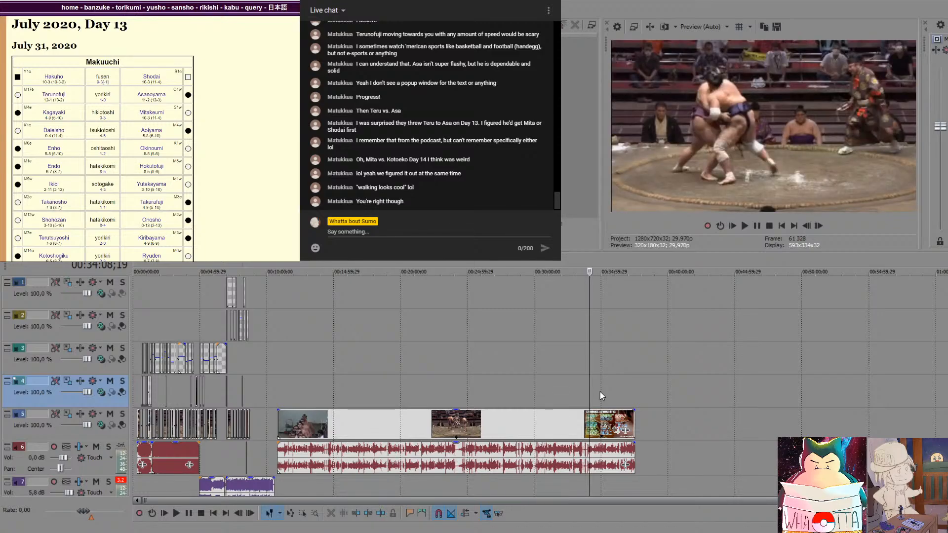
key("Left")
key("Left")
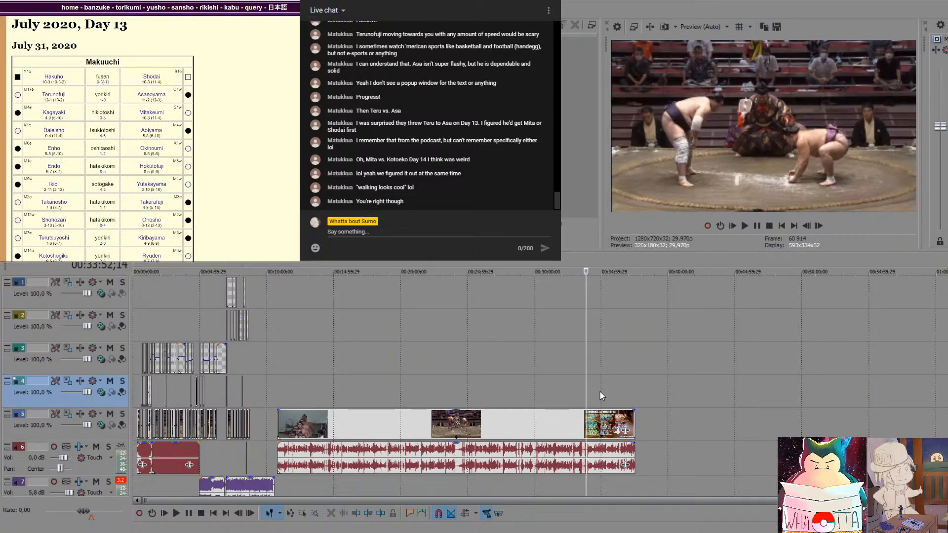
key("s")
left_click(565, 410)
key("Delete")
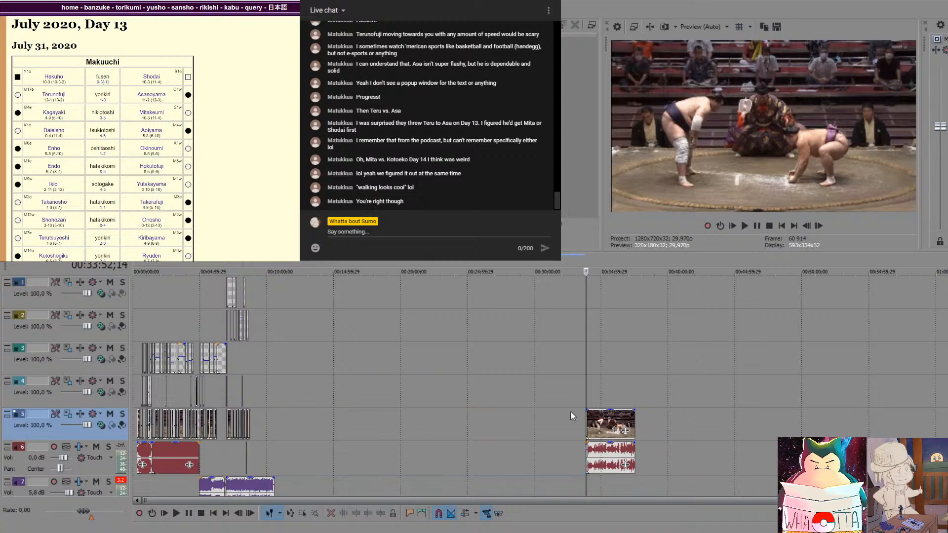
Move the remaining bout footage directly after the corridor walk and delete its audio
left_click_drag(610, 425, 312, 432)
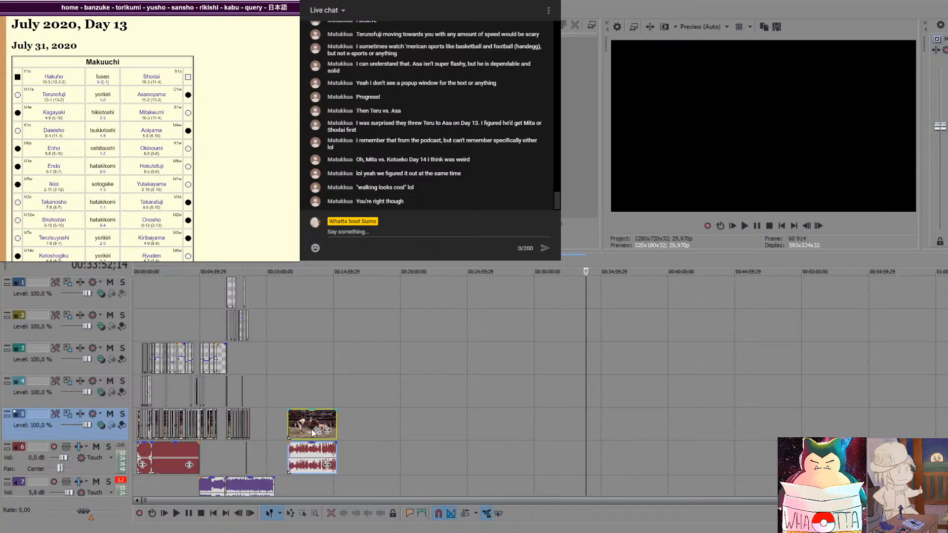
left_click(310, 457)
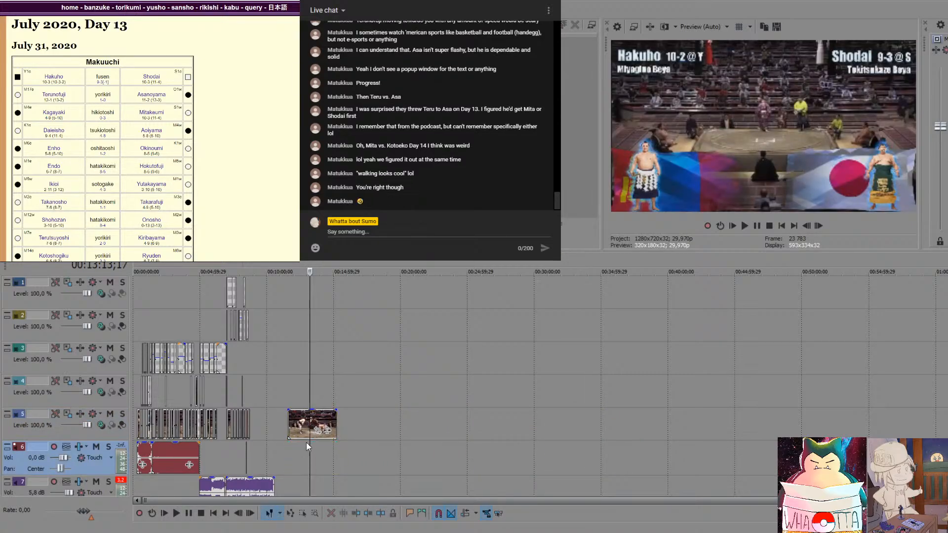
left_click_drag(301, 430, 267, 425)
left_click(245, 397)
scroll(260, 395, "up", 4)
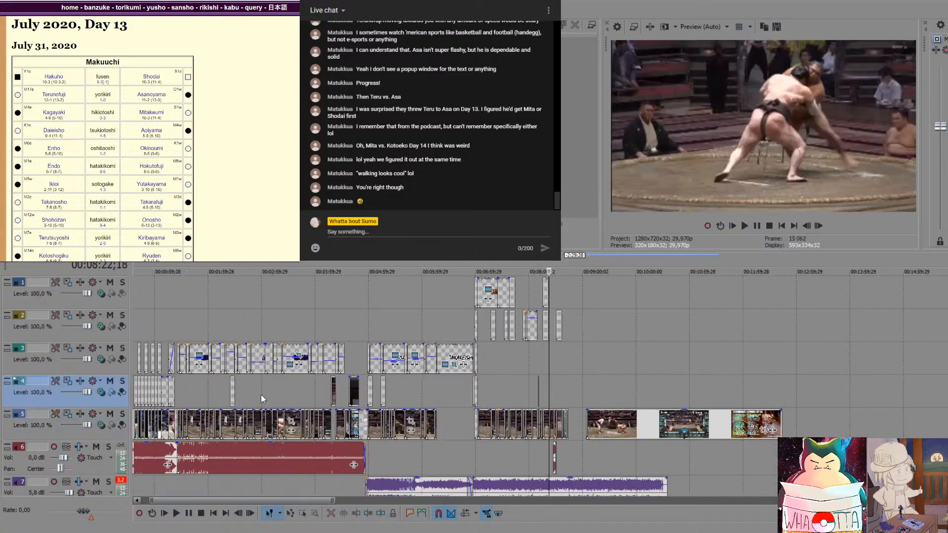
scroll(261, 394, "up", 2)
left_click_drag(642, 426, 610, 429)
Play from the corridor walk through the Terunofuji versus Asanoyama bout and its aftermath to review the footage
left_click(587, 391)
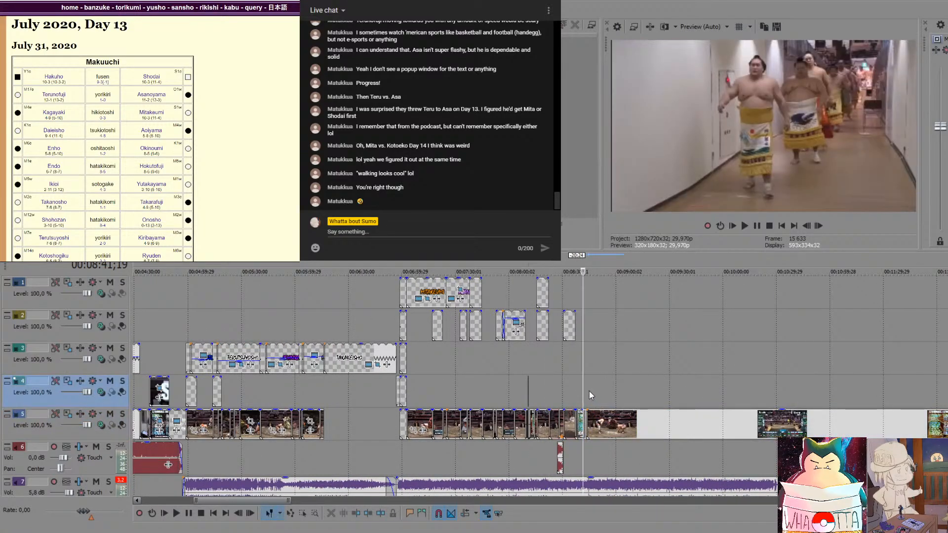
key("space")
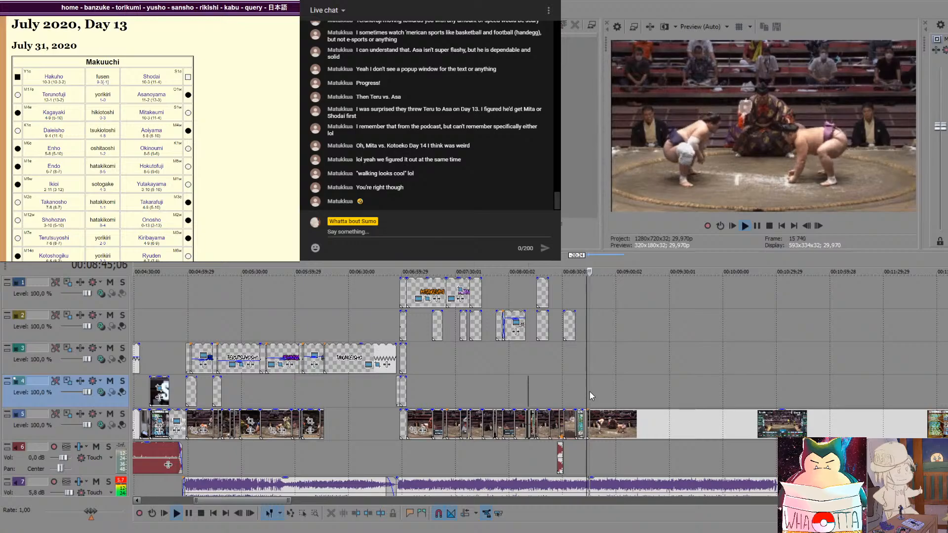
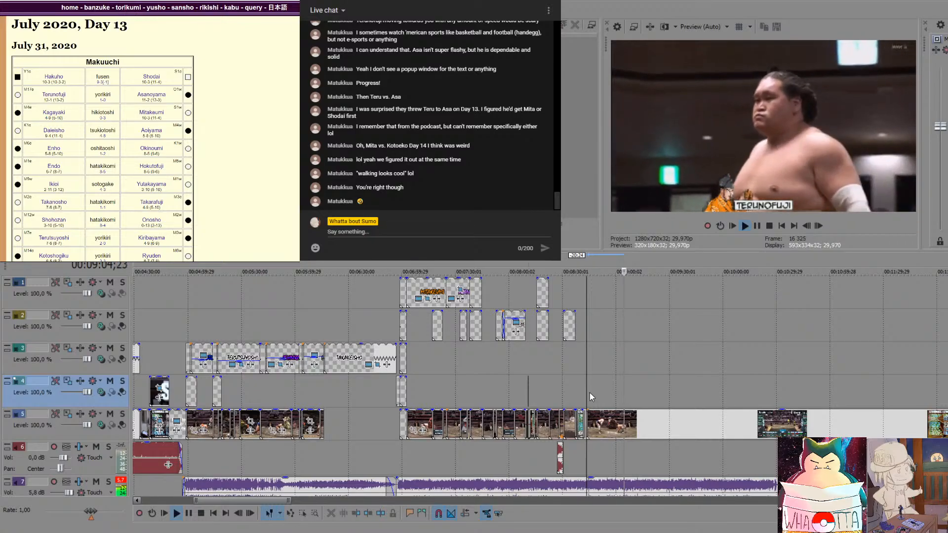
key("Return")
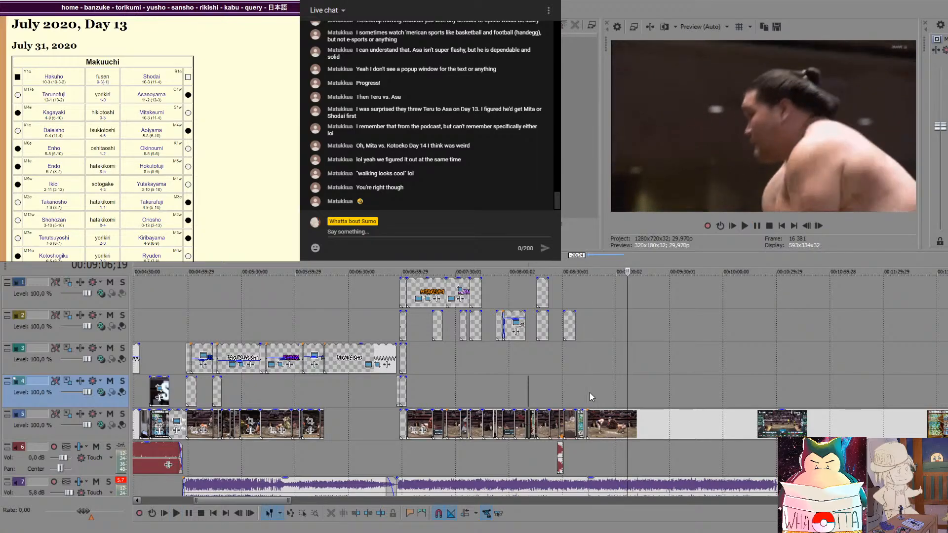
Split the bout footage at 00:09:09;29, after Asanoyama's close-up, and move the rest further along the timeline
left_click(636, 419)
left_click(634, 421)
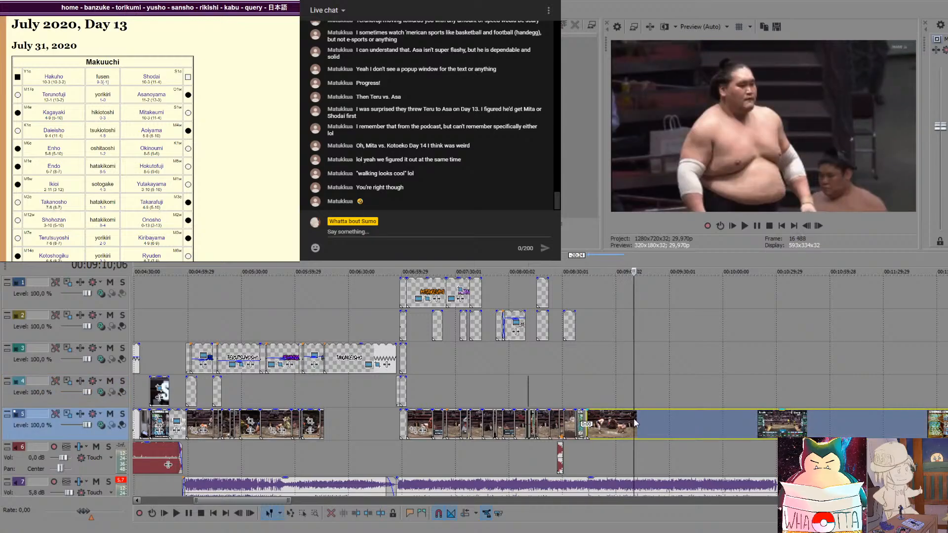
left_click(629, 421)
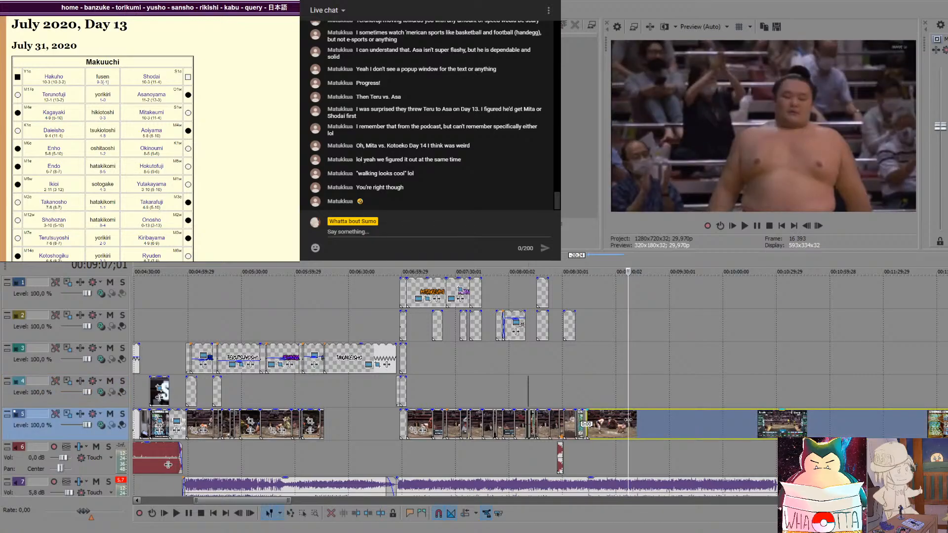
key("space")
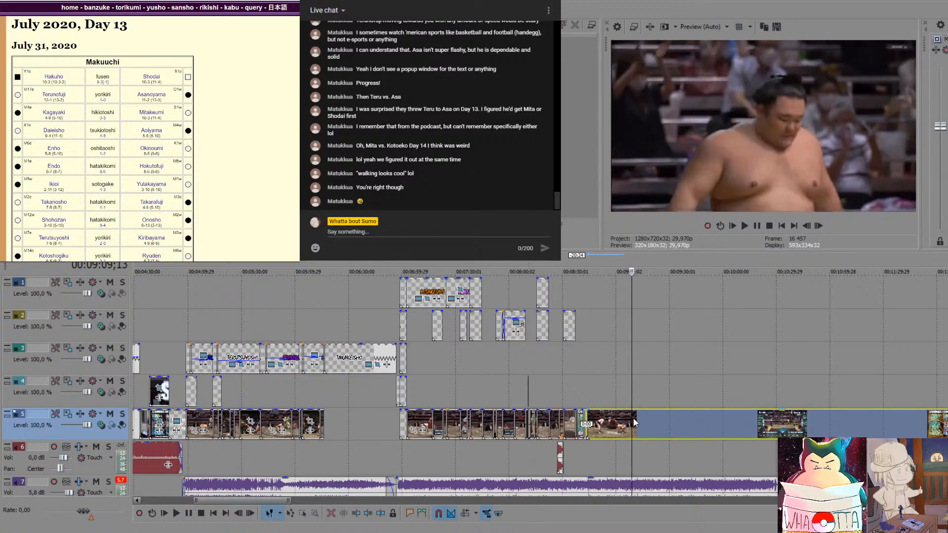
key("Right")
key("Left")
key("Left")
key("Right")
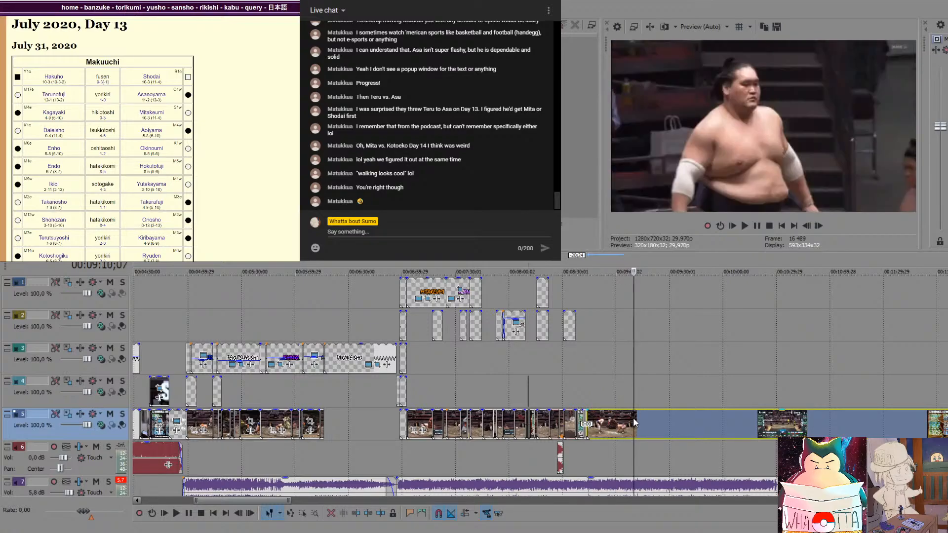
key("Left")
key("s")
left_click_drag(635, 423, 814, 424)
Insert a text event directly after Asanoyama's close-up, reading "TERUNOFUJI WINS!" on two lines
left_click(666, 431)
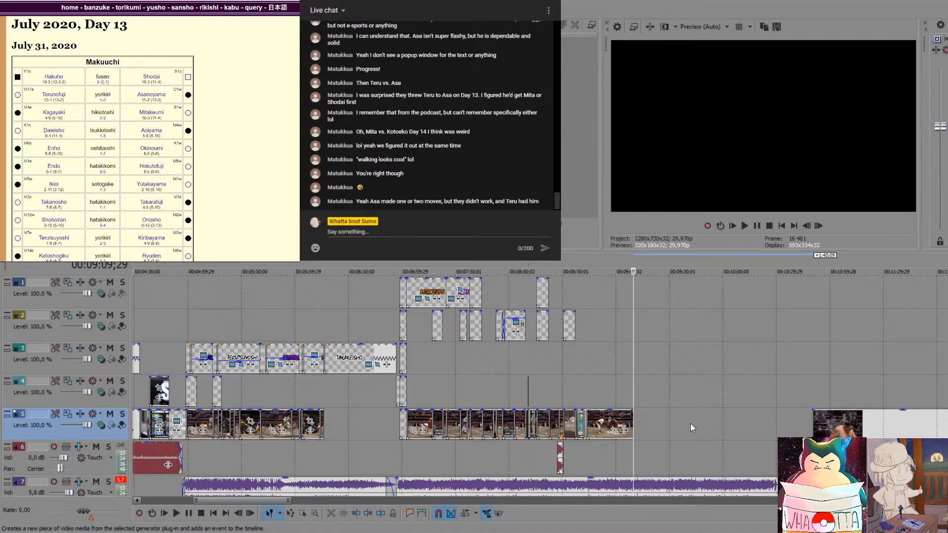
left_click(790, 112)
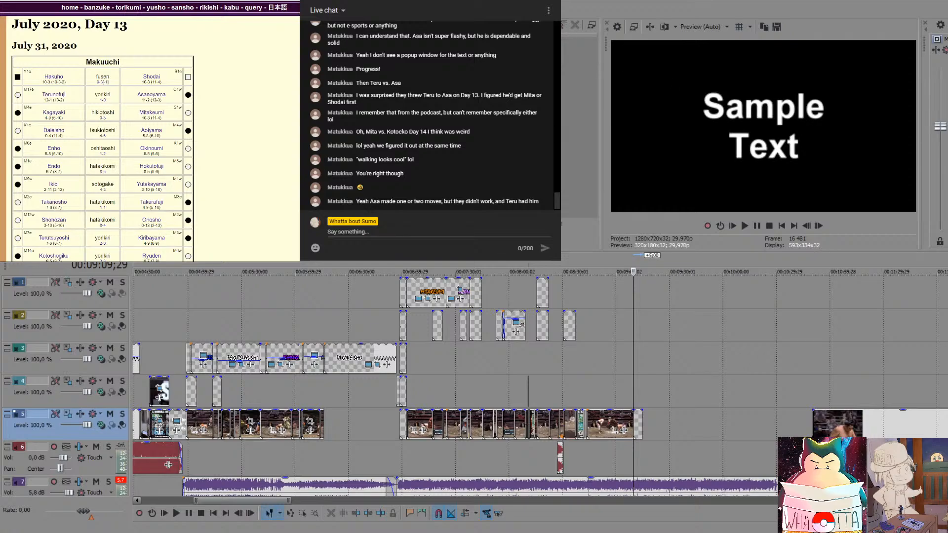
key("BackSpace")
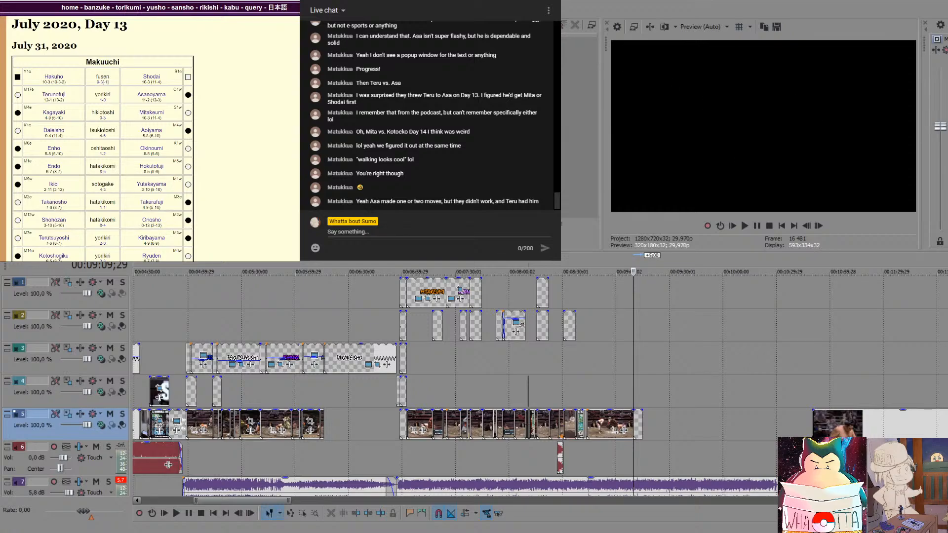
type("TERU")
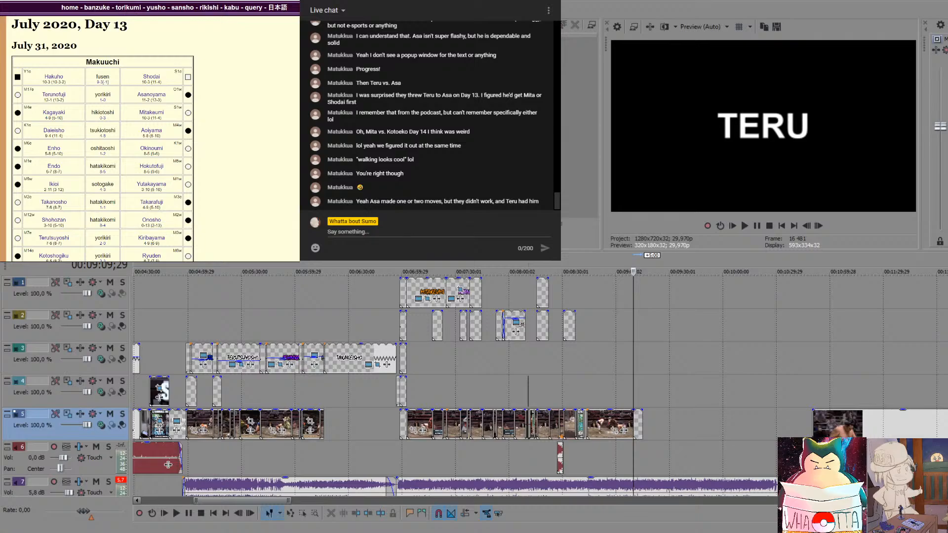
type("NOFUJI")
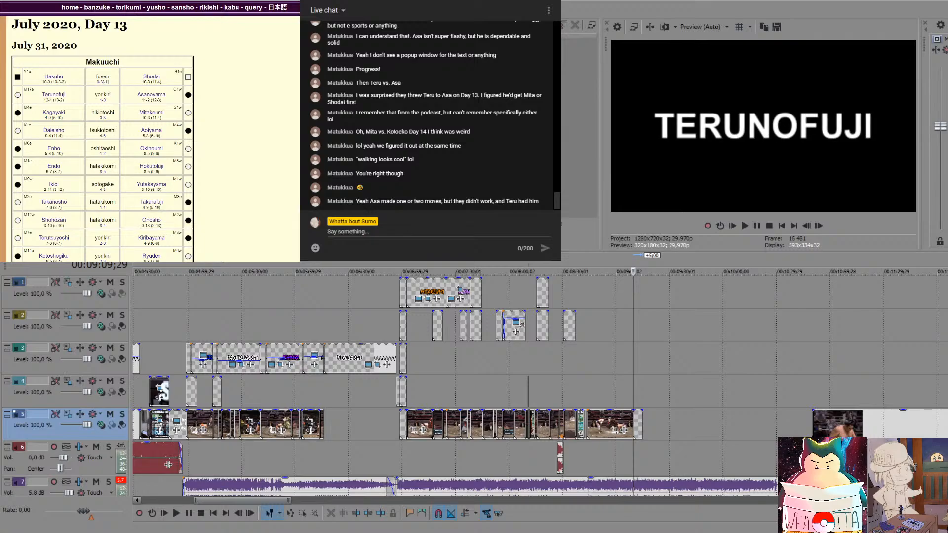
type(" WIN")
key("BackSpace")
key("BackSpace")
key("BackSpace")
key("BackSpace")
key("Return")
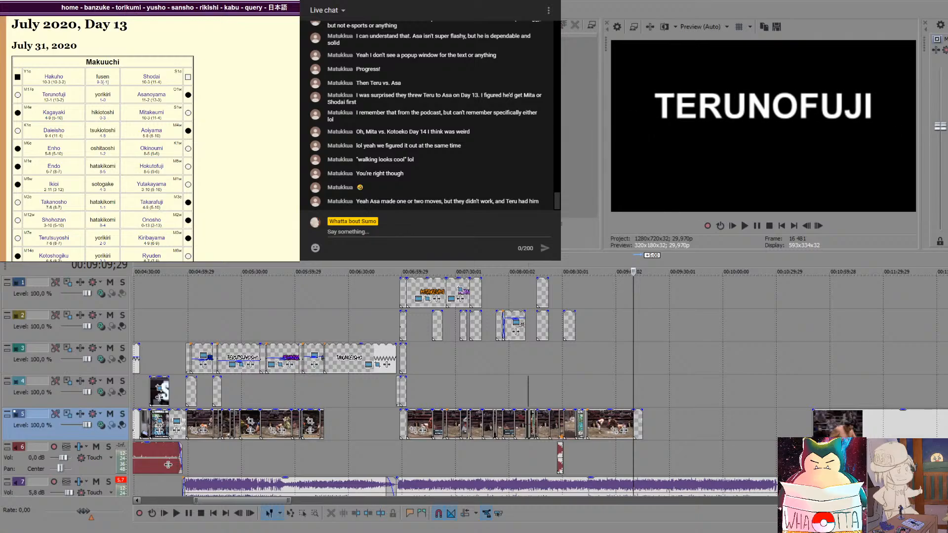
type("WINS")
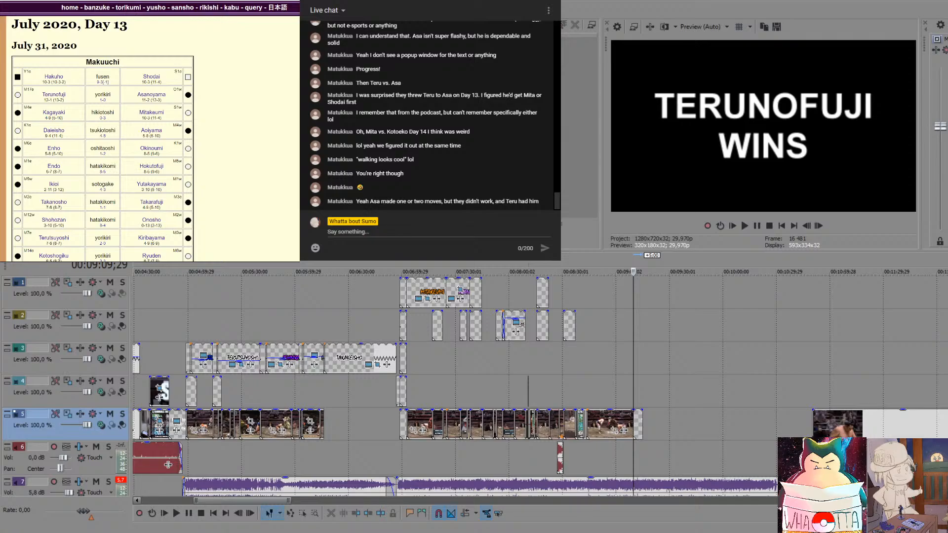
type("!")
key("Return")
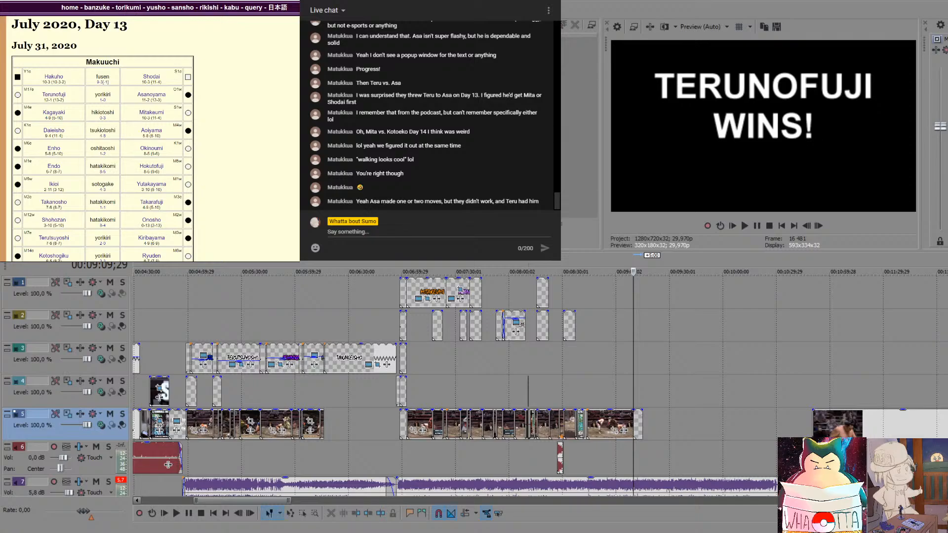
Add "THE LOWEST RANK" below the winner line after a blank line, and shrink the text so it fits the frame
key("BackSpace")
key("Return")
key("Return")
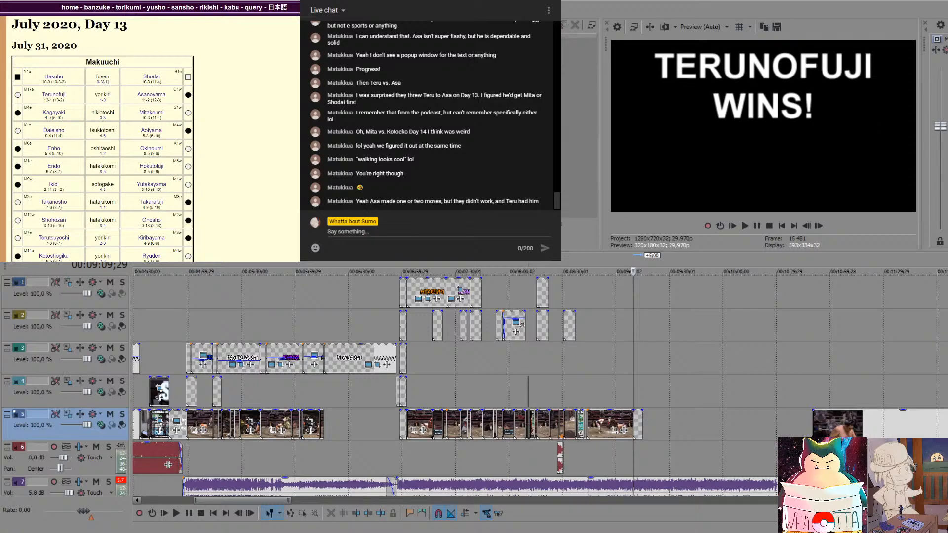
type("THE  LOWER")
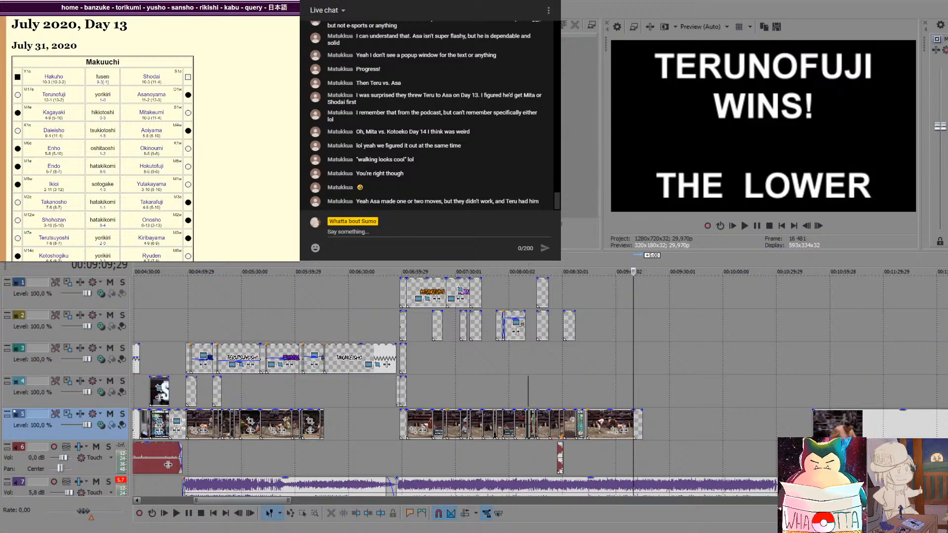
key("BackSpace")
type("ST RANK")
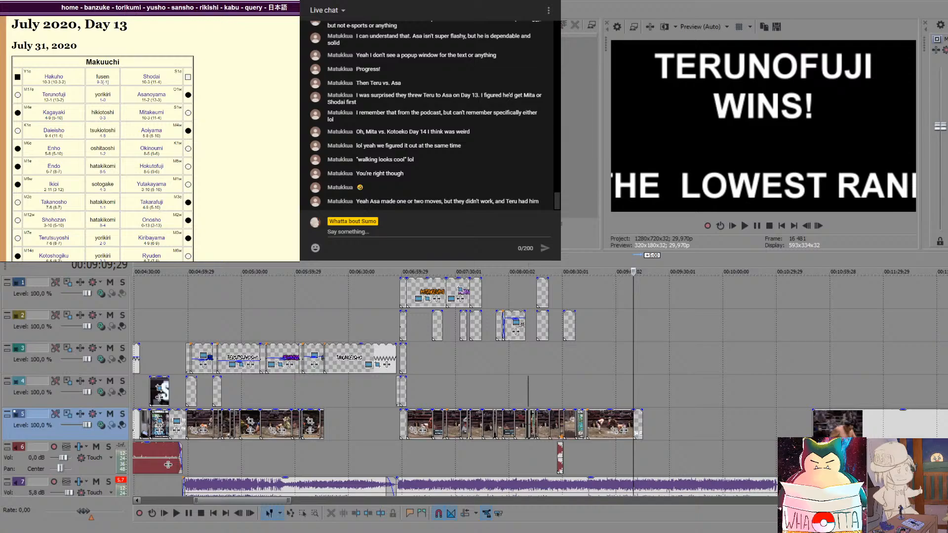
left_click(405, 292)
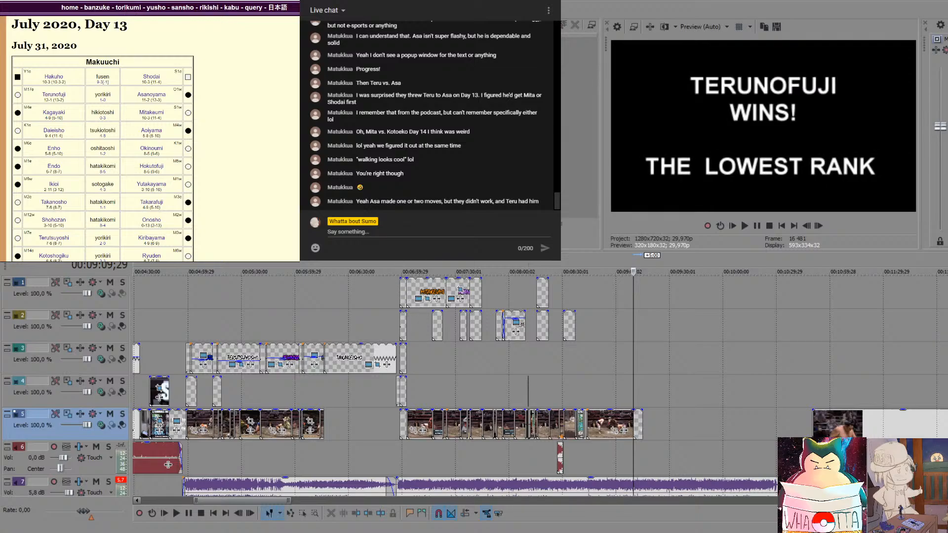
Continue the text on three more lines with "WRESTLER IS ONCE", "AGAIN IN THE LEAD" and "IN 2020"
key("Return")
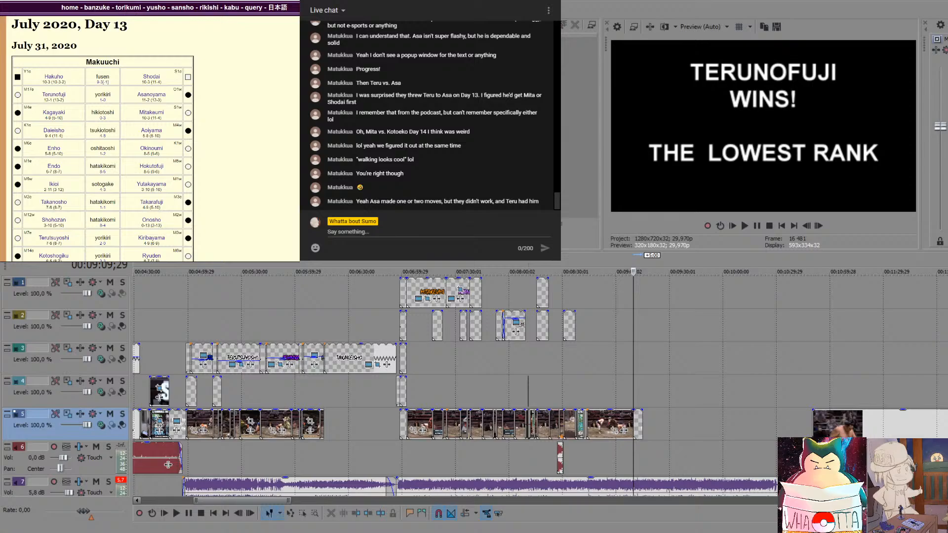
type("WRESTLER")
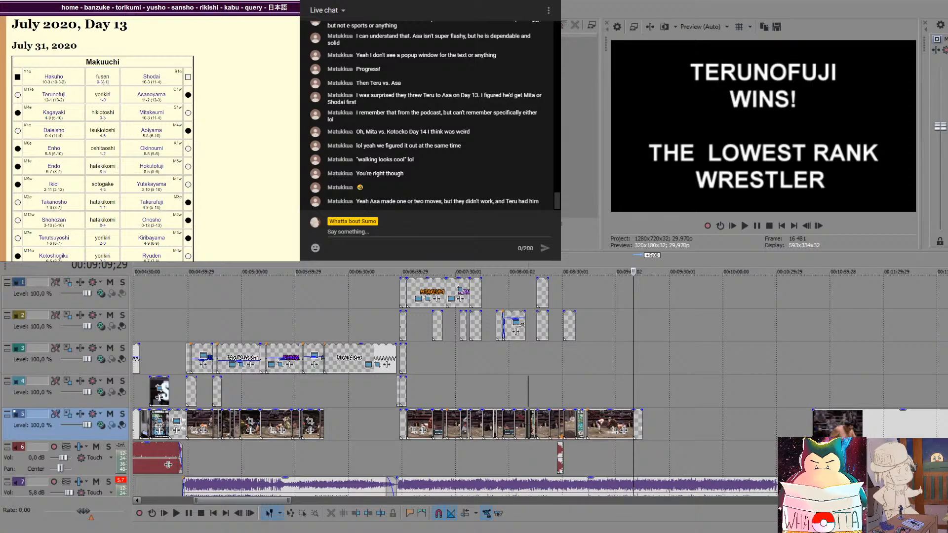
type(" IS ONCE AGAIN")
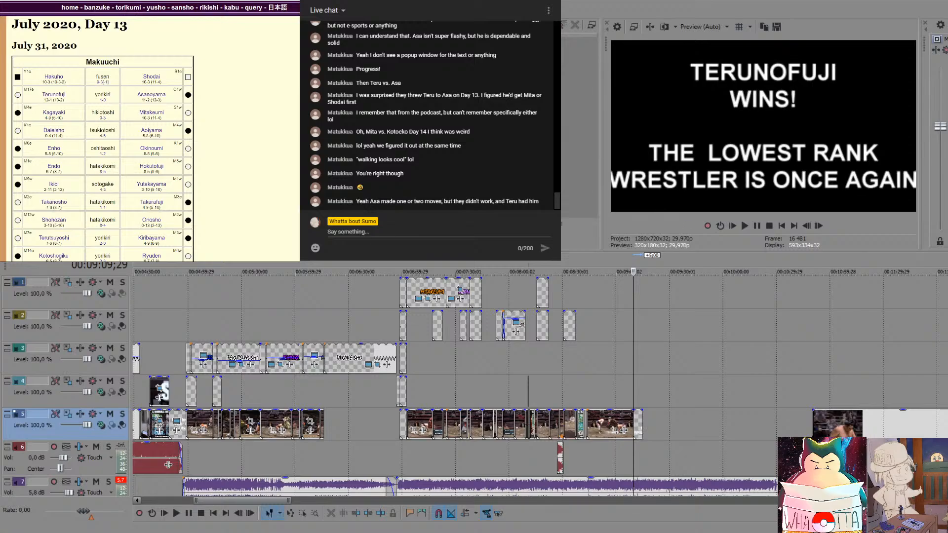
key("BackSpace")
key("BackSpace")
key("BackSpace")
key("BackSpace")
key("BackSpace")
key("BackSpace")
key("Return")
type("AG")
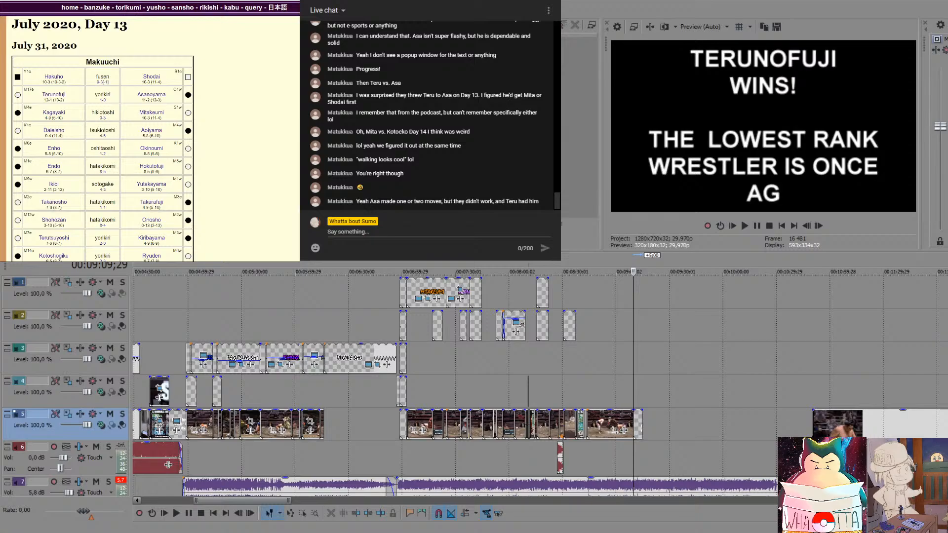
type("AIN IN THE LEAD")
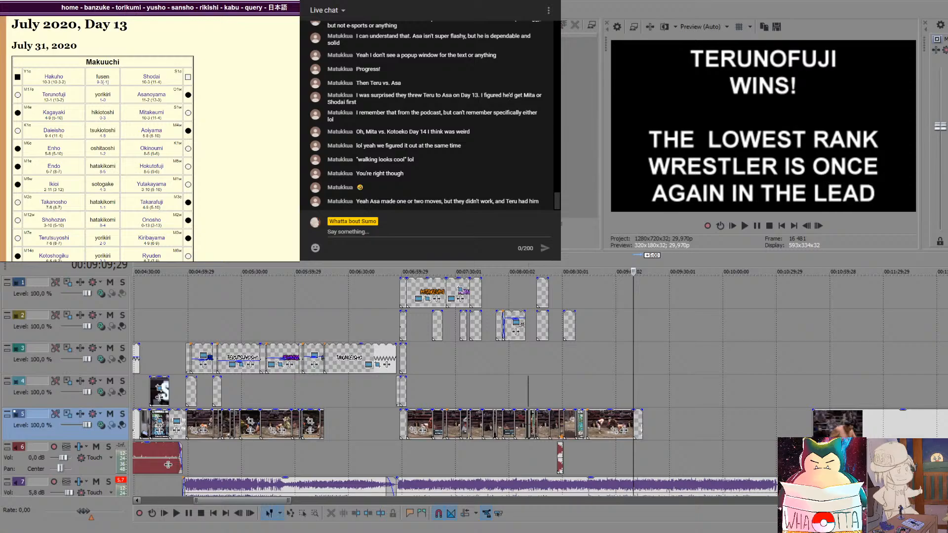
key("Return")
type("IN 2020")
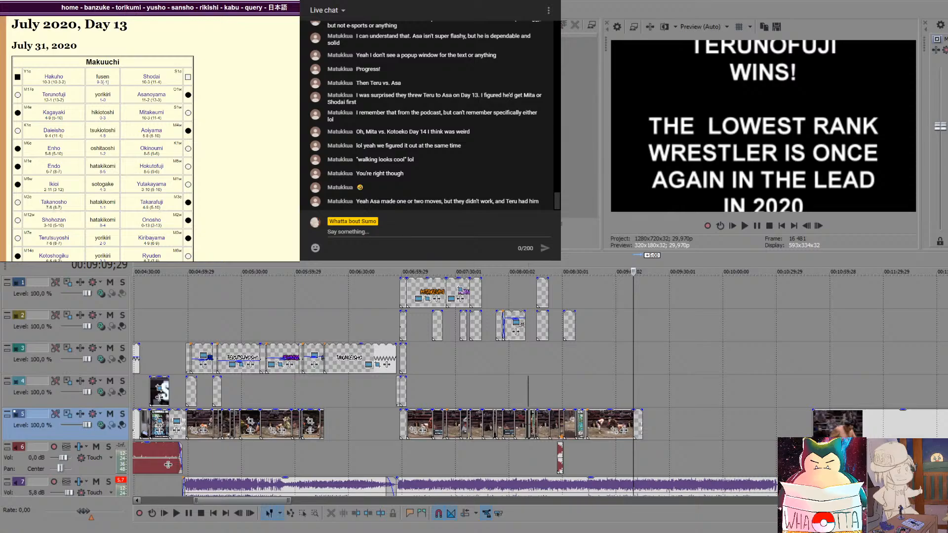
Cut the lowest-rank sentence and its blank lines from the text, keeping only "TERUNOFUJI WINS!"
key("BackSpace")
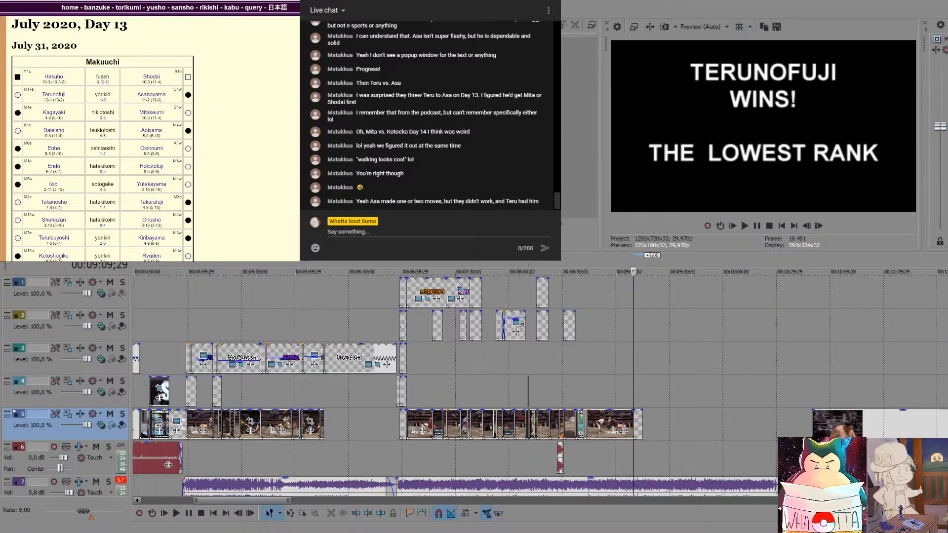
key("ctrl+z")
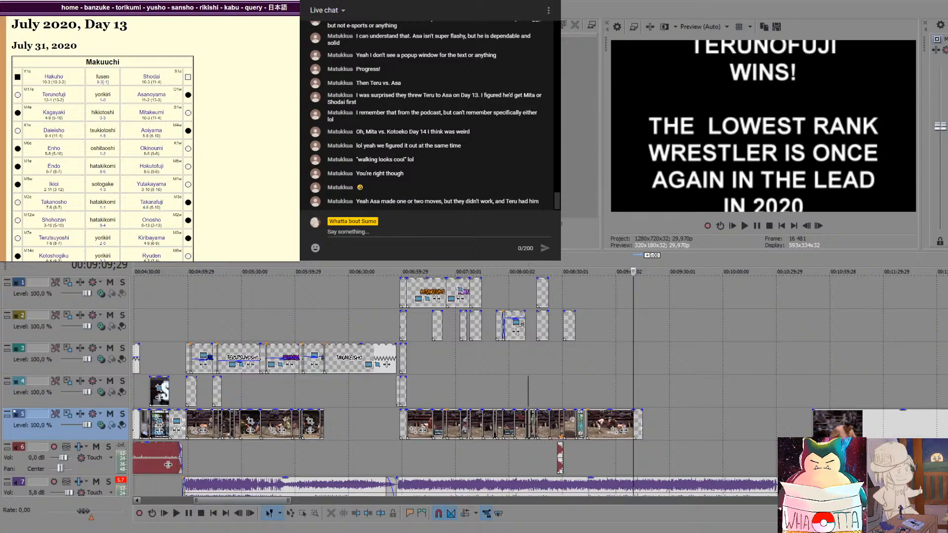
key("BackSpace")
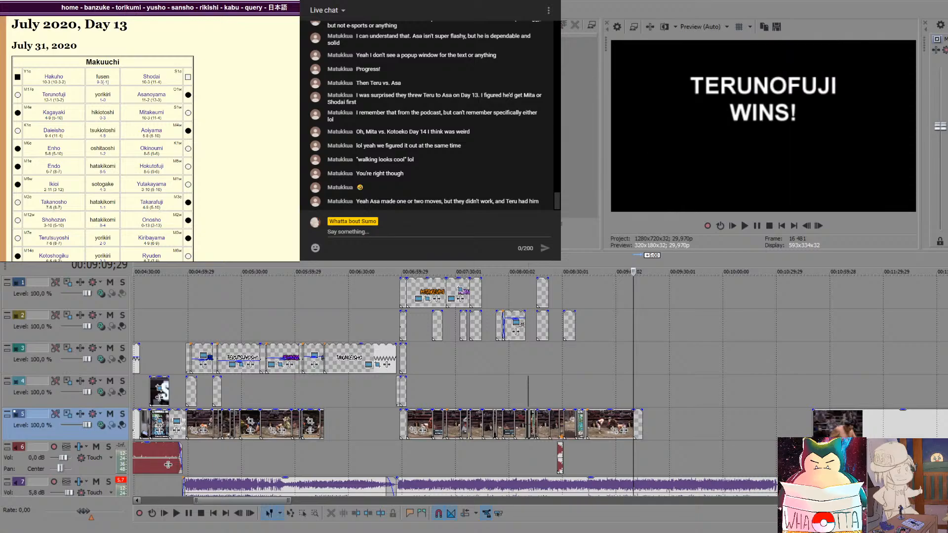
key("BackSpace")
key("BackSpace")
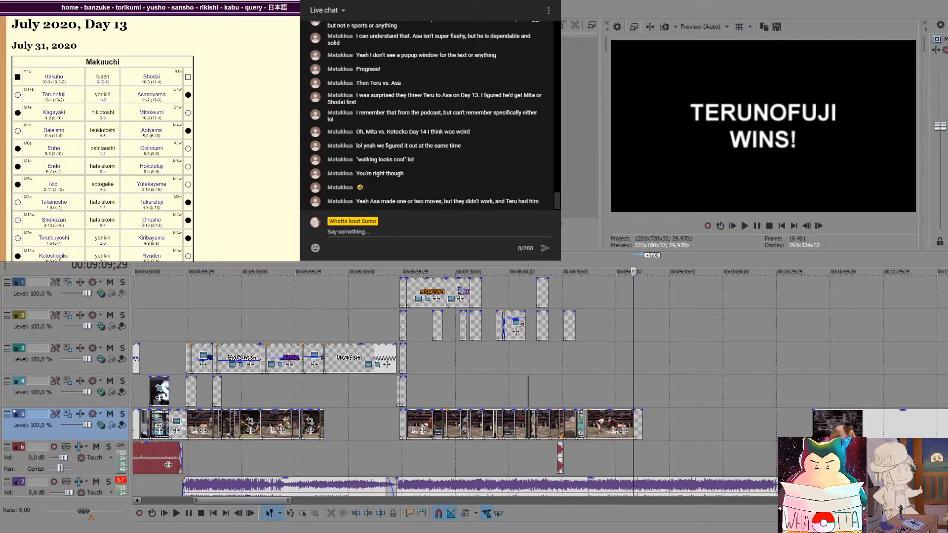
Move the "TERUNOFUJI WINS!" event up to video track 3 and reposition its text in the upper part of the frame
left_click_drag(641, 424, 640, 361)
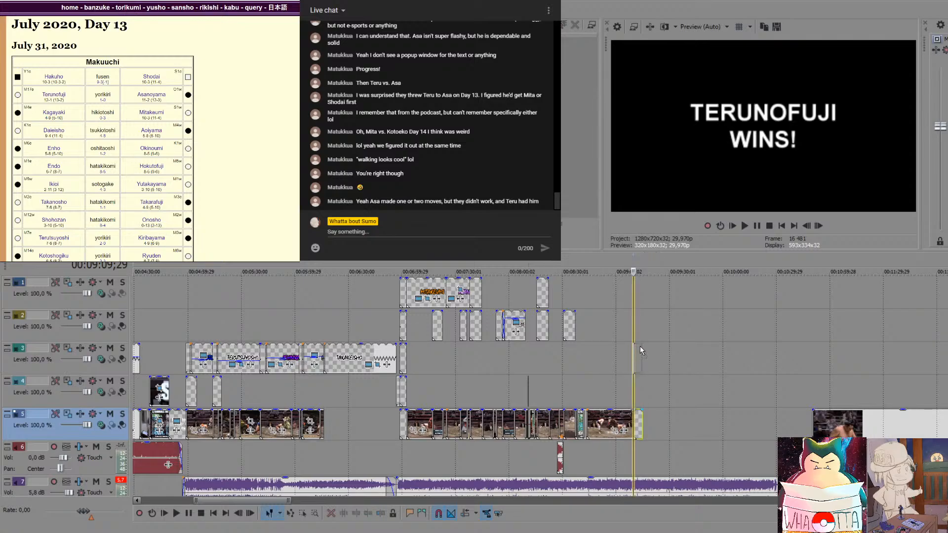
left_click(642, 361)
scroll(641, 361, "up", 3)
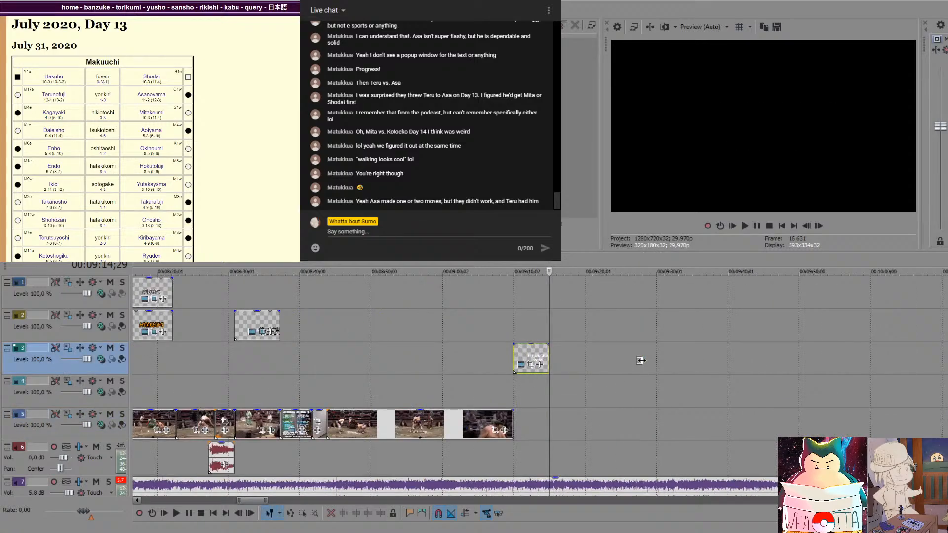
left_click(531, 368)
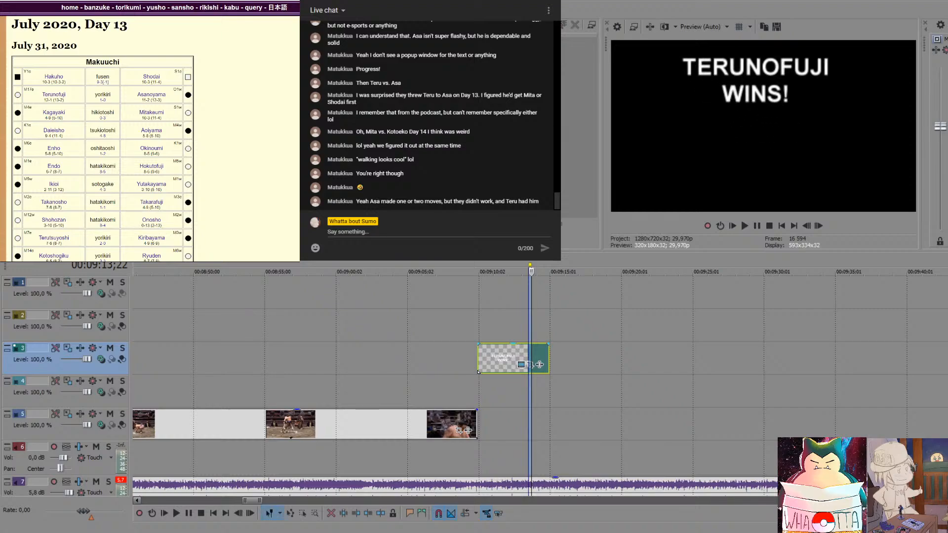
Insert a second text event on track 4 at 00:09:09;29 reading "THE LOWEST RANK WRESTLER IS ONCE AGAIN IN THE LEAD IN 2020"
left_click(506, 389)
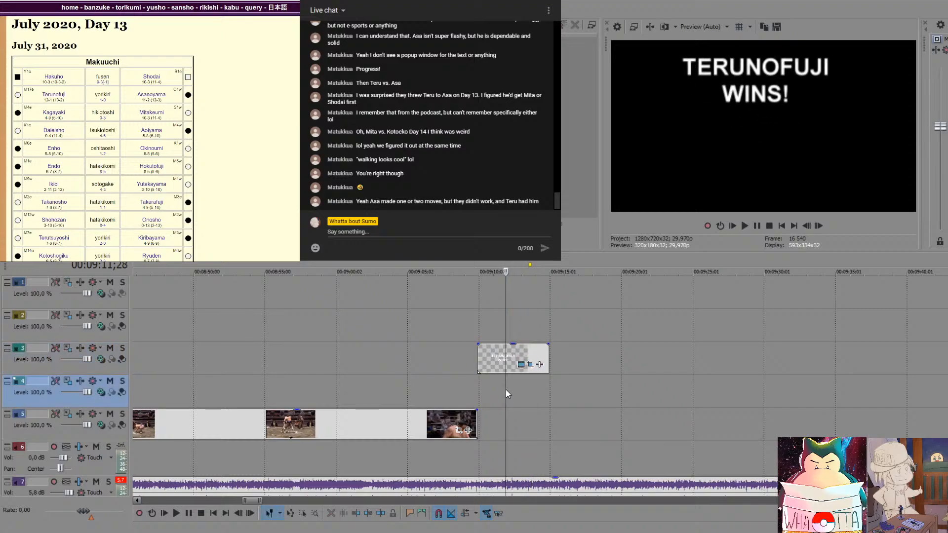
left_click(478, 398)
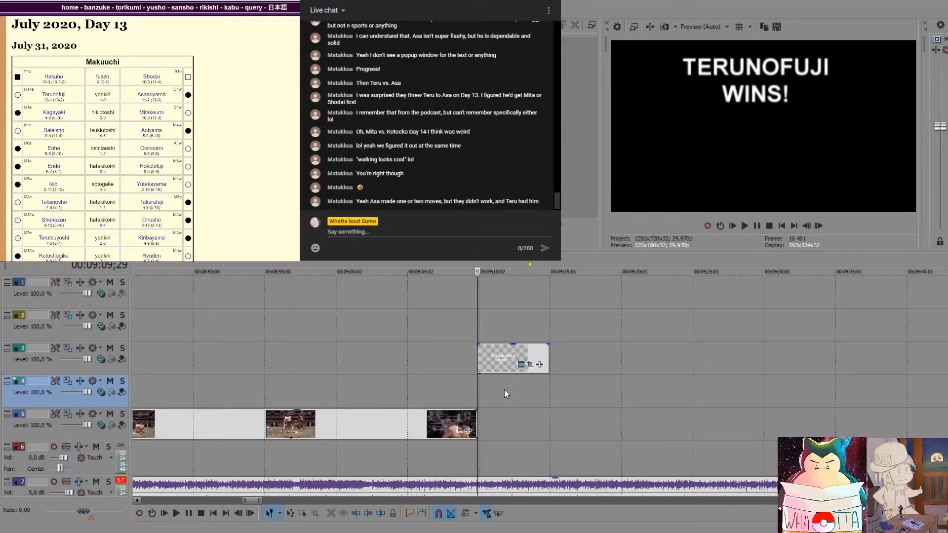
left_click(279, 283)
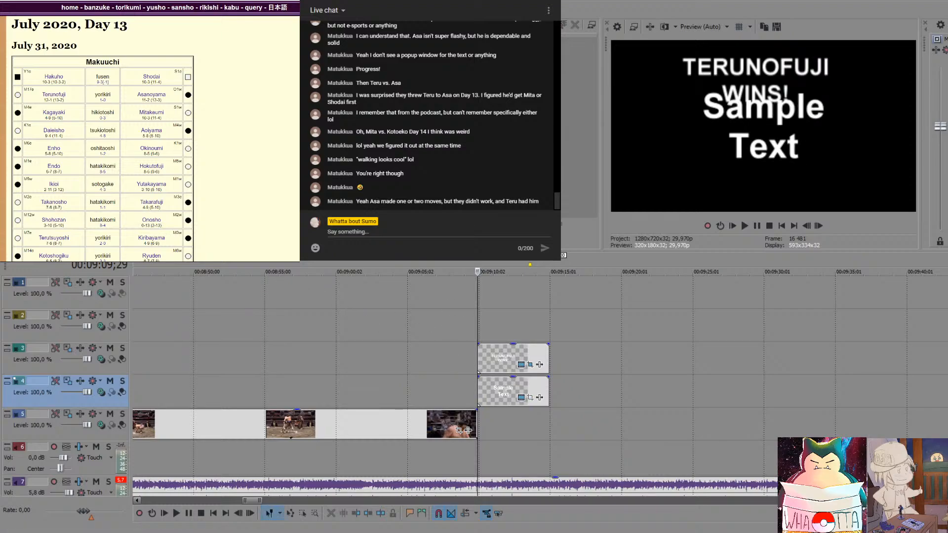
type("THE  LOWEST RANK WRESTLER IS ONCE AGAIN IN THE LEAD IN 2020")
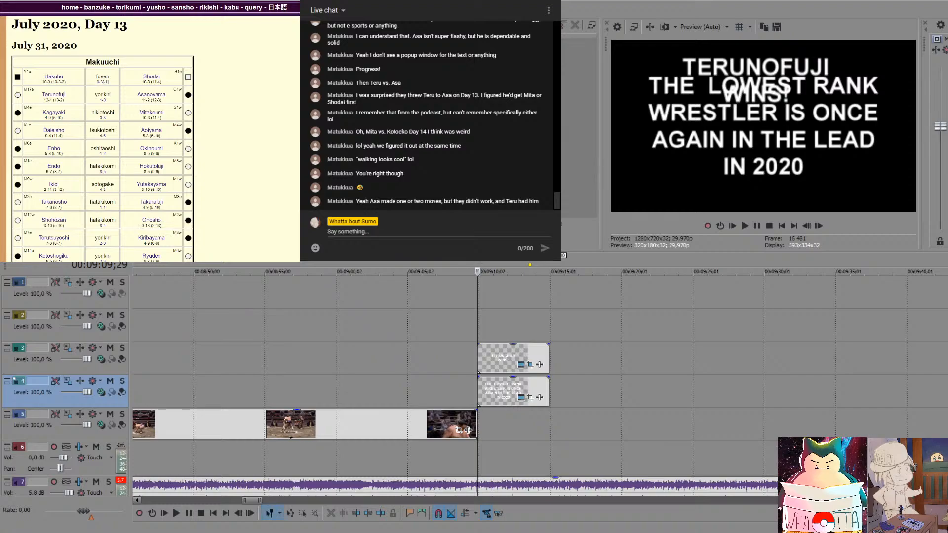
Shrink the lowest-rank text and reposition it in the lower part of the frame, below "TERUNOFUJI WINS!"
left_click(405, 261)
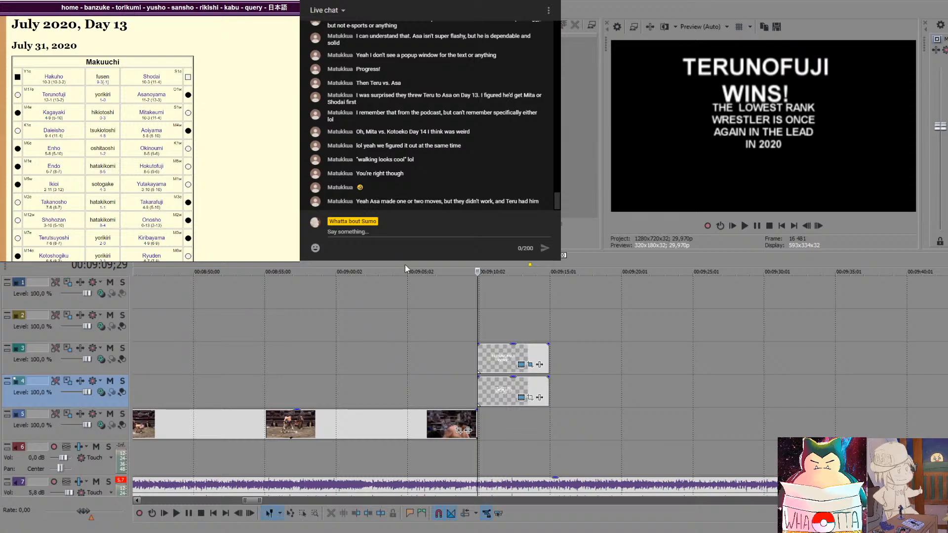
left_click(404, 279)
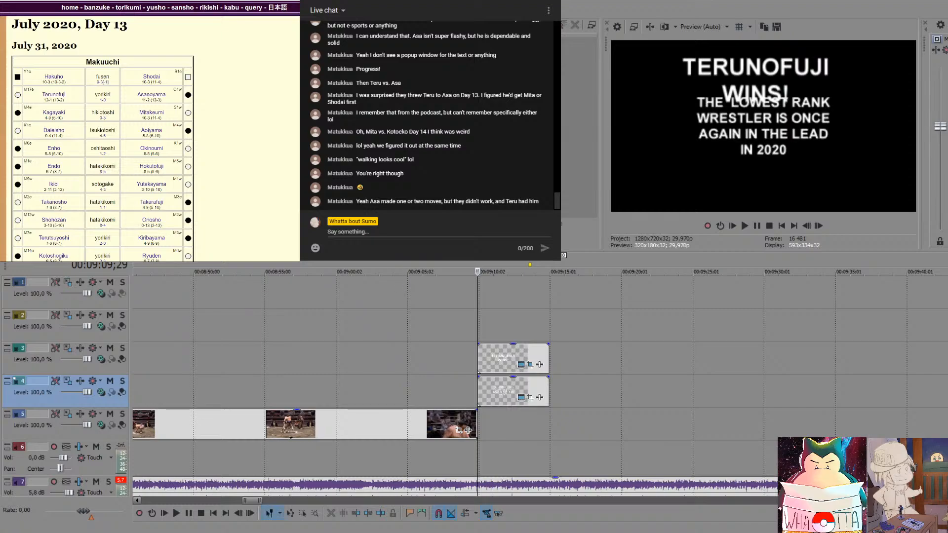
left_click(530, 398)
left_click_drag(405, 270, 408, 249)
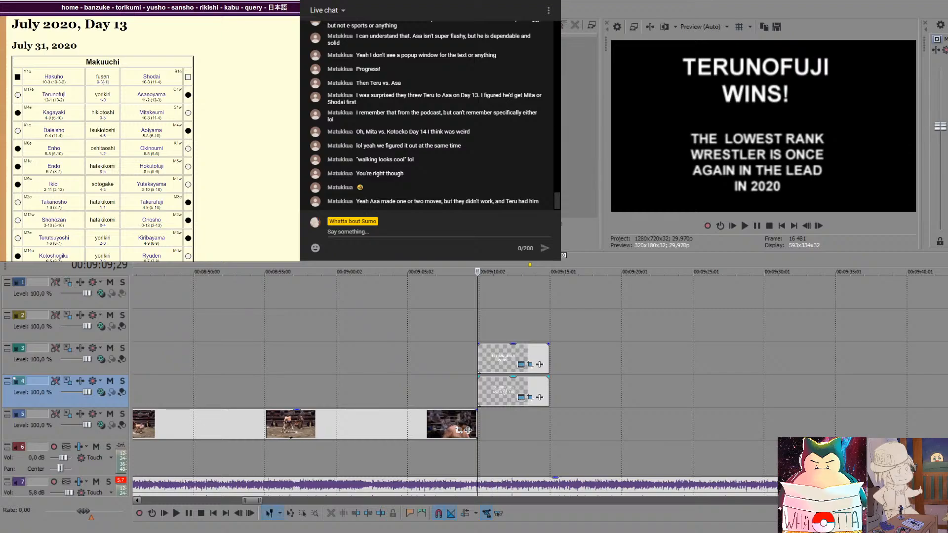
Play from the end of Asanoyama's close-up through both text events to review the transition
left_click(454, 378)
key("space")
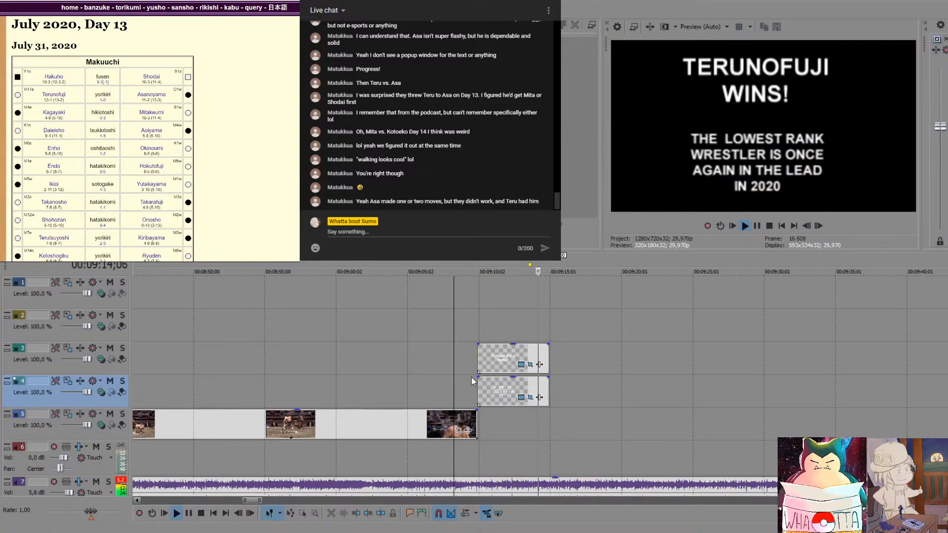
key("space")
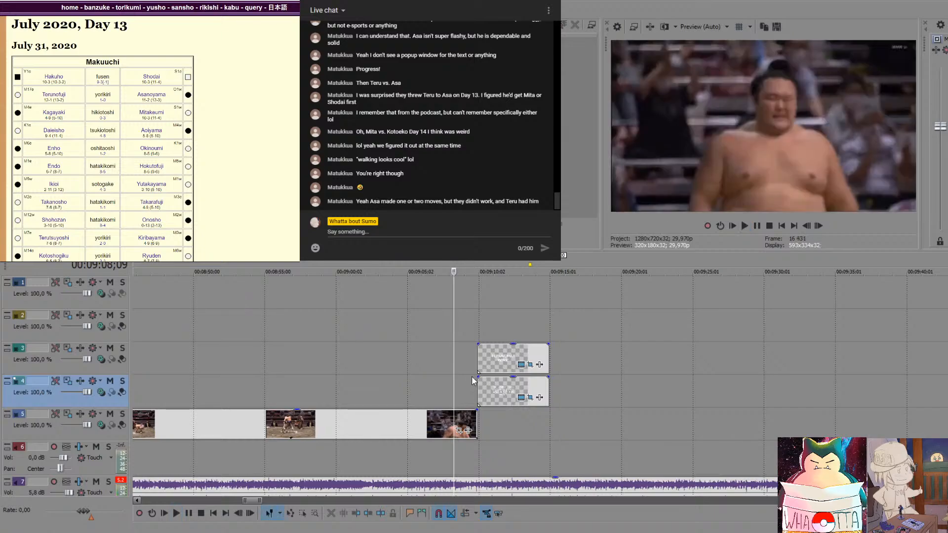
scroll(472, 381, "down", 3)
scroll(491, 372, "down", 3)
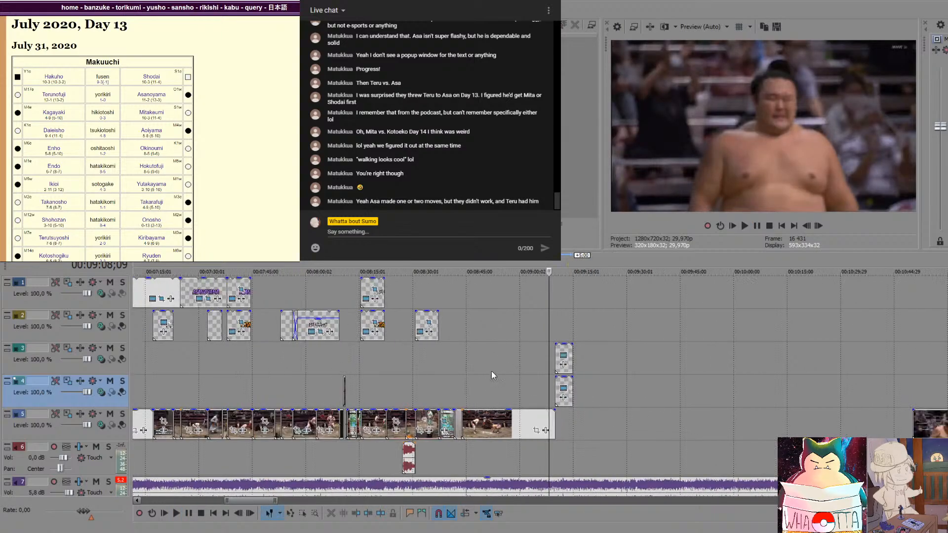
Locate the wrestlers' initial charge in the remaining bout footage, split it at 00:11:07;19, and delete the part before the cut
scroll(828, 402, "down", 3)
left_click(788, 393)
left_click(827, 392)
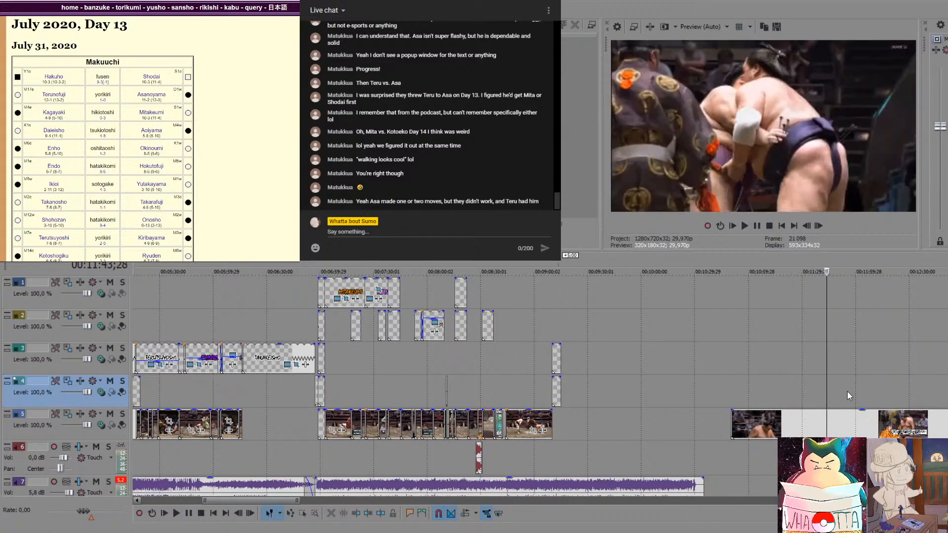
left_click(780, 385)
left_click(769, 387)
left_click(763, 390)
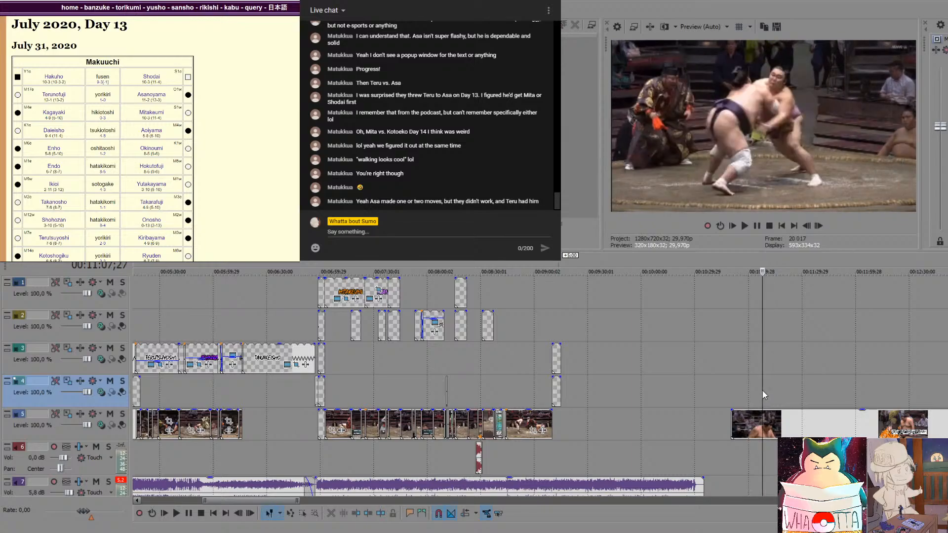
left_click(763, 391)
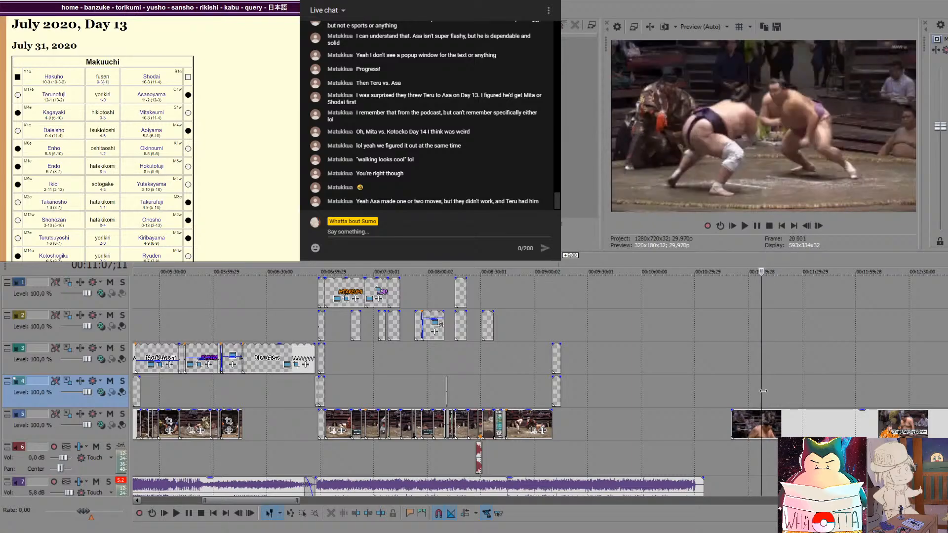
key("s")
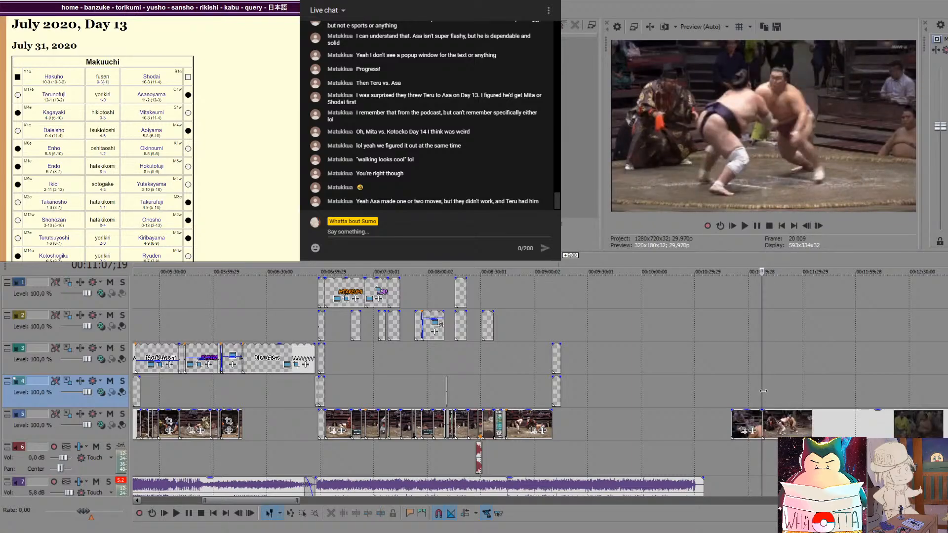
left_click(752, 423)
left_click(754, 422)
key("Delete")
Play through the bout footage and split it at 00:12:02;17, where the picture fades to dark
scroll(864, 402, "down", 1)
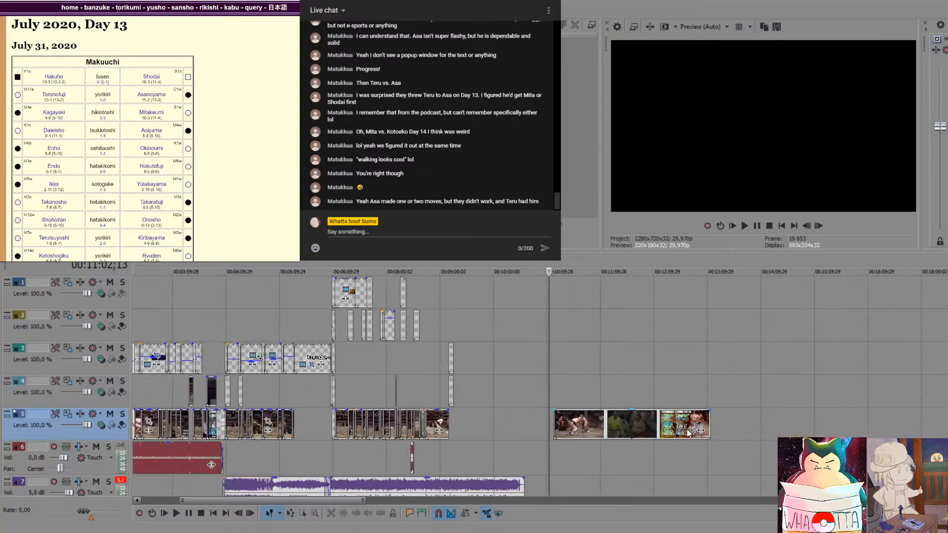
key("space")
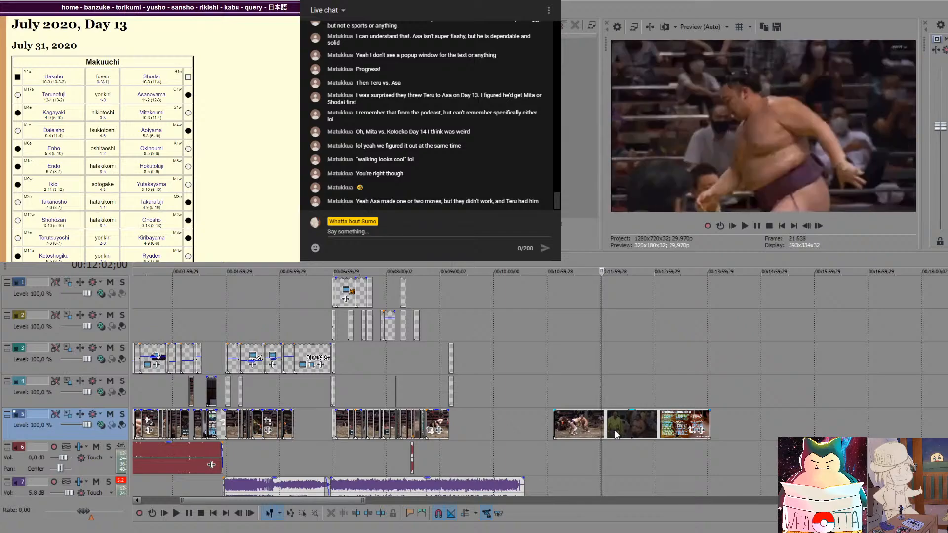
key("s")
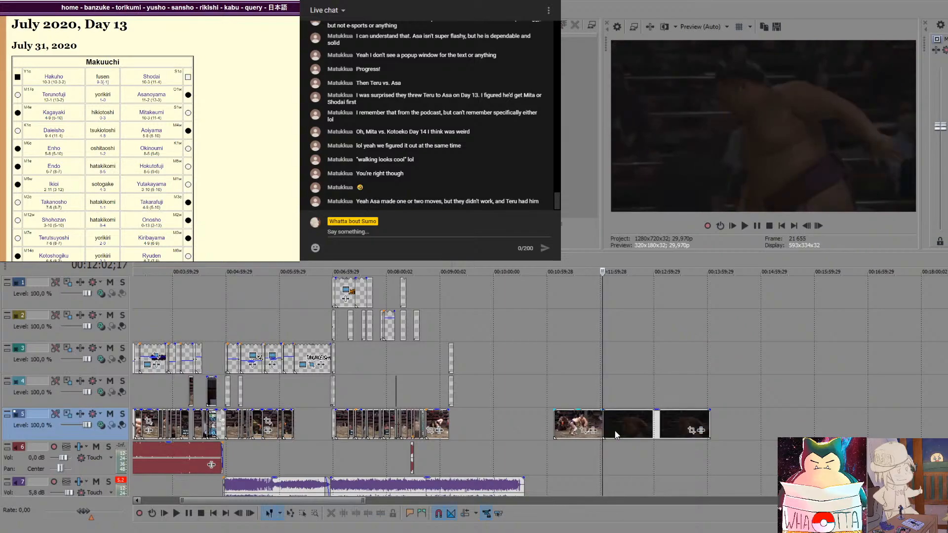
Move the trimmed bout clip directly after the two text events and delete the leftover footage behind the cut
left_click_drag(570, 424, 470, 424)
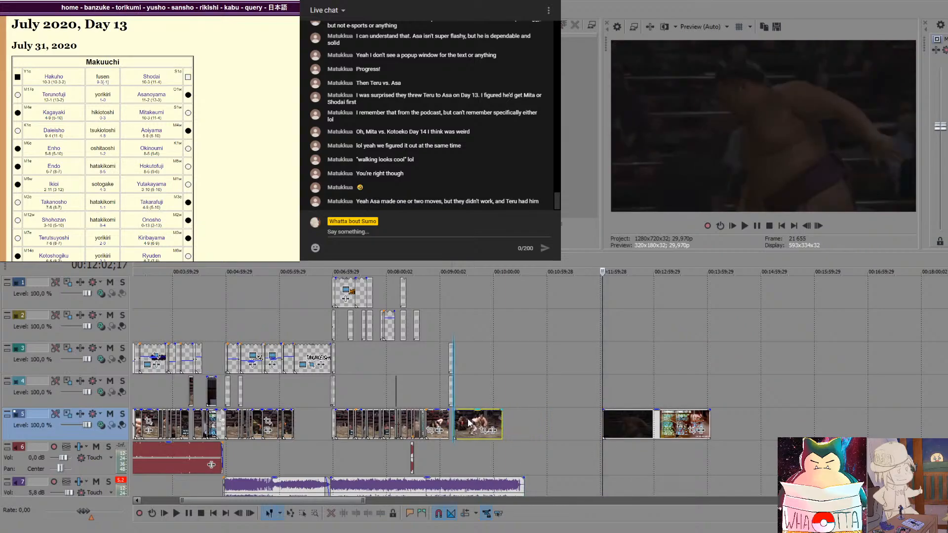
left_click(641, 425)
key("Delete")
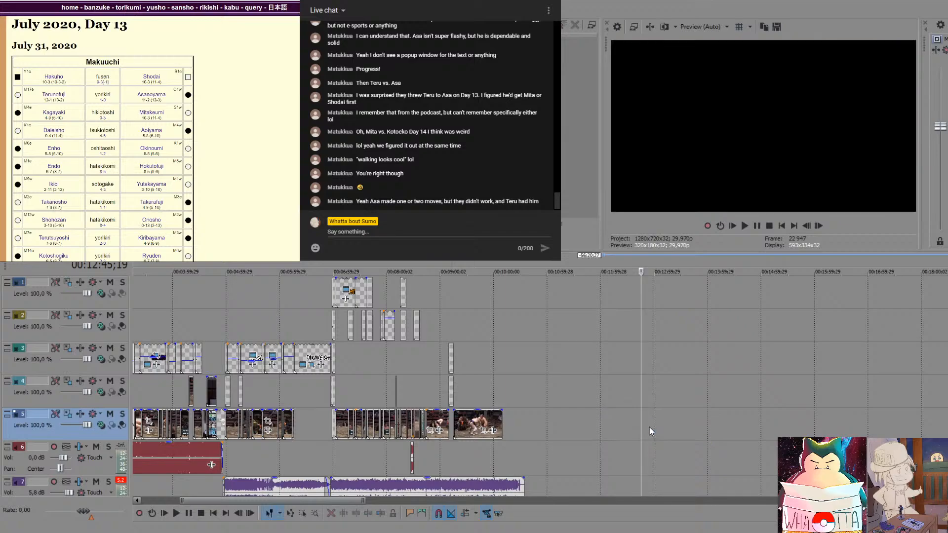
Play the sequence from before the text events into the newly placed bout clip to review the edit with the music
left_click(423, 453)
key("space")
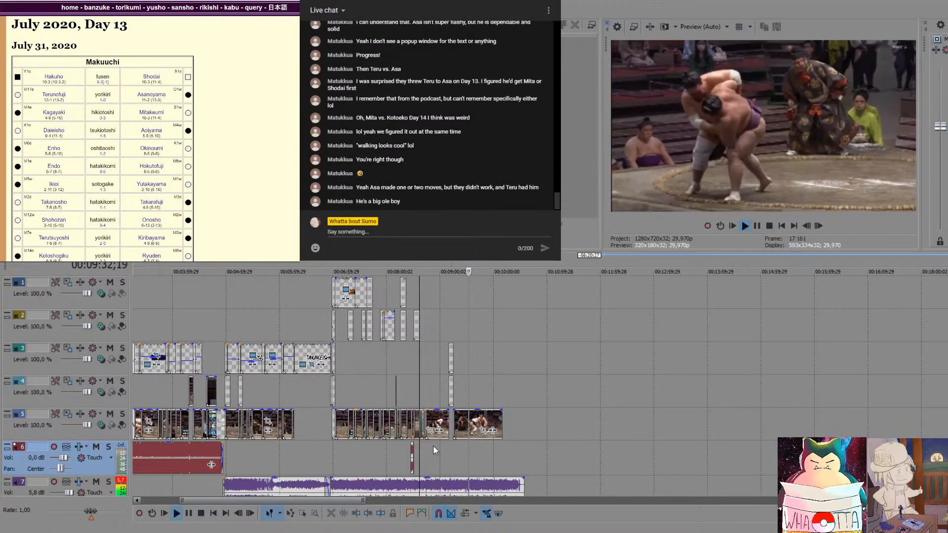
key("space")
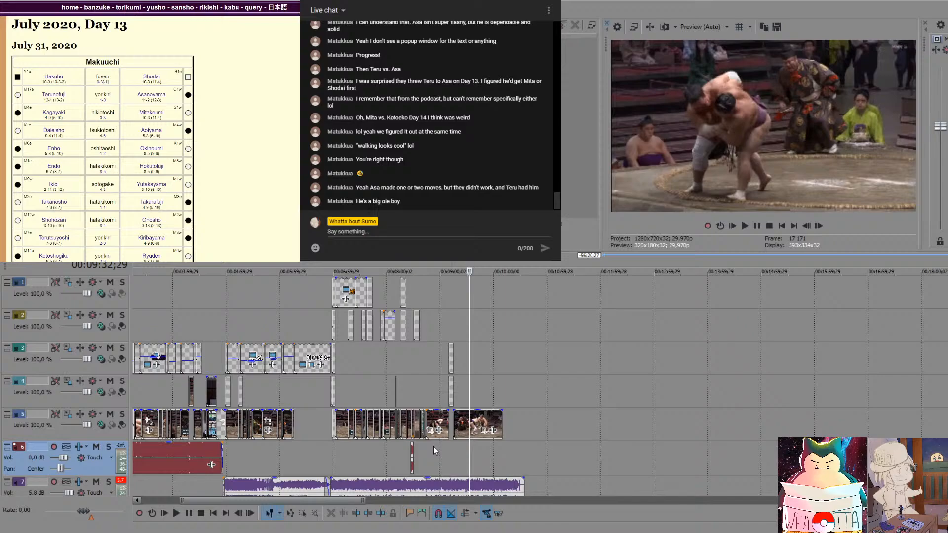
key("space")
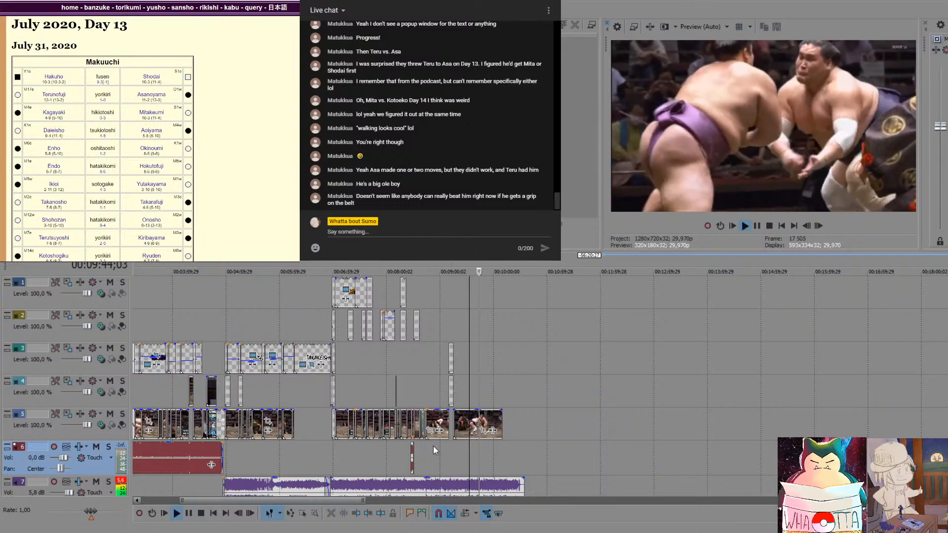
key("space")
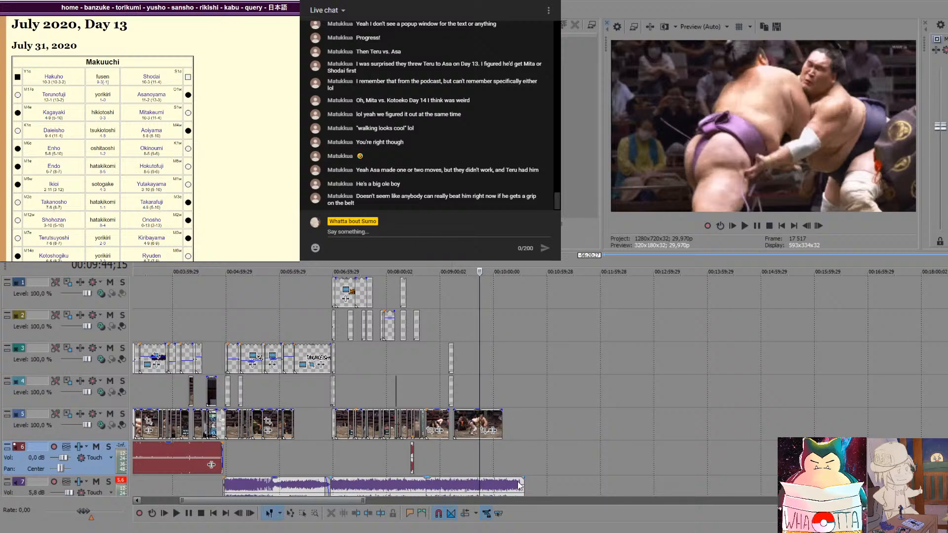
Add a fade-out to the music on track 7 that starts where the last bout clip ends
left_click_drag(523, 479, 503, 480)
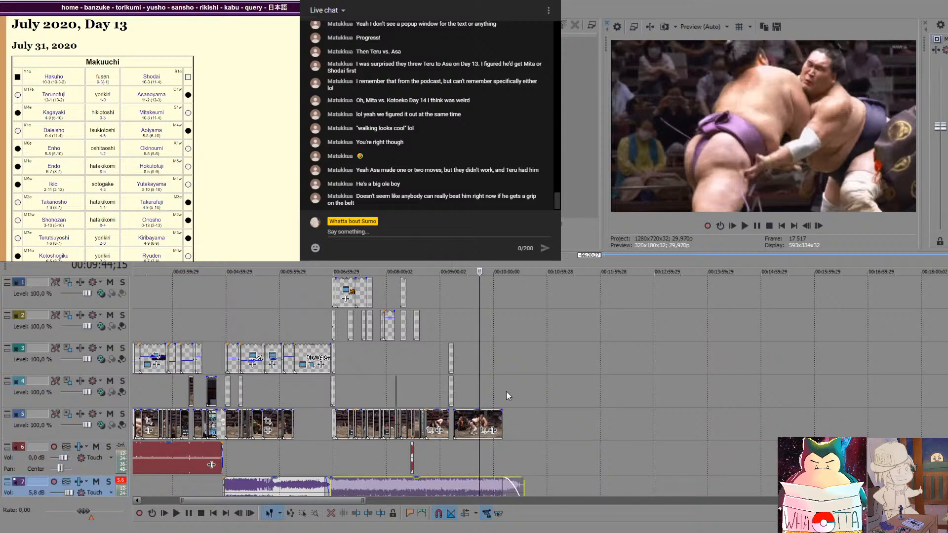
left_click(506, 391)
Copy the lowest-rank text event on track 4 to 00:10:09;25 and extend the copy to the end of the music
left_click(454, 389)
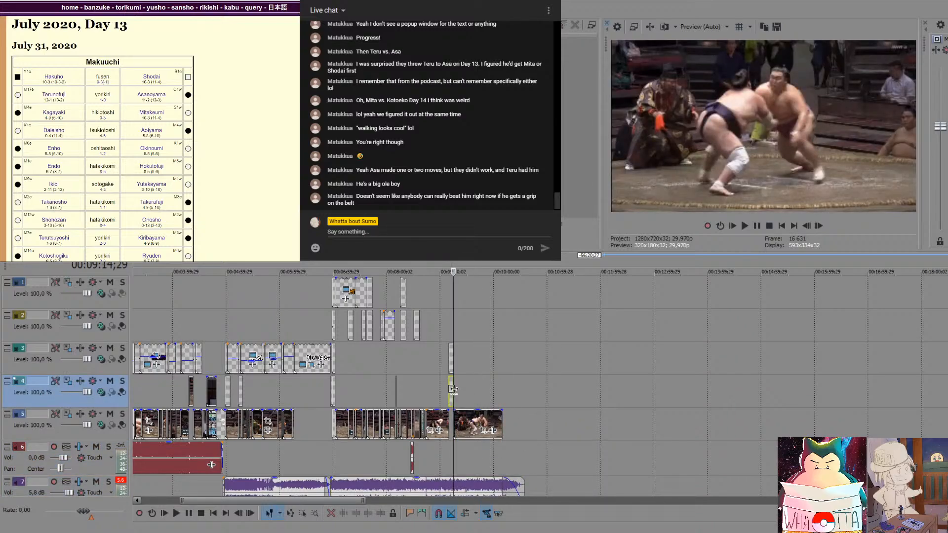
left_click(503, 388)
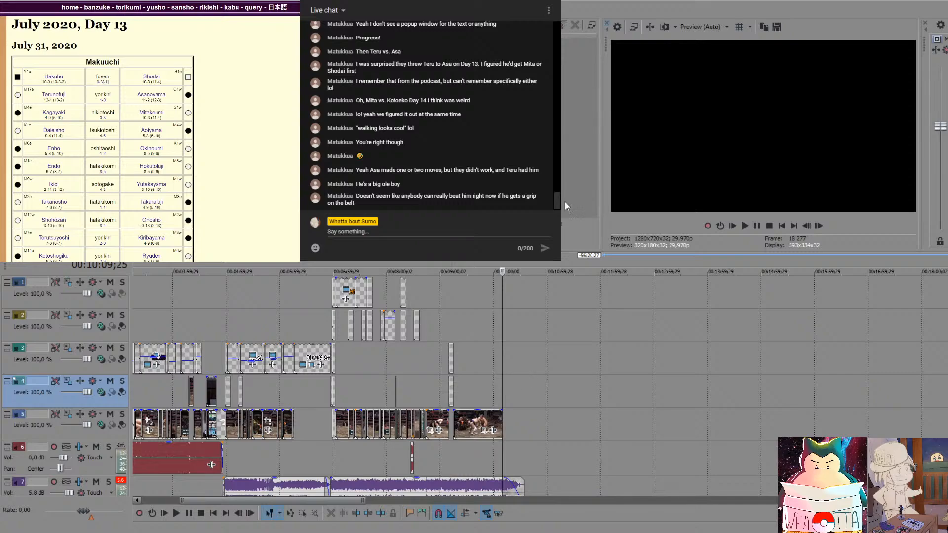
key("ctrl+v")
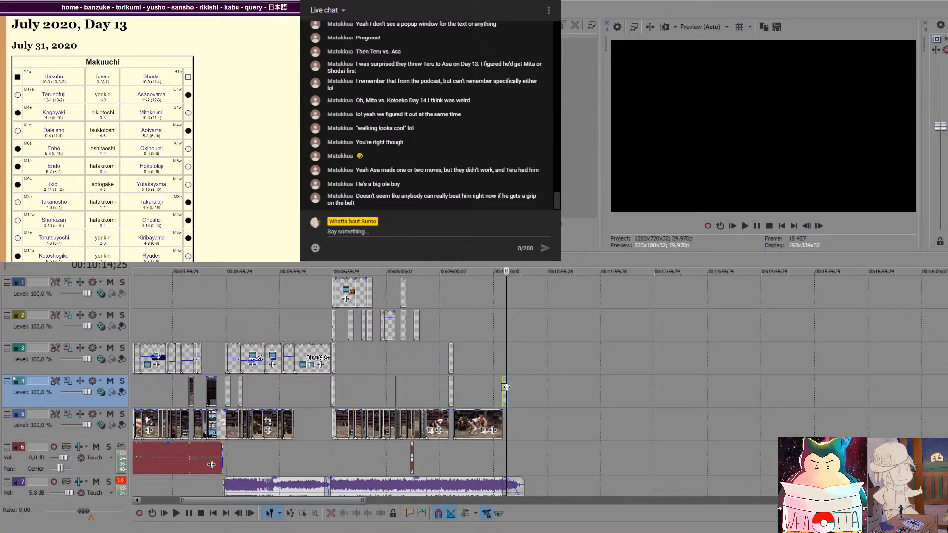
left_click_drag(506, 390, 524, 392)
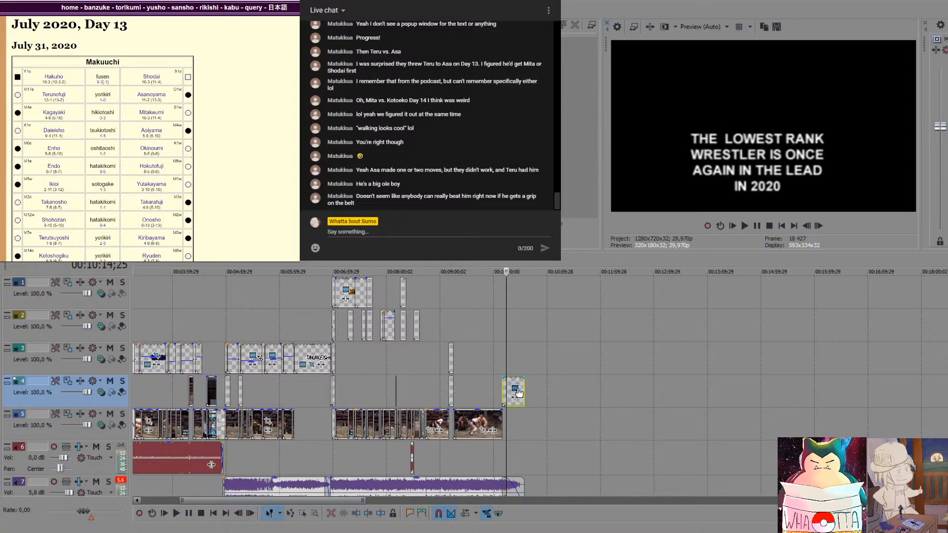
Replace the copied event's text with "Two more days remain." and, after a blank line, "Can anyone stop Terunofuji from winning?"
scroll(524, 363, "up", 5)
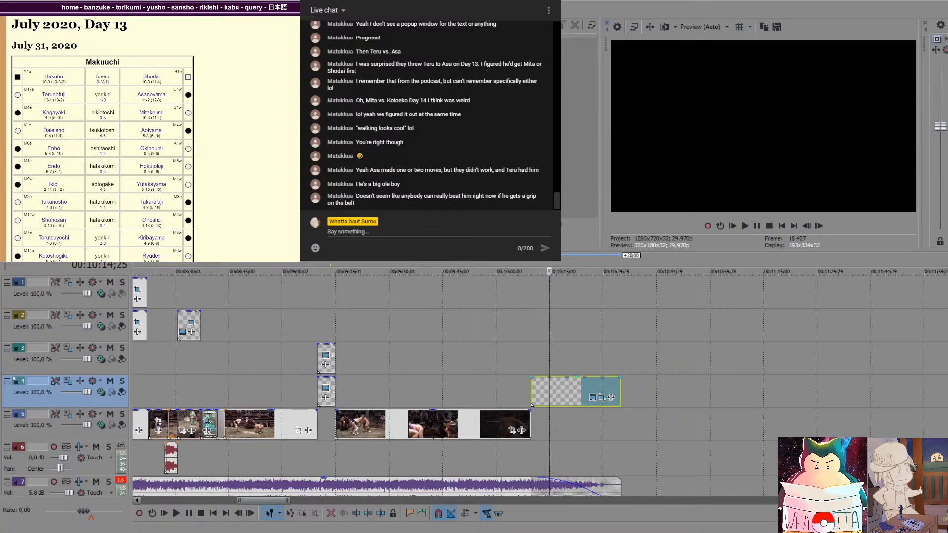
type("Two more")
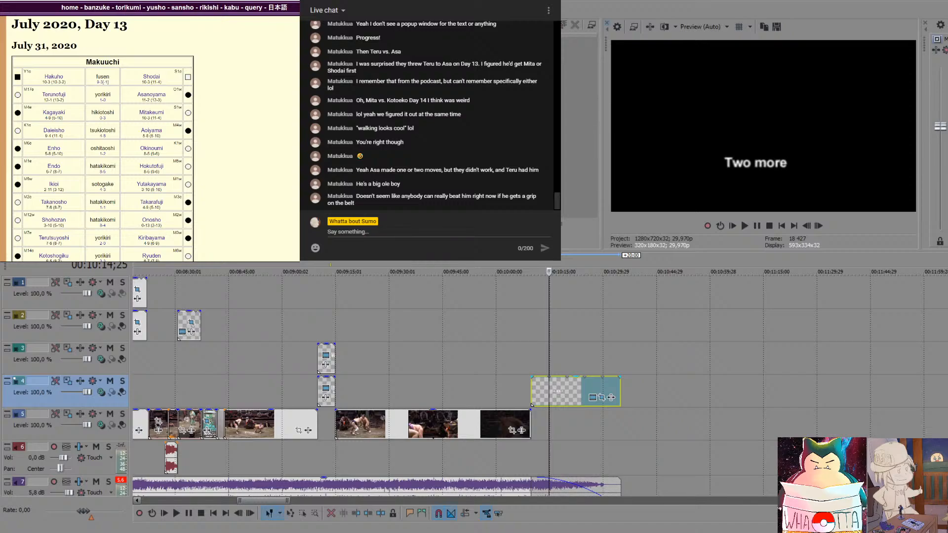
type(" days remain.")
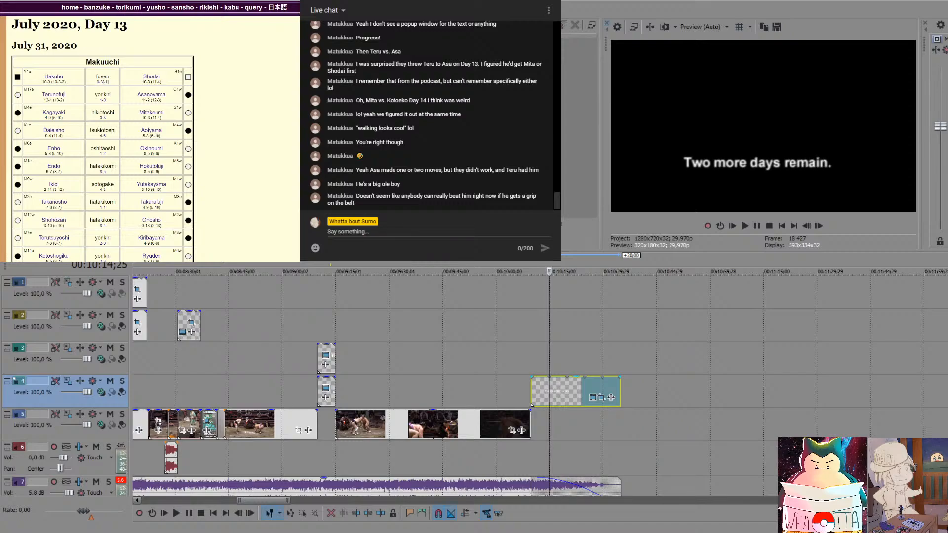
key("Return")
type("Can")
key("BackSpace")
key("BackSpace")
key("BackSpace")
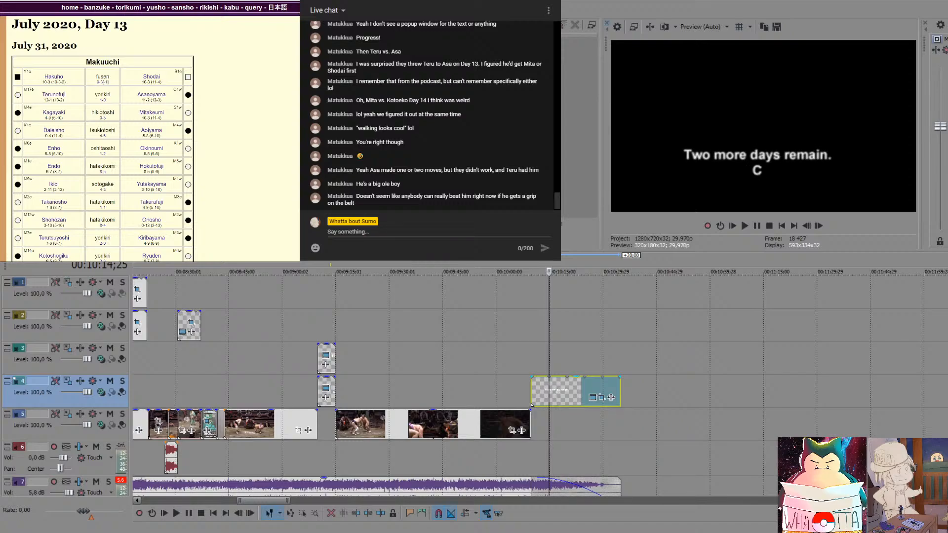
key("Return")
type("Can any")
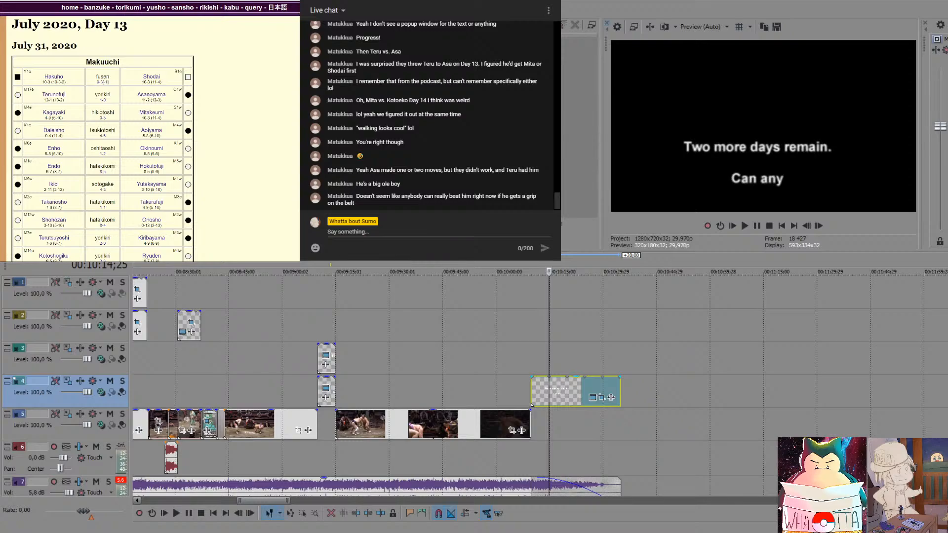
type("one stop")
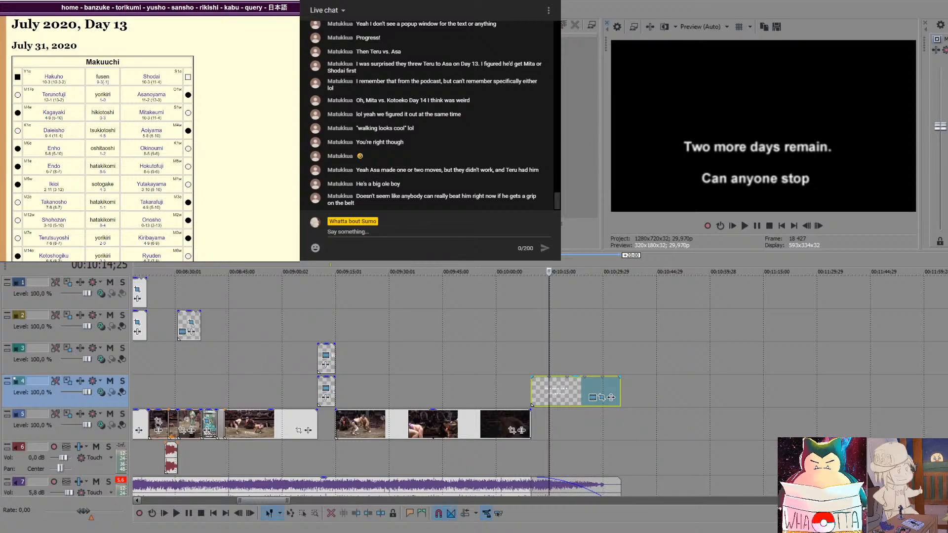
type(" Terunof")
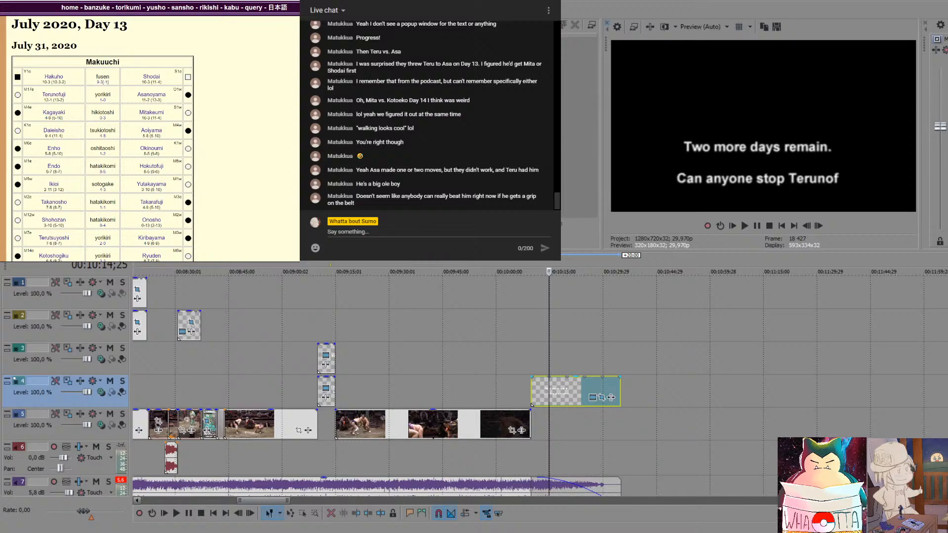
type("uji from winning?")
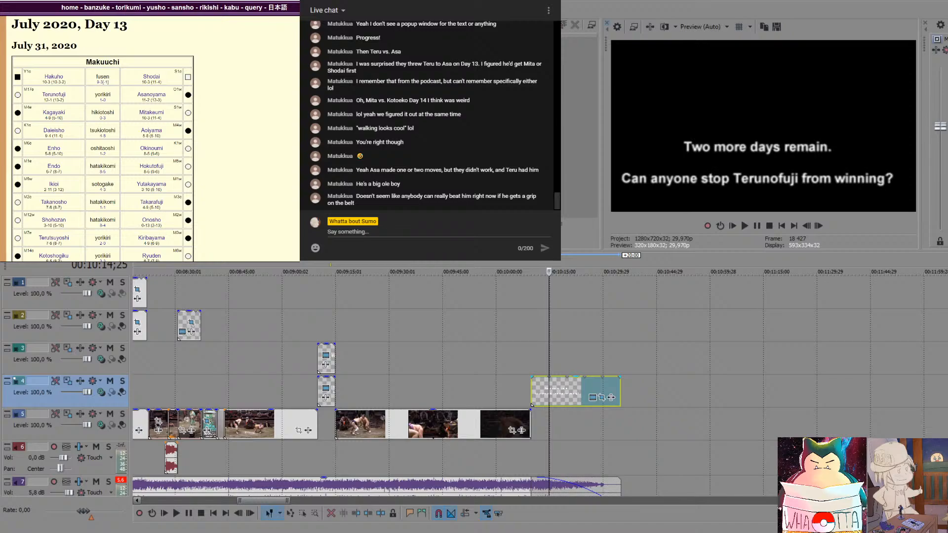
key("Return")
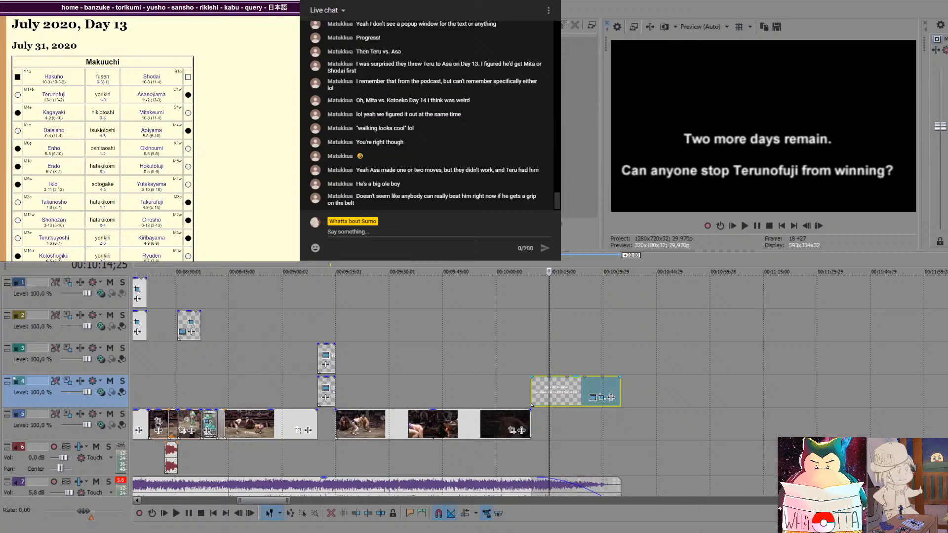
type("There is st")
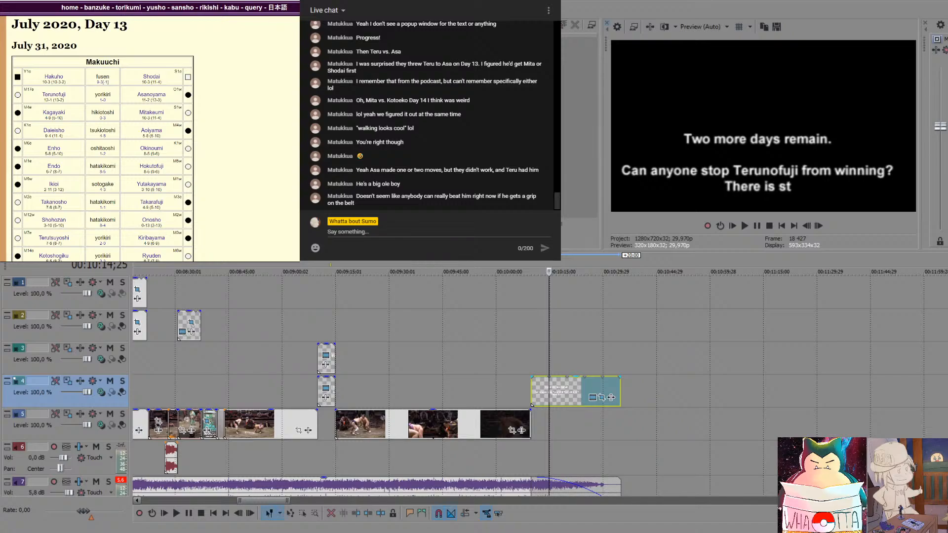
key("BackSpace")
key("BackSpace")
key("BackSpace")
key("BackSpace")
key("BackSpace")
key("BackSpace")
key("BackSpace")
key("BackSpace")
key("BackSpace")
key("BackSpace")
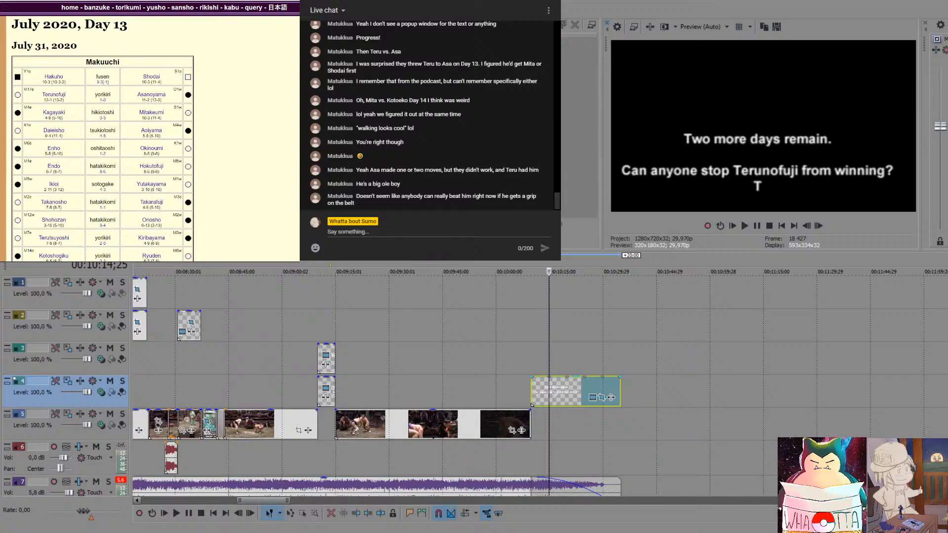
Add "He holds the key to victory in his own hands from here." on two lines and move the text to the frame's centre
type("He holds the")
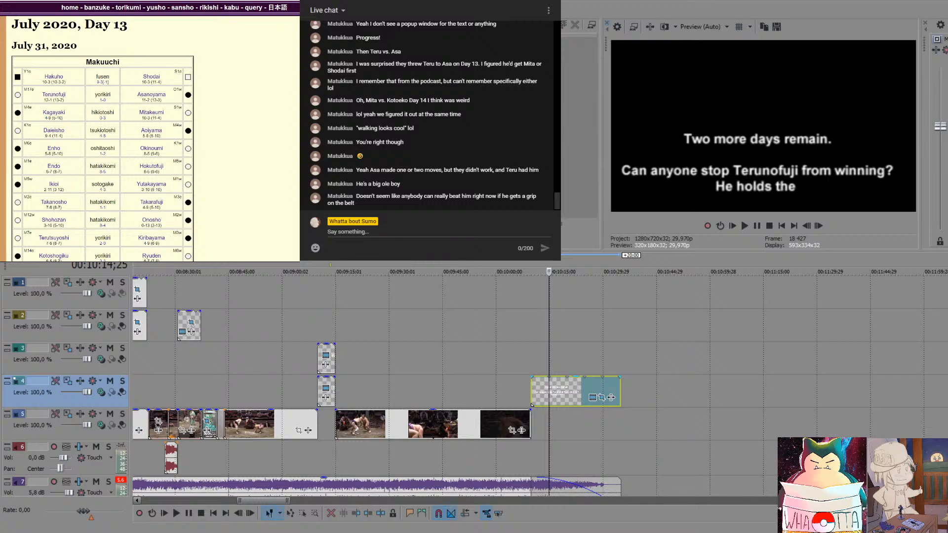
type(" key to vic")
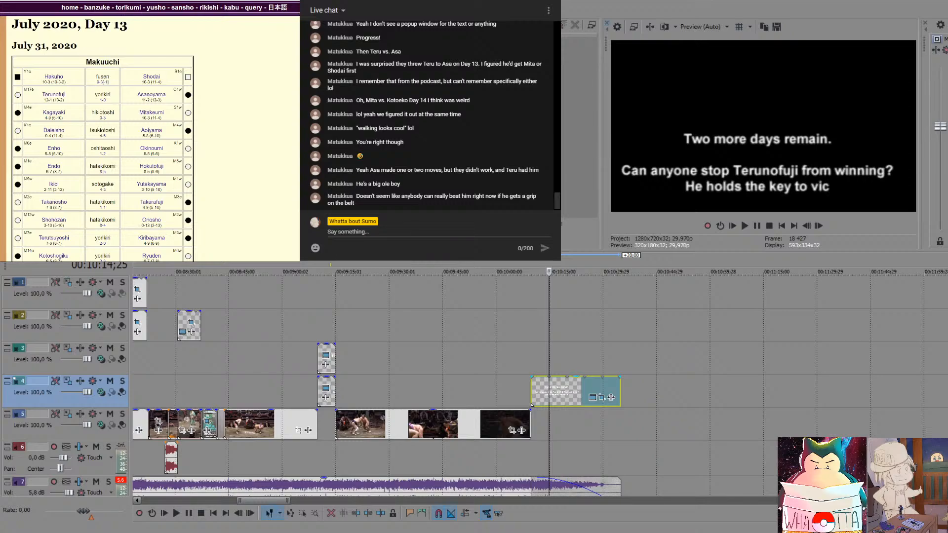
type("tory in his")
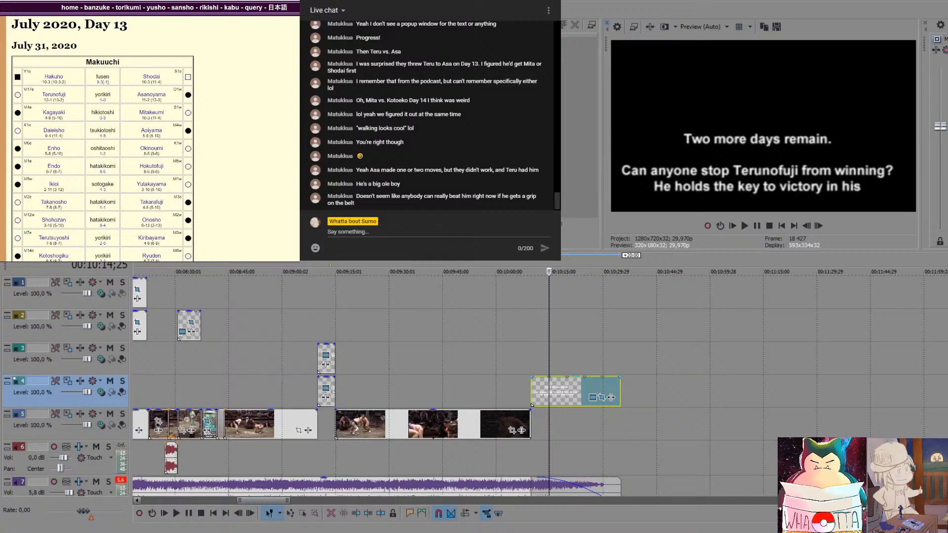
key("Return")
type("own hands fro")
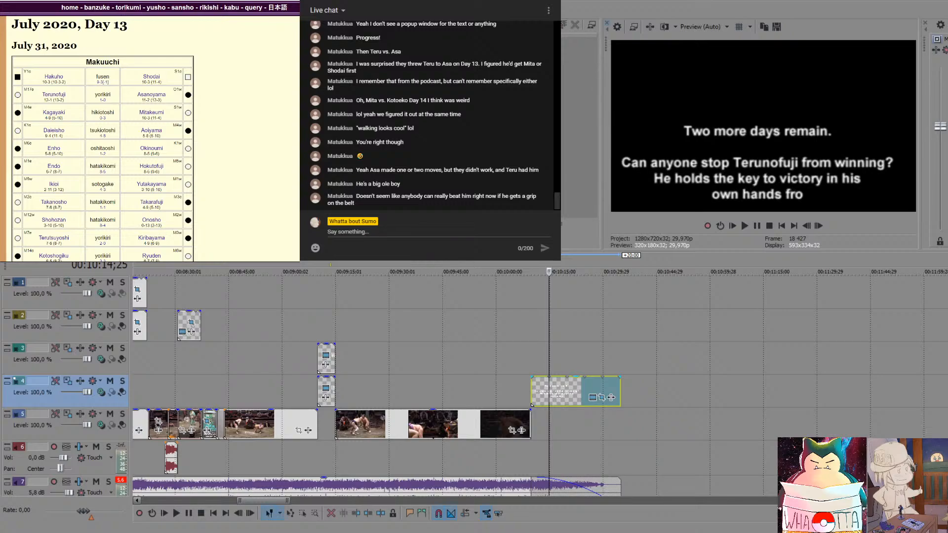
type("m here.")
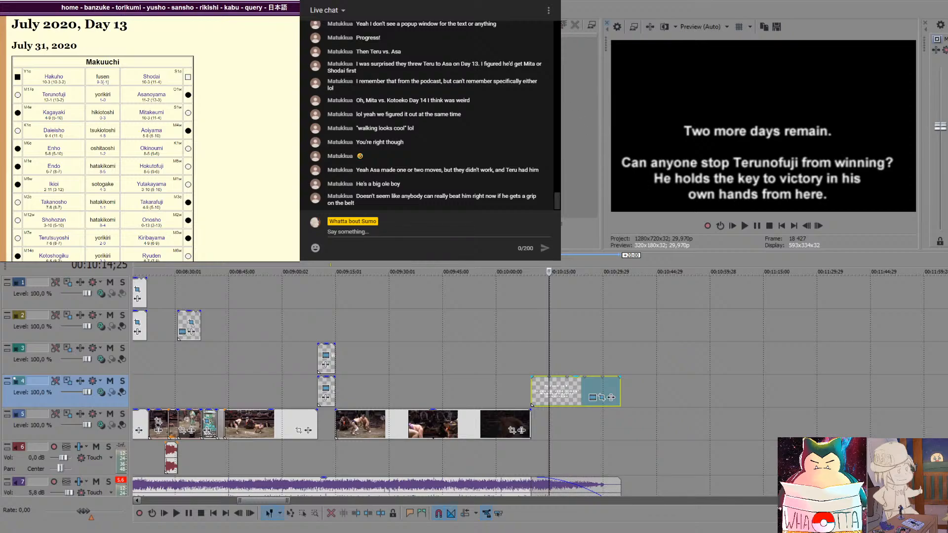
left_click(602, 398)
left_click_drag(432, 212, 430, 231)
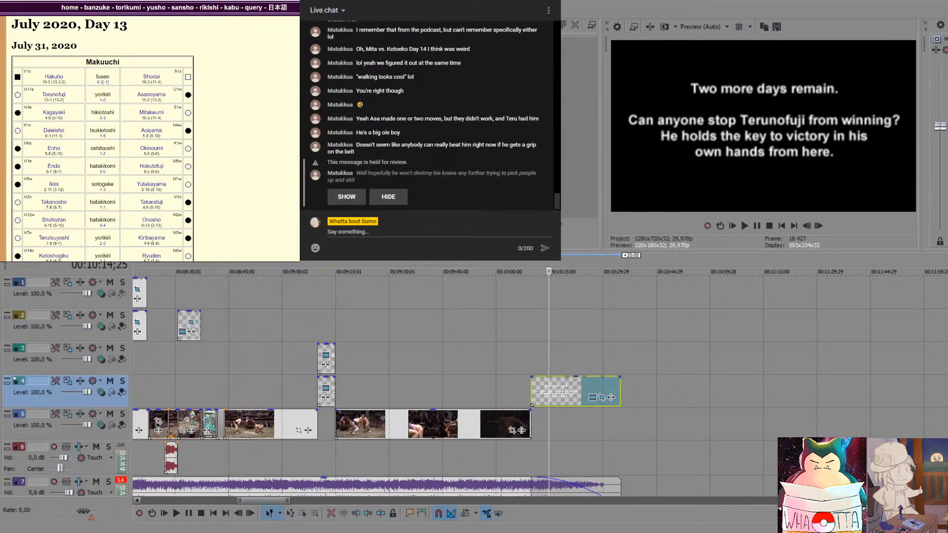
Show the held chat message, and play the end of the last bout clip into the closing text
left_click(348, 197)
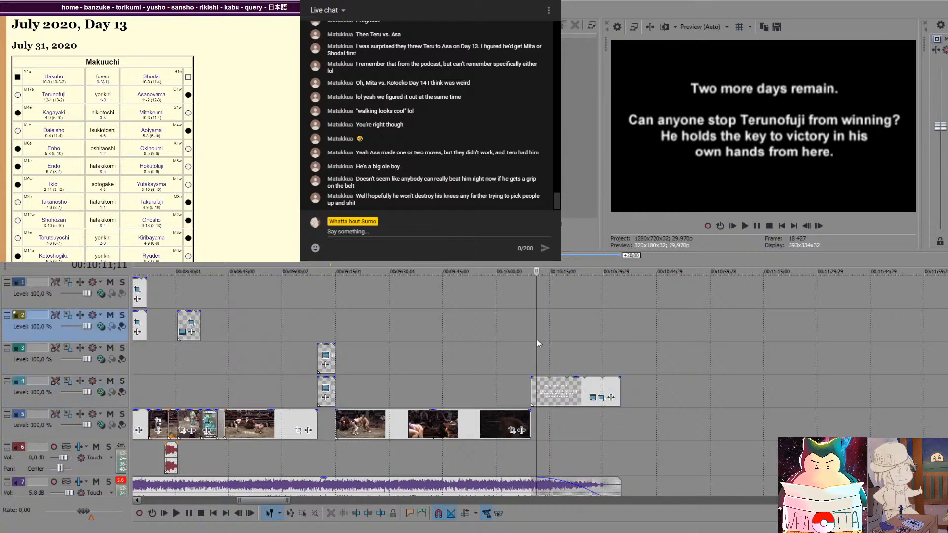
left_click(511, 348)
key("space")
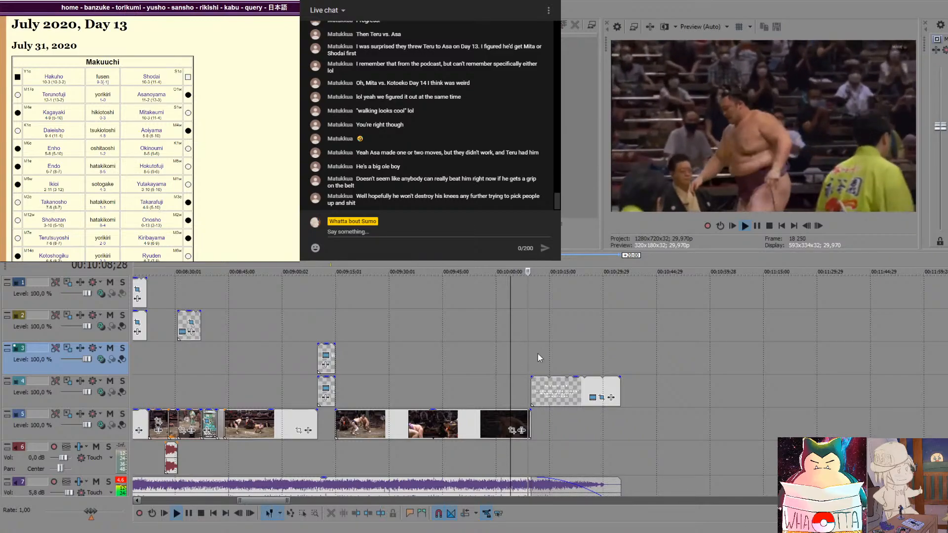
scroll(537, 354, "down", 4)
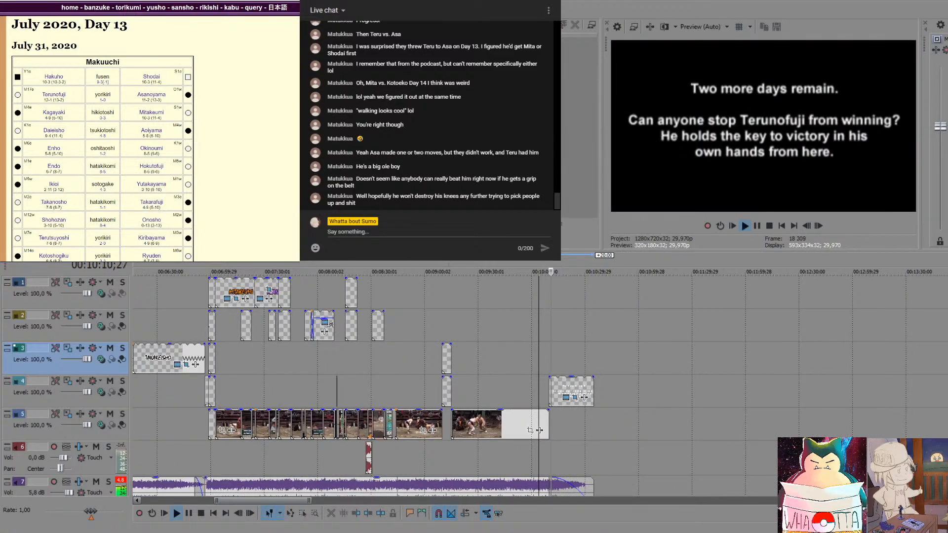
Move the start of the music fade-out on track 7 to about 00:10:25 and trim the closing text event to end there
left_click_drag(551, 478, 574, 479)
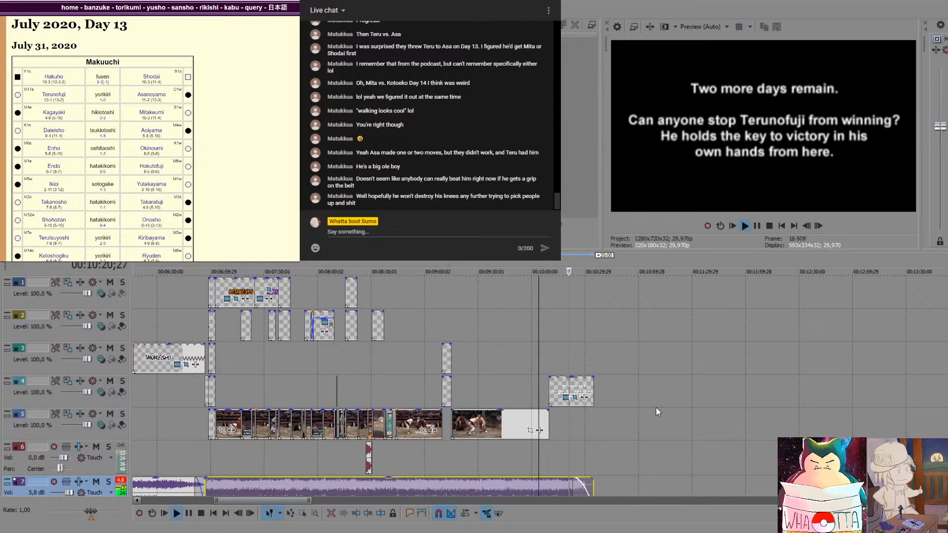
scroll(656, 407, "down", 2)
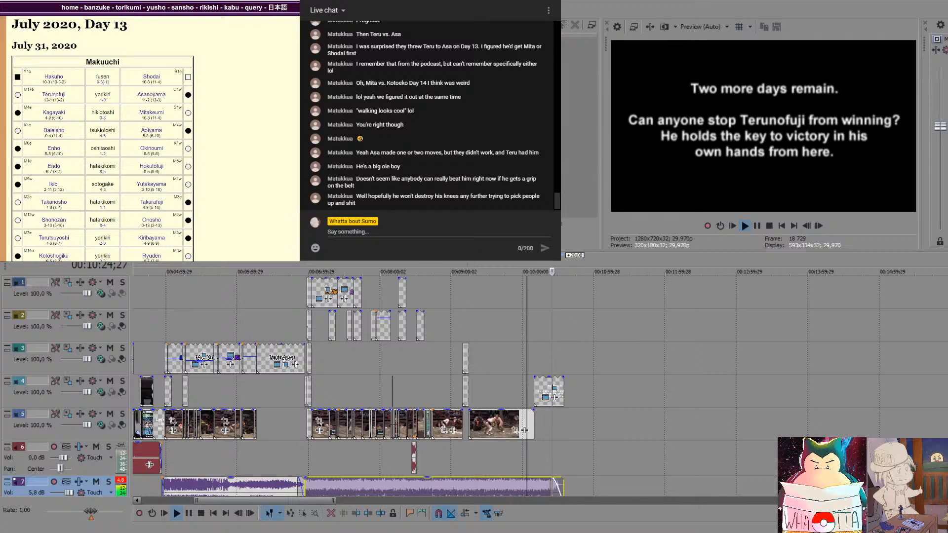
key("space")
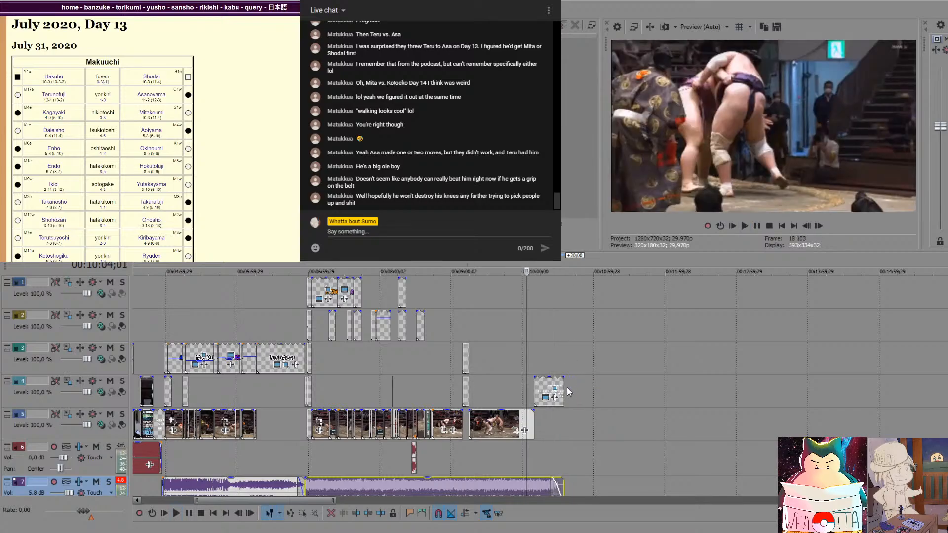
left_click_drag(563, 388, 553, 383)
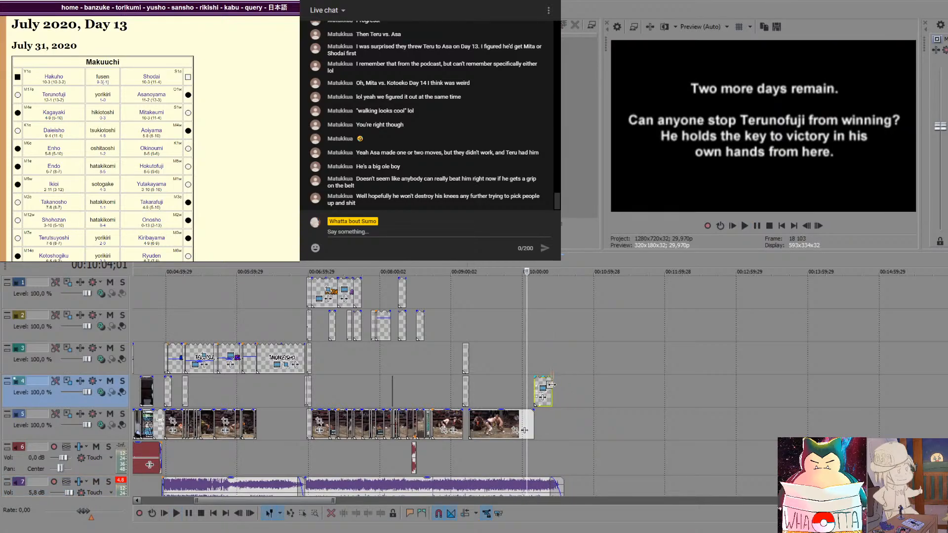
Place the Day 14 source video with its audio on tracks 5 and 6 at 00:25:28;28
scroll(700, 358, "down", 5)
scroll(699, 358, "down", 1)
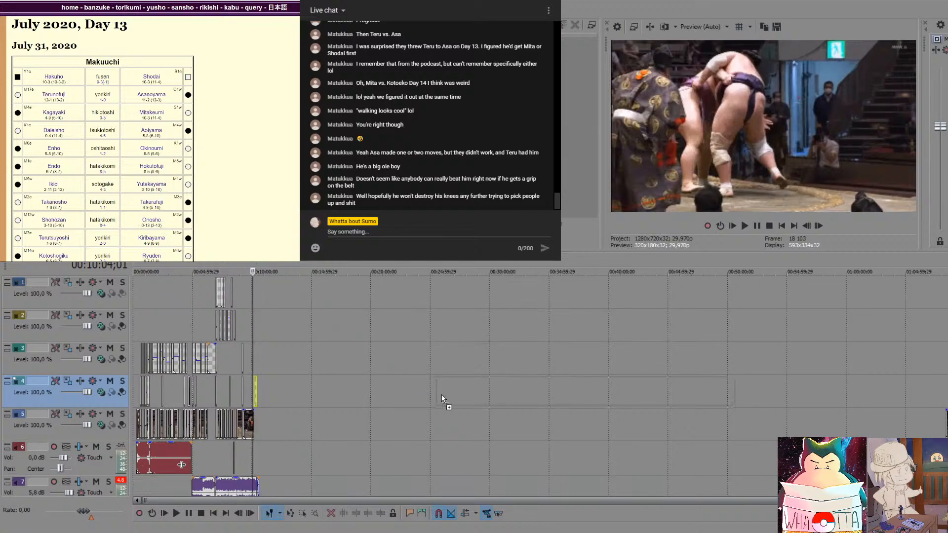
left_click_drag(442, 395, 437, 444)
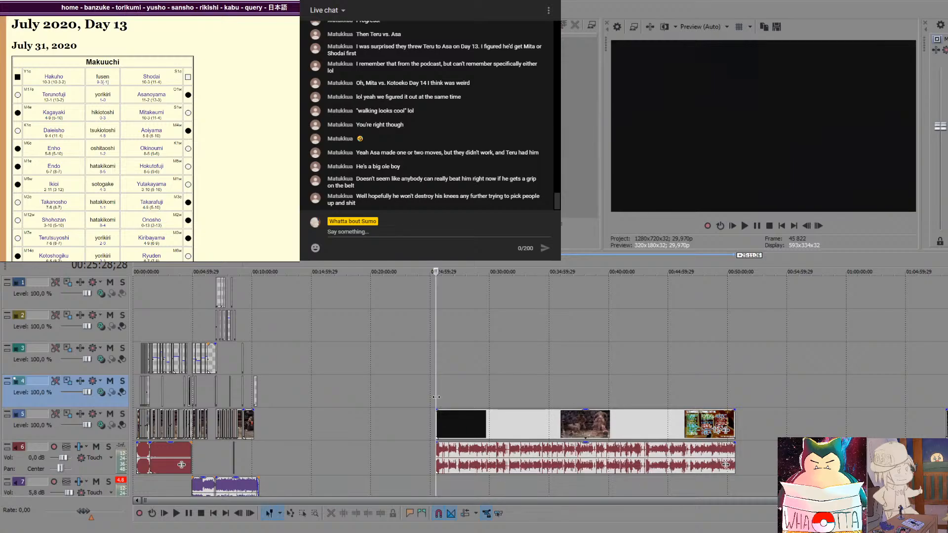
Scrub back and forth through the opening part of the Day 14 source video
key("Right")
key("Right")
key("Right")
key("Right")
key("Right")
key("Right")
key("Right")
key("Right")
key("Right")
key("Right")
key("Right")
key("Right")
key("Right")
key("Right")
key("Right")
key("Right")
key("Right")
key("Left")
key("Left")
key("Left")
key("Left")
key("Left")
key("Left")
key("Left")
key("Left")
key("Left")
key("Left")
key("Left")
key("Left")
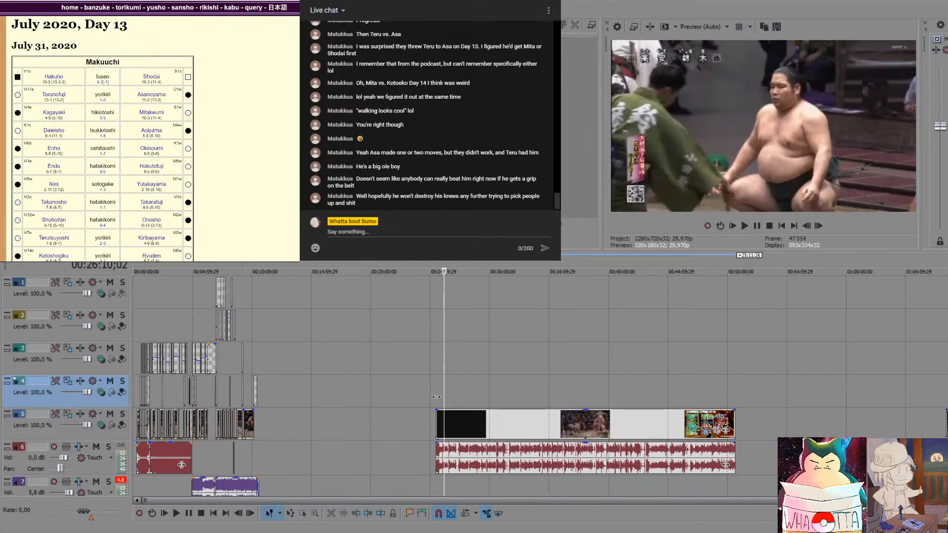
key("Left")
key("Left")
key("Left")
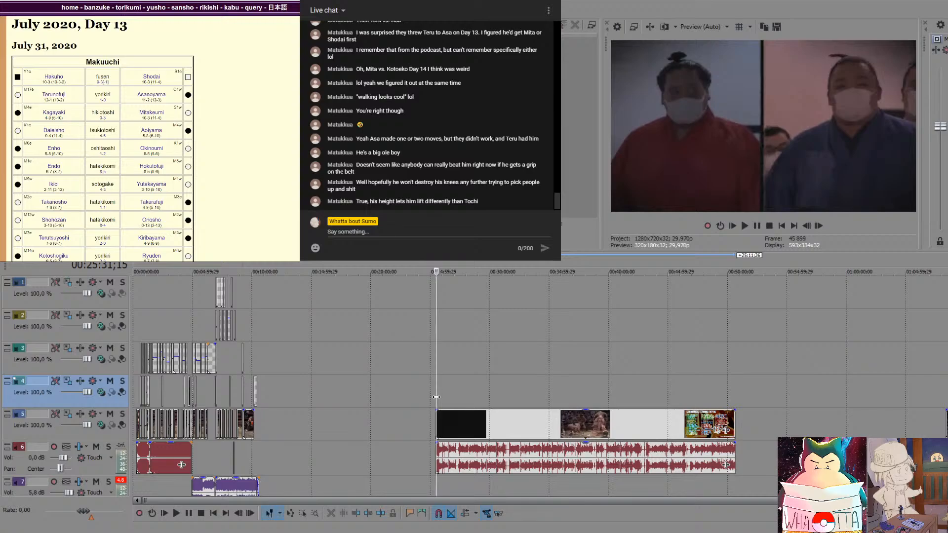
key("Left")
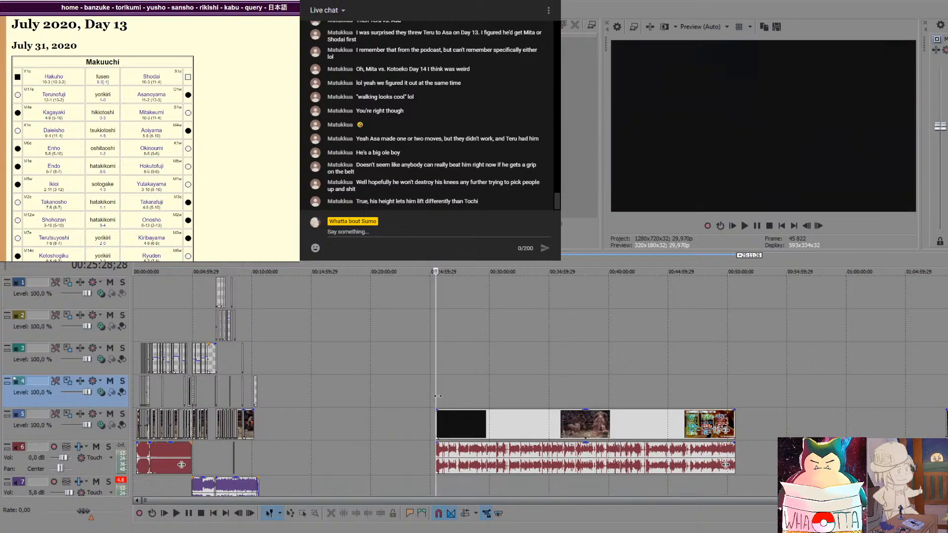
Split the Day 14 source video at 00:25:42;15 and cut out its opening segment with the two masked wrestlers
scroll(449, 383, "up", 4)
left_click(569, 401)
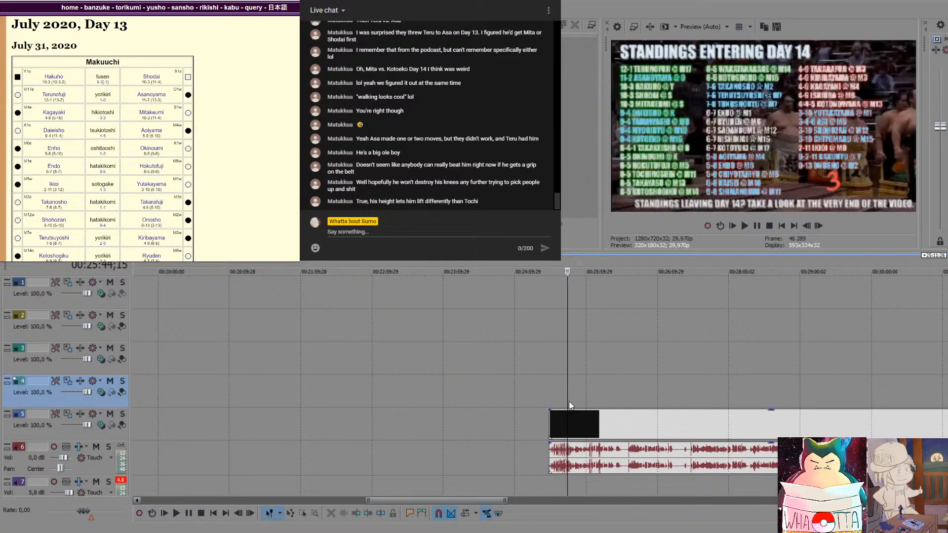
left_click(562, 403)
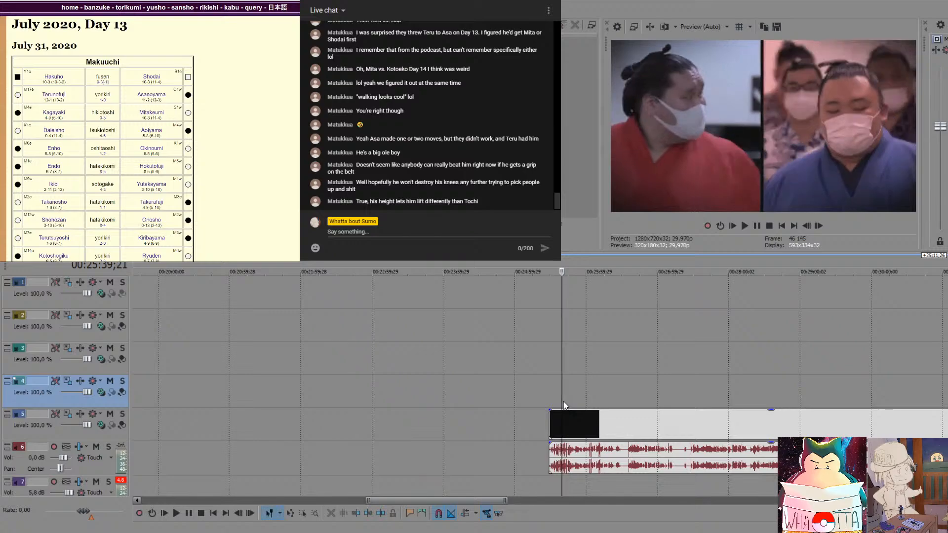
left_click(564, 403)
key("space")
key("space")
key("space")
key("space")
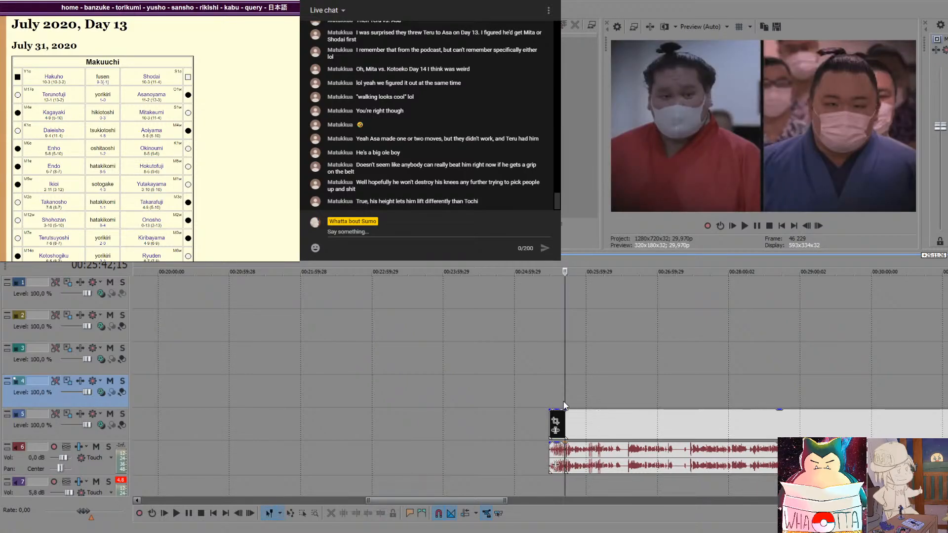
left_click(558, 417)
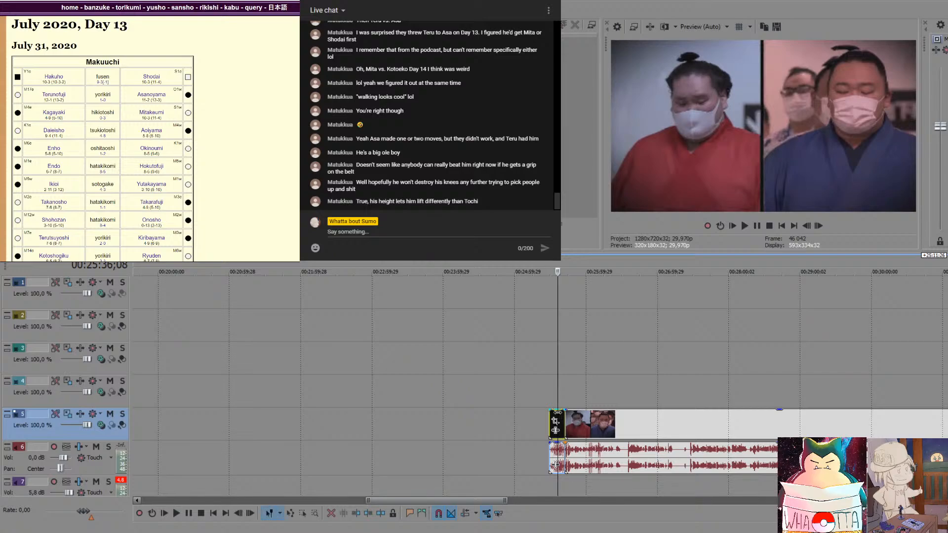
key("Delete")
Try to paste the cut opening segment onto track 4 at 00:08:41;19
scroll(559, 414, "down", 3)
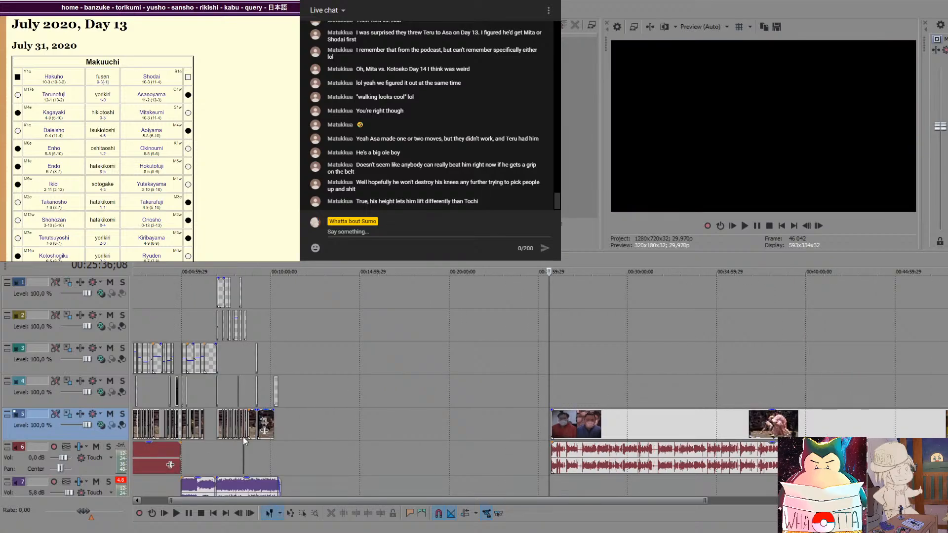
left_click(262, 392)
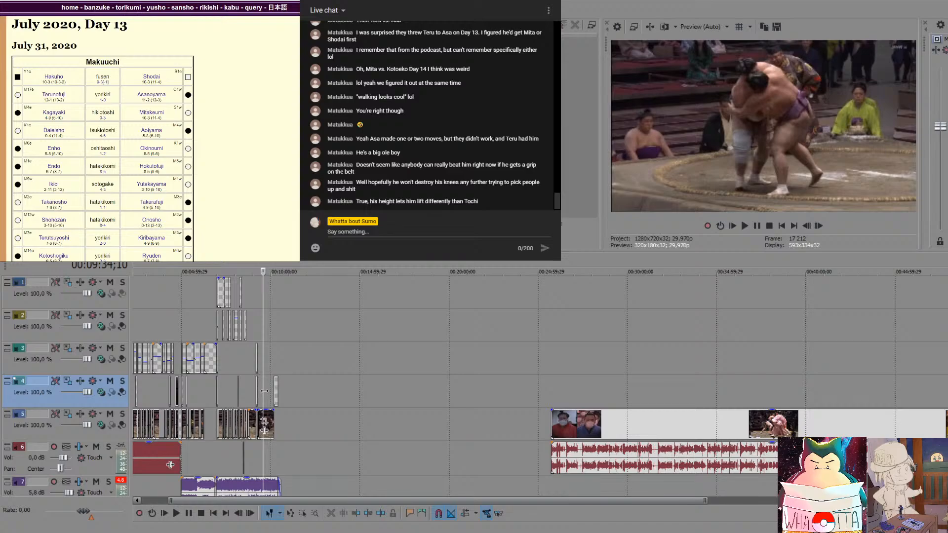
scroll(288, 332, "up", 5)
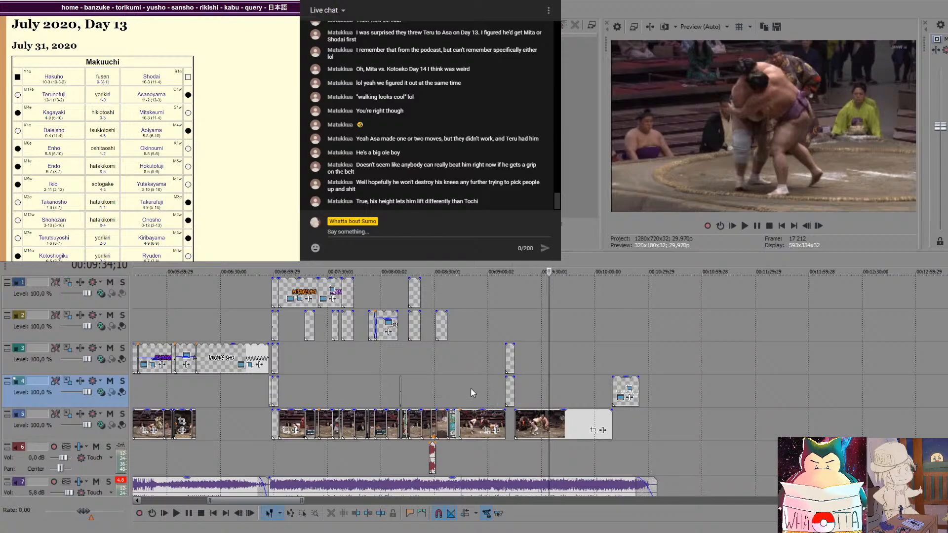
left_click(454, 390)
scroll(457, 388, "up", 4)
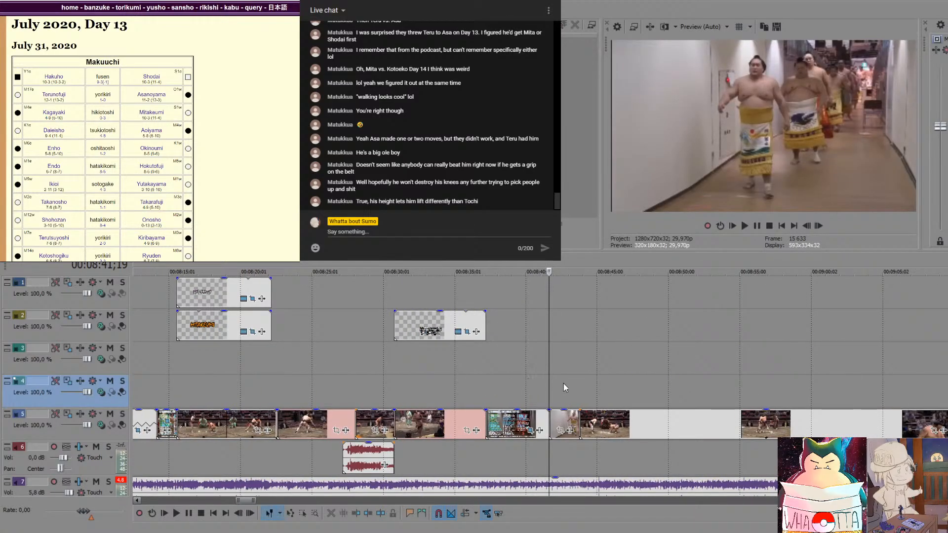
key("space")
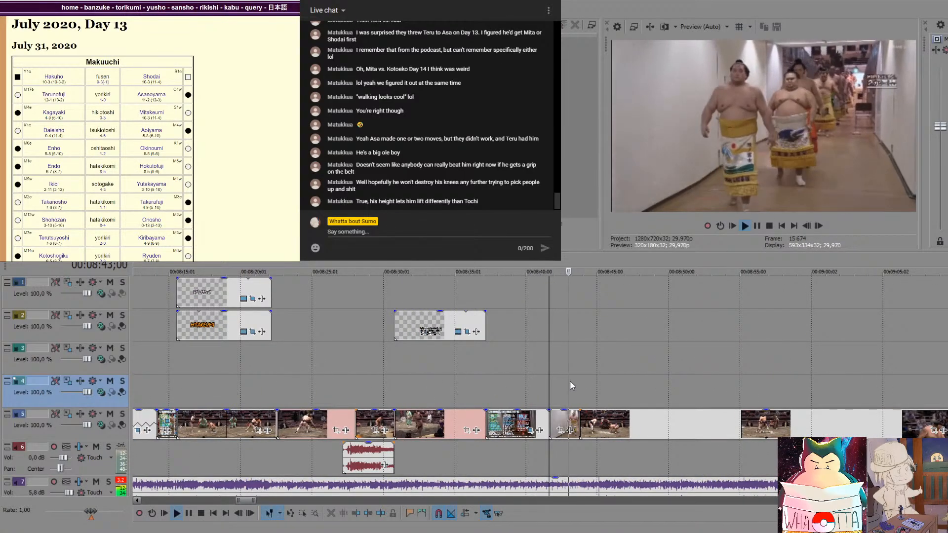
key("space")
key("ctrl+v")
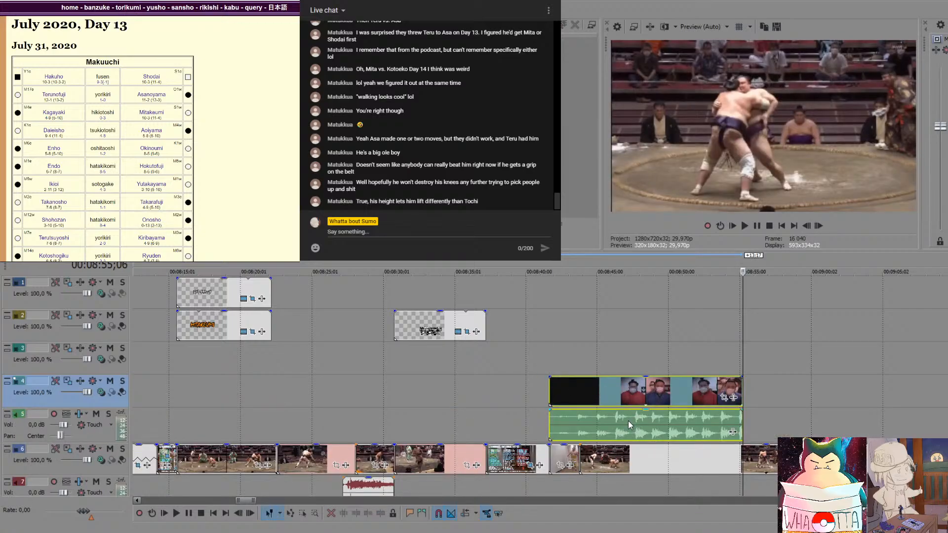
key("ctrl+z")
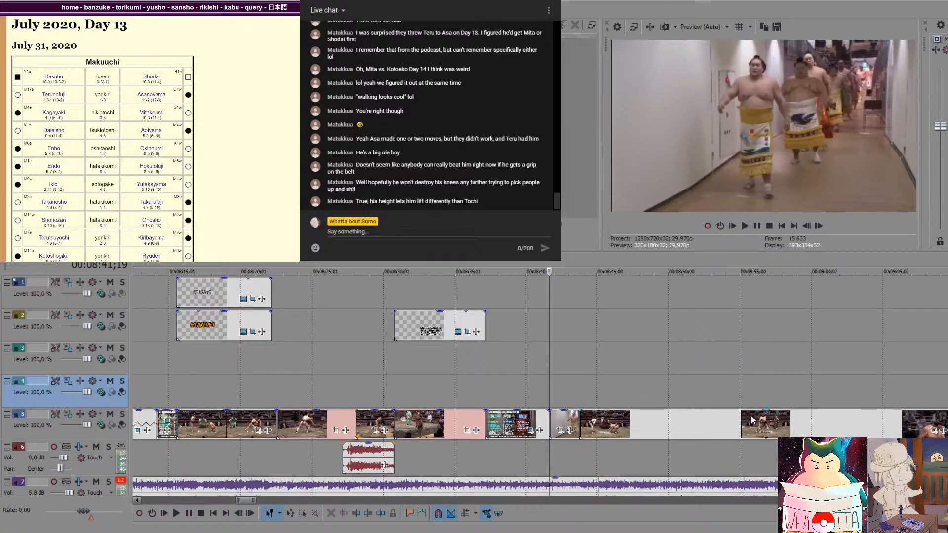
Paste the cut segment onto track 5 at about 00:10:45, past the closing text, and delete its audio
scroll(751, 416, "down", 4)
scroll(863, 403, "down", 2)
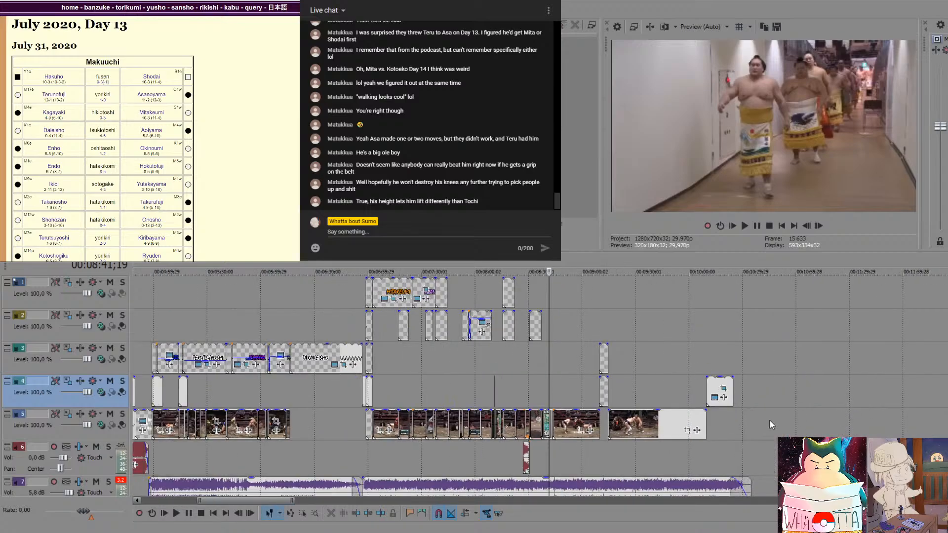
left_click(769, 420)
key("ctrl+v")
left_click(786, 456)
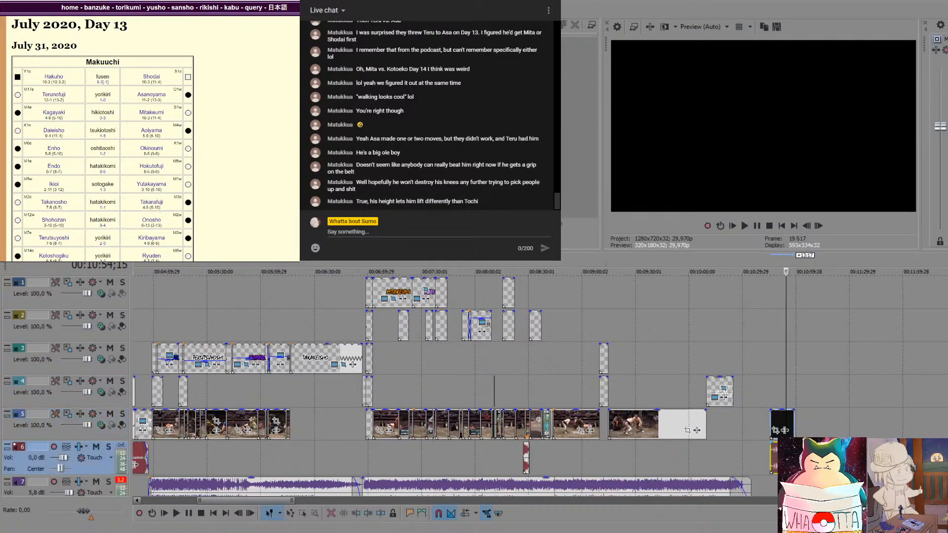
left_click(787, 457)
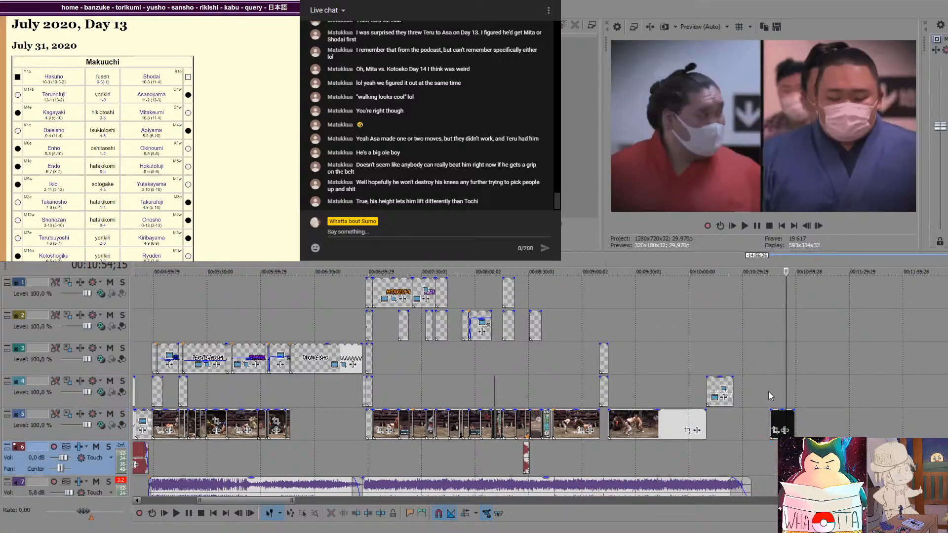
Play the pasted segment's start and move the segment on track 5 to about 00:10:21, overlapping the closing text's end
left_click(769, 390)
key("space")
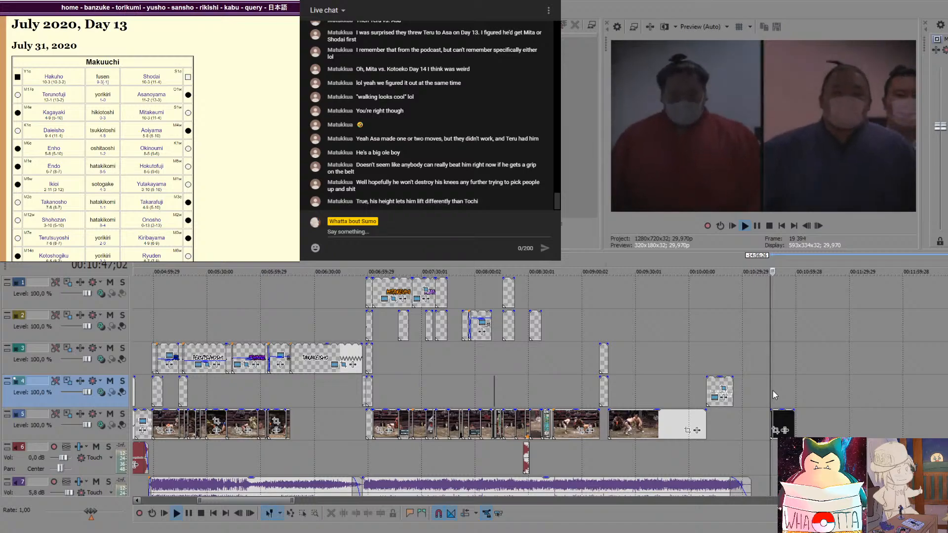
left_click_drag(784, 420, 735, 414)
Add a fade-in to the moved segment and a fade-out to the closing text, and play the transition between them
left_click(713, 452)
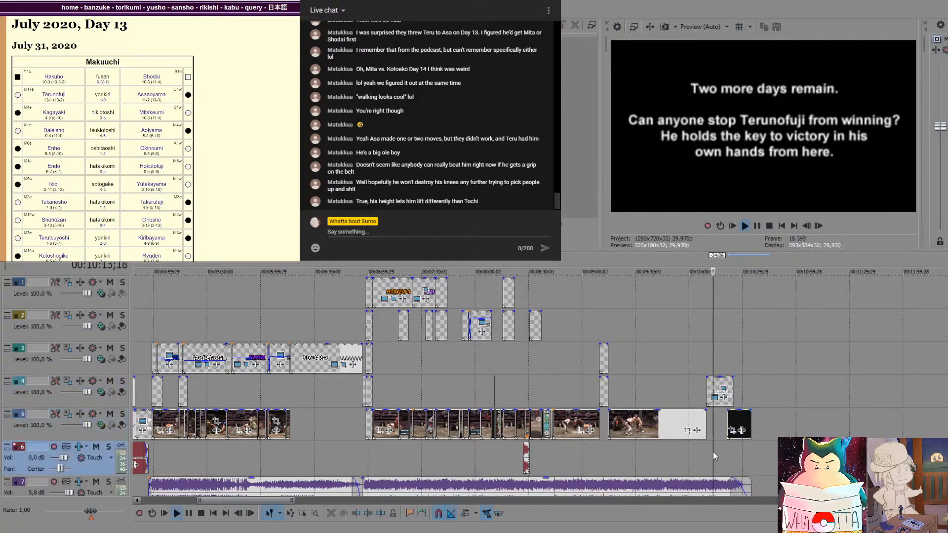
key("space")
left_click(734, 414)
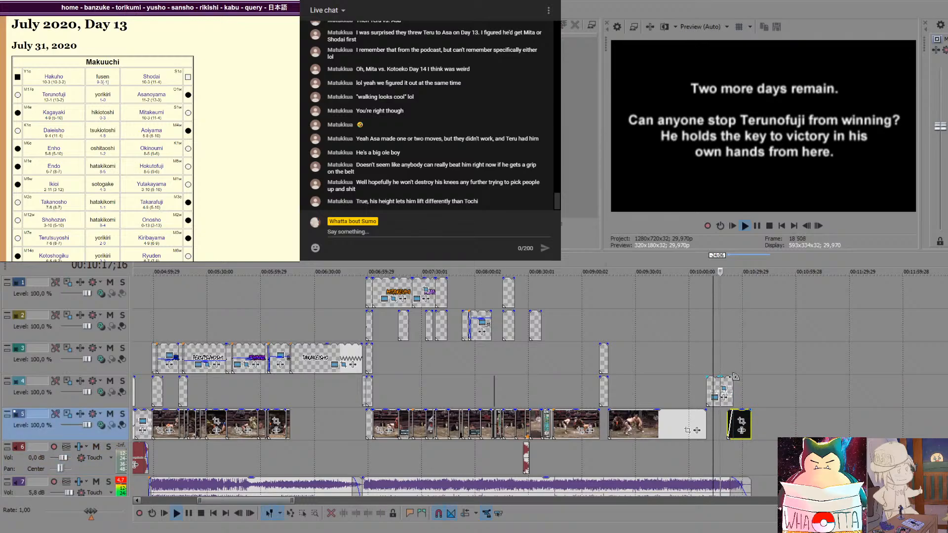
left_click(732, 379)
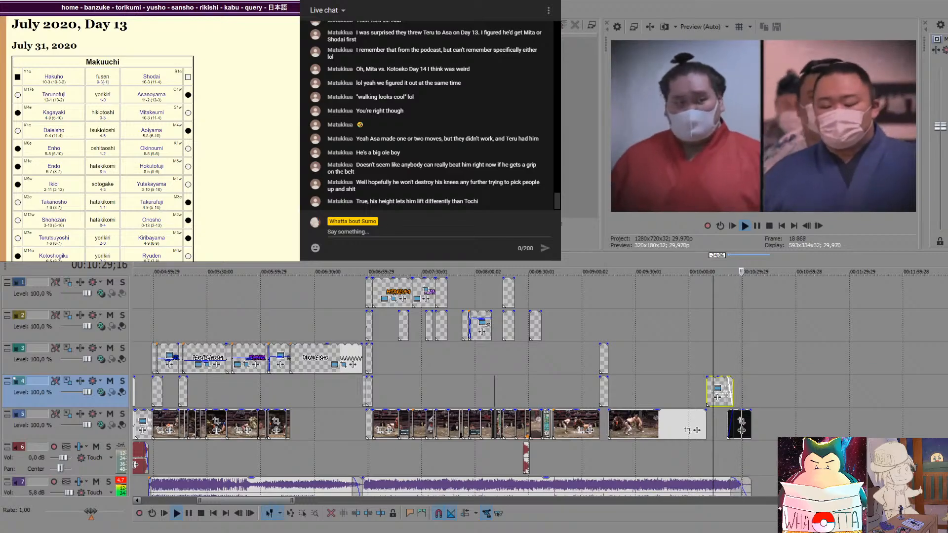
key("space")
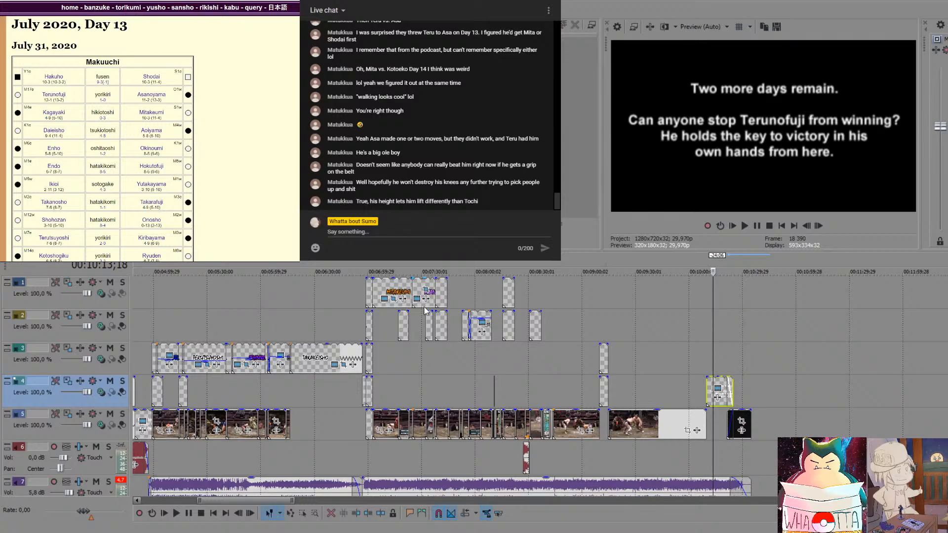
Copy the Asanoyama and Terunofuji name titles from the title group at about 00:06:59
left_click(371, 333)
scroll(371, 334, "up", 3)
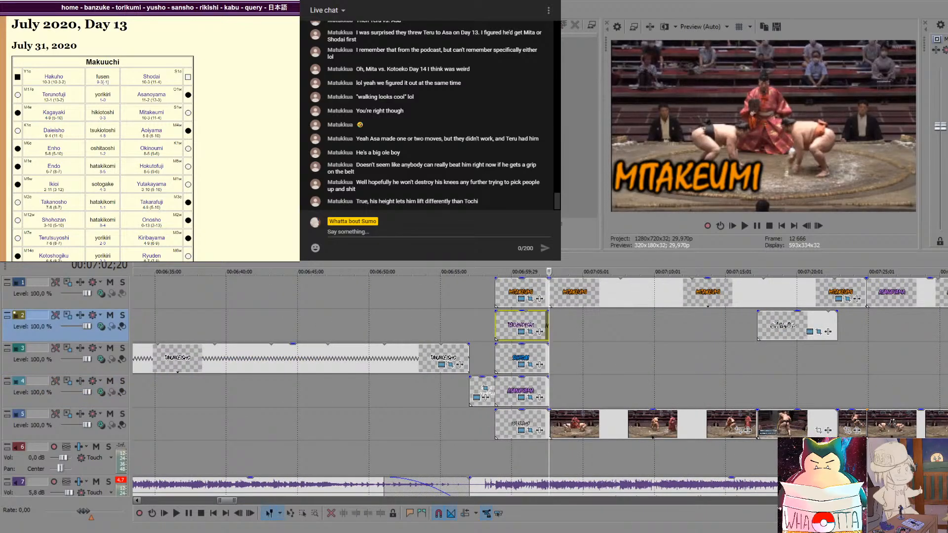
left_click(500, 390)
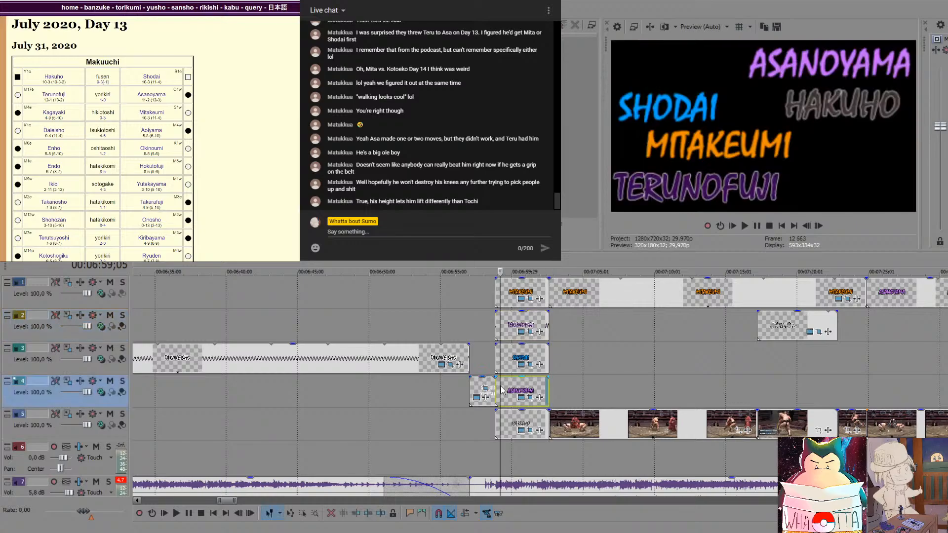
left_click(505, 330, "ctrl")
scroll(705, 341, "down", 5)
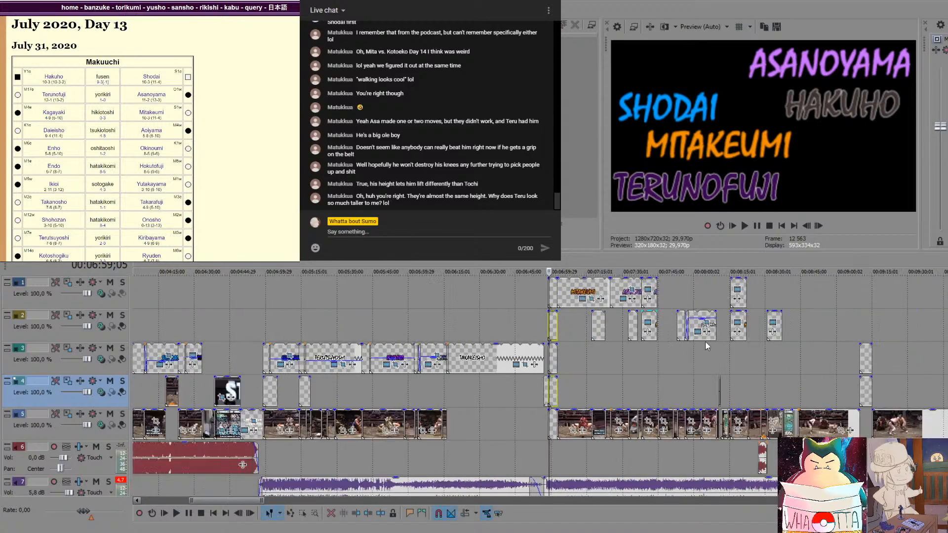
Paste the copied Terunofuji and Asanoyama titles at 00:10:24;25 onto tracks 1 and 3
scroll(706, 341, "down", 2)
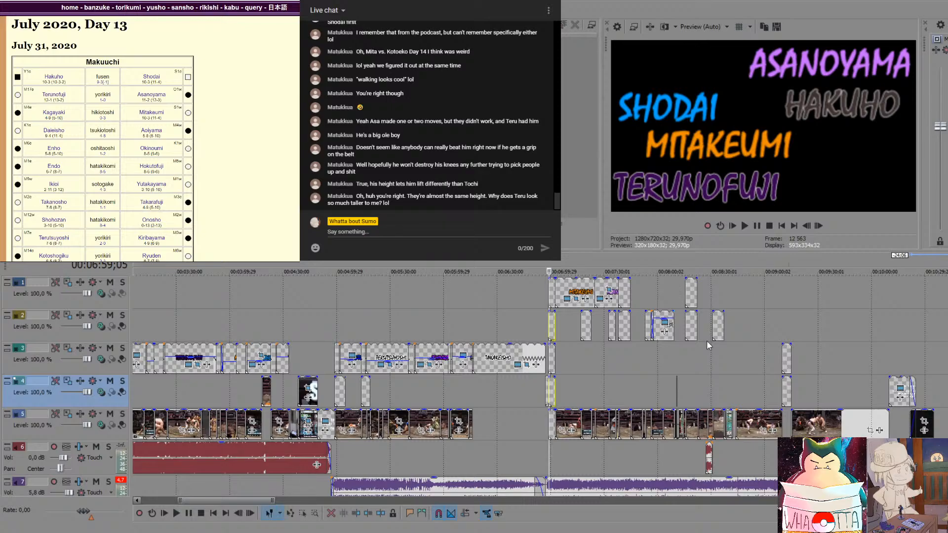
left_click(914, 330)
scroll(909, 325, "up", 3)
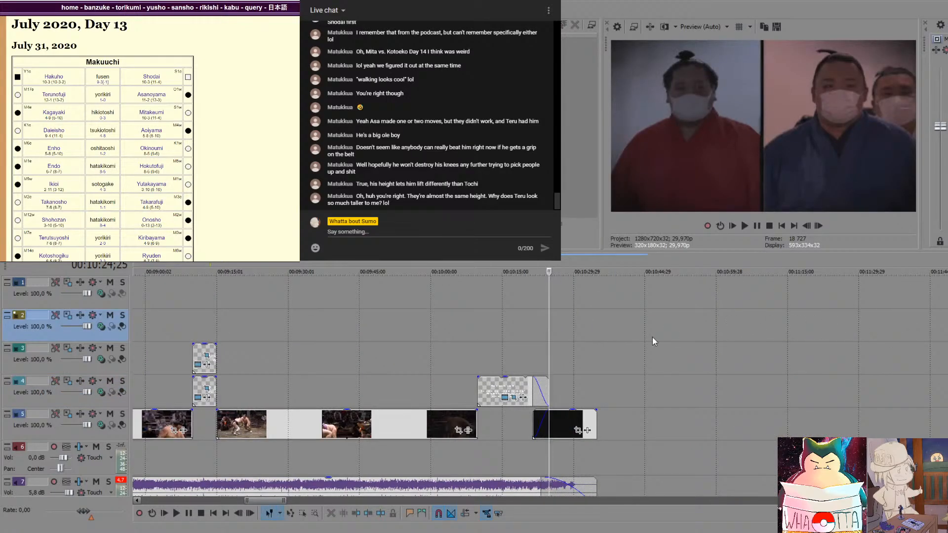
left_click(551, 299)
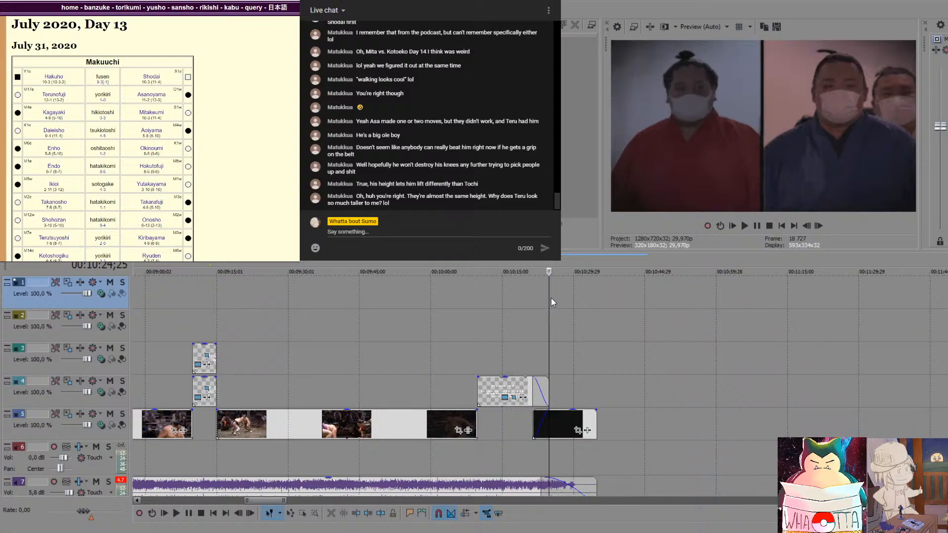
key("ctrl+v")
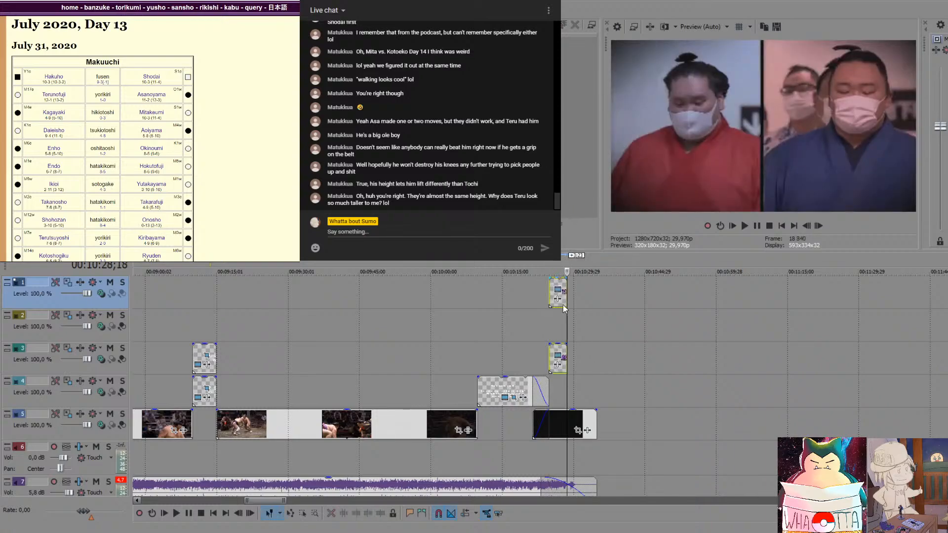
Move the Asanoyama title to track 2 and stretch both titles from the intro segment's start to 00:10:35;29
left_click(602, 356)
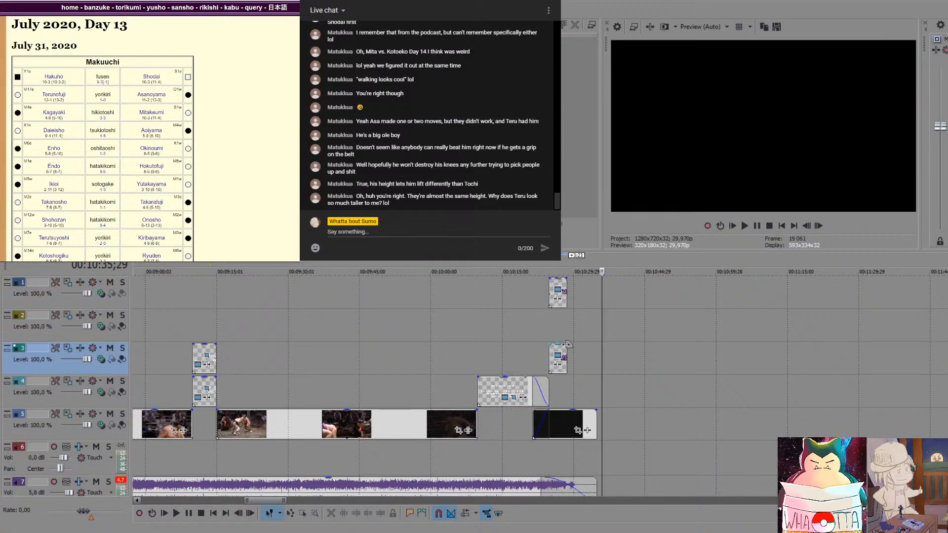
left_click_drag(563, 358, 565, 316)
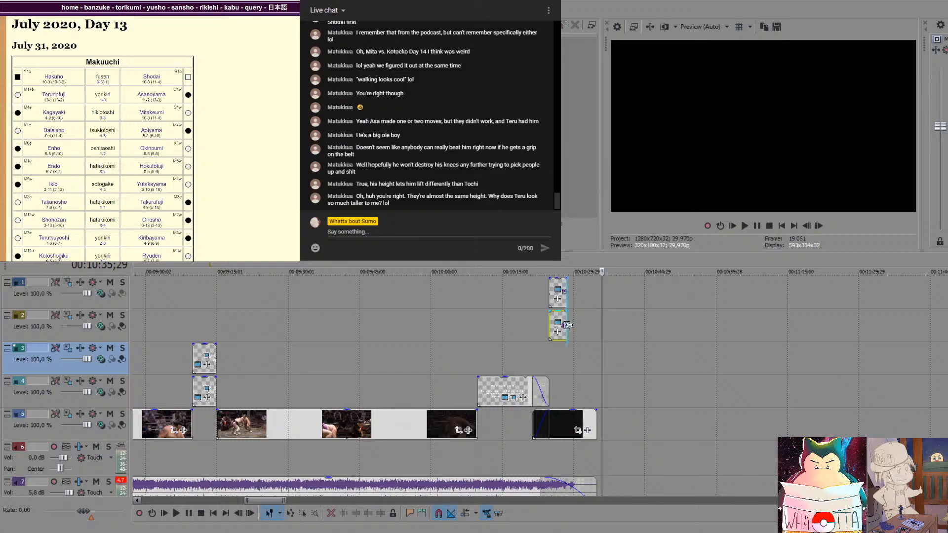
left_click_drag(566, 326, 602, 326)
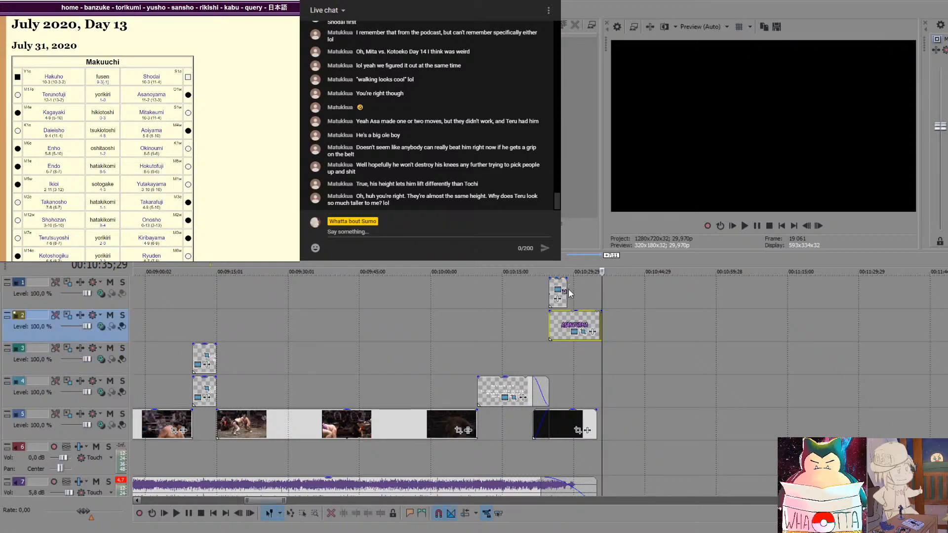
left_click_drag(568, 294, 533, 294)
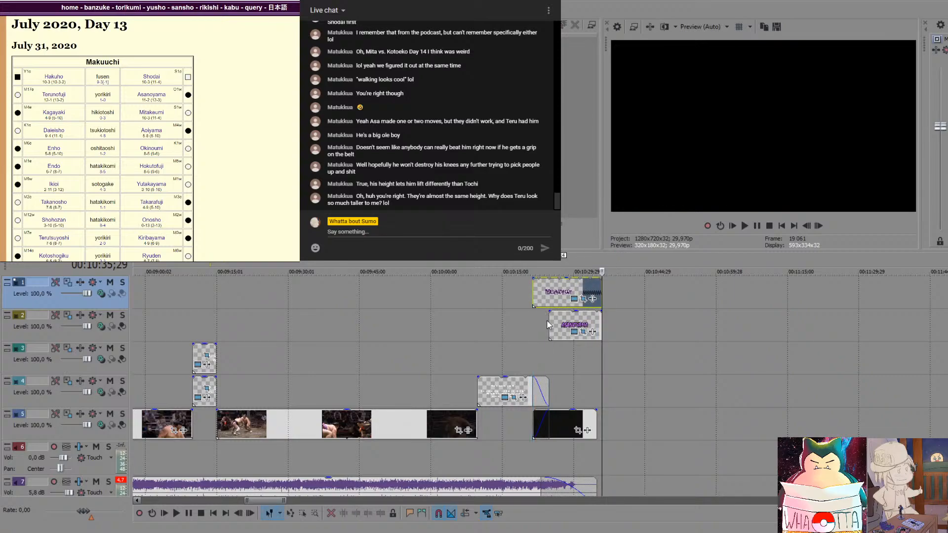
left_click_drag(549, 324, 533, 325)
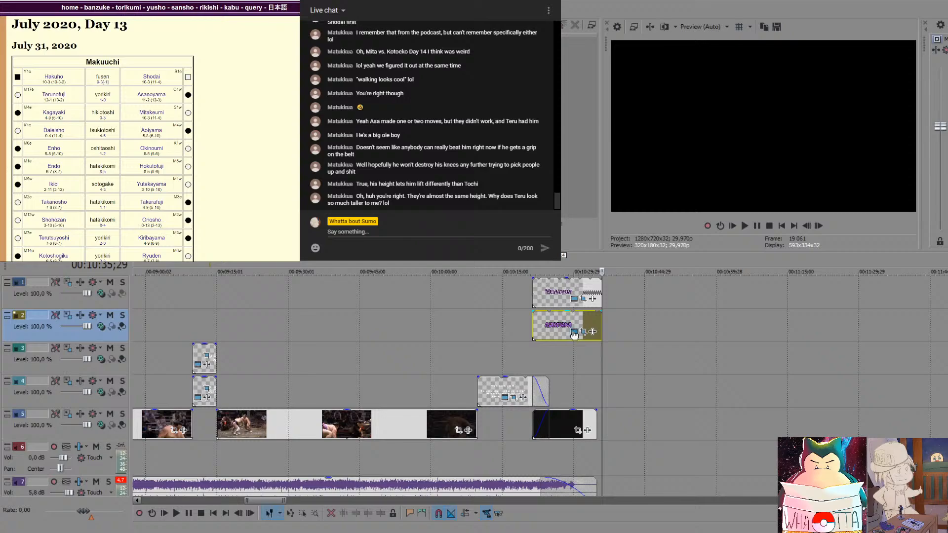
Add a fade-in of about 00:00:03;14 to both the Asanoyama and Terunofuji intro titles
left_click(531, 353)
left_click(570, 366)
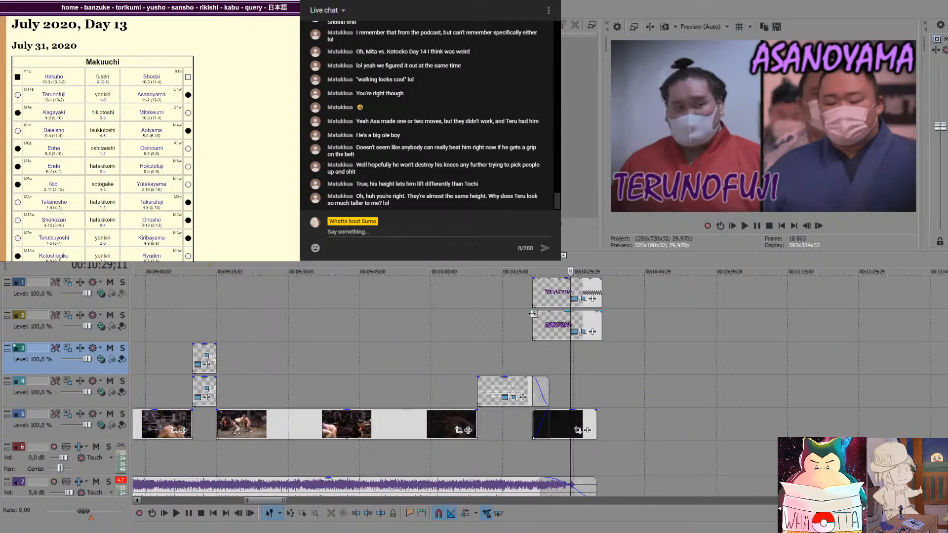
left_click_drag(533, 311, 548, 312)
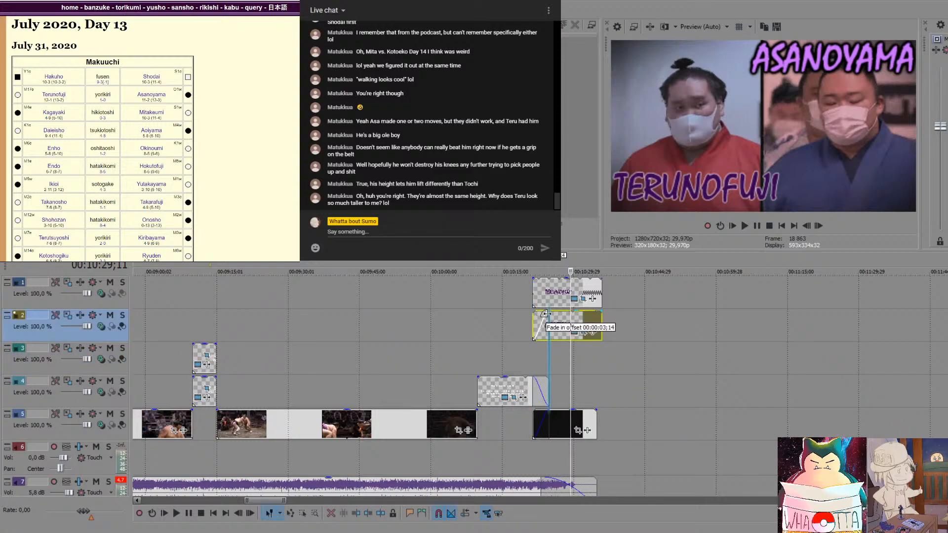
left_click(532, 277)
left_click_drag(532, 277, 548, 278)
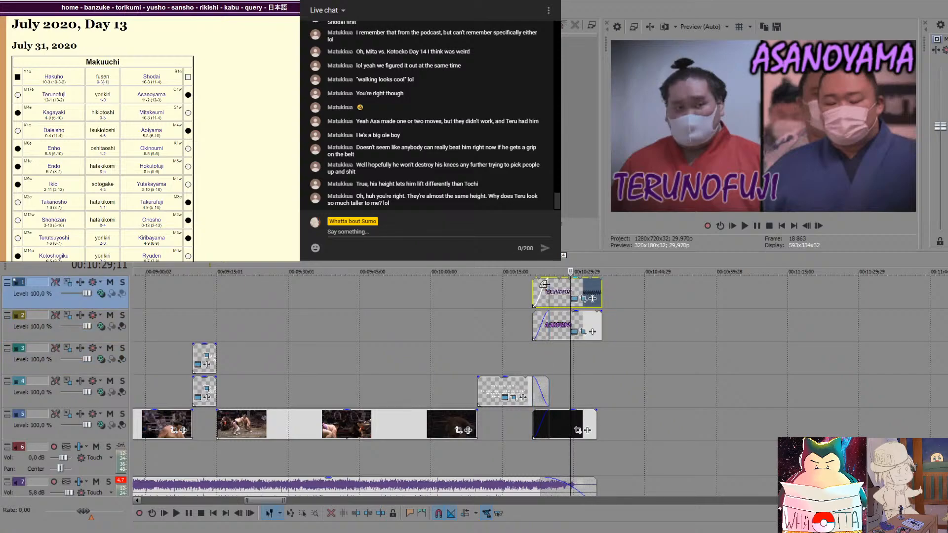
Play the closing text's transition into the titled intro segment from 00:10:09;25
left_click(477, 353)
key("space")
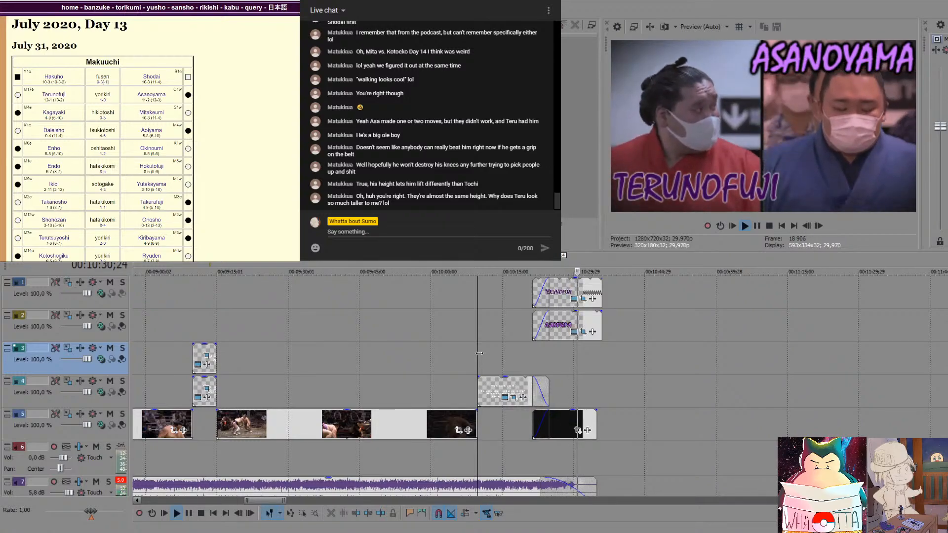
key("space")
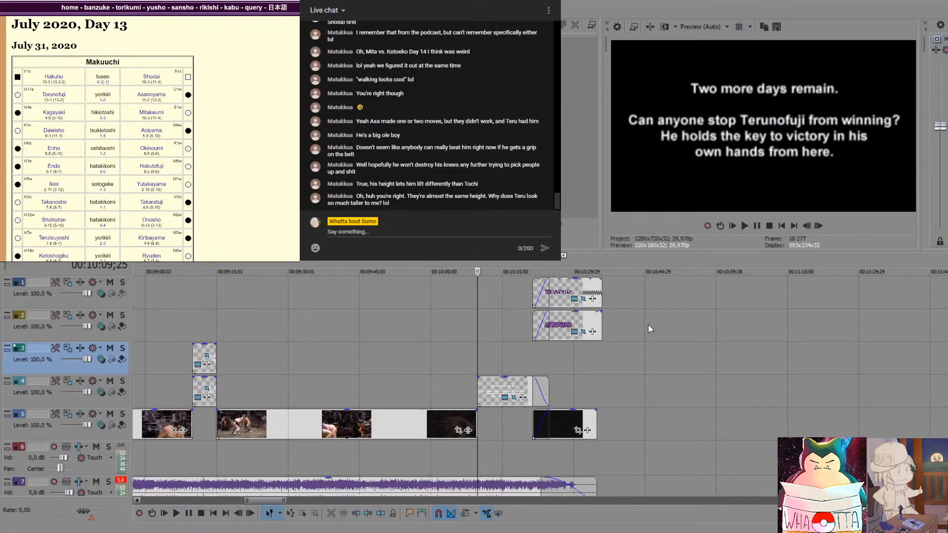
Paste the Terunofuji and Asanoyama titles over their Day 13 bout at 00:08:48;25 and move the Asanoyama title to track 2
left_click(556, 375)
left_click(575, 367)
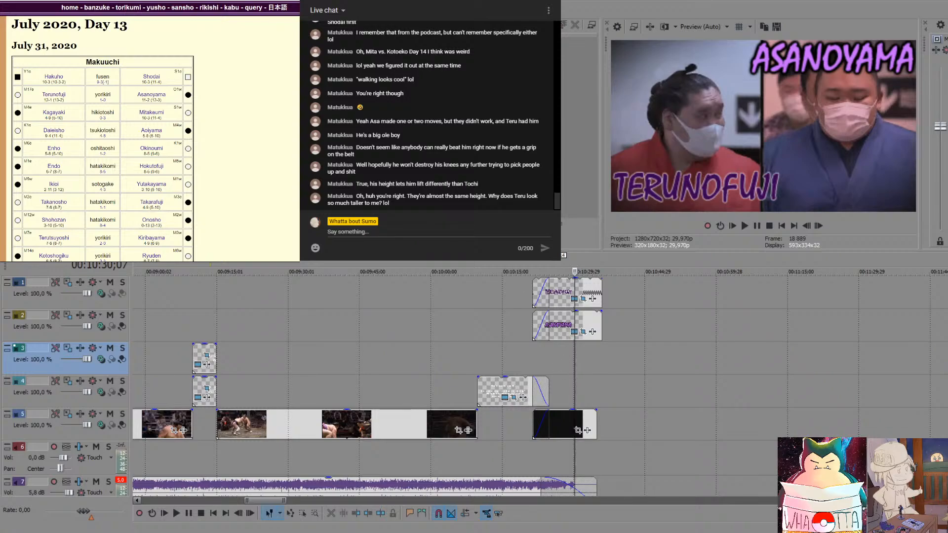
scroll(464, 335, "down", 2)
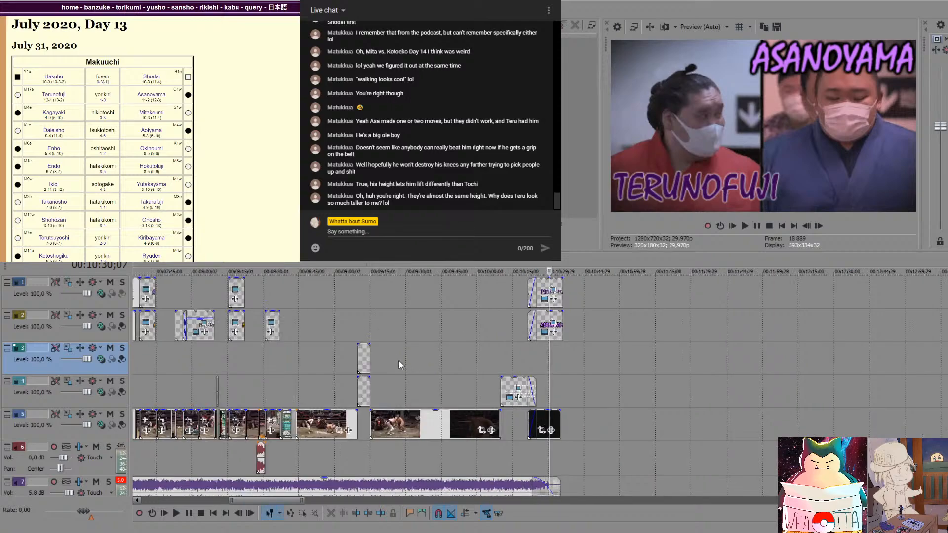
left_click(358, 340)
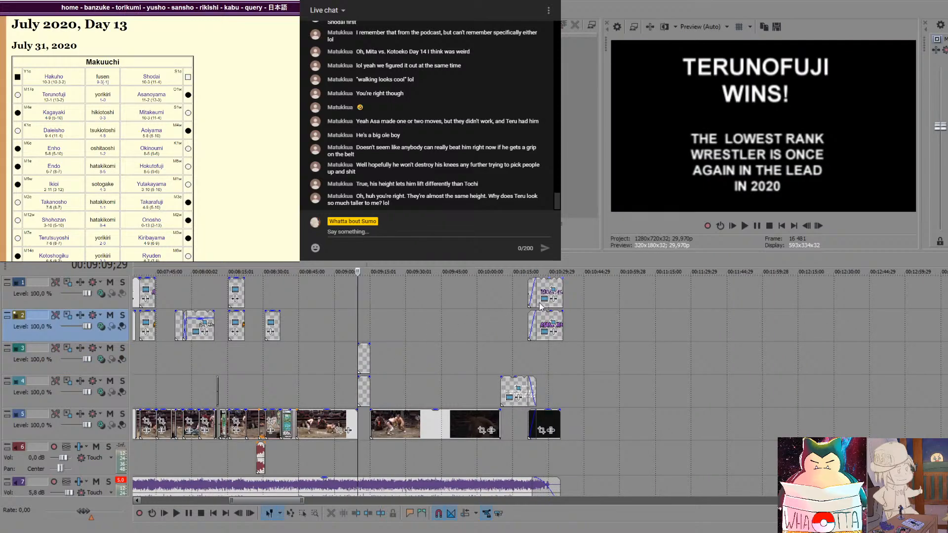
left_click(388, 302)
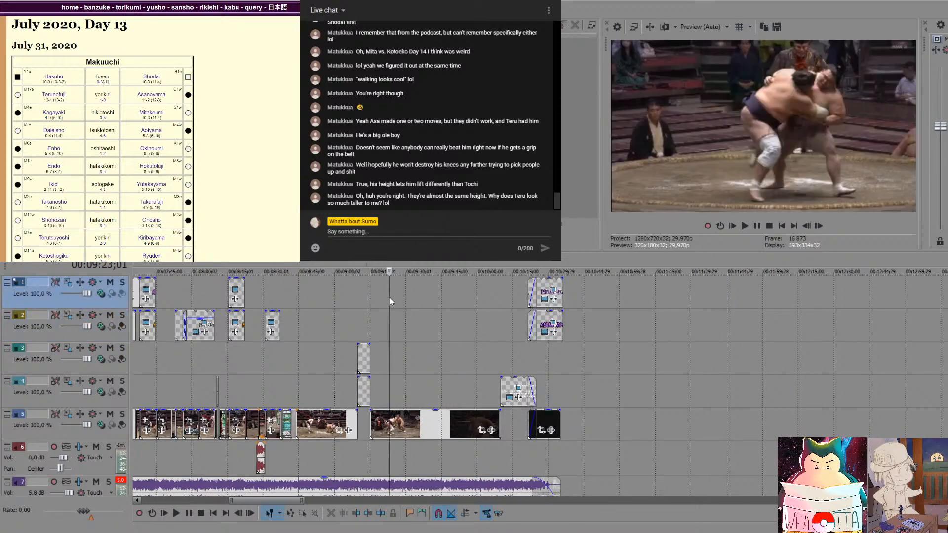
left_click(307, 309)
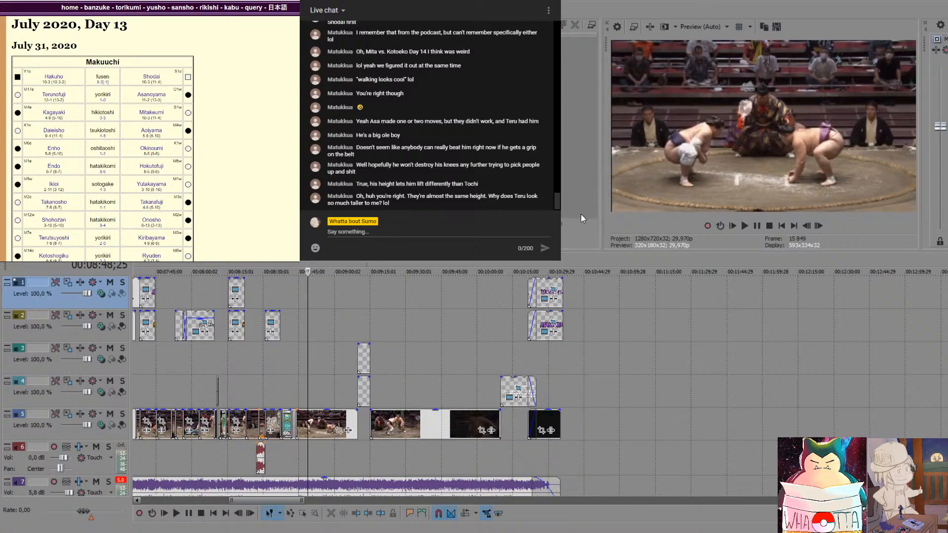
key("ctrl+v")
left_click(336, 302)
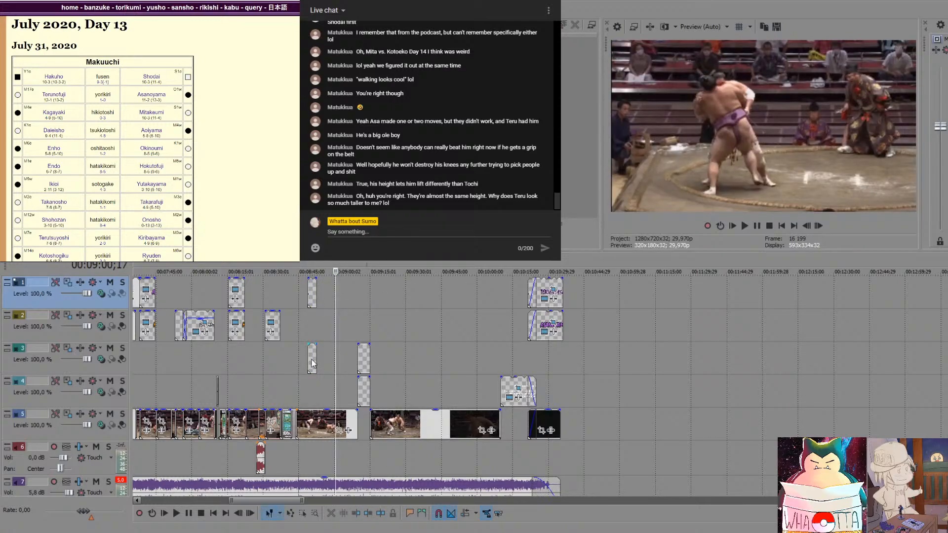
left_click_drag(313, 361, 308, 324)
left_click(307, 324)
Move both pasted name titles back to the start of the Day 13 bout clip at 00:08:43;23
scroll(308, 324, "up", 5)
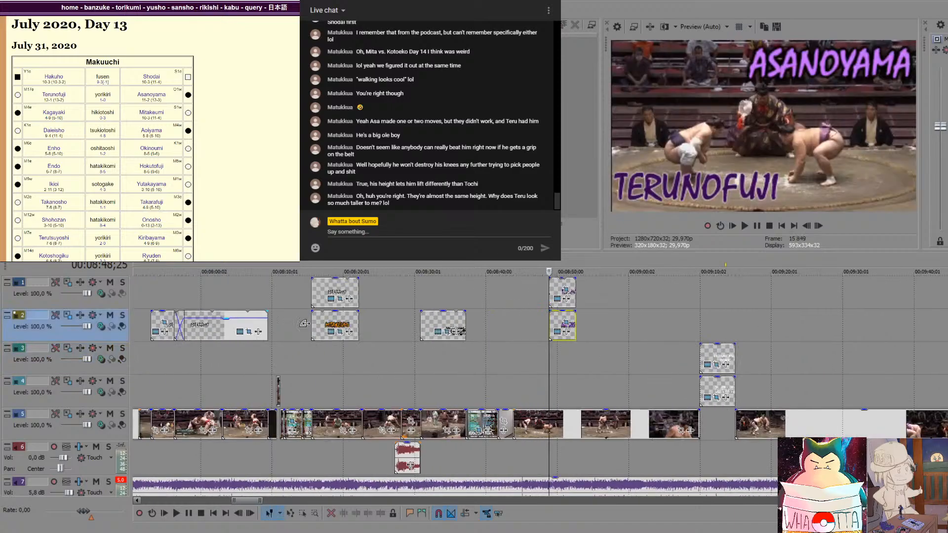
left_click_drag(580, 325, 507, 325)
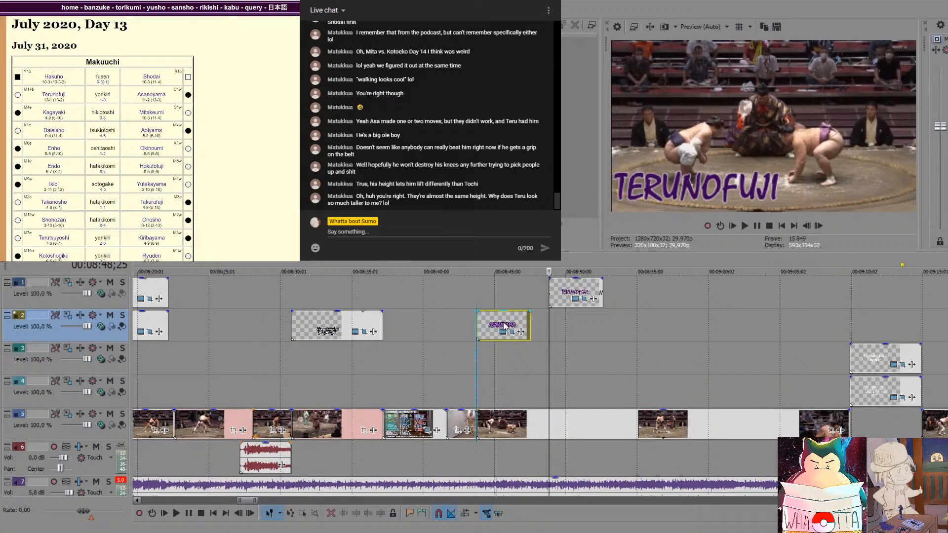
left_click_drag(566, 296, 500, 292)
left_click(498, 345)
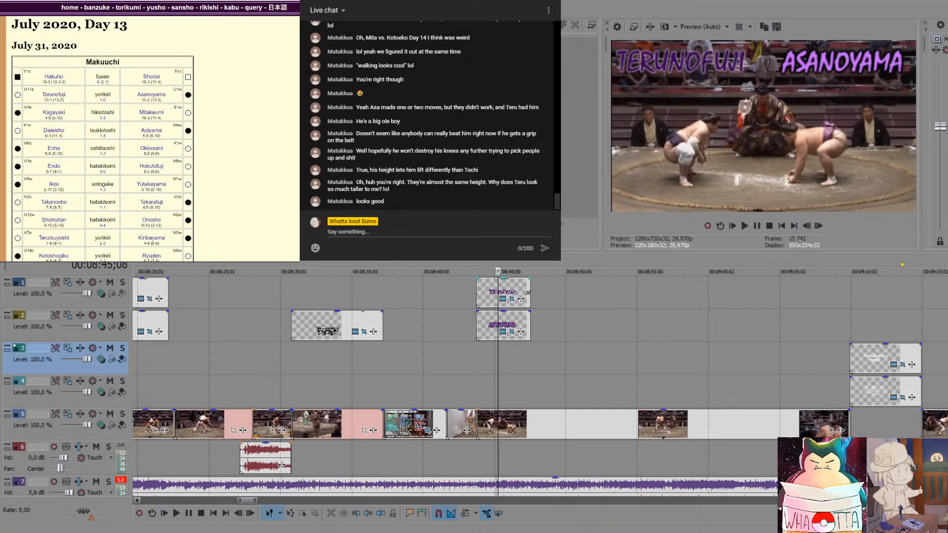
Play the bout with its name titles from 00:08:43;23
left_click(481, 381)
left_click(478, 382)
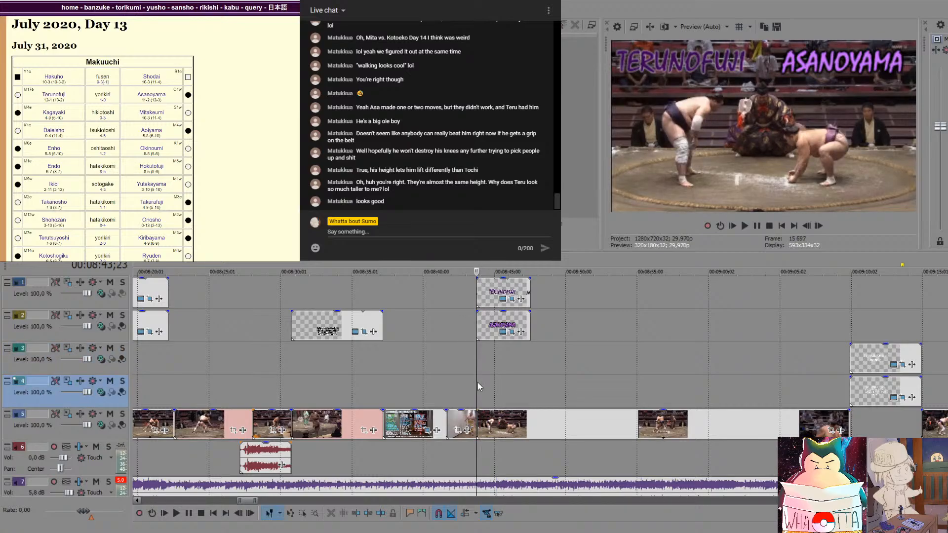
key("space")
left_click(459, 379)
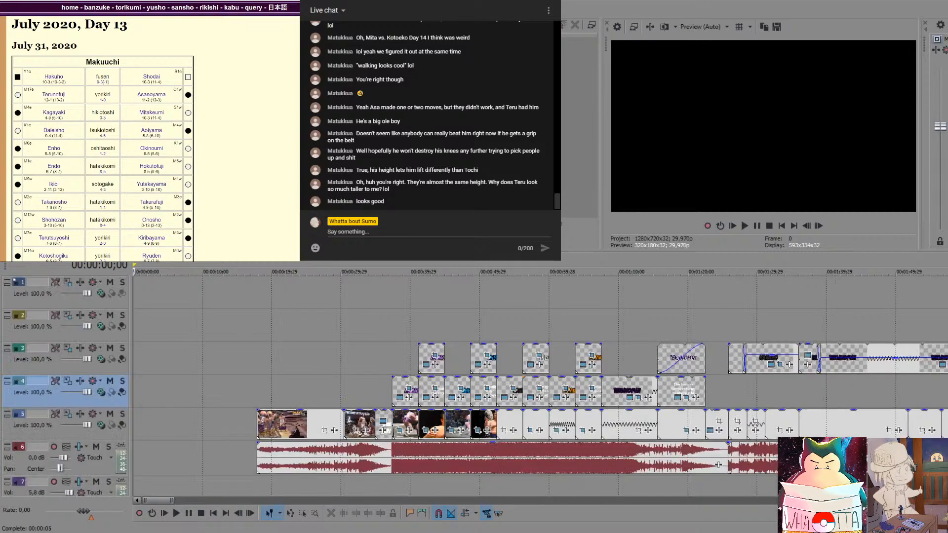
Extend the Terunofuji and Asanoyama name titles over their Day 13 bout to end at 00:08:51;16
scroll(456, 385, "down", 5)
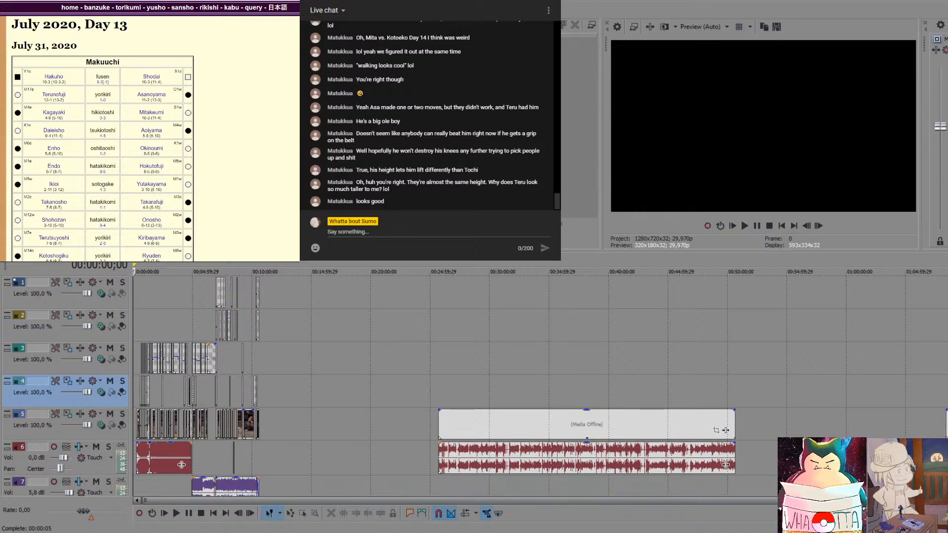
left_click(259, 364)
scroll(259, 363, "up", 6)
scroll(429, 351, "down", 2)
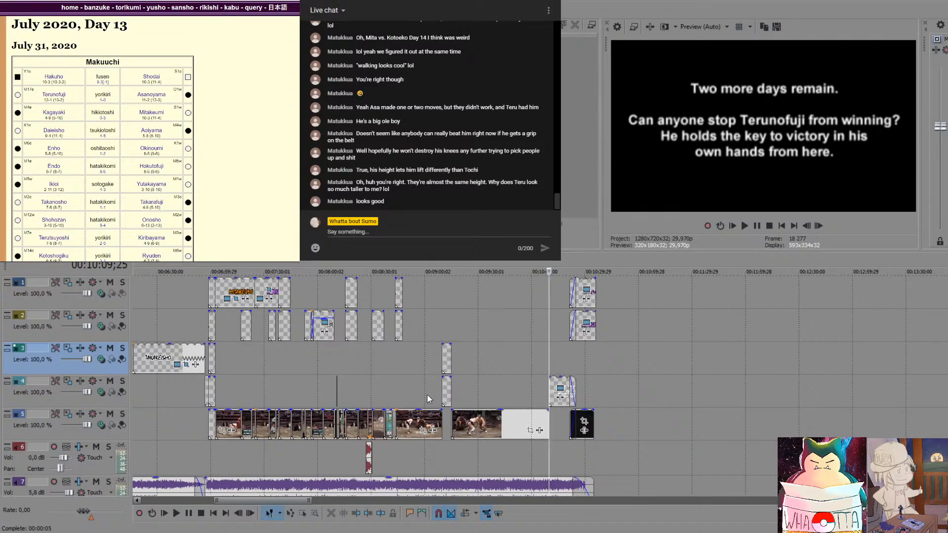
left_click(458, 321)
scroll(470, 315, "up", 2)
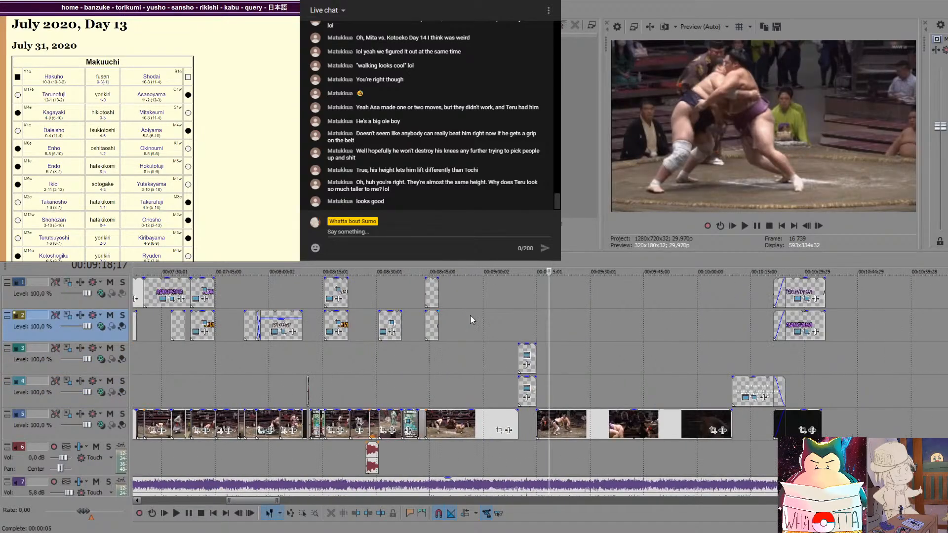
left_click(425, 366)
key("space")
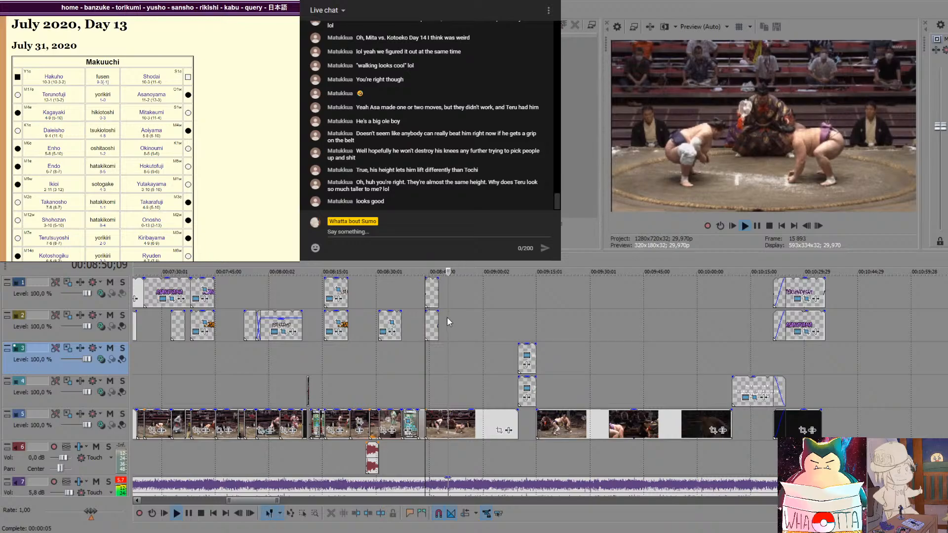
key("Return")
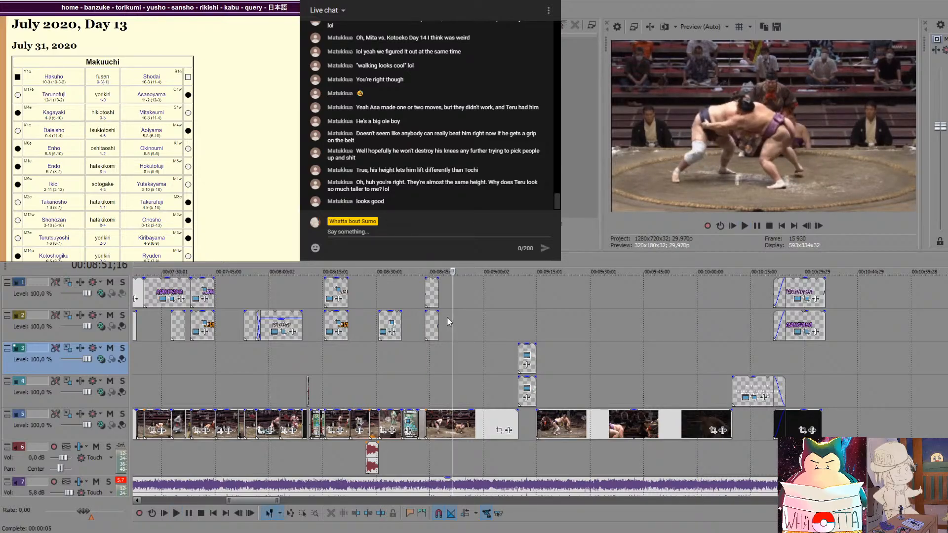
scroll(477, 336, "up", 5)
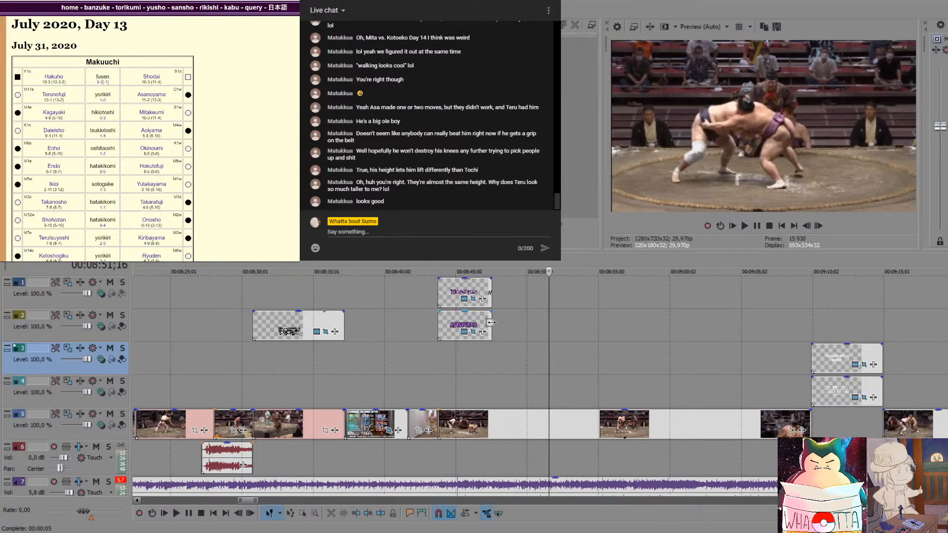
left_click_drag(492, 322, 548, 321)
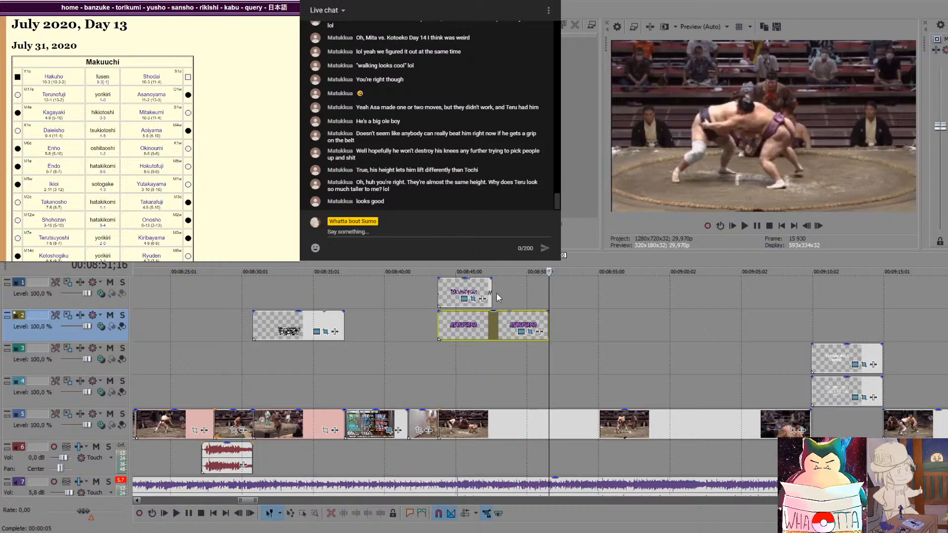
left_click_drag(492, 296, 548, 296)
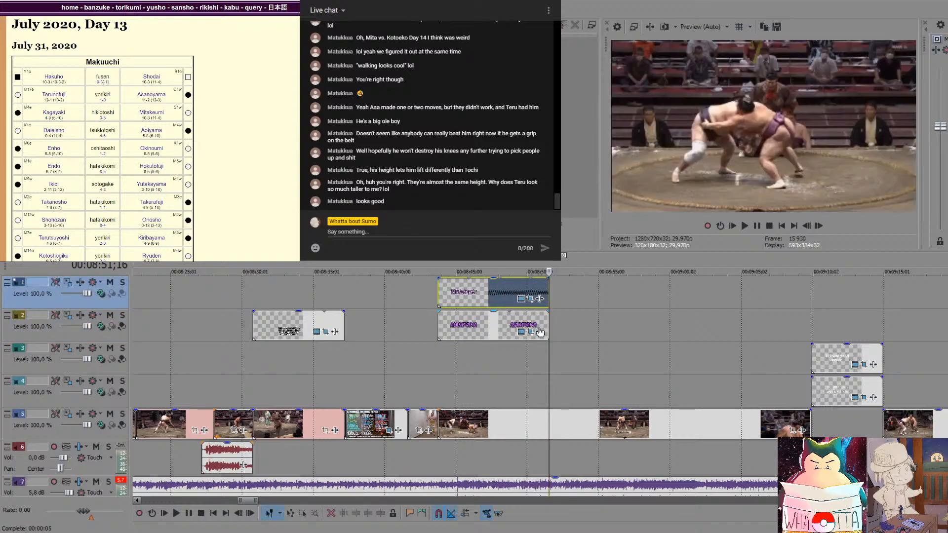
Play the Day 13 bout across the new end of its name titles and into the footage that follows
left_click(538, 369)
key("Return")
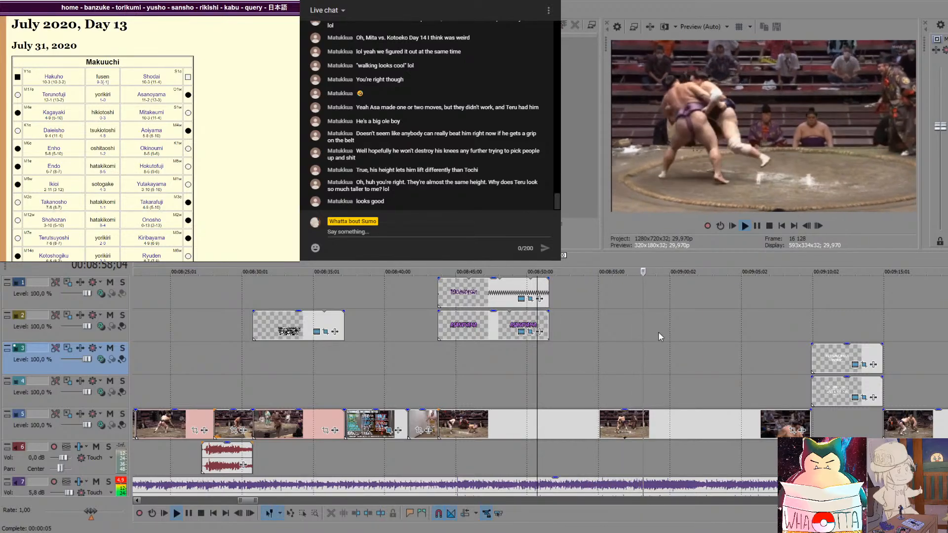
scroll(659, 332, "down", 3)
scroll(659, 332, "down", 6)
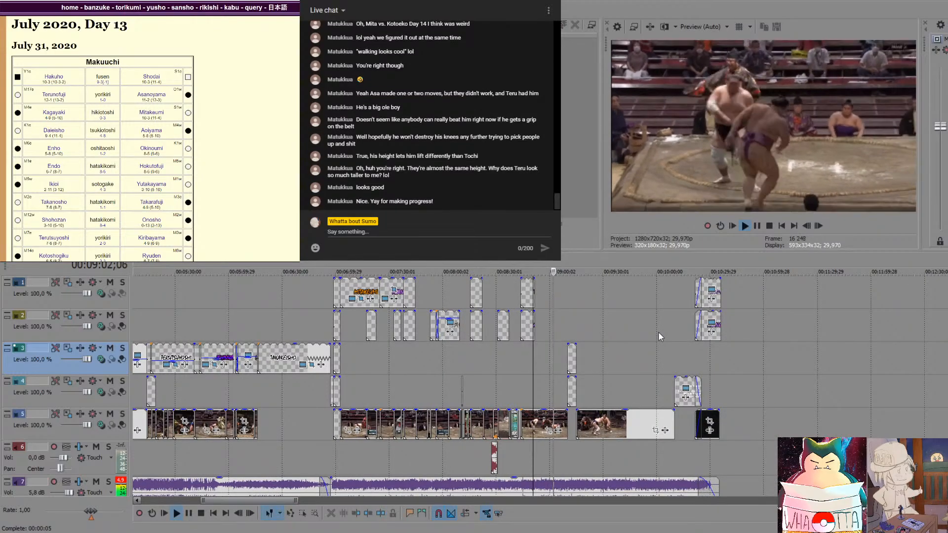
key("space")
Step back through the remaining Day 14 source footage to the standings screen near its beginning
scroll(663, 332, "down", 10)
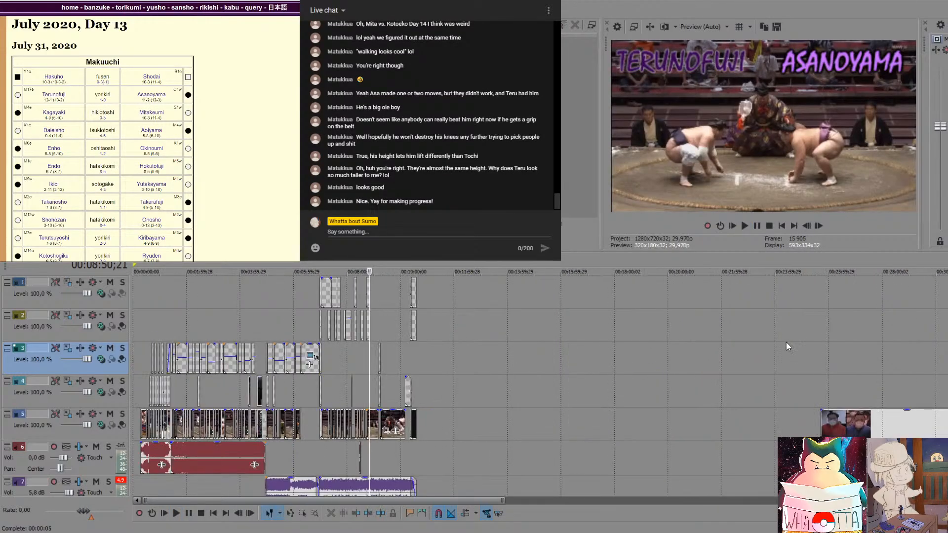
left_click(497, 426)
scroll(500, 419, "up", 5)
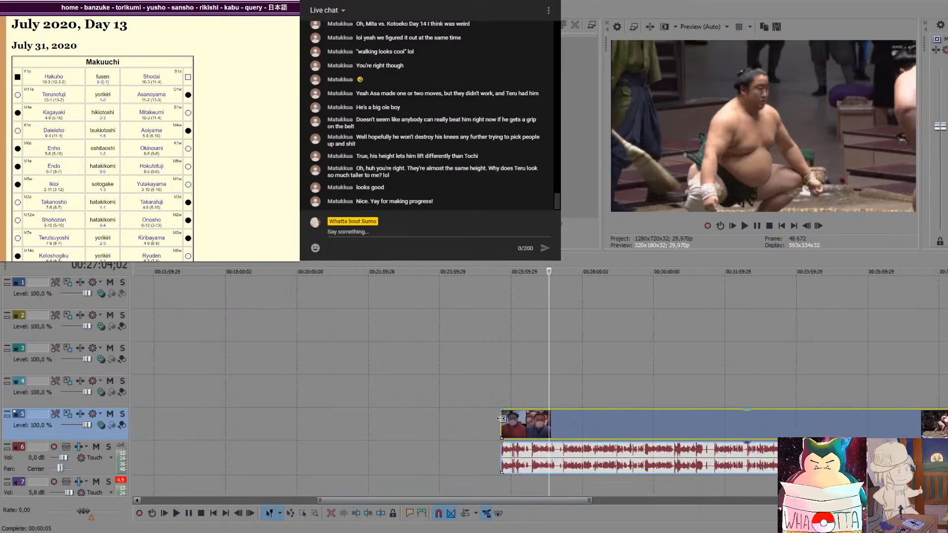
key("Left")
key("Left")
key("Left")
key("Left")
key("Left")
key("Left")
key("Left")
key("Left")
key("Left")
key("Left")
key("Left")
key("Left")
key("Left")
key("Left")
key("Left")
key("Left")
key("Left")
key("Left")
key("Left")
key("Left")
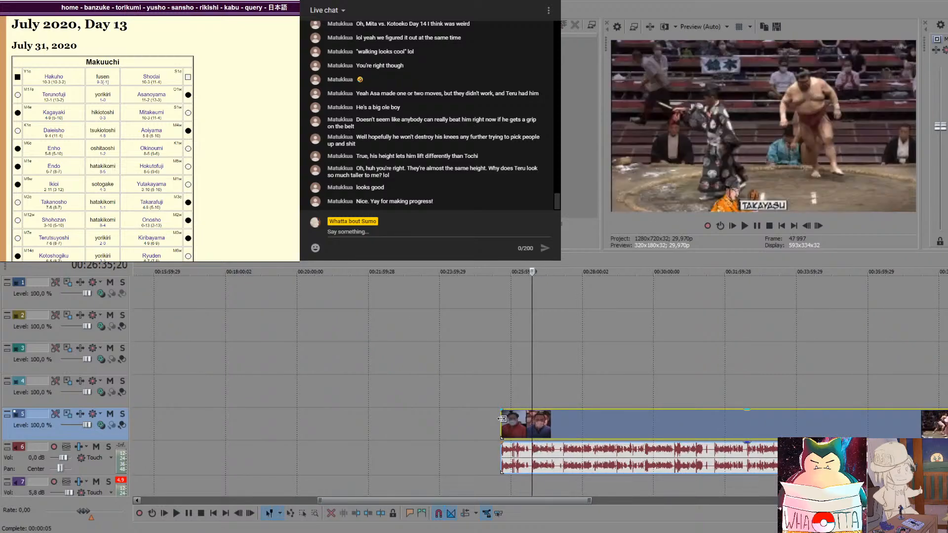
key("Left")
key("Left")
key("Left")
key("Left")
key("Left")
key("Left")
key("Left")
key("Left")
key("Left")
key("Left")
key("Left")
key("Left")
key("Left")
key("Left")
key("Left")
key("Left")
key("Left")
key("Left")
key("Left")
key("Left")
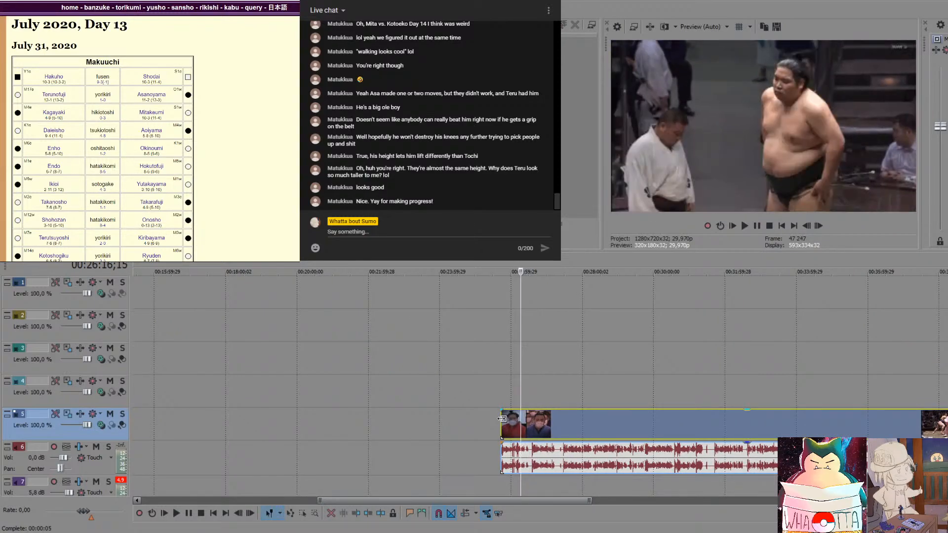
key("Left")
key("Left")
key("Left")
key("Left")
key("Left")
key("Left")
key("Left")
key("Left")
key("Left")
key("Left")
key("Left")
key("Left")
key("Left")
key("Left")
key("Left")
key("Left")
key("Left")
key("Left")
key("Left")
key("Left")
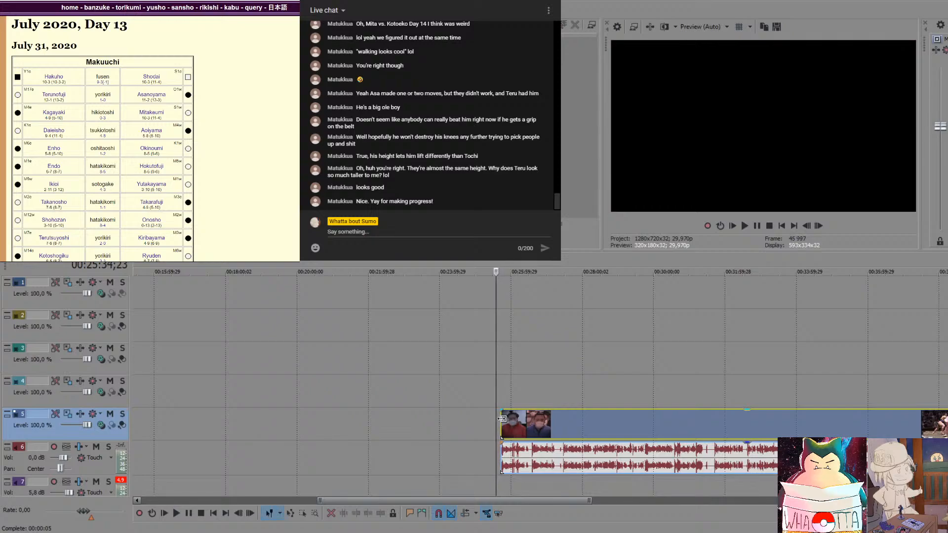
key("Right")
key("Right")
key("Right")
key("Right")
key("Right")
key("Right")
key("Right")
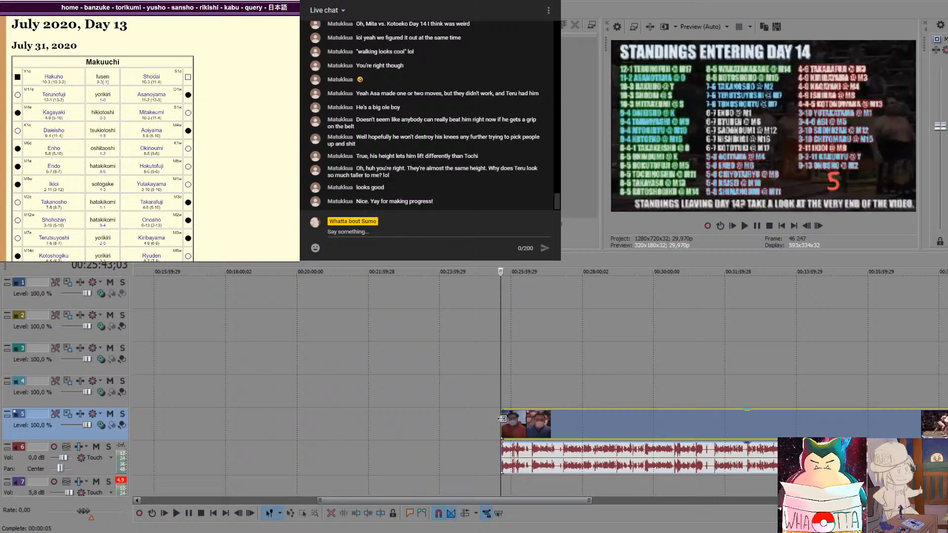
Play the standings countdown, split the source footage at 00:25:46;23 and delete everything after the split
key("space")
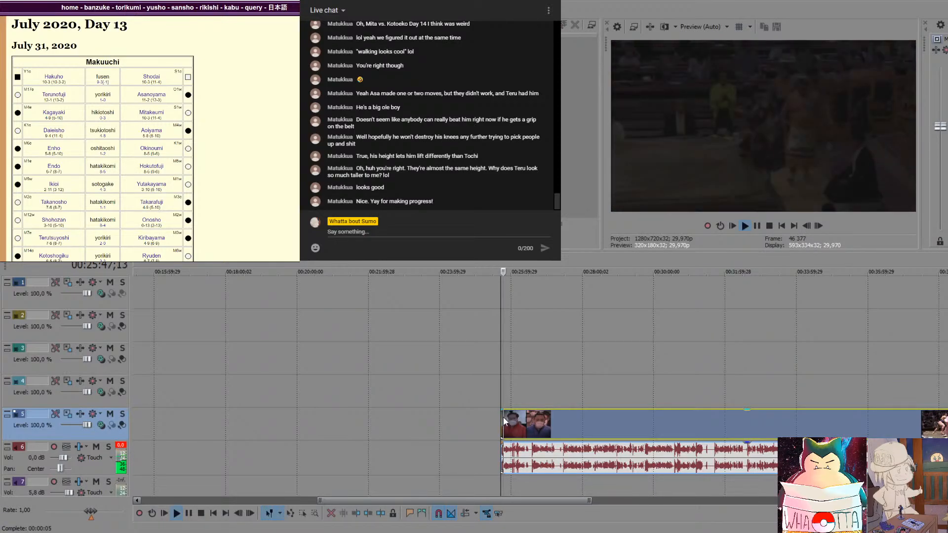
key("space")
key("Left")
key("s")
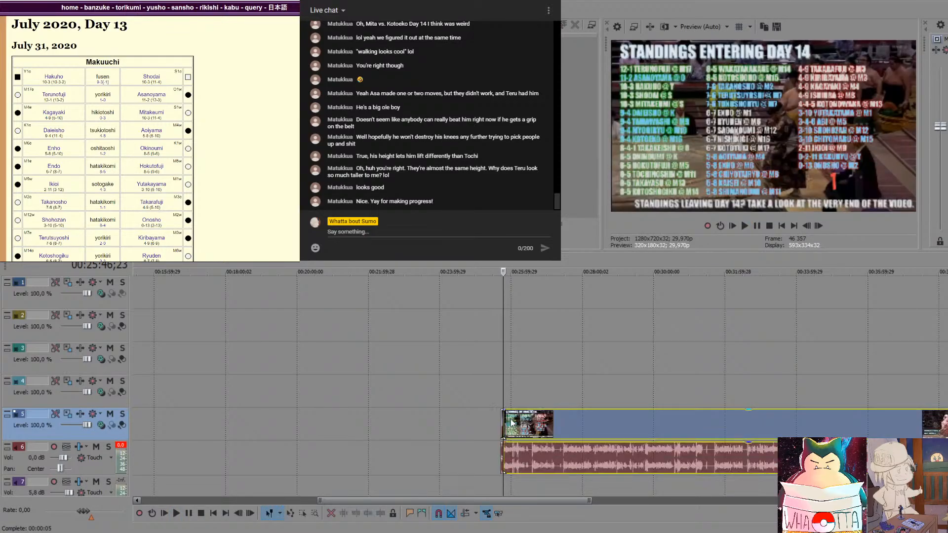
key("Delete")
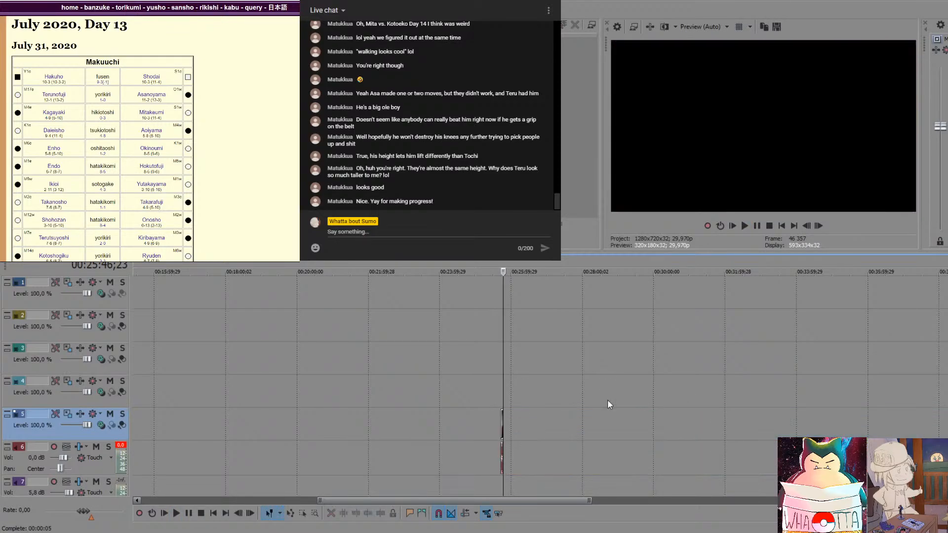
Cut the short standings clip with its audio from 00:25:42;15 out of the timeline
left_click(502, 426)
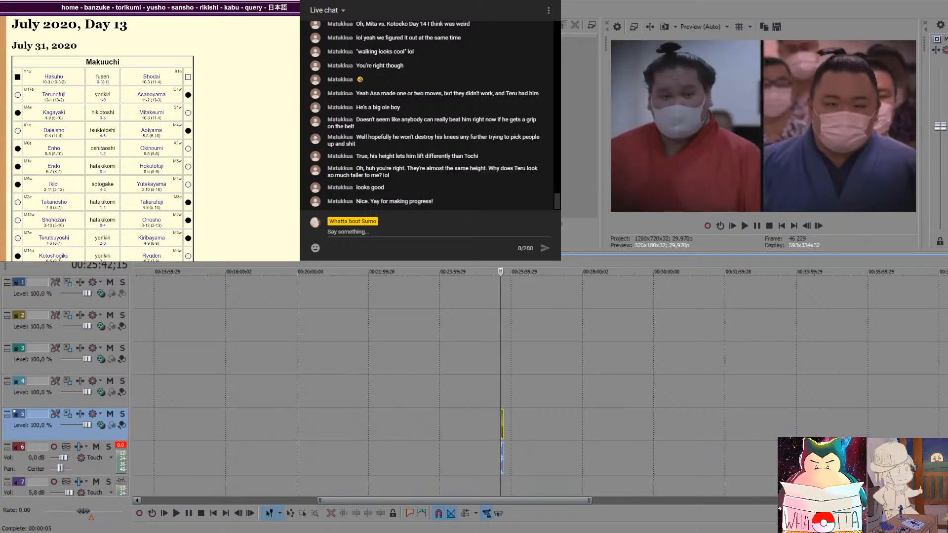
left_click(519, 401)
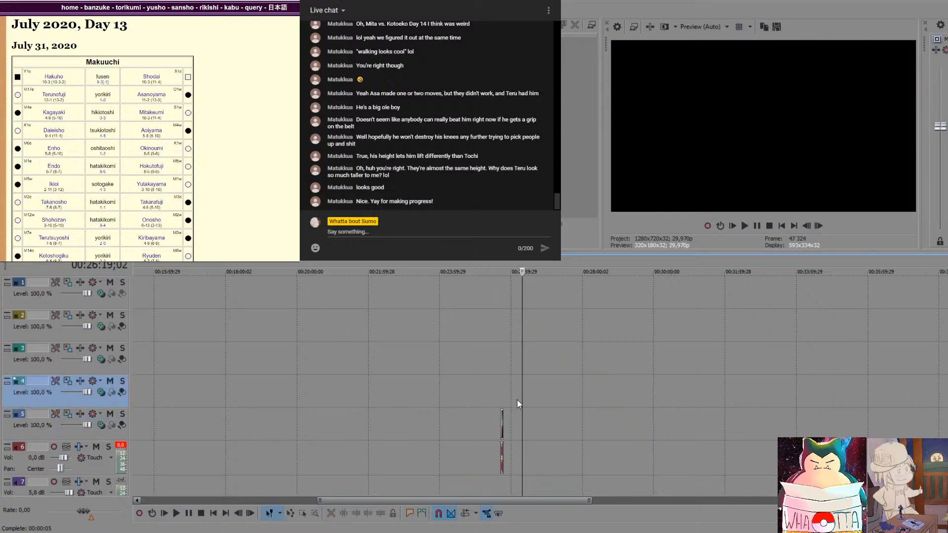
left_click(501, 423)
key("Delete")
scroll(346, 393, "down", 3)
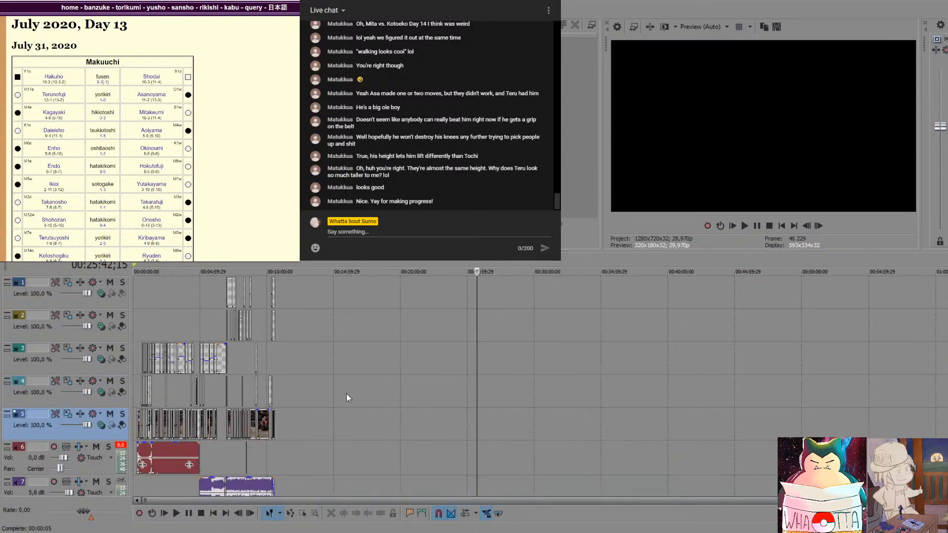
left_click(280, 417)
scroll(286, 411, "up", 5)
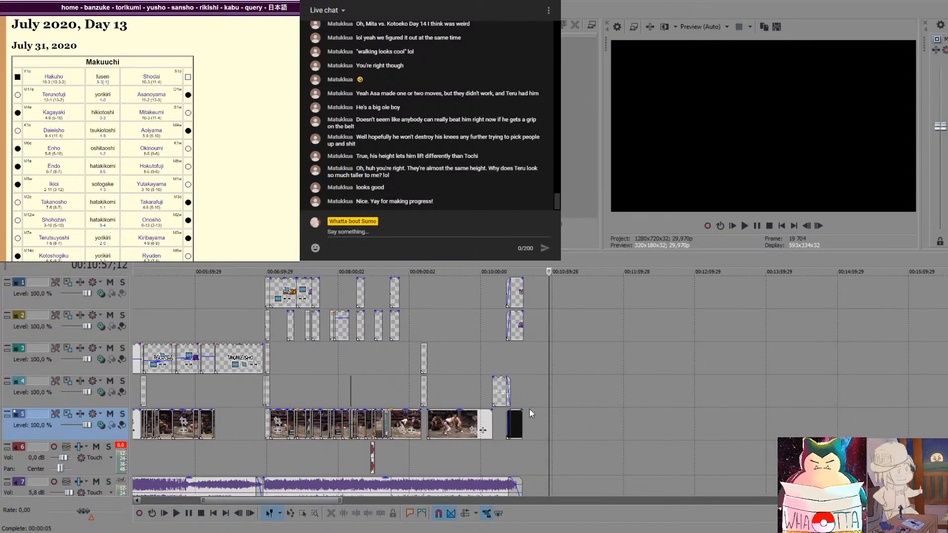
left_click(528, 388)
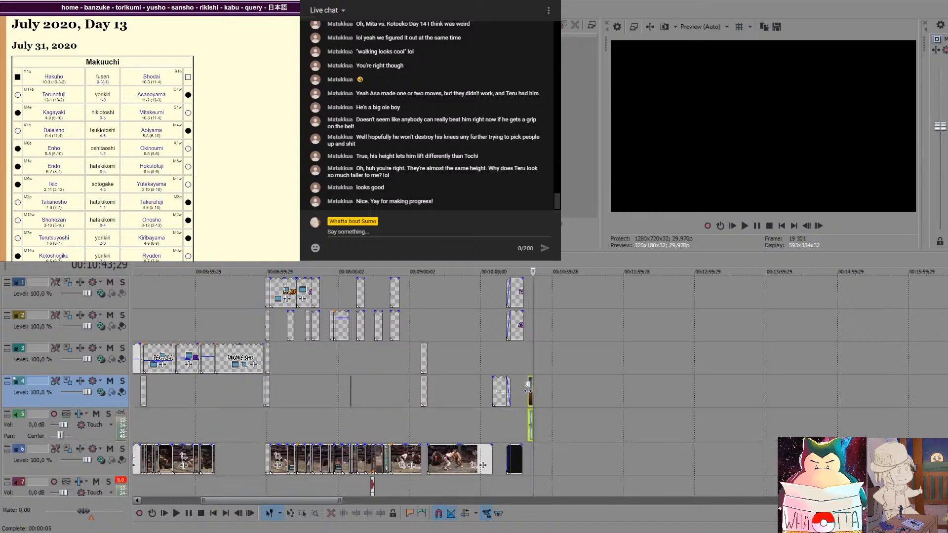
key("ctrl+v")
scroll(529, 391, "up", 3)
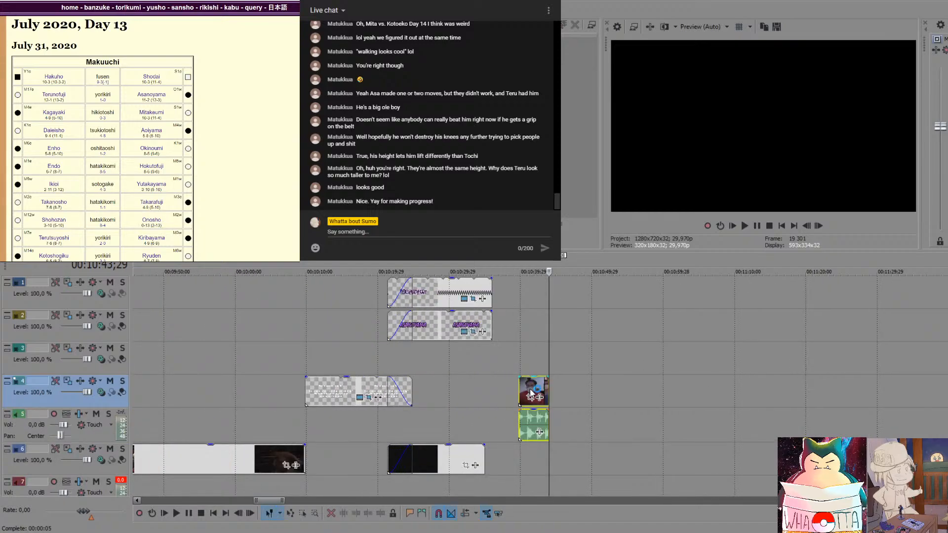
key("ctrl+z")
Paste the standings clip onto the main video track after the intro segment, split it at 00:10:38;12 and delete the opening piece
left_click(506, 423)
key("ctrl+v")
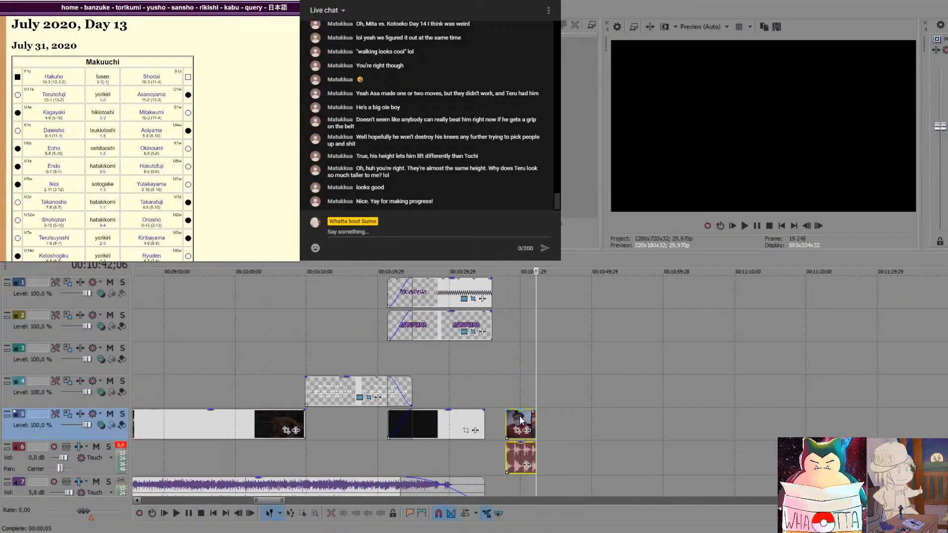
left_click(505, 401)
key("space")
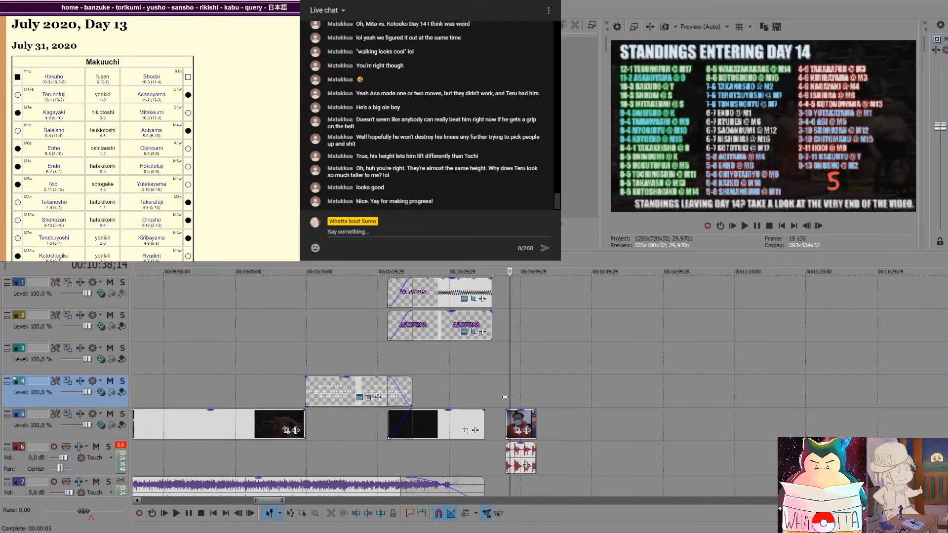
key("Left")
key("s")
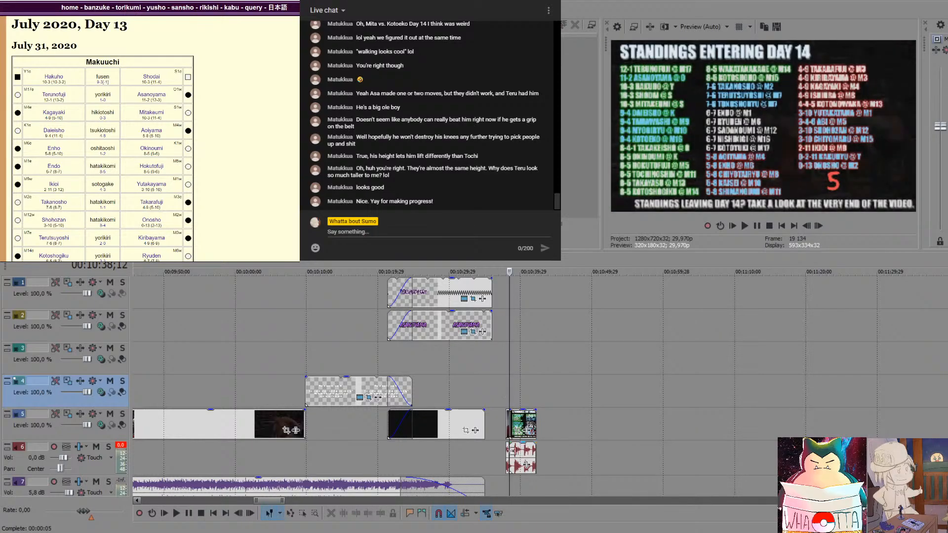
left_click(509, 424)
key("Delete")
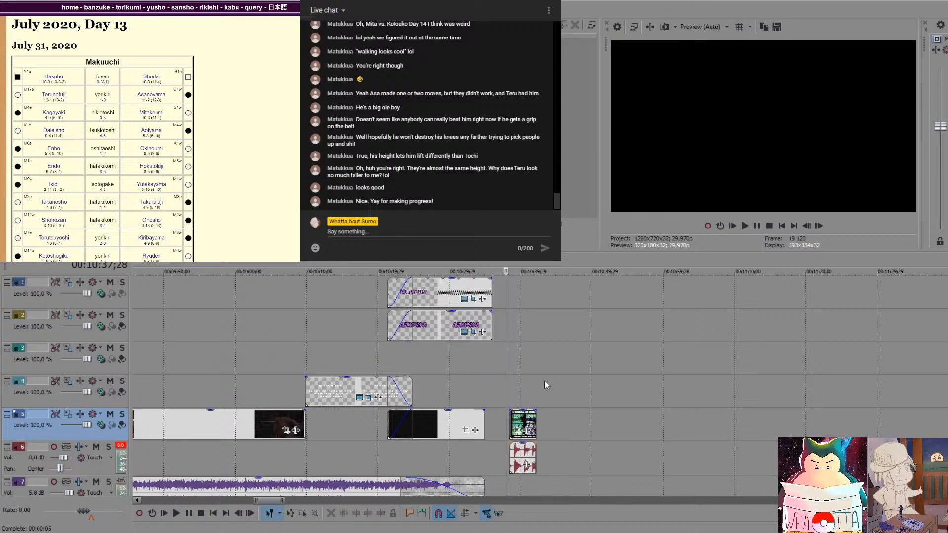
Move the standings clip against the end of the titled intro segment and delete its audio
mouse_move(517, 420)
left_mouse_down()
mouse_move(497, 422)
mouse_move(505, 417)
left_mouse_up()
left_click(503, 462)
key("Delete")
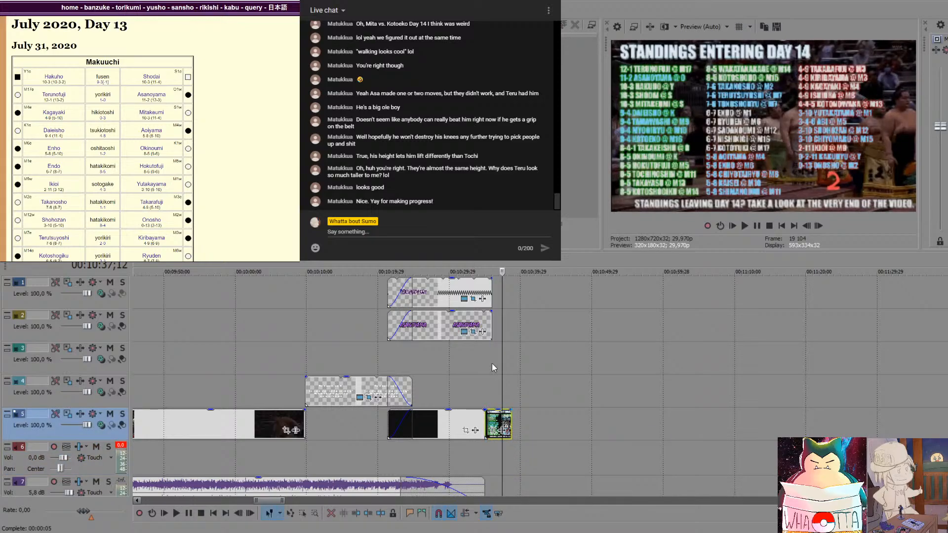
Trim the Asanoyama and Terunofuji intro titles to end where the standings clip starts, at 00:10:34;28
left_click(487, 350)
scroll(488, 350, "up", 5)
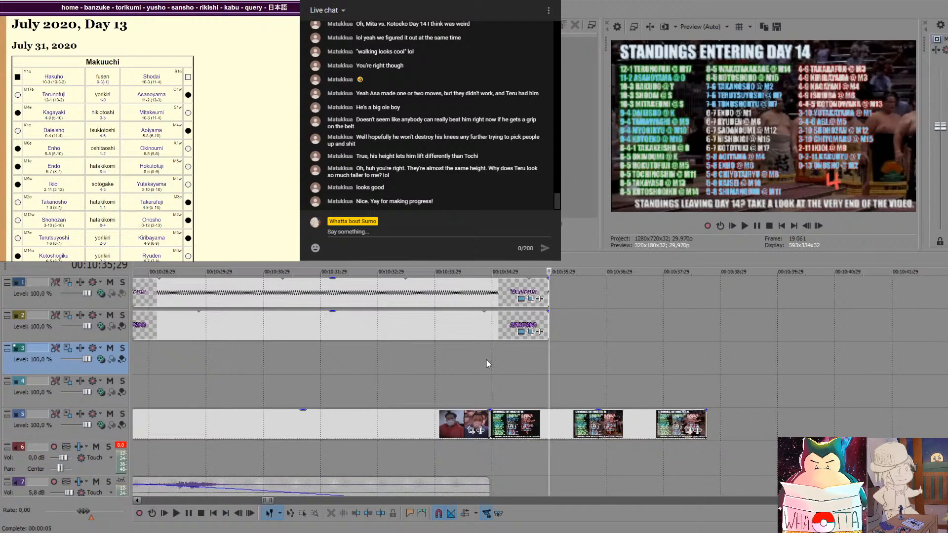
left_click(490, 353)
left_click_drag(546, 324, 487, 324)
left_click_drag(547, 287, 489, 286)
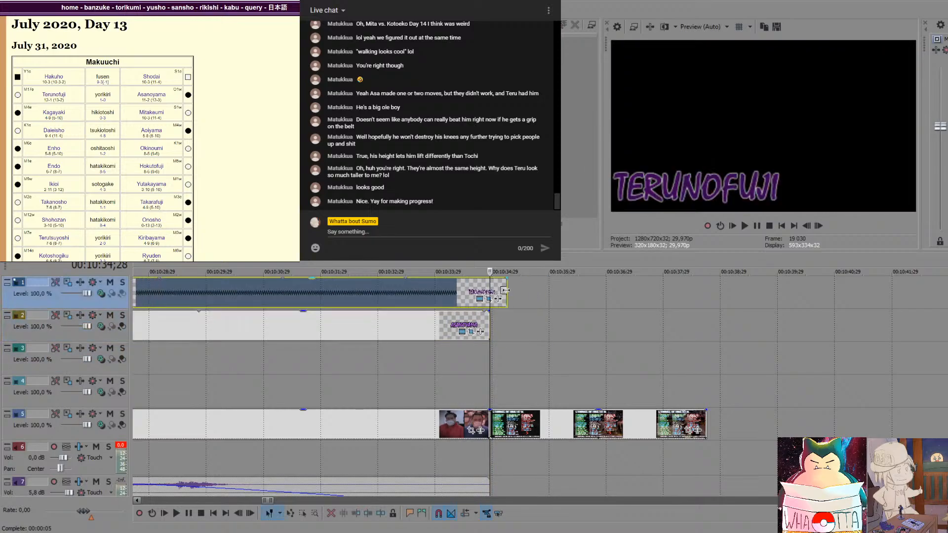
Play the standings clip from 00:10:34;28 and replay its transition from the intro segment at 00:10:34;25
left_click(488, 380)
key("space")
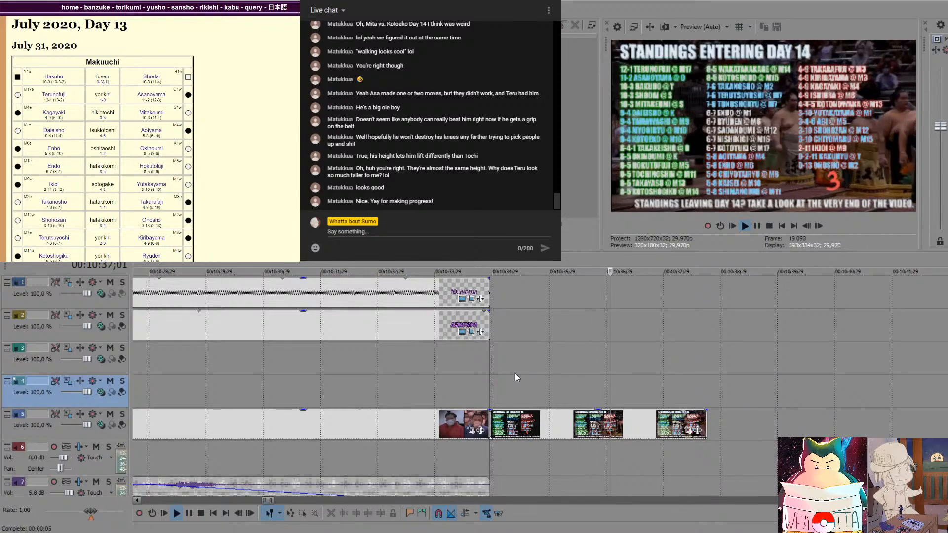
key("space")
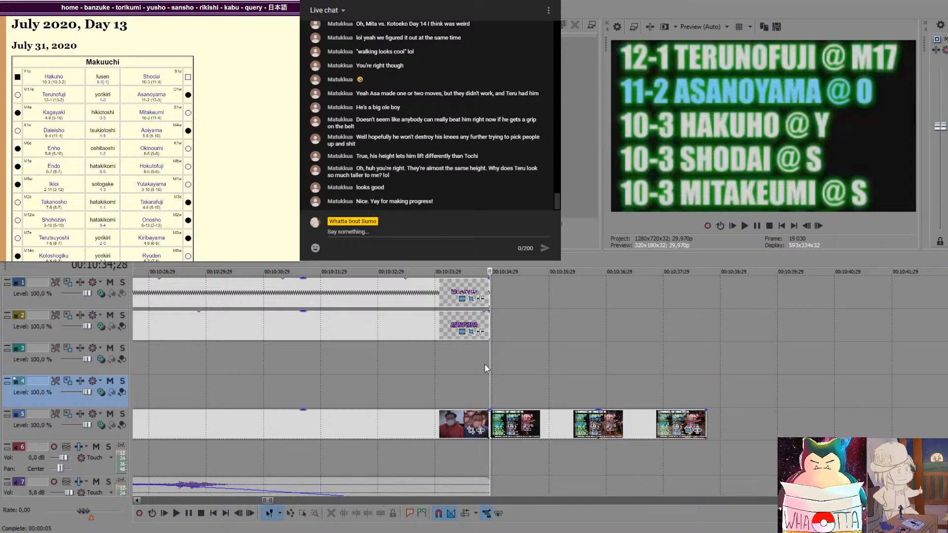
left_click(485, 364)
key("space")
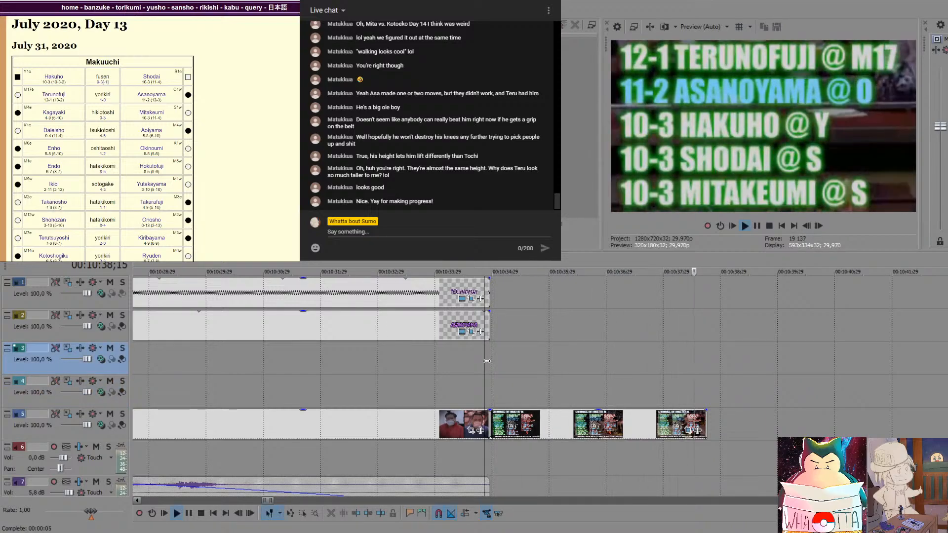
key("space")
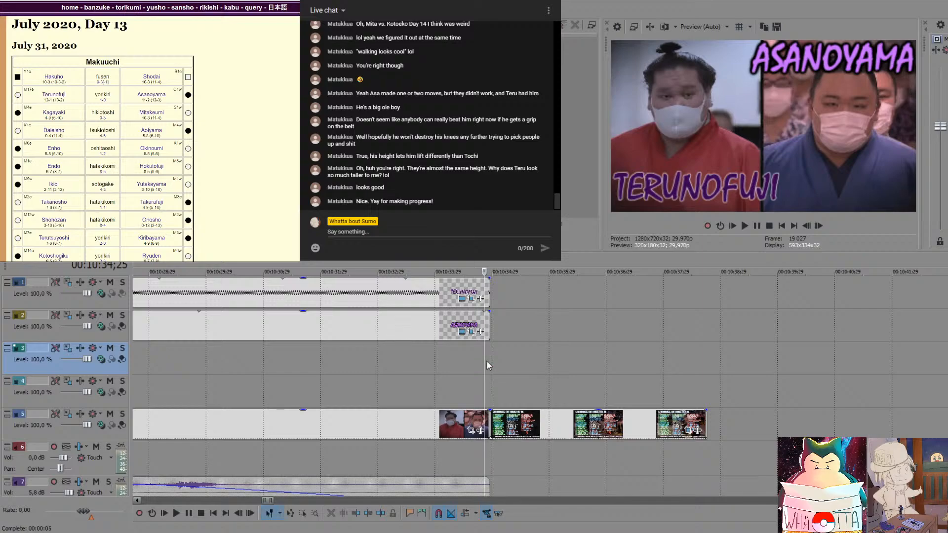